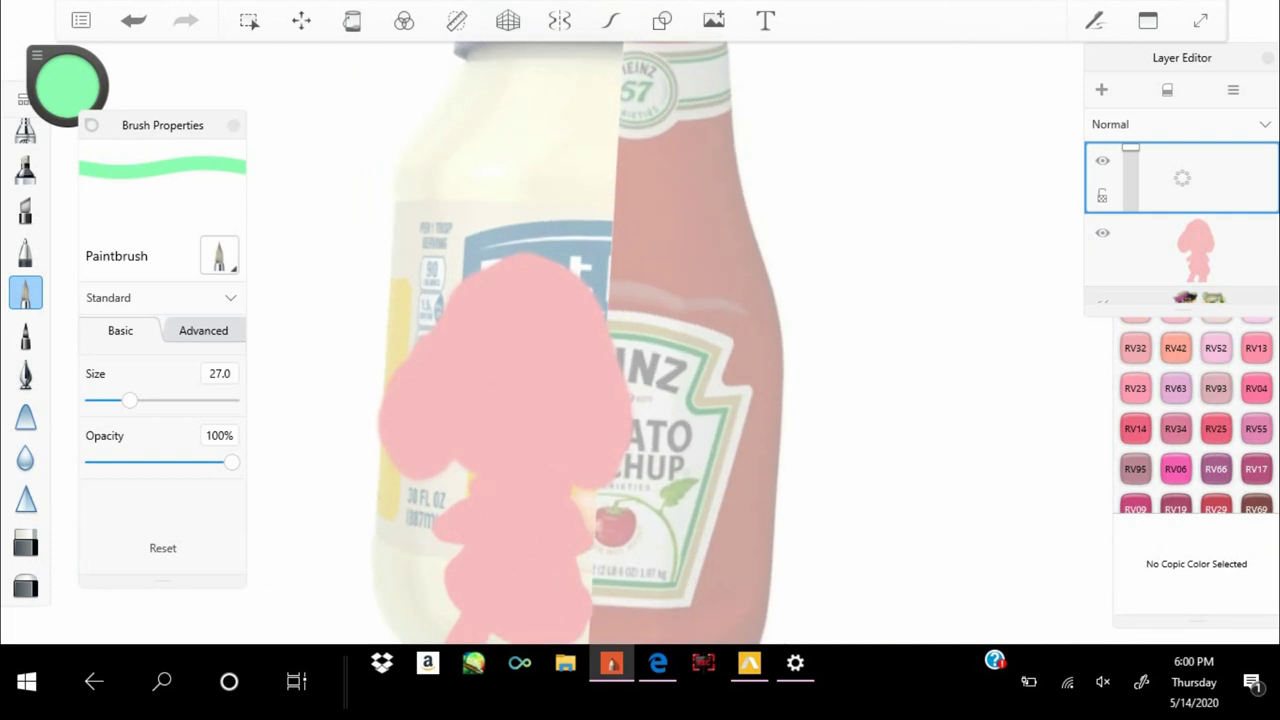
# Paint a round light green head with a neck over the ketchup bottle, using the Paintbrush at size 27.5
pyautogui.moveTo(640, 180); pyautogui.dragTo(690, 240)
pyautogui.hotkey('ctrl', 'z')
pyautogui.moveTo(130, 400); pyautogui.dragTo(139, 400)
pyautogui.moveTo(620, 190); pyautogui.dragTo(655, 280)
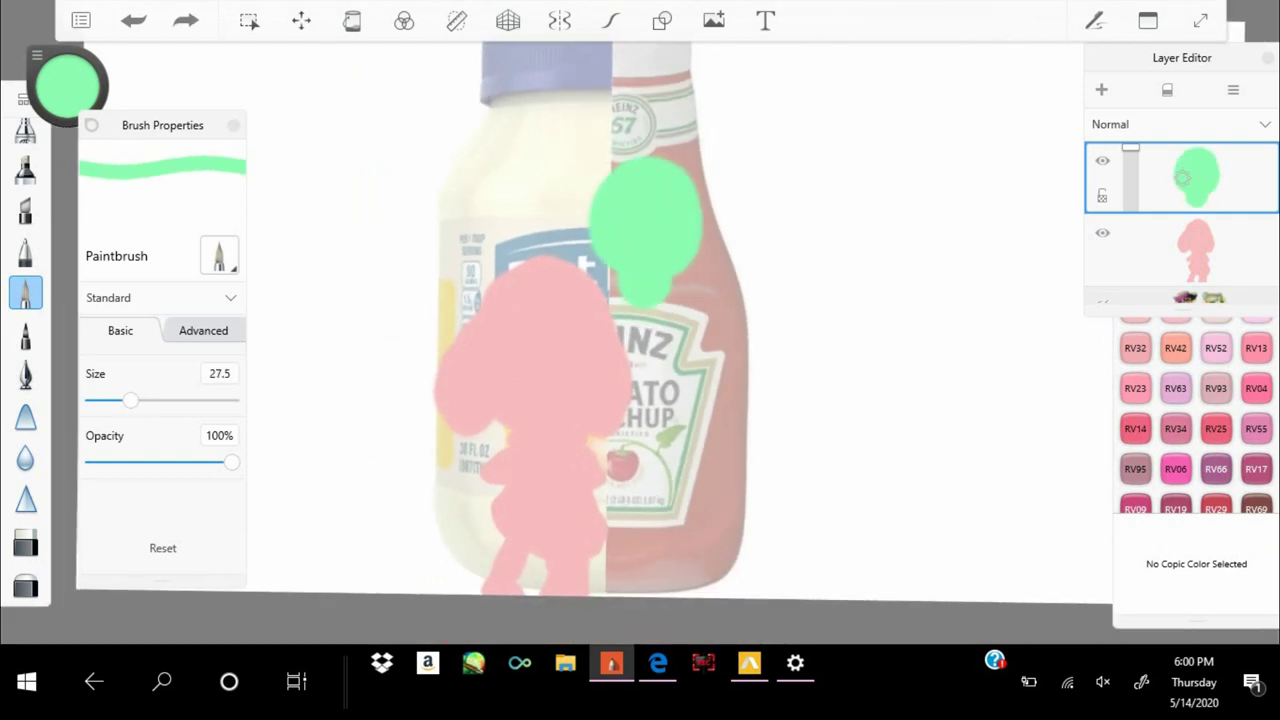
# Paint the light green figure's long torso and leg down to the canvas's lower edge, undoing the last stroke
pyautogui.moveTo(612, 405)
pyautogui.mouseDown()
pyautogui.moveTo(625, 515)
pyautogui.moveTo(655, 588)
pyautogui.mouseUp()
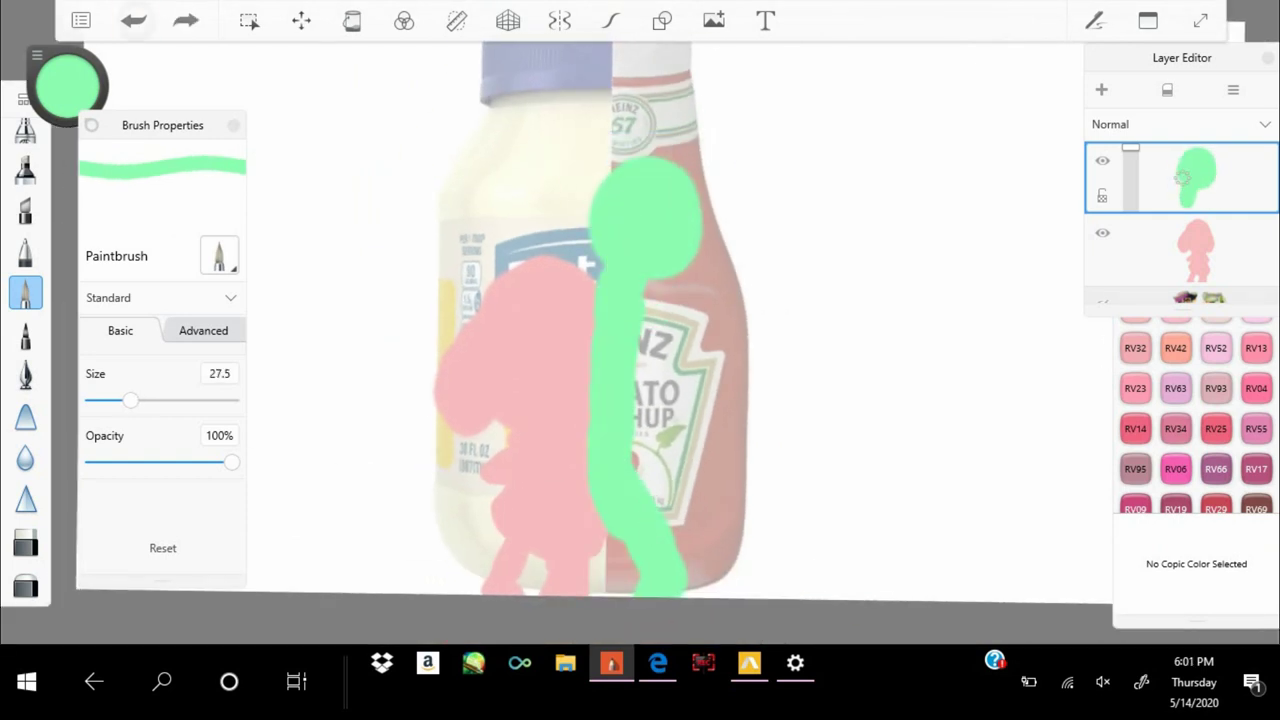
pyautogui.moveTo(635, 490); pyautogui.dragTo(690, 592)
pyautogui.hotkey('ctrl', 'z')
# Set the brush size to 16.2 and paint the light green figure's shoulders, arm and remaining leg shape
pyautogui.moveTo(130, 400); pyautogui.dragTo(115, 400)
pyautogui.scroll(3, 620, 320)
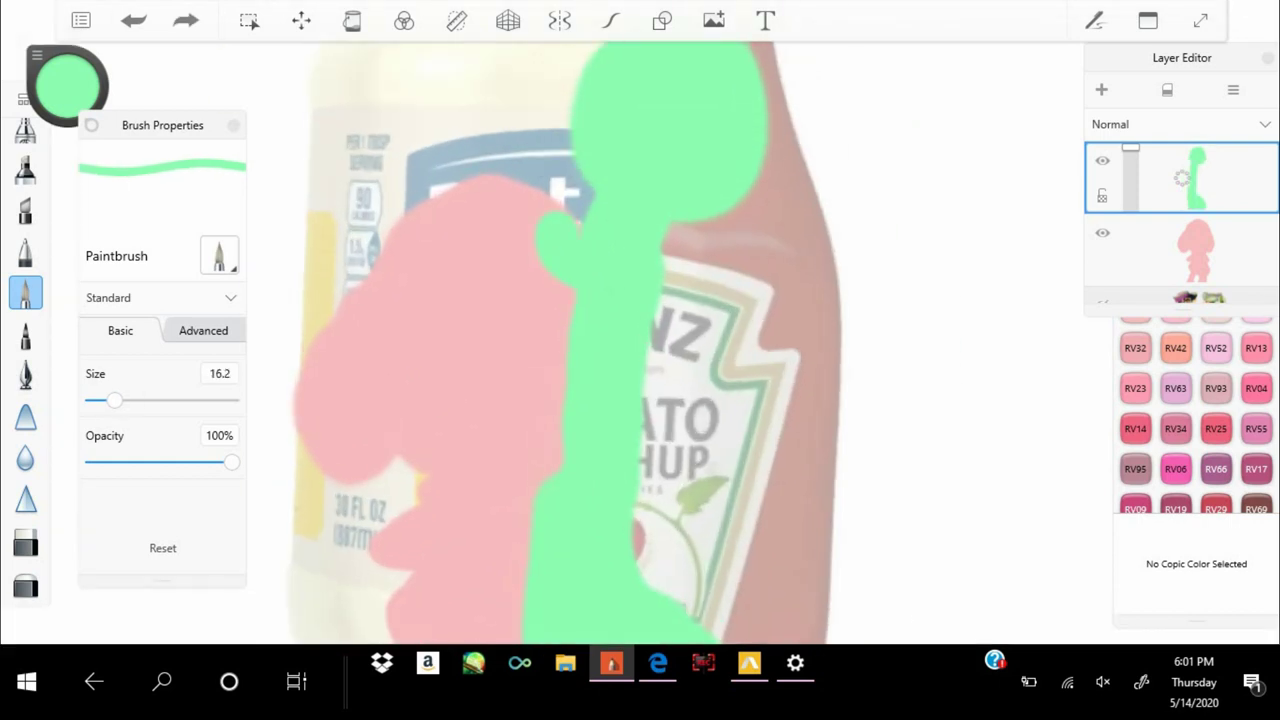
pyautogui.scroll(-3, 620, 320)
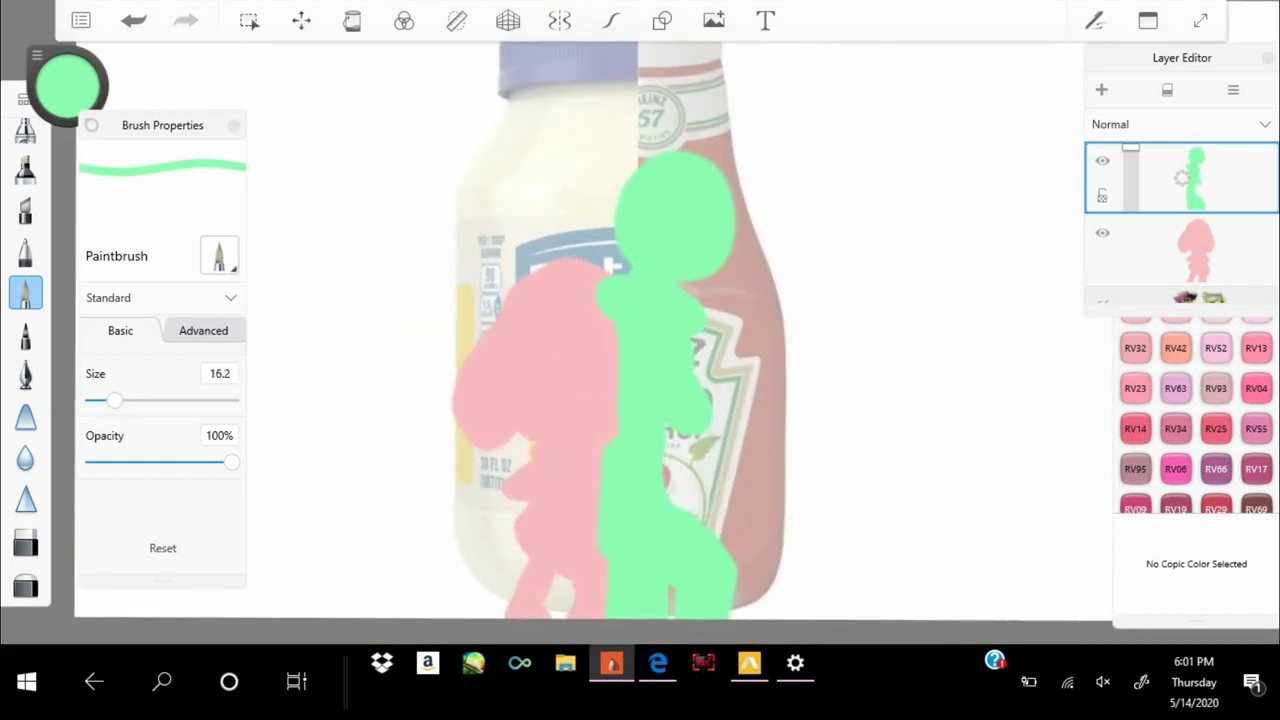
# Move the light green layer beneath the pink figure's layer and extend the head with hair sloping toward the pink figure
pyautogui.moveTo(1182, 177); pyautogui.dragTo(1182, 250)
pyautogui.scroll(3, 620, 320)
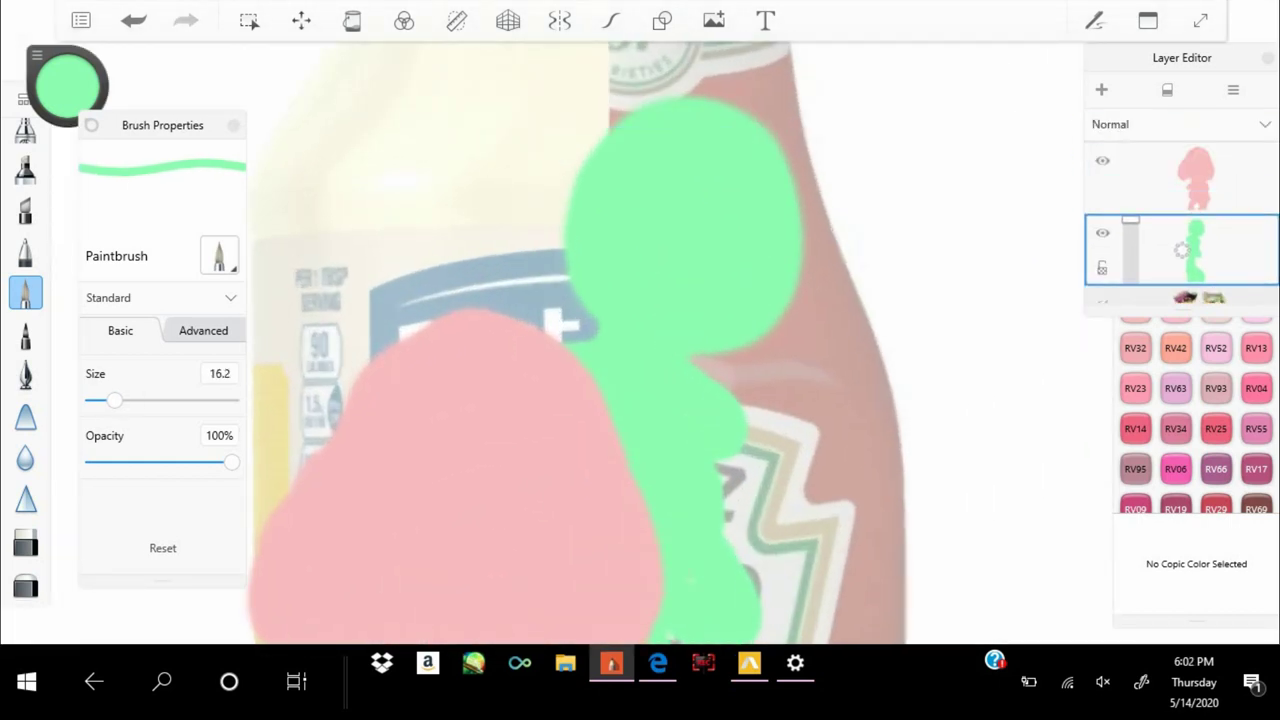
pyautogui.moveTo(745, 195); pyautogui.dragTo(900, 330)
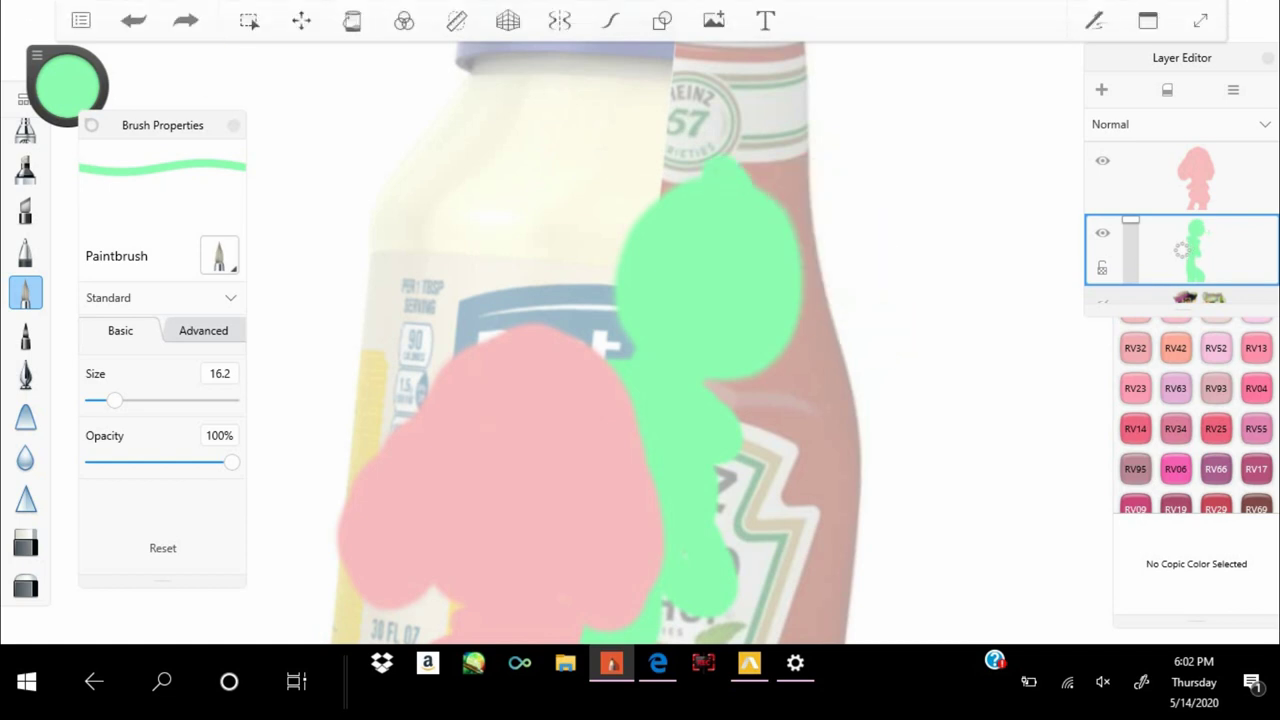
pyautogui.moveTo(700, 170); pyautogui.dragTo(600, 320)
pyautogui.hotkey('ctrl', 'z')
pyautogui.moveTo(720, 170); pyautogui.dragTo(545, 300)
# Paint the light green hair curl off the far side of the head and an arm reaching out behind the pink figure
pyautogui.scroll(-1, 640, 320)
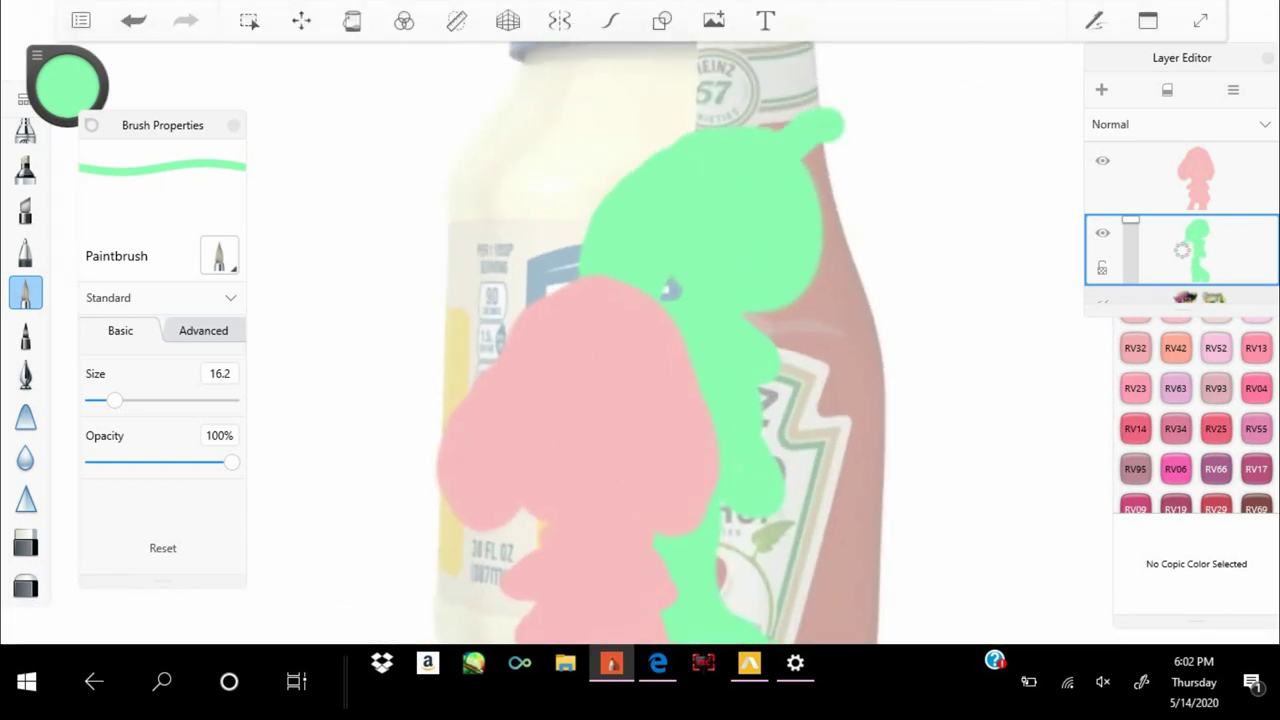
pyautogui.moveTo(822, 115)
pyautogui.mouseDown()
pyautogui.moveTo(895, 255)
pyautogui.moveTo(765, 115)
pyautogui.mouseUp()
pyautogui.hotkey('ctrl', 'z')
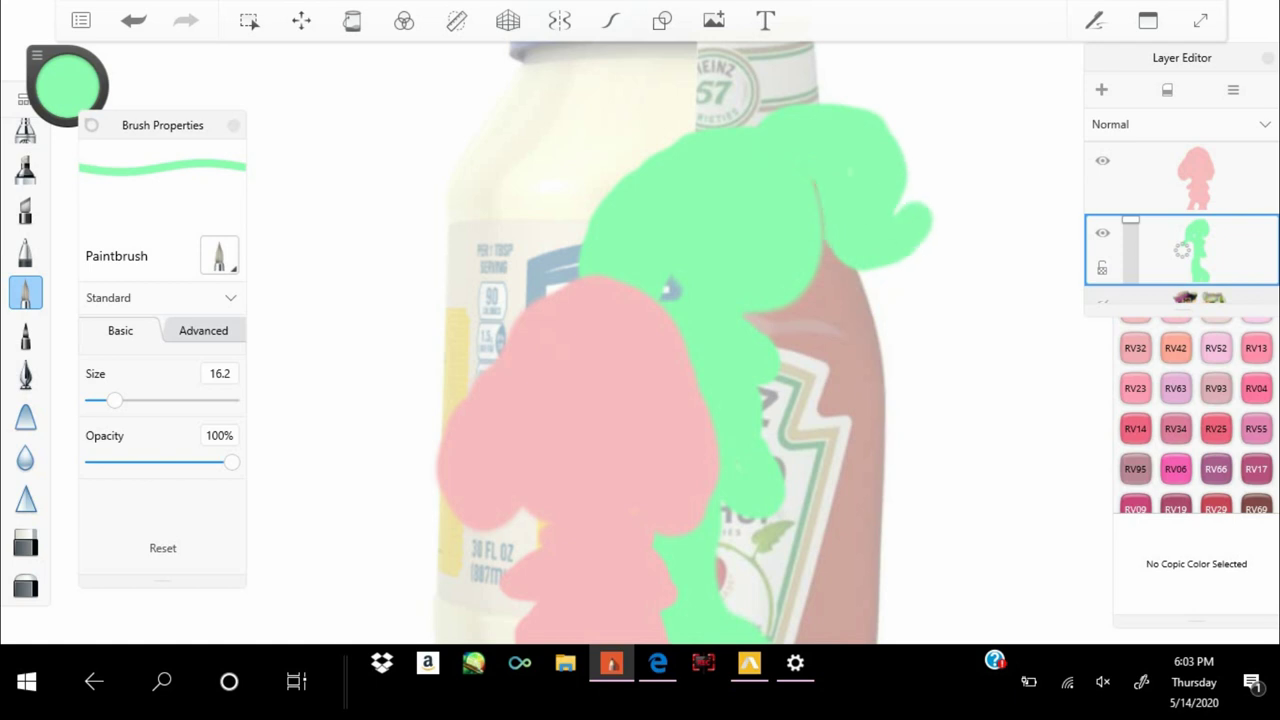
pyautogui.scroll(2, 600, 350)
pyautogui.scroll(-2, 600, 350)
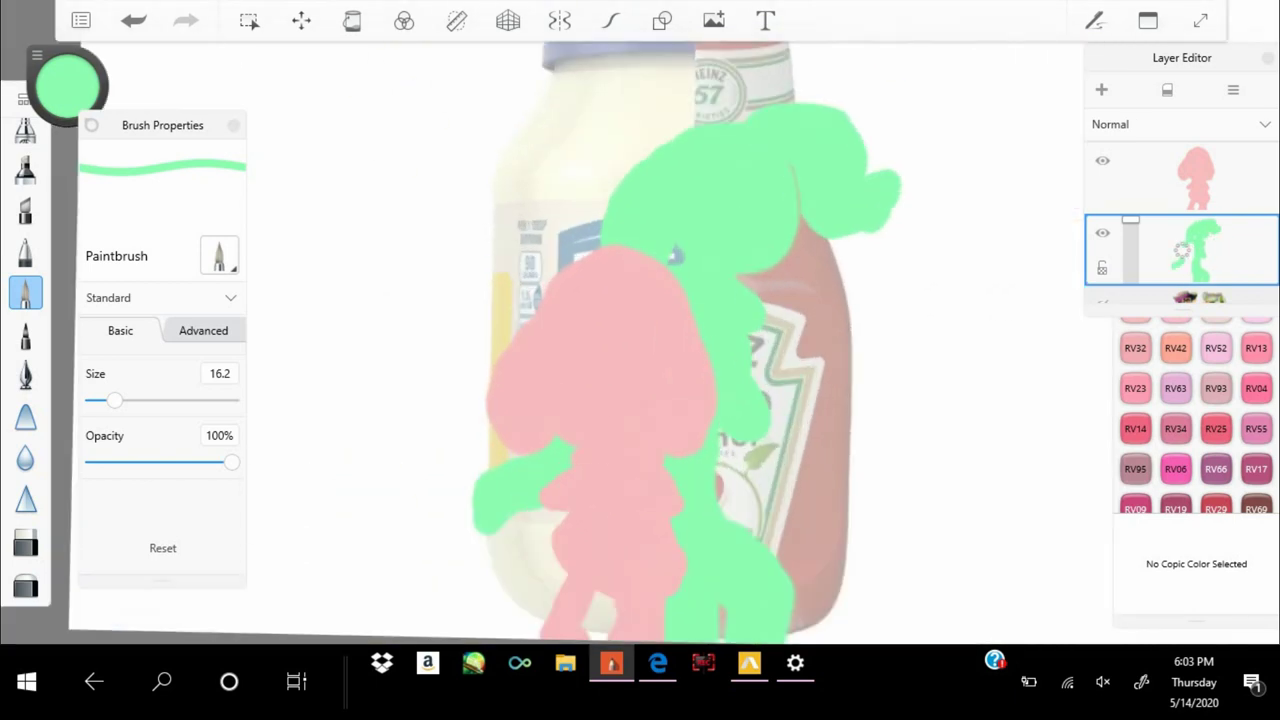
pyautogui.moveTo(695, 140)
pyautogui.mouseDown()
pyautogui.moveTo(430, 270)
pyautogui.moveTo(390, 320)
pyautogui.moveTo(400, 340)
pyautogui.mouseUp()
pyautogui.hotkey('ctrl', 'z')
pyautogui.hotkey('ctrl', 'z')
pyautogui.moveTo(650, 150); pyautogui.dragTo(380, 400)
pyautogui.moveTo(690, 125); pyautogui.dragTo(520, 330)
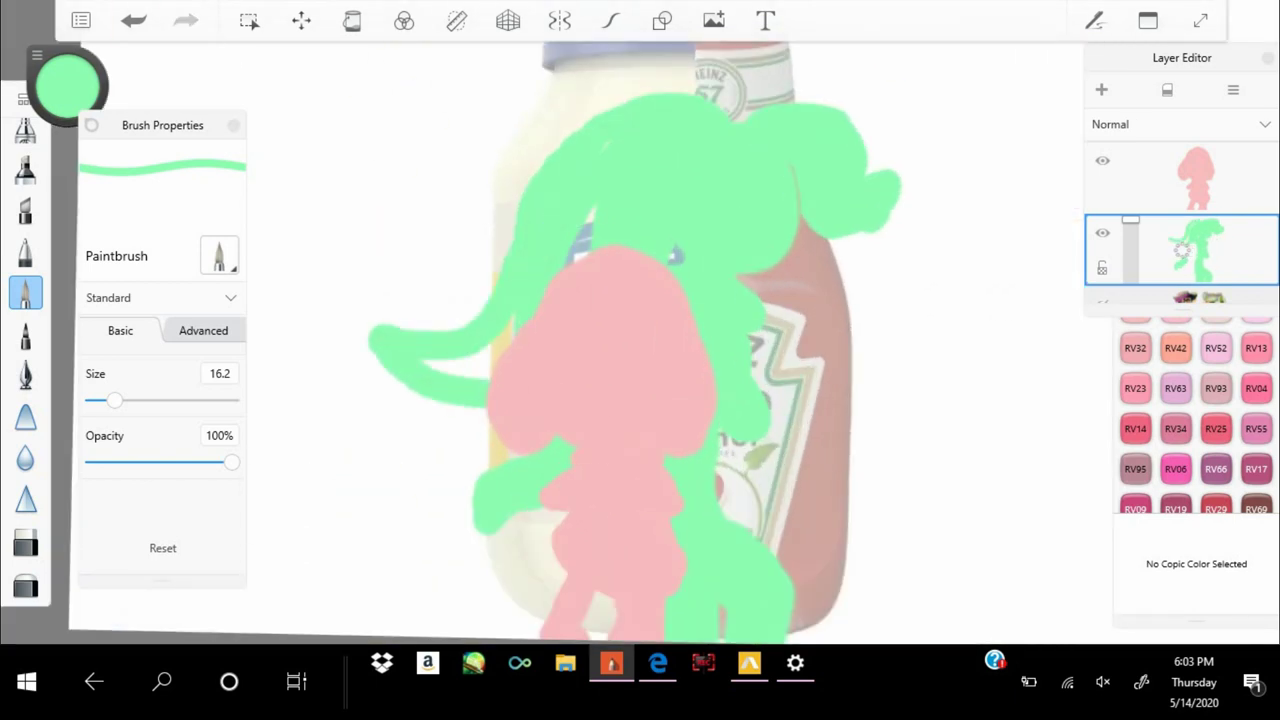
pyautogui.hotkey('ctrl', 'z')
pyautogui.hotkey('ctrl', 'z')
pyautogui.hotkey('ctrl', 'z')
# Choose a more saturated green and paint a hair tuft on top of the light green head, undoing the stray side strokes
pyautogui.moveTo(68, 80); pyautogui.dragTo(68, 100)
pyautogui.moveTo(712, 124); pyautogui.dragTo(790, 95)
pyautogui.moveTo(800, 215)
pyautogui.mouseDown()
pyautogui.moveTo(907, 450)
pyautogui.moveTo(745, 262)
pyautogui.mouseUp()
pyautogui.hotkey('ctrl', 'z')
pyautogui.moveTo(870, 400); pyautogui.dragTo(845, 570)
pyautogui.hotkey('ctrl', 'z')
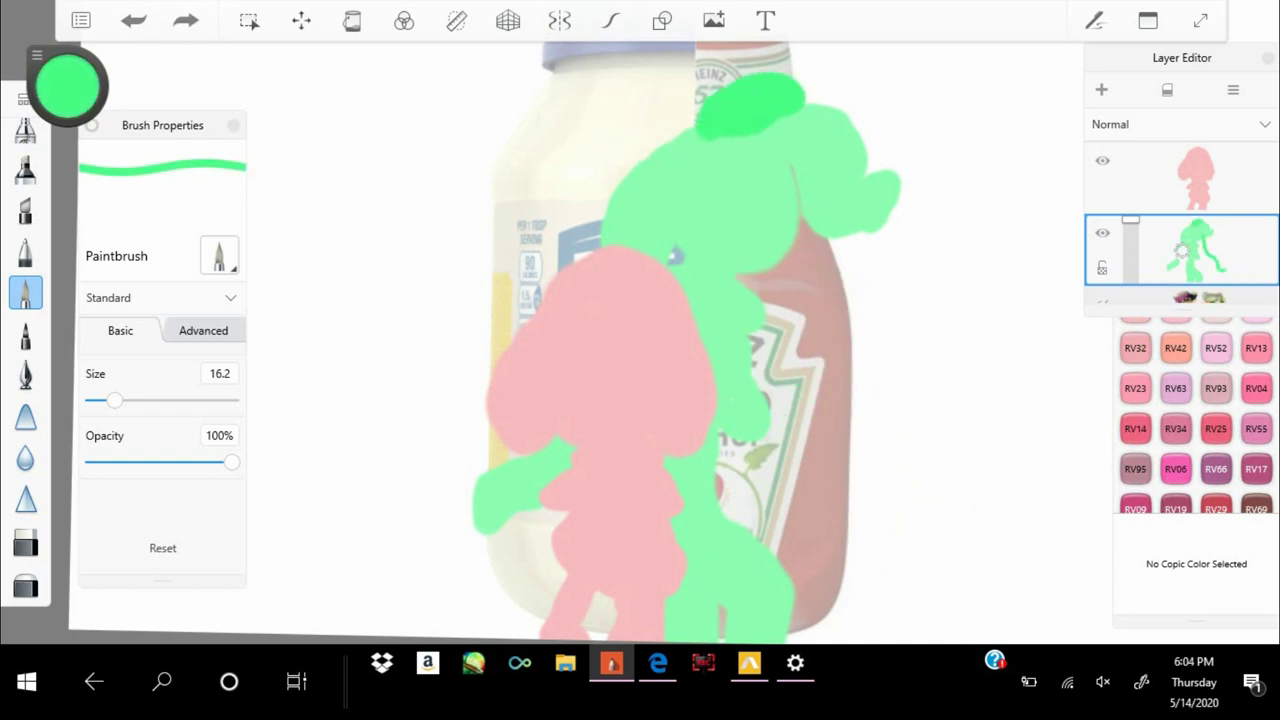
# Paint long saturated green hair tentacles sweeping down both sides of the light green figure
pyautogui.moveTo(705, 100); pyautogui.dragTo(485, 388)
pyautogui.moveTo(670, 130); pyautogui.dragTo(520, 310)
pyautogui.moveTo(806, 205); pyautogui.dragTo(900, 480)
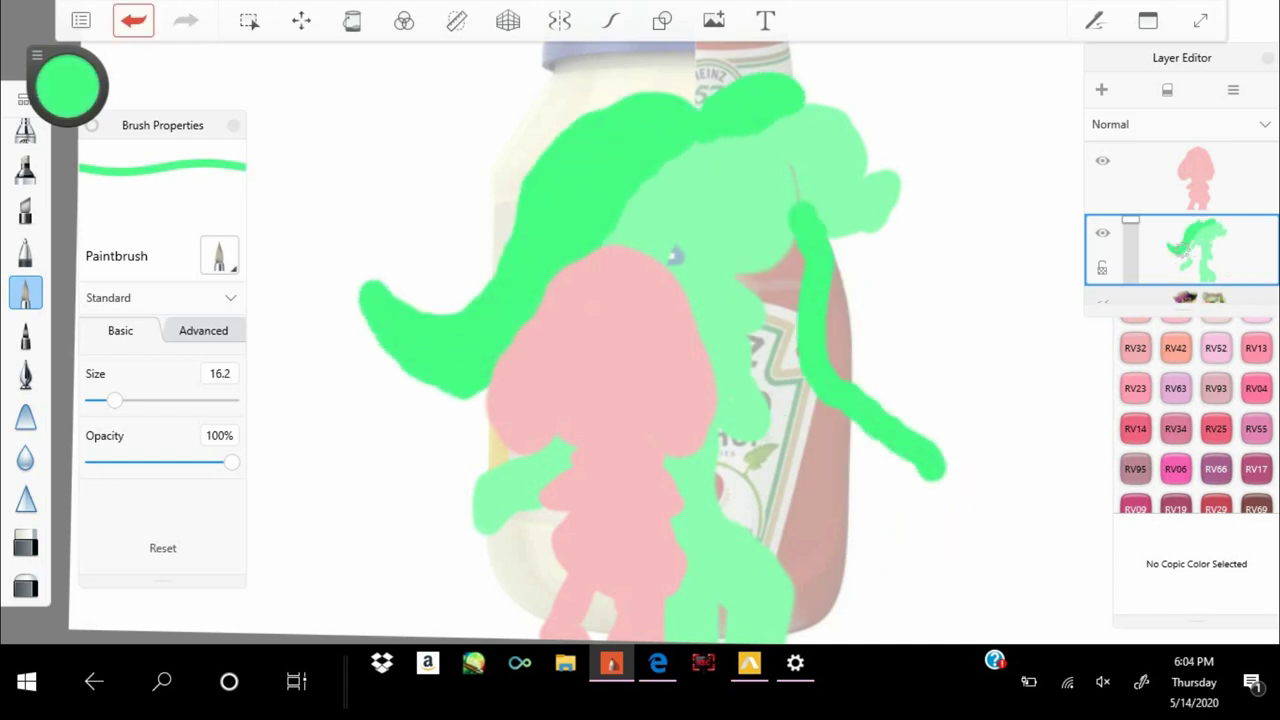
pyautogui.hotkey('ctrl', 'z')
pyautogui.moveTo(806, 210); pyautogui.dragTo(762, 295)
# Clean up the head and shoulder edges over the darker hair with the light green colour
pyautogui.scroll(8, 600, 340)
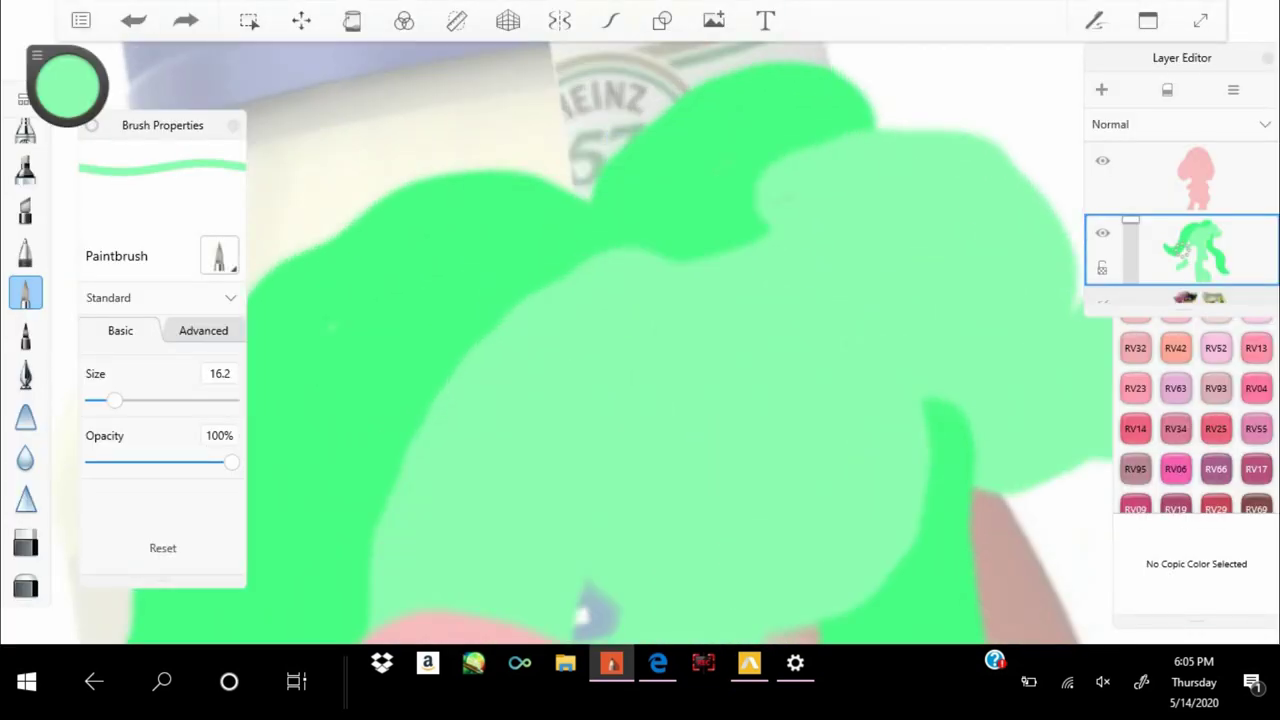
pyautogui.scroll(-8, 640, 340)
pyautogui.scroll(8, 640, 340)
pyautogui.scroll(-8, 640, 340)
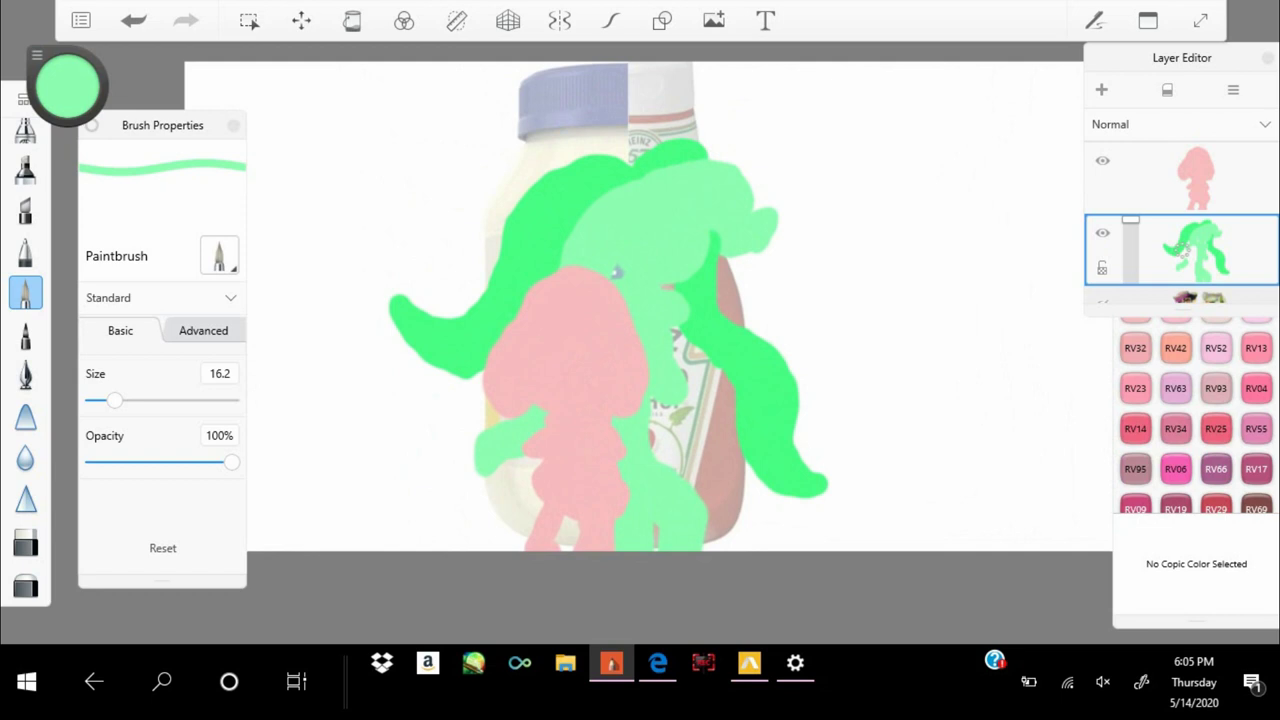
# Change the paint colour to hot pink and add a new layer above the light pink figure
pyautogui.click(67, 87)
pyautogui.click(147, 187)
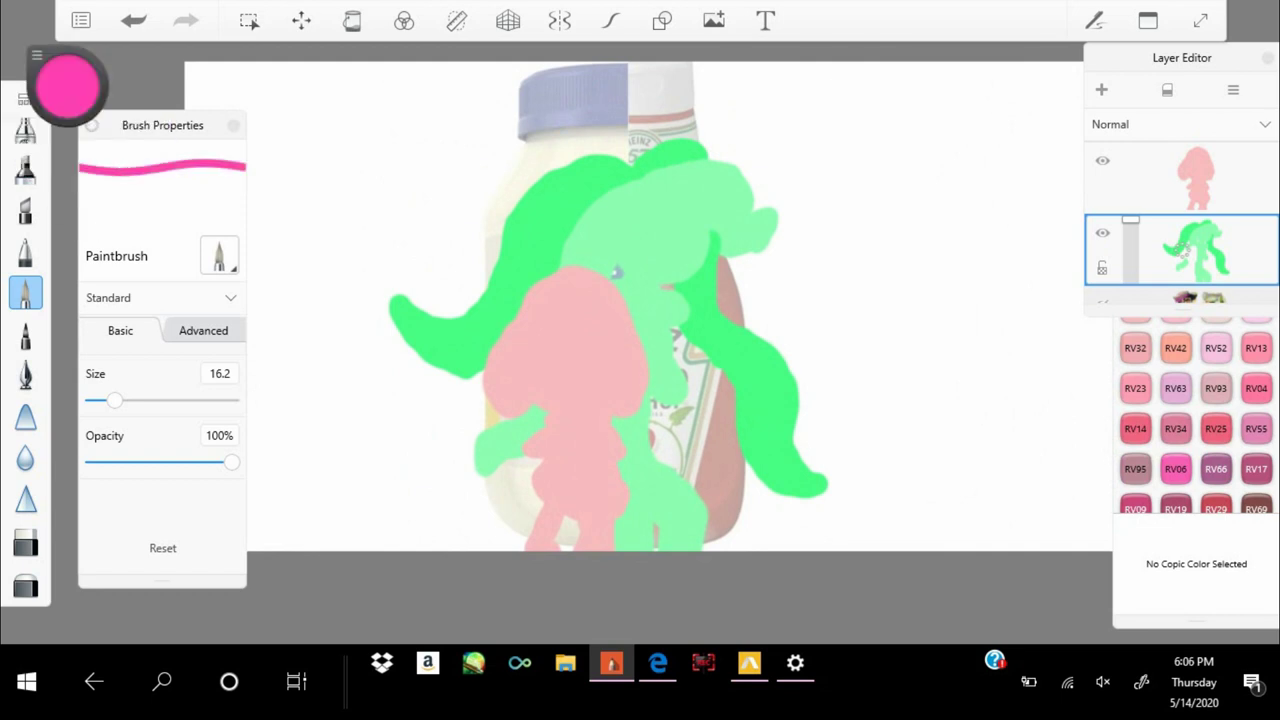
pyautogui.scroll(2, 640, 340)
pyautogui.hotkey('ctrl', 'shift', 'n')
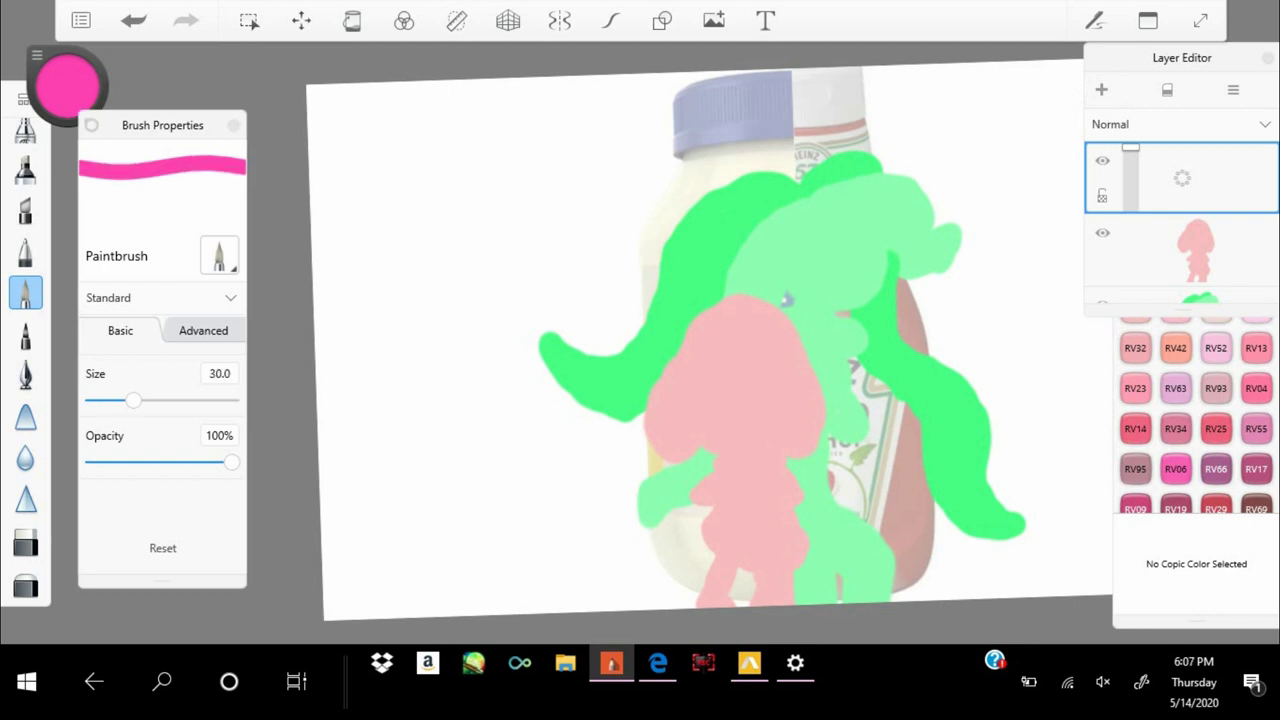
# Paint a large round hot pink head left of the mayonnaise jar, reducing the brush size from 45.4 to 32.9
pyautogui.scroll(2, 700, 340)
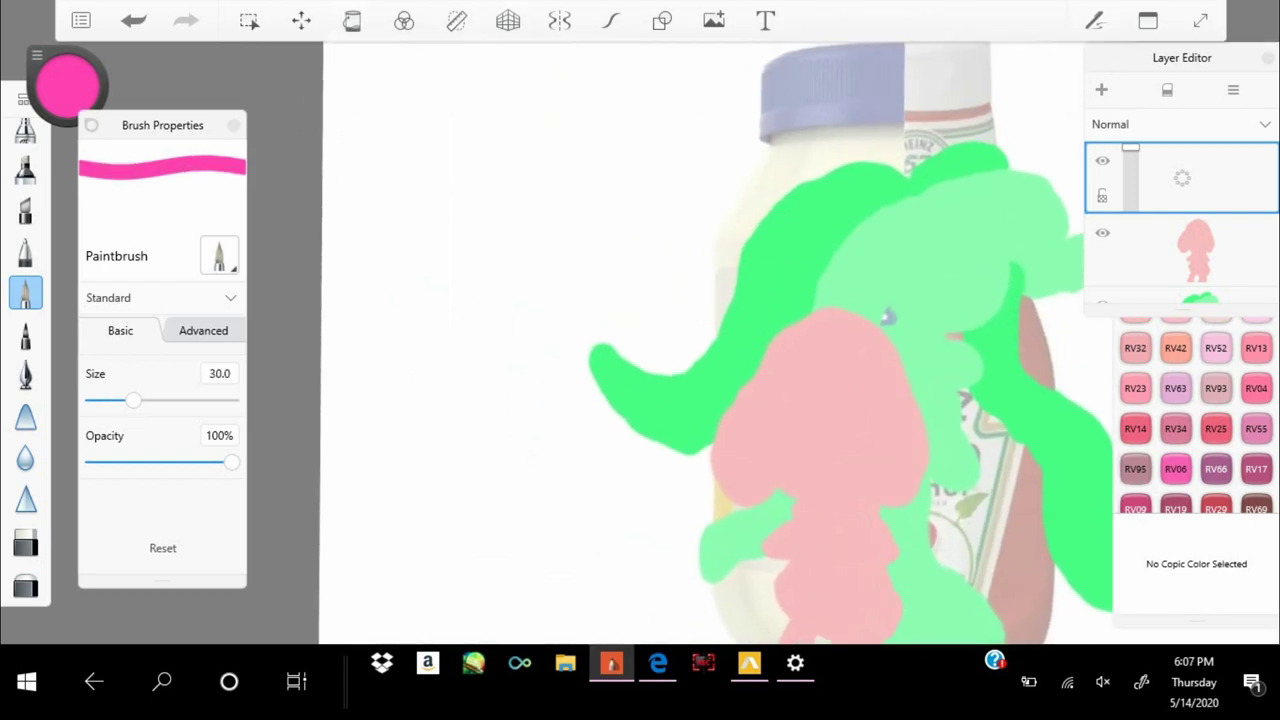
pyautogui.moveTo(133, 400); pyautogui.dragTo(149, 400)
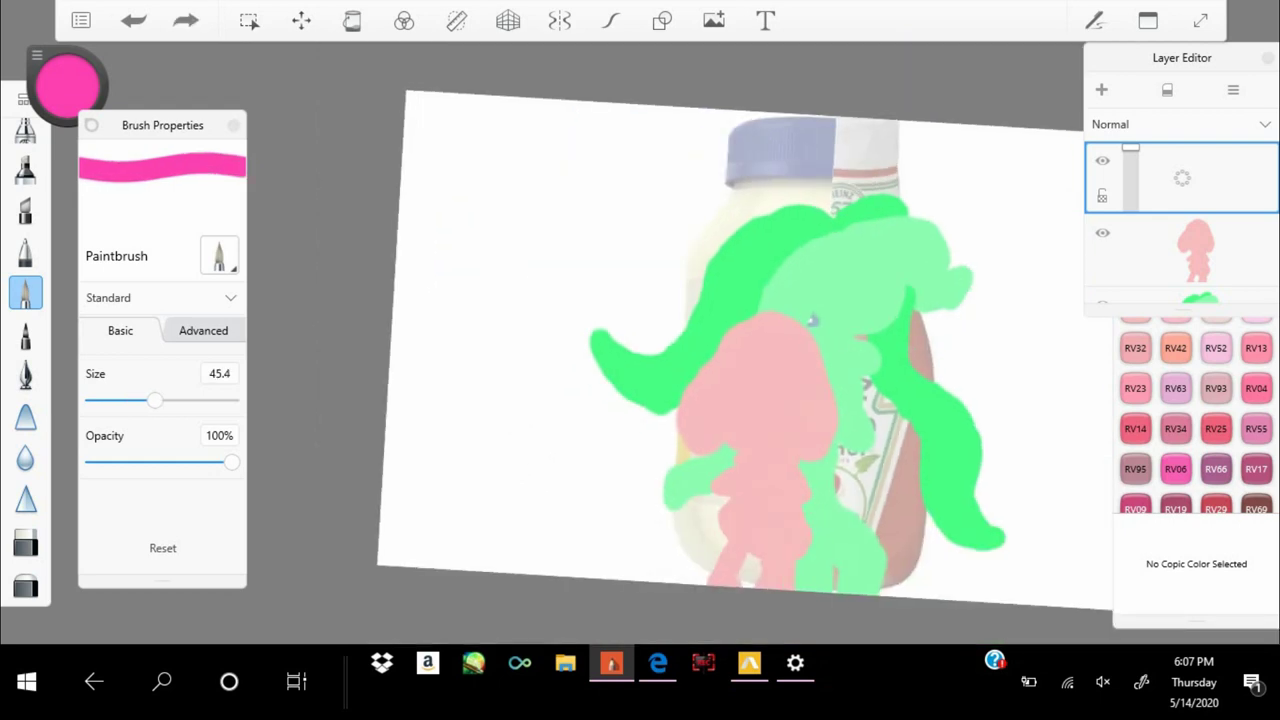
pyautogui.moveTo(530, 200); pyautogui.dragTo(620, 290)
pyautogui.moveTo(149, 400); pyautogui.dragTo(138, 400)
pyautogui.moveTo(470, 170); pyautogui.dragTo(530, 260)
pyautogui.hotkey('ctrl', 'z')
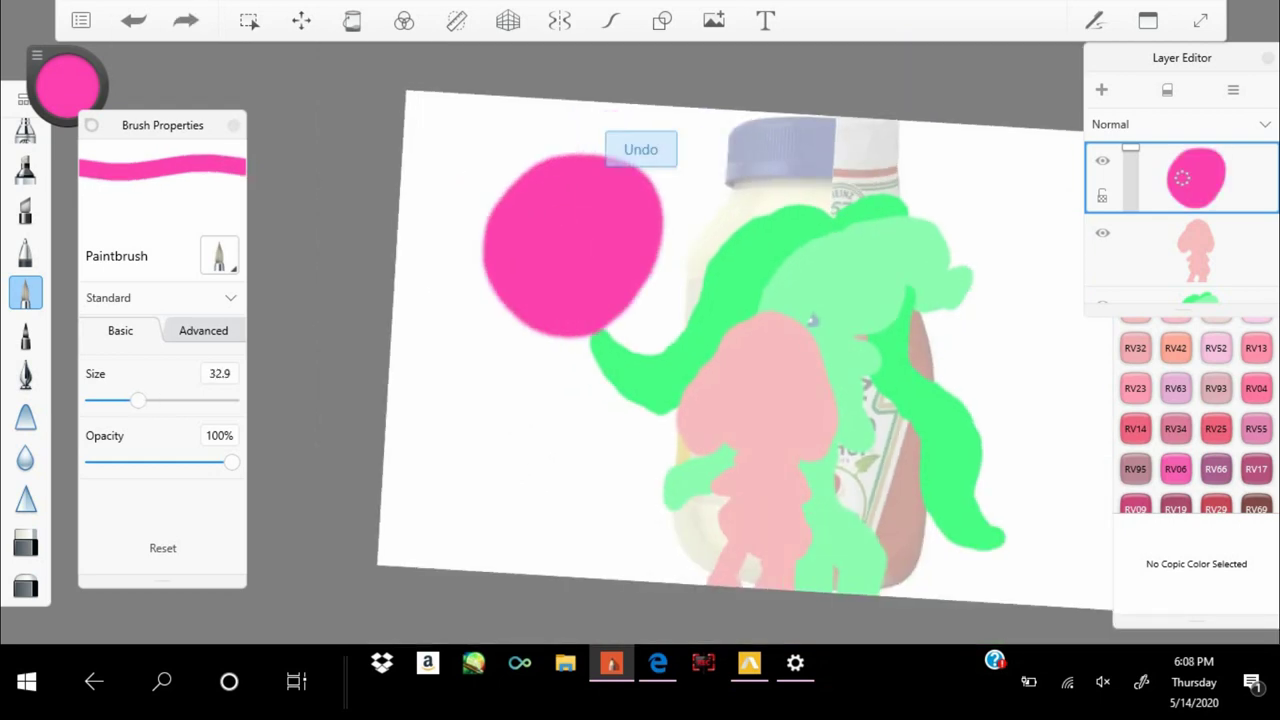
# Paint two pointed ear shapes on top of the hot pink head and undo the stray stroke below it
pyautogui.moveTo(500, 200); pyautogui.dragTo(600, 130)
pyautogui.moveTo(630, 180); pyautogui.dragTo(640, 110)
pyautogui.moveTo(540, 290)
pyautogui.mouseDown()
pyautogui.moveTo(450, 460)
pyautogui.moveTo(430, 530)
pyautogui.mouseUp()
pyautogui.hotkey('ctrl', 'z')
pyautogui.scroll(3, 700, 330)
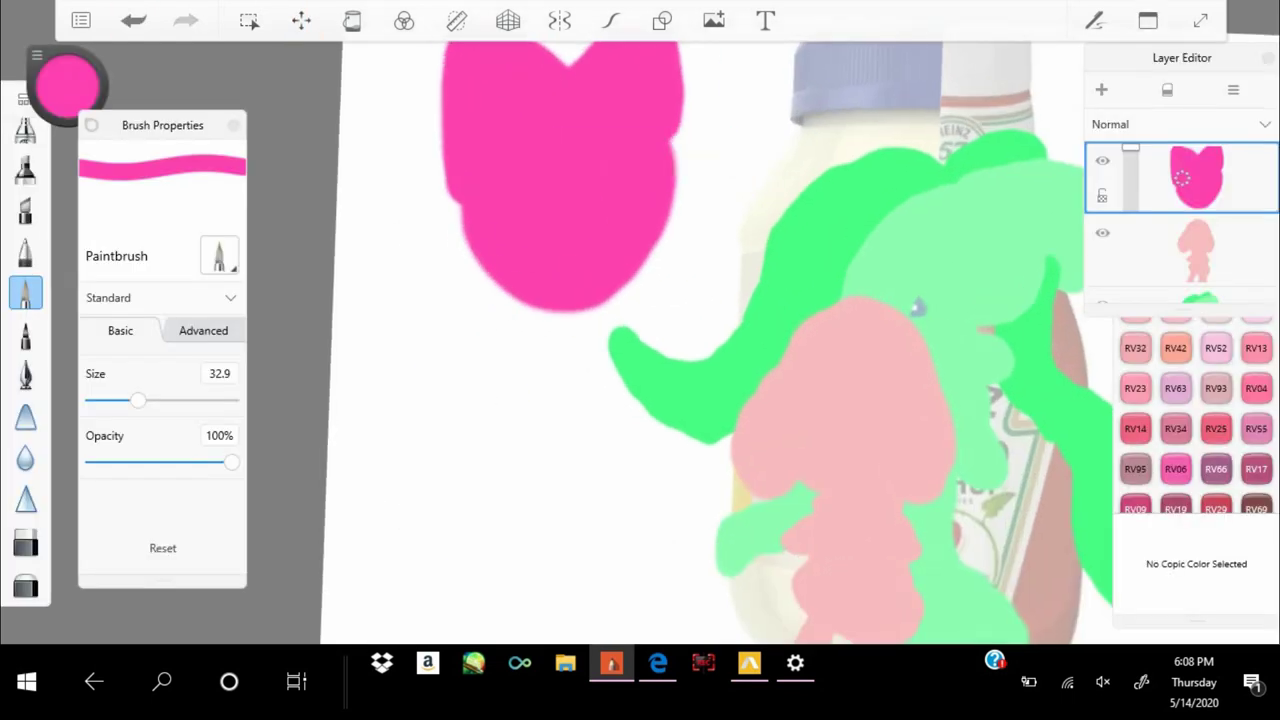
# Set the brush size to 24.6 and paint the hot pink figure's torso, legs and first arm
pyautogui.moveTo(138, 400); pyautogui.dragTo(124, 400)
pyautogui.moveTo(540, 255); pyautogui.dragTo(540, 550)
pyautogui.moveTo(560, 470); pyautogui.dragTo(580, 580)
pyautogui.moveTo(480, 250); pyautogui.dragTo(470, 380)
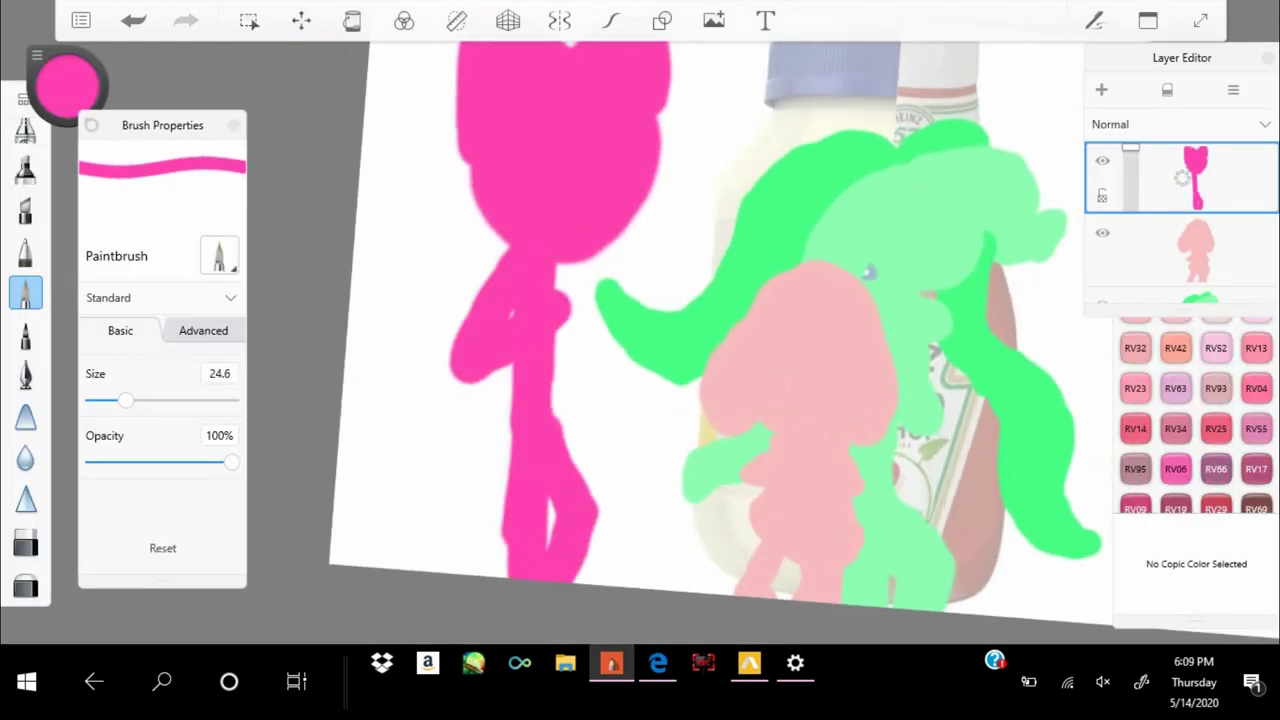
# Paint the hot pink figure's second arm and fill out its hips and thighs
pyautogui.moveTo(590, 270); pyautogui.dragTo(600, 350)
pyautogui.moveTo(480, 370); pyautogui.dragTo(470, 510)
pyautogui.moveTo(560, 345); pyautogui.dragTo(575, 480)
pyautogui.scroll(-2, 720, 330)
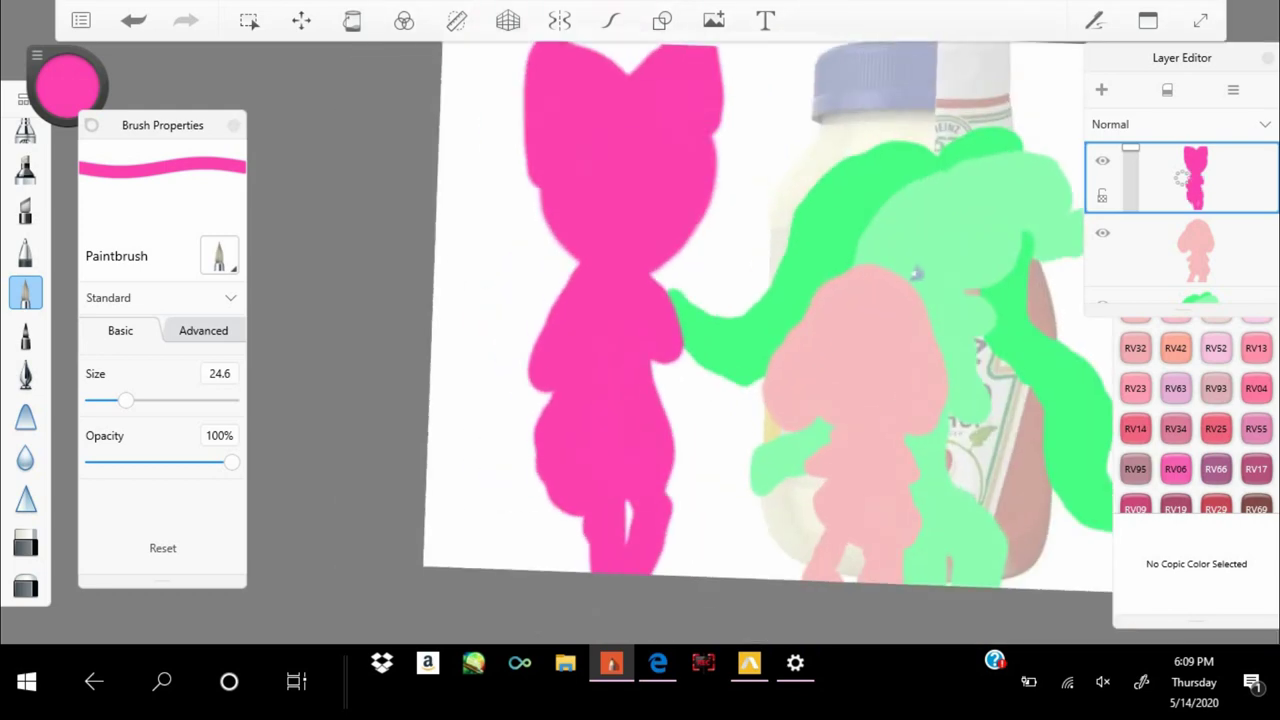
# Paint long curved tentacles hanging from both sides of the hot pink head down to the legs, undoing stray strokes
pyautogui.hotkey('ctrl', 'z')
pyautogui.moveTo(500, 220)
pyautogui.mouseDown()
pyautogui.moveTo(560, 340)
pyautogui.moveTo(470, 540)
pyautogui.mouseUp()
pyautogui.moveTo(540, 360); pyautogui.dragTo(520, 540)
pyautogui.hotkey('ctrl', 'z')
pyautogui.scroll(-2, 720, 330)
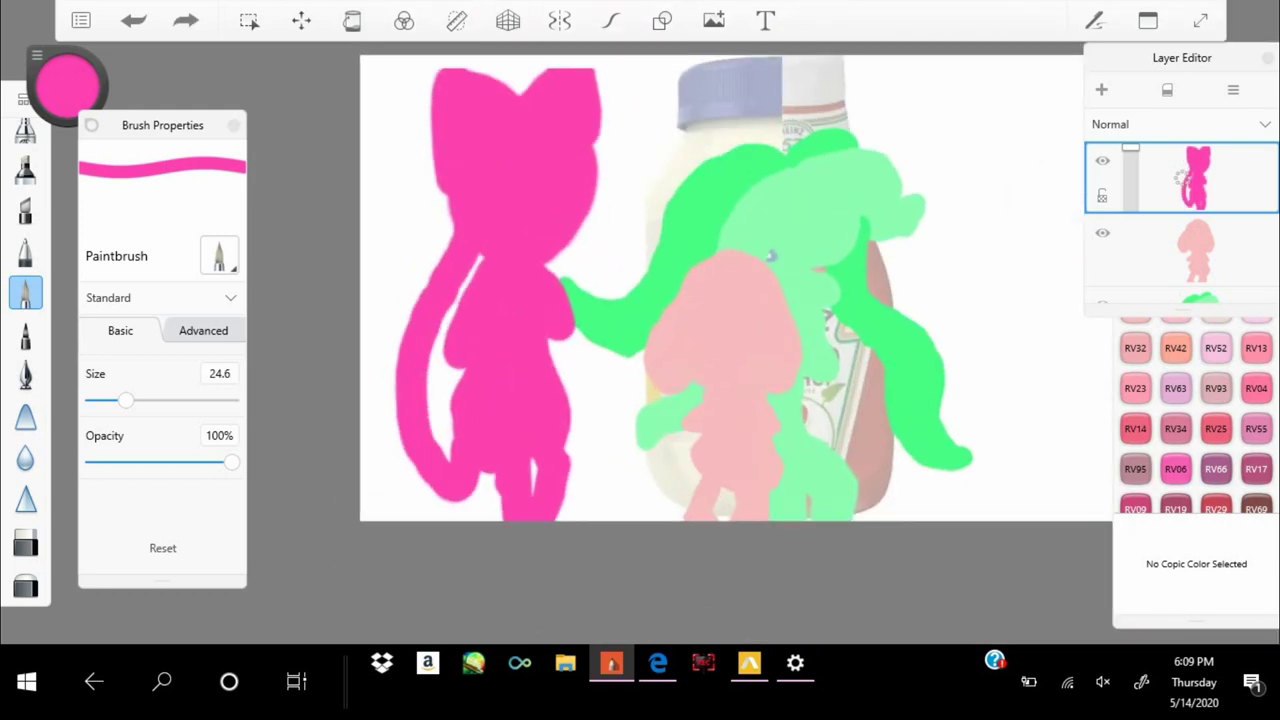
pyautogui.moveTo(575, 218)
pyautogui.mouseDown()
pyautogui.moveTo(640, 420)
pyautogui.moveTo(600, 480)
pyautogui.mouseUp()
pyautogui.hotkey('ctrl', 'z')
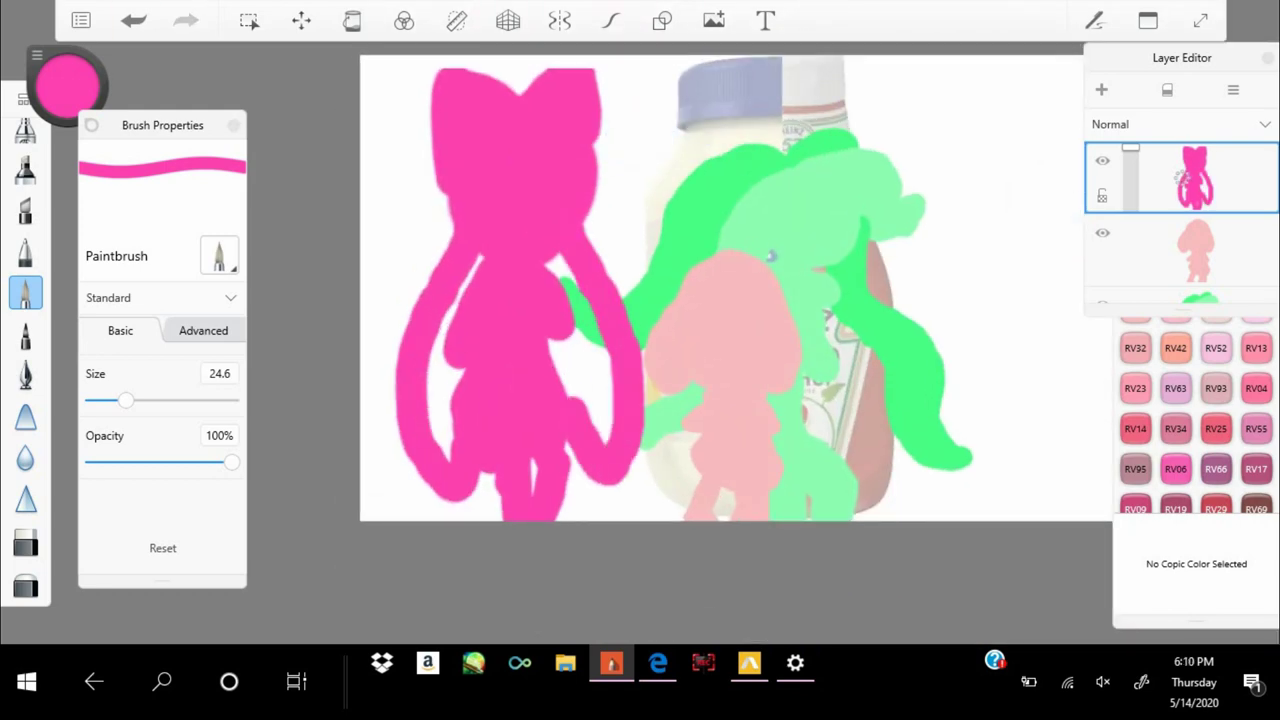
# Change the paint colour to bright green and add a new layer above the hot pink figure
pyautogui.scroll(-2, 720, 330)
pyautogui.scroll(3, 720, 330)
pyautogui.click(67, 85)
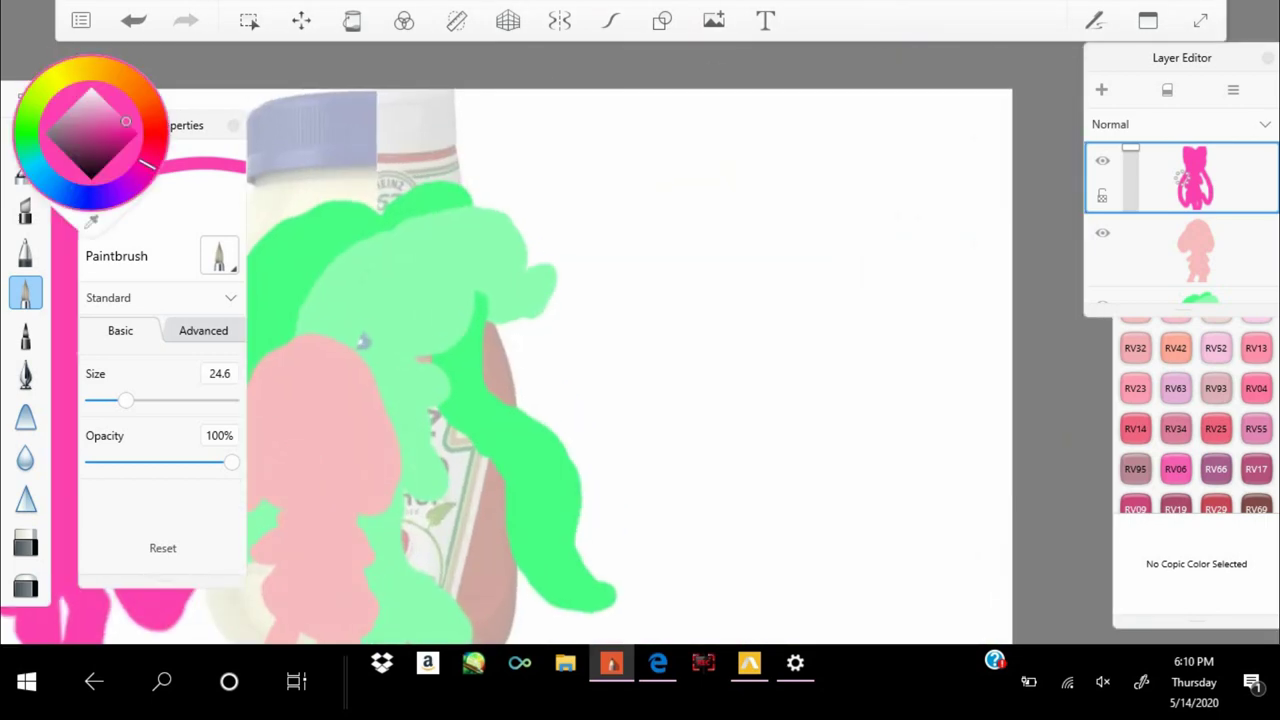
pyautogui.click(45, 175)
pyautogui.scroll(-3, 720, 330)
pyautogui.scroll(2, 720, 330)
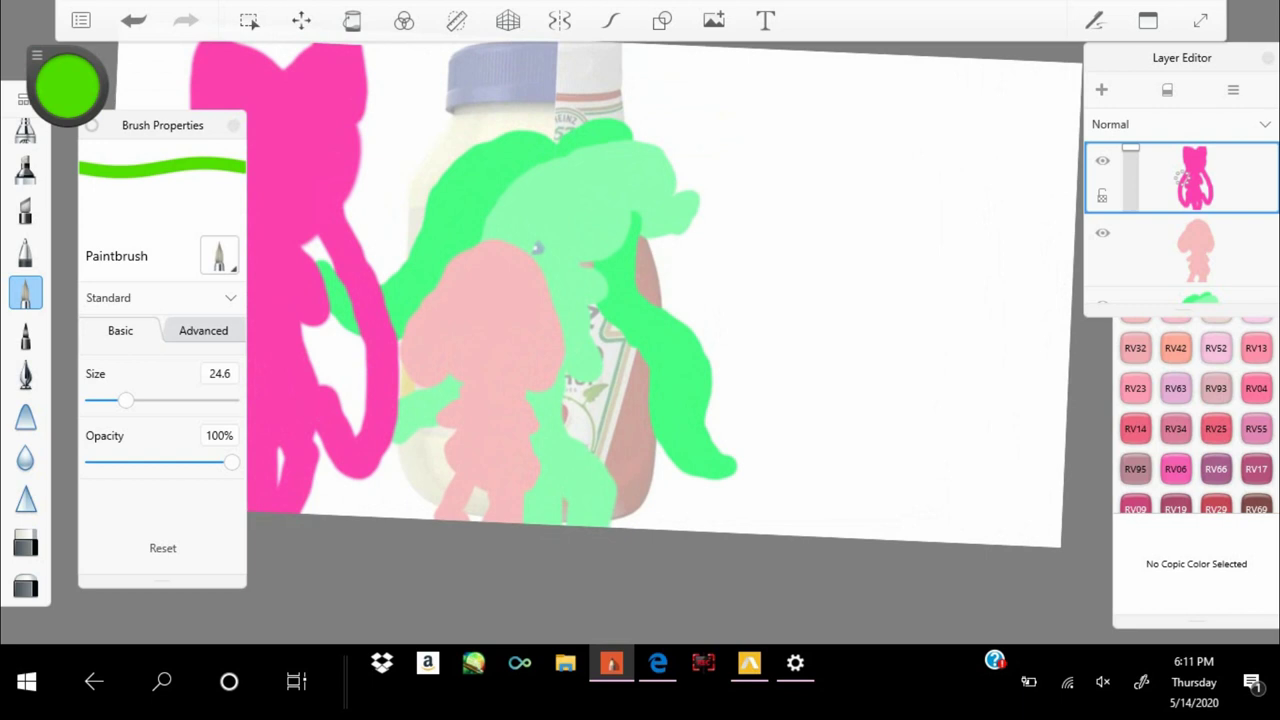
pyautogui.hotkey('ctrl', 'shift', 'n')
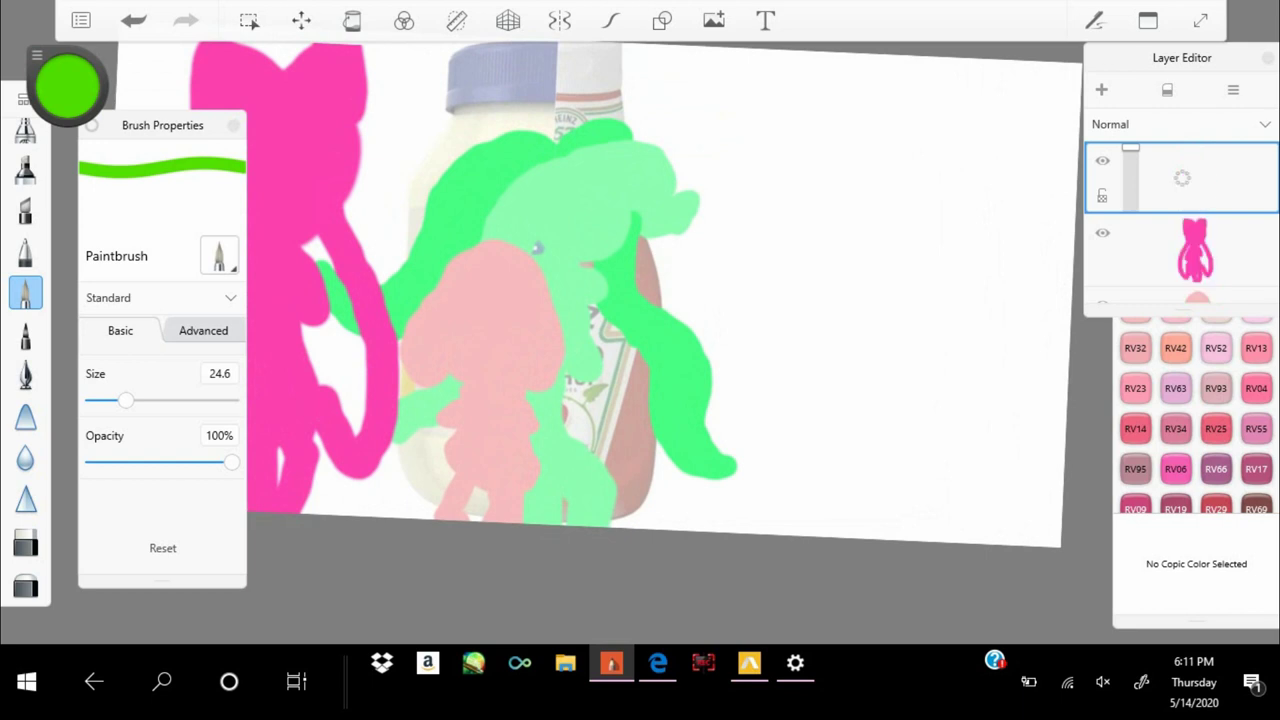
# Paint a bright green head with flared hair right of the ketchup bottle, using brush sizes 39.9 and 26.2
pyautogui.moveTo(866, 145); pyautogui.dragTo(870, 150)
pyautogui.hotkey('ctrl', 'z')
pyautogui.moveTo(125, 400); pyautogui.dragTo(147, 400)
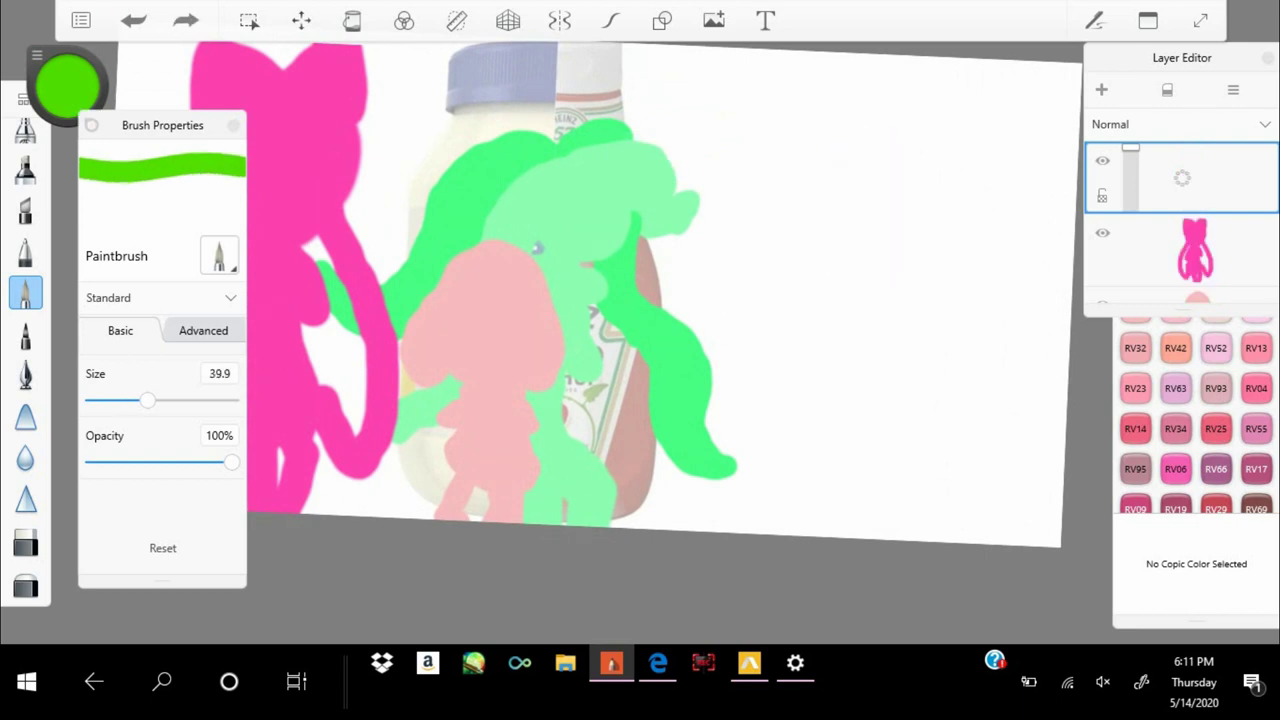
pyautogui.moveTo(850, 130); pyautogui.dragTo(790, 240)
pyautogui.moveTo(860, 160); pyautogui.dragTo(980, 120)
pyautogui.hotkey('ctrl', 'z')
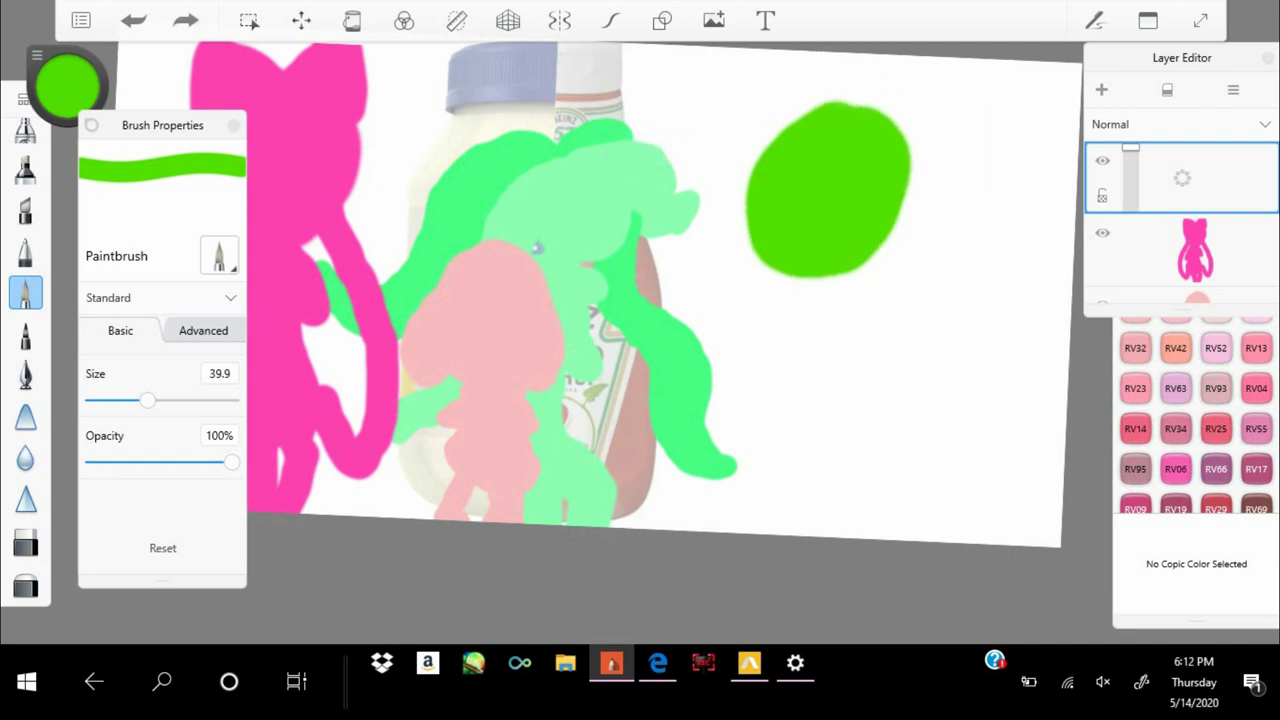
pyautogui.moveTo(860, 130)
pyautogui.mouseDown()
pyautogui.moveTo(1000, 150)
pyautogui.moveTo(900, 270)
pyautogui.moveTo(770, 70)
pyautogui.moveTo(735, 250)
pyautogui.mouseUp()
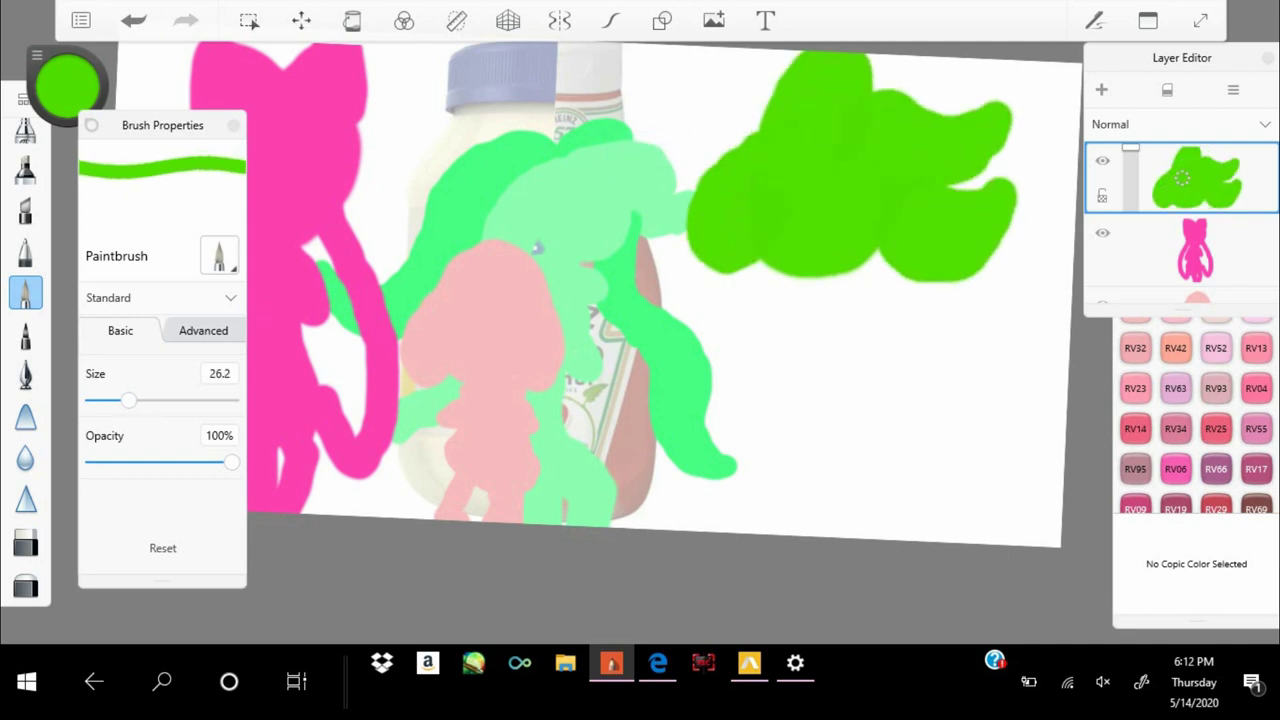
pyautogui.hotkey('ctrl', 'z')
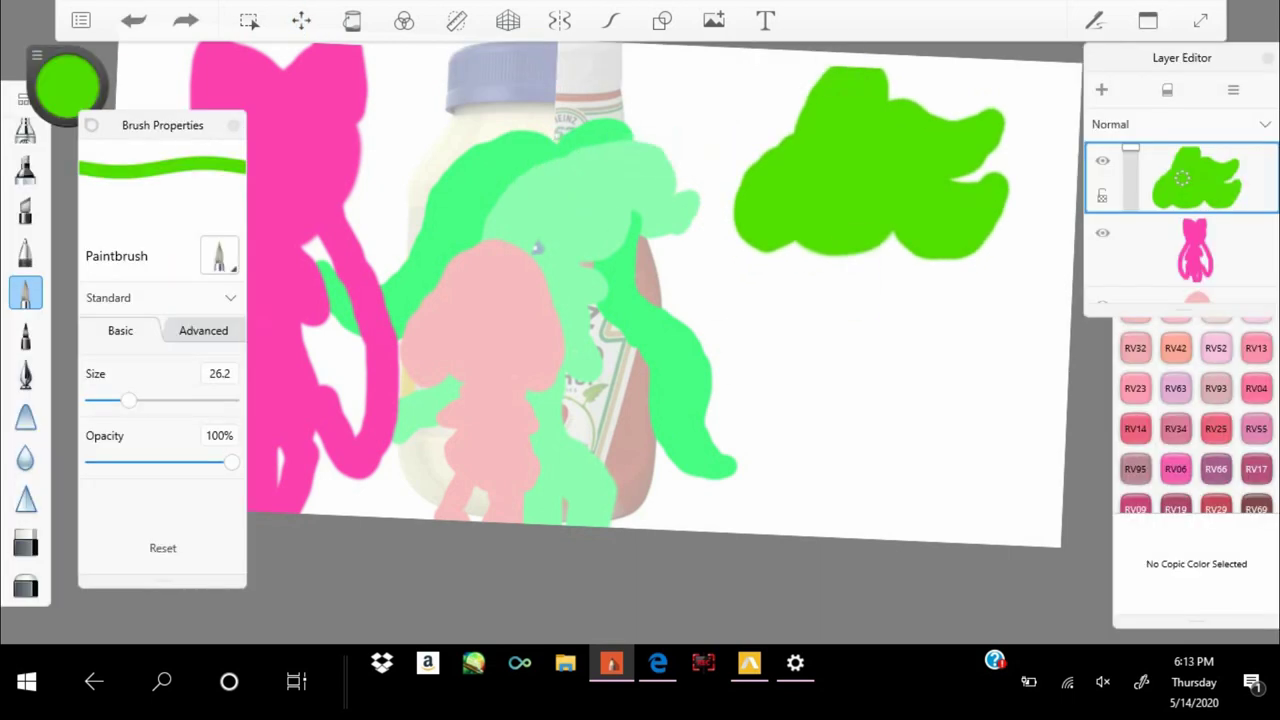
# Paint the bright green figure's torso, arms and legs at brush size 26.2 and add a flared skirt
pyautogui.moveTo(876, 252); pyautogui.dragTo(835, 495)
pyautogui.moveTo(905, 340); pyautogui.dragTo(905, 505)
pyautogui.hotkey('ctrl', 'z')
pyautogui.moveTo(860, 260); pyautogui.dragTo(815, 320)
pyautogui.moveTo(900, 255); pyautogui.dragTo(940, 310)
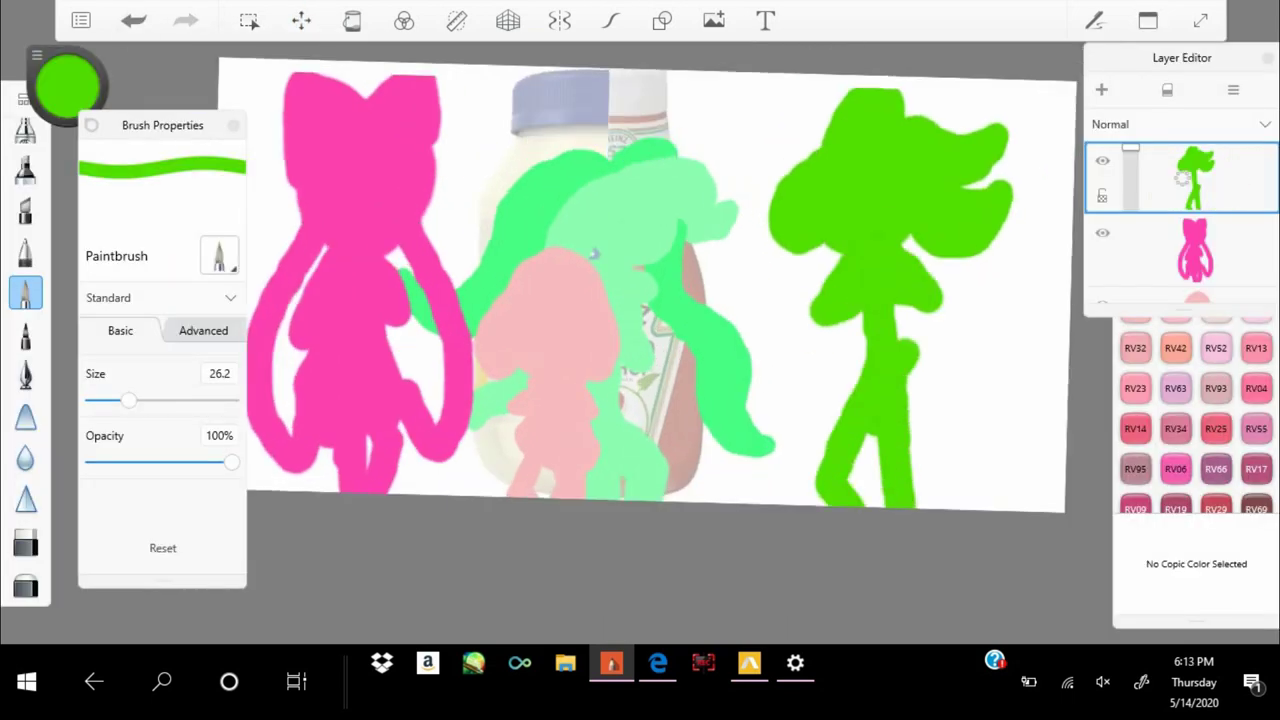
pyautogui.moveTo(850, 310); pyautogui.dragTo(850, 410)
pyautogui.moveTo(900, 310); pyautogui.dragTo(910, 420)
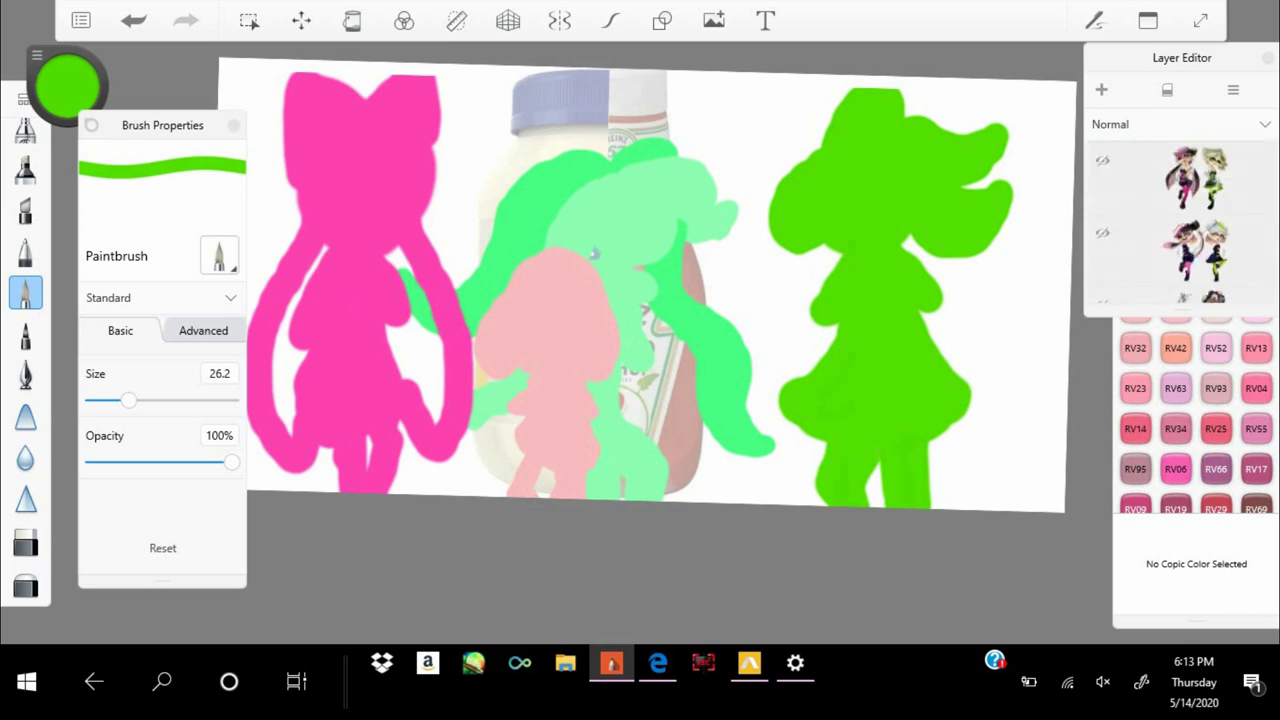
# Add a new layer on top and sketch the light pink figure's fringe in black with the Pencil at size 0.5
pyautogui.hotkey('ctrl', 'shift', 'n')
pyautogui.scroll(5, 590, 300)
pyautogui.click(25, 143)
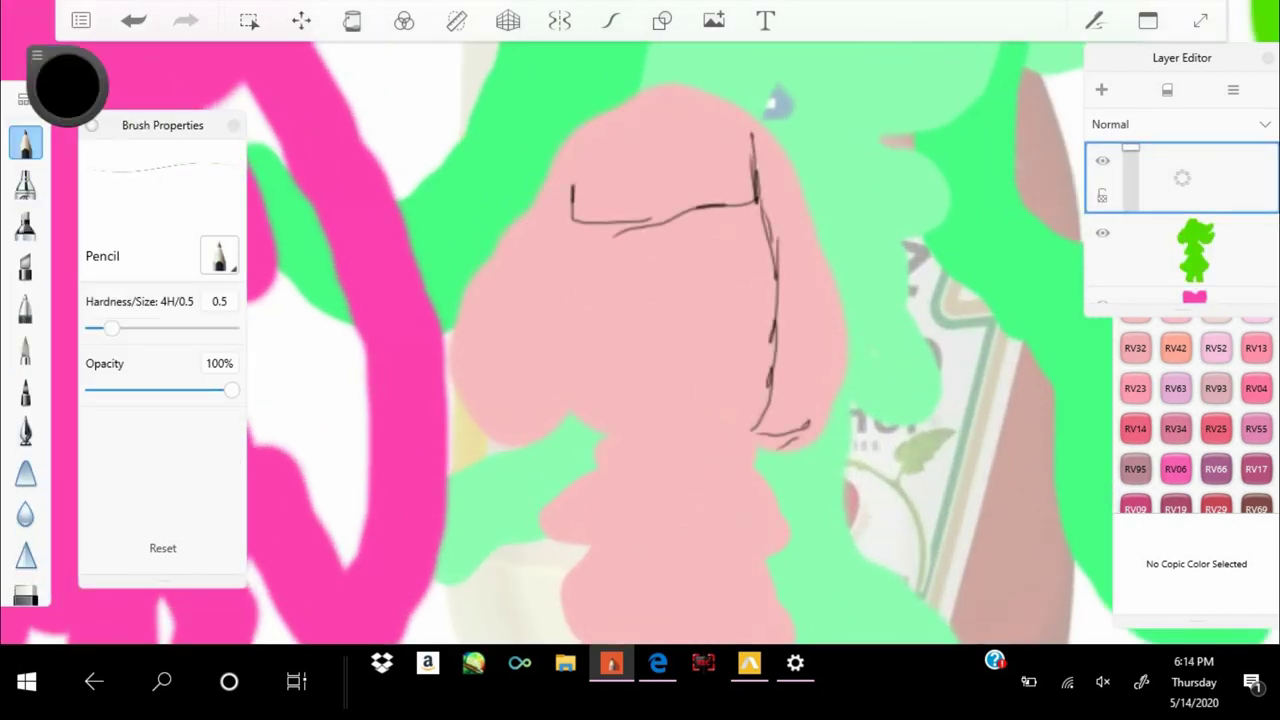
# Hide the other silhouettes and the bottle references, then pencil the light pink figure's right-hand hair lock and the curve of the face
pyautogui.scroll(5, 640, 340)
pyautogui.click(1102, 248)
pyautogui.moveTo(730, 255); pyautogui.dragTo(665, 565)
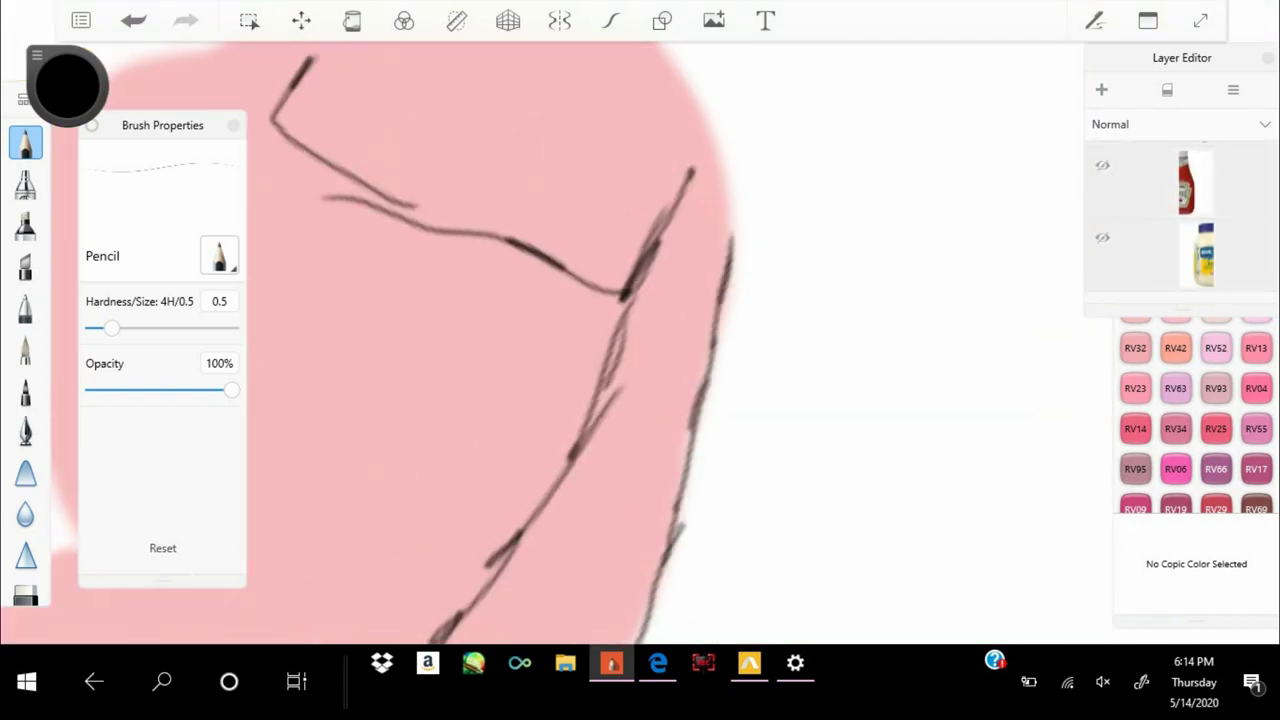
pyautogui.scroll(-5, 640, 340)
pyautogui.hotkey('ctrl', 'z')
pyautogui.scroll(5, 700, 340)
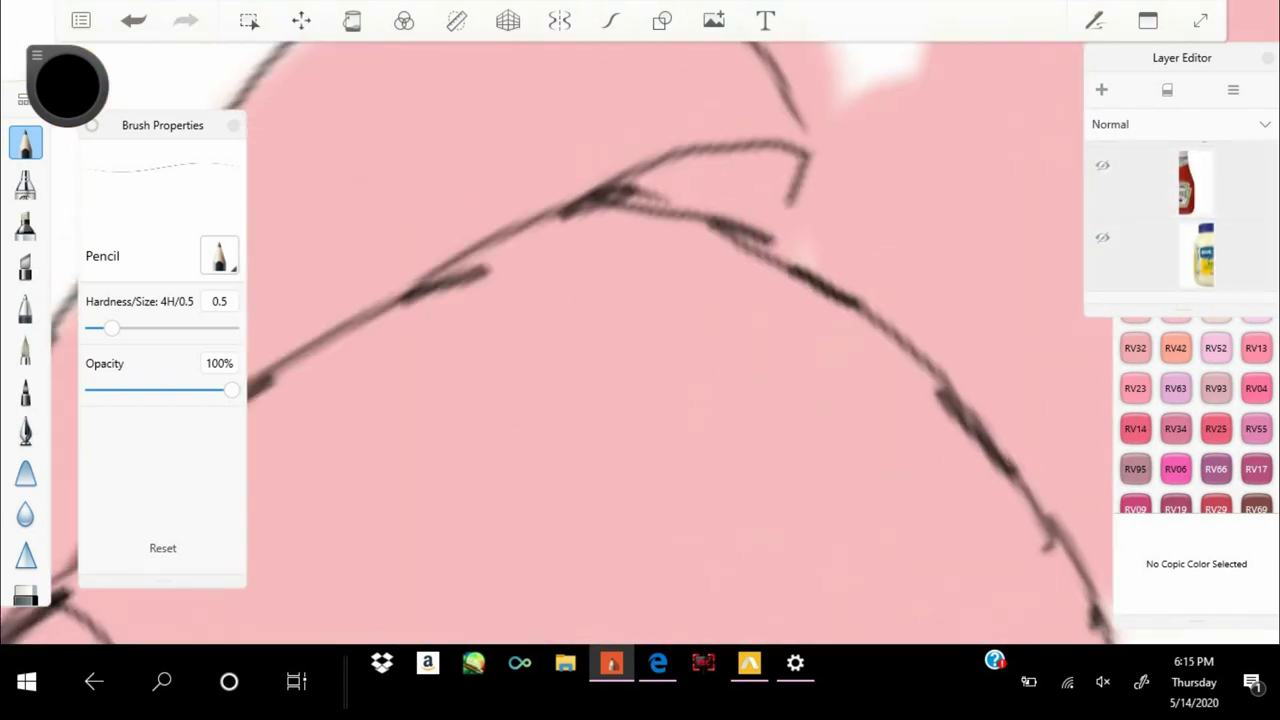
pyautogui.scroll(-3, 640, 340)
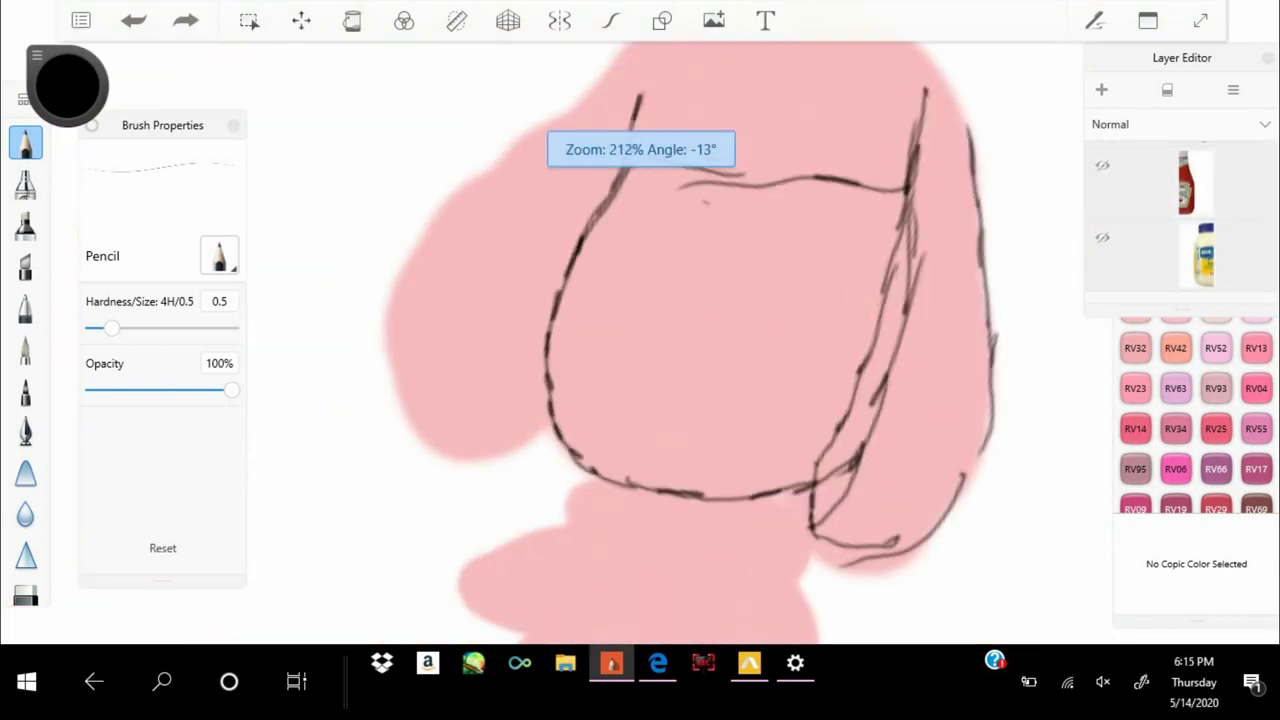
# Outline the left-hand hair lock in pencil, curving its rounded tip back up to the jaw
pyautogui.scroll(1, 640, 340)
pyautogui.moveTo(480, 280); pyautogui.dragTo(625, 490)
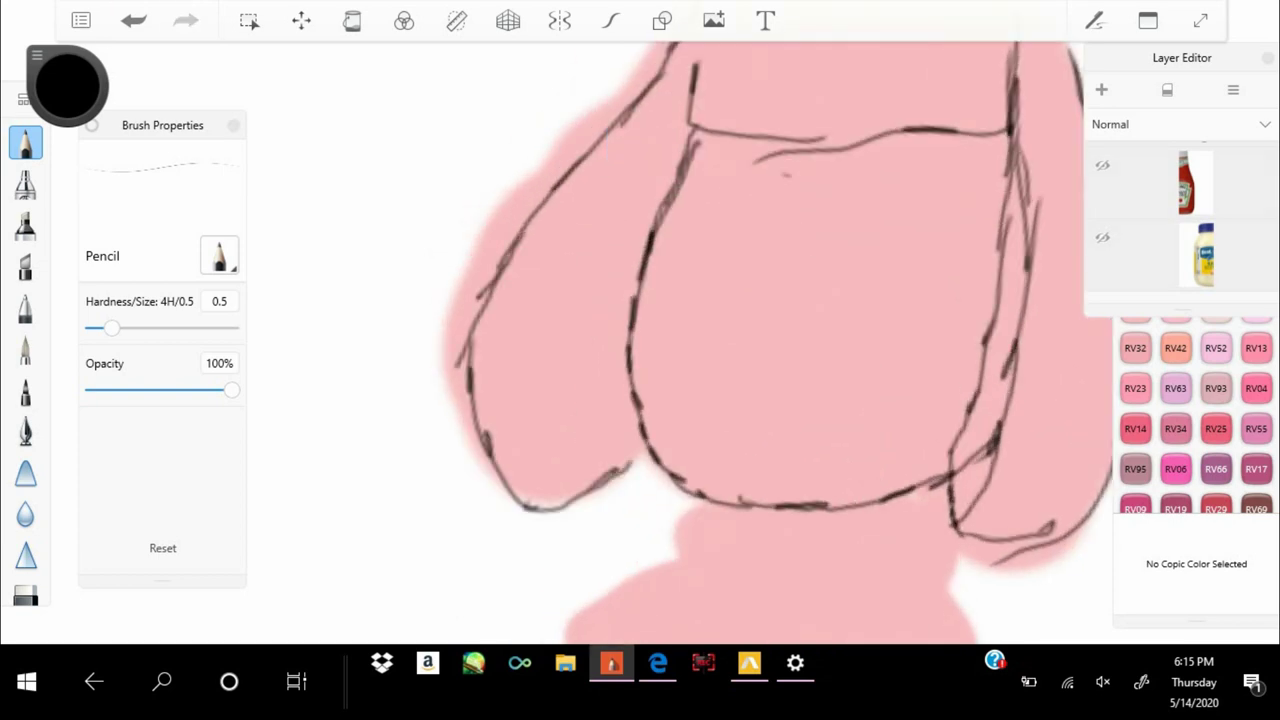
pyautogui.scroll(3, 640, 340)
pyautogui.scroll(-5, 640, 340)
pyautogui.scroll(4, 640, 340)
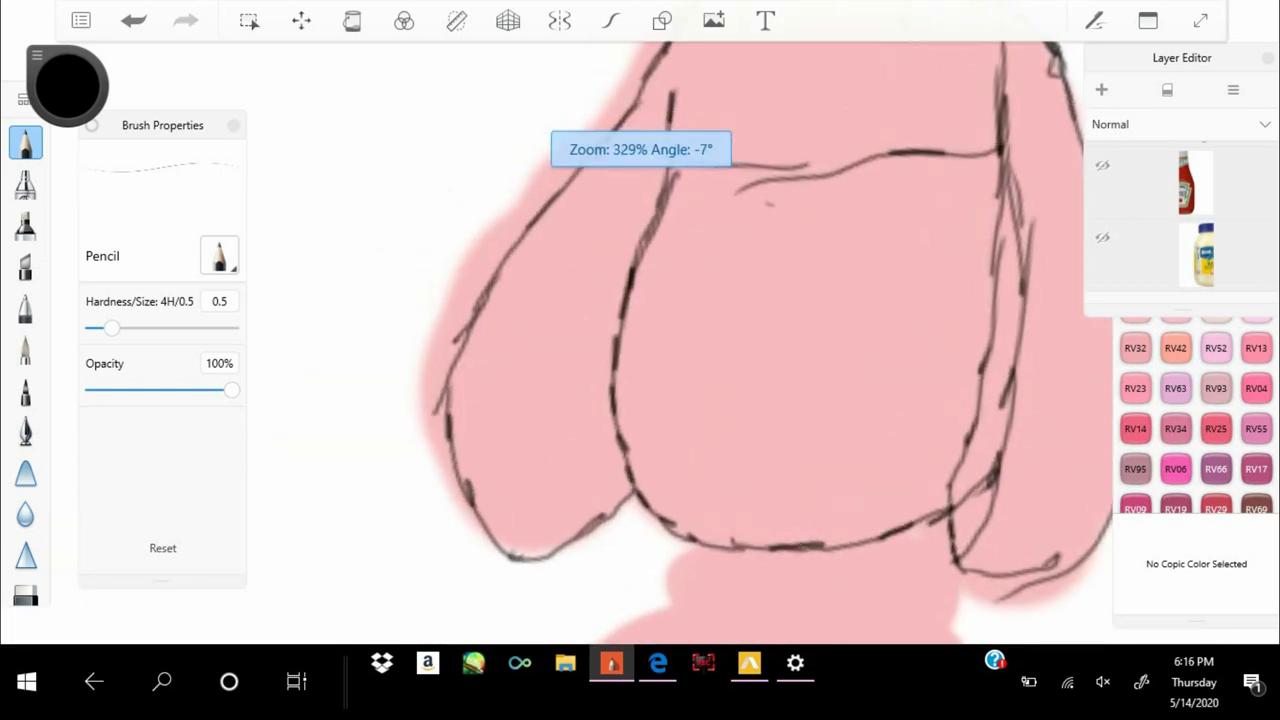
# Add long inner strands and short curved hair lines inside the left-hand hair lock
pyautogui.scroll(-1, 640, 340)
pyautogui.scroll(3, 640, 340)
pyautogui.hotkey('ctrl', 'z')
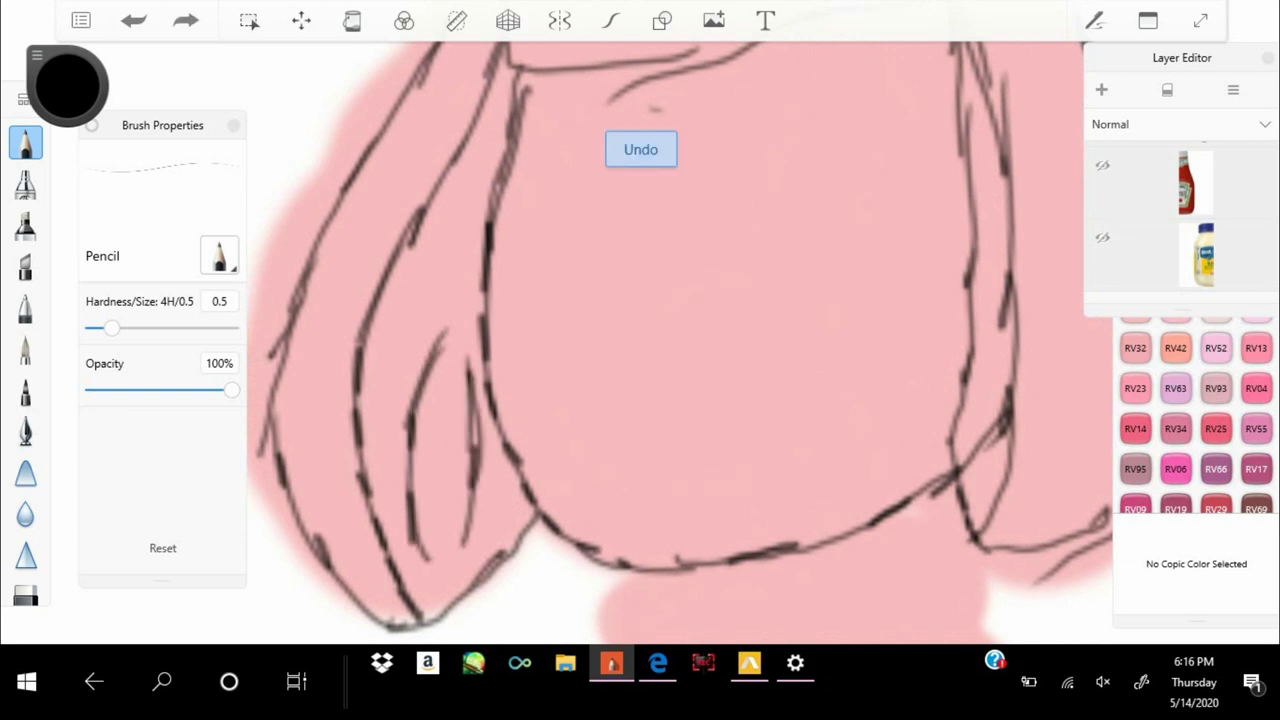
pyautogui.scroll(-5, 640, 340)
pyautogui.hotkey('ctrl', 'y')
pyautogui.scroll(-5, 640, 340)
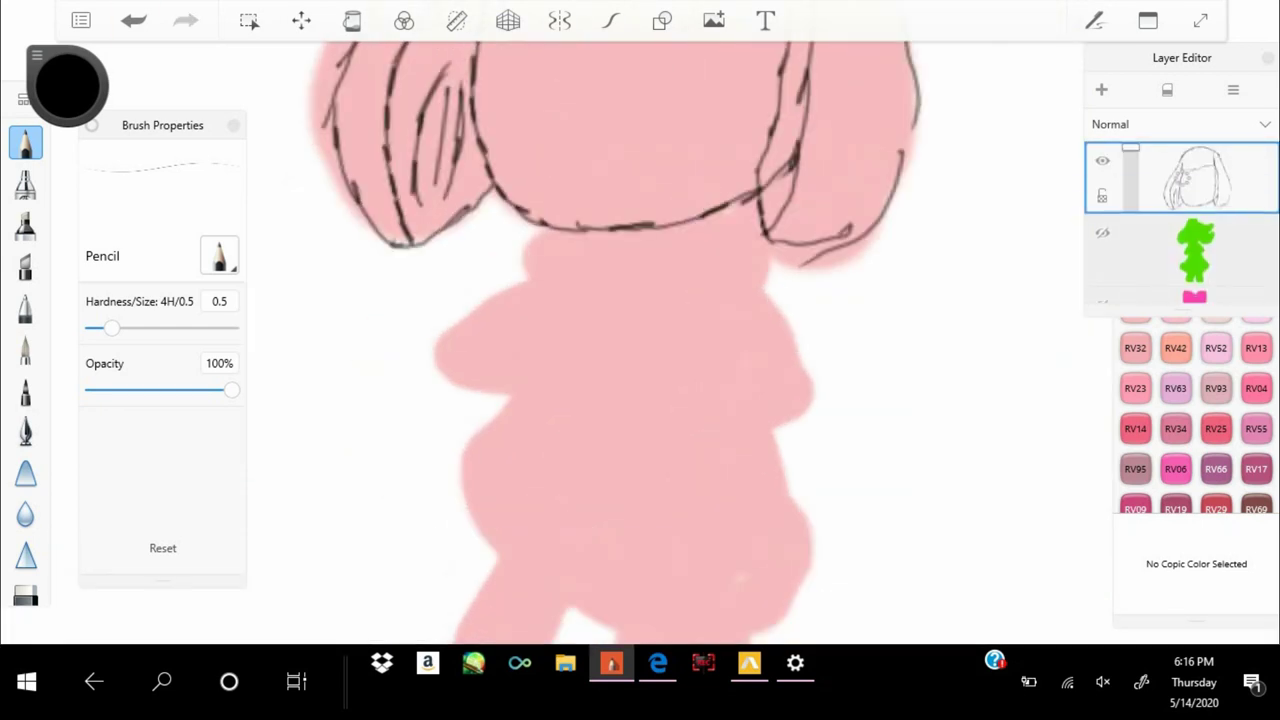
# Outline the figure's dress in pencil, with a narrow waist, a wide rounded hem and a curved neckline
pyautogui.scroll(-1, 640, 340)
pyautogui.moveTo(630, 256); pyautogui.dragTo(605, 470)
pyautogui.scroll(3, 640, 340)
pyautogui.moveTo(830, 218); pyautogui.dragTo(725, 560)
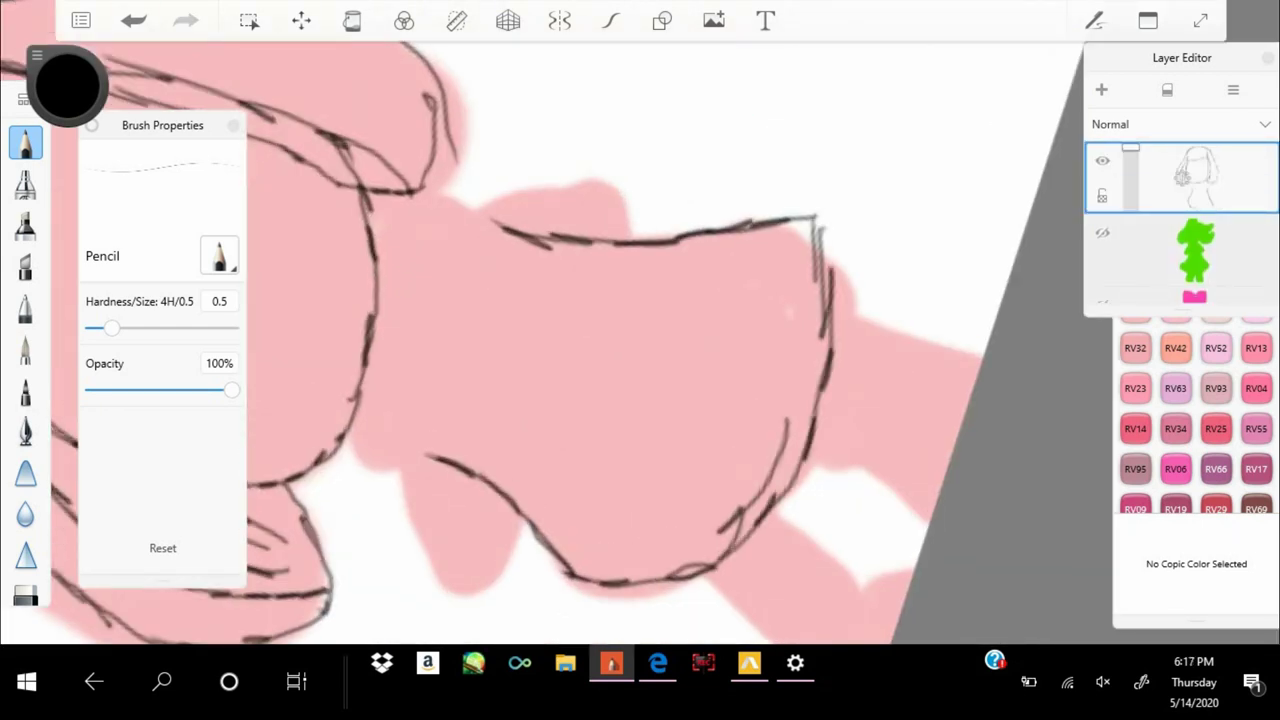
pyautogui.scroll(-2, 640, 340)
pyautogui.moveTo(852, 250); pyautogui.dragTo(830, 408)
pyautogui.moveTo(420, 350); pyautogui.dragTo(790, 250)
pyautogui.moveTo(440, 358); pyautogui.dragTo(456, 390)
pyautogui.hotkey('ctrl', 'z')
pyautogui.scroll(-3, 640, 340)
pyautogui.scroll(3, 640, 340)
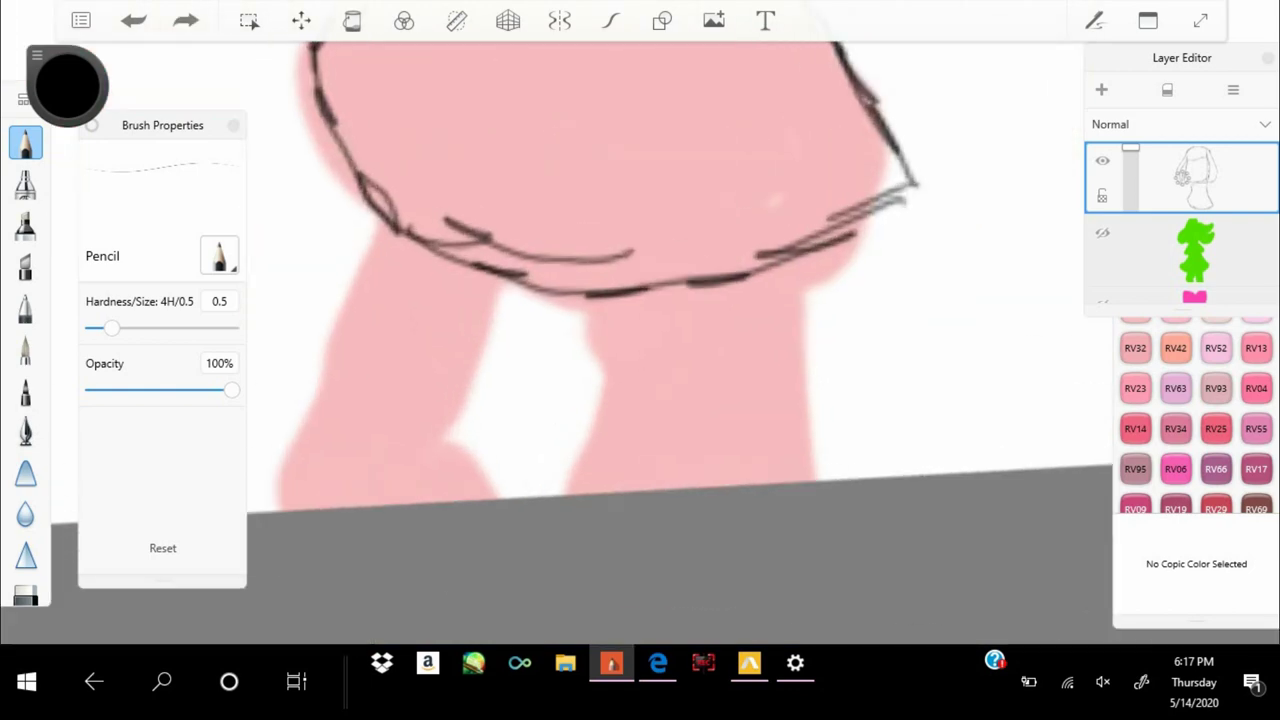
# Pencil both legs from the hem to the canvas edge, bending the left-hand one at the knee, and add the neck lines
pyautogui.scroll(-2, 640, 340)
pyautogui.moveTo(505, 292); pyautogui.dragTo(455, 530)
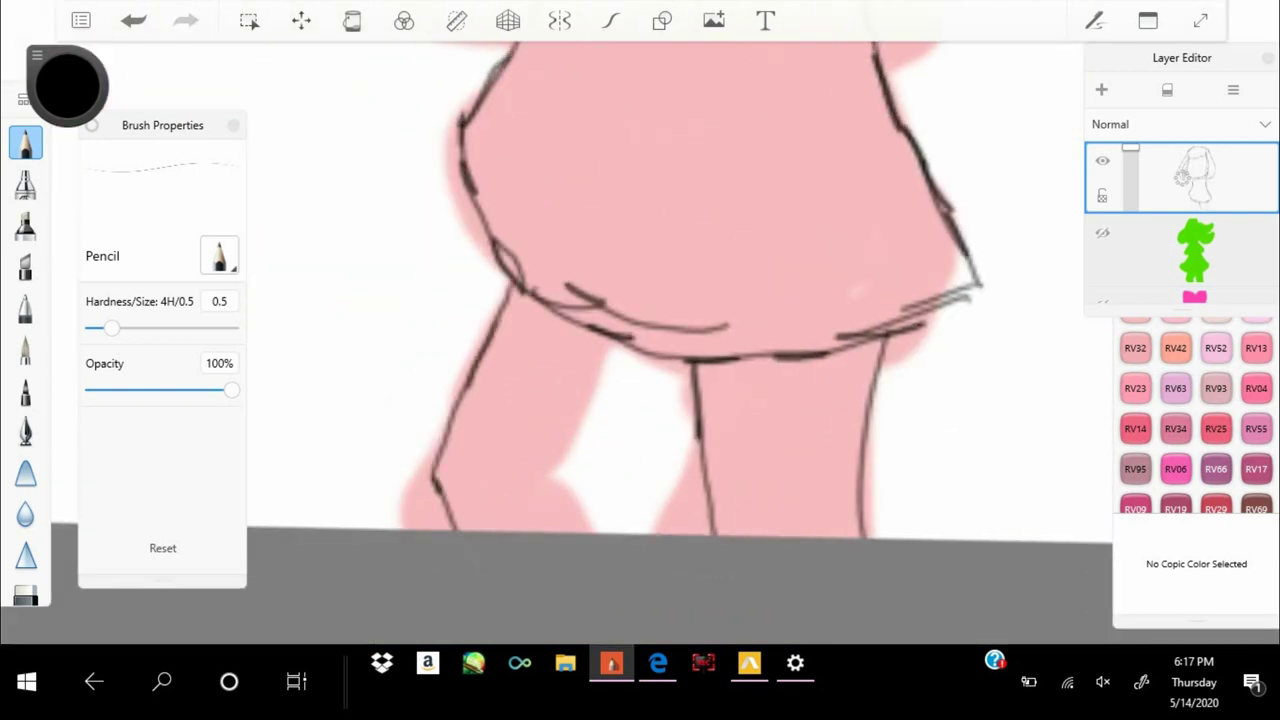
pyautogui.scroll(-2, 640, 340)
pyautogui.scroll(3, 640, 340)
pyautogui.moveTo(742, 292); pyautogui.dragTo(740, 372)
pyautogui.scroll(-2, 640, 340)
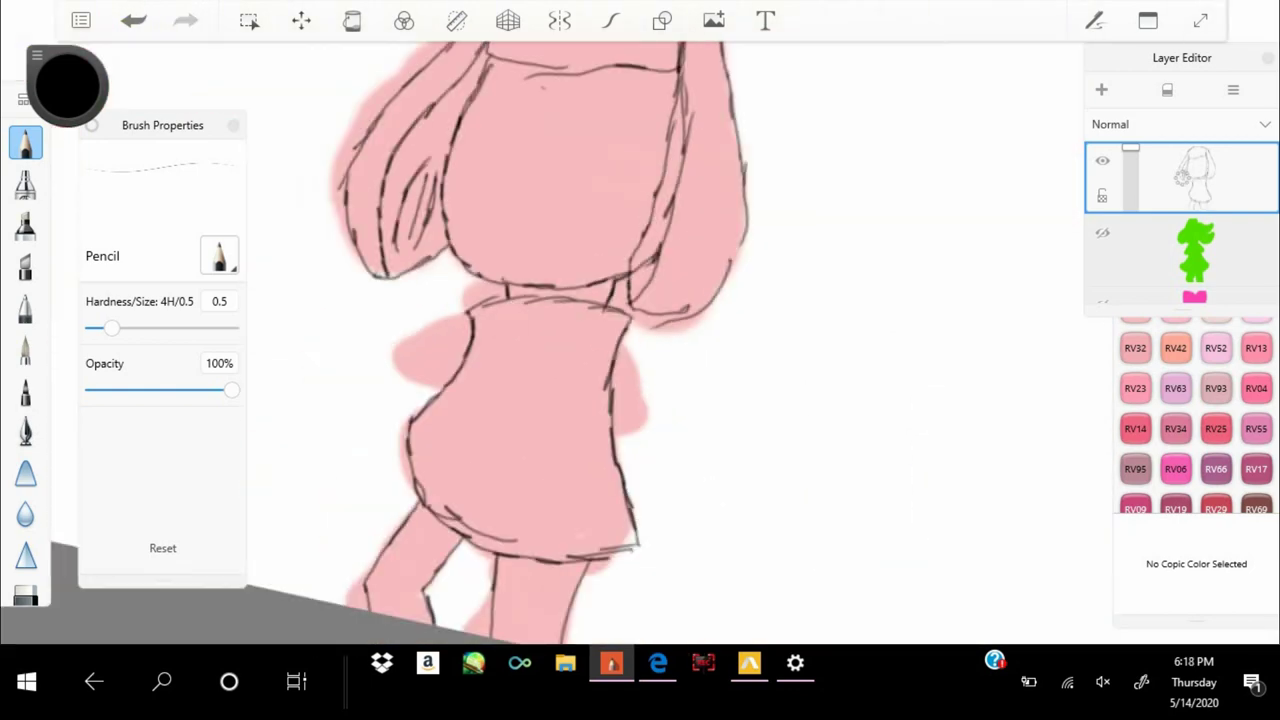
pyautogui.scroll(2, 640, 340)
pyautogui.moveTo(708, 215); pyautogui.dragTo(705, 330)
pyautogui.scroll(-3, 640, 340)
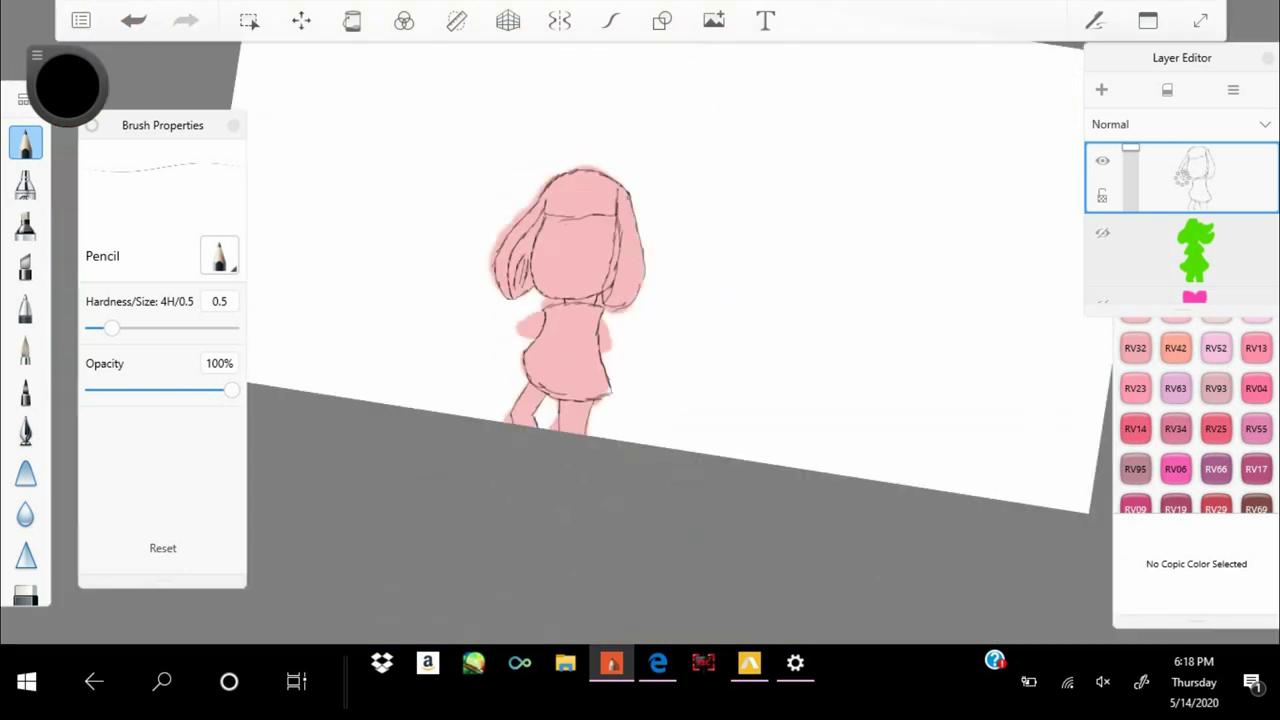
# Sketch the right-hand arm as a curve from the shoulder down around a rounded elbow
pyautogui.scroll(5, 640, 340)
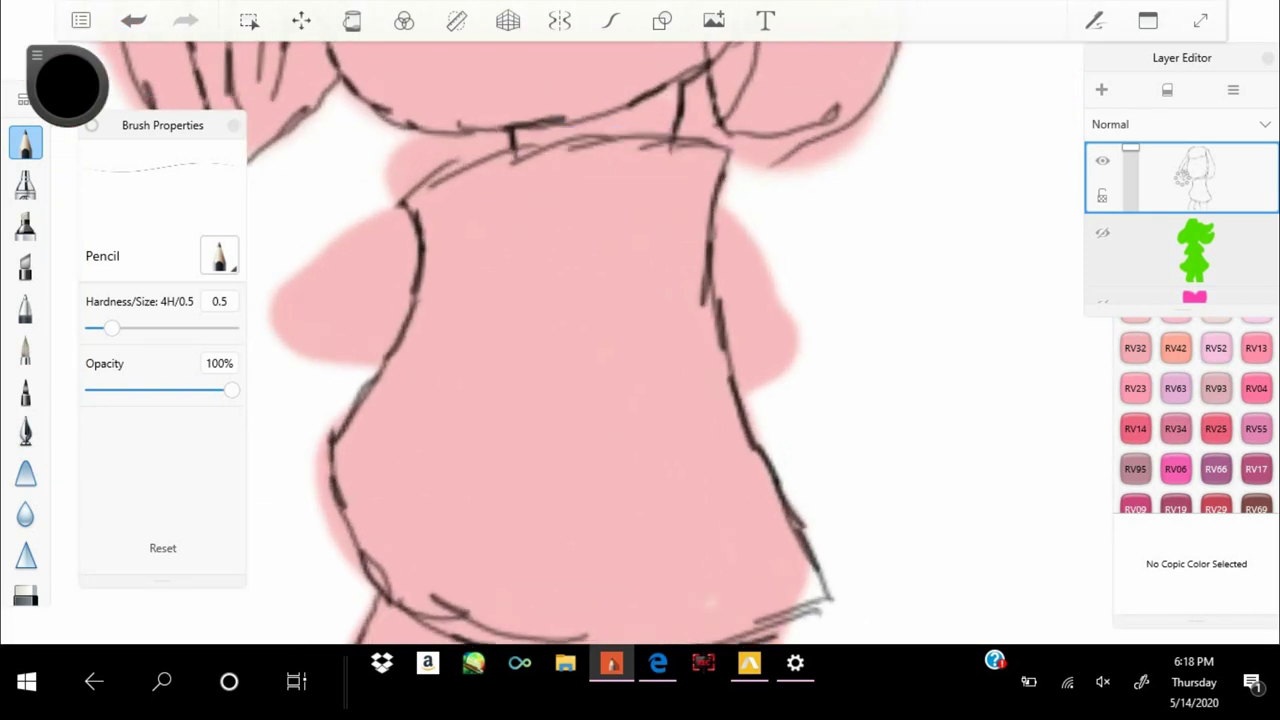
pyautogui.moveTo(720, 200); pyautogui.dragTo(780, 320)
pyautogui.moveTo(600, 290); pyautogui.dragTo(785, 420)
pyautogui.moveTo(430, 222); pyautogui.dragTo(630, 315)
pyautogui.hotkey('ctrl', 'z')
pyautogui.moveTo(760, 240); pyautogui.dragTo(765, 430)
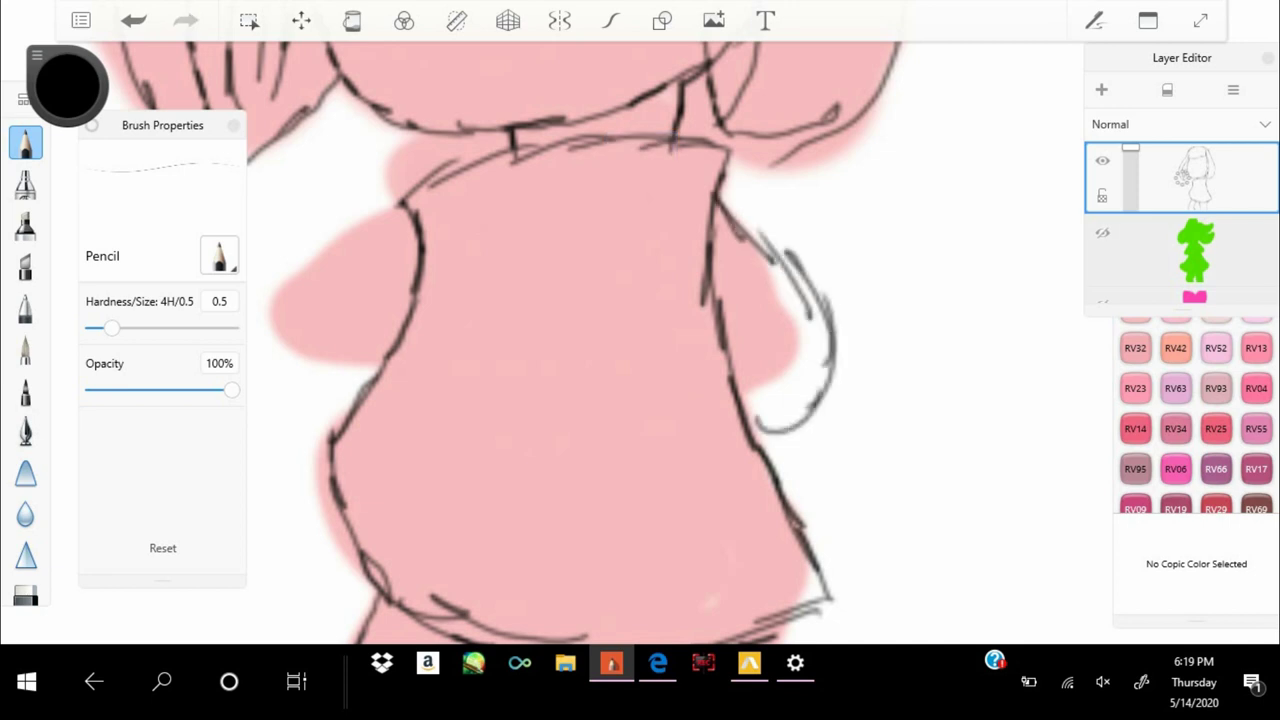
# Sketch the left-hand arm and the forearms crossing over the front of the dress
pyautogui.moveTo(525, 228); pyautogui.dragTo(785, 430)
pyautogui.moveTo(430, 212); pyautogui.dragTo(535, 222)
pyautogui.moveTo(410, 212); pyautogui.dragTo(375, 275)
pyautogui.moveTo(322, 474); pyautogui.dragTo(508, 246)
pyautogui.scroll(2, 640, 340)
pyautogui.scroll(-2, 640, 340)
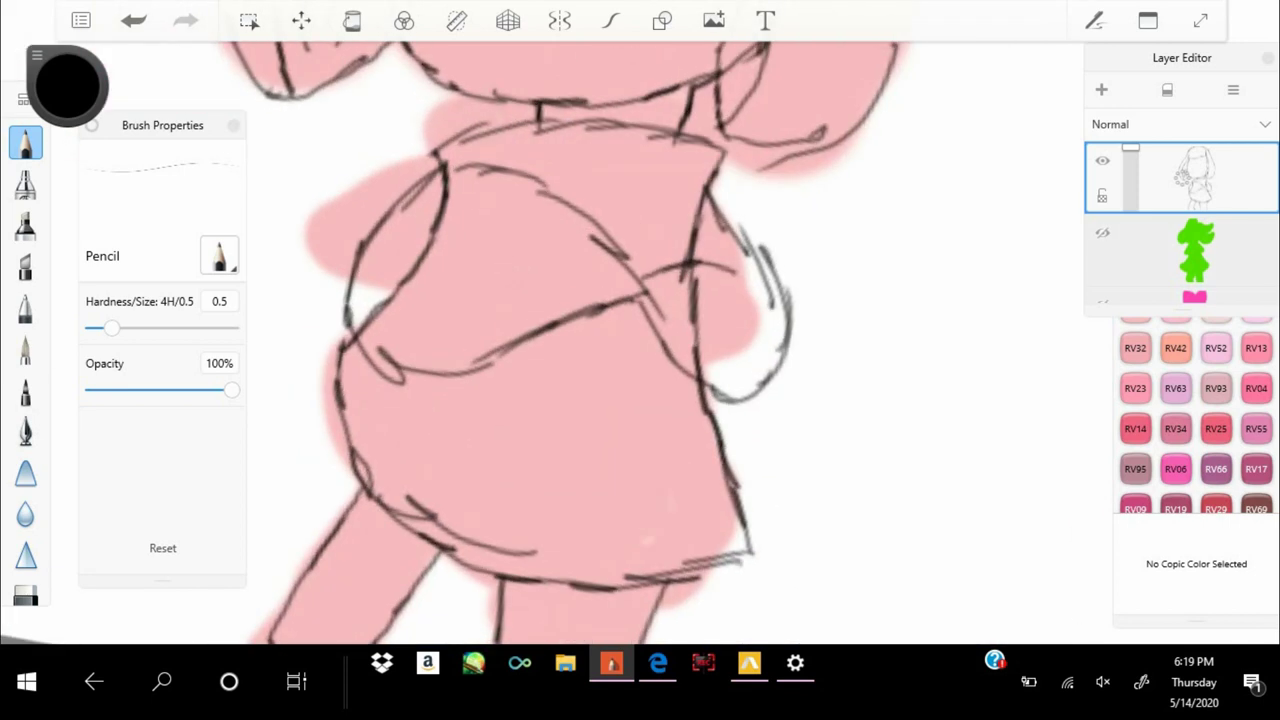
# Clean up and darken the front forearm's lower edge where it meets the right-hand arm
pyautogui.scroll(3, 640, 340)
pyautogui.press('e')
pyautogui.press('e')
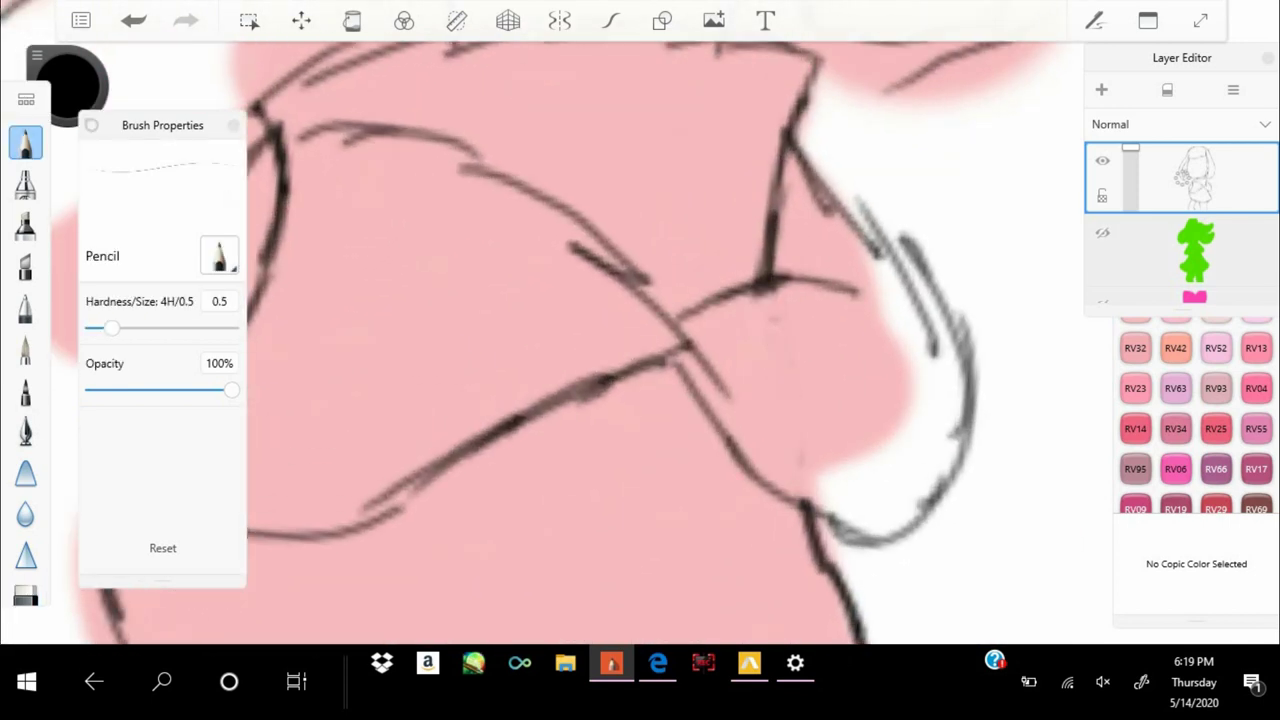
# Erase the arched line above the crossed forearm and redraw it lower, starting from the side of the torso
pyautogui.scroll(-3, 640, 340)
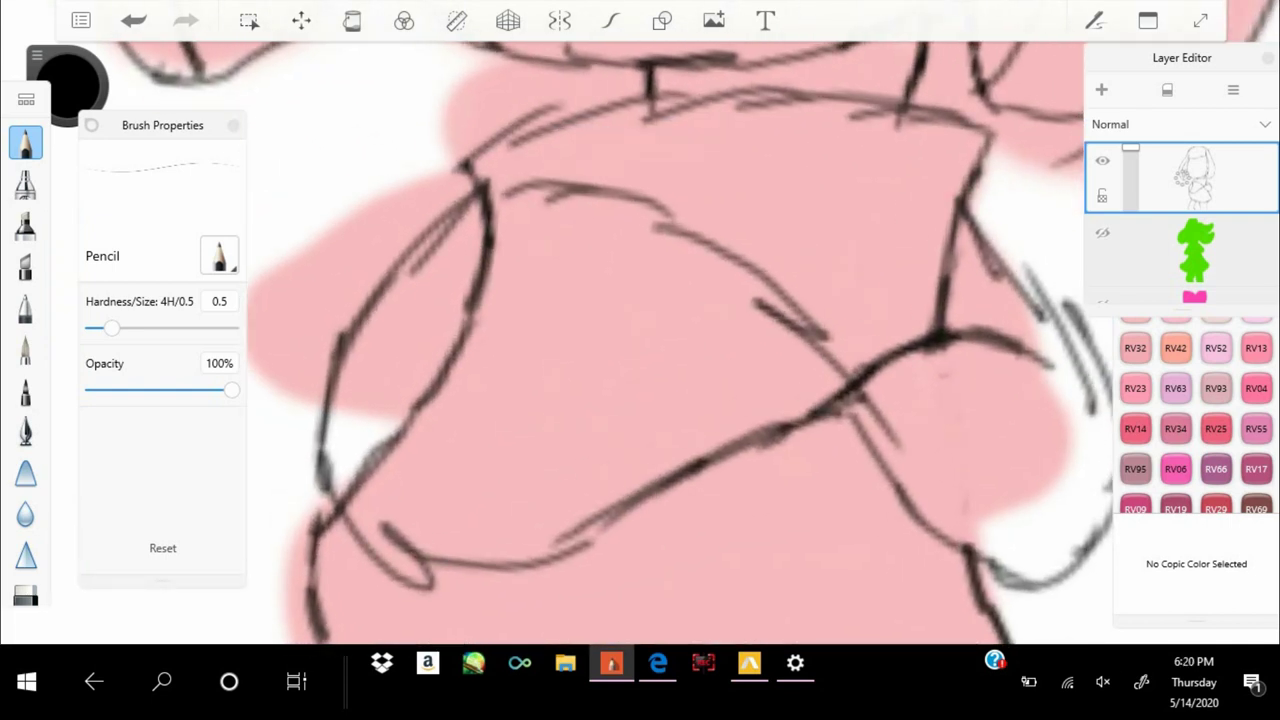
pyautogui.press('e')
pyautogui.moveTo(660, 225); pyautogui.dragTo(826, 334)
pyautogui.press('e')
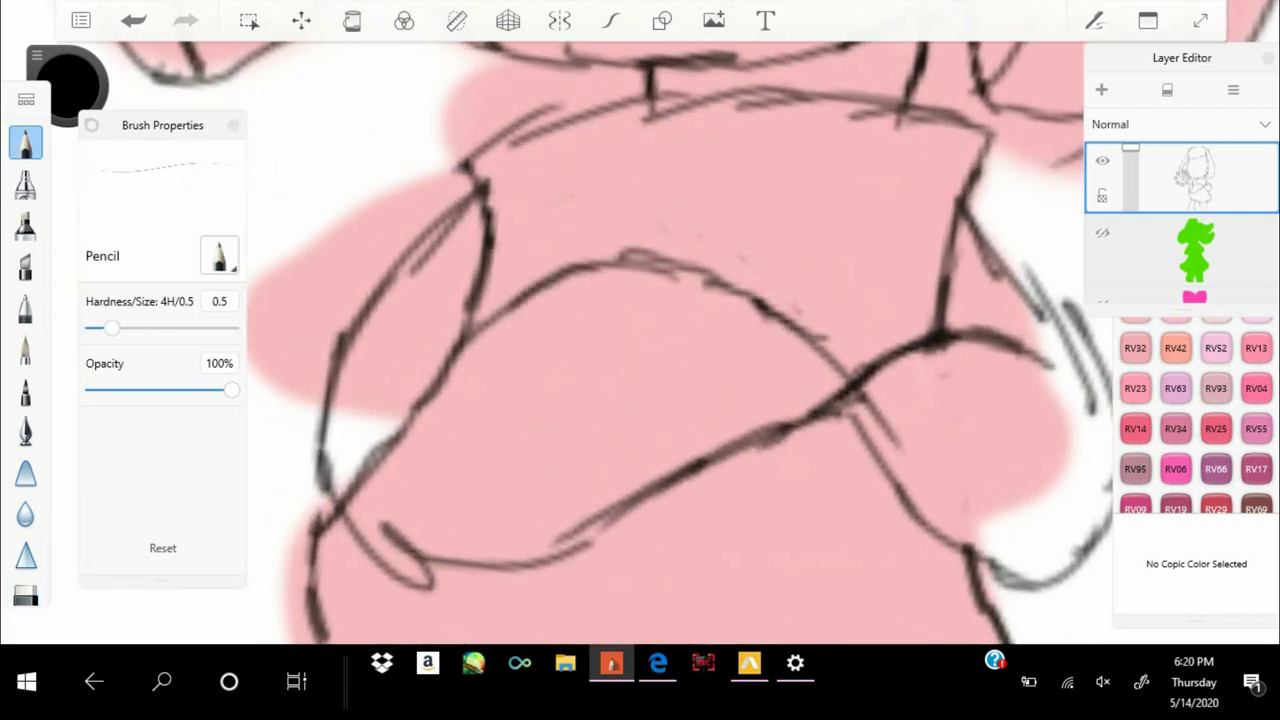
pyautogui.scroll(-2, 640, 340)
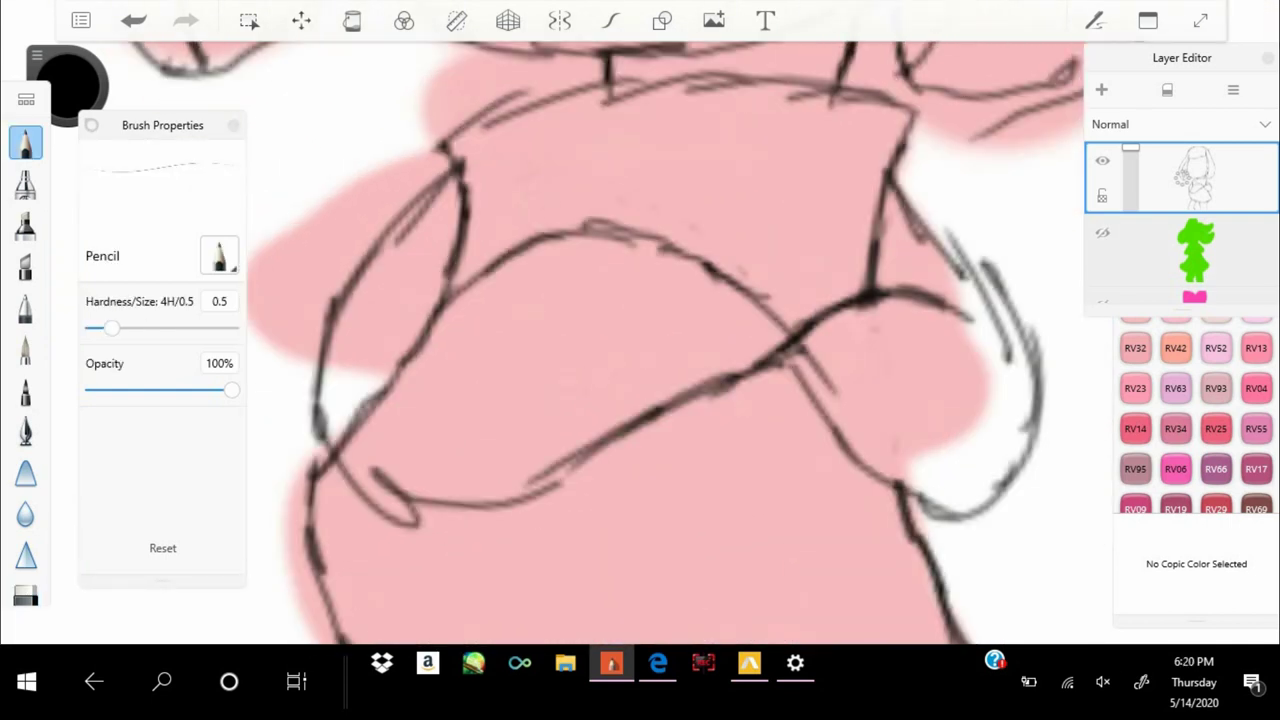
pyautogui.moveTo(517, 306); pyautogui.dragTo(858, 285)
pyautogui.hotkey('ctrl', 'z')
pyautogui.scroll(1, 640, 340)
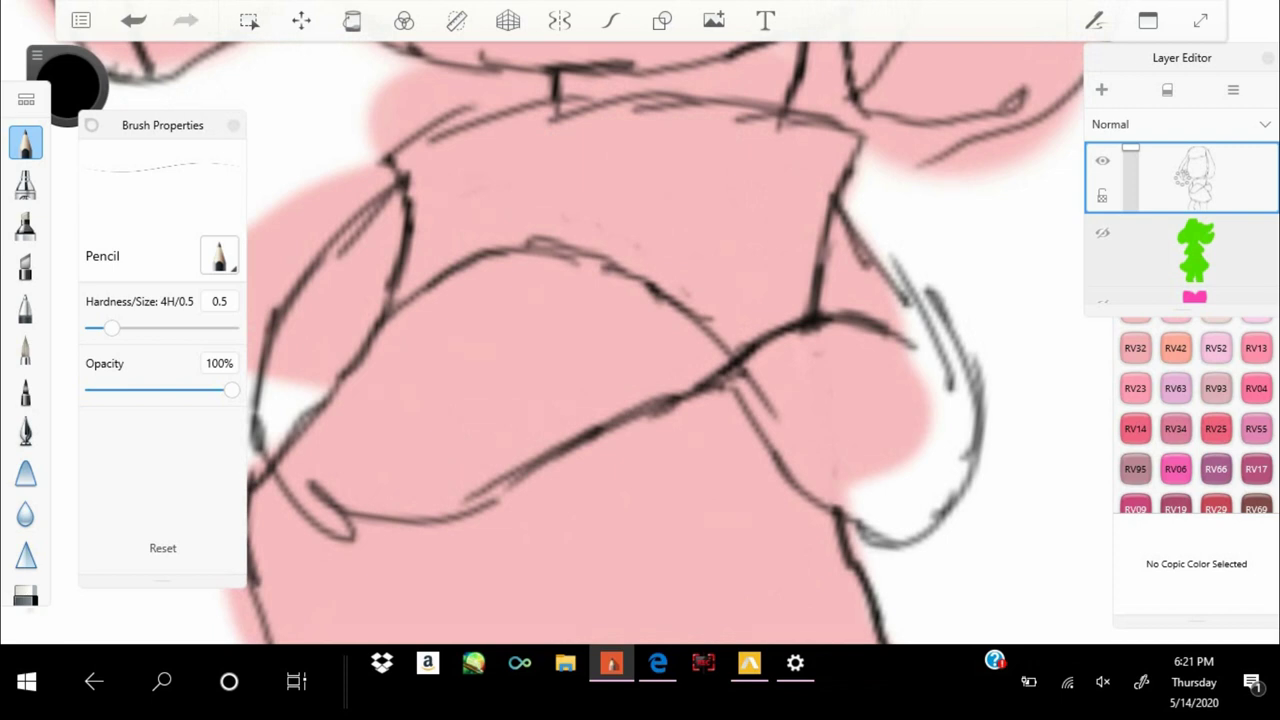
# Replace the arch with a straighter upper forearm edge across the torso, removing the old line with the Hard Eraser at size 2.0
pyautogui.press('e')
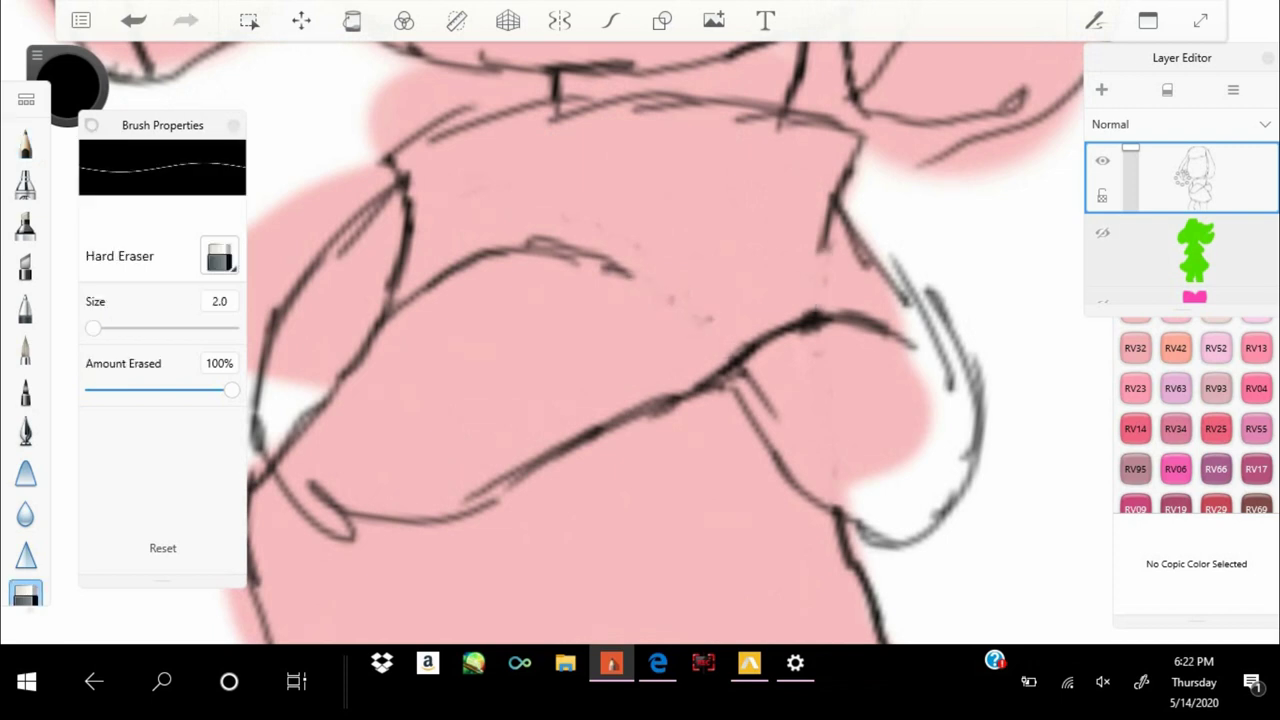
pyautogui.press('e')
pyautogui.moveTo(336, 380)
pyautogui.mouseDown()
pyautogui.moveTo(880, 325)
pyautogui.moveTo(690, 268)
pyautogui.mouseUp()
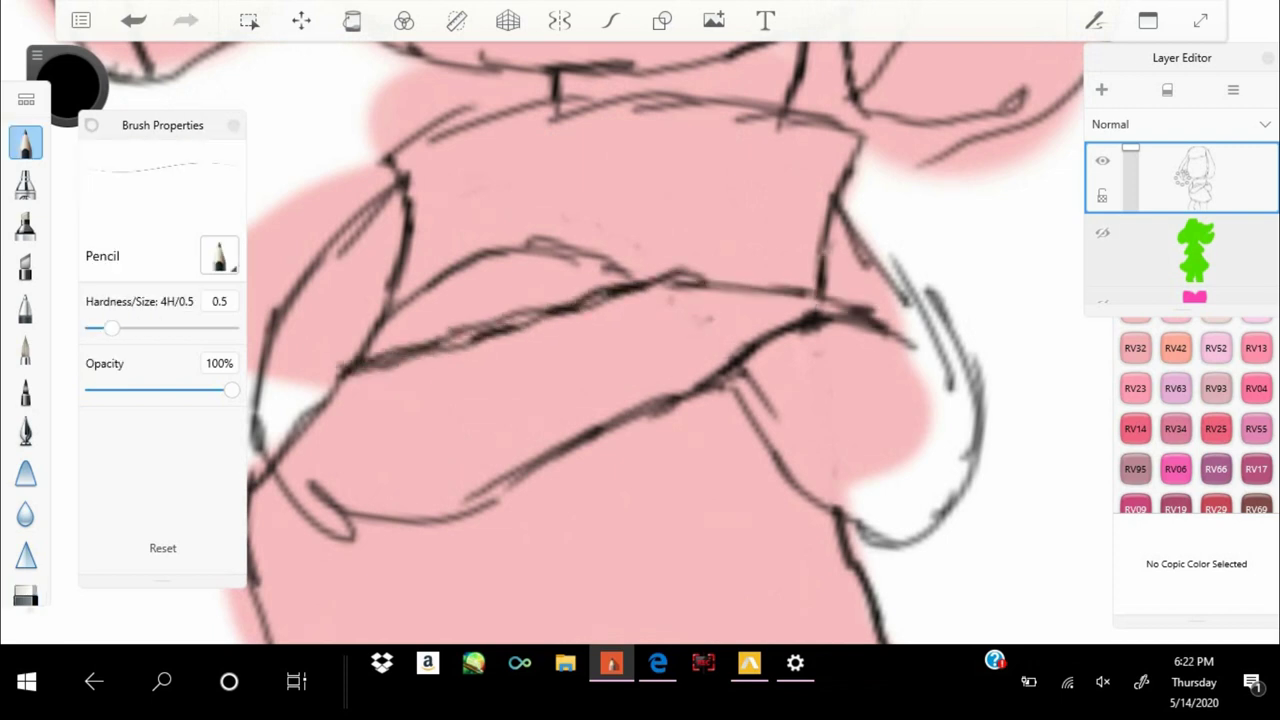
pyautogui.press('e')
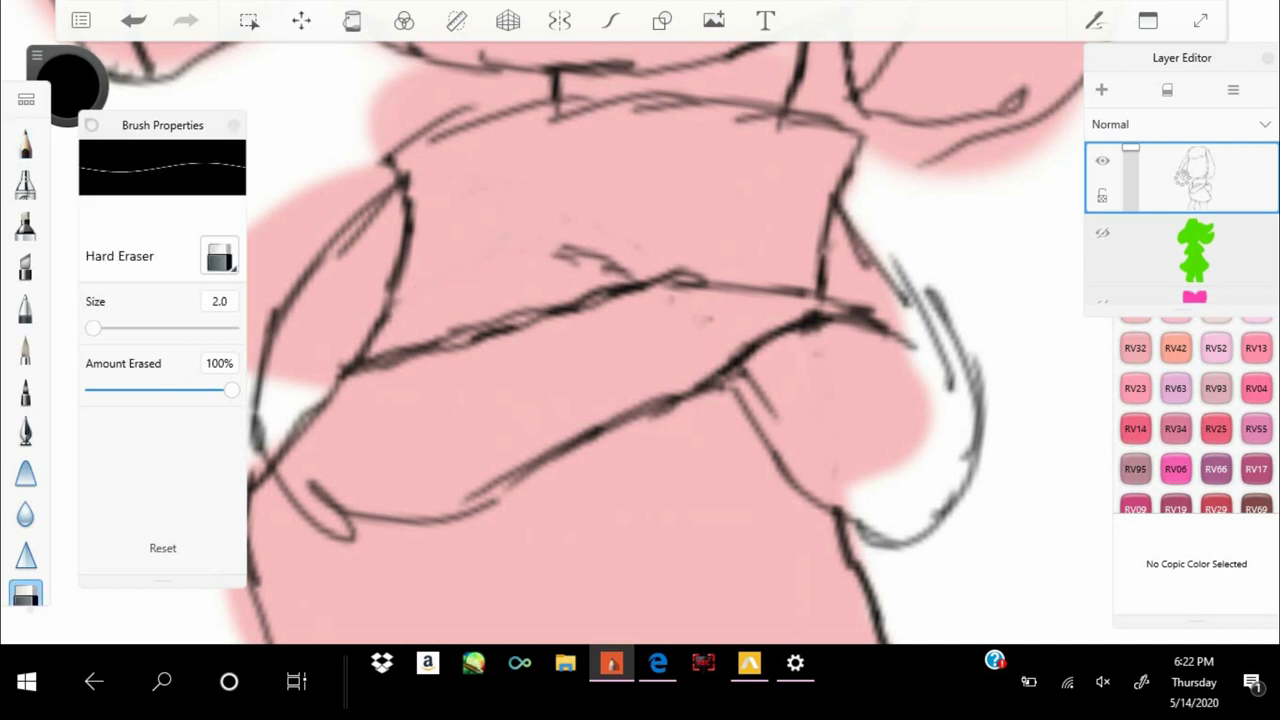
pyautogui.scroll(-5, 640, 340)
pyautogui.scroll(5, 640, 340)
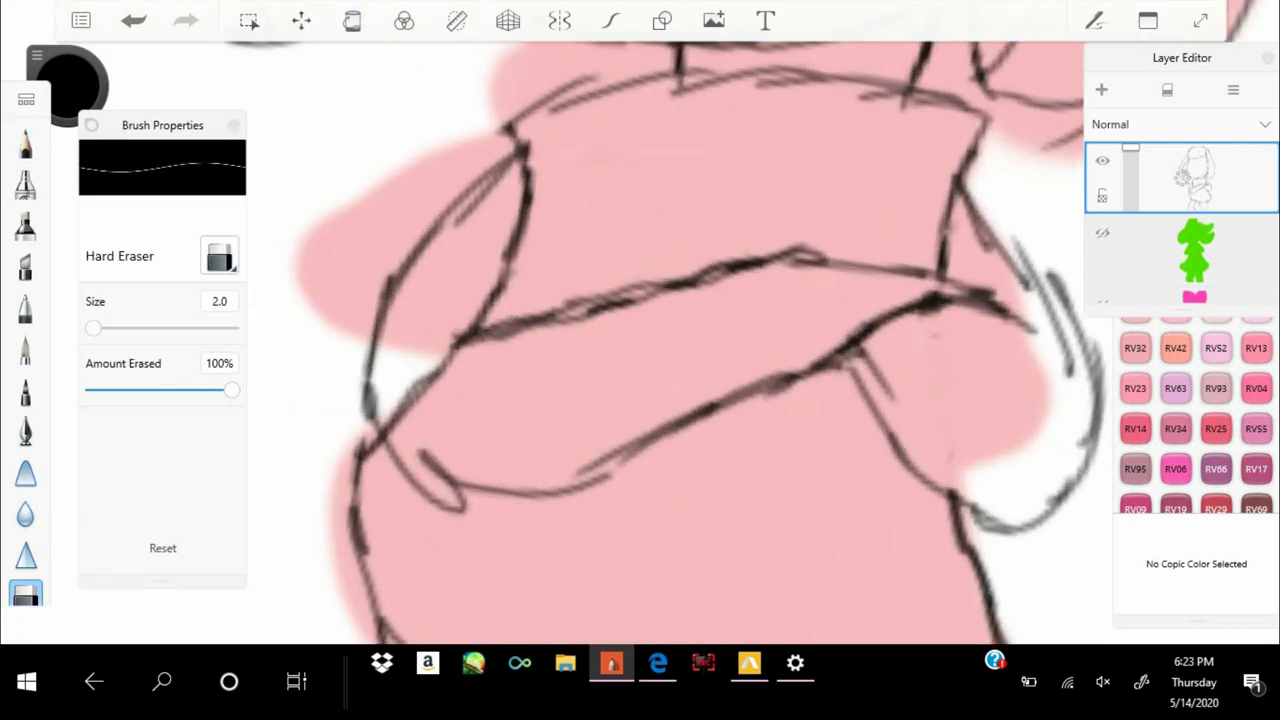
# Erase and redraw parts of the forearm's upper edge with the Pencil, adding a small fingertip shape near the left-hand side
pyautogui.scroll(-3, 640, 340)
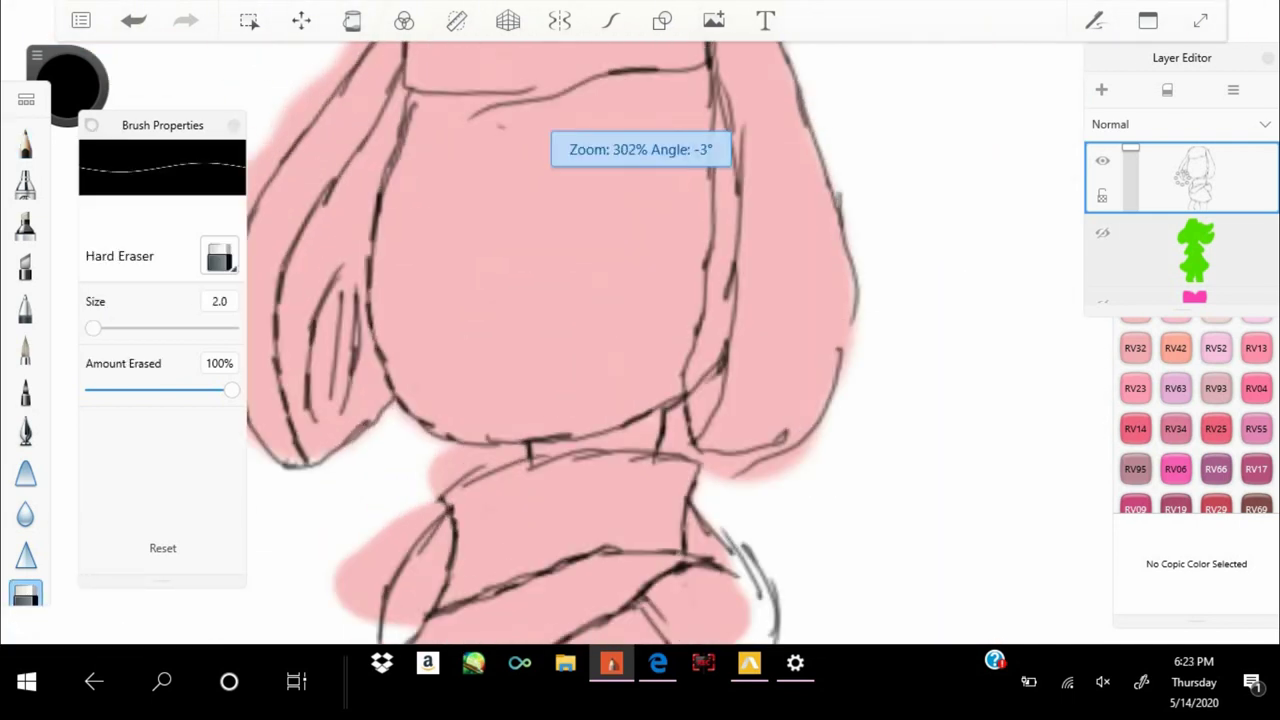
pyautogui.scroll(4, 640, 340)
pyautogui.scroll(2, 640, 340)
pyautogui.press('p')
pyautogui.moveTo(915, 295)
pyautogui.mouseDown()
pyautogui.moveTo(760, 228)
pyautogui.moveTo(630, 290)
pyautogui.mouseUp()
pyautogui.moveTo(480, 450)
pyautogui.mouseDown()
pyautogui.moveTo(650, 420)
pyautogui.moveTo(770, 370)
pyautogui.mouseUp()
pyautogui.press('e')
pyautogui.moveTo(650, 430)
pyautogui.mouseDown()
pyautogui.moveTo(820, 230)
pyautogui.moveTo(920, 300)
pyautogui.mouseUp()
pyautogui.press('p')
pyautogui.moveTo(640, 400)
pyautogui.mouseDown()
pyautogui.moveTo(610, 480)
pyautogui.moveTo(780, 370)
pyautogui.mouseUp()
pyautogui.press('e')
pyautogui.moveTo(480, 440); pyautogui.dragTo(650, 400)
pyautogui.press('p')
pyautogui.scroll(-2, 640, 340)
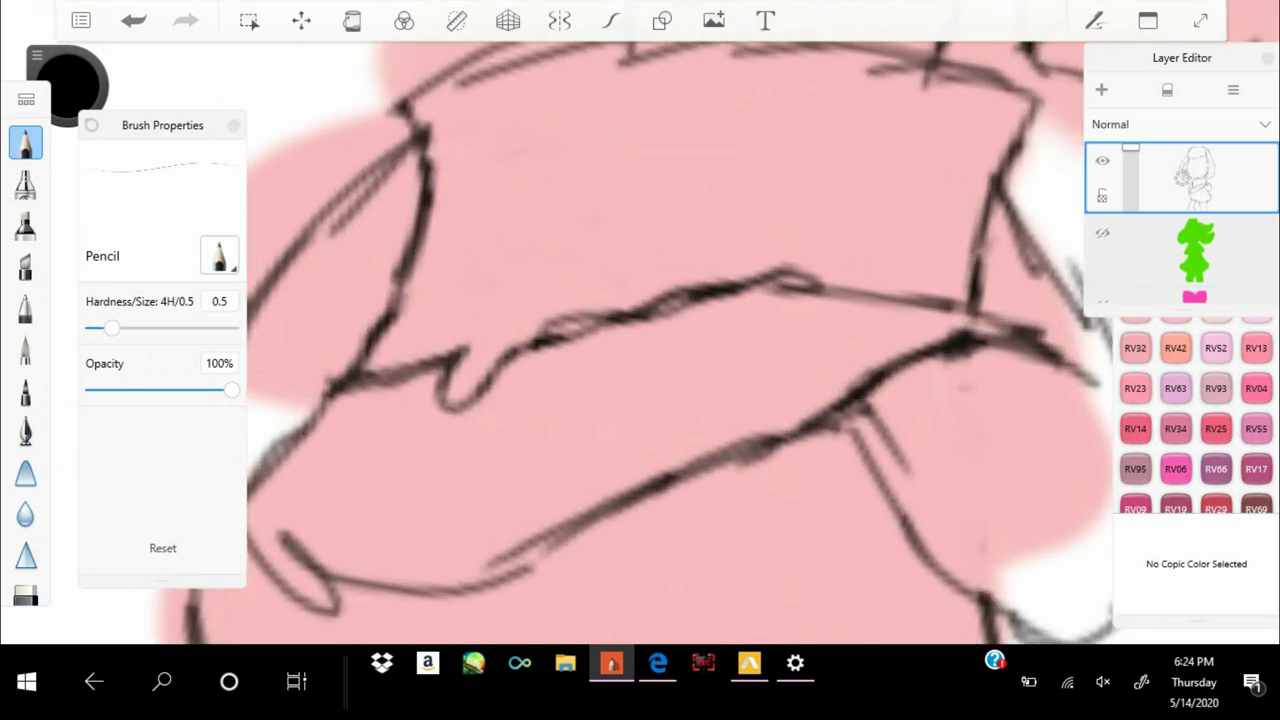
# Draw the rounded back of the hand above the fingertip on the crossed arms
pyautogui.moveTo(360, 360); pyautogui.dragTo(650, 300)
pyautogui.scroll(2, 640, 340)
pyautogui.scroll(-2, 640, 340)
pyautogui.scroll(-3, 640, 340)
pyautogui.scroll(3, 640, 340)
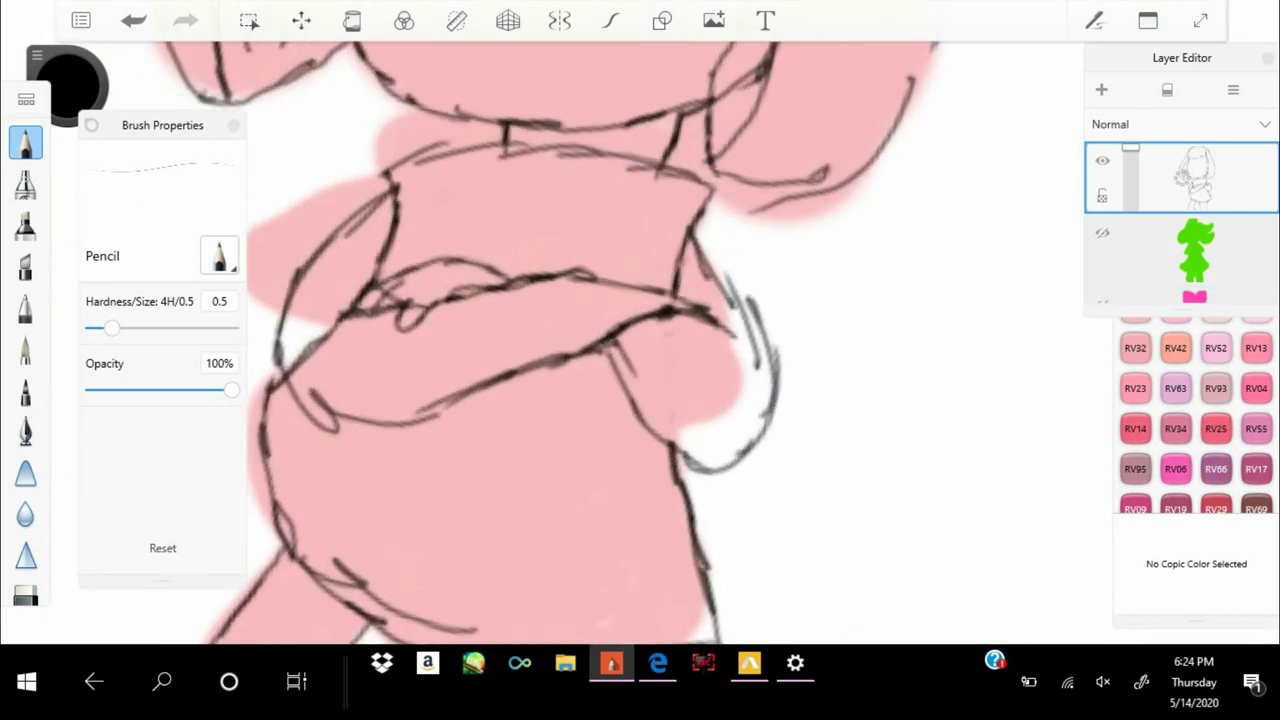
# Draw a narrow two-line vertical band down the dress front, above and below the crossed arms
pyautogui.scroll(-2, 640, 340)
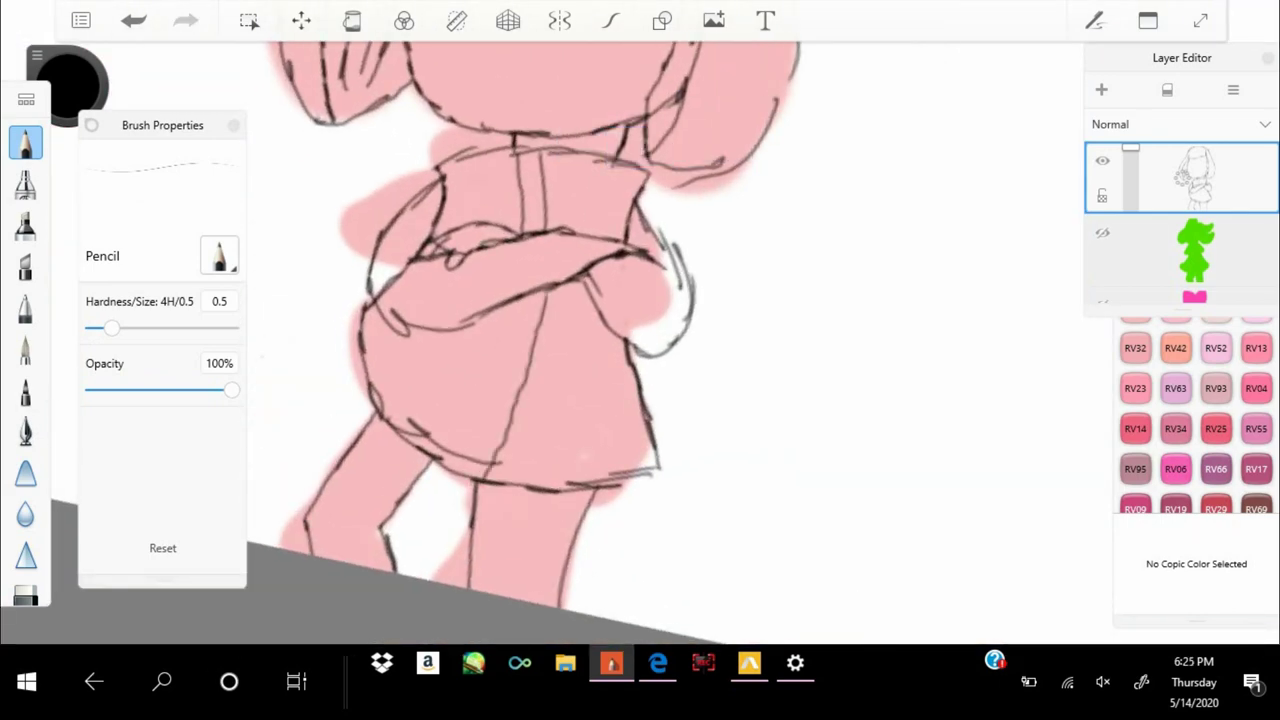
pyautogui.hotkey('ctrl', 'z')
pyautogui.scroll(3, 640, 340)
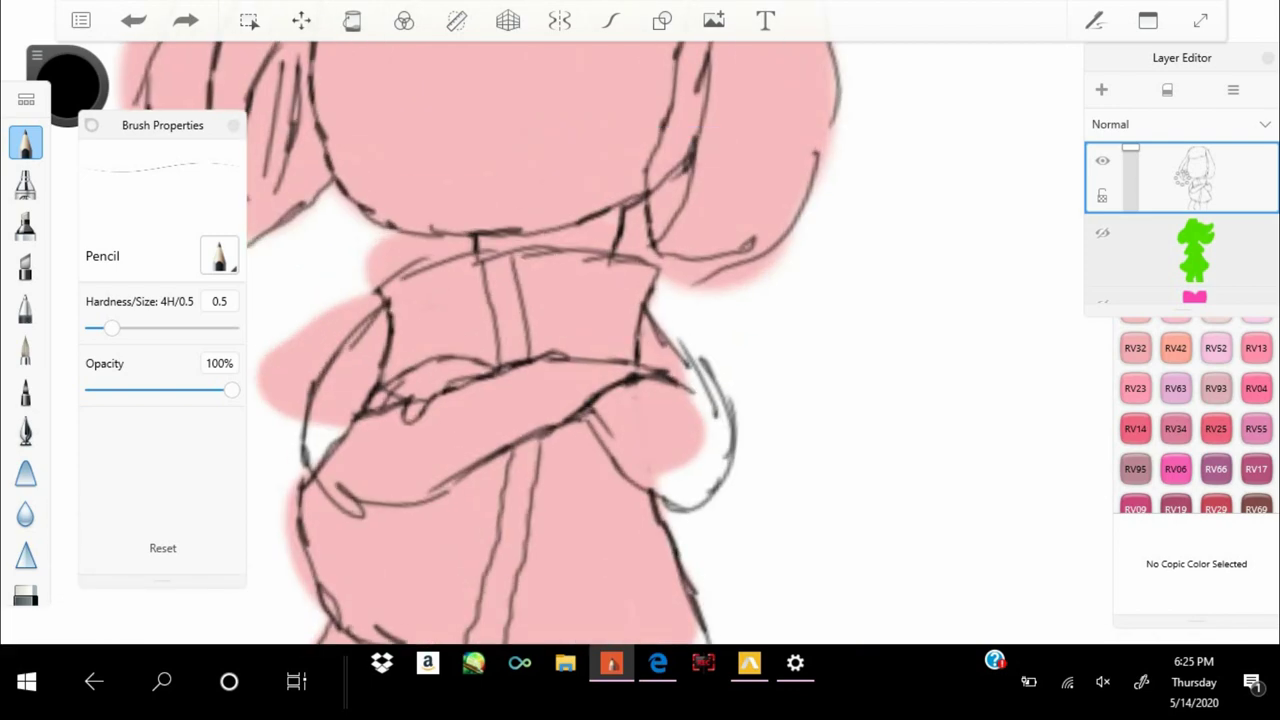
# Draw two large teardrop-shaped eye outlines on the face, with their points facing each other
pyautogui.scroll(3, 640, 340)
pyautogui.scroll(-1, 640, 340)
pyautogui.moveTo(597, 300); pyautogui.dragTo(608, 310)
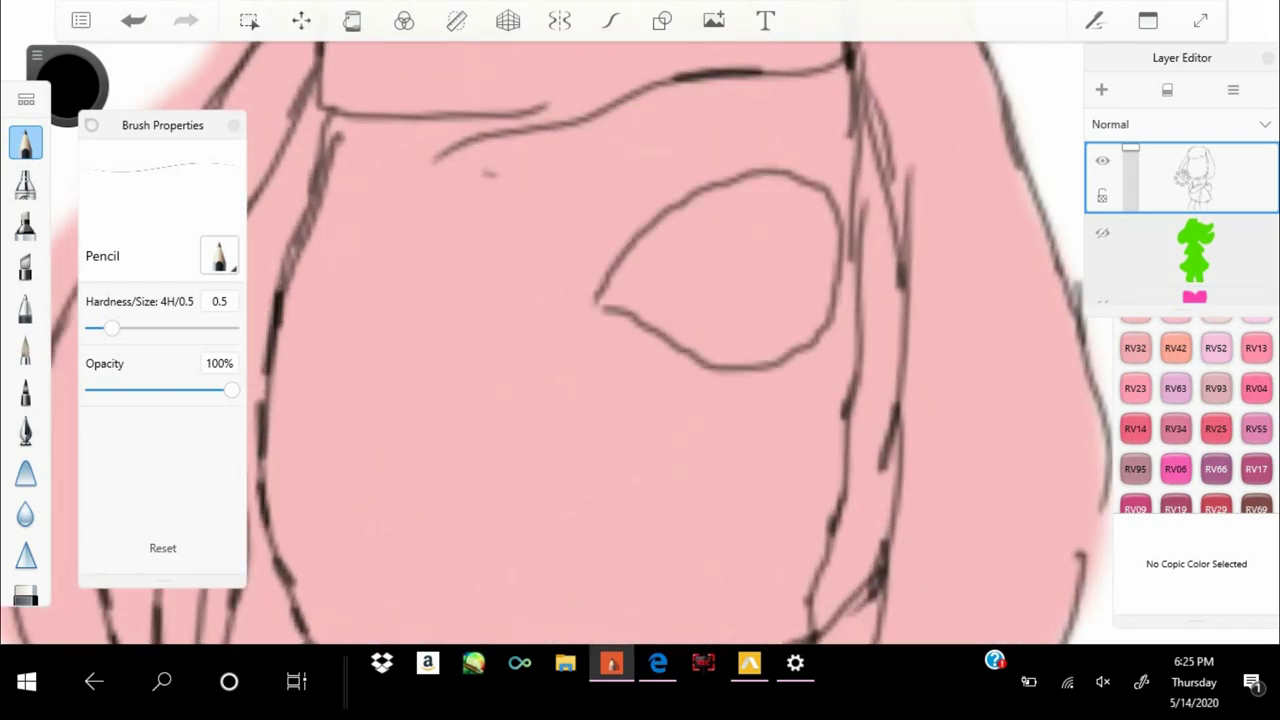
pyautogui.moveTo(503, 300); pyautogui.dragTo(480, 357)
pyautogui.scroll(-3, 640, 340)
# Add a short slanted nose line, curved irises inside both eyes and a smiling mouth
pyautogui.scroll(2, 640, 340)
pyautogui.moveTo(503, 235); pyautogui.dragTo(478, 287)
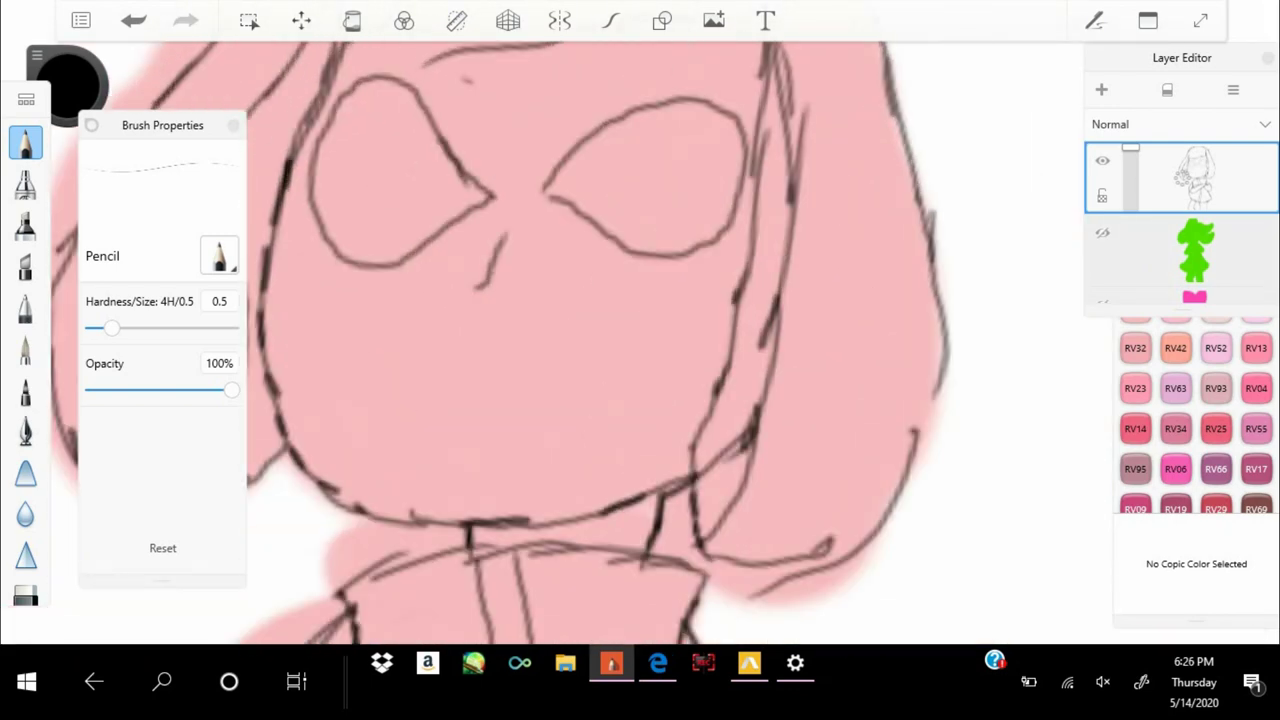
pyautogui.scroll(3, 640, 340)
pyautogui.moveTo(366, 95); pyautogui.dragTo(383, 209)
pyautogui.scroll(-3, 640, 340)
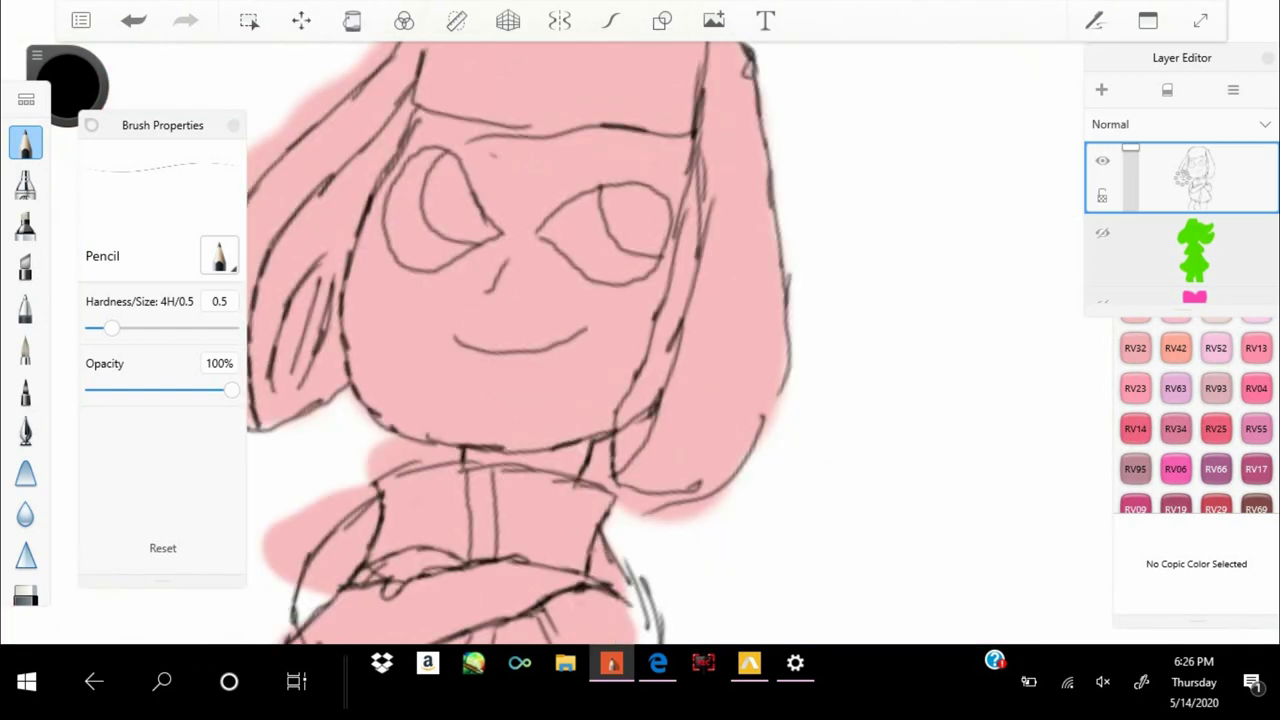
pyautogui.scroll(-3, 560, 330)
# Erase the band above the crossed arms and draw a short slanted strip hanging from the neckline instead
pyautogui.scroll(5, 560, 330)
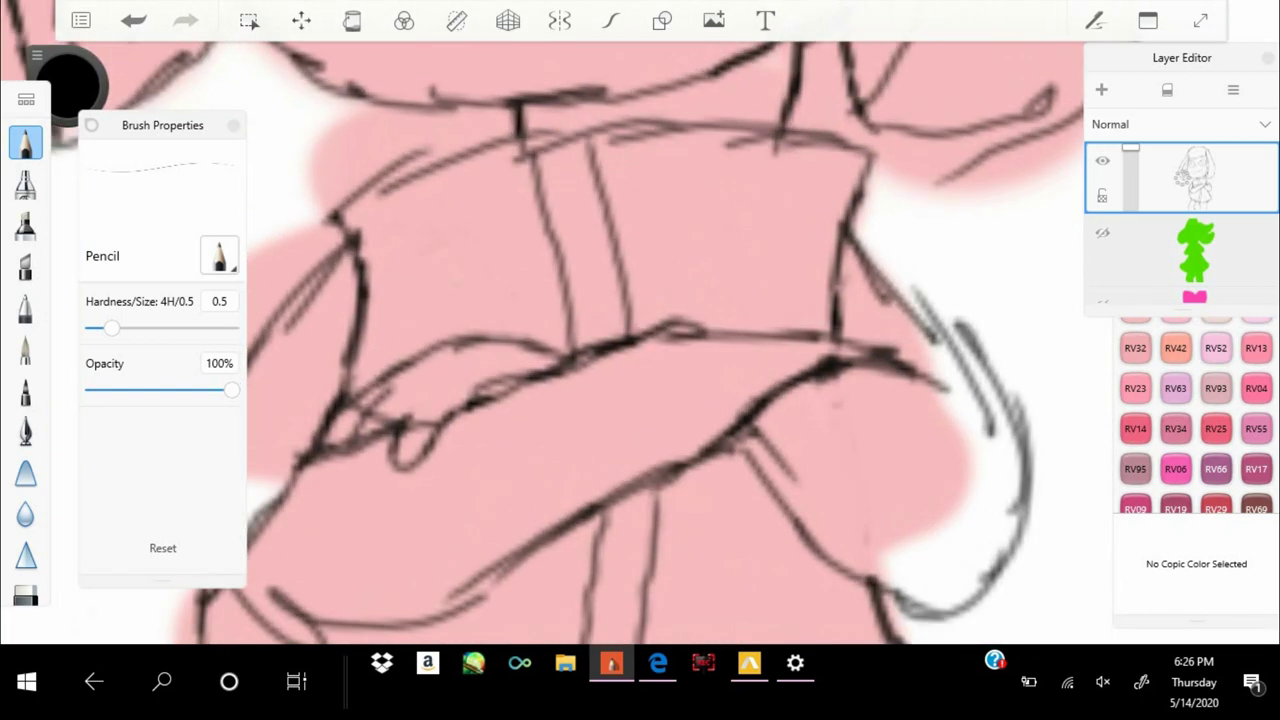
pyautogui.press('e')
pyautogui.moveTo(545, 155)
pyautogui.mouseDown()
pyautogui.moveTo(605, 210)
pyautogui.moveTo(608, 265)
pyautogui.moveTo(455, 262)
pyautogui.moveTo(530, 290)
pyautogui.mouseUp()
pyautogui.press('e')
pyautogui.moveTo(620, 140); pyautogui.dragTo(530, 292)
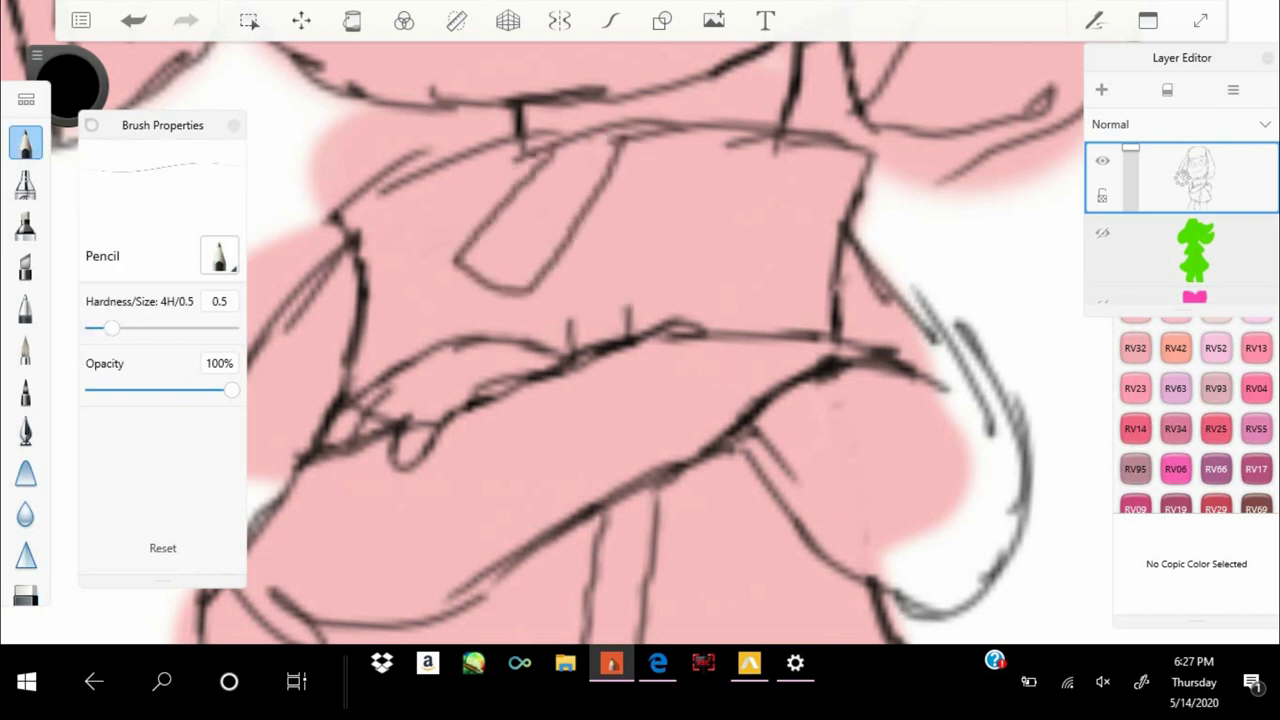
# Undo the slanted neckline strip and draw a tapered four-sided slab with side thickness on the blank canvas beside the figure
pyautogui.hotkey('ctrl', 'z')
pyautogui.moveTo(640, 250); pyautogui.dragTo(80, 560)
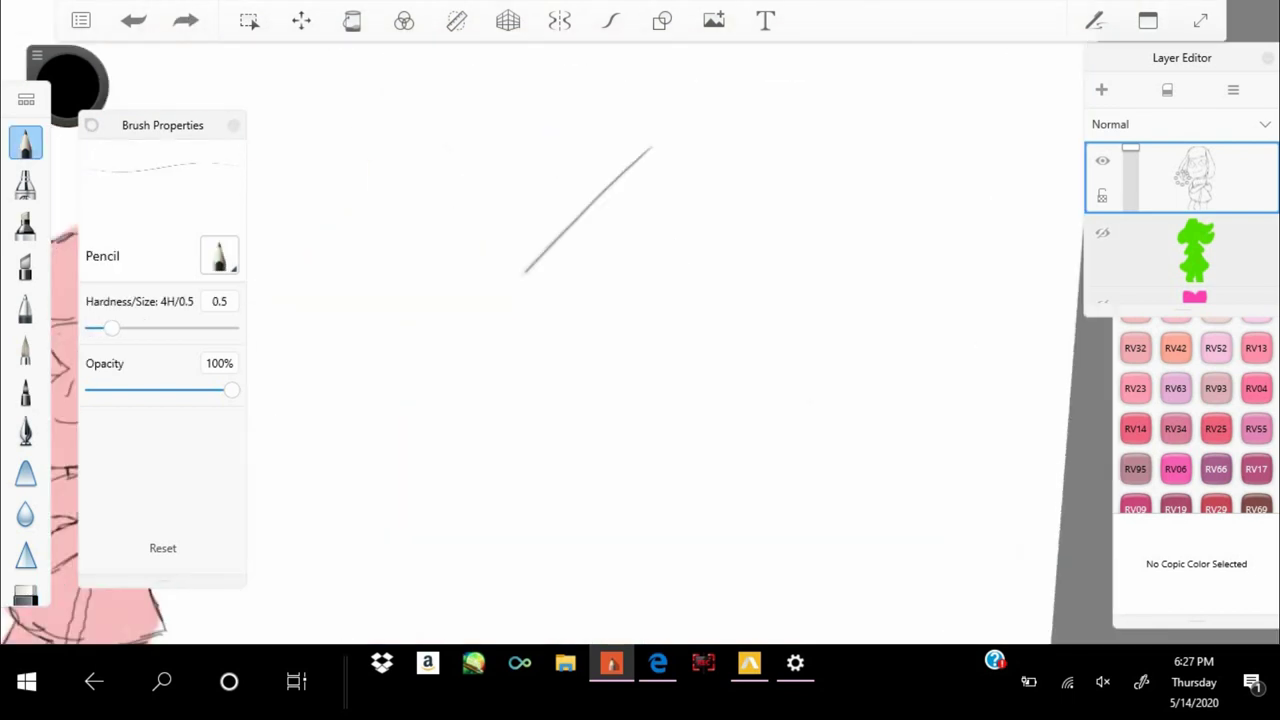
pyautogui.moveTo(708, 167); pyautogui.dragTo(588, 468)
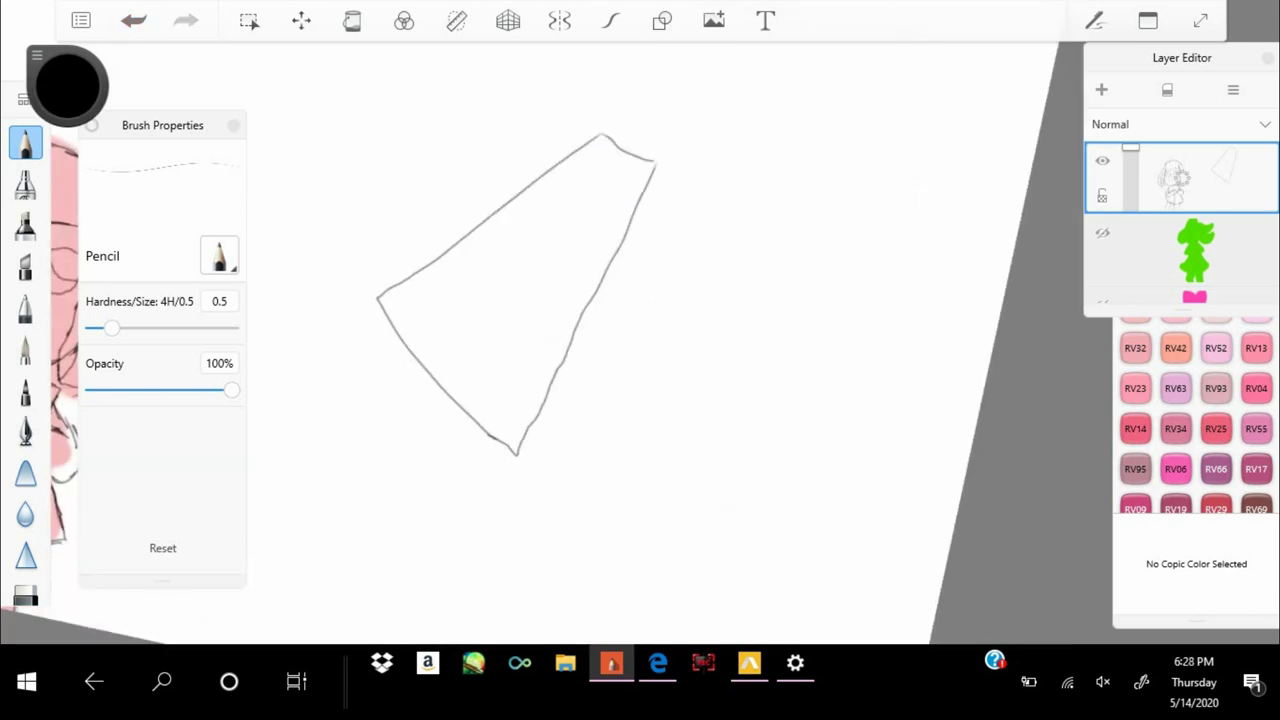
pyautogui.scroll(-3, 640, 340)
pyautogui.scroll(6, 640, 340)
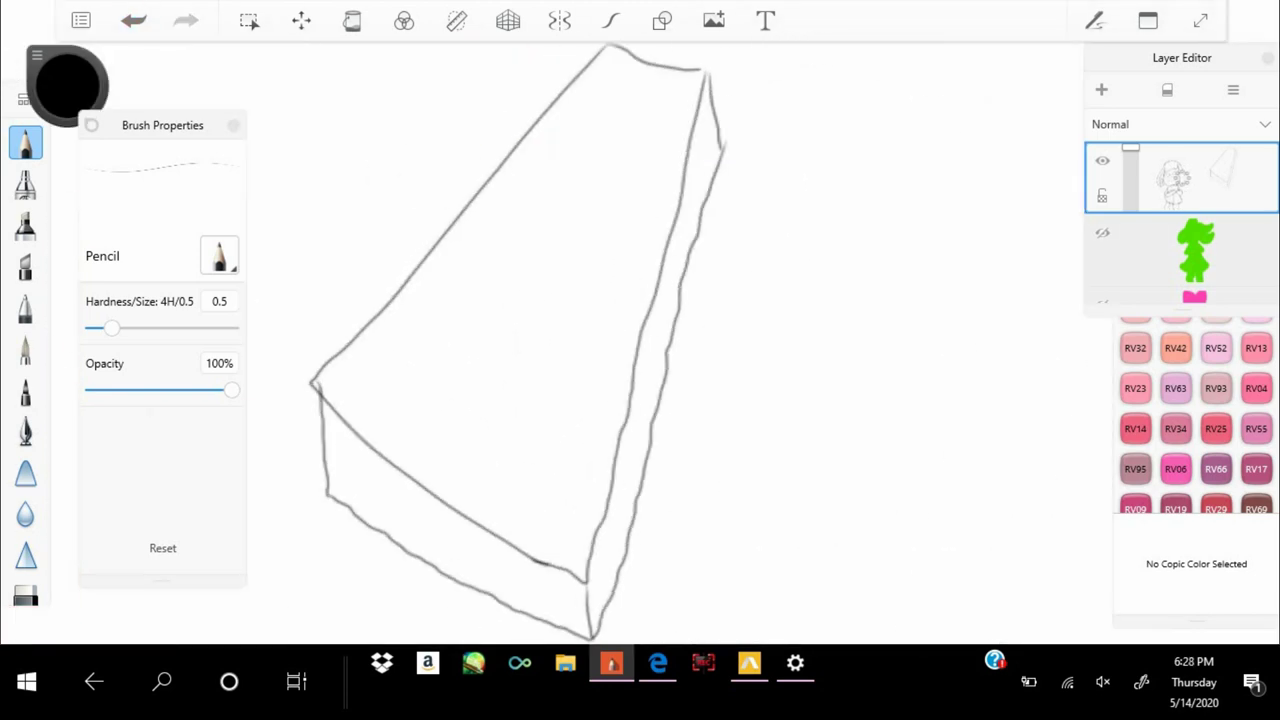
# Draw two crossing ovals on the slab's front face and erase the overlapping lines inside to leave one cross-shaped outline
pyautogui.moveTo(600, 150)
pyautogui.mouseDown()
pyautogui.moveTo(618, 160)
pyautogui.moveTo(604, 152)
pyautogui.mouseUp()
pyautogui.hotkey('ctrl', 'z')
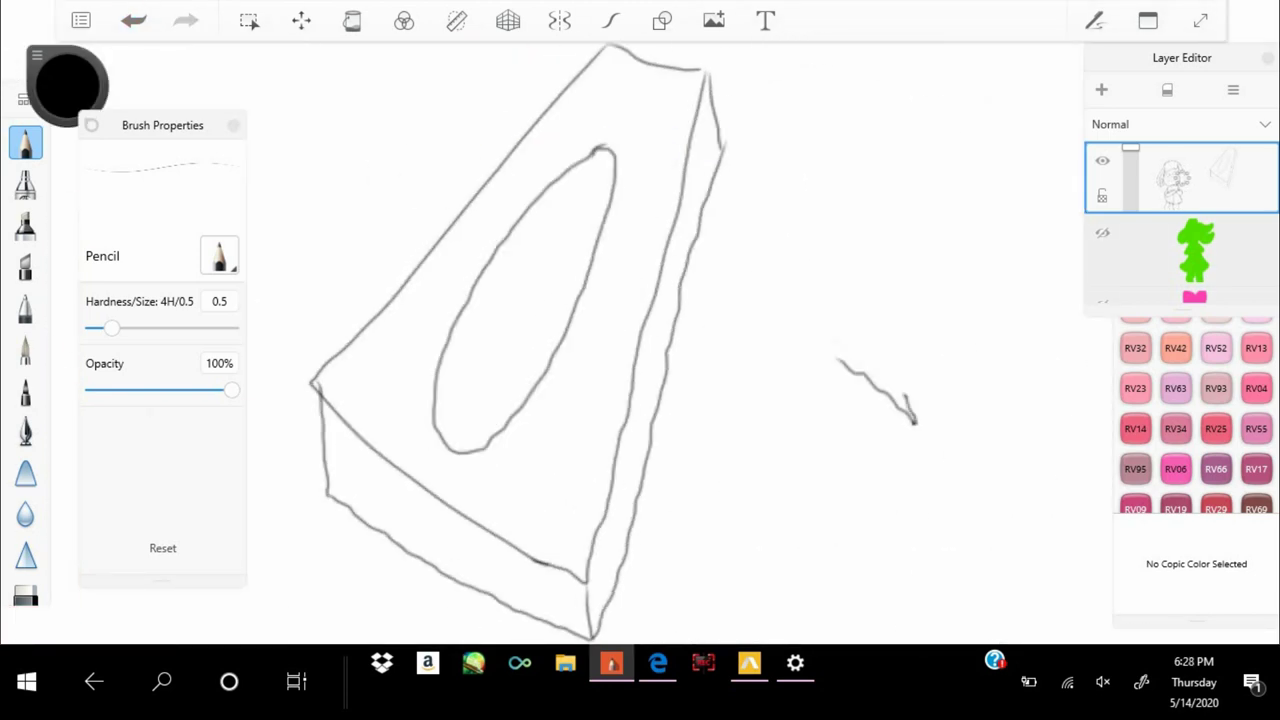
pyautogui.press('e')
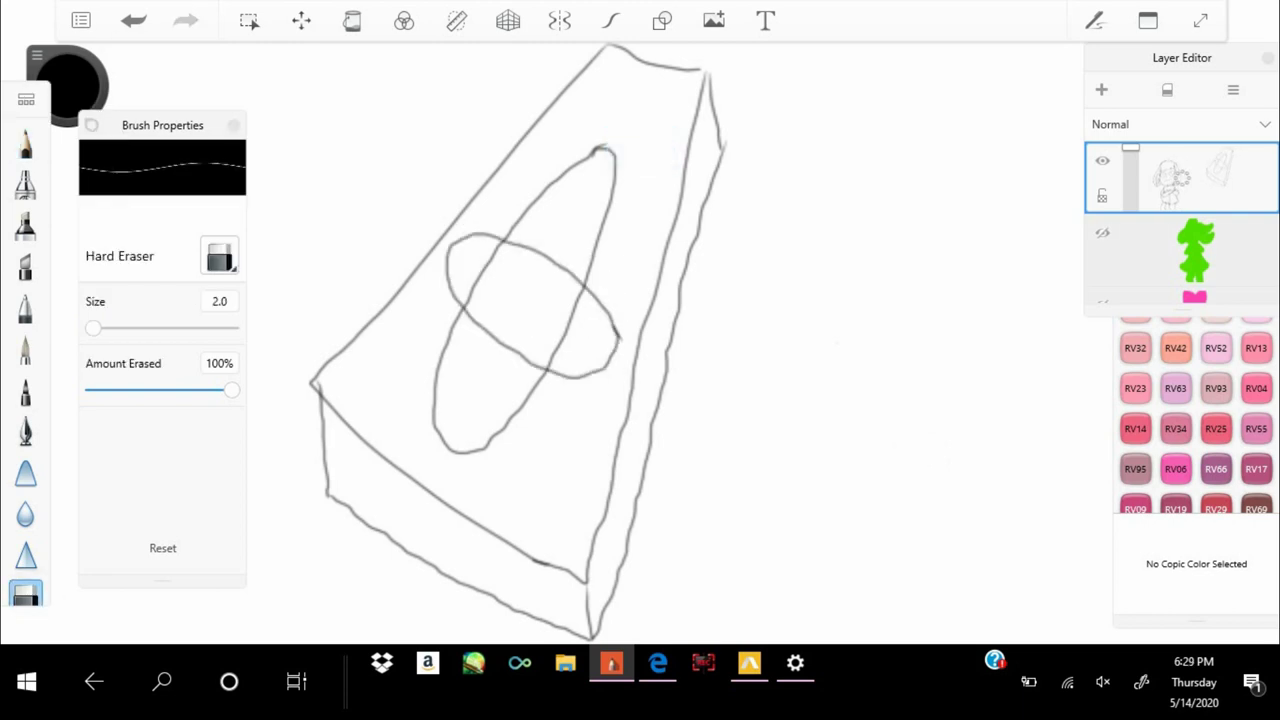
pyautogui.scroll(3, 640, 340)
pyautogui.moveTo(545, 315); pyautogui.dragTo(600, 265)
pyautogui.moveTo(492, 425); pyautogui.dragTo(507, 455)
pyautogui.scroll(4, 640, 340)
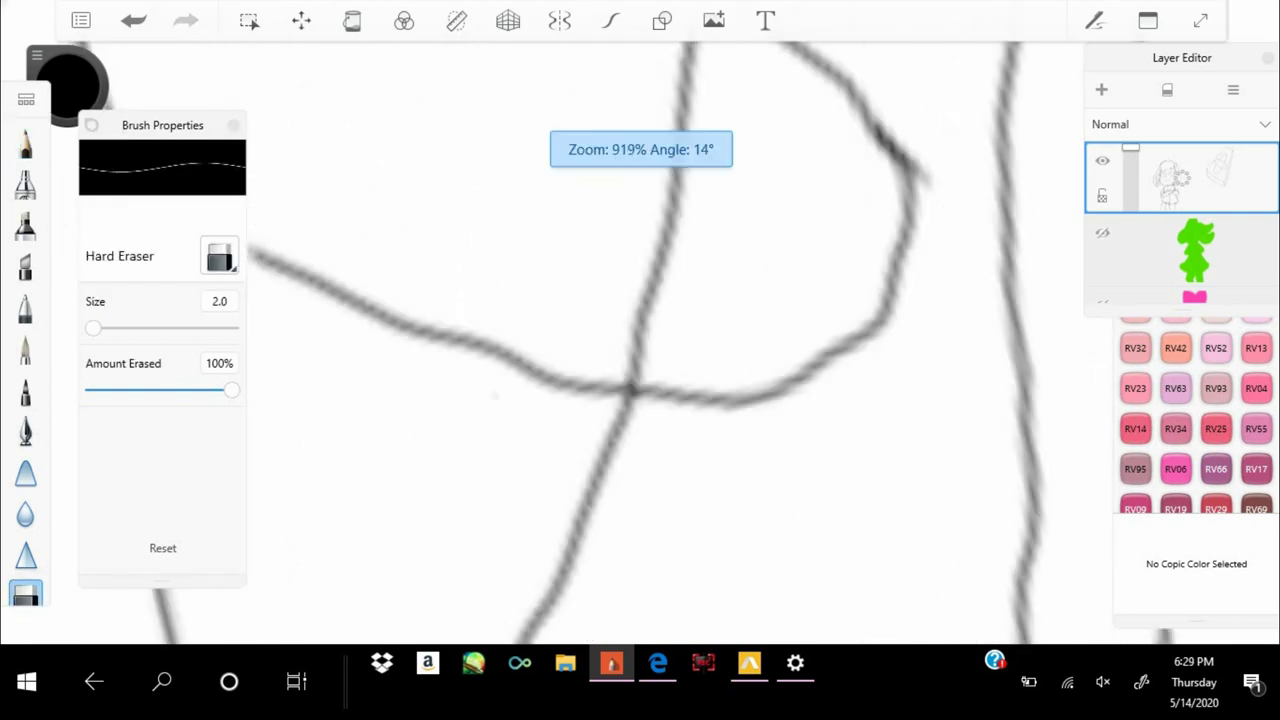
pyautogui.moveTo(785, 435); pyautogui.dragTo(365, 305)
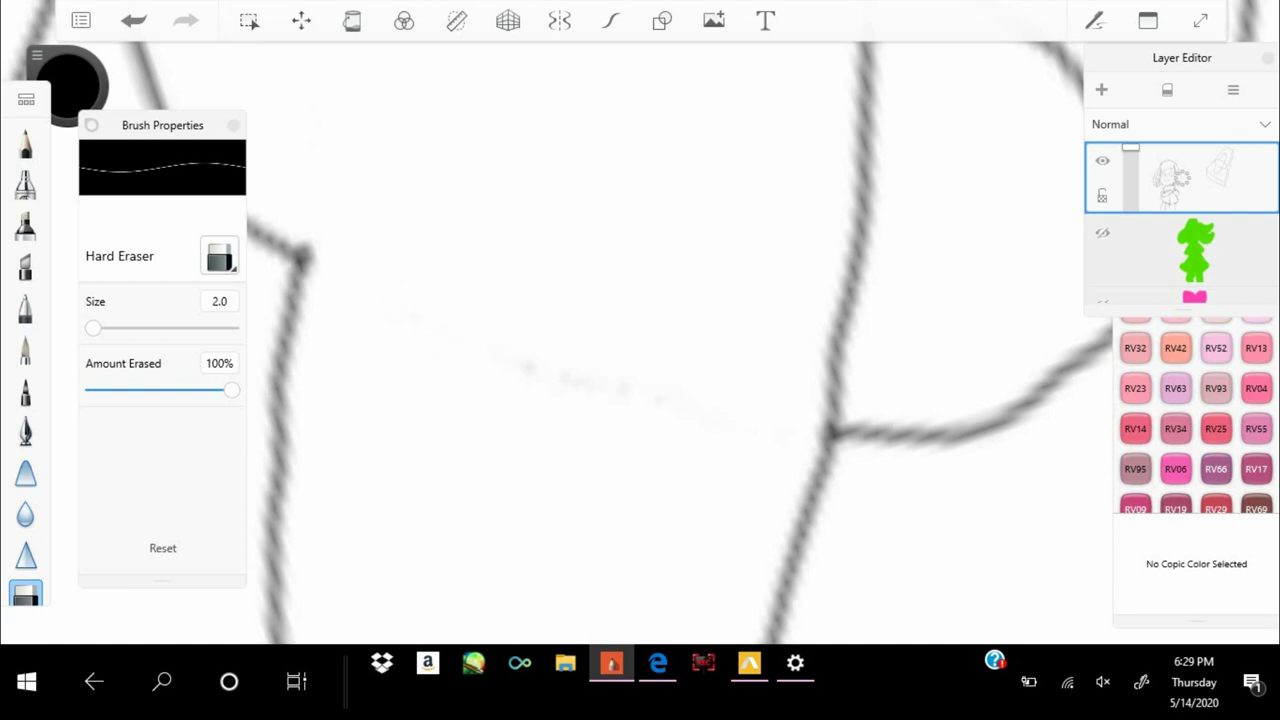
pyautogui.scroll(-4, 640, 340)
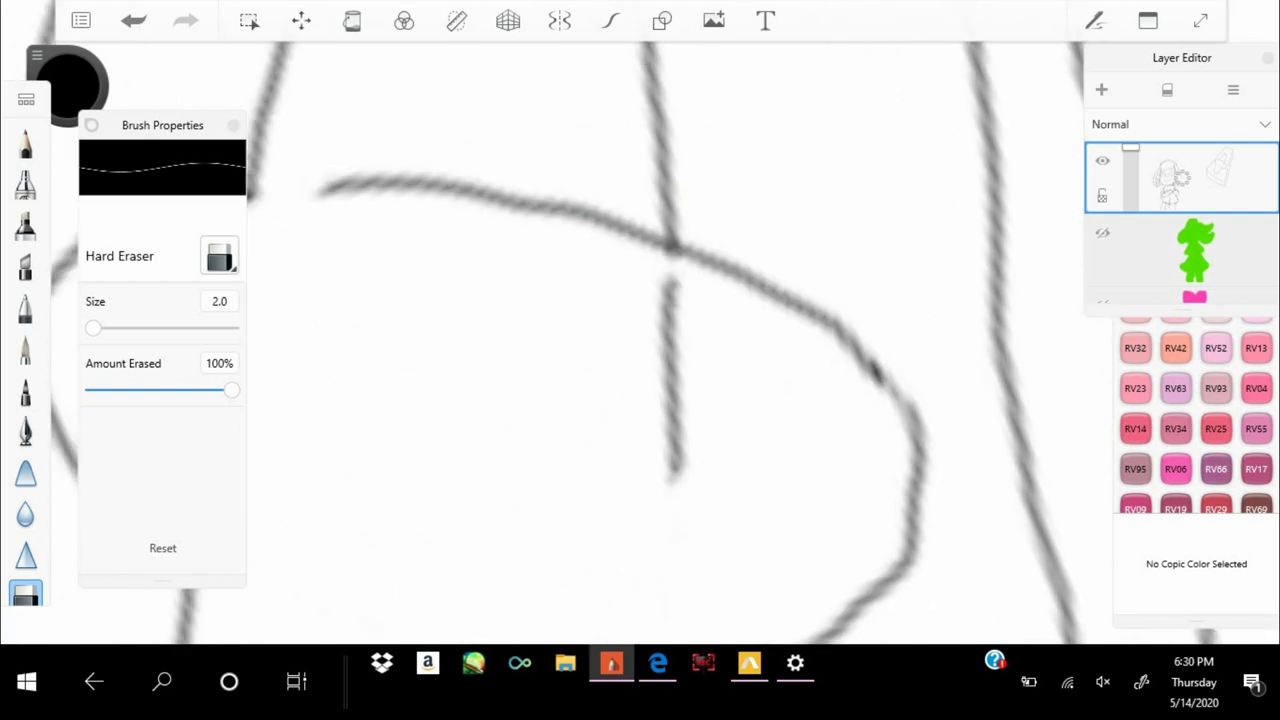
pyautogui.moveTo(674, 478); pyautogui.dragTo(640, 236)
pyautogui.scroll(2, 640, 340)
pyautogui.moveTo(836, 345)
pyautogui.mouseDown()
pyautogui.moveTo(580, 320)
pyautogui.moveTo(478, 330)
pyautogui.mouseUp()
pyautogui.scroll(2, 640, 340)
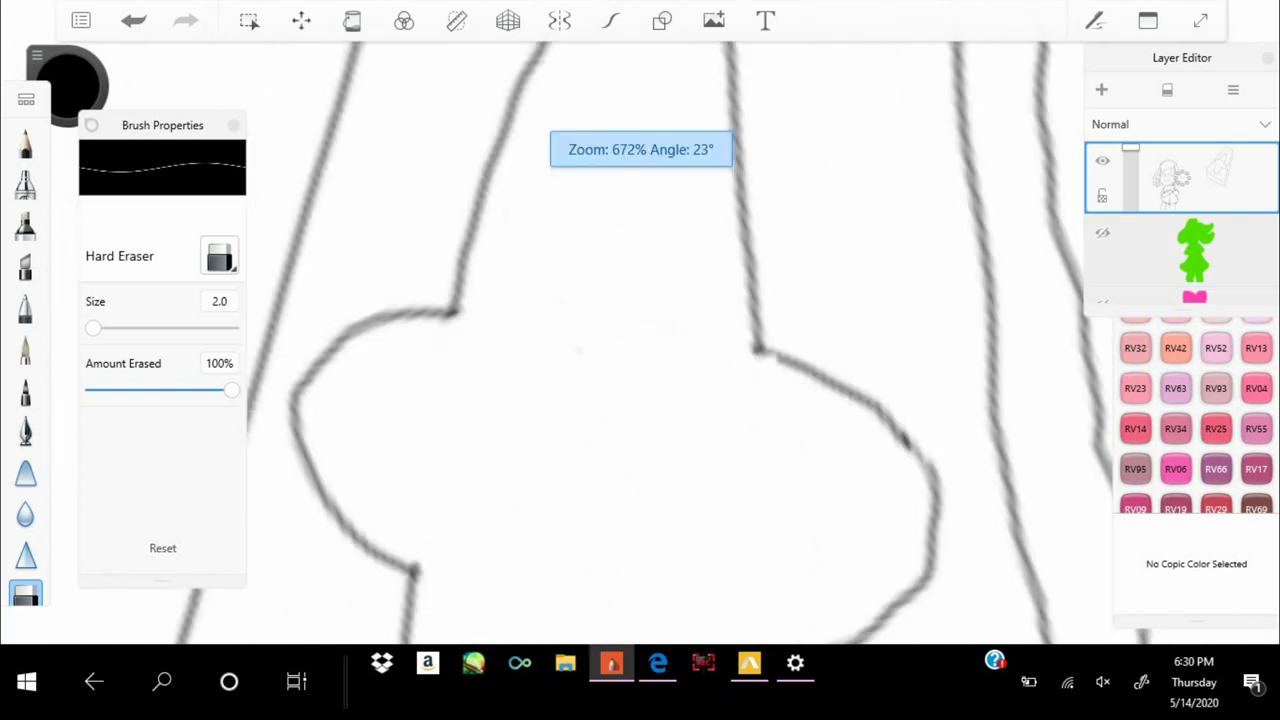
# Pencil inner edge lines along the cross-shaped outline's upper and side lobes to give the cutout depth
pyautogui.scroll(-5, 640, 340)
pyautogui.scroll(5, 640, 340)
pyautogui.click(25, 143)
pyautogui.moveTo(550, 214); pyautogui.dragTo(552, 298)
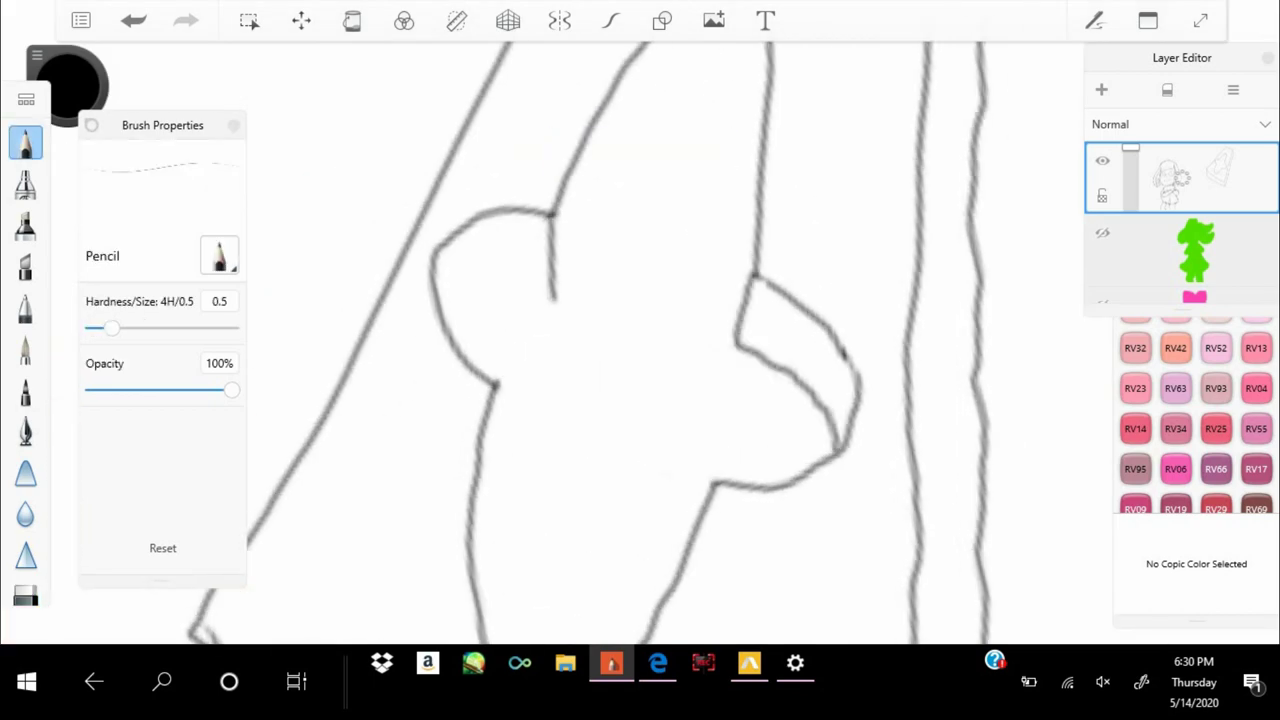
pyautogui.scroll(2, 640, 340)
pyautogui.moveTo(545, 410); pyautogui.dragTo(745, 120)
# Lasso the slab, scale it to about 26%, rotate it about -10° and place it over the figure's chest and forearm
pyautogui.scroll(-5, 640, 340)
pyautogui.click(249, 20)
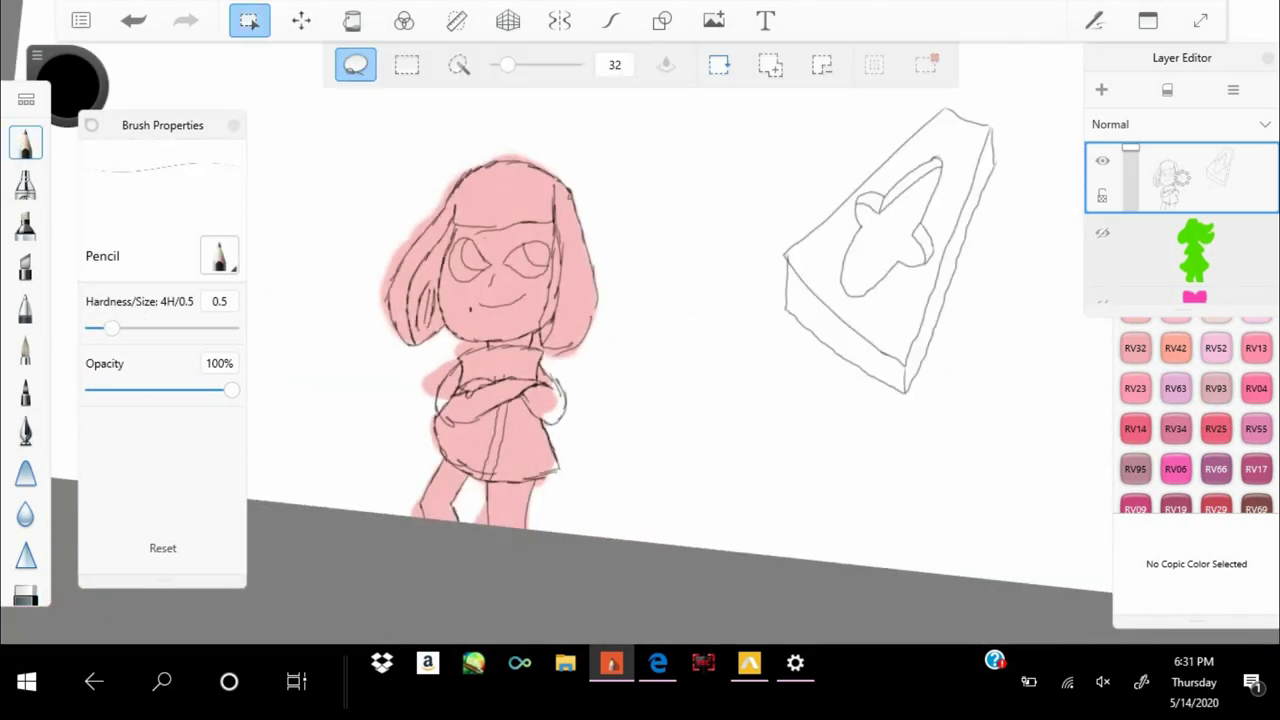
pyautogui.click(301, 20)
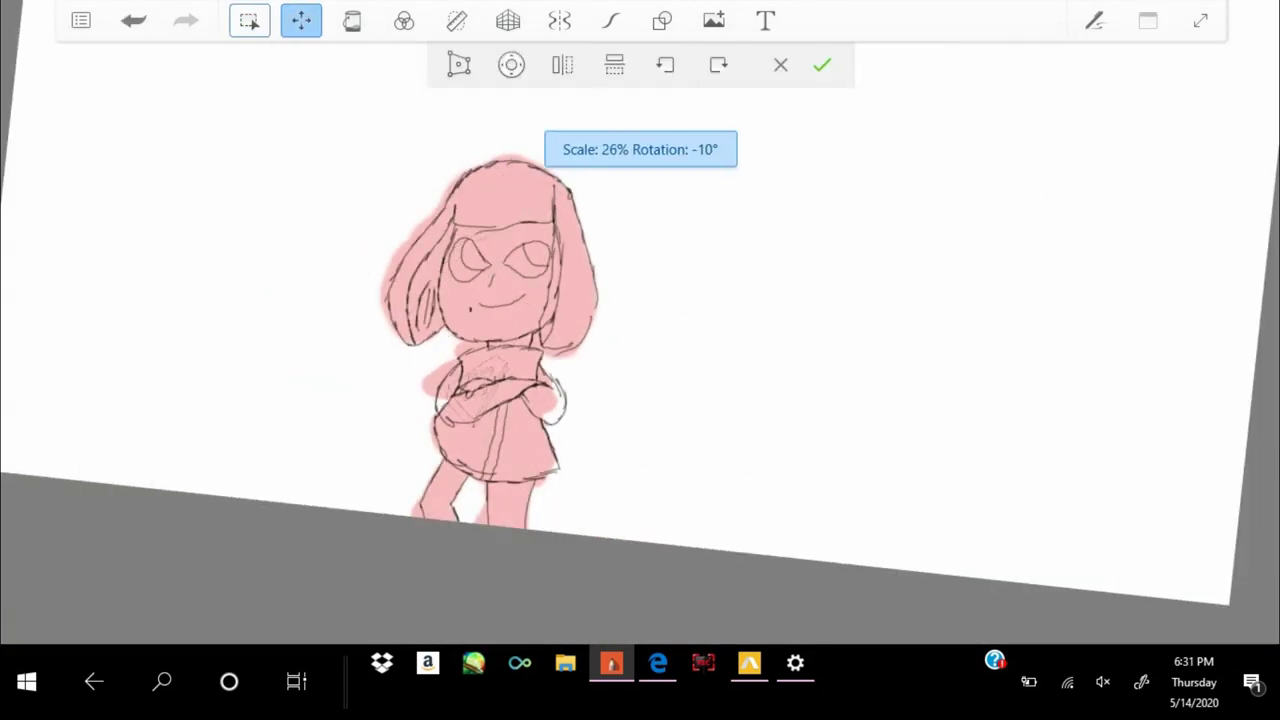
pyautogui.press('Return')
# Erase the arm, sleeve and dress lines overlapping the slab, keeping only the finger lines inside its cutout
pyautogui.scroll(5, 640, 340)
pyautogui.press('e')
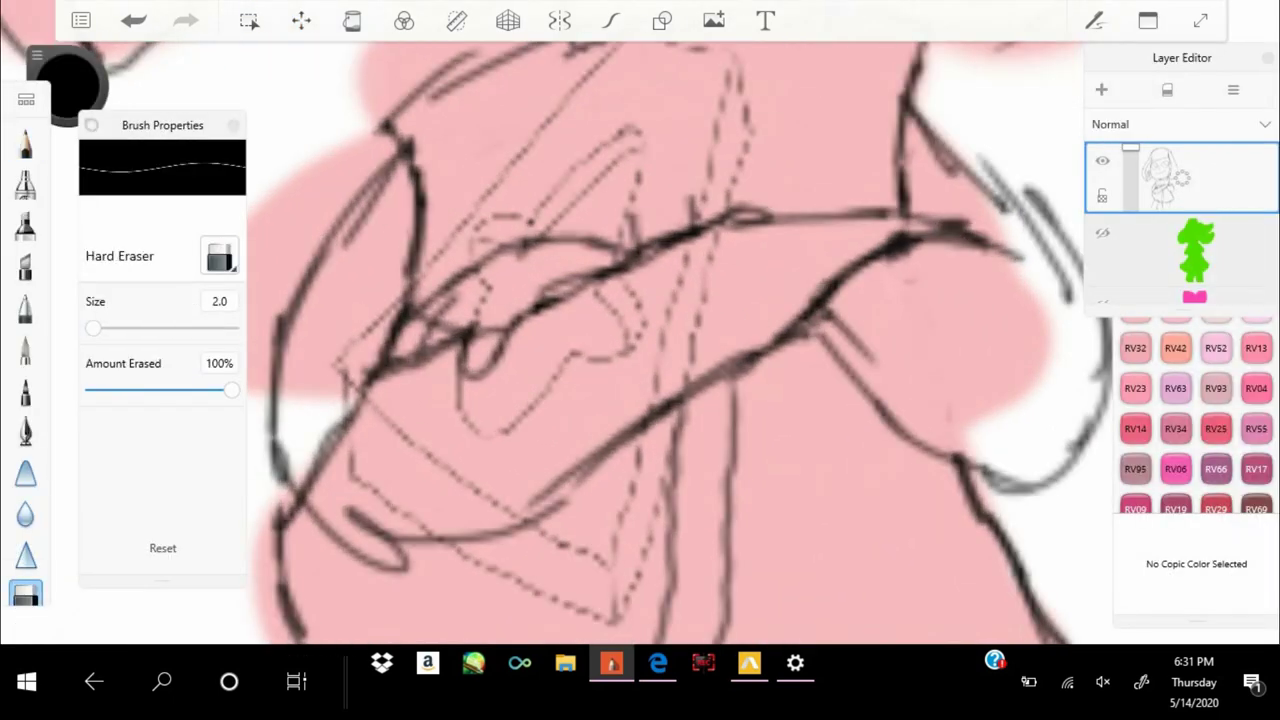
pyautogui.scroll(3, 640, 340)
pyautogui.scroll(3, 640, 340)
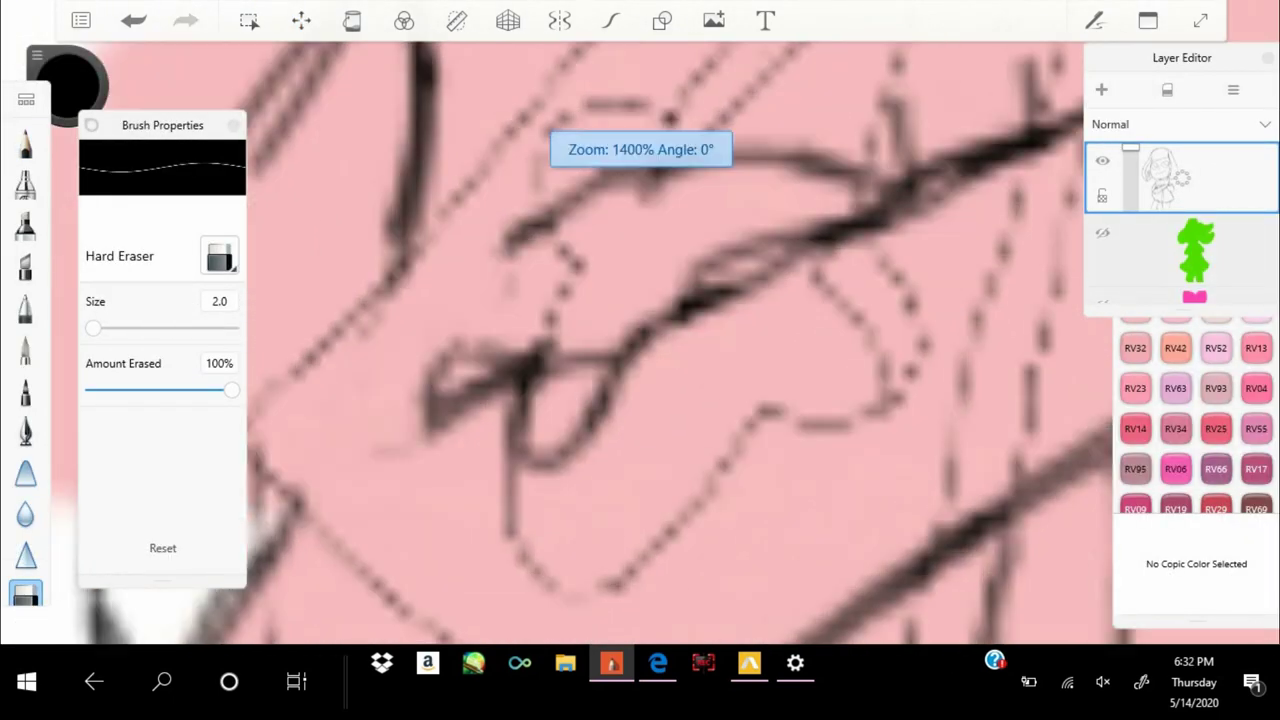
pyautogui.scroll(6, 640, 340)
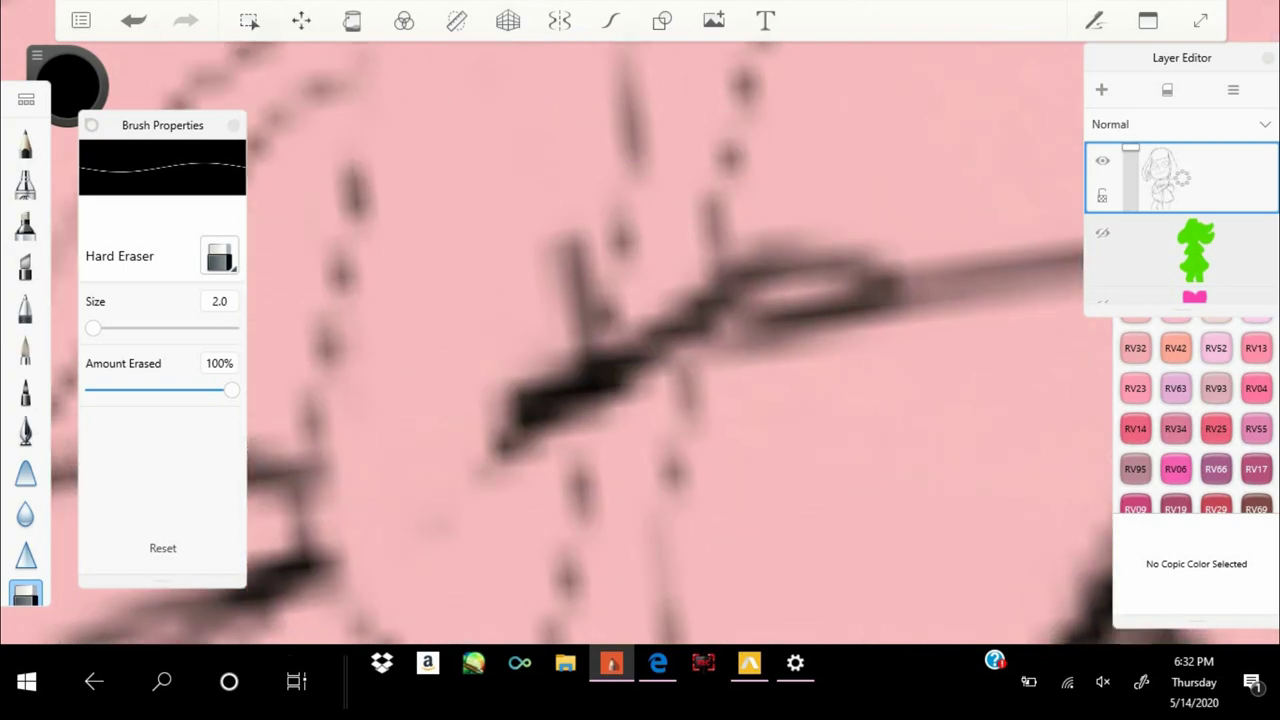
pyautogui.scroll(-6, 640, 340)
pyautogui.scroll(3, 640, 340)
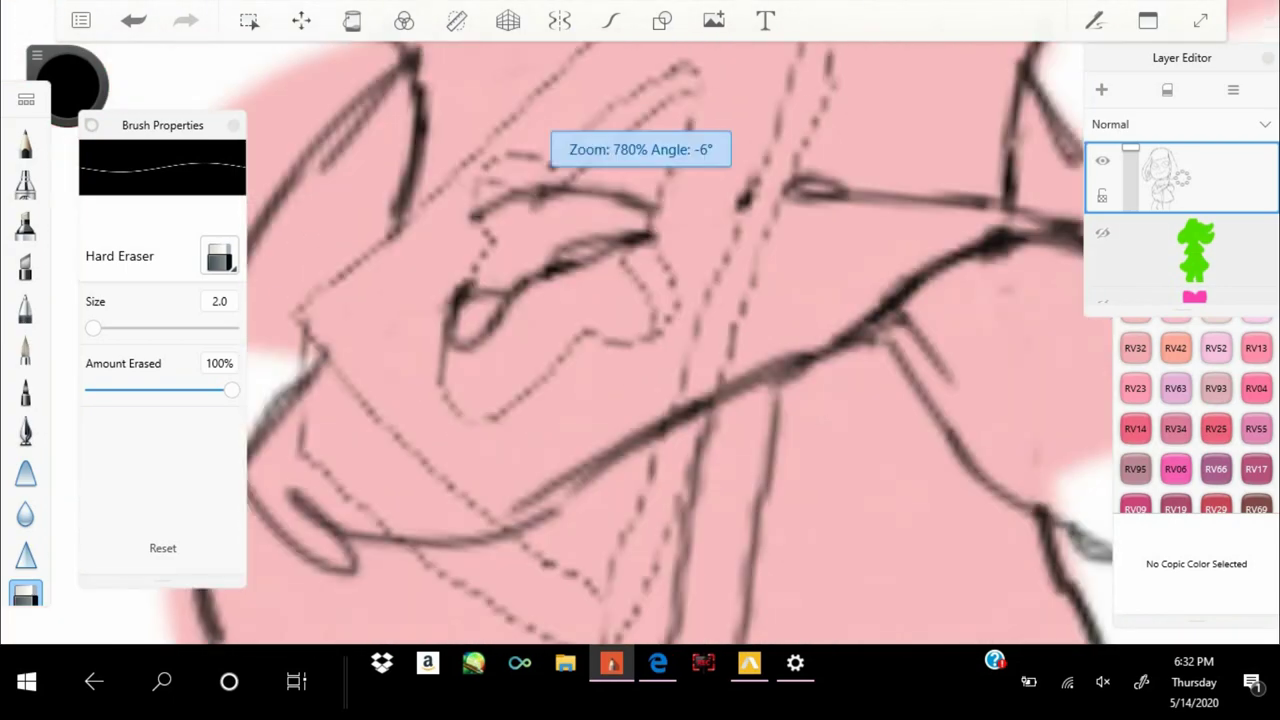
pyautogui.scroll(3, 640, 340)
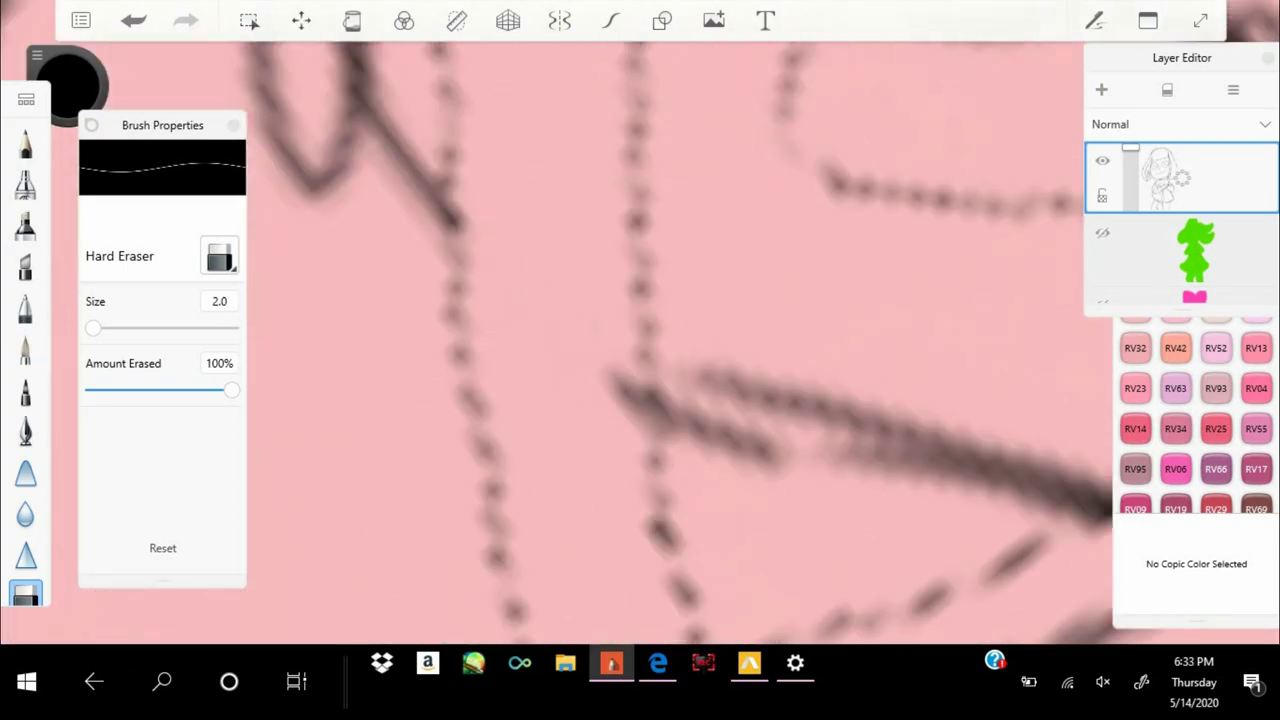
pyautogui.scroll(-4, 640, 340)
pyautogui.scroll(4, 640, 340)
pyautogui.scroll(-4, 640, 340)
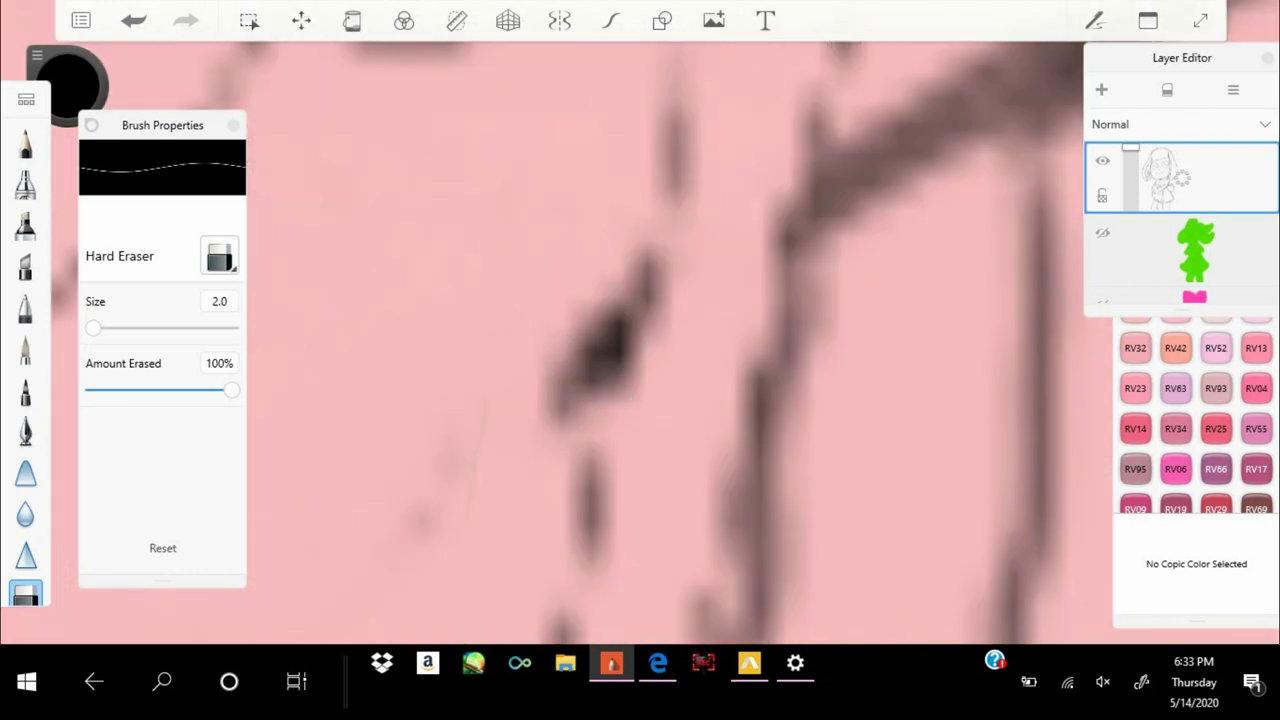
pyautogui.scroll(3, 640, 340)
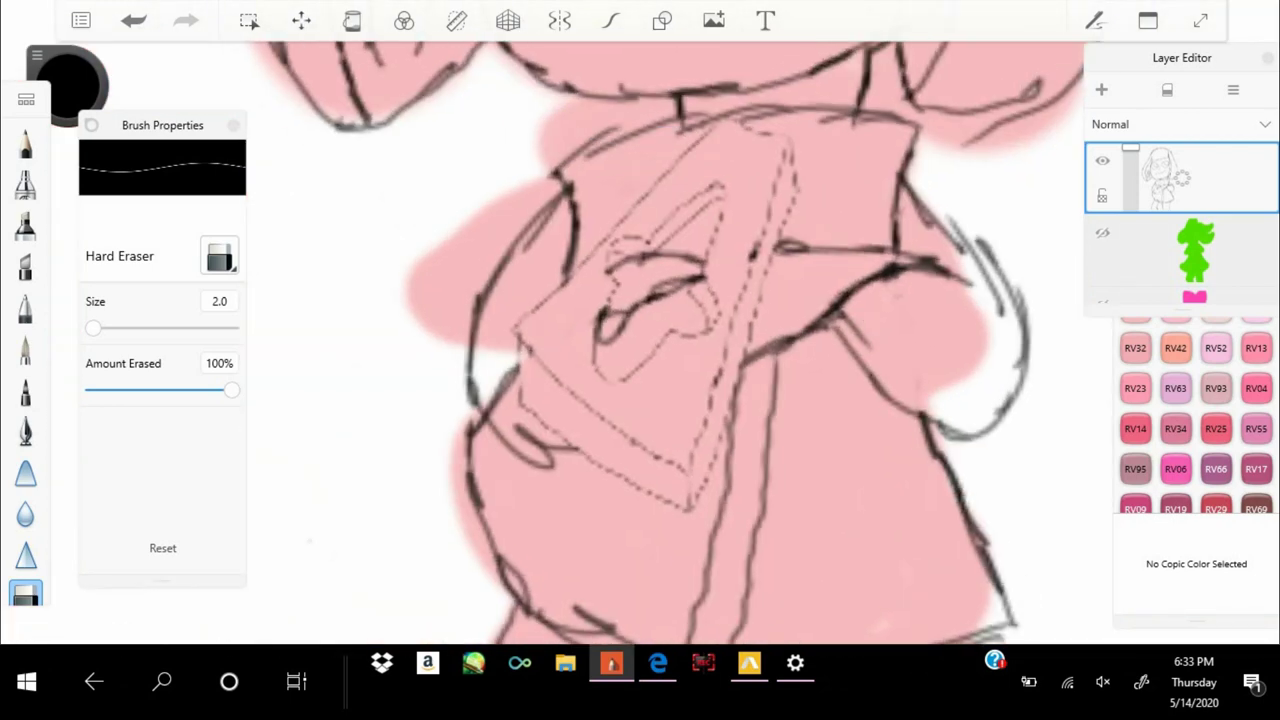
# Retrace the slab's cross-shaped cutout and its inner edges in darker pencil, raising the pencil size to 0.9
pyautogui.click(25, 143)
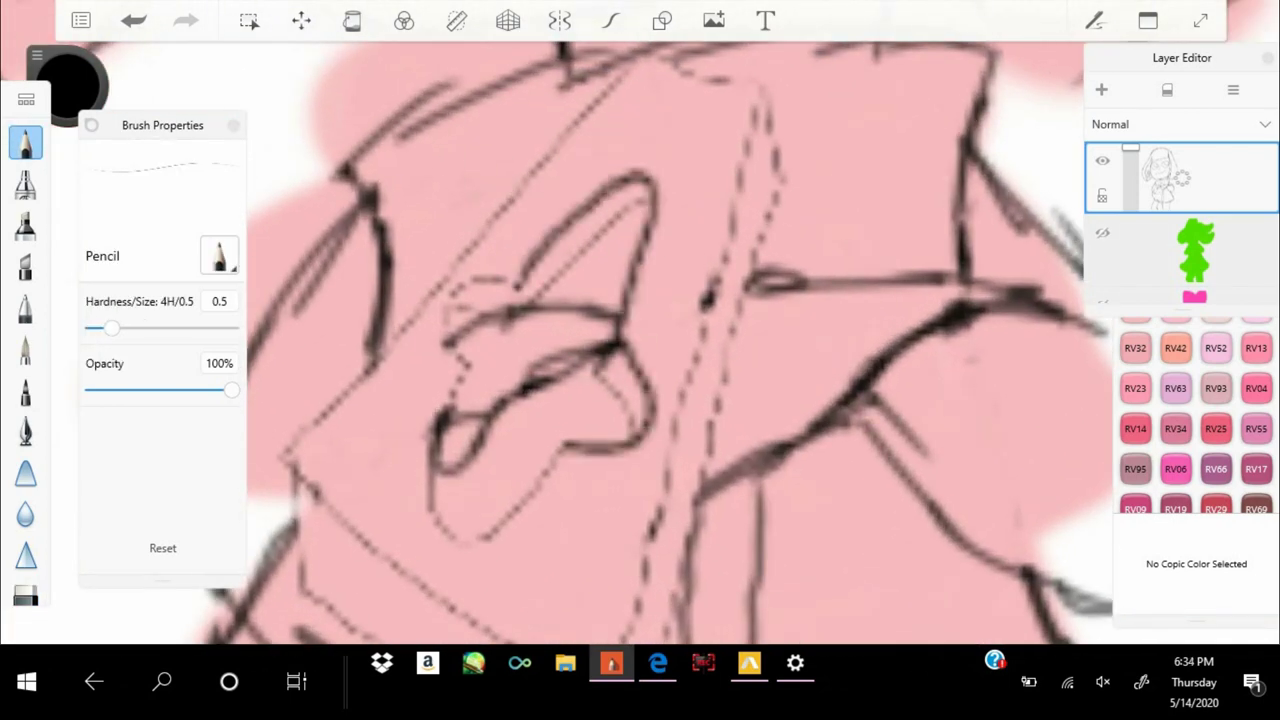
pyautogui.scroll(3, 600, 330)
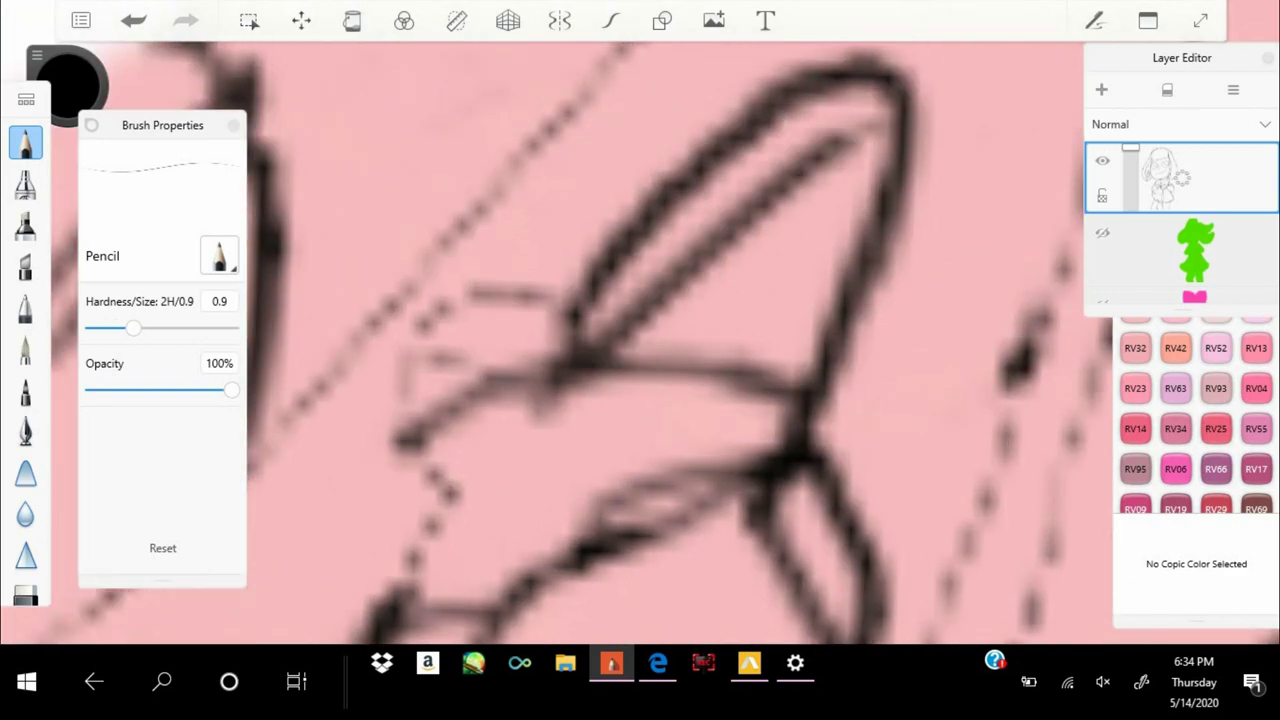
pyautogui.scroll(-4, 600, 340)
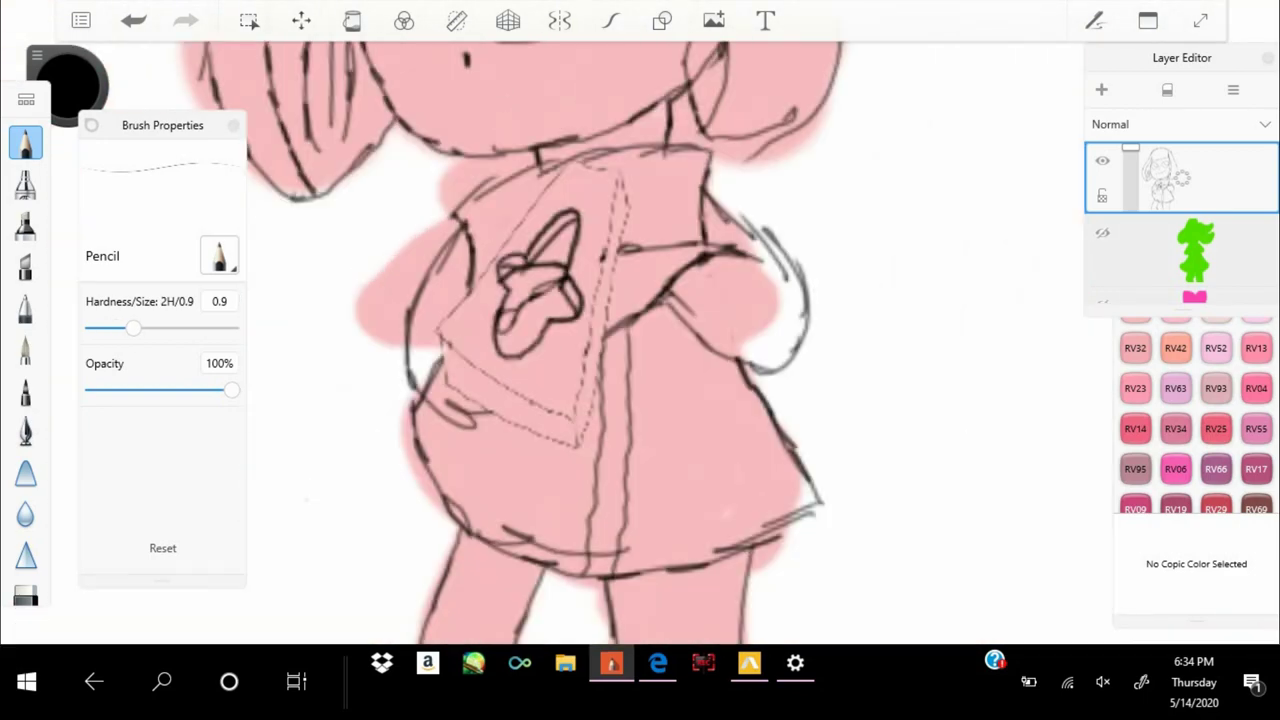
# Retrace the slab's short upper edge and long side edge, and draw a line from the neckline down to the arm
pyautogui.scroll(3, 600, 340)
pyautogui.scroll(-3, 600, 340)
pyautogui.scroll(3, 600, 340)
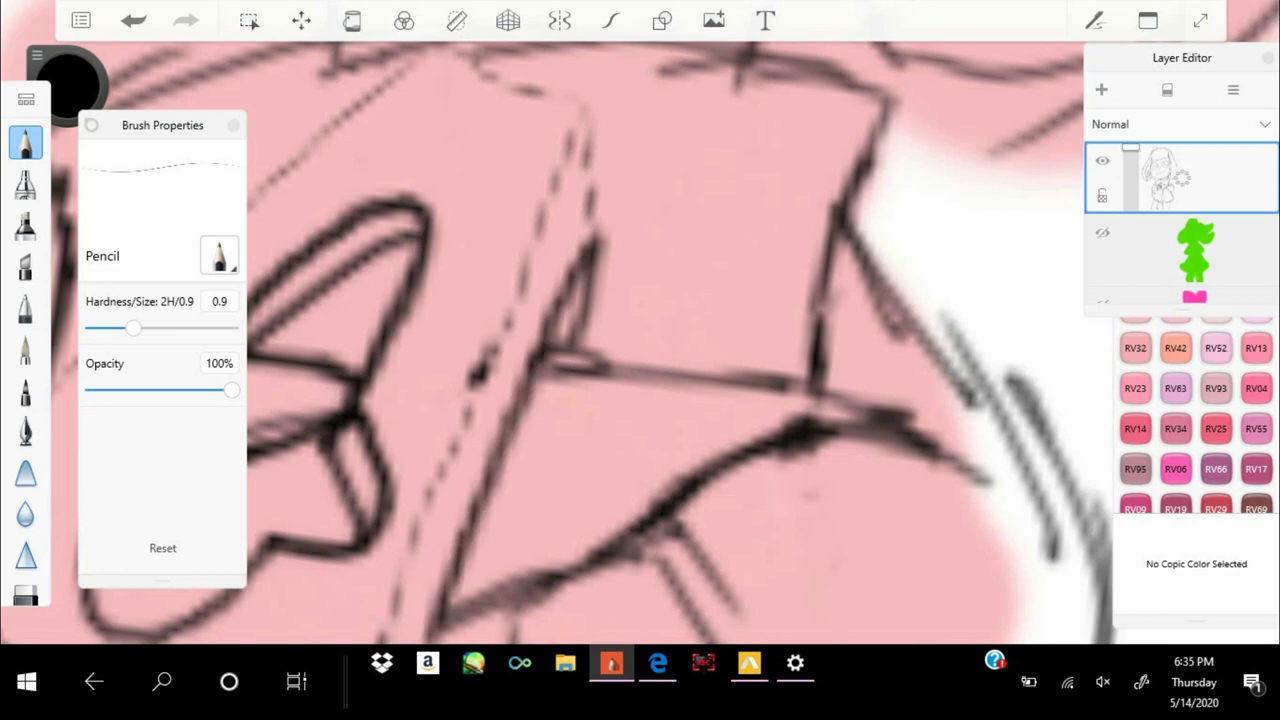
pyautogui.scroll(2, 600, 340)
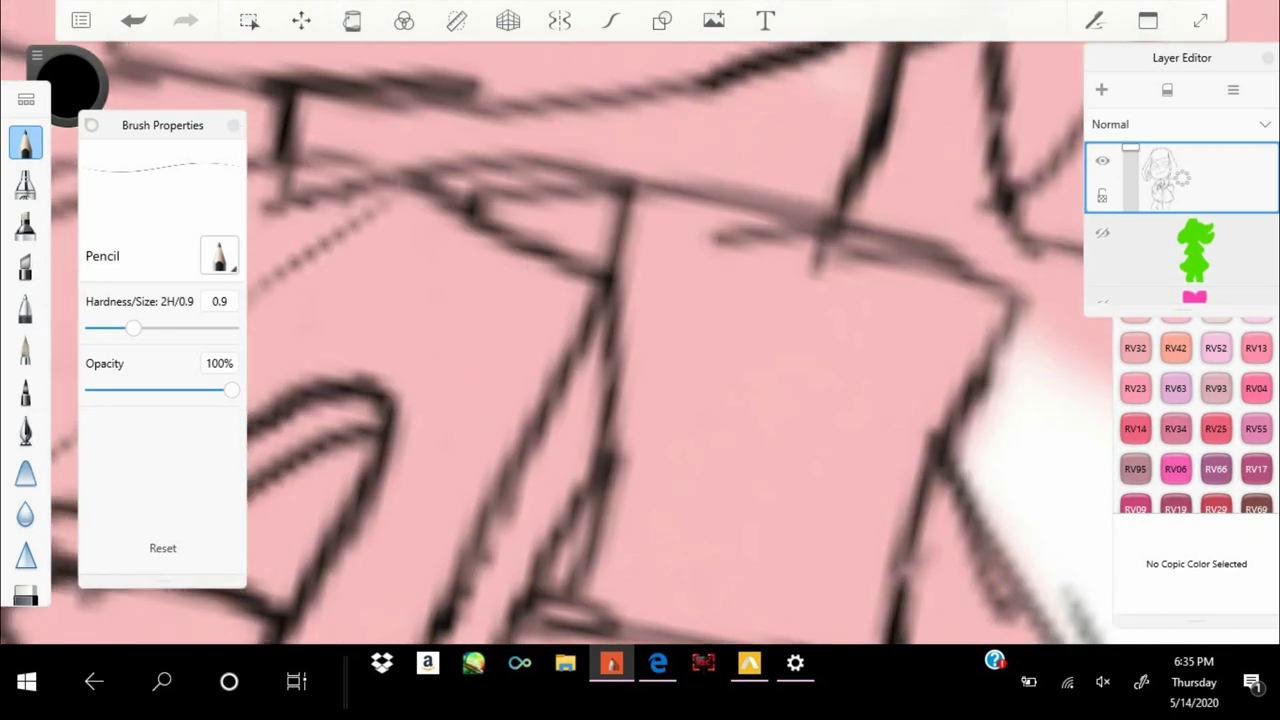
pyautogui.scroll(-2, 600, 340)
pyautogui.scroll(3, 600, 340)
pyautogui.scroll(-2, 600, 340)
pyautogui.scroll(1, 600, 340)
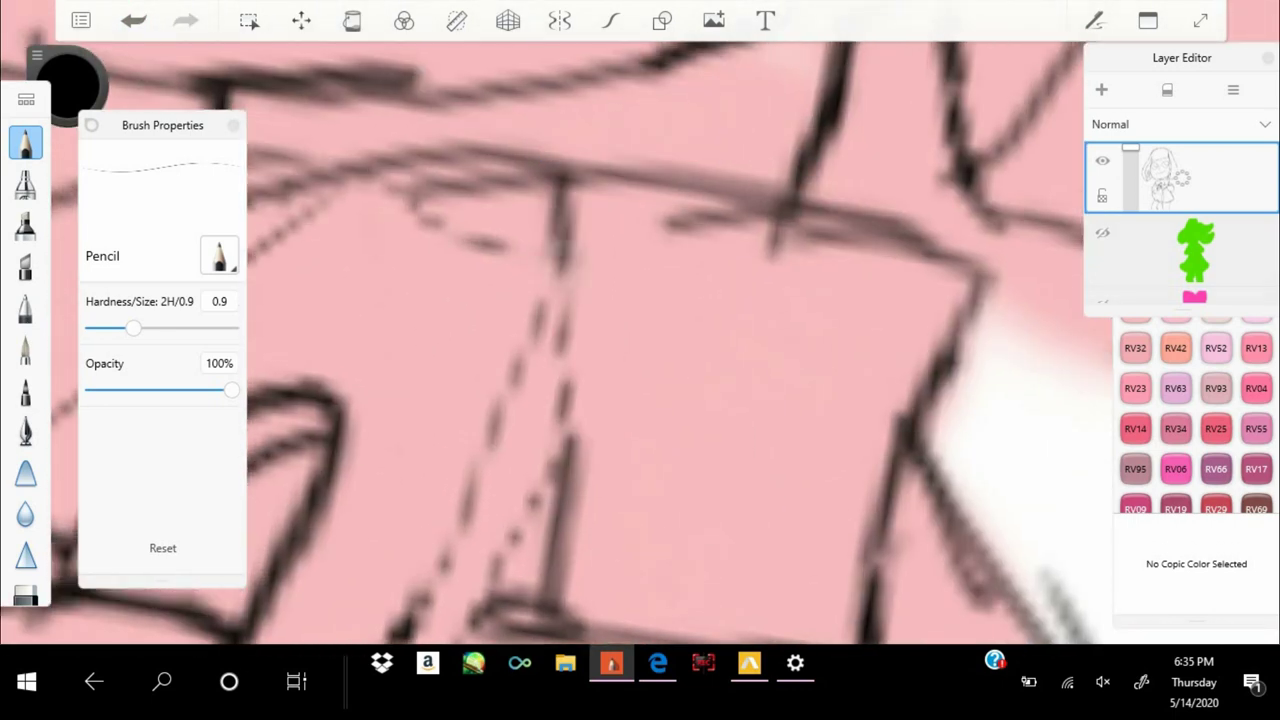
pyautogui.scroll(-3, 600, 340)
pyautogui.scroll(2, 600, 340)
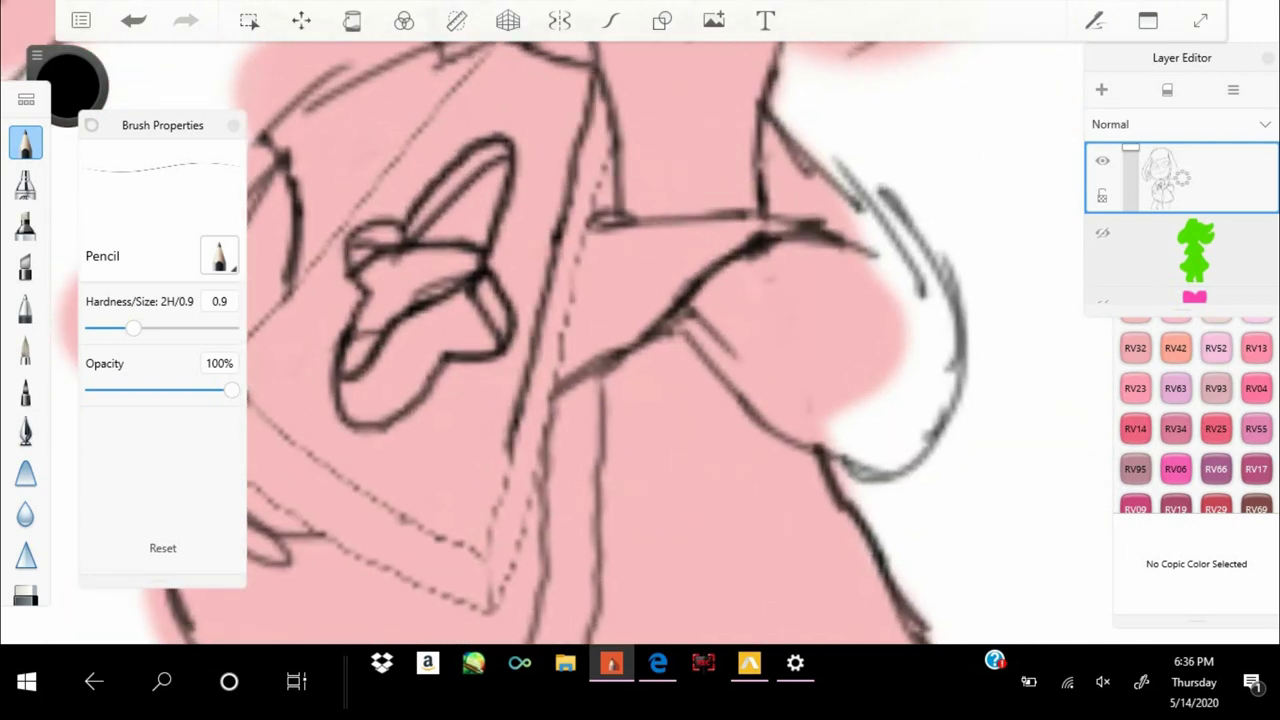
# Retrace the slab's lower front edge, bottom thickness and remaining side edges with solid pencil lines
pyautogui.scroll(2, 600, 340)
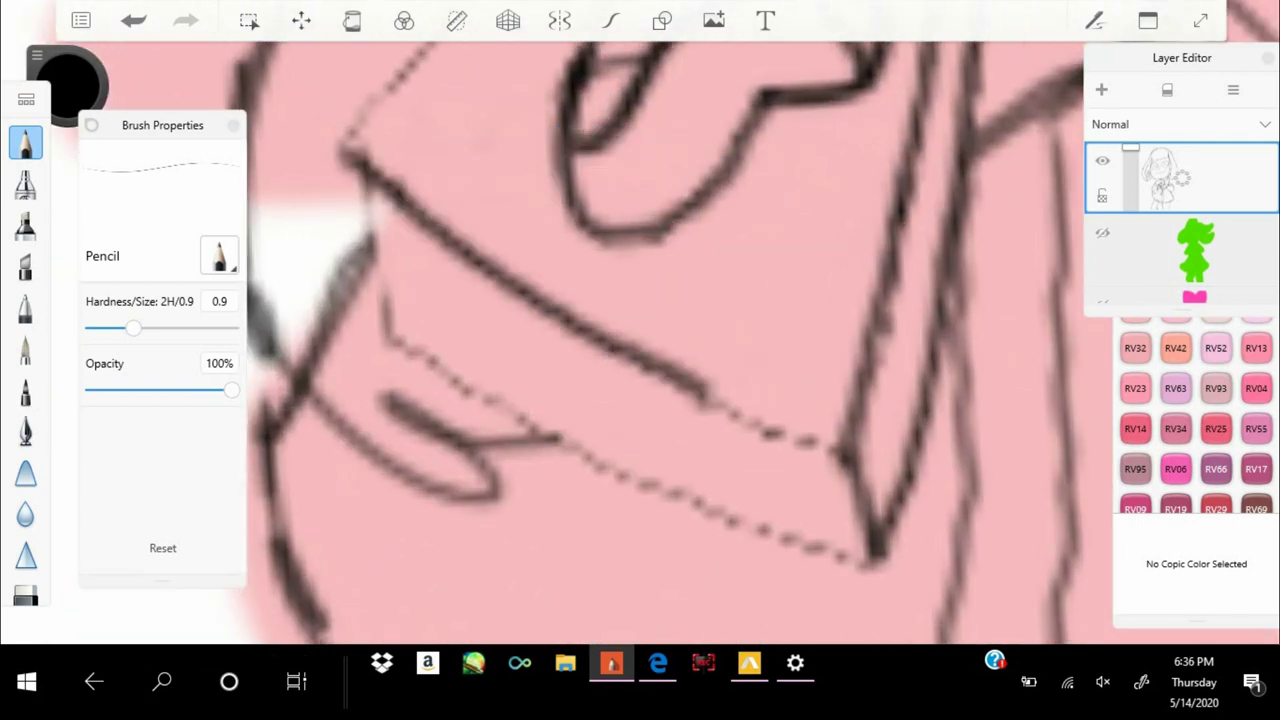
pyautogui.scroll(-3, 600, 340)
pyautogui.scroll(1, 600, 340)
pyautogui.scroll(-2, 600, 340)
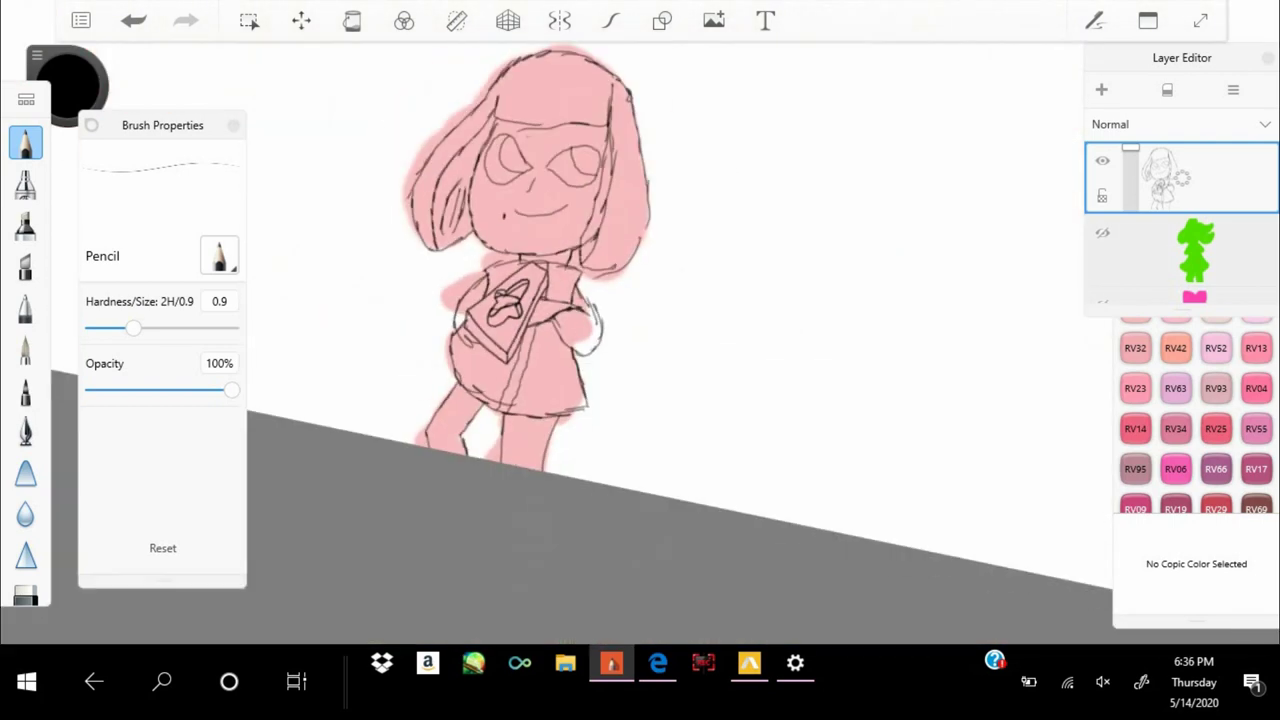
# Draw a short, thick, arched eyebrow outline above the figure's right-hand eye
pyautogui.scroll(1, 600, 340)
pyautogui.scroll(-3, 600, 340)
pyautogui.scroll(4, 600, 340)
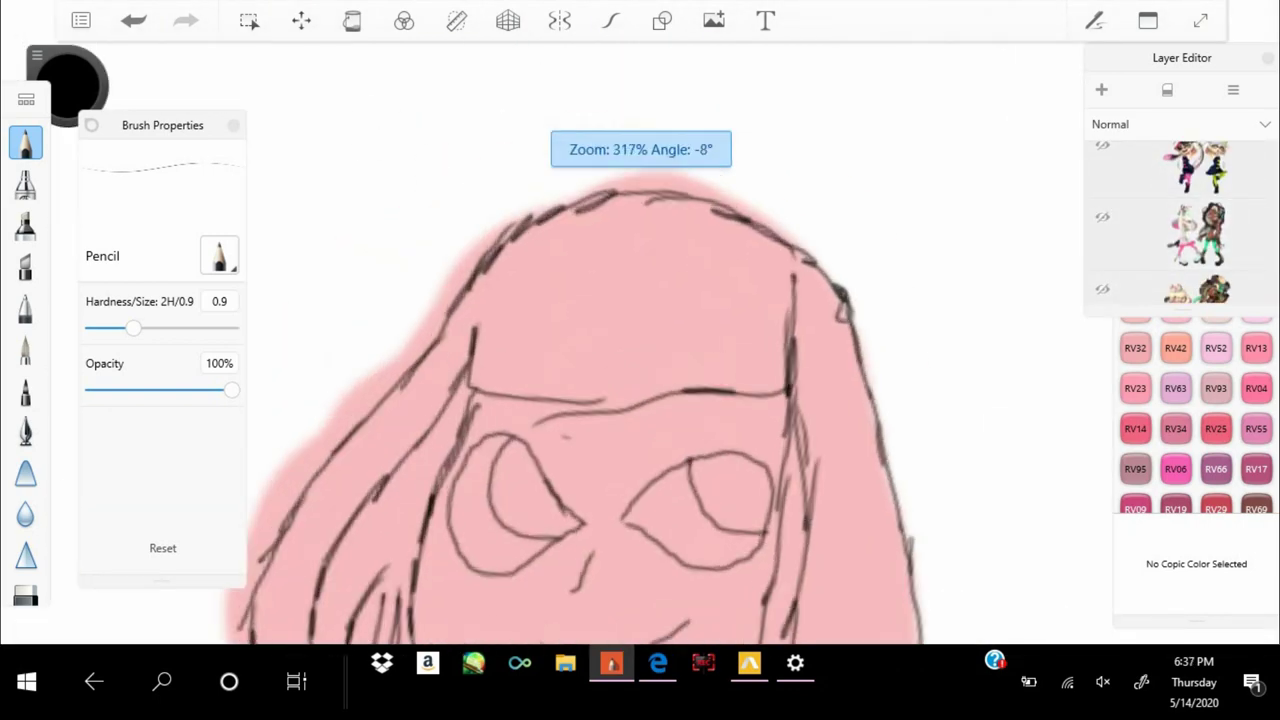
pyautogui.scroll(-1, 600, 340)
pyautogui.moveTo(440, 100); pyautogui.dragTo(425, 265)
pyautogui.moveTo(585, 75)
pyautogui.mouseDown()
pyautogui.moveTo(610, 225)
pyautogui.moveTo(650, 165)
pyautogui.mouseUp()
pyautogui.hotkey('ctrl', 'z')
pyautogui.scroll(-3, 600, 340)
pyautogui.scroll(5, 600, 340)
pyautogui.moveTo(760, 210); pyautogui.dragTo(740, 205)
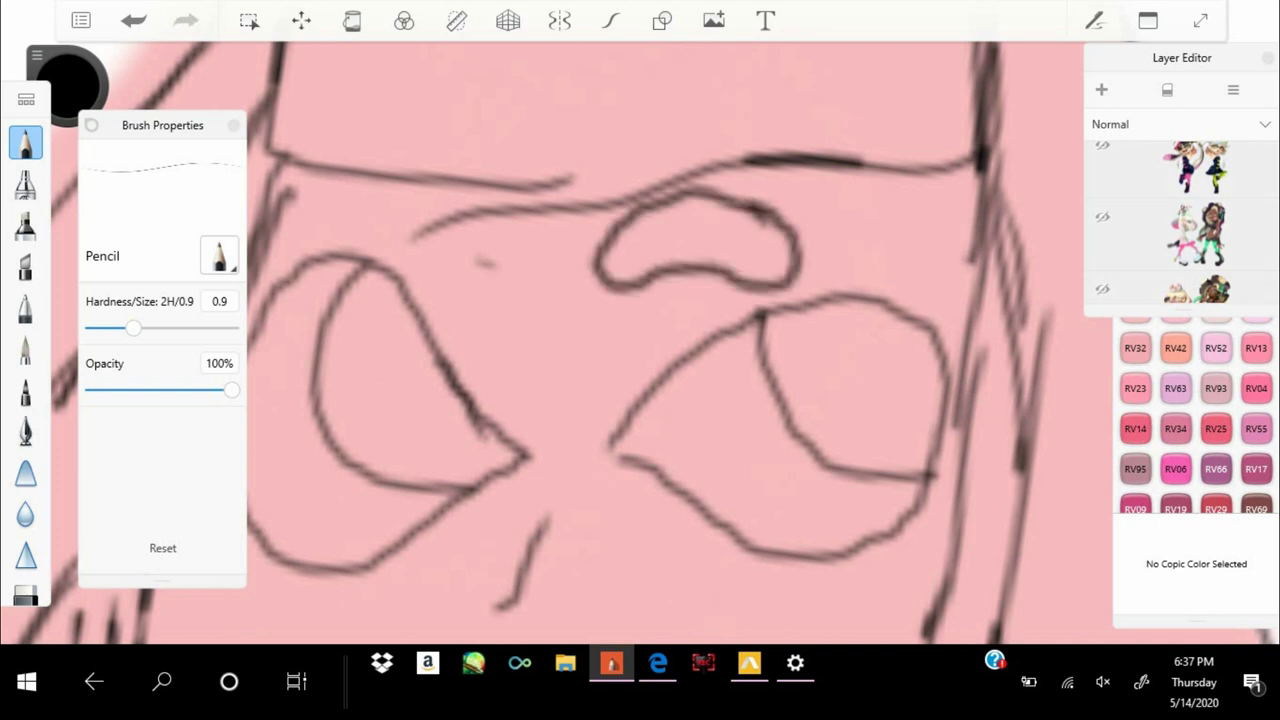
# Erase the overshooting end of the fringe line and draw a thick slanted eyebrow outline above the left-hand eye
pyautogui.click(25, 594)
pyautogui.moveTo(415, 235)
pyautogui.mouseDown()
pyautogui.moveTo(525, 205)
pyautogui.moveTo(570, 208)
pyautogui.mouseUp()
pyautogui.click(25, 143)
pyautogui.moveTo(440, 198); pyautogui.dragTo(575, 372)
pyautogui.hotkey('ctrl', 'z')
pyautogui.scroll(-5, 640, 340)
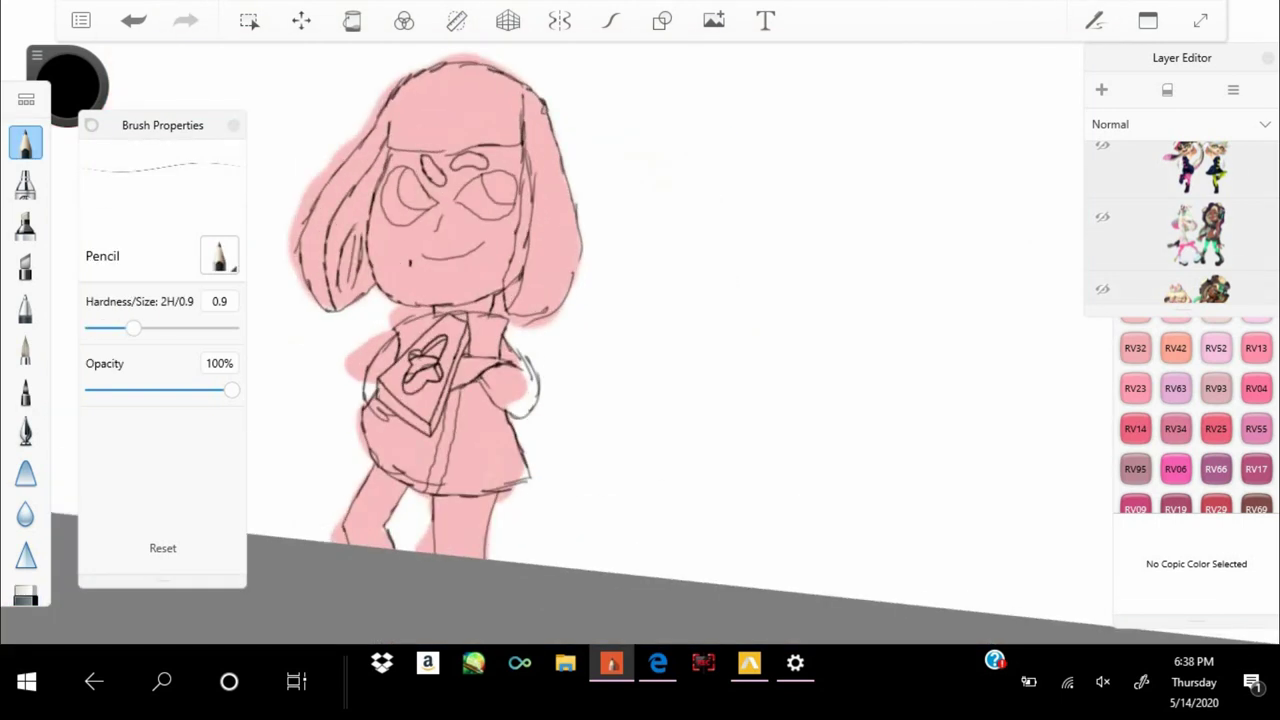
pyautogui.scroll(-2, 640, 340)
pyautogui.scroll(5, 700, 300)
pyautogui.moveTo(577, 175); pyautogui.dragTo(543, 338)
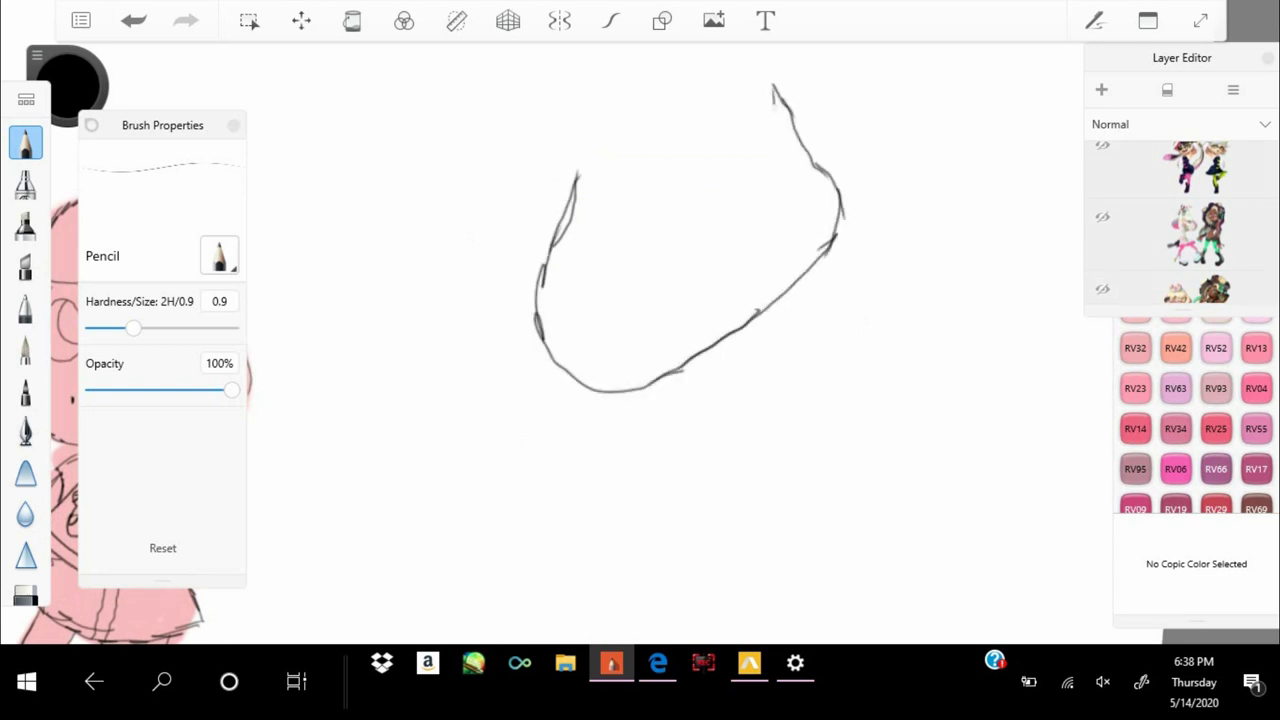
pyautogui.hotkey('ctrl', 'z')
pyautogui.hotkey('ctrl', 'z')
pyautogui.hotkey('ctrl', 'z')
pyautogui.hotkey('ctrl', 'z')
pyautogui.moveTo(505, 125); pyautogui.dragTo(487, 225)
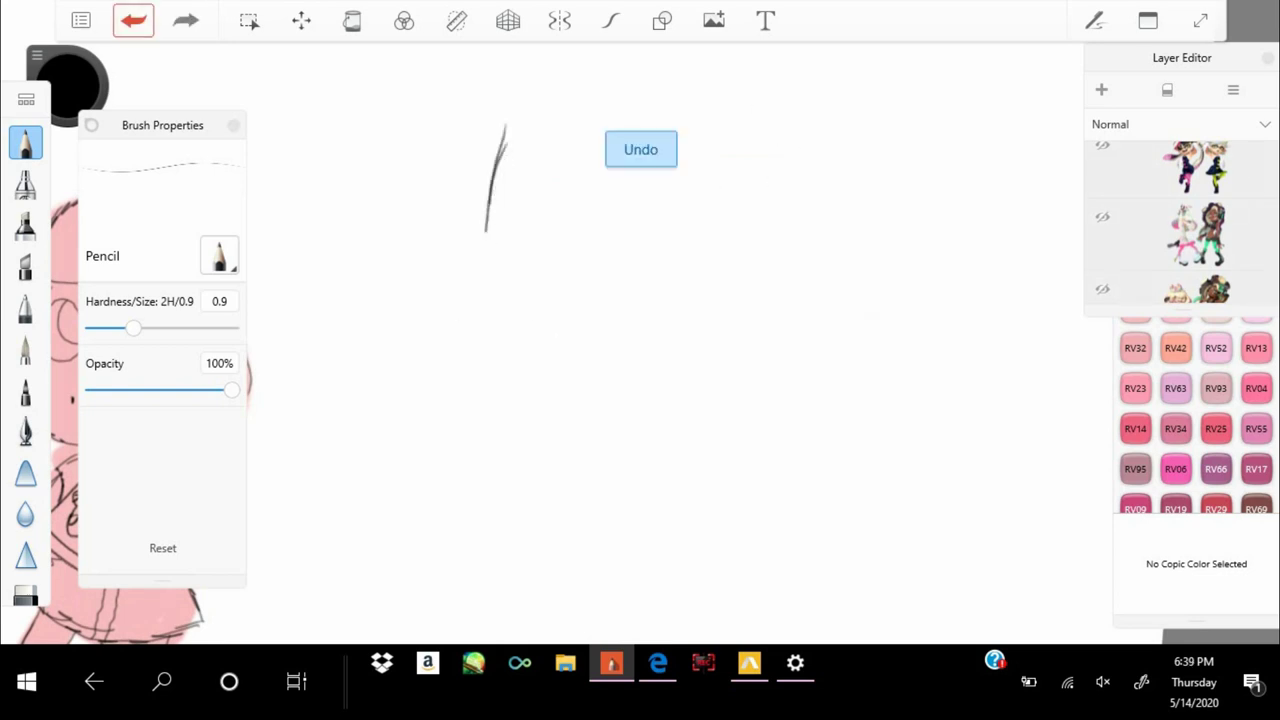
pyautogui.moveTo(508, 94); pyautogui.dragTo(817, 129)
pyautogui.hotkey('ctrl', 'z')
pyautogui.moveTo(534, 157); pyautogui.dragTo(486, 400)
pyautogui.hotkey('ctrl', 'z')
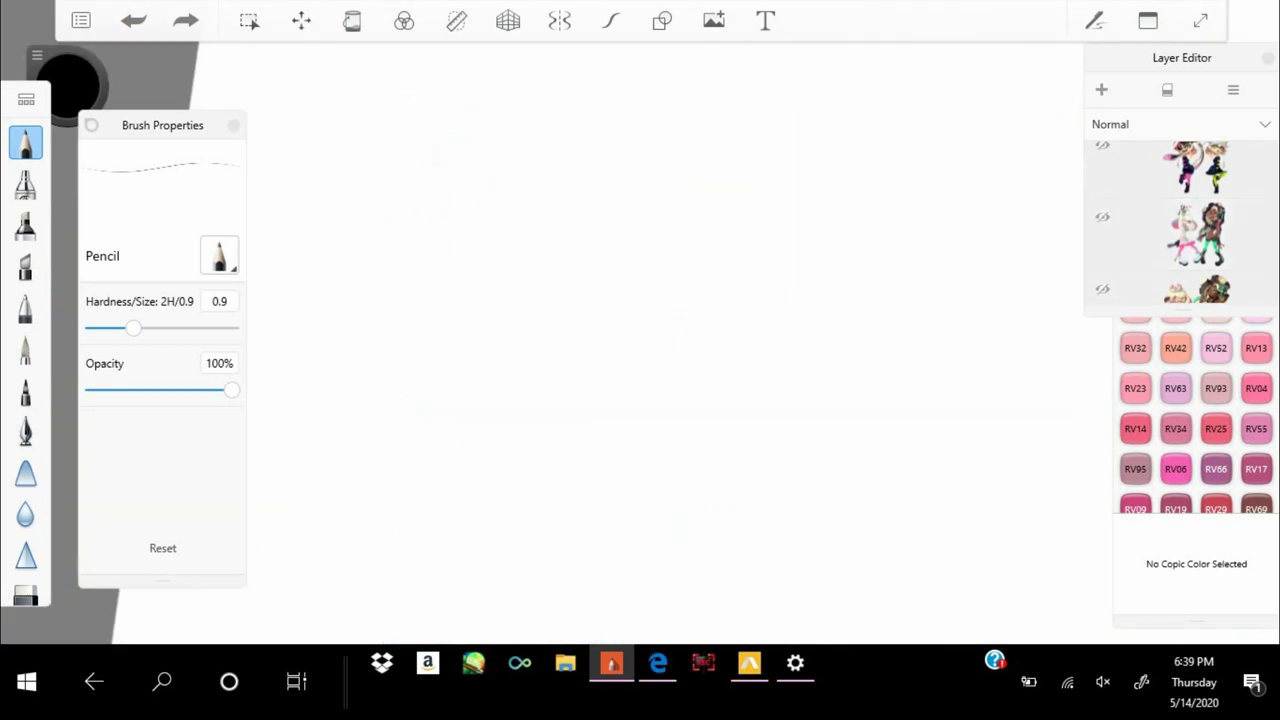
# Sketch a crown with pointed tips and a rounded lower edge in the blank area above the pink figure's head
pyautogui.scroll(-3, 640, 340)
pyautogui.scroll(4, 640, 340)
pyautogui.moveTo(556, 150)
pyautogui.mouseDown()
pyautogui.moveTo(503, 366)
pyautogui.moveTo(762, 240)
pyautogui.mouseUp()
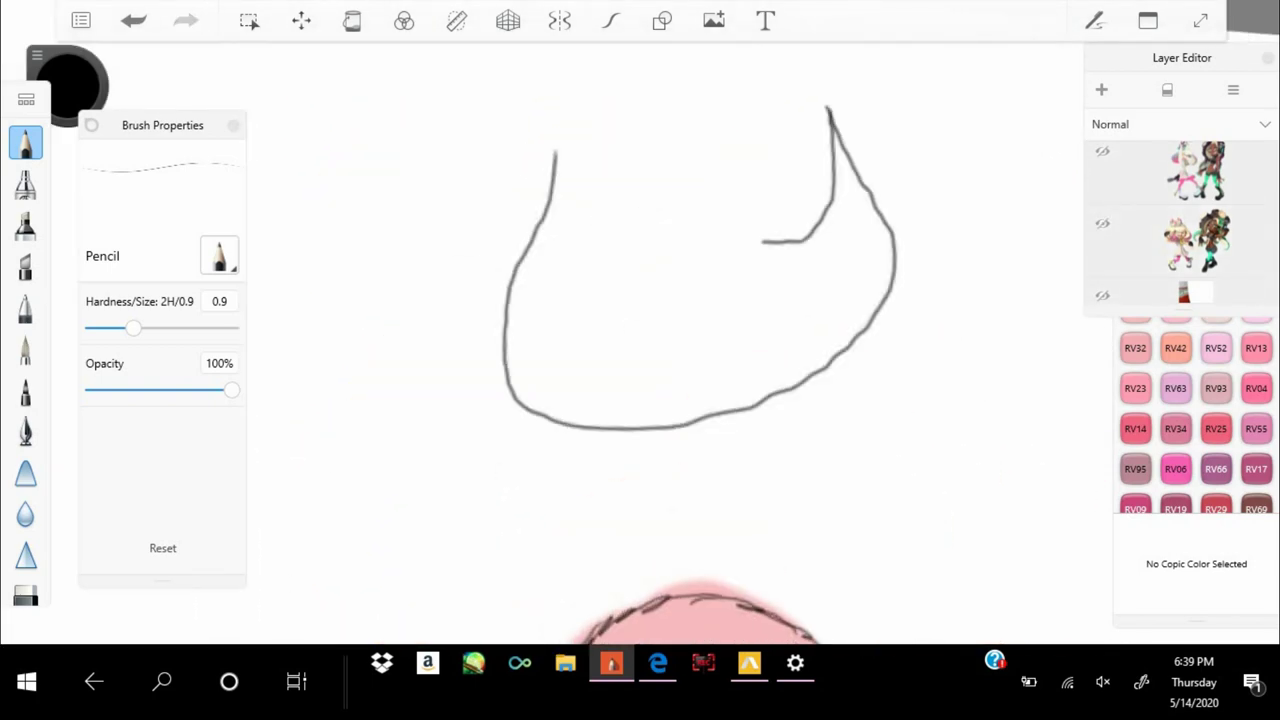
pyautogui.scroll(1, 680, 300)
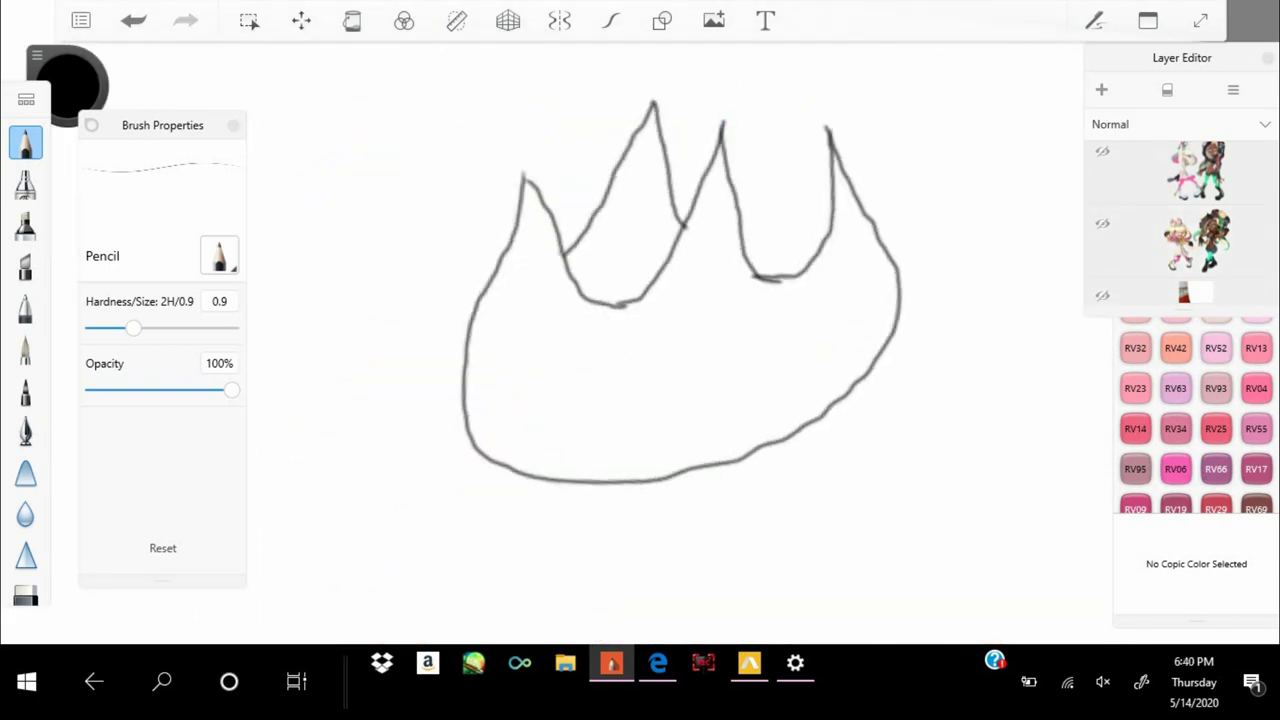
pyautogui.scroll(2, 680, 300)
# Select the crown sketch, scale it down and move it onto the top of the pink figure's head
pyautogui.scroll(-3, 640, 340)
pyautogui.click(249, 20)
pyautogui.click(301, 20)
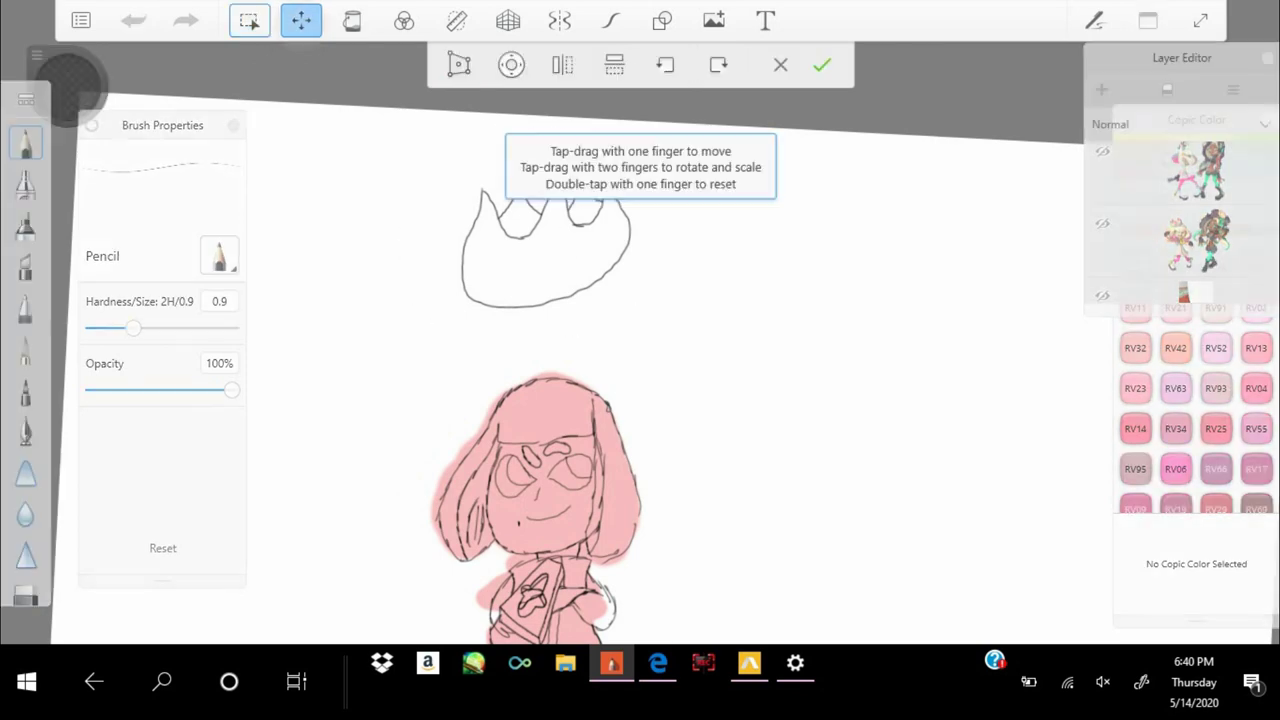
pyautogui.moveTo(546, 245); pyautogui.dragTo(527, 368)
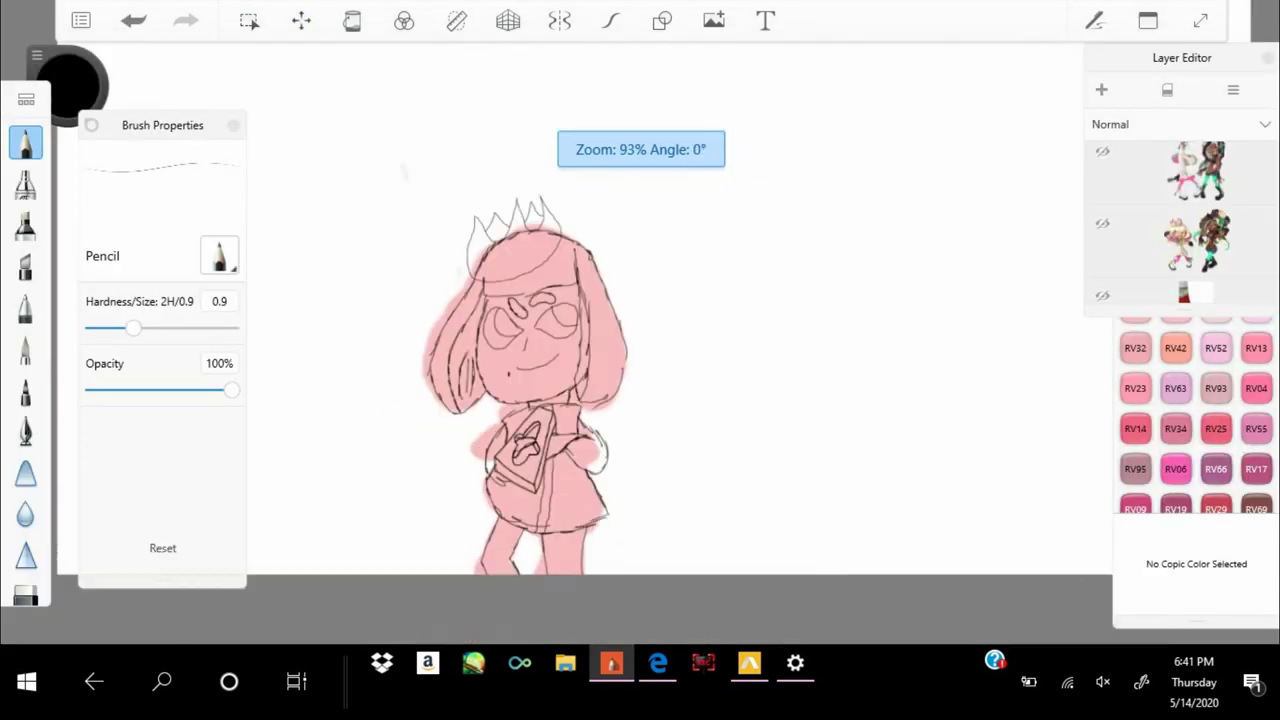
# Erase the parts of the pink figure's head outline that run through the inside of the crown
pyautogui.scroll(5, 640, 340)
pyautogui.press('e')
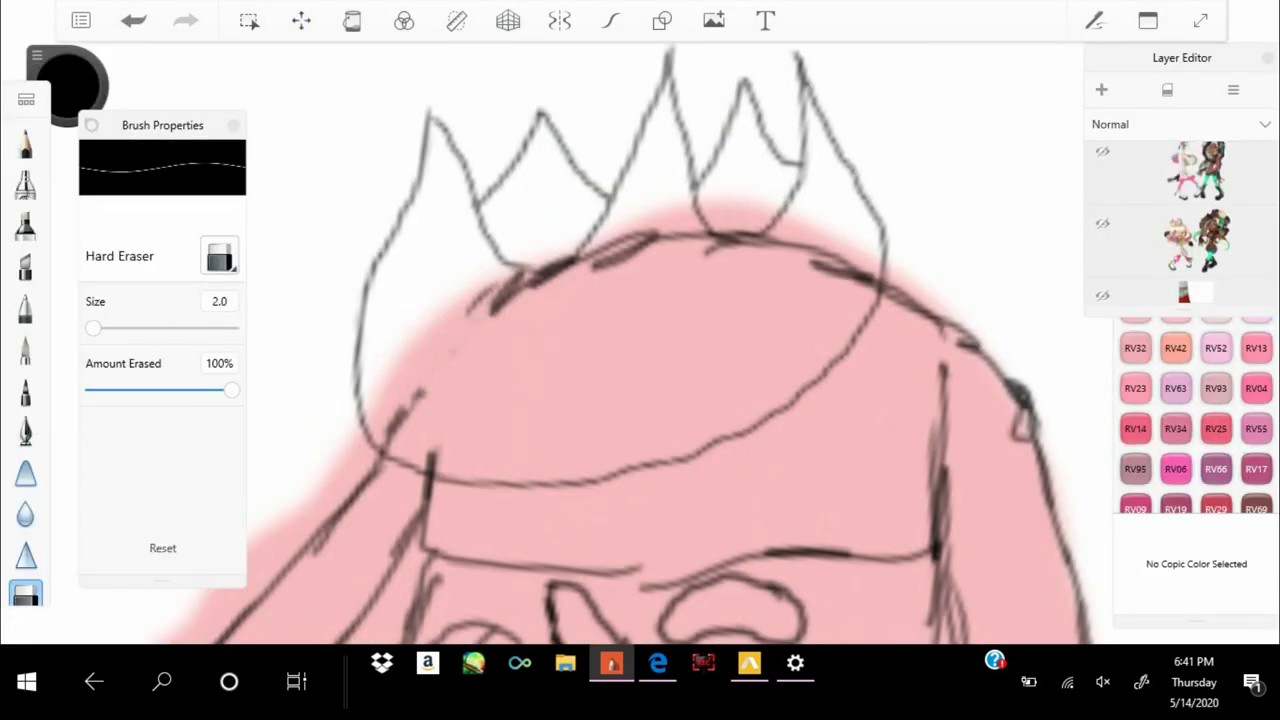
pyautogui.scroll(3, 640, 340)
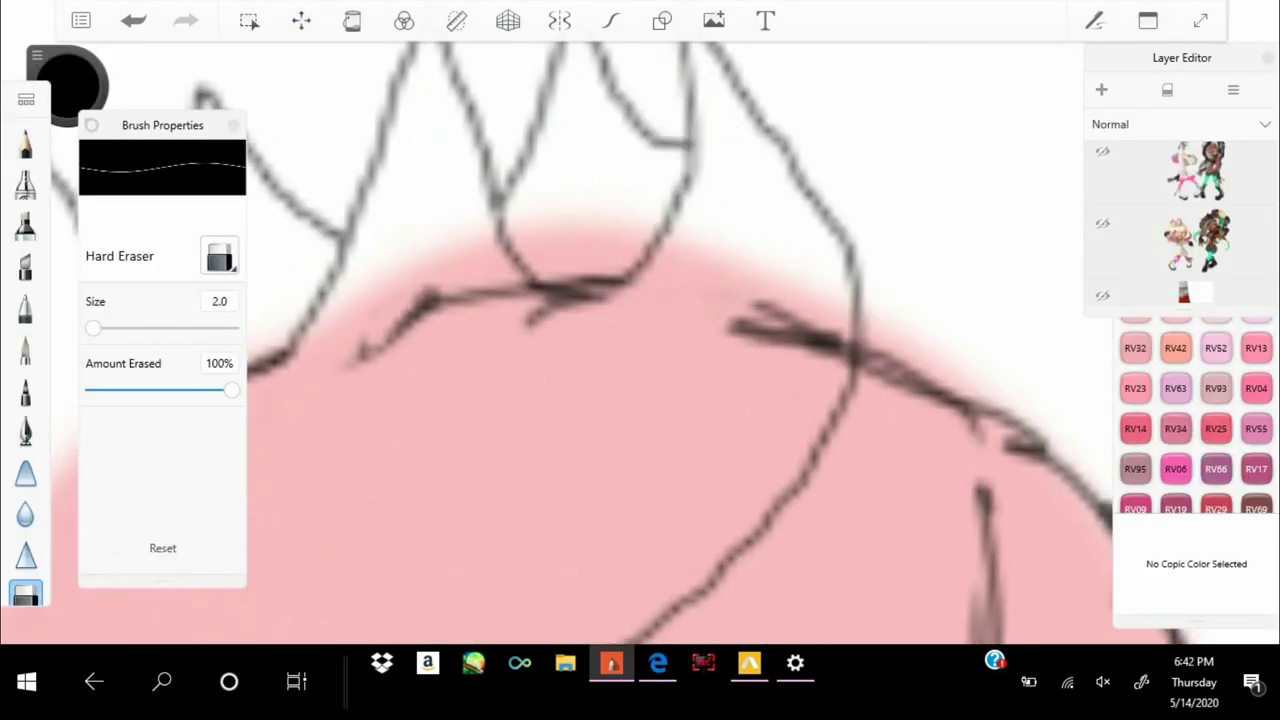
pyautogui.moveTo(740, 305); pyautogui.dragTo(850, 360)
pyautogui.scroll(3, 640, 340)
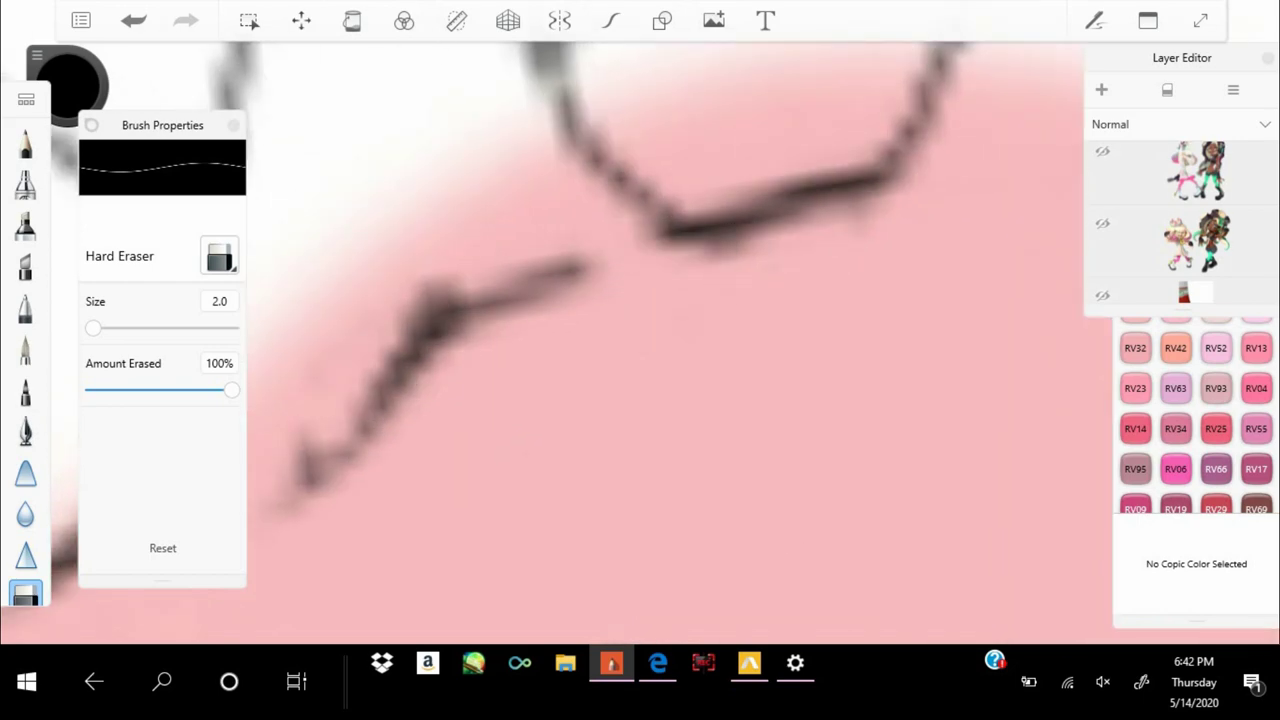
pyautogui.scroll(-10, 640, 340)
pyautogui.scroll(2, 640, 340)
pyautogui.scroll(-5, 640, 340)
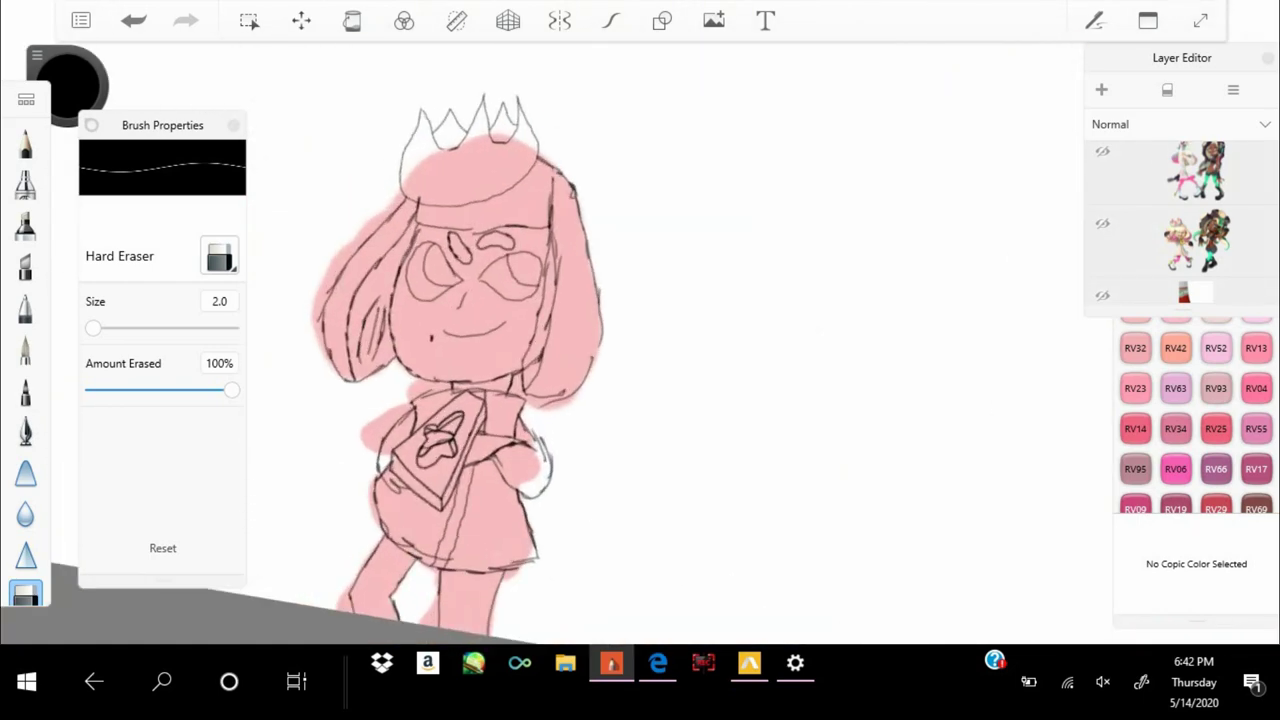
# Hide the pink silhouette layer, show the green silhouette, and add a new layer above the sketch for pencil work
pyautogui.click(1102, 232)
pyautogui.scroll(-1, 1180, 230)
pyautogui.click(1102, 225)
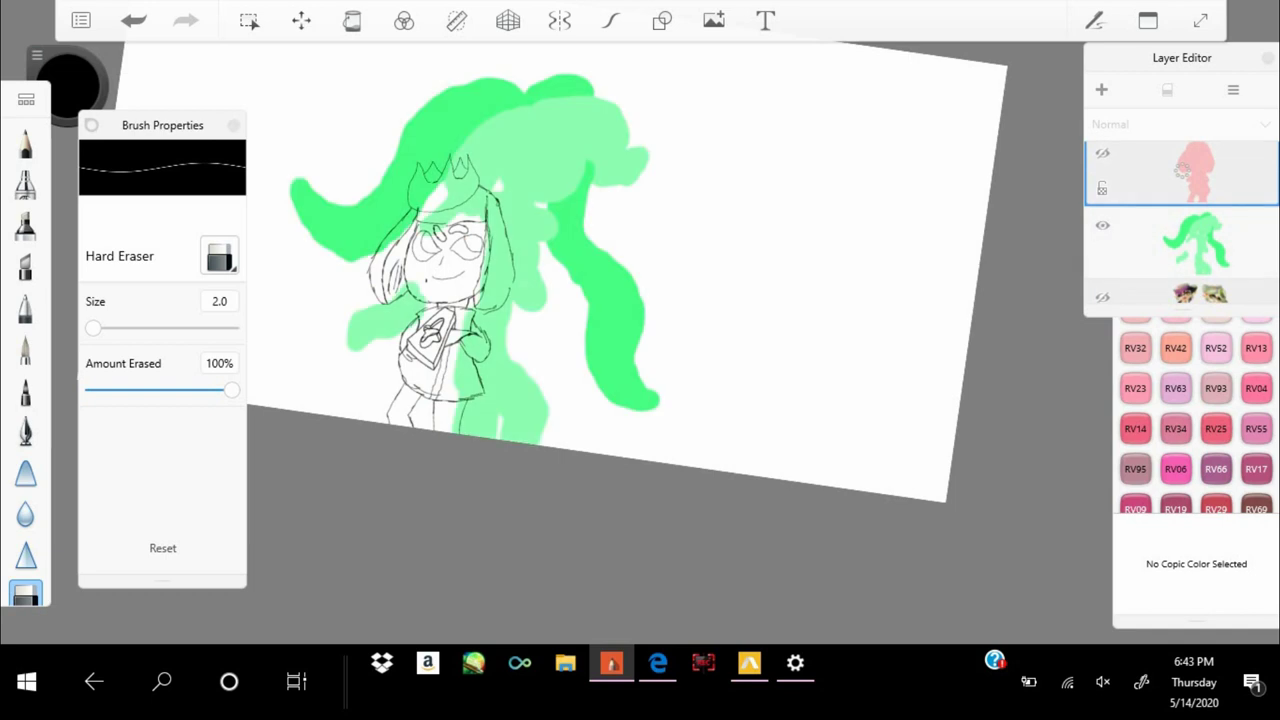
pyautogui.click(1101, 89)
pyautogui.scroll(3, 640, 340)
pyautogui.click(25, 143)
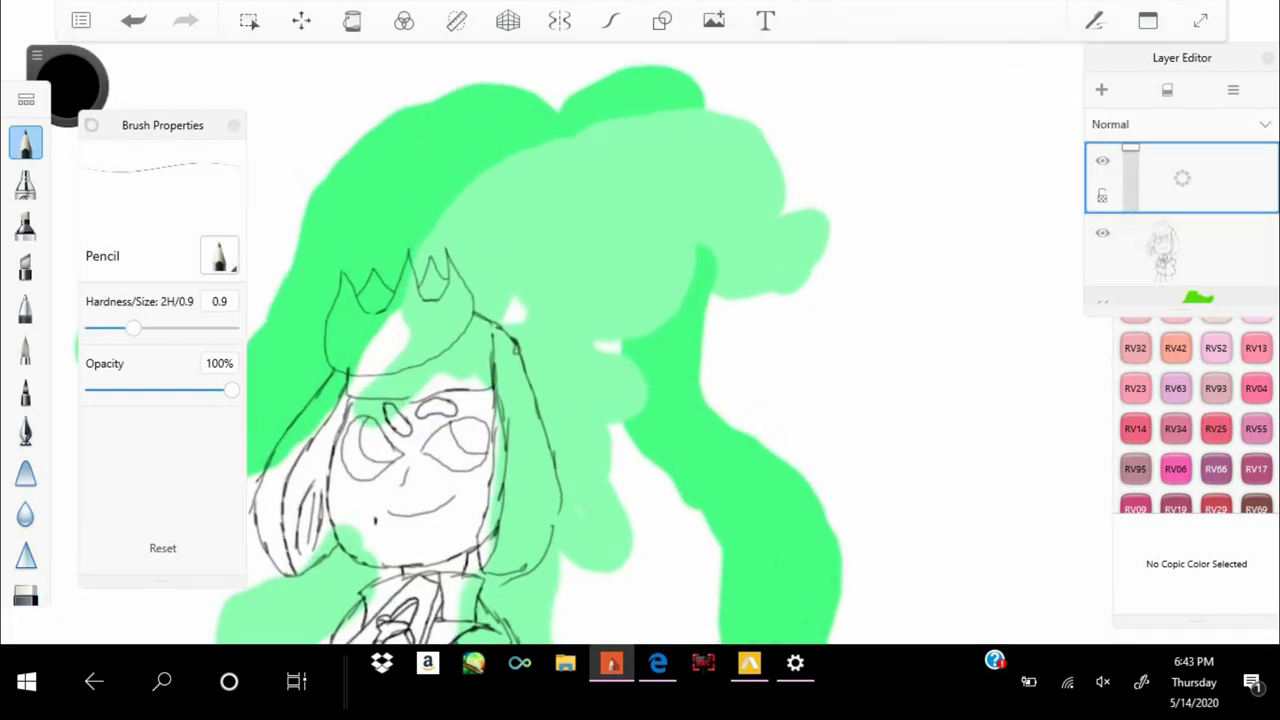
# Pencil the outline of the swooping lock with its upturned pointed tip at the top of the pale green silhouette
pyautogui.moveTo(512, 255)
pyautogui.mouseDown()
pyautogui.moveTo(640, 145)
pyautogui.moveTo(771, 286)
pyautogui.moveTo(850, 280)
pyautogui.mouseUp()
pyautogui.scroll(-1, 640, 340)
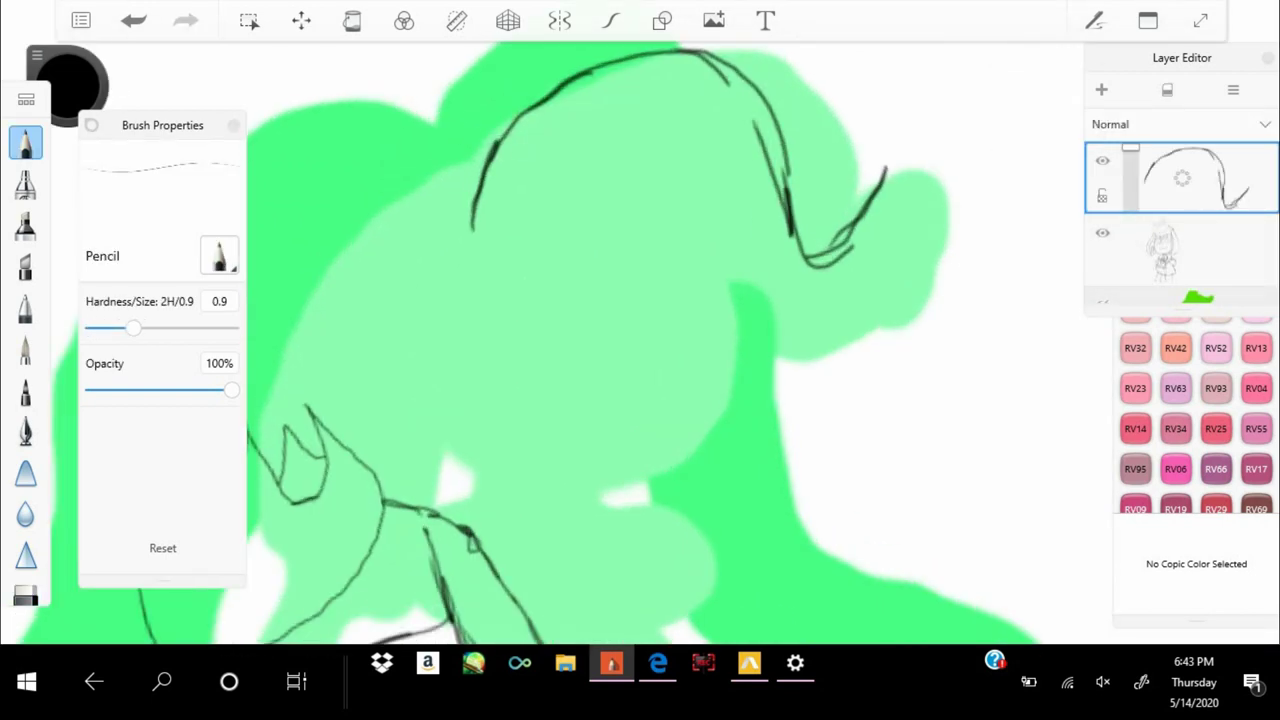
pyautogui.moveTo(484, 240)
pyautogui.mouseDown()
pyautogui.moveTo(844, 287)
pyautogui.moveTo(888, 172)
pyautogui.mouseUp()
pyautogui.click(133, 20)
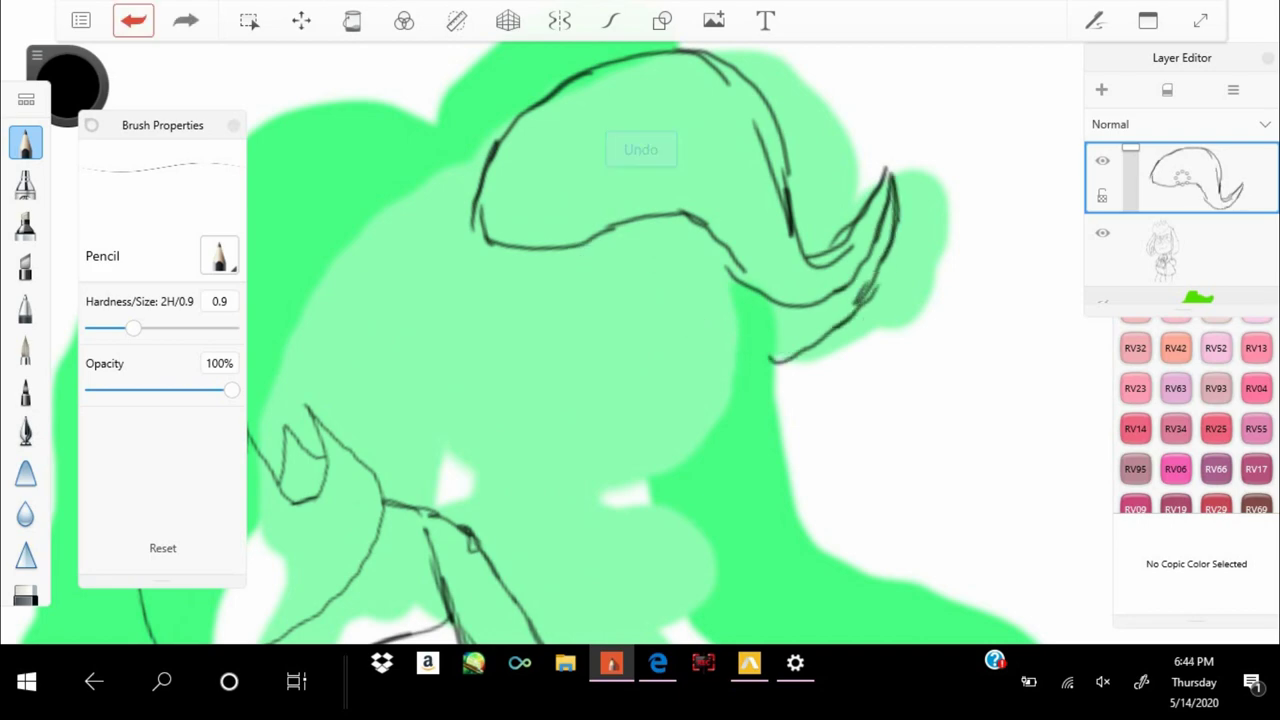
pyautogui.scroll(-2, 640, 340)
pyautogui.scroll(2, 640, 340)
pyautogui.moveTo(708, 147); pyautogui.dragTo(710, 160)
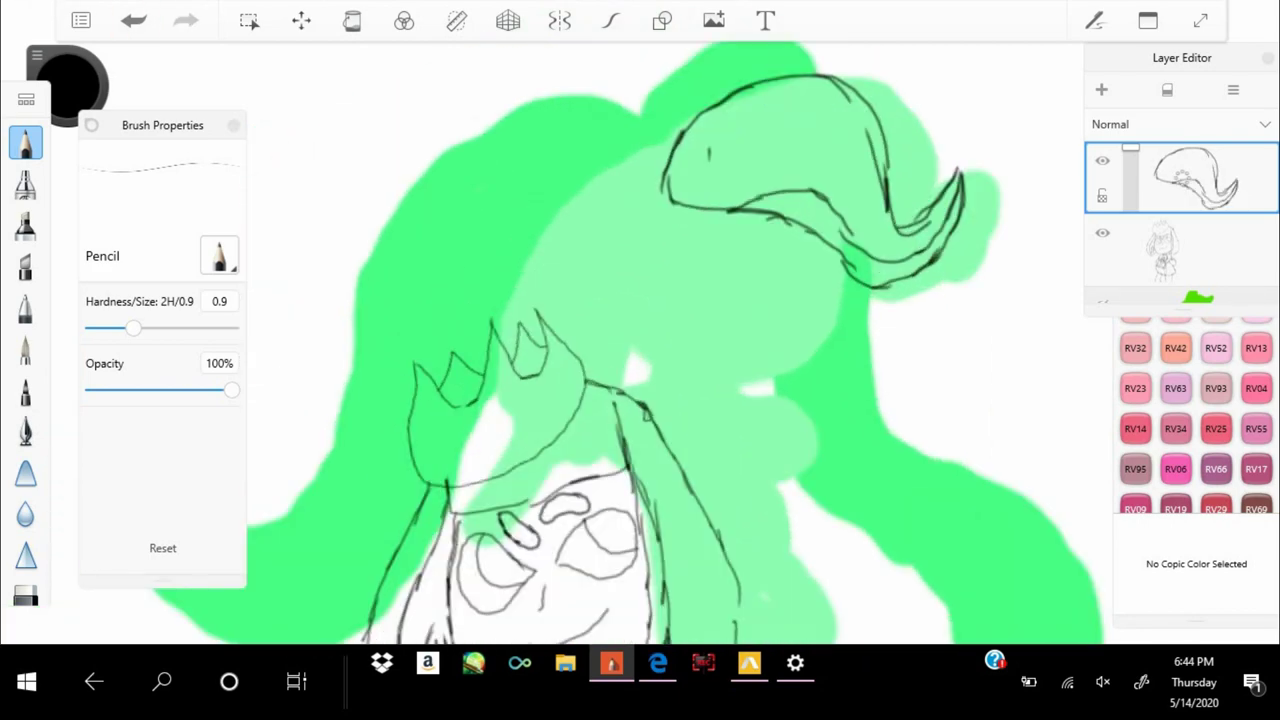
pyautogui.hotkey('ctrl', 'z')
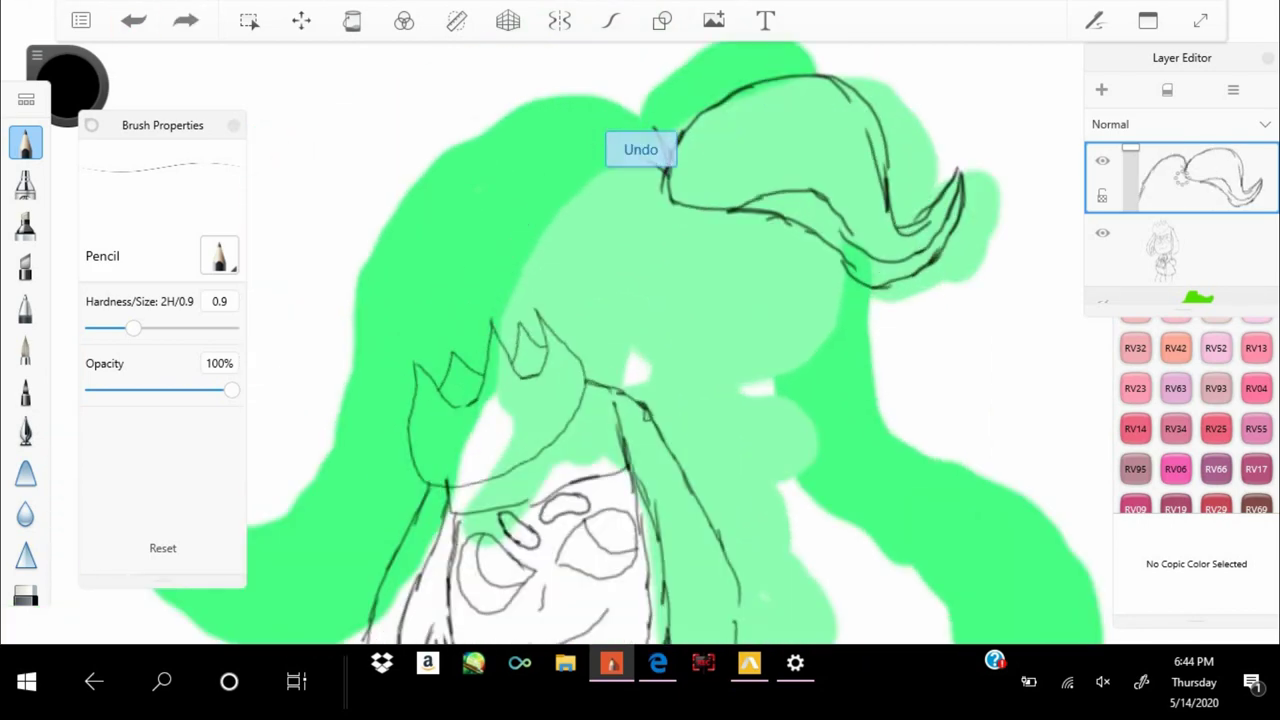
# Draw the curved hair contour from the base of the swooping lock down to the crown, plus the inner strand beside it
pyautogui.scroll(-2, 640, 340)
pyautogui.scroll(2, 640, 340)
pyautogui.scroll(-2, 640, 340)
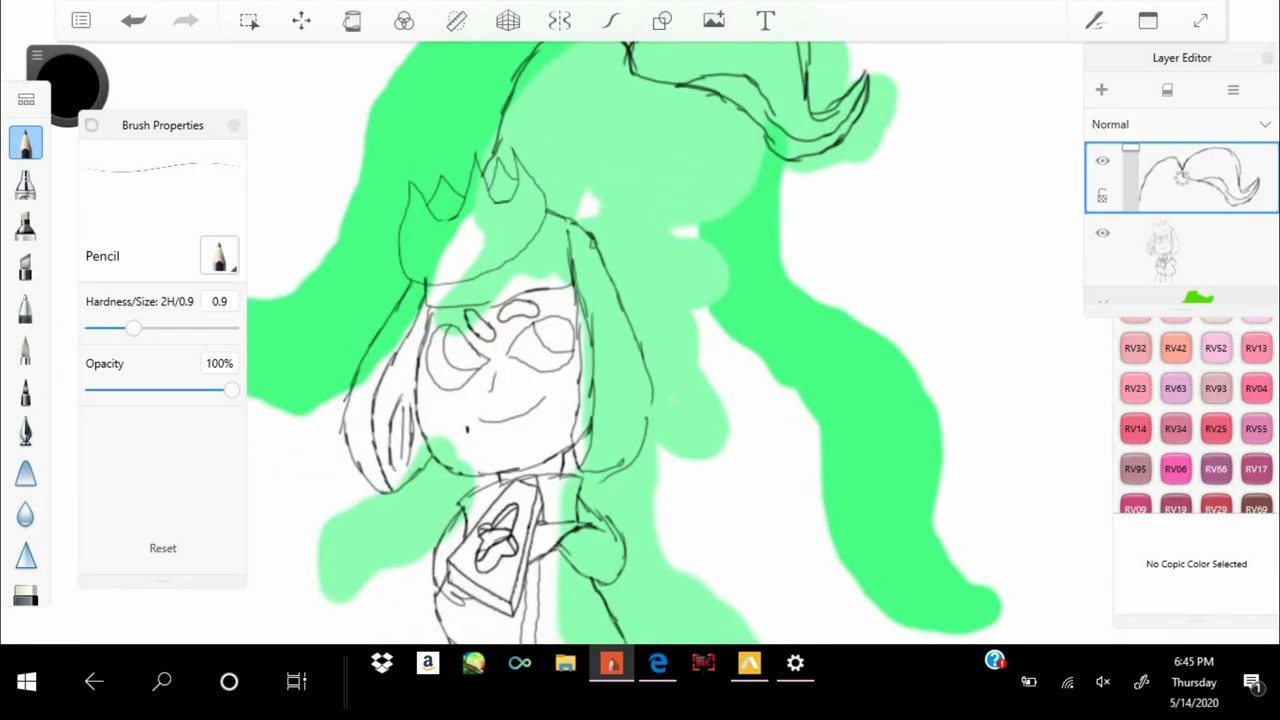
pyautogui.scroll(2, 640, 340)
pyautogui.moveTo(752, 155)
pyautogui.mouseDown()
pyautogui.moveTo(505, 312)
pyautogui.moveTo(476, 355)
pyautogui.mouseUp()
pyautogui.scroll(-1, 640, 340)
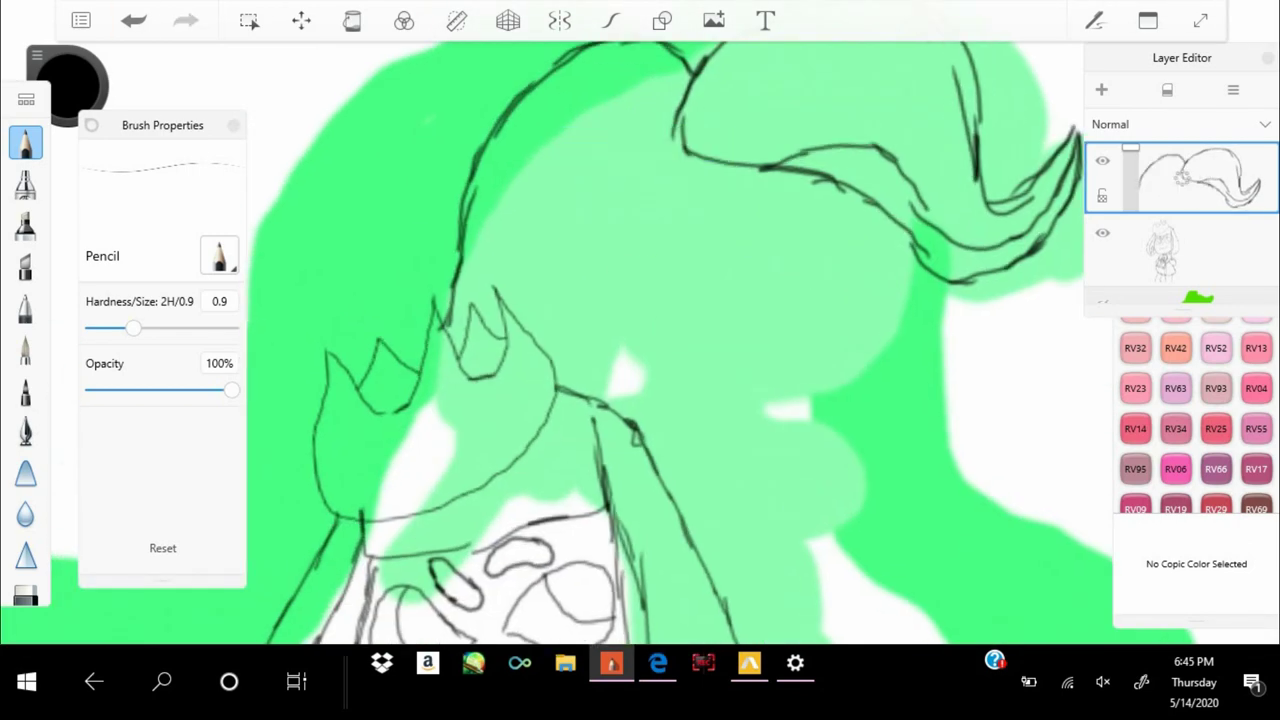
pyautogui.scroll(2, 640, 340)
# Outline the tapering pale green shape that extends outward from between the pink figure's head and slab
pyautogui.scroll(-3, 640, 340)
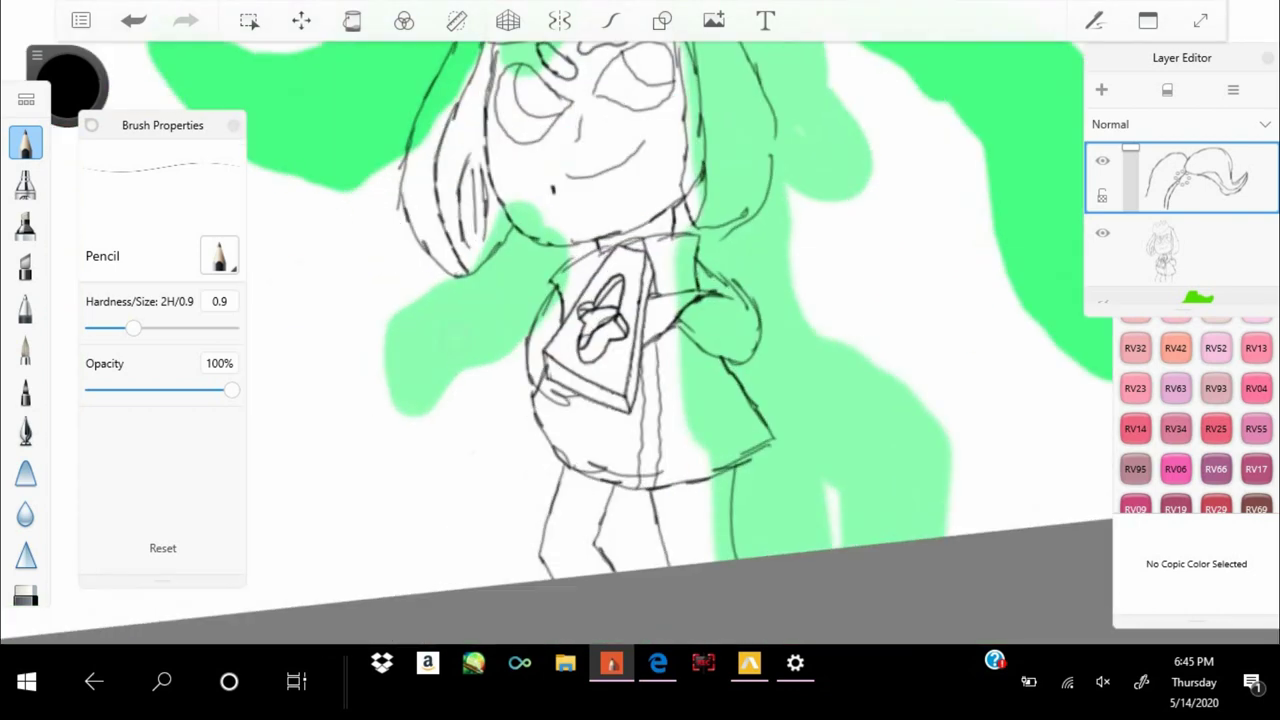
pyautogui.scroll(3, 640, 340)
pyautogui.moveTo(590, 210); pyautogui.dragTo(440, 380)
pyautogui.moveTo(470, 320); pyautogui.dragTo(410, 505)
pyautogui.moveTo(555, 415); pyautogui.dragTo(370, 570)
pyautogui.moveTo(758, 292); pyautogui.dragTo(518, 486)
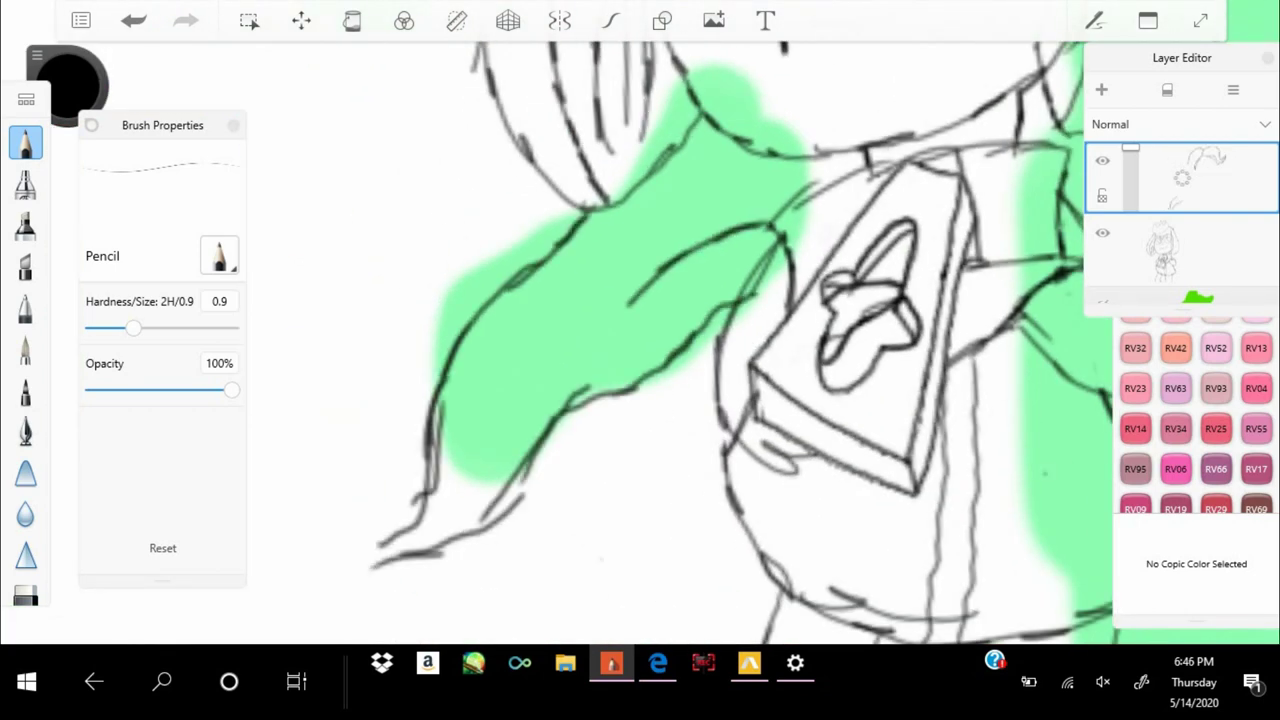
pyautogui.scroll(-4, 640, 340)
# Draw the green figure's rounded face, short neck, and pointed shoulder line above the pink figure's hair
pyautogui.scroll(3, 640, 340)
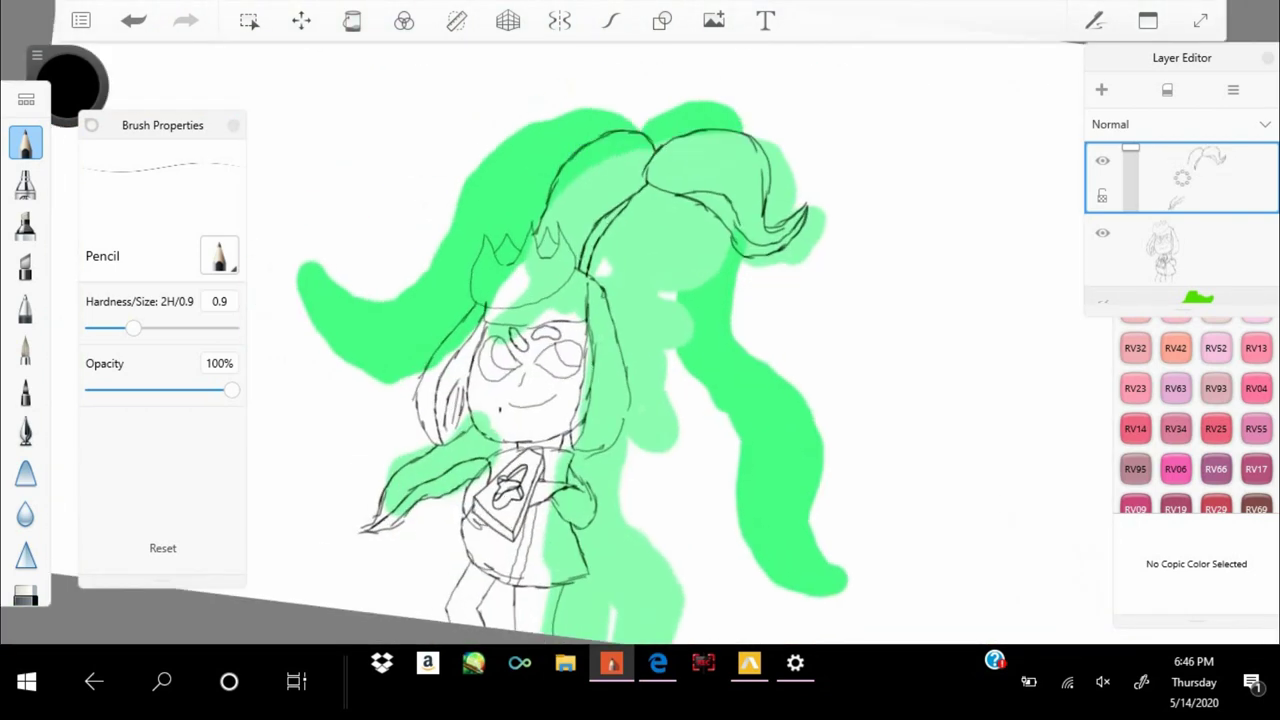
pyautogui.scroll(4, 640, 340)
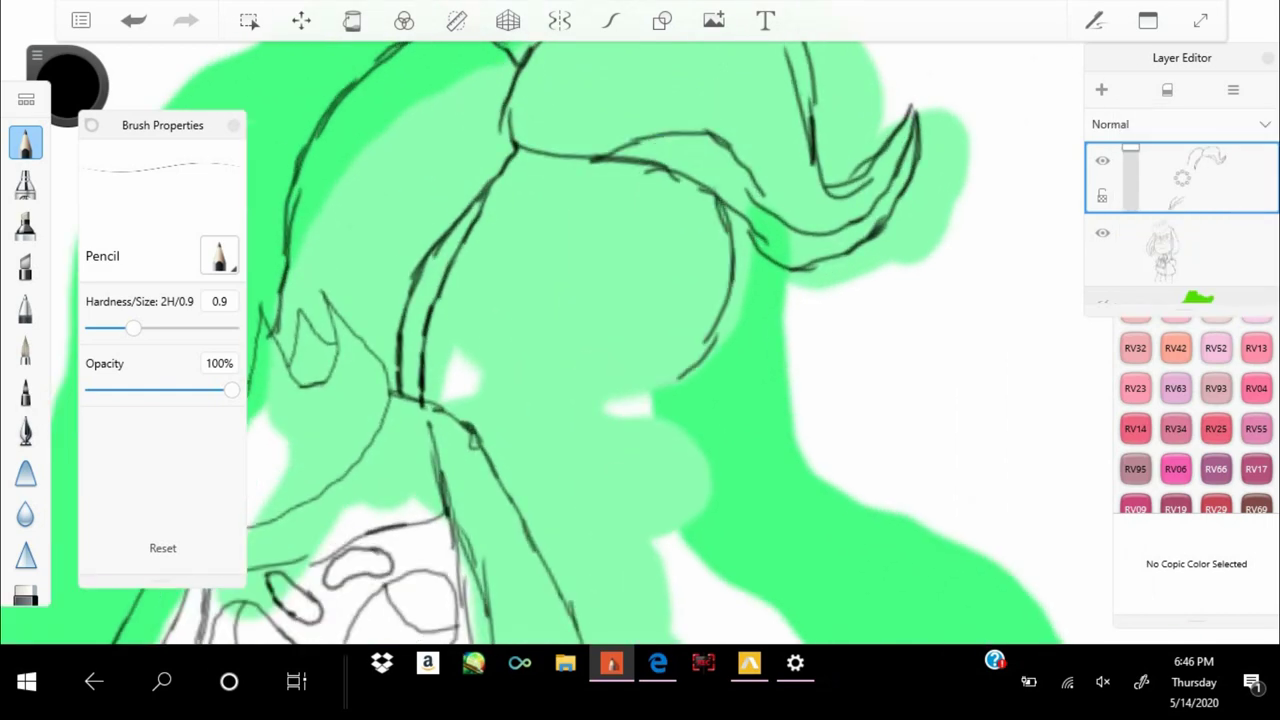
pyautogui.scroll(-4, 640, 340)
pyautogui.scroll(4, 640, 340)
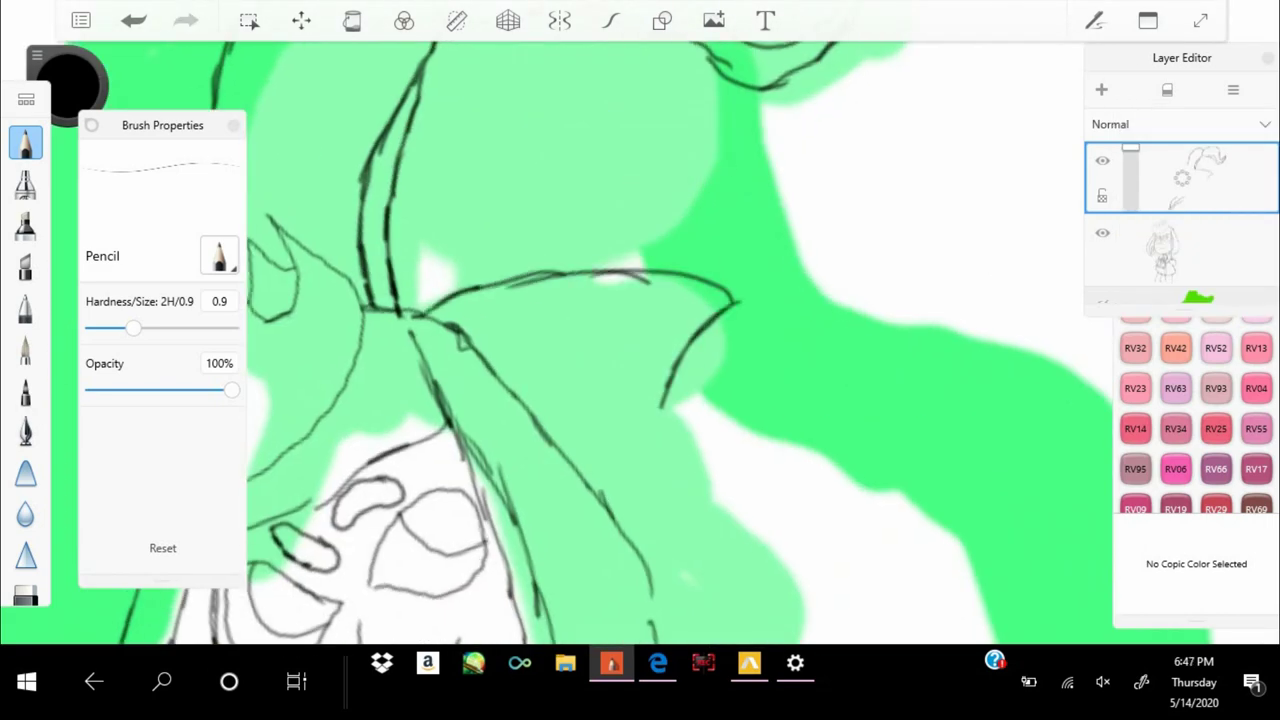
pyautogui.hotkey('ctrl', 'z')
pyautogui.scroll(-4, 640, 340)
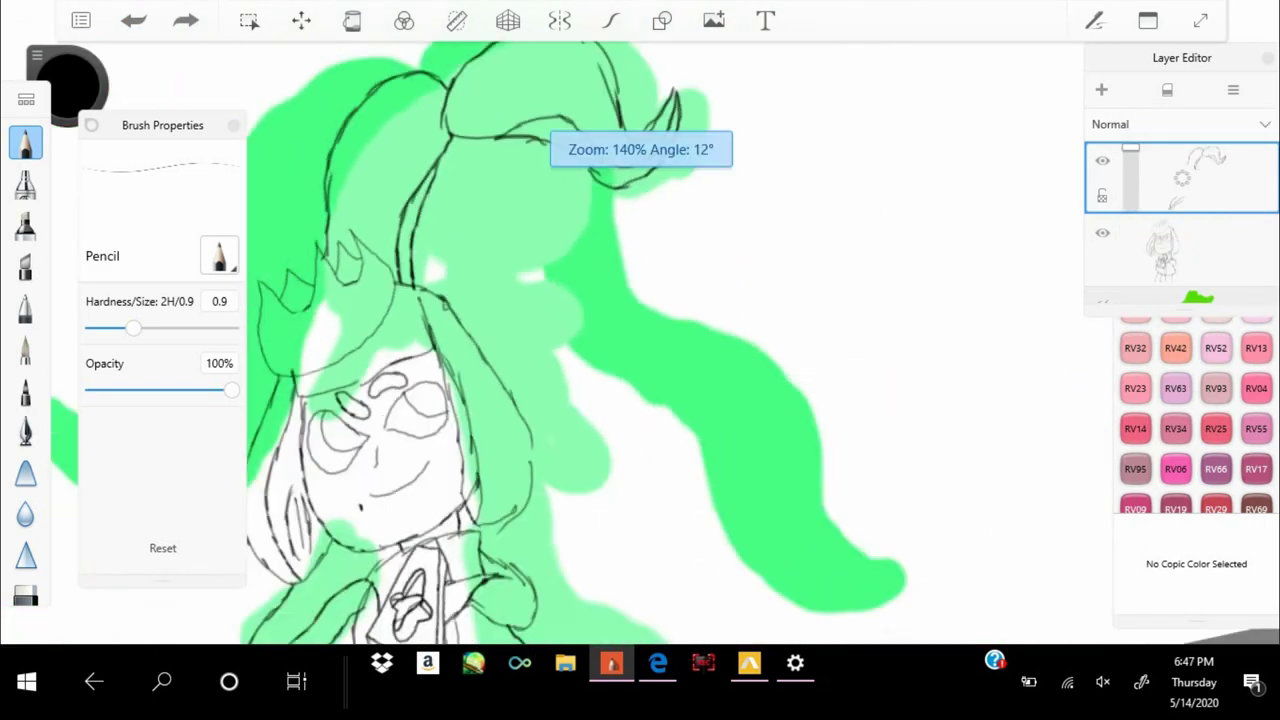
pyautogui.scroll(4, 640, 340)
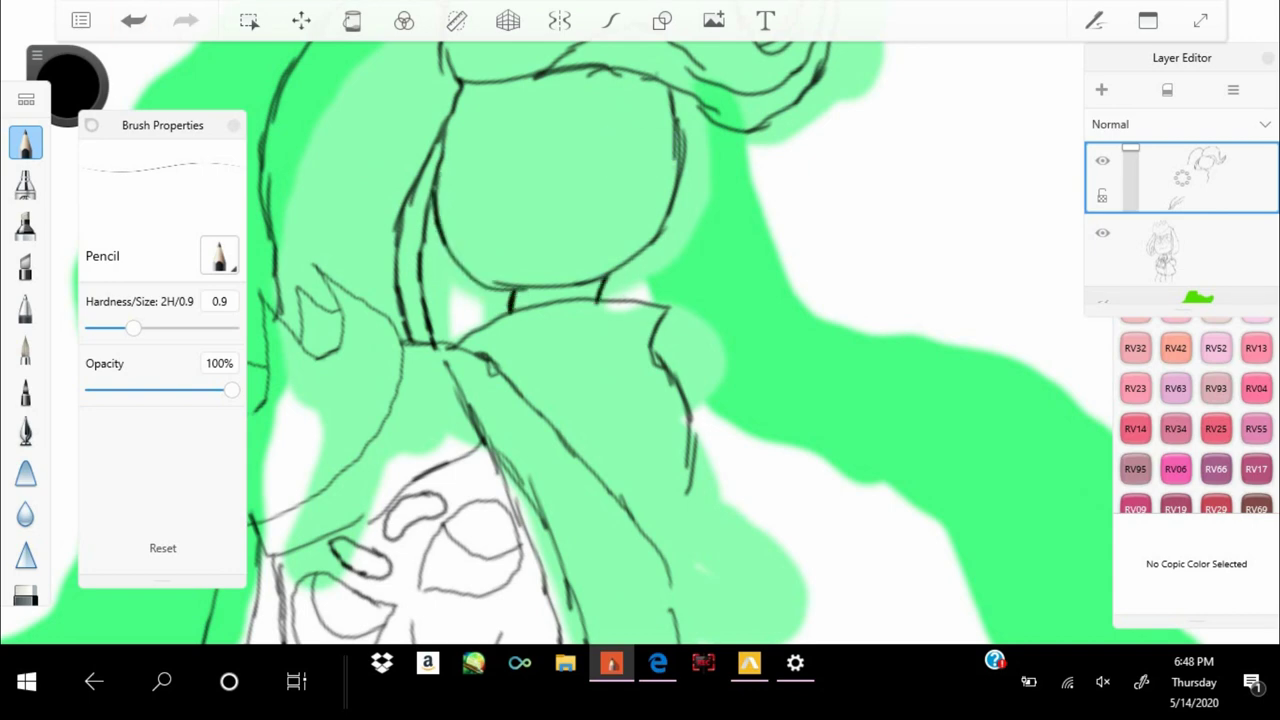
pyautogui.scroll(-3, 640, 340)
# Draw the rounded end of the green figure's arm beside the pink figure's side hair
pyautogui.scroll(3, 640, 340)
pyautogui.moveTo(628, 210)
pyautogui.mouseDown()
pyautogui.moveTo(385, 240)
pyautogui.moveTo(690, 186)
pyautogui.mouseUp()
pyautogui.click(858, 490)
pyautogui.moveTo(660, 185); pyautogui.dragTo(808, 320)
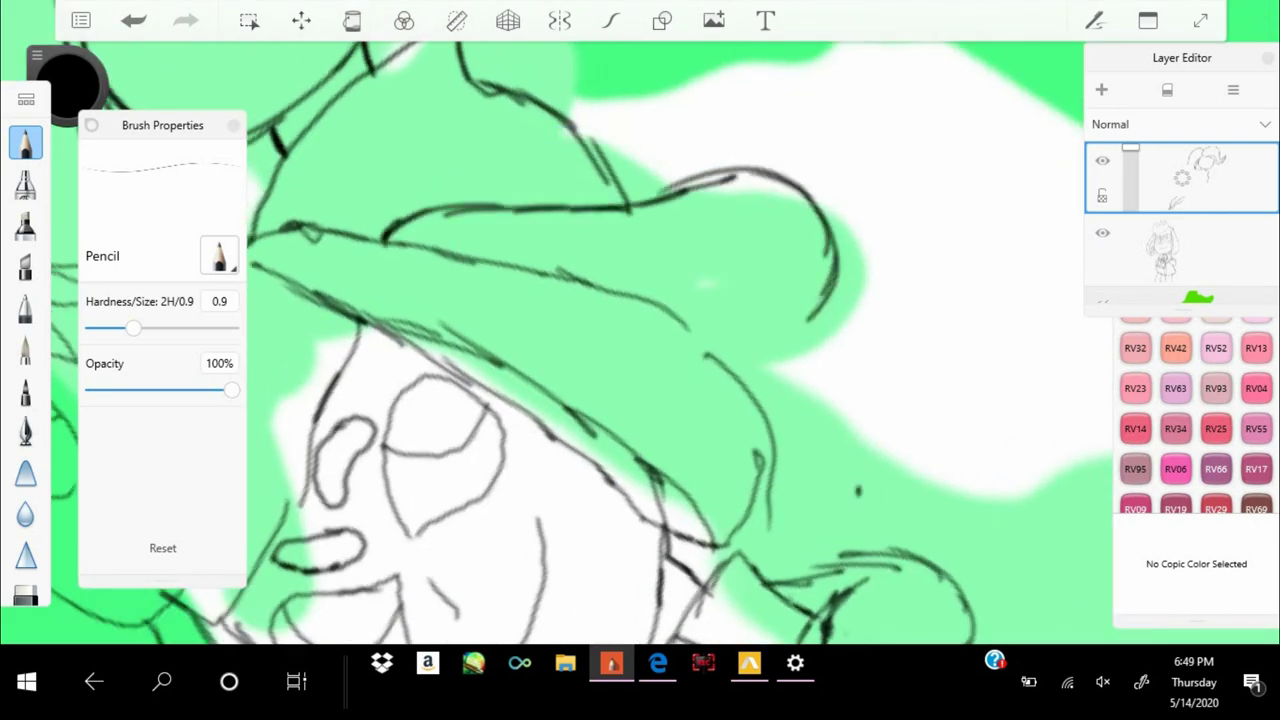
pyautogui.scroll(-3, 640, 340)
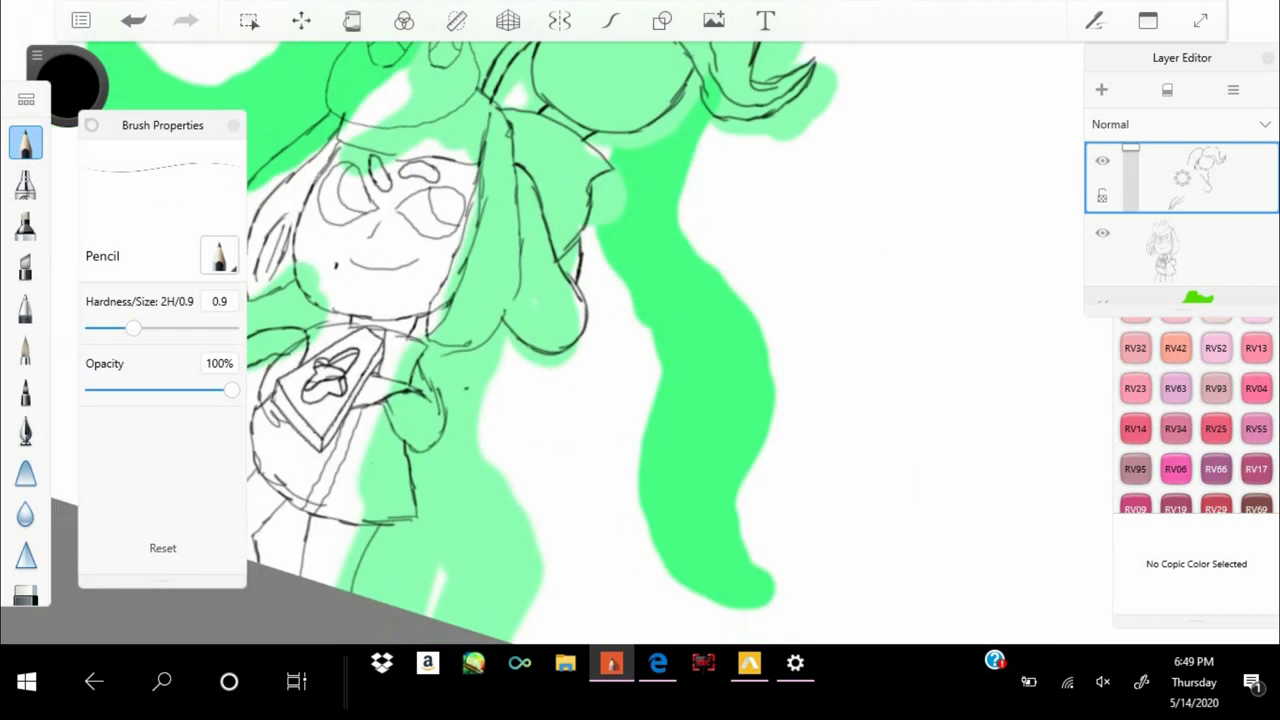
pyautogui.scroll(-3, 640, 340)
pyautogui.scroll(3, 640, 340)
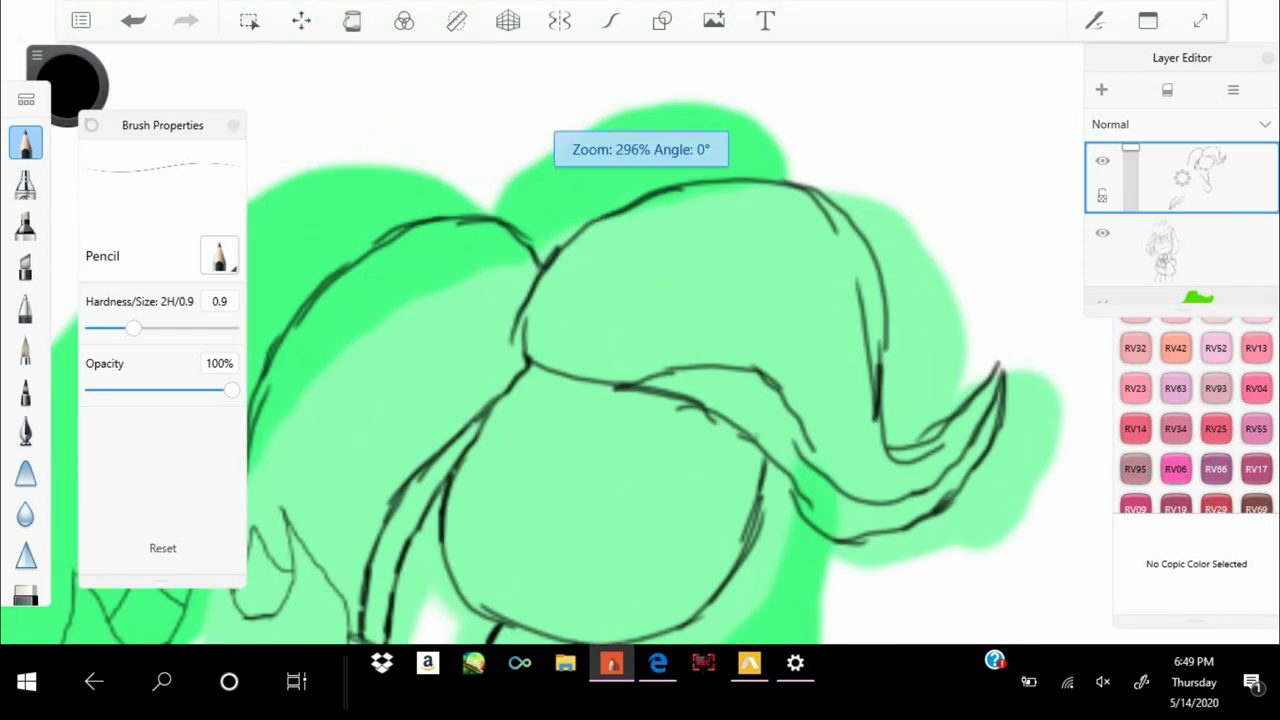
pyautogui.scroll(-3, 640, 340)
pyautogui.scroll(2, 640, 340)
pyautogui.scroll(2, 640, 340)
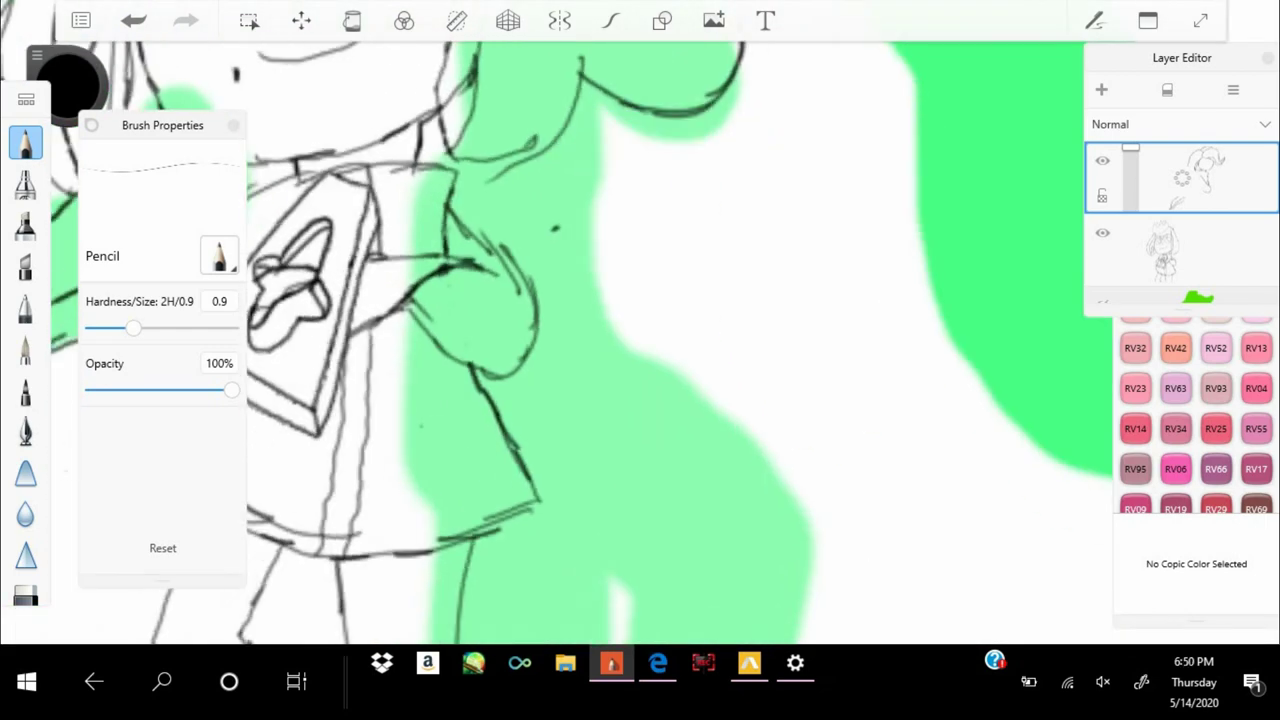
pyautogui.hotkey('ctrl', 'z')
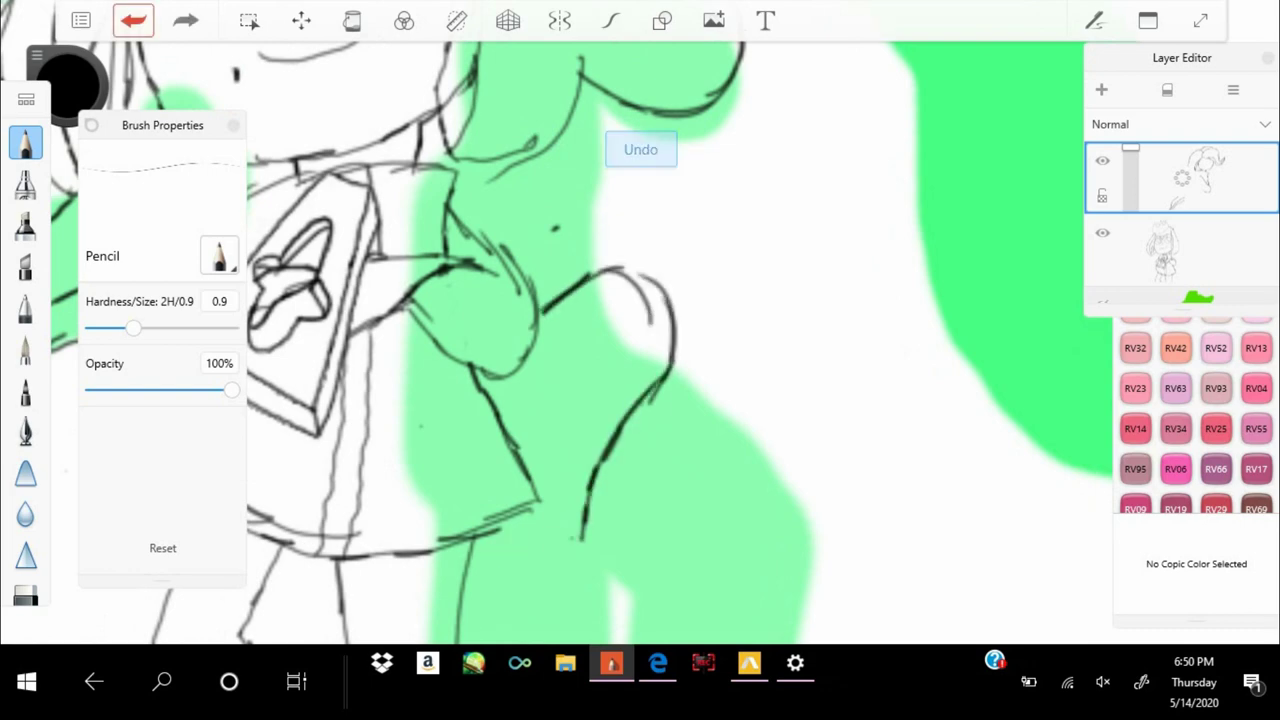
pyautogui.hotkey('ctrl', 'z')
pyautogui.scroll(-2, 640, 340)
pyautogui.scroll(2, 640, 340)
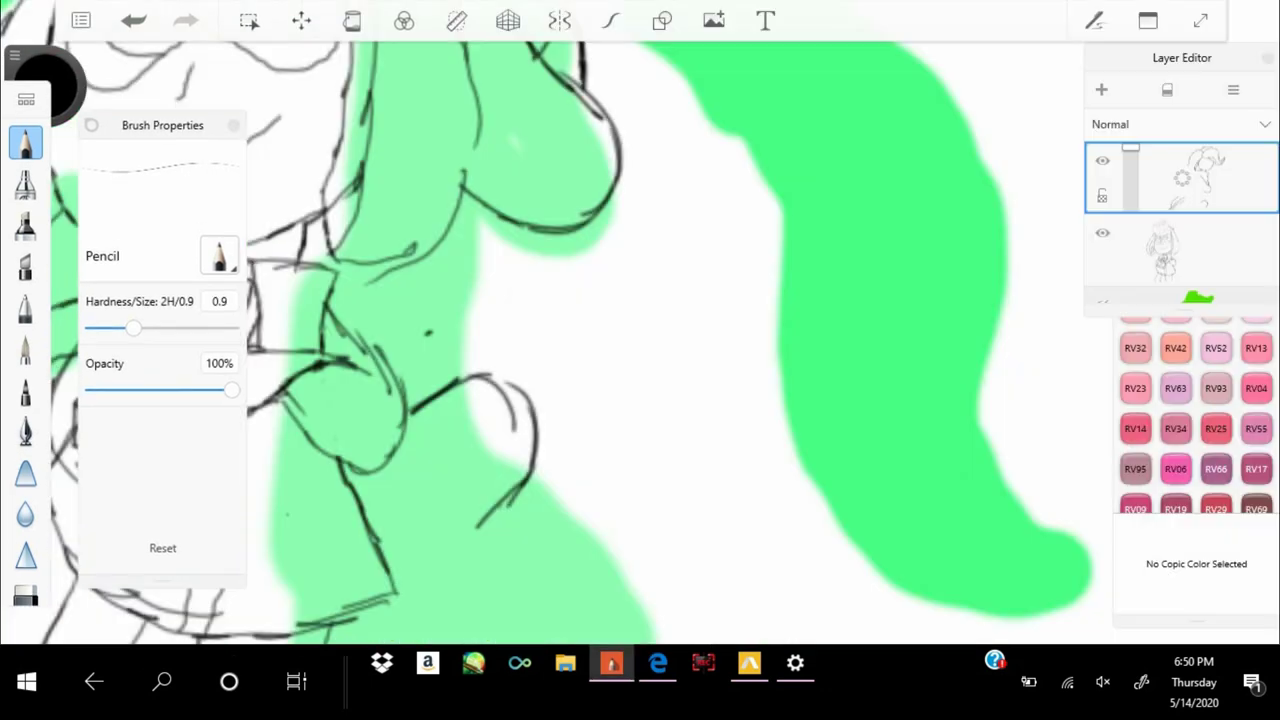
pyautogui.hotkey('ctrl', 'z')
# Draw the green figure's torso side down to the waist, the rounded hip, and the near thigh with its curved hem
pyautogui.scroll(2, 640, 340)
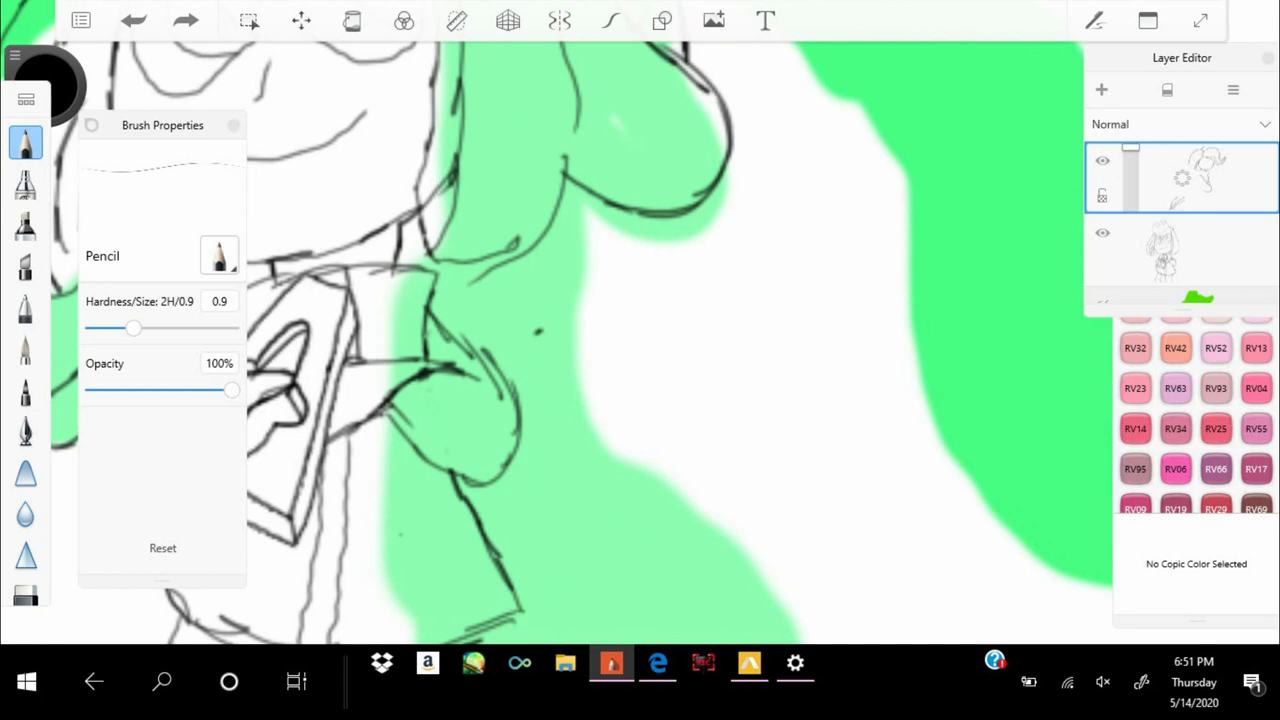
pyautogui.moveTo(567, 193); pyautogui.dragTo(599, 392)
pyautogui.scroll(-2, 640, 340)
pyautogui.scroll(2, 640, 340)
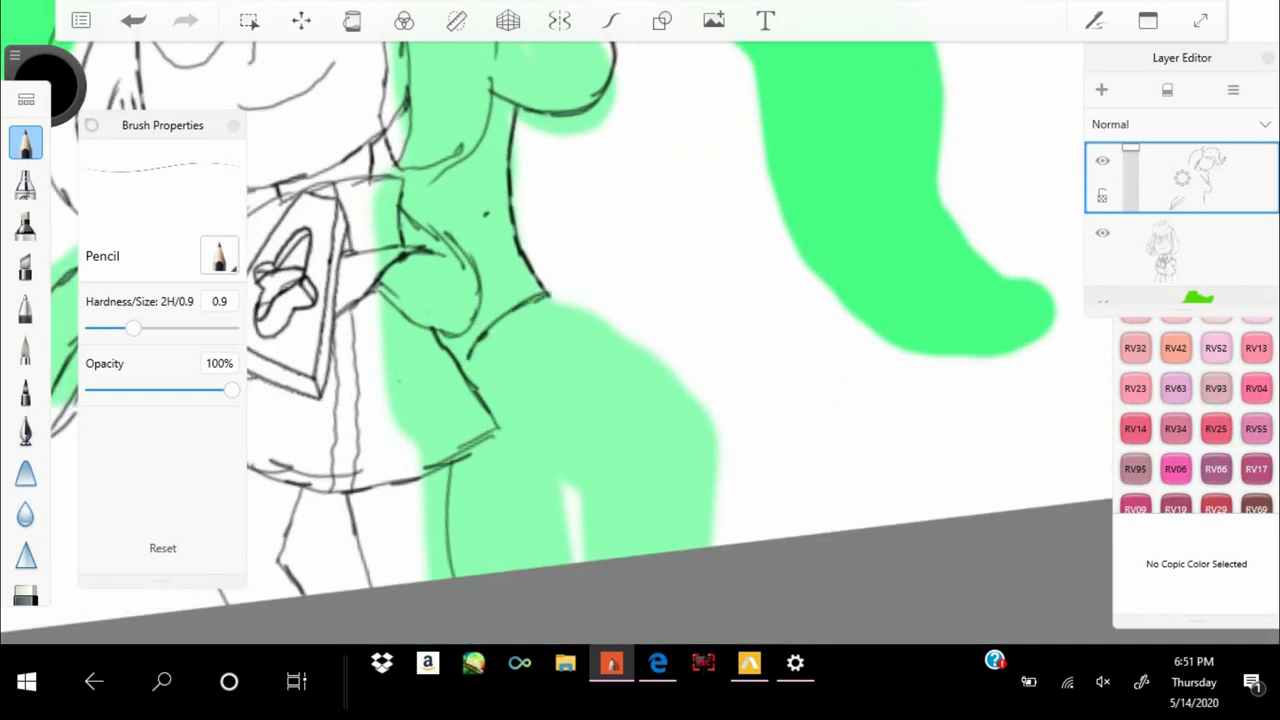
pyautogui.scroll(-2, 640, 340)
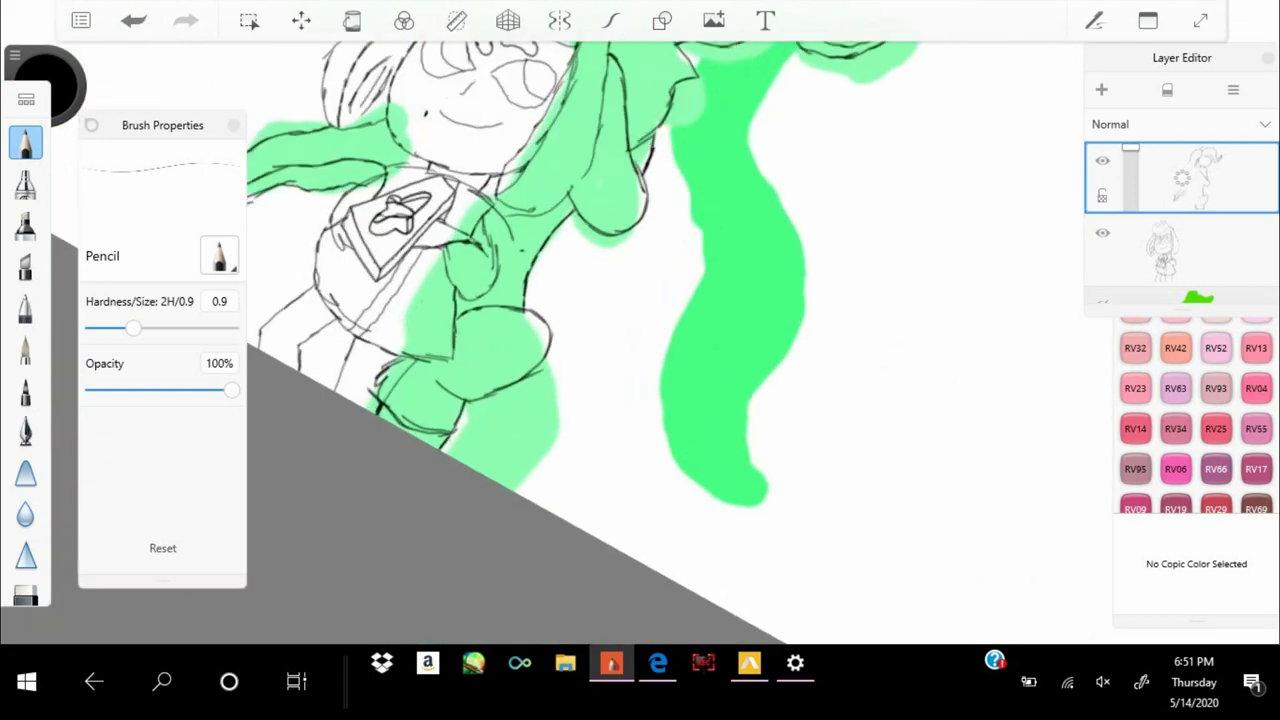
# Outline the green figure's far leg down to the canvas edge and add a short stroke beside the pink figure's dress
pyautogui.scroll(3, 640, 340)
pyautogui.moveTo(733, 255); pyautogui.dragTo(735, 450)
pyautogui.moveTo(722, 512); pyautogui.dragTo(636, 600)
pyautogui.moveTo(525, 345); pyautogui.dragTo(527, 412)
pyautogui.scroll(-2, 640, 340)
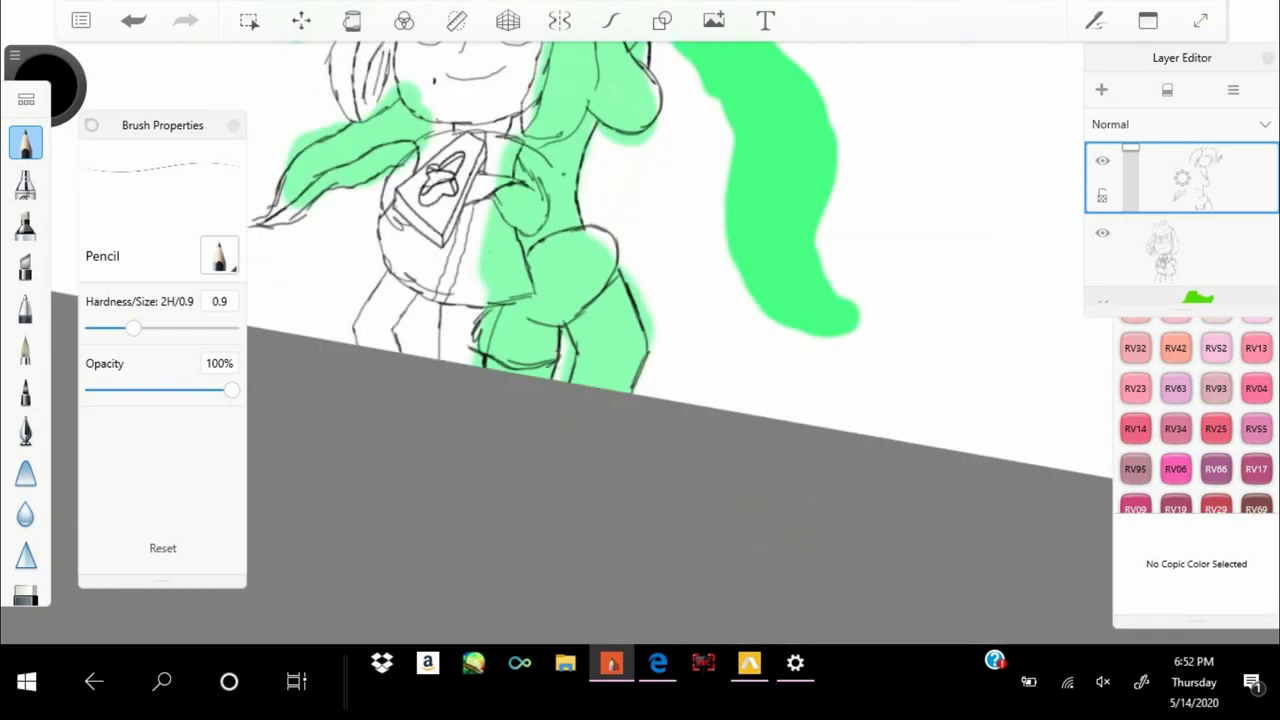
# Erase the stray strokes outside the outline of the green figure's near leg, below the pink figure's dress hem
pyautogui.scroll(3, 640, 340)
pyautogui.press('e')
pyautogui.moveTo(505, 195); pyautogui.dragTo(445, 250)
pyautogui.moveTo(530, 175); pyautogui.dragTo(440, 400)
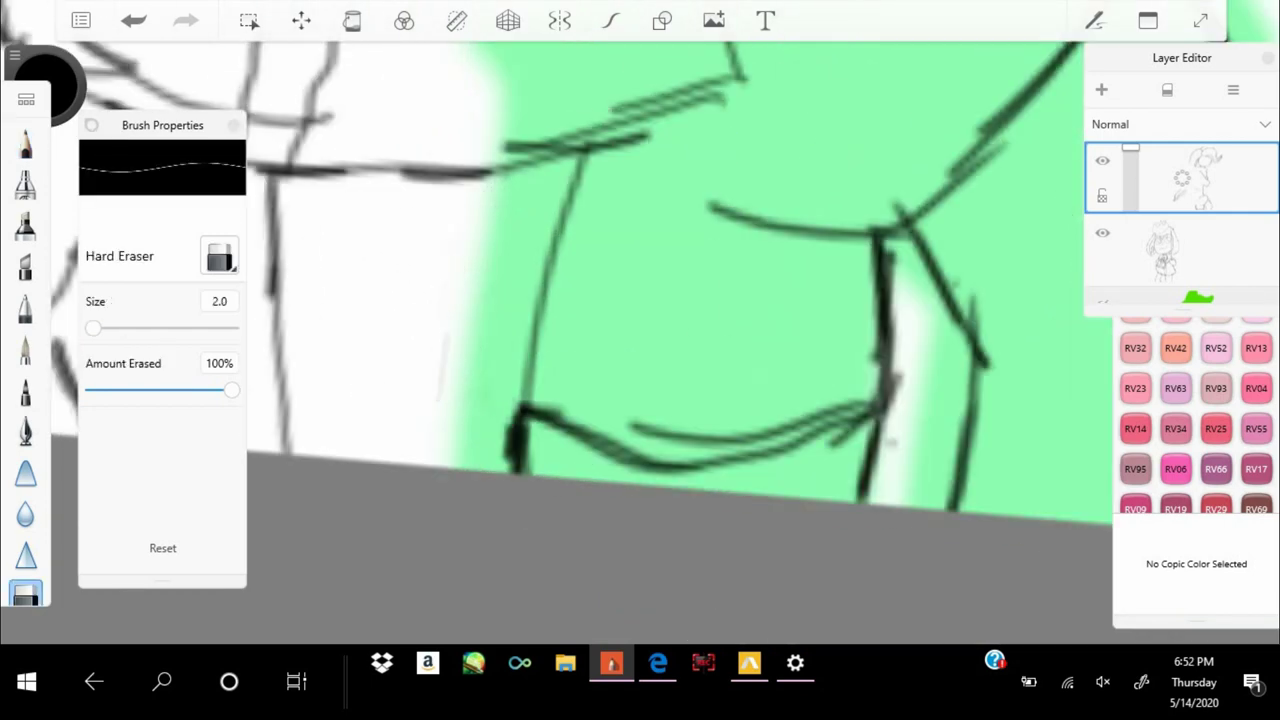
pyautogui.scroll(-3, 640, 340)
pyautogui.scroll(3, 590, 170)
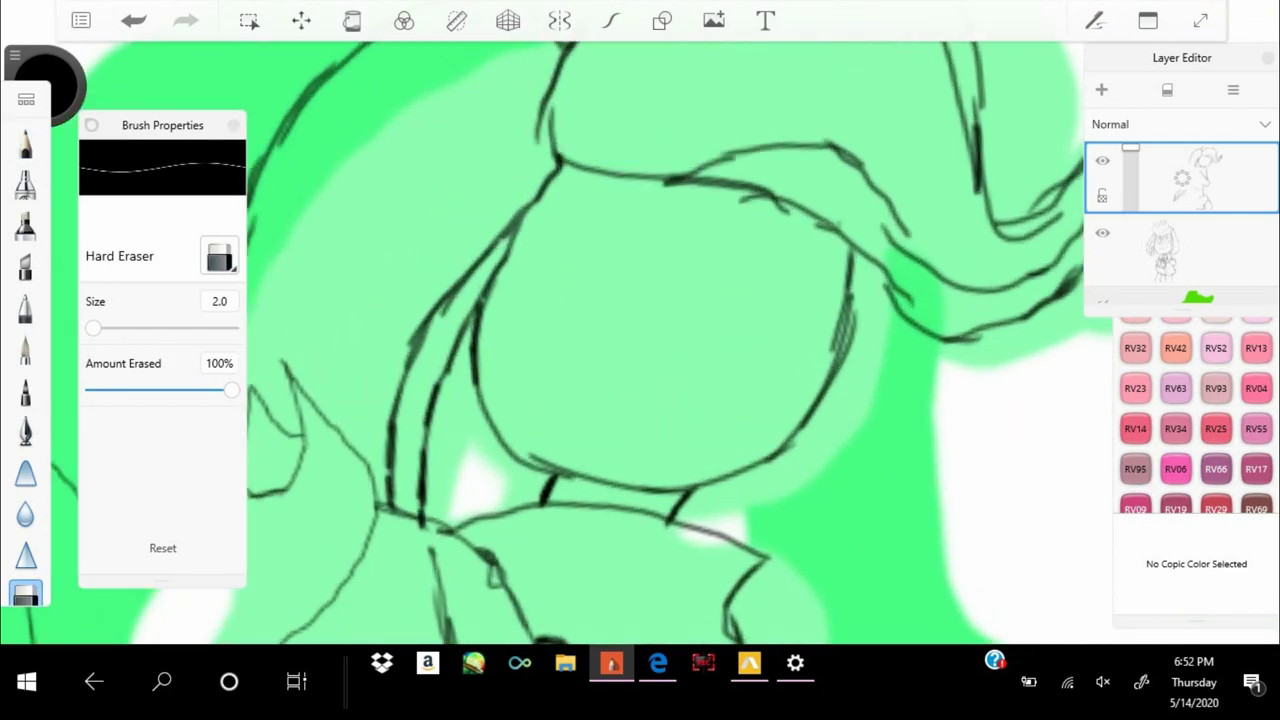
# Pencil the green figure's two crescent-shaped eyebrows beneath the fringe, undoing the trial strokes on the face
pyautogui.press('e')
pyautogui.moveTo(688, 232); pyautogui.dragTo(687, 278)
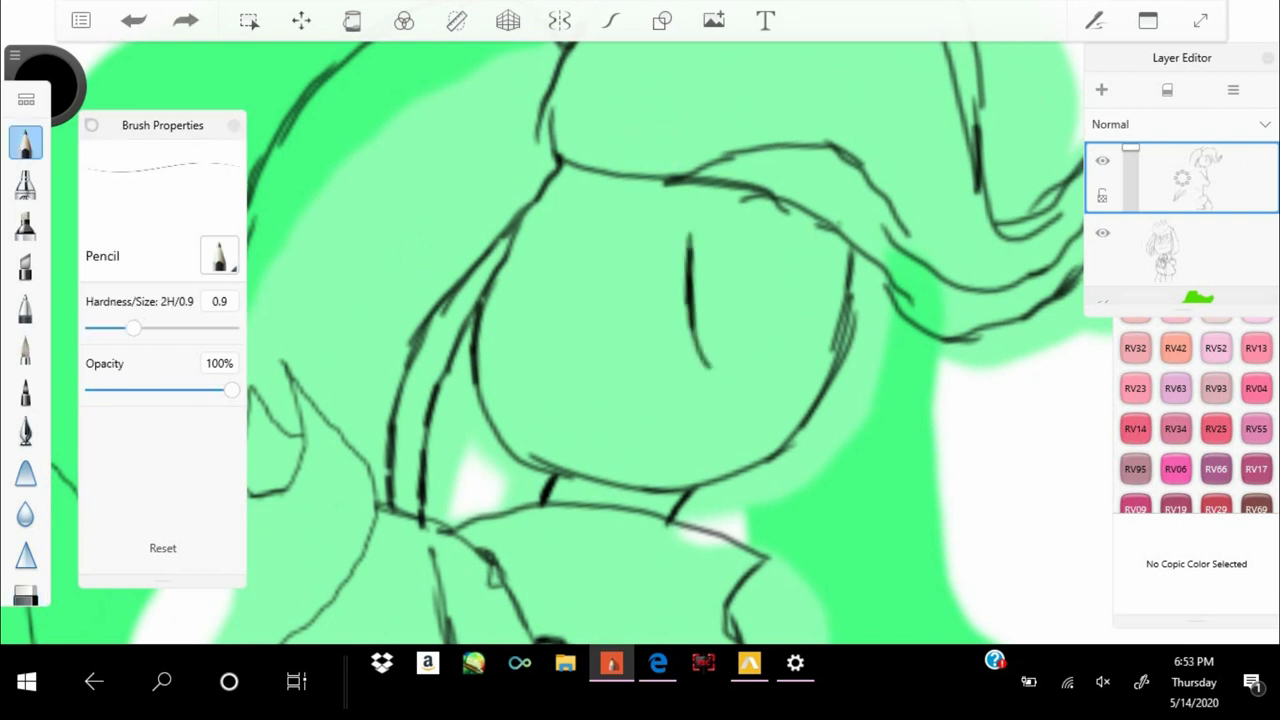
pyautogui.moveTo(569, 236); pyautogui.dragTo(557, 306)
pyautogui.moveTo(584, 206); pyautogui.dragTo(655, 313)
pyautogui.hotkey('ctrl', 'z')
pyautogui.hotkey('ctrl', 'z')
pyautogui.hotkey('ctrl', 'z')
pyautogui.hotkey('ctrl', 'z')
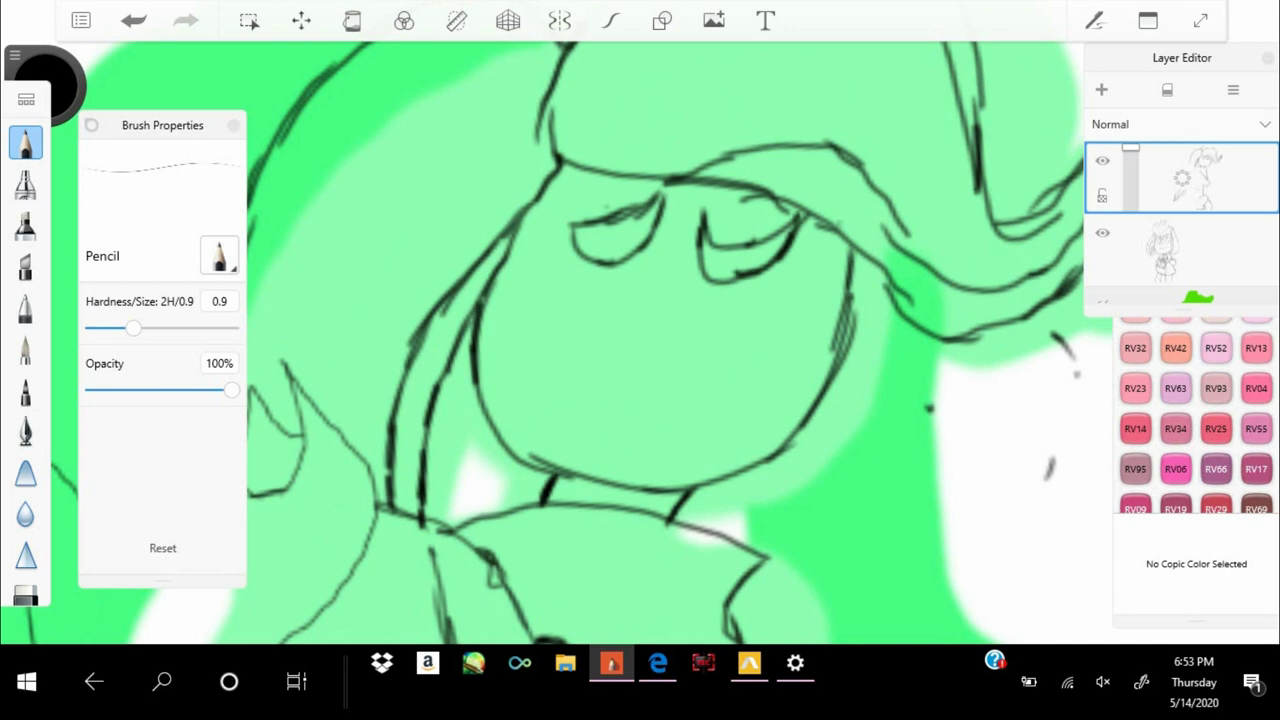
pyautogui.hotkey('ctrl', 'z')
# Lasso both of the green figure's eyebrows and move them slightly closer to the fringe
pyautogui.scroll(3, 737, 122)
pyautogui.press('m')
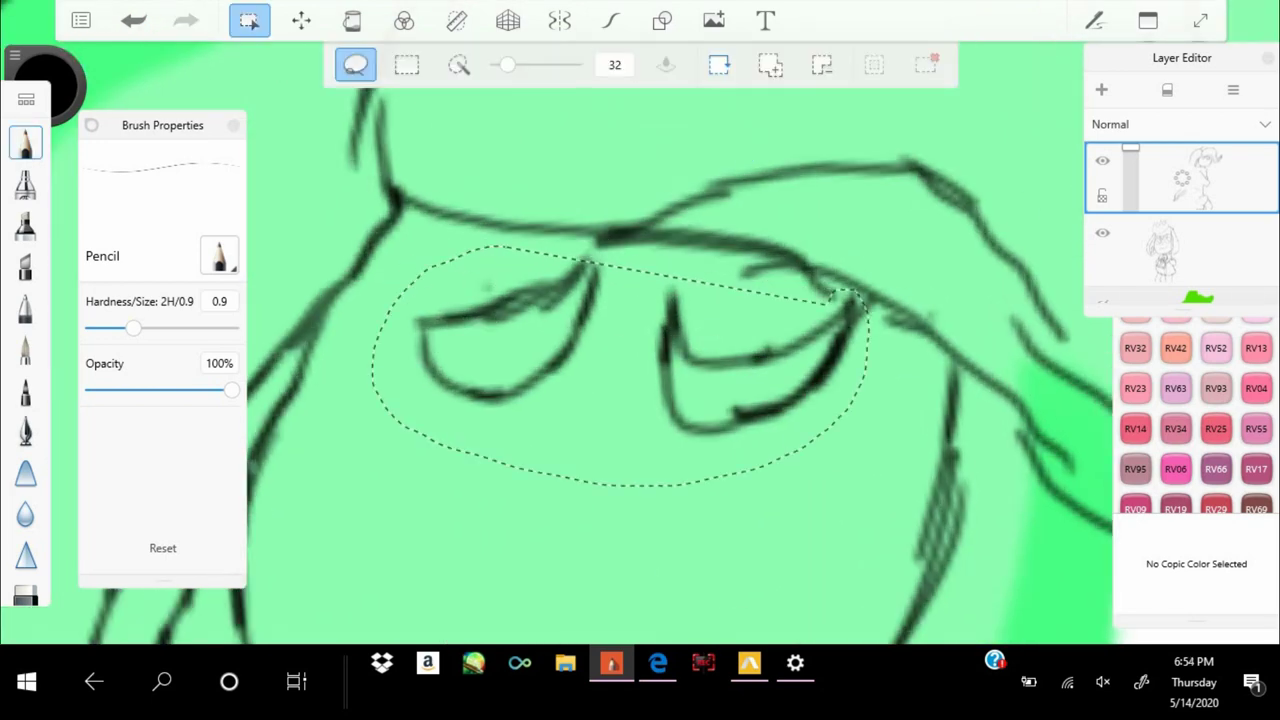
pyautogui.press('v')
pyautogui.press('Return')
pyautogui.scroll(-5, 640, 340)
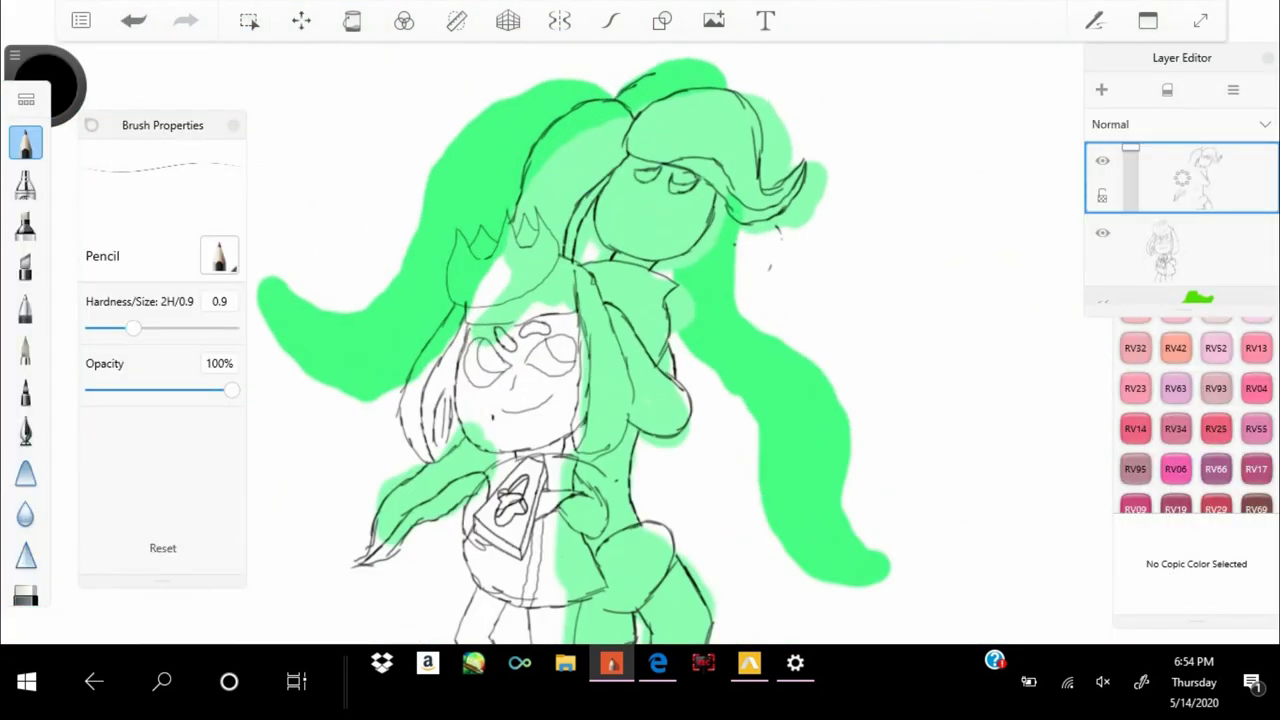
pyautogui.scroll(5, 665, 190)
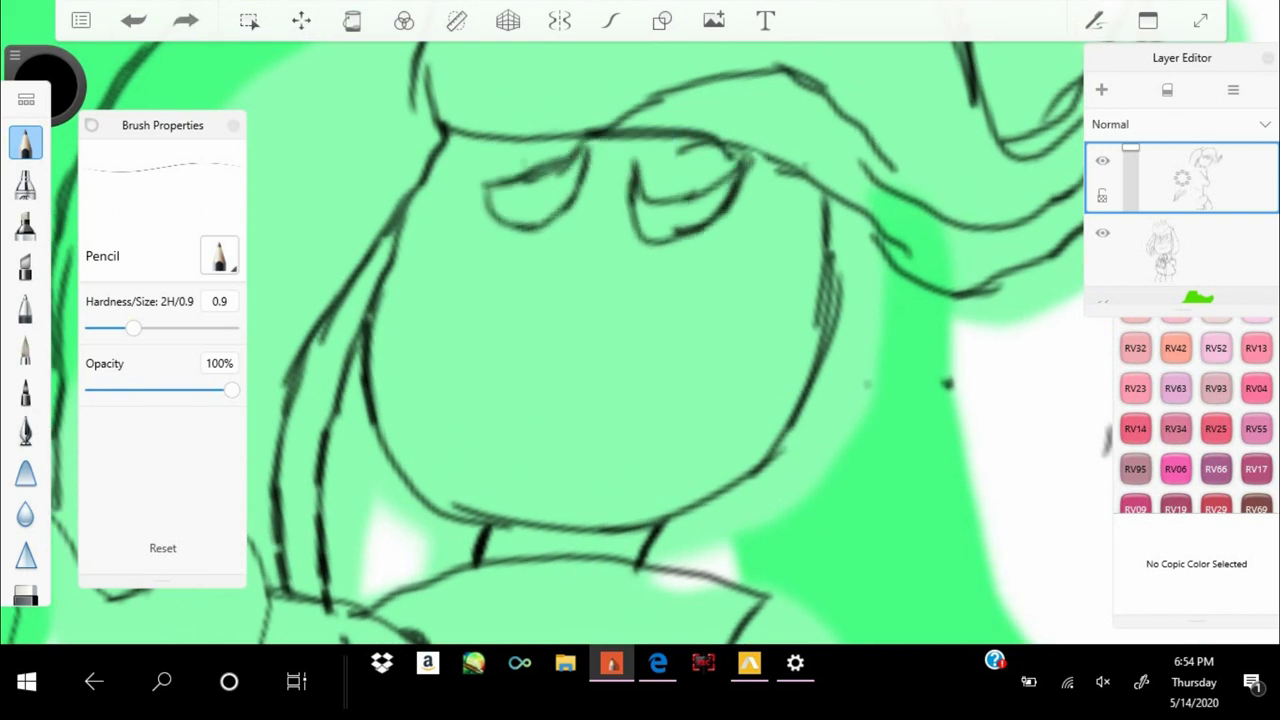
# Draw the green figure's half-closed eyes with pointed lashes, the nose, the smile and a beauty mark beside the mouth
pyautogui.moveTo(706, 254); pyautogui.dragTo(776, 218)
pyautogui.moveTo(721, 252); pyautogui.dragTo(723, 345)
pyautogui.moveTo(726, 308); pyautogui.dragTo(796, 270)
pyautogui.moveTo(414, 335); pyautogui.dragTo(542, 326)
pyautogui.moveTo(418, 333); pyautogui.dragTo(545, 324)
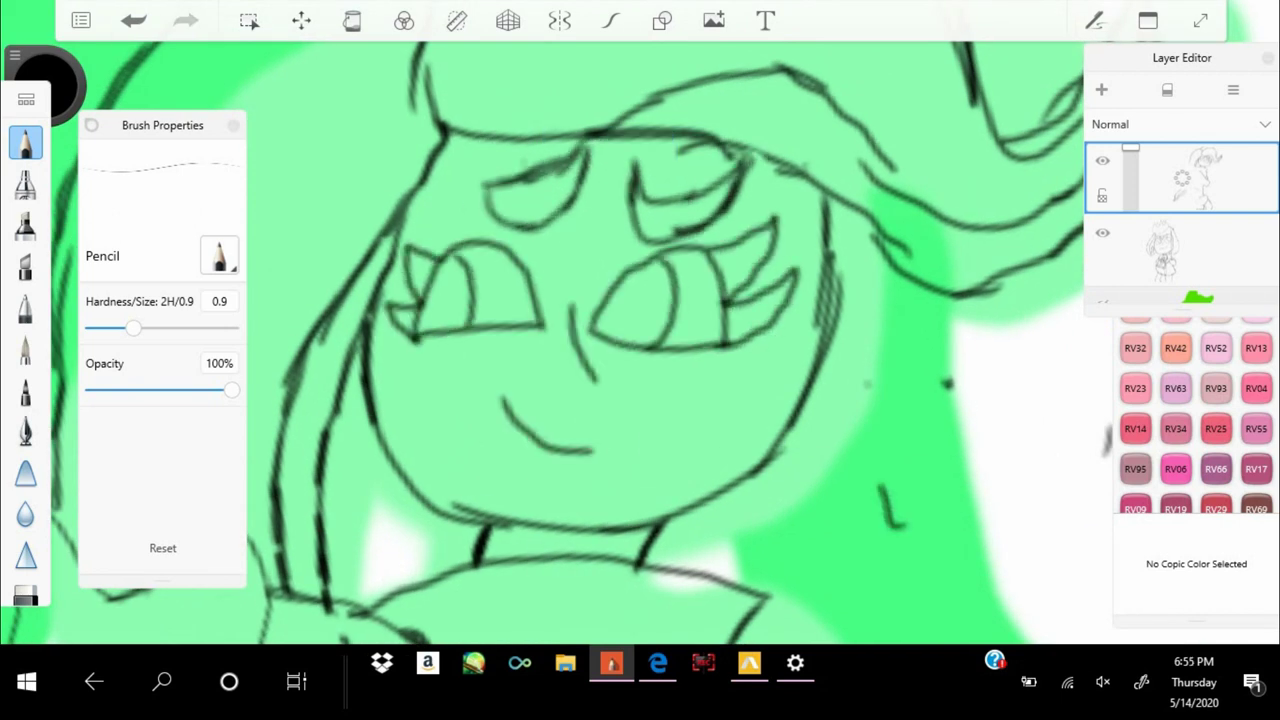
pyautogui.scroll(-5, 640, 340)
pyautogui.scroll(5, 560, 340)
# Erase the stray pencil marks in the blank area beside the green figure's head
pyautogui.press('e')
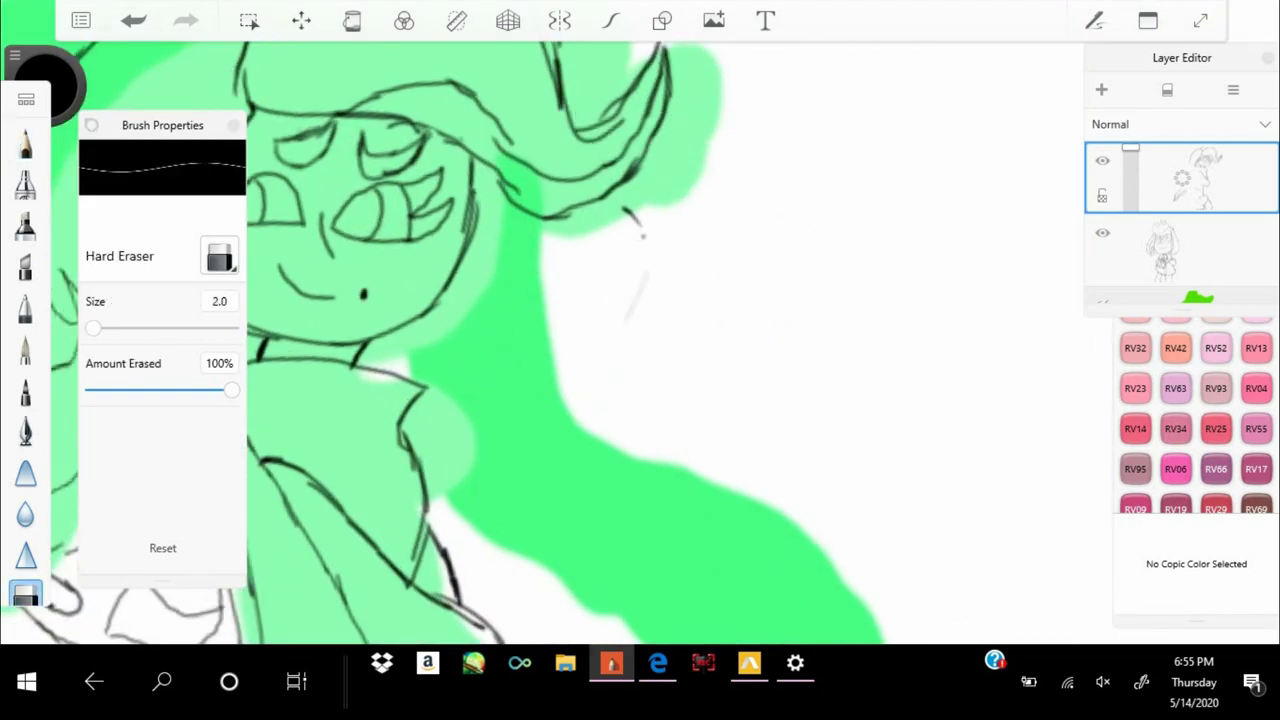
pyautogui.scroll(-5, 640, 340)
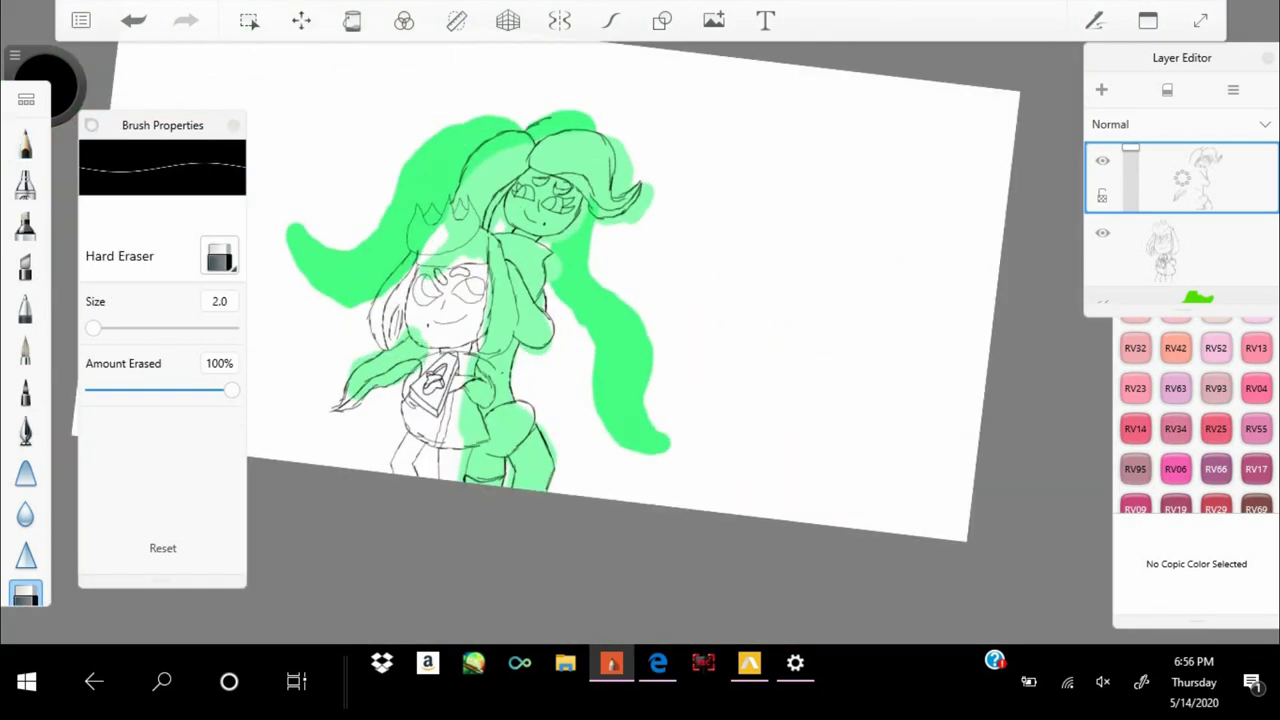
pyautogui.scroll(5, 540, 250)
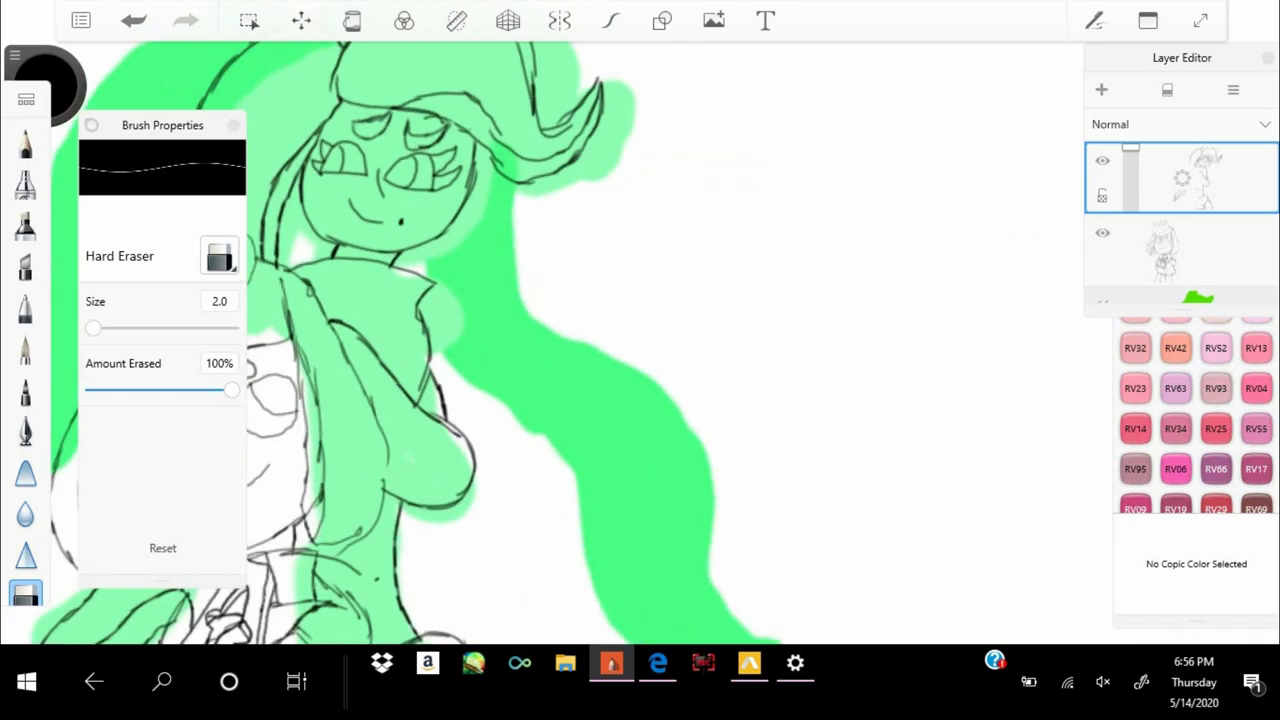
# Outline the long hair strand behind the green figure's shoulder, ending in an upturned pointed tip, and redraw its inner edge
pyautogui.press('e')
pyautogui.hotkey('ctrl', 'z')
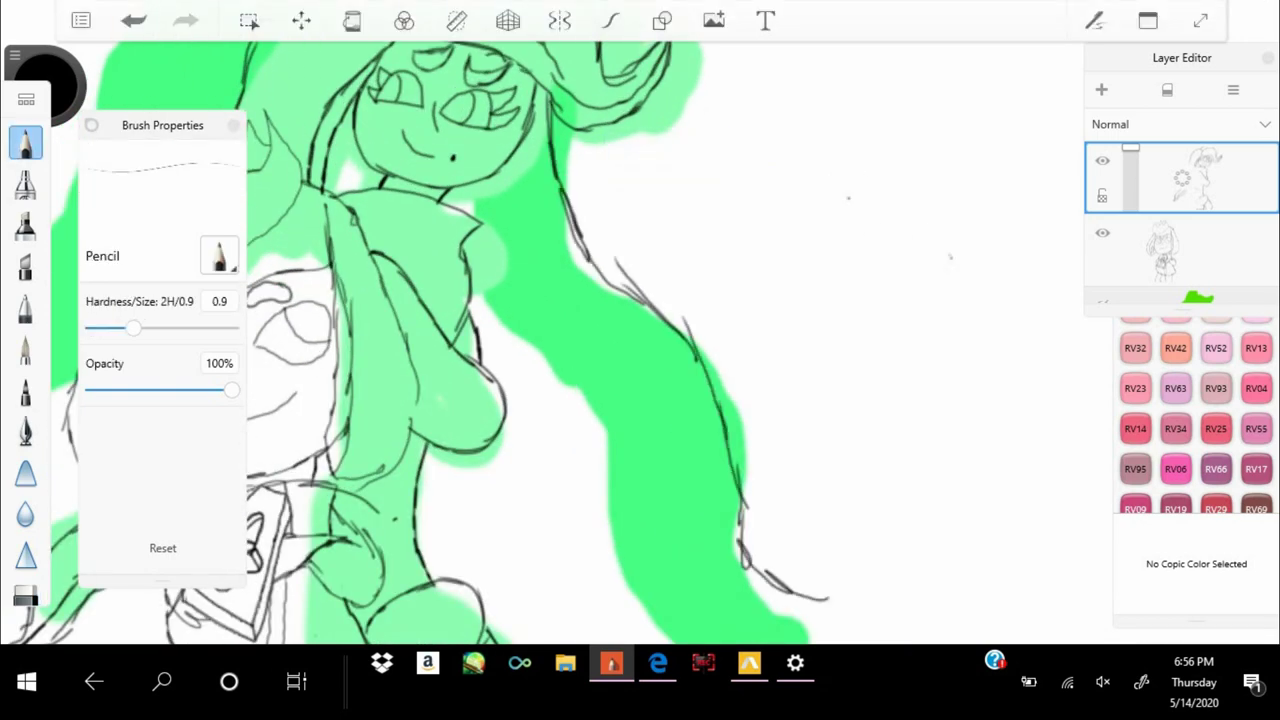
pyautogui.moveTo(885, 457); pyautogui.dragTo(804, 546)
pyautogui.scroll(-2, 540, 340)
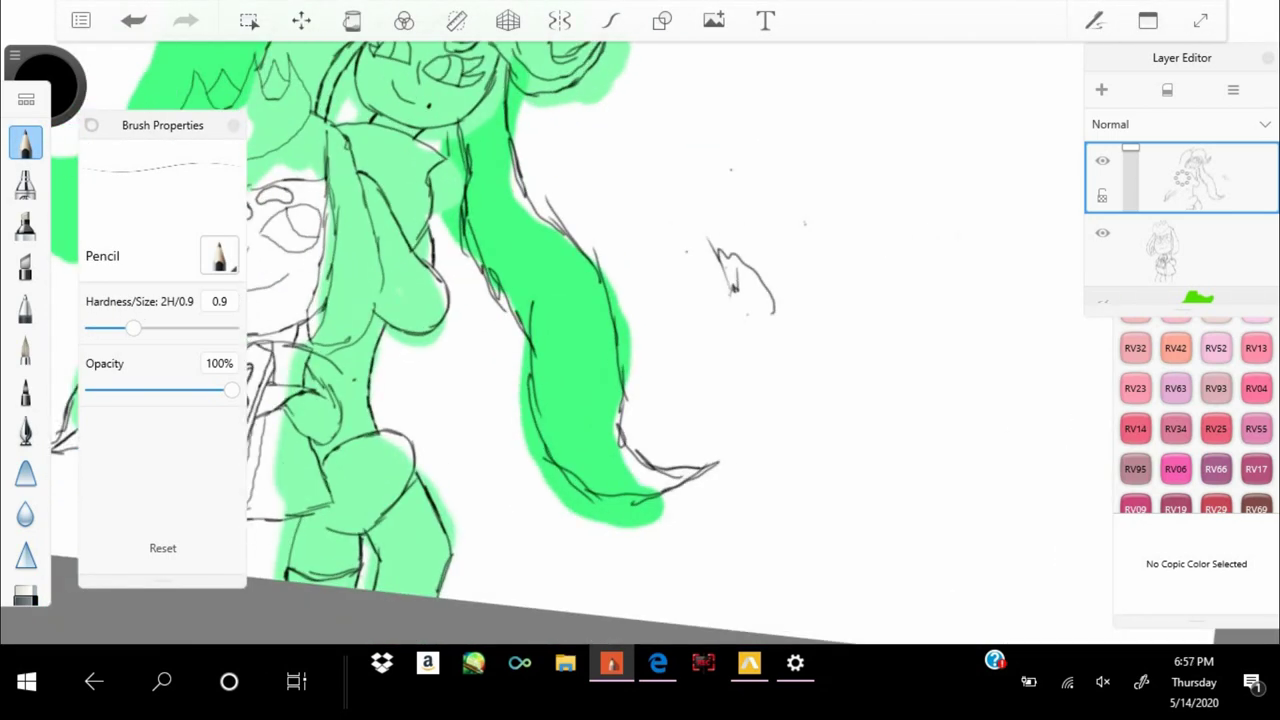
pyautogui.scroll(3, 723, 171)
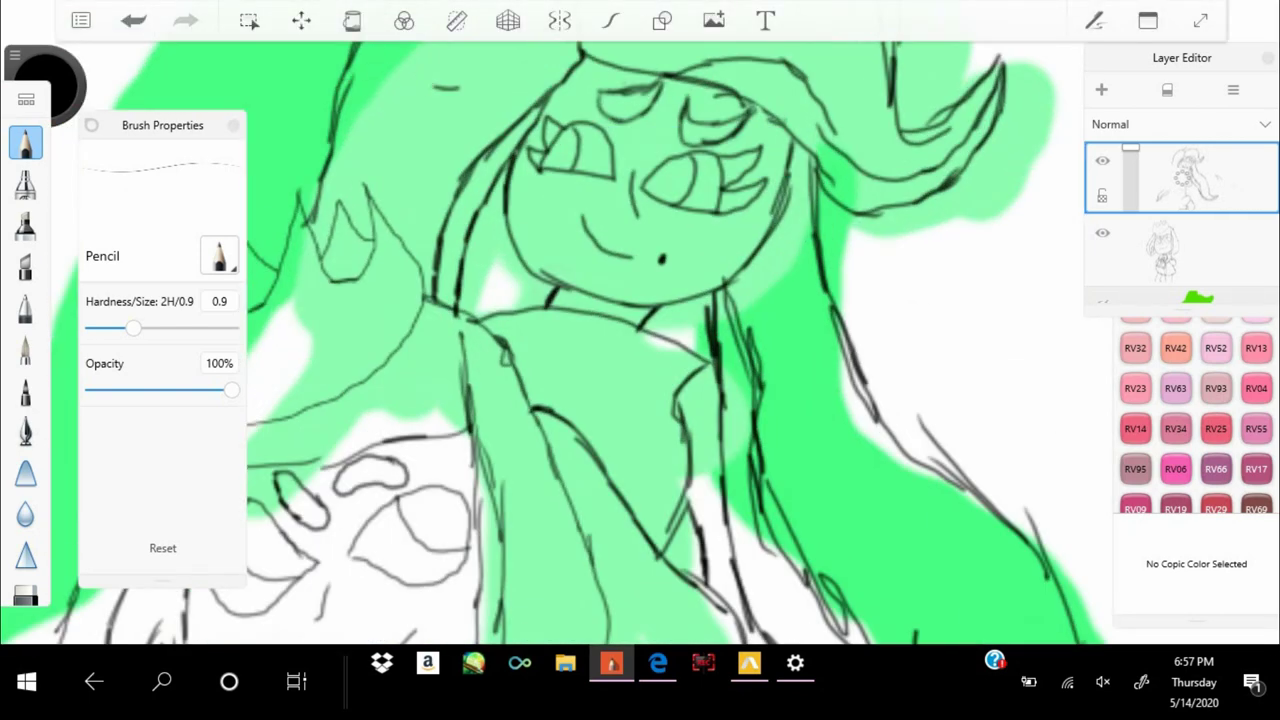
# Erase the upper end of the strand's outer line below the fringe and draw the ear beside the face
pyautogui.scroll(3, 560, 340)
pyautogui.click(25, 541)
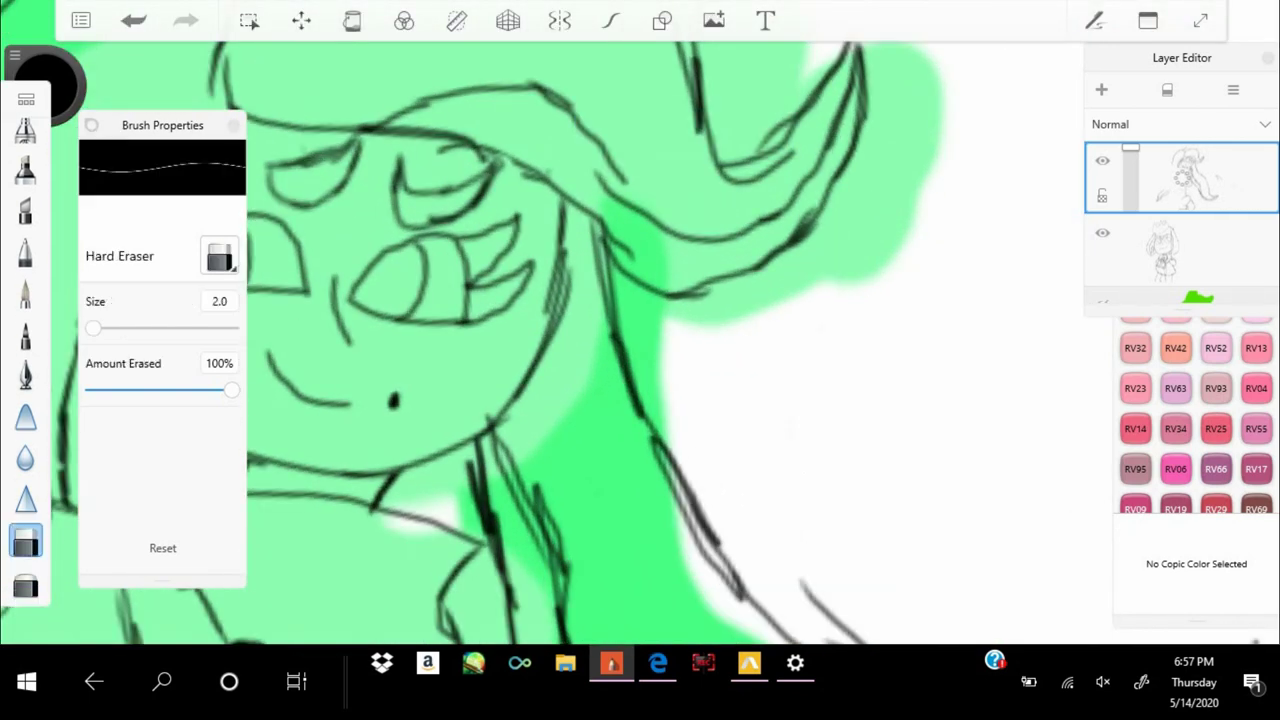
pyautogui.press('e')
pyautogui.moveTo(632, 278); pyautogui.dragTo(622, 328)
pyautogui.moveTo(832, 500); pyautogui.dragTo(838, 535)
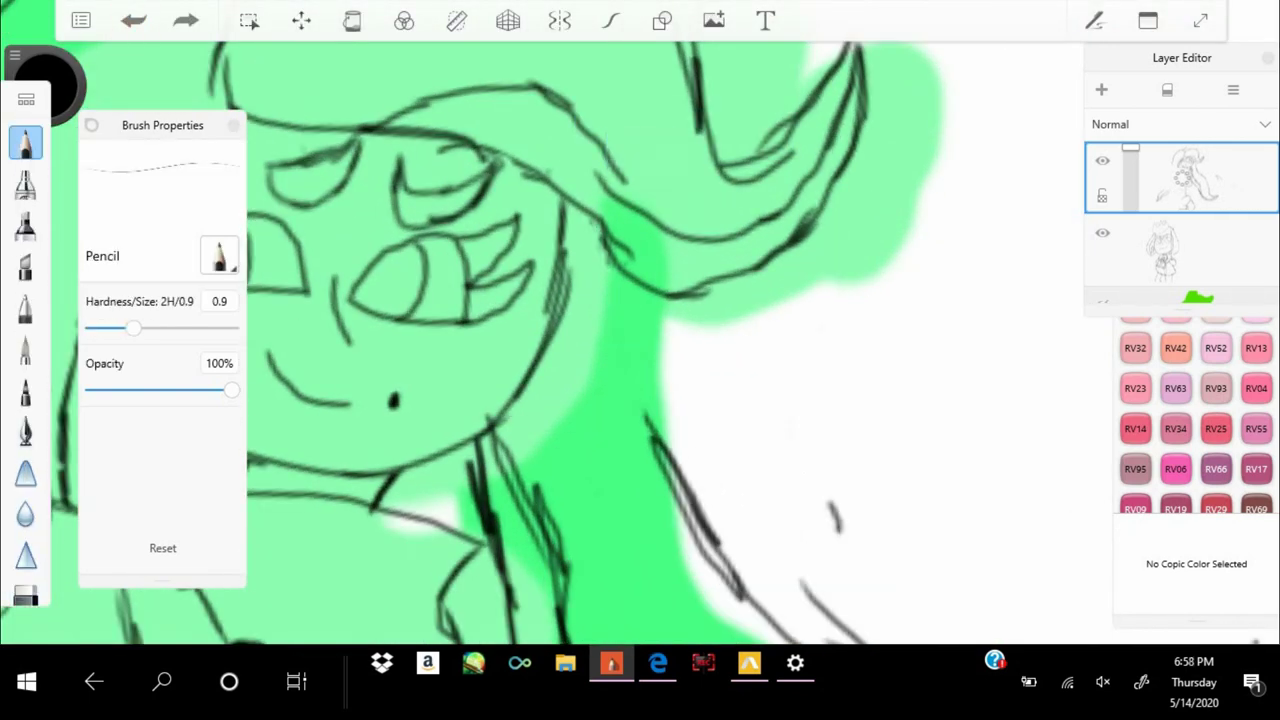
pyautogui.moveTo(608, 230); pyautogui.dragTo(510, 425)
pyautogui.scroll(-5, 560, 340)
# Erase the stray scribbles beside the long strand and outline the rear hair tuft above the green figure's head
pyautogui.press('e')
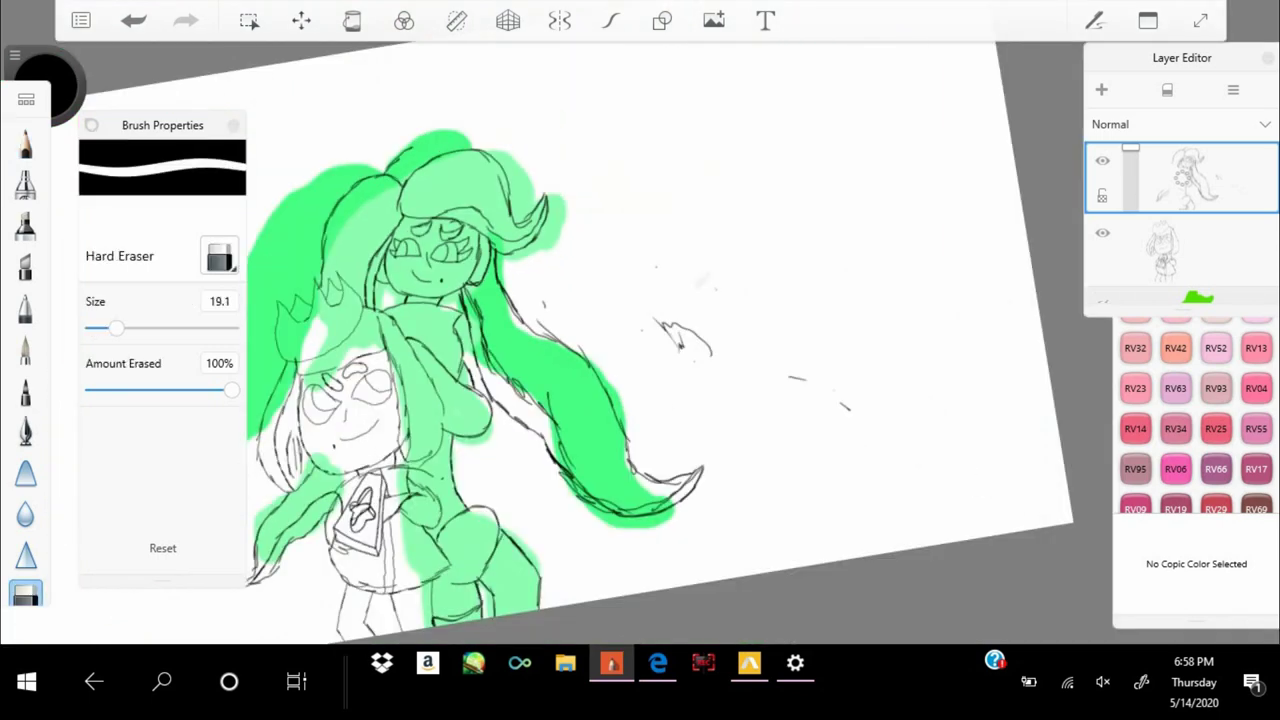
pyautogui.scroll(2, 560, 340)
pyautogui.press('e')
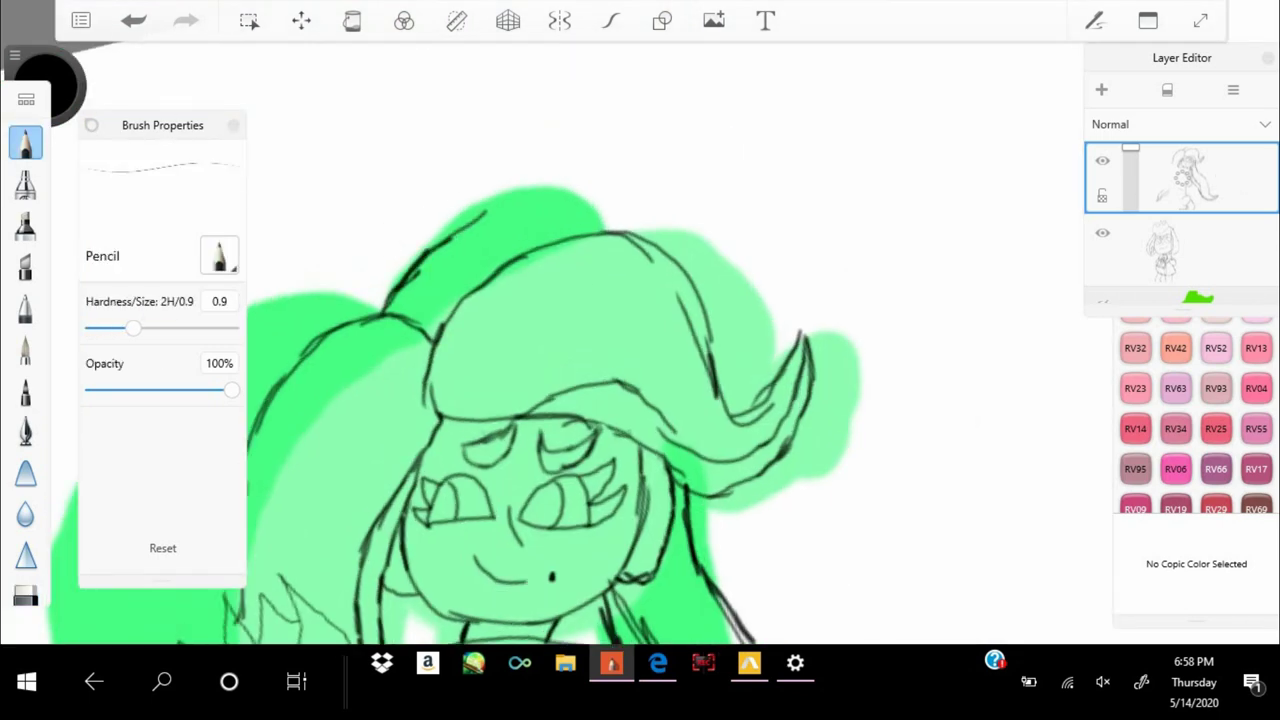
pyautogui.scroll(-3, 560, 340)
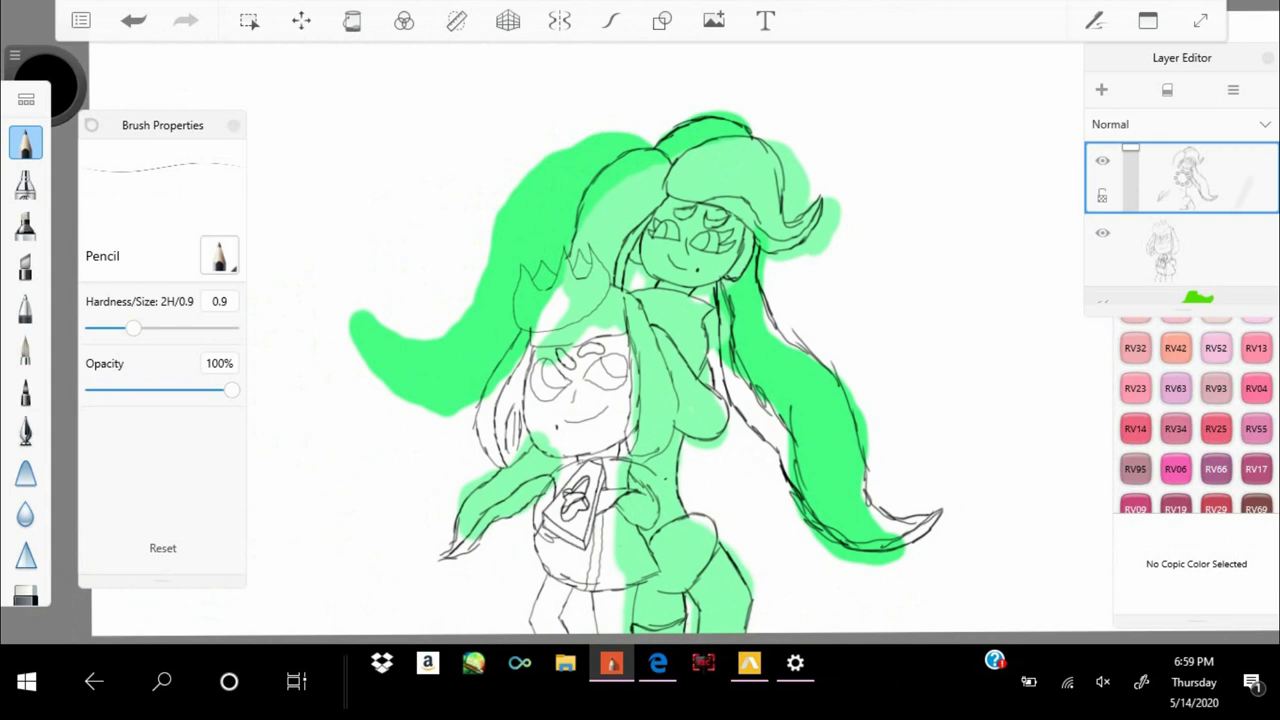
# Hide the light green silhouette layer and outline the second long strand sweeping behind the crown to a pointed tip
pyautogui.scroll(-2, 1182, 220)
pyautogui.click(1102, 211)
pyautogui.scroll(1, 888, 378)
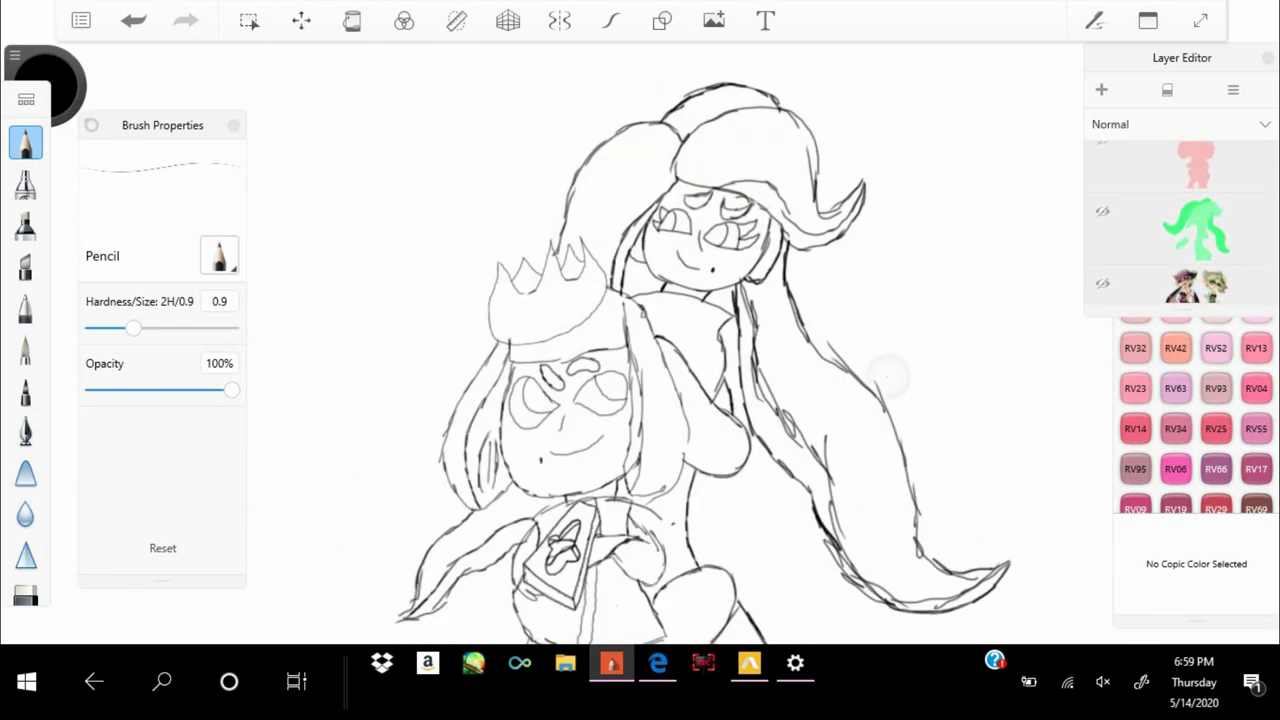
pyautogui.hotkey('ctrl', 'z')
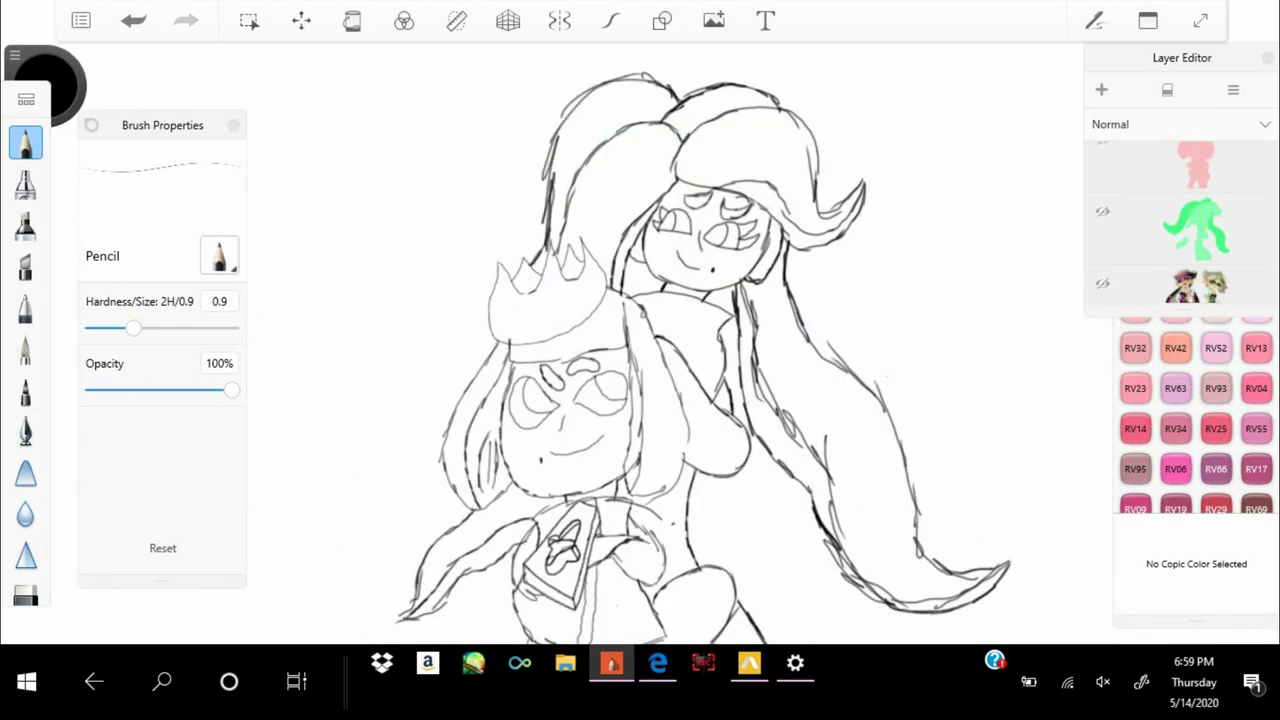
pyautogui.scroll(1, 640, 340)
pyautogui.scroll(-4, 530, 280)
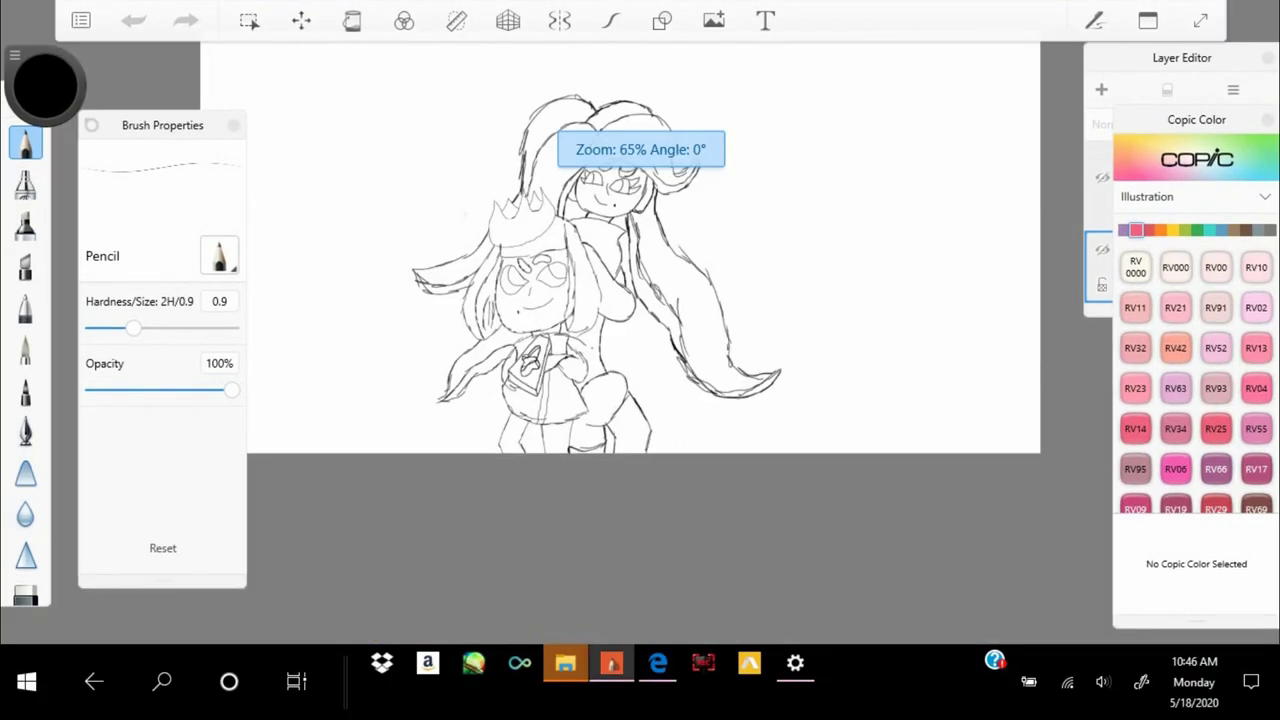
# Try to lasso the long hair strand behind the taller figure's shoulder and transform it
pyautogui.scroll(2, 640, 330)
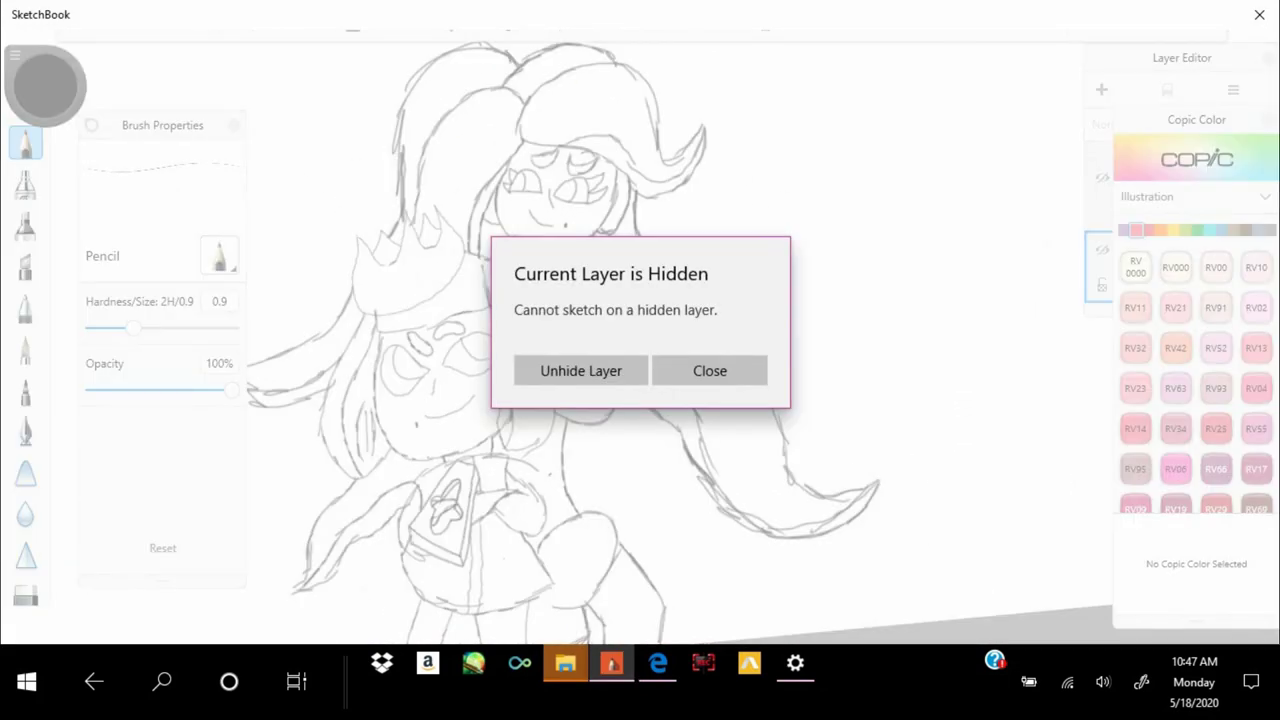
pyautogui.click(581, 370)
pyautogui.click(249, 20)
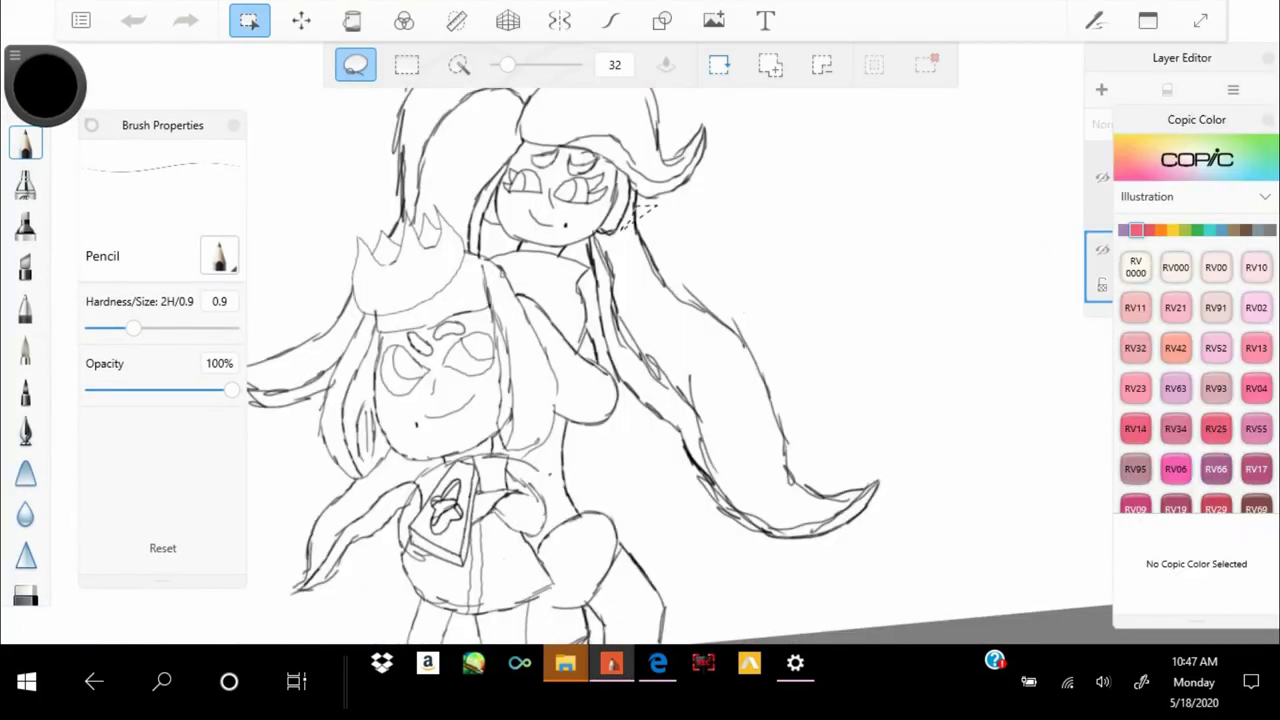
pyautogui.hotkey('ctrl', 'd')
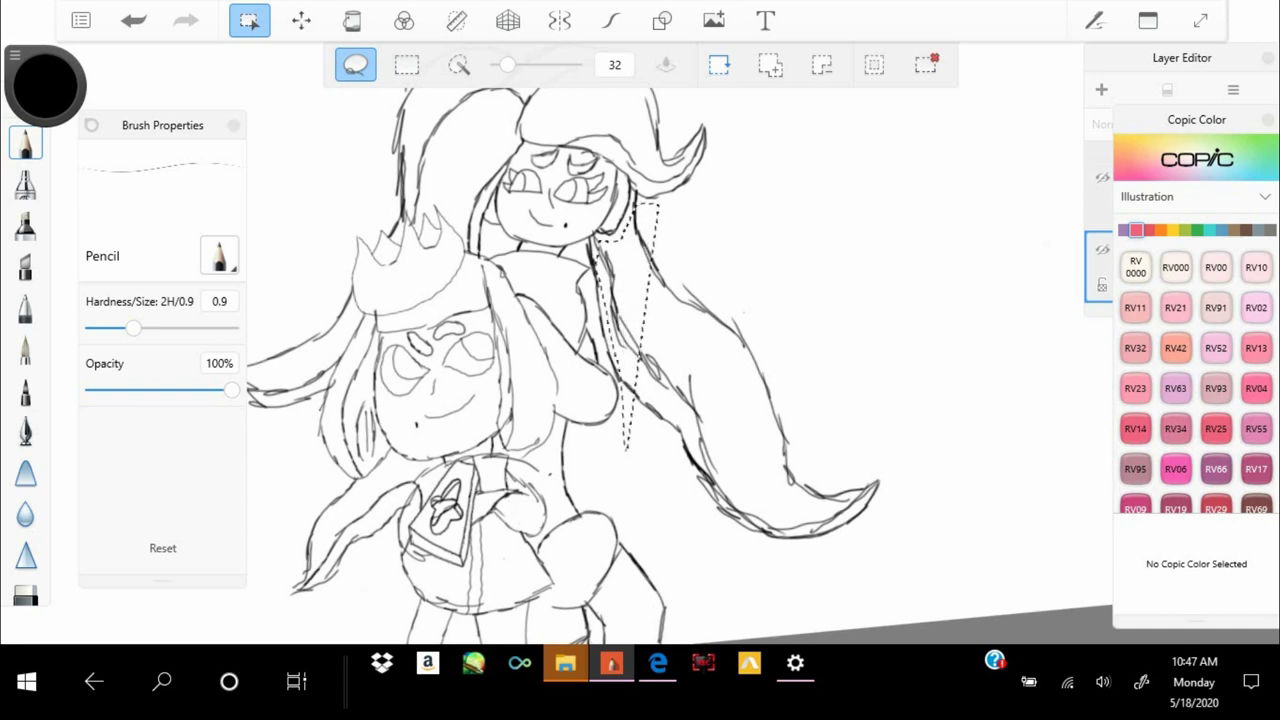
pyautogui.scroll(3, 640, 360)
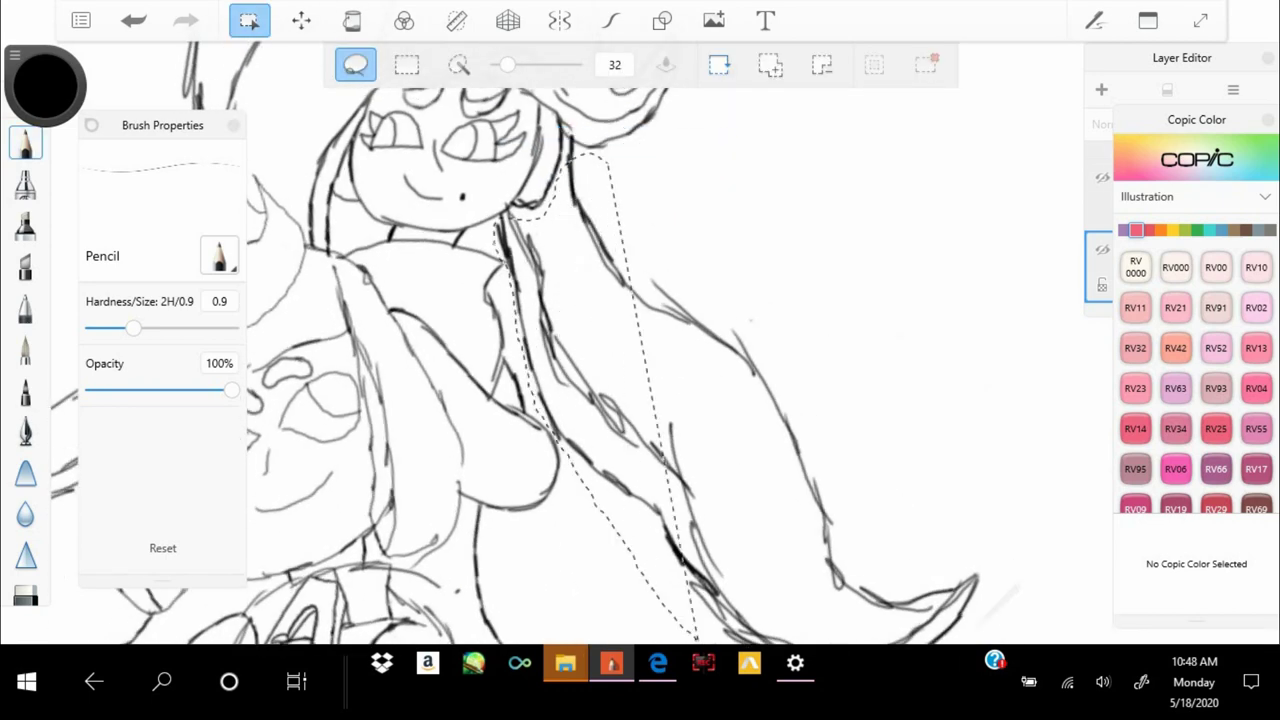
pyautogui.scroll(-2, 640, 360)
pyautogui.hotkey('ctrl', 't')
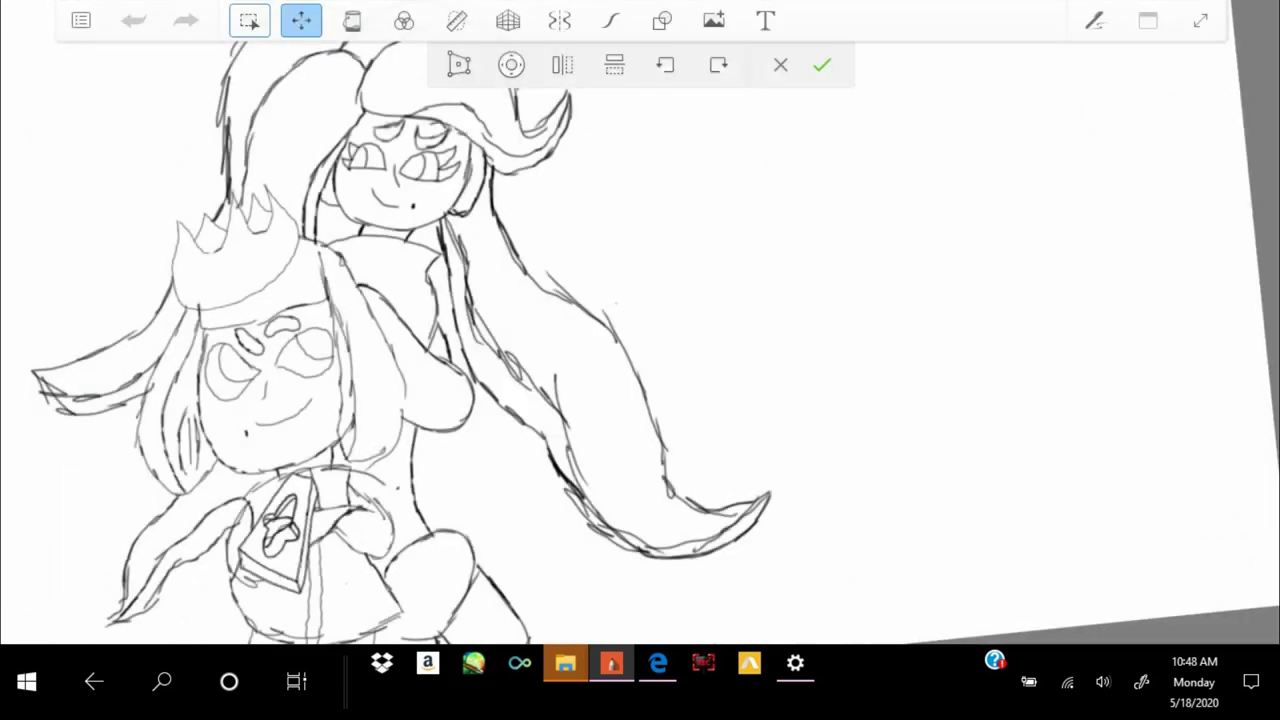
pyautogui.press('Return')
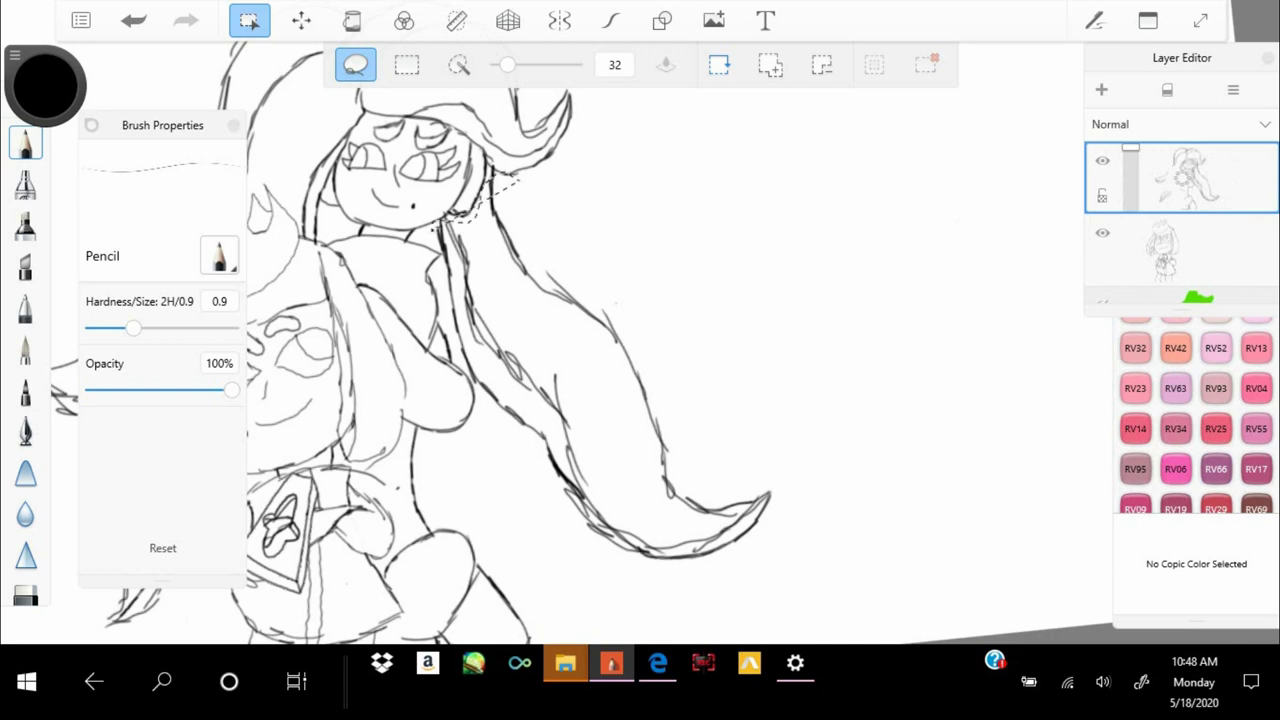
# Transform the lassoed long hair strand on the sketch layer, rotating it inward toward the body and scaling it down slightly
pyautogui.hotkey('ctrl', 't')
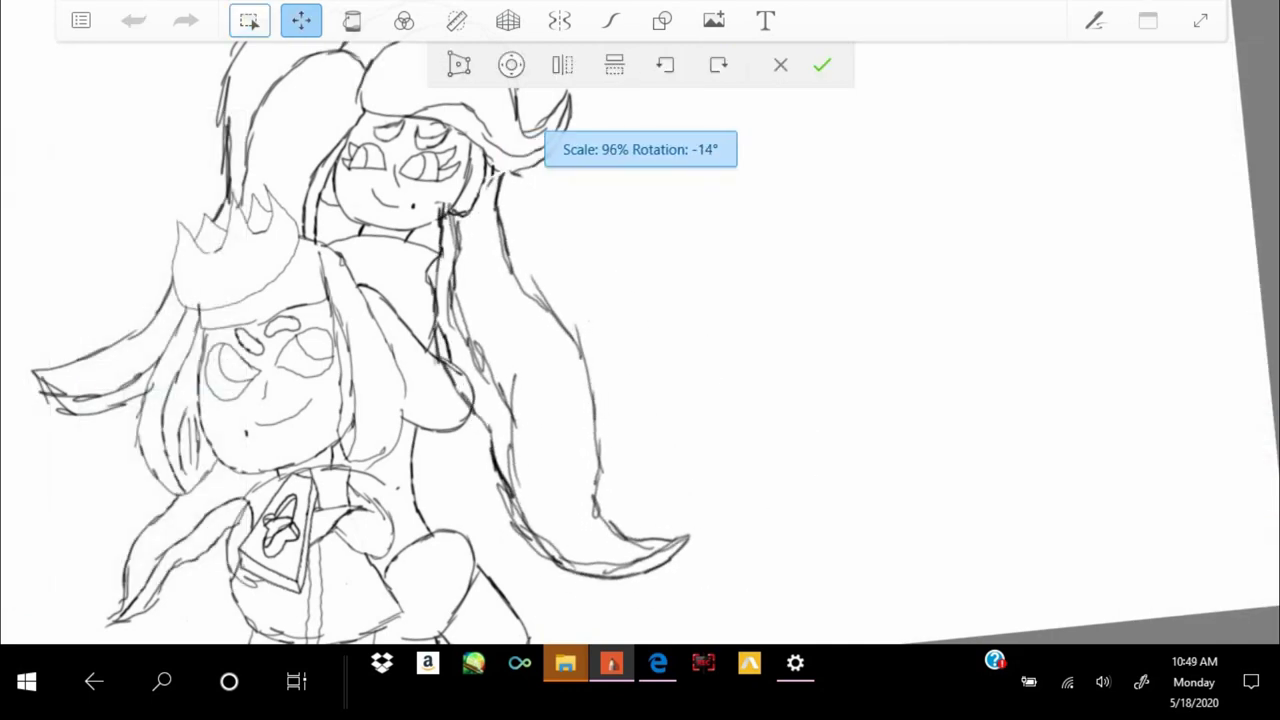
pyautogui.press('Return')
# Reduce the eraser size, erase the strand ends overlapping the taller figure's face, and reconnect the lower edge of the fringe
pyautogui.press('e')
pyautogui.scroll(5, 640, 360)
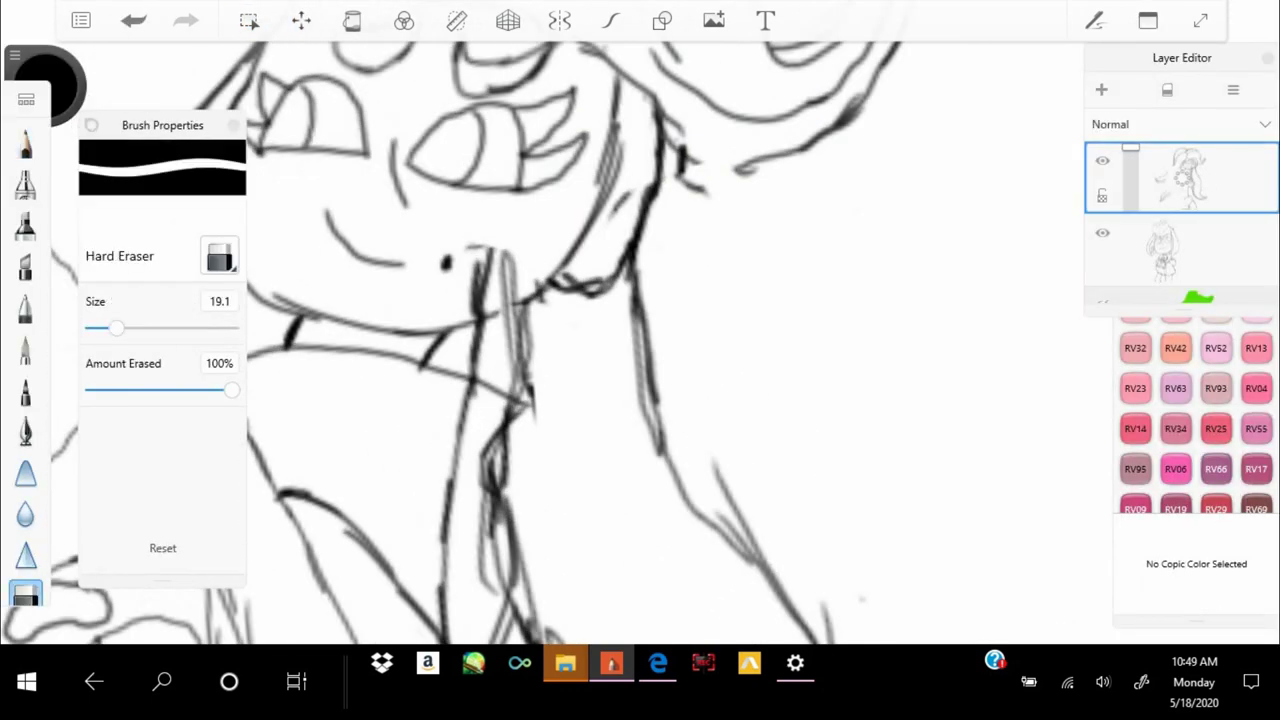
pyautogui.moveTo(118, 328); pyautogui.dragTo(98, 328)
pyautogui.moveTo(468, 246); pyautogui.dragTo(505, 320)
pyautogui.press('e')
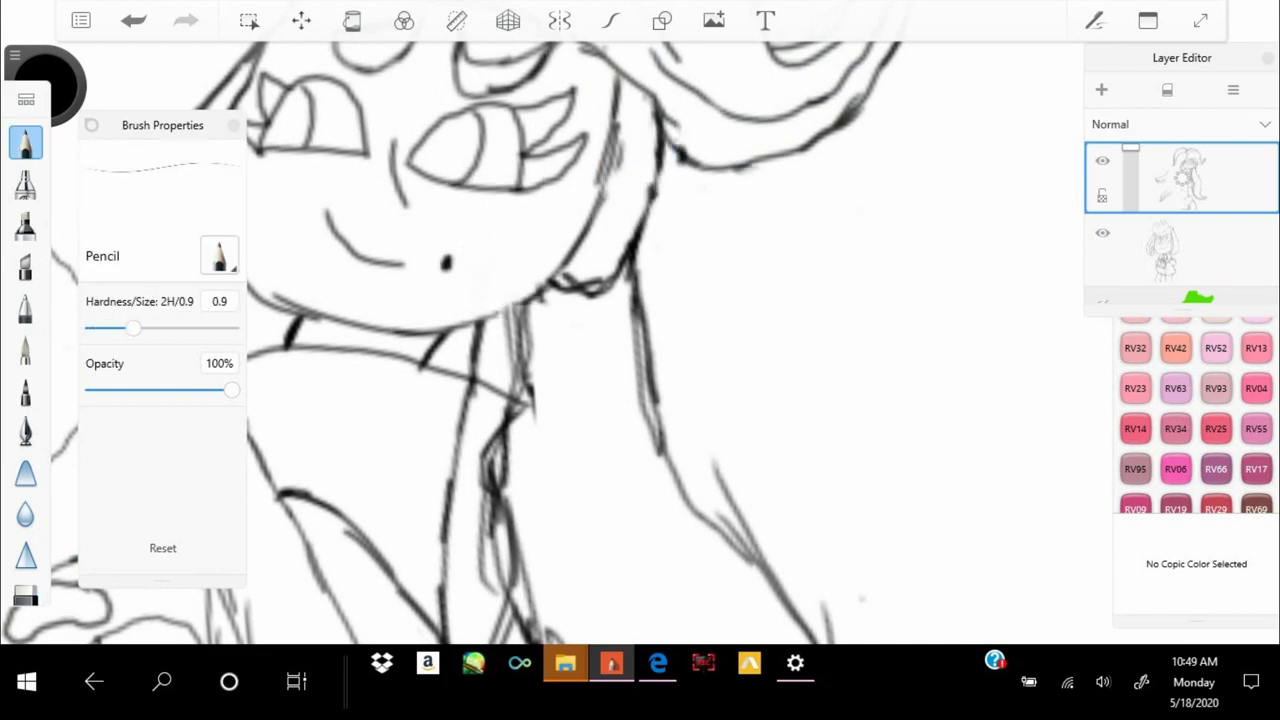
# Switch to the browser's Splatoon 2 music video and return to the SketchBook drawing
pyautogui.scroll(-5, 560, 340)
pyautogui.hotkey('alt', 'Tab')
pyautogui.scroll(-2, 420, 400)
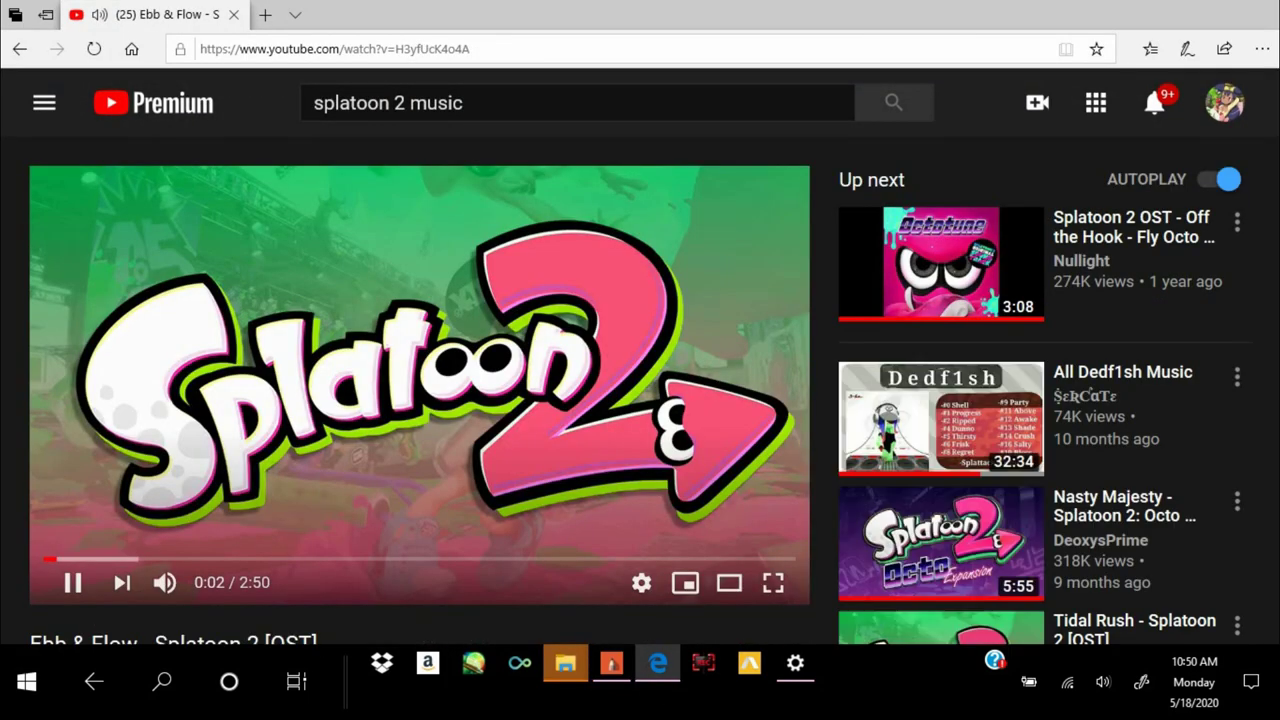
pyautogui.hotkey('alt', 'Tab')
pyautogui.press('super')
pyautogui.press('super')
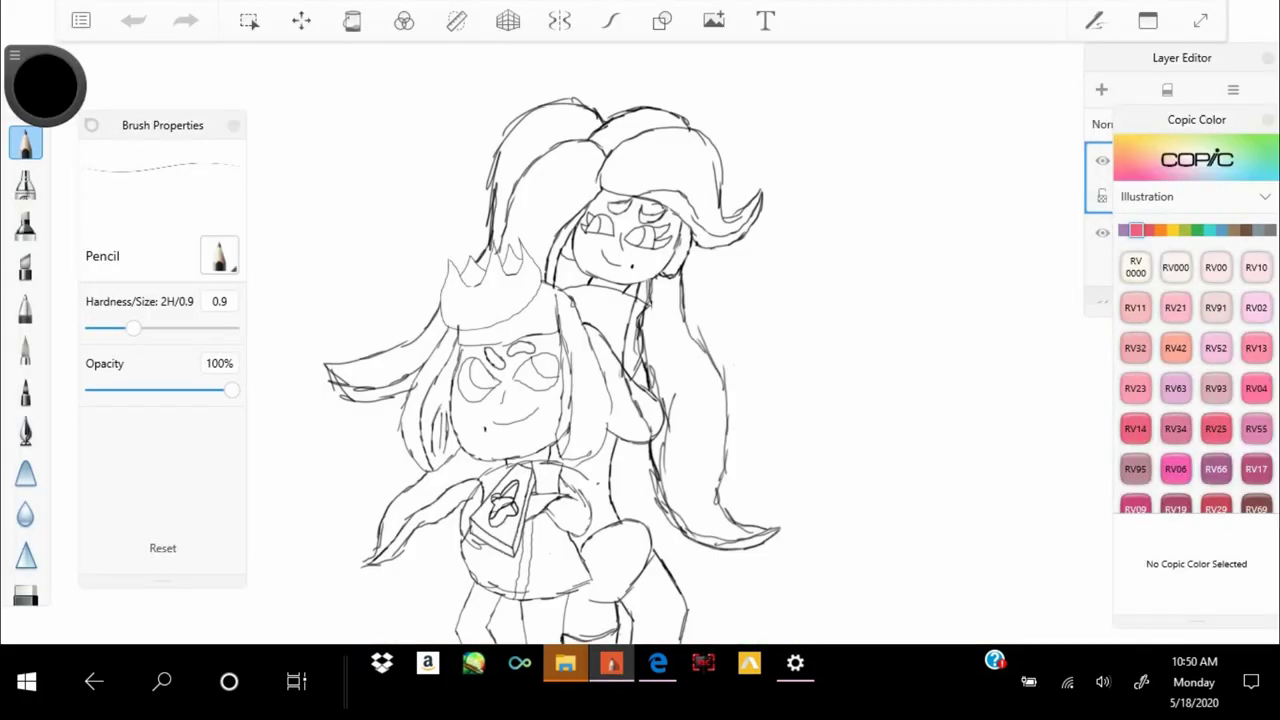
# Erase the overlapping and rough lines where the moved strand crosses the taller figure's collar, back and arm
pyautogui.press('e')
pyautogui.scroll(5, 640, 340)
pyautogui.moveTo(660, 330); pyautogui.dragTo(640, 470)
pyautogui.moveTo(600, 190)
pyautogui.mouseDown()
pyautogui.moveTo(585, 410)
pyautogui.moveTo(610, 570)
pyautogui.moveTo(420, 125)
pyautogui.mouseUp()
pyautogui.scroll(5, 640, 340)
pyautogui.scroll(-2, 640, 340)
pyautogui.moveTo(700, 340); pyautogui.dragTo(875, 258)
pyautogui.moveTo(410, 295); pyautogui.dragTo(640, 230)
pyautogui.scroll(-10, 640, 340)
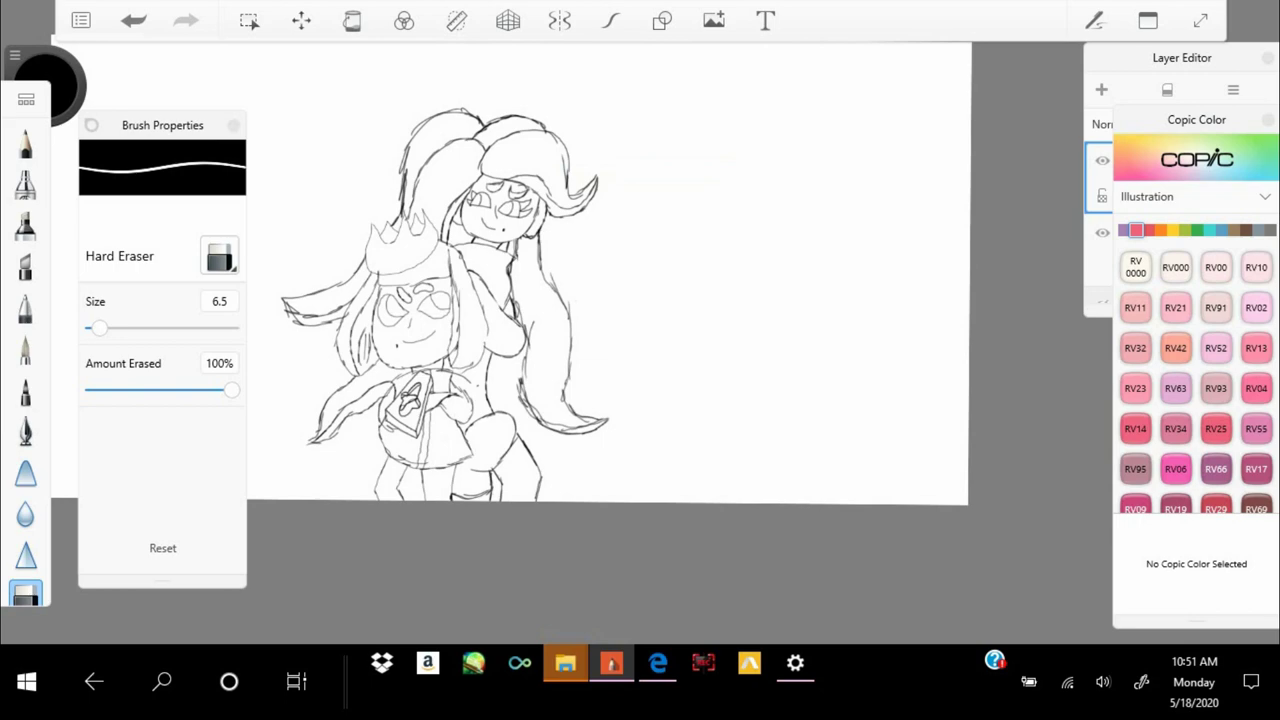
# Delete the hot pink and bright green silhouette layers
pyautogui.scroll(1, 640, 300)
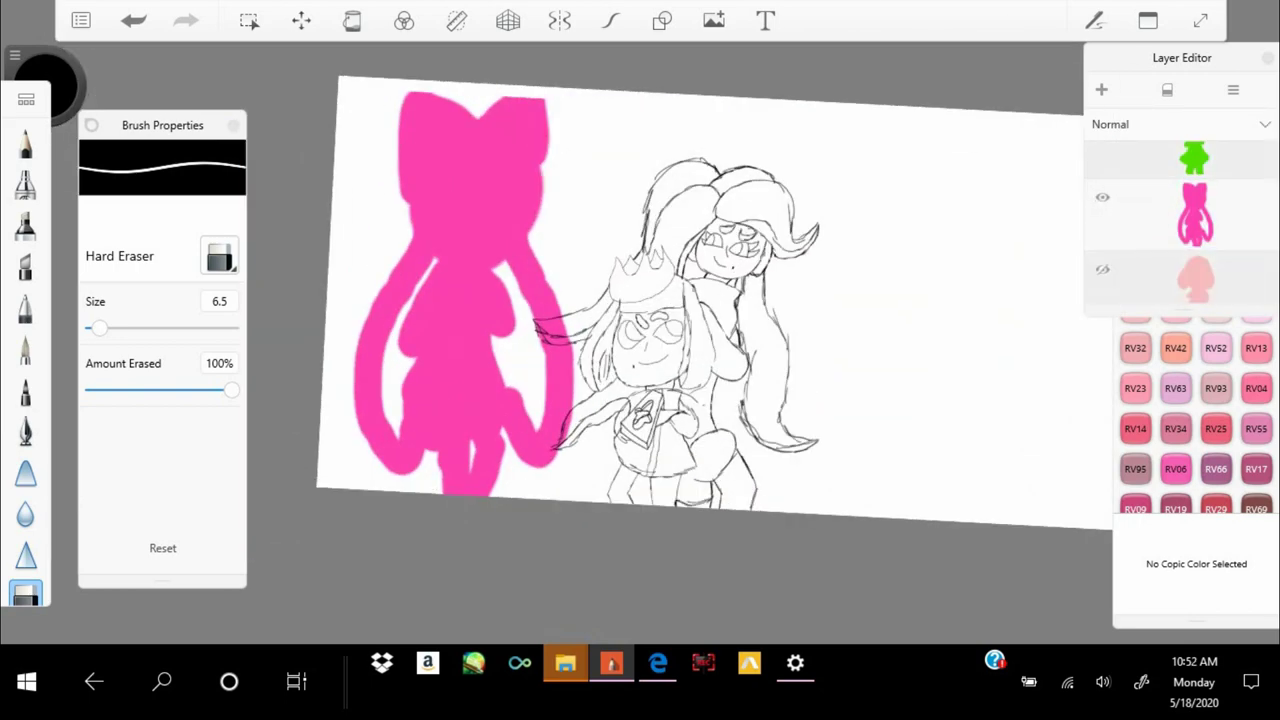
pyautogui.click(1195, 212)
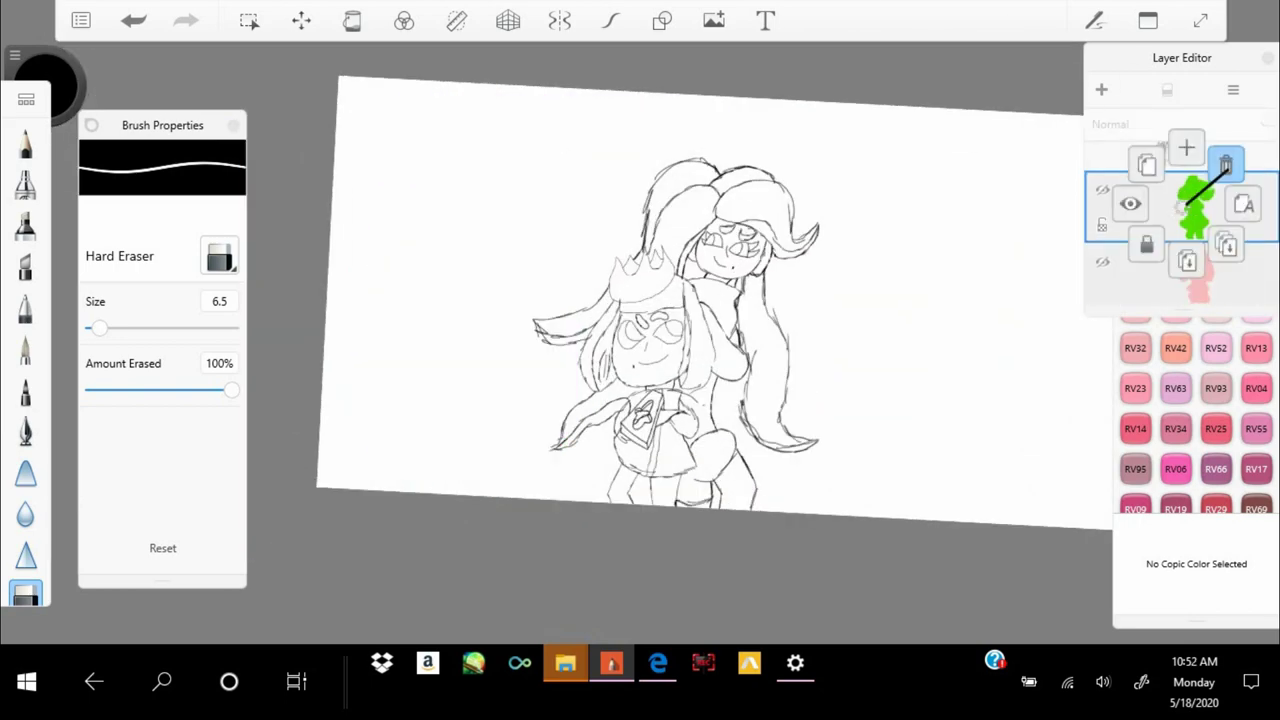
pyautogui.scroll(3, 640, 300)
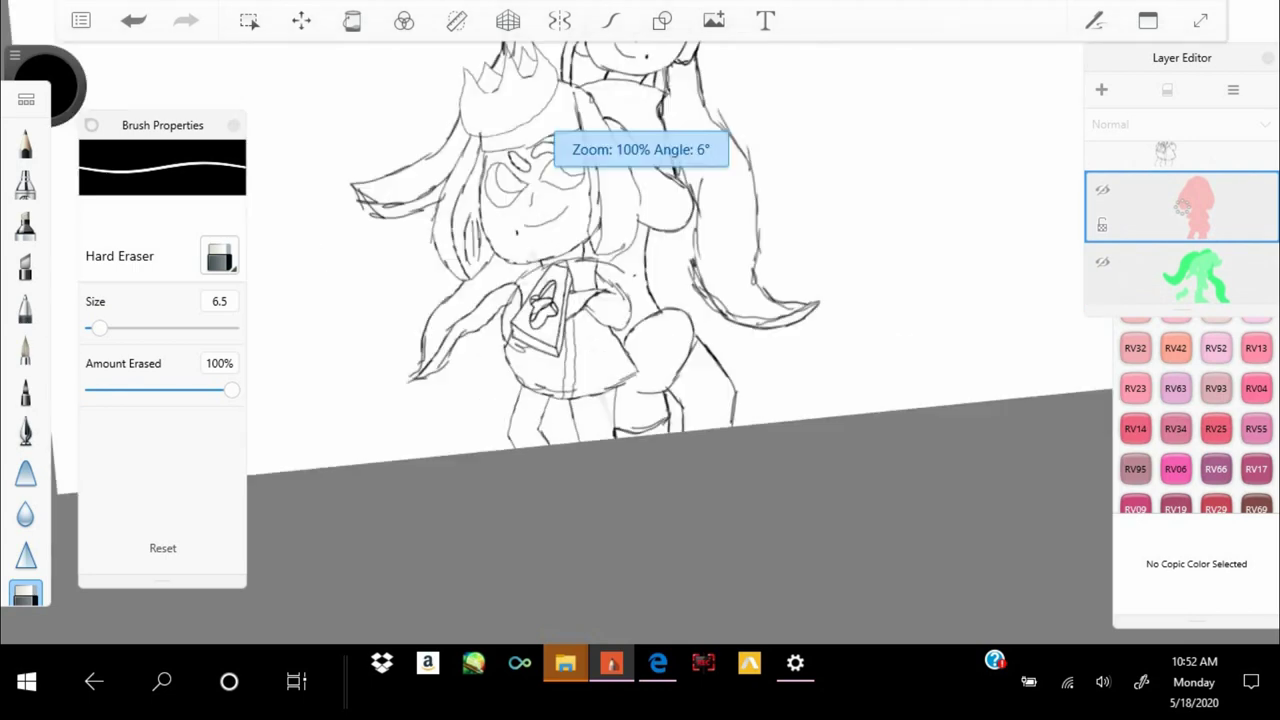
pyautogui.scroll(-4, 640, 300)
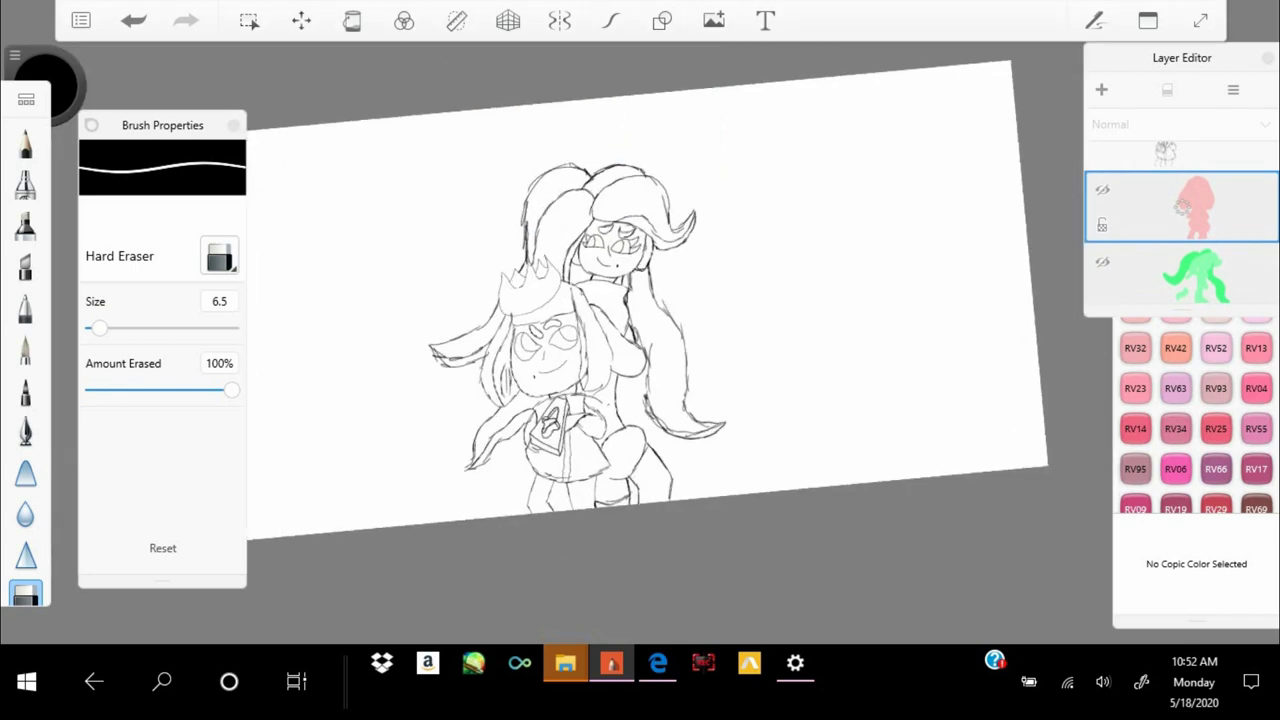
pyautogui.scroll(2, 640, 300)
pyautogui.scroll(-2, 640, 300)
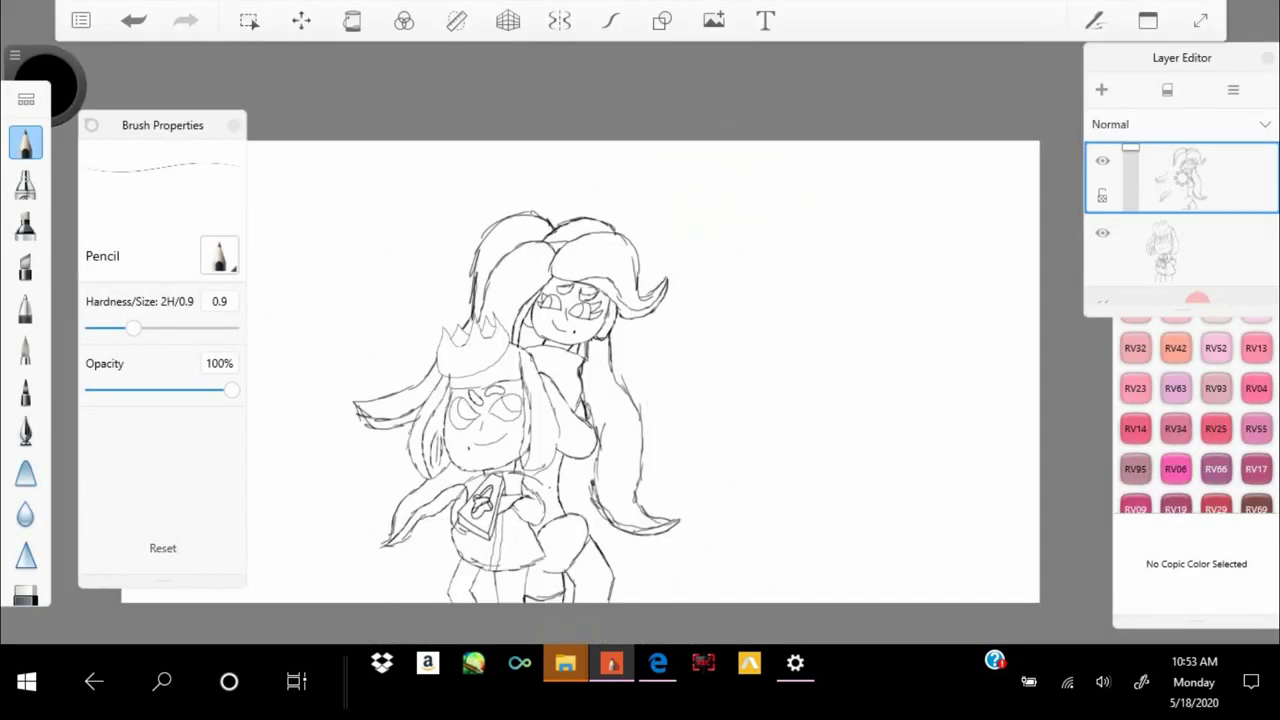
# Compare the two full-body reference images of the pink-legged and green-legged characters by swapping which one is visible beside the sketch
pyautogui.moveTo(580, 370); pyautogui.dragTo(400, 325)
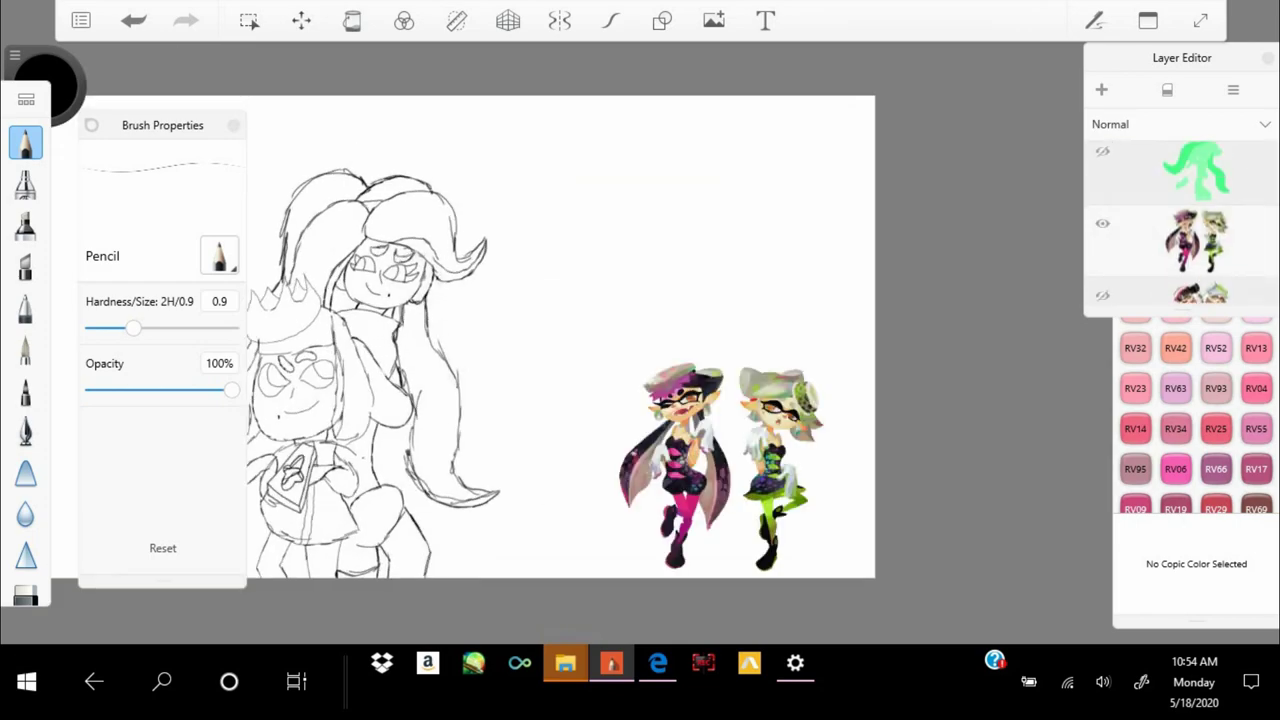
pyautogui.scroll(5, 757, 429)
pyautogui.scroll(-3, 700, 400)
pyautogui.moveTo(714, 430); pyautogui.dragTo(760, 240)
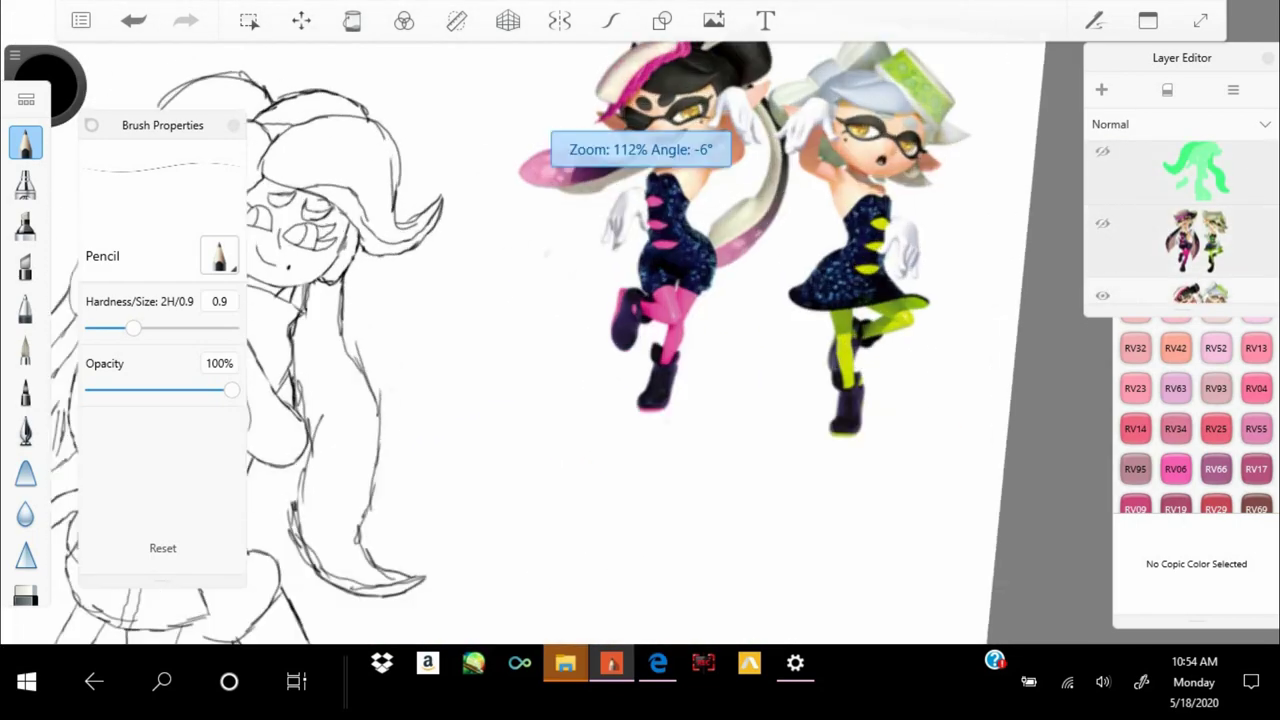
pyautogui.scroll(-5, 640, 340)
pyautogui.hotkey('ctrl', 'l')
pyautogui.scroll(6, 640, 340)
pyautogui.moveTo(808, 298); pyautogui.dragTo(750, 456)
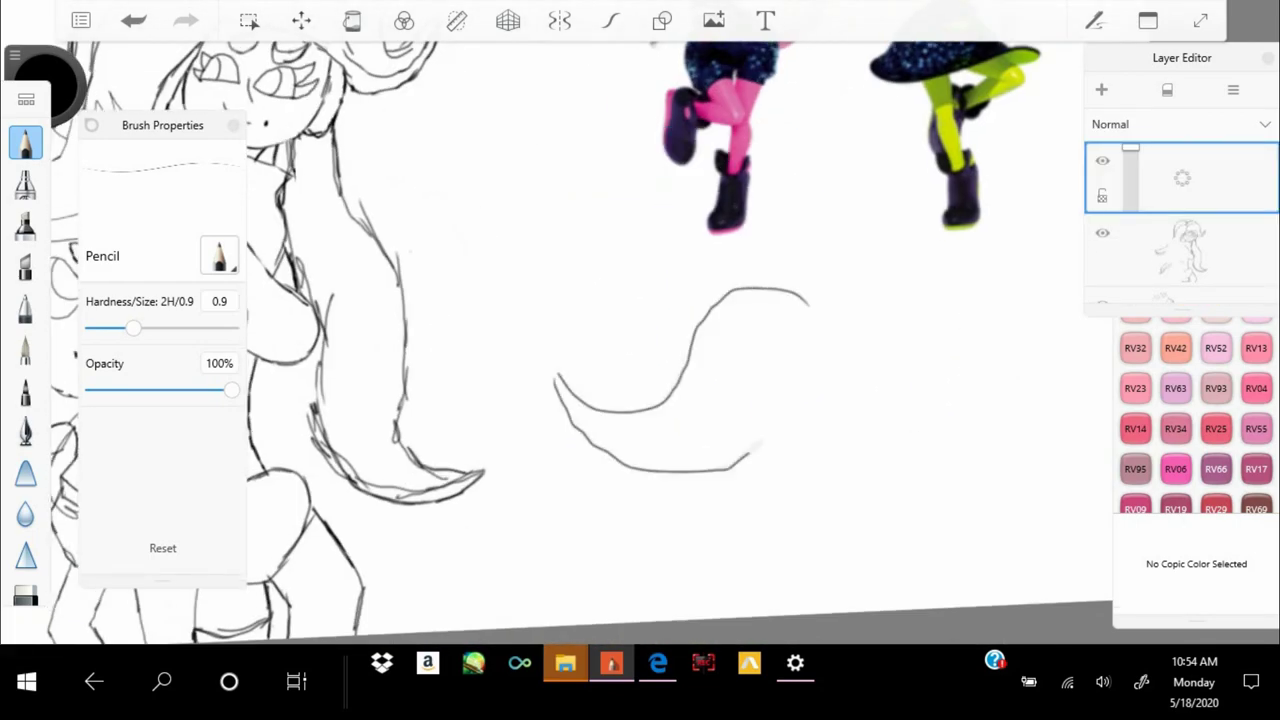
pyautogui.hotkey('ctrl', 'z')
pyautogui.scroll(-5, 640, 340)
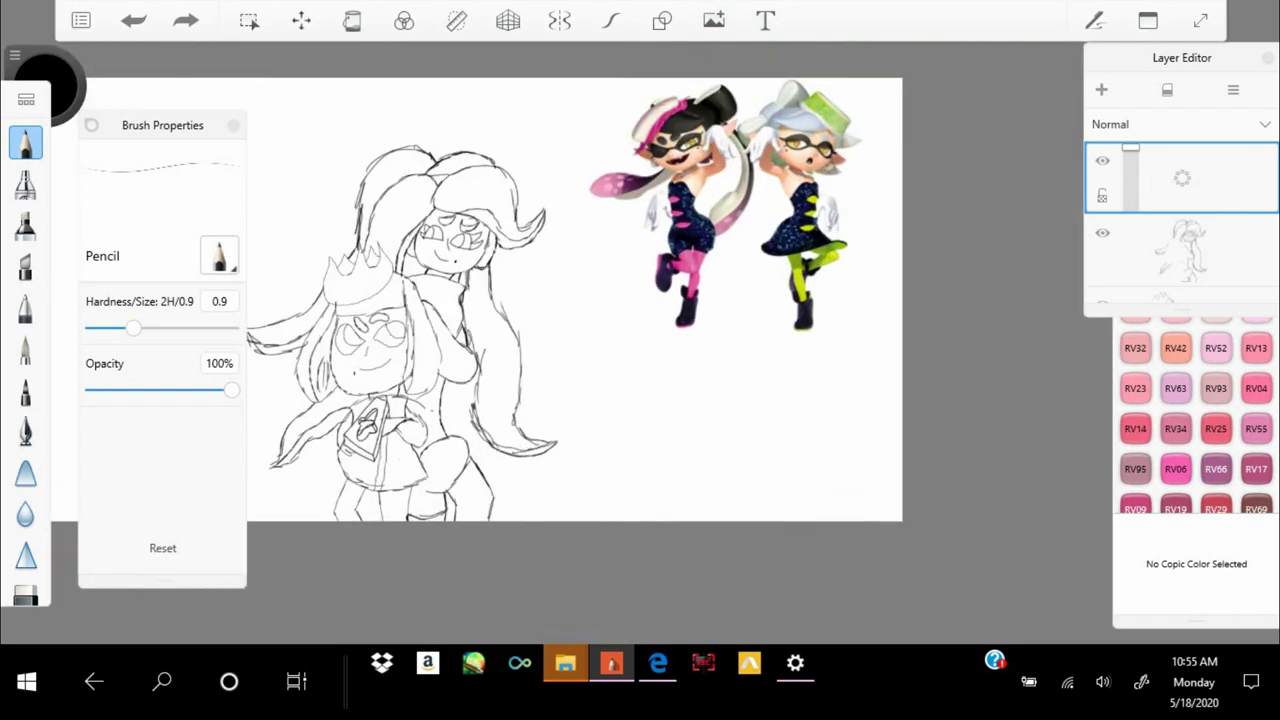
pyautogui.hotkey('ctrl', 'z')
pyautogui.hotkey('ctrl', 'z')
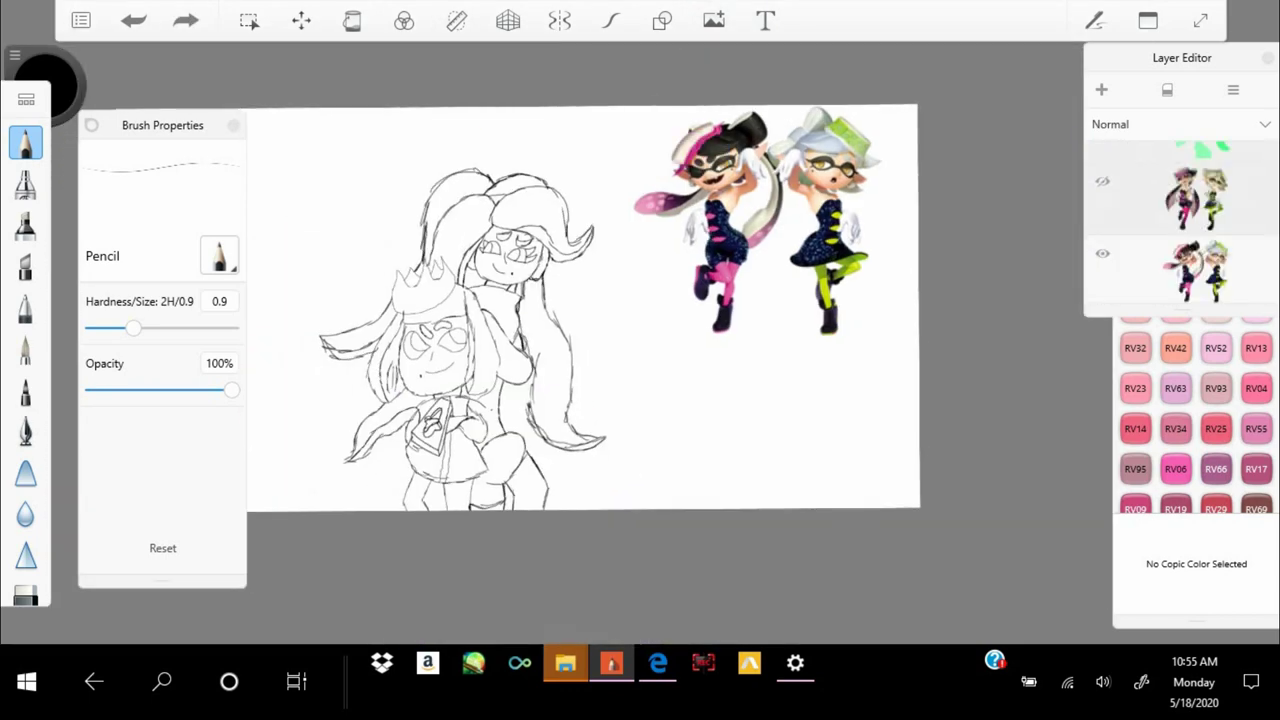
pyautogui.scroll(3, 580, 330)
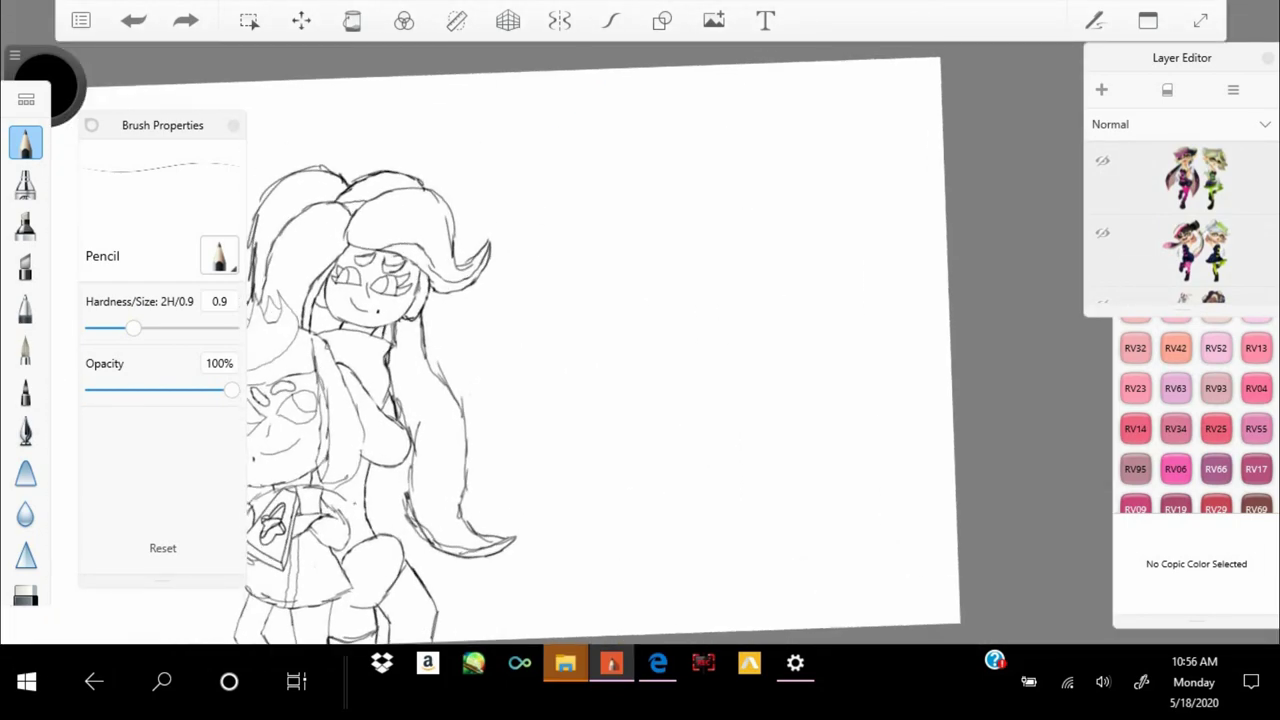
# Switch to the browser, play the suggested "Fly Octo Fly" track from Splatoon 2, and return to the SketchBook drawing
pyautogui.hotkey('alt', 'Tab')
pyautogui.scroll(-10, 640, 390)
pyautogui.scroll(-5, 640, 390)
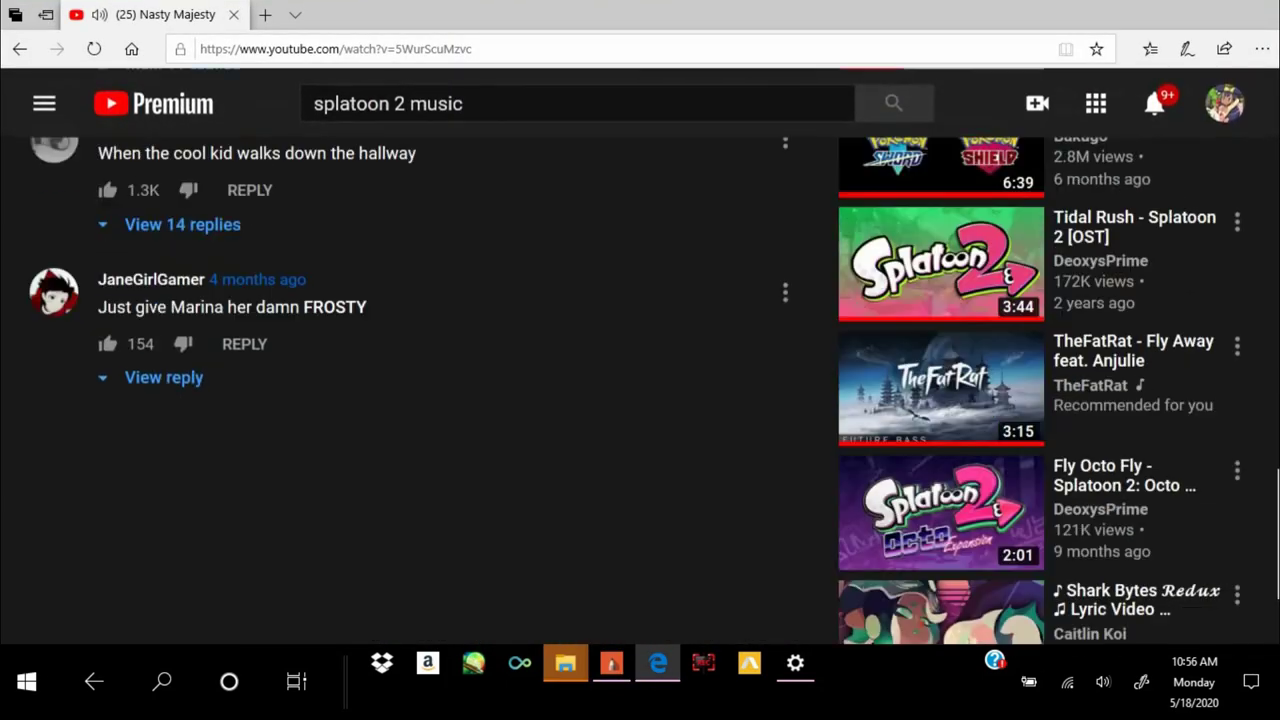
pyautogui.click(940, 483)
pyautogui.hotkey('alt', 'Tab')
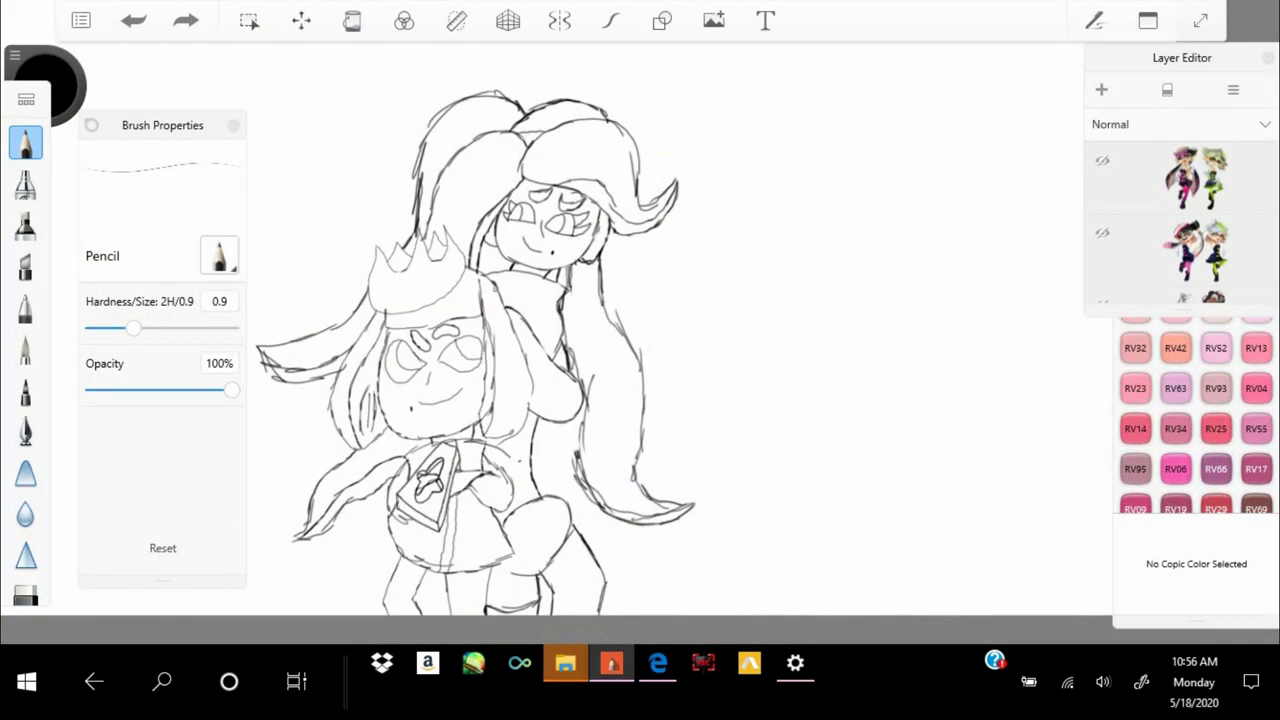
pyautogui.press('super')
pyautogui.press('super')
pyautogui.scroll(1, 640, 330)
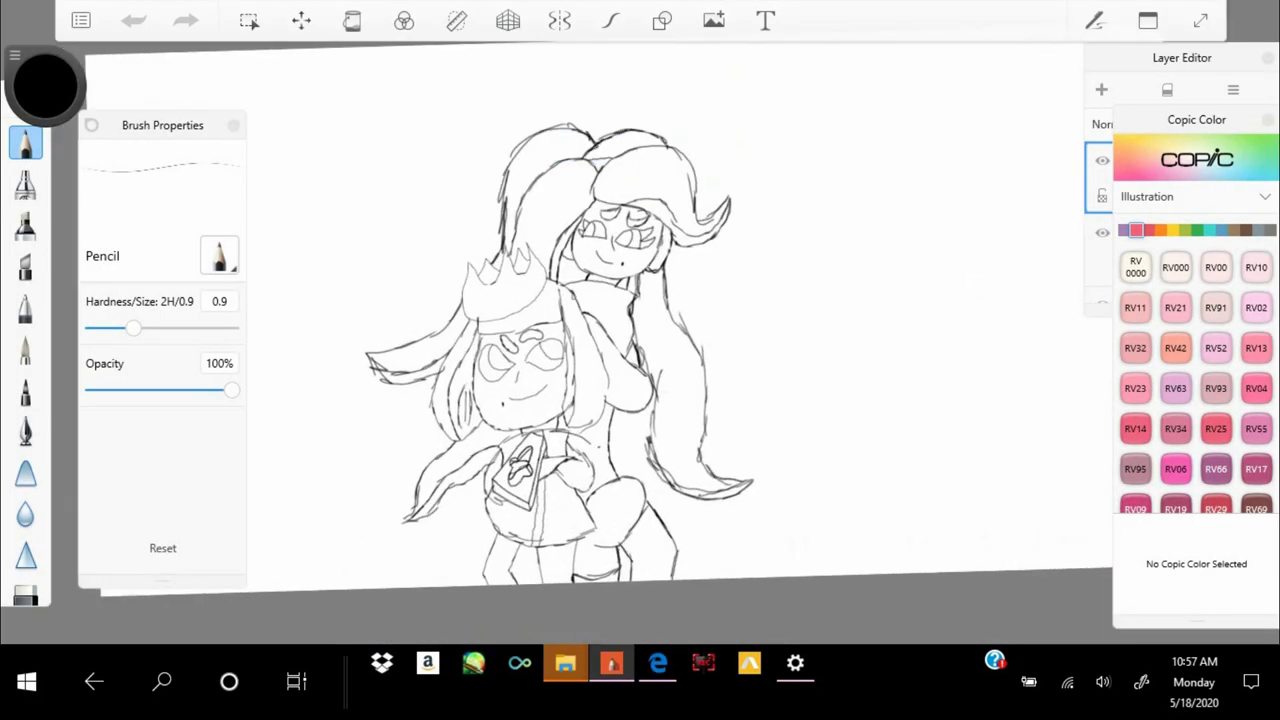
# Try the Paintbrush in Copic RV11 pink beside the sketch, undo the test strokes, and set the brush size to 110.9
pyautogui.click(1135, 307)
pyautogui.click(25, 348)
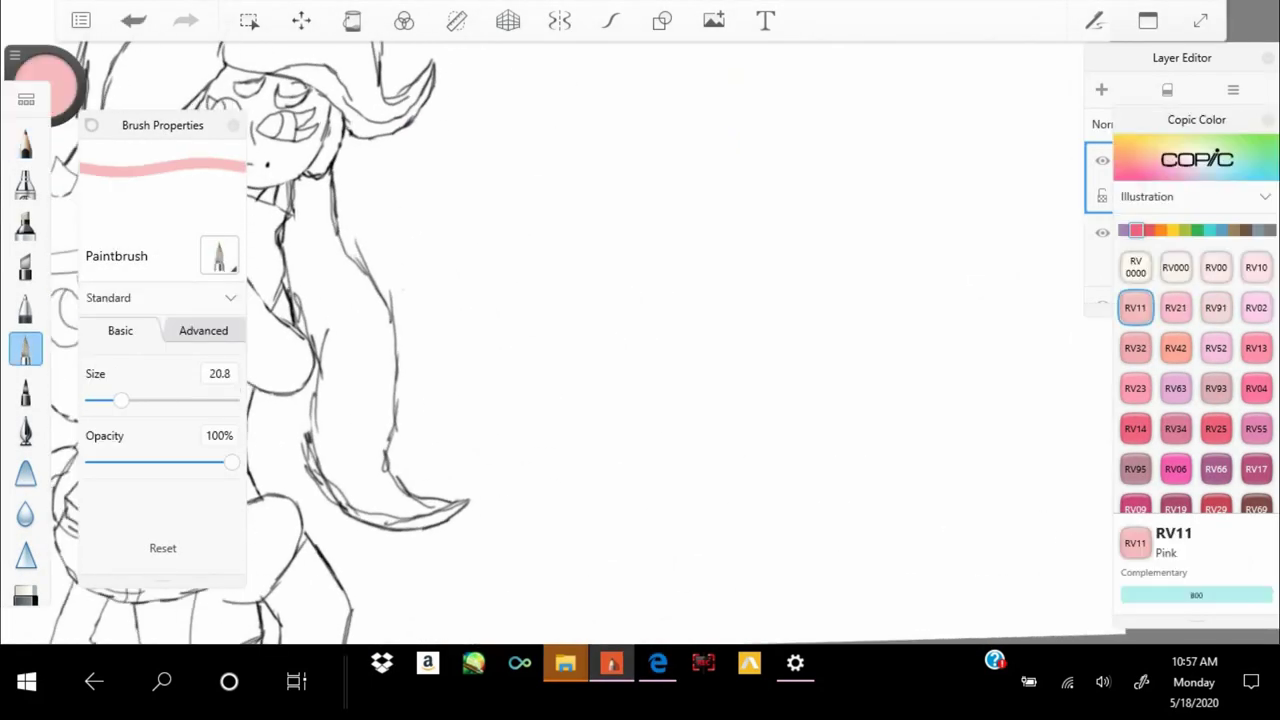
pyautogui.moveTo(400, 350); pyautogui.dragTo(1020, 300)
pyautogui.moveTo(500, 265); pyautogui.dragTo(490, 465)
pyautogui.hotkey('ctrl', 'z')
pyautogui.moveTo(450, 200); pyautogui.dragTo(440, 540)
pyautogui.hotkey('ctrl', 'z')
pyautogui.moveTo(143, 400); pyautogui.dragTo(198, 400)
pyautogui.scroll(-1, 640, 330)
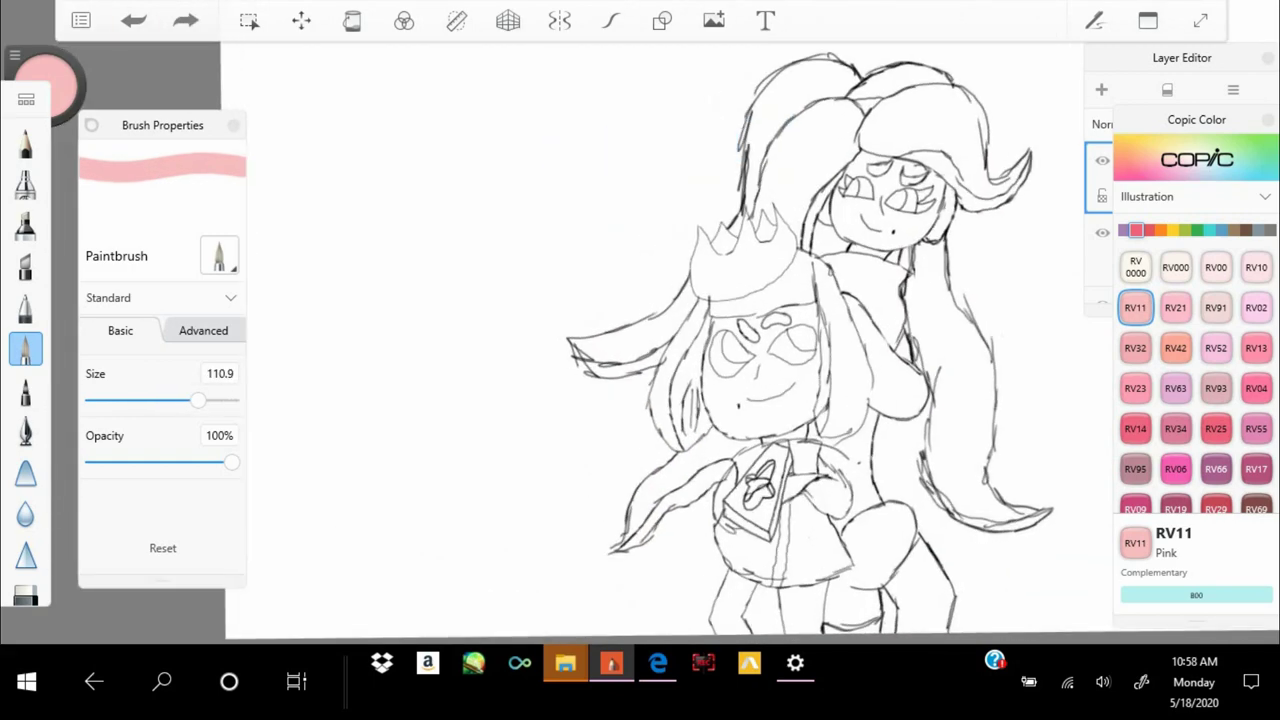
# Browse the "pokemon pics" folder inside Pictures for a reference image to import
pyautogui.scroll(-2, 640, 330)
pyautogui.hotkey('ctrl', 'o')
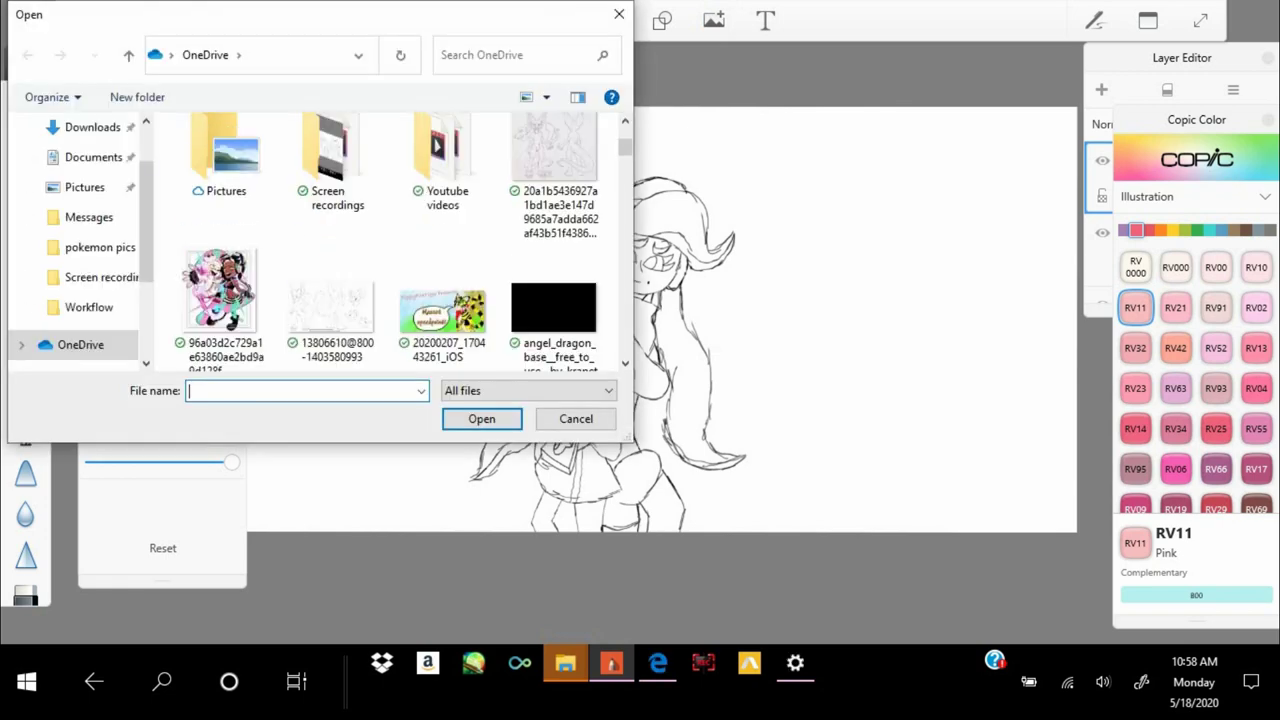
pyautogui.doubleClick(223, 137)
pyautogui.click(285, 218)
pyautogui.doubleClick(291, 250)
pyautogui.scroll(-10, 390, 240)
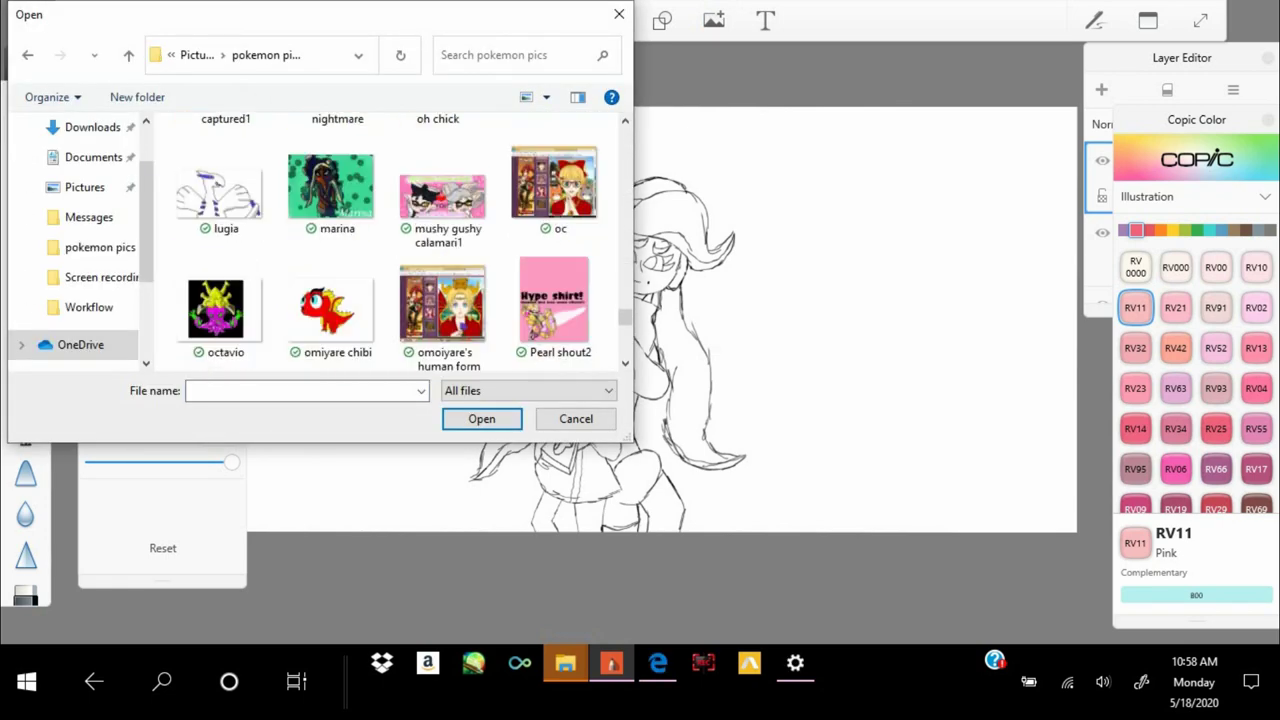
pyautogui.scroll(5, 390, 240)
pyautogui.hotkey('alt', 'Up')
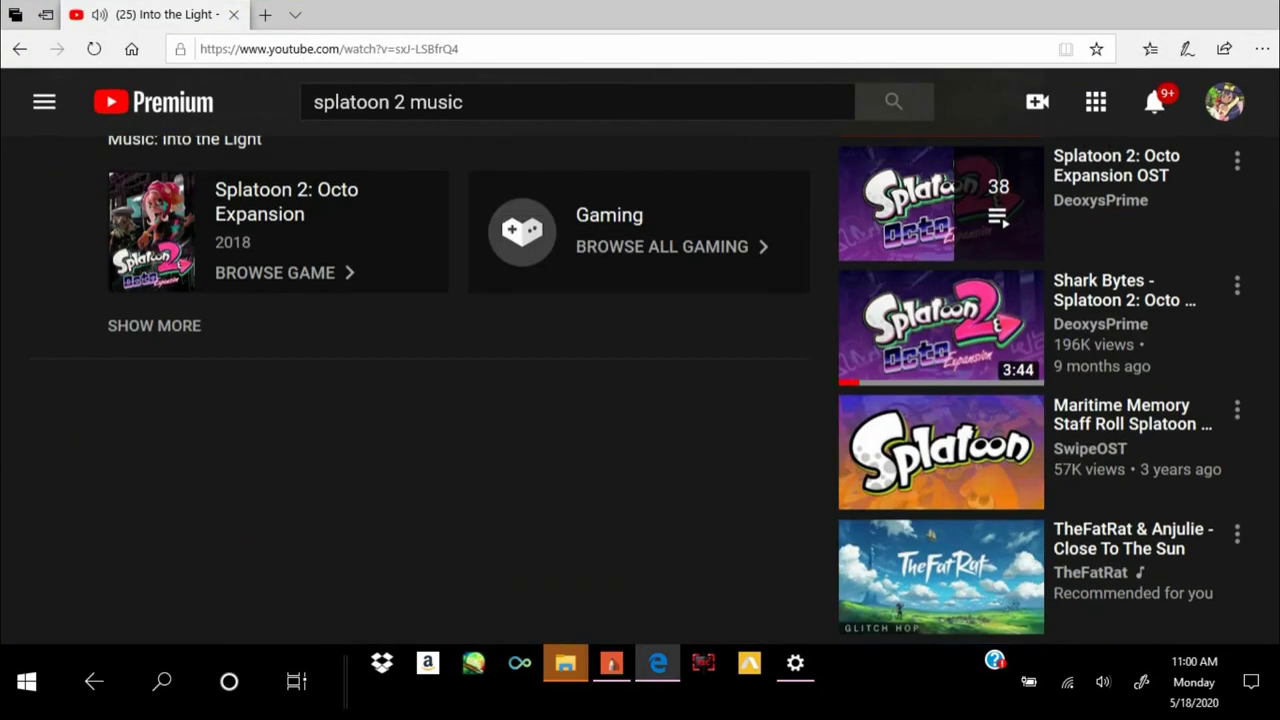
# Switch to the browser's "Into the Light" Splatoon 2 video and open its uploader's channel
pyautogui.scroll(-10, 940, 390)
pyautogui.scroll(-5, 640, 390)
pyautogui.scroll(10, 640, 390)
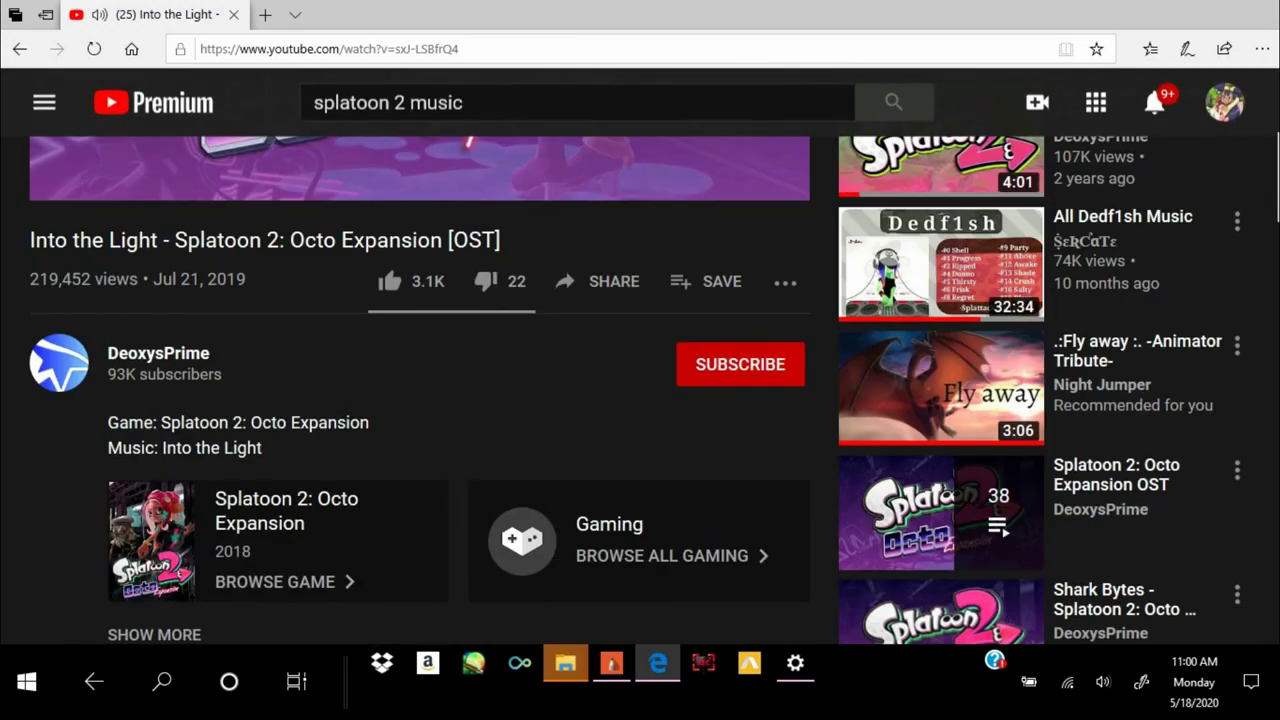
pyautogui.click(171, 371)
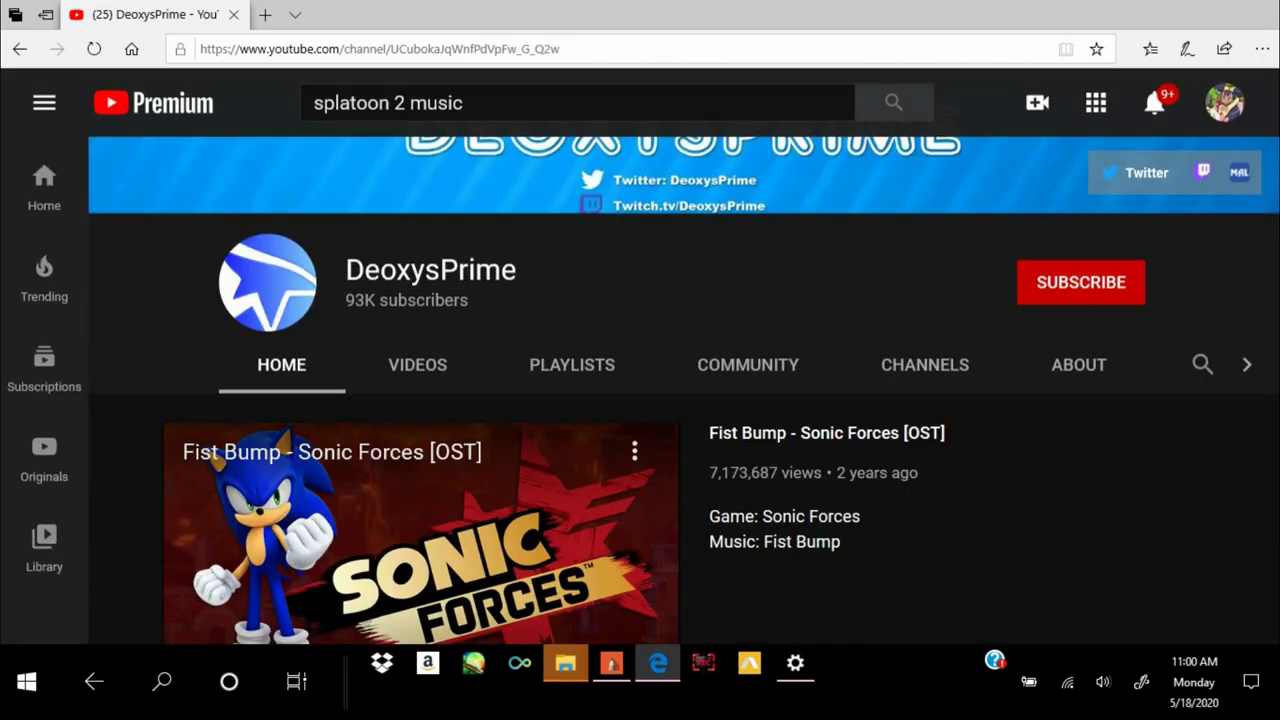
# Start the Splatoon 2 OST playlist from the channel's playlists and choose a track further down
pyautogui.click(572, 492)
pyautogui.scroll(-15, 640, 400)
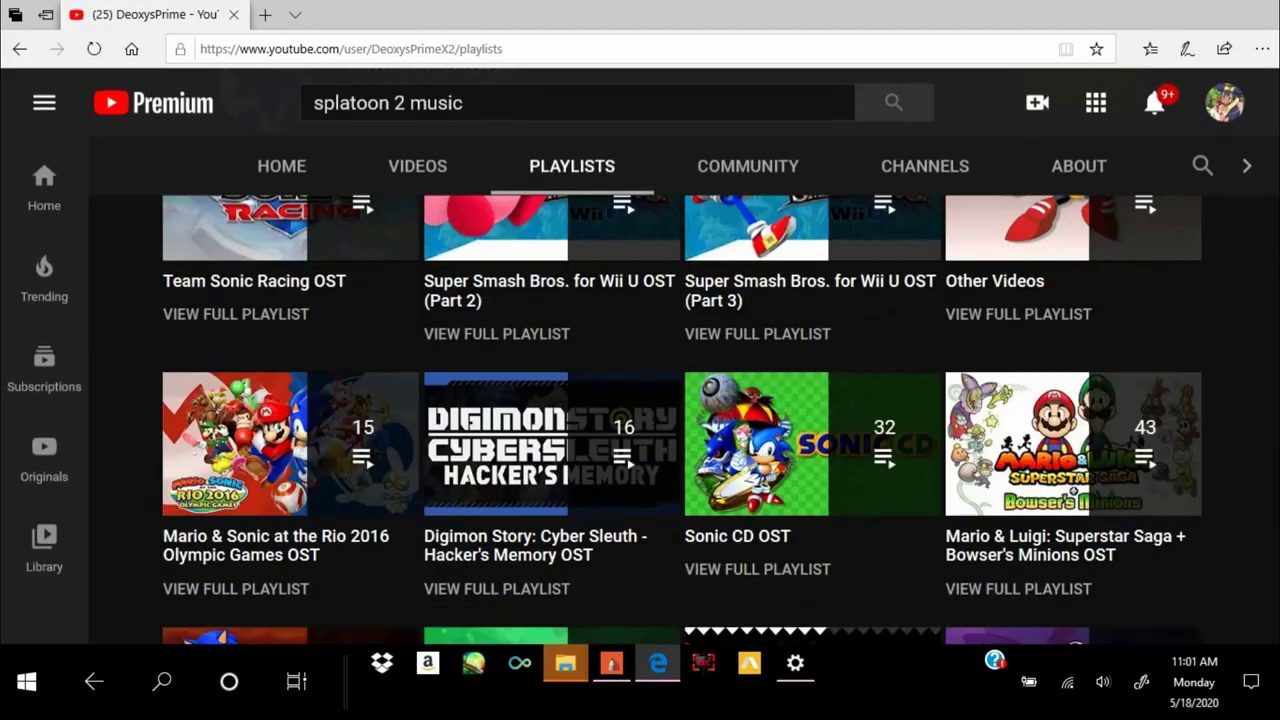
pyautogui.click(812, 443)
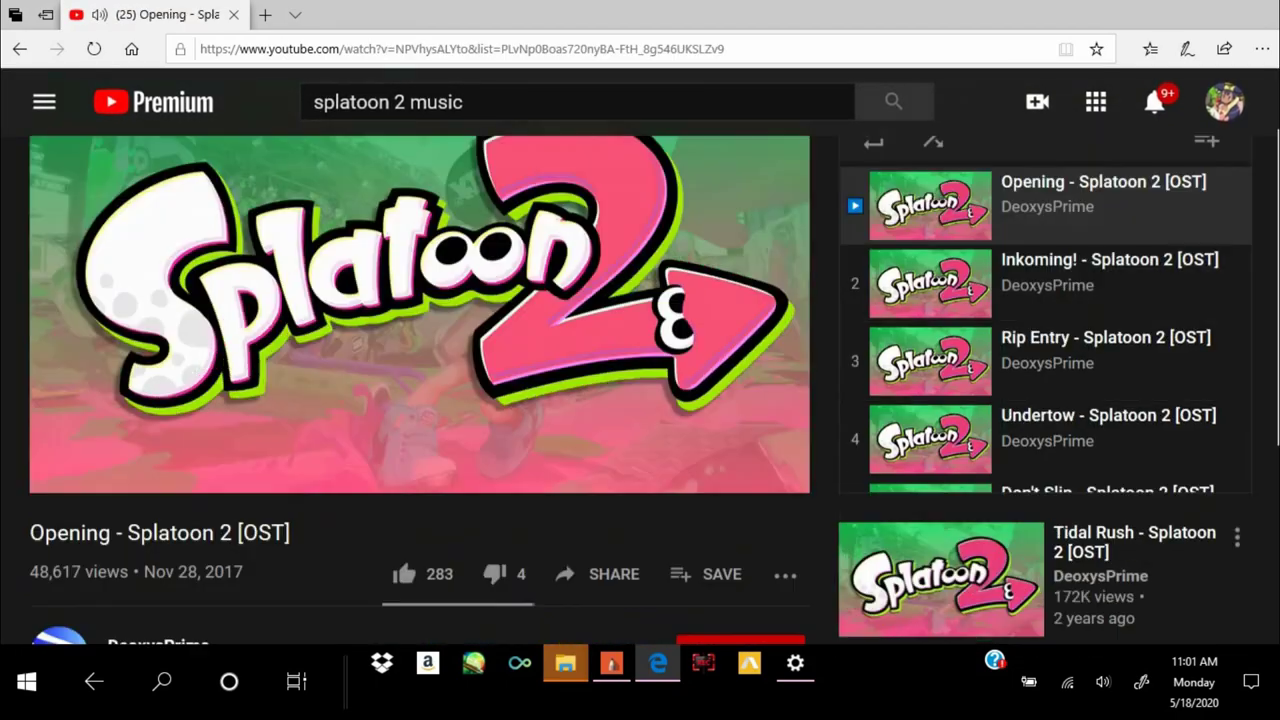
pyautogui.scroll(-10, 1045, 320)
pyautogui.click(1100, 327)
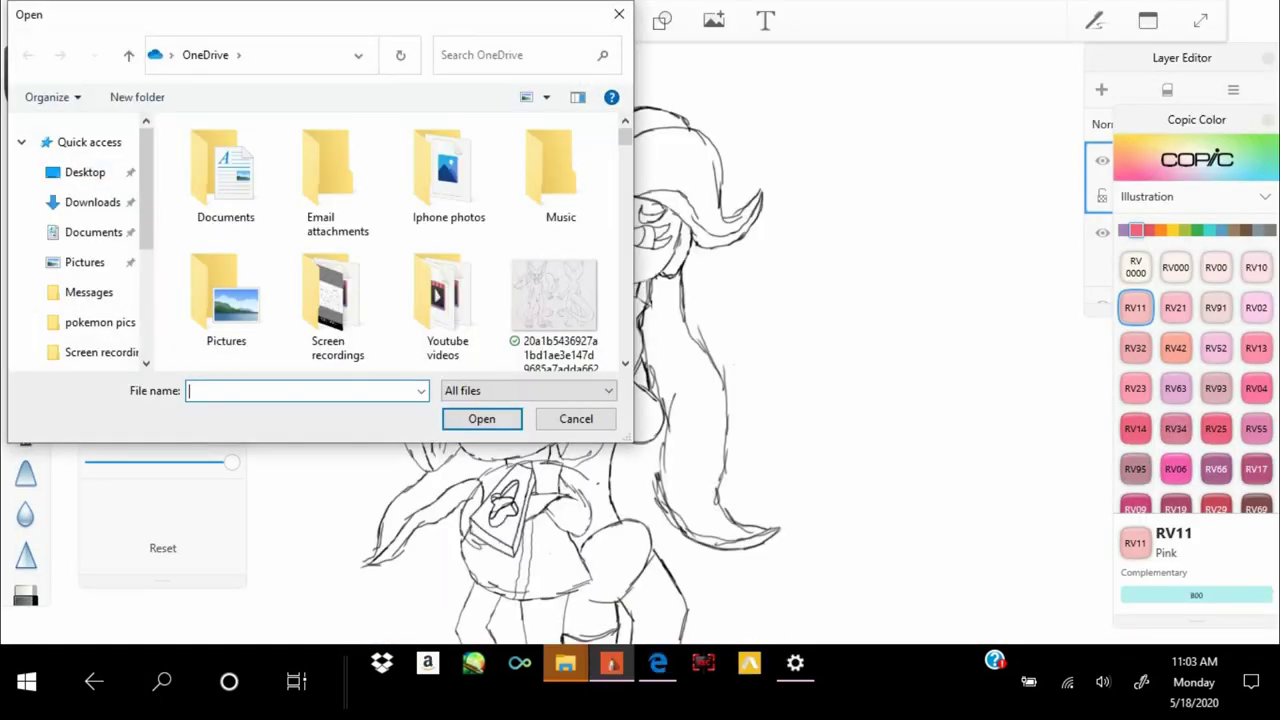
# Import the black-haired and white-haired character portraits as reference, blend with Multiply, and scale the artwork to 109% across the canvas
pyautogui.scroll(-15, 390, 240)
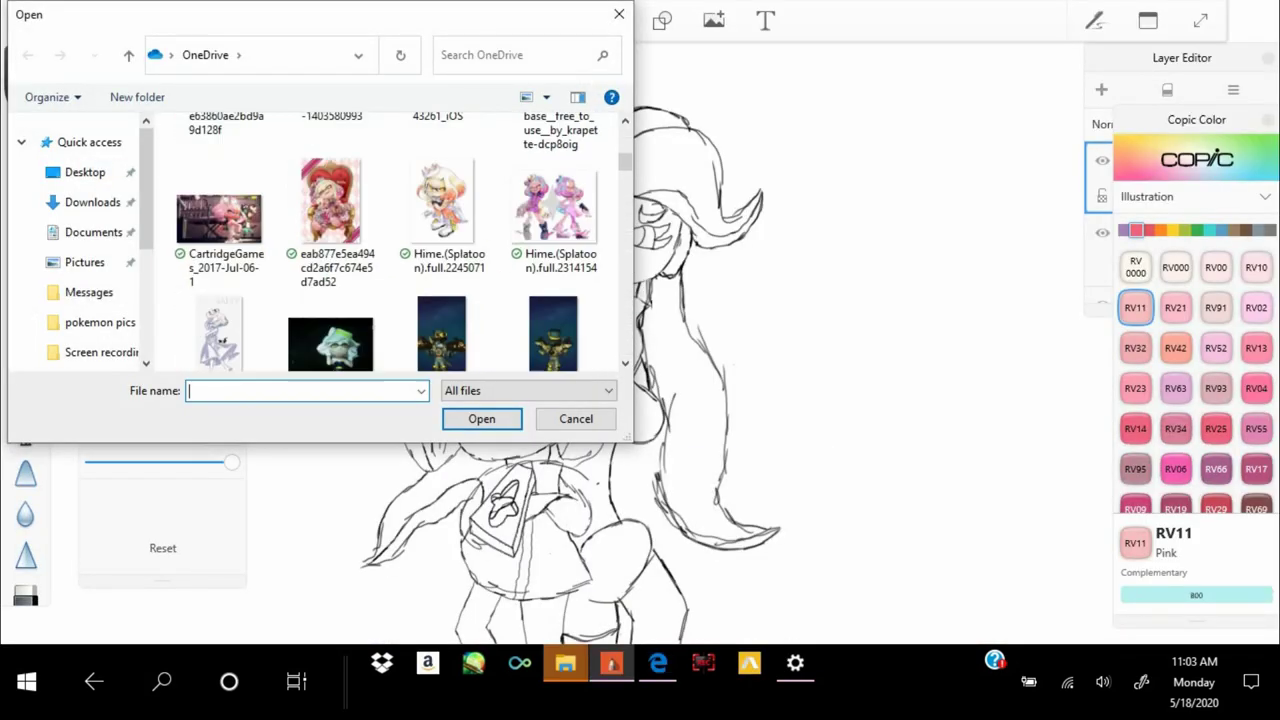
pyautogui.scroll(-10, 390, 240)
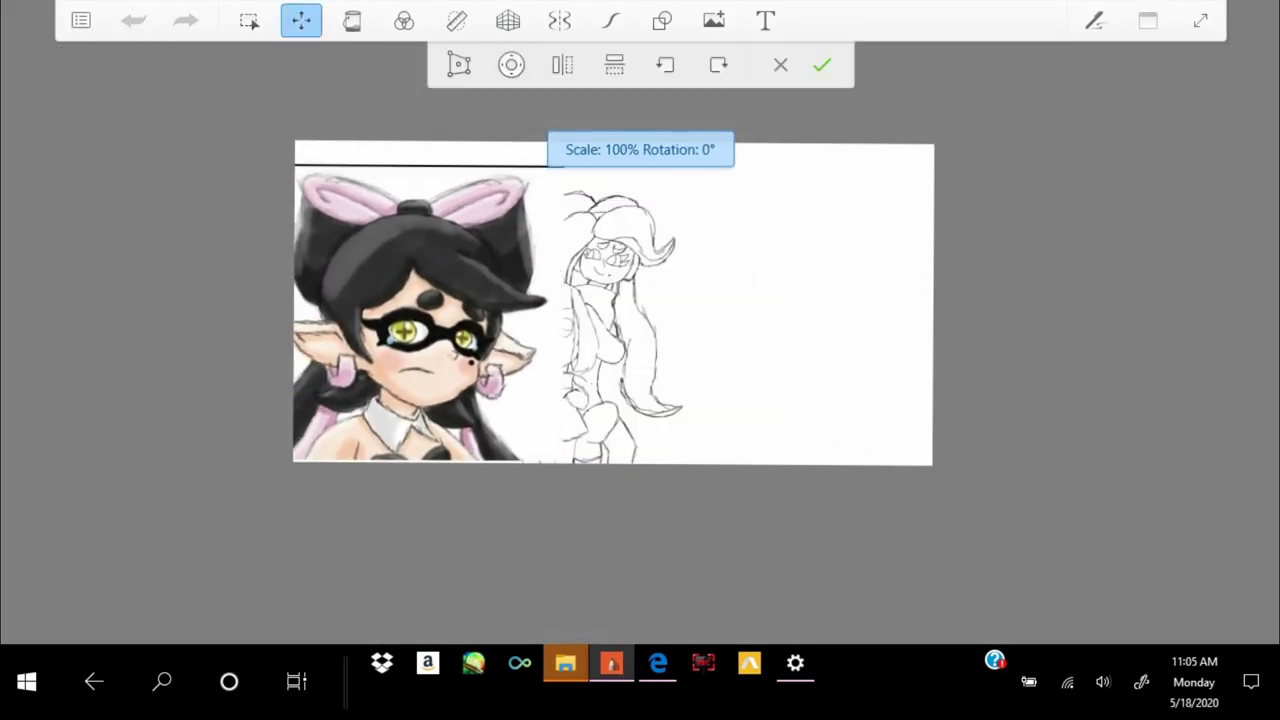
pyautogui.press('Return')
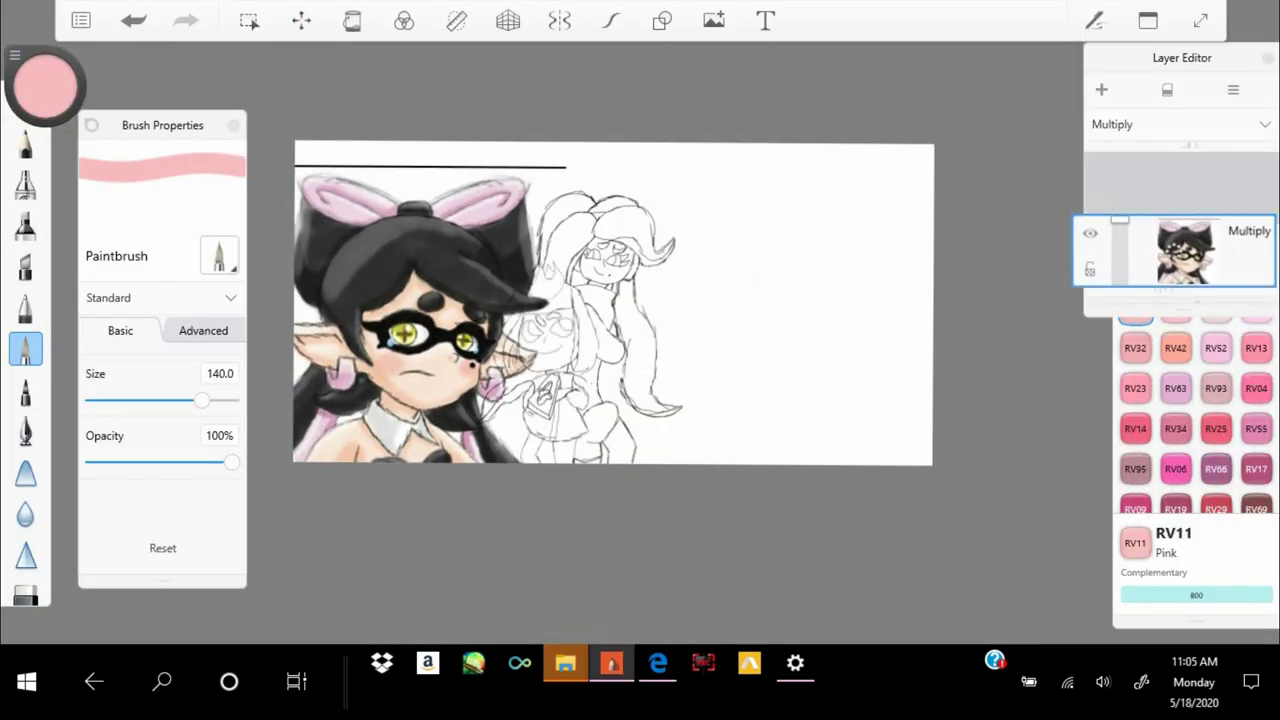
pyautogui.hotkey('ctrl', 'o')
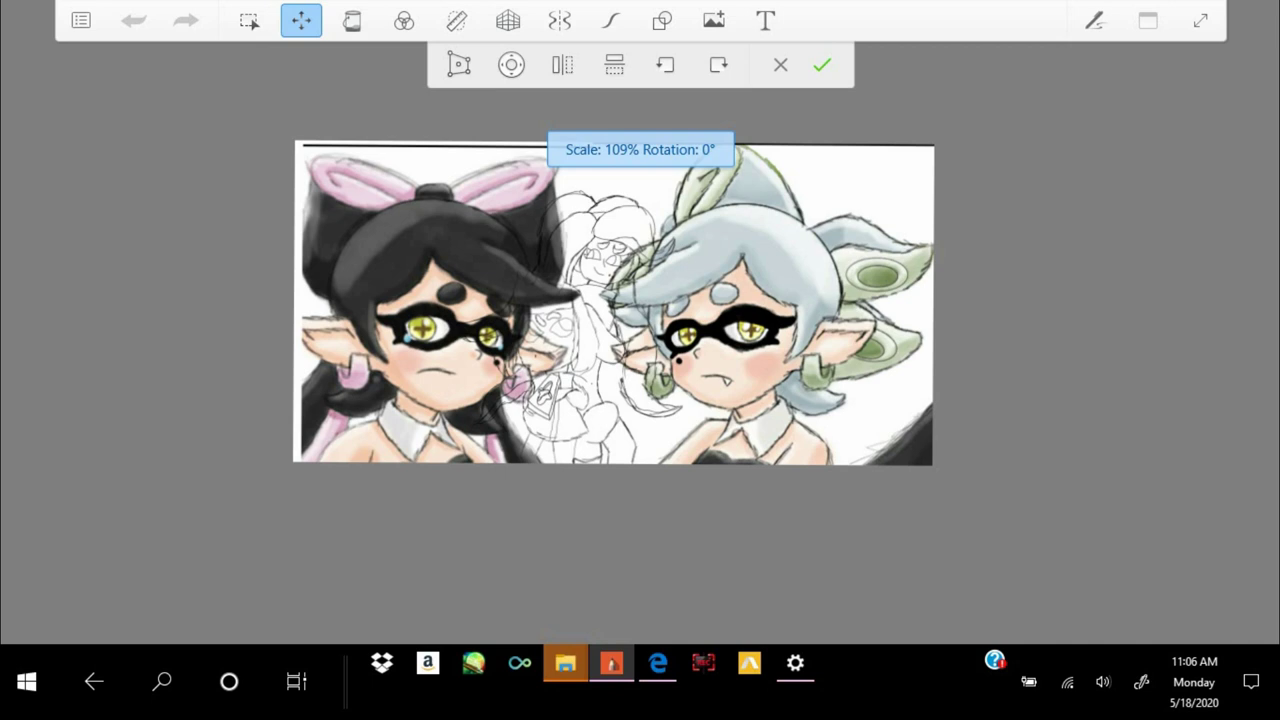
pyautogui.click(822, 64)
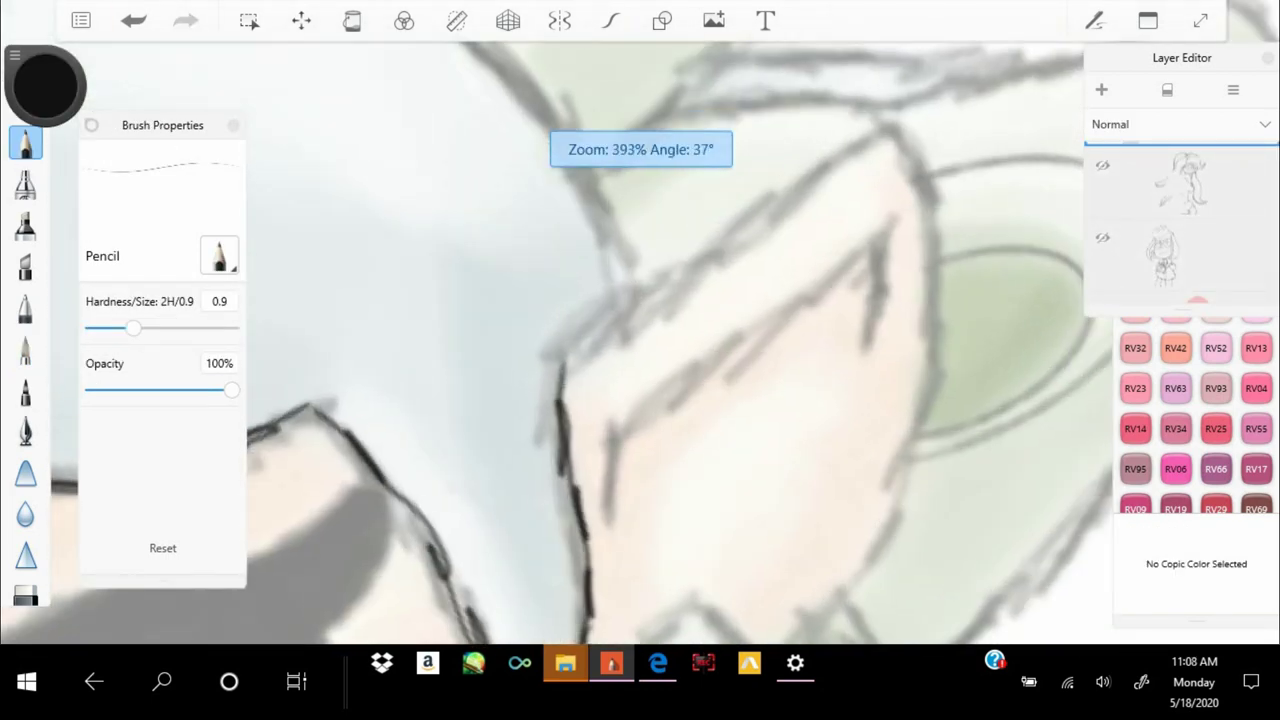
# Trace the white-haired character's right ear, including its inner fold, and the hoop earring beneath it with the Pencil
pyautogui.moveTo(930, 128); pyautogui.dragTo(915, 430)
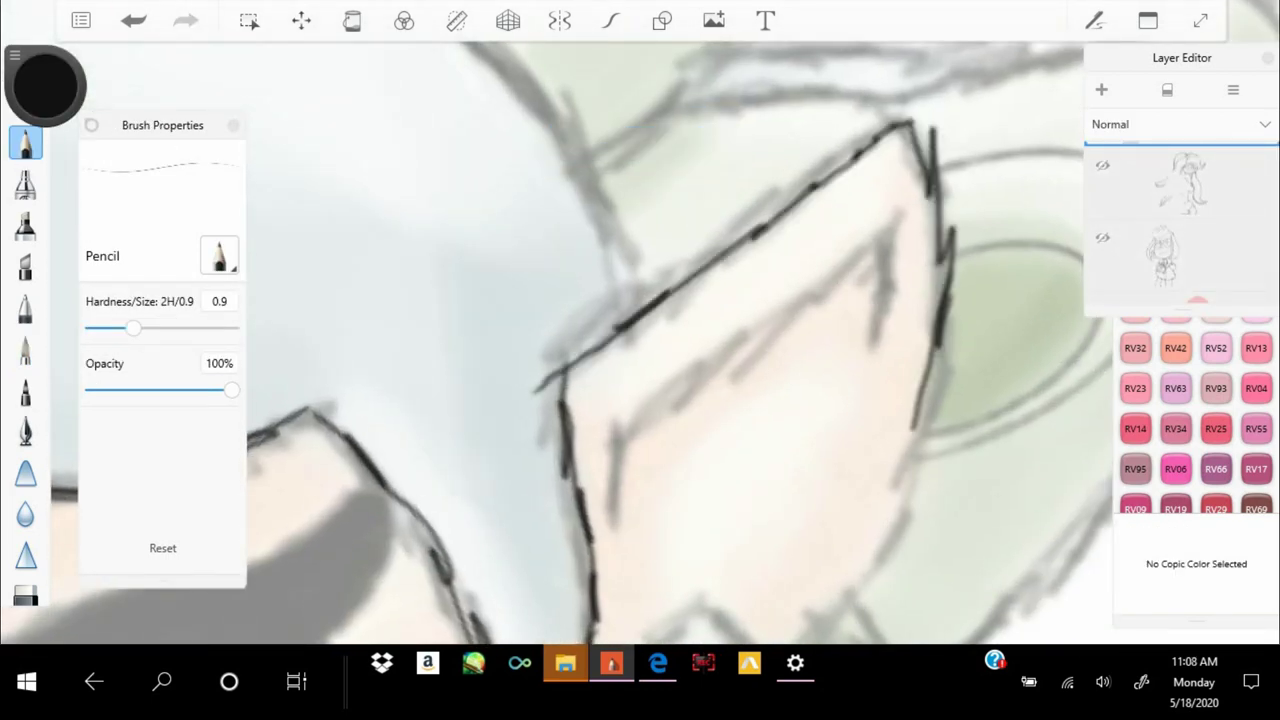
pyautogui.moveTo(935, 165); pyautogui.dragTo(510, 375)
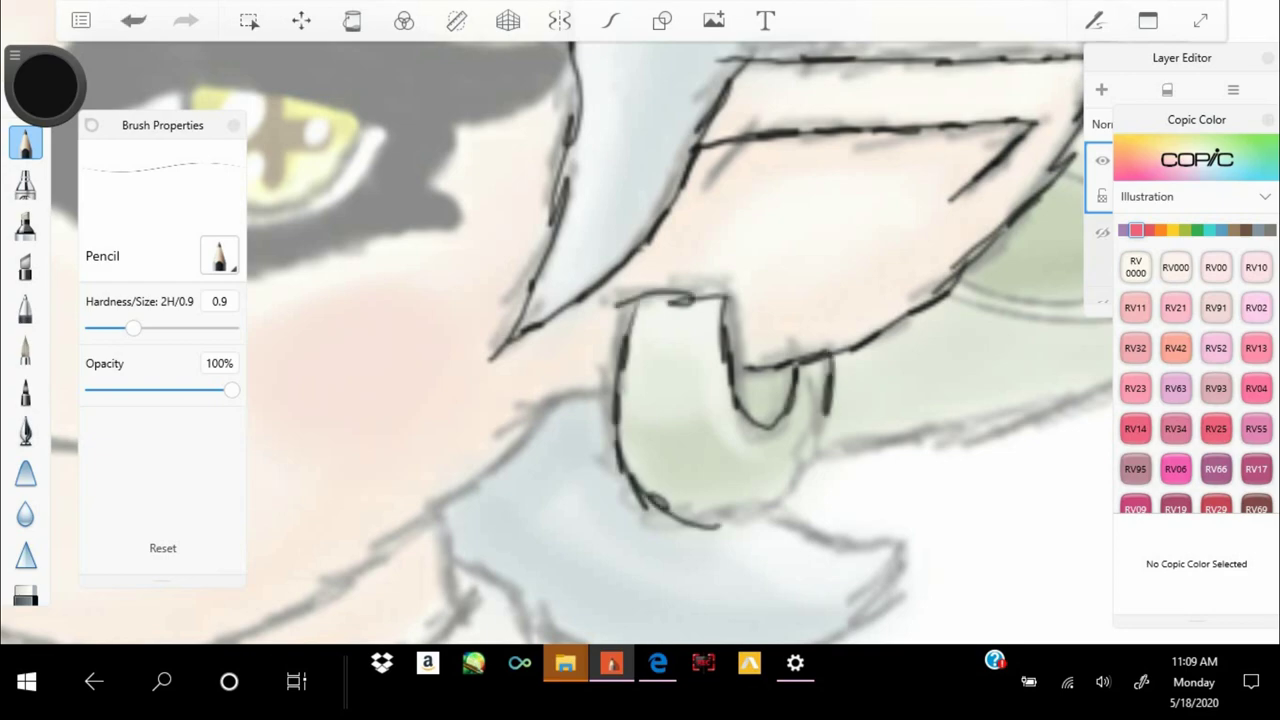
pyautogui.scroll(-5, 580, 340)
pyautogui.scroll(3, 580, 340)
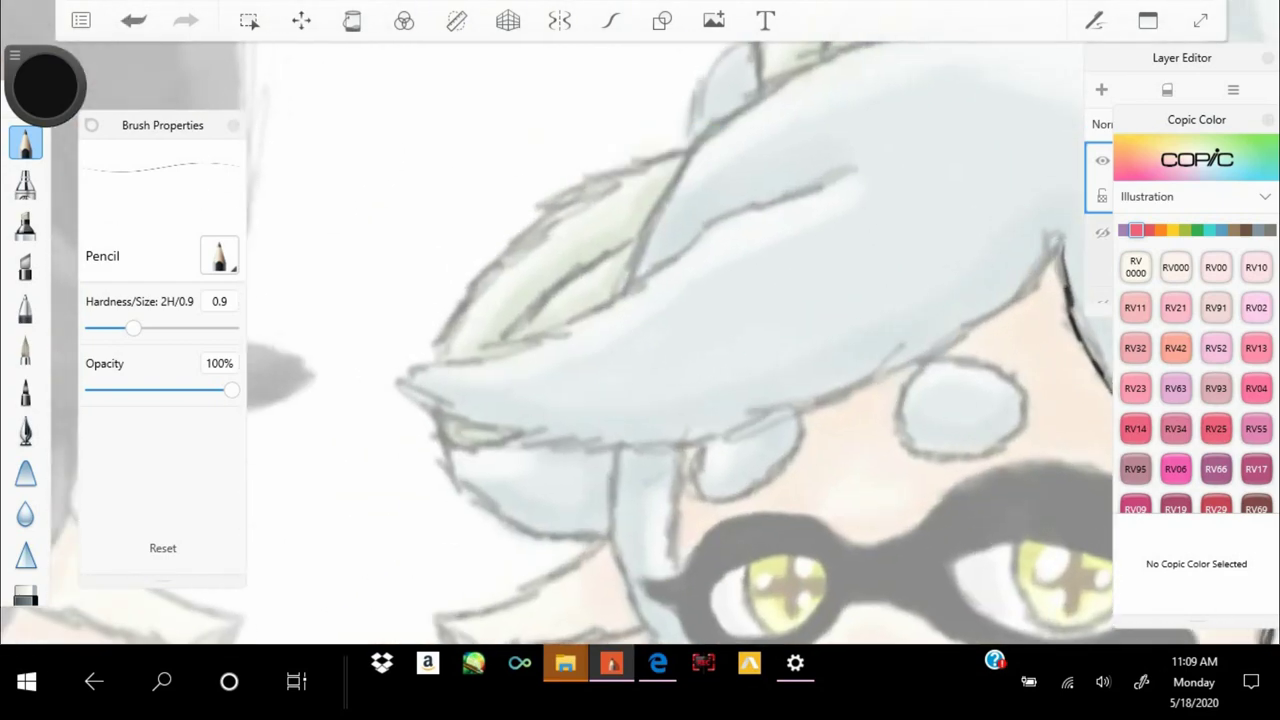
# Trace the white-haired character's lower fringe edge, the narrow strand beside the left eye, and the nose
pyautogui.scroll(-5, 640, 340)
pyautogui.scroll(4, 640, 340)
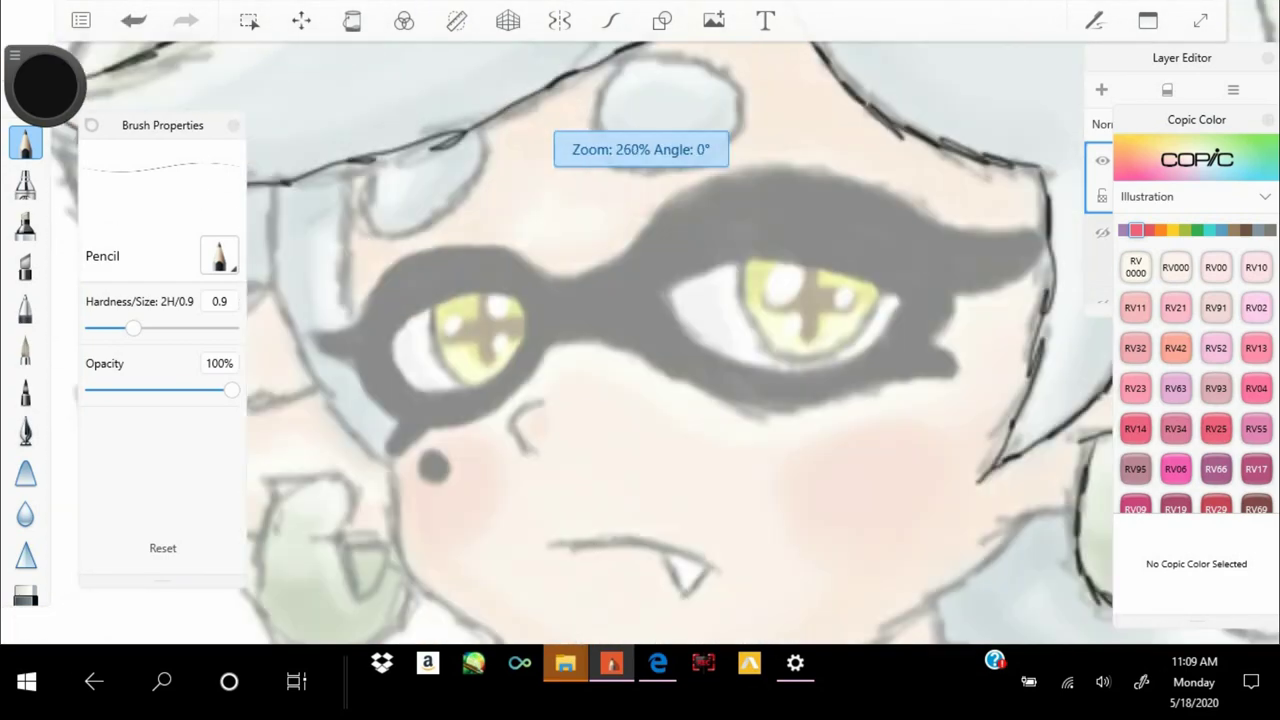
pyautogui.scroll(-4, 640, 340)
pyautogui.scroll(3, 640, 340)
pyautogui.scroll(-3, 640, 340)
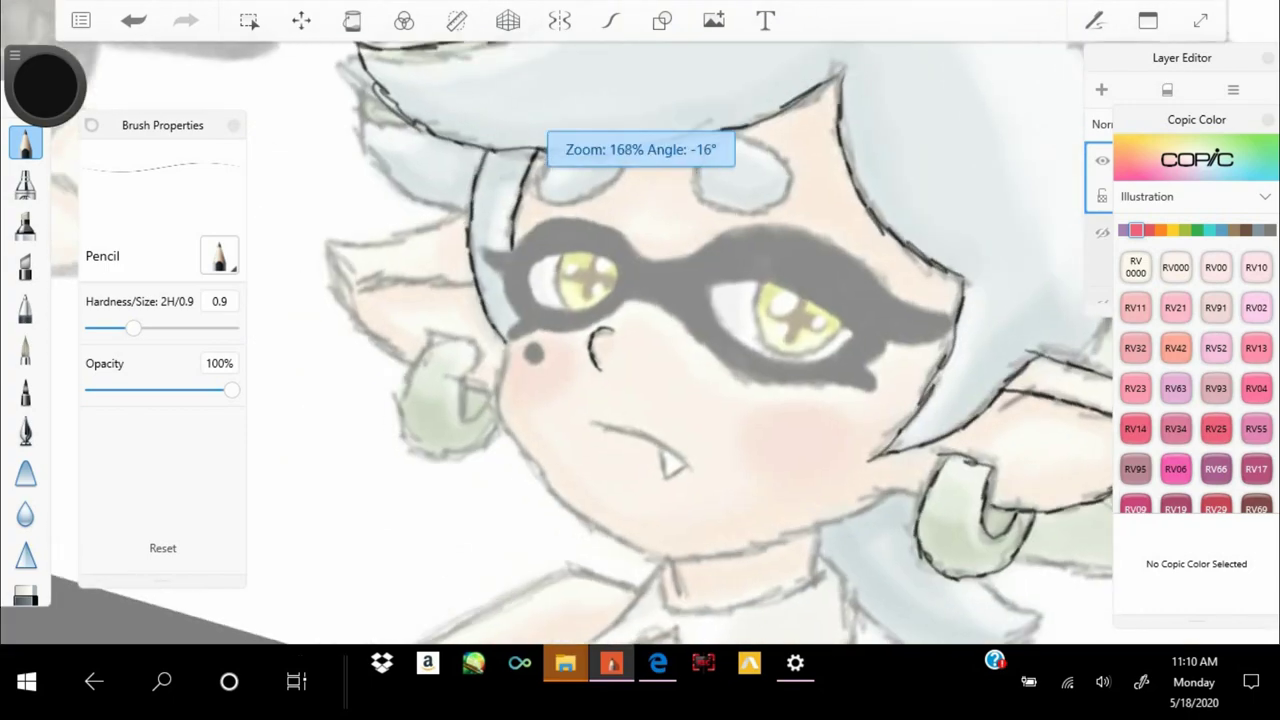
# Trace the white-haired character's left ear and its hoop earring
pyautogui.scroll(4, 640, 340)
pyautogui.scroll(-3, 640, 340)
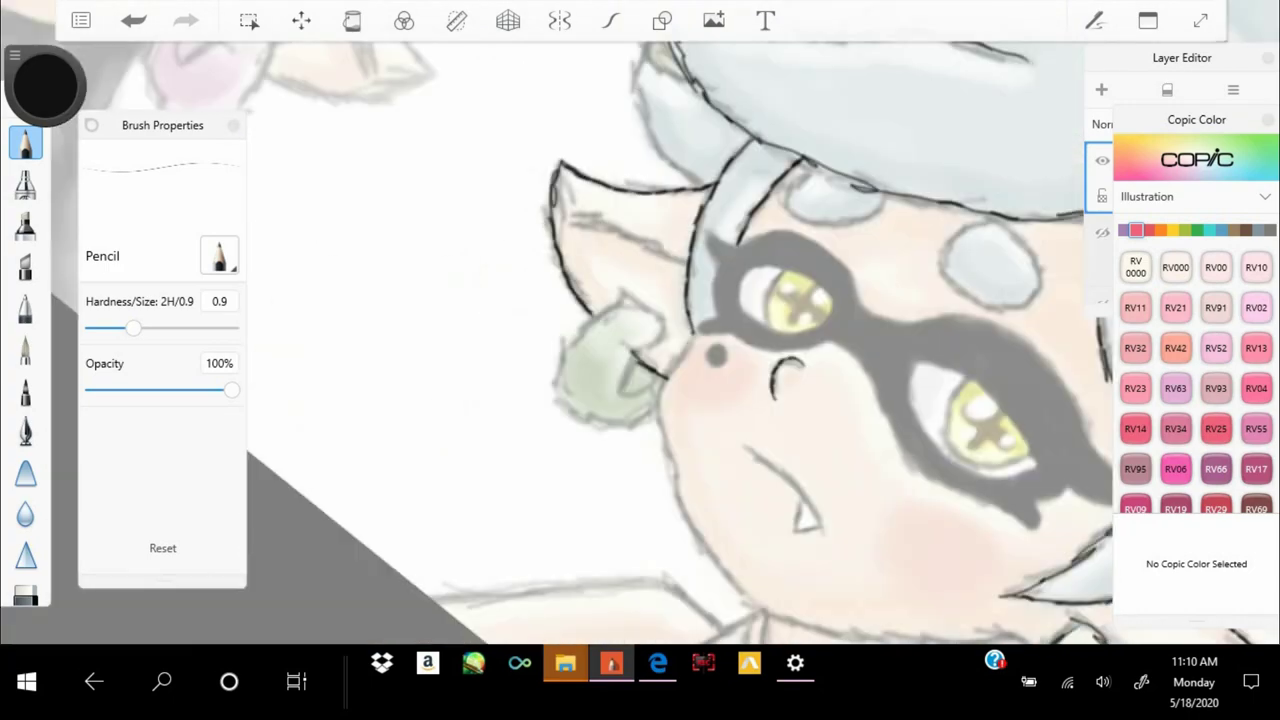
pyautogui.scroll(3, 640, 340)
pyautogui.scroll(-3, 640, 340)
# Trace the white-haired character's cheek and jaw outline from the left earring round to the right one
pyautogui.scroll(4, 640, 340)
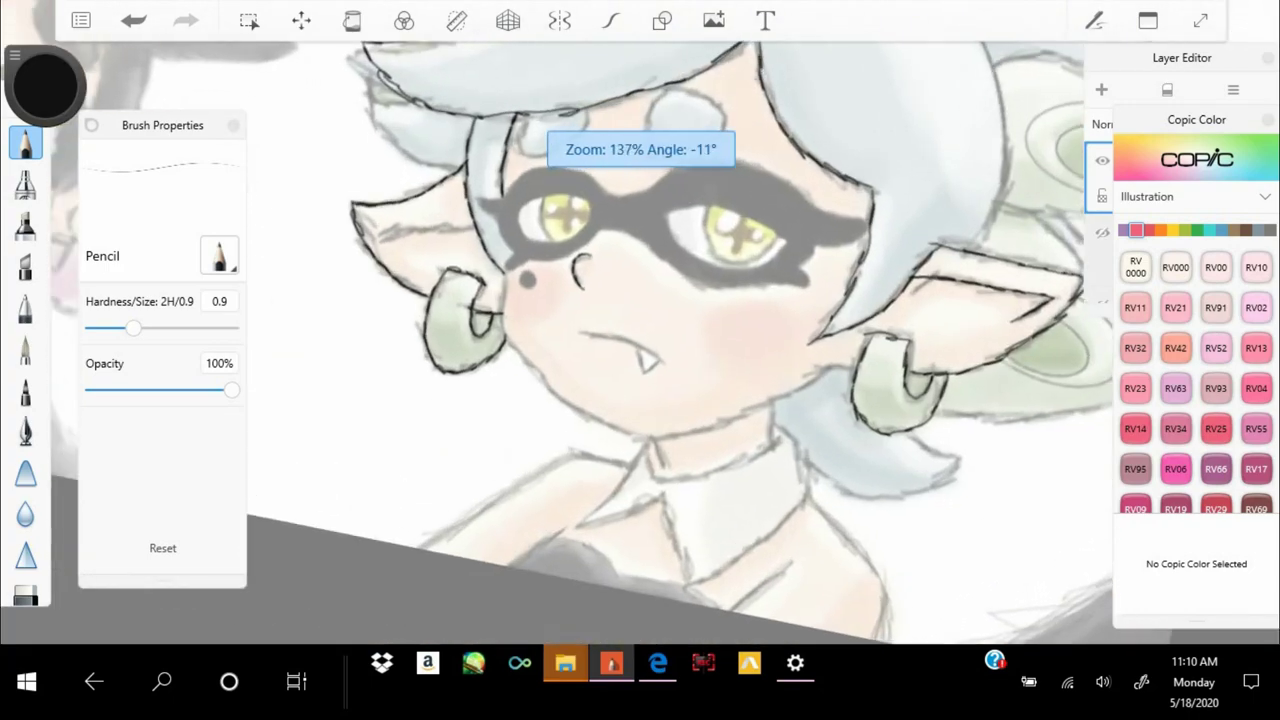
pyautogui.scroll(4, 640, 340)
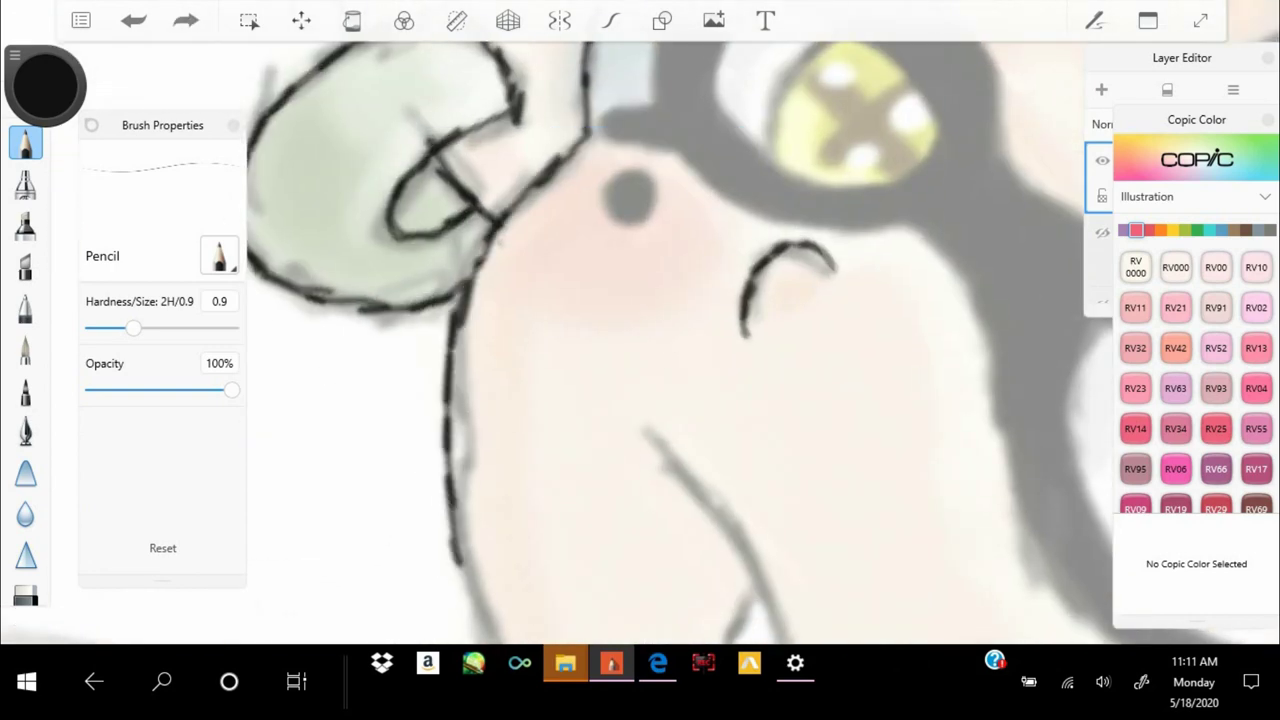
pyautogui.scroll(-5, 640, 340)
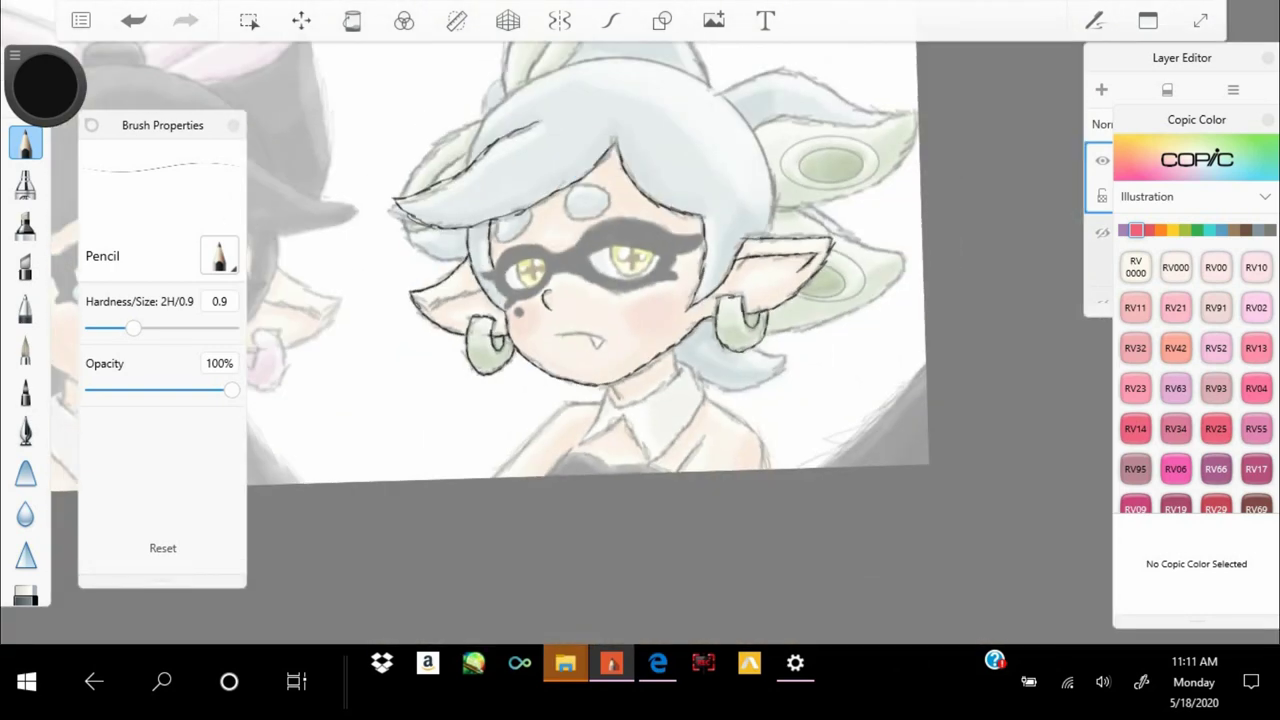
# Trace the white-haired character's neck and the upper edge of the collar with the Pencil
pyautogui.scroll(5, 640, 340)
pyautogui.scroll(-2, 640, 340)
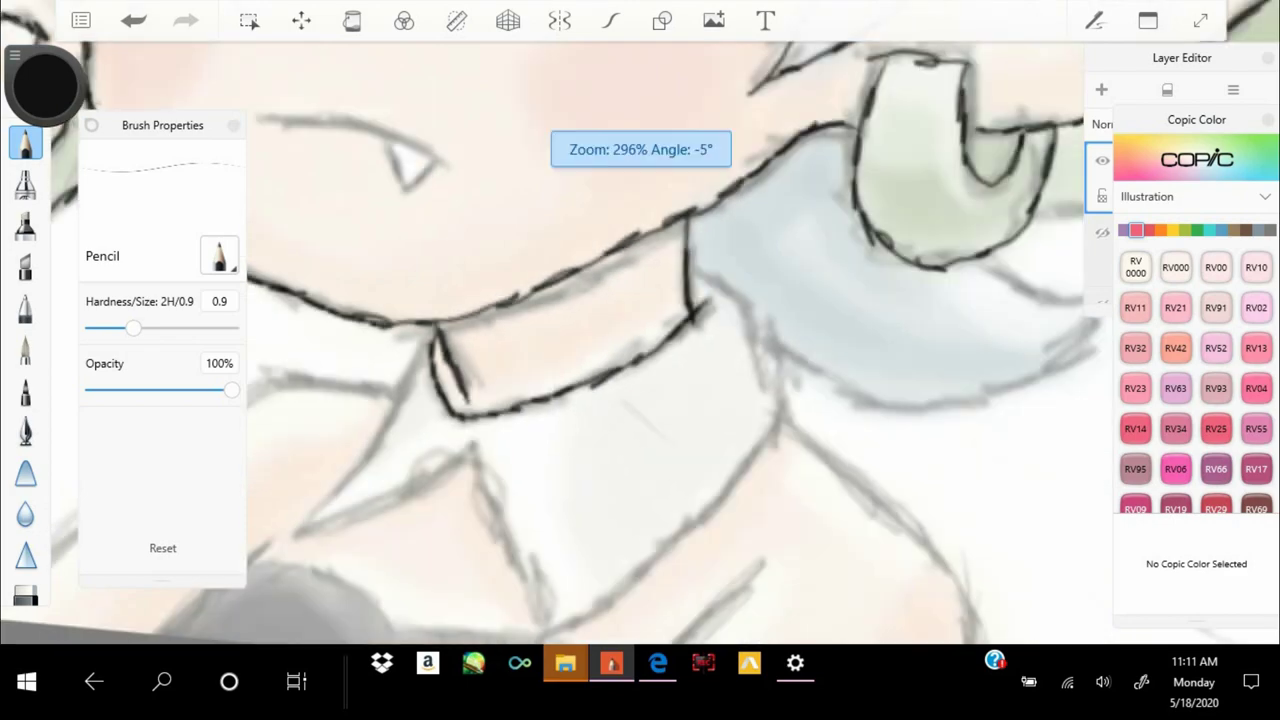
pyautogui.scroll(4, 640, 340)
pyautogui.scroll(-2, 640, 340)
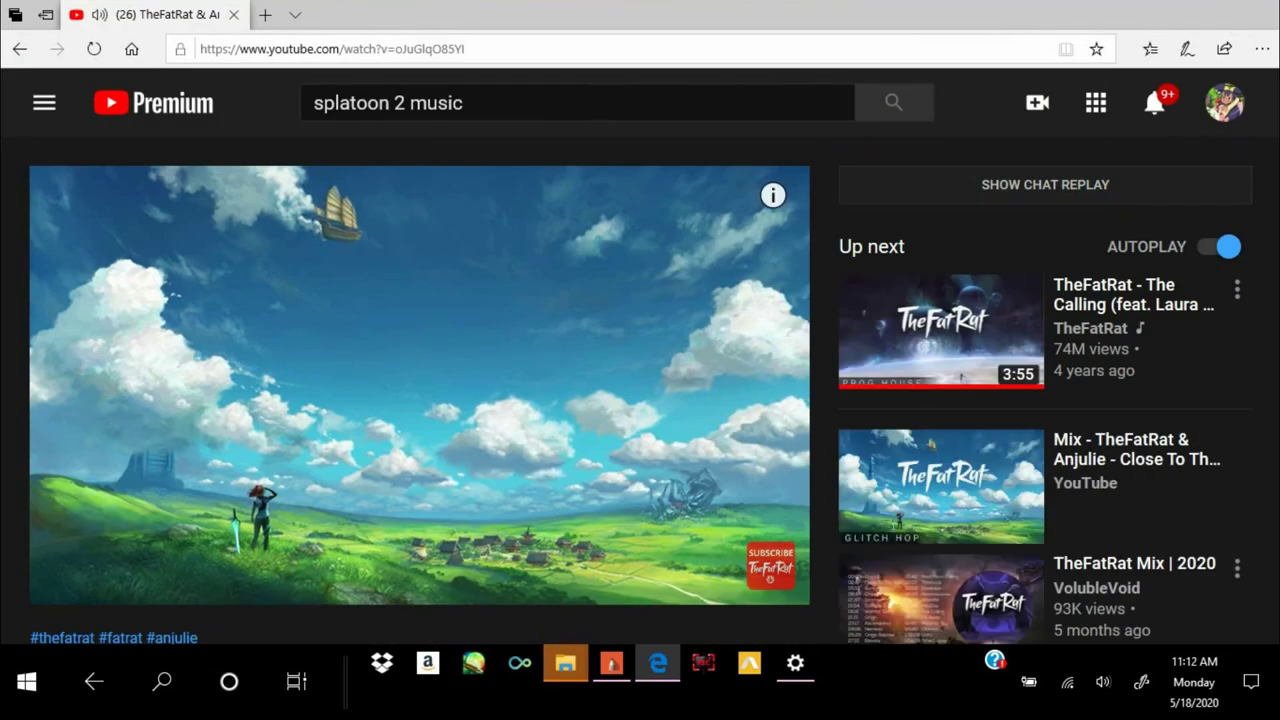
pyautogui.scroll(-5, 640, 400)
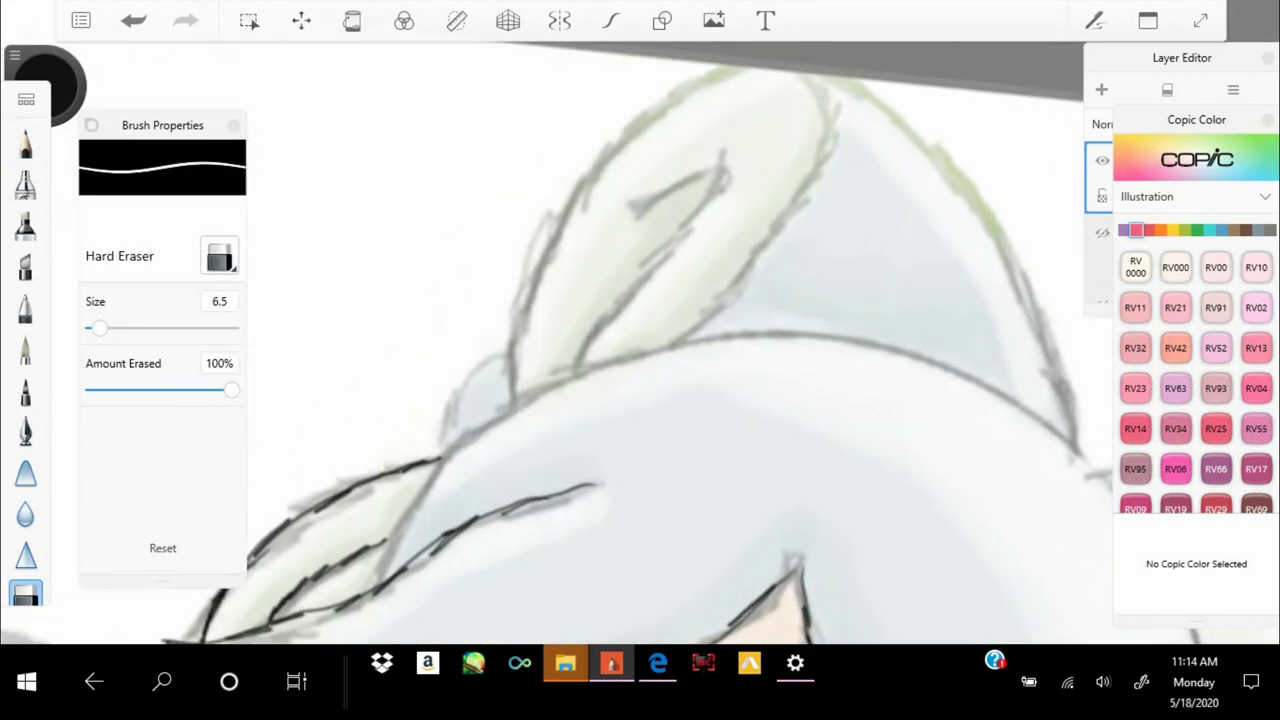
# Trace the tall bow loop above the white-haired character's head, its inner fold, and the round knot at its base with the Pencil
pyautogui.click(25, 143)
pyautogui.moveTo(768, 62); pyautogui.dragTo(512, 400)
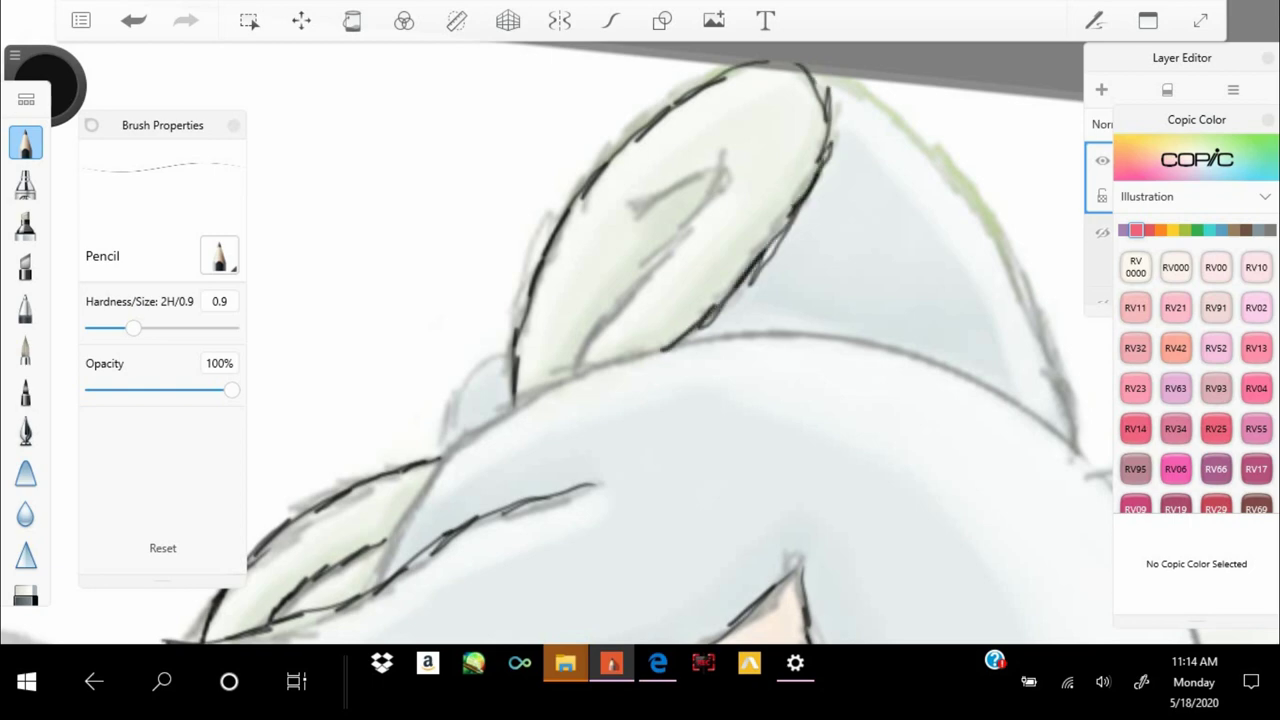
pyautogui.scroll(-5, 640, 340)
pyautogui.scroll(6, 640, 340)
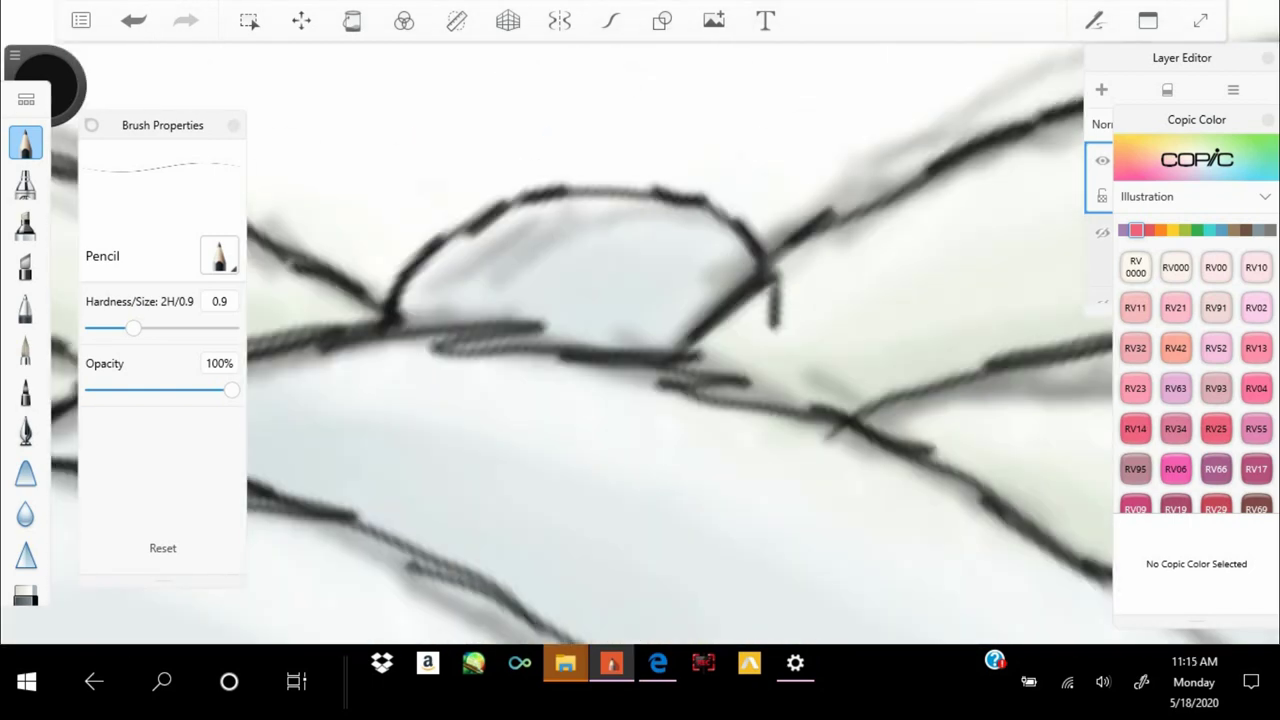
pyautogui.moveTo(774, 300); pyautogui.dragTo(760, 402)
pyautogui.click(25, 595)
pyautogui.click(25, 143)
pyautogui.hotkey('ctrl', 'z')
pyautogui.scroll(-5, 640, 340)
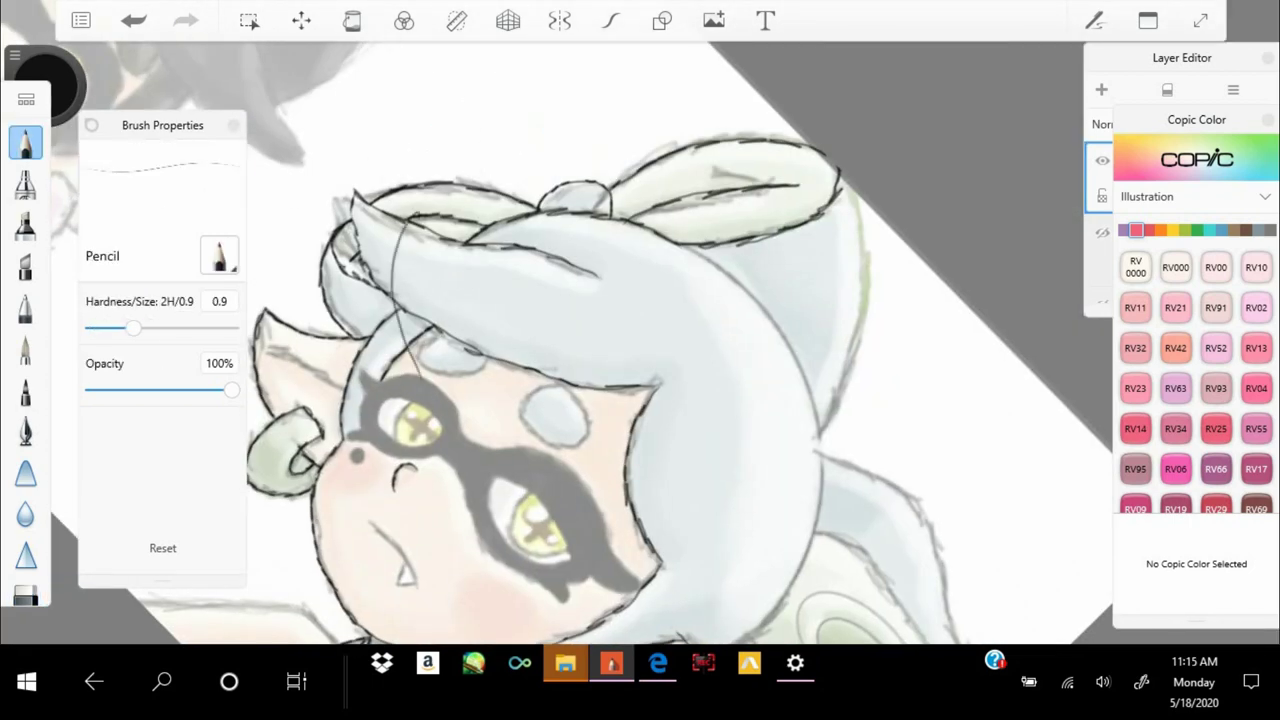
# Trace the outer edge of the hair behind the bow and the wavy blue lock beside it
pyautogui.scroll(2, 640, 340)
pyautogui.scroll(3, 640, 340)
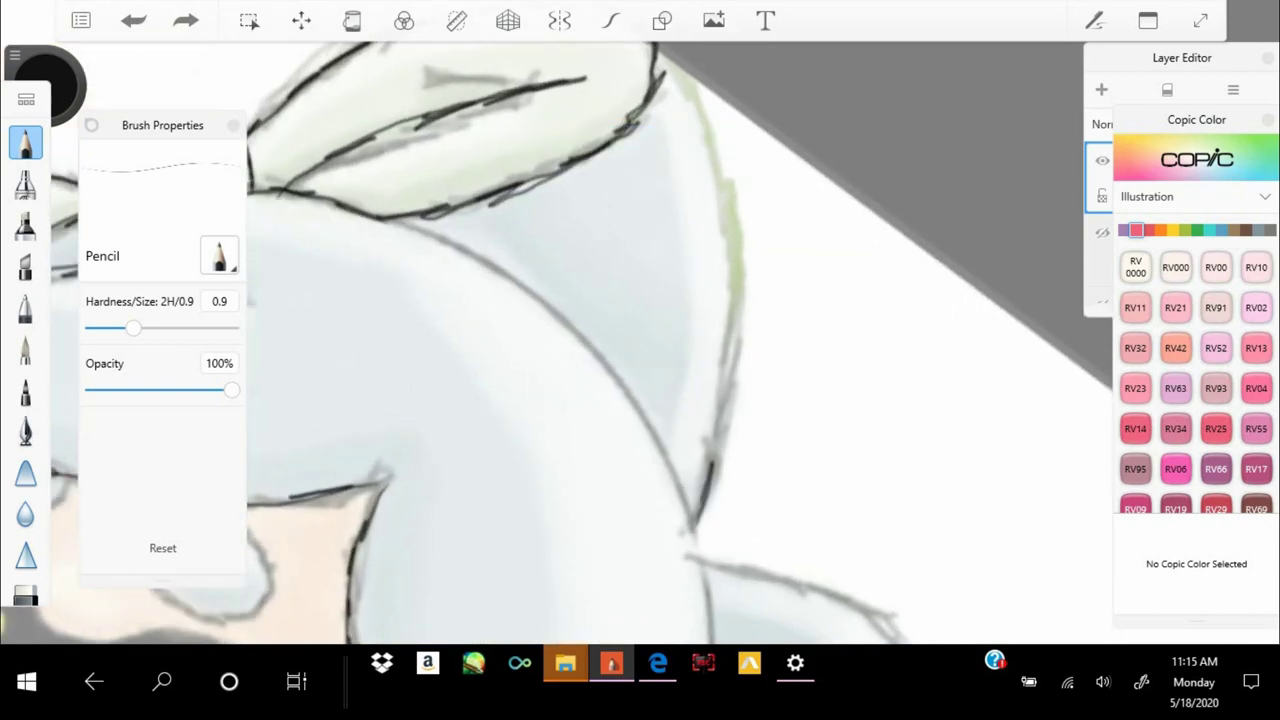
pyautogui.moveTo(730, 418); pyautogui.dragTo(704, 478)
pyautogui.scroll(-2, 640, 340)
pyautogui.scroll(3, 640, 340)
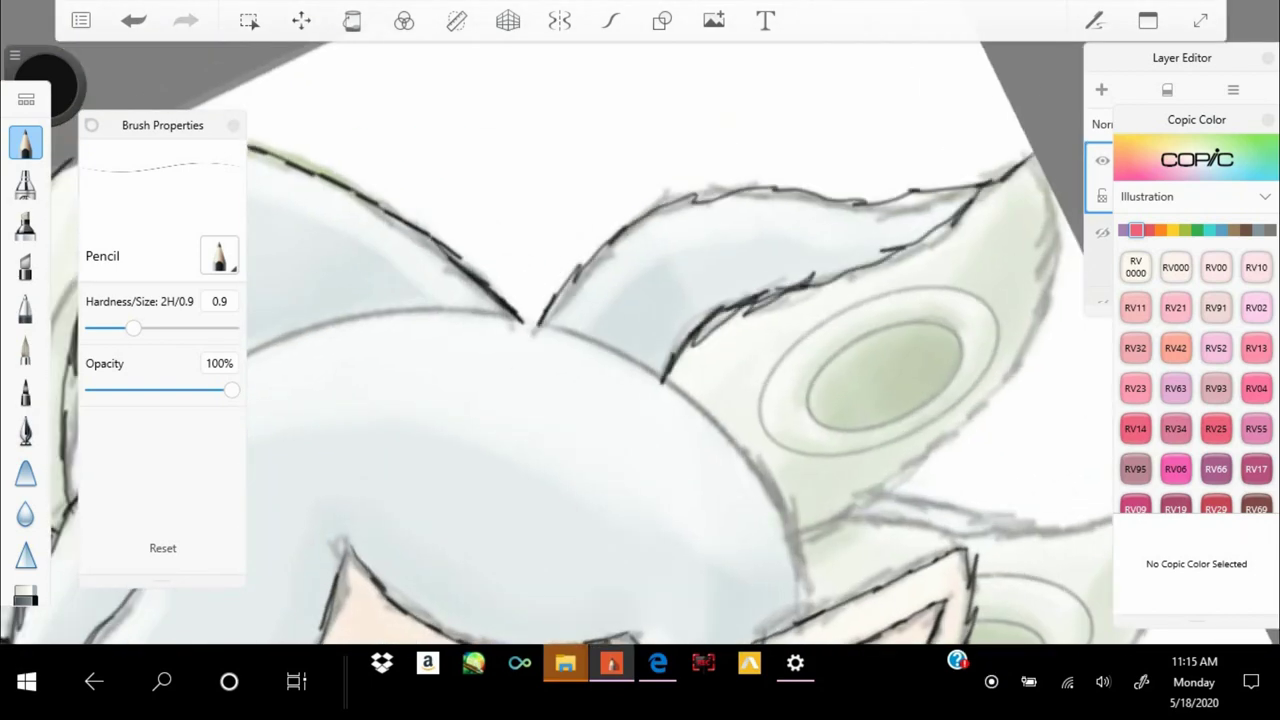
# Trace the outer edge of the upper green tentacle and the outline of the lower one behind the right ear
pyautogui.scroll(3, 640, 340)
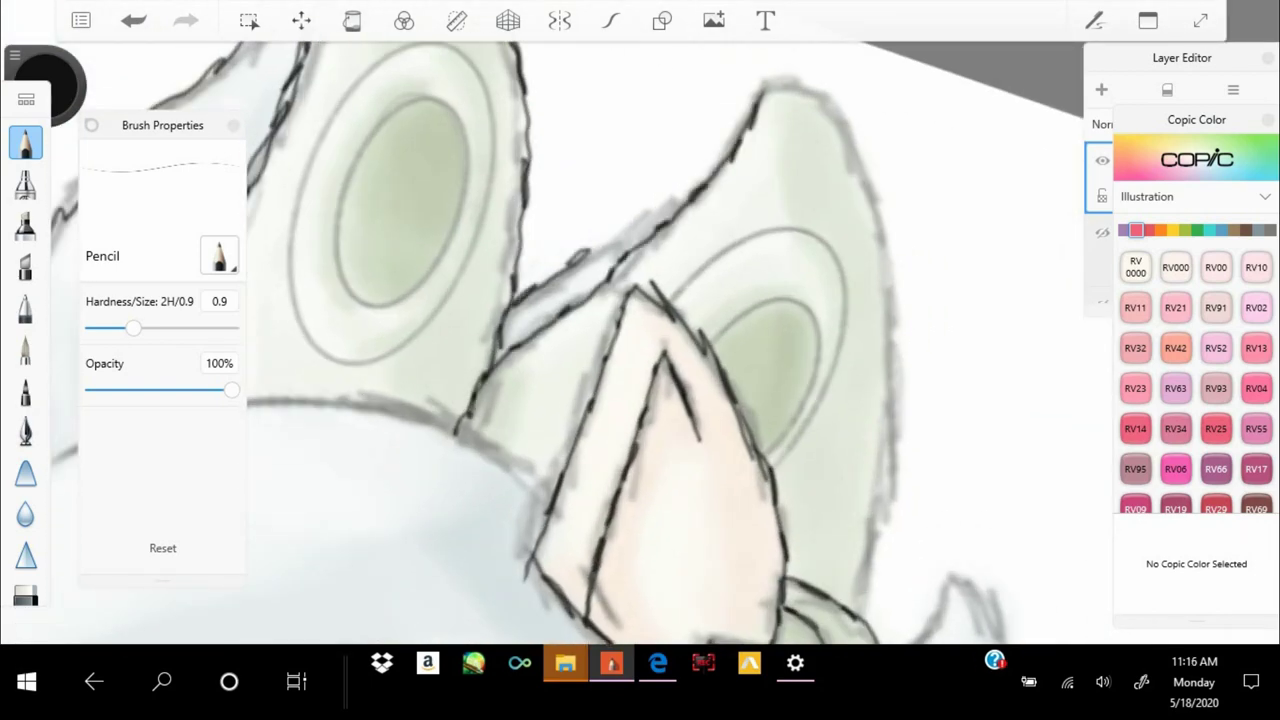
pyautogui.scroll(-2, 640, 340)
pyautogui.scroll(2, 640, 340)
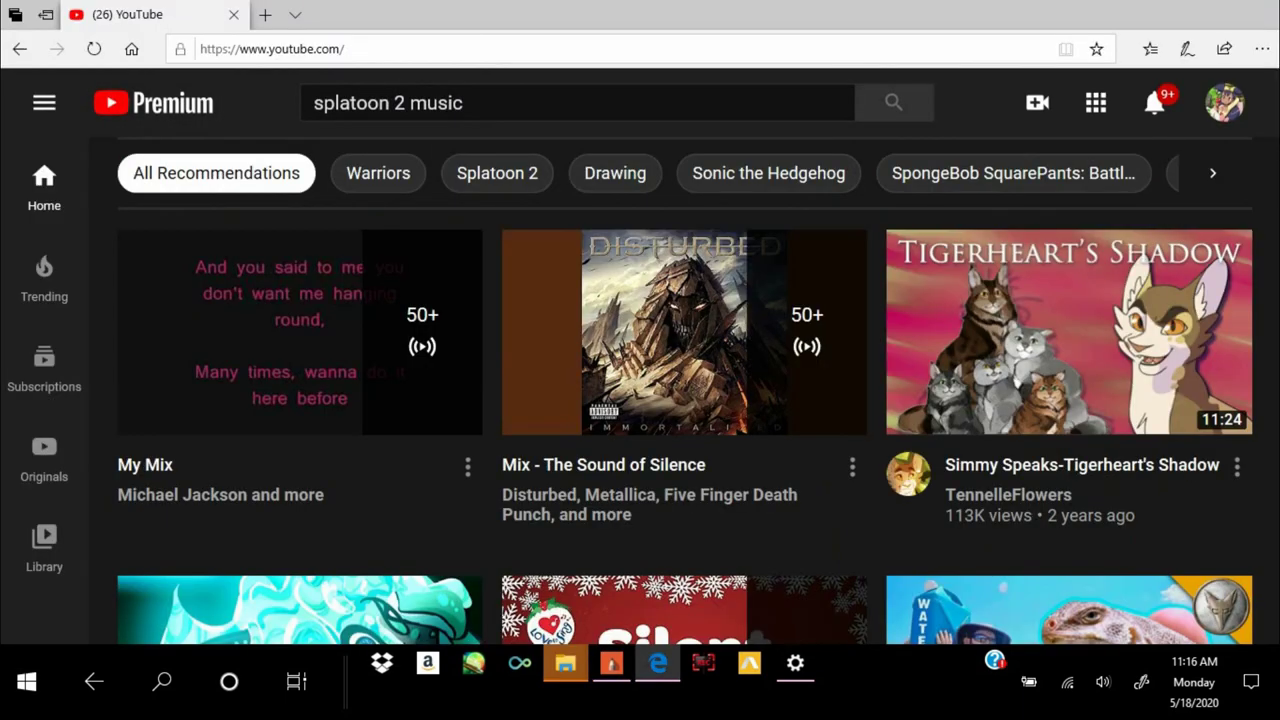
pyautogui.scroll(-10, 685, 390)
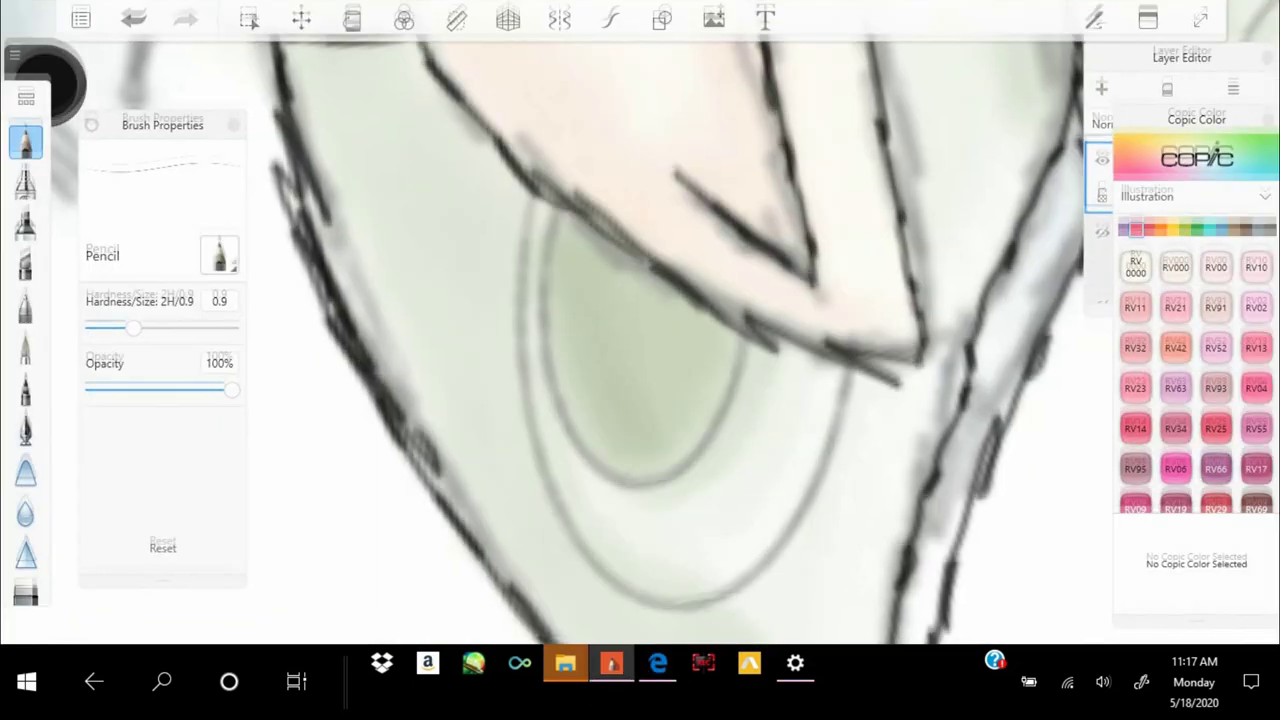
# Trace the oval markings on the lower tentacle and the hair tuft beneath the right earring
pyautogui.scroll(2, 640, 340)
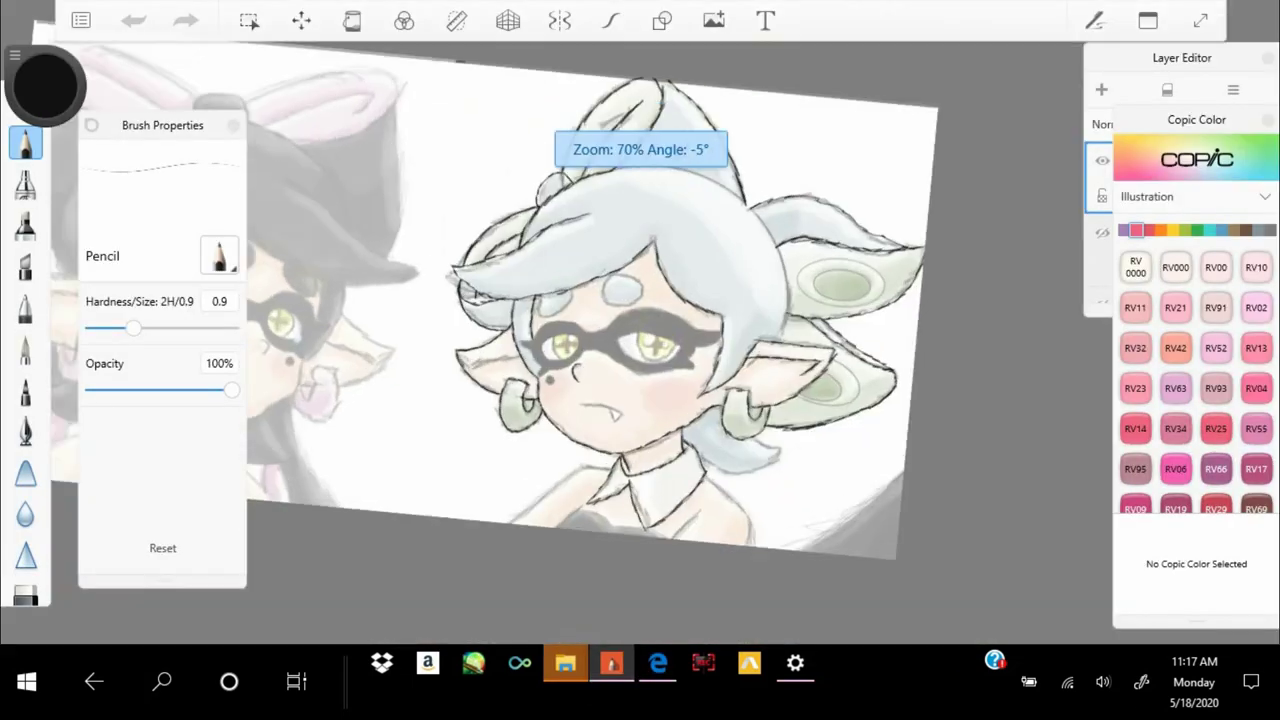
pyautogui.scroll(6, 640, 340)
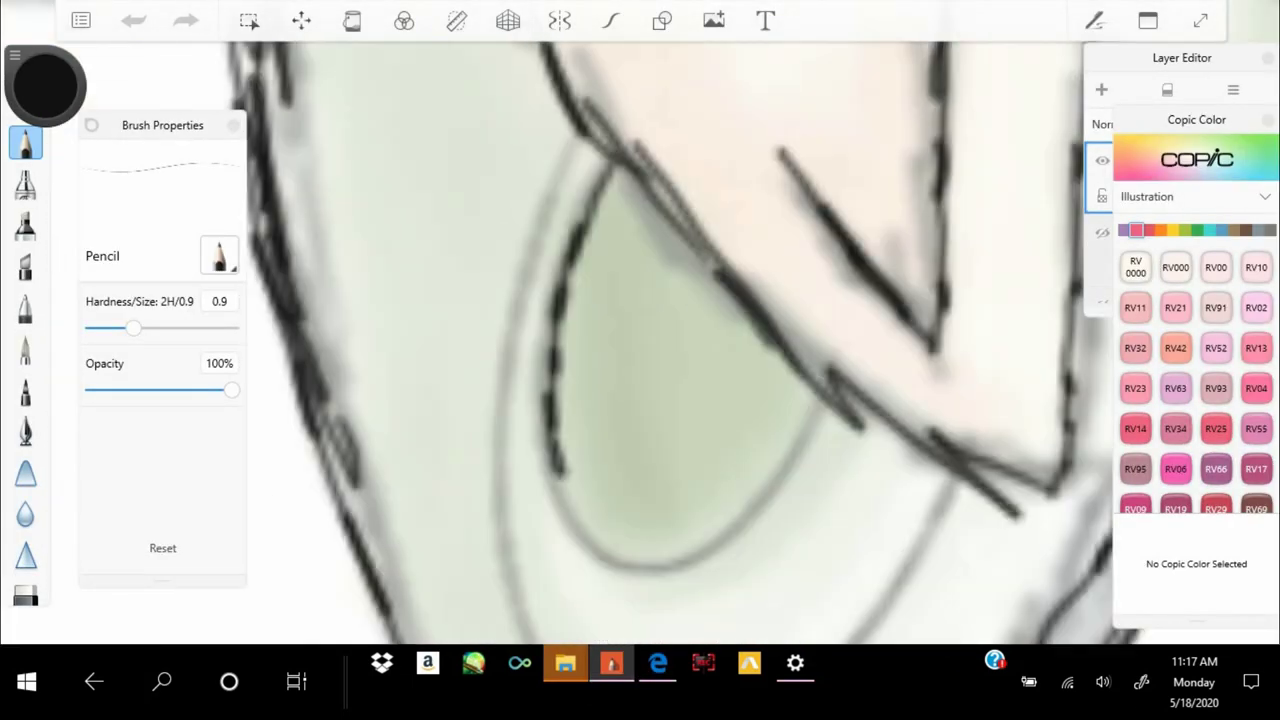
pyautogui.scroll(-5, 640, 340)
pyautogui.scroll(5, 640, 340)
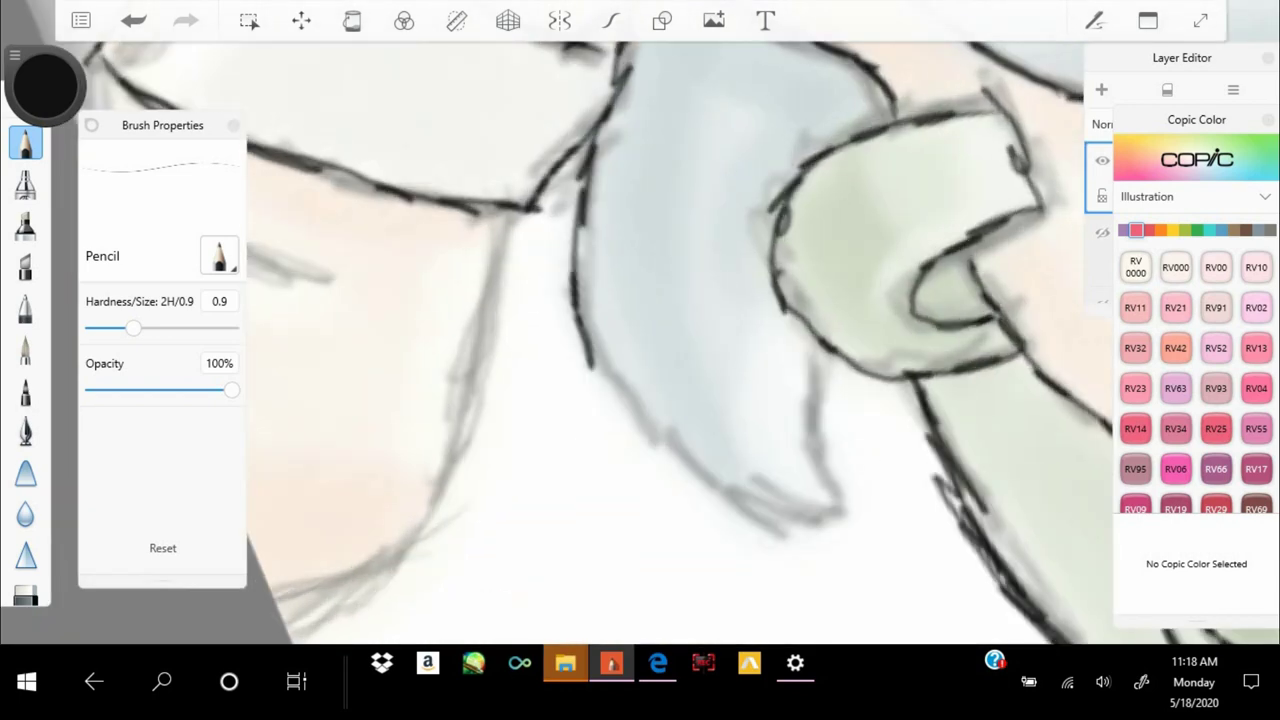
pyautogui.scroll(-4, 640, 340)
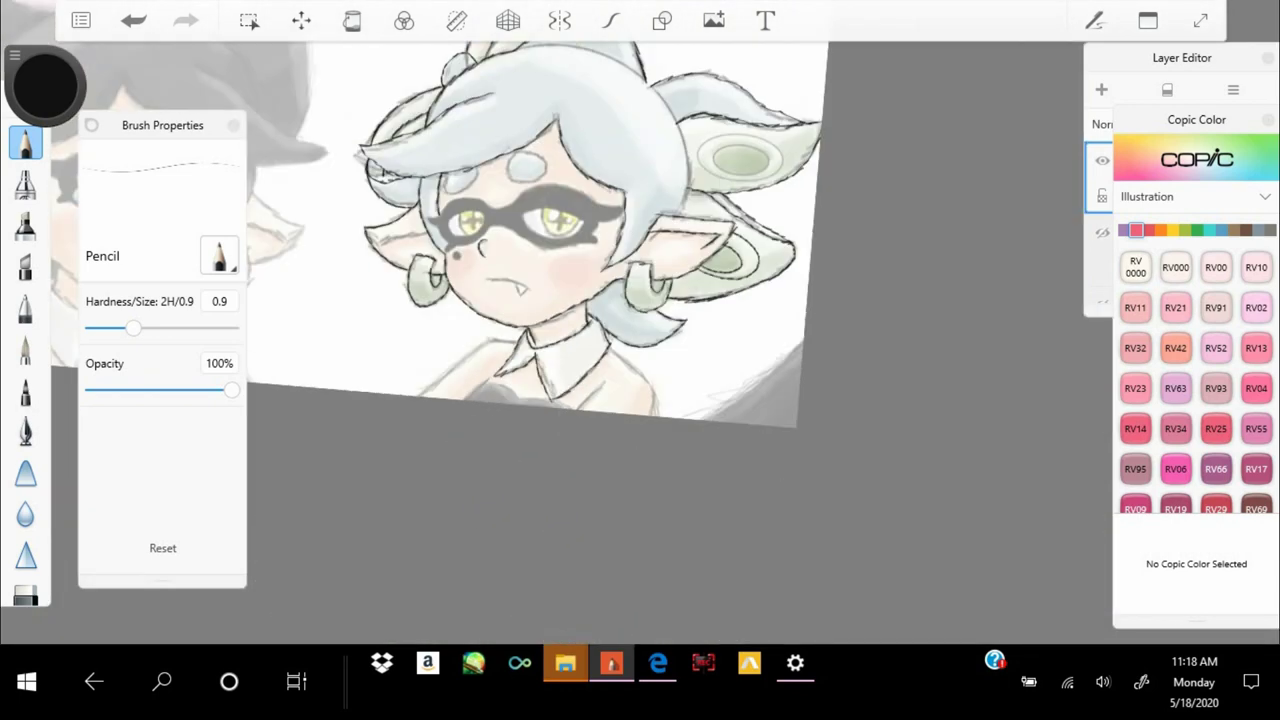
# Trace the collar's pointed lower edges, both shoulders and arms, and the top edge of the dress
pyautogui.scroll(5, 640, 340)
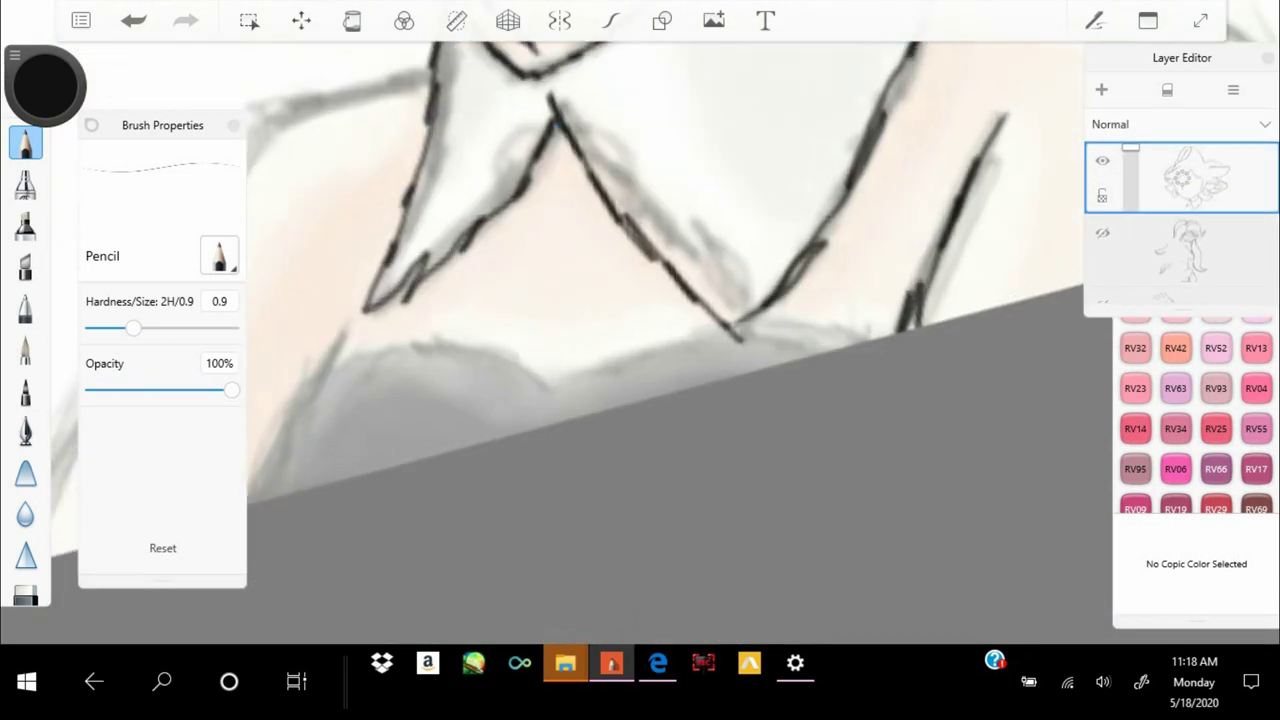
pyautogui.scroll(1, 640, 340)
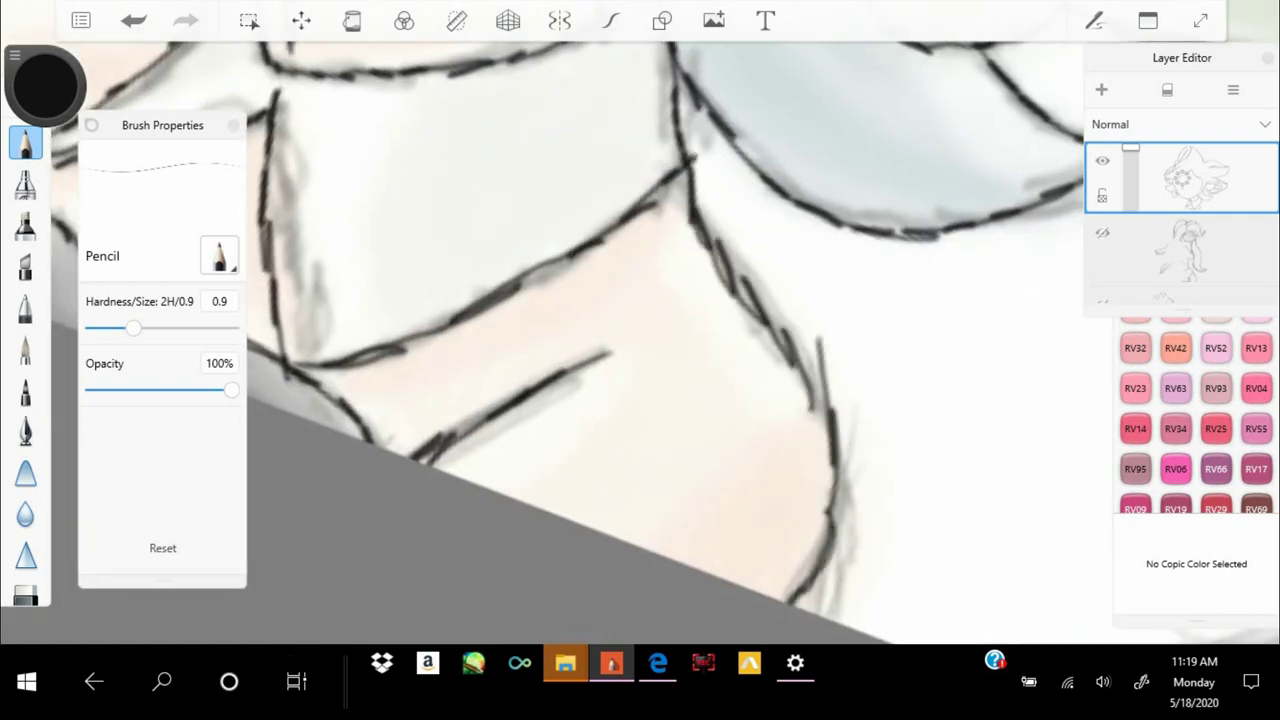
pyautogui.scroll(-3, 640, 340)
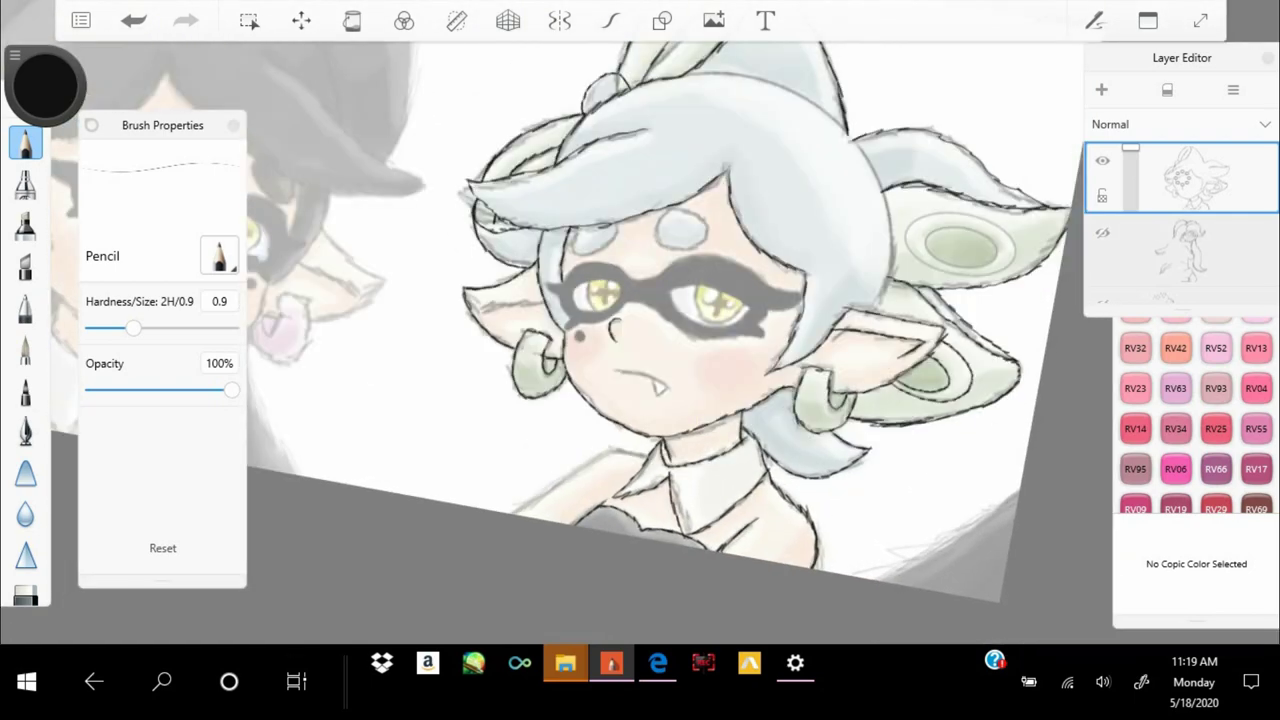
pyautogui.scroll(5, 640, 340)
pyautogui.scroll(-5, 640, 340)
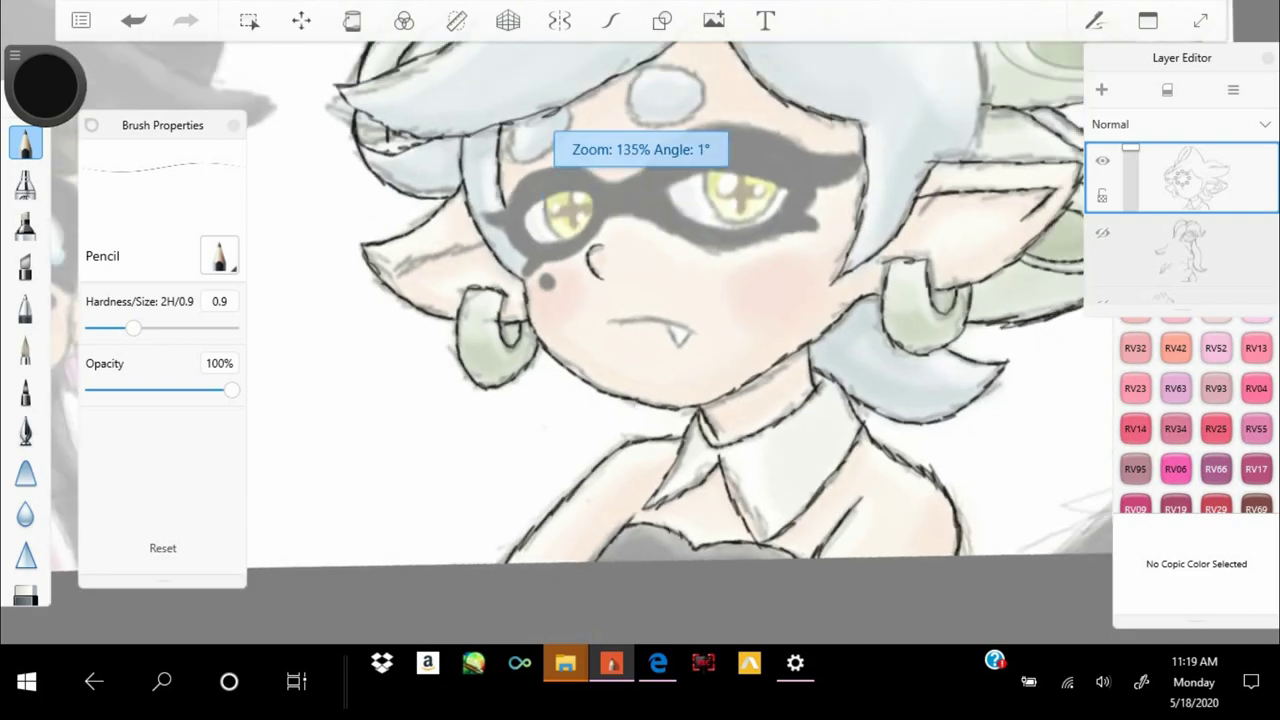
# Trace the crown of the white hair along the bases of the tentacles down to the right ear
pyautogui.scroll(5, 640, 340)
pyautogui.scroll(-3, 640, 340)
pyautogui.scroll(-3, 640, 340)
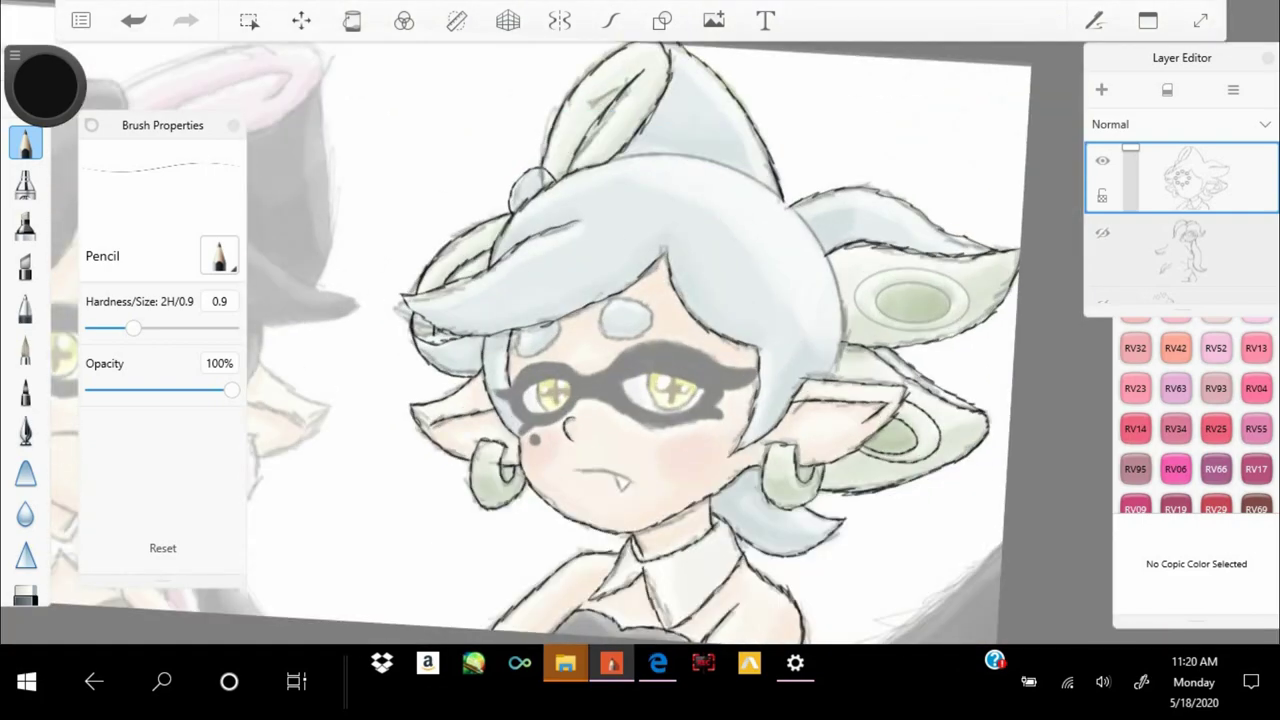
pyautogui.scroll(6, 640, 340)
pyautogui.scroll(-5, 640, 340)
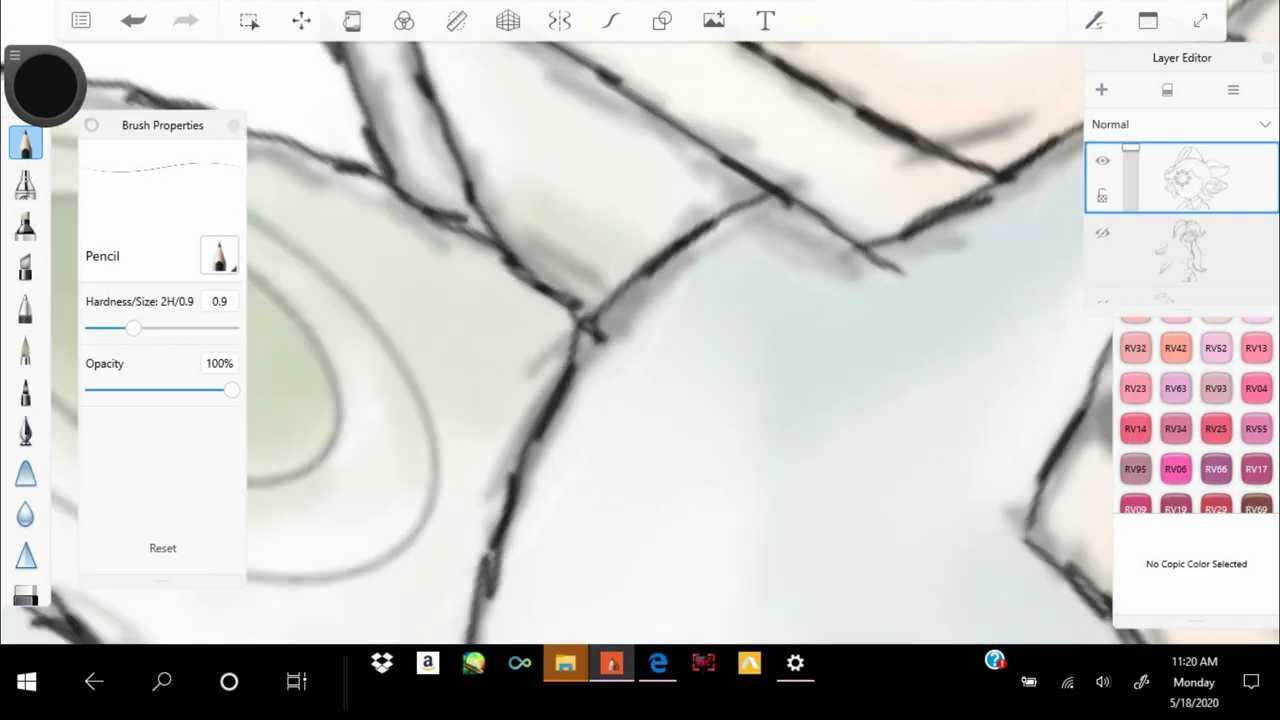
# Trace the inner and outer oval markings on the upper tentacle
pyautogui.scroll(5, 790, 360)
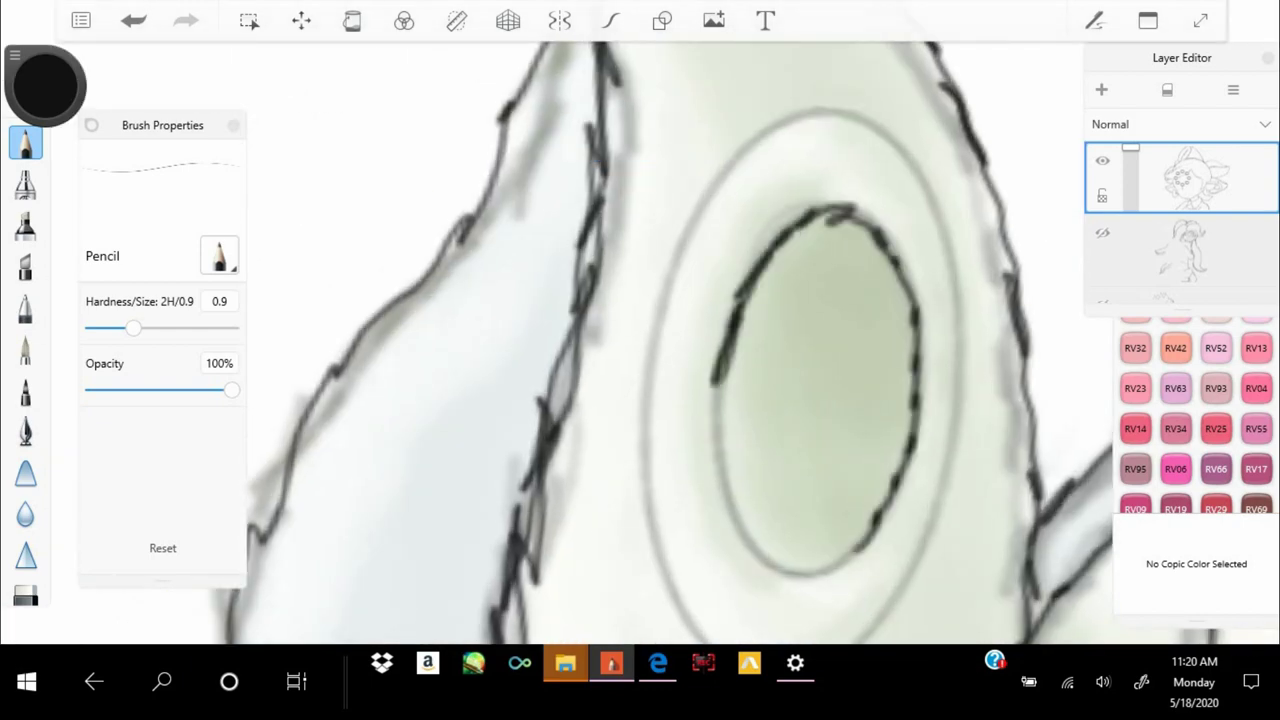
pyautogui.hscroll(2, 660, 340)
pyautogui.scroll(-5, 640, 340)
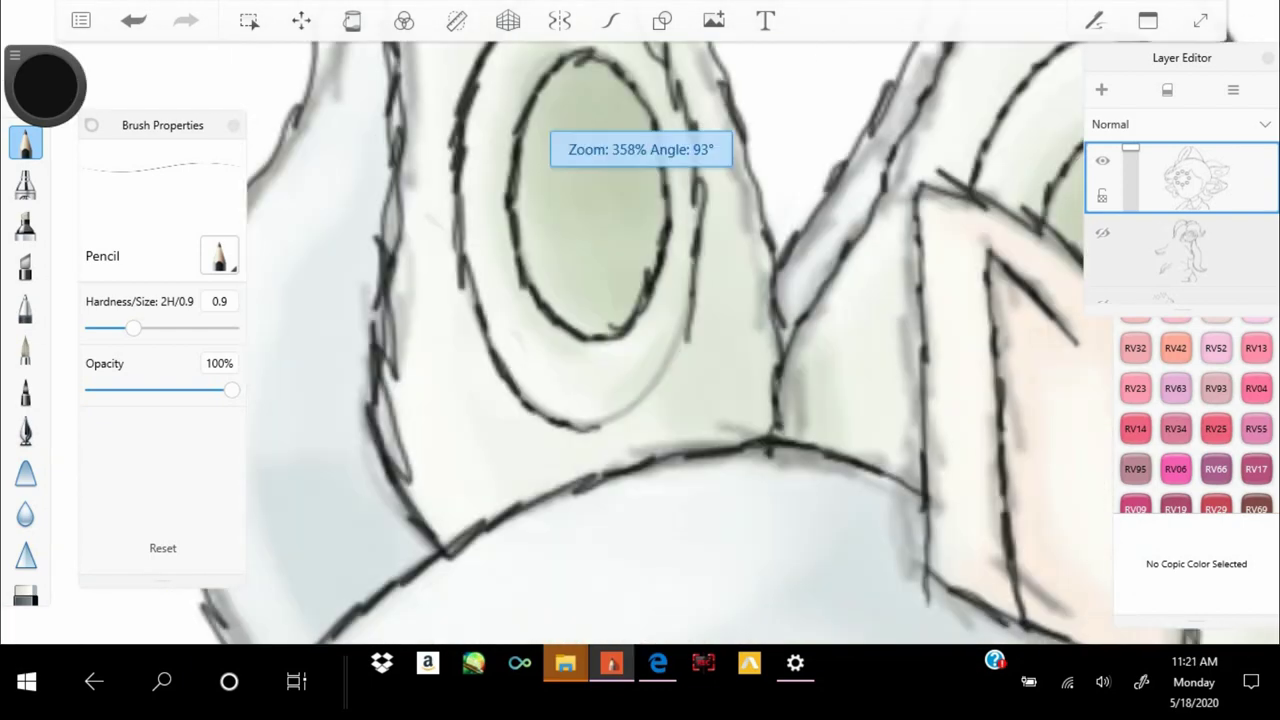
# Trace the two round eyebrows and the upper edge of the mask over the right eye
pyautogui.scroll(4, 640, 340)
pyautogui.scroll(3, 540, 180)
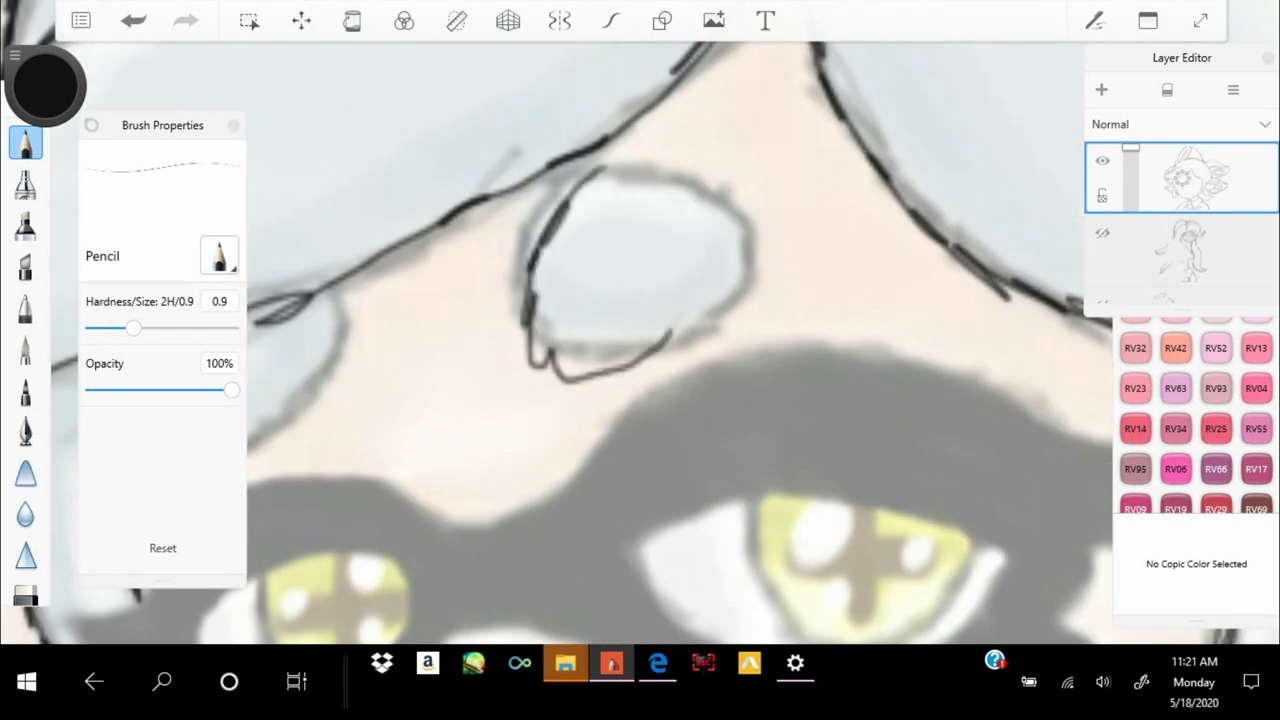
pyautogui.scroll(-4, 640, 340)
pyautogui.scroll(4, 640, 340)
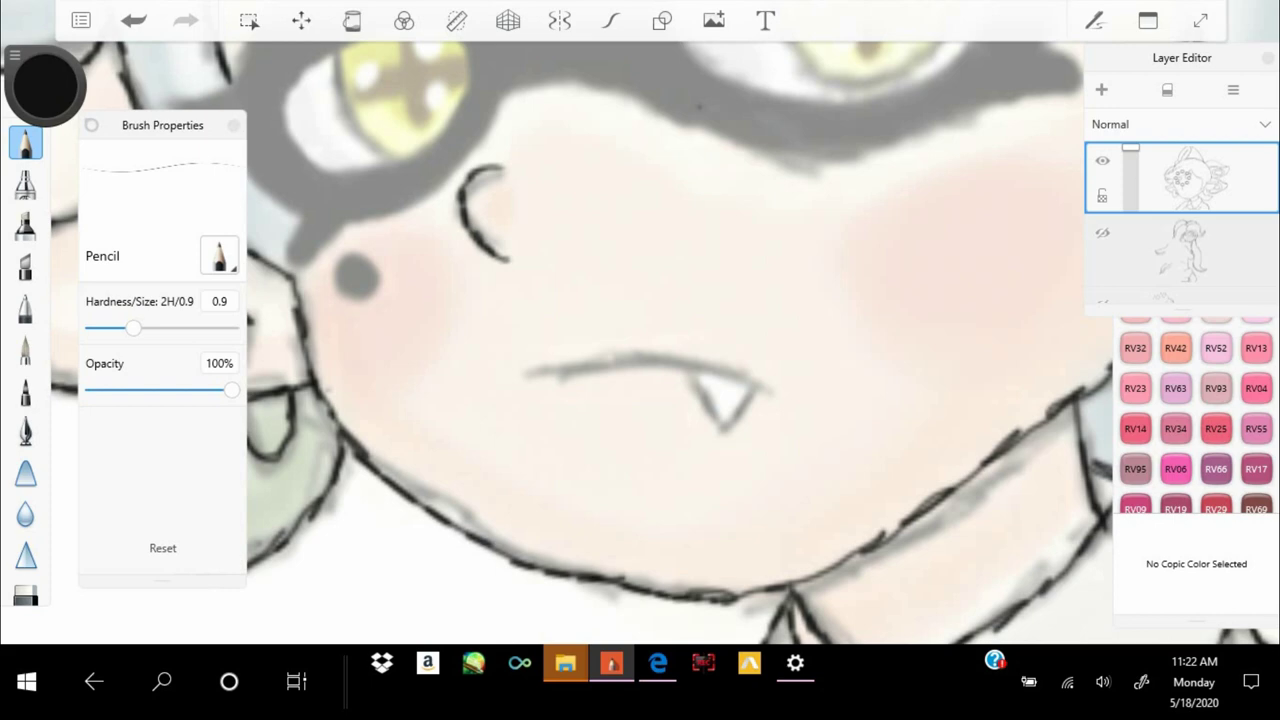
pyautogui.scroll(-4, 640, 340)
pyautogui.scroll(4, 640, 340)
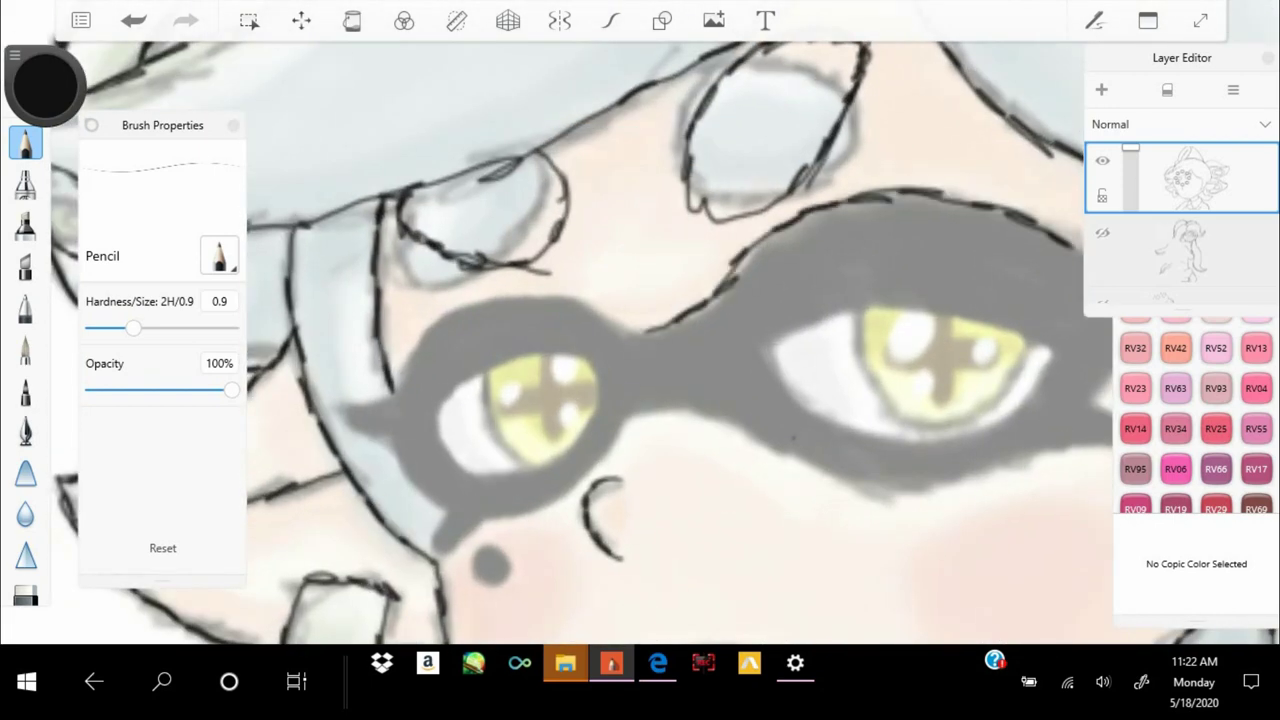
# Trace the mask's outline around the left eye, including its side point and lower tip
pyautogui.hotkey('ctrl', 'z')
pyautogui.scroll(2, 640, 340)
pyautogui.hotkey('ctrl', 'y')
pyautogui.scroll(1, 640, 340)
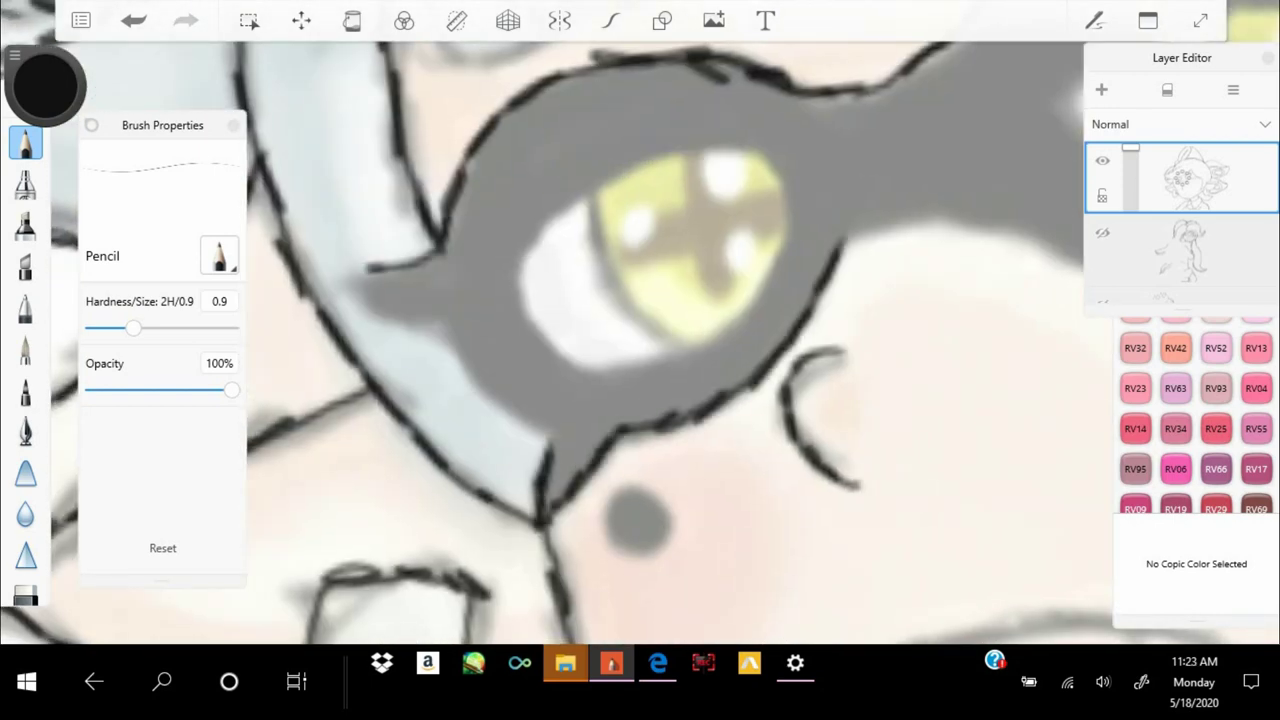
# Trace the mask's outline around the right eye, including its outer points and the lower edge across the nose bridge
pyautogui.scroll(3, 640, 340)
pyautogui.scroll(-3, 640, 340)
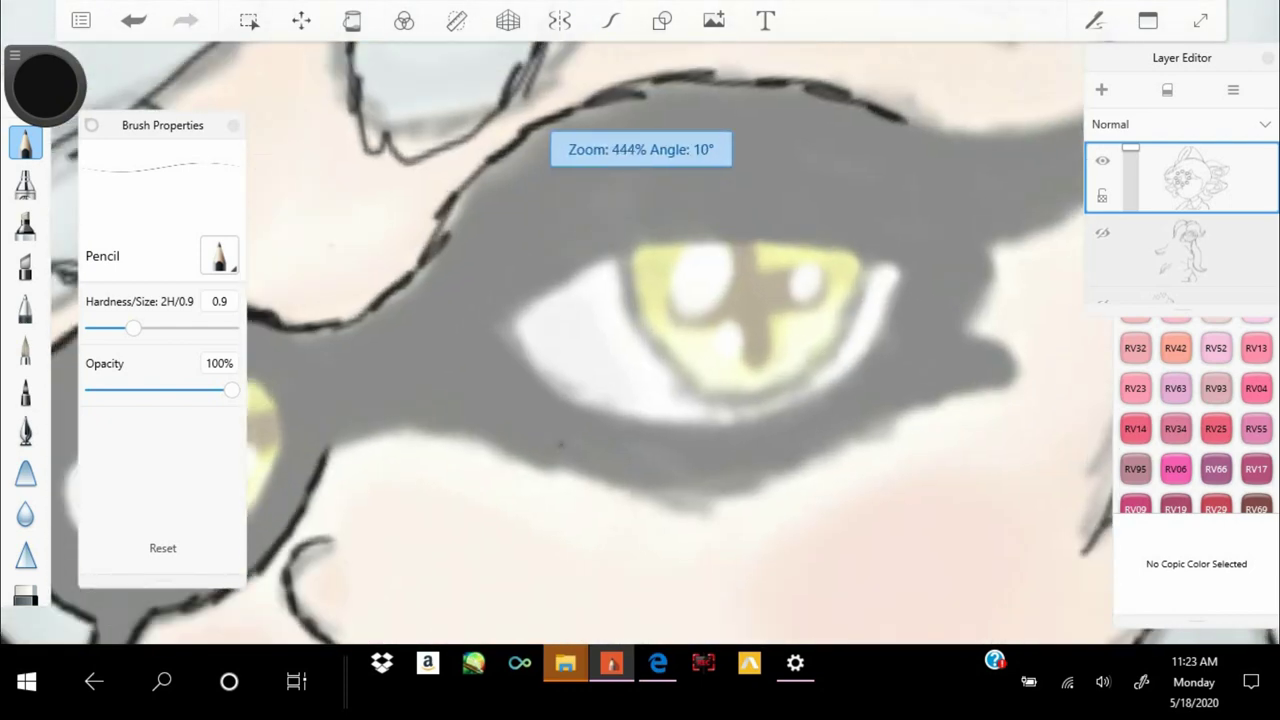
pyautogui.scroll(3, 640, 340)
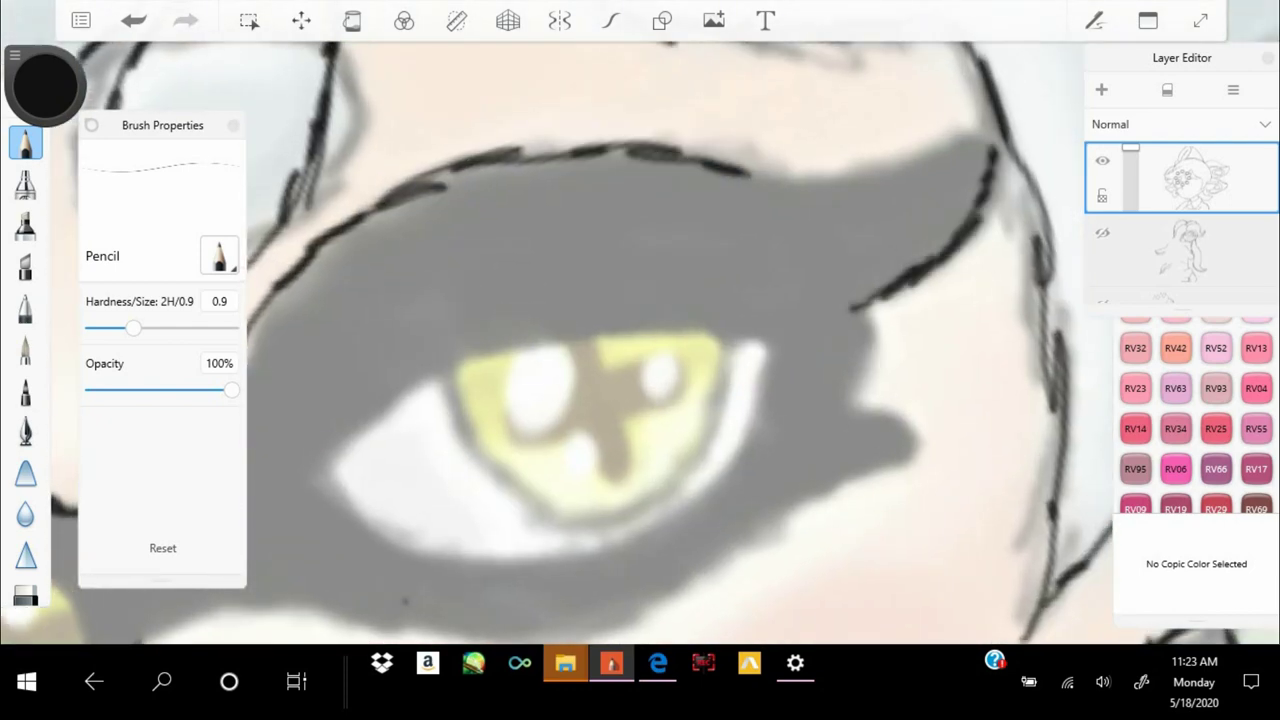
pyautogui.scroll(-3, 640, 340)
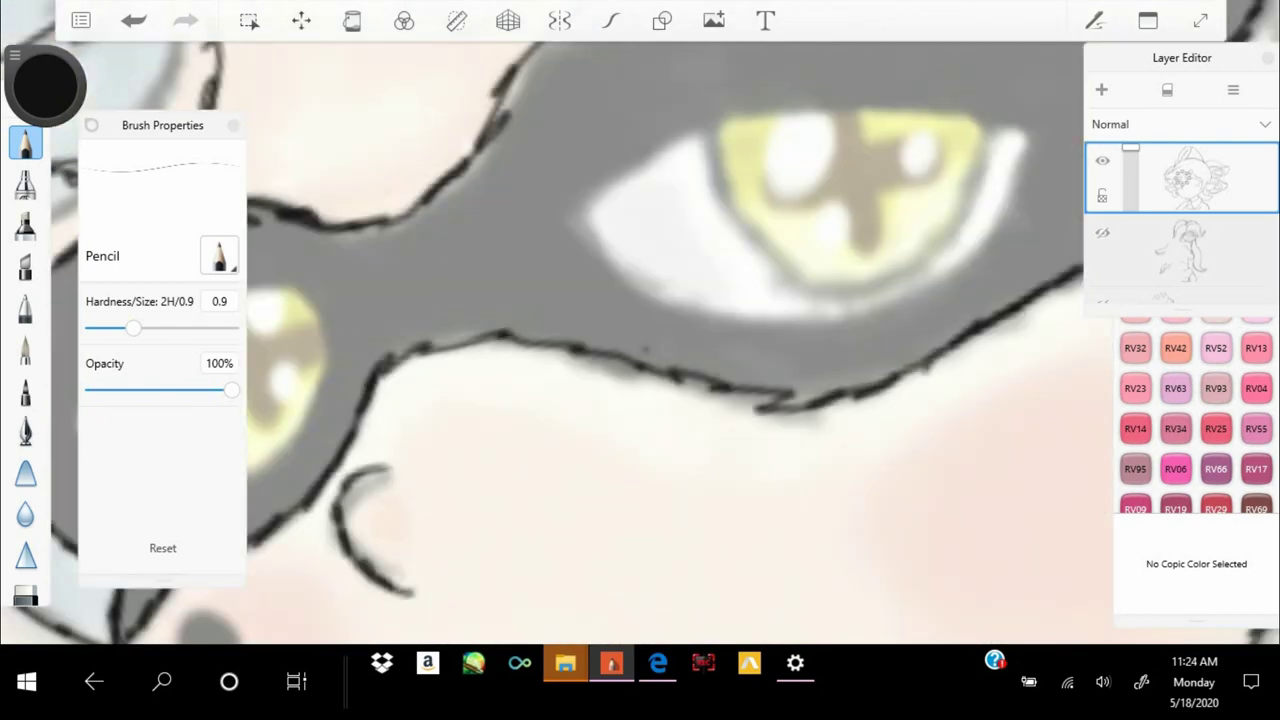
pyautogui.scroll(2, 640, 340)
pyautogui.scroll(-3, 640, 340)
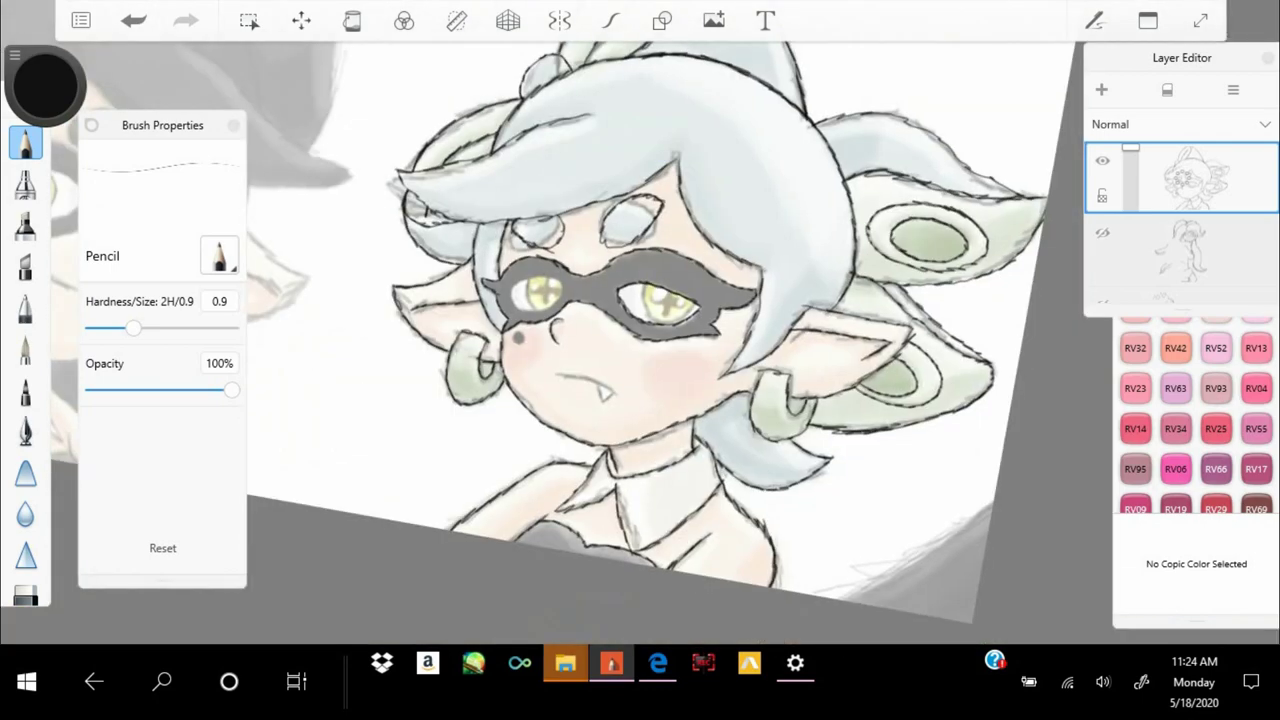
# Trace both eyes, the mouth with its fang, and the cheek mole
pyautogui.scroll(5, 640, 340)
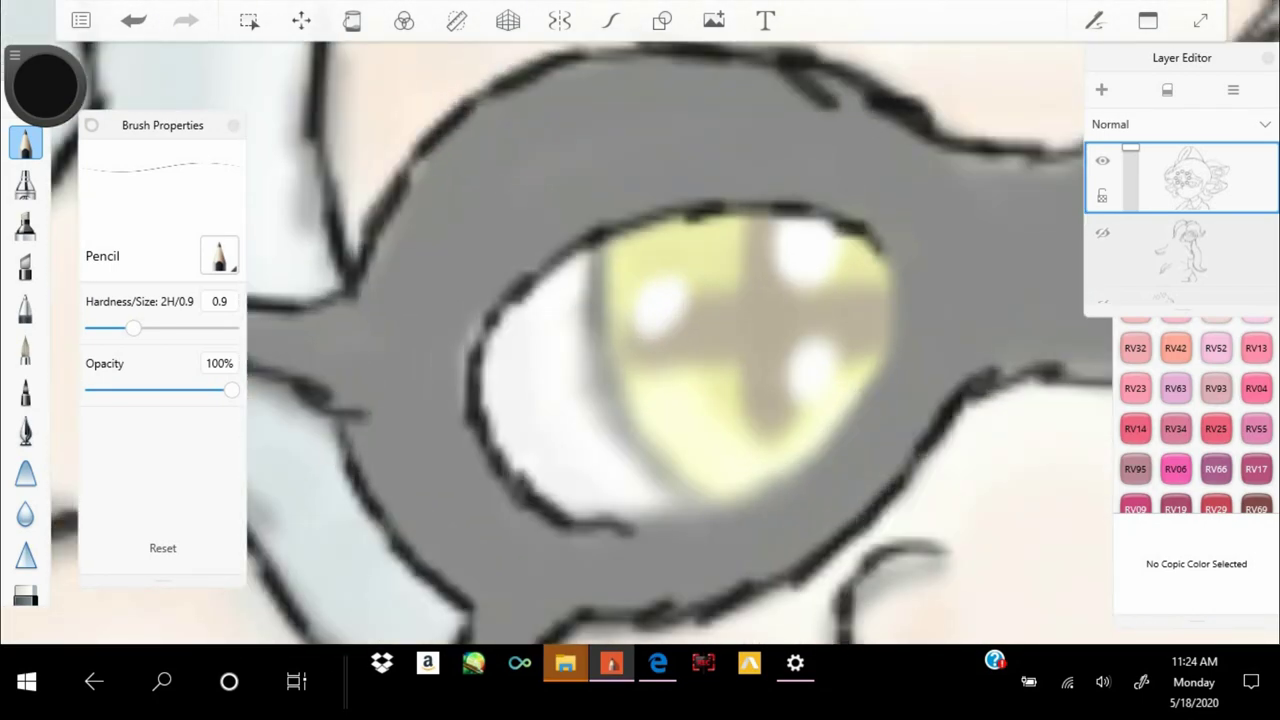
pyautogui.scroll(-3, 640, 340)
pyautogui.scroll(3, 640, 340)
pyautogui.scroll(-3, 640, 340)
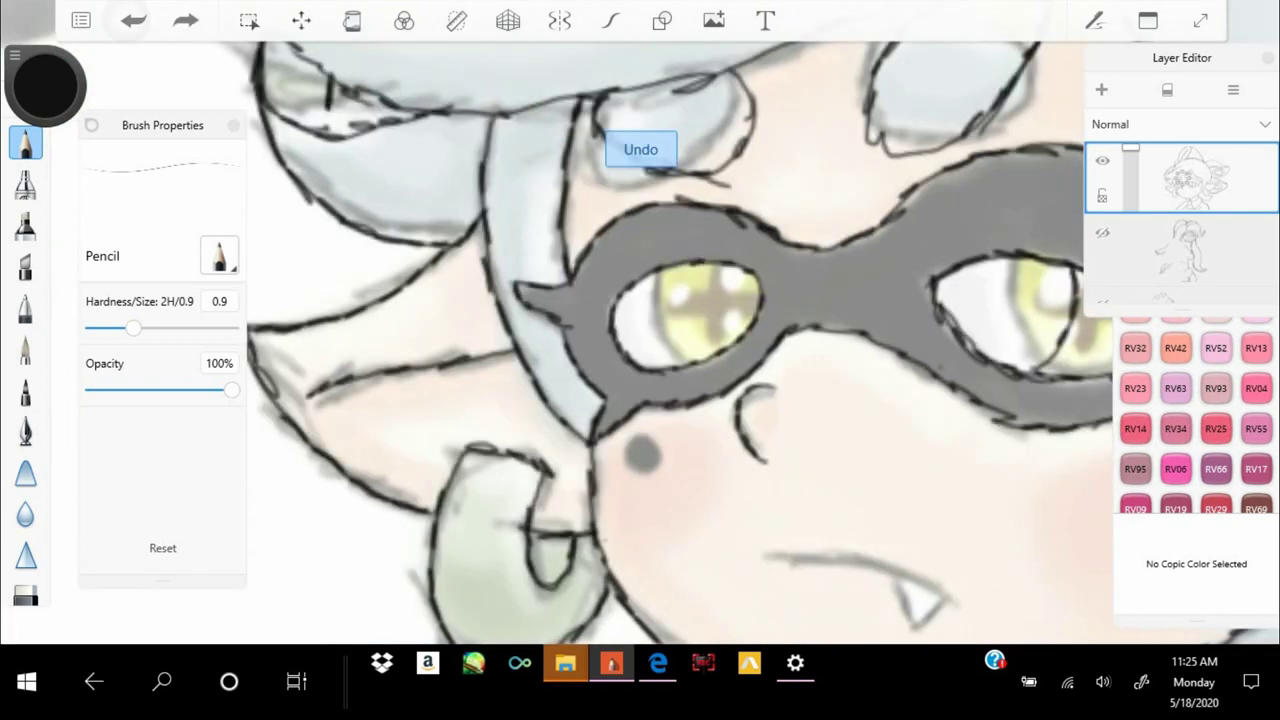
pyautogui.scroll(3, 640, 340)
pyautogui.scroll(-5, 640, 340)
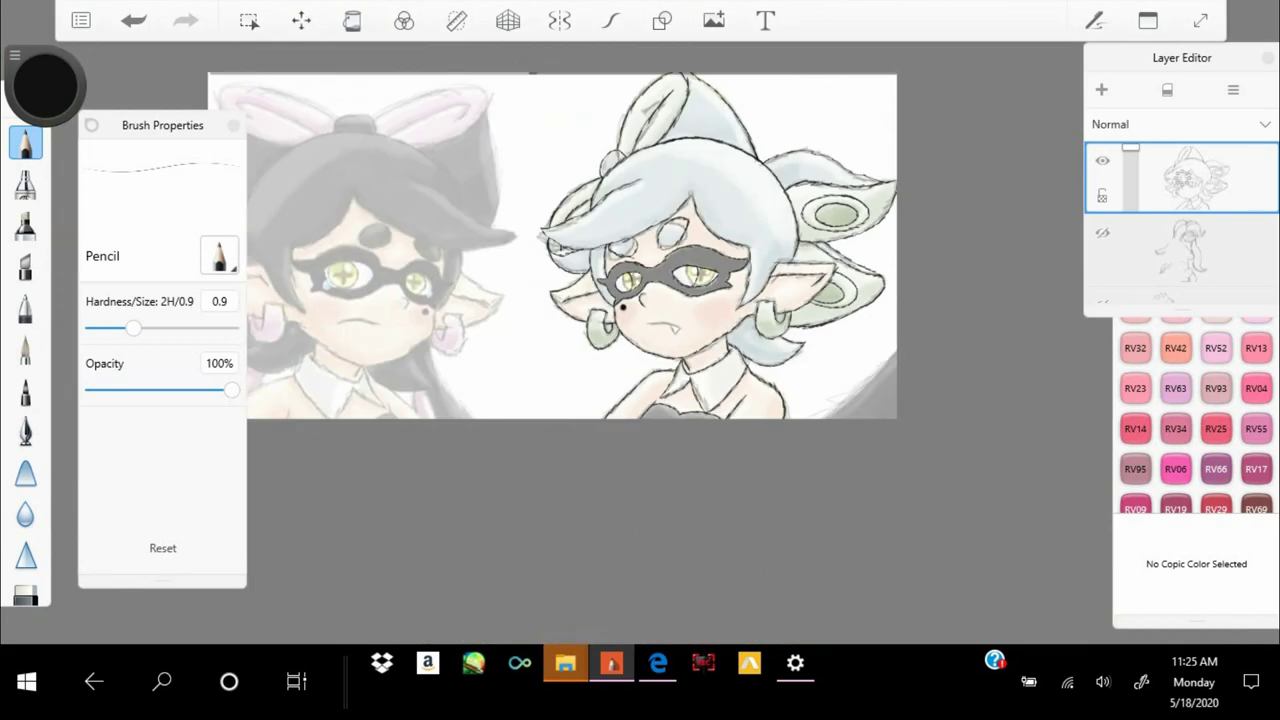
# Hide the white-haired character's reference portrait layer
pyautogui.click(1102, 183)
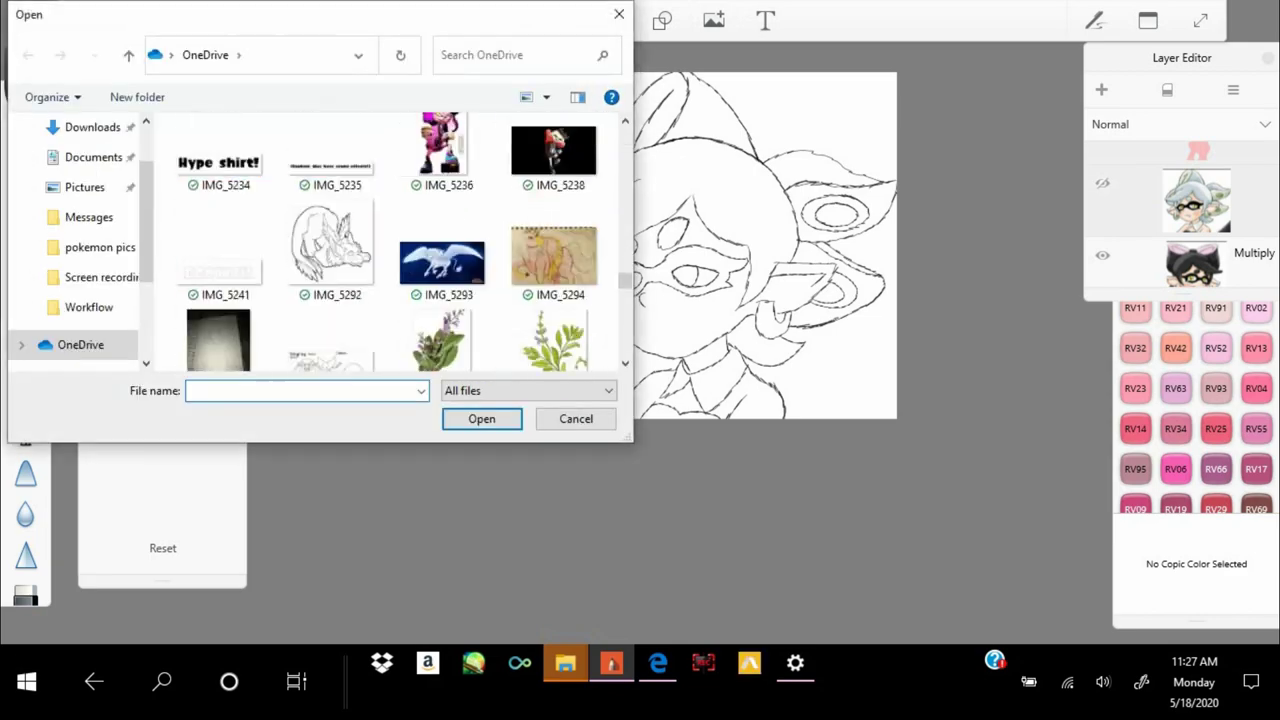
# Import the grinning white-haired character's picture as reference, scaled to about 153% and rotated about 22° over the sketched face
pyautogui.scroll(-10, 400, 250)
pyautogui.doubleClick(553, 265)
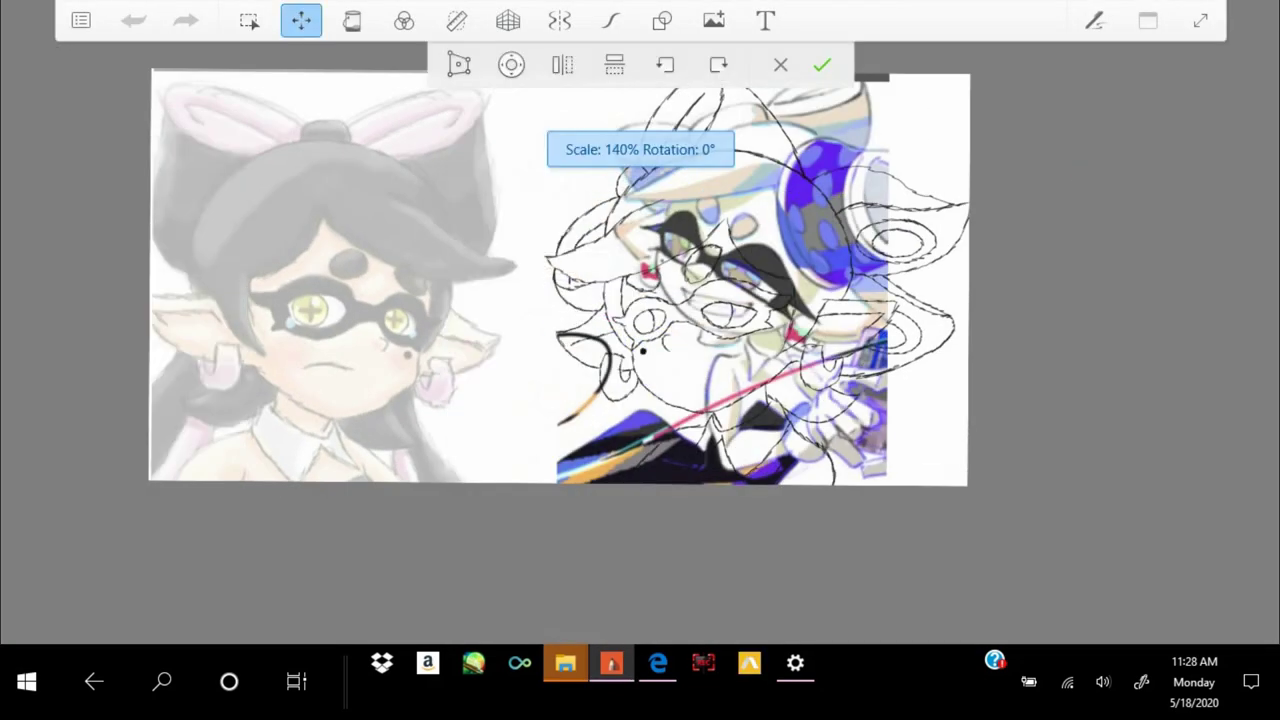
pyautogui.moveTo(820, 220); pyautogui.dragTo(770, 280)
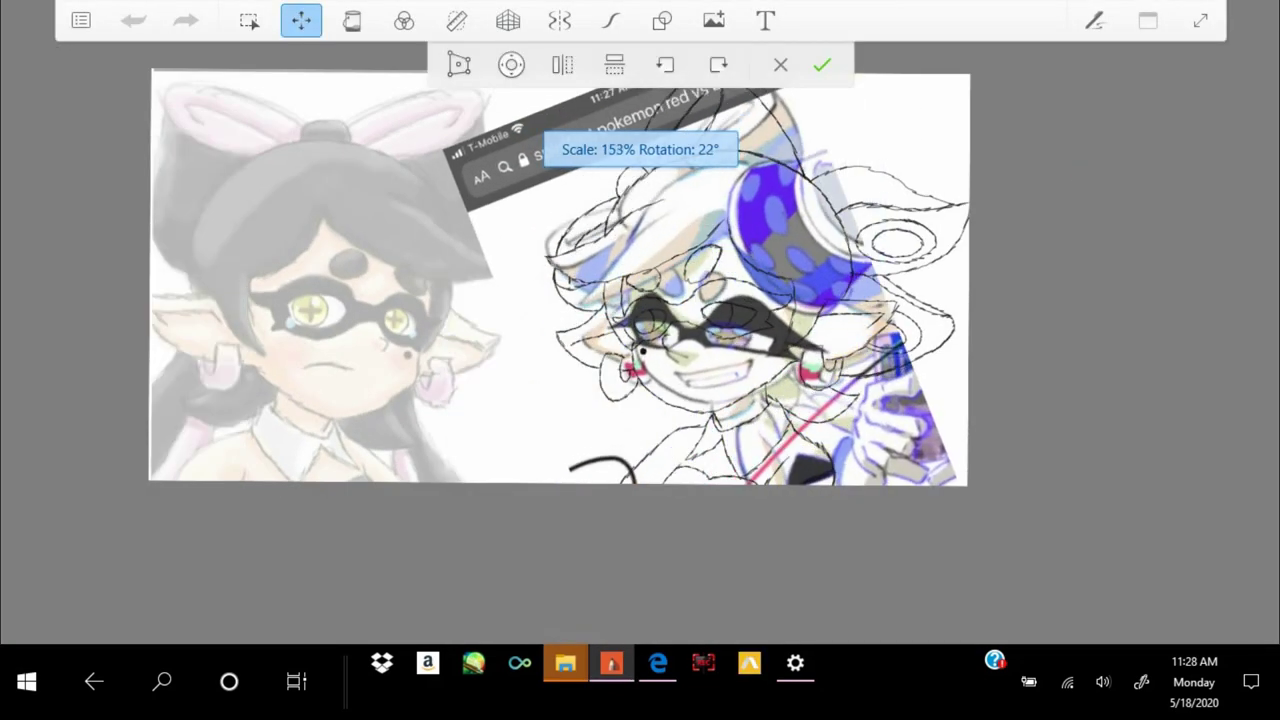
pyautogui.click(822, 65)
# Trace the reference's wide open grin onto the line art layer, then hide the imported reference
pyautogui.scroll(5, 640, 300)
pyautogui.moveTo(945, 285); pyautogui.dragTo(935, 345)
pyautogui.moveTo(600, 420); pyautogui.dragTo(935, 335)
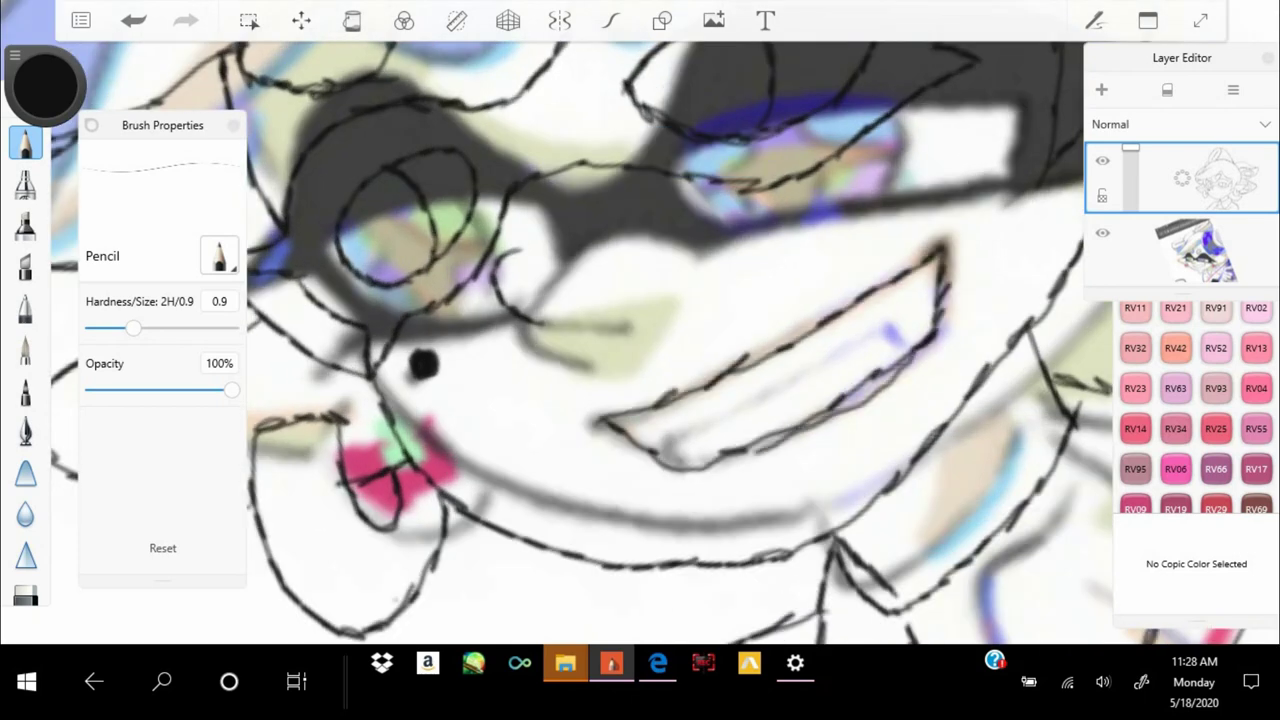
pyautogui.scroll(-5, 640, 320)
pyautogui.click(1102, 232)
# Lasso the traced grin and move it slightly up and toward the cheek mole
pyautogui.click(249, 20)
pyautogui.scroll(5, 640, 320)
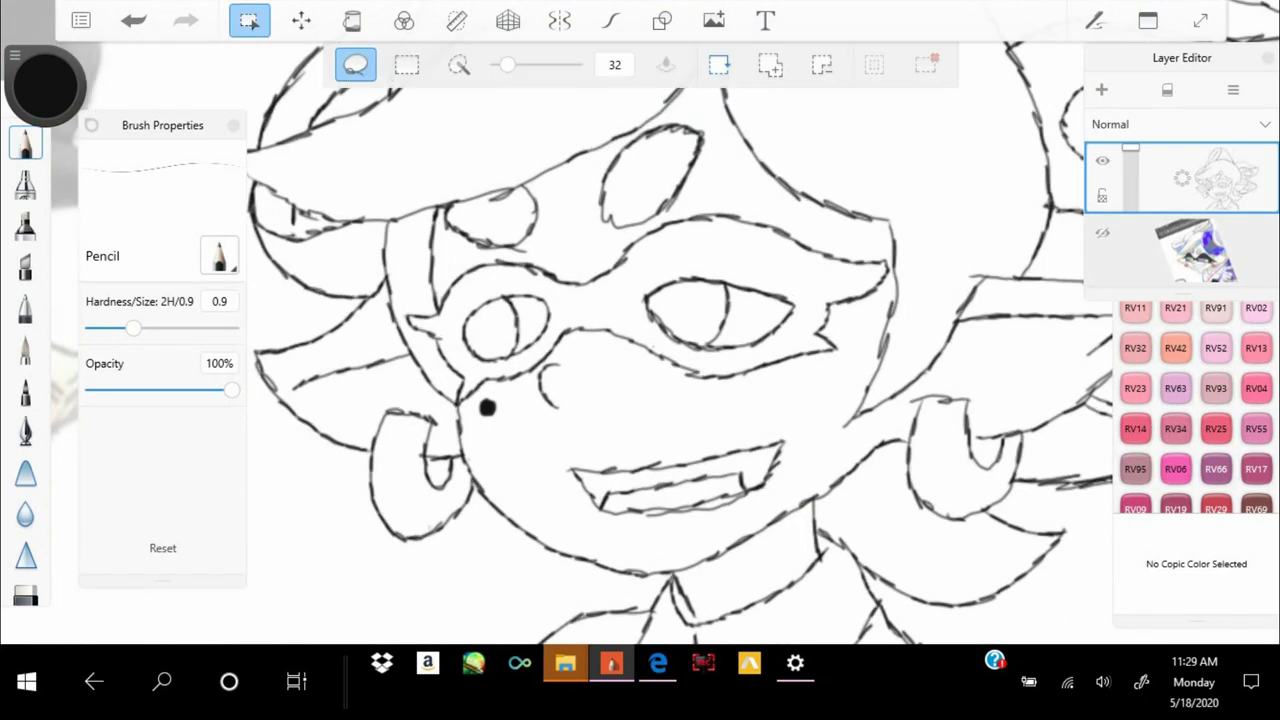
pyautogui.hotkey('ctrl', 't')
pyautogui.moveTo(800, 470)
pyautogui.mouseDown()
pyautogui.moveTo(846, 486)
pyautogui.moveTo(790, 459)
pyautogui.moveTo(839, 464)
pyautogui.moveTo(780, 420)
pyautogui.mouseUp()
pyautogui.press('Return')
pyautogui.scroll(-3, 640, 340)
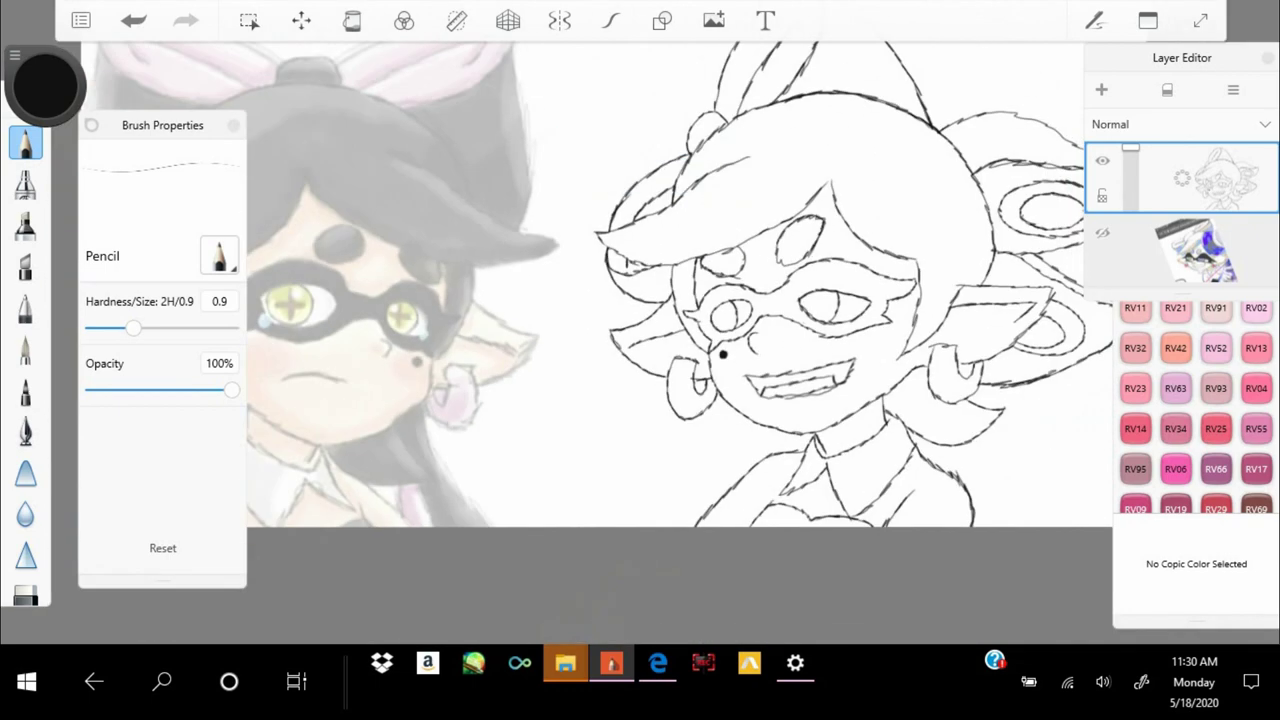
# Resize and reposition the white-haired character's line art in the right half of the canvas
pyautogui.scroll(-3, 640, 300)
pyautogui.hotkey('ctrl', 'v')
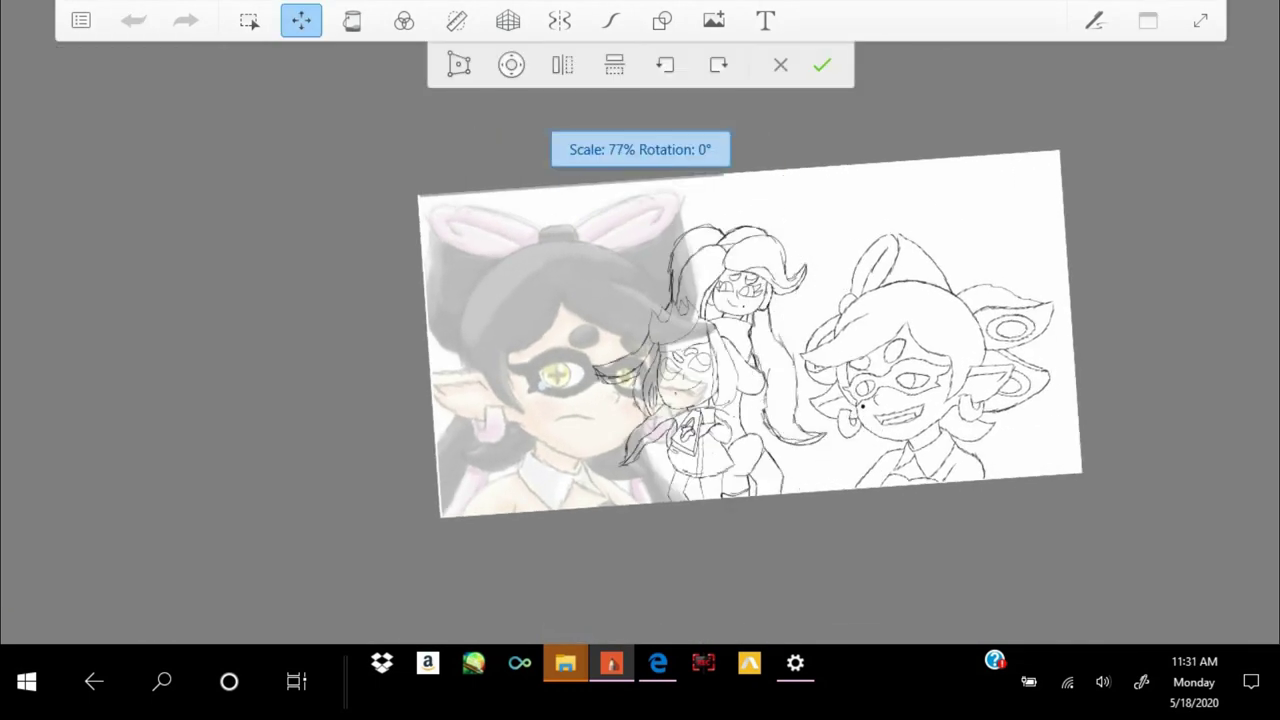
pyautogui.moveTo(900, 330); pyautogui.dragTo(938, 352)
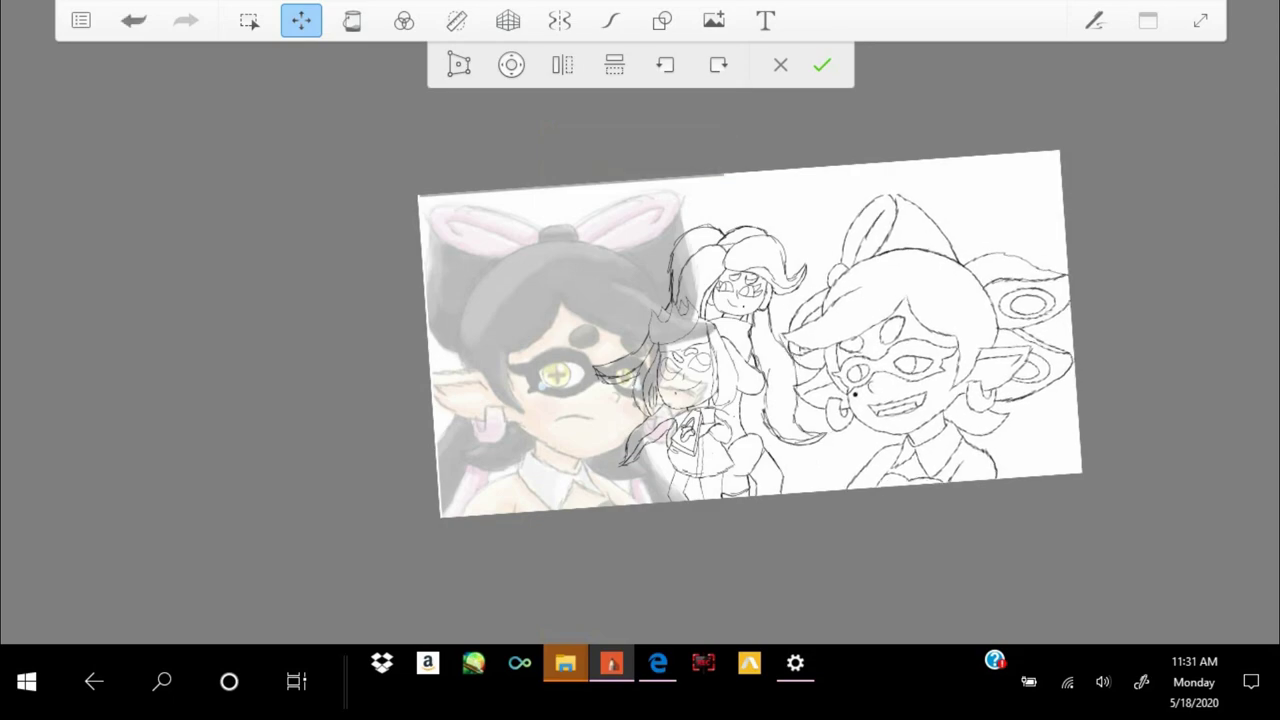
pyautogui.press('Return')
# Switch to the browser, browse the YouTube playlist, play the Frozen II video, and return to the drawing
pyautogui.hotkey('alt', 'Tab')
pyautogui.scroll(-10, 1040, 400)
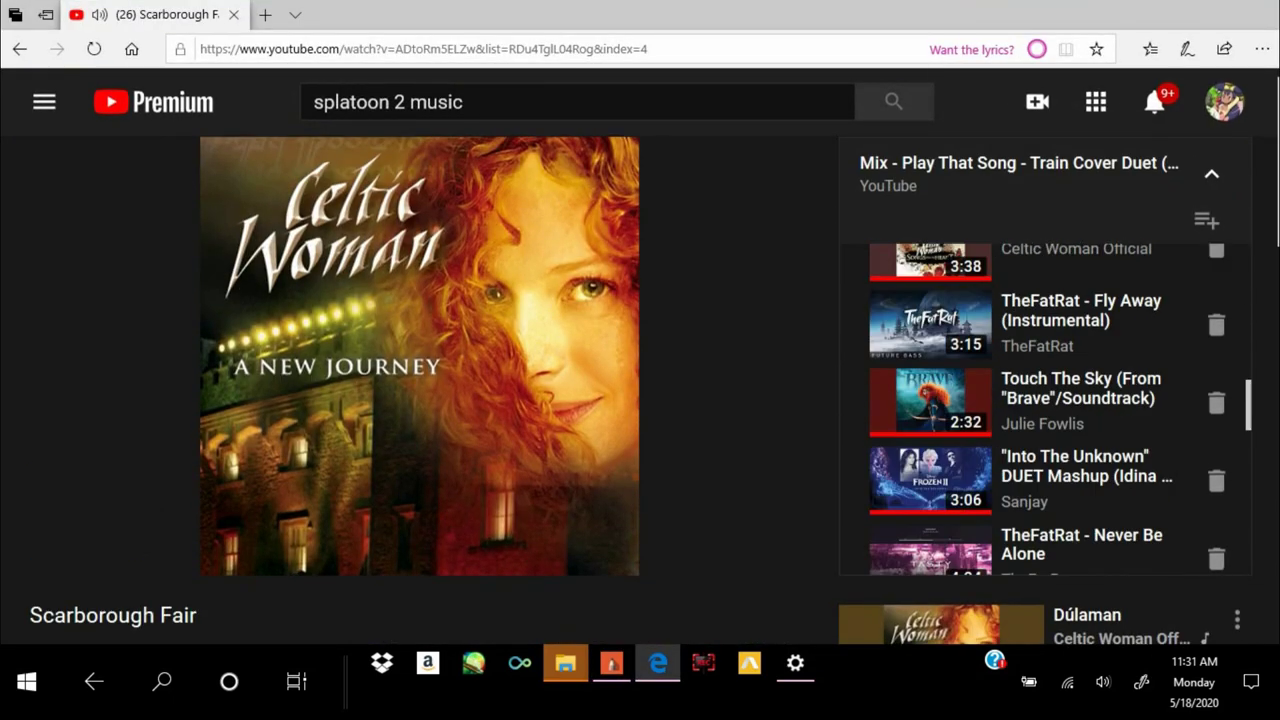
pyautogui.scroll(-5, 1040, 400)
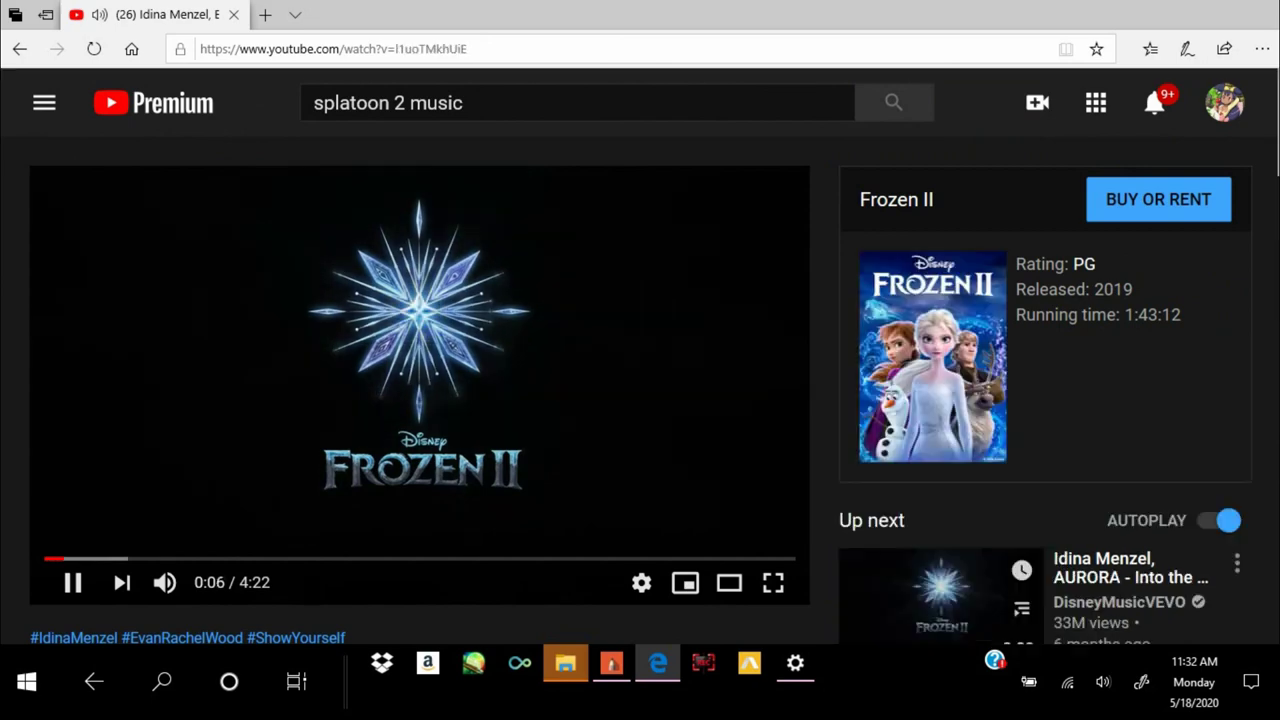
pyautogui.hotkey('shift', 'n')
pyautogui.hotkey('alt', 'Tab')
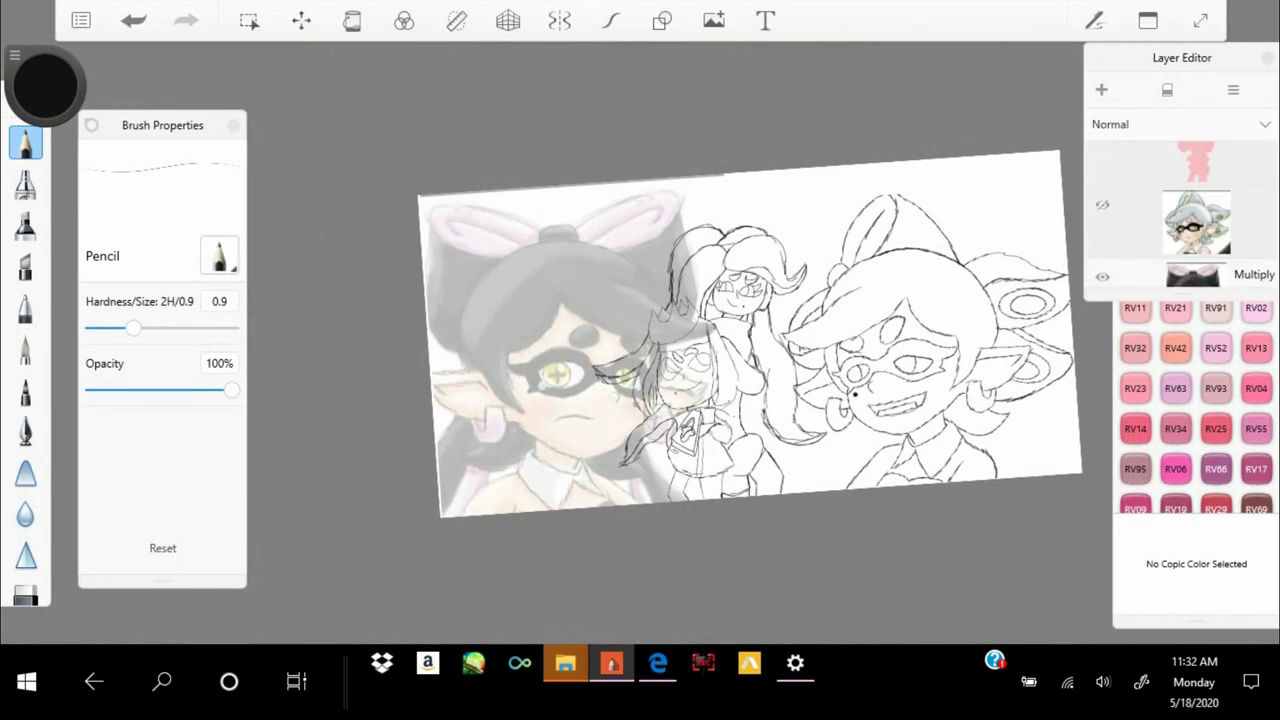
pyautogui.press('super')
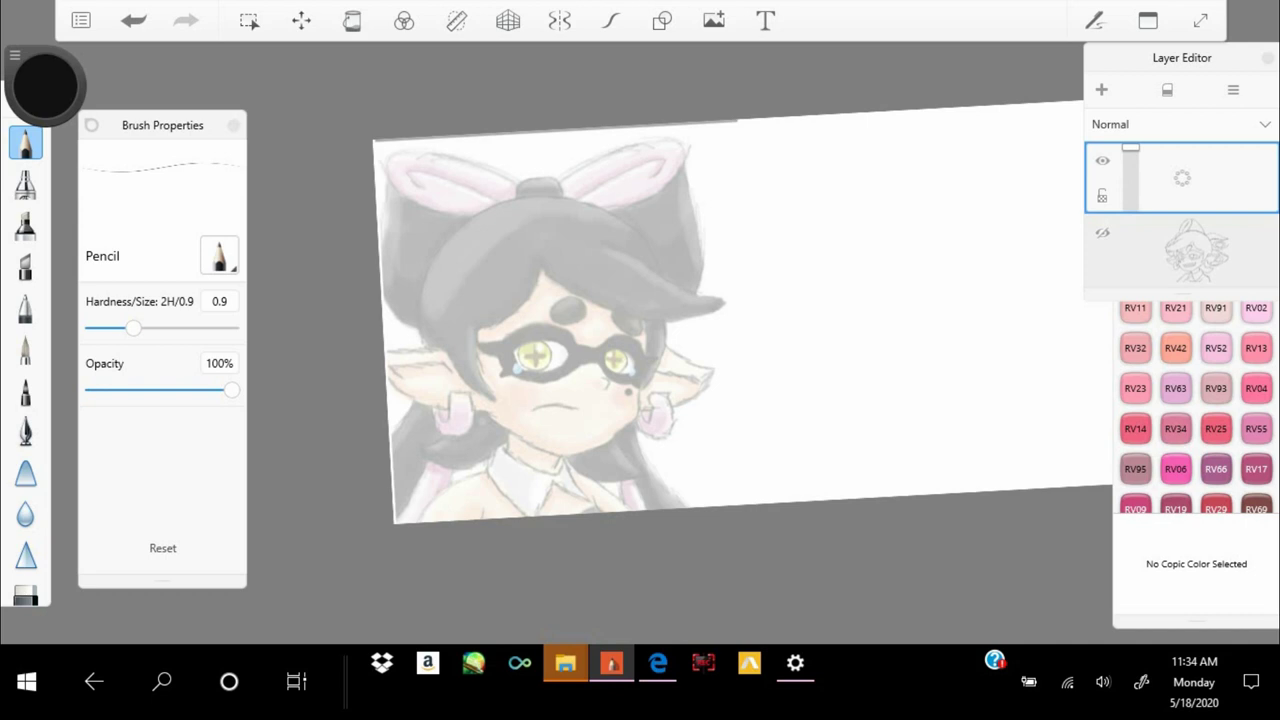
# Trace the black-haired character's right bow loop with its inner fold, and the bow's right outer edge, in pencil
pyautogui.scroll(3, 740, 330)
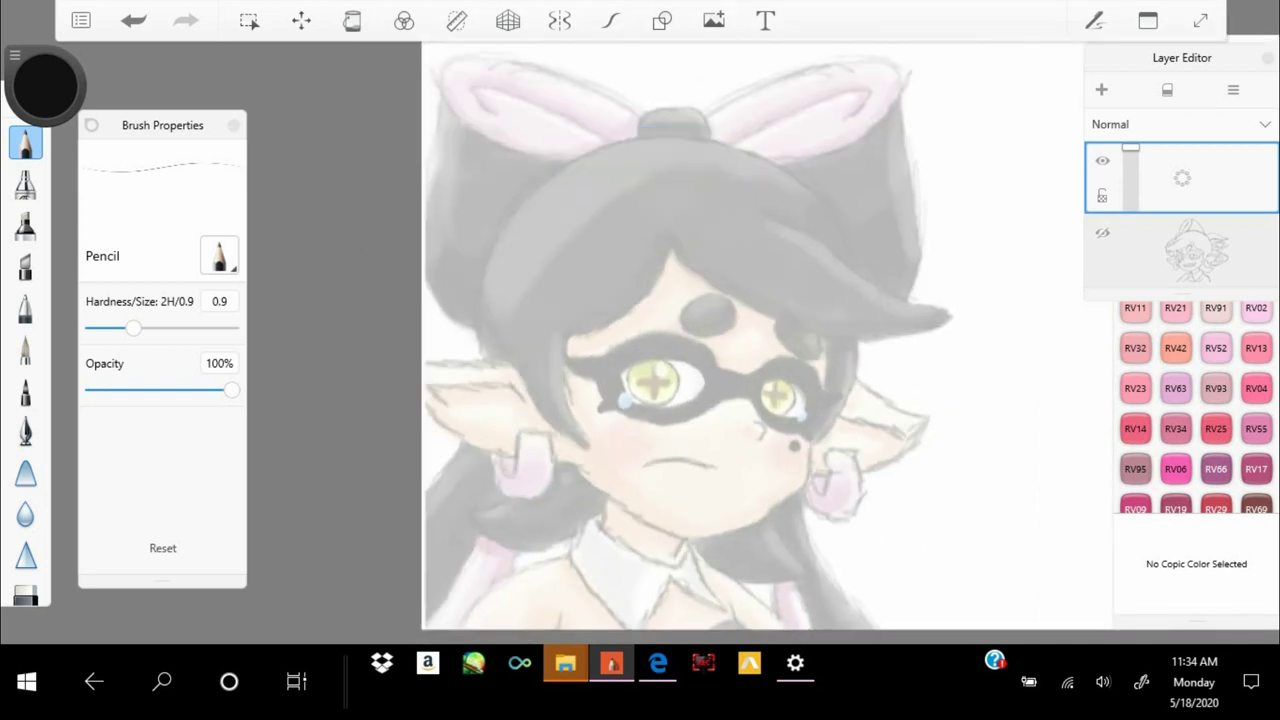
pyautogui.scroll(5, 640, 340)
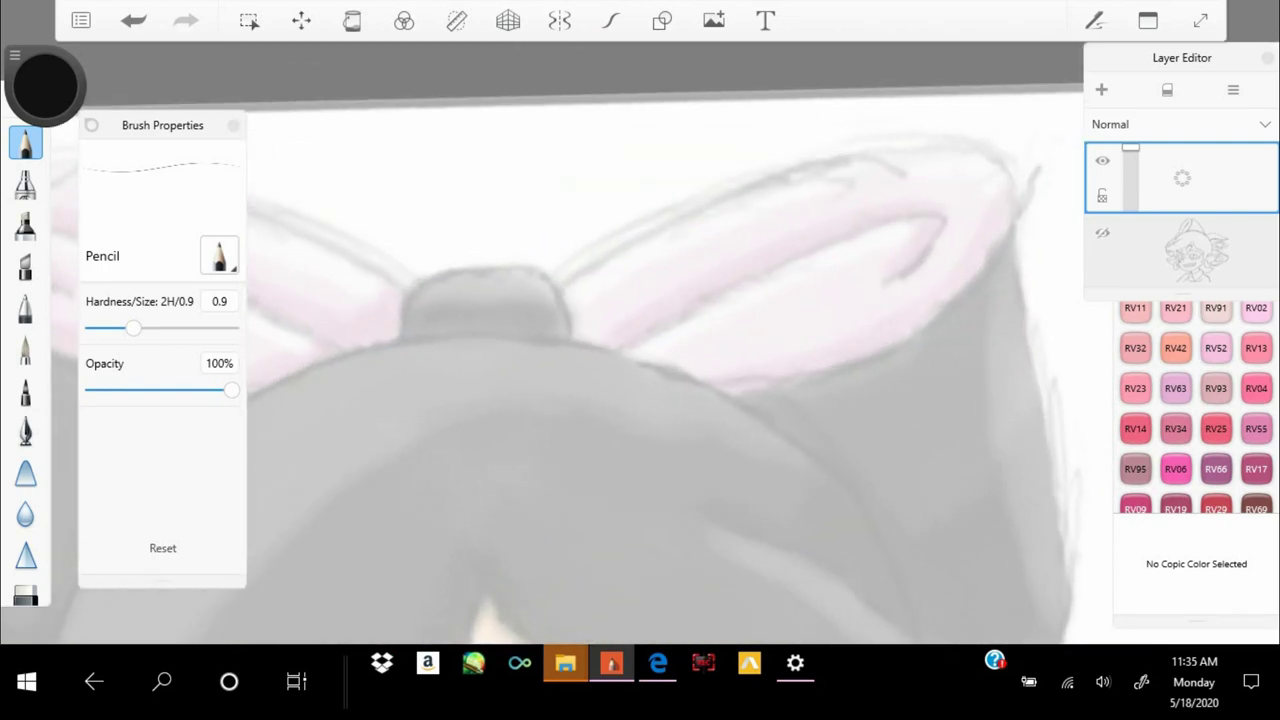
pyautogui.moveTo(560, 275); pyautogui.dragTo(1030, 360)
pyautogui.moveTo(715, 390); pyautogui.dragTo(955, 208)
pyautogui.hscroll(3, 640, 340)
pyautogui.moveTo(728, 315); pyautogui.dragTo(730, 530)
pyautogui.hscroll(3, 640, 340)
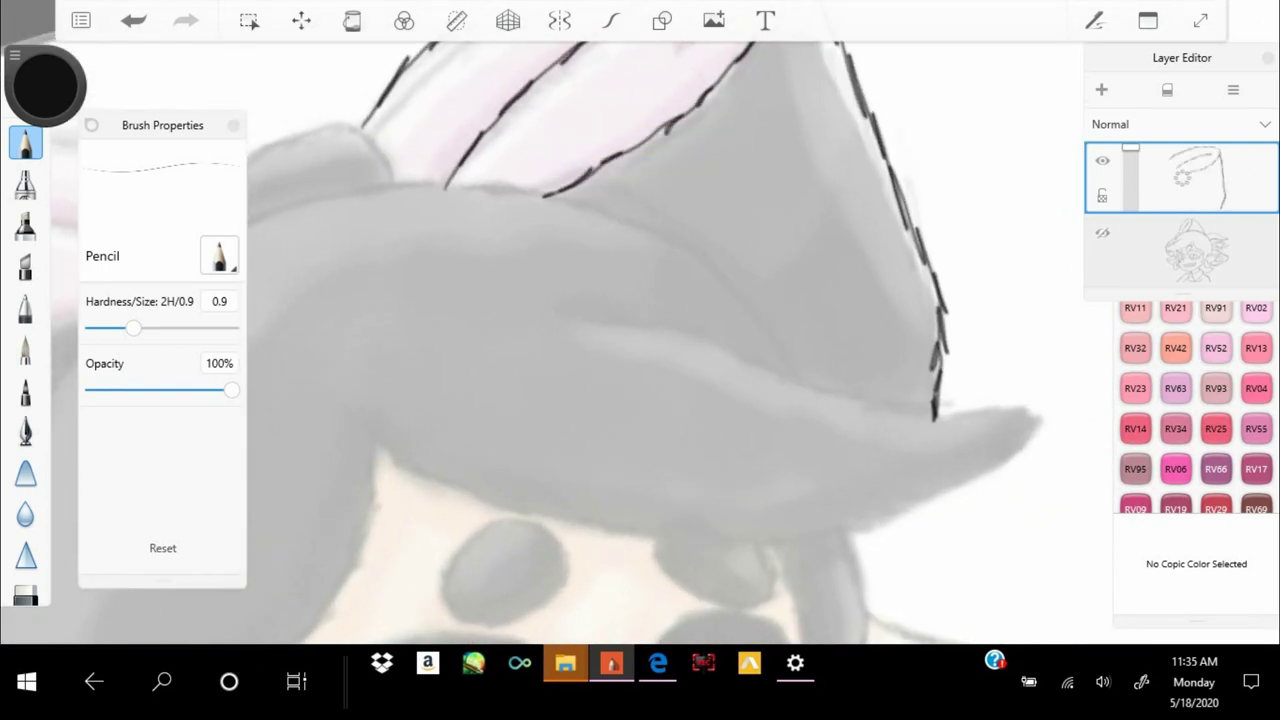
# Trace the bow's center knot and the left bow loop with its inner fold
pyautogui.scroll(-3, 640, 340)
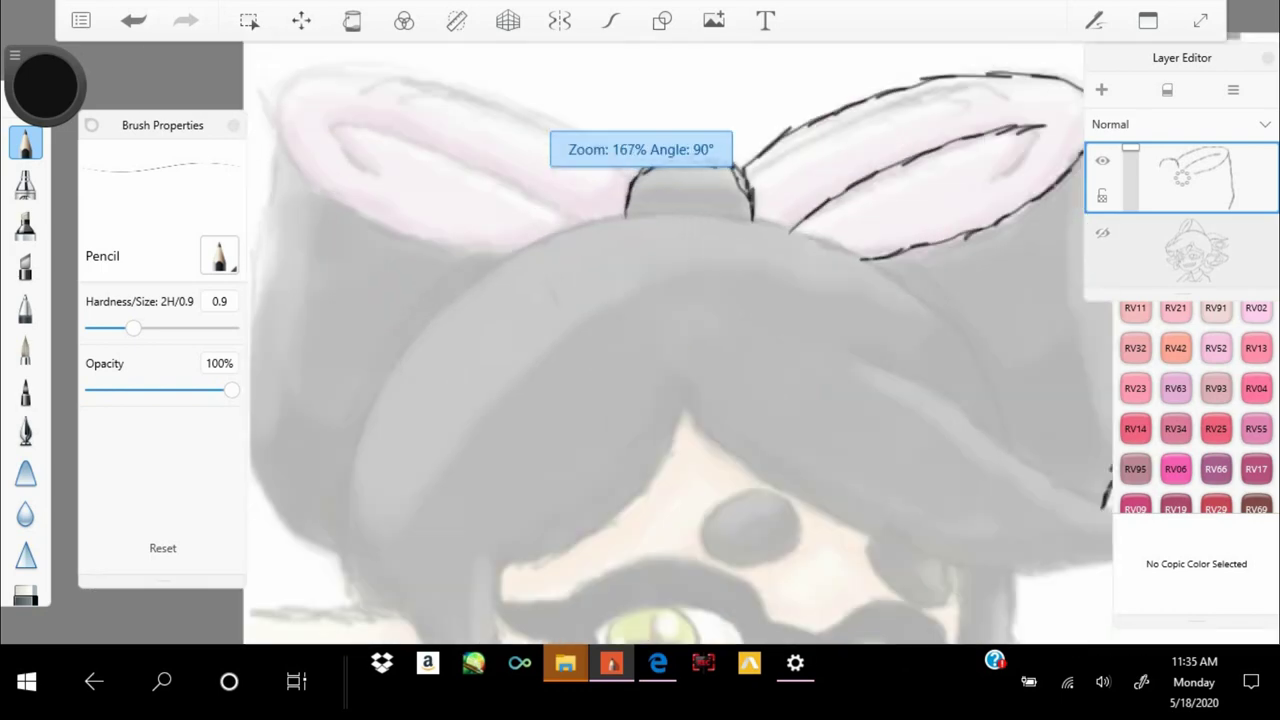
pyautogui.scroll(5, 640, 340)
pyautogui.moveTo(290, 112); pyautogui.dragTo(845, 240)
pyautogui.moveTo(290, 120); pyautogui.dragTo(345, 340)
pyautogui.hscroll(-2, 640, 340)
pyautogui.moveTo(1040, 215); pyautogui.dragTo(750, 385)
pyautogui.moveTo(840, 378); pyautogui.dragTo(452, 350)
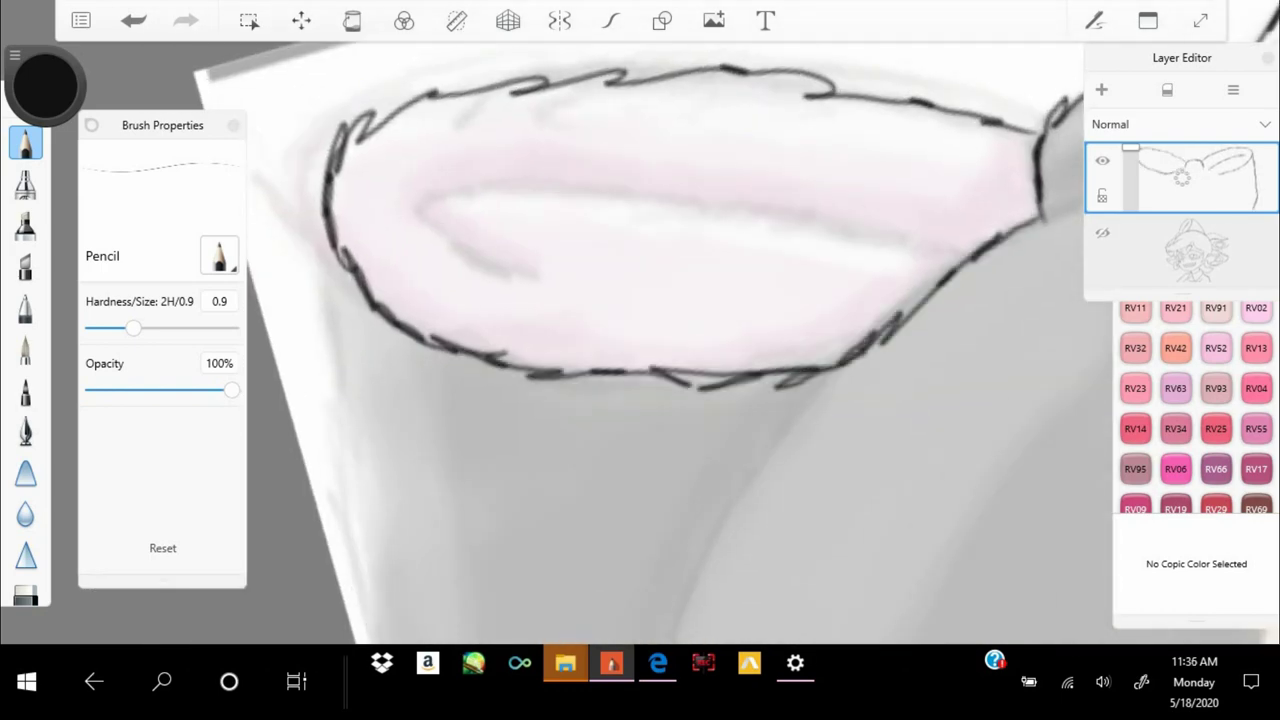
pyautogui.moveTo(508, 250); pyautogui.dragTo(970, 190)
# Trace the bow's left outer edge and the curved hairline from the left loop down toward the ear
pyautogui.scroll(-3, 640, 340)
pyautogui.moveTo(370, 92)
pyautogui.mouseDown()
pyautogui.moveTo(404, 454)
pyautogui.moveTo(440, 538)
pyautogui.mouseUp()
pyautogui.scroll(3, 640, 340)
pyautogui.moveTo(755, 148); pyautogui.dragTo(565, 612)
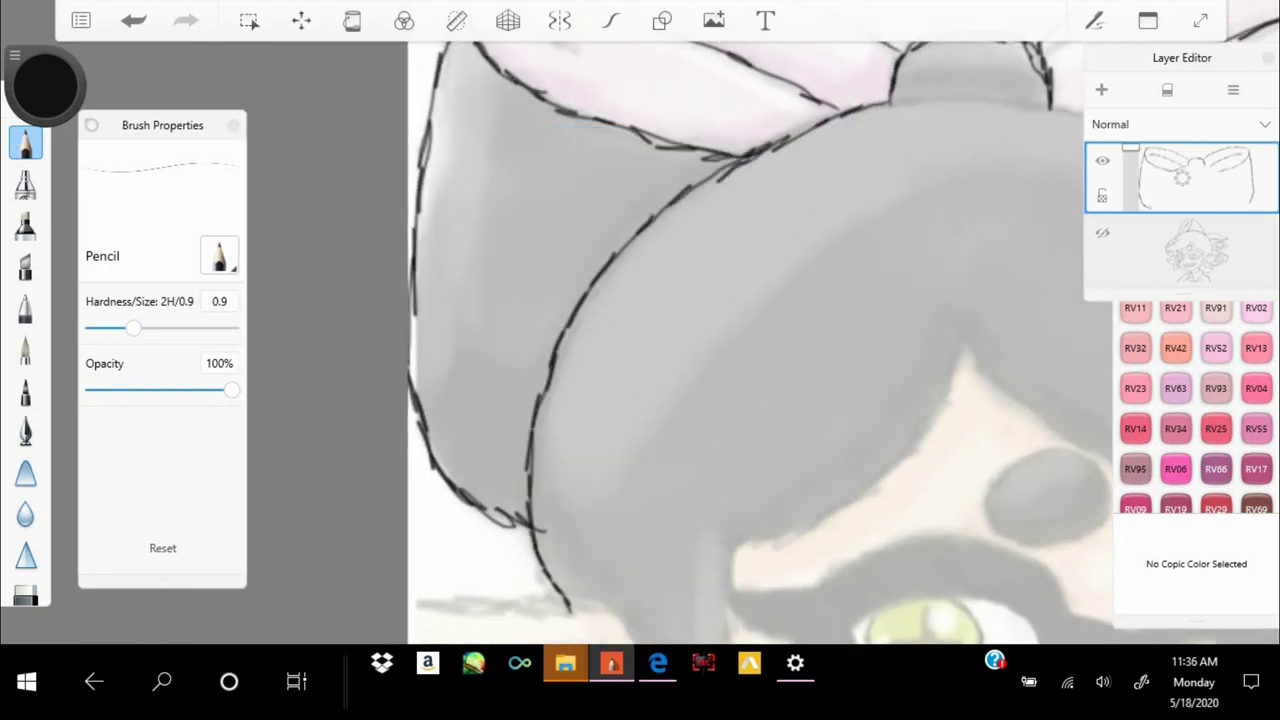
# Trace the left part of the bangs and the pointed hair lock beside the face
pyautogui.scroll(-3, 640, 340)
pyautogui.moveTo(950, 135); pyautogui.dragTo(700, 505)
pyautogui.scroll(-3, 640, 340)
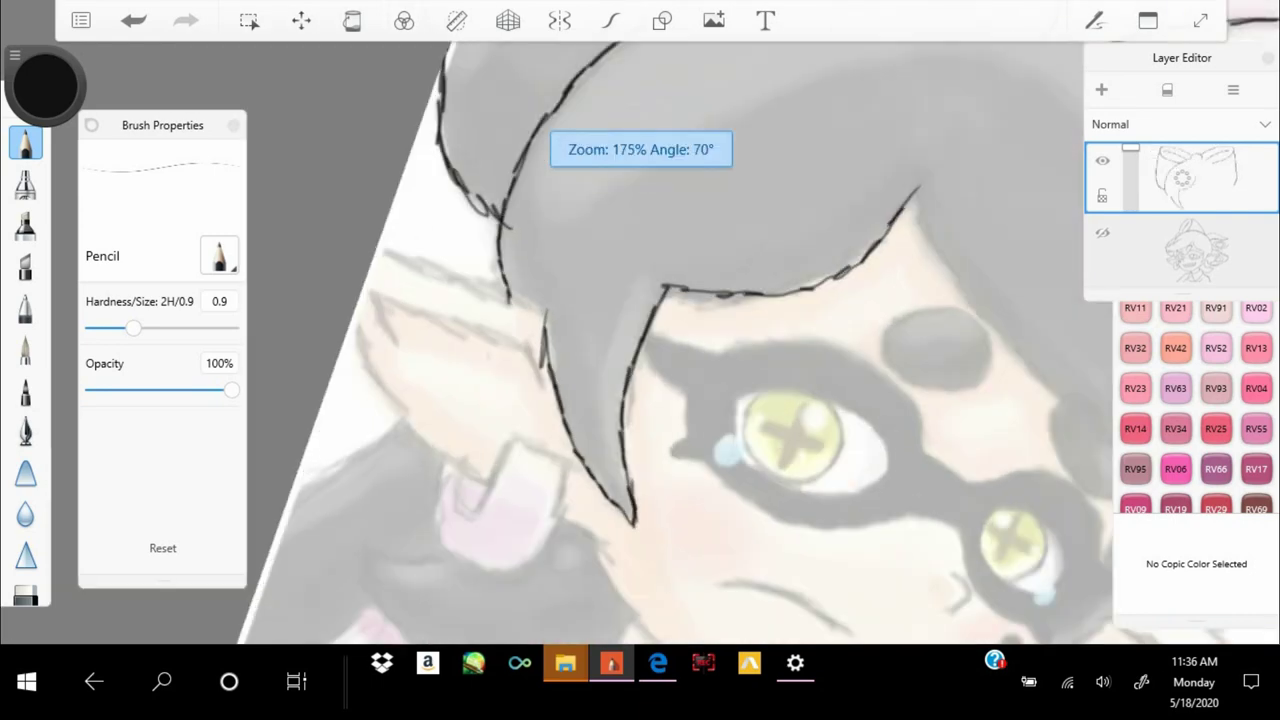
pyautogui.scroll(4, 640, 340)
pyautogui.moveTo(572, 382); pyautogui.dragTo(665, 282)
# Trace the left ear's upper edge, inner fold and lower edge
pyautogui.scroll(-2, 640, 340)
pyautogui.scroll(3, 640, 340)
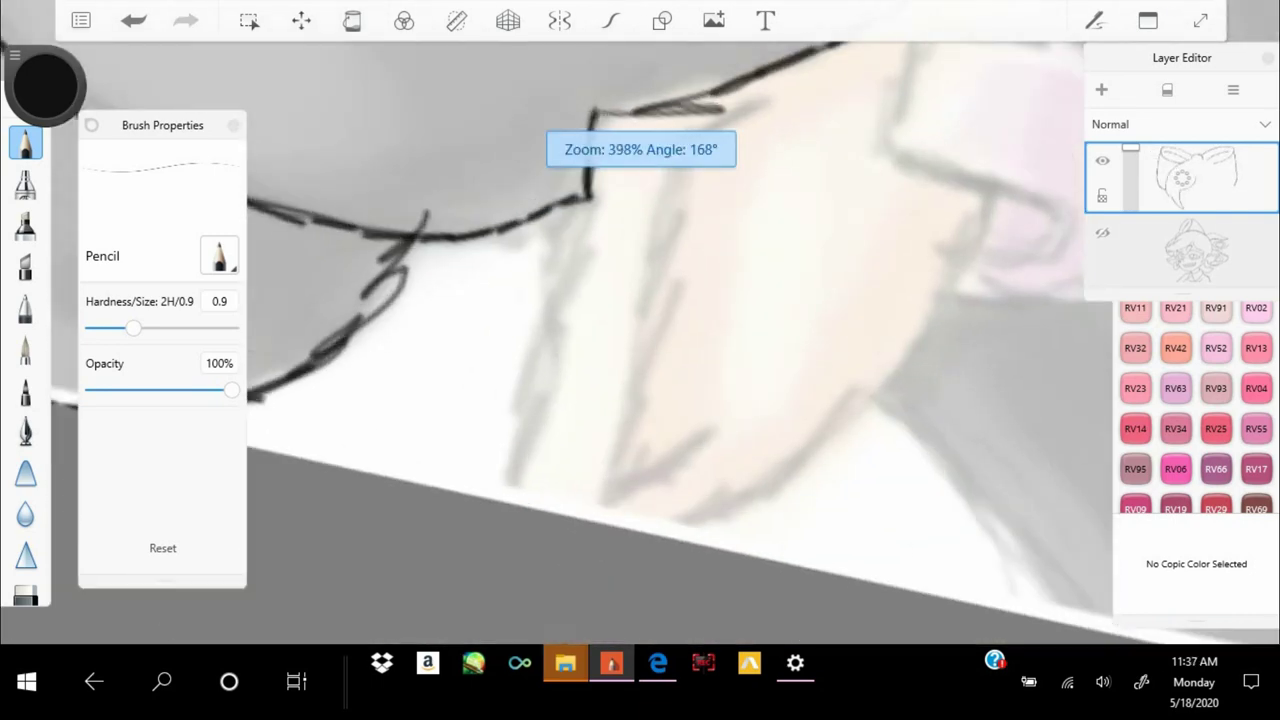
pyautogui.moveTo(614, 114); pyautogui.dragTo(614, 529)
pyautogui.moveTo(690, 560); pyautogui.dragTo(1010, 200)
pyautogui.scroll(-3, 640, 340)
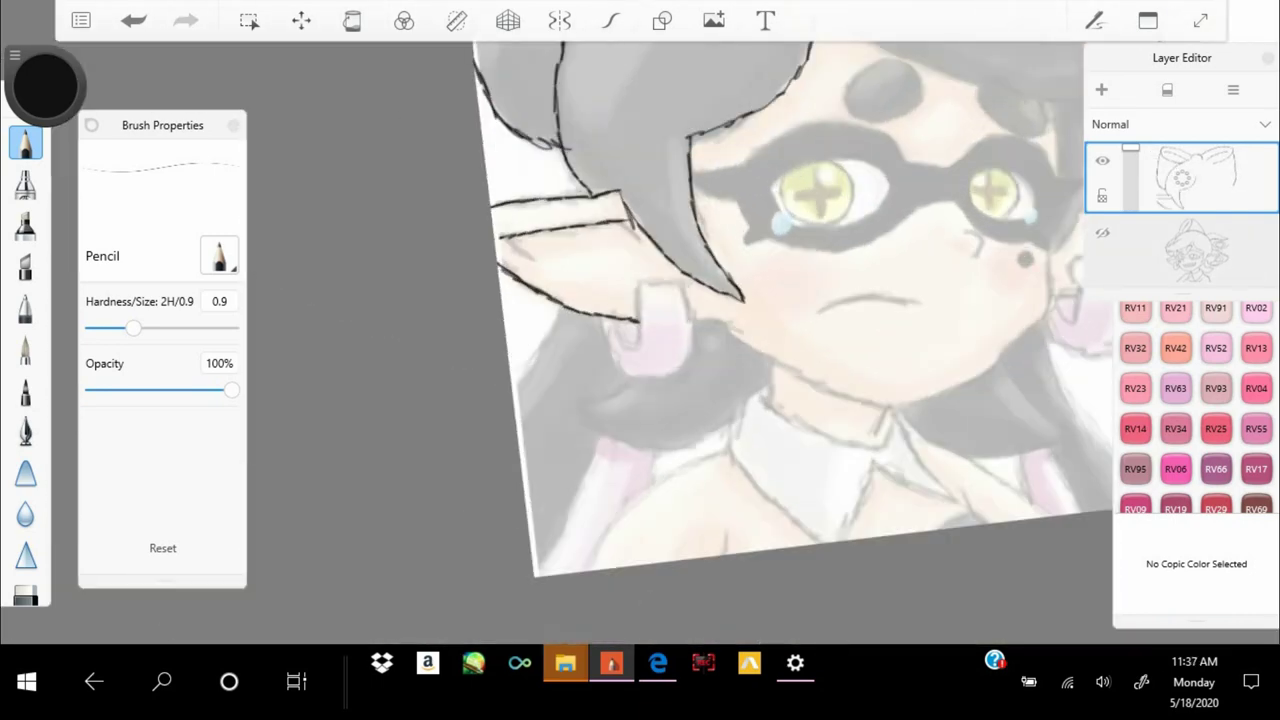
# Trace the jaw line and the outer curve of the left earring
pyautogui.scroll(-1, 640, 340)
pyautogui.scroll(2, 640, 340)
pyautogui.moveTo(918, 314)
pyautogui.mouseDown()
pyautogui.moveTo(856, 462)
pyautogui.moveTo(678, 554)
pyautogui.mouseUp()
pyautogui.scroll(2, 640, 340)
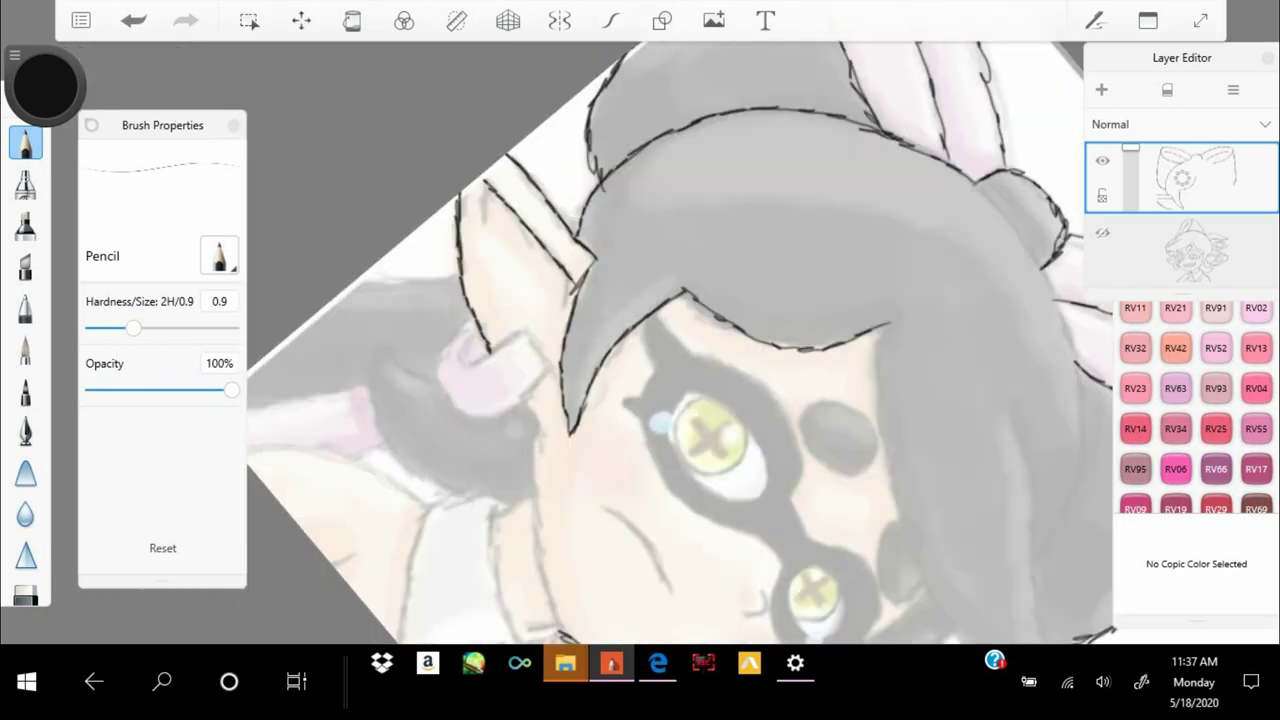
pyautogui.scroll(2, 640, 340)
pyautogui.moveTo(518, 206); pyautogui.dragTo(506, 234)
pyautogui.scroll(3, 640, 340)
pyautogui.moveTo(522, 138)
pyautogui.mouseDown()
pyautogui.moveTo(400, 380)
pyautogui.moveTo(660, 462)
pyautogui.mouseUp()
pyautogui.moveTo(700, 310); pyautogui.dragTo(722, 428)
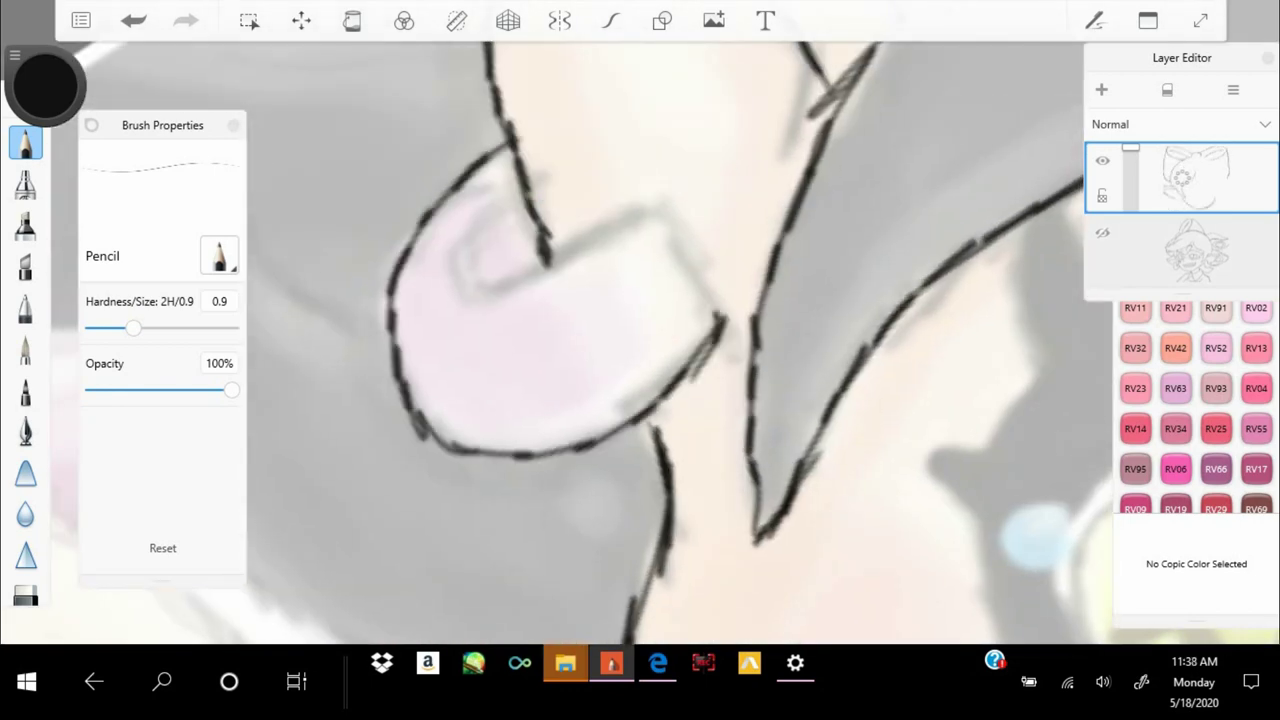
# Trace the left earring's top edge and its inner hook
pyautogui.moveTo(720, 205); pyautogui.dragTo(548, 318)
pyautogui.moveTo(566, 190); pyautogui.dragTo(470, 284)
pyautogui.scroll(1, 640, 340)
pyautogui.scroll(-3, 640, 340)
pyautogui.scroll(3, 640, 340)
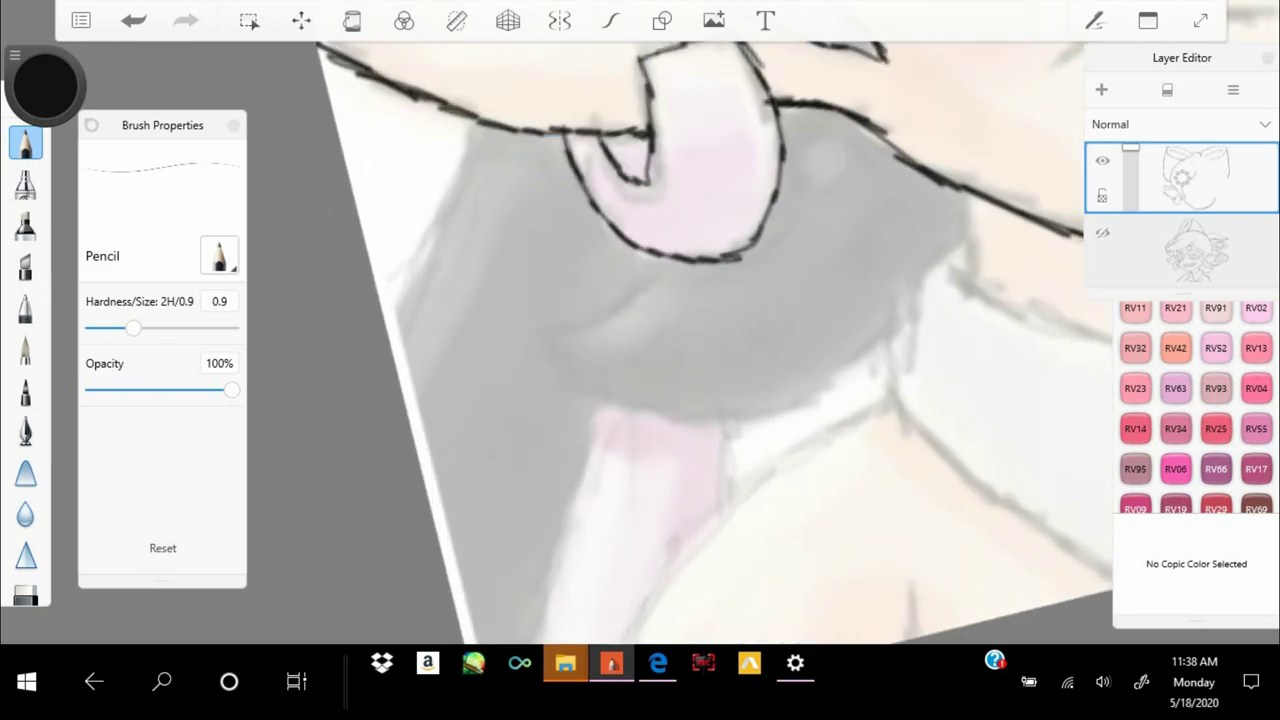
# Trace the hair curl below the left earring, the ribbon beneath it, and the left shoulder
pyautogui.moveTo(684, 258); pyautogui.dragTo(542, 326)
pyautogui.moveTo(545, 336); pyautogui.dragTo(656, 400)
pyautogui.moveTo(728, 428); pyautogui.dragTo(886, 336)
pyautogui.moveTo(880, 400)
pyautogui.mouseDown()
pyautogui.moveTo(1076, 552)
pyautogui.moveTo(640, 630)
pyautogui.mouseUp()
pyautogui.scroll(-3, 640, 340)
pyautogui.moveTo(686, 136); pyautogui.dragTo(516, 462)
pyautogui.scroll(-3, 640, 340)
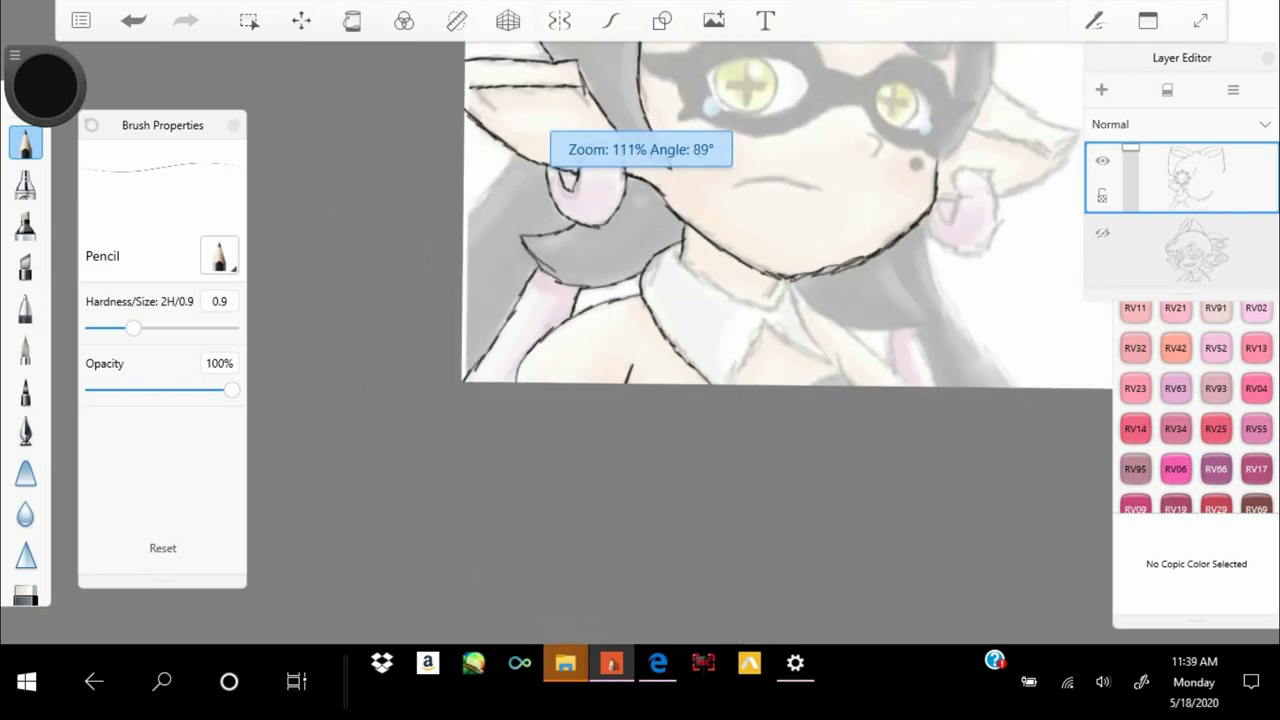
# Trace the side of the neck and the front points of the shirt collar beneath the chin
pyautogui.scroll(3, 640, 340)
pyautogui.moveTo(652, 156); pyautogui.dragTo(530, 336)
pyautogui.scroll(-3, 640, 340)
pyautogui.scroll(3, 640, 340)
pyautogui.moveTo(666, 300)
pyautogui.mouseDown()
pyautogui.moveTo(556, 458)
pyautogui.moveTo(826, 430)
pyautogui.mouseUp()
pyautogui.moveTo(736, 200); pyautogui.dragTo(826, 430)
pyautogui.hotkey('ctrl', 'z')
pyautogui.moveTo(750, 268); pyautogui.dragTo(828, 432)
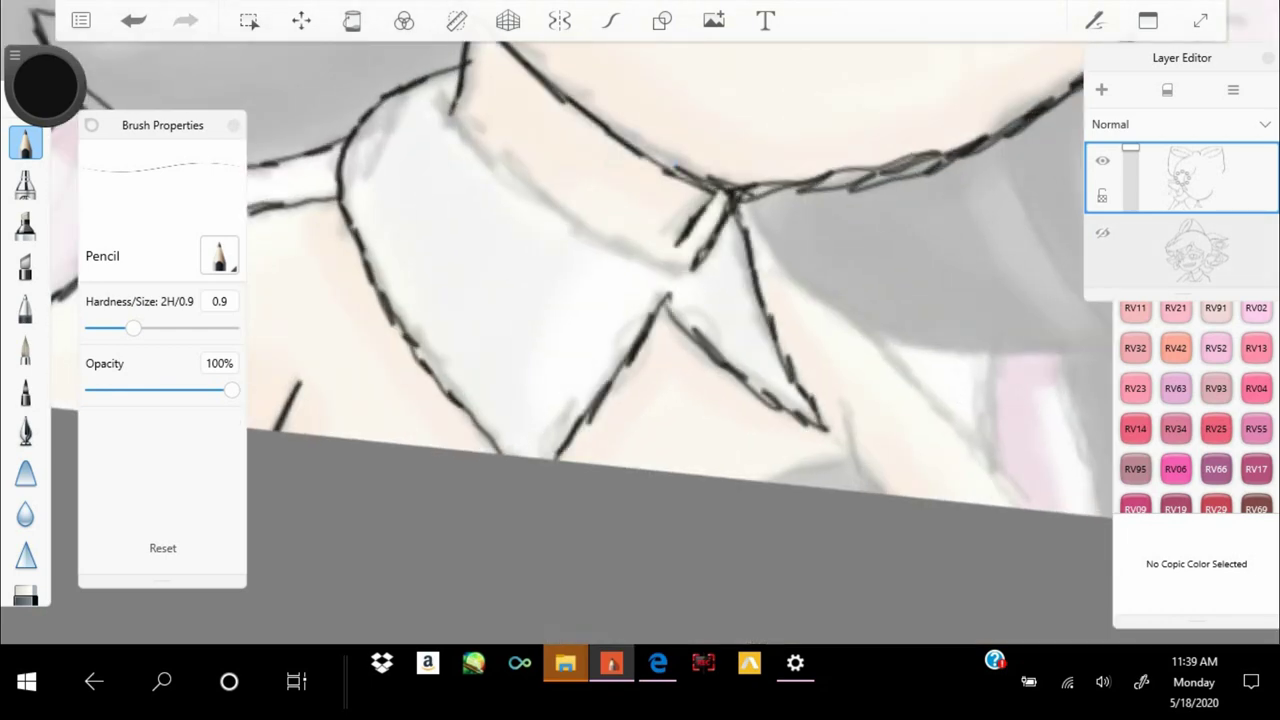
# Trace the right shoulder line running down from the collar and the short chest line beside it
pyautogui.scroll(-3, 640, 340)
pyautogui.scroll(3, 640, 340)
pyautogui.moveTo(756, 244)
pyautogui.mouseDown()
pyautogui.moveTo(782, 310)
pyautogui.moveTo(730, 610)
pyautogui.mouseUp()
pyautogui.moveTo(704, 396); pyautogui.dragTo(646, 486)
pyautogui.moveTo(738, 574); pyautogui.dragTo(724, 630)
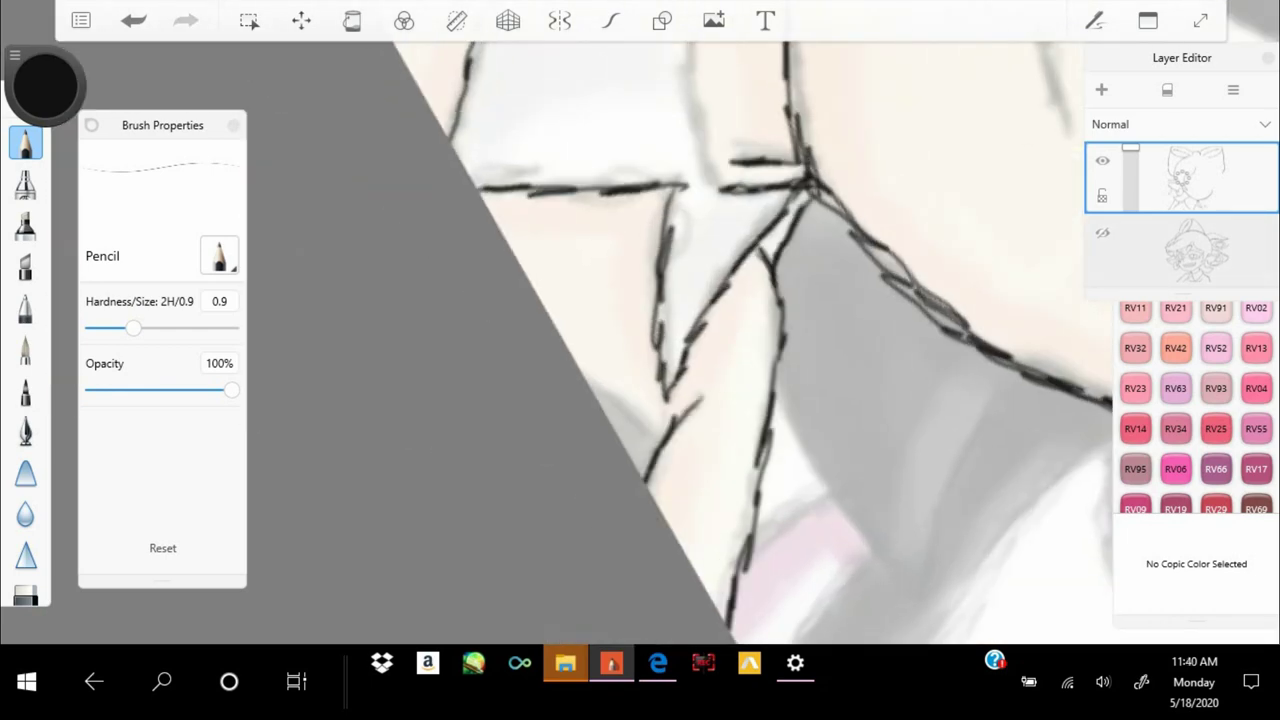
# Trace the pointed lock of hair behind the right side of the neck
pyautogui.moveTo(1018, 372); pyautogui.dragTo(918, 600)
pyautogui.moveTo(775, 385); pyautogui.dragTo(885, 568)
pyautogui.scroll(2, 640, 340)
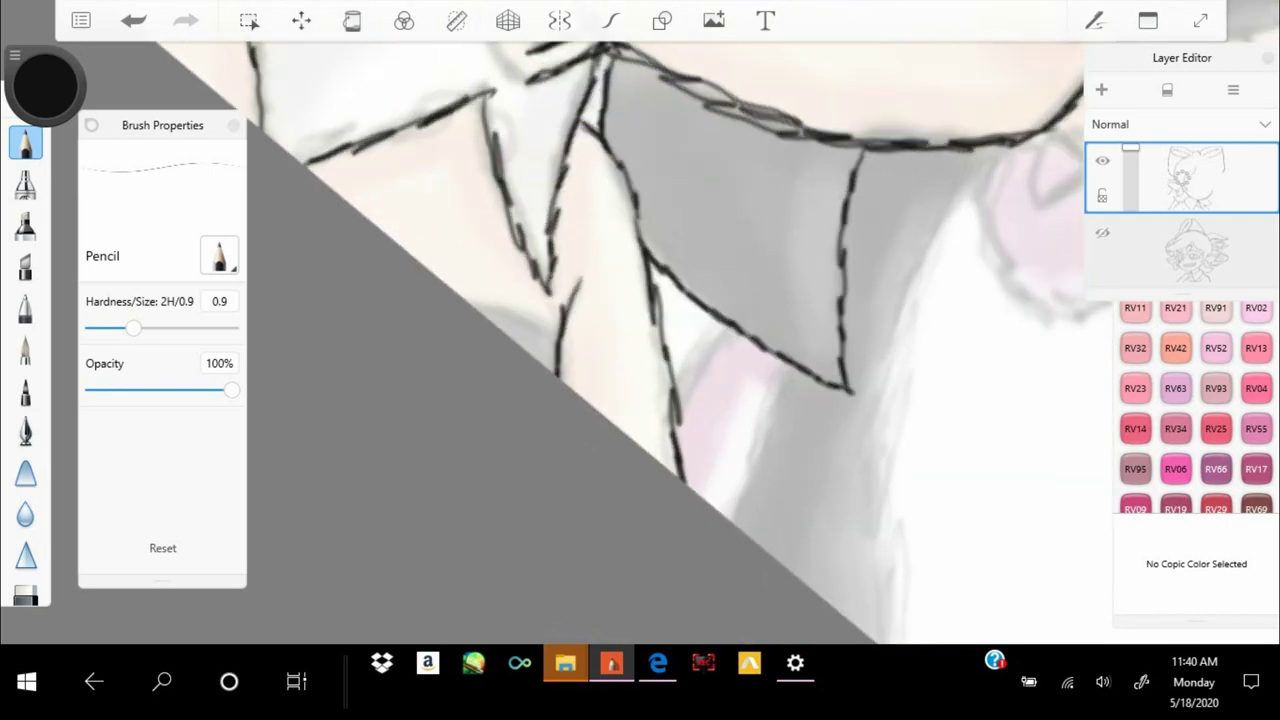
# Trace the outer edge of the right hanging hair and the ribbon beside the right shoulder
pyautogui.moveTo(1010, 142); pyautogui.dragTo(906, 278)
pyautogui.moveTo(934, 244); pyautogui.dragTo(870, 640)
pyautogui.scroll(2, 640, 340)
pyautogui.moveTo(548, 130); pyautogui.dragTo(732, 170)
pyautogui.moveTo(806, 270); pyautogui.dragTo(742, 528)
pyautogui.moveTo(664, 182)
pyautogui.mouseDown()
pyautogui.moveTo(622, 326)
pyautogui.moveTo(606, 286)
pyautogui.mouseUp()
pyautogui.hotkey('ctrl', 'z')
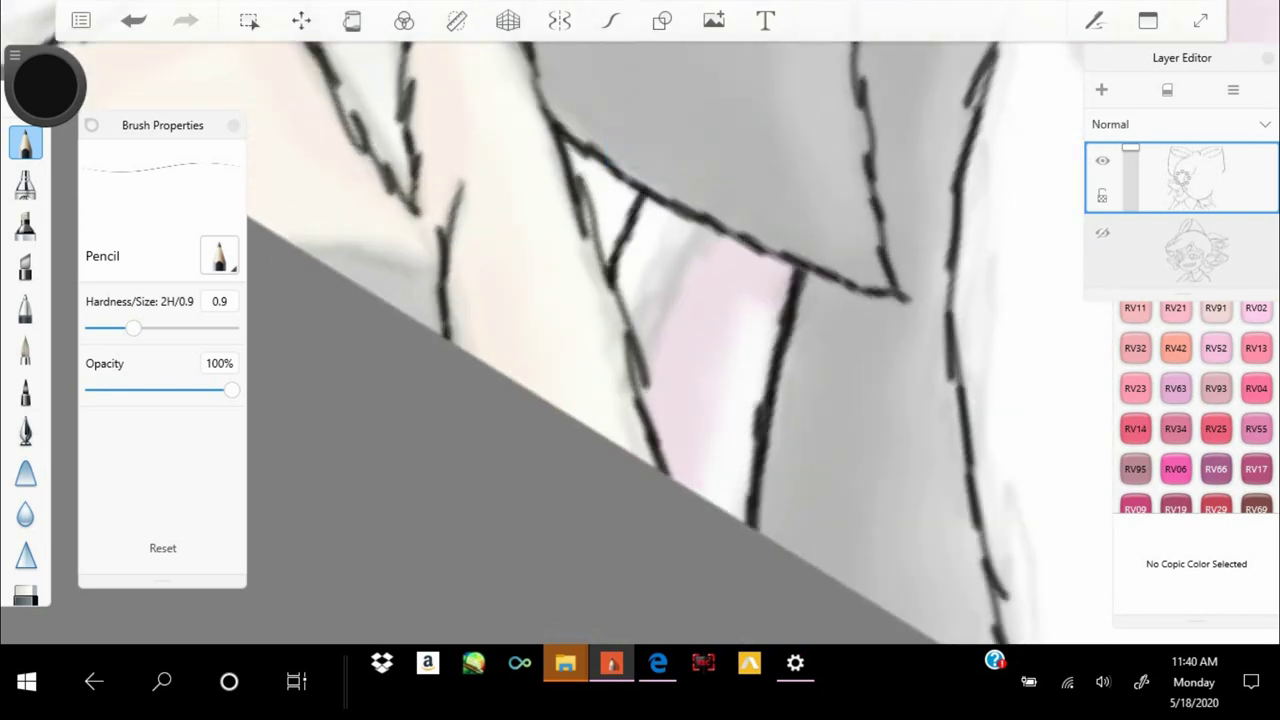
# Trace the collar's upper edge across the neck
pyautogui.scroll(-3, 640, 340)
pyautogui.scroll(3, 640, 340)
pyautogui.moveTo(812, 328); pyautogui.dragTo(726, 410)
pyautogui.scroll(1, 640, 340)
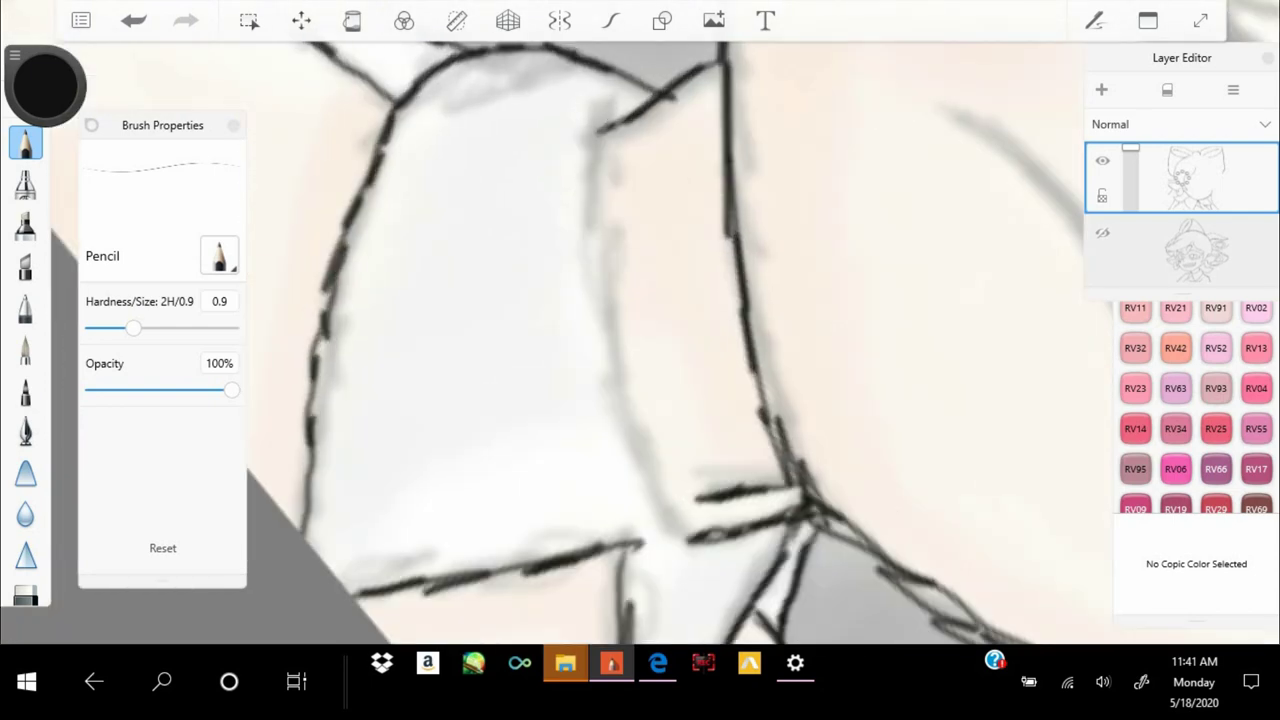
pyautogui.moveTo(628, 84); pyautogui.dragTo(590, 310)
pyautogui.moveTo(698, 256); pyautogui.dragTo(596, 552)
pyautogui.scroll(-3, 640, 340)
# Trace the inner and outer edges of the hair lock on the right side of the face
pyautogui.scroll(3, 640, 340)
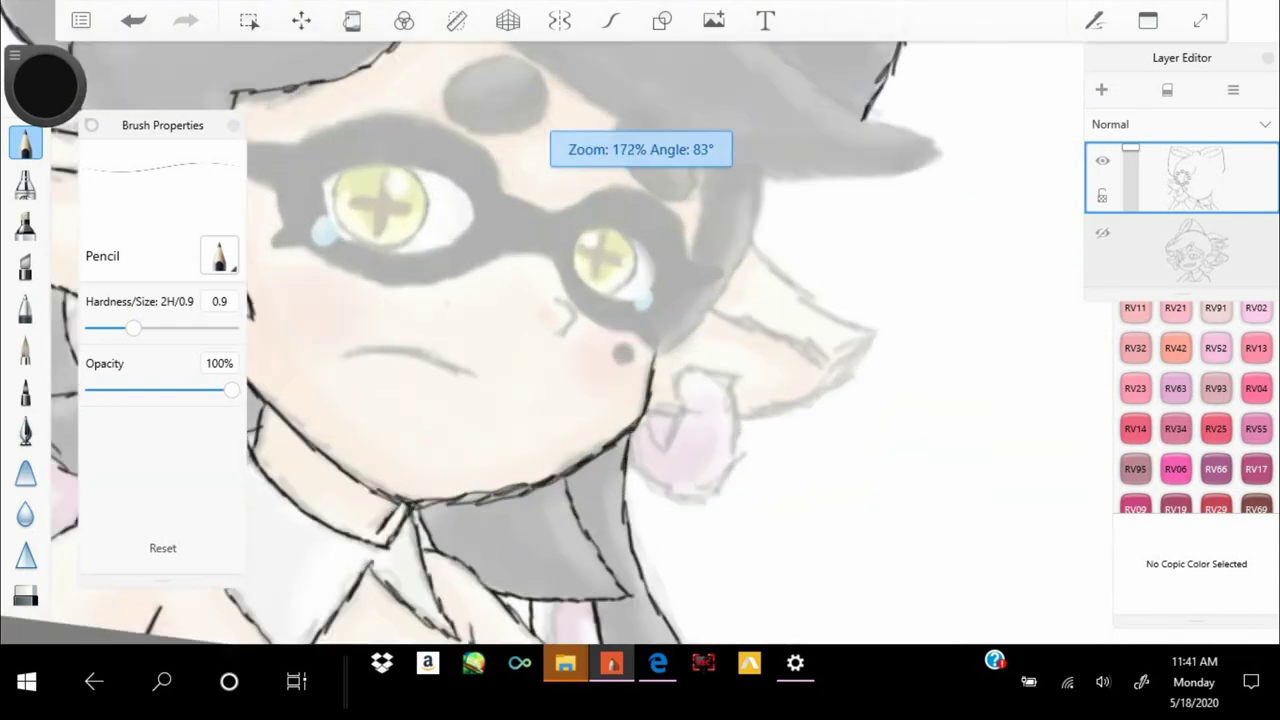
pyautogui.moveTo(688, 108); pyautogui.dragTo(686, 266)
pyautogui.hotkey('ctrl', 'z')
pyautogui.moveTo(770, 124); pyautogui.dragTo(646, 408)
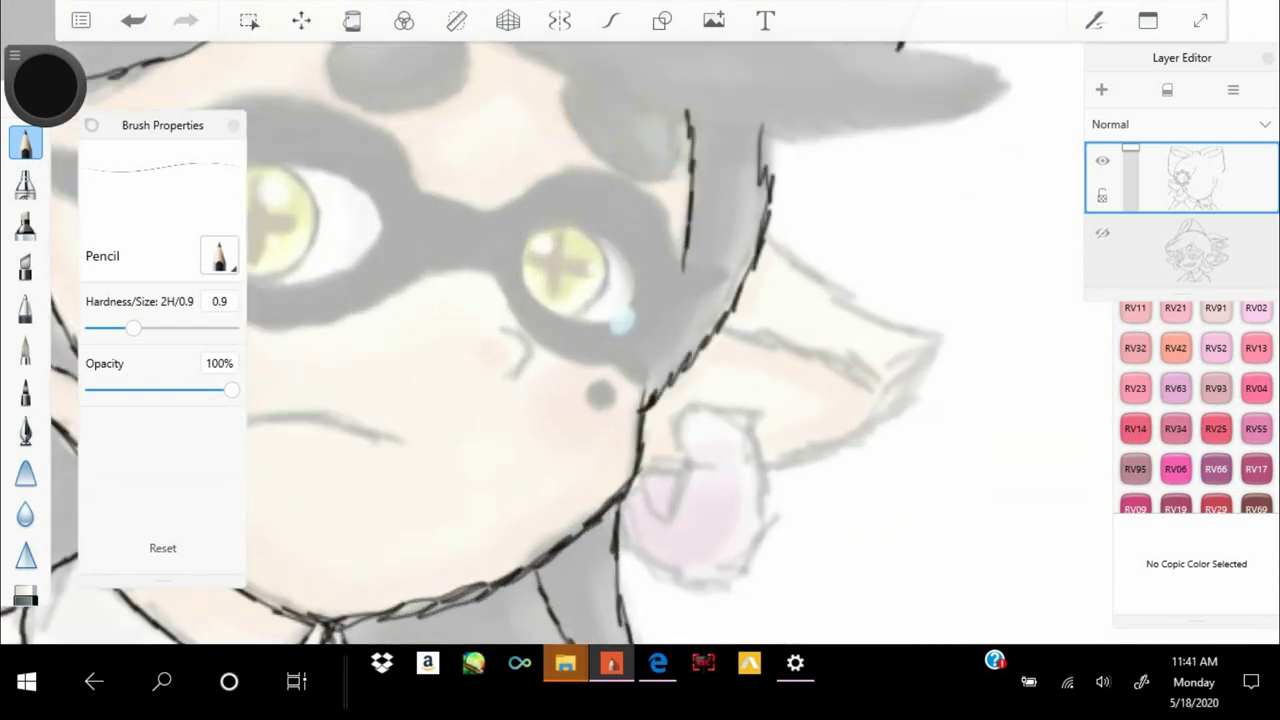
# Trace the mask's outer points beside the right eye, down to the cheek edge
pyautogui.scroll(3, 640, 340)
pyautogui.moveTo(845, 236); pyautogui.dragTo(758, 415)
pyautogui.moveTo(745, 288); pyautogui.dragTo(700, 500)
pyautogui.scroll(-2, 640, 340)
pyautogui.scroll(2, 640, 340)
pyautogui.moveTo(608, 284); pyautogui.dragTo(672, 360)
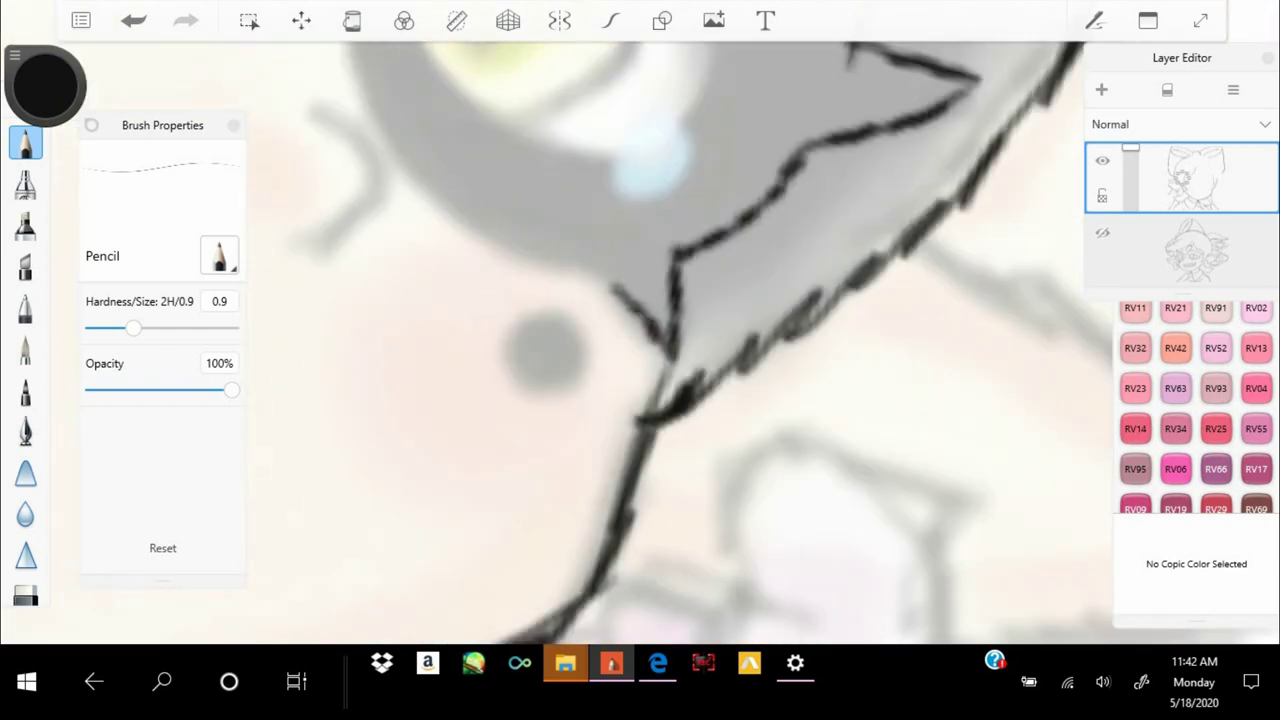
# Trace the mask's lower edge beneath the right eye and across the nose bridge, and start the bridge's upper edge
pyautogui.moveTo(600, 262); pyautogui.dragTo(615, 294)
pyautogui.scroll(-2, 640, 340)
pyautogui.moveTo(540, 120); pyautogui.dragTo(600, 368)
pyautogui.scroll(-2, 640, 340)
pyautogui.scroll(3, 640, 340)
pyautogui.moveTo(525, 95); pyautogui.dragTo(570, 350)
pyautogui.moveTo(815, 110); pyautogui.dragTo(775, 265)
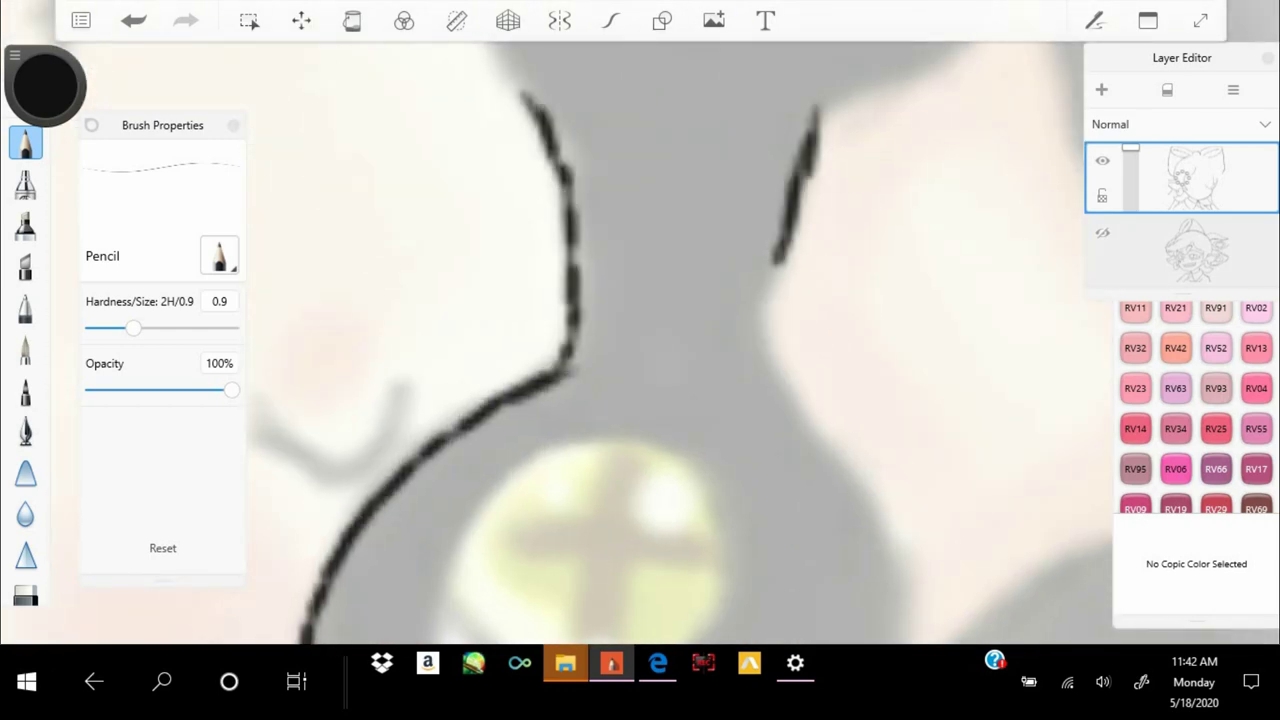
# Trace the mask's upper edge from the nose bridge around the right eye
pyautogui.scroll(2, 640, 340)
pyautogui.scroll(1, 640, 340)
pyautogui.moveTo(650, 290); pyautogui.dragTo(535, 470)
pyautogui.moveTo(650, 95); pyautogui.dragTo(575, 330)
pyautogui.scroll(-1, 640, 340)
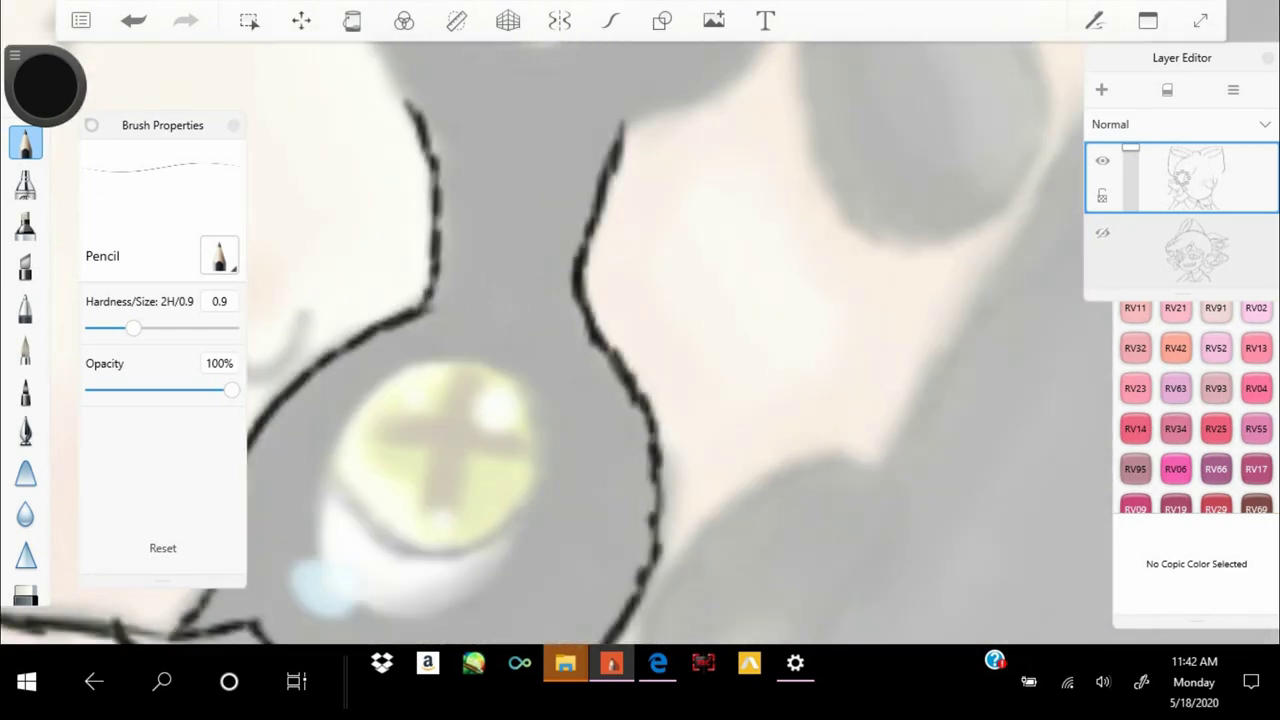
pyautogui.scroll(-3, 640, 340)
pyautogui.scroll(-2, 640, 340)
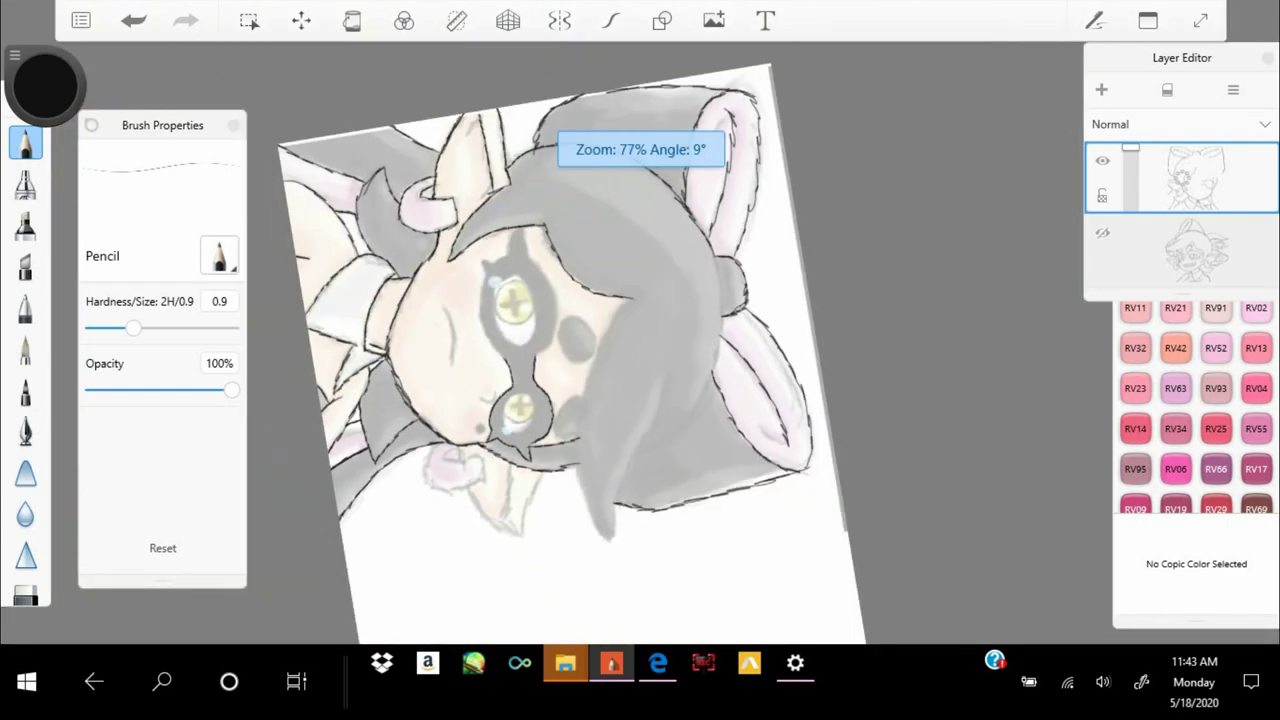
# Trace the mask's pointed outer edge beside and beneath the left eye
pyautogui.scroll(4, 640, 340)
pyautogui.moveTo(670, 495); pyautogui.dragTo(700, 200)
pyautogui.moveTo(615, 108); pyautogui.dragTo(640, 132)
pyautogui.moveTo(460, 195)
pyautogui.mouseDown()
pyautogui.moveTo(575, 540)
pyautogui.moveTo(670, 355)
pyautogui.mouseUp()
pyautogui.scroll(2, 640, 340)
pyautogui.scroll(2, 640, 340)
pyautogui.scroll(1, 640, 340)
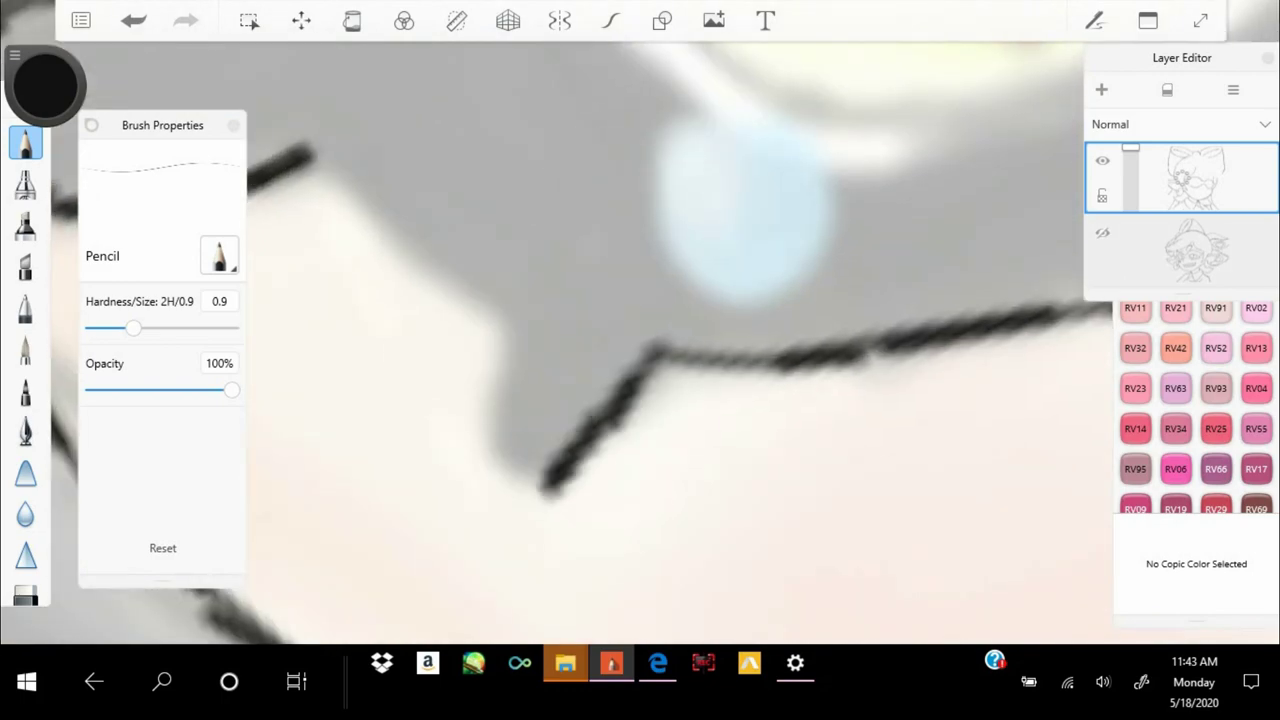
pyautogui.moveTo(560, 315); pyautogui.dragTo(490, 525)
pyautogui.scroll(2, 640, 340)
pyautogui.scroll(-4, 640, 340)
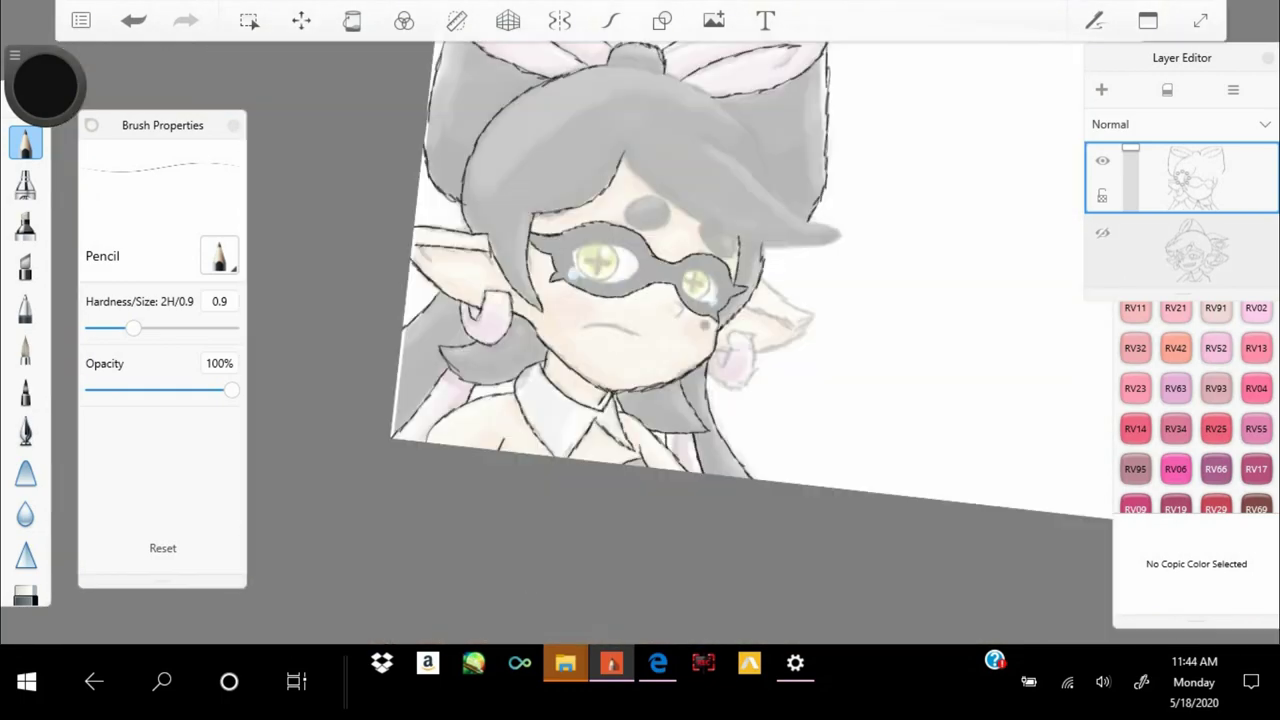
# Switch to the Edge browser, look over the comments under the YouTube video, and return to the drawing
pyautogui.hotkey('alt', 'Tab')
pyautogui.scroll(-5, 640, 400)
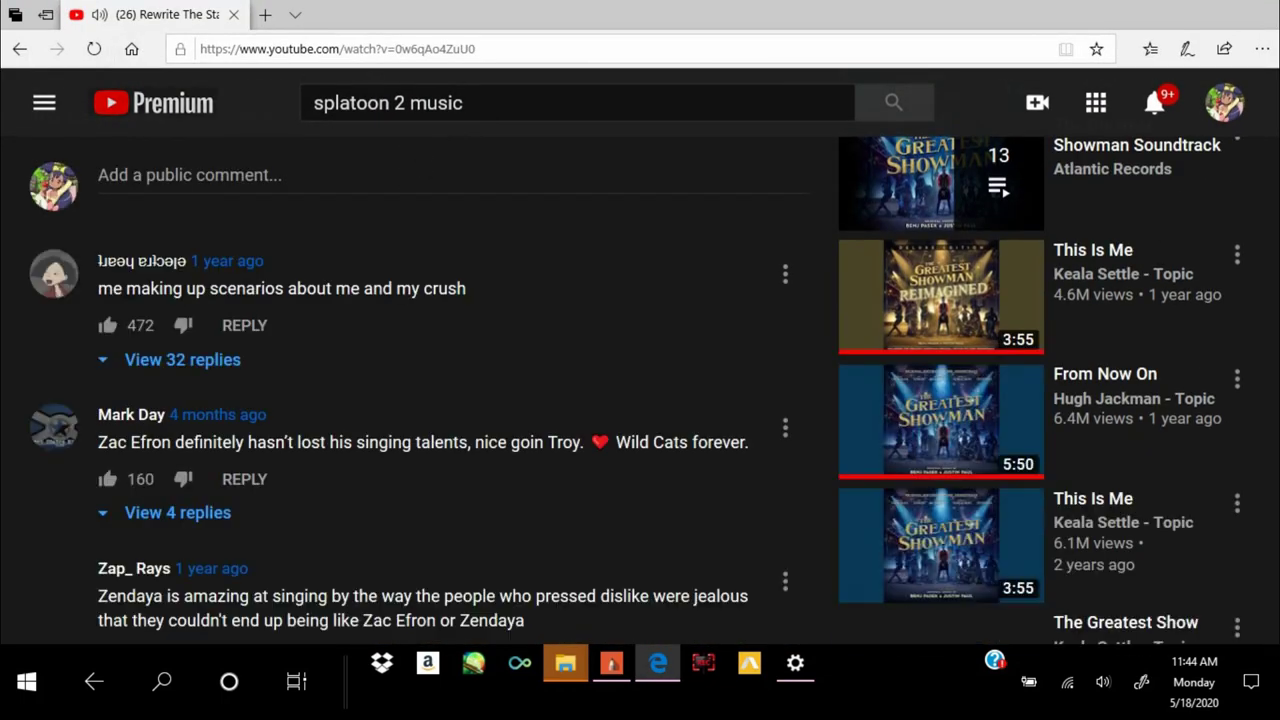
pyautogui.press('super+Tab')
pyautogui.press('Return')
pyautogui.scroll(-3, 640, 400)
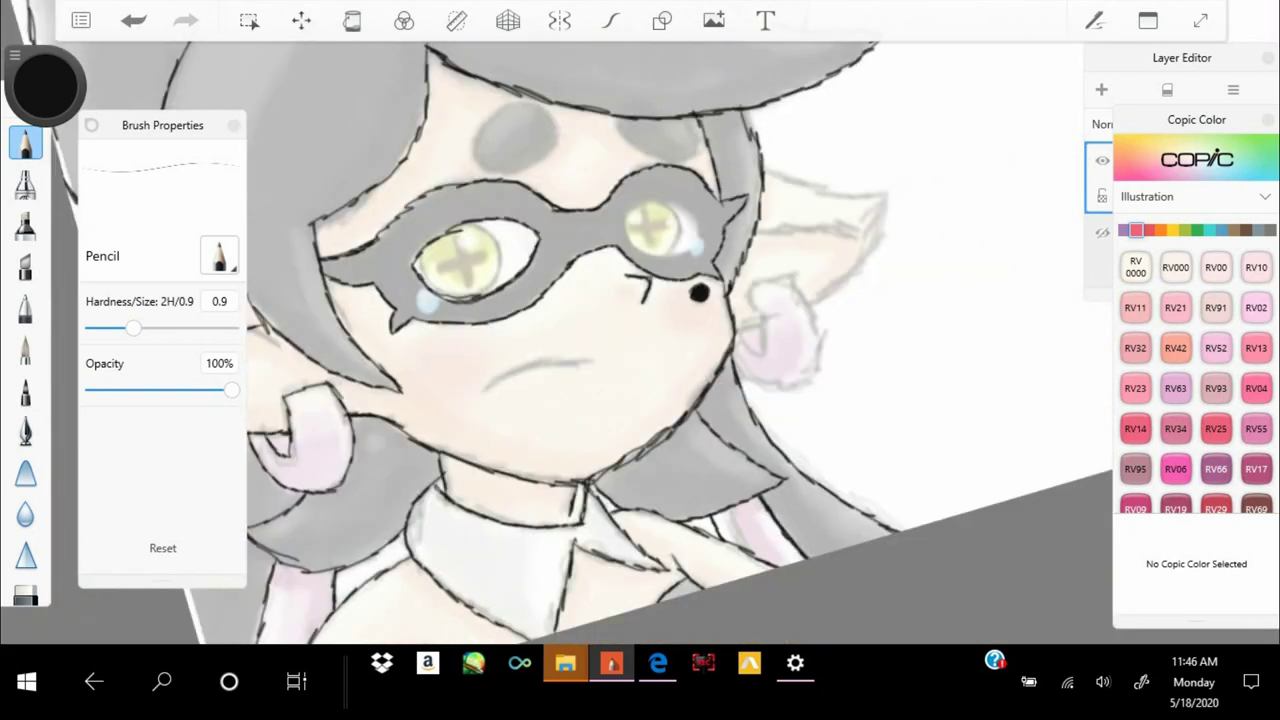
pyautogui.scroll(-5, 640, 330)
pyautogui.scroll(6, 671, 214)
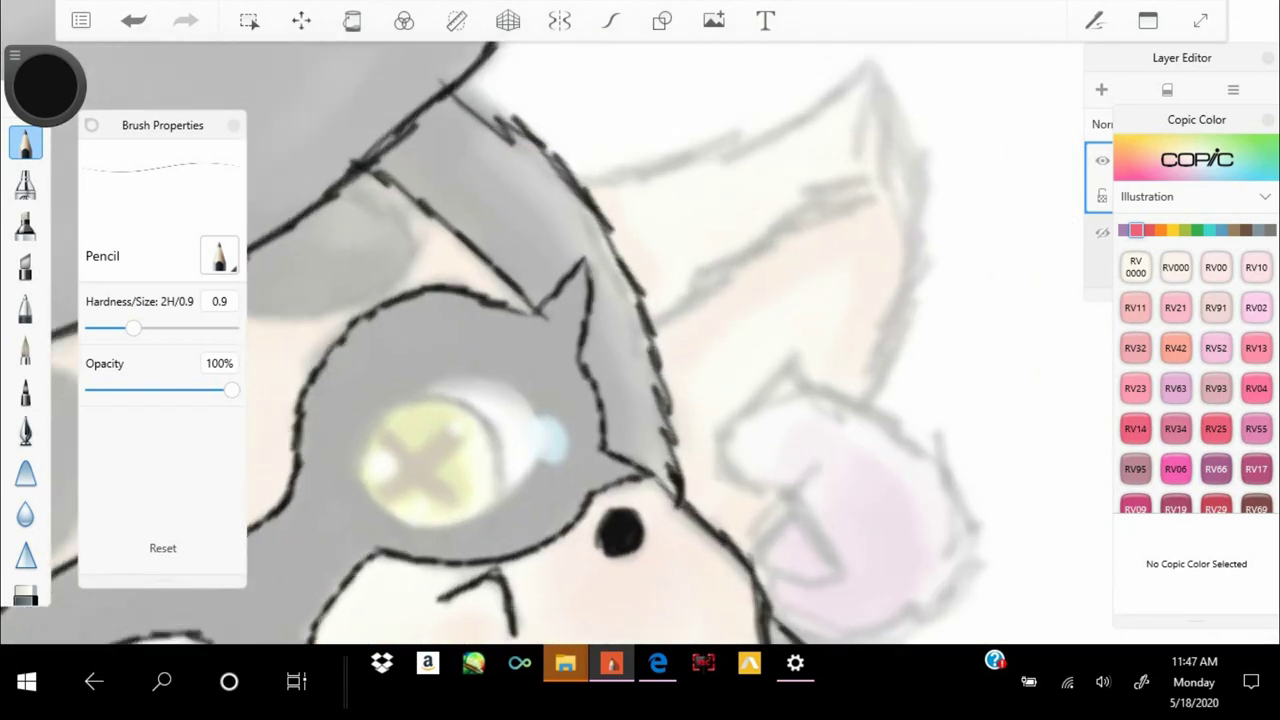
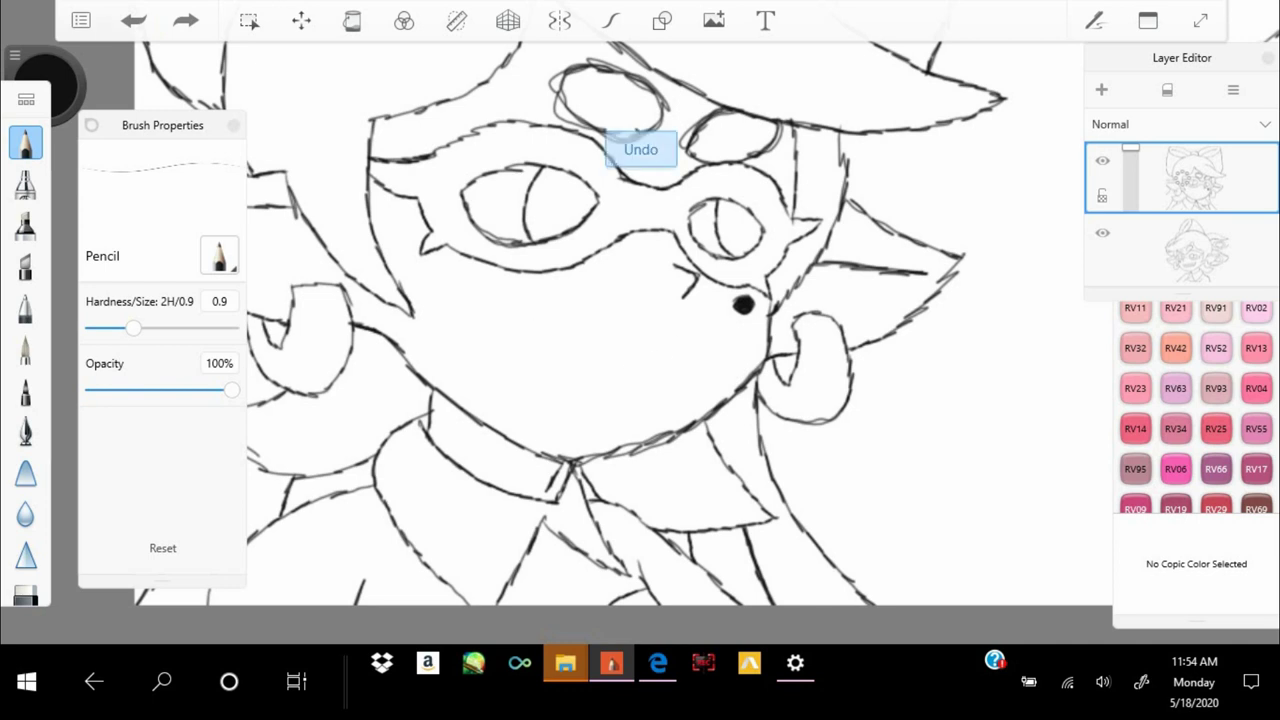
pyautogui.press('super+a')
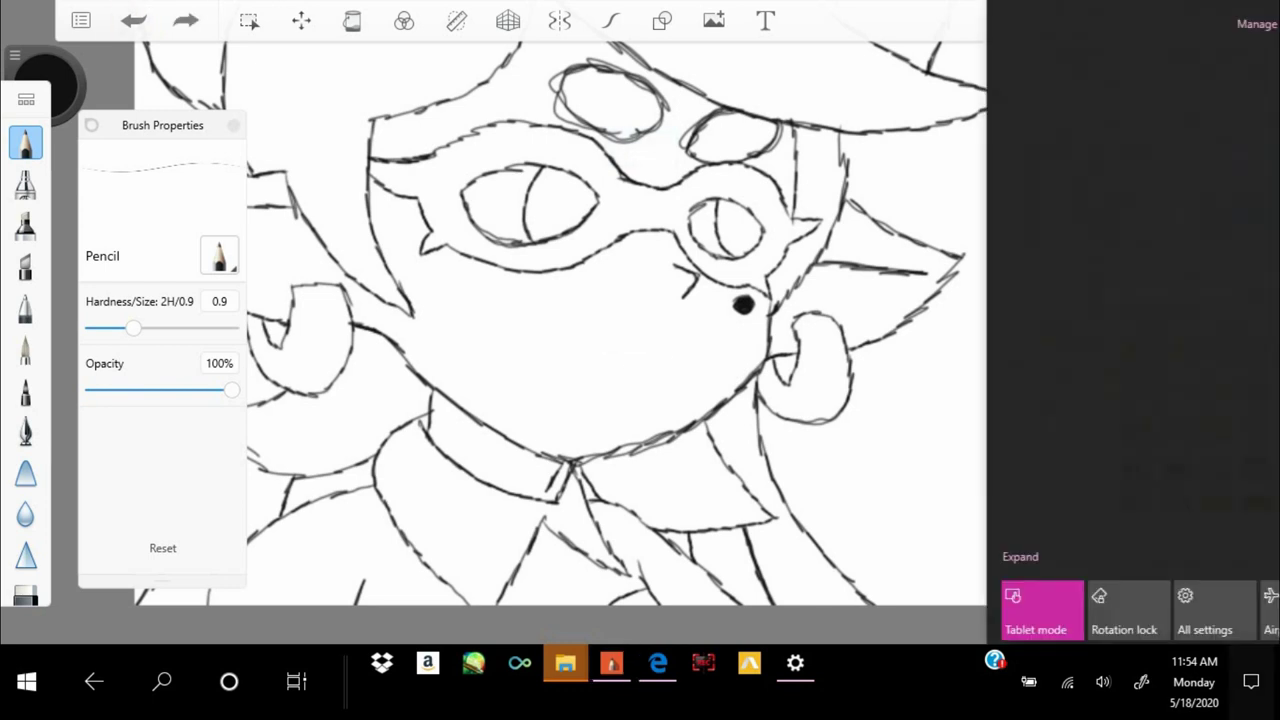
pyautogui.press('super+a')
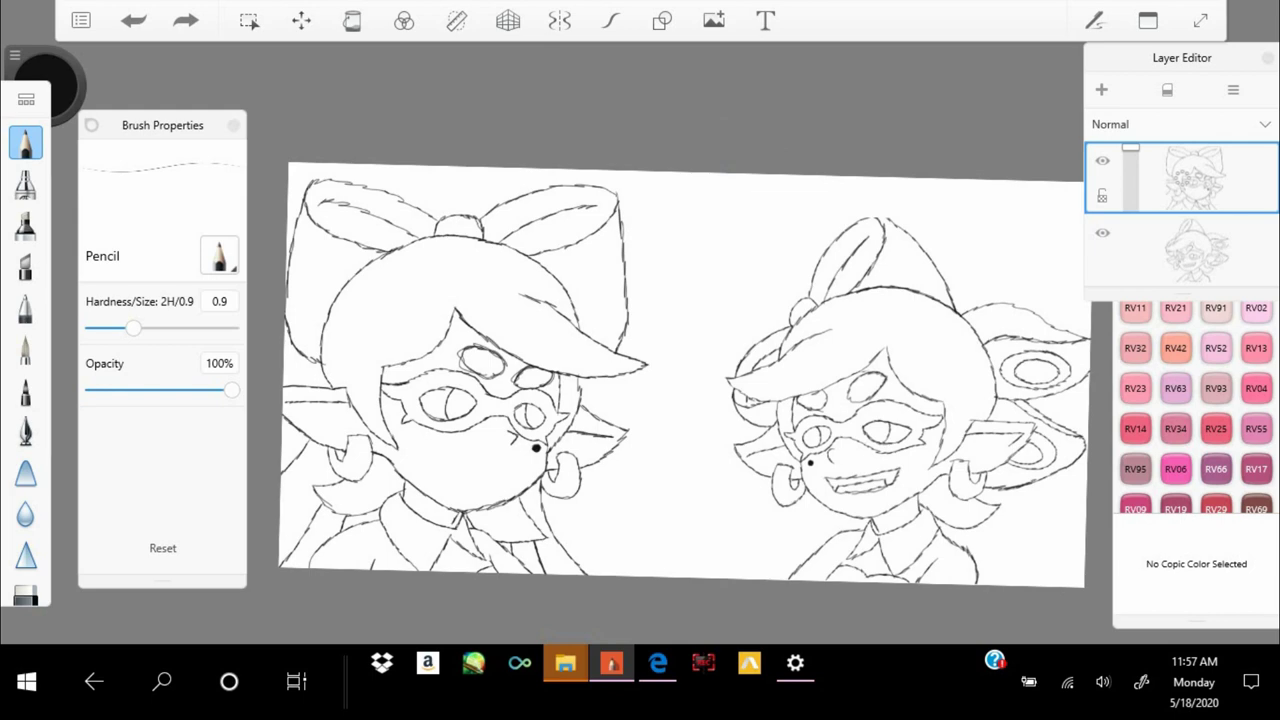
pyautogui.scroll(5, 420, 470)
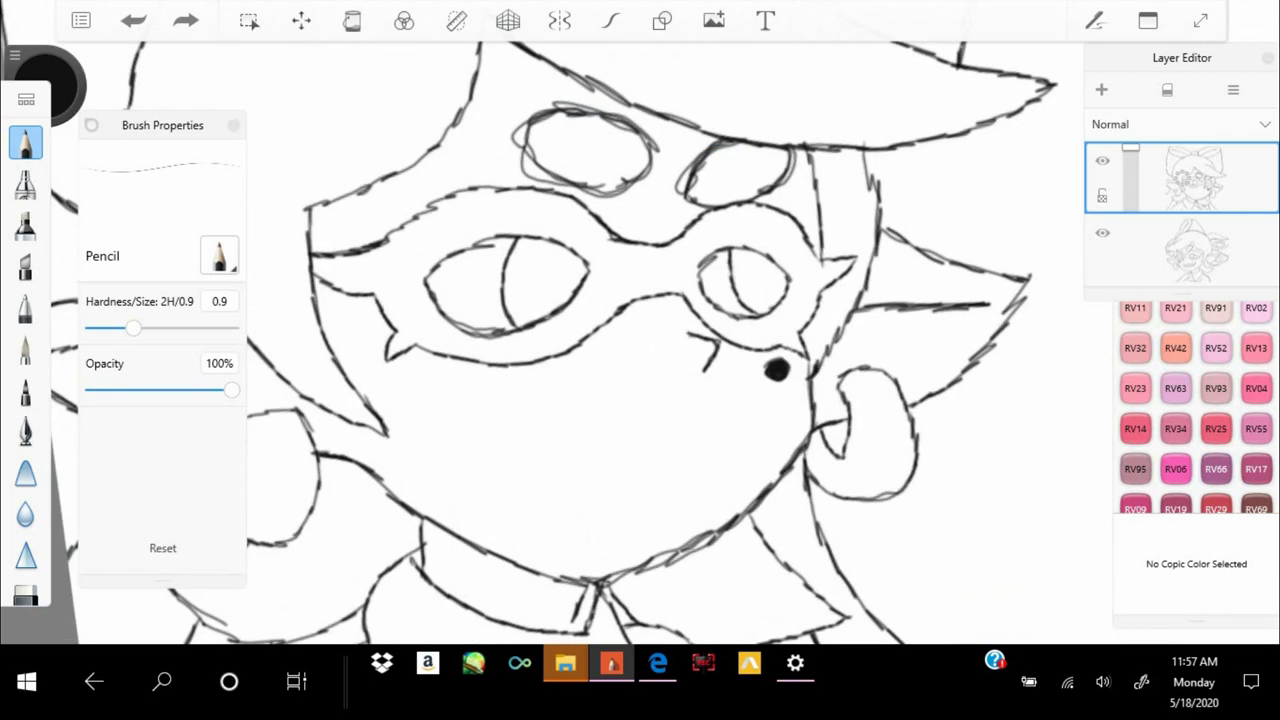
pyautogui.scroll(2, 640, 340)
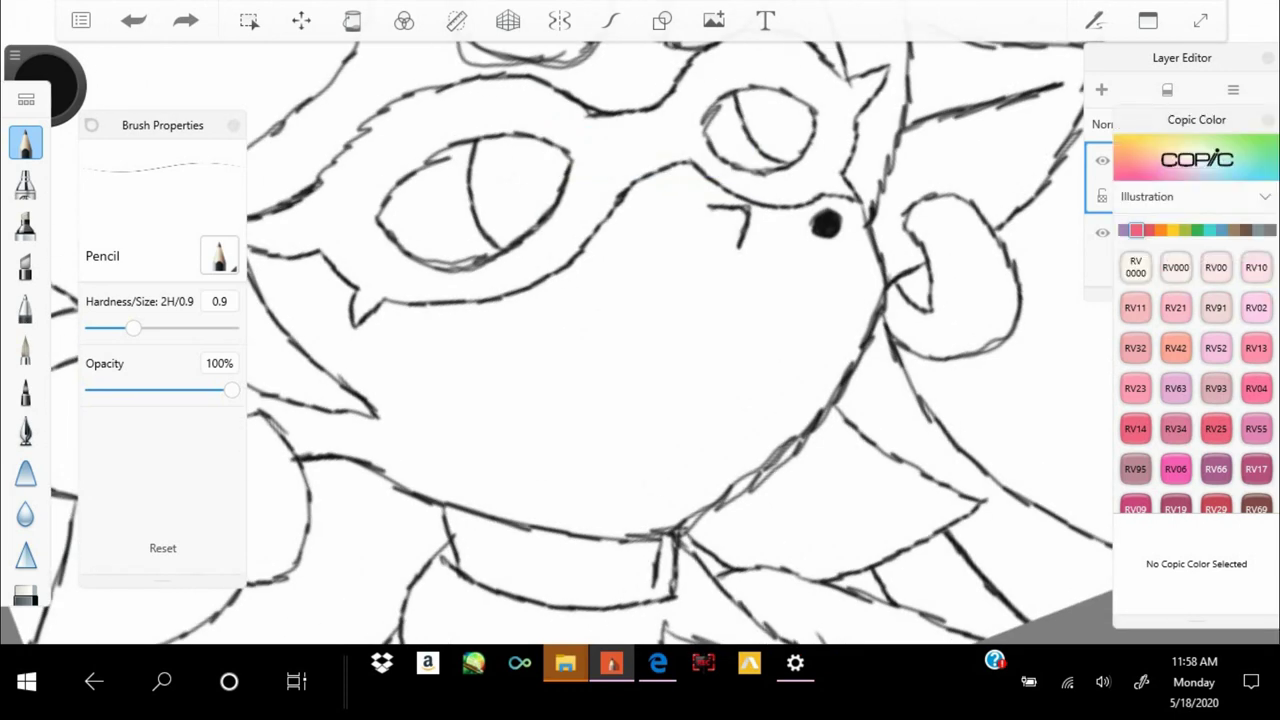
# Undo the last mouth stroke and sketch a wide open-mouth outline on the left character's face
pyautogui.hotkey('ctrl', 'z')
pyautogui.scroll(-5, 557, 340)
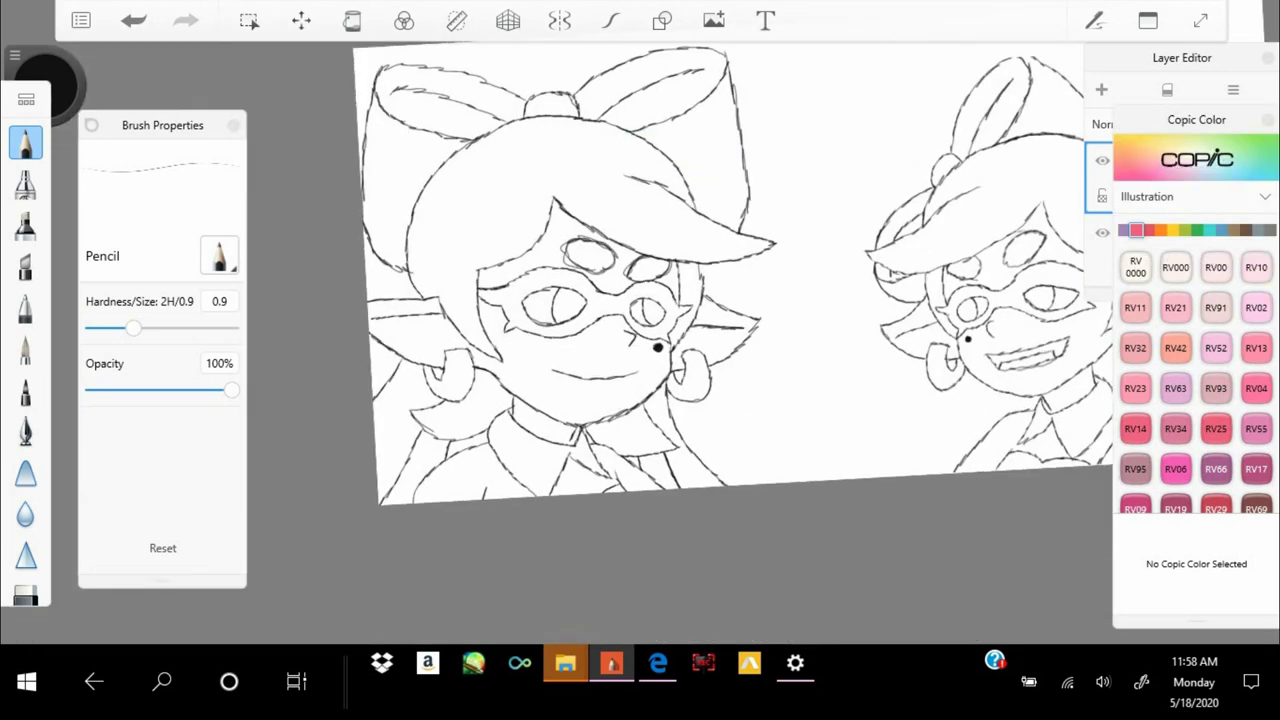
pyautogui.scroll(5, 557, 340)
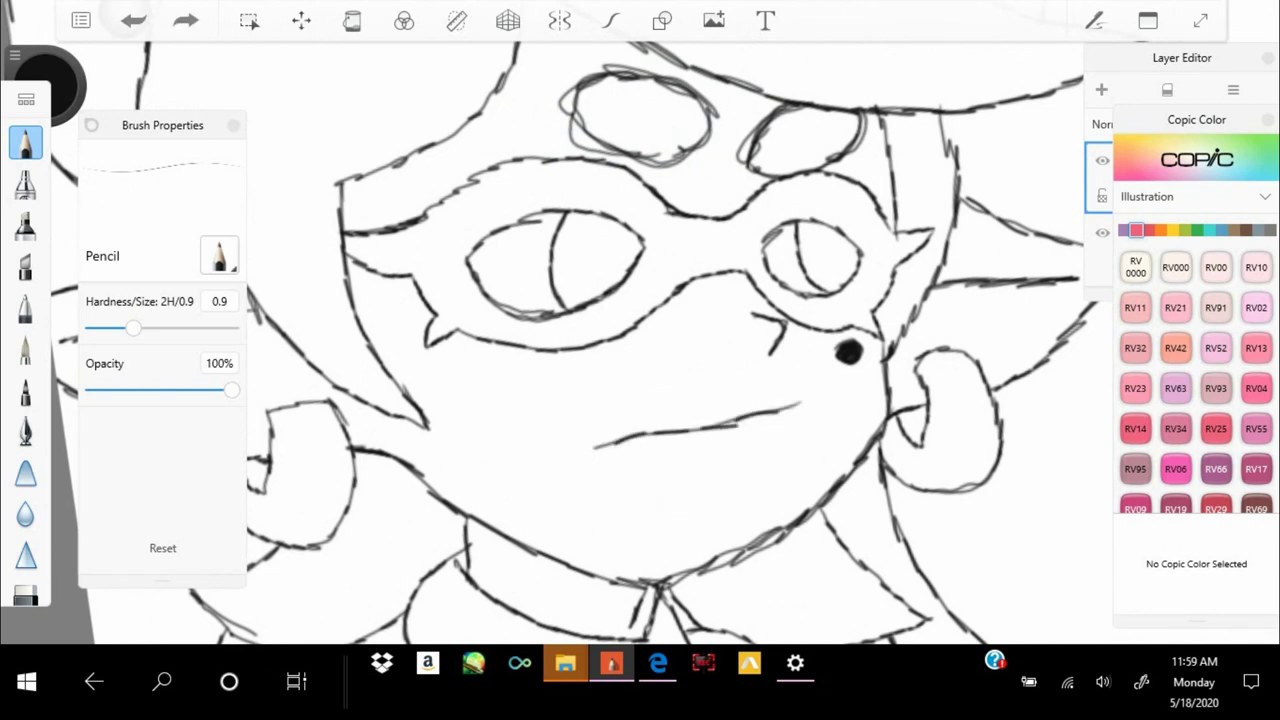
pyautogui.scroll(3, 640, 420)
pyautogui.moveTo(895, 295); pyautogui.dragTo(650, 548)
pyautogui.moveTo(378, 310); pyautogui.dragTo(700, 545)
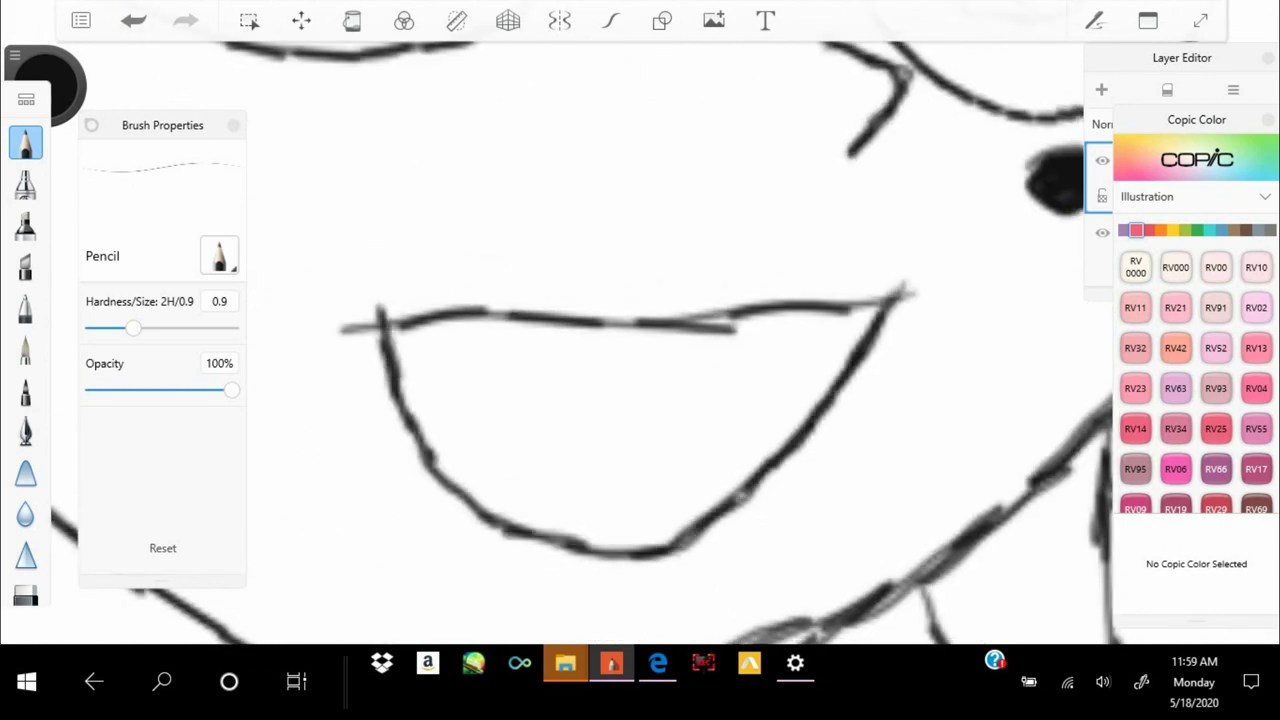
# Draw the upper teeth with pointed fangs, the tongue and a lower fang inside the left character's open mouth
pyautogui.moveTo(780, 330); pyautogui.dragTo(875, 298)
pyautogui.moveTo(405, 345)
pyautogui.mouseDown()
pyautogui.moveTo(575, 355)
pyautogui.moveTo(785, 330)
pyautogui.mouseUp()
pyautogui.moveTo(410, 462); pyautogui.dragTo(785, 442)
pyautogui.moveTo(532, 522); pyautogui.dragTo(648, 535)
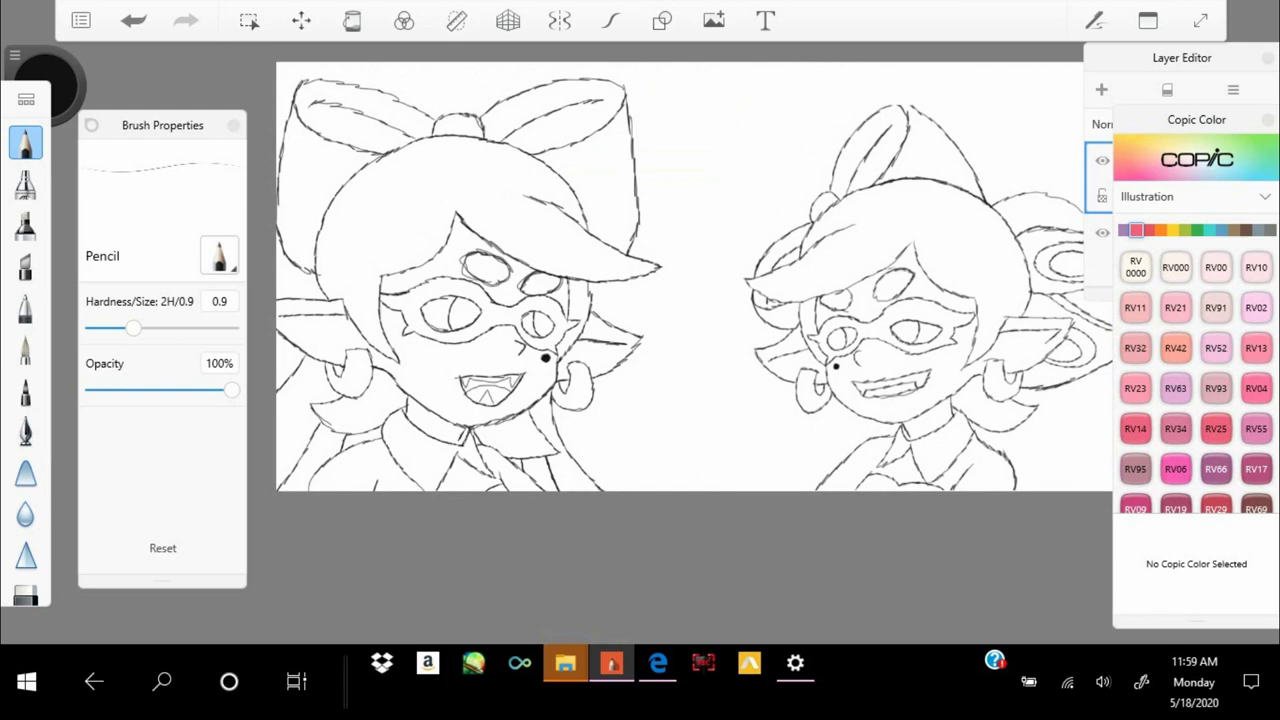
# Select the left character's open mouth and enlarge it on the face
pyautogui.click(249, 20)
pyautogui.scroll(5, 520, 330)
pyautogui.click(301, 20)
pyautogui.click(820, 63)
pyautogui.scroll(-3, 640, 340)
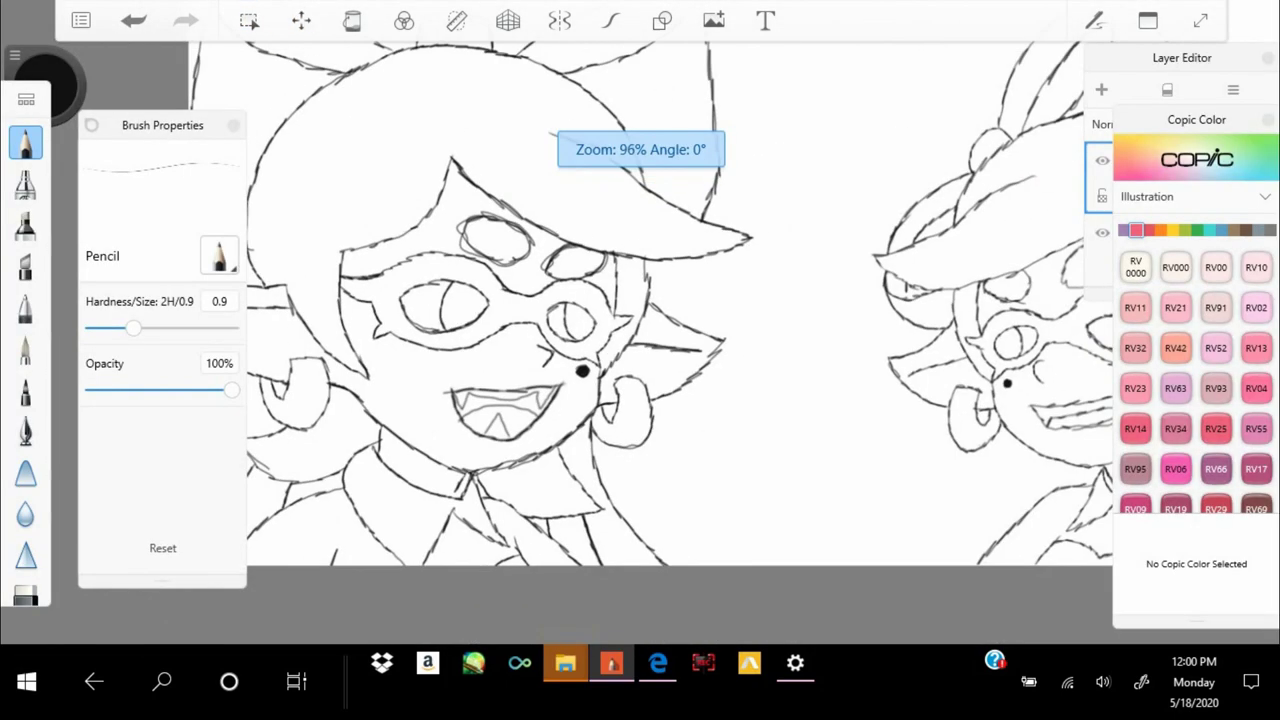
# Redraw the left character's nose as a small hooked curve beneath the mask
pyautogui.scroll(5, 640, 340)
pyautogui.click(25, 593)
pyautogui.hotkey('ctrl', 'z')
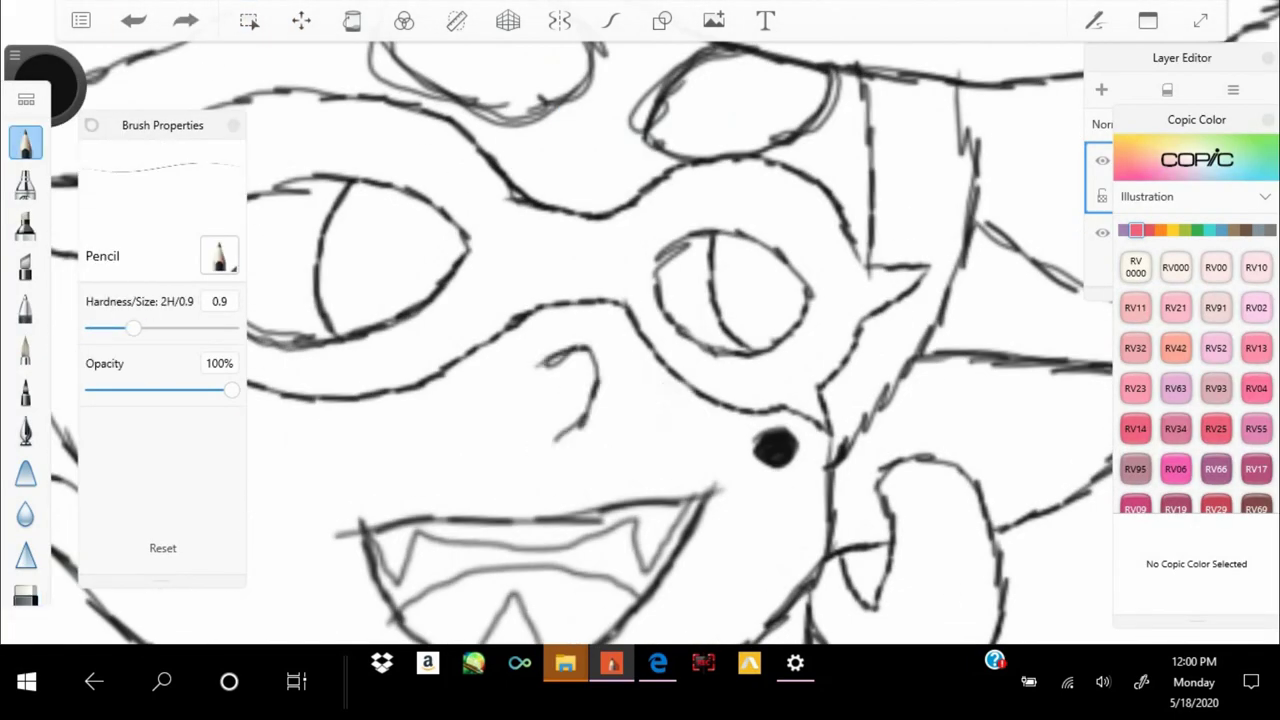
pyautogui.scroll(-3, 640, 340)
# Erase the line between the left character's upper fangs and try to redraw it in pencil, undoing the last stroke
pyautogui.scroll(6, 640, 340)
pyautogui.click(25, 593)
pyautogui.click(25, 143)
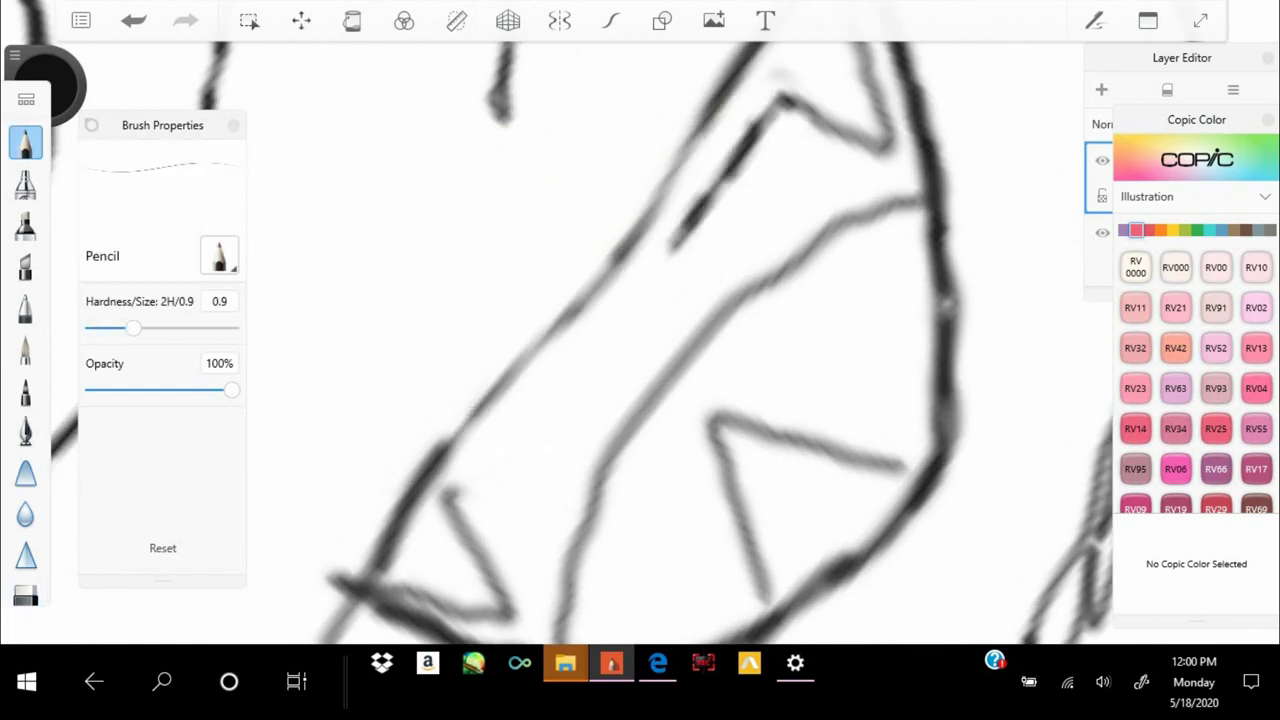
pyautogui.moveTo(440, 500); pyautogui.dragTo(688, 226)
pyautogui.hotkey('ctrl', 'z')
# Show the hidden sketches of the small figures between the two large characters
pyautogui.scroll(-4, 640, 340)
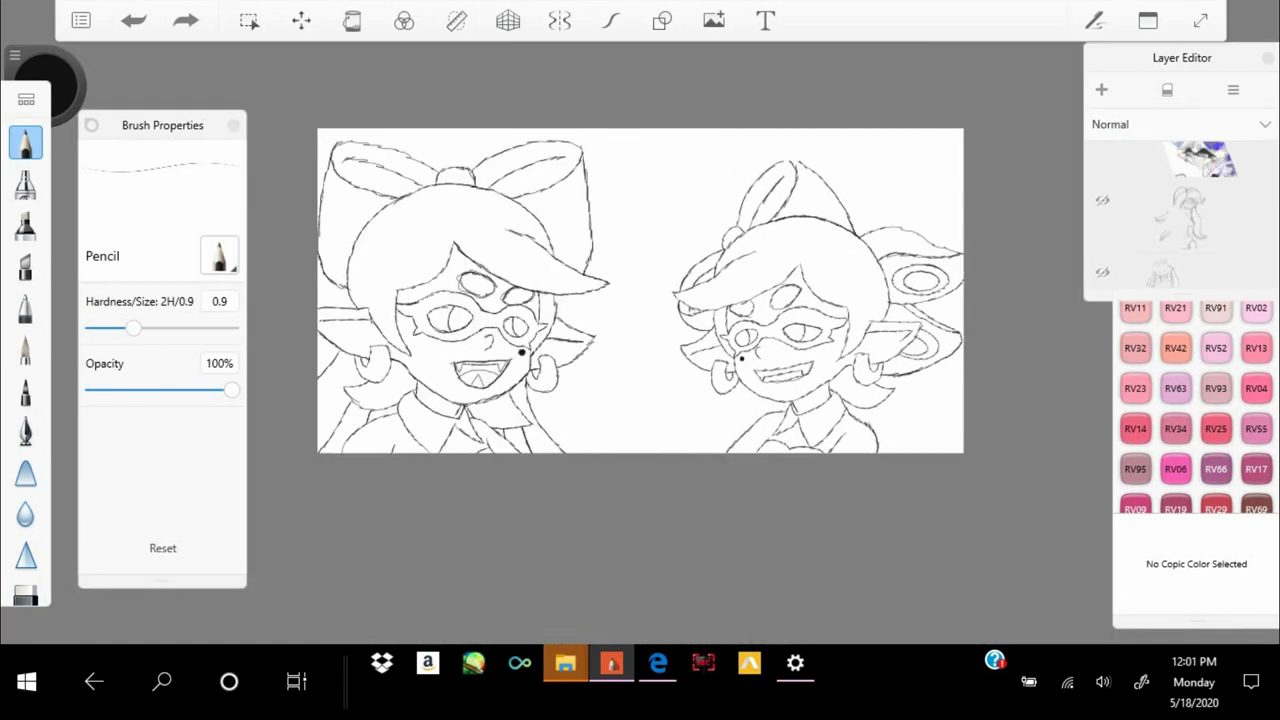
pyautogui.click(1102, 200)
pyautogui.click(1190, 215)
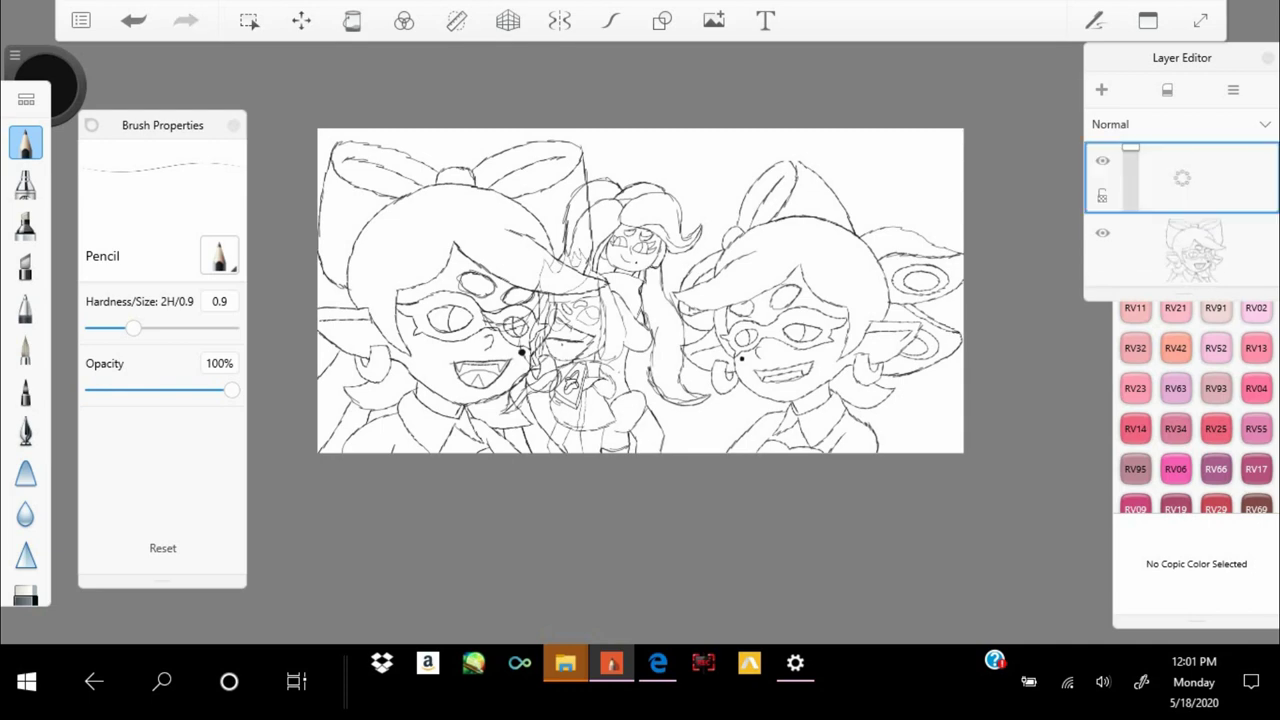
# Sketch a curved block-shaped headpiece with a ragged fringe over the left character's hair and bow
pyautogui.scroll(5, 450, 300)
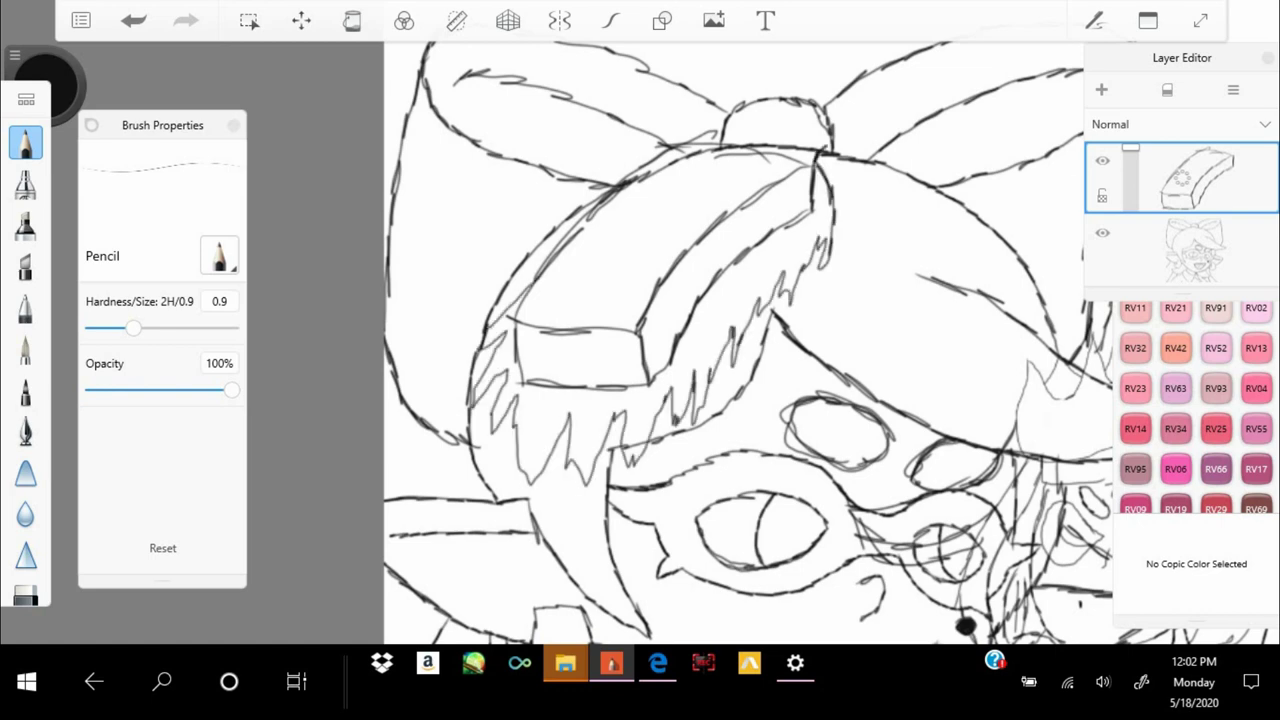
pyautogui.scroll(5, 700, 340)
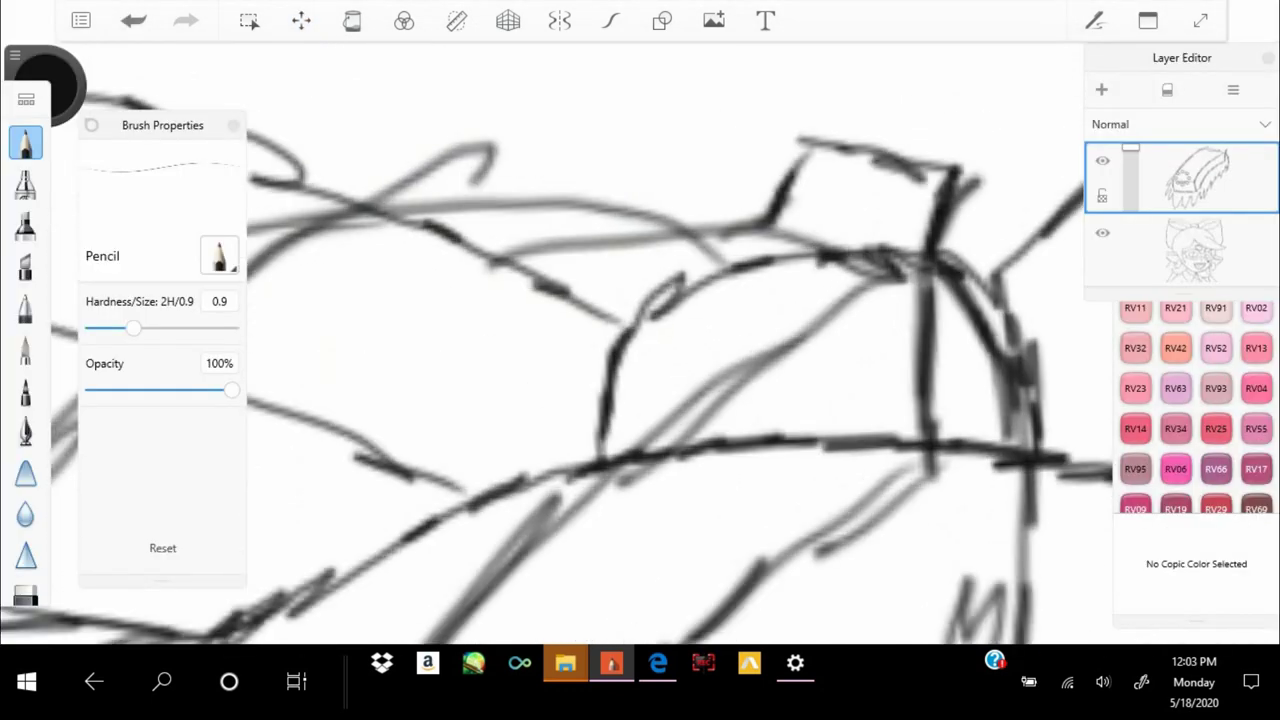
pyautogui.scroll(-5, 640, 340)
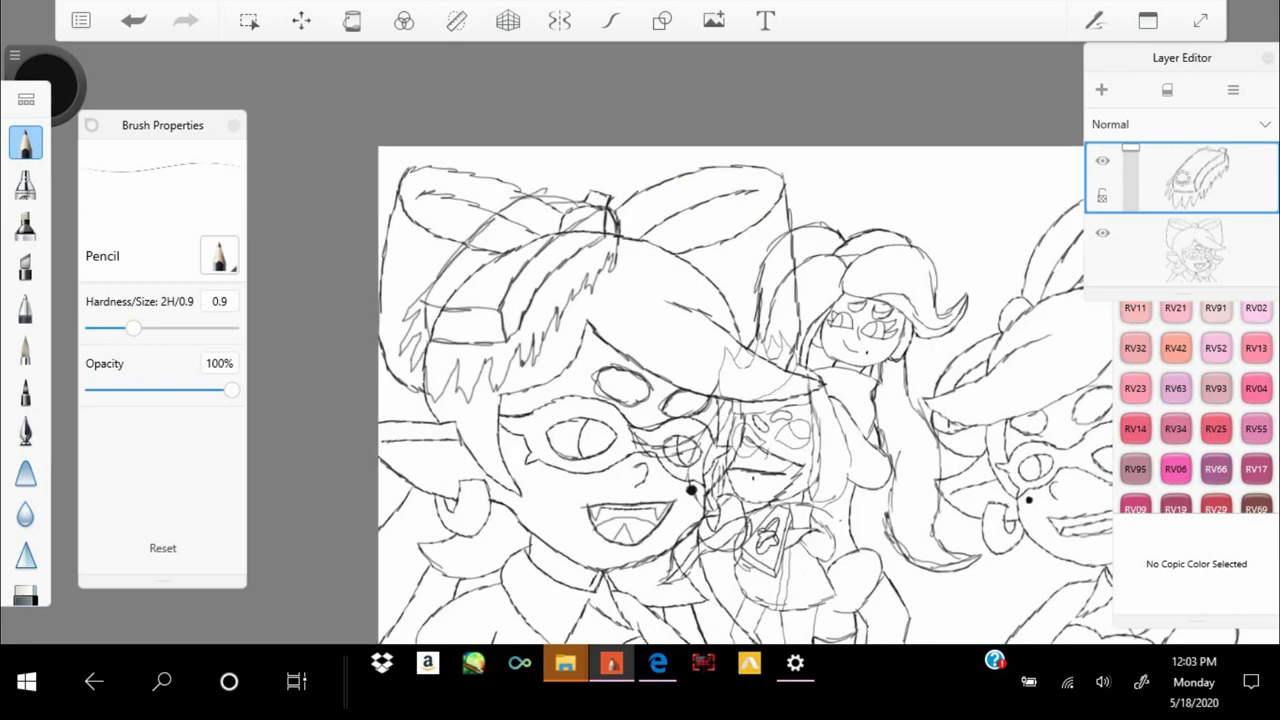
# Sketch a rounded headpiece with nested ovals and an inner rim line on top of the right character's head
pyautogui.scroll(4, 690, 490)
pyautogui.moveTo(676, 106); pyautogui.dragTo(694, 200)
pyautogui.moveTo(738, 94); pyautogui.dragTo(838, 258)
pyautogui.moveTo(718, 190); pyautogui.dragTo(832, 280)
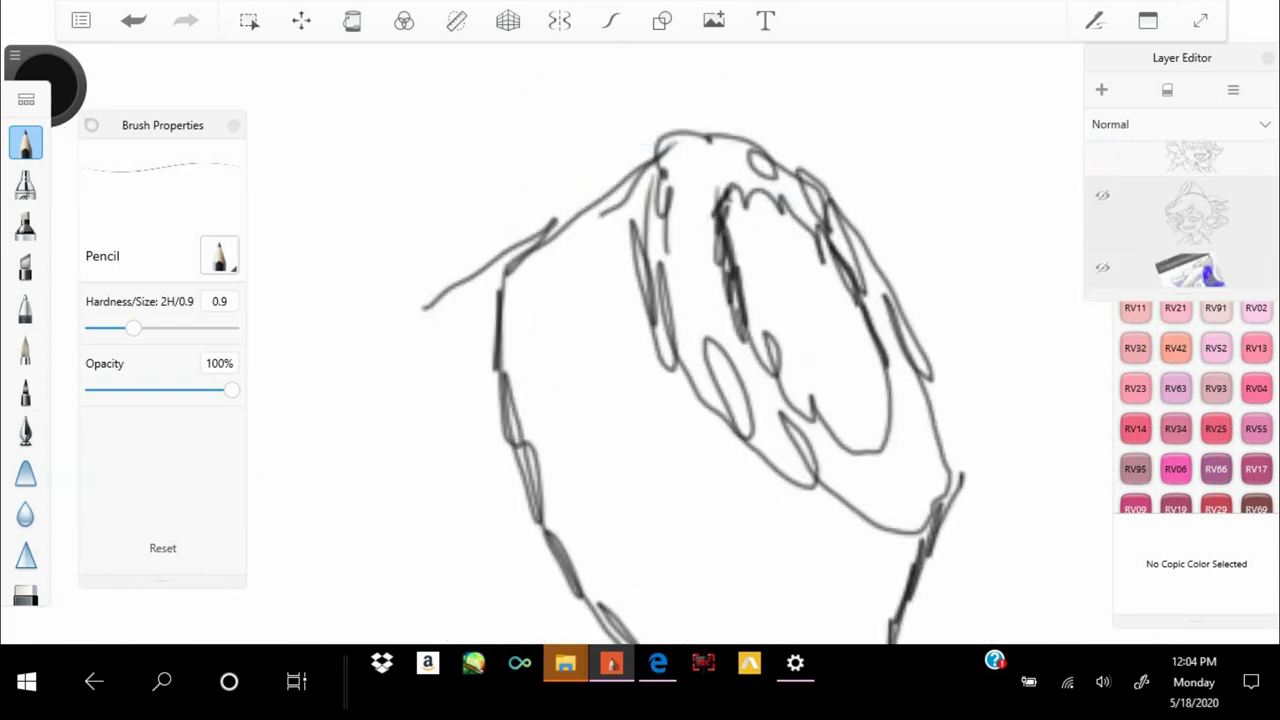
pyautogui.scroll(-2, 650, 320)
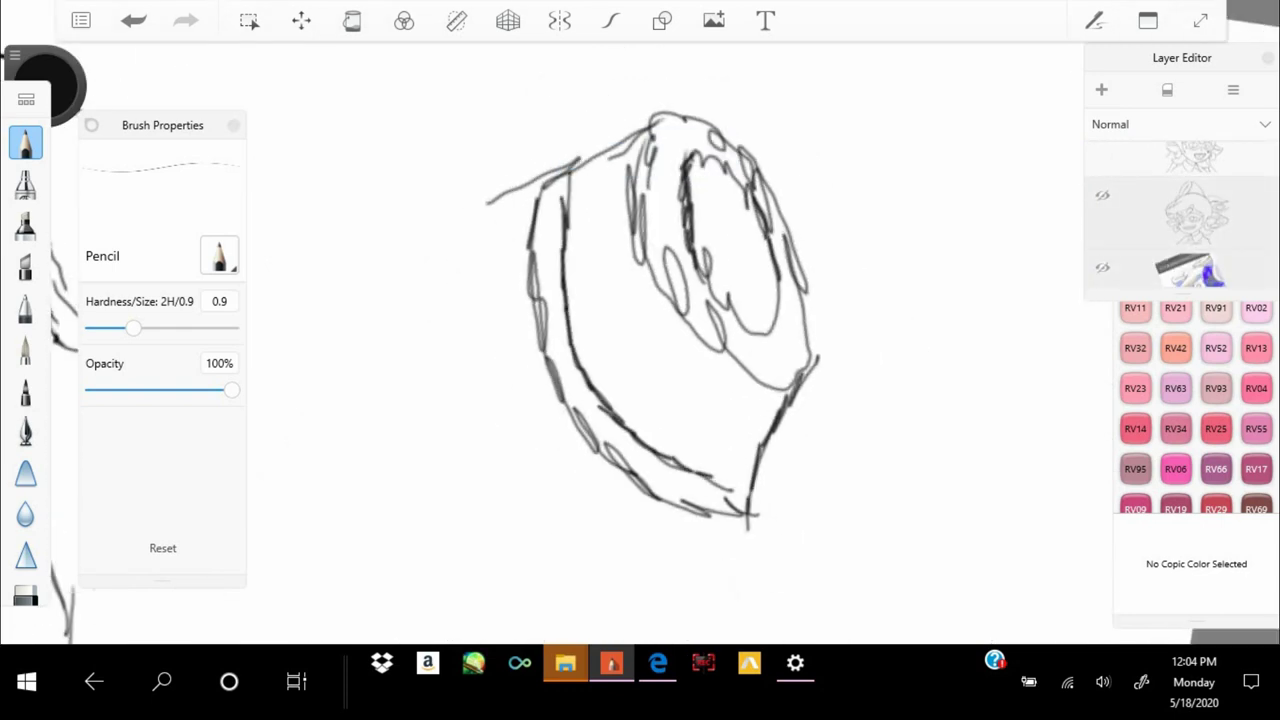
pyautogui.scroll(2, 650, 320)
pyautogui.scroll(-2, 650, 320)
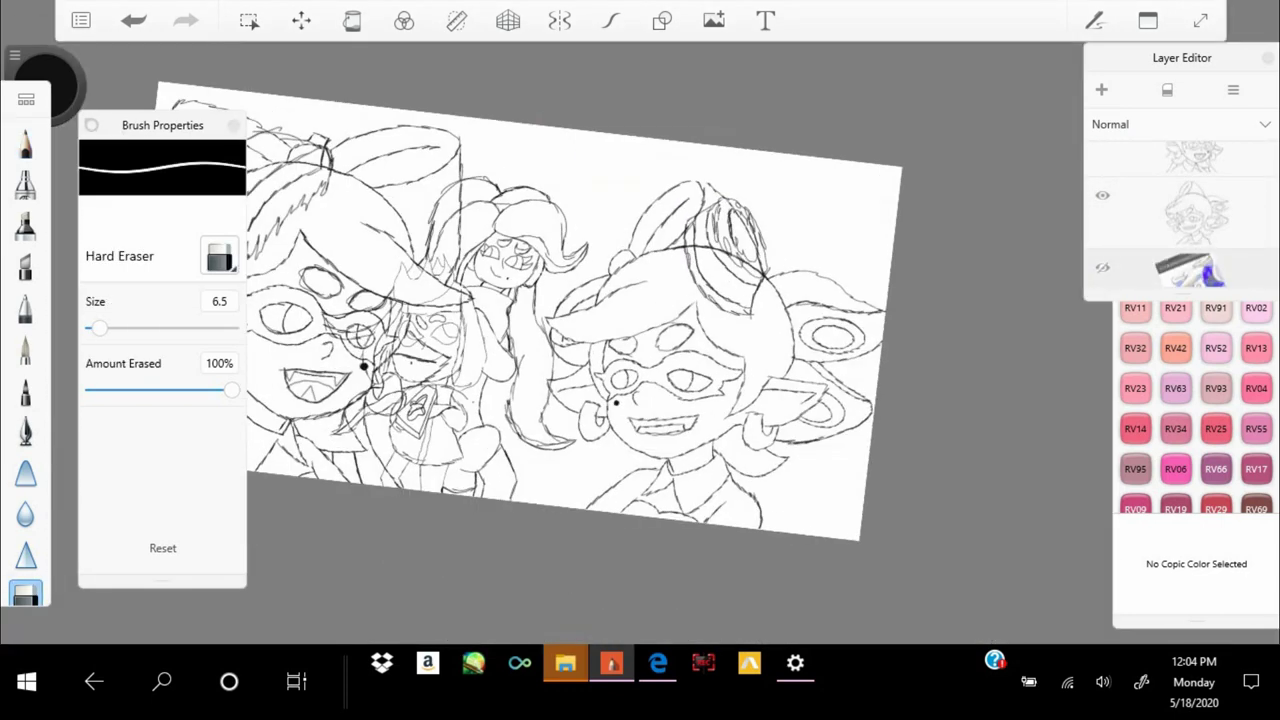
pyautogui.click(301, 20)
pyautogui.moveTo(700, 300); pyautogui.dragTo(740, 280)
pyautogui.click(780, 65)
pyautogui.scroll(-2, 650, 320)
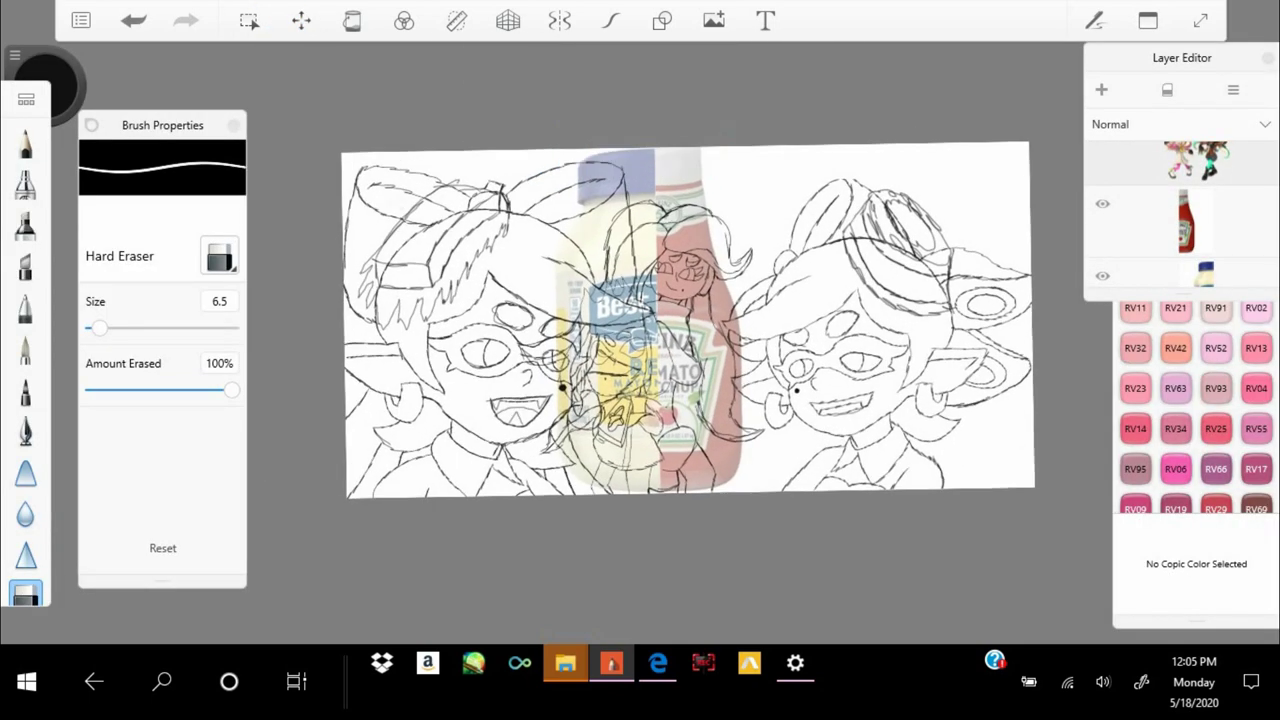
# Shrink the left character's sketch and move it lower on the canvas
pyautogui.click(1190, 245)
pyautogui.click(1190, 245)
pyautogui.hotkey('ctrl', 'z')
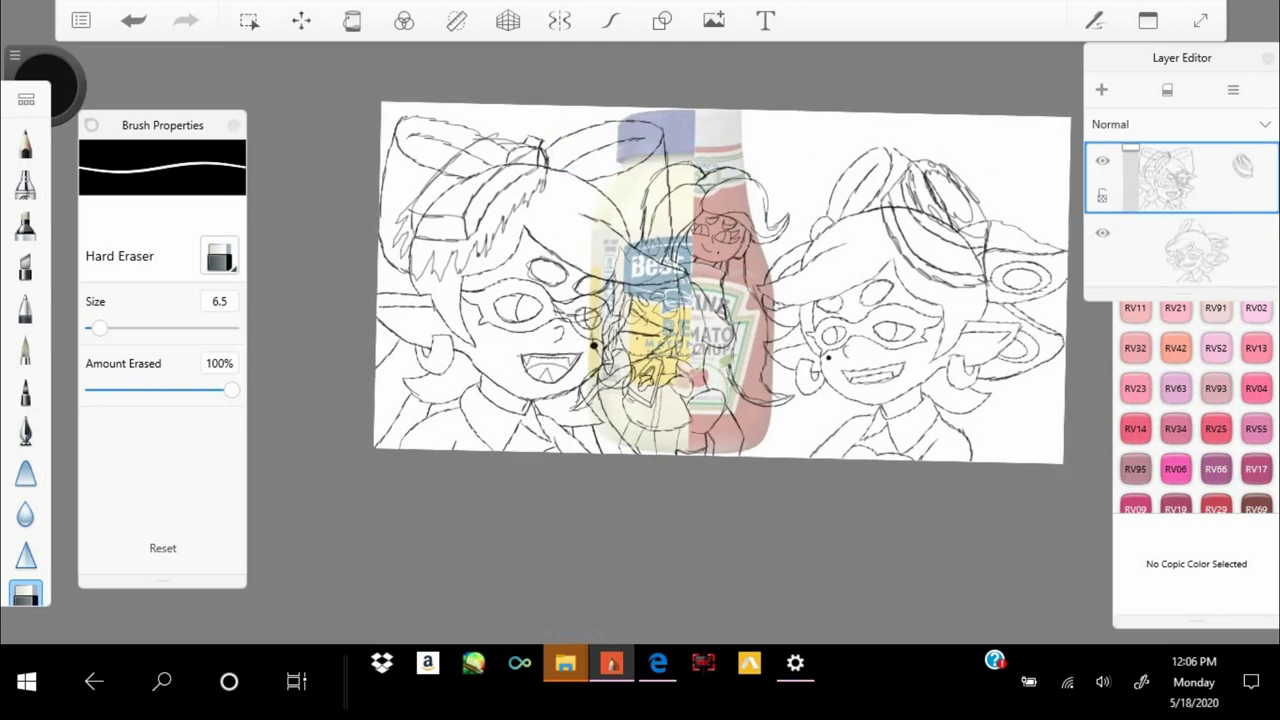
pyautogui.click(301, 20)
pyautogui.moveTo(520, 300); pyautogui.dragTo(500, 296)
pyautogui.click(820, 63)
# Select the fringed headpiece and transform it to fit the left character's resized head
pyautogui.click(1102, 160)
pyautogui.click(1180, 175)
pyautogui.click(249, 20)
pyautogui.click(301, 20)
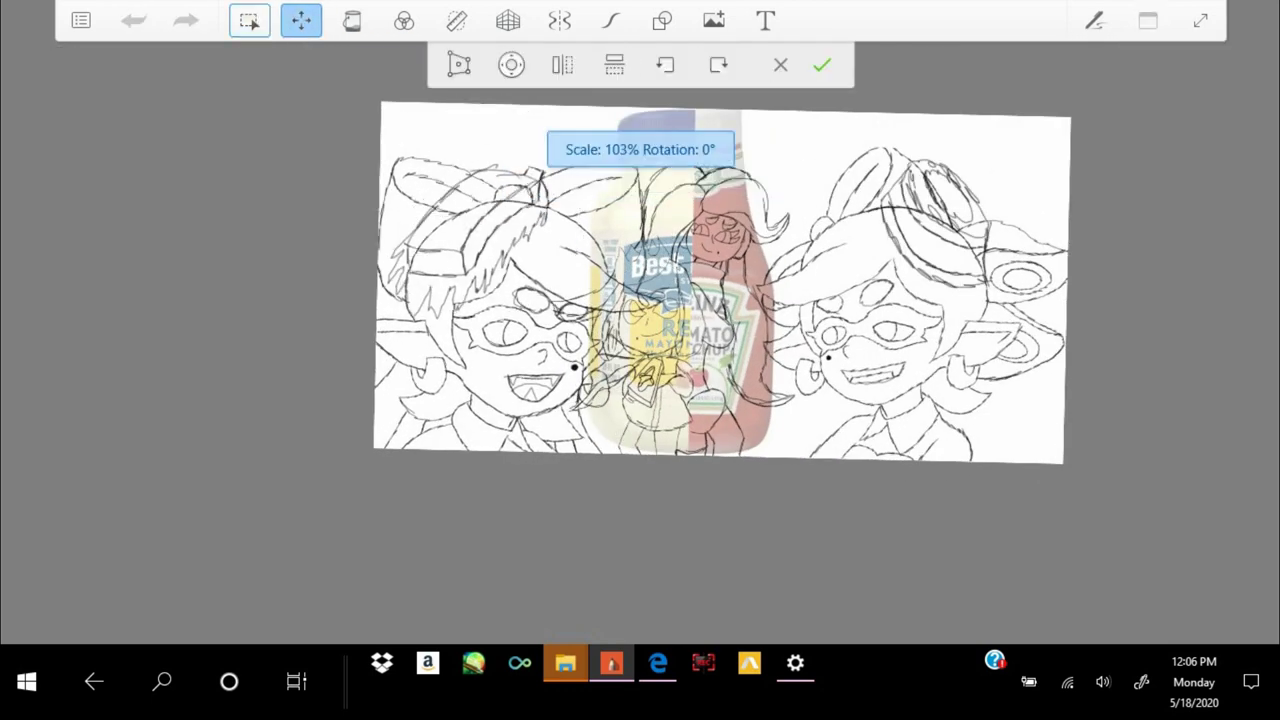
pyautogui.click(820, 62)
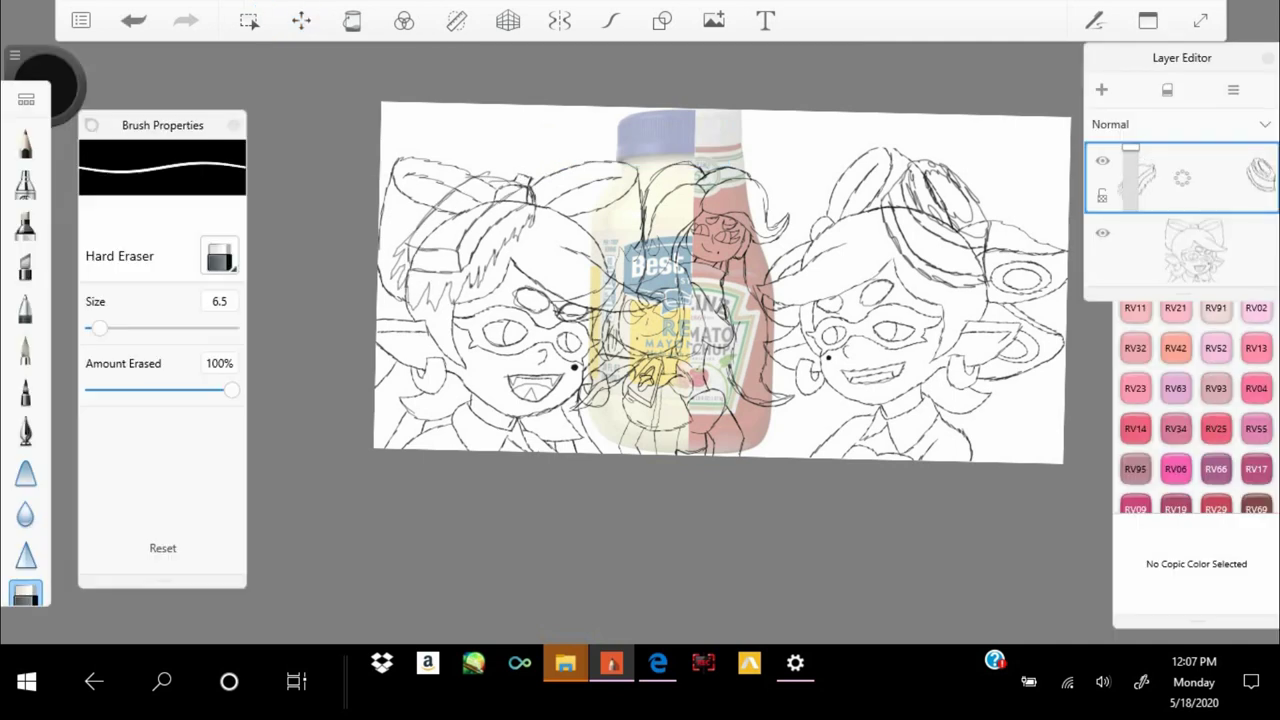
# Hide the character sketches and set up the pencil on an empty layer over the mayonnaise and ketchup bottle reference
pyautogui.click(1182, 232)
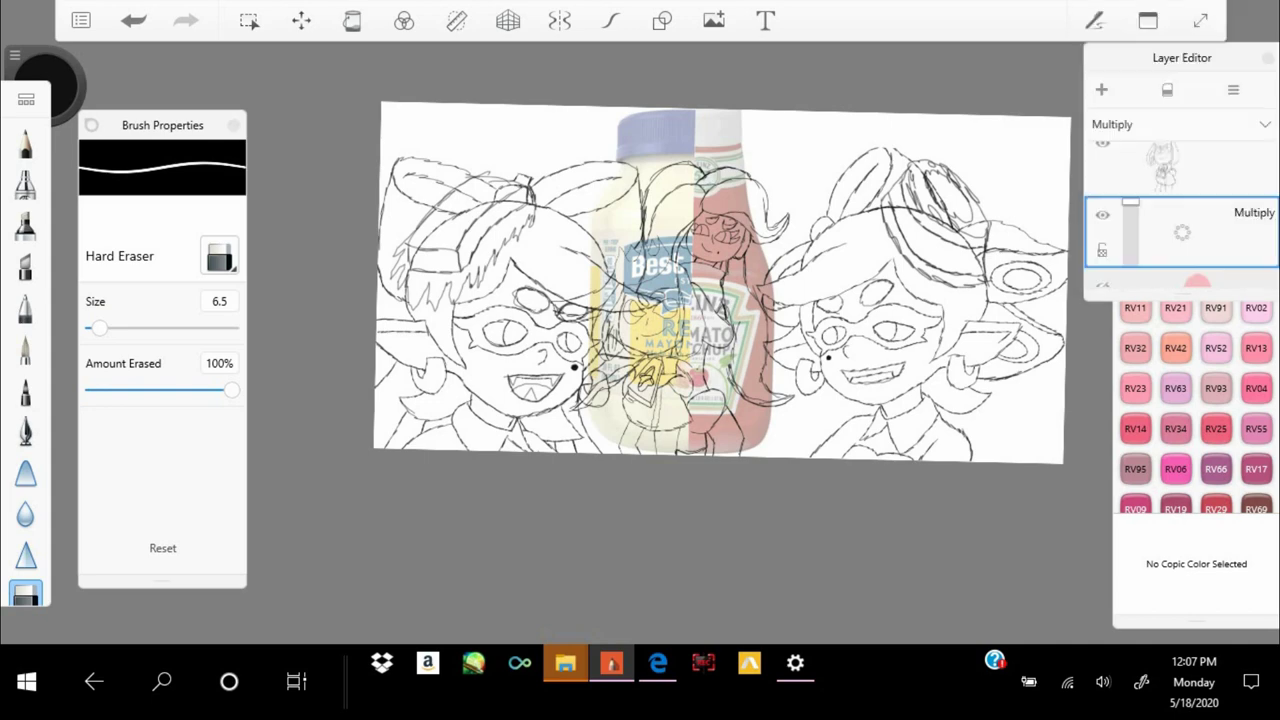
pyautogui.click(25, 143)
pyautogui.scroll(3, 720, 280)
pyautogui.click(1102, 143)
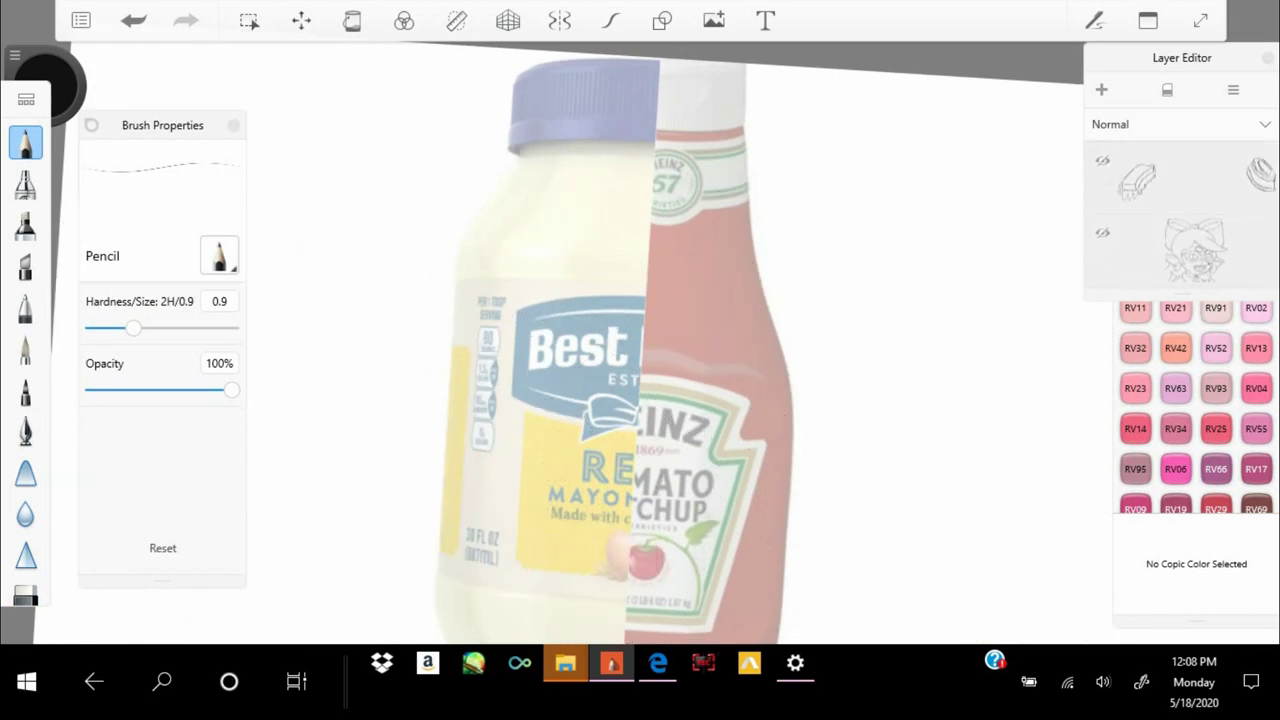
pyautogui.scroll(-3, 640, 300)
pyautogui.scroll(1, 640, 300)
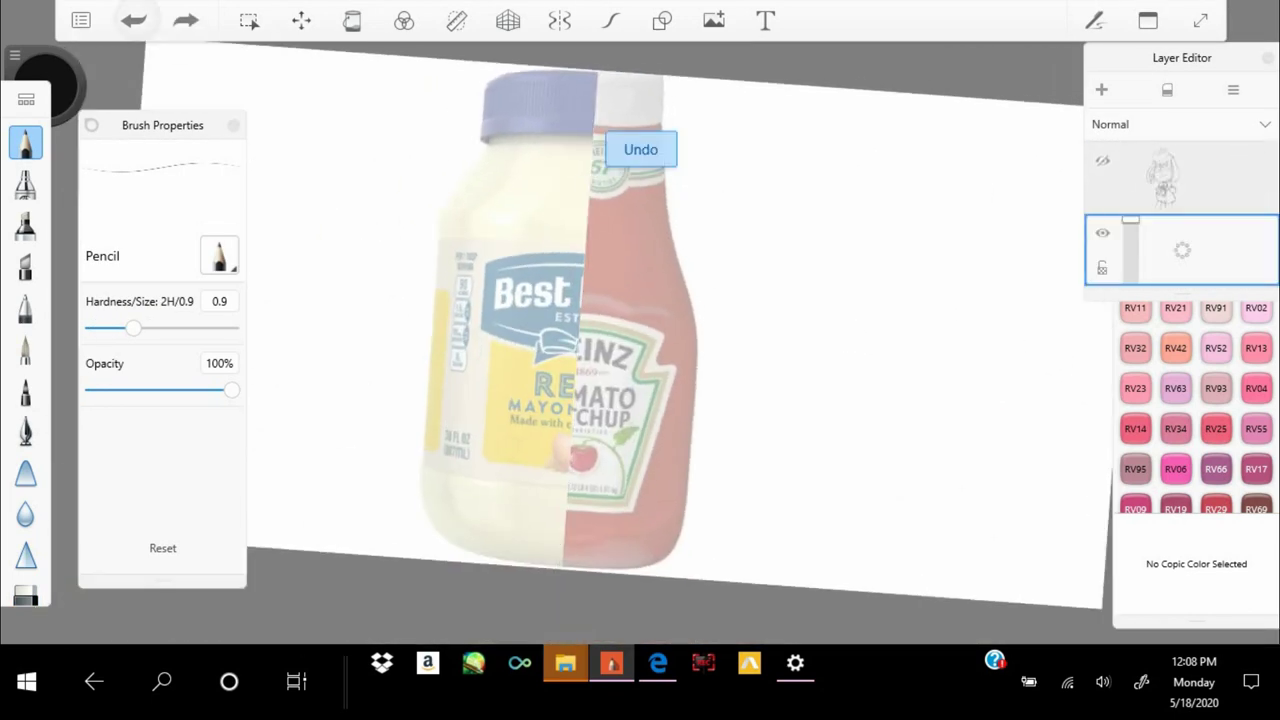
# Trace the ketchup bottle's cap with its outline, spout shape and vertical ridges along the lower band
pyautogui.scroll(5, 640, 340)
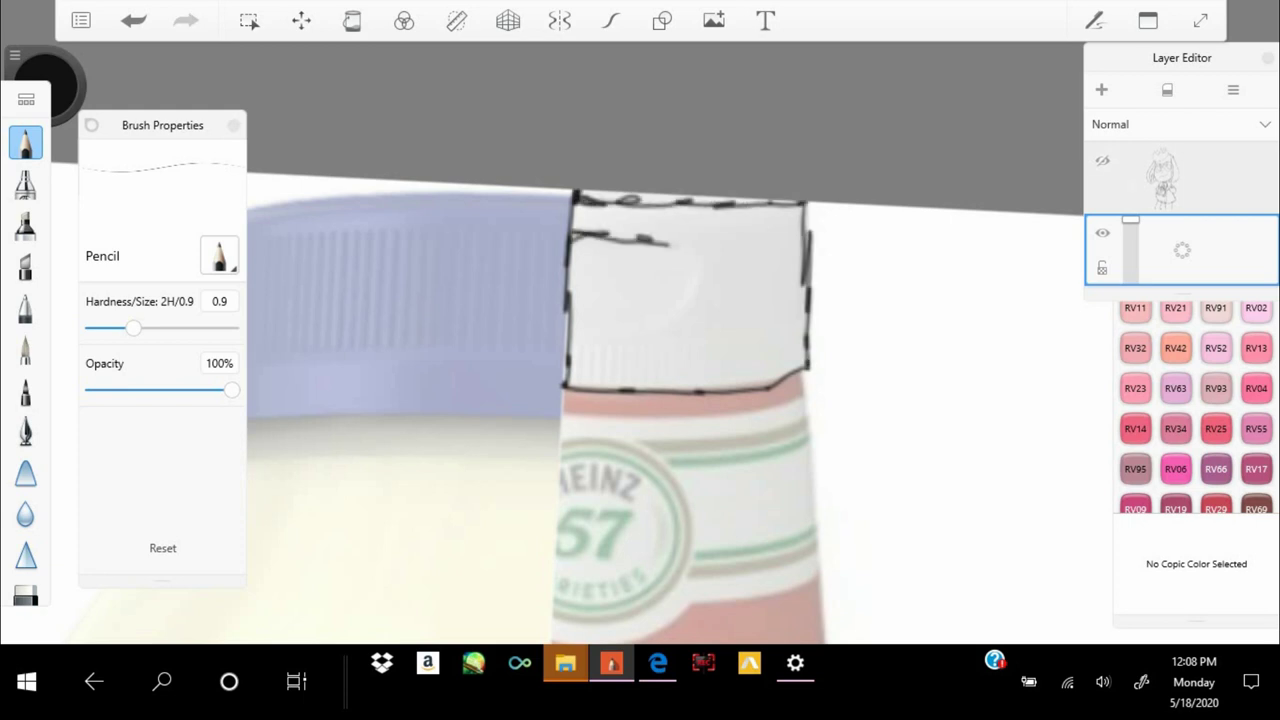
pyautogui.moveTo(751, 345); pyautogui.dragTo(748, 405)
pyautogui.hotkey('ctrl', 'z')
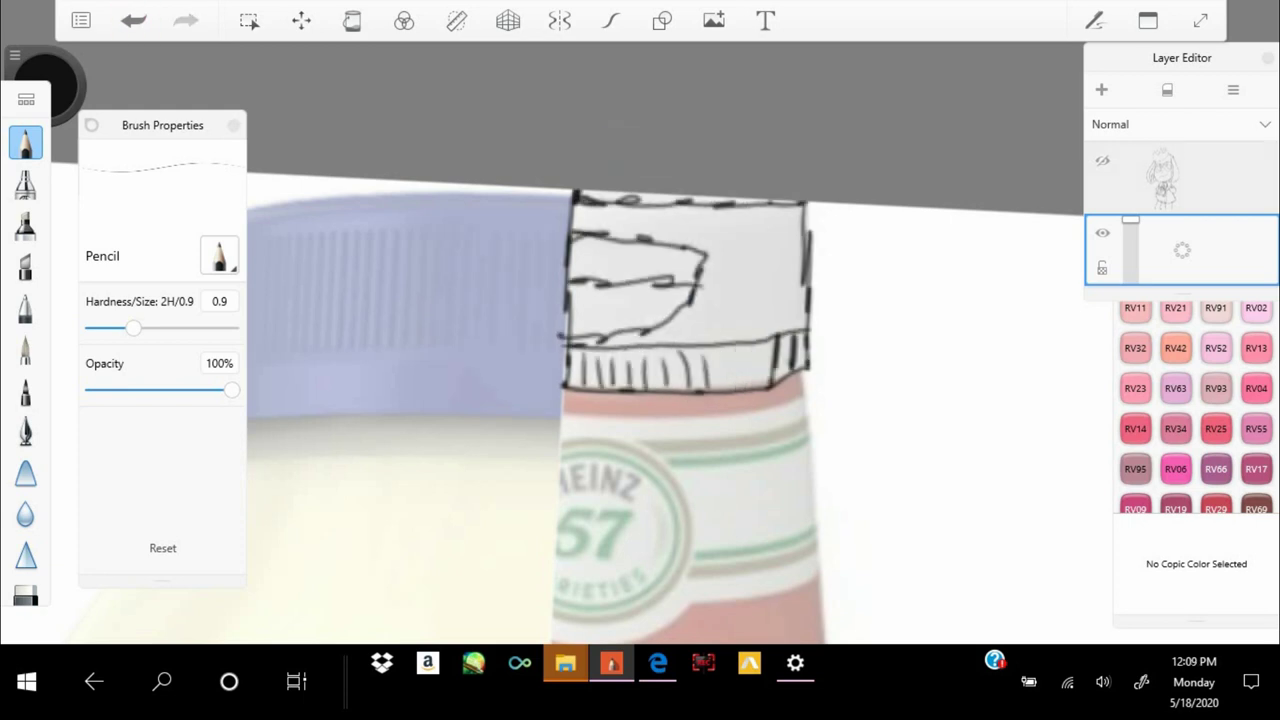
pyautogui.moveTo(722, 338); pyautogui.dragTo(722, 390)
pyautogui.moveTo(755, 340); pyautogui.dragTo(755, 388)
pyautogui.scroll(-2, 640, 340)
# Try to trace the ketchup bottle's neck band and its round label, undoing the strokes
pyautogui.scroll(3, 640, 340)
pyautogui.scroll(2, 640, 340)
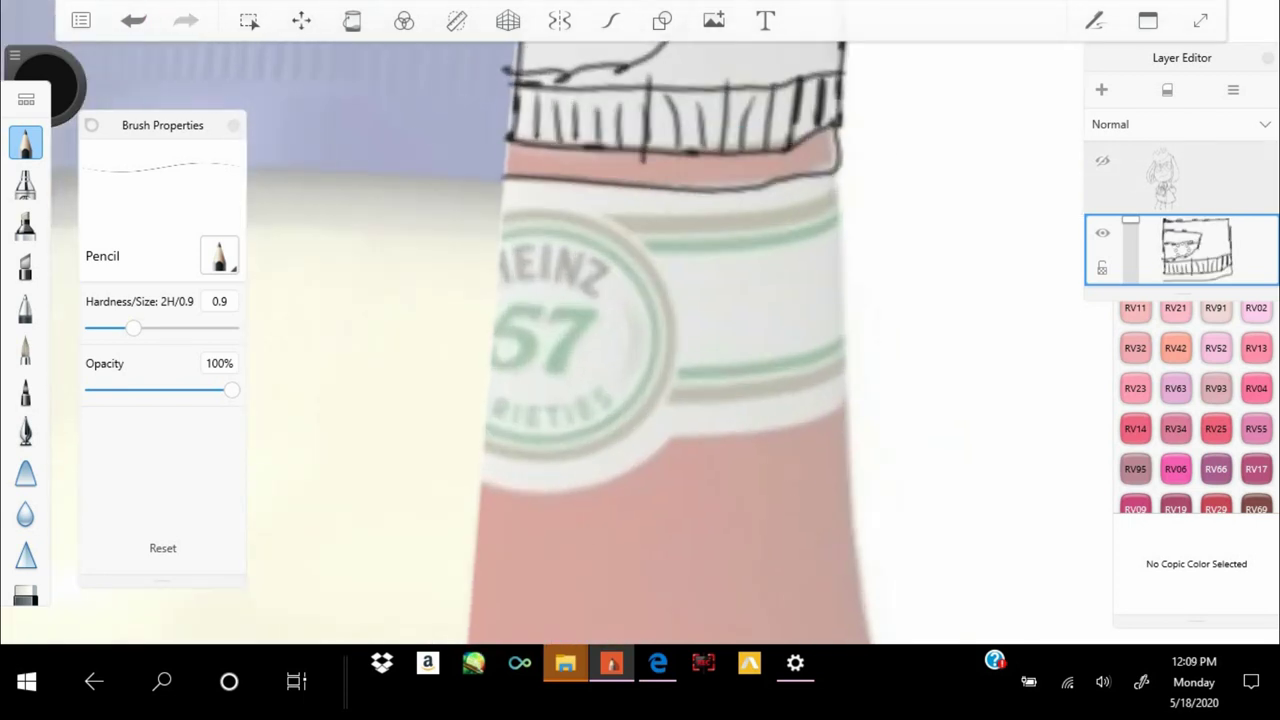
pyautogui.moveTo(838, 178); pyautogui.dragTo(482, 480)
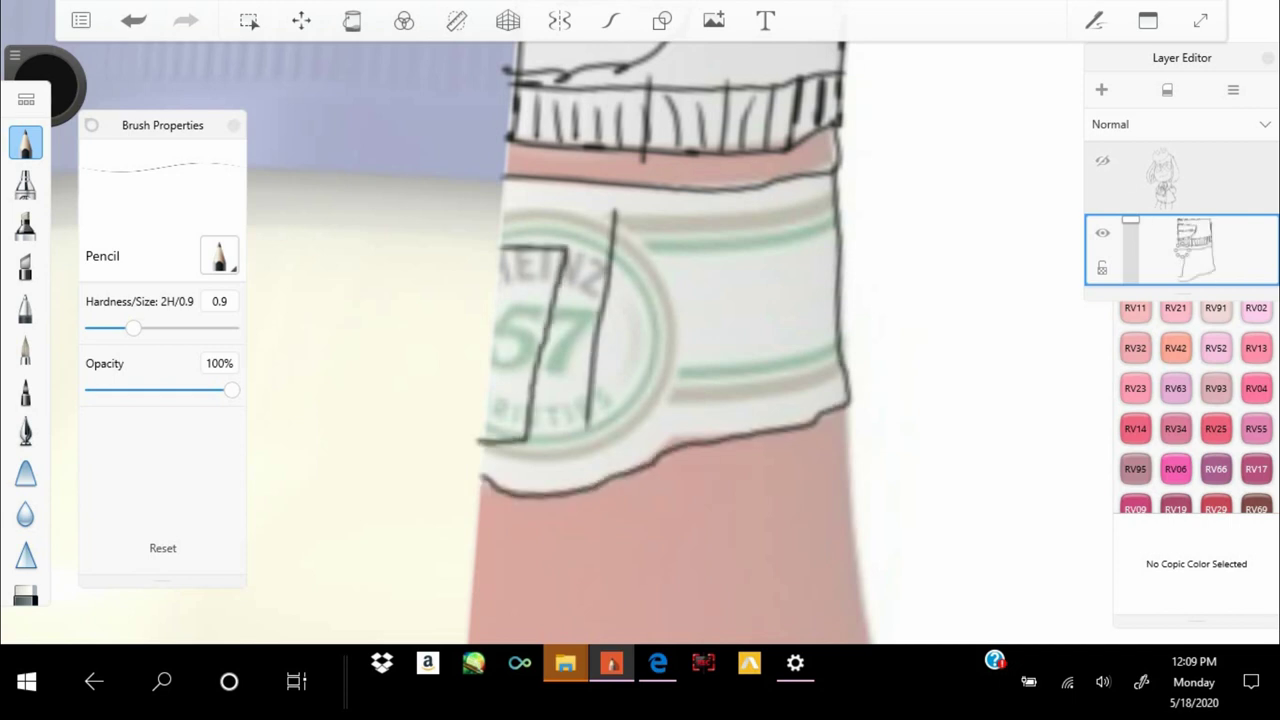
pyautogui.hotkey('ctrl', 'z')
pyautogui.moveTo(632, 212); pyautogui.dragTo(568, 398)
pyautogui.hotkey('ctrl', 'z')
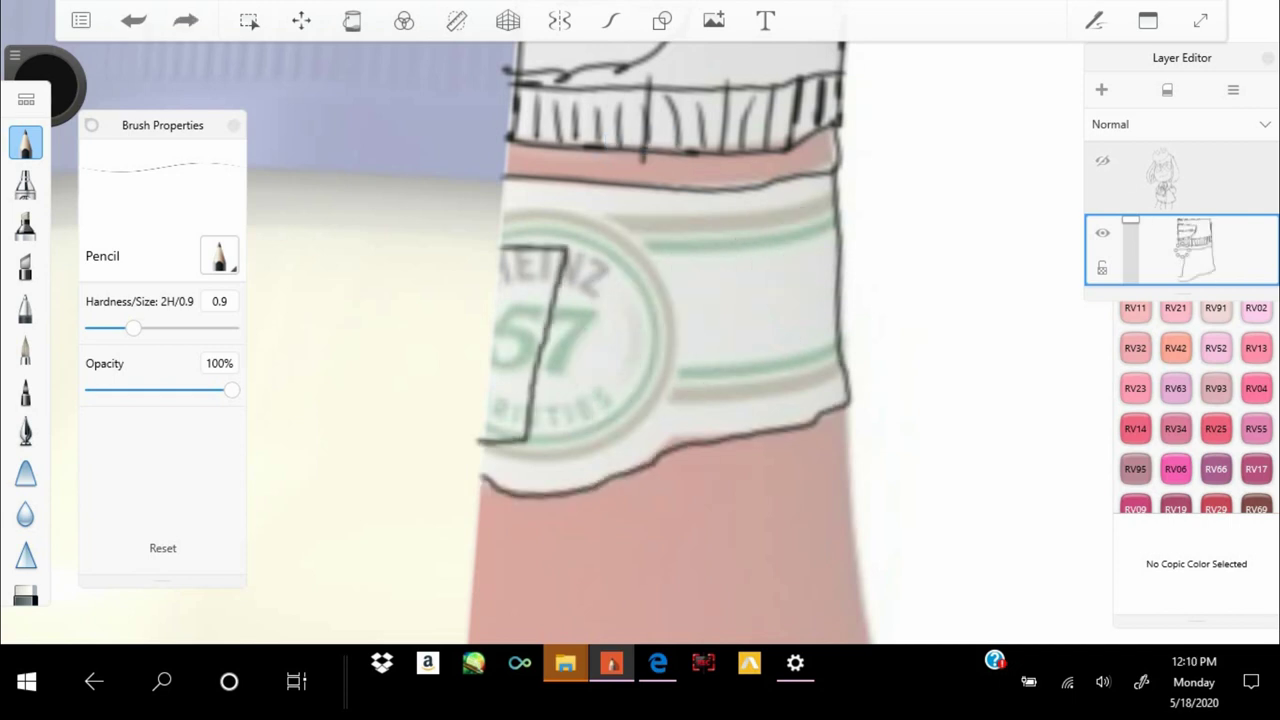
pyautogui.hotkey('ctrl', 'z')
pyautogui.scroll(-5, 640, 340)
pyautogui.hotkey('ctrl', 'z')
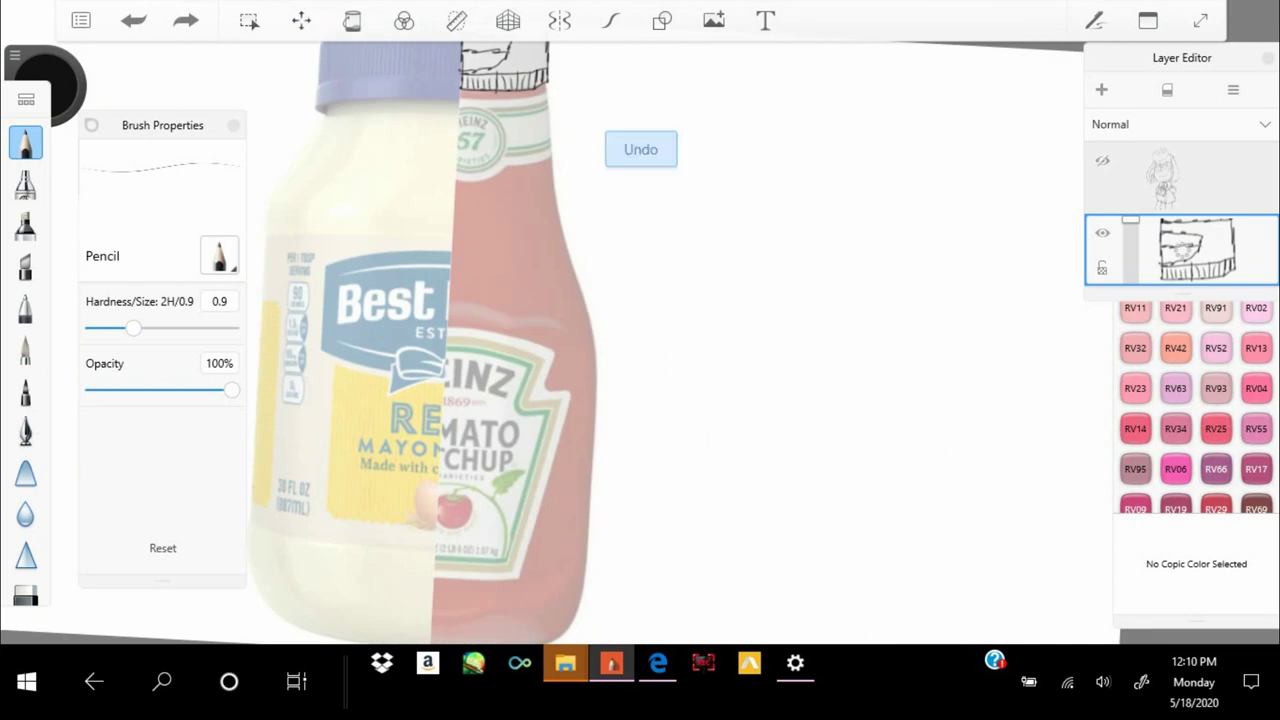
# Trace the ketchup bottle's right side and base with short pencil strokes, replacing the single-line attempt
pyautogui.scroll(-2, 640, 340)
pyautogui.scroll(-3, 640, 340)
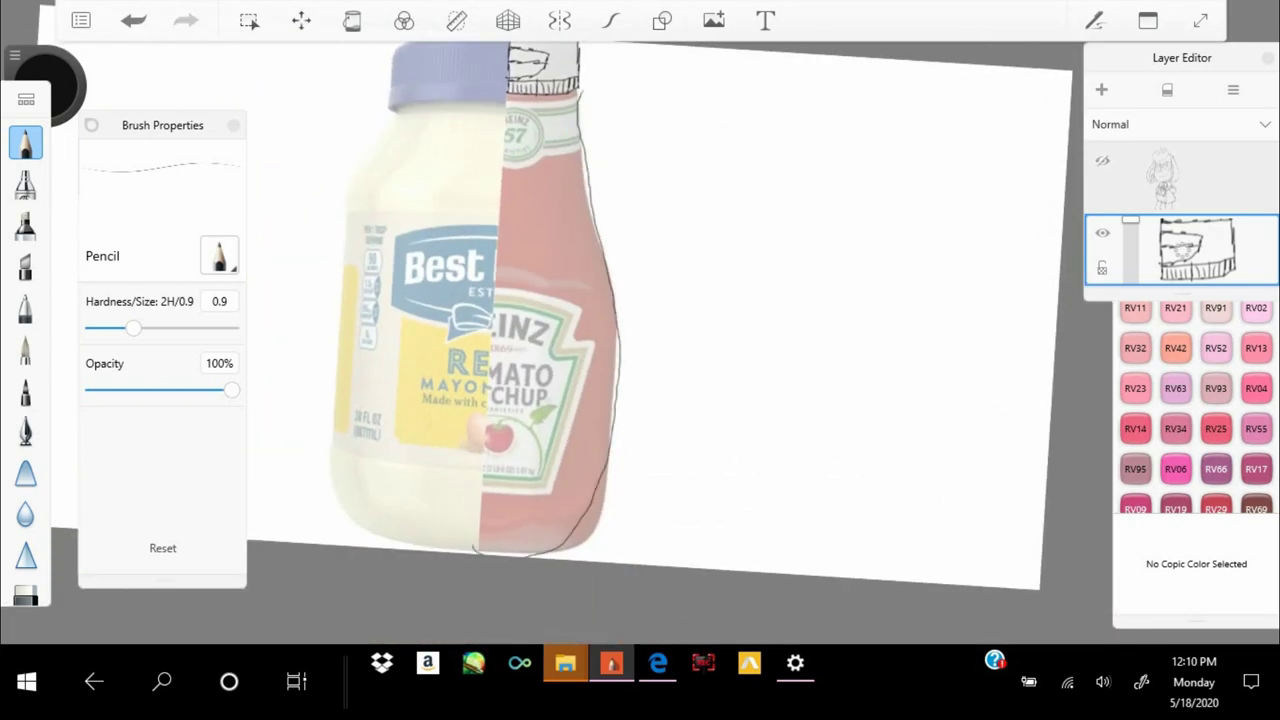
pyautogui.hotkey('ctrl', 'z')
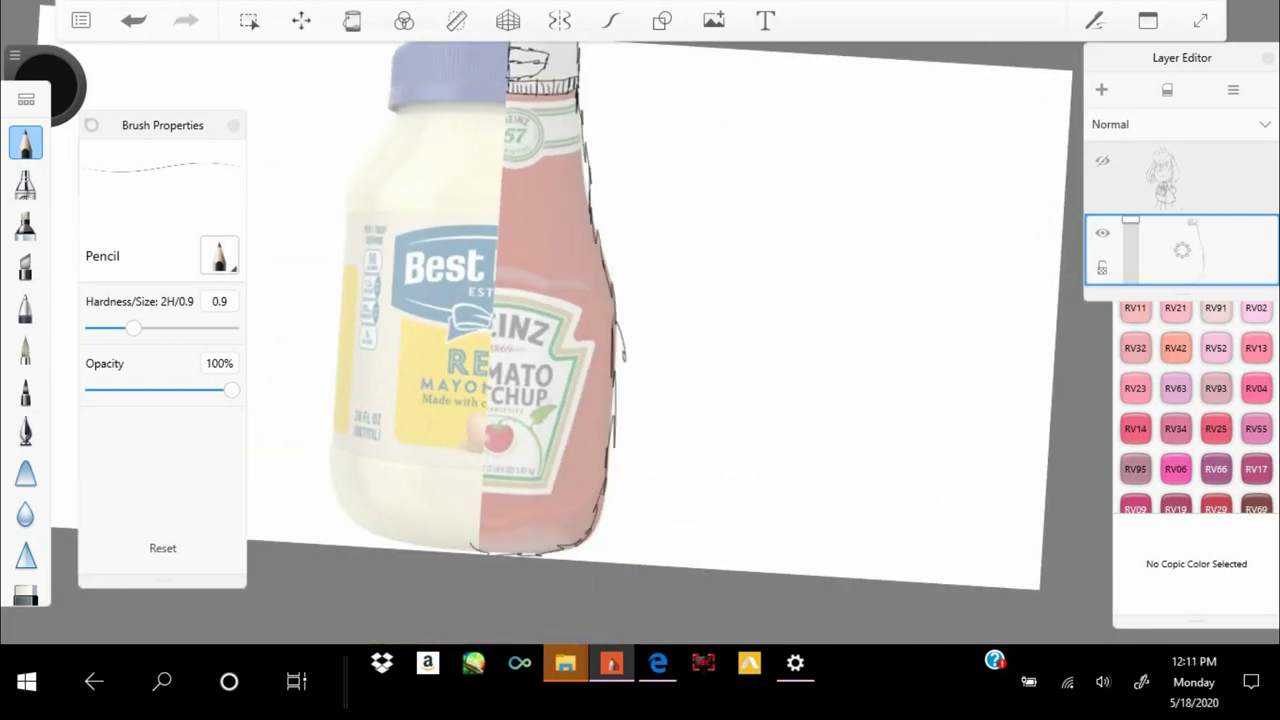
pyautogui.scroll(2, 640, 340)
pyautogui.scroll(-4, 640, 340)
# Sketch a rectangular frame and scribble over the ketchup bottle's front label, undoing the curved shape inside it
pyautogui.scroll(5, 640, 340)
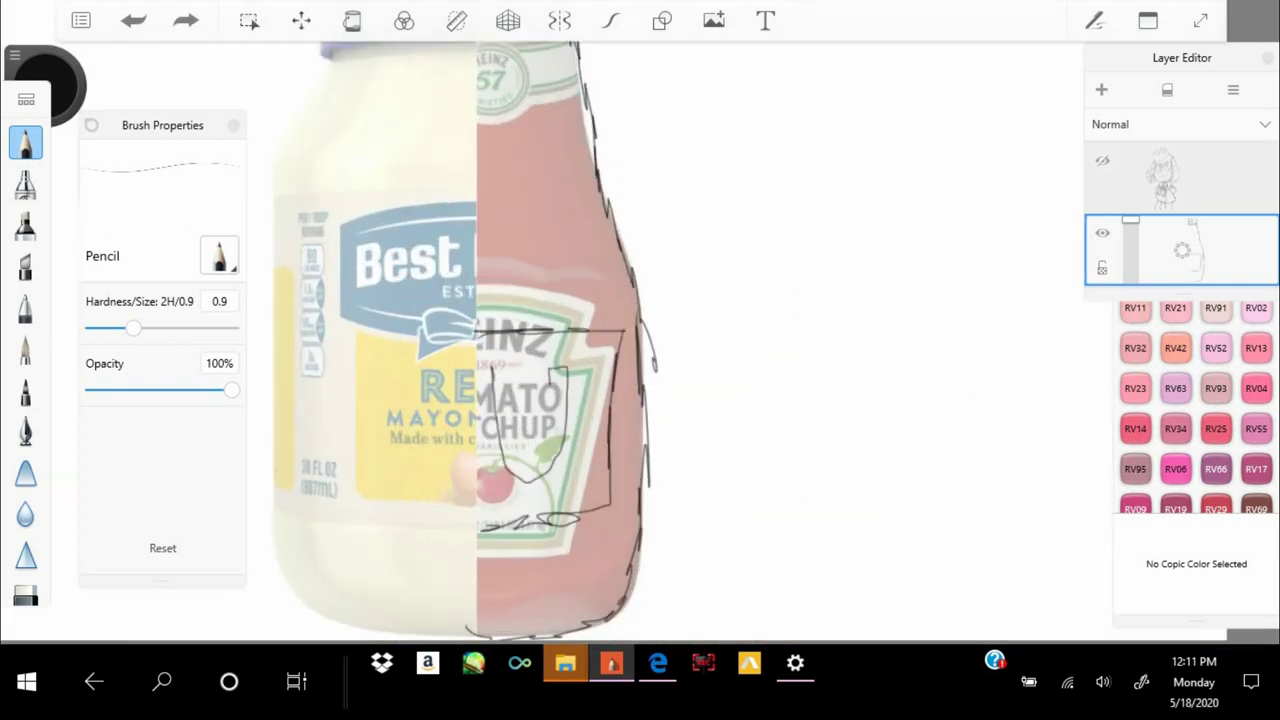
pyautogui.hotkey('ctrl', 'z')
pyautogui.hotkey('ctrl', 'z')
pyautogui.scroll(-3, 640, 340)
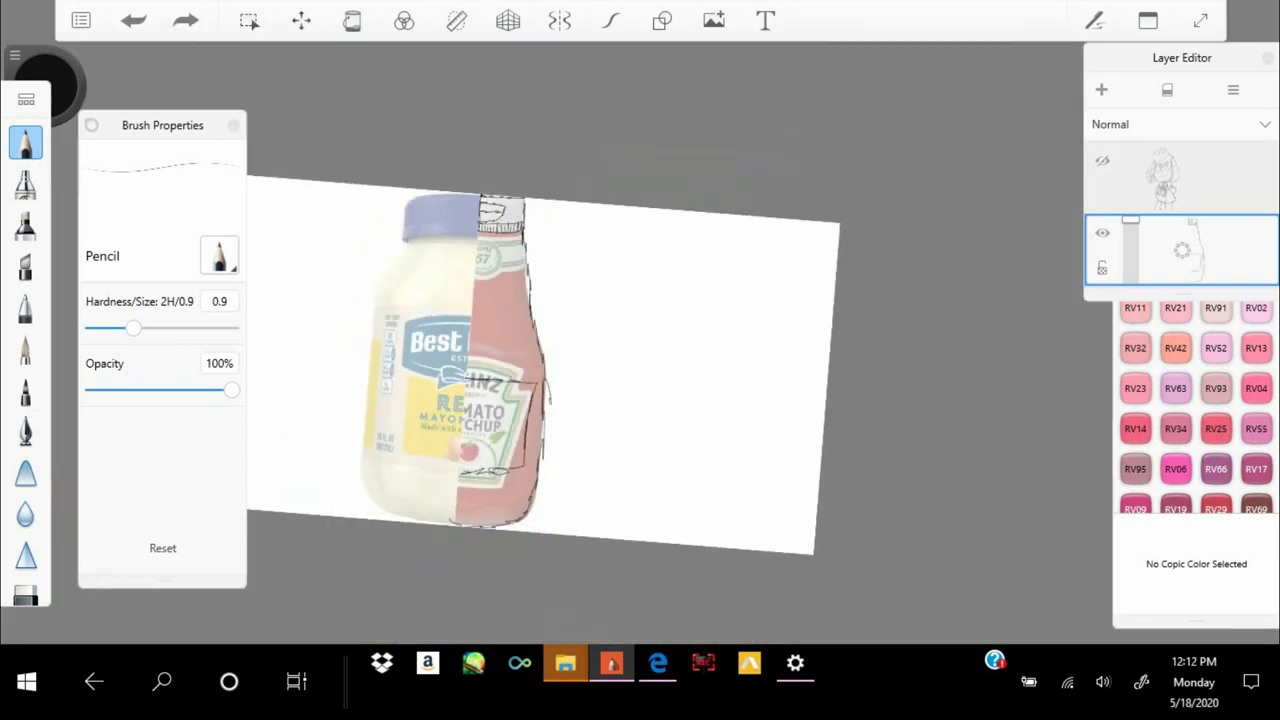
# Trace the mayonnaise jar's ridged lid, left side and base to complete the combined bottle outline
pyautogui.scroll(5, 640, 340)
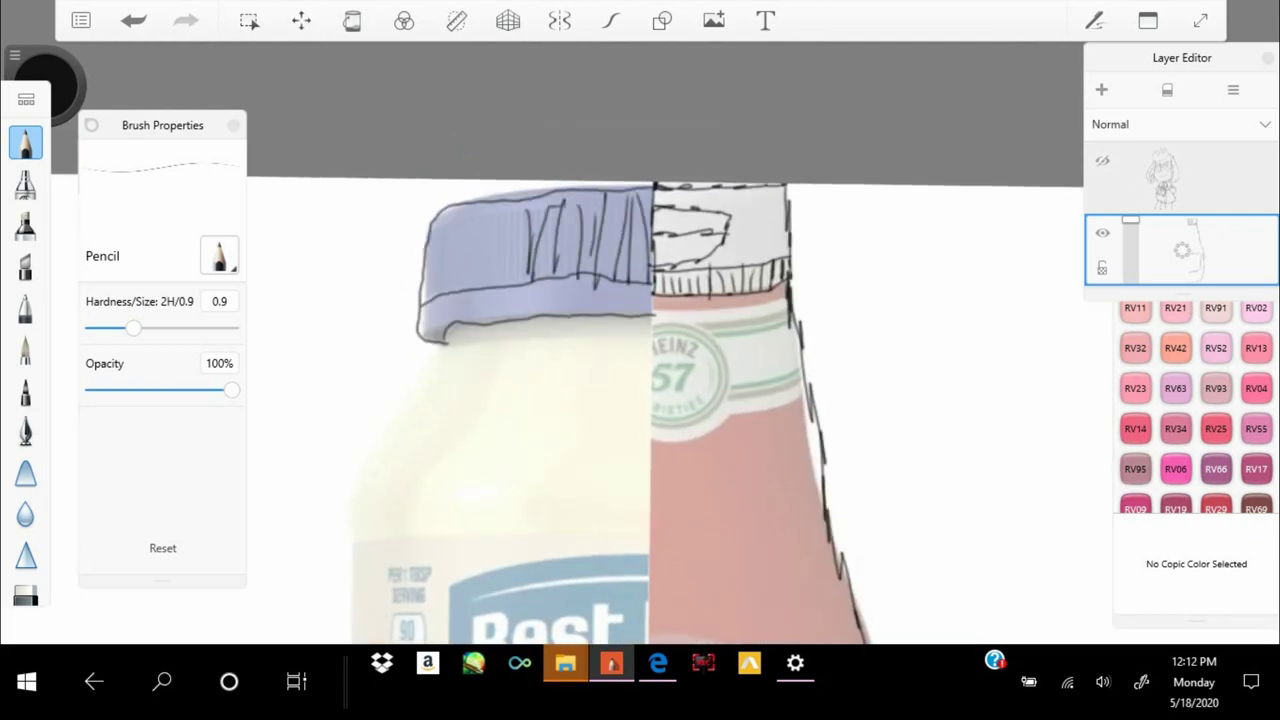
pyautogui.scroll(-2, 640, 340)
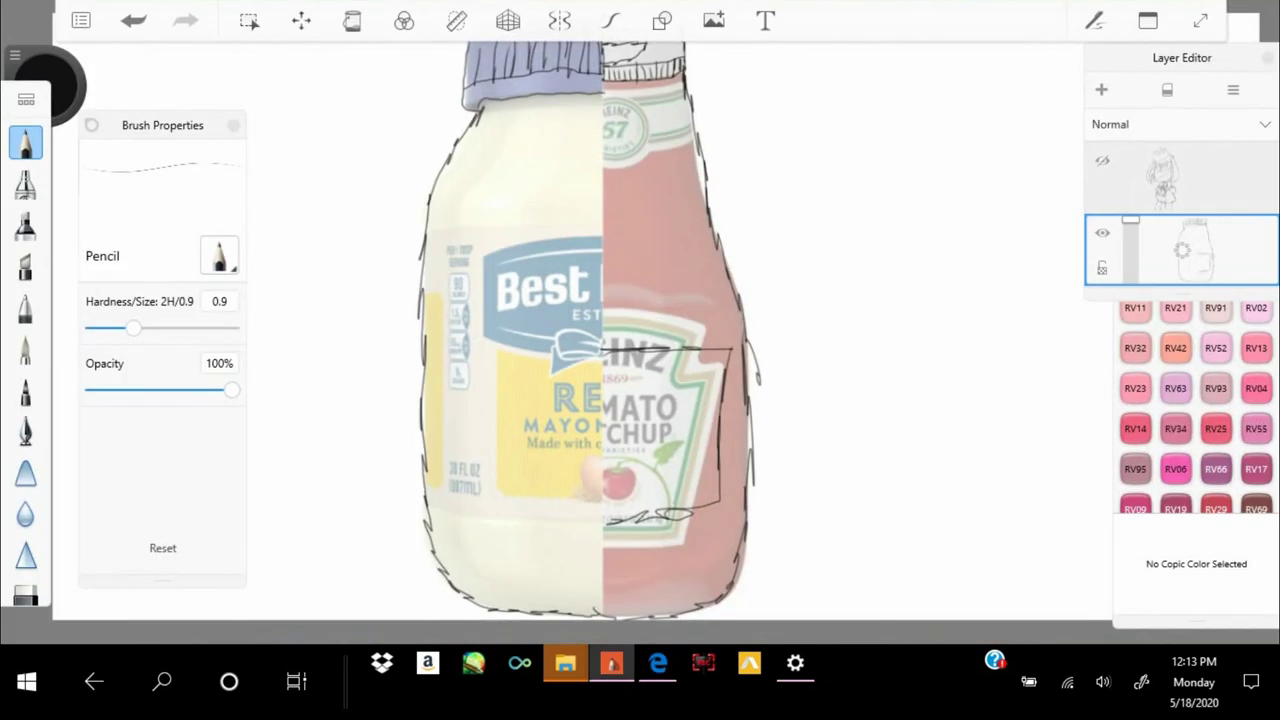
pyautogui.scroll(-3, 640, 340)
pyautogui.scroll(2, 640, 340)
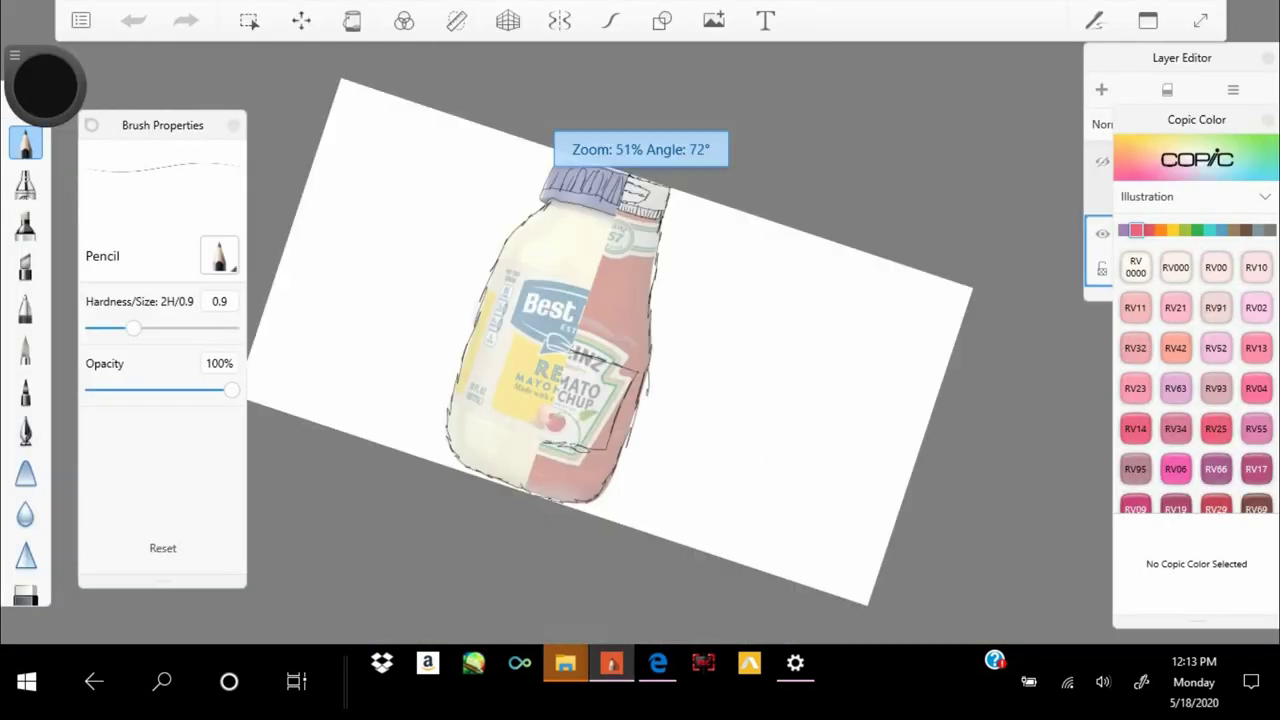
pyautogui.scroll(2, 640, 340)
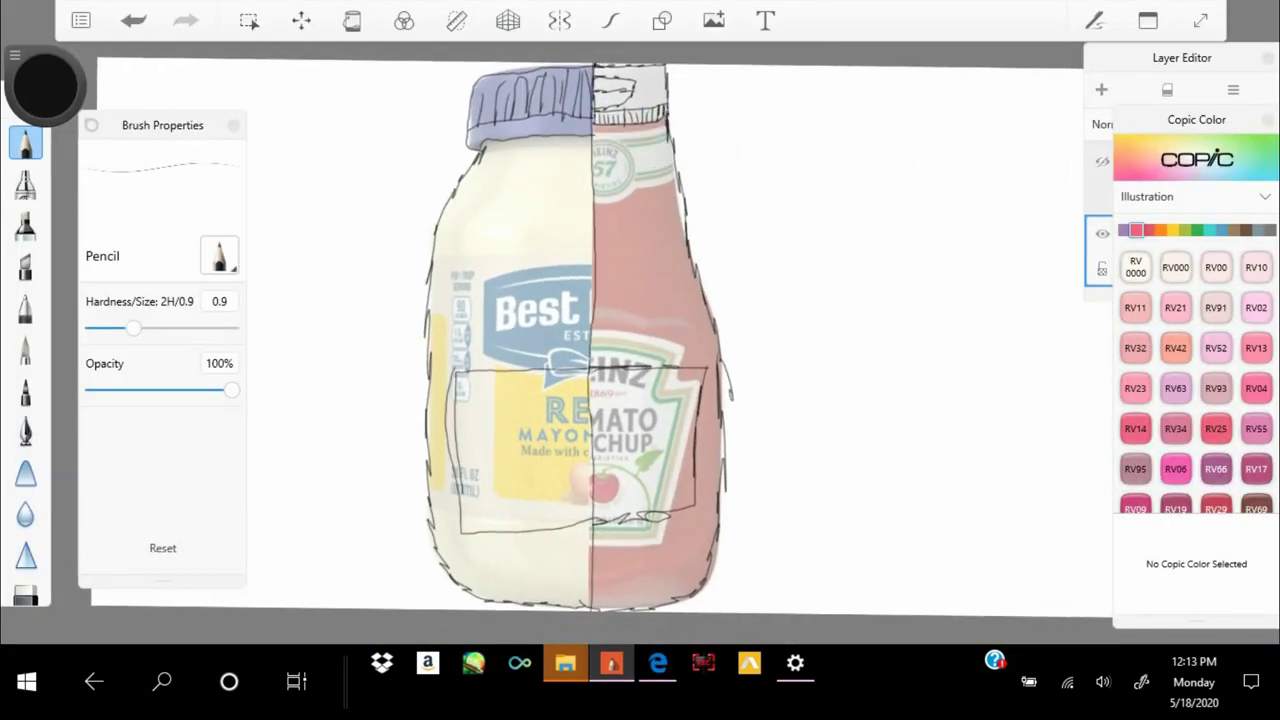
pyautogui.scroll(-2, 640, 340)
pyautogui.scroll(2, 640, 337)
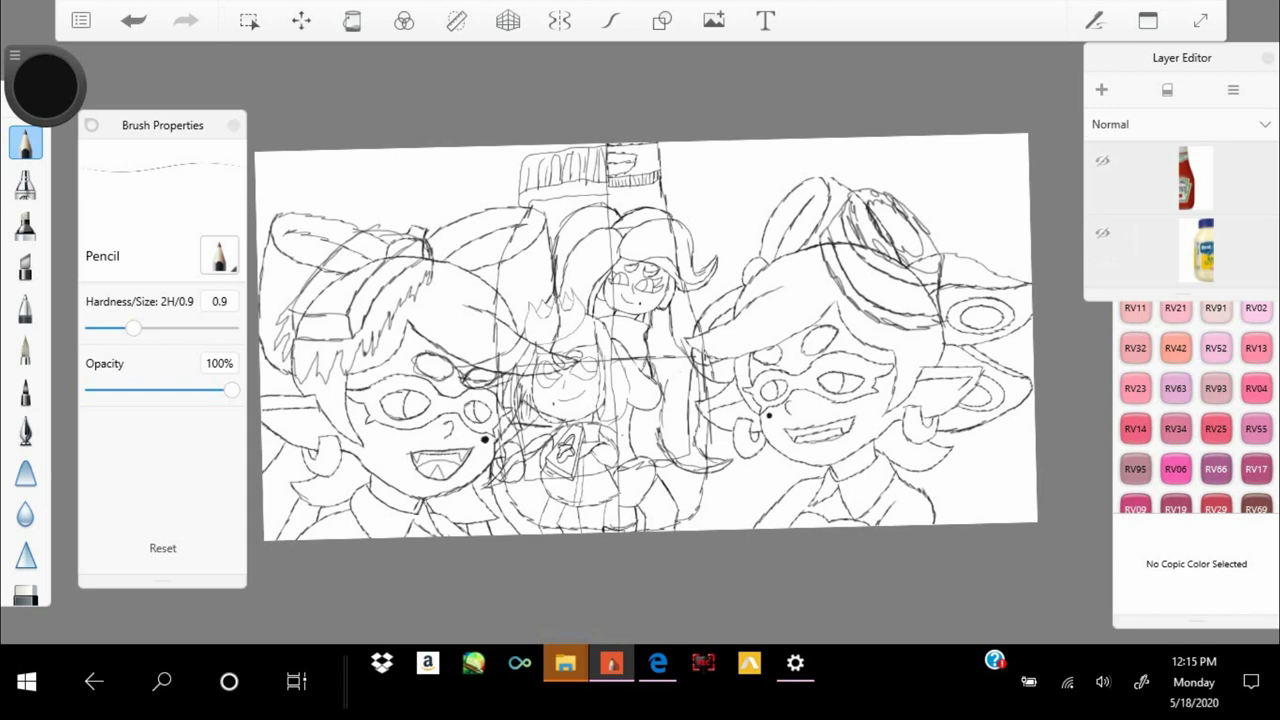
pyautogui.scroll(-2, 640, 337)
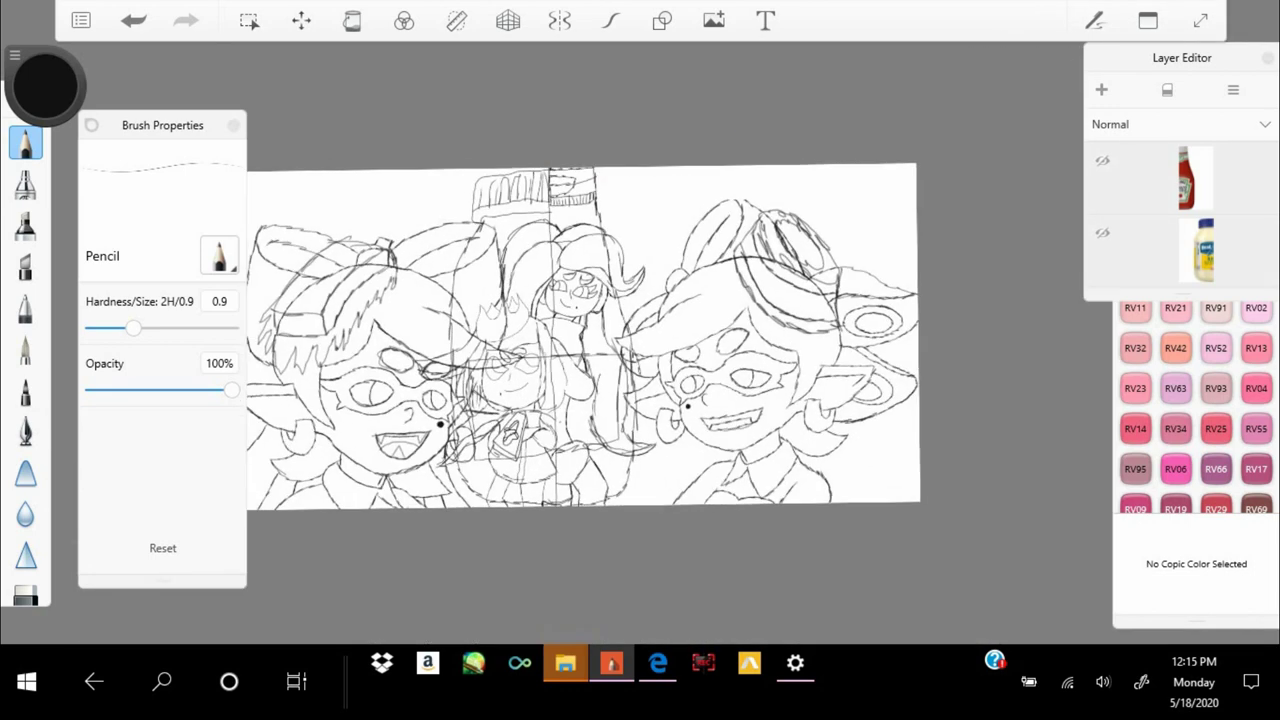
pyautogui.scroll(-3, 1182, 214)
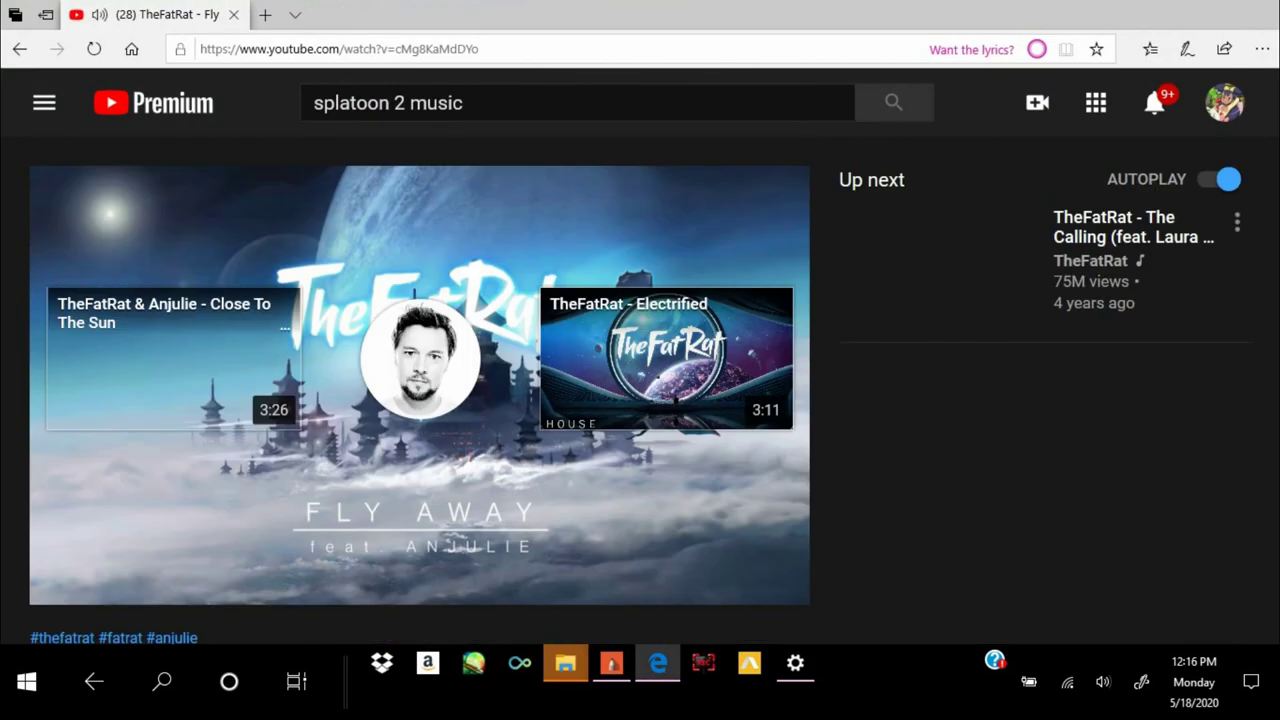
# Switch to YouTube in the browser and play the Drawing music playlist from the library in shuffled order
pyautogui.scroll(-5, 640, 400)
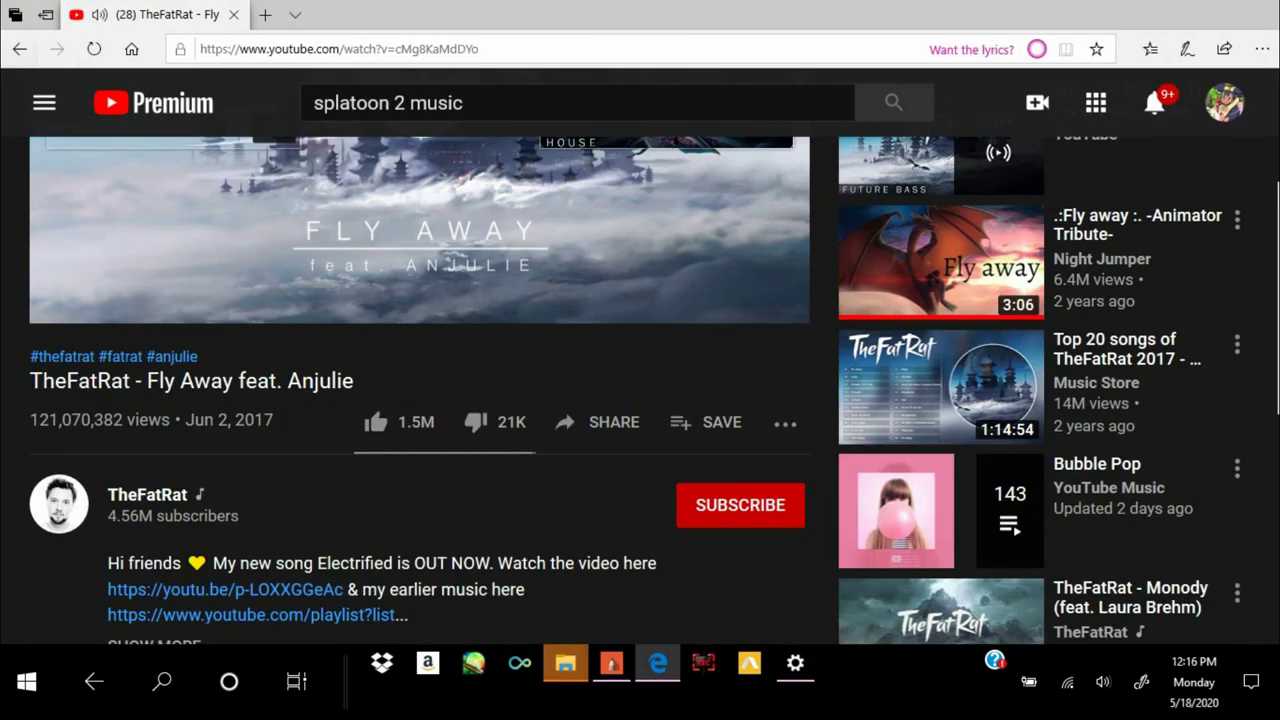
pyautogui.click(44, 102)
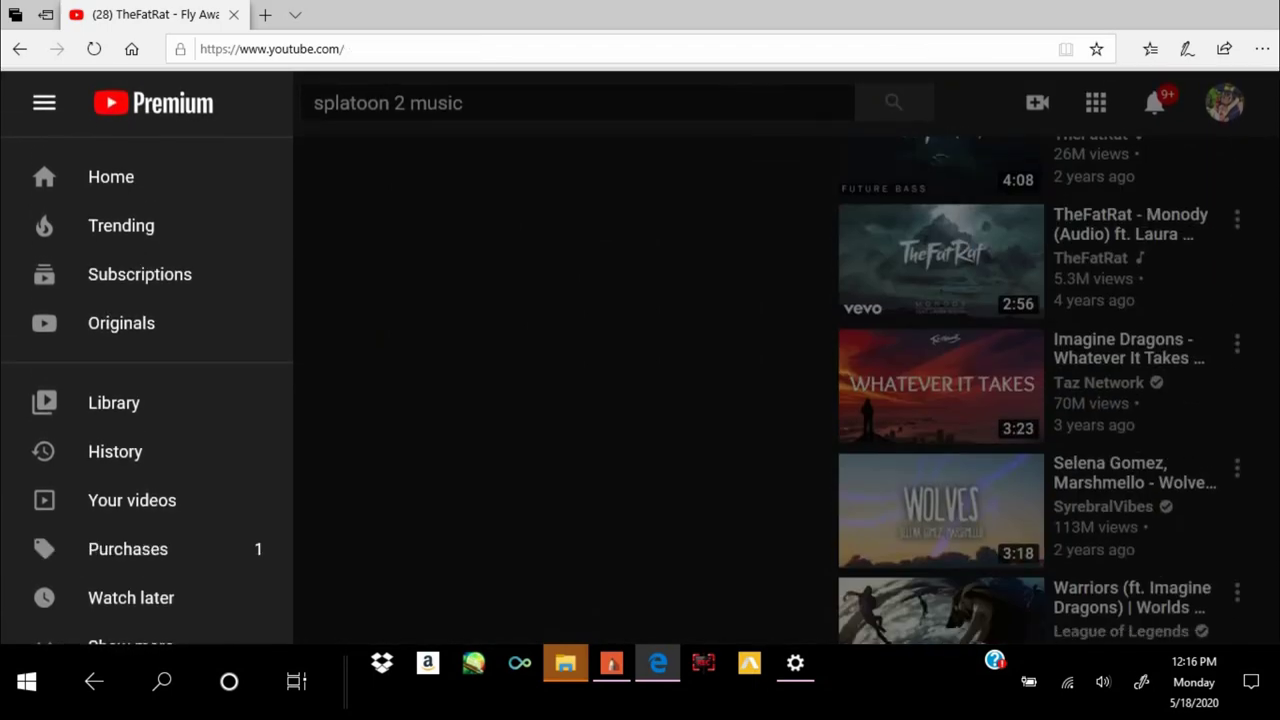
pyautogui.click(113, 402)
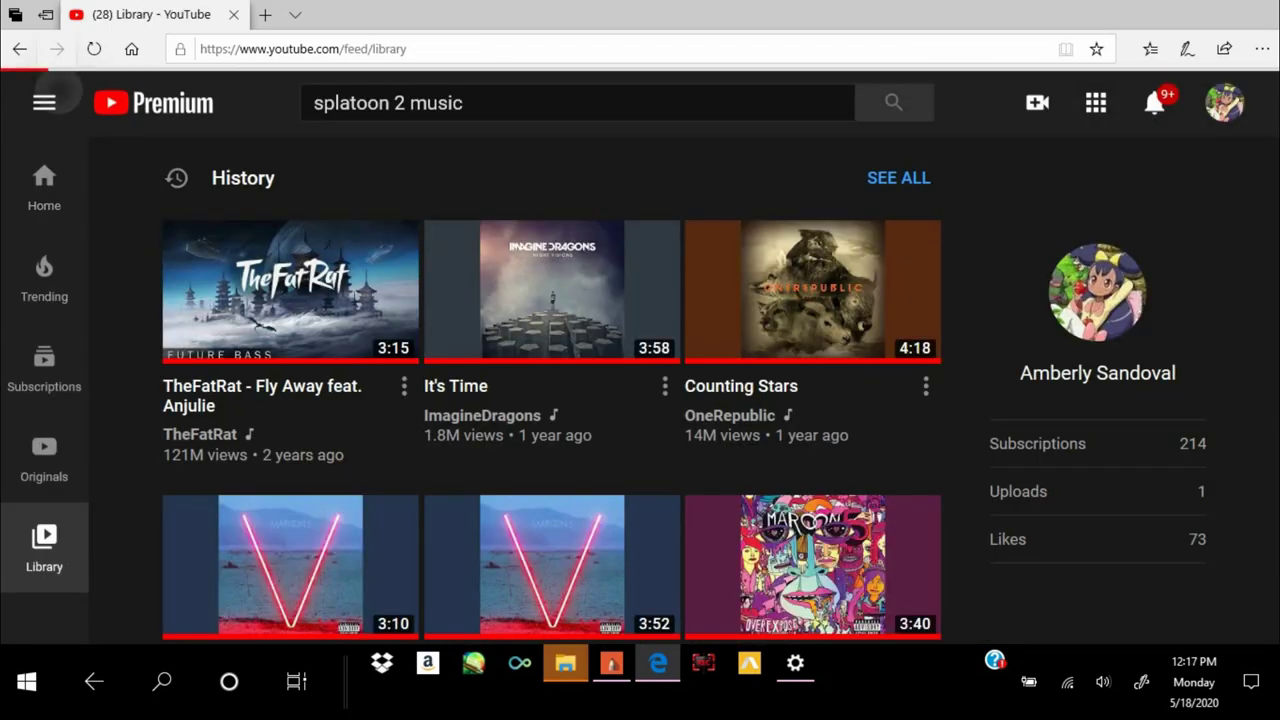
pyautogui.click(44, 102)
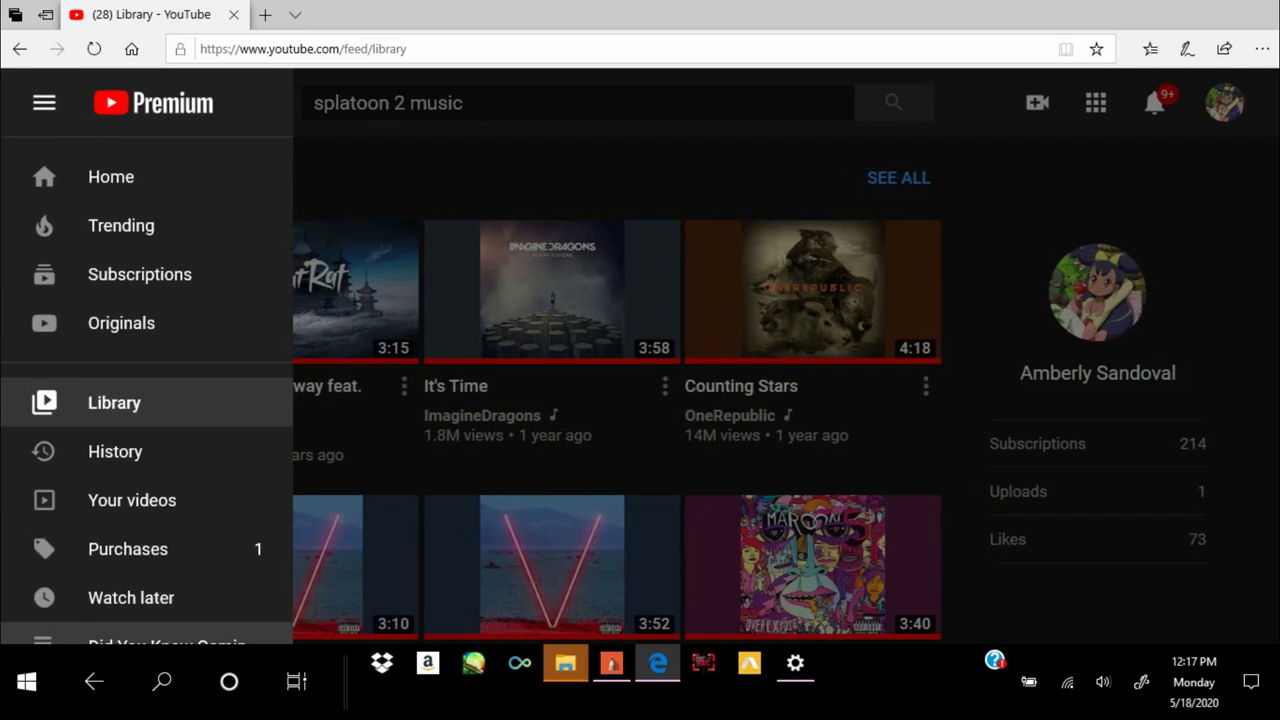
pyautogui.click(115, 451)
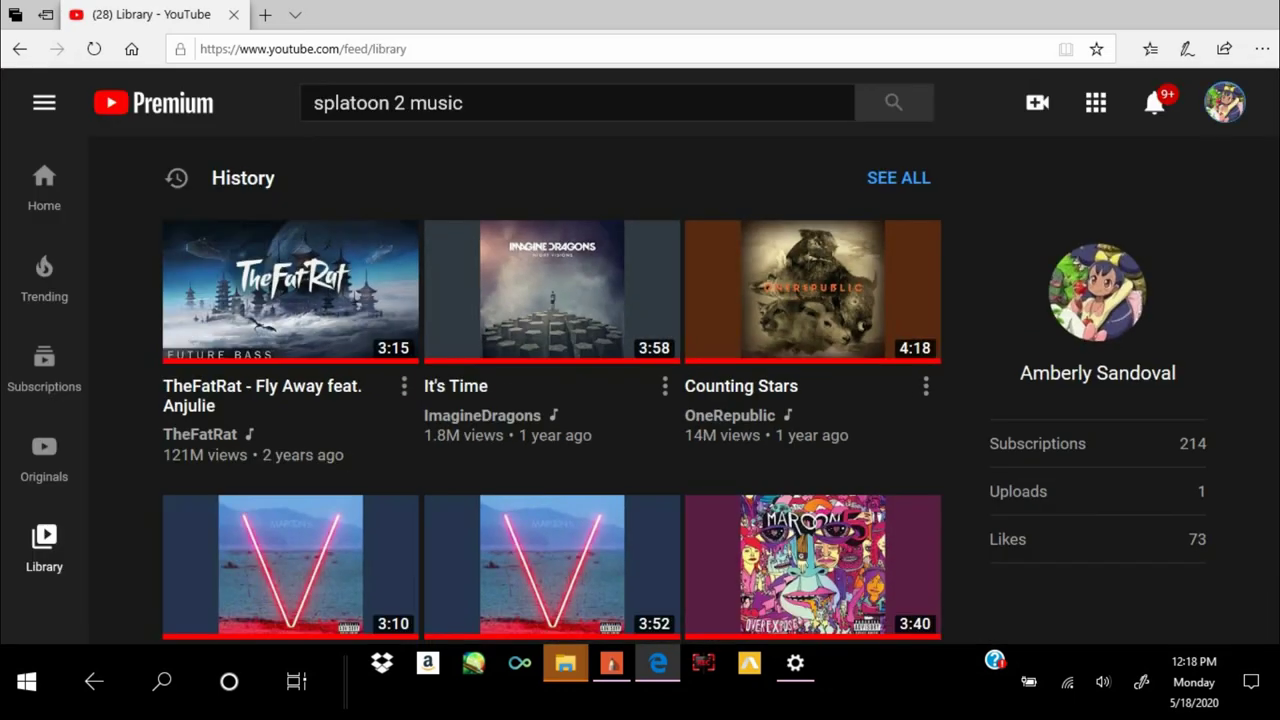
pyautogui.click(1224, 102)
pyautogui.scroll(-3, 1000, 300)
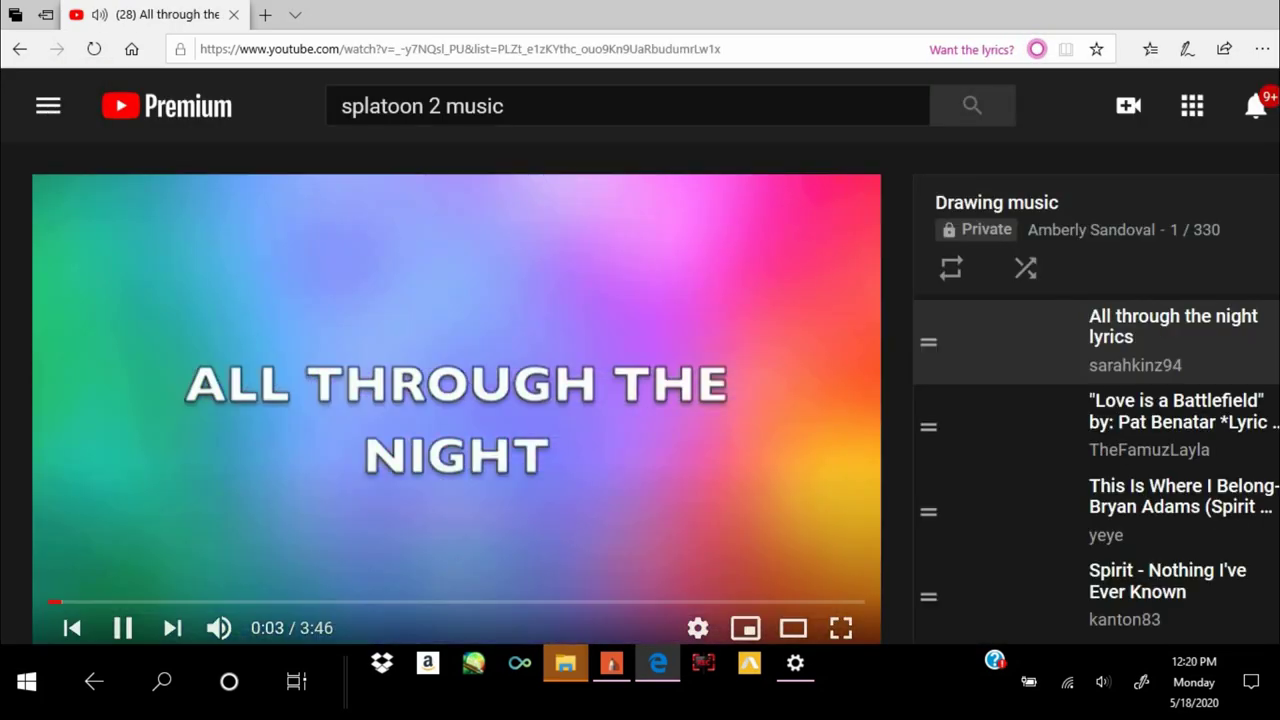
pyautogui.click(1023, 266)
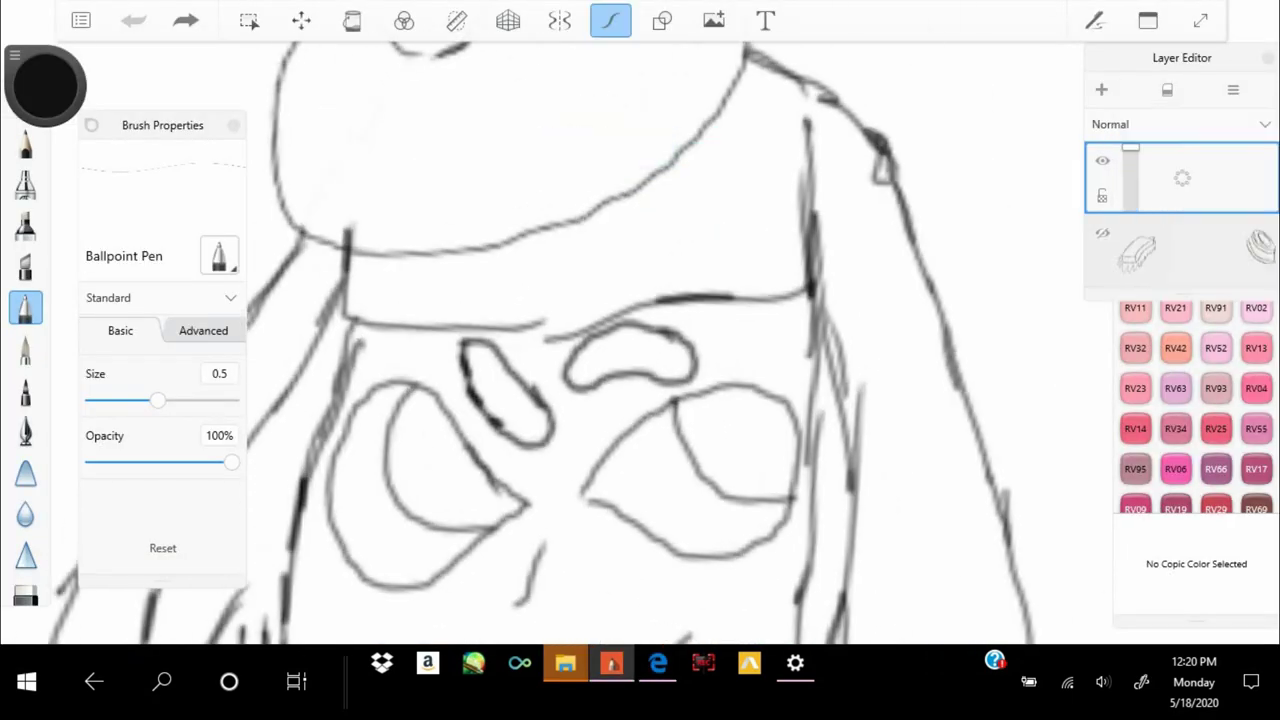
# Set the Ballpoint Pen size to 1.0 and ink the small crowned character's bangs with two roughly parallel lower edges
pyautogui.moveTo(153, 399); pyautogui.dragTo(206, 399)
pyautogui.moveTo(968, 165); pyautogui.dragTo(842, 310)
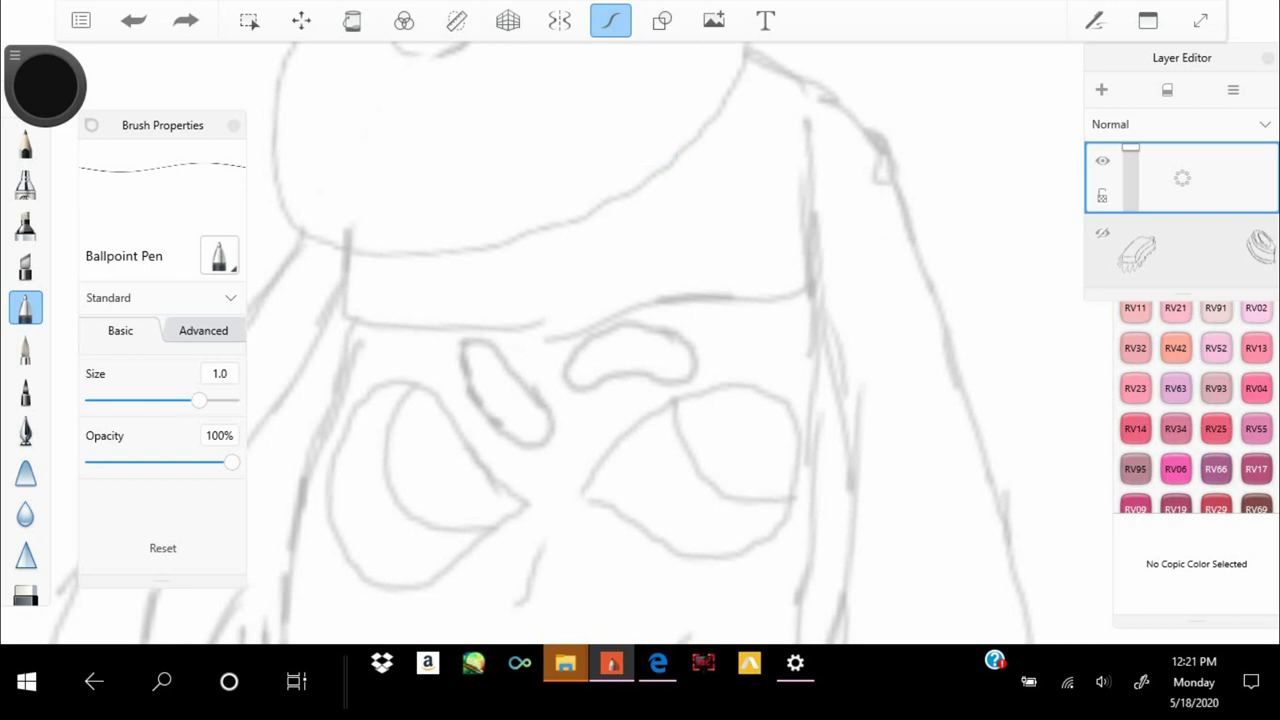
pyautogui.moveTo(350, 250)
pyautogui.mouseDown()
pyautogui.moveTo(352, 310)
pyautogui.moveTo(806, 128)
pyautogui.mouseUp()
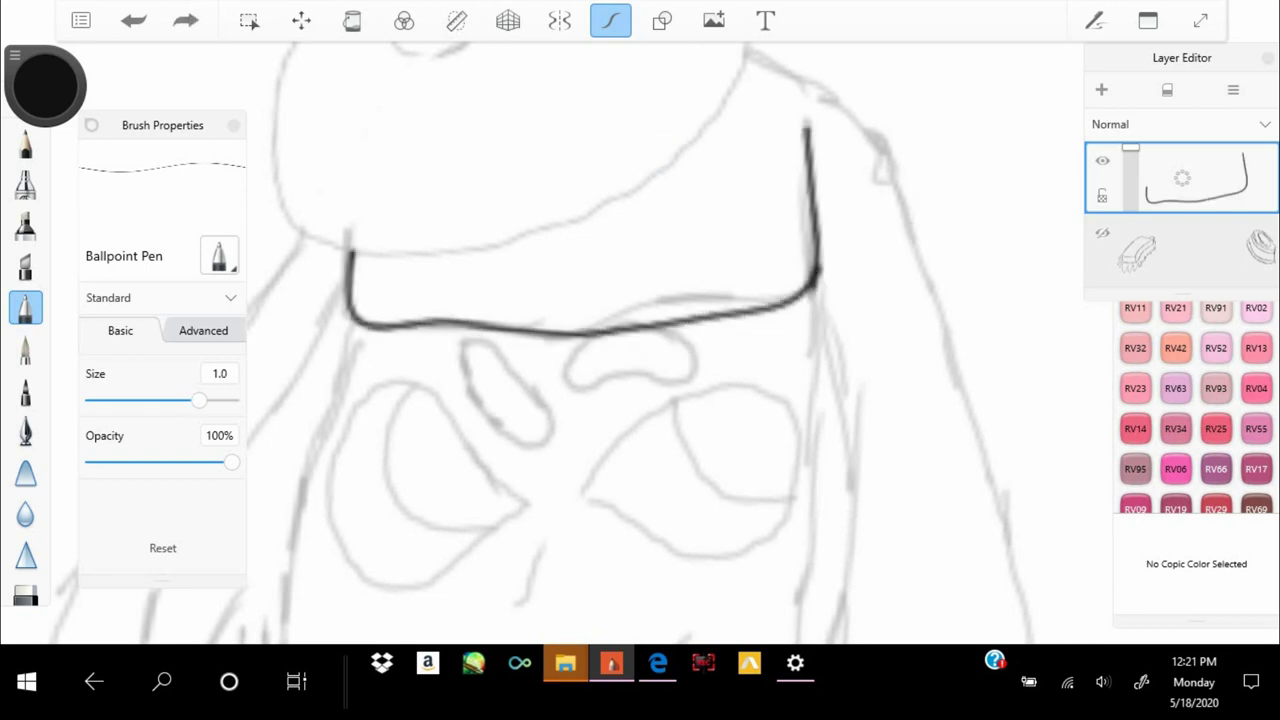
pyautogui.moveTo(815, 292); pyautogui.dragTo(355, 345)
# Ink both eyebrows hanging from the bangs' lower edge, undoing and redrawing the slanted one
pyautogui.scroll(5, 594, 505)
pyautogui.moveTo(625, 150); pyautogui.dragTo(465, 168)
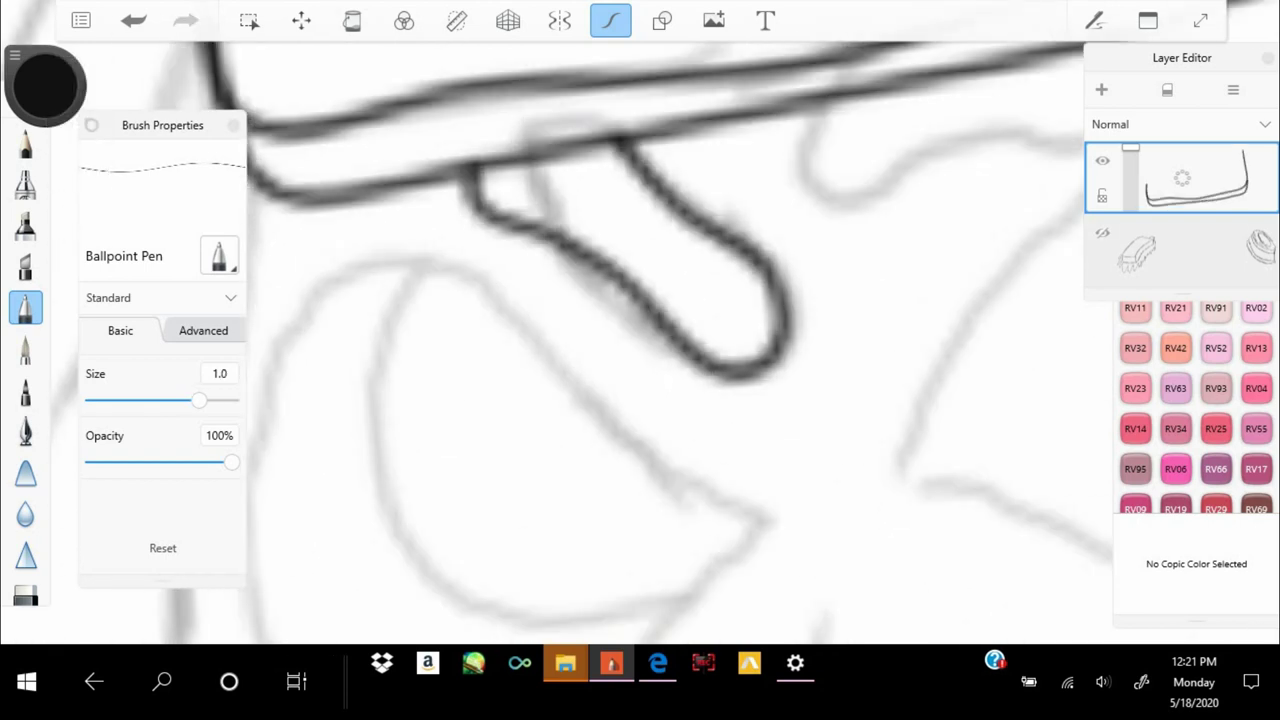
pyautogui.hotkey('ctrl', 'z')
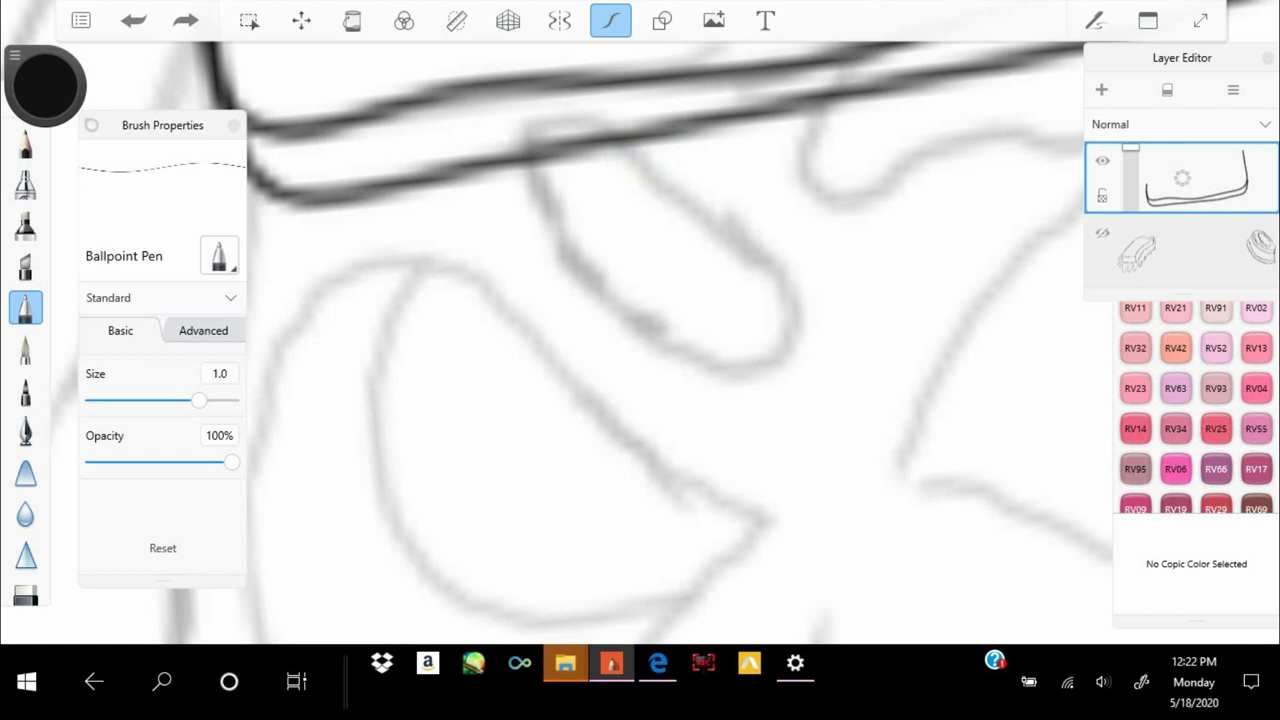
pyautogui.moveTo(630, 145)
pyautogui.mouseDown()
pyautogui.moveTo(520, 228)
pyautogui.moveTo(476, 165)
pyautogui.mouseUp()
pyautogui.scroll(-5, 640, 340)
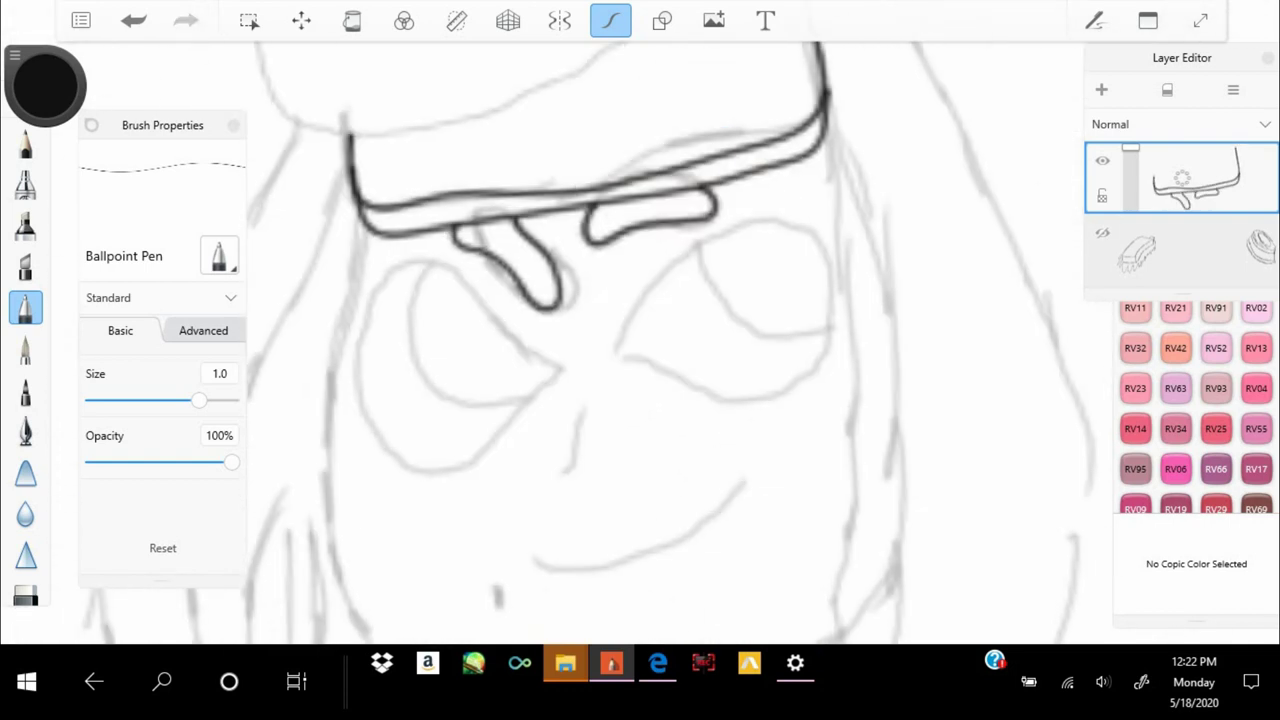
# Ink the crowned character's jawline, curved smile, nose and the small beauty mark beside the mouth
pyautogui.scroll(-2, 955, 480)
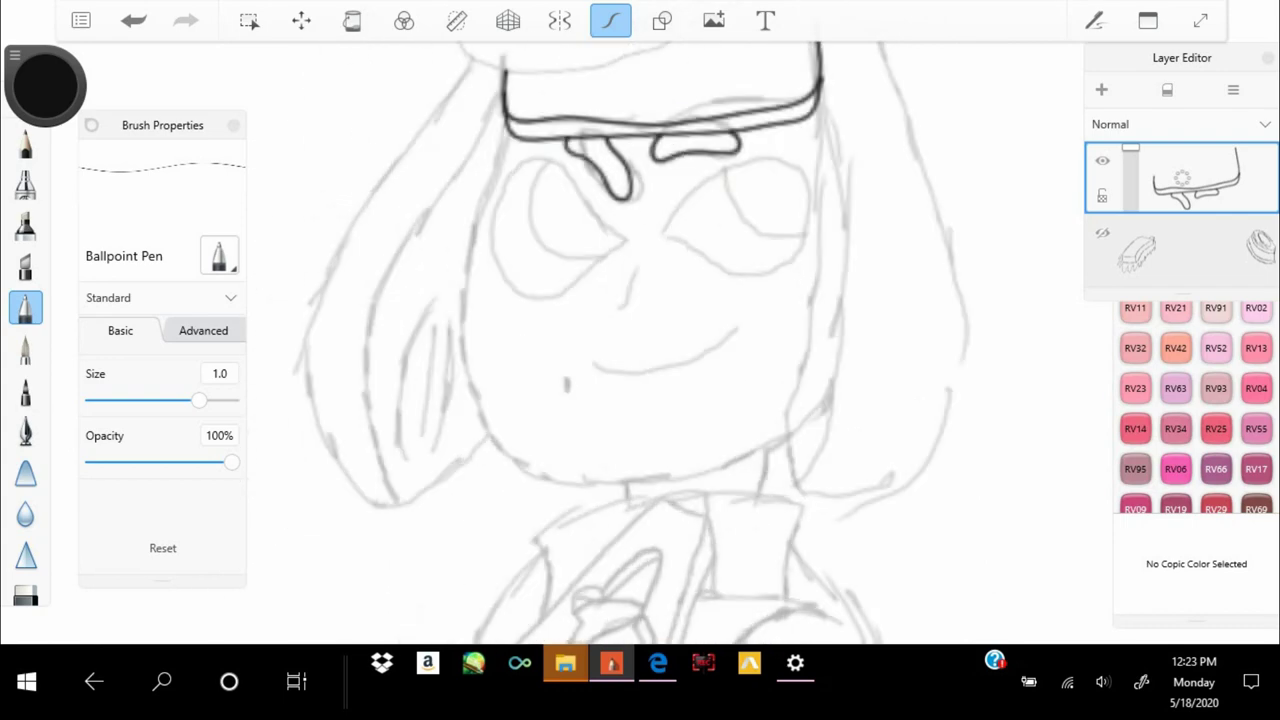
pyautogui.scroll(8, 640, 340)
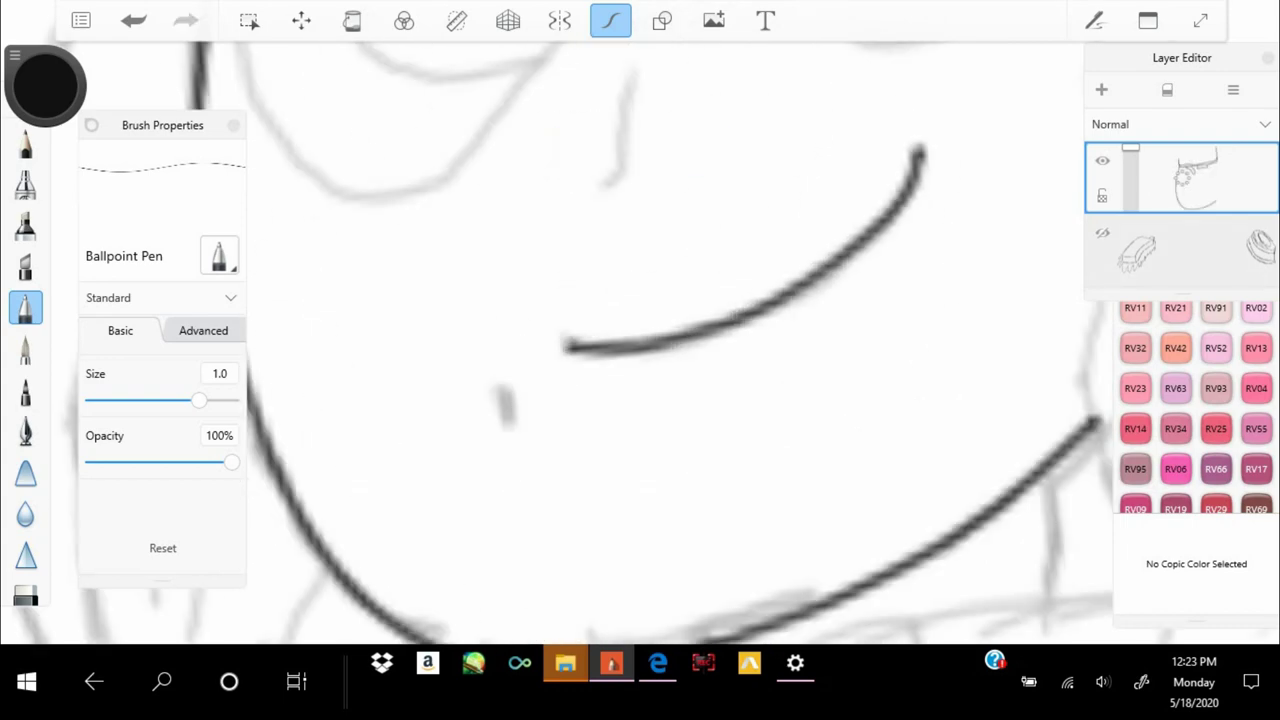
pyautogui.scroll(-6, 640, 340)
# Ink the narrow strand and large hair lock on the face's right side plus the ear, undoing a stray stroke
pyautogui.moveTo(703, 112); pyautogui.dragTo(708, 490)
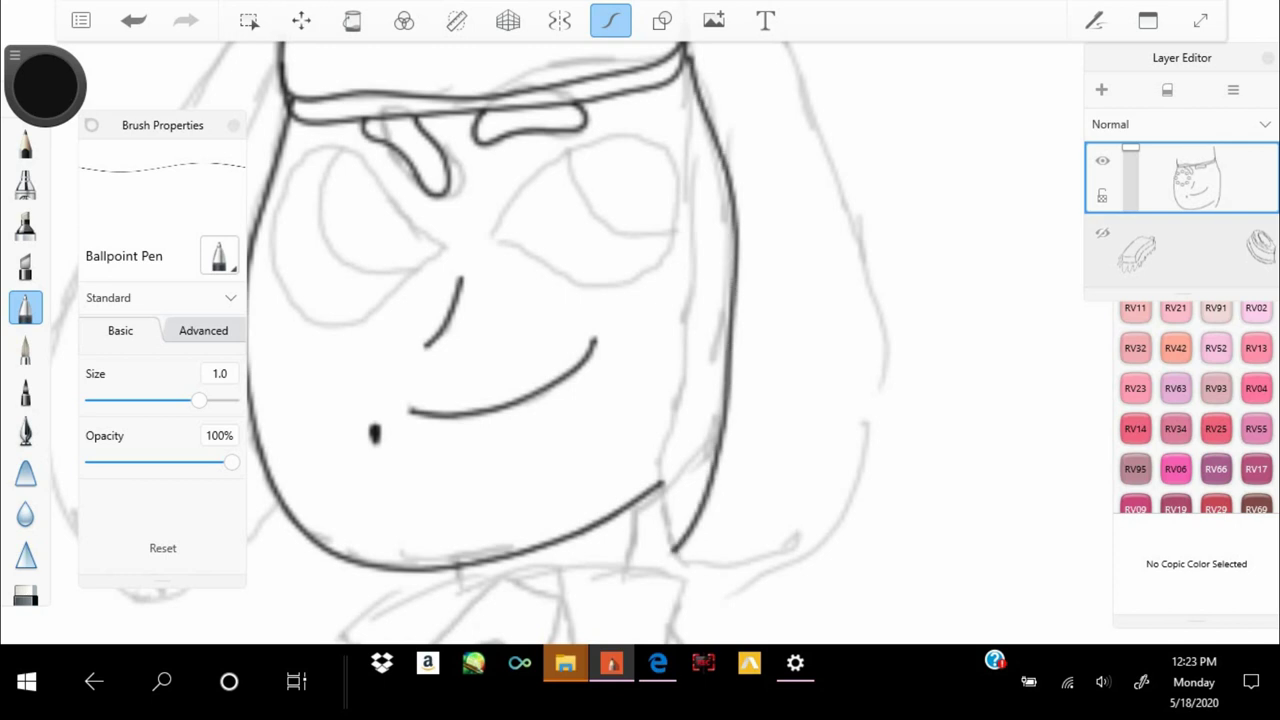
pyautogui.moveTo(682, 64); pyautogui.dragTo(677, 385)
pyautogui.hotkey('ctrl', 'z')
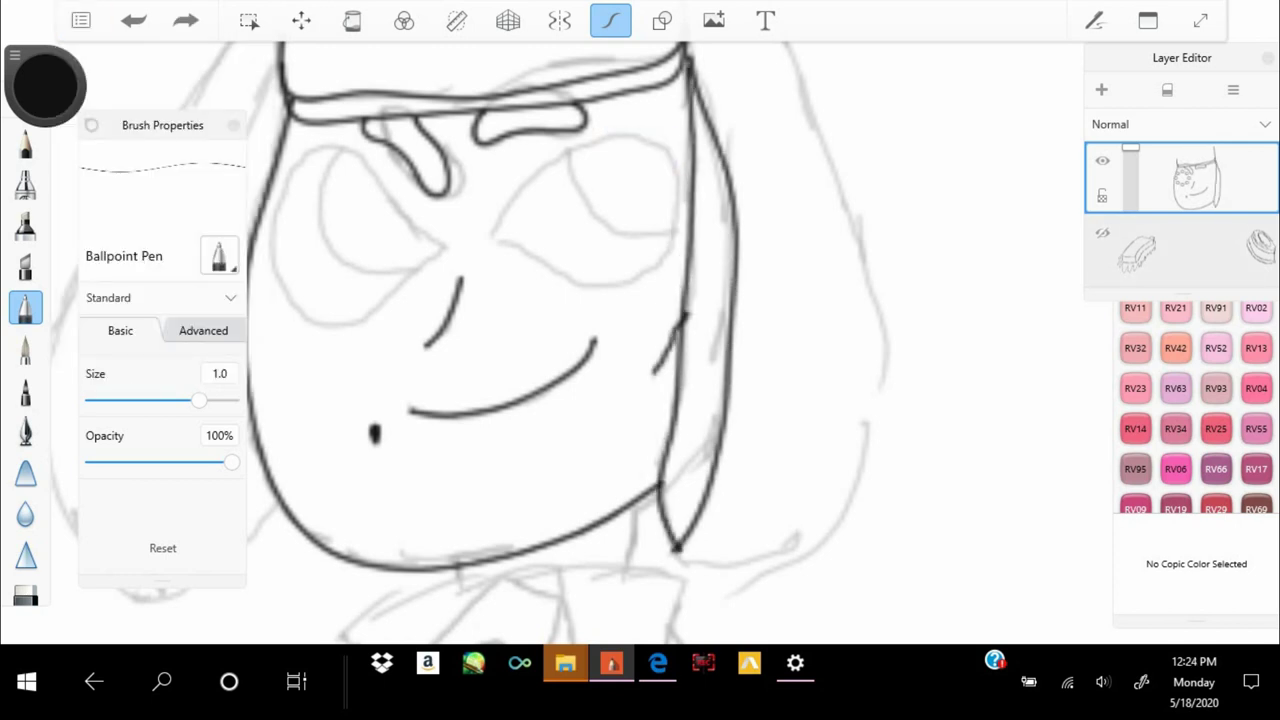
pyautogui.scroll(-3, 620, 440)
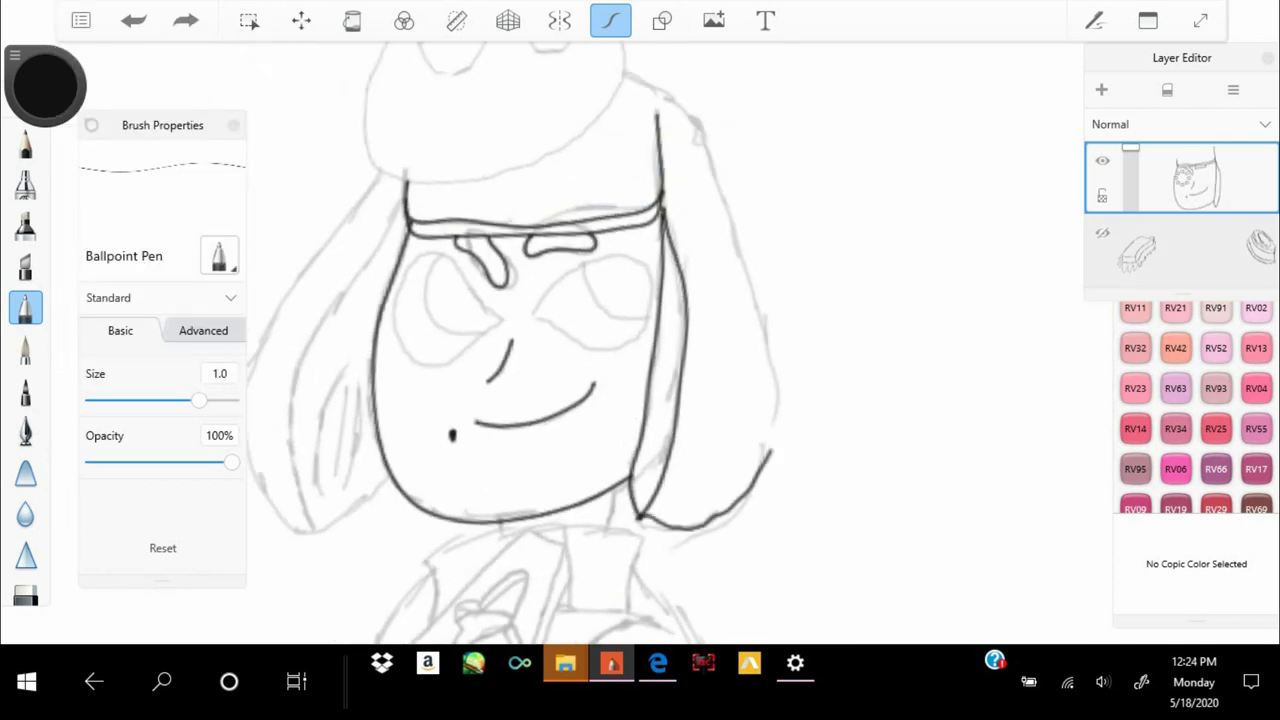
pyautogui.moveTo(620, 77); pyautogui.dragTo(772, 455)
pyautogui.scroll(5, 620, 440)
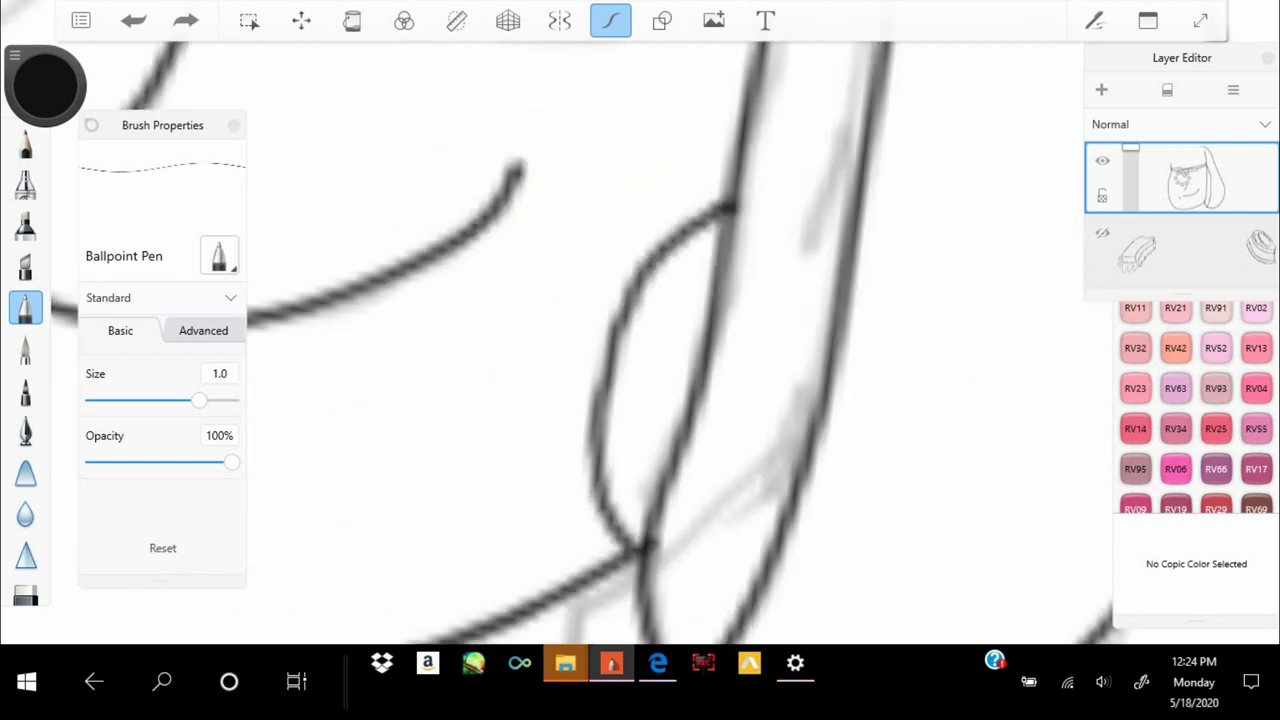
# Ink both of the crowned character's eyes, giving each a pointed outline and a curved iris line
pyautogui.scroll(-6, 620, 440)
pyautogui.scroll(6, 520, 300)
pyautogui.moveTo(880, 168)
pyautogui.mouseDown()
pyautogui.moveTo(789, 390)
pyautogui.moveTo(615, 342)
pyautogui.mouseUp()
pyautogui.moveTo(720, 196); pyautogui.dragTo(895, 295)
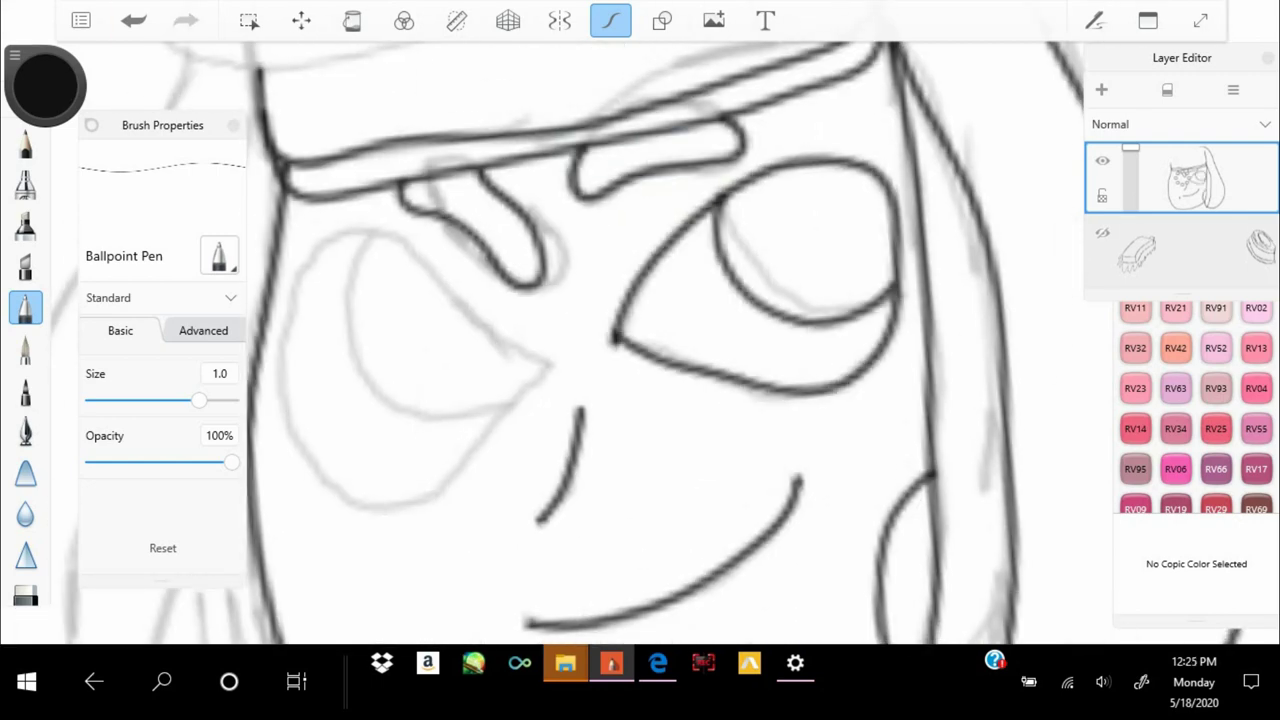
pyautogui.moveTo(548, 362); pyautogui.dragTo(525, 385)
pyautogui.moveTo(370, 236); pyautogui.dragTo(545, 362)
# Ink the hair lock on the face's left side with its inner edge, fine inner strokes and outer edge, redrawing the latter
pyautogui.scroll(-5, 640, 340)
pyautogui.scroll(8, 640, 340)
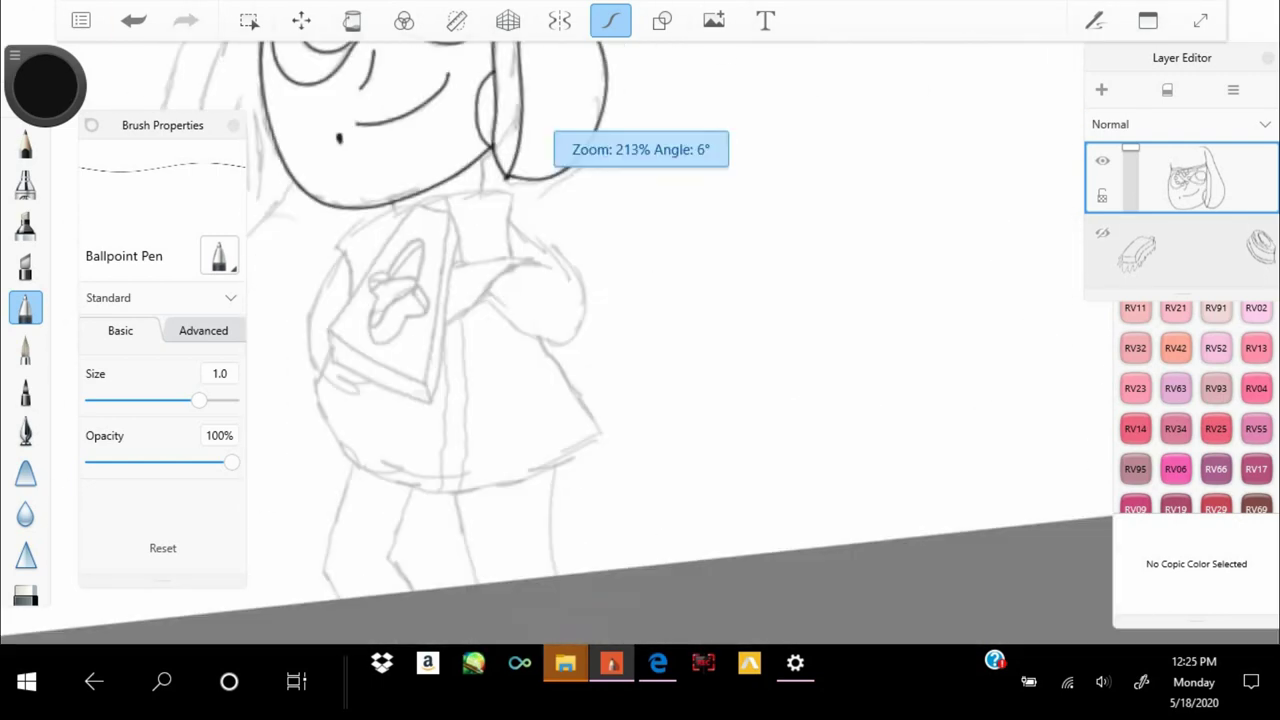
pyautogui.moveTo(625, 100)
pyautogui.mouseDown()
pyautogui.moveTo(525, 258)
pyautogui.moveTo(487, 638)
pyautogui.mouseUp()
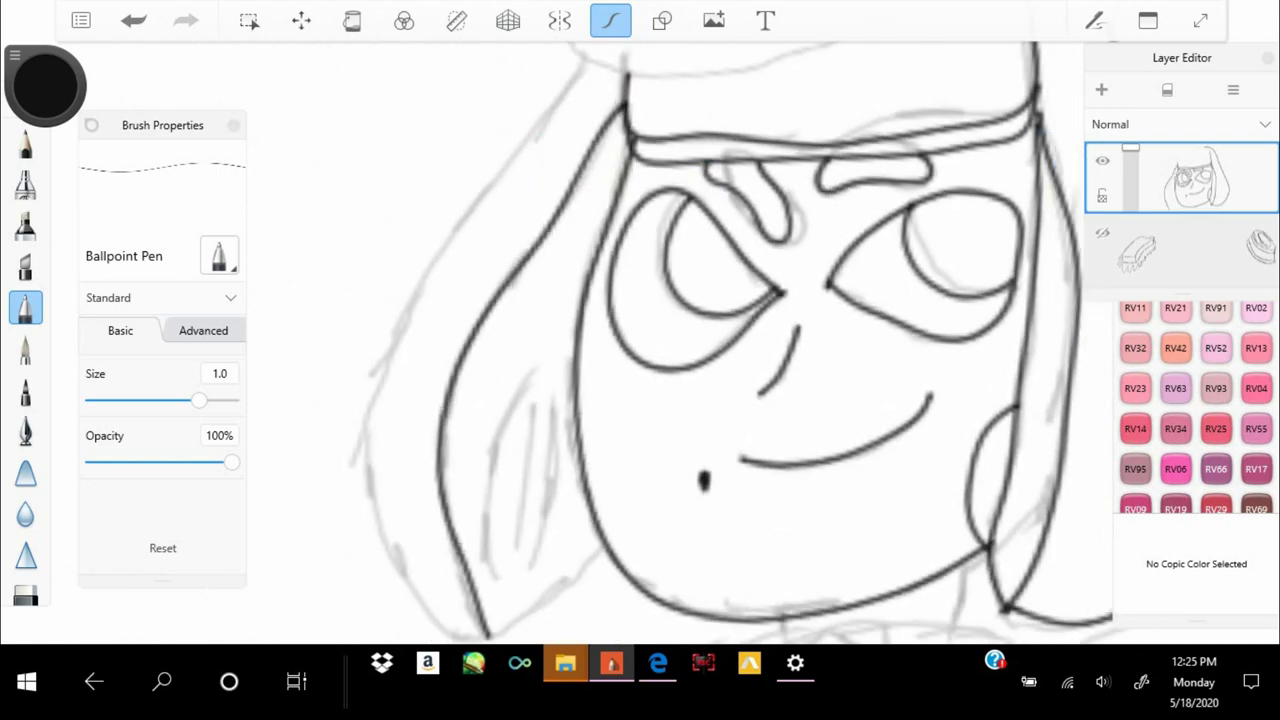
pyautogui.moveTo(535, 400); pyautogui.dragTo(520, 480)
pyautogui.moveTo(550, 362); pyautogui.dragTo(505, 575)
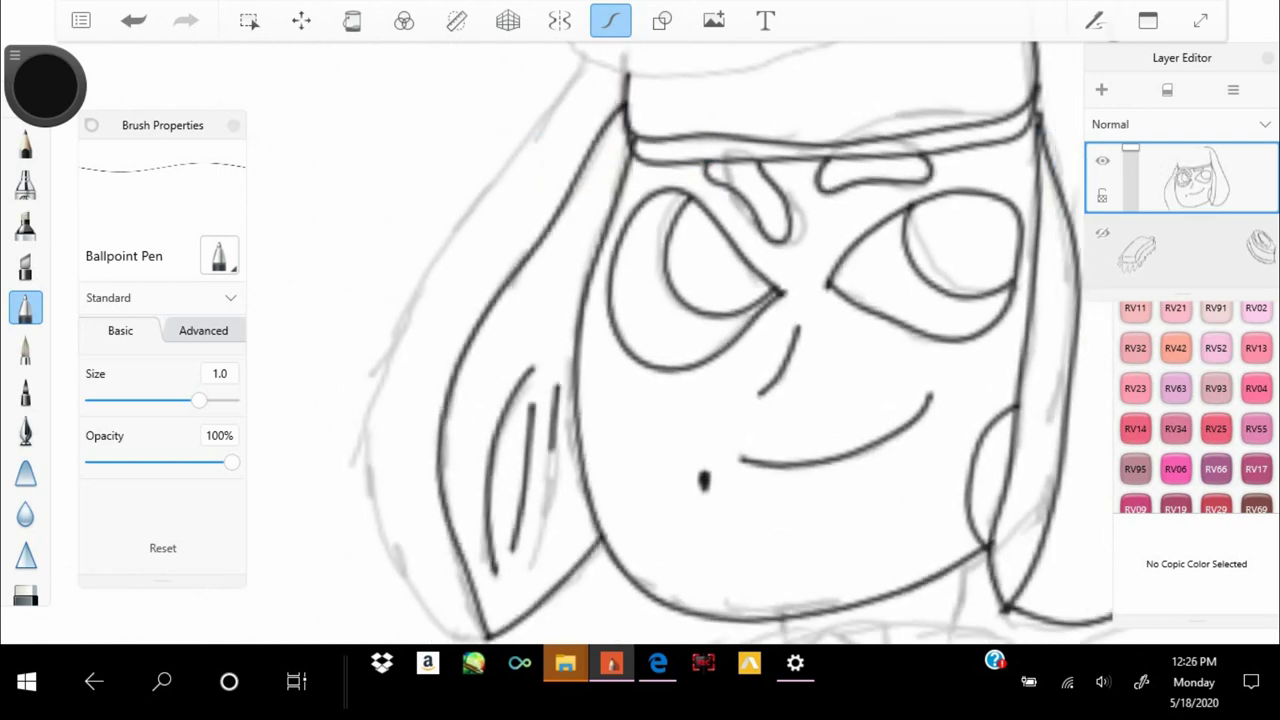
pyautogui.moveTo(558, 450); pyautogui.dragTo(525, 582)
pyautogui.moveTo(700, 400); pyautogui.dragTo(705, 395)
pyautogui.moveTo(620, 75); pyautogui.dragTo(390, 630)
pyautogui.hotkey('ctrl', 'z')
pyautogui.moveTo(455, 538); pyautogui.dragTo(502, 608)
# Ink the crown's three front points, sides, two rear points and curved lower edge, undoing a failed side stroke
pyautogui.scroll(-3, 640, 340)
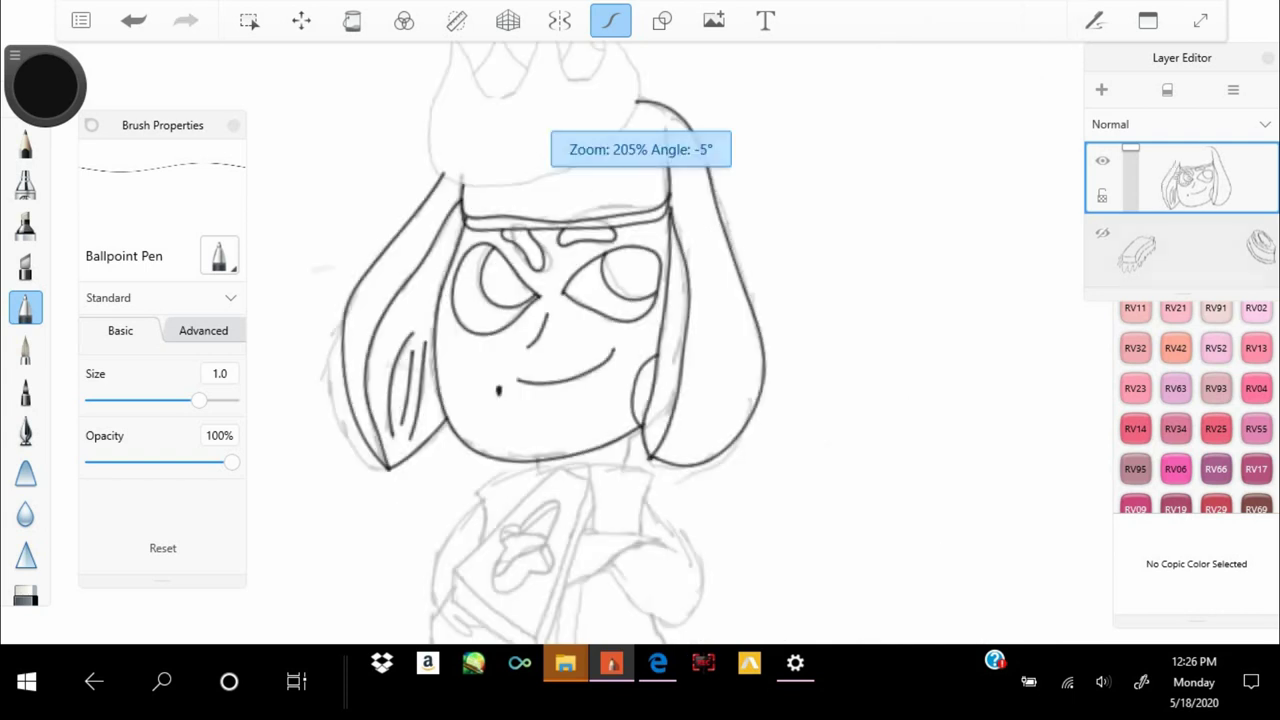
pyautogui.scroll(4, 640, 340)
pyautogui.moveTo(402, 178)
pyautogui.mouseDown()
pyautogui.moveTo(512, 315)
pyautogui.moveTo(750, 70)
pyautogui.moveTo(540, 515)
pyautogui.moveTo(350, 260)
pyautogui.moveTo(390, 500)
pyautogui.mouseUp()
pyautogui.hotkey('ctrl', 'z')
pyautogui.moveTo(752, 65); pyautogui.dragTo(840, 312)
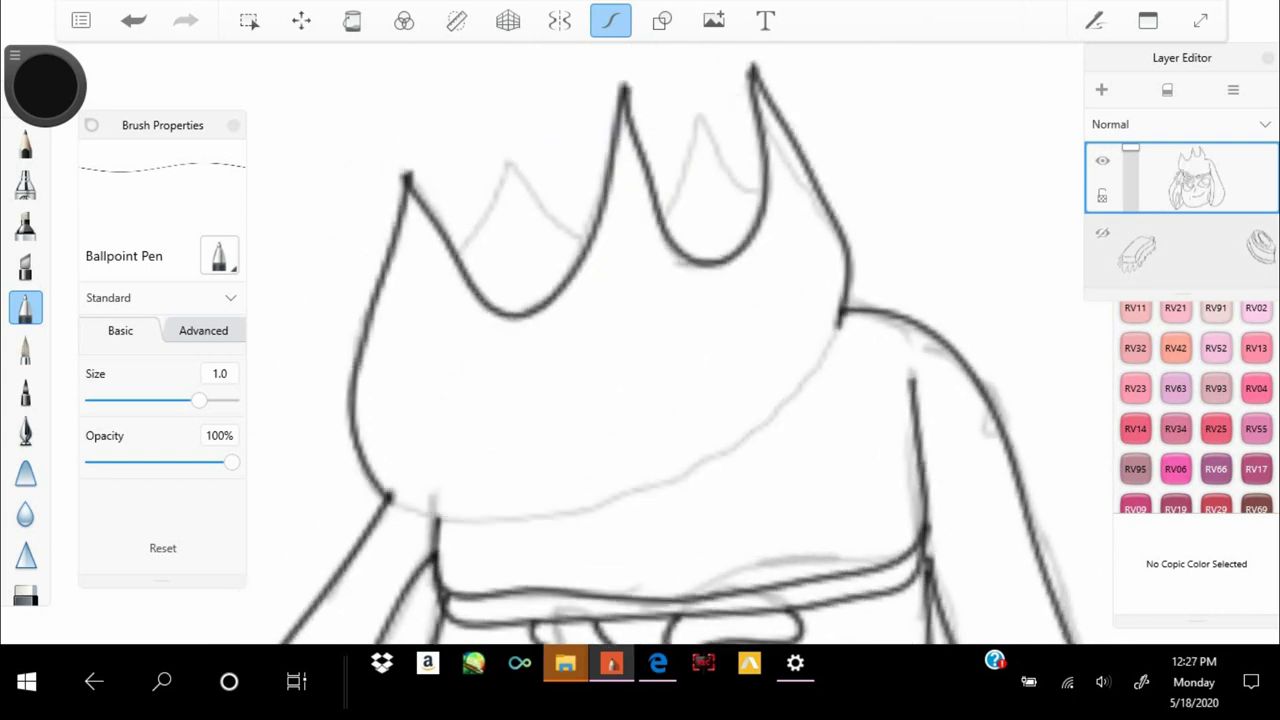
pyautogui.moveTo(595, 135); pyautogui.dragTo(450, 325)
pyautogui.moveTo(800, 185); pyautogui.dragTo(635, 400)
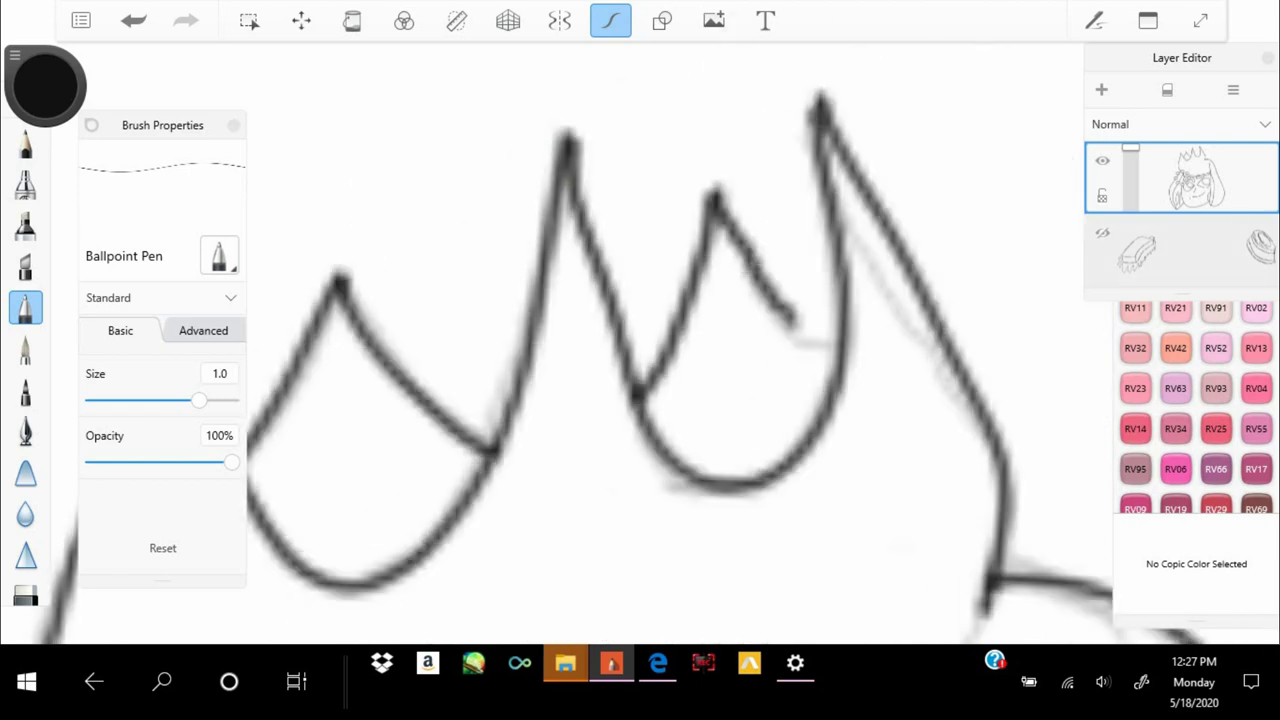
pyautogui.moveTo(985, 100); pyautogui.dragTo(425, 460)
pyautogui.scroll(-3, 640, 340)
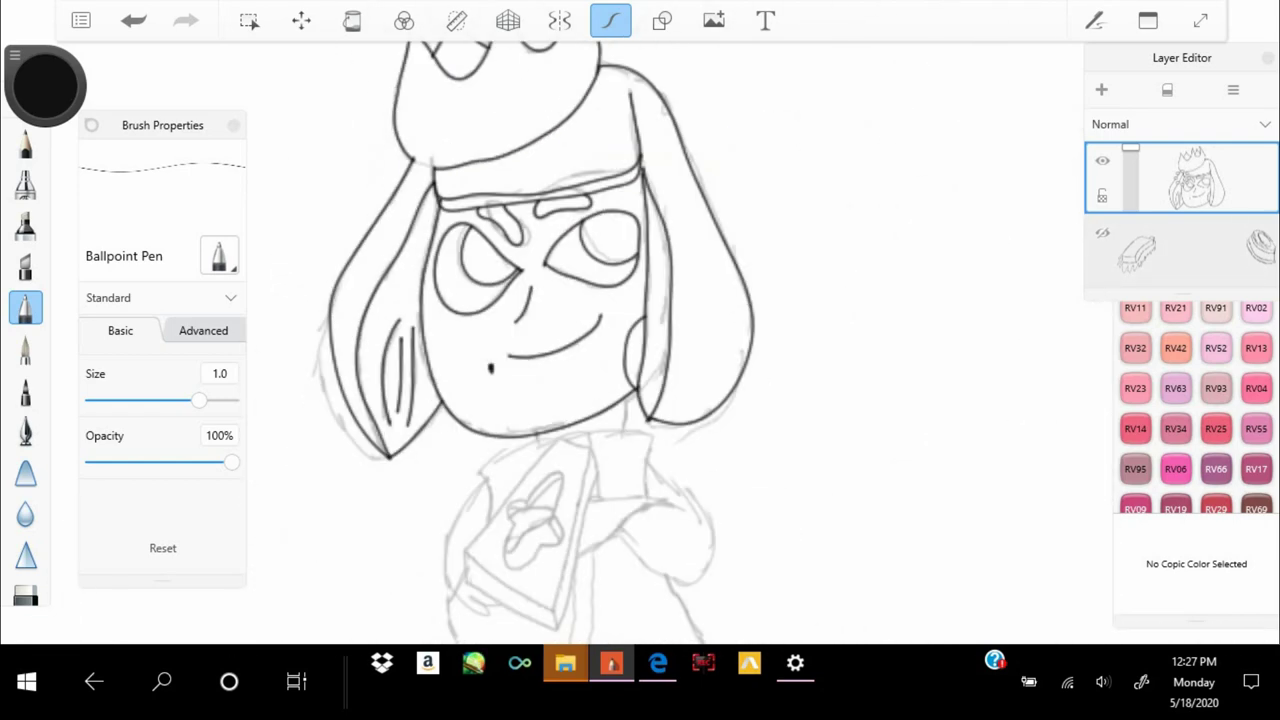
# Ink the rectangular box held at the character's chest, tracing its front face and the parallel edges of its thickness
pyautogui.scroll(-2, 640, 340)
pyautogui.scroll(4, 640, 340)
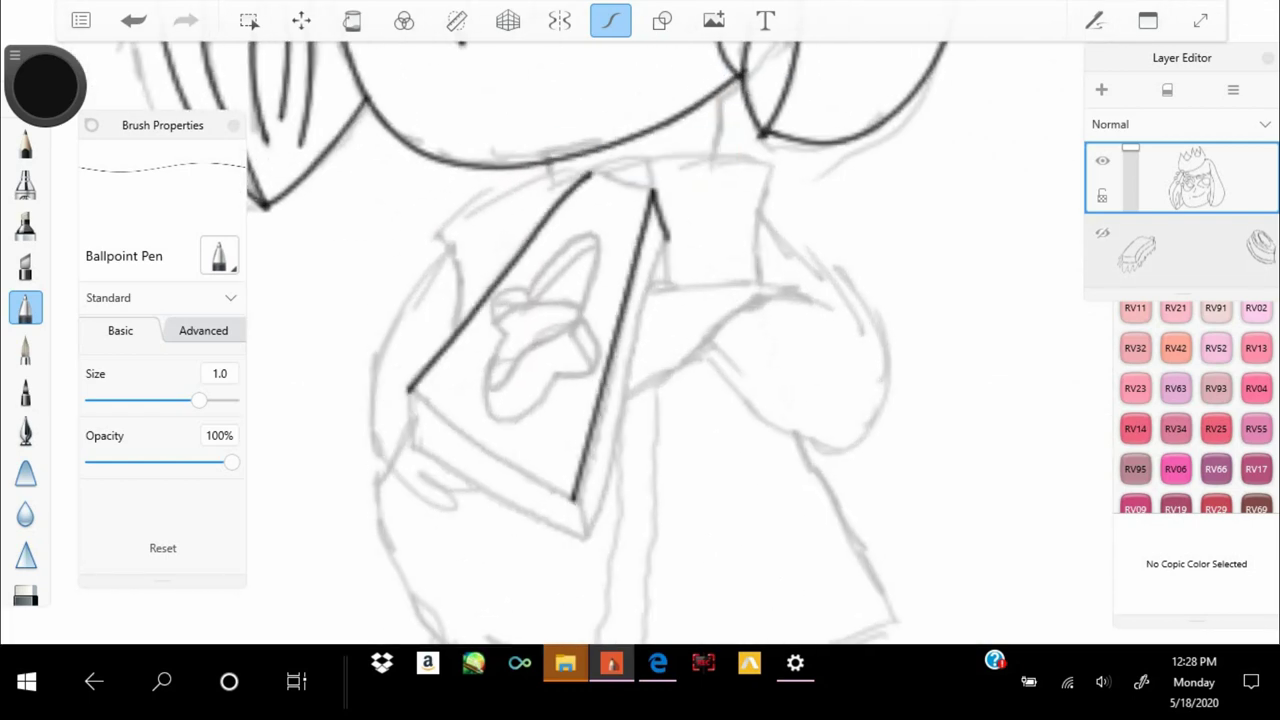
pyautogui.moveTo(670, 235); pyautogui.dragTo(603, 472)
pyautogui.scroll(3, 640, 340)
pyautogui.moveTo(600, 410); pyautogui.dragTo(570, 538)
pyautogui.scroll(-2, 640, 340)
pyautogui.moveTo(566, 182); pyautogui.dragTo(548, 498)
pyautogui.moveTo(487, 230); pyautogui.dragTo(505, 555)
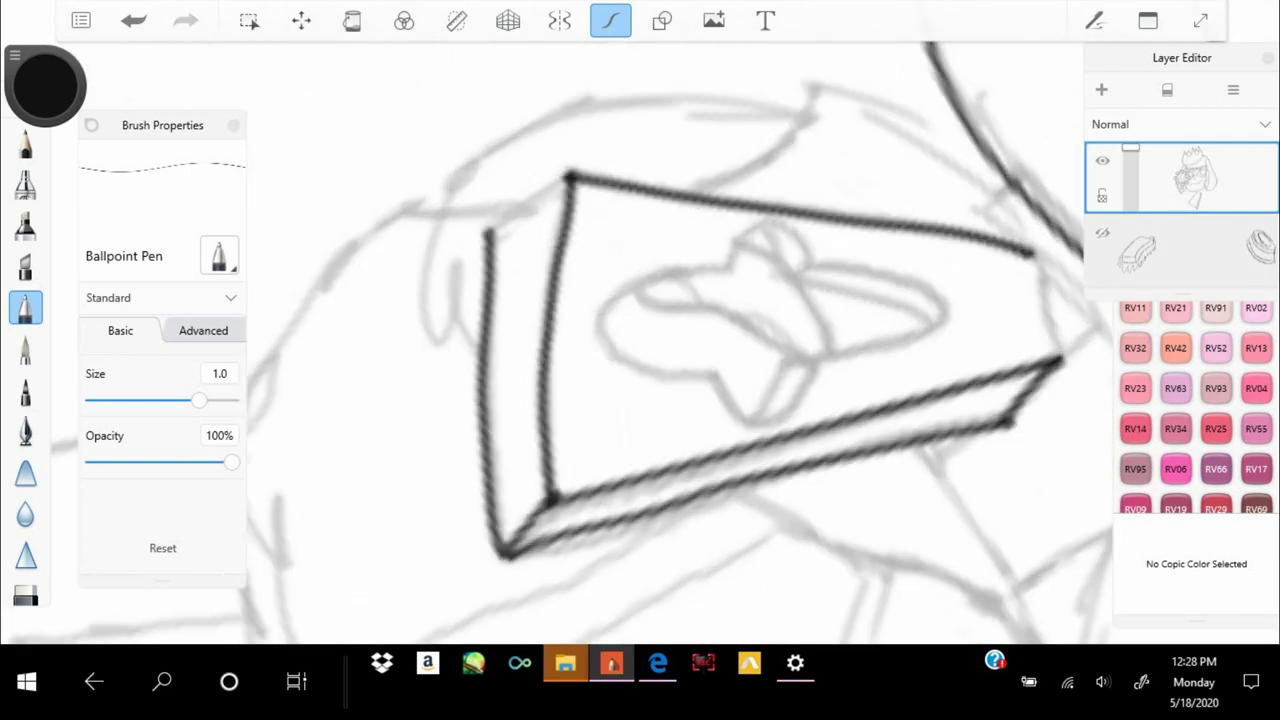
pyautogui.scroll(-1, 640, 340)
# Ink the outer contour of the splat-shaped emblem on the box's front face over the sketch
pyautogui.scroll(5, 640, 340)
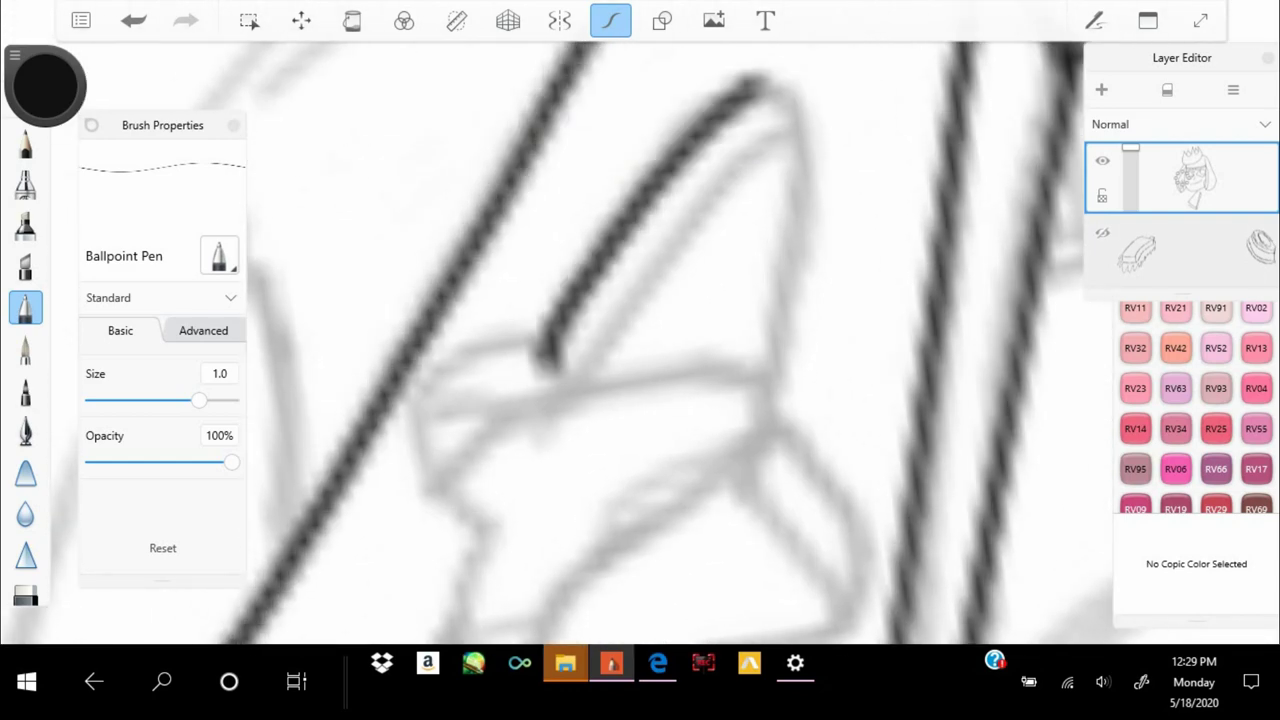
pyautogui.moveTo(760, 64); pyautogui.dragTo(805, 438)
pyautogui.scroll(-3, 640, 340)
pyautogui.moveTo(560, 136); pyautogui.dragTo(432, 218)
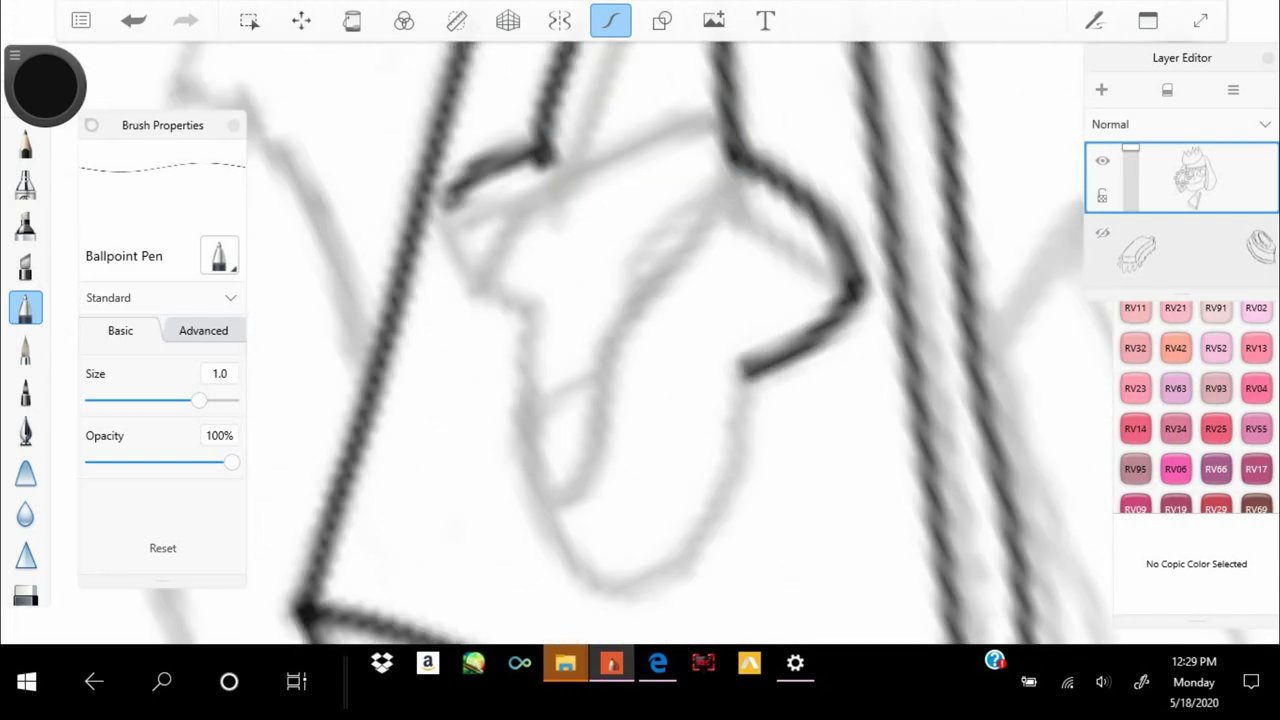
pyautogui.moveTo(575, 196); pyautogui.dragTo(440, 570)
pyautogui.moveTo(550, 336); pyautogui.dragTo(765, 612)
# Ink the emblem's inner edges to give its lobes thickness, ending with the long curve through its lower lobe
pyautogui.scroll(3, 640, 340)
pyautogui.moveTo(645, 80)
pyautogui.mouseDown()
pyautogui.moveTo(490, 350)
pyautogui.moveTo(362, 378)
pyautogui.mouseUp()
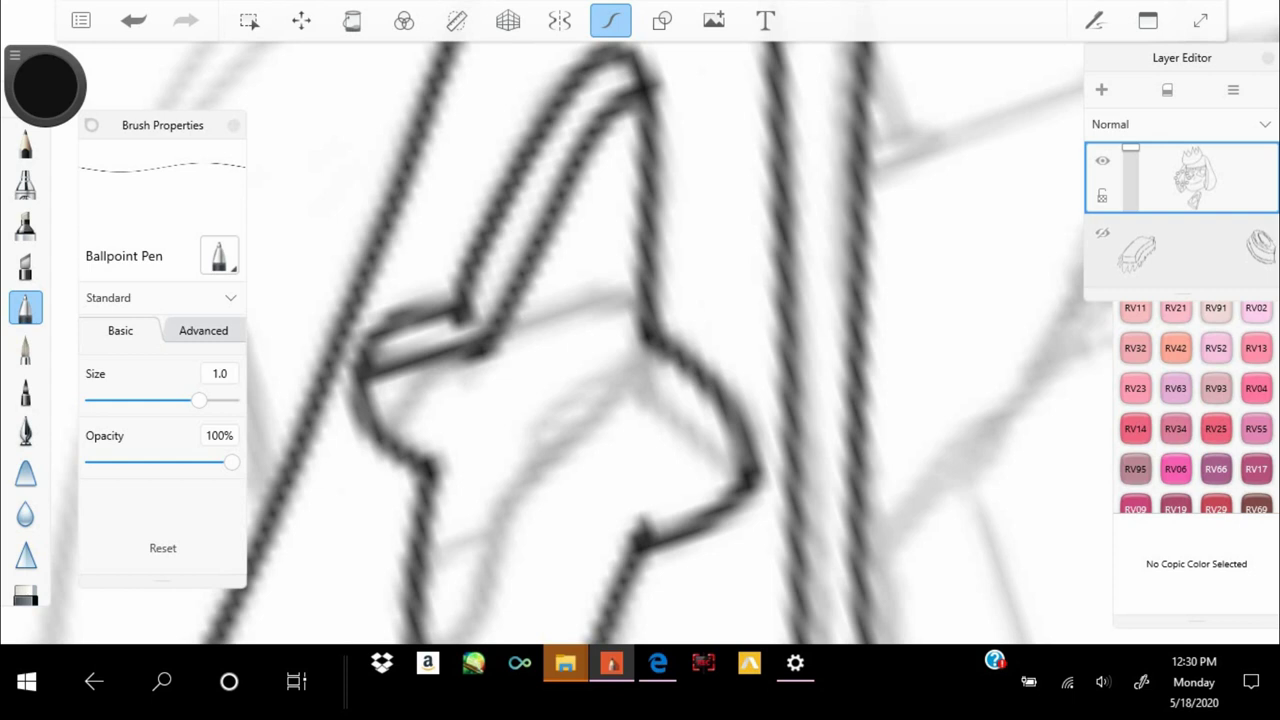
pyautogui.moveTo(640, 340)
pyautogui.mouseDown()
pyautogui.moveTo(700, 190)
pyautogui.moveTo(770, 205)
pyautogui.moveTo(858, 325)
pyautogui.mouseUp()
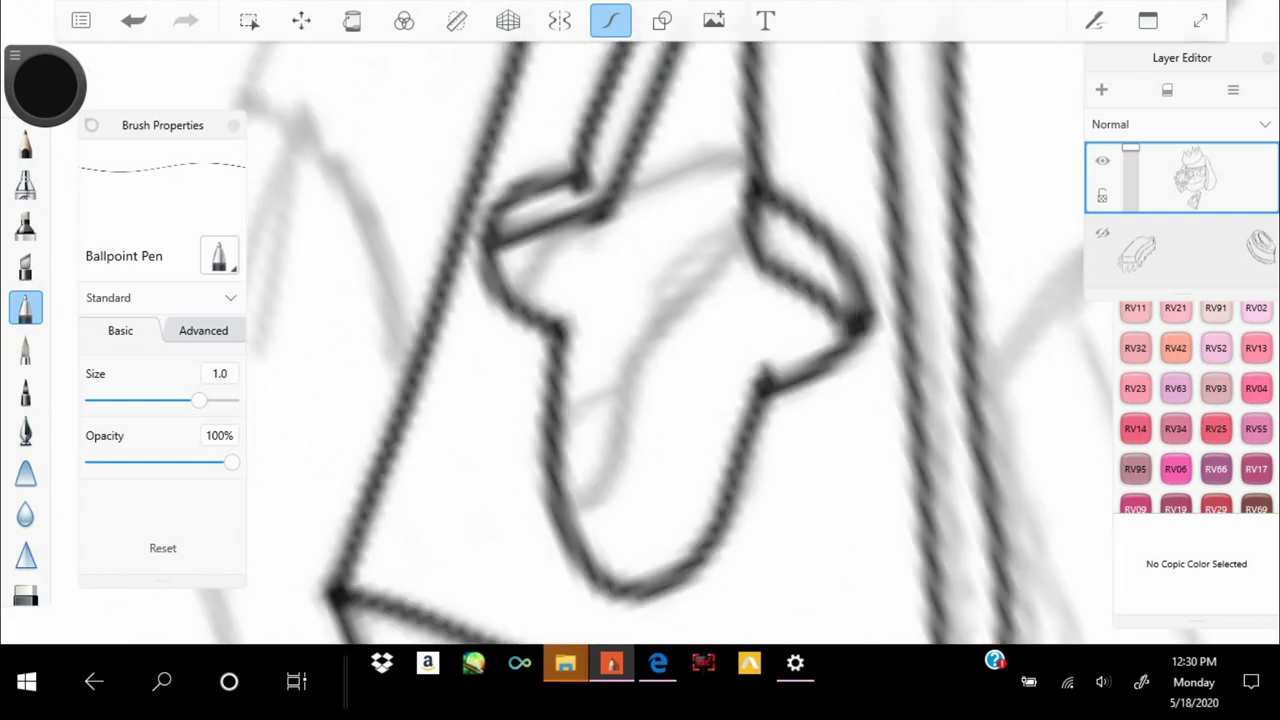
pyautogui.moveTo(762, 238); pyautogui.dragTo(560, 495)
pyautogui.scroll(-3, 640, 340)
# Ink the pointed hand shape beside the box and the straight jacket opening line running down to the hem
pyautogui.scroll(5, 640, 340)
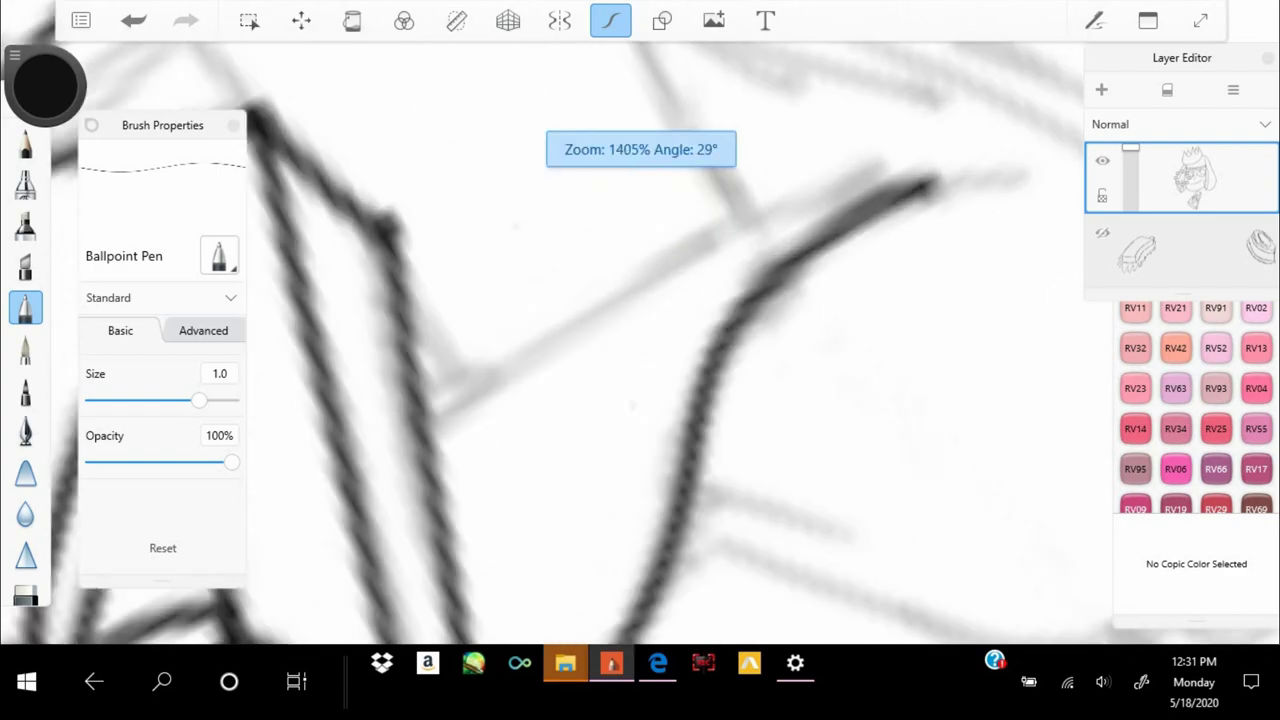
pyautogui.moveTo(500, 372); pyautogui.dragTo(1068, 165)
pyautogui.scroll(2, 640, 340)
pyautogui.scroll(-6, 640, 340)
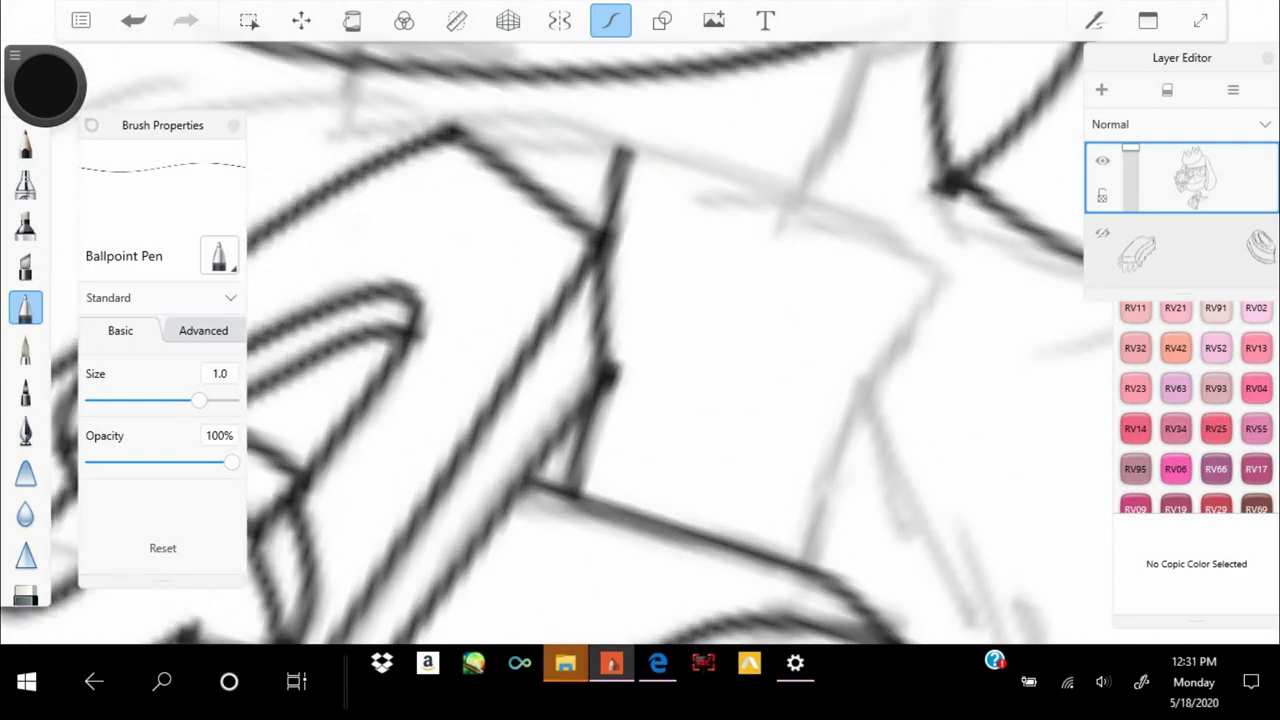
pyautogui.scroll(-4, 640, 340)
pyautogui.scroll(4, 640, 340)
pyautogui.moveTo(678, 142); pyautogui.dragTo(605, 455)
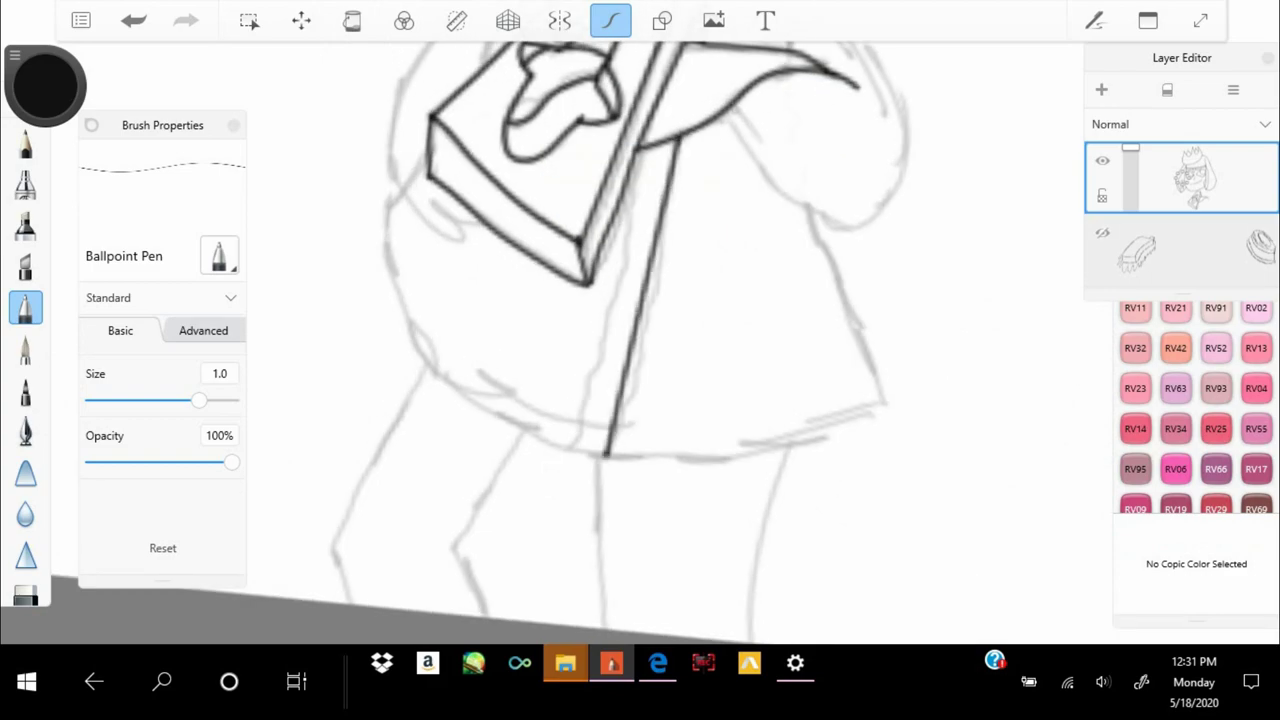
# Ink the jacket collar beside the box and the rounded arms holding the box on both sides
pyautogui.scroll(3, 640, 340)
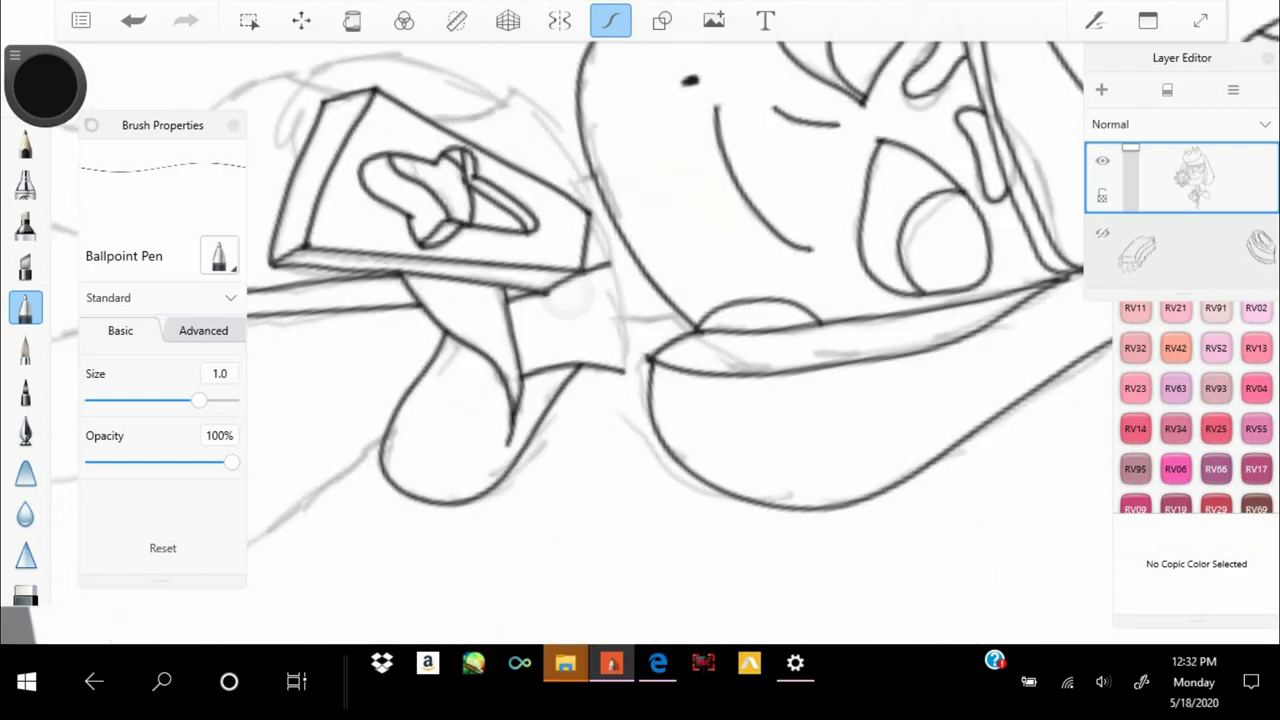
pyautogui.moveTo(652, 86); pyautogui.dragTo(680, 338)
pyautogui.scroll(2, 640, 340)
pyautogui.scroll(-3, 640, 340)
pyautogui.scroll(2, 640, 340)
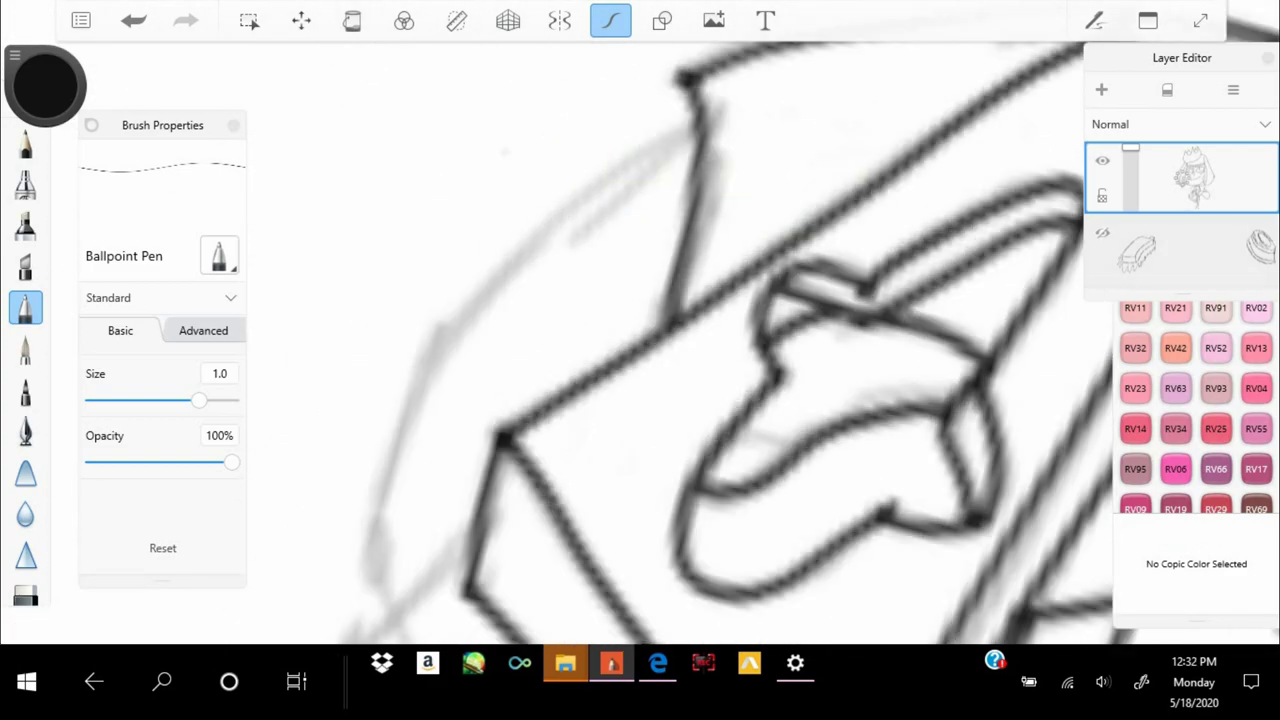
pyautogui.scroll(-3, 640, 340)
pyautogui.scroll(2, 640, 340)
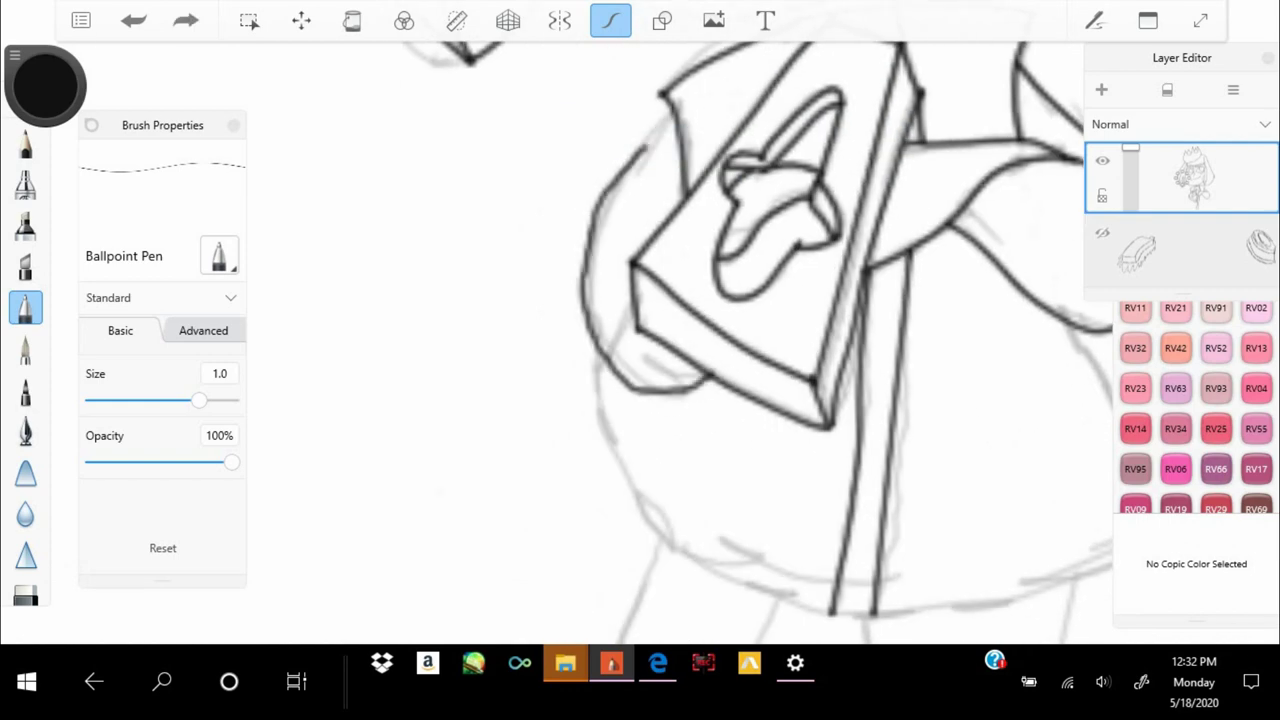
# Ink the jacket's two outer sides and its curved lower hem below the box
pyautogui.scroll(-3, 640, 340)
pyautogui.scroll(2, 640, 340)
pyautogui.scroll(10, 640, 330)
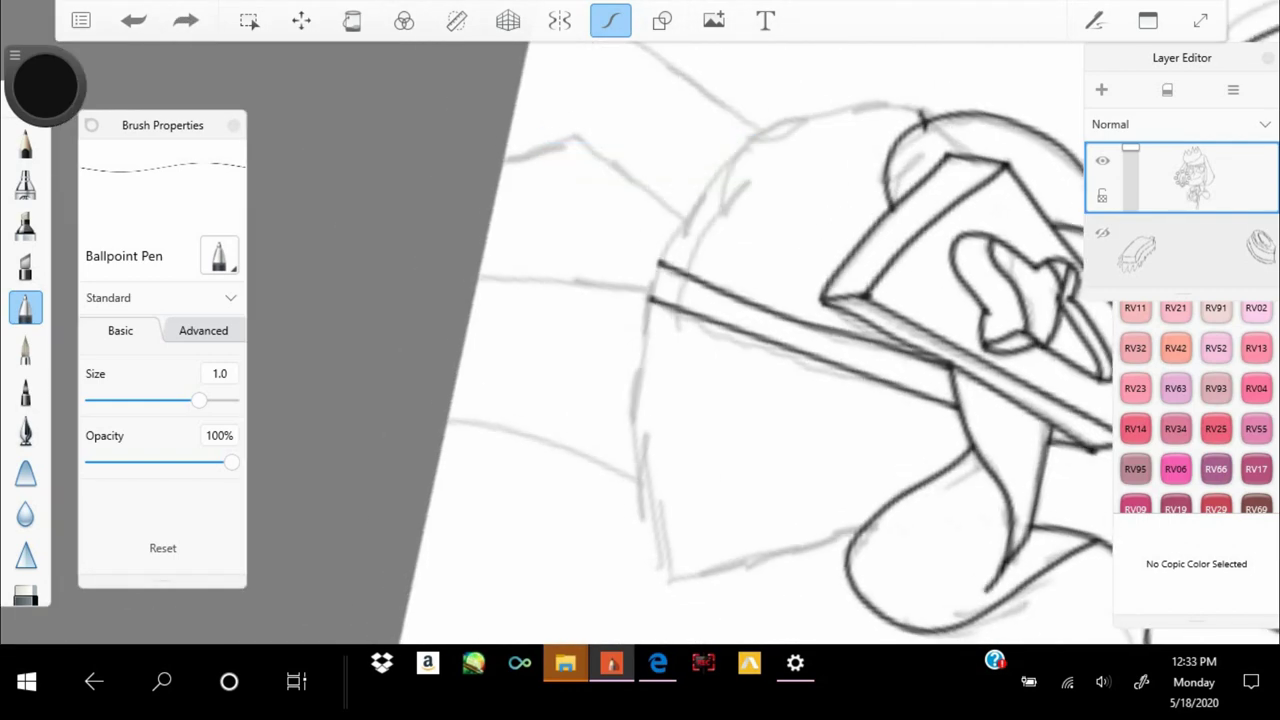
pyautogui.scroll(-5, 640, 330)
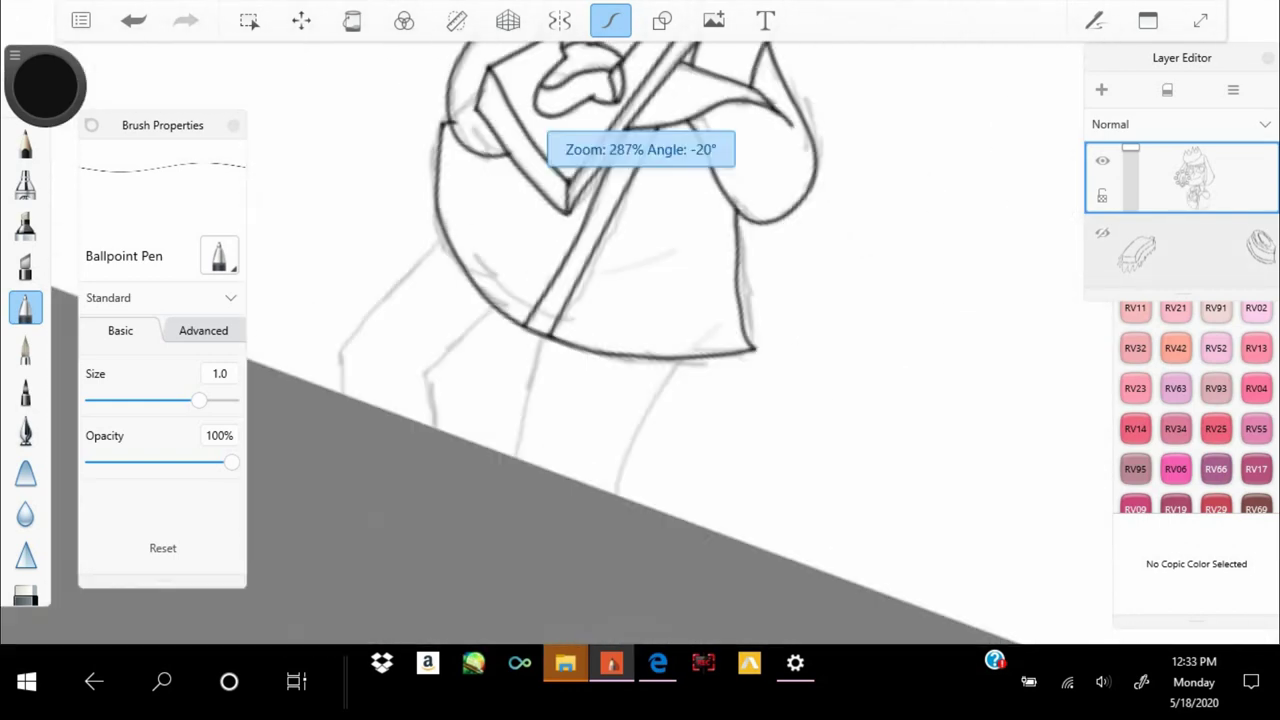
pyautogui.scroll(8, 640, 330)
pyautogui.scroll(-10, 640, 330)
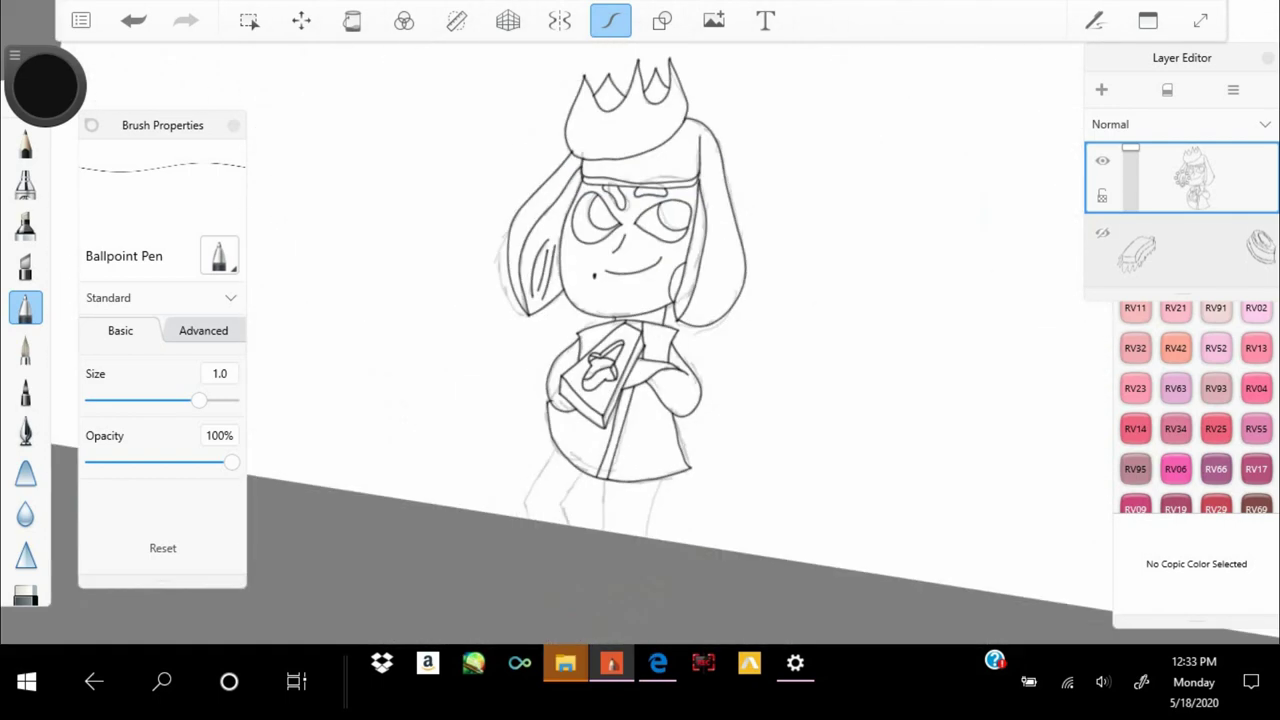
# Ink the crowned character's legs down to the canvas edge, then switch the visible sketch to the taller long-haired character
pyautogui.scroll(6, 640, 400)
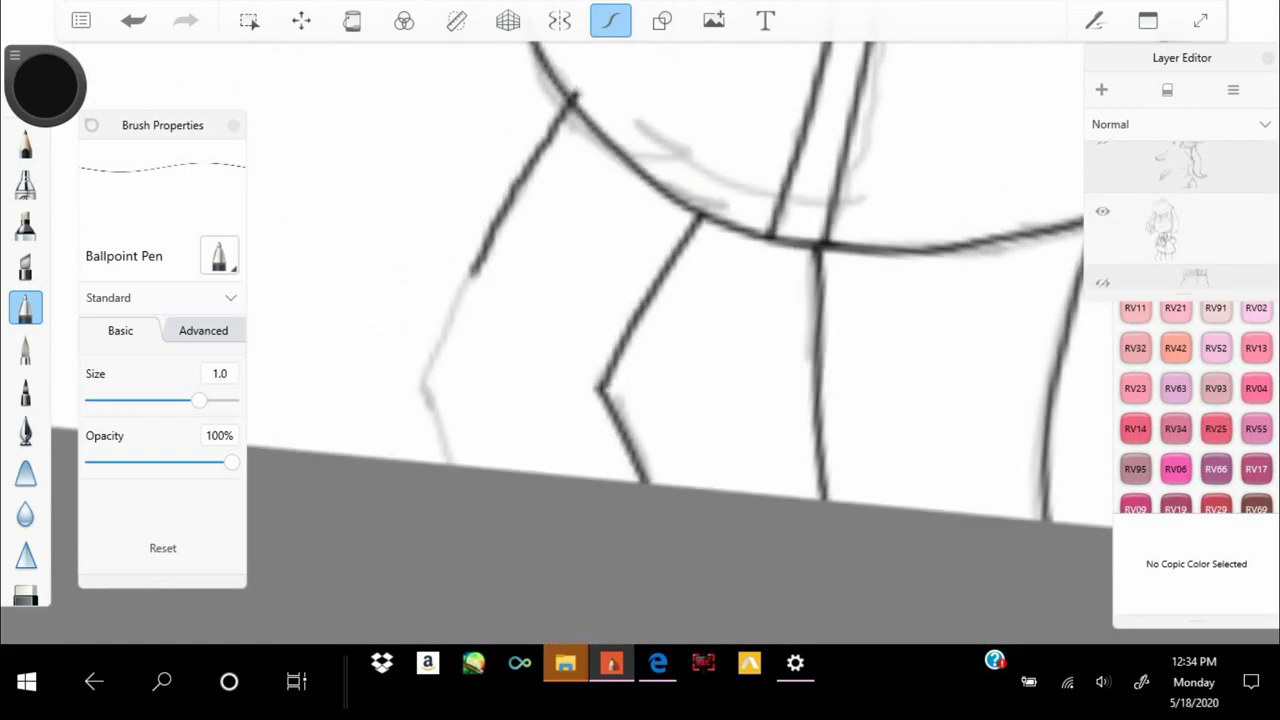
pyautogui.scroll(-6, 640, 330)
pyautogui.click(1102, 211)
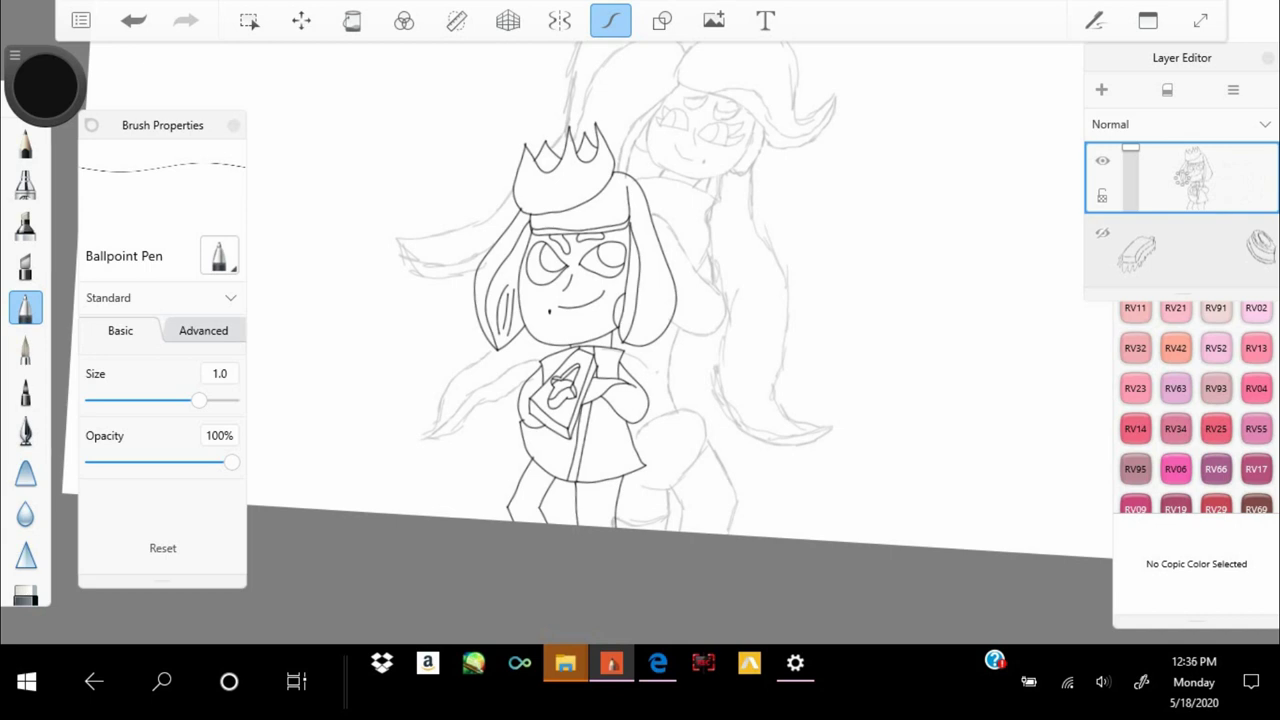
# Ink the rounded cheek and chin outline of the taller character's face
pyautogui.scroll(5, 700, 150)
pyautogui.moveTo(497, 296)
pyautogui.mouseDown()
pyautogui.moveTo(826, 255)
pyautogui.moveTo(805, 420)
pyautogui.moveTo(497, 296)
pyautogui.mouseUp()
pyautogui.hotkey('ctrl', 'z')
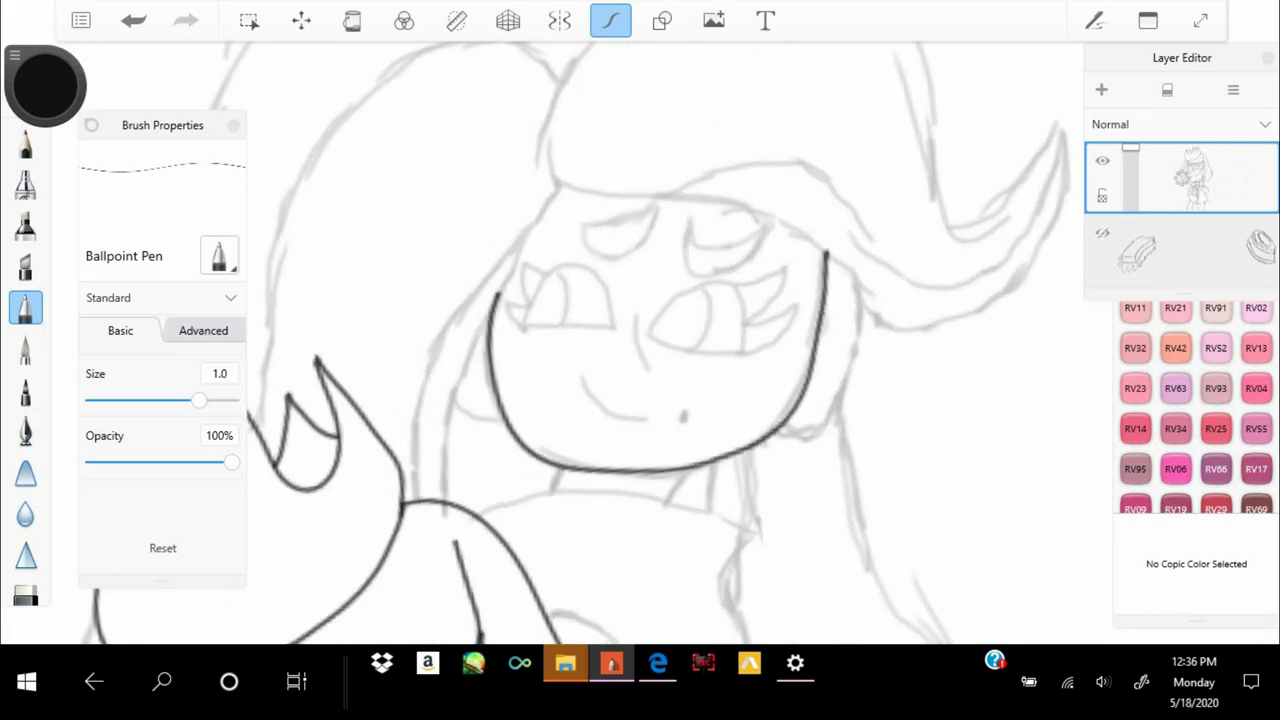
# Ink the taller character's short curved nose line and the outline of the adjacent eye with its two pointed lashes
pyautogui.moveTo(634, 312); pyautogui.dragTo(654, 374)
pyautogui.scroll(2, 844, 192)
pyautogui.scroll(3, 640, 340)
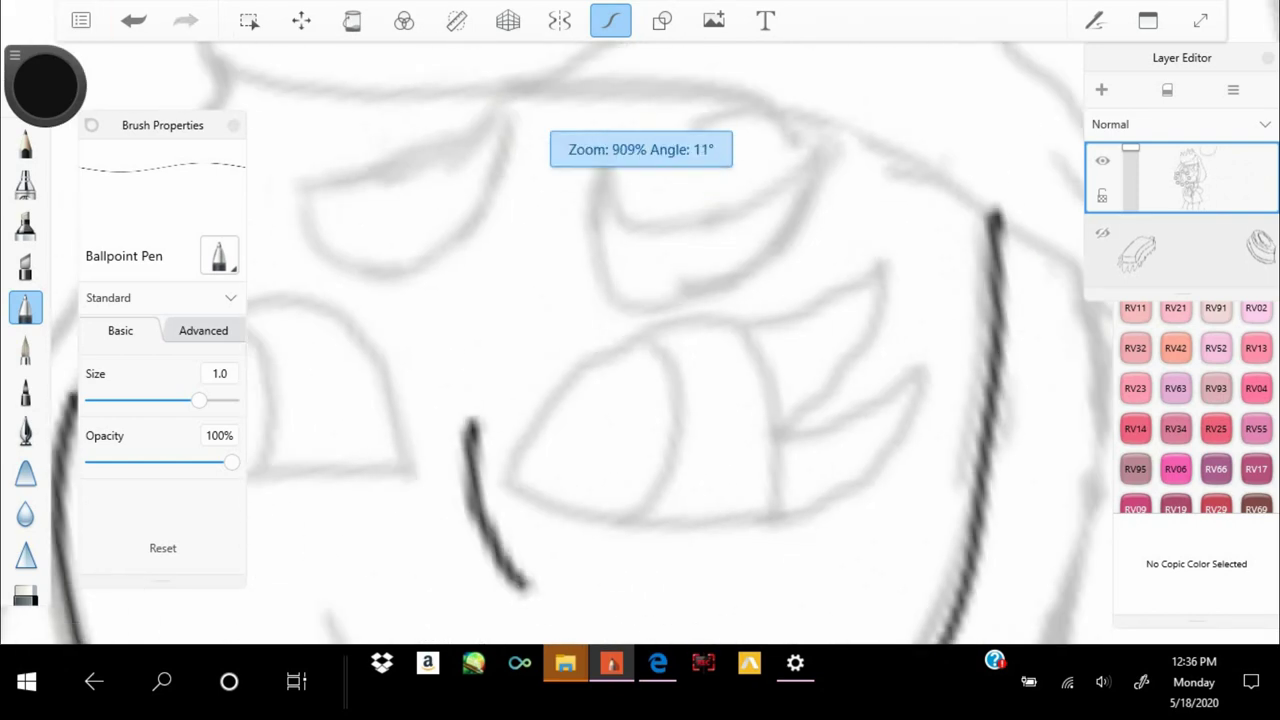
pyautogui.moveTo(468, 488)
pyautogui.mouseDown()
pyautogui.moveTo(898, 208)
pyautogui.moveTo(870, 470)
pyautogui.moveTo(462, 490)
pyautogui.mouseUp()
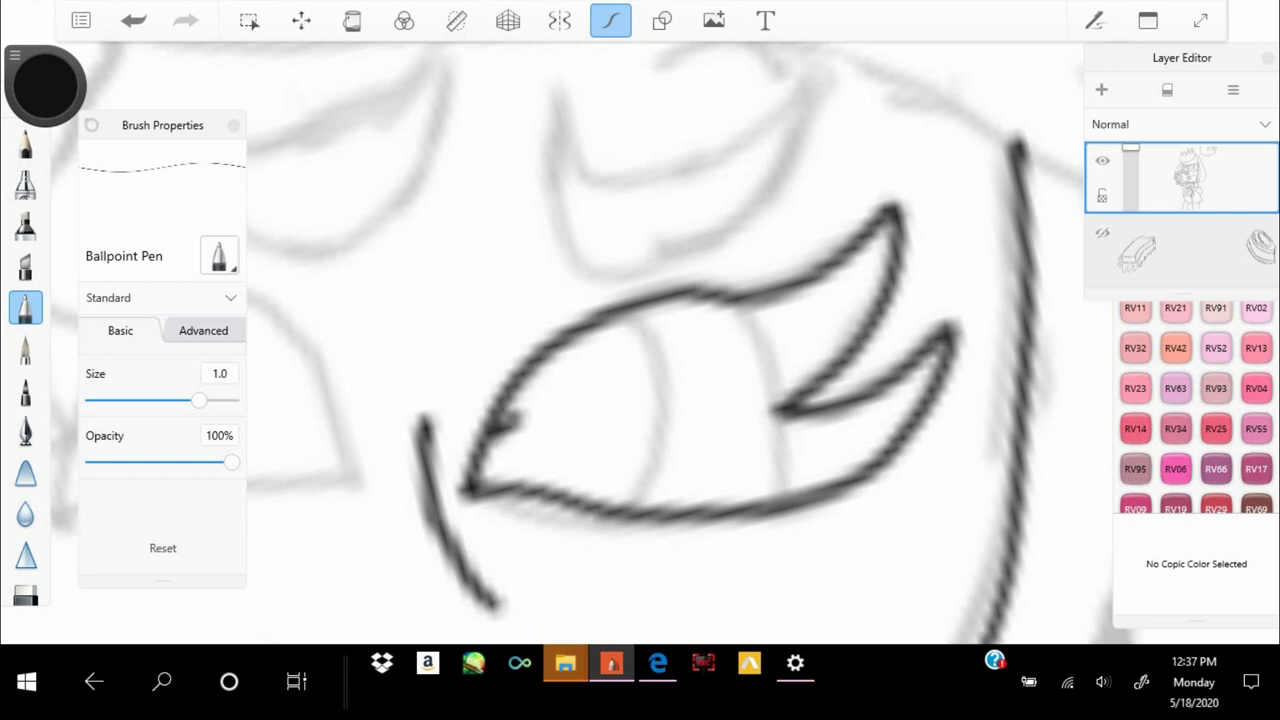
pyautogui.moveTo(509, 419); pyautogui.dragTo(796, 296)
pyautogui.moveTo(796, 296); pyautogui.dragTo(474, 500)
pyautogui.hotkey('ctrl', 'z')
pyautogui.moveTo(764, 316); pyautogui.dragTo(522, 520)
pyautogui.hotkey('ctrl', 'z')
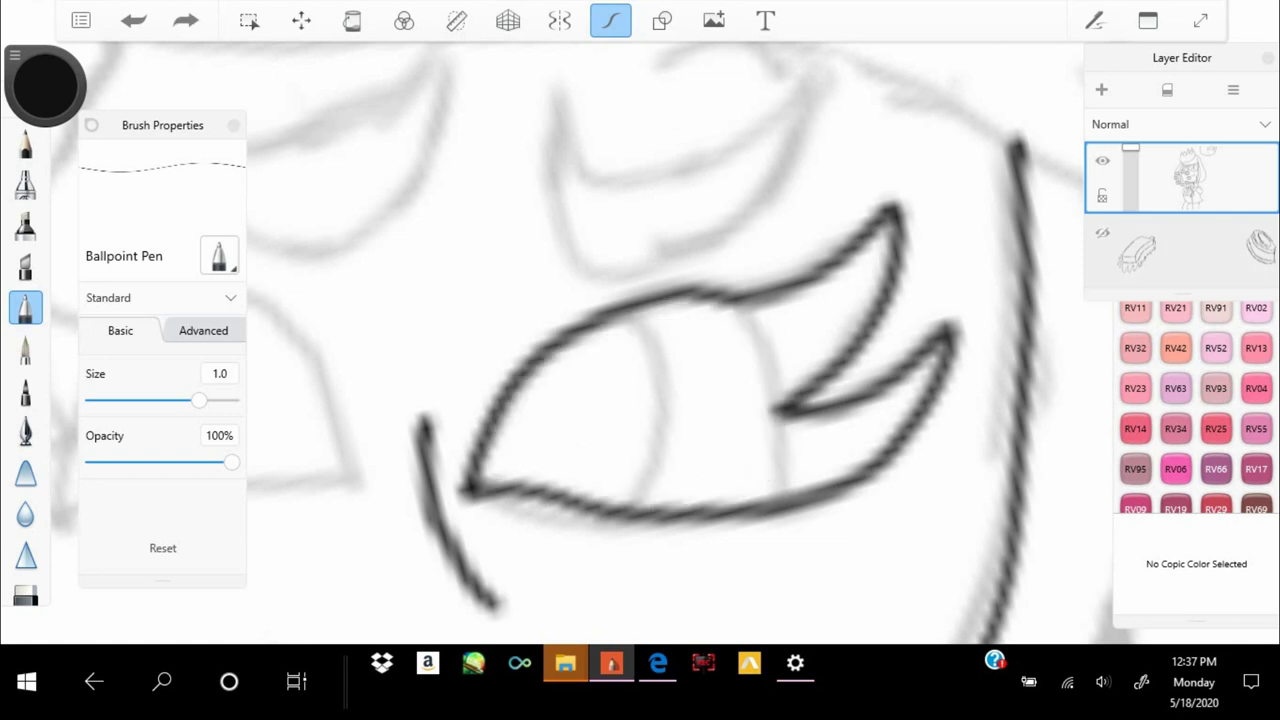
# Ink the inner contour inside the lashed eye, closing its lower edge and adding a curved iris line
pyautogui.scroll(1, 640, 340)
pyautogui.moveTo(620, 300); pyautogui.dragTo(600, 470)
pyautogui.moveTo(440, 490); pyautogui.dragTo(780, 450)
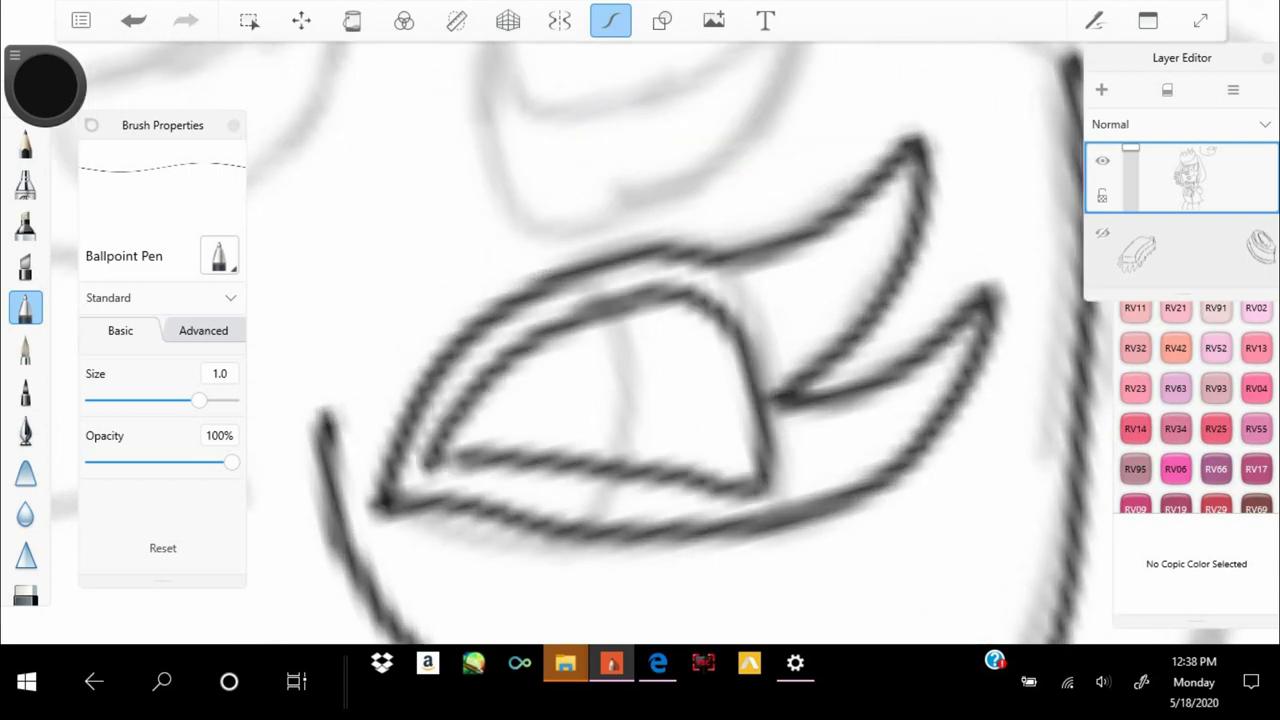
pyautogui.moveTo(660, 300); pyautogui.dragTo(580, 430)
pyautogui.scroll(-5, 640, 340)
# Ink the curved crescent eyebrow above the finished lashed eye, undoing a stray stroke
pyautogui.scroll(5, 640, 340)
pyautogui.scroll(2, 640, 340)
pyautogui.hotkey('ctrl', 'z')
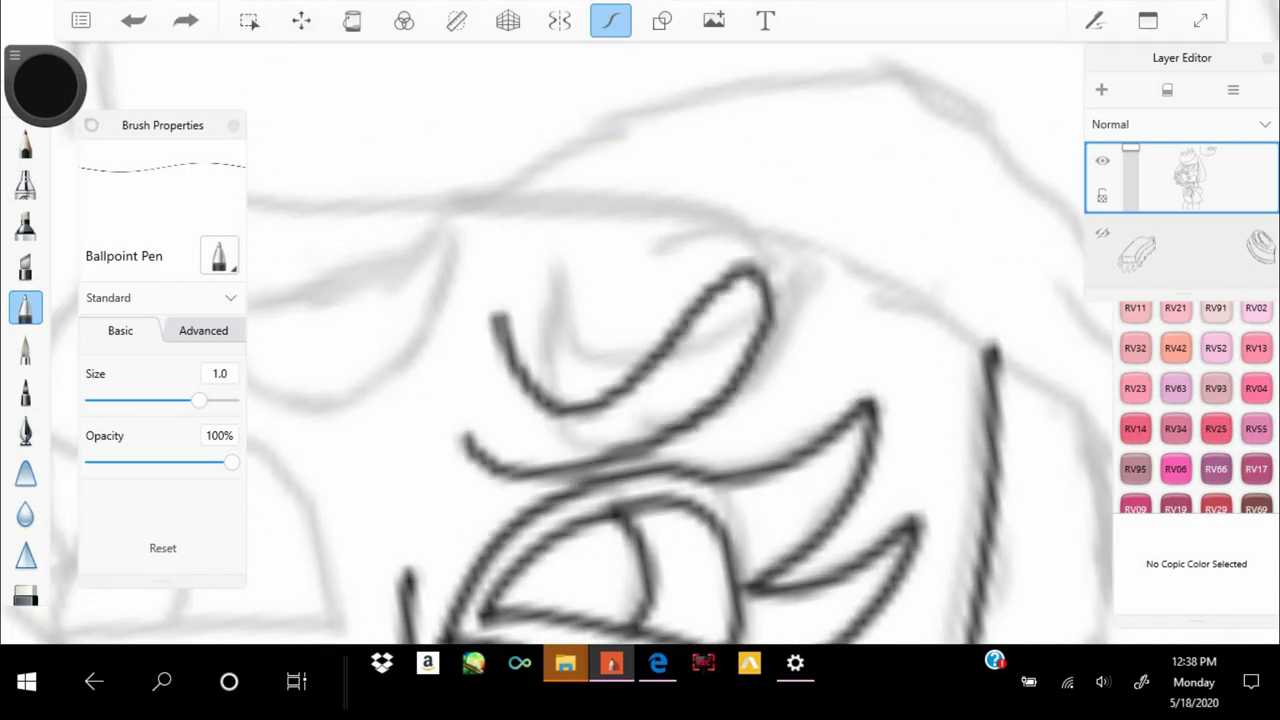
pyautogui.scroll(-2, 640, 340)
# Ink the taller character's other eye with its lashed outline, inner contour and iris line, plus the beauty mark near the mouth
pyautogui.scroll(3, 640, 340)
pyautogui.moveTo(688, 376); pyautogui.dragTo(360, 388)
pyautogui.moveTo(345, 318); pyautogui.dragTo(410, 250)
pyautogui.moveTo(372, 178); pyautogui.dragTo(688, 372)
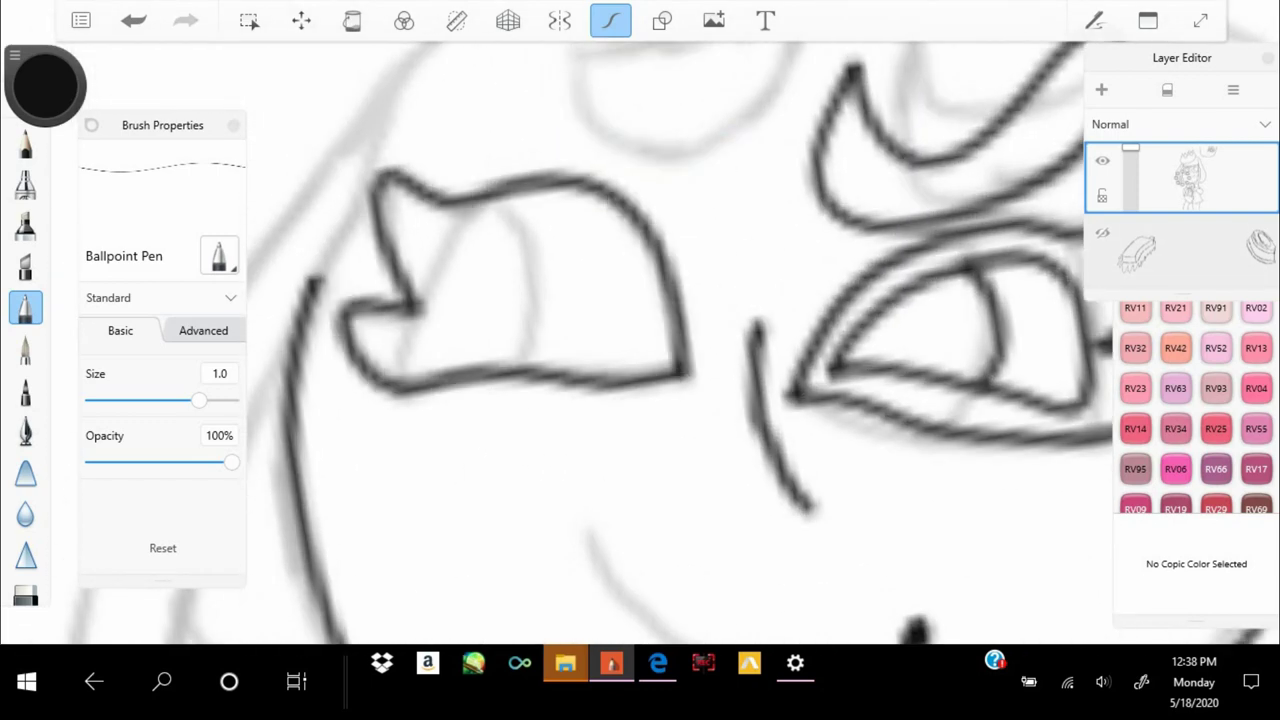
pyautogui.moveTo(560, 205); pyautogui.dragTo(655, 345)
pyautogui.moveTo(410, 345); pyautogui.dragTo(560, 205)
pyautogui.moveTo(405, 350); pyautogui.dragTo(655, 335)
pyautogui.moveTo(560, 205); pyautogui.dragTo(474, 328)
# Ink the taller character's curved shoulder line and the pointed edge turning down along the torso
pyautogui.scroll(-2, 640, 340)
pyautogui.scroll(2, 640, 340)
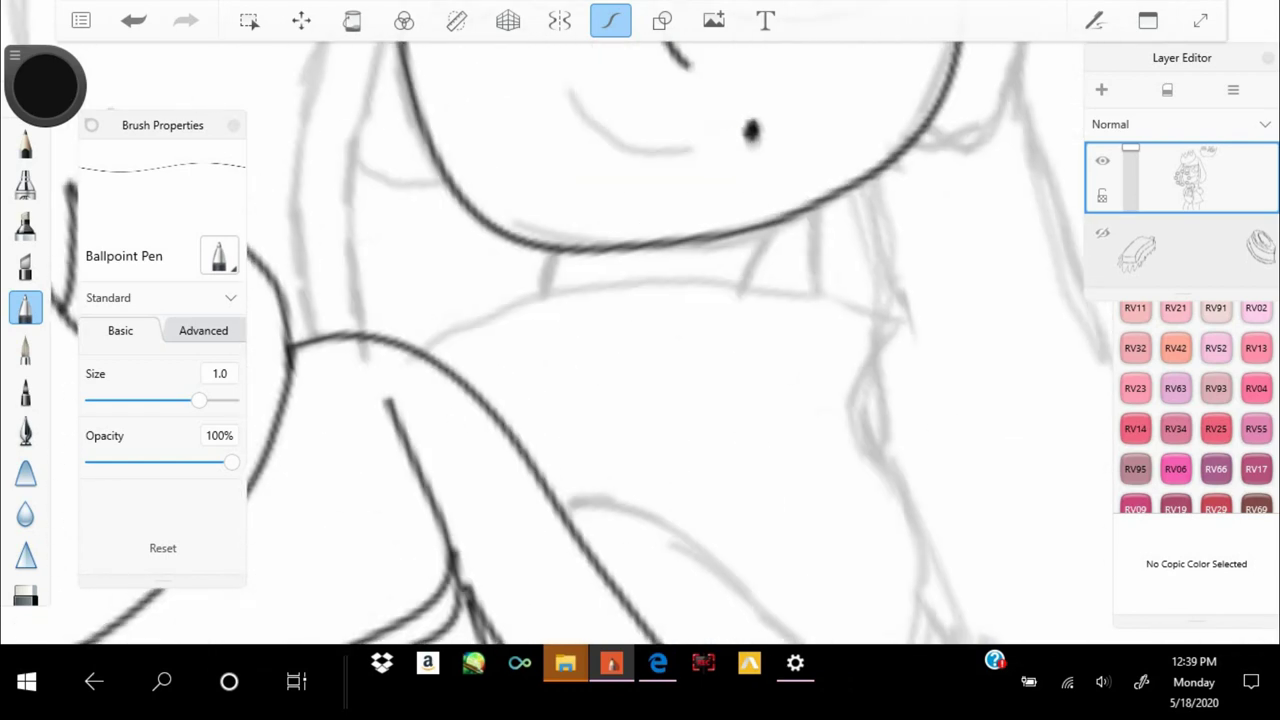
pyautogui.moveTo(576, 336); pyautogui.dragTo(906, 284)
pyautogui.scroll(2, 640, 340)
pyautogui.moveTo(632, 212)
pyautogui.mouseDown()
pyautogui.moveTo(656, 290)
pyautogui.moveTo(555, 590)
pyautogui.mouseUp()
pyautogui.scroll(-2, 640, 340)
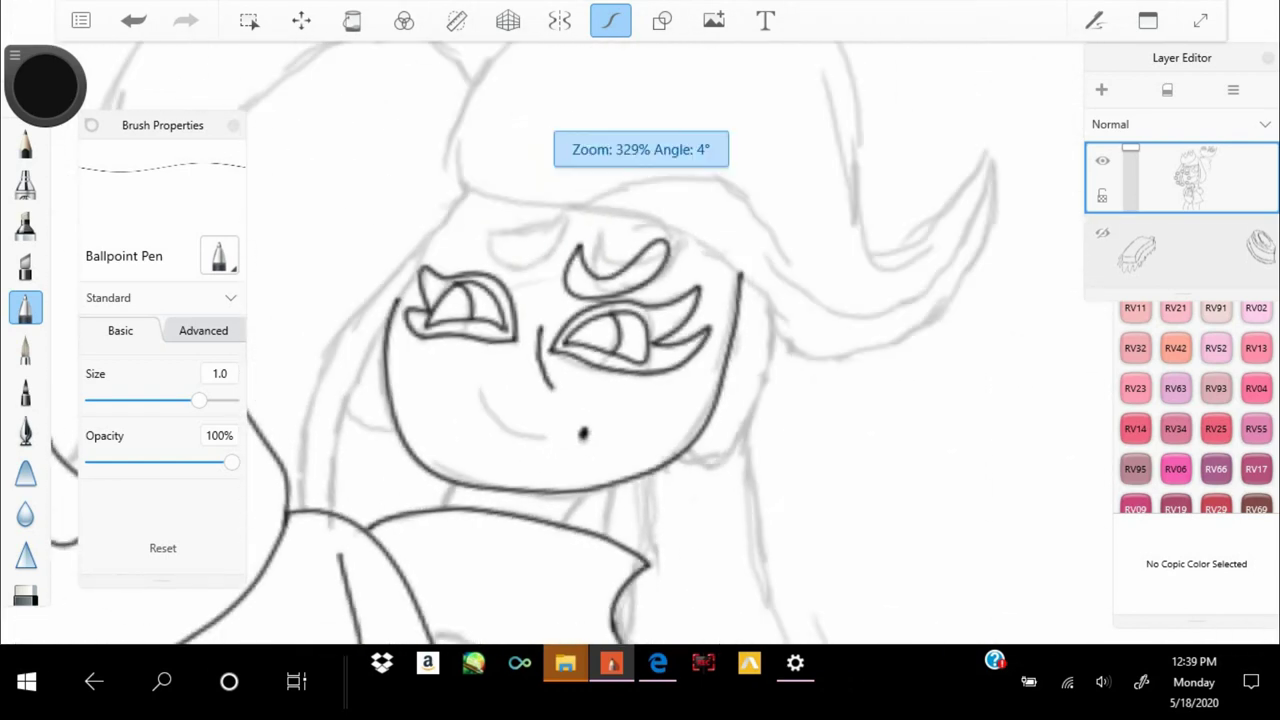
# Ink the taller character's smile and the short neck lines between chin and shoulders
pyautogui.scroll(2, 640, 340)
pyautogui.scroll(-3, 640, 340)
pyautogui.moveTo(532, 274); pyautogui.dragTo(704, 376)
pyautogui.scroll(-2, 640, 340)
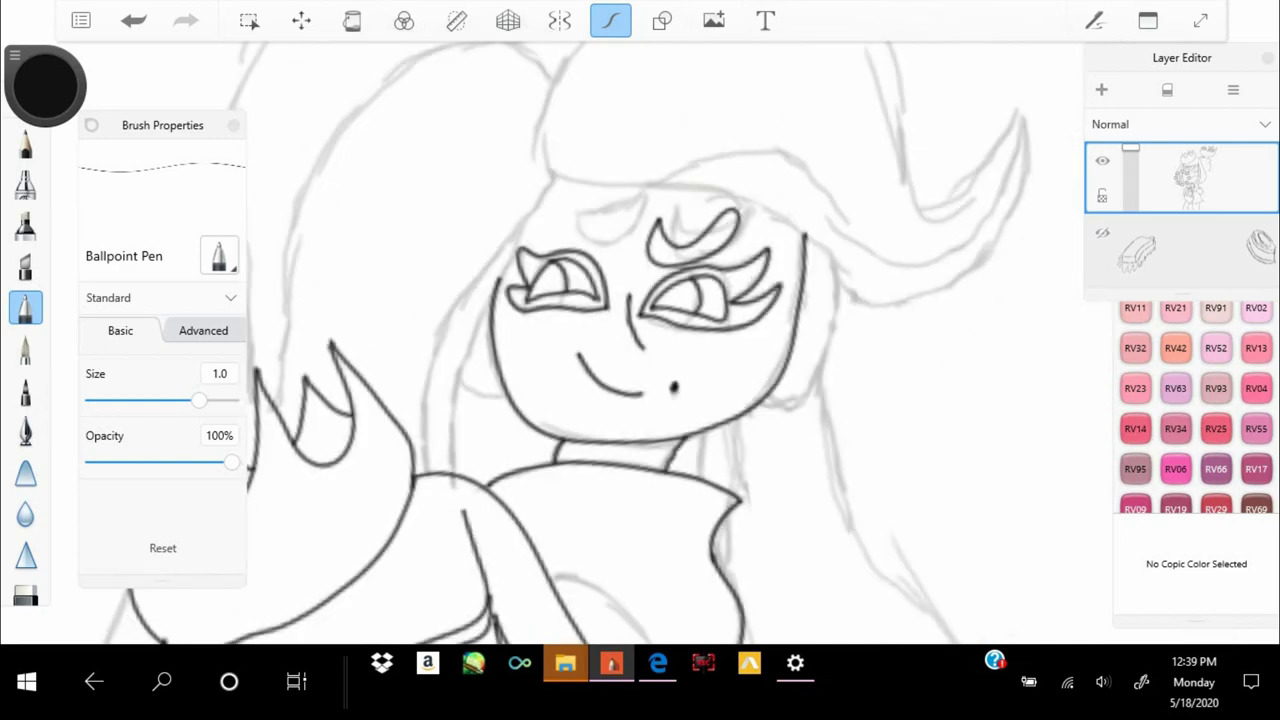
# Ink the taller character's rounded arm and torso side emerging behind the crowned character's hair
pyautogui.scroll(-3, 640, 340)
pyautogui.scroll(3, 640, 340)
pyautogui.moveTo(488, 395); pyautogui.dragTo(690, 400)
pyautogui.moveTo(626, 44); pyautogui.dragTo(690, 402)
pyautogui.scroll(2, 640, 340)
pyautogui.moveTo(620, 210); pyautogui.dragTo(694, 294)
pyautogui.scroll(-3, 640, 340)
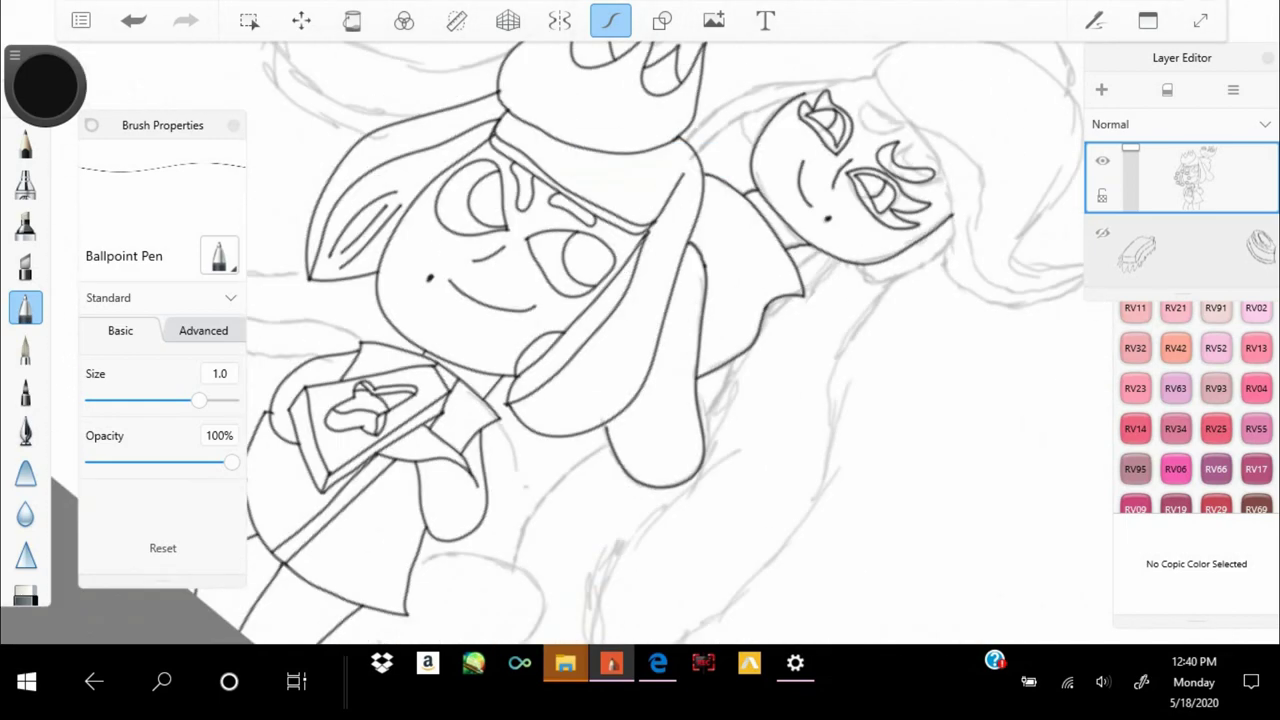
# Ink the taller character's ears as curves along both sides of the face
pyautogui.scroll(2, 640, 340)
pyautogui.scroll(2, 640, 340)
pyautogui.moveTo(905, 255); pyautogui.dragTo(842, 428)
pyautogui.scroll(-2, 640, 340)
pyautogui.scroll(3, 640, 340)
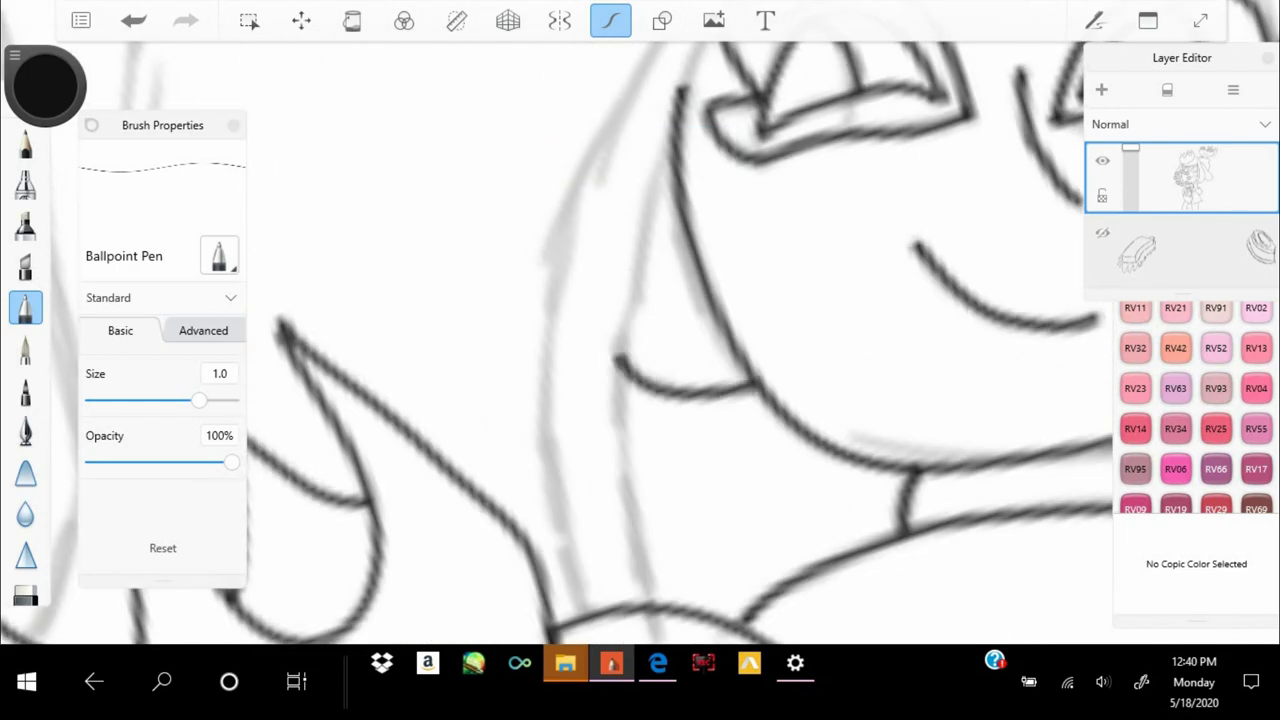
# Erase the iris lines inside both of the taller character's eyes with a Hard Eraser of size 2.2
pyautogui.scroll(-4, 640, 340)
pyautogui.scroll(4, 640, 340)
pyautogui.press('e')
pyautogui.moveTo(440, 250); pyautogui.dragTo(520, 330)
pyautogui.hotkey('ctrl', 'z')
pyautogui.moveTo(96, 328); pyautogui.dragTo(105, 328)
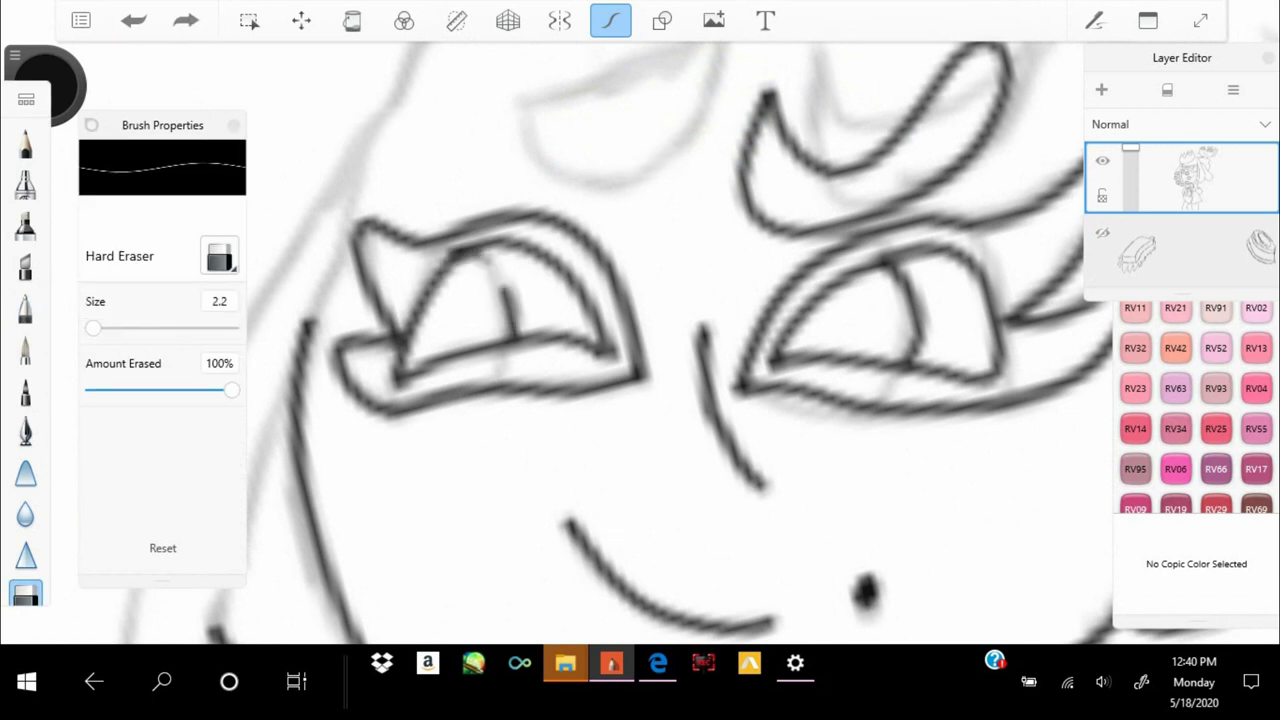
pyautogui.moveTo(510, 282); pyautogui.dragTo(514, 340)
pyautogui.moveTo(912, 260); pyautogui.dragTo(915, 360)
# Redraw the irises in both of the taller character's eyes as rounder curves with the Ballpoint Pen
pyautogui.click(26, 145)
pyautogui.hotkey('ctrl', 'z')
pyautogui.click(26, 305)
pyautogui.moveTo(448, 262); pyautogui.dragTo(538, 332)
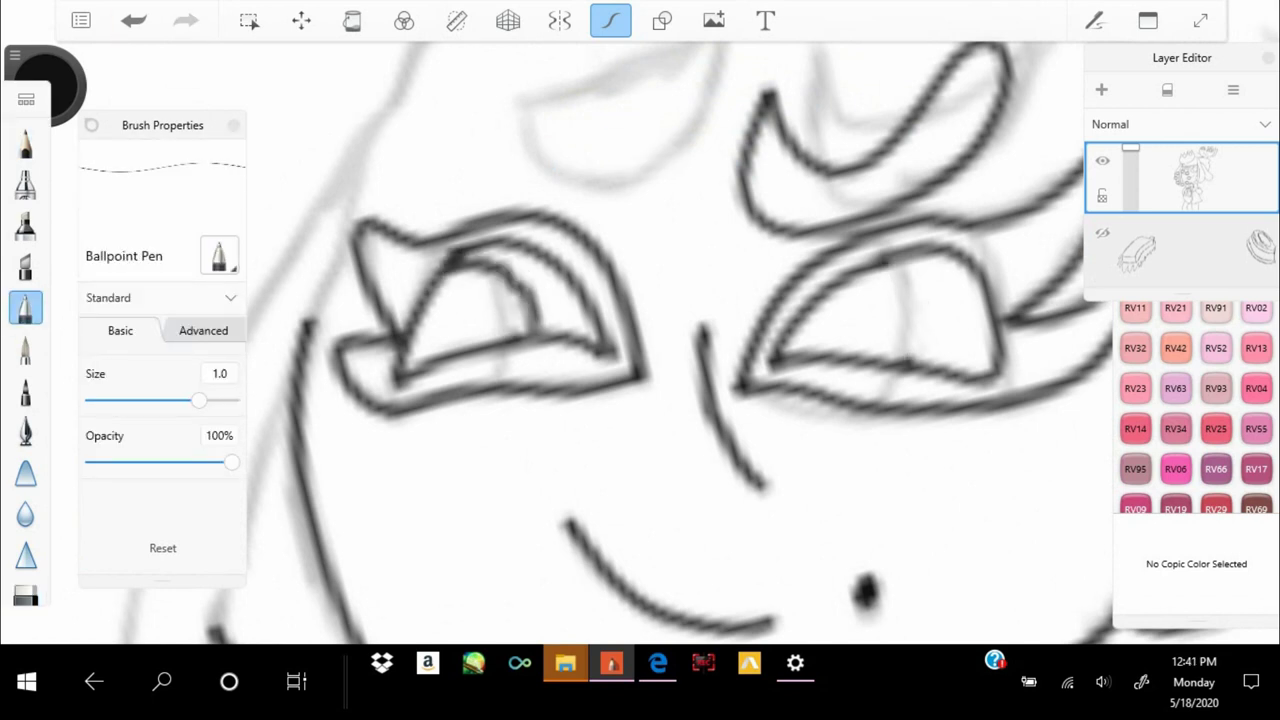
pyautogui.moveTo(845, 268); pyautogui.dragTo(920, 362)
# Ink the taller character's waist line and the rounded thigh beside the crowned character's jacket, replacing an undone stroke
pyautogui.scroll(-4, 640, 340)
pyautogui.moveTo(560, 400); pyautogui.dragTo(650, 385)
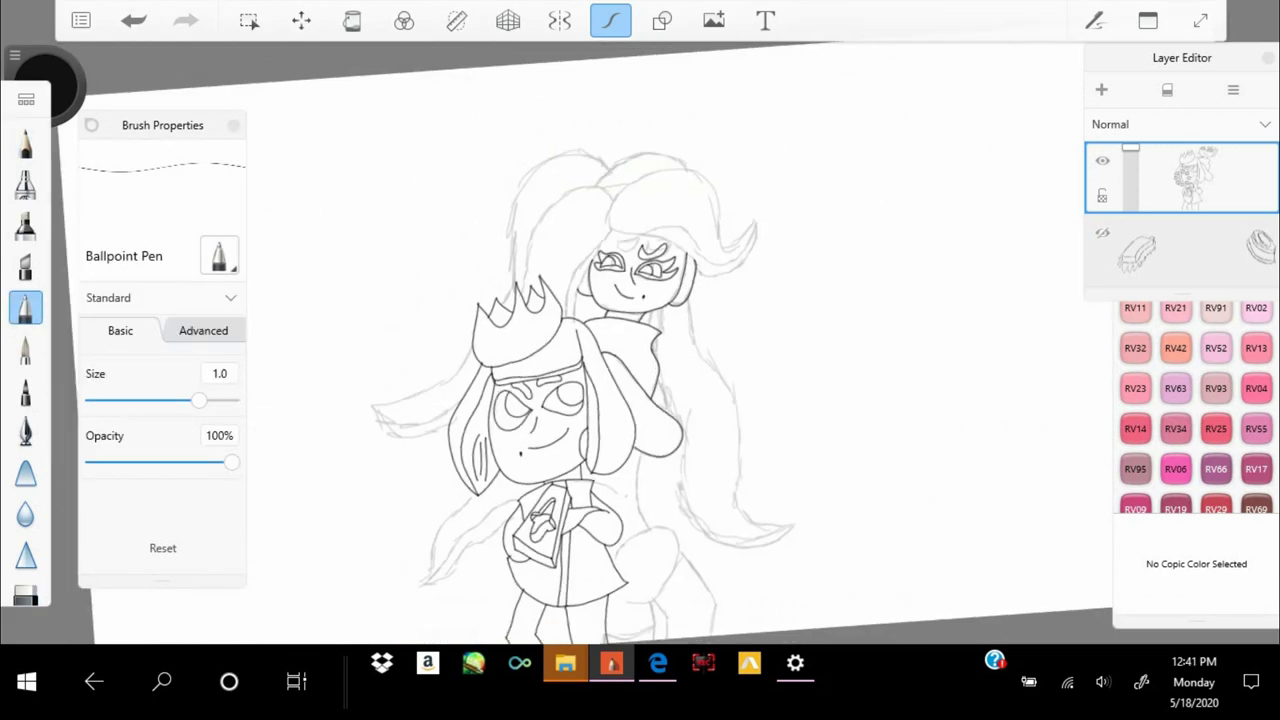
pyautogui.scroll(6, 600, 480)
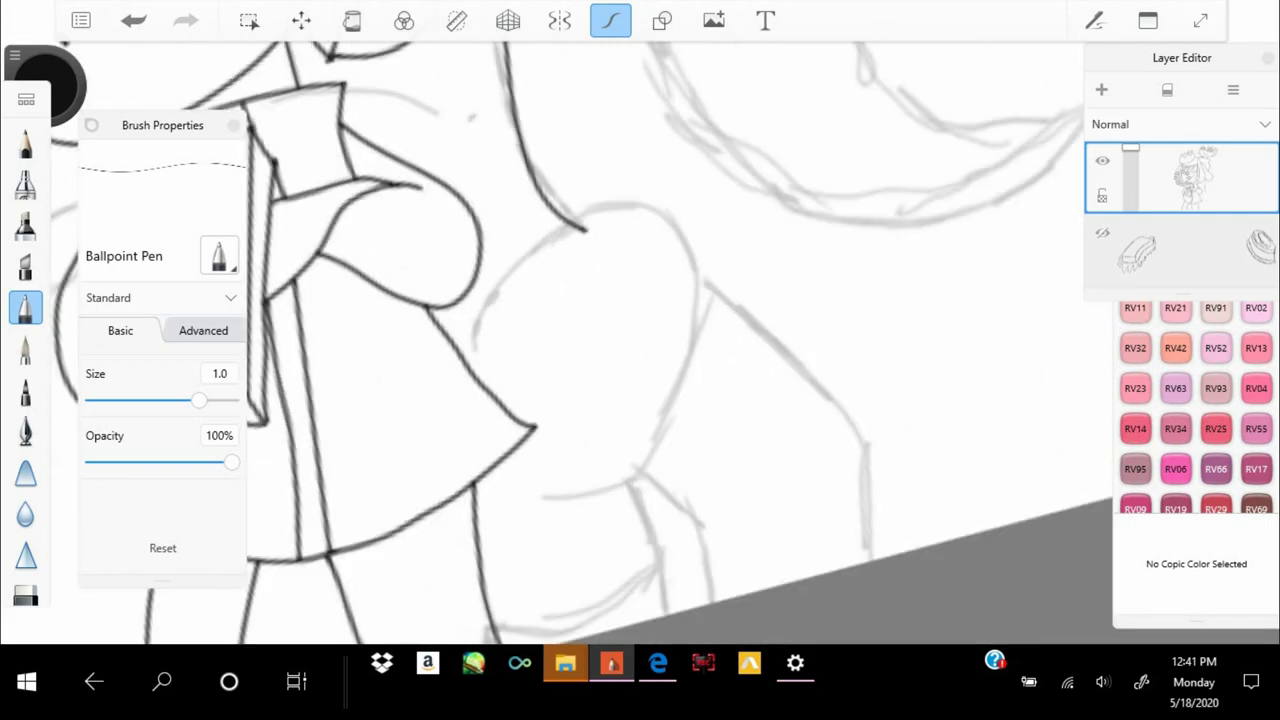
pyautogui.hotkey('ctrl', 'z')
pyautogui.moveTo(600, 350); pyautogui.dragTo(680, 300)
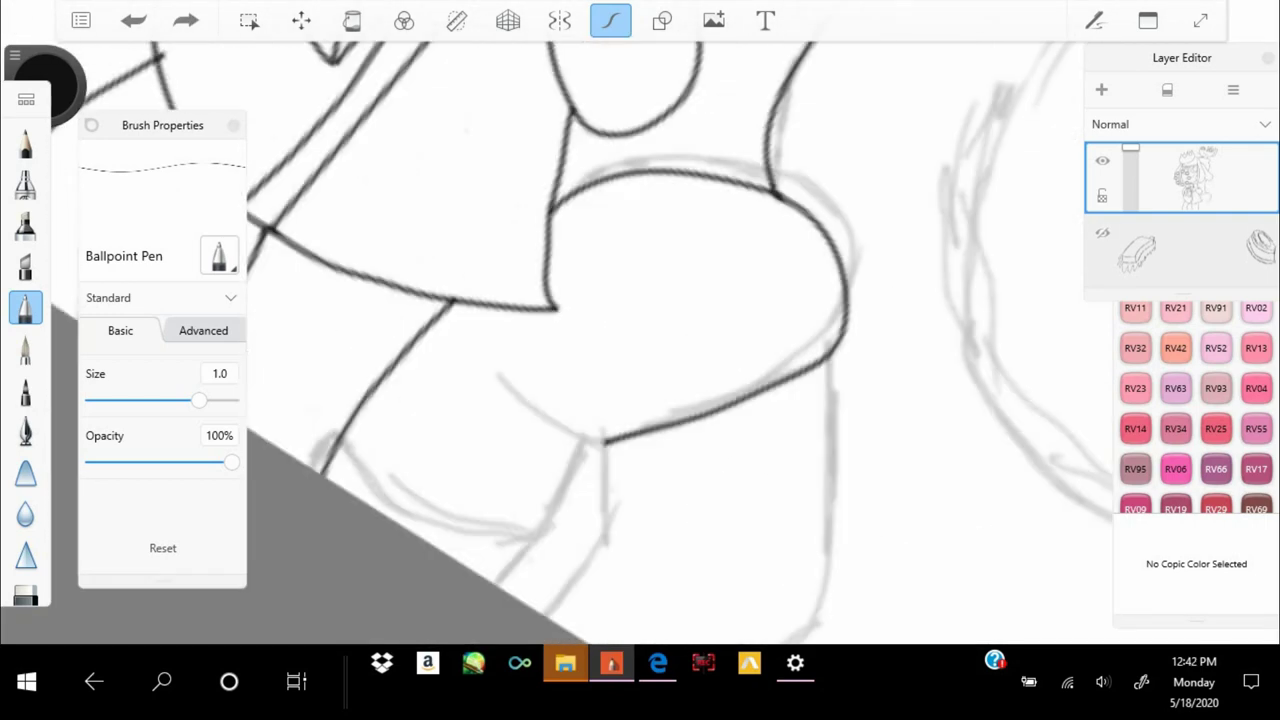
# Ink the taller character's lower leg lines beneath the rounded thigh down to the canvas edge
pyautogui.moveTo(700, 350); pyautogui.dragTo(560, 250)
pyautogui.moveTo(848, 190); pyautogui.dragTo(858, 600)
pyautogui.moveTo(630, 365); pyautogui.dragTo(640, 540)
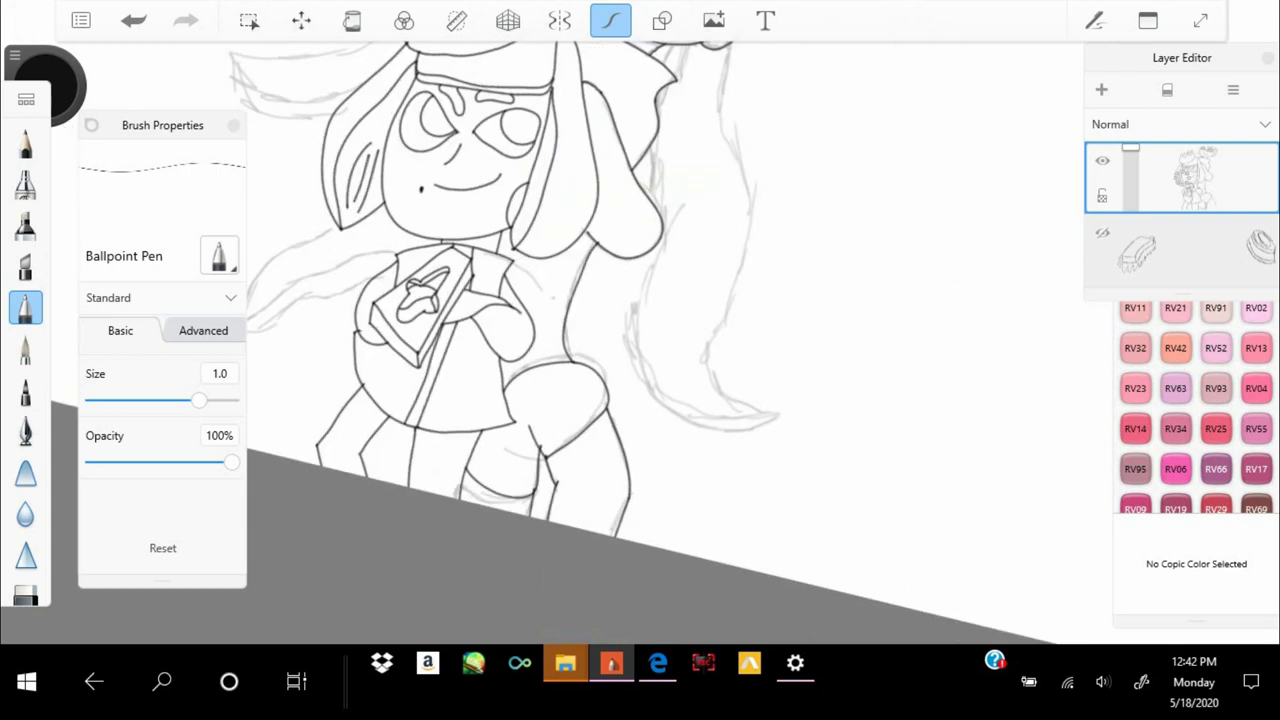
# Erase the lower edge of the taller character's thigh and the overlapping lines at the knee with the Hard Eraser
pyautogui.scroll(-3, 640, 360)
pyautogui.scroll(3, 640, 360)
pyautogui.click(26, 595)
pyautogui.moveTo(114, 330); pyautogui.dragTo(95, 328)
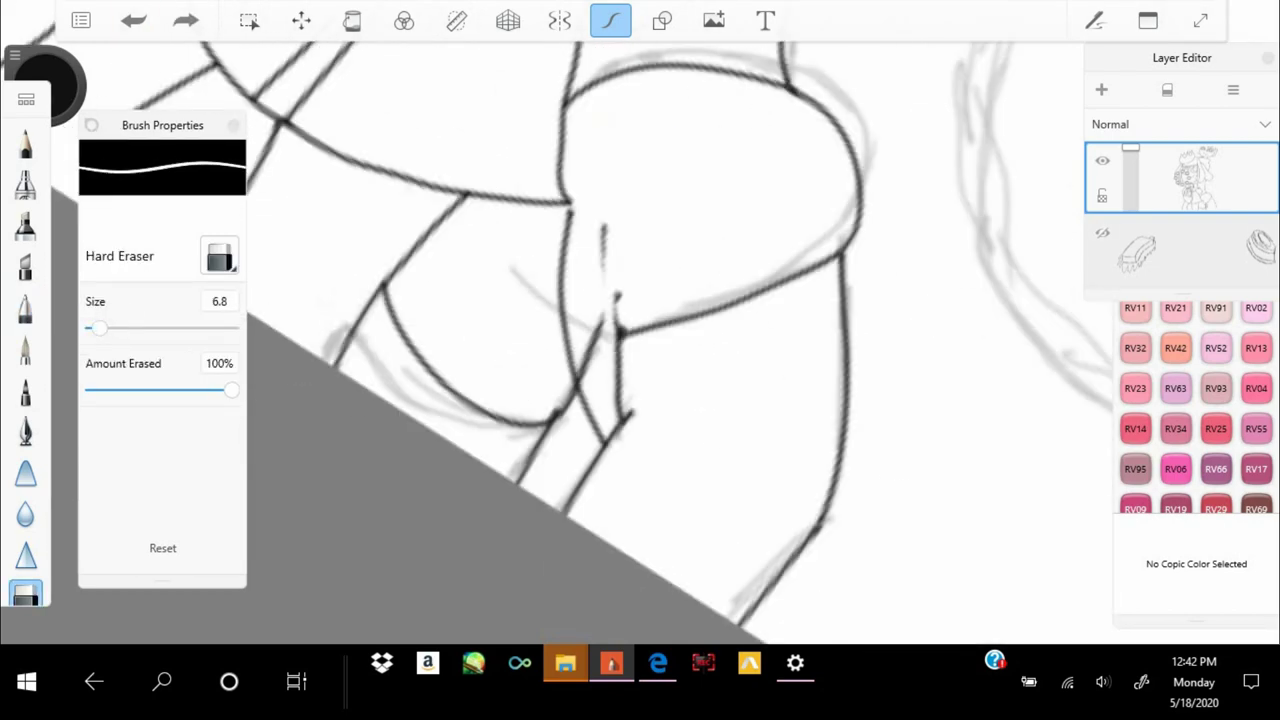
pyautogui.moveTo(620, 300); pyautogui.dragTo(625, 430)
pyautogui.moveTo(576, 386); pyautogui.dragTo(596, 422)
pyautogui.press('e')
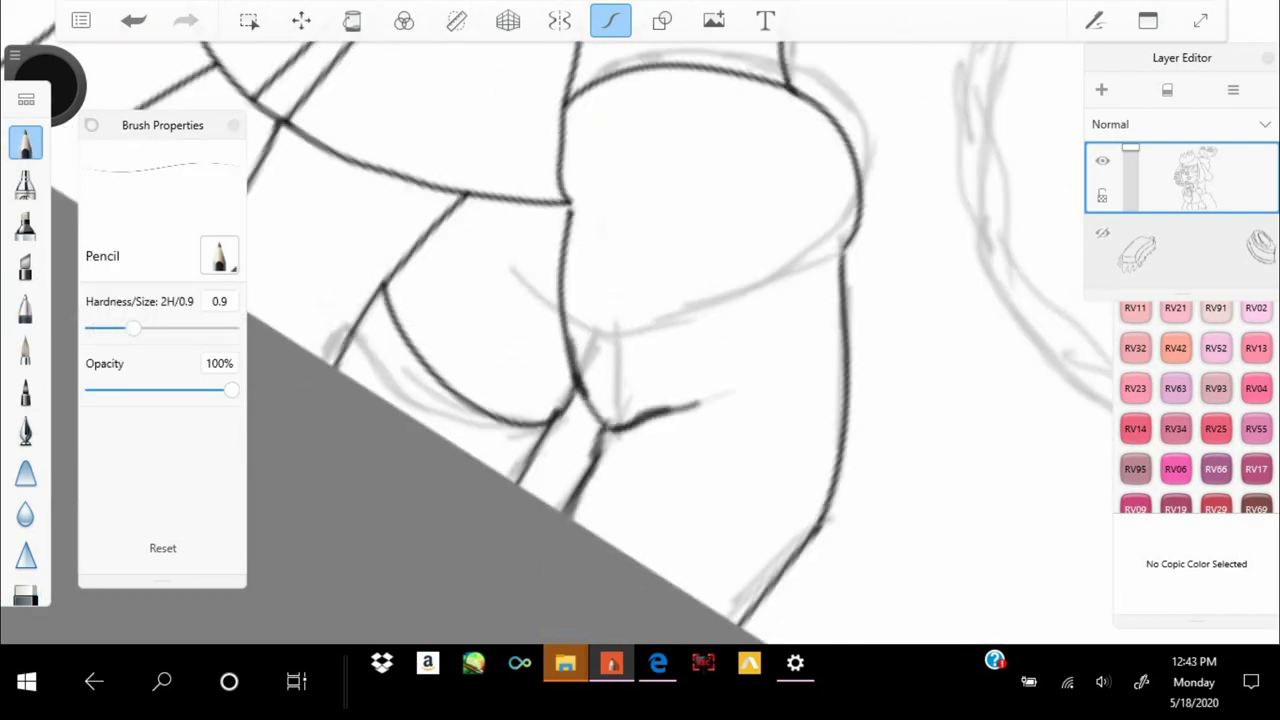
# Redraw the taller character's lower thigh edge and knee lines with the Pencil at size 0.9, undoing a misplaced stroke
pyautogui.moveTo(680, 412); pyautogui.dragTo(858, 340)
pyautogui.scroll(-2, 640, 360)
pyautogui.press('e')
pyautogui.moveTo(650, 215); pyautogui.dragTo(645, 425)
pyautogui.press('e')
pyautogui.moveTo(655, 190); pyautogui.dragTo(615, 425)
pyautogui.scroll(-3, 640, 360)
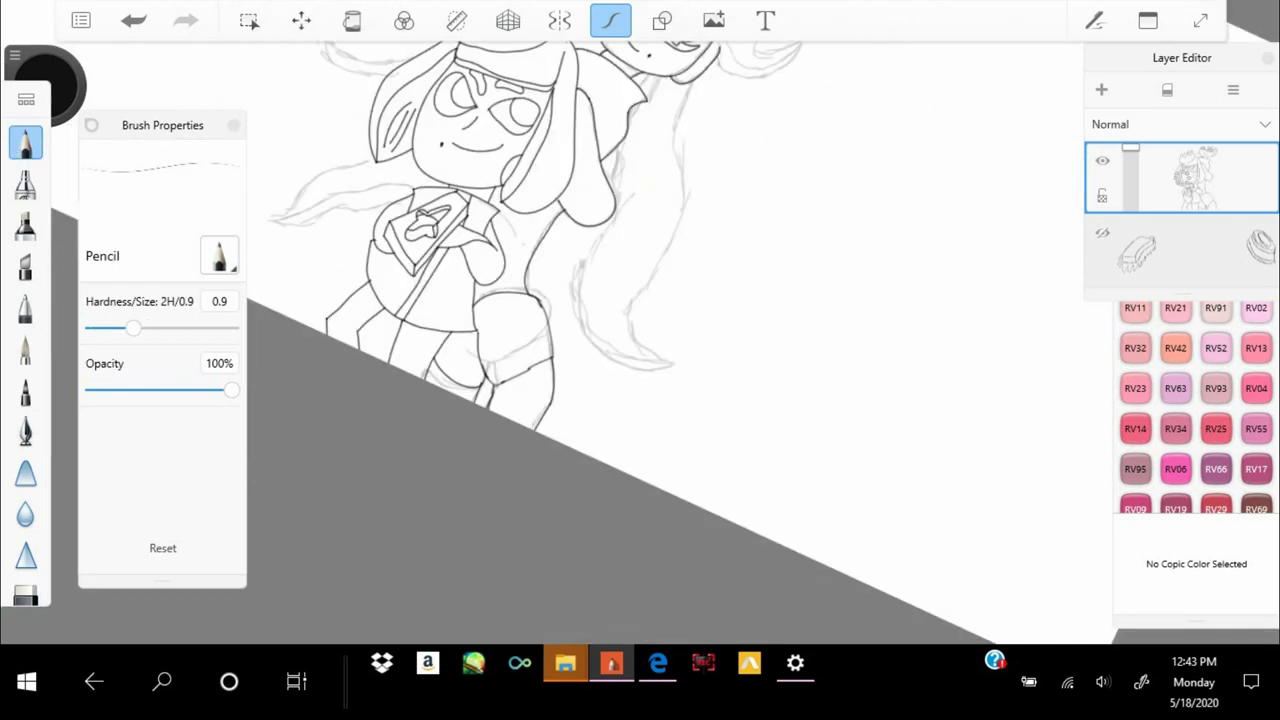
pyautogui.hotkey('ctrl', 'z')
pyautogui.scroll(-3, 640, 360)
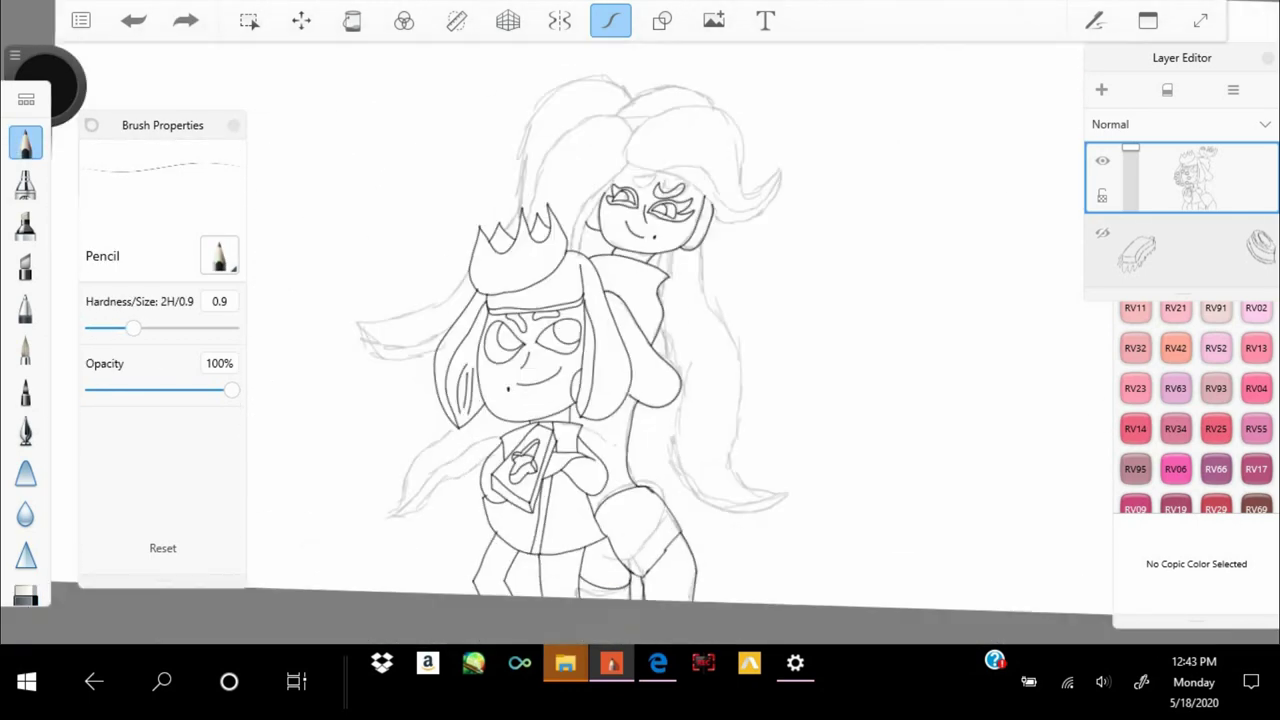
# Ink the two pointed hair strands sticking out behind the crowned character with the Pencil, the lower one and the upper one
pyautogui.scroll(3, 640, 360)
pyautogui.moveTo(457, 534)
pyautogui.mouseDown()
pyautogui.moveTo(672, 334)
pyautogui.moveTo(670, 400)
pyautogui.mouseUp()
pyautogui.scroll(-3, 640, 360)
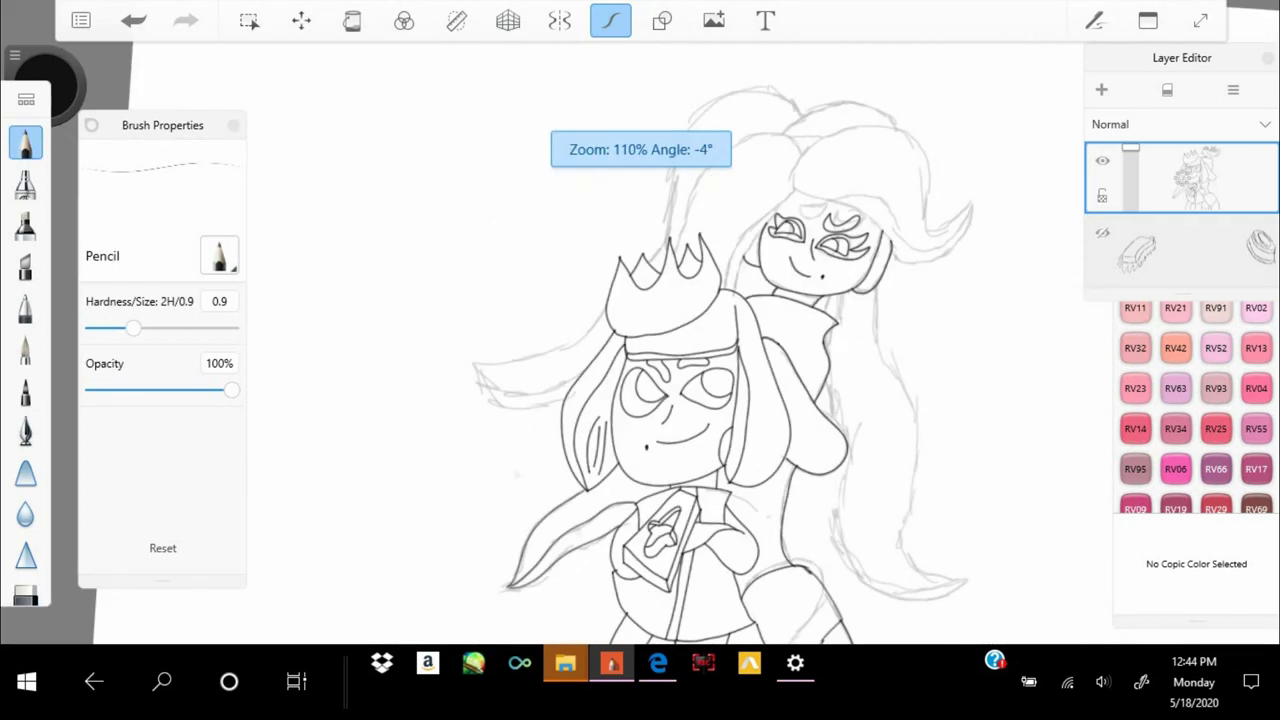
pyautogui.scroll(3, 640, 360)
pyautogui.moveTo(445, 410)
pyautogui.mouseDown()
pyautogui.moveTo(690, 336)
pyautogui.moveTo(750, 500)
pyautogui.mouseUp()
pyautogui.scroll(-3, 640, 360)
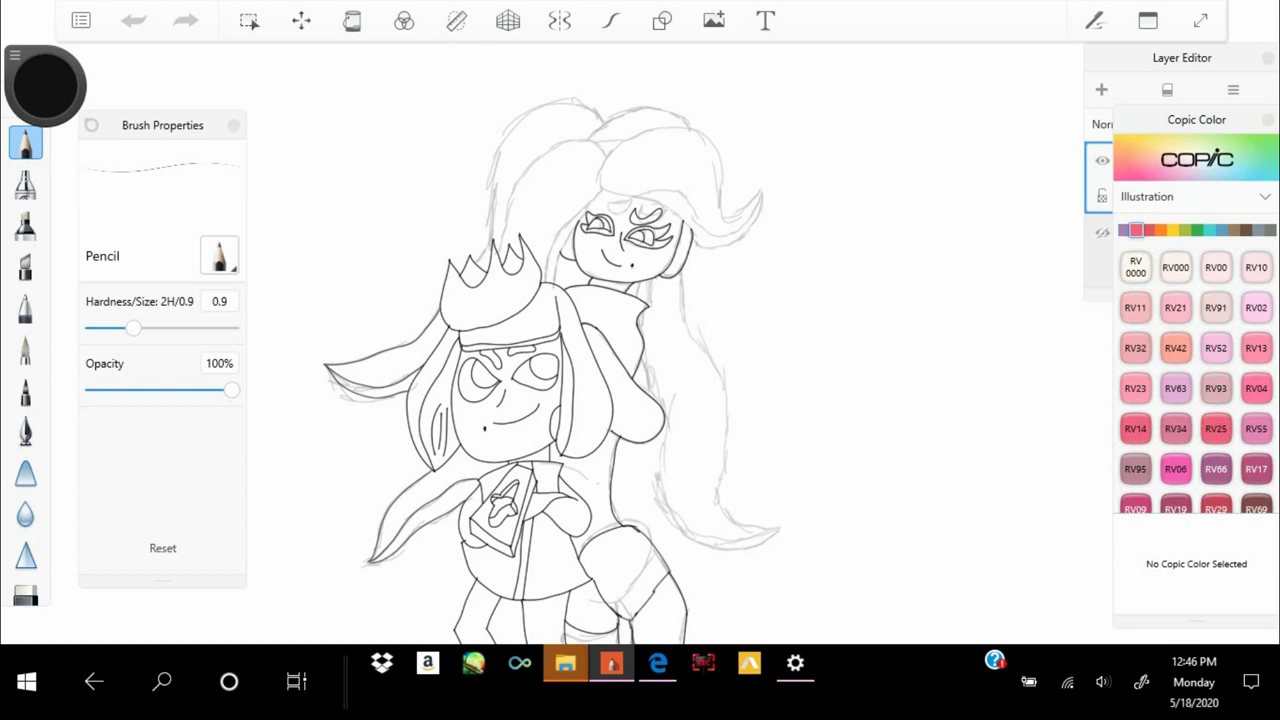
# Ink the taller character's inner ponytail curve down to the crown and the hair strand beside the face, with Predictive Stroke enabled
pyautogui.scroll(3, 600, 350)
pyautogui.moveTo(690, 50); pyautogui.dragTo(600, 360)
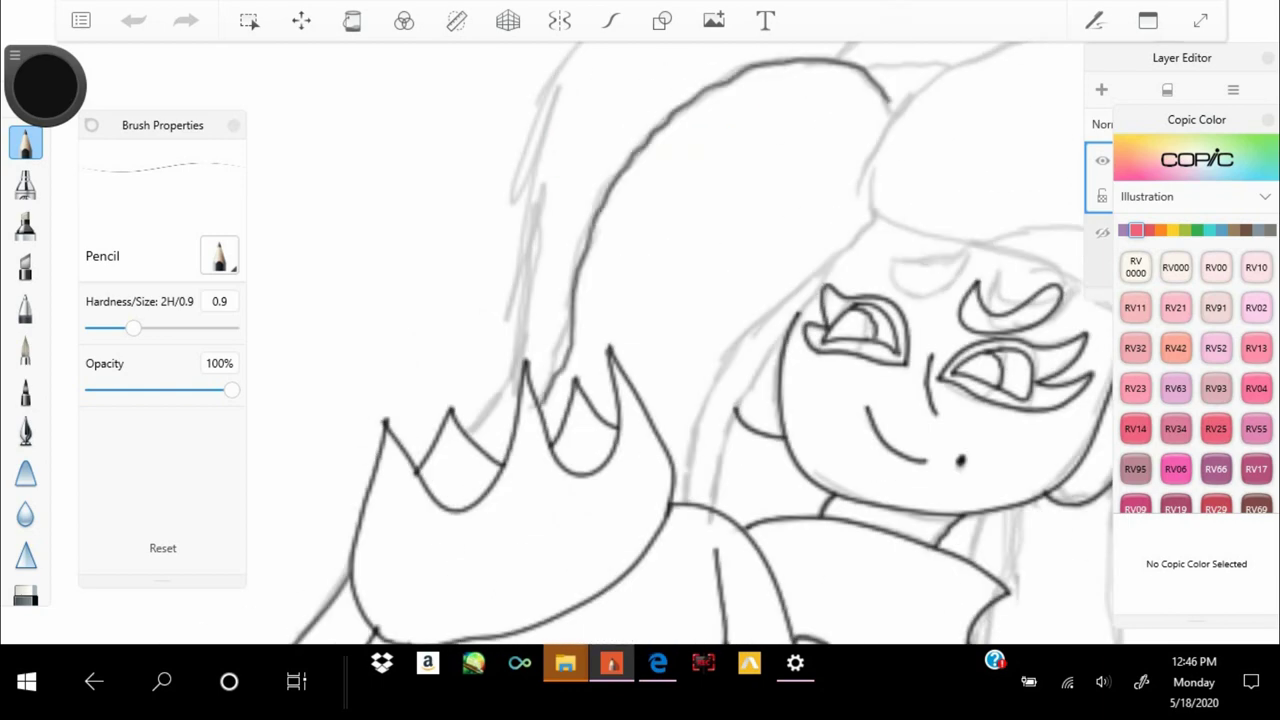
pyautogui.scroll(2, 600, 350)
pyautogui.click(610, 20)
pyautogui.scroll(-3, 600, 350)
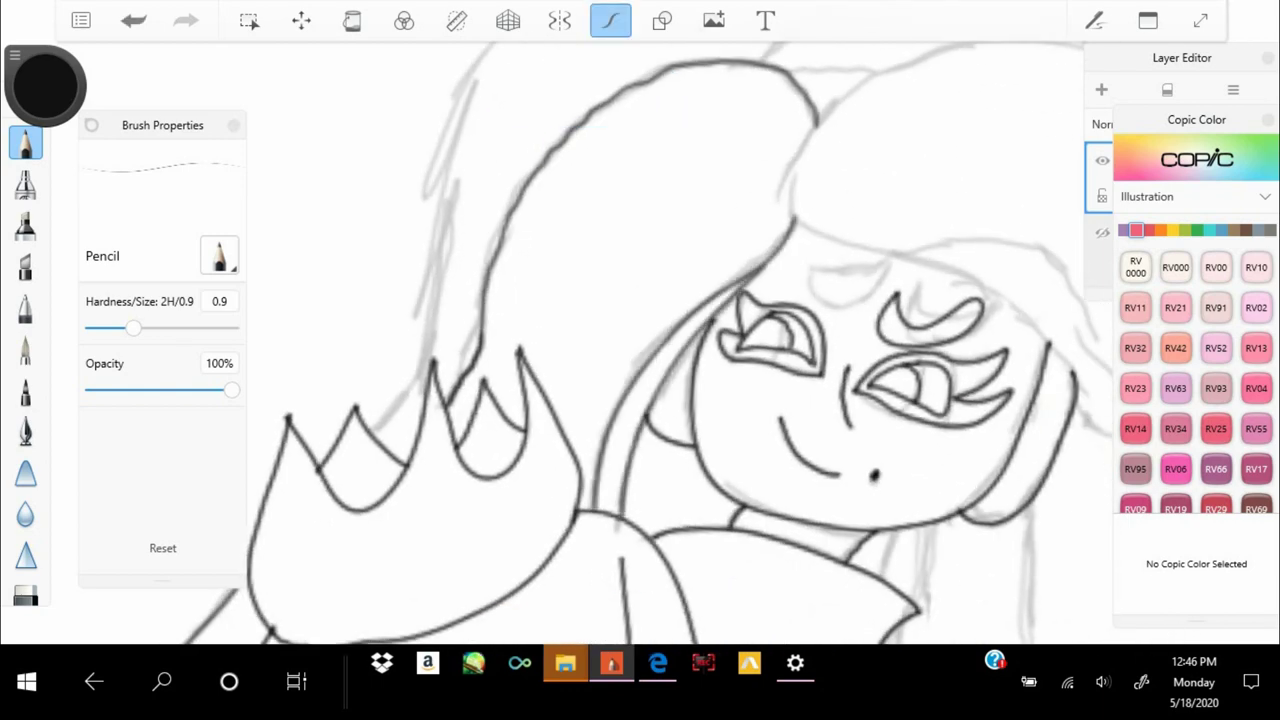
pyautogui.scroll(2, 600, 350)
pyautogui.scroll(-6, 600, 350)
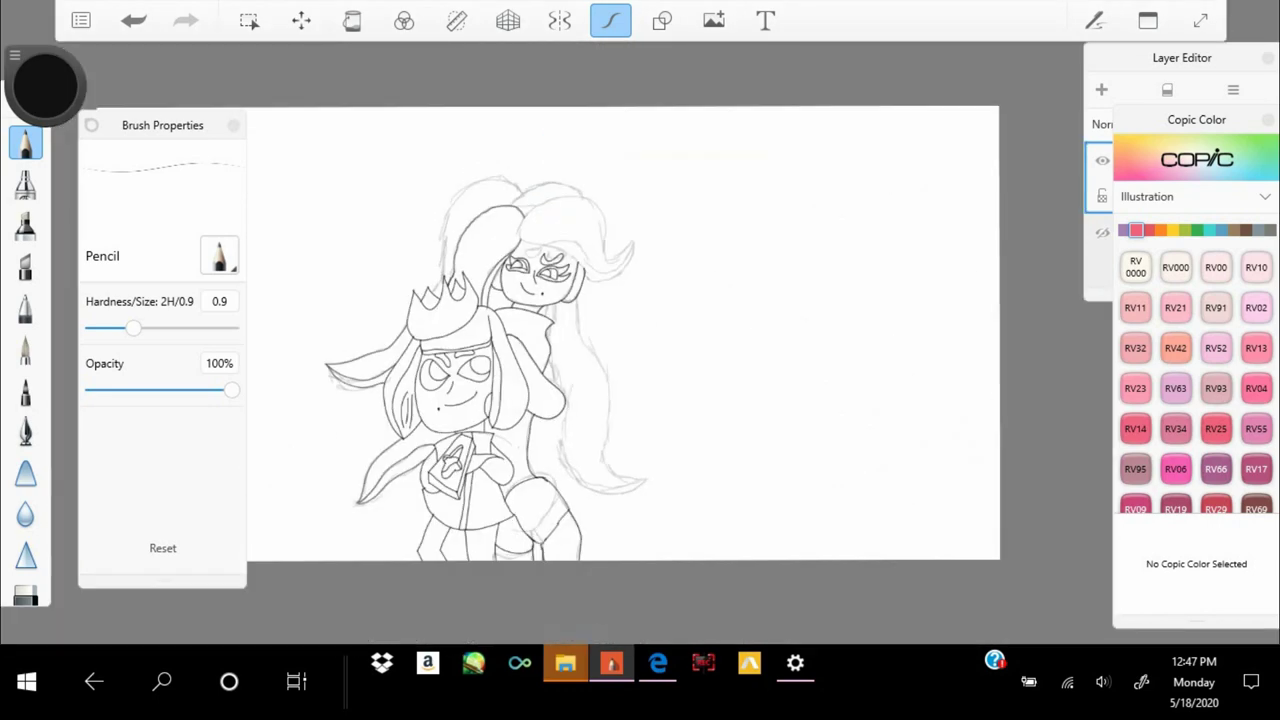
# Ink the taller character's outer ponytail loop, the top hair tuft and the sweeping bangs that curl up to a pointed tip
pyautogui.scroll(4, 600, 350)
pyautogui.moveTo(640, 215); pyautogui.dragTo(600, 410)
pyautogui.scroll(-1, 600, 350)
pyautogui.moveTo(480, 320); pyautogui.dragTo(732, 166)
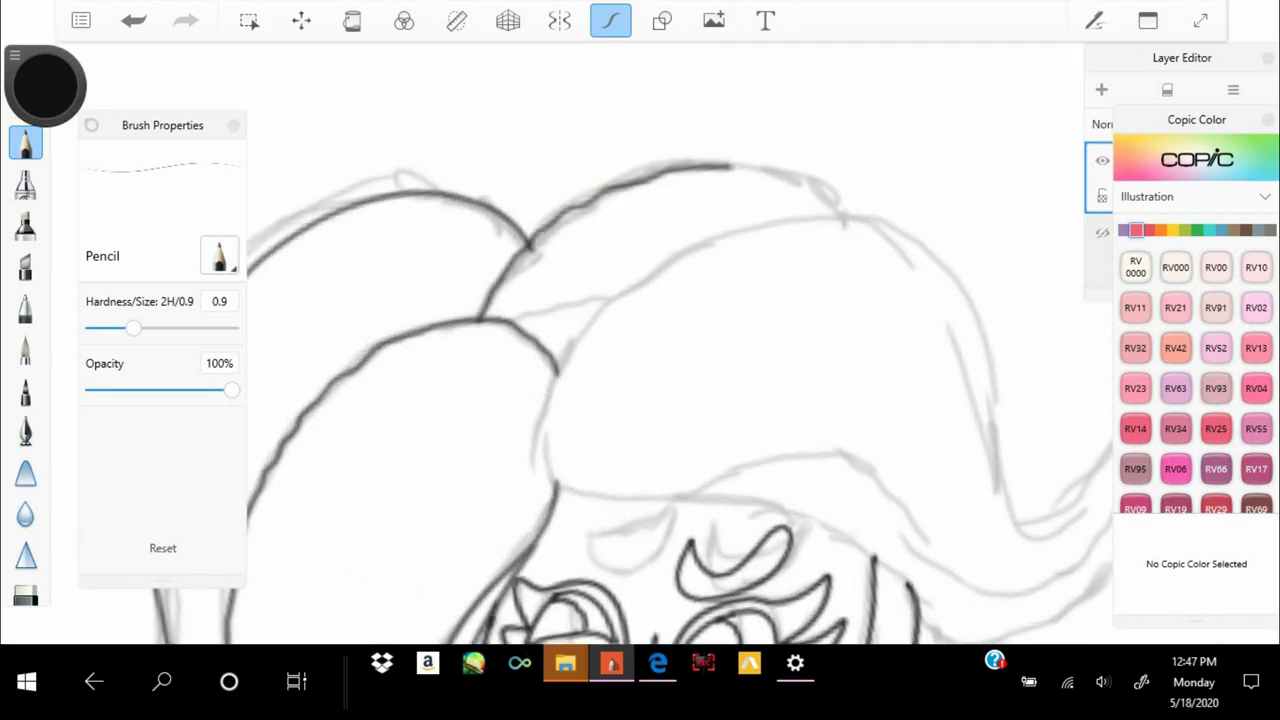
pyautogui.scroll(-3, 600, 350)
pyautogui.moveTo(420, 350)
pyautogui.mouseDown()
pyautogui.moveTo(745, 265)
pyautogui.moveTo(900, 370)
pyautogui.mouseUp()
pyautogui.moveTo(412, 400)
pyautogui.mouseDown()
pyautogui.moveTo(460, 458)
pyautogui.moveTo(900, 372)
pyautogui.mouseUp()
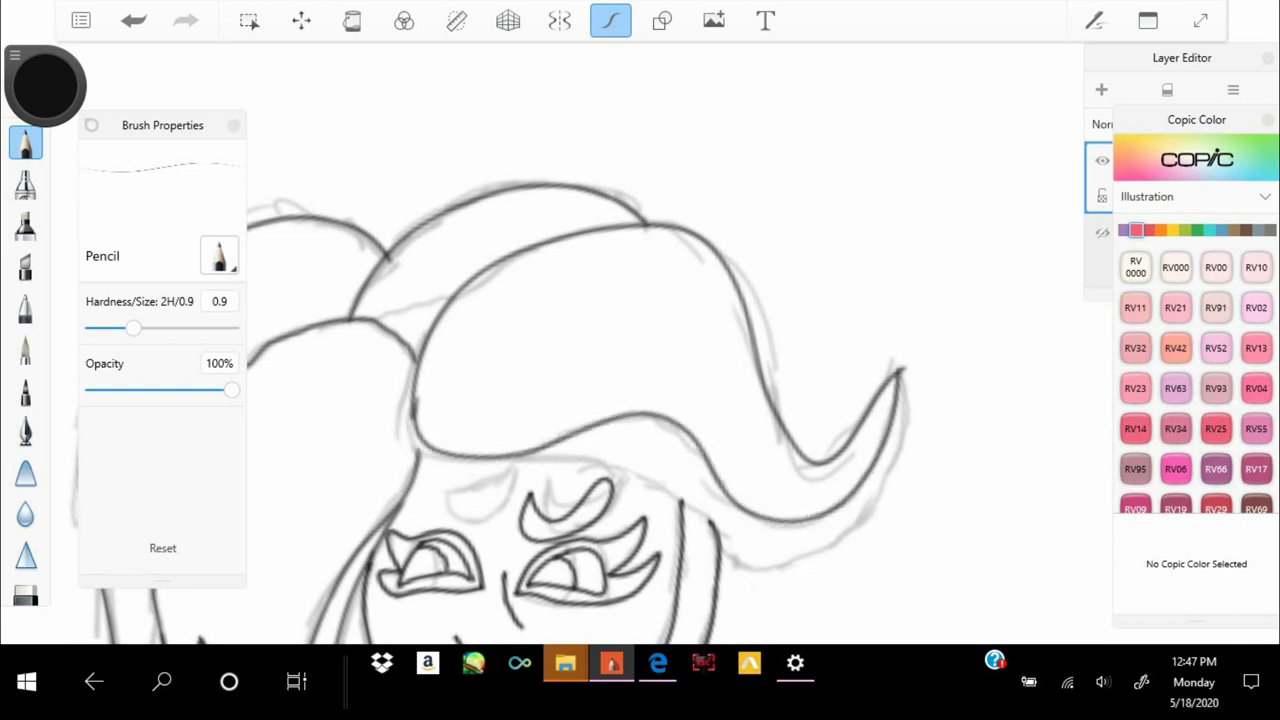
pyautogui.scroll(-4, 600, 350)
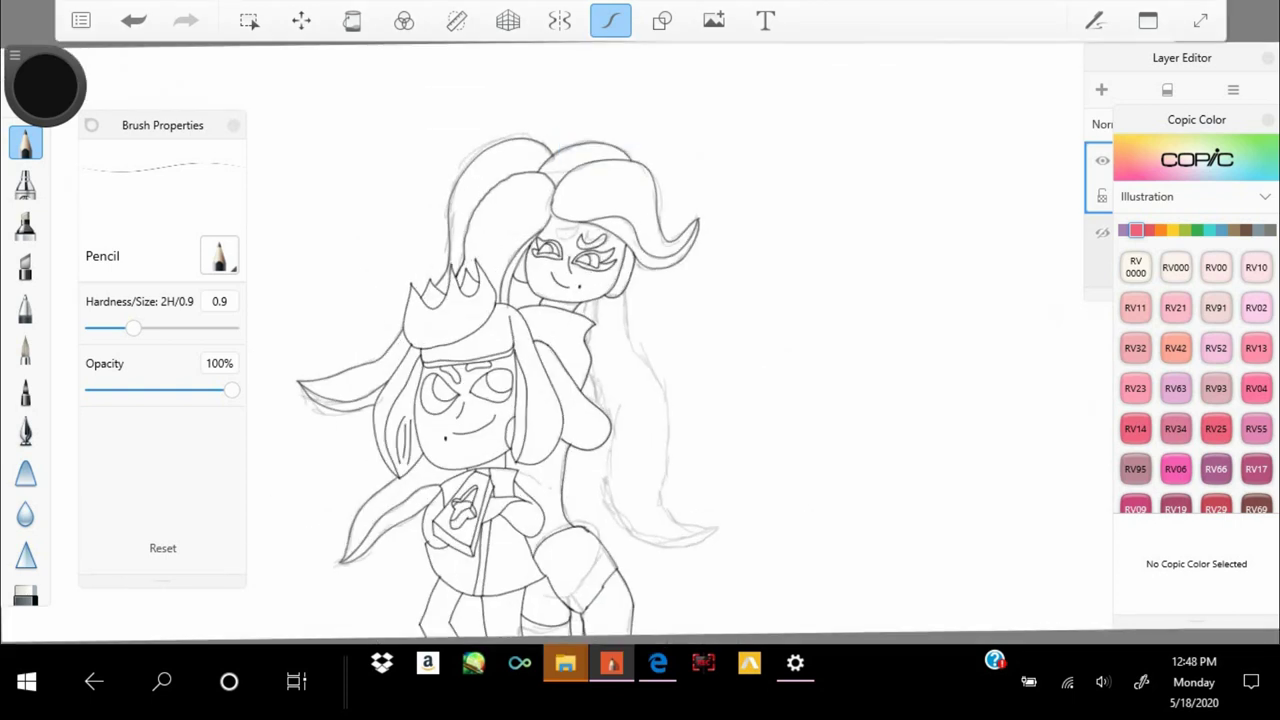
# Ink the outer edge of the taller character's long hanging hair strand from below the ear toward the tip, replacing an undone stroke
pyautogui.scroll(3, 600, 350)
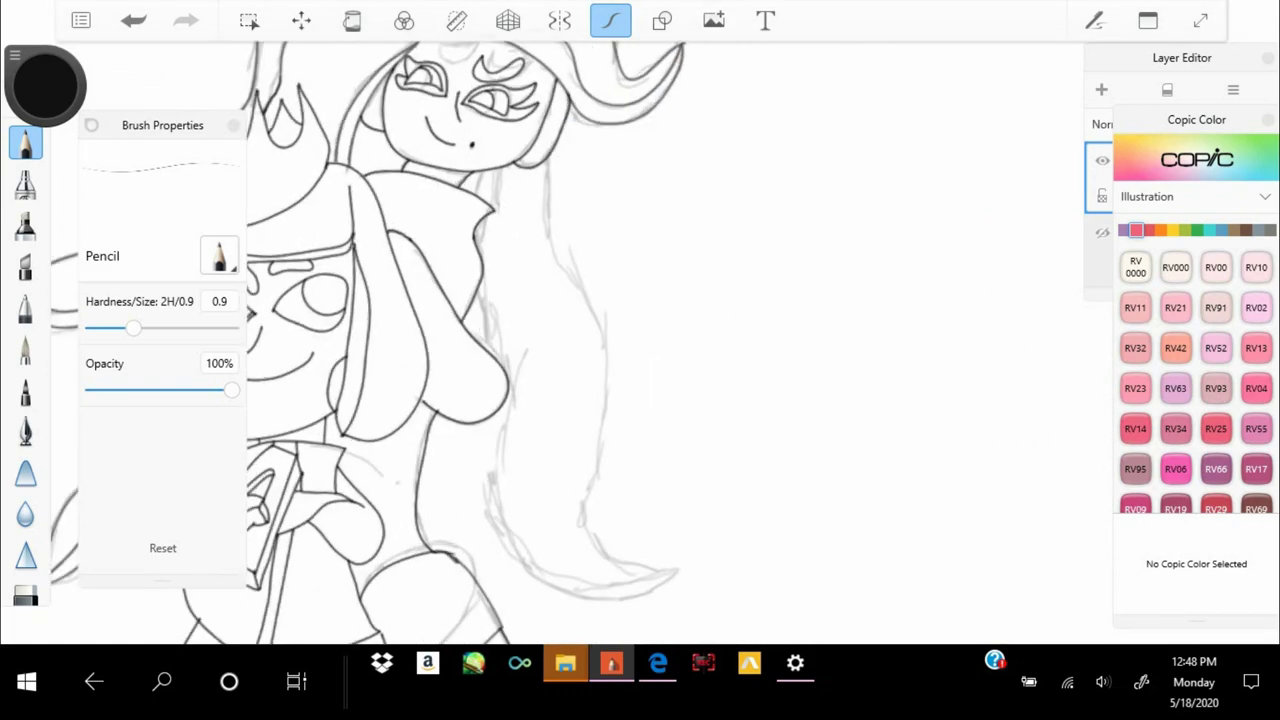
pyautogui.hotkey('ctrl', 'z')
pyautogui.scroll(3, 600, 350)
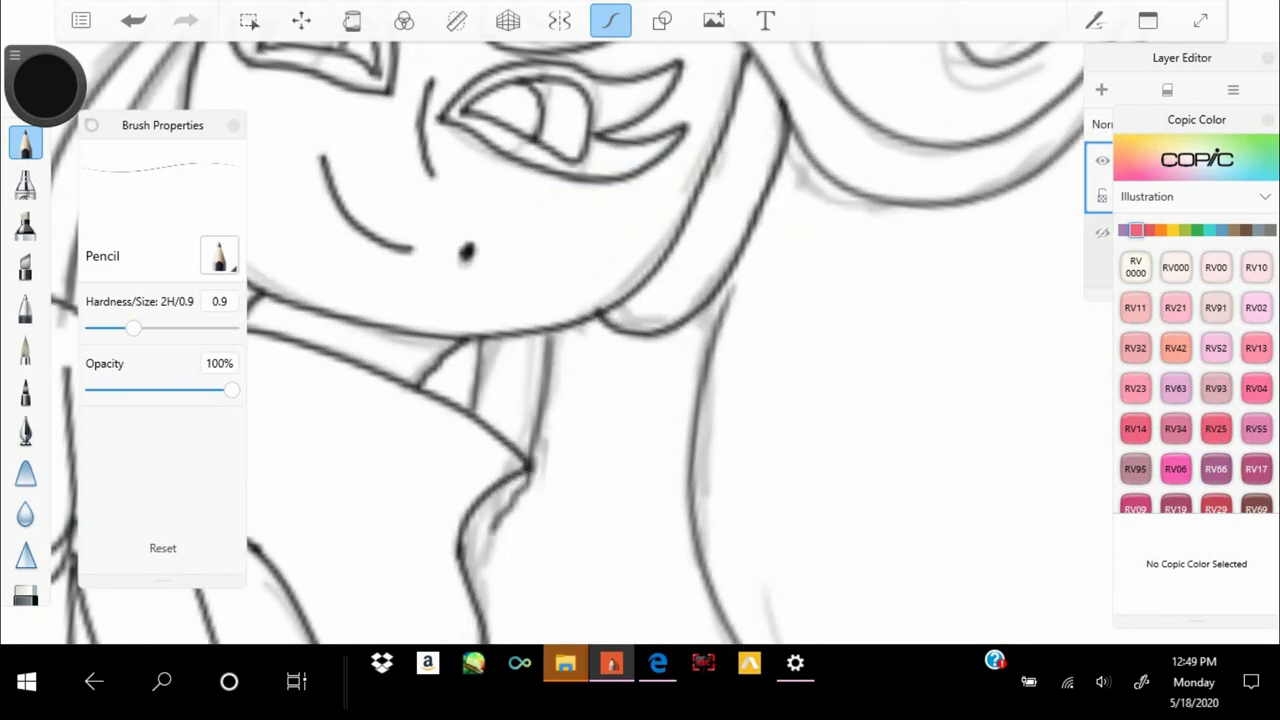
pyautogui.scroll(2, 600, 350)
pyautogui.scroll(-3, 600, 350)
pyautogui.hotkey('alt', 'Tab')
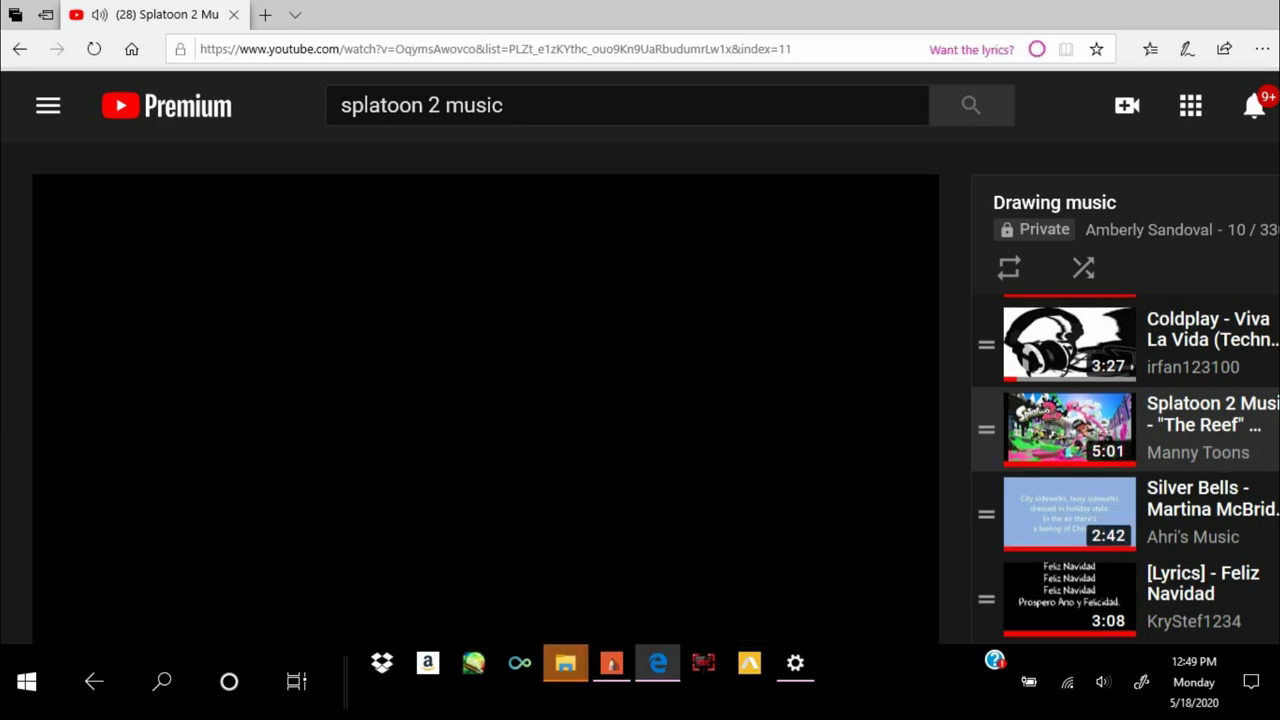
pyautogui.hotkey('alt', 'Tab')
pyautogui.moveTo(535, 240); pyautogui.dragTo(770, 520)
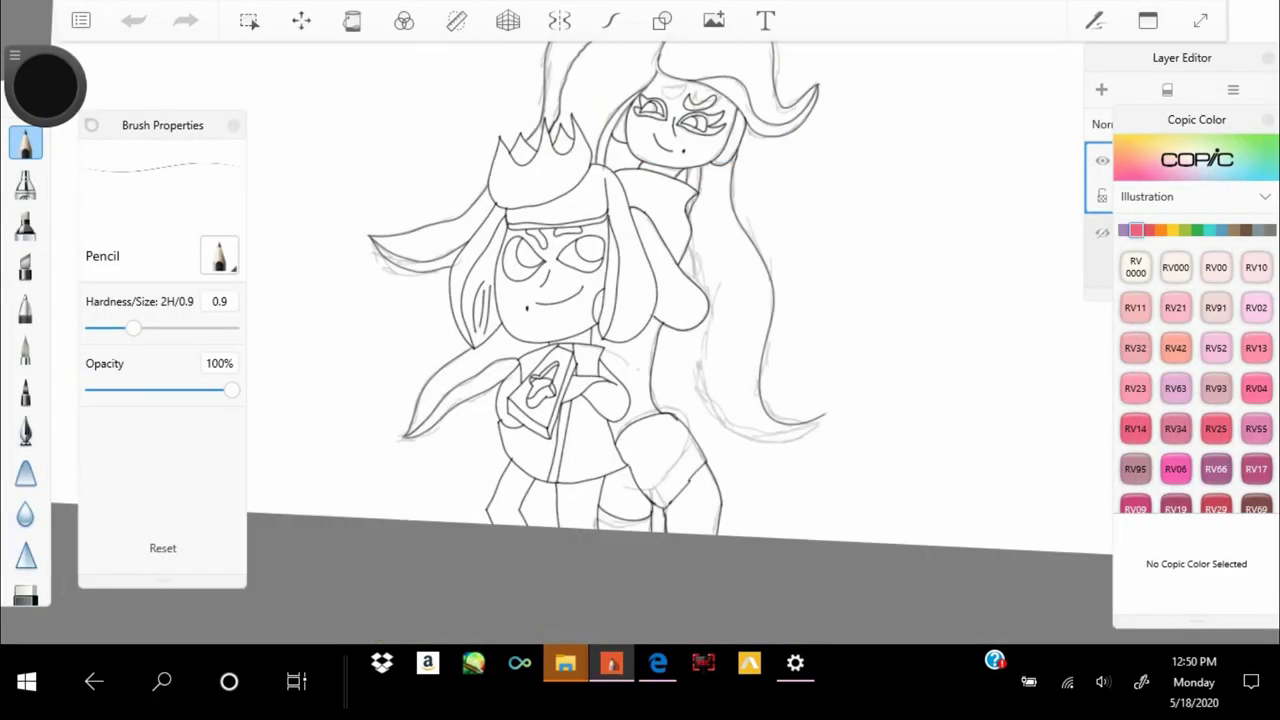
pyautogui.scroll(-2, 640, 300)
pyautogui.scroll(2, 640, 300)
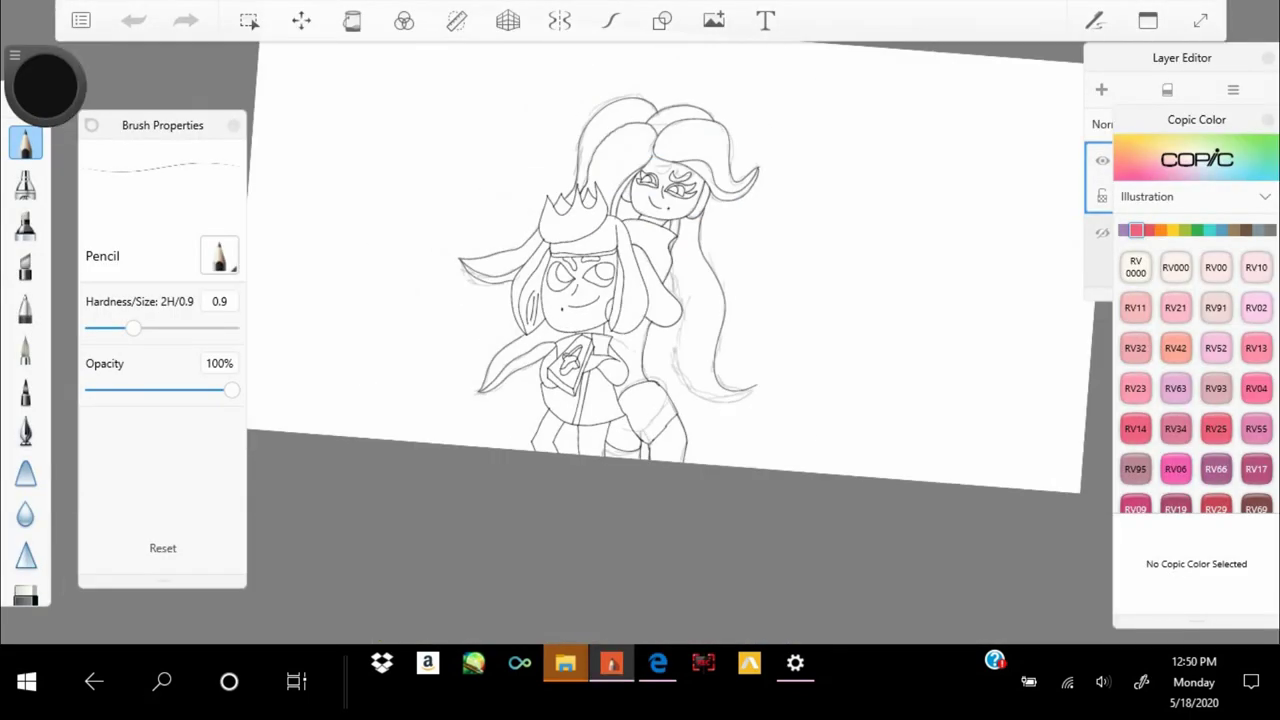
# Ink the inner edge of the long hanging hair strand behind the raised arm and close it at the pointed tip
pyautogui.scroll(3, 640, 340)
pyautogui.scroll(3, 640, 340)
pyautogui.scroll(-3, 640, 340)
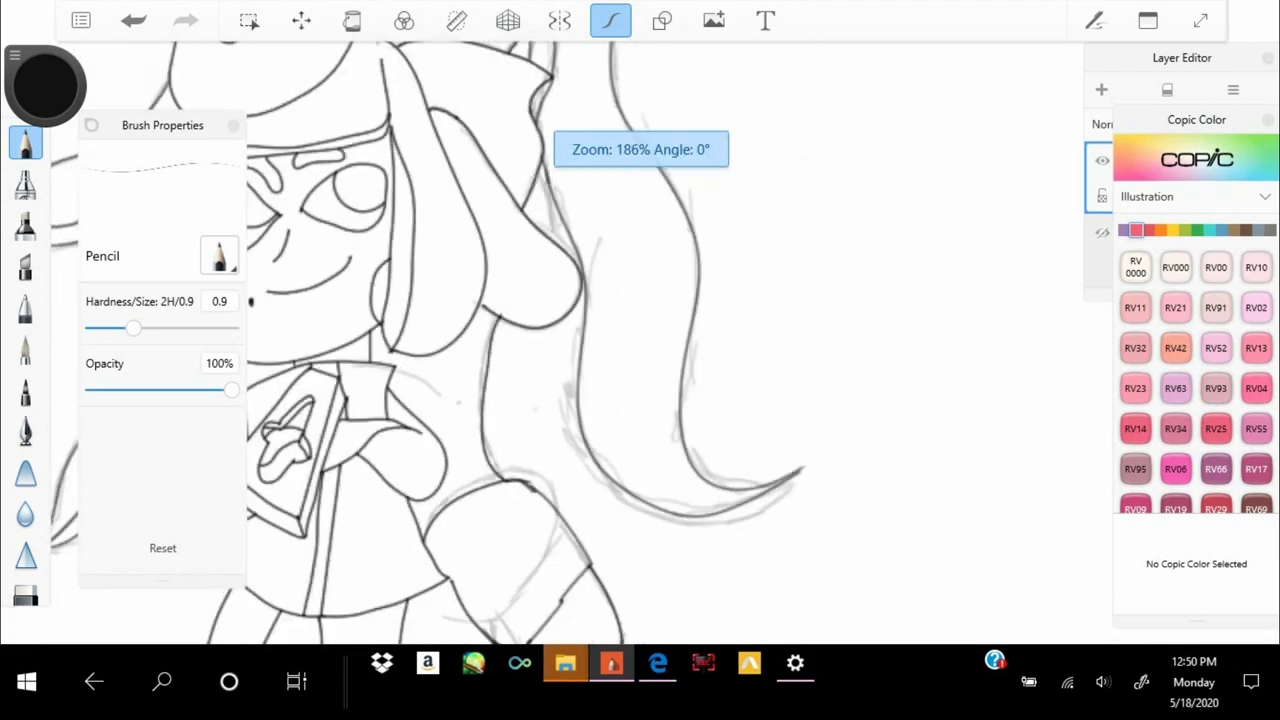
pyautogui.scroll(5, 640, 340)
pyautogui.scroll(-5, 640, 340)
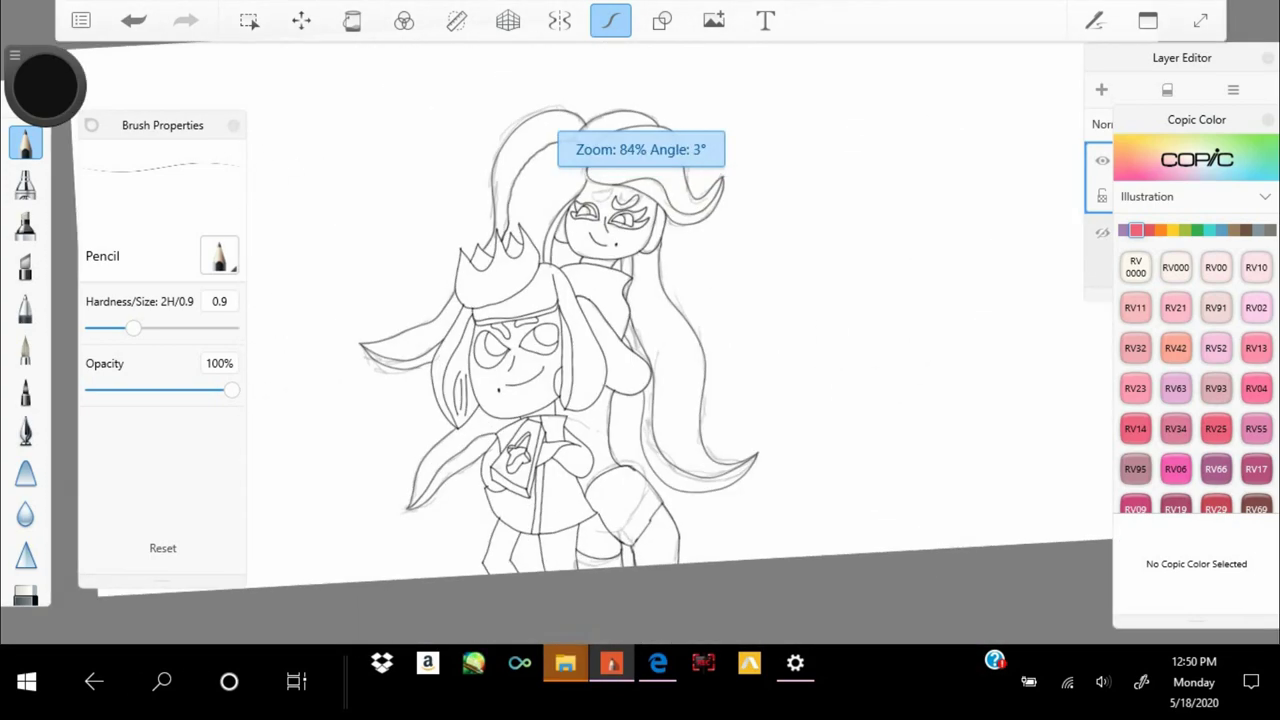
# Ink the taller character's missing eyebrow, hide the rough sketch layer and switch to the Ballpoint Pen at size 1.0
pyautogui.scroll(5, 640, 340)
pyautogui.scroll(-2, 640, 340)
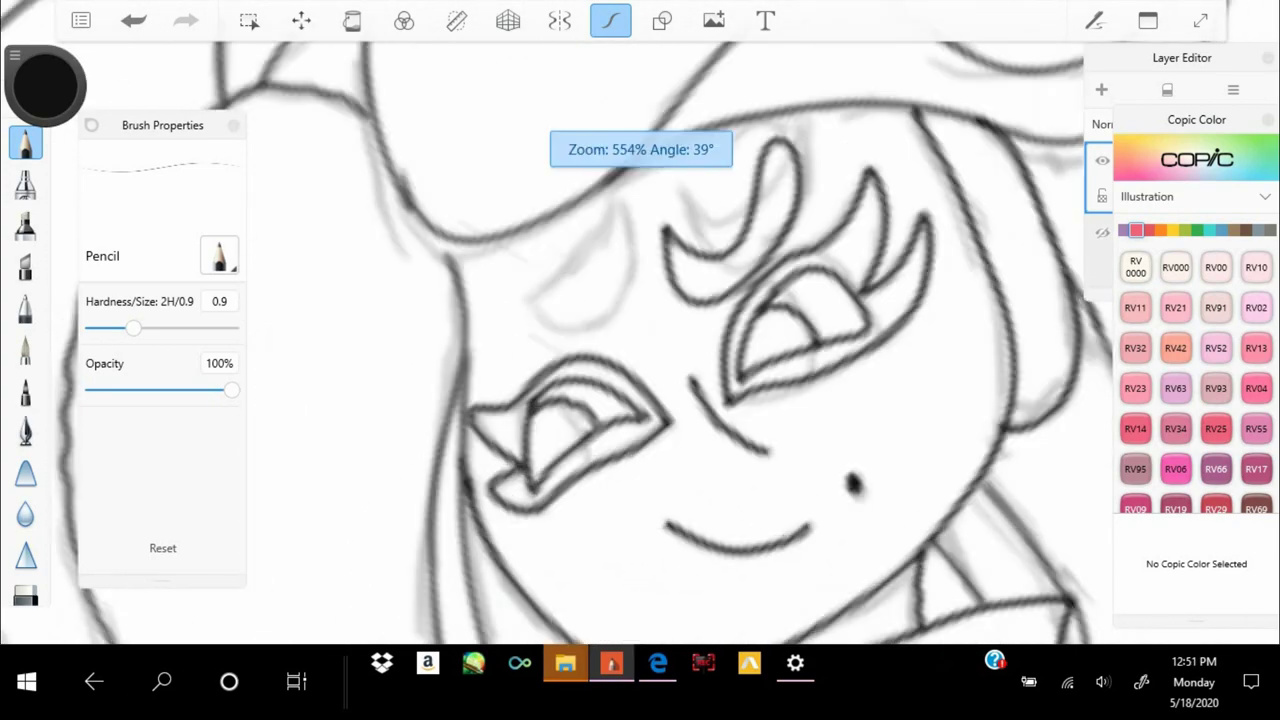
pyautogui.scroll(2, 640, 340)
pyautogui.scroll(-5, 640, 340)
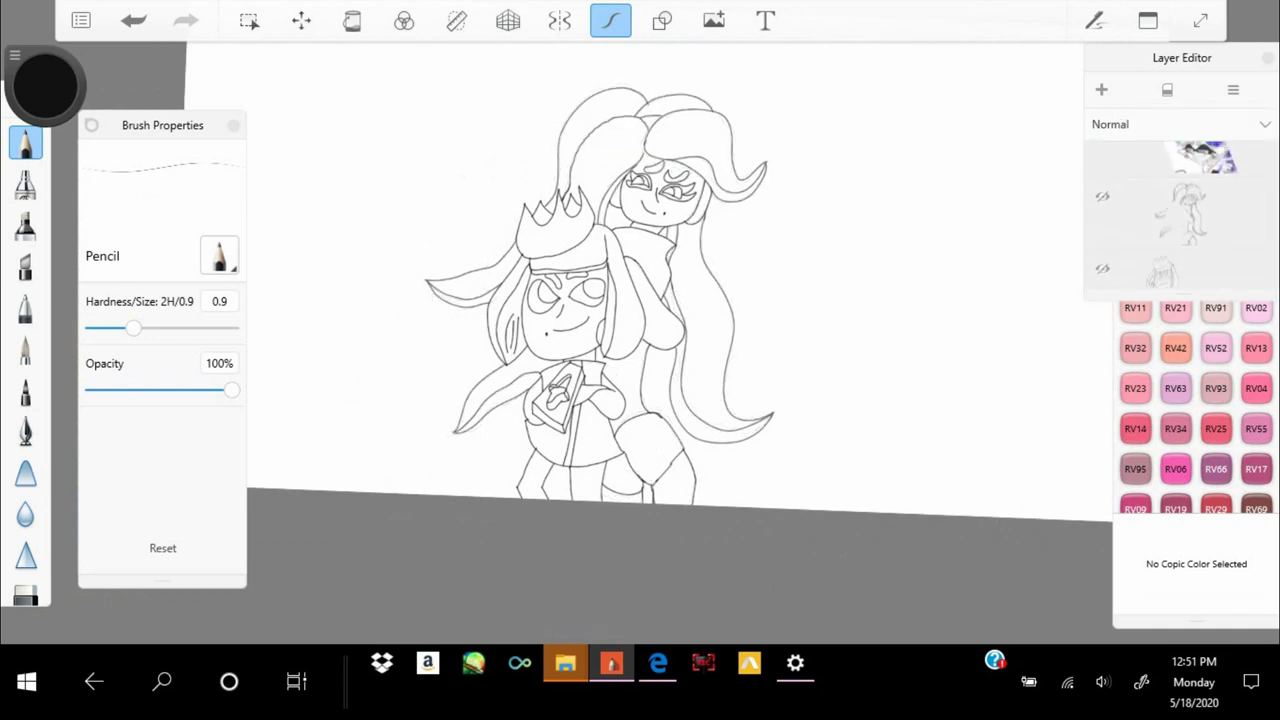
pyautogui.scroll(5, 640, 340)
pyautogui.click(25, 305)
pyautogui.scroll(-5, 640, 340)
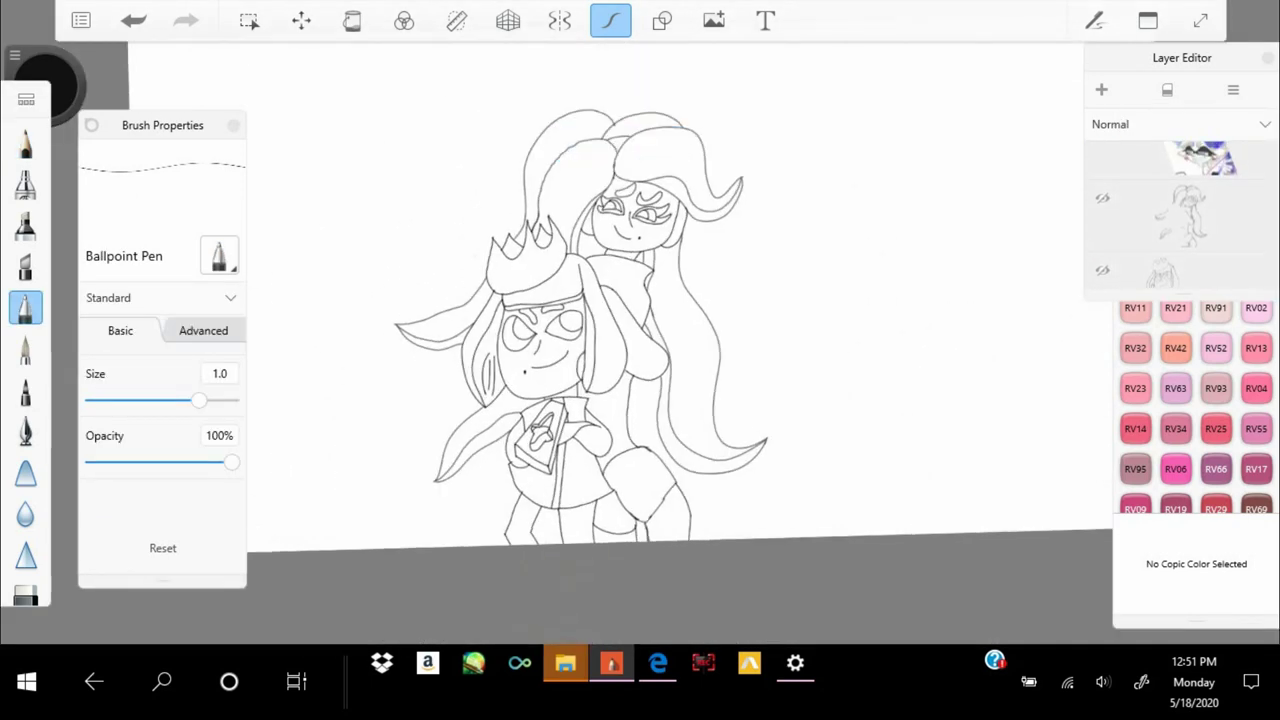
# Show the two large masked characters' line-art layers over the drawing for comparison and hide them again
pyautogui.click(1182, 177)
pyautogui.scroll(-1, 640, 340)
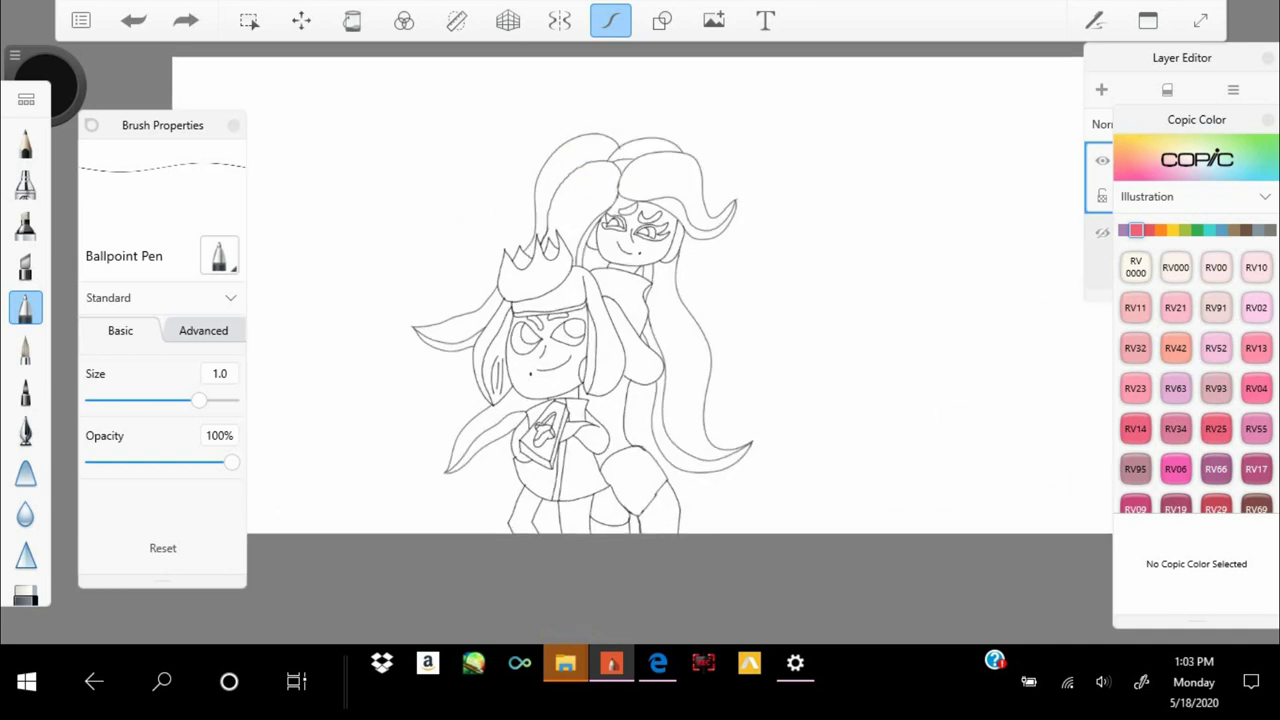
pyautogui.click(1102, 193)
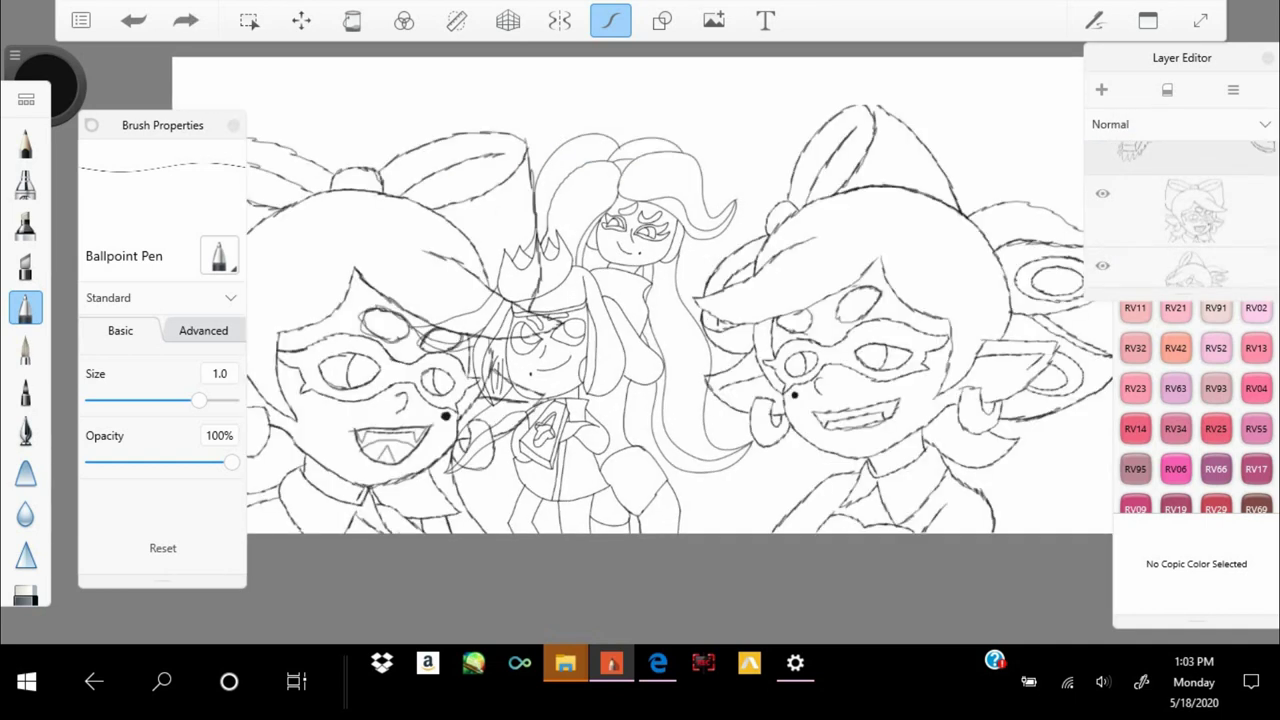
pyautogui.click(1102, 193)
pyautogui.scroll(3, 640, 300)
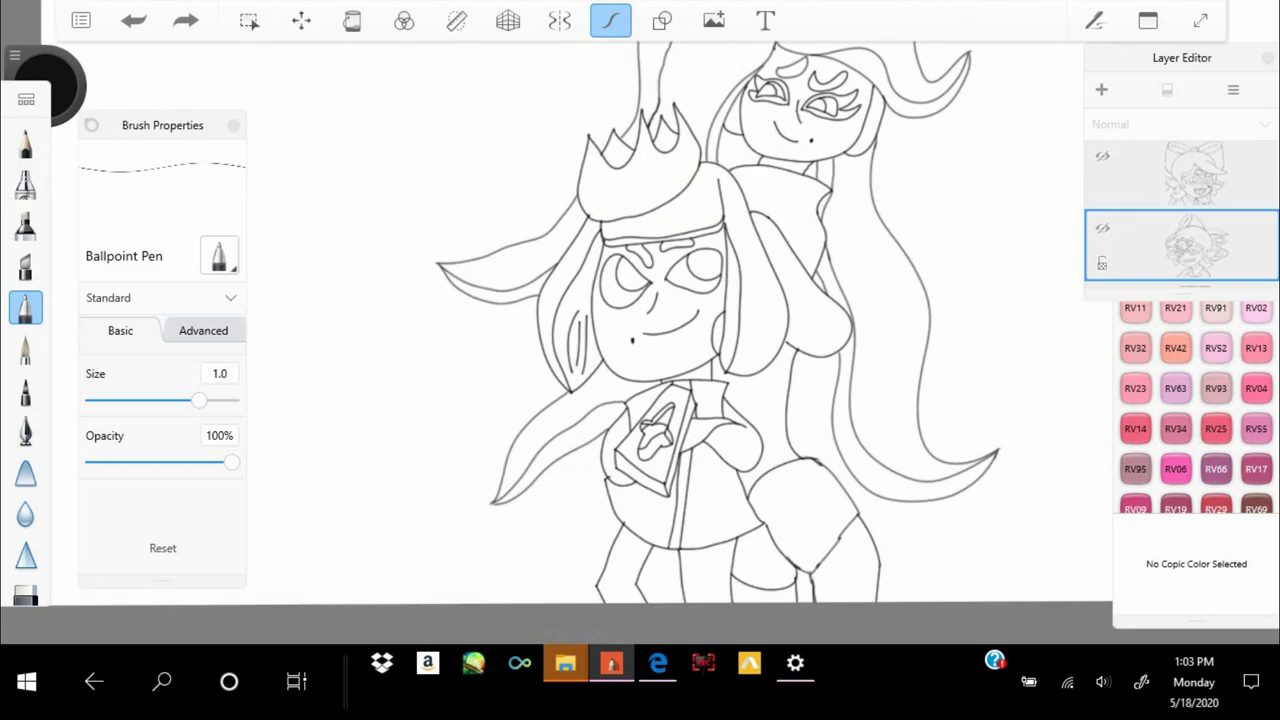
pyautogui.moveTo(700, 300); pyautogui.dragTo(660, 320)
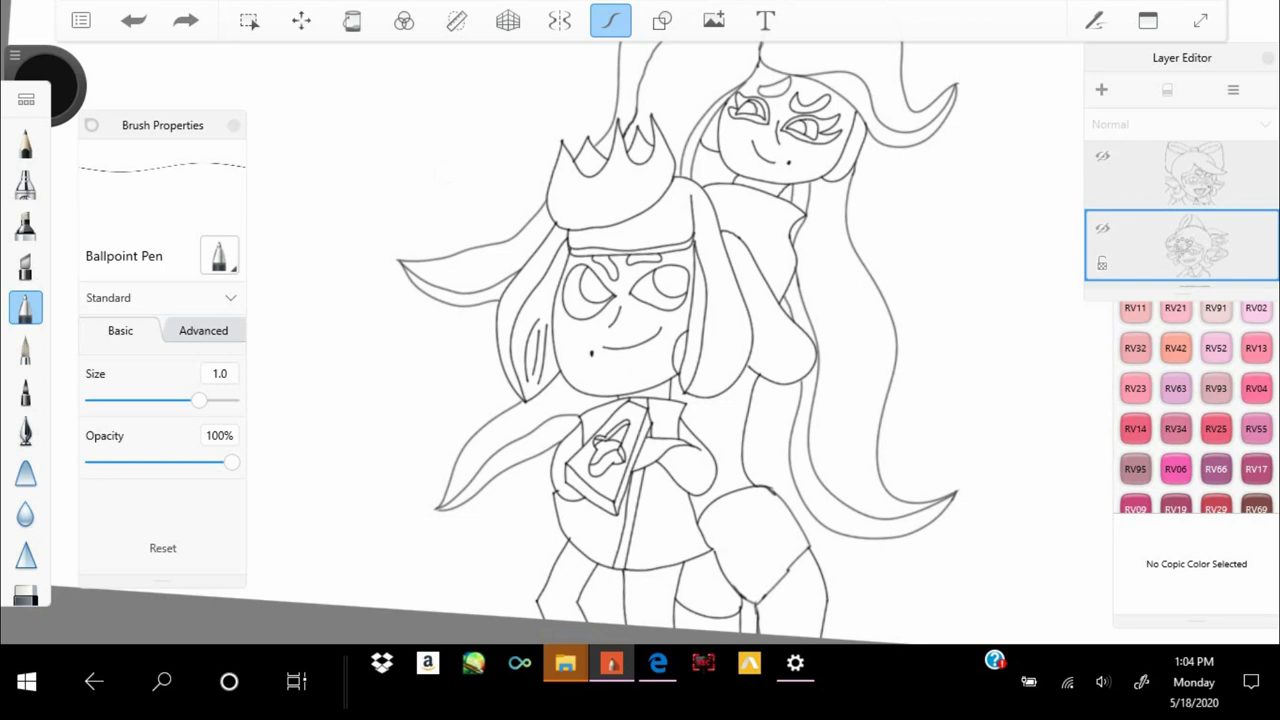
pyautogui.moveTo(640, 340); pyautogui.dragTo(605, 305)
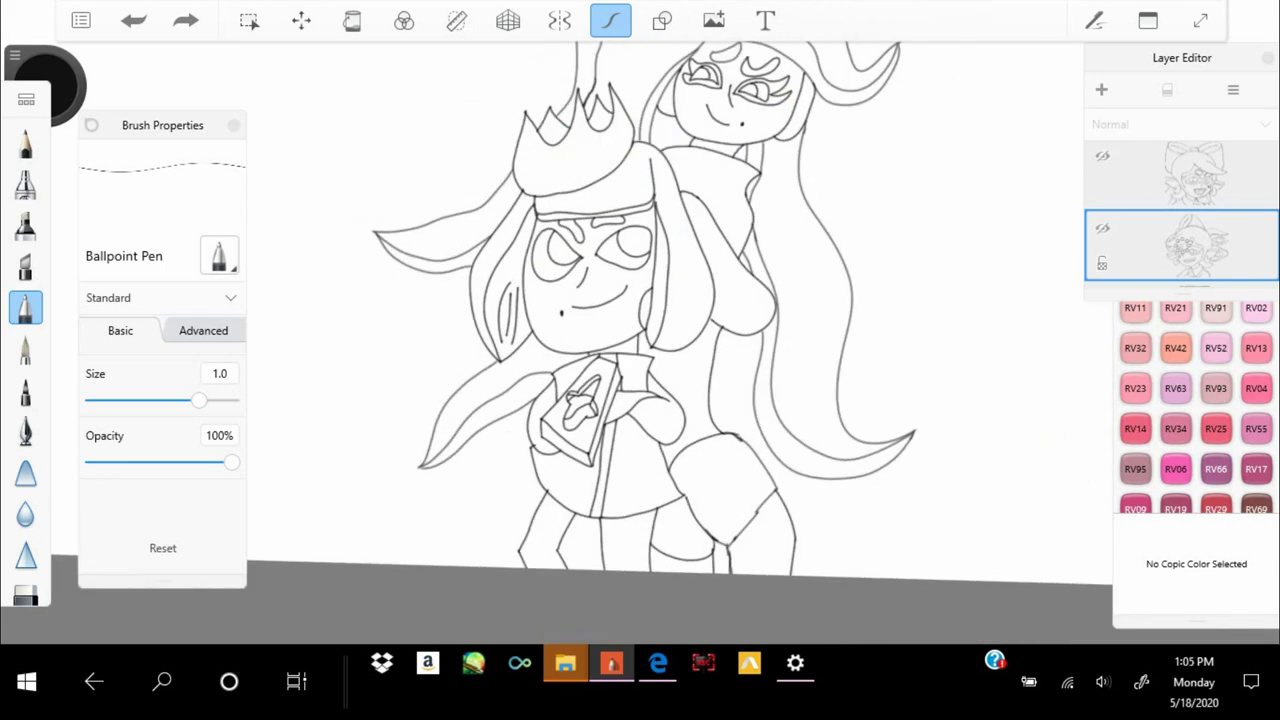
# Choose a pale yellow on the line-art layer and select the crowned character's front hair and eyebrows with the Magic Wand at tolerance 32
pyautogui.click(605, 305)
pyautogui.click(583, 369)
pyautogui.click(45, 85)
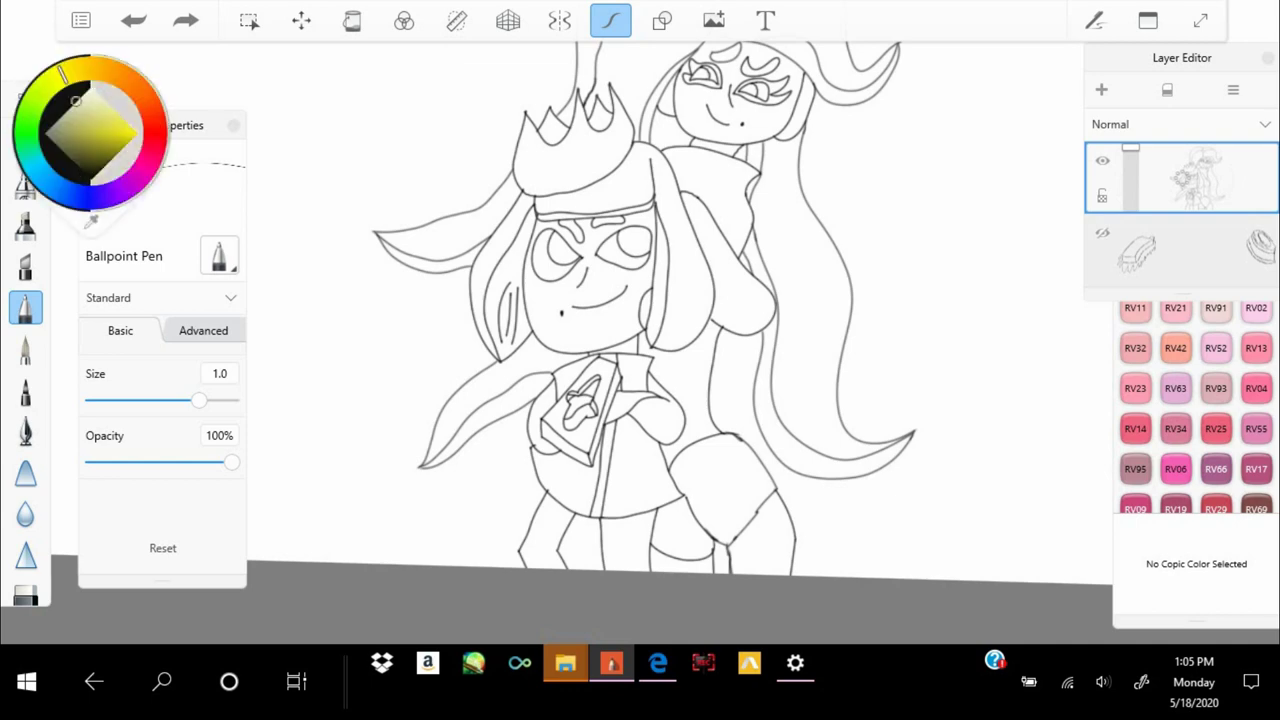
pyautogui.click(249, 20)
pyautogui.click(495, 290)
pyautogui.scroll(5, 600, 300)
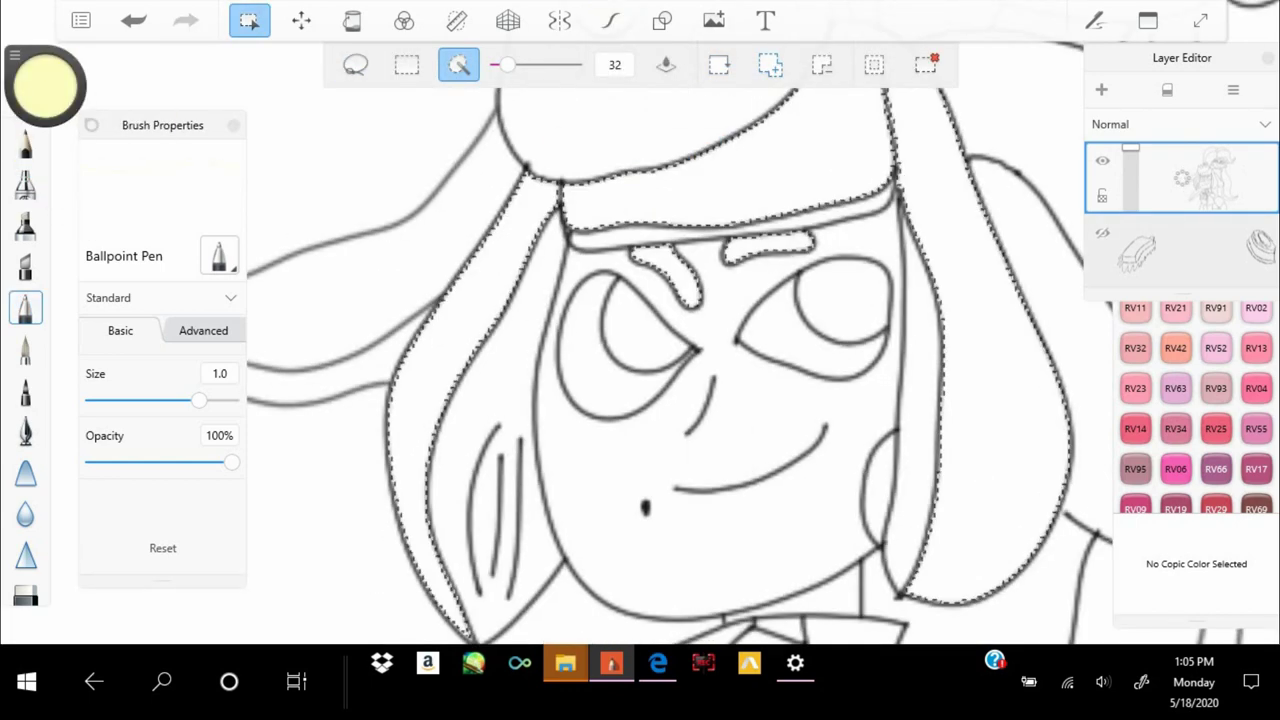
# Paint the selected hair and eyebrows pale yellow, and shade the lower hair in brighter yellow with the Airbrush at size 39.3
pyautogui.click(26, 350)
pyautogui.moveTo(430, 330); pyautogui.dragTo(740, 300)
pyautogui.moveTo(45, 85); pyautogui.dragTo(45, 78)
pyautogui.click(26, 183)
pyautogui.moveTo(740, 280); pyautogui.dragTo(760, 380)
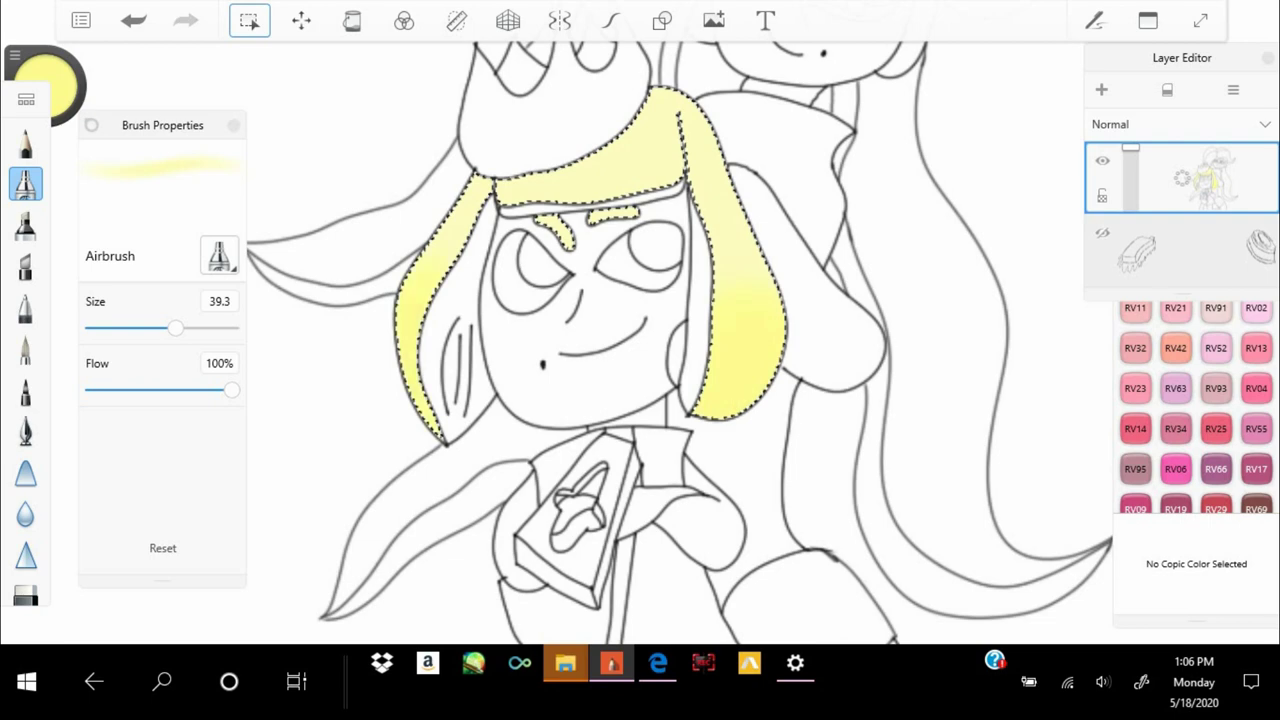
# Dab round bright yellow spots along both side locks of the crowned character's hair with the Paintbrush at size 13.2
pyautogui.click(26, 350)
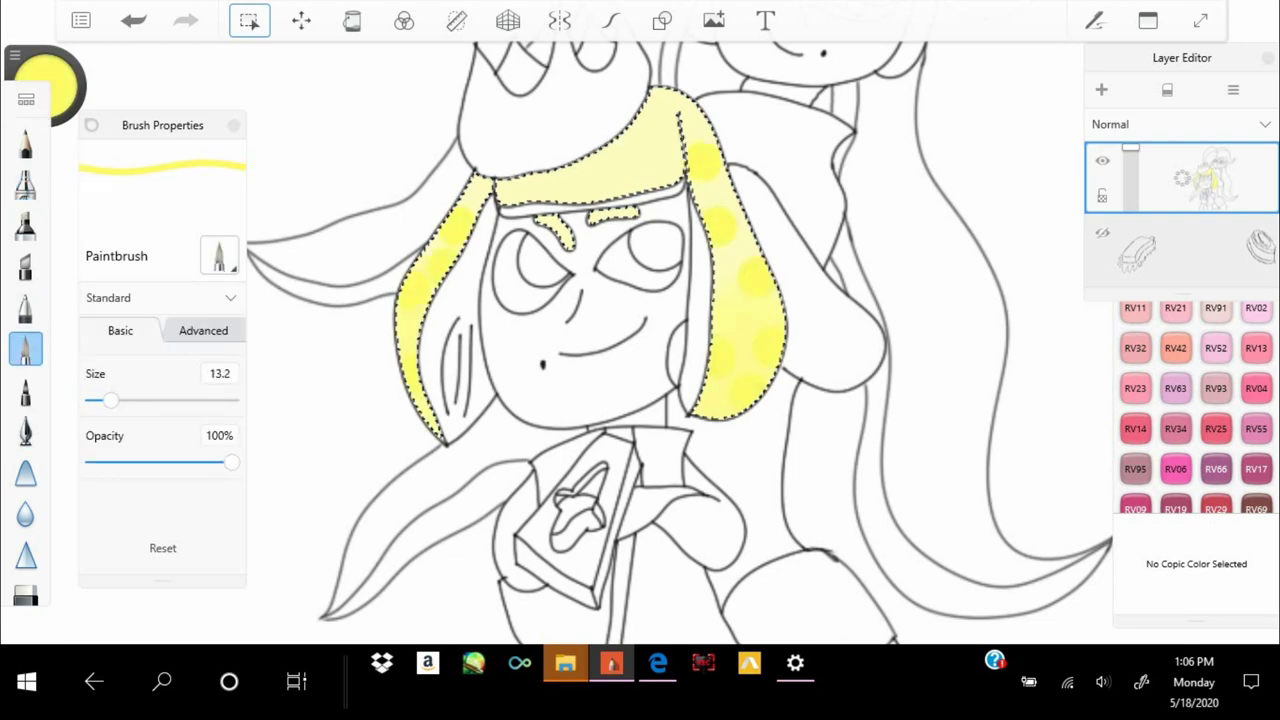
pyautogui.scroll(3, 640, 340)
pyautogui.scroll(-5, 640, 340)
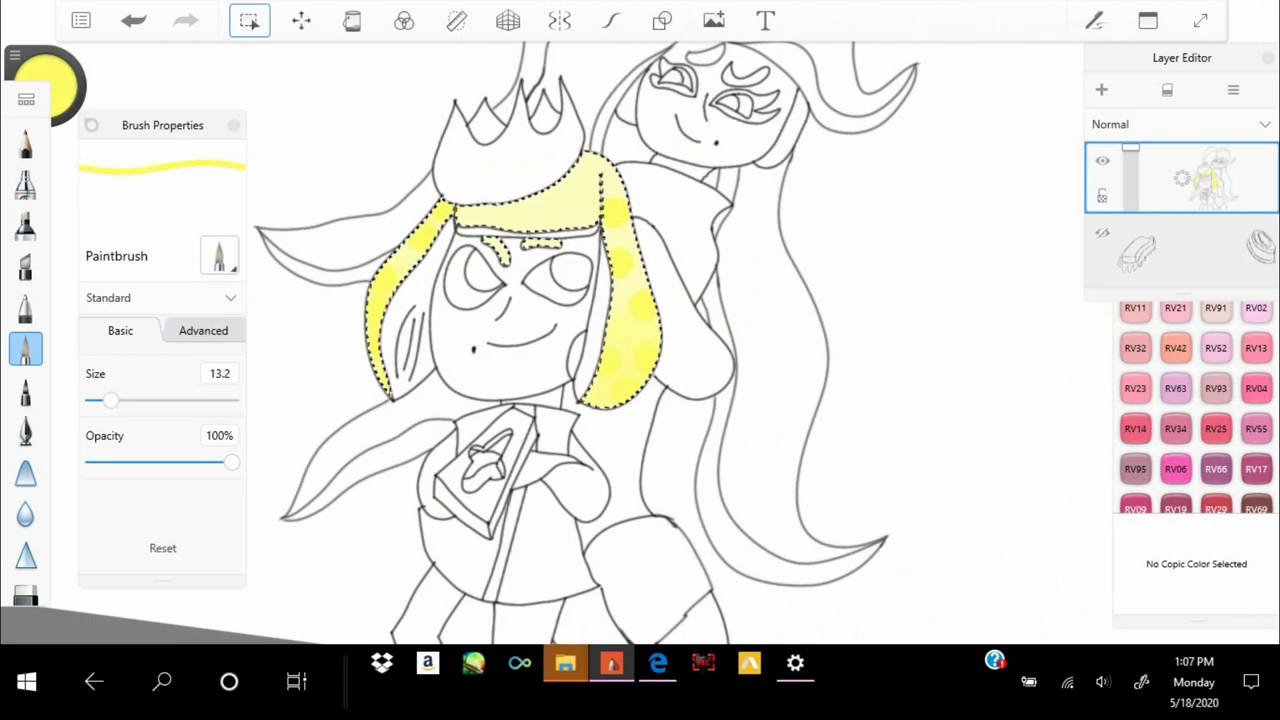
# Select the crowned character's two leg areas below the jacket and paint them light yellow with the Paintbrush
pyautogui.scroll(2, 640, 340)
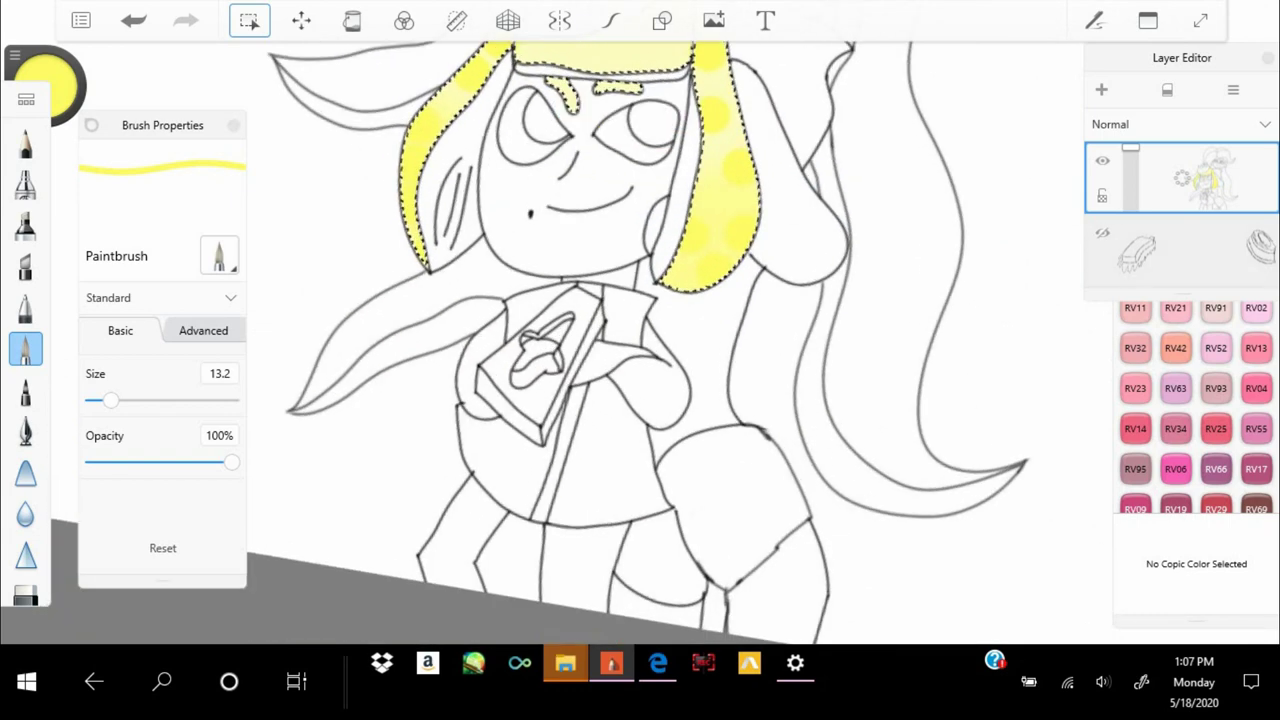
pyautogui.scroll(-1, 640, 340)
pyautogui.scroll(4, 640, 340)
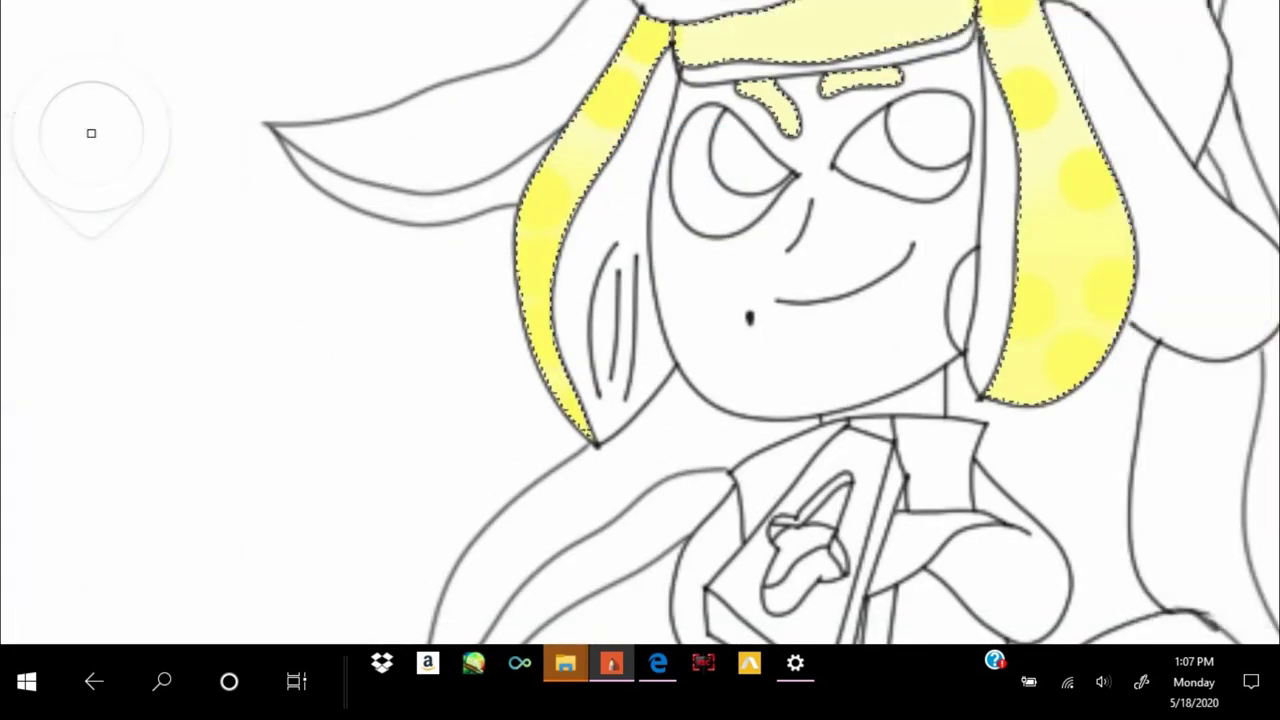
pyautogui.scroll(-4, 640, 340)
pyautogui.moveTo(544, 400); pyautogui.dragTo(548, 482)
pyautogui.moveTo(650, 420); pyautogui.dragTo(655, 486)
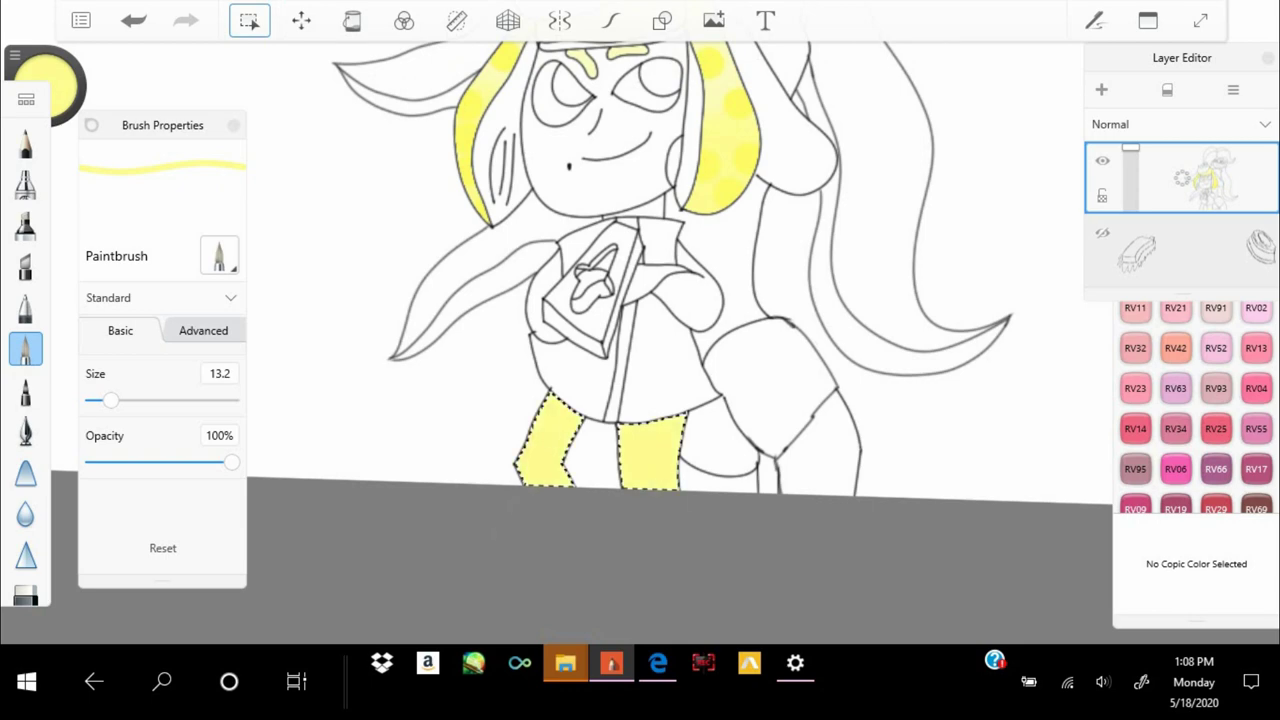
# Select the crowned character's jacket panels and collar with the Magic Wand at tolerance 32 and paint them light gray with the Paintbrush at size 13.2
pyautogui.scroll(-2, 640, 340)
pyautogui.scroll(2, 640, 340)
pyautogui.click(45, 85)
pyautogui.click(249, 20)
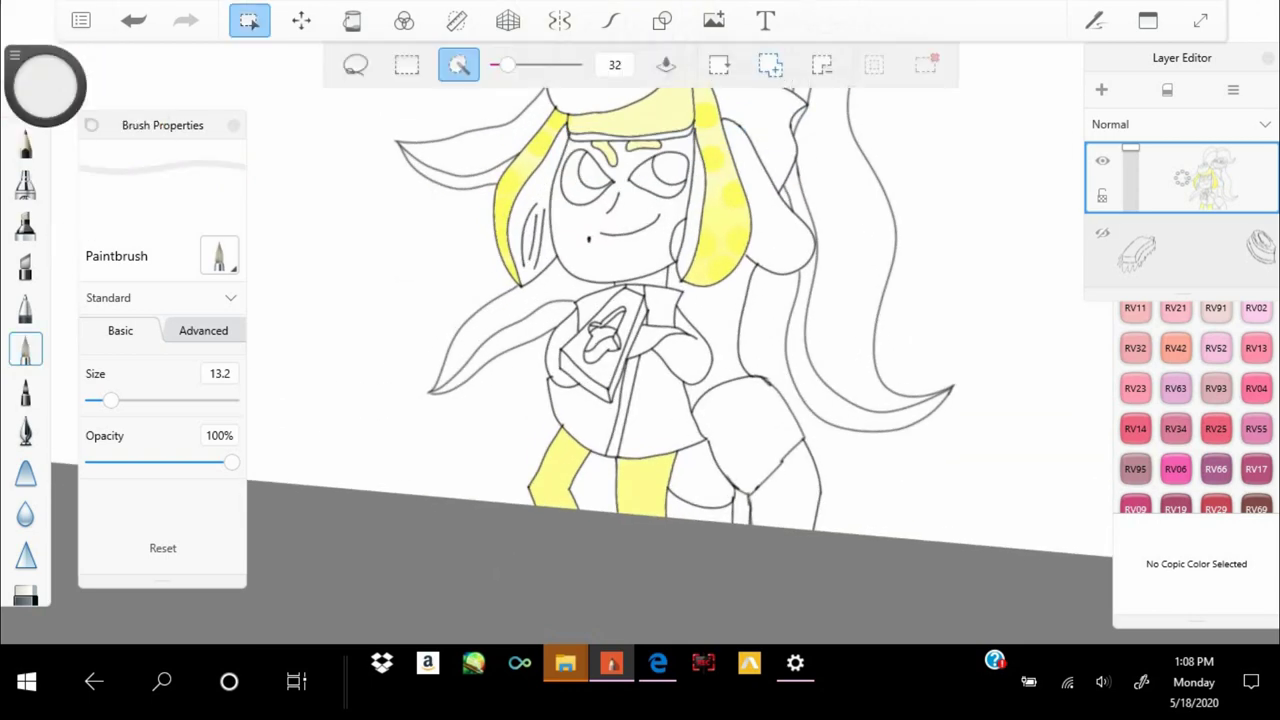
pyautogui.scroll(3, 640, 340)
pyautogui.click(620, 340)
pyautogui.scroll(2, 640, 340)
pyautogui.scroll(-3, 640, 340)
pyautogui.scroll(2, 640, 340)
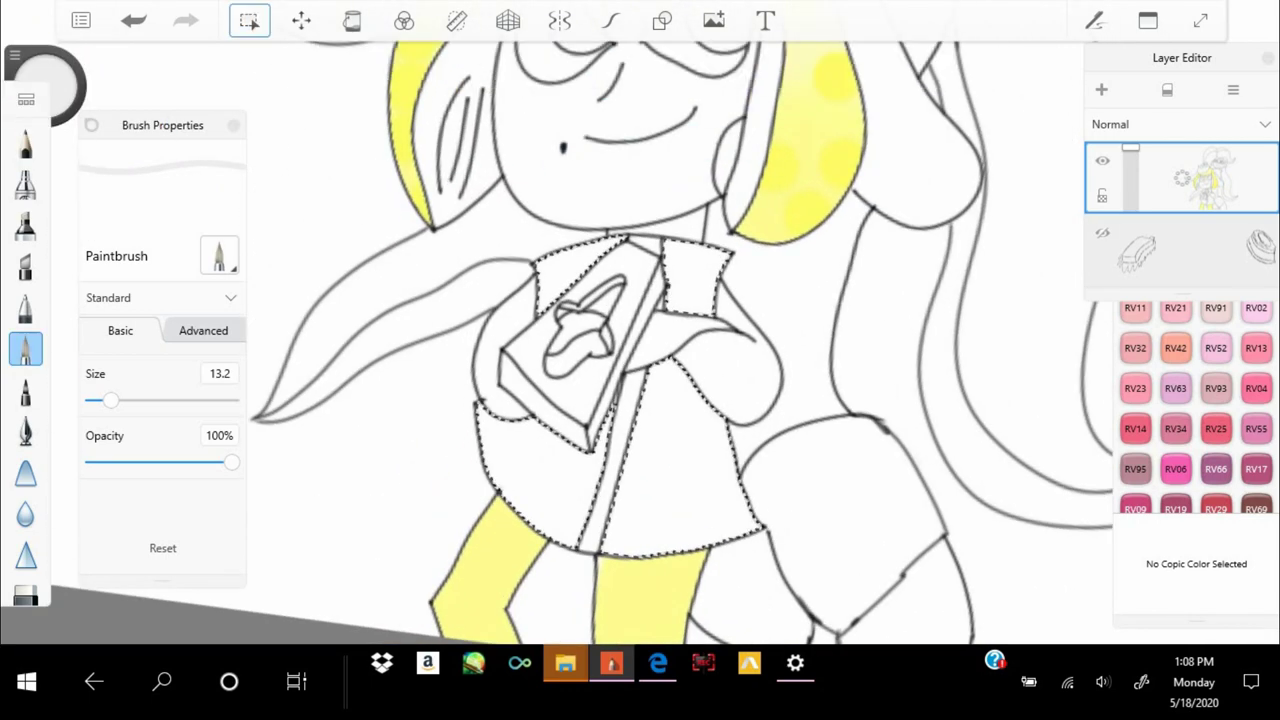
pyautogui.moveTo(695, 270)
pyautogui.mouseDown()
pyautogui.moveTo(680, 480)
pyautogui.moveTo(575, 280)
pyautogui.mouseUp()
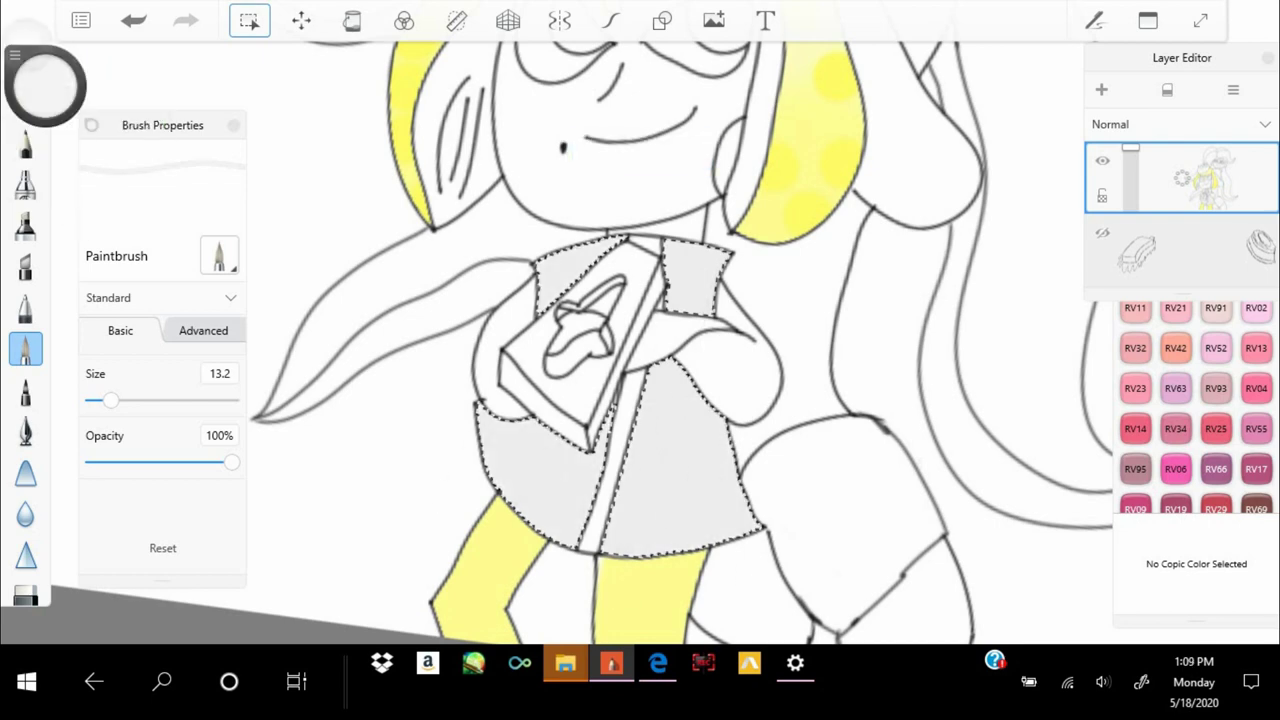
# Cross-hatch the selected jacket panels and collar with thin darker gray lines using the Pencil at size 0.9
pyautogui.scroll(3, 640, 340)
pyautogui.scroll(-2, 640, 340)
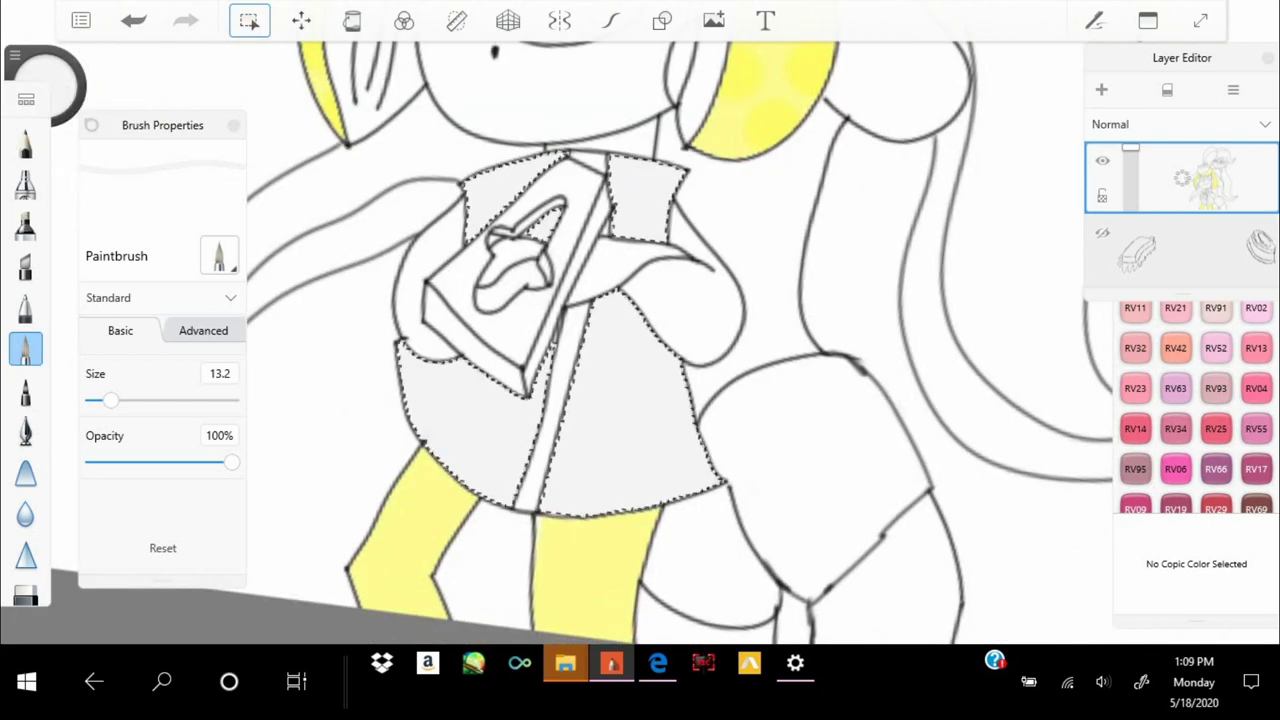
pyautogui.scroll(-3, 640, 340)
pyautogui.scroll(4, 640, 340)
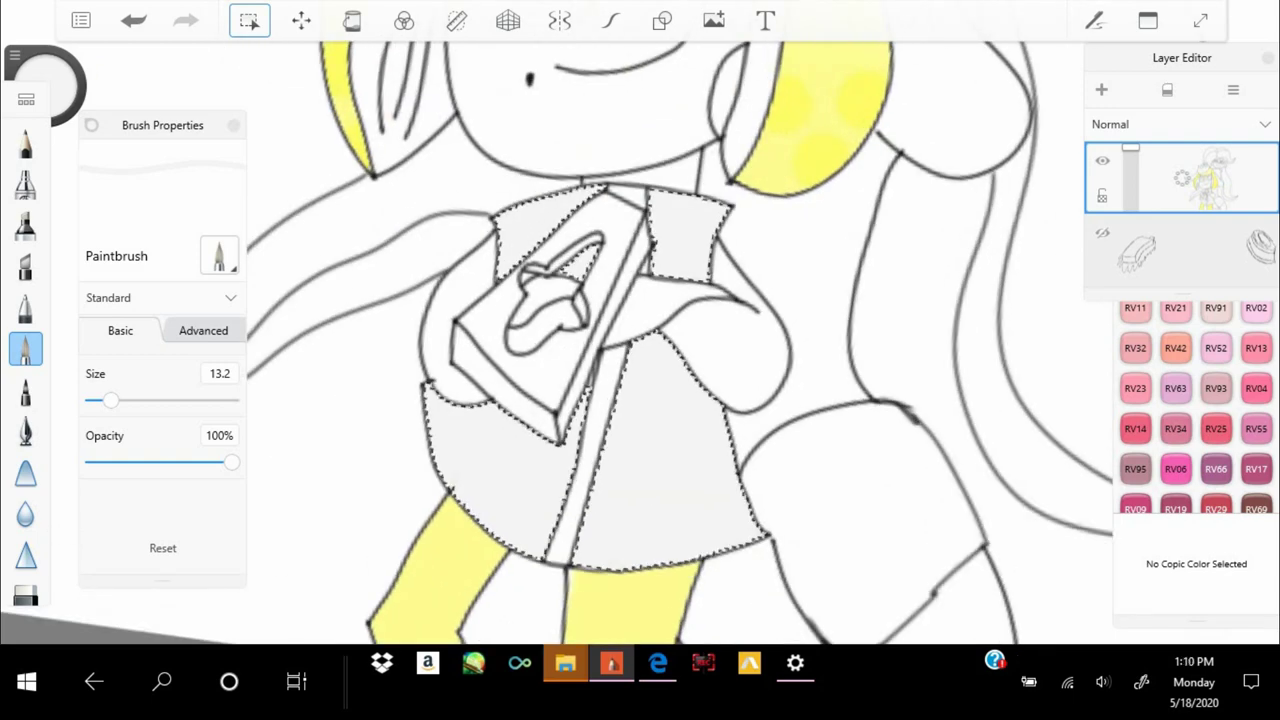
pyautogui.click(610, 20)
pyautogui.moveTo(599, 473); pyautogui.dragTo(714, 403)
pyautogui.click(25, 143)
pyautogui.moveTo(659, 563); pyautogui.dragTo(729, 458)
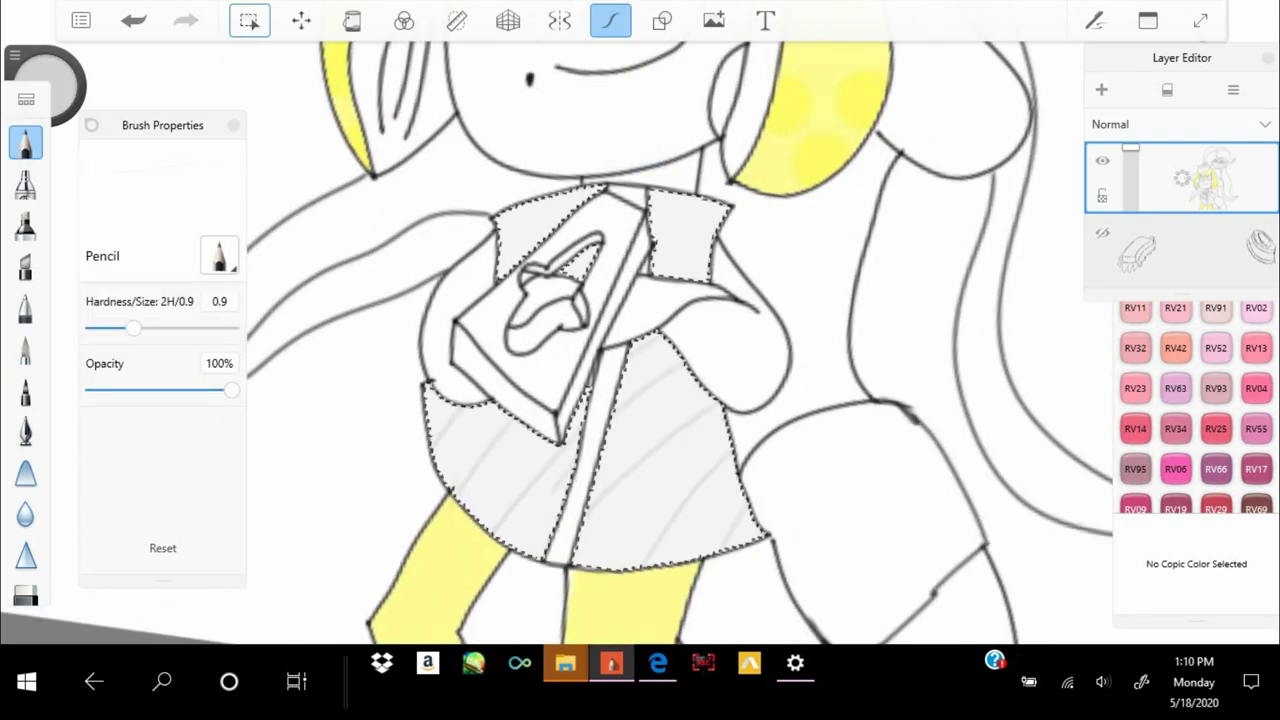
pyautogui.scroll(3, 640, 340)
pyautogui.moveTo(640, 425); pyautogui.dragTo(690, 270)
pyautogui.moveTo(388, 325); pyautogui.dragTo(410, 265)
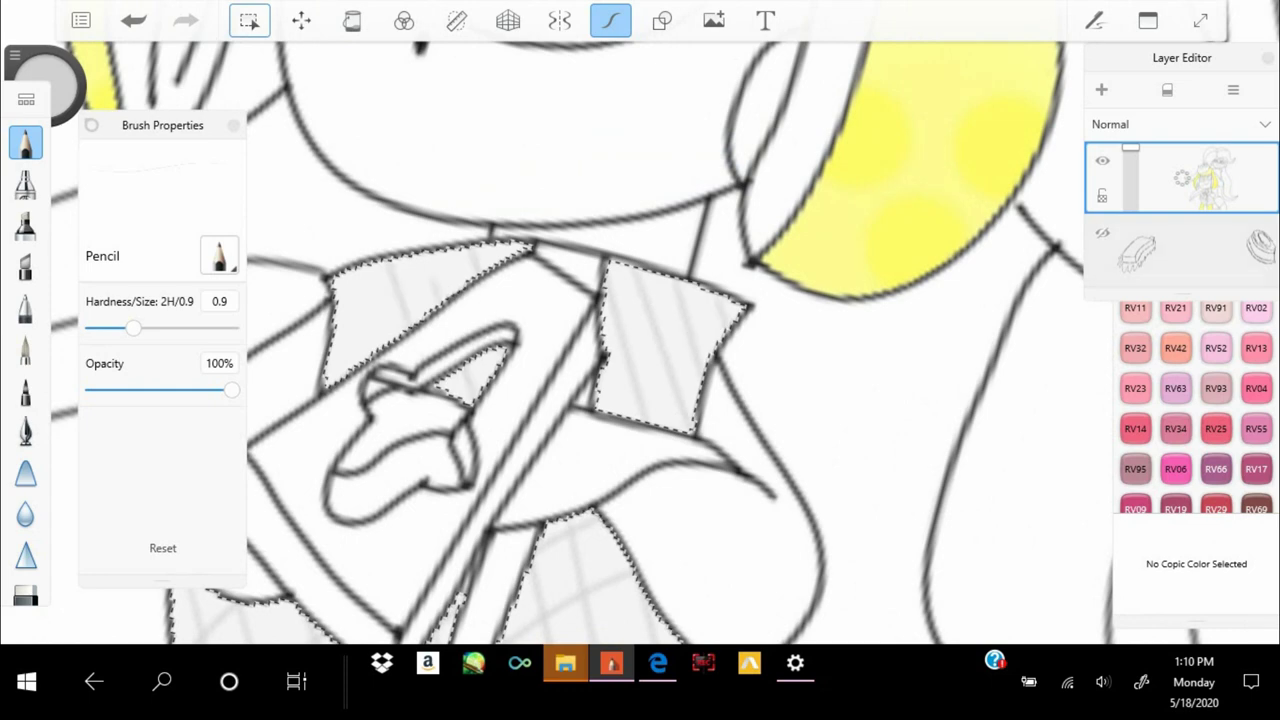
pyautogui.scroll(-3, 640, 340)
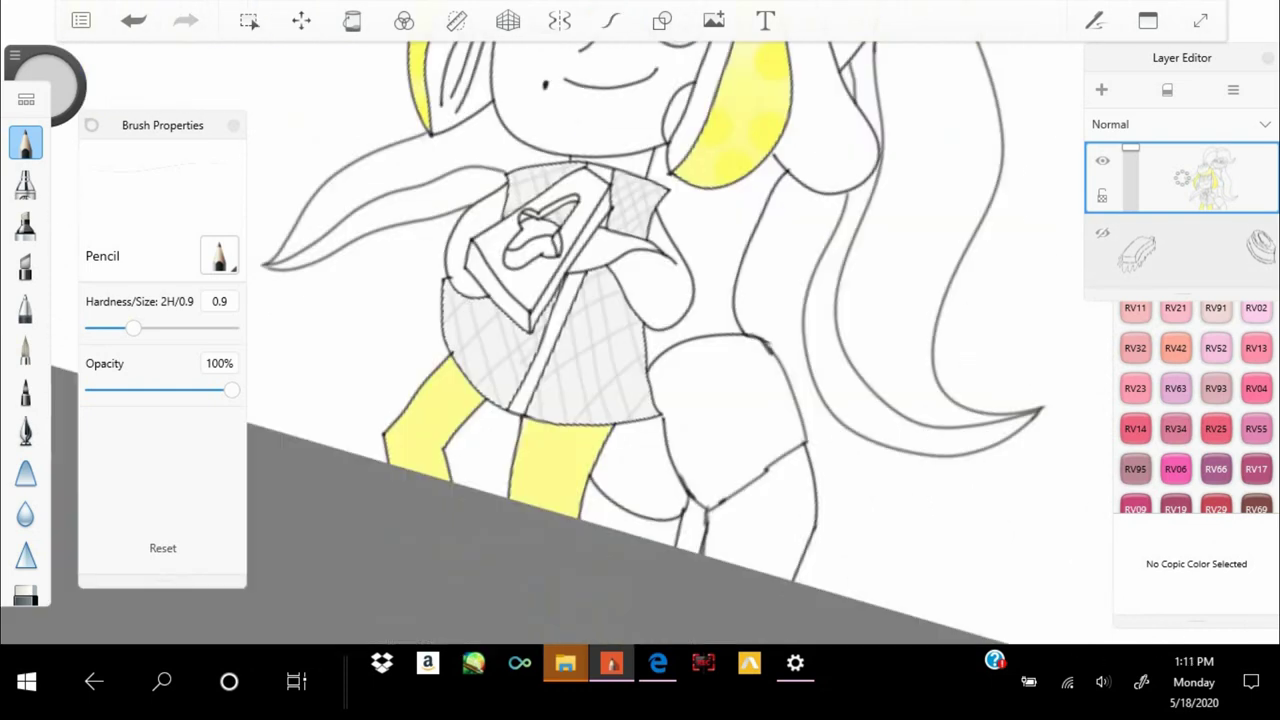
# Select the crowned character's face, neck, arms and hand, and paint them in Copic E000 with the Paintbrush at size 26.7
pyautogui.scroll(4, 640, 340)
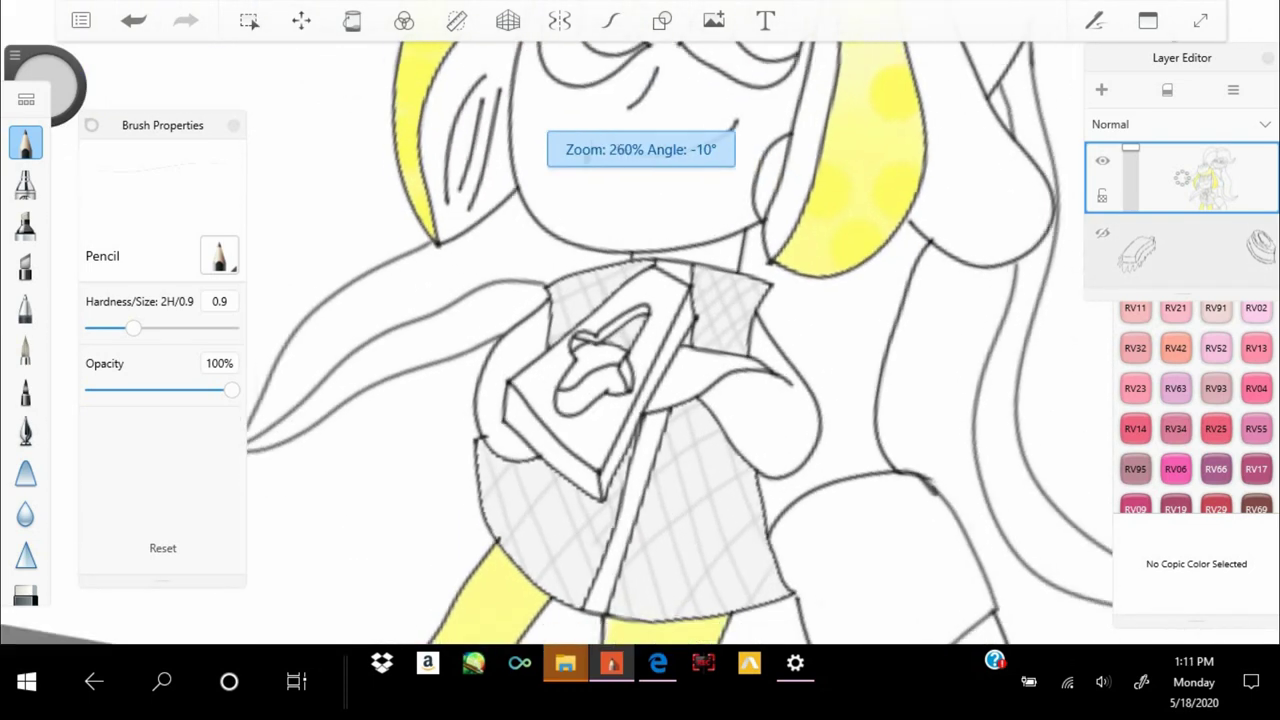
pyautogui.click(1176, 267)
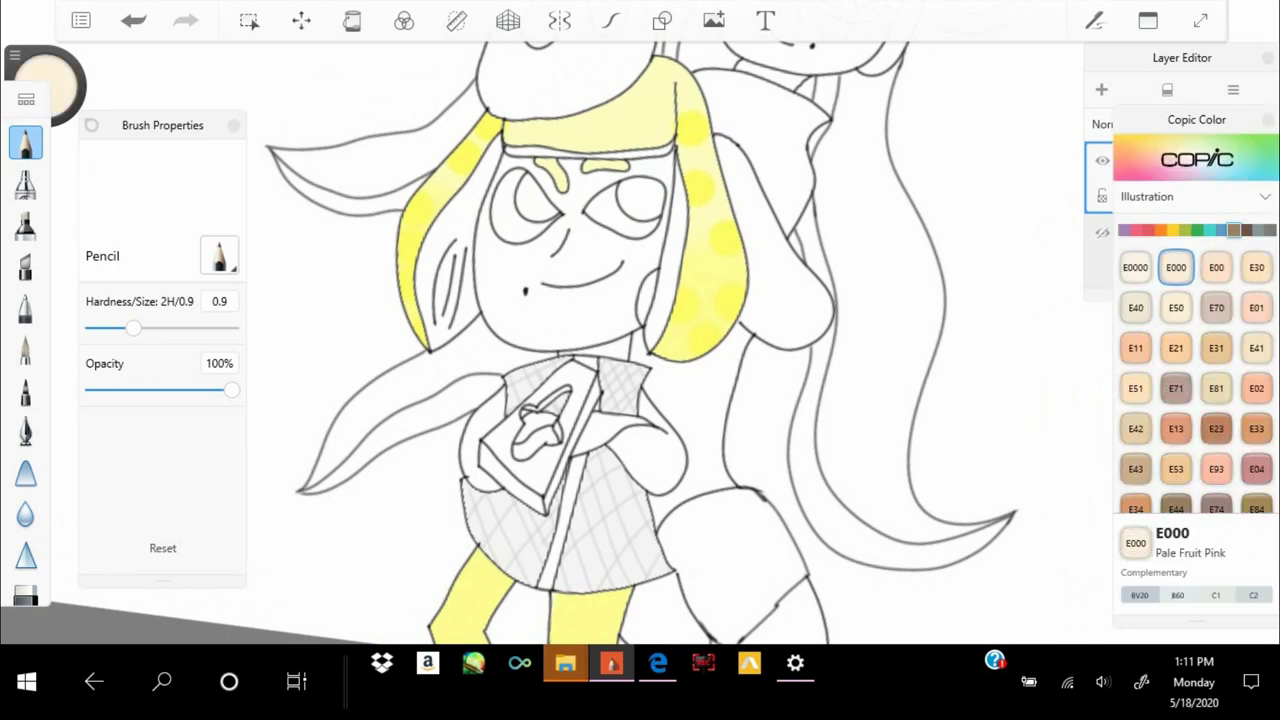
pyautogui.click(249, 20)
pyautogui.scroll(5, 640, 340)
pyautogui.scroll(-5, 640, 340)
pyautogui.click(26, 350)
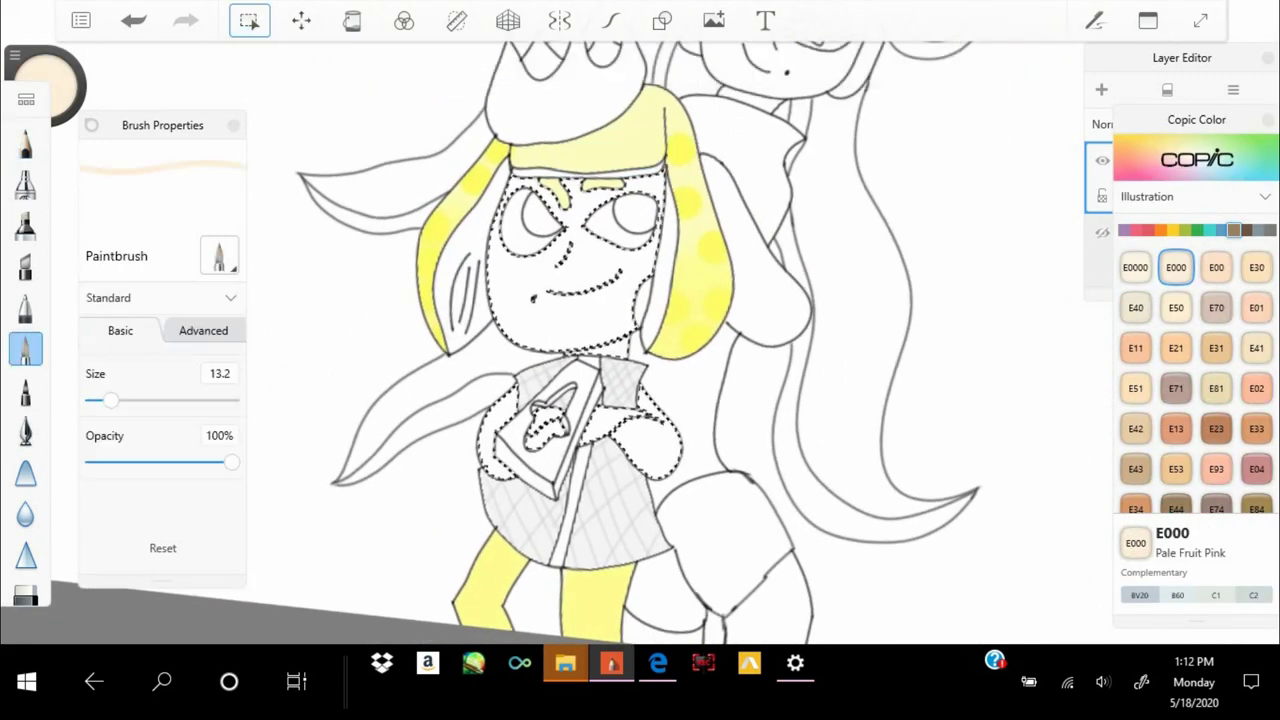
pyautogui.moveTo(197, 400); pyautogui.dragTo(130, 400)
pyautogui.moveTo(520, 220); pyautogui.dragTo(630, 320)
pyautogui.moveTo(560, 300); pyautogui.dragTo(650, 440)
# Shade the selected face and arms with the Airbrush at size 17.0 in a deeper peach derived from Copic E0000
pyautogui.click(1135, 267)
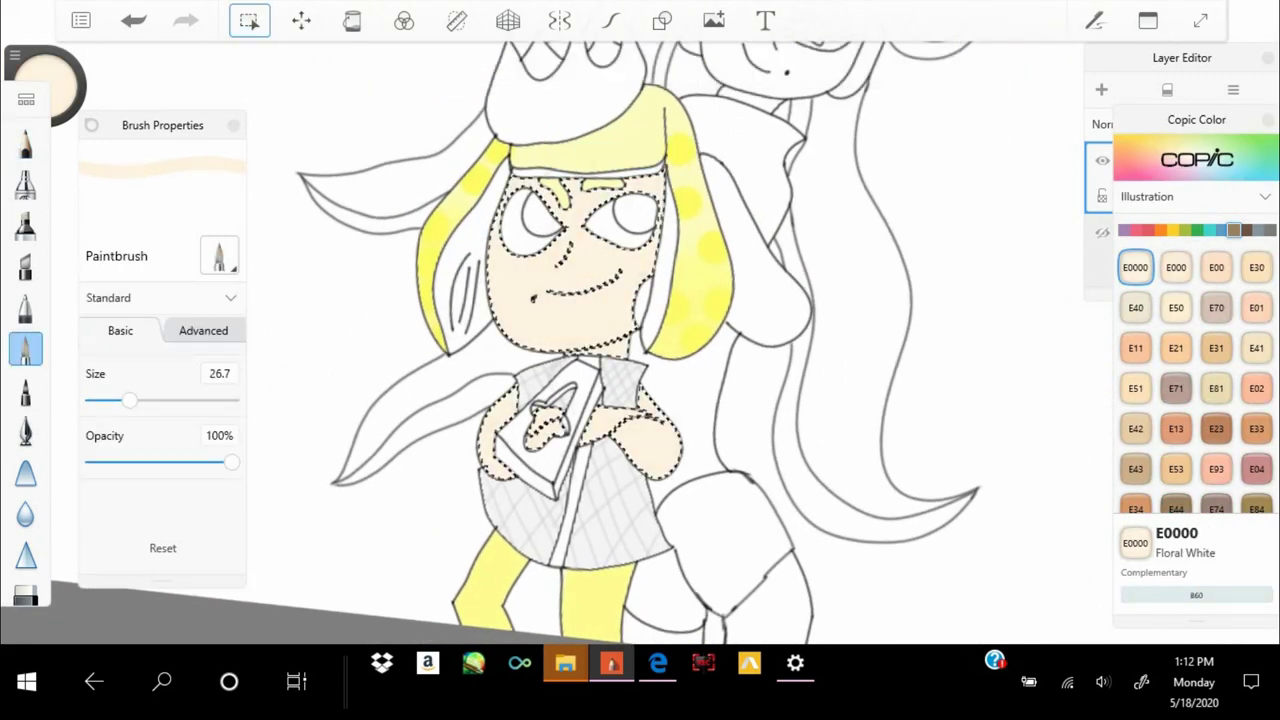
pyautogui.click(26, 183)
pyautogui.moveTo(45, 85); pyautogui.dragTo(45, 100)
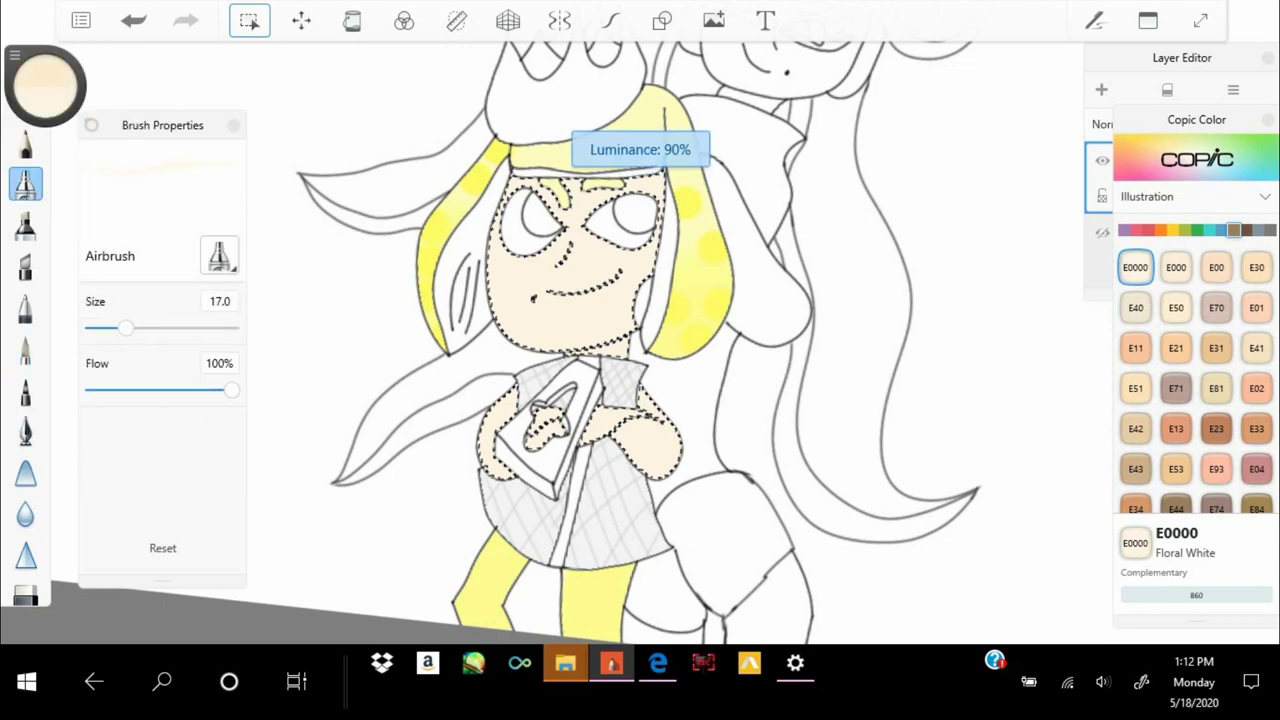
pyautogui.scroll(3, 600, 300)
pyautogui.scroll(-3, 640, 340)
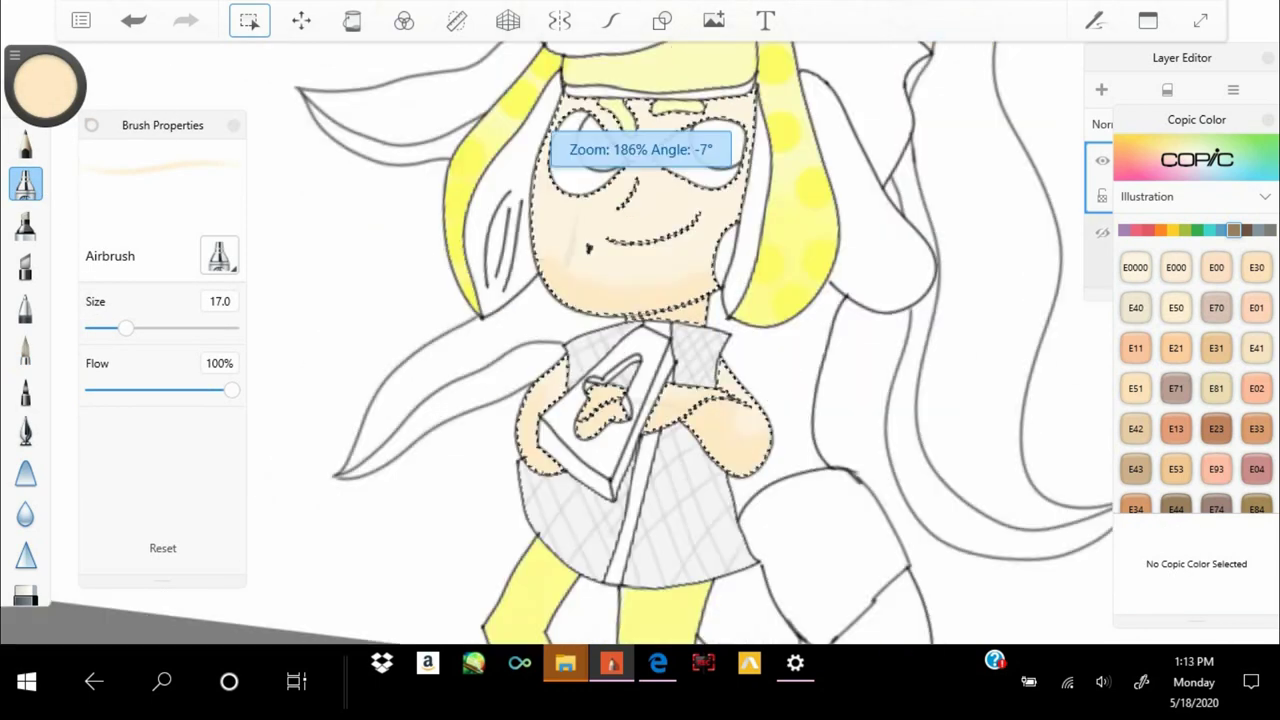
pyautogui.scroll(5, 640, 340)
pyautogui.scroll(-2, 640, 340)
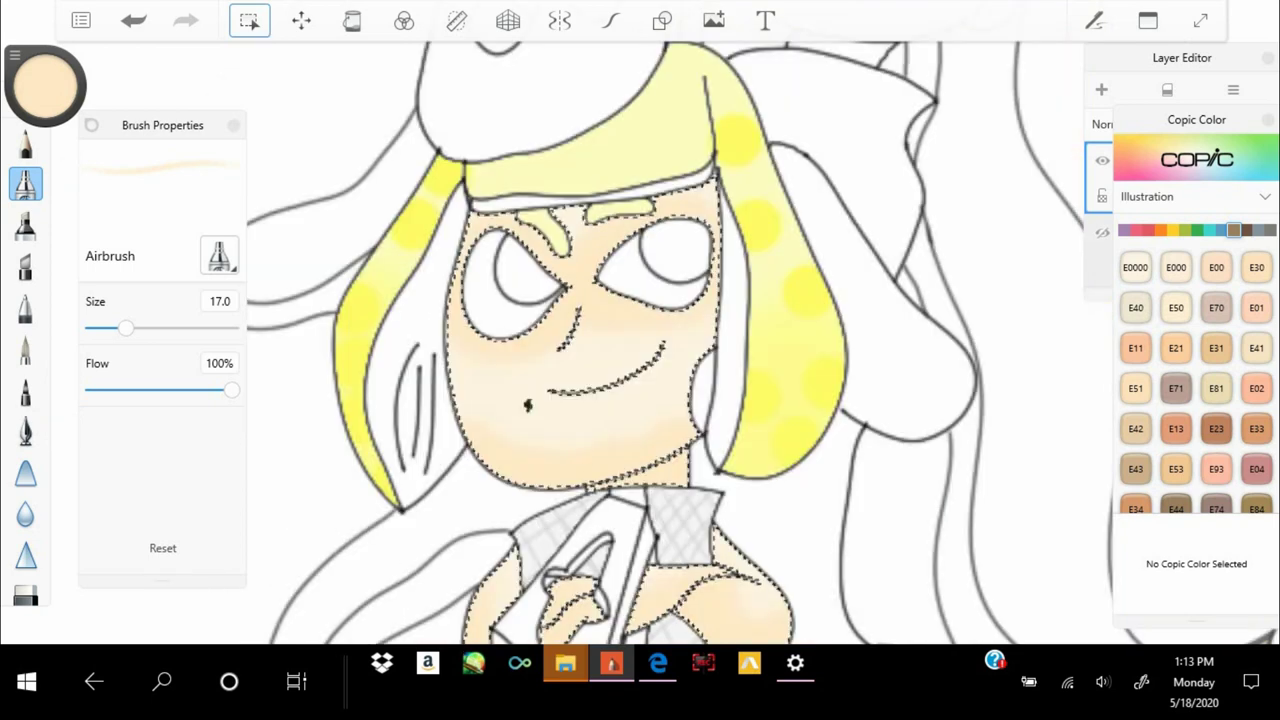
# Switch to Microsoft Edge and look through the Drawing music playlist on YouTube
pyautogui.scroll(-2, 640, 340)
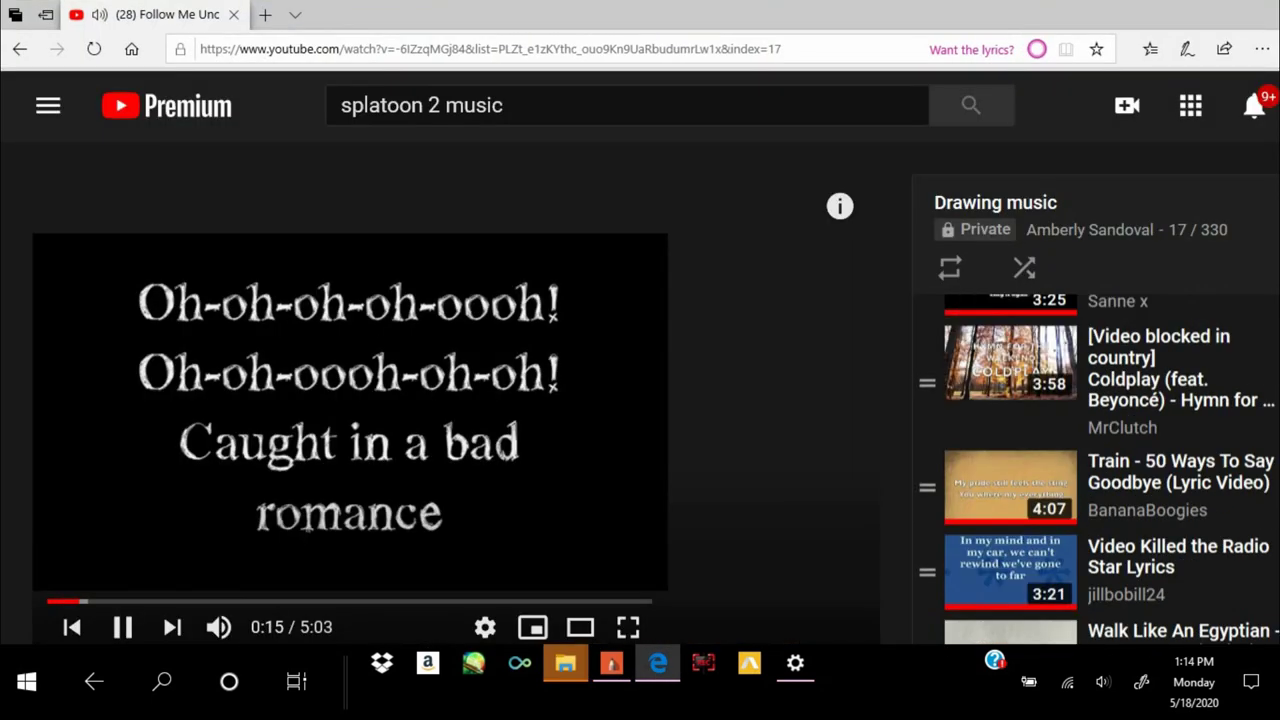
pyautogui.scroll(-1, 1010, 470)
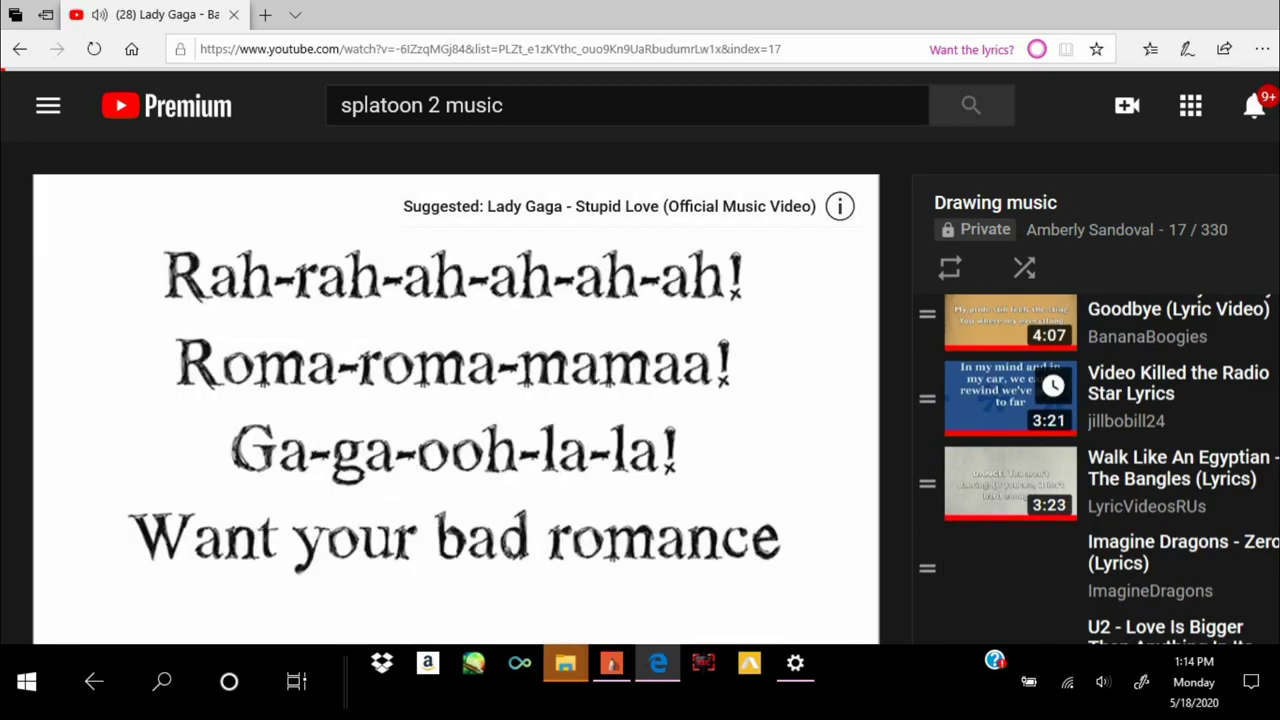
pyautogui.hotkey('ctrl', '+')
pyautogui.hotkey('ctrl', '-')
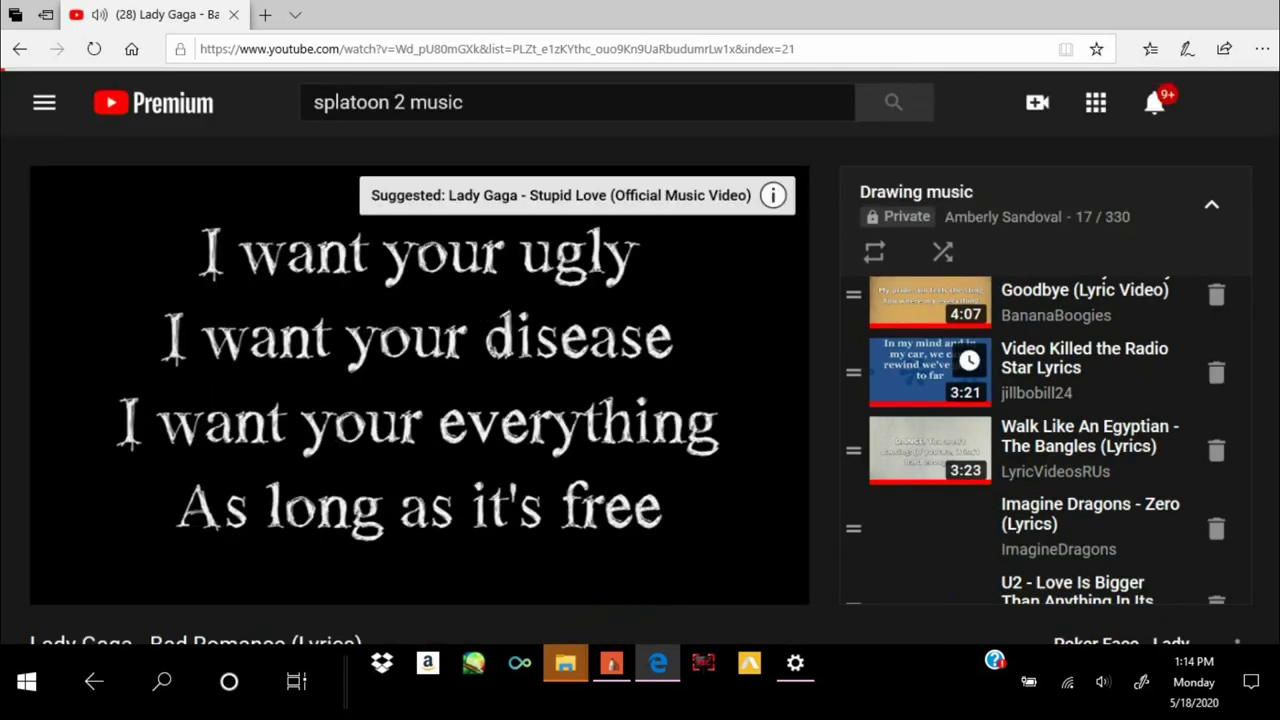
pyautogui.hotkey('ctrl', '+')
pyautogui.hotkey('ctrl', '-')
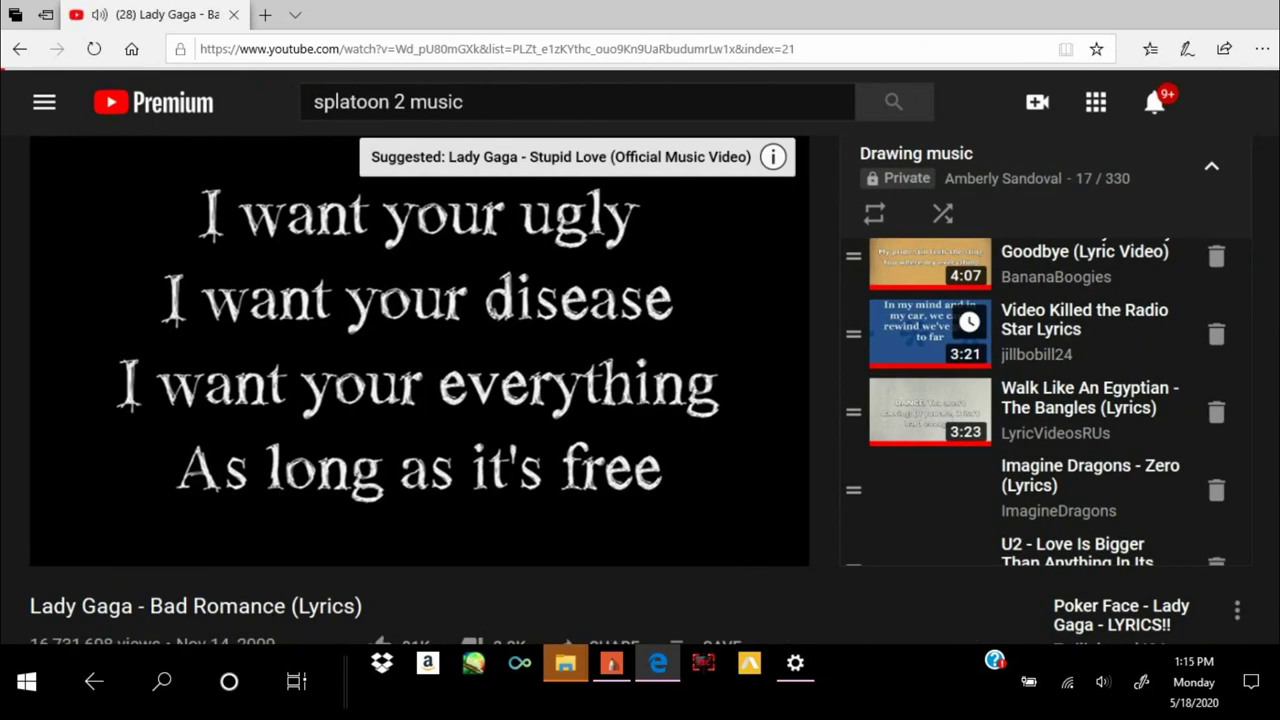
pyautogui.hotkey('ctrl', '+')
pyautogui.hotkey('ctrl', '-')
pyautogui.hotkey('ctrl', '+')
pyautogui.hotkey('ctrl', '-')
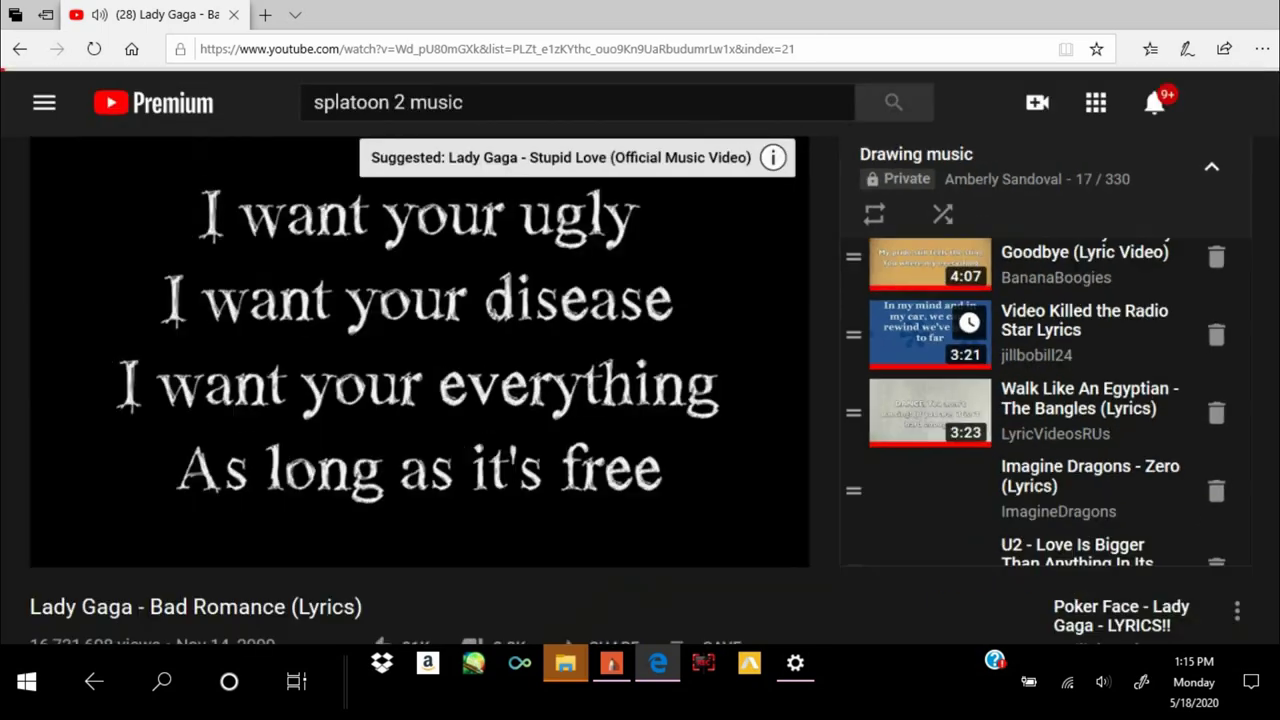
# Return to SketchBook, relaunch it with the drawing, and undo the last action
pyautogui.hotkey('alt', 'Tab')
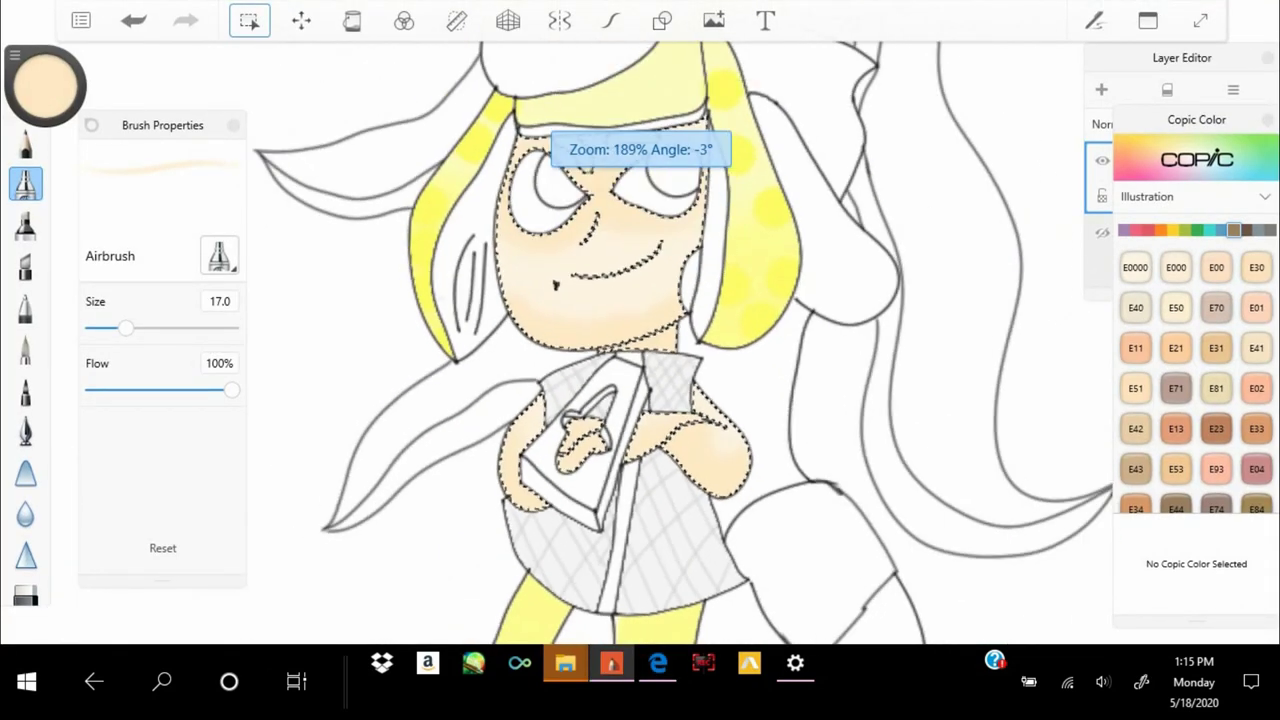
pyautogui.scroll(-3, 640, 350)
pyautogui.press('super+s')
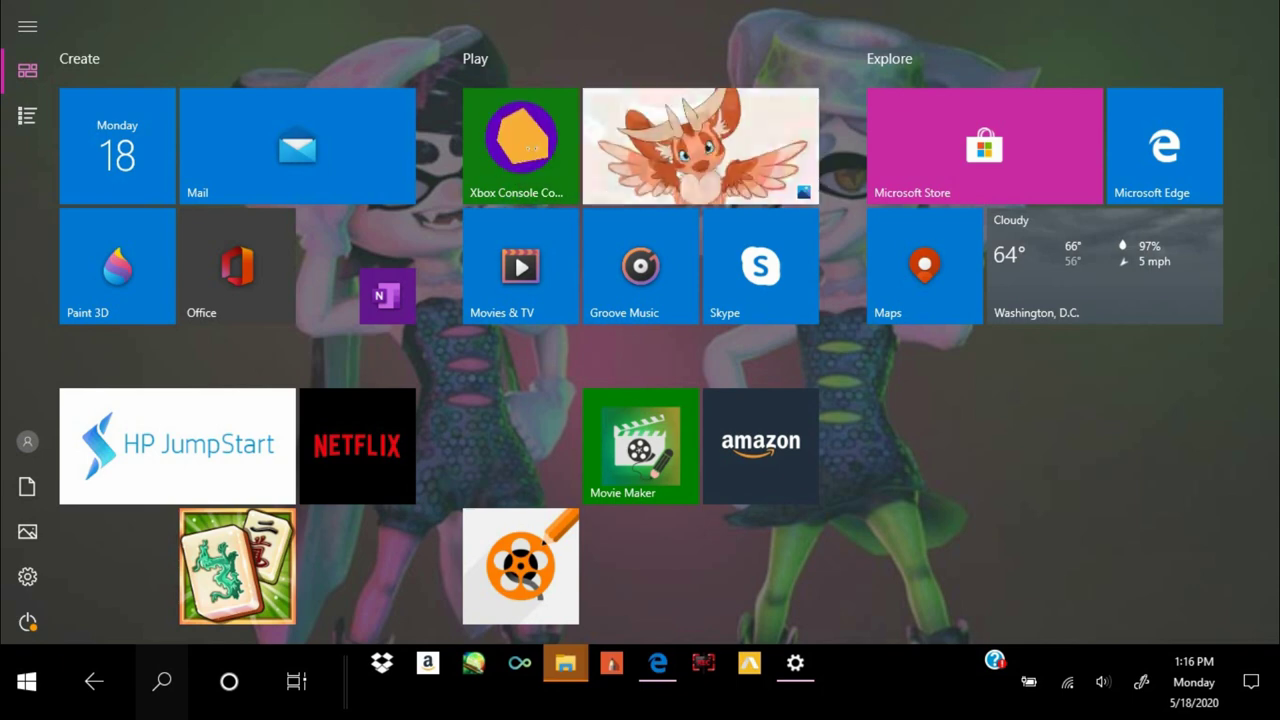
pyautogui.press('super')
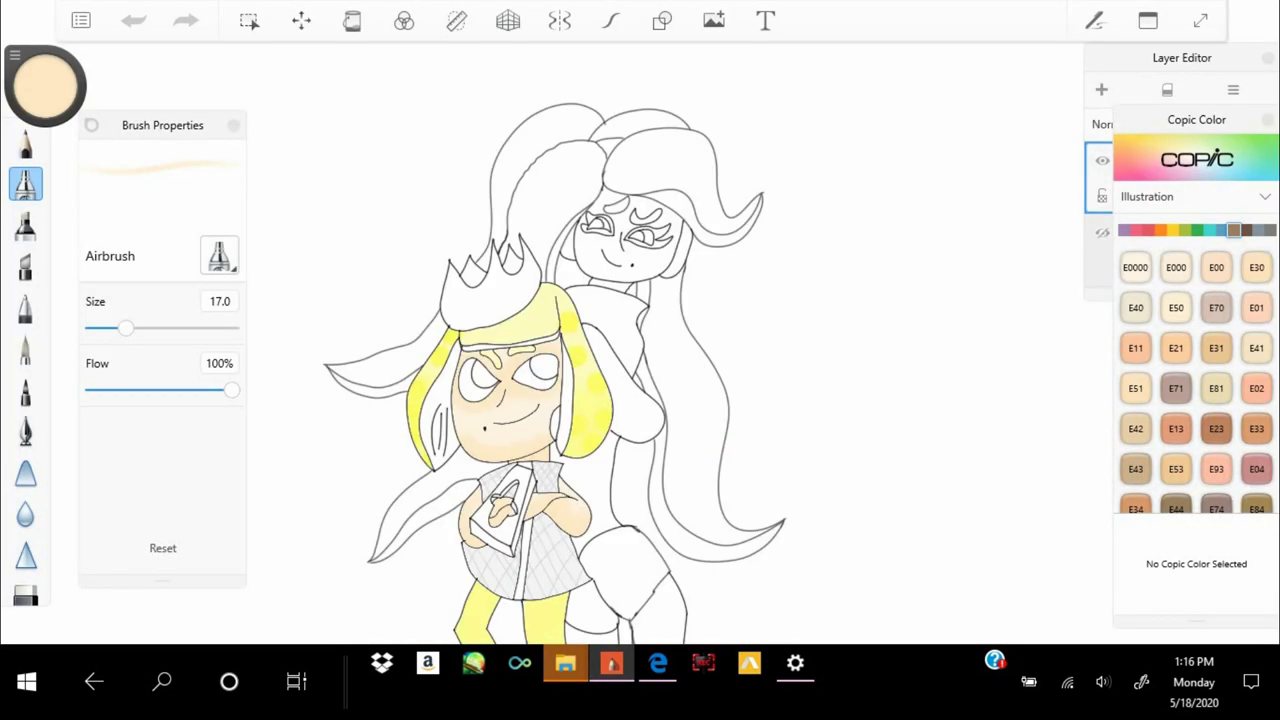
pyautogui.hotkey('ctrl', 'z')
# Select the held box and the jacket's front strip with the Magic Wand at tolerance 32 and paint them bright yellow with the Paintbrush at size 26.7
pyautogui.scroll(5, 640, 340)
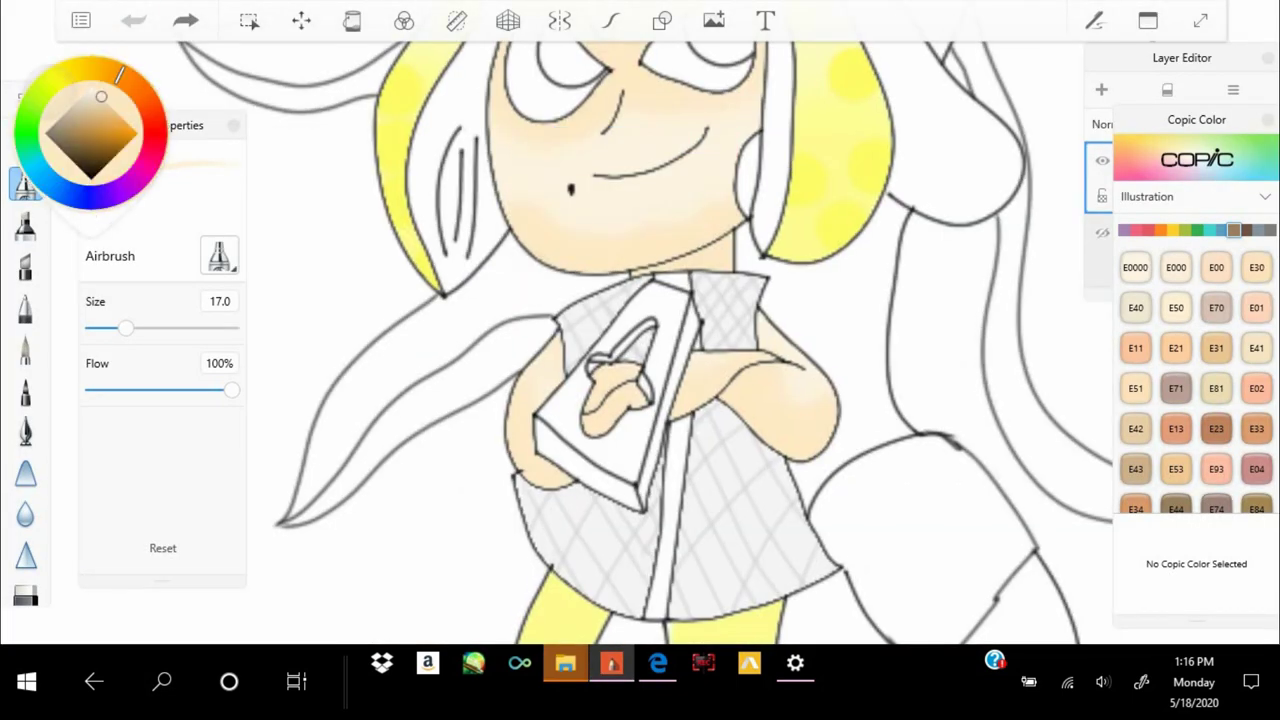
pyautogui.press('m')
pyautogui.moveTo(650, 380); pyautogui.dragTo(560, 320)
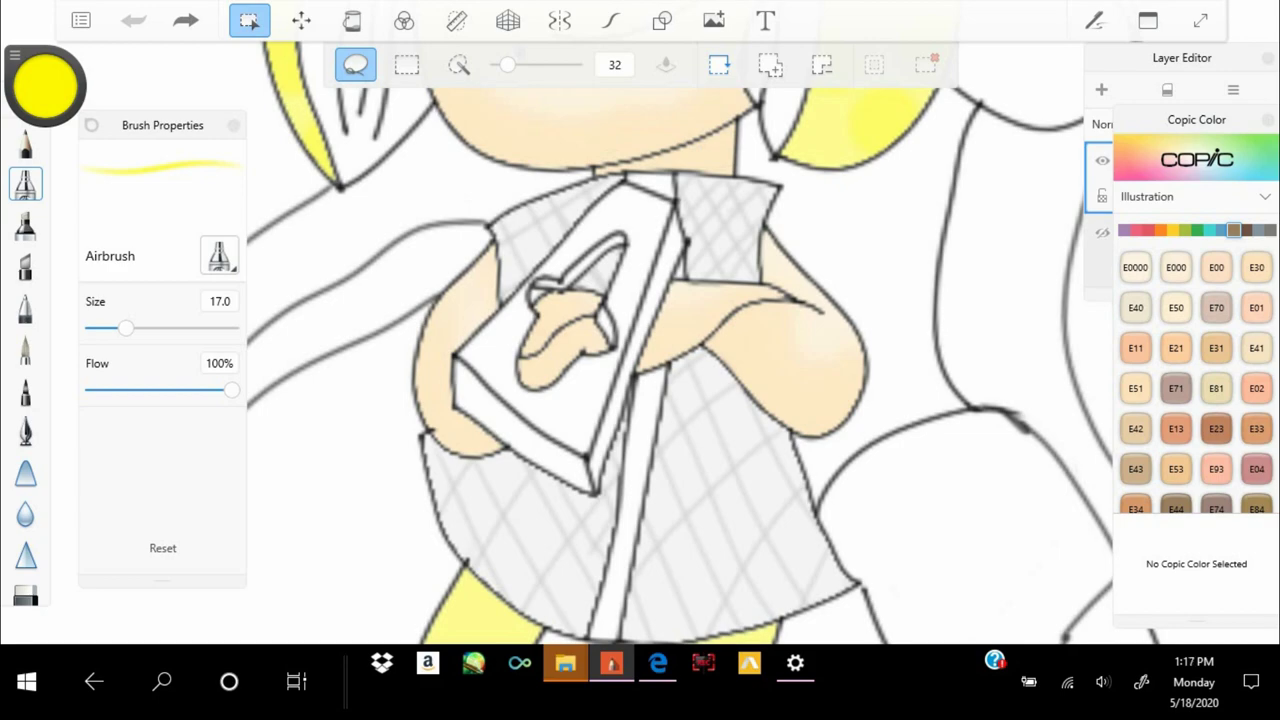
pyautogui.click(458, 64)
pyautogui.click(590, 330)
pyautogui.scroll(5, 620, 340)
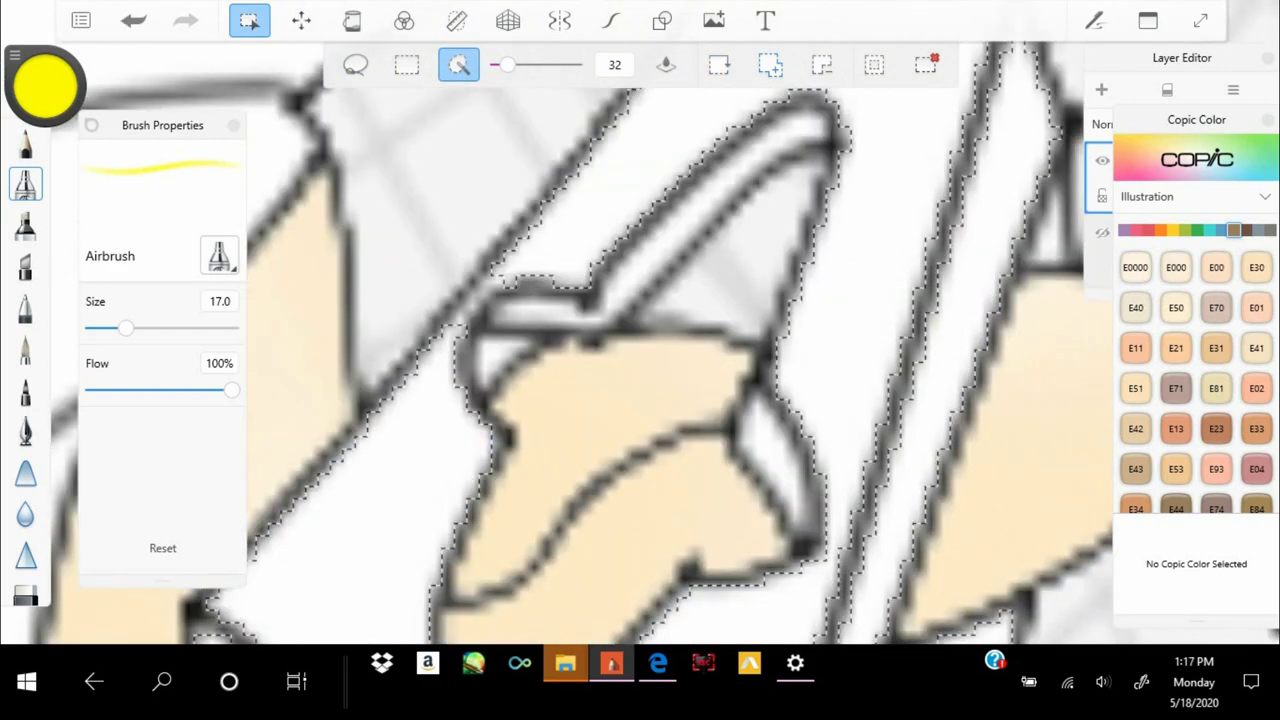
pyautogui.scroll(2, 640, 340)
pyautogui.scroll(-5, 640, 340)
pyautogui.scroll(3, 640, 340)
pyautogui.scroll(-4, 640, 340)
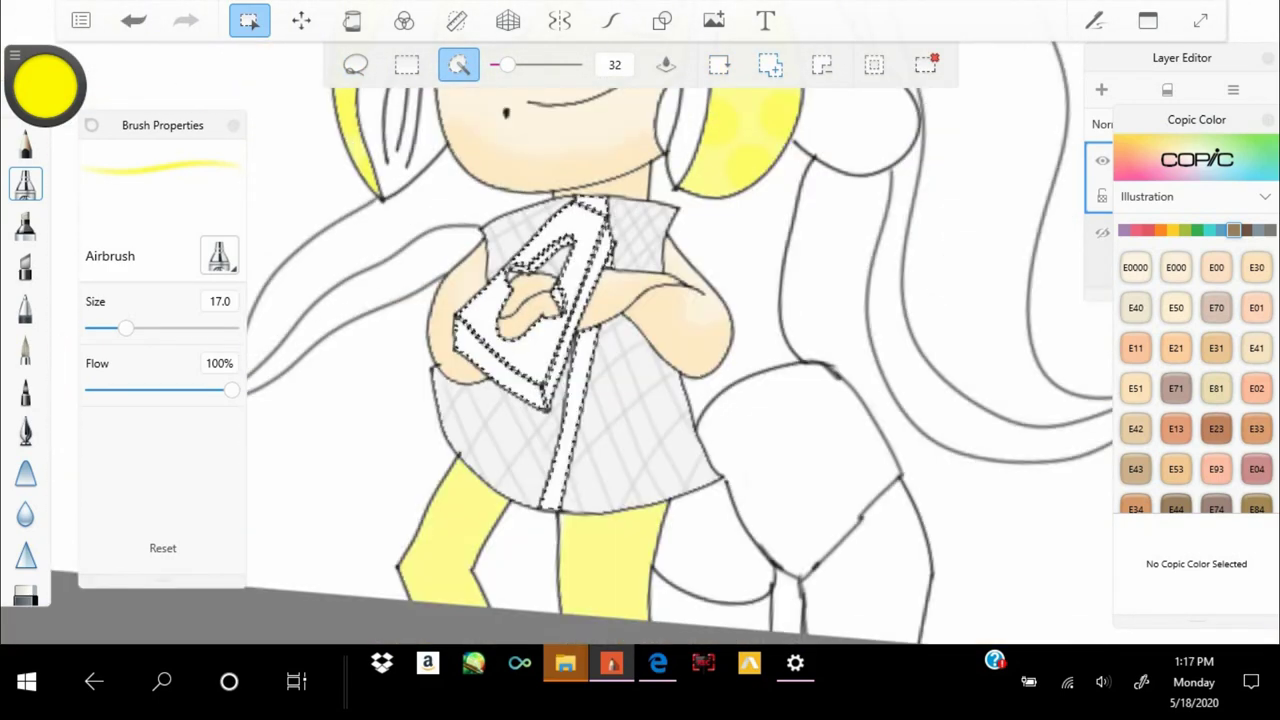
pyautogui.click(25, 347)
pyautogui.moveTo(520, 270); pyautogui.dragTo(565, 470)
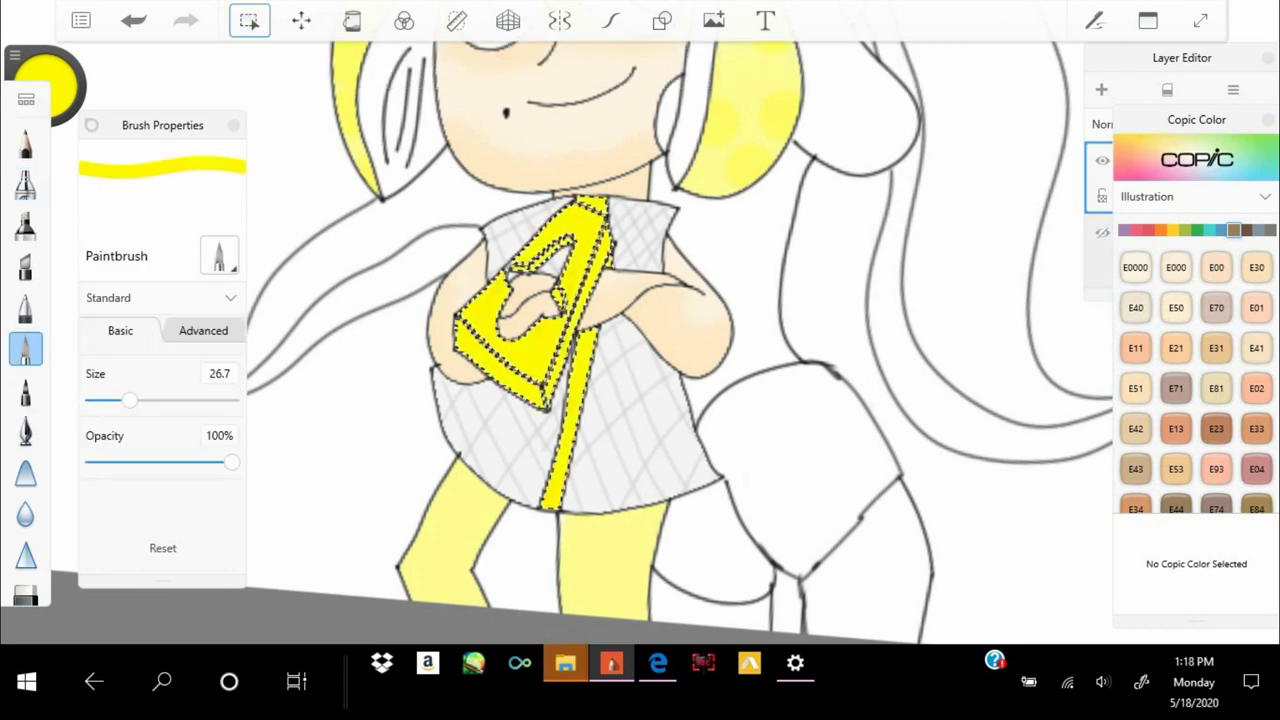
# Darken the paint color to a deep yellow for the held box's shaded side
pyautogui.scroll(5, 530, 310)
pyautogui.moveTo(45, 85); pyautogui.dragTo(45, 110)
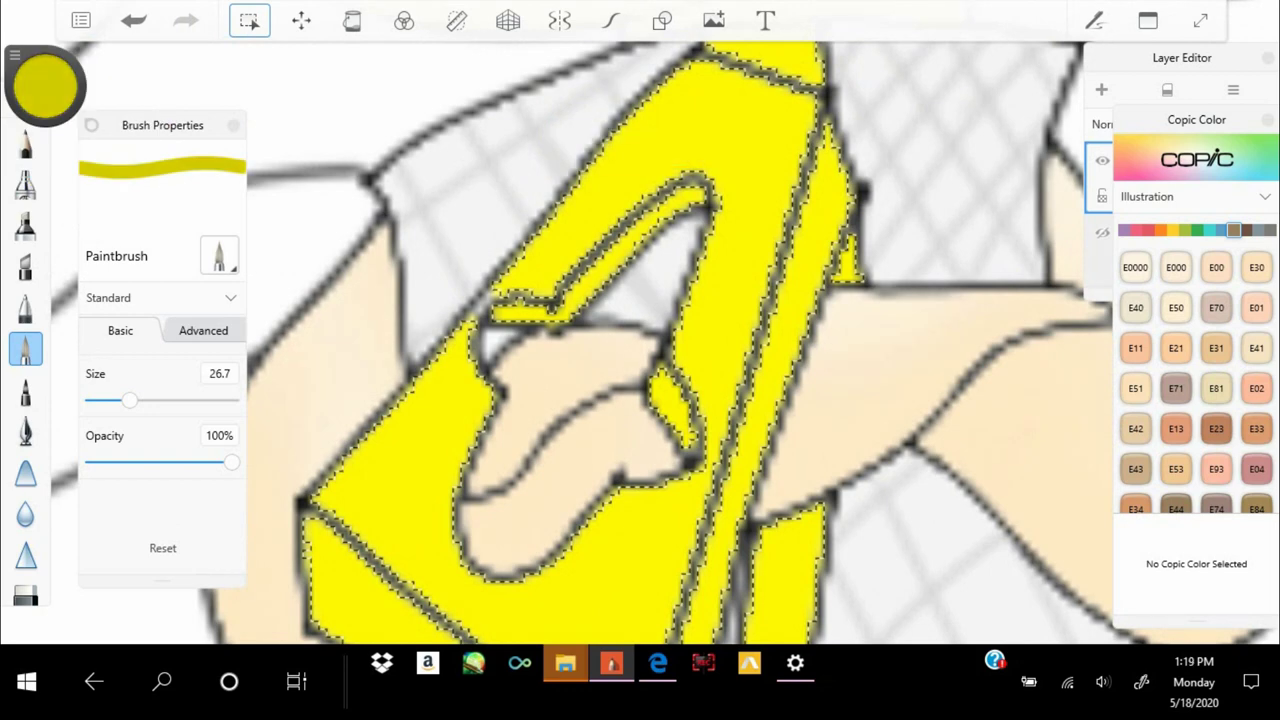
pyautogui.scroll(3, 640, 340)
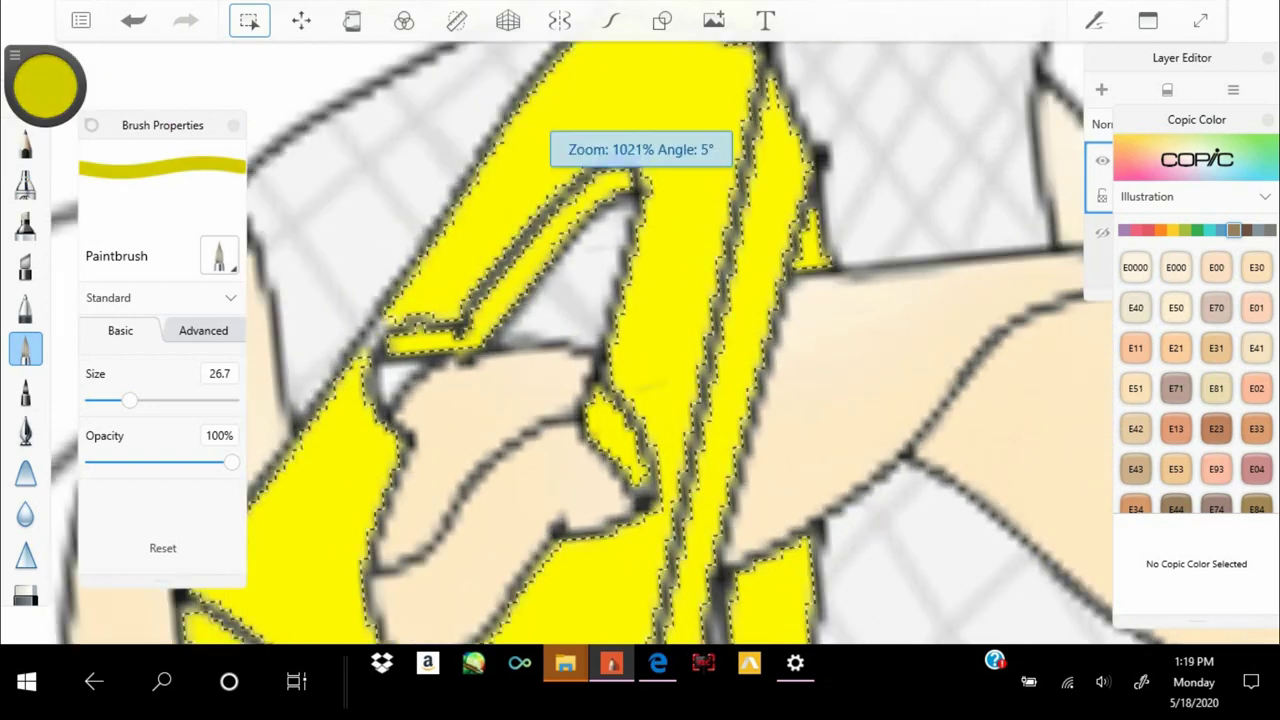
pyautogui.moveTo(129, 400); pyautogui.dragTo(100, 400)
pyautogui.moveTo(760, 150); pyautogui.dragTo(700, 360)
pyautogui.hotkey('ctrl', 'z')
# Shade the held box's long narrow side deep yellow from its upper end to the lower corner with the Paintbrush at size 3.0
pyautogui.moveTo(100, 400); pyautogui.dragTo(96, 400)
pyautogui.moveTo(790, 150)
pyautogui.mouseDown()
pyautogui.moveTo(725, 400)
pyautogui.moveTo(800, 120)
pyautogui.mouseUp()
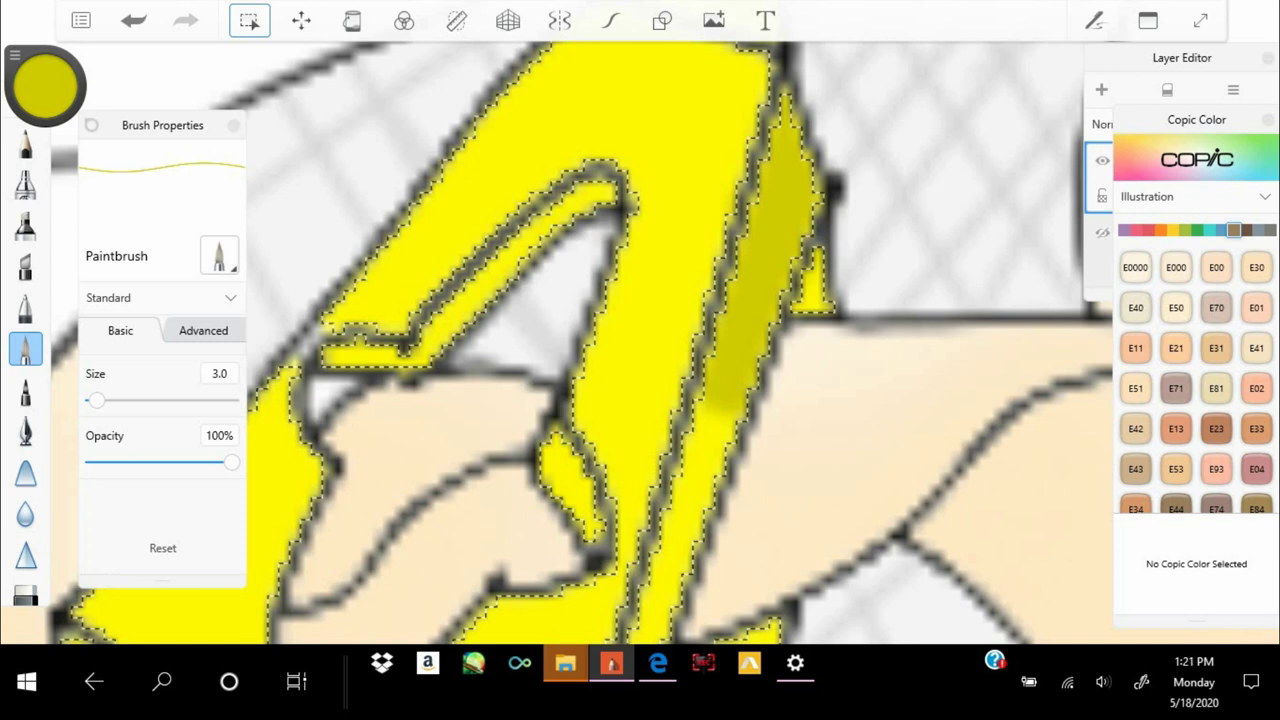
pyautogui.scroll(-3, 587, 343)
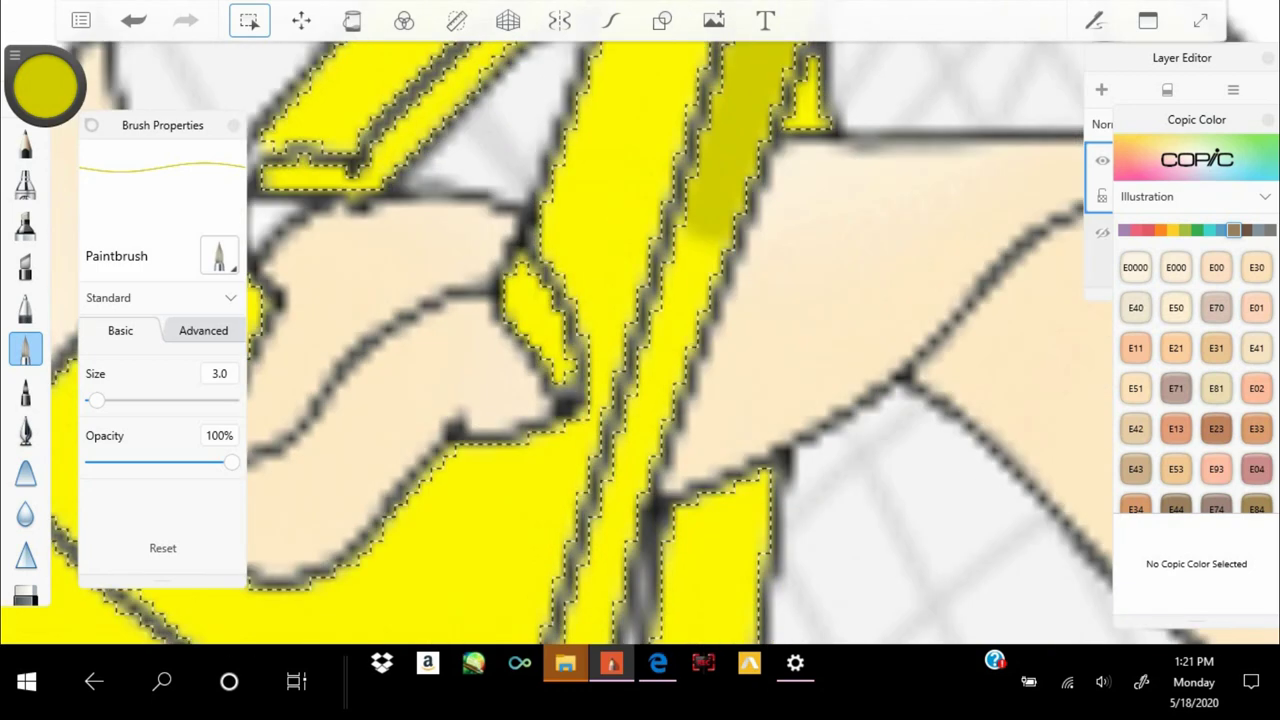
pyautogui.moveTo(707, 228); pyautogui.dragTo(645, 420)
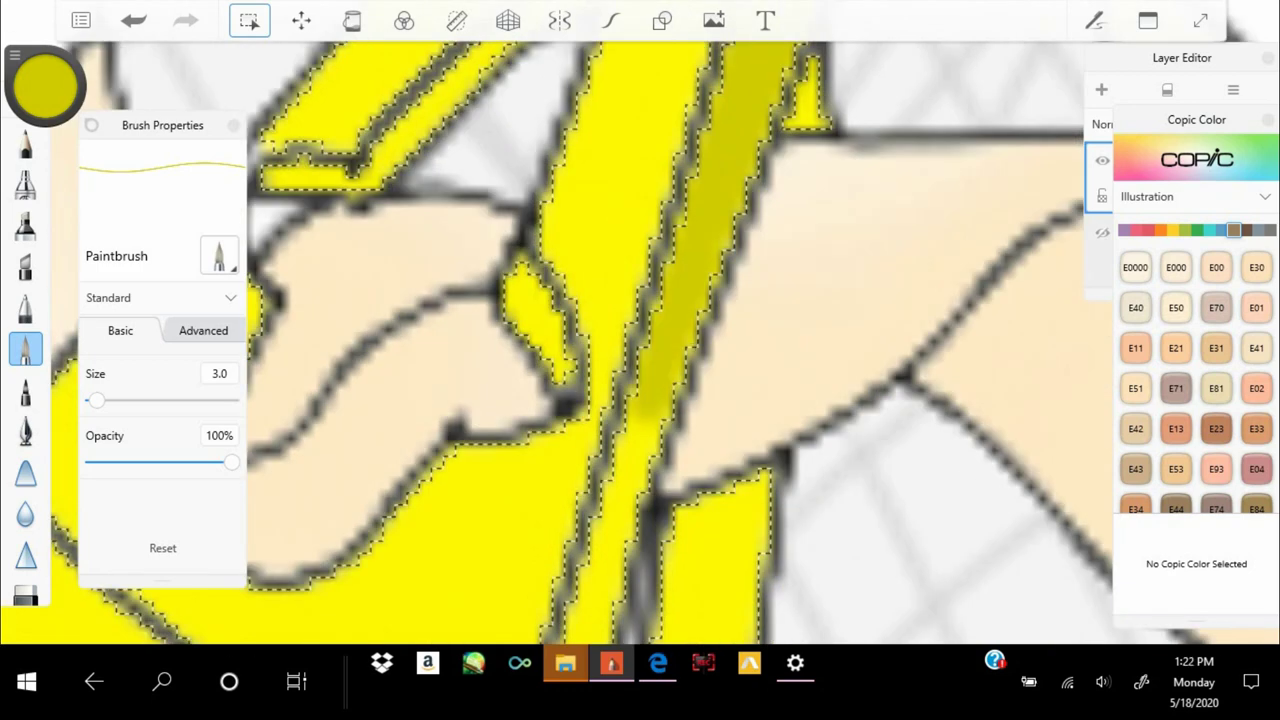
pyautogui.scroll(-5, 587, 343)
pyautogui.moveTo(690, 370); pyautogui.dragTo(622, 530)
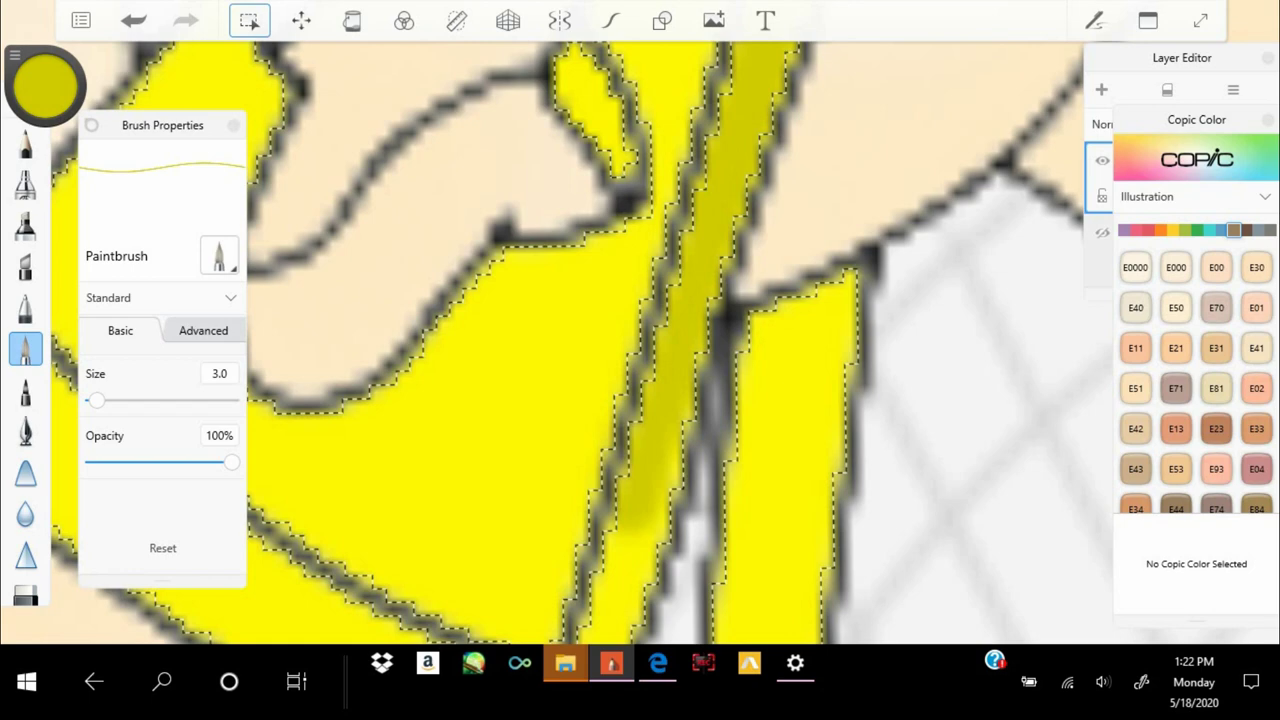
pyautogui.scroll(-5, 587, 343)
pyautogui.moveTo(712, 365); pyautogui.dragTo(655, 600)
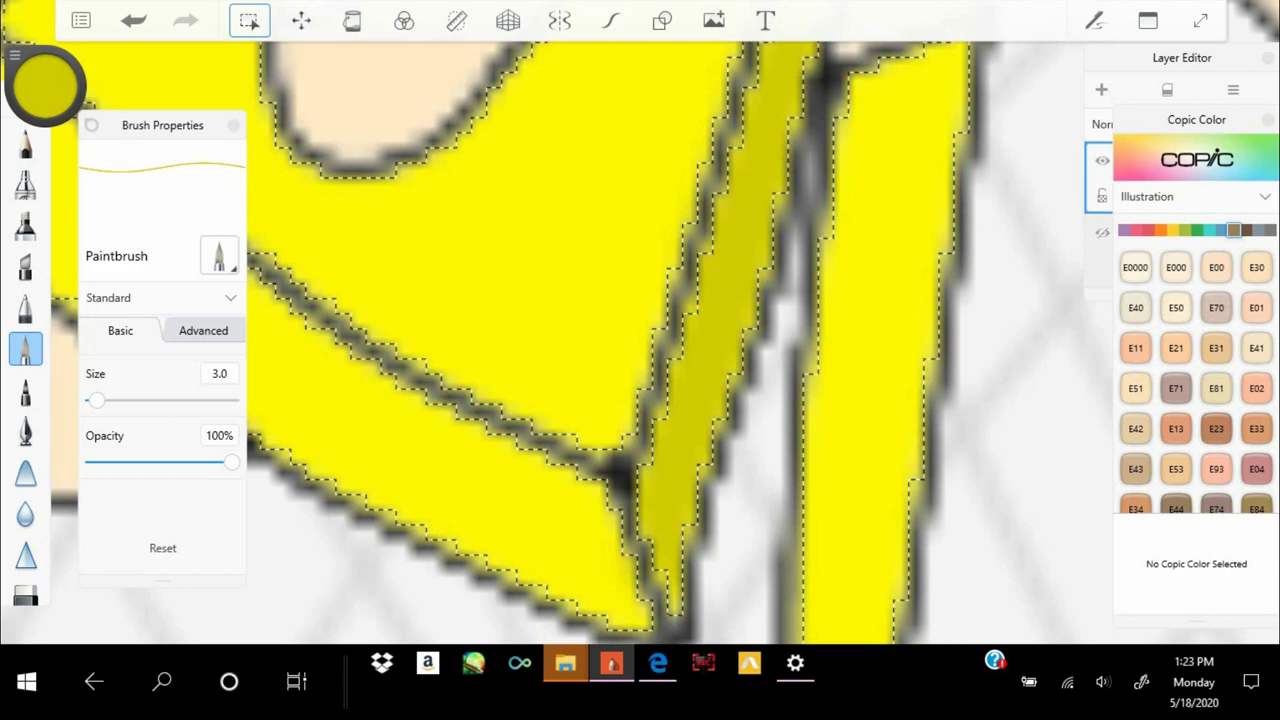
# Shade the held box's bottom side deep yellow from its lower corner toward the opposite end with the Paintbrush at size 3.0
pyautogui.moveTo(600, 300); pyautogui.dragTo(700, 260)
pyautogui.moveTo(480, 515); pyautogui.dragTo(900, 420)
pyautogui.moveTo(550, 500); pyautogui.dragTo(970, 405)
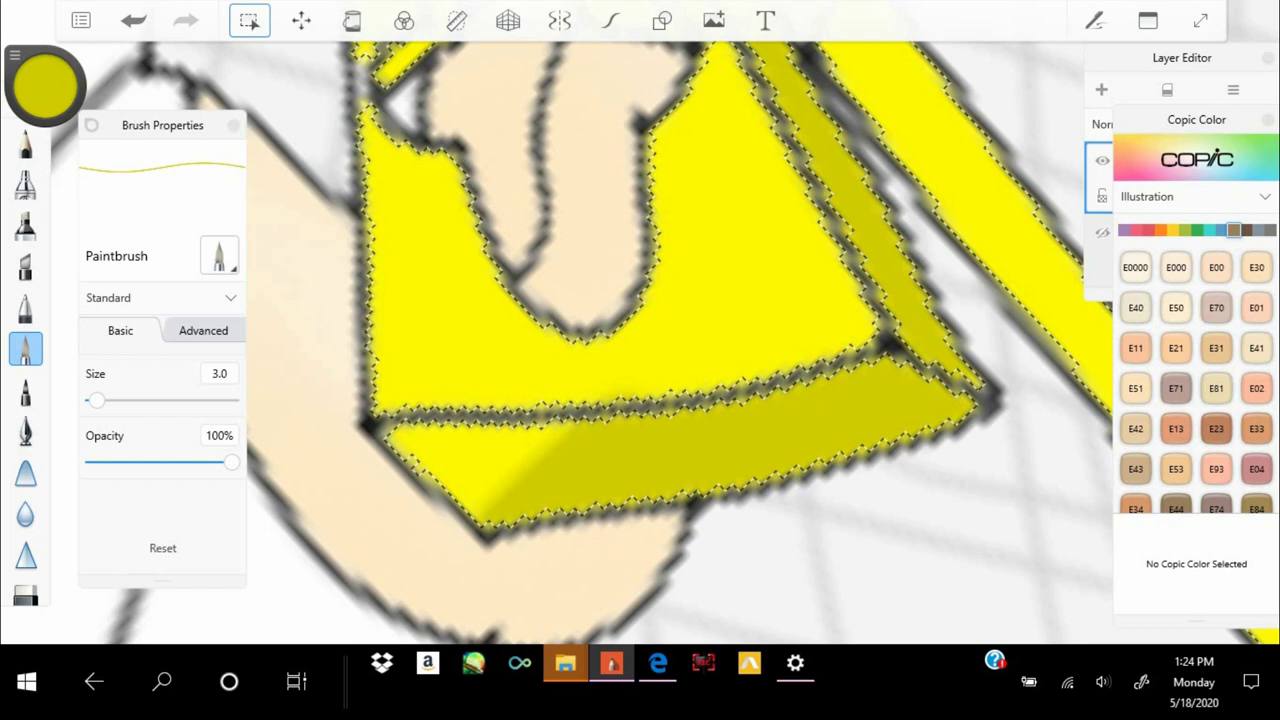
# Shade the inner edges of the held box's handle opening deep yellow with the Paintbrush at size 3.0
pyautogui.moveTo(640, 340)
pyautogui.mouseDown()
pyautogui.moveTo(600, 300)
pyautogui.moveTo(640, 340)
pyautogui.mouseUp()
pyautogui.moveTo(690, 400); pyautogui.dragTo(565, 495)
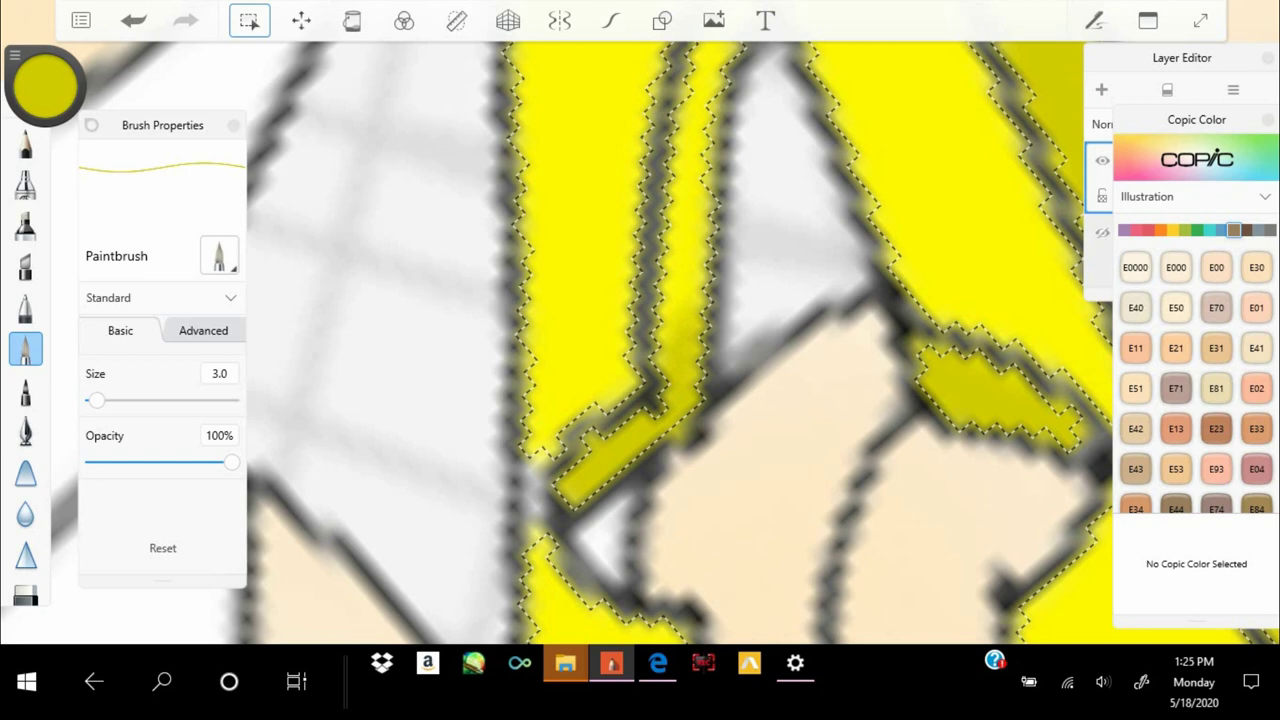
pyautogui.moveTo(672, 456); pyautogui.dragTo(608, 284)
pyautogui.moveTo(724, 314); pyautogui.dragTo(628, 128)
pyautogui.scroll(-5, 640, 360)
pyautogui.scroll(5, 640, 360)
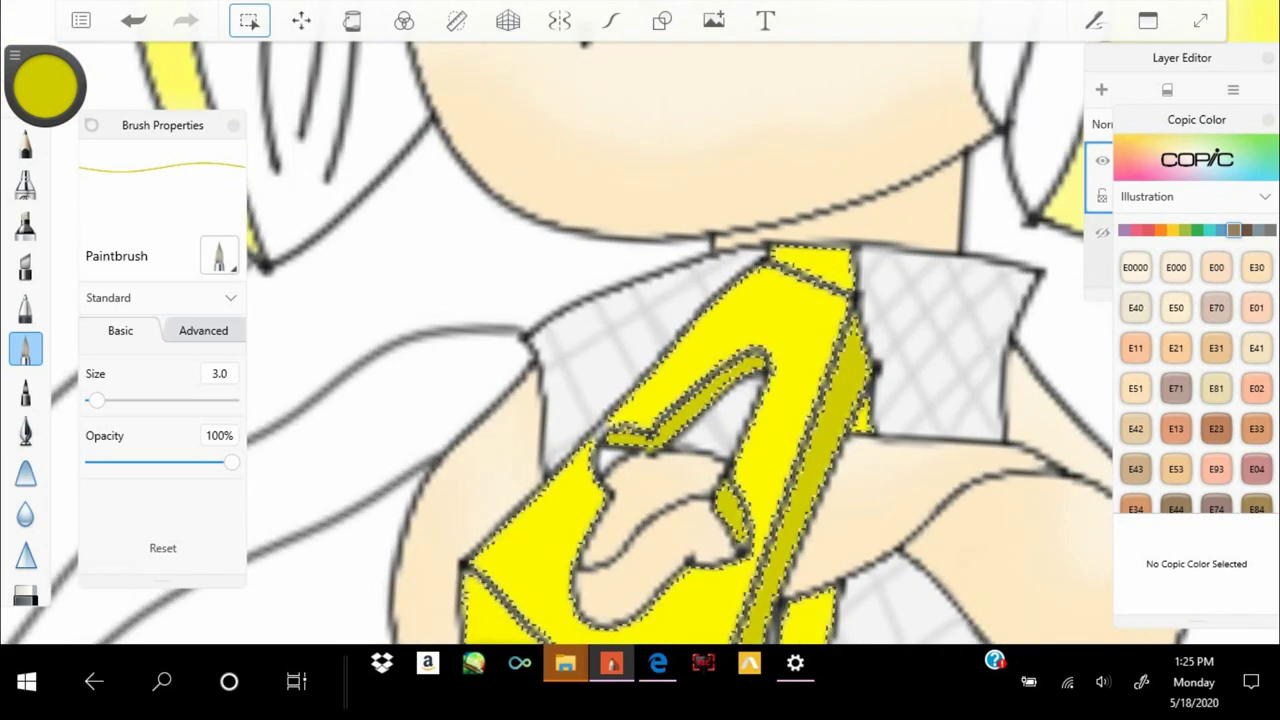
# Lighten the paint color to pale yellow and paint a highlight across the front face's upper end on the held box, then deselect
pyautogui.moveTo(45, 85); pyautogui.dragTo(45, 60)
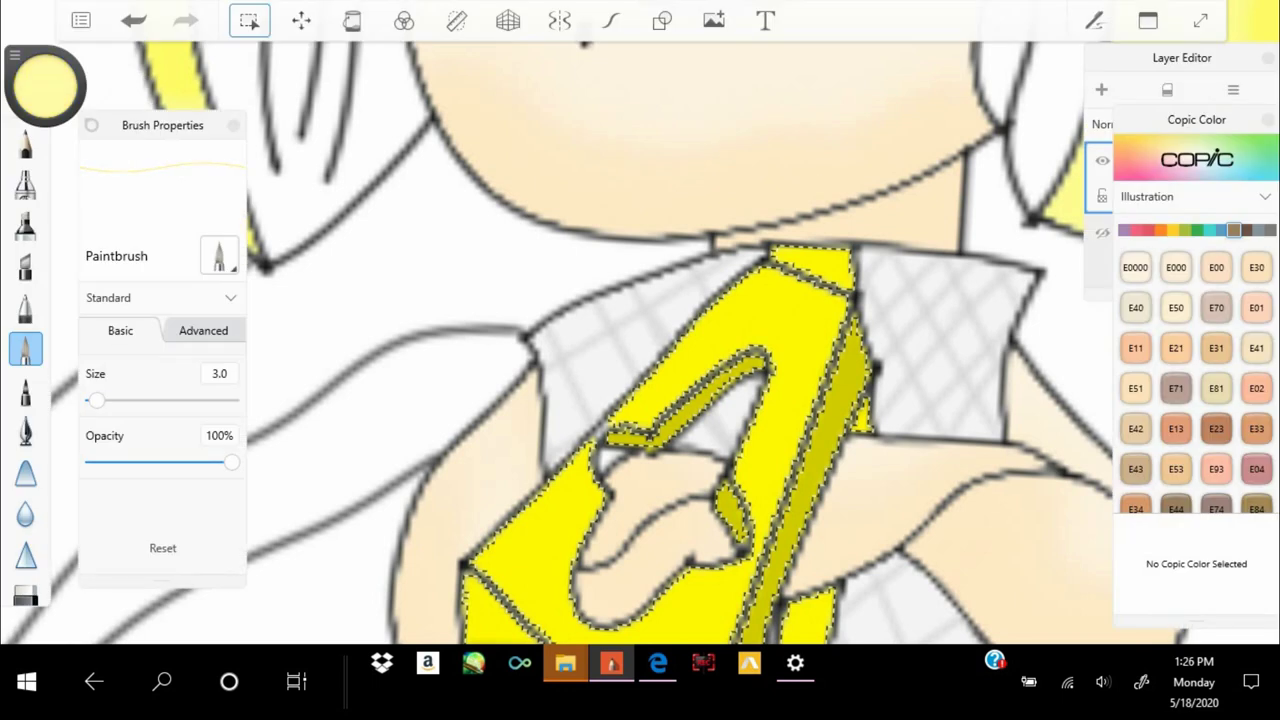
pyautogui.moveTo(690, 352); pyautogui.dragTo(838, 276)
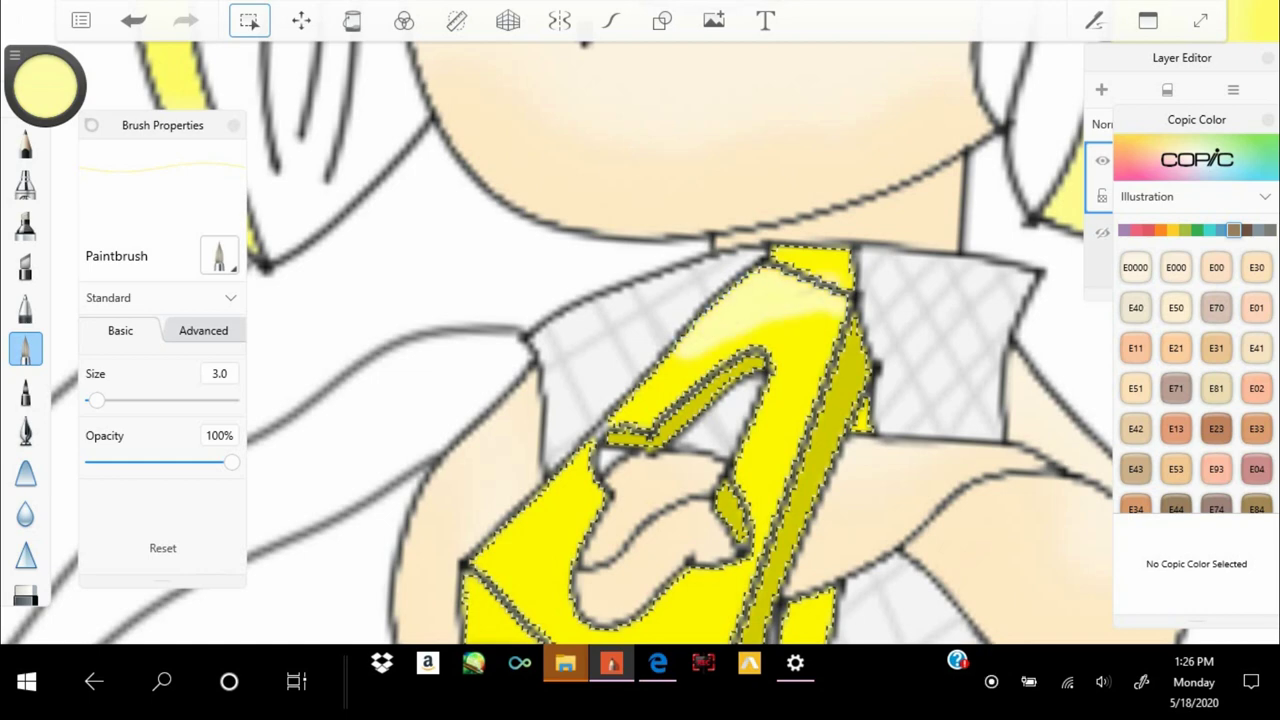
pyautogui.moveTo(652, 388)
pyautogui.mouseDown()
pyautogui.moveTo(840, 274)
pyautogui.moveTo(810, 268)
pyautogui.mouseUp()
pyautogui.scroll(-5, 640, 360)
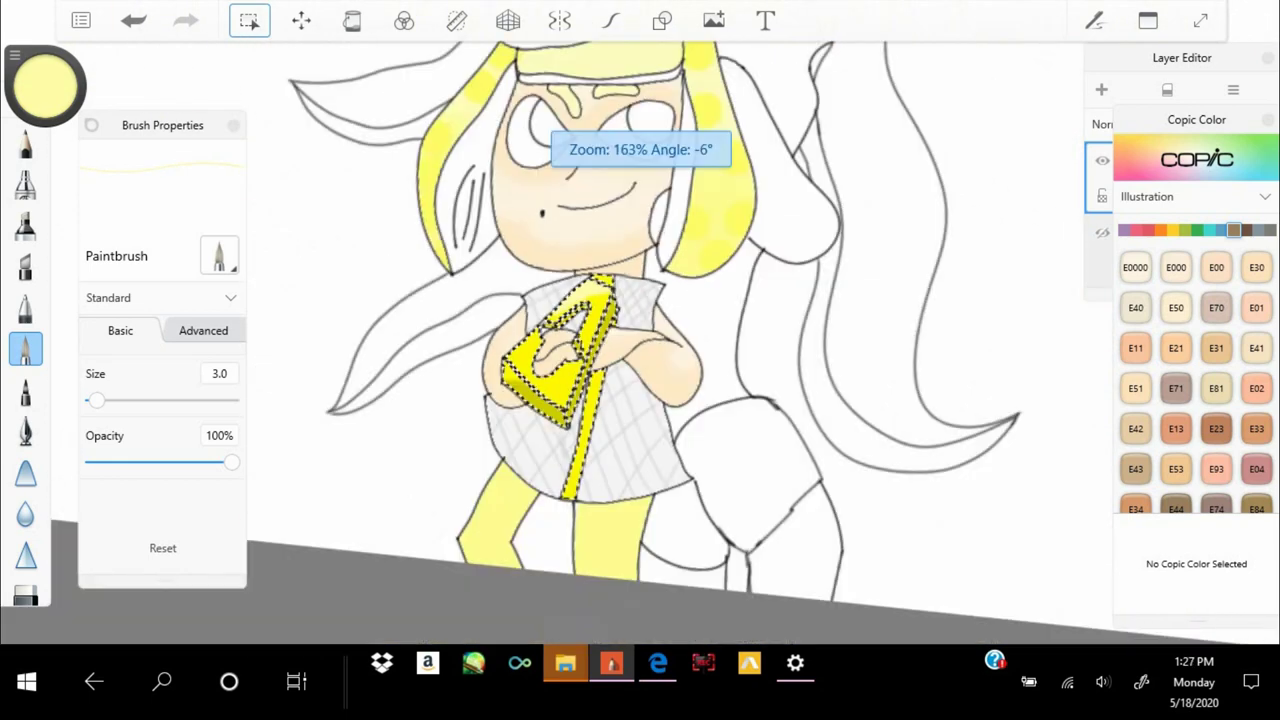
# Touch up the held box beside its handle opening in bright yellow with the Paintbrush at size 1.4
pyautogui.scroll(8, 640, 360)
pyautogui.click(723, 251)
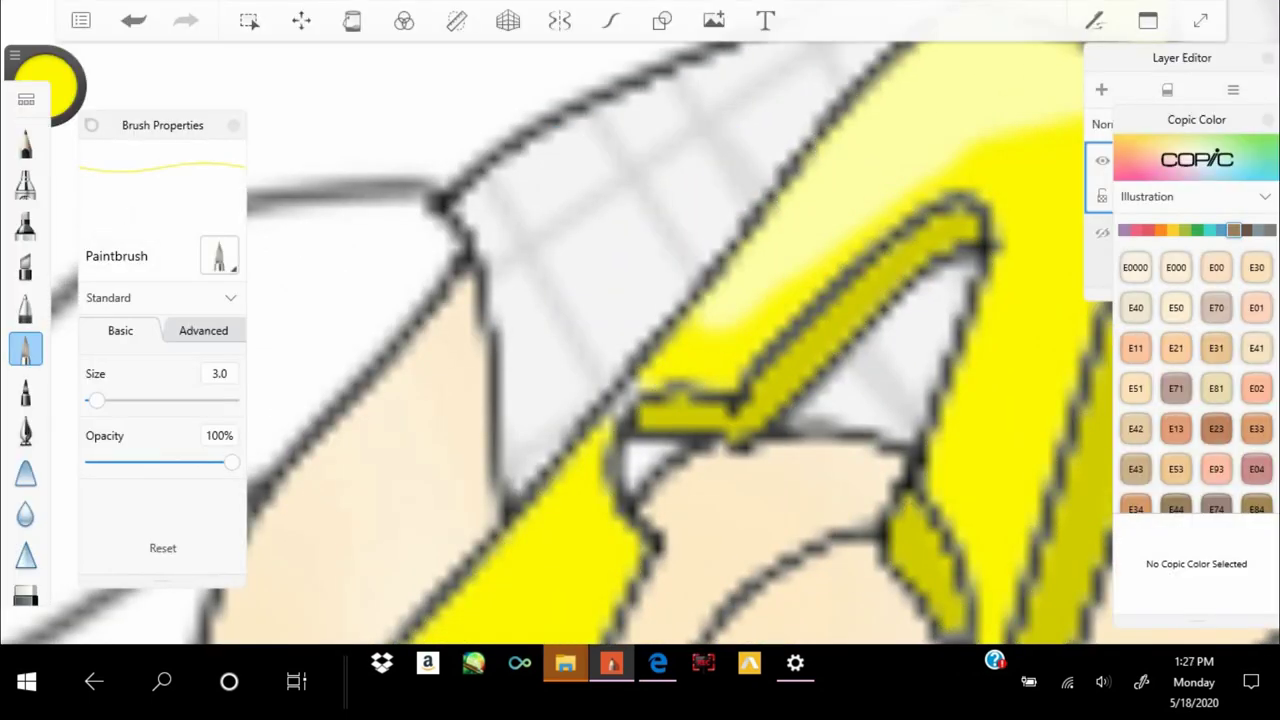
pyautogui.moveTo(95, 400); pyautogui.dragTo(89, 400)
pyautogui.scroll(-3, 640, 360)
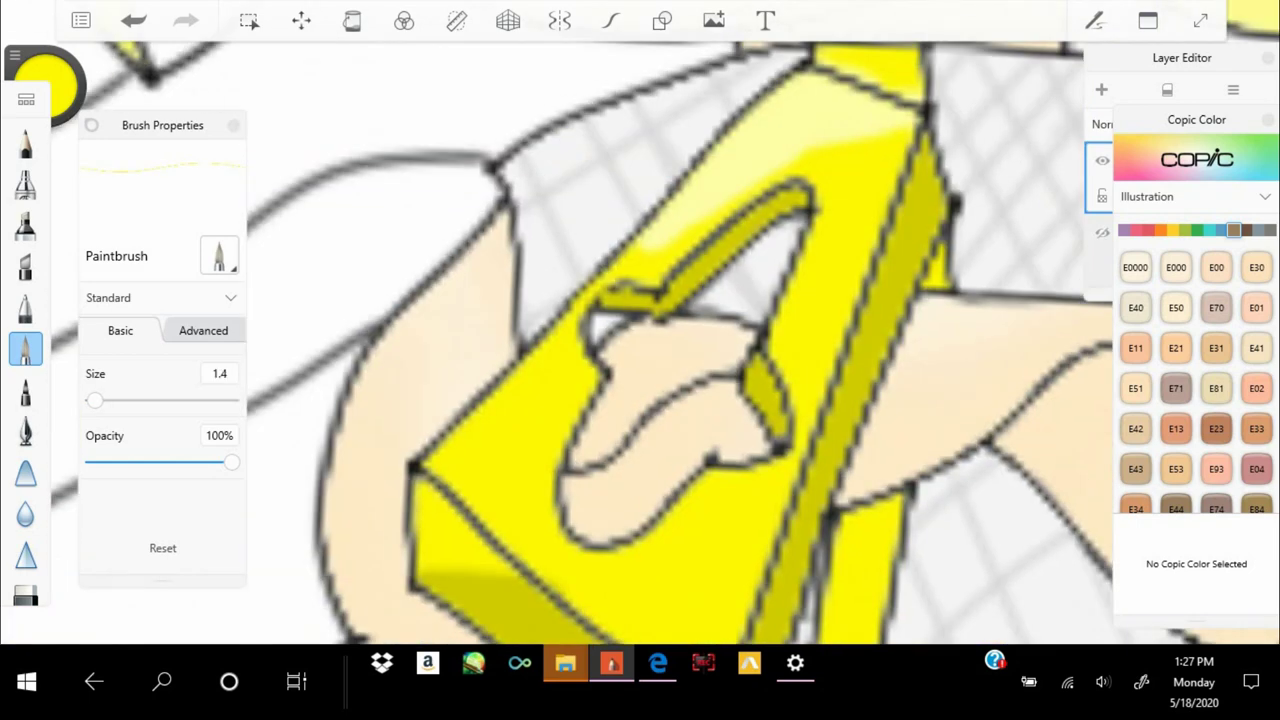
# Retouch the outline around the held box's handle opening in black with the Ballpoint Pen at size 1.0
pyautogui.scroll(5, 640, 360)
pyautogui.click(26, 308)
pyautogui.click(26, 308)
pyautogui.moveTo(45, 85); pyautogui.dragTo(45, 150)
pyautogui.scroll(-6, 640, 360)
pyautogui.scroll(4, 640, 360)
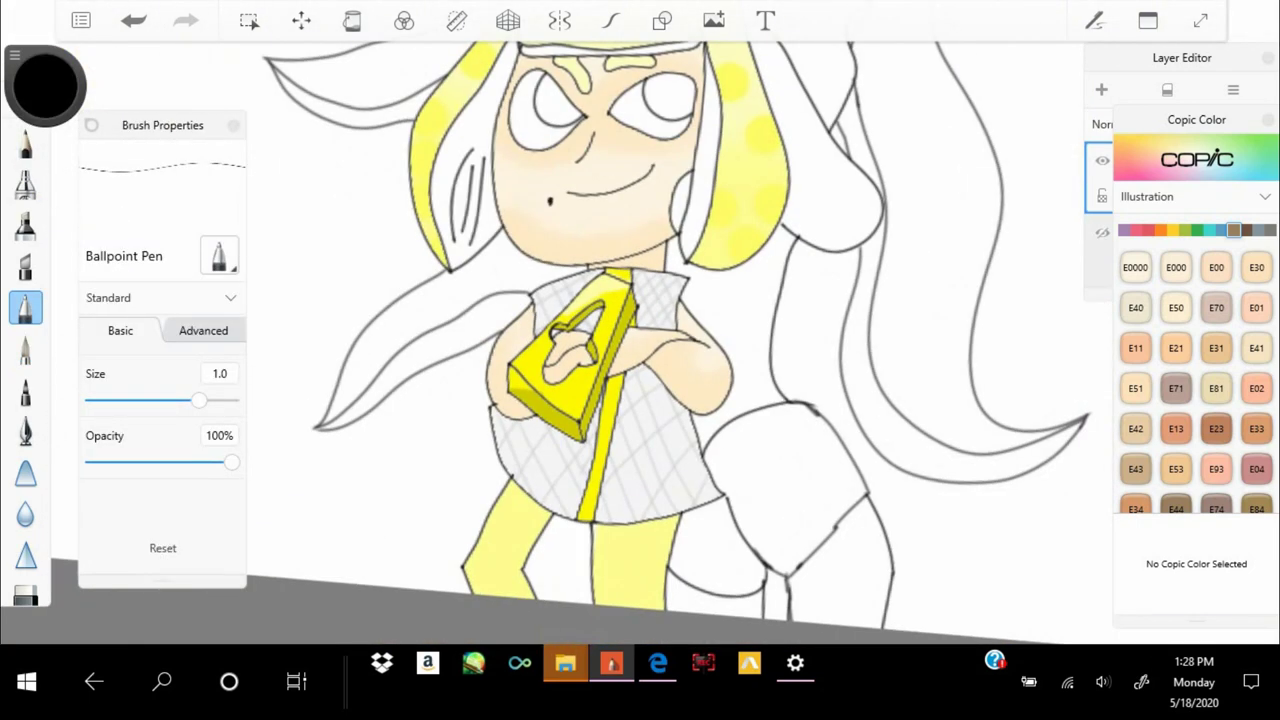
pyautogui.scroll(4, 640, 360)
pyautogui.scroll(-2, 640, 360)
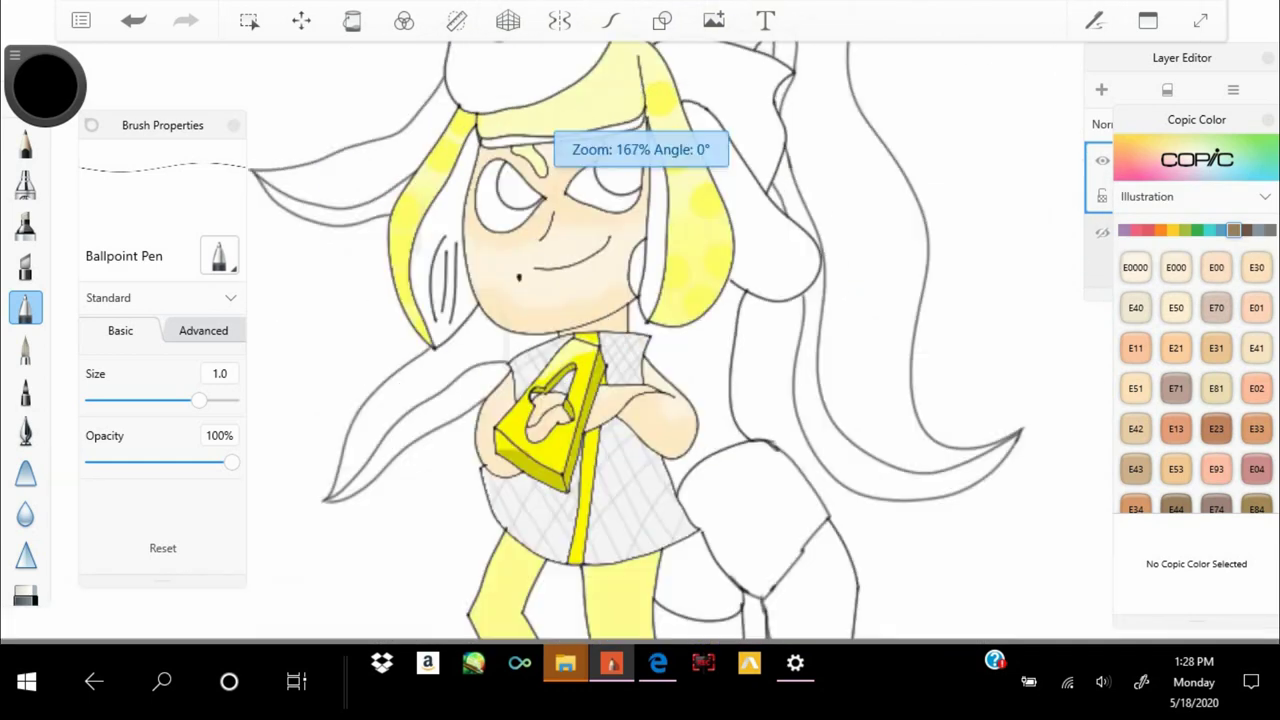
pyautogui.scroll(2, 640, 360)
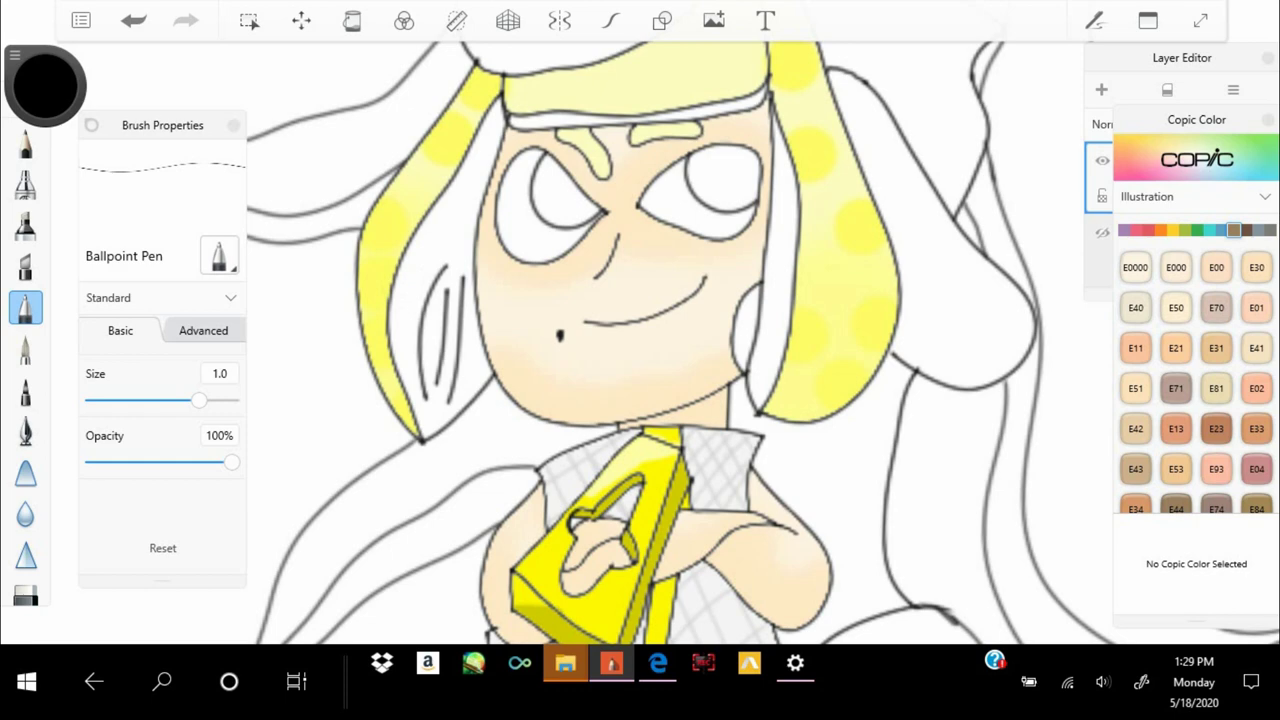
# Select the inner hair linings around the crowned character's face with the Magic Wand at tolerance 32 and paint them pale grey with the Paintbrush at size 33.5
pyautogui.click(45, 85)
pyautogui.click(249, 20)
pyautogui.click(749, 340)
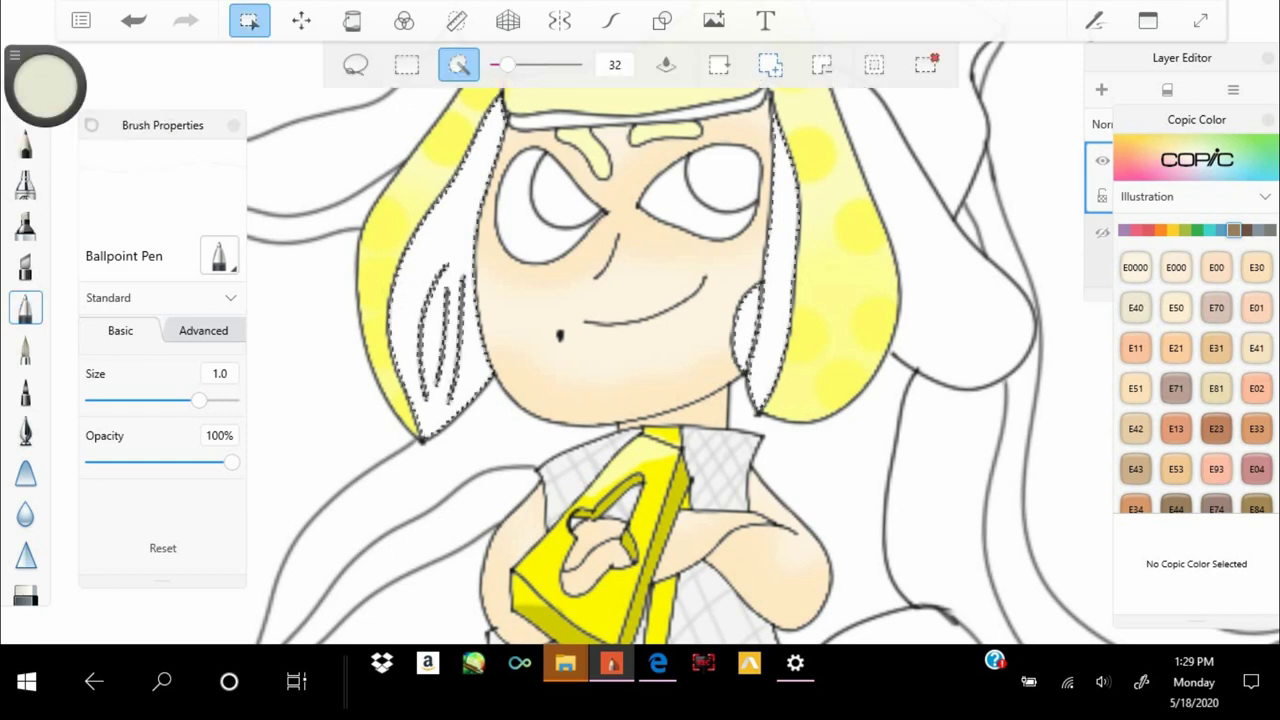
pyautogui.scroll(3, 640, 360)
pyautogui.click(25, 350)
pyautogui.moveTo(100, 400); pyautogui.dragTo(137, 400)
pyautogui.moveTo(330, 300); pyautogui.dragTo(330, 480)
pyautogui.moveTo(660, 260); pyautogui.dragTo(660, 480)
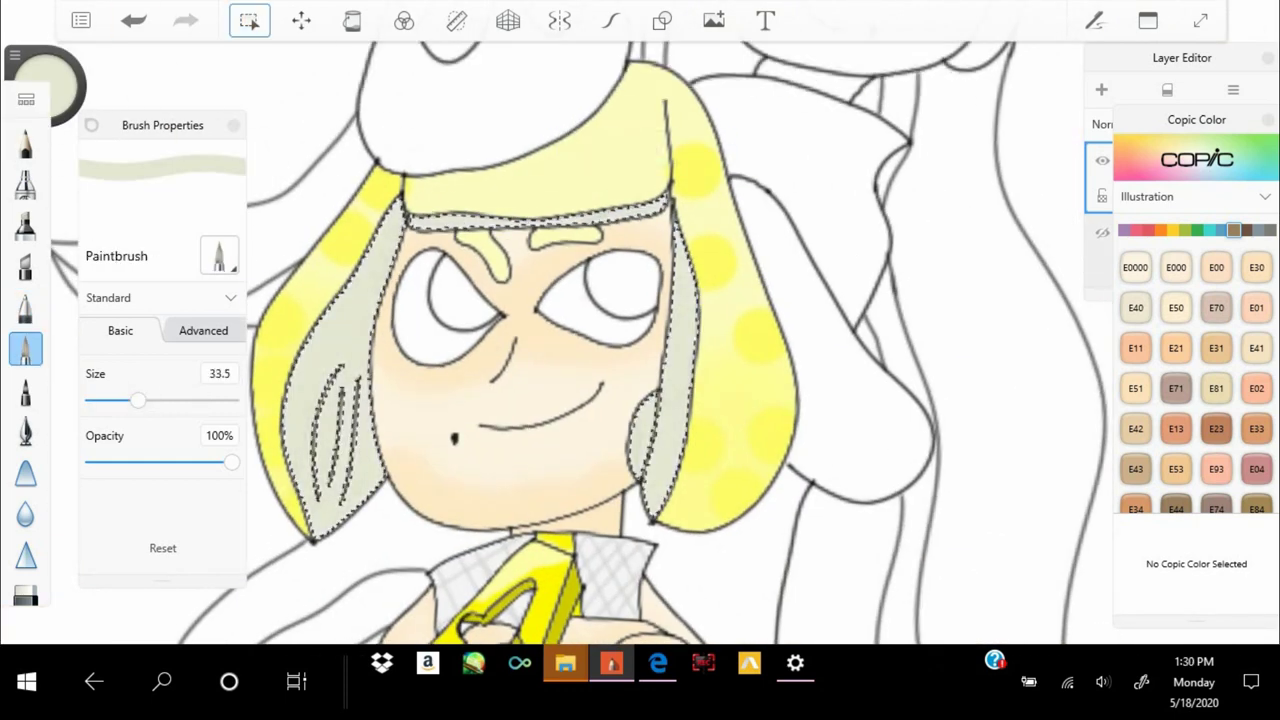
pyautogui.scroll(-2, 640, 360)
pyautogui.scroll(2, 640, 360)
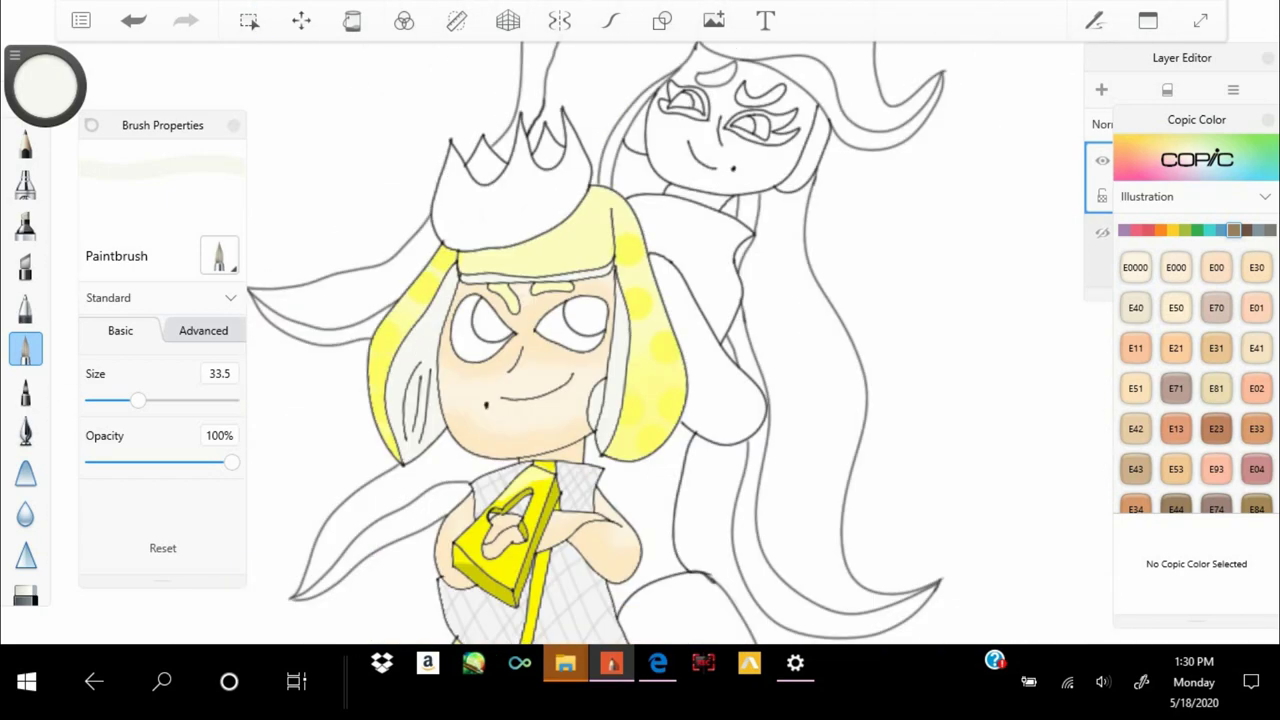
# Select the whole crown with the Magic Wand and paint it very pale yellow with the Paintbrush at size 33.5
pyautogui.scroll(2, 640, 360)
pyautogui.click(45, 85)
pyautogui.moveTo(45, 85); pyautogui.dragTo(45, 100)
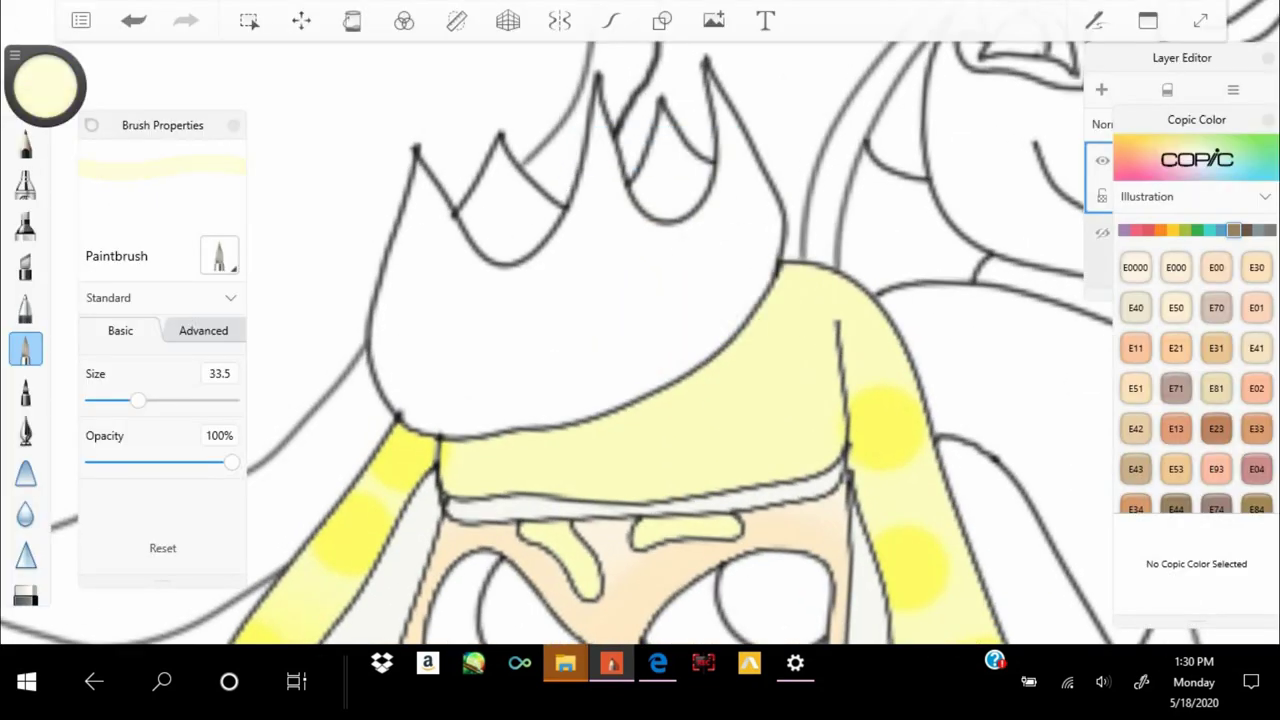
pyautogui.click(249, 20)
pyautogui.click(571, 300)
pyautogui.scroll(2, 640, 360)
pyautogui.moveTo(430, 300); pyautogui.dragTo(720, 300)
pyautogui.scroll(-2, 640, 360)
pyautogui.scroll(2, 640, 360)
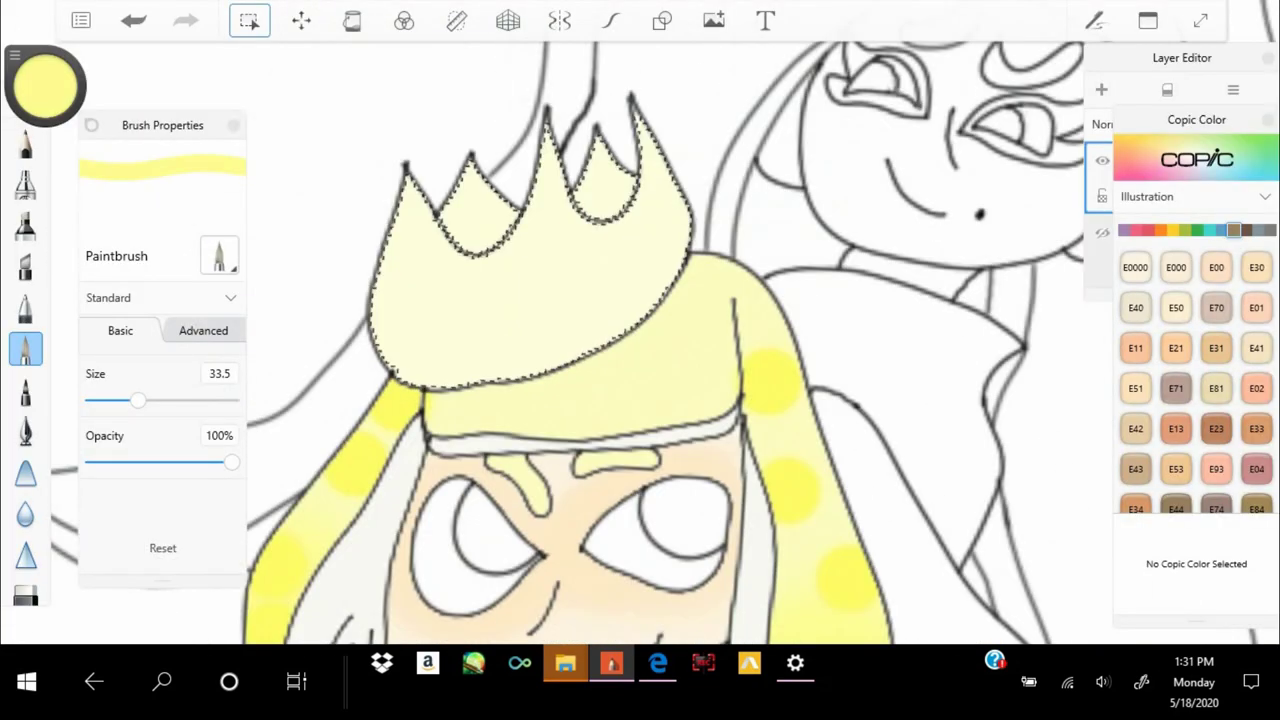
# Shade the crown's points in a stronger yellow with the Airbrush at size 17.0 and deselect the crown
pyautogui.click(25, 185)
pyautogui.moveTo(405, 195); pyautogui.dragTo(420, 235)
pyautogui.moveTo(586, 140); pyautogui.dragTo(594, 176)
pyautogui.moveTo(648, 148)
pyautogui.mouseDown()
pyautogui.moveTo(652, 172)
pyautogui.moveTo(720, 160)
pyautogui.mouseUp()
pyautogui.scroll(1, 640, 360)
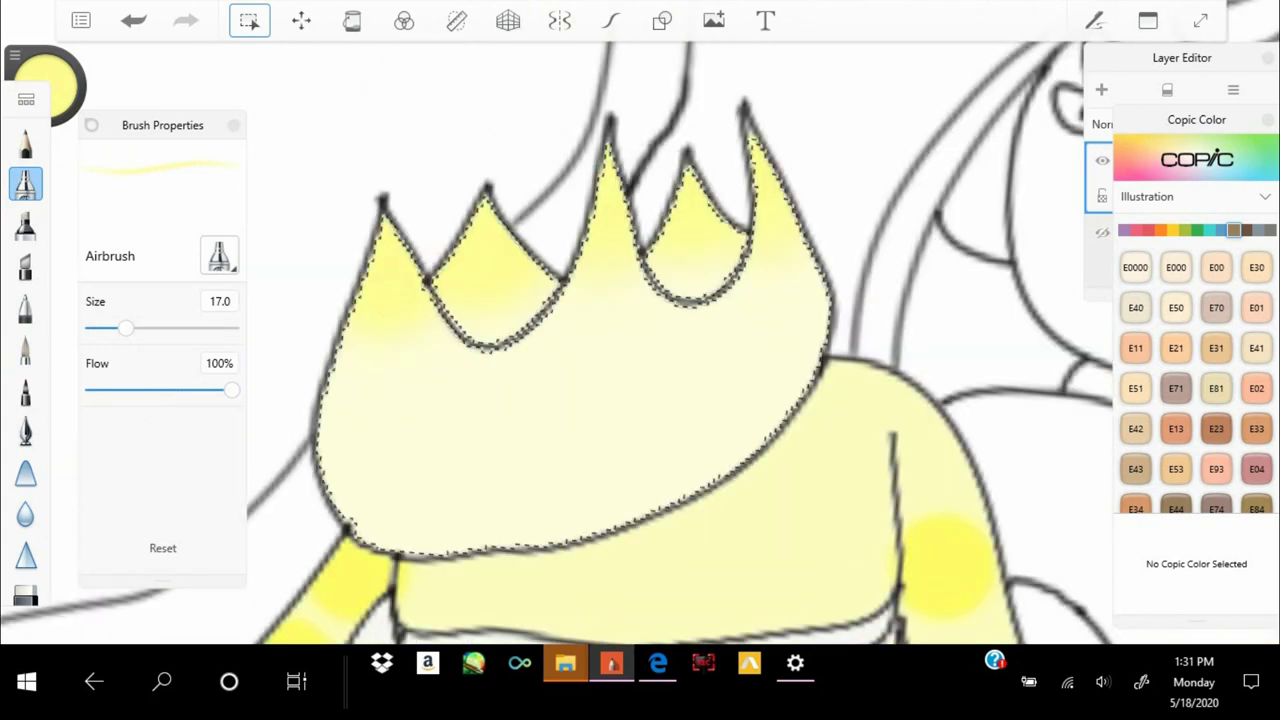
pyautogui.scroll(-3, 640, 360)
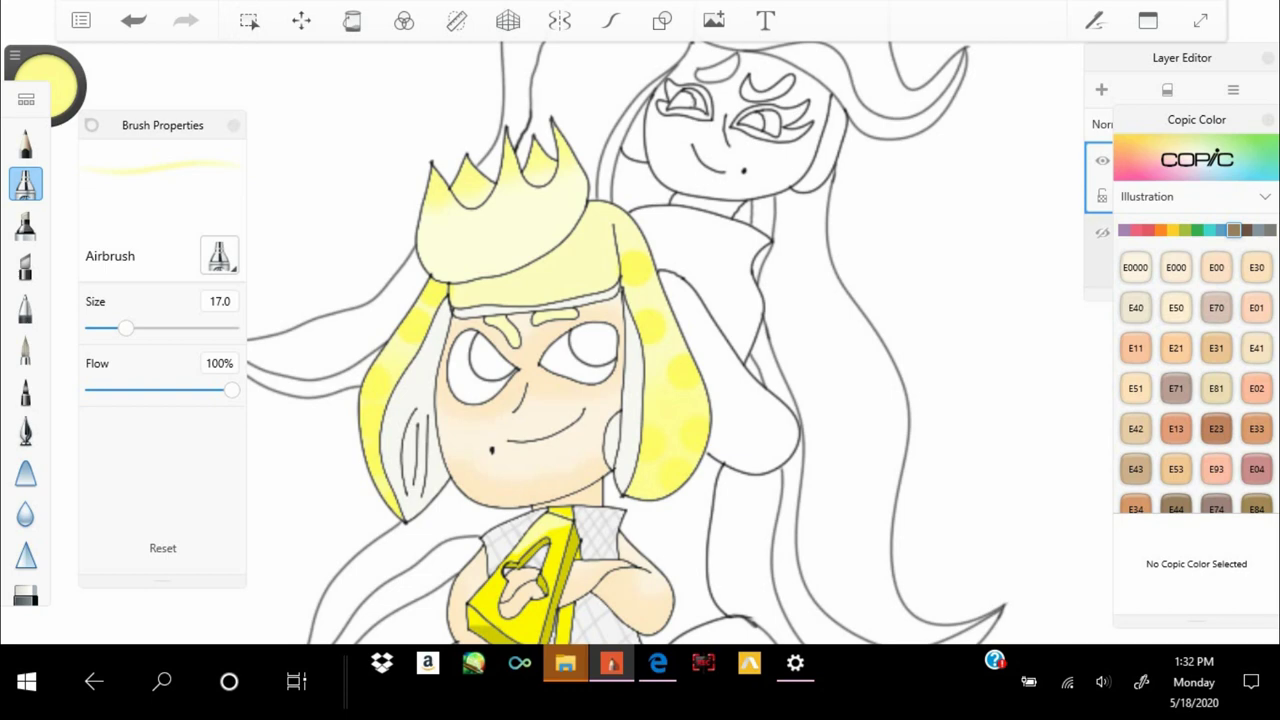
# Select both irises of the crowned character with the Magic Wand at tolerance 32 and paint them golden yellow with the Paintbrush
pyautogui.scroll(4, 483, 373)
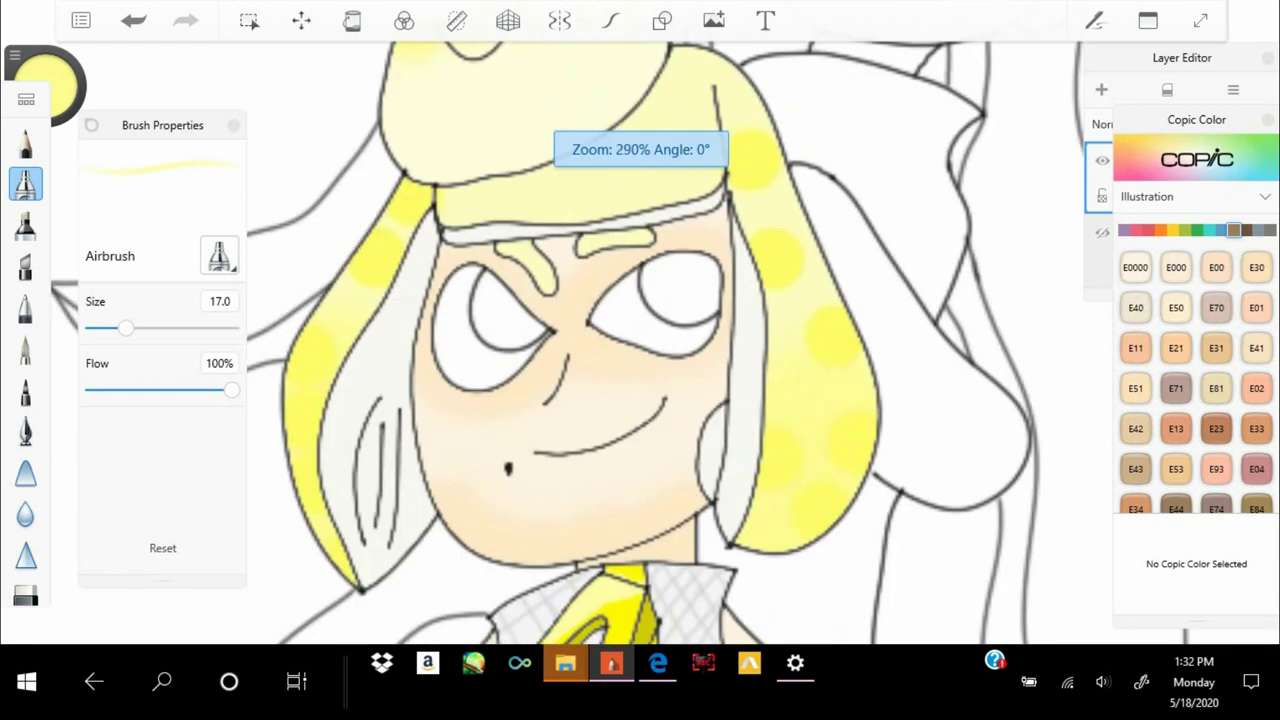
pyautogui.click(45, 85)
pyautogui.click(249, 20)
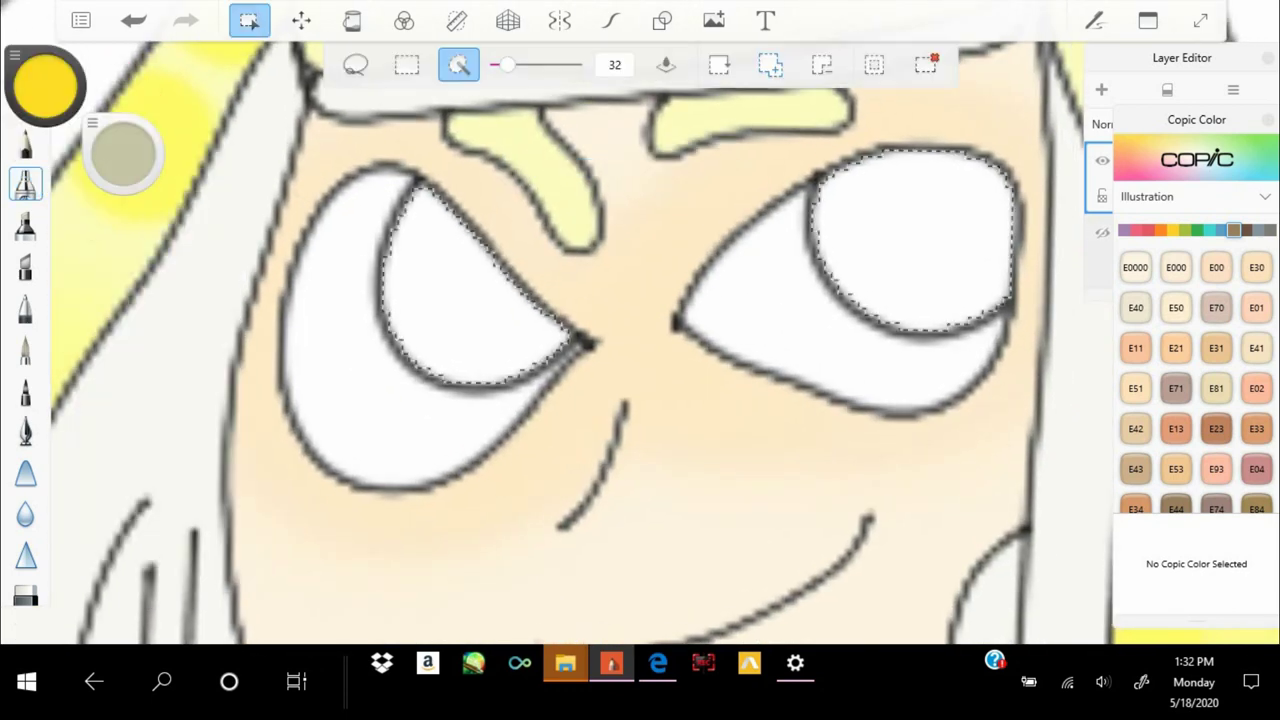
pyautogui.click(915, 240)
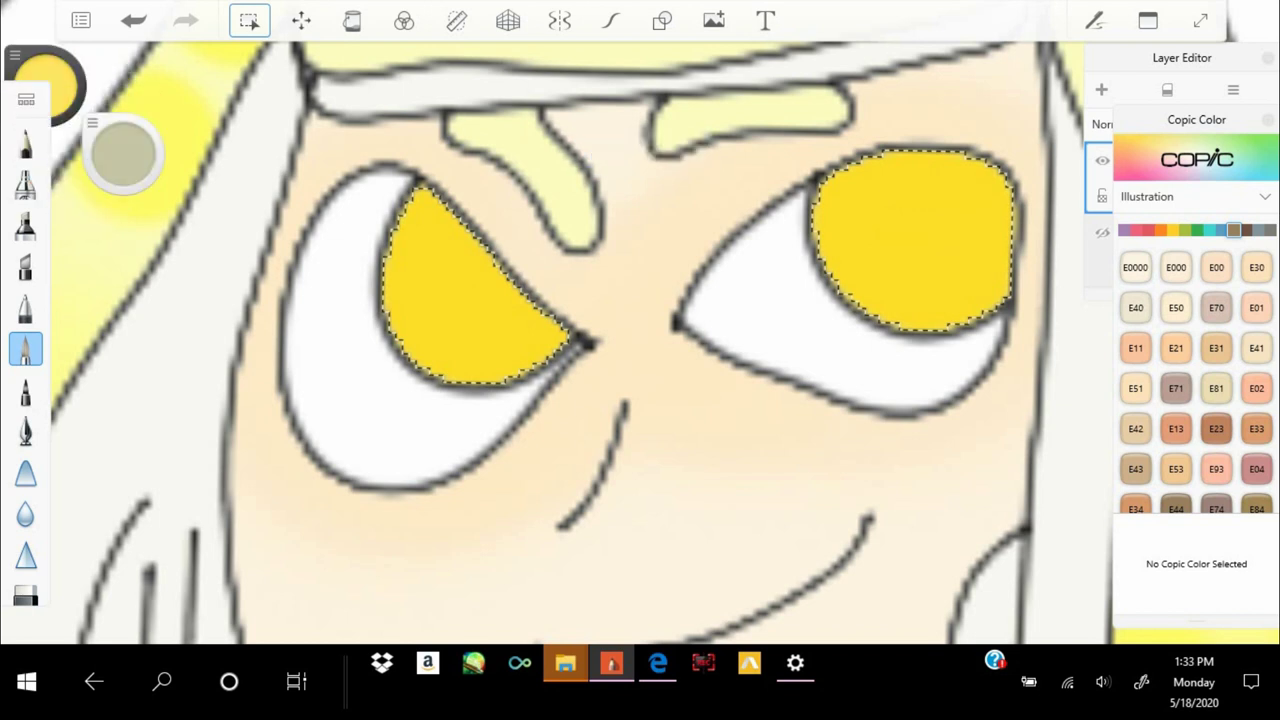
# Blend bright yellow into the centers and upper parts of both irises with the Airbrush at size 11.7
pyautogui.click(25, 183)
pyautogui.moveTo(104, 328); pyautogui.dragTo(112, 328)
pyautogui.click(45, 85)
pyautogui.click(130, 135)
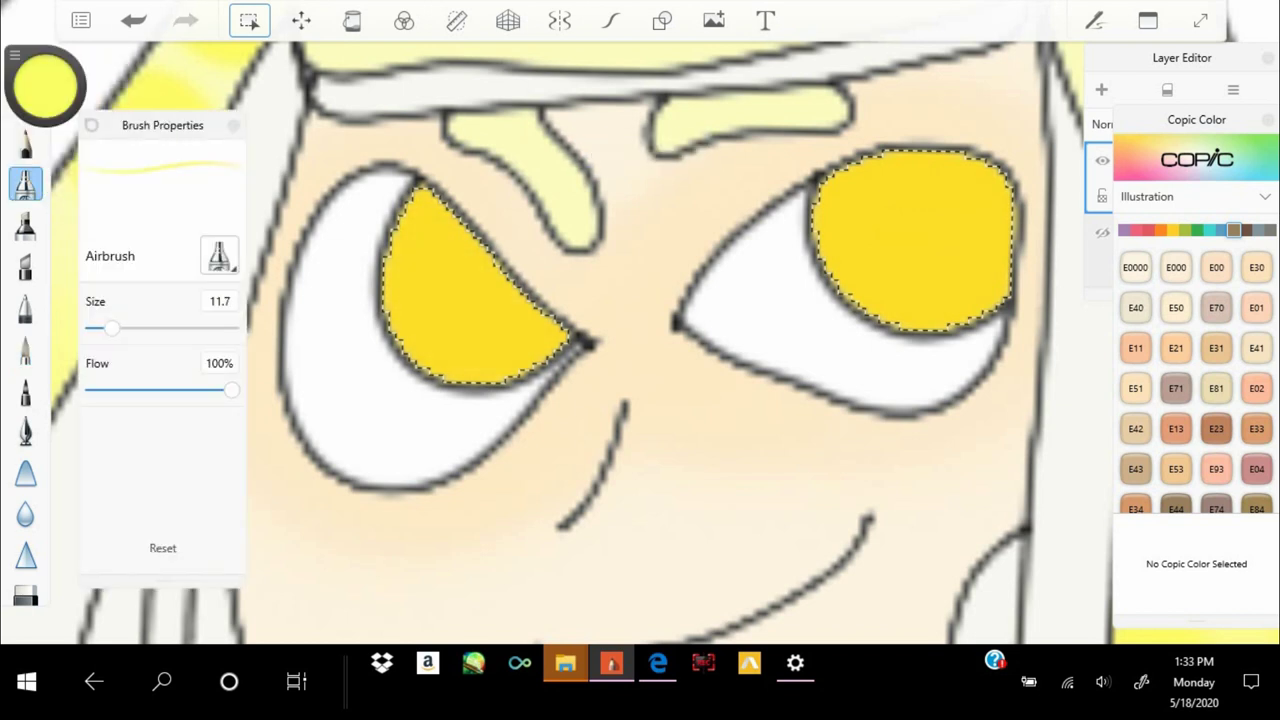
pyautogui.click(45, 85)
pyautogui.click(45, 85)
pyautogui.moveTo(870, 230); pyautogui.dragTo(990, 200)
pyautogui.moveTo(420, 240); pyautogui.dragTo(510, 340)
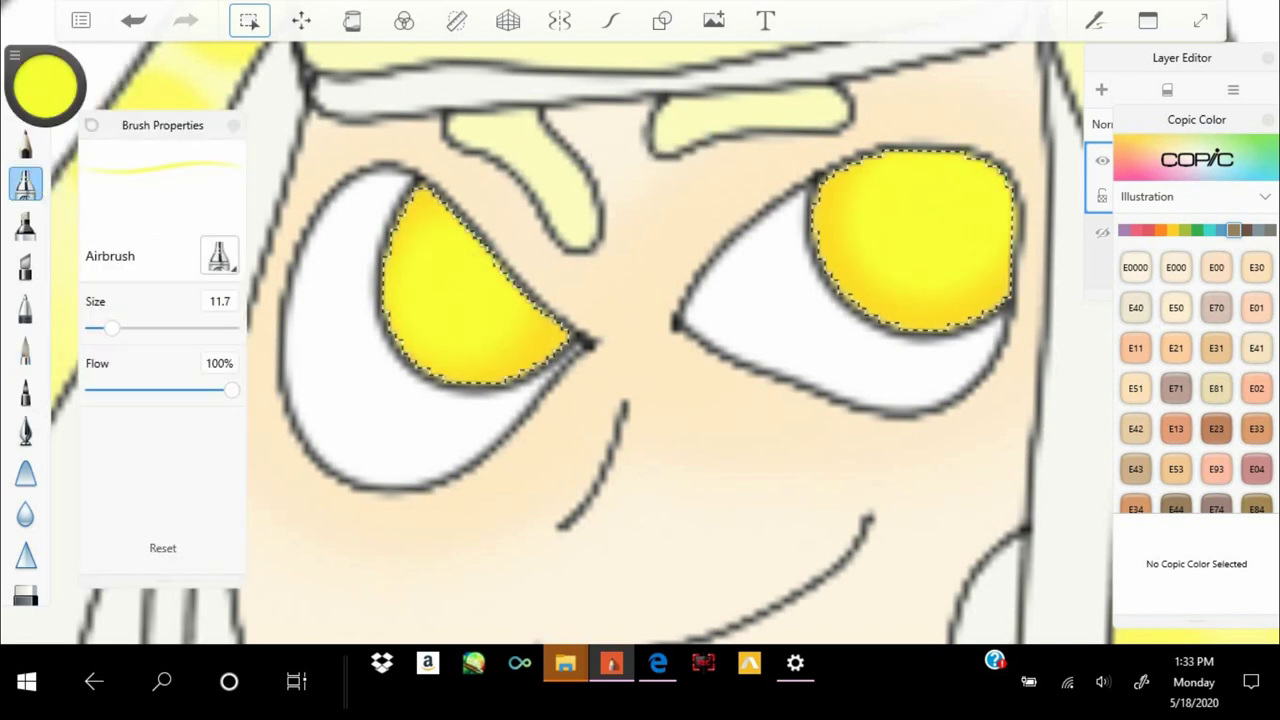
# Paint a pale yellow reflection in the iris of the eye on the left with the Paintbrush at size 2.7
pyautogui.click(45, 85)
pyautogui.click(25, 350)
pyautogui.moveTo(130, 400); pyautogui.dragTo(96, 400)
pyautogui.moveTo(480, 345); pyautogui.dragTo(405, 255)
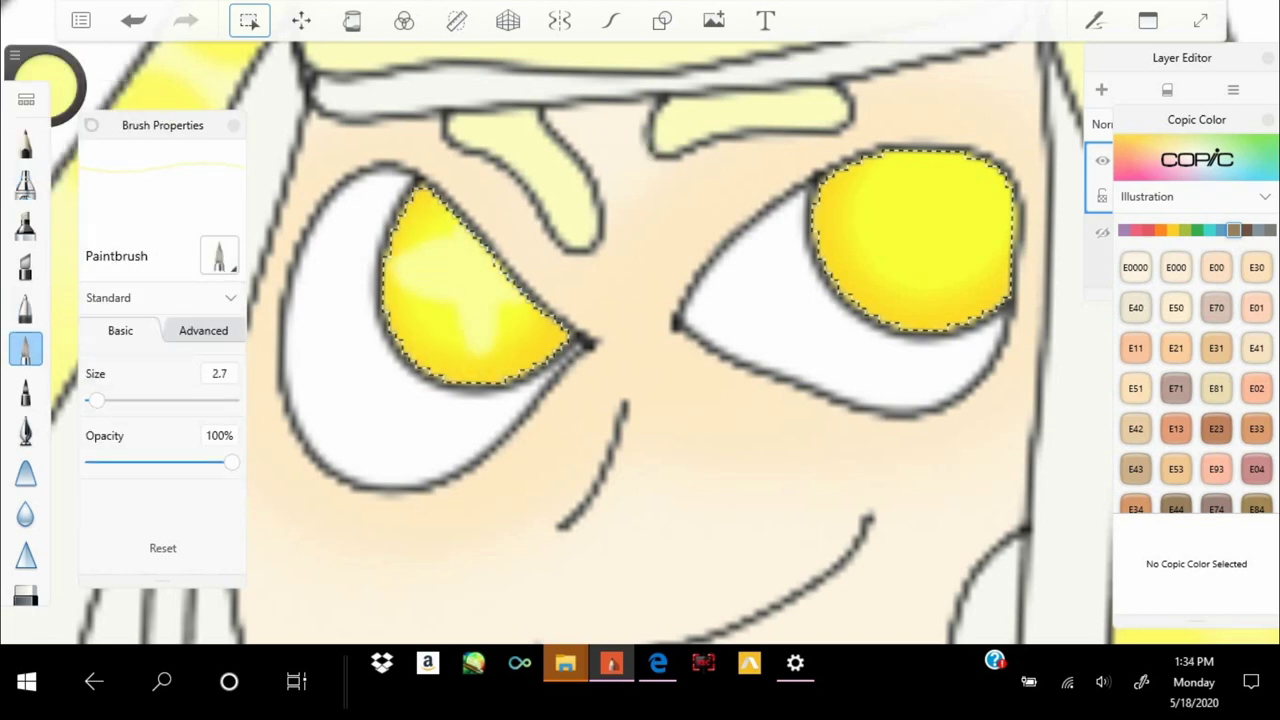
pyautogui.moveTo(930, 160); pyautogui.dragTo(930, 290)
pyautogui.hotkey('ctrl', 'z')
pyautogui.moveTo(750, 170); pyautogui.dragTo(750, 460)
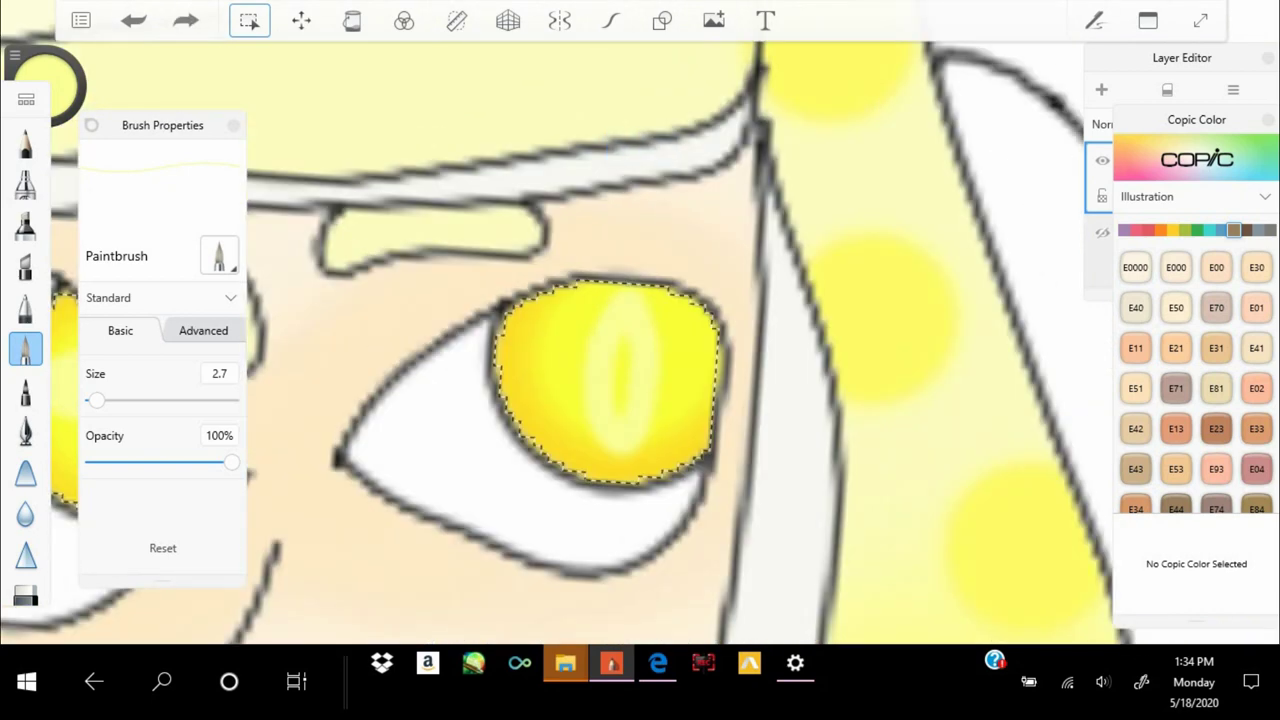
pyautogui.hotkey('ctrl', 'z')
# Paint a pale yellow reflection across the upper part and outer side of the other iris with the Paintbrush at size 2.7
pyautogui.moveTo(665, 295); pyautogui.dragTo(688, 390)
pyautogui.moveTo(570, 300); pyautogui.dragTo(640, 325)
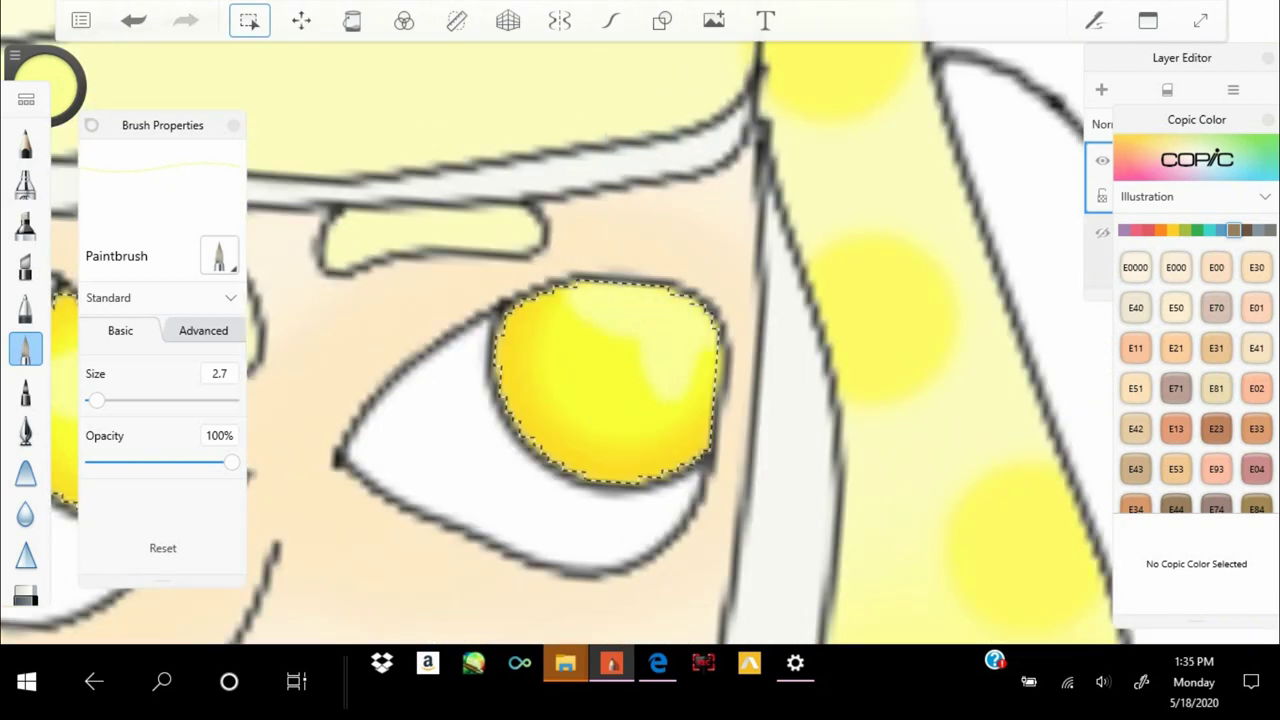
pyautogui.scroll(-3, 640, 340)
pyautogui.scroll(5, 640, 340)
pyautogui.moveTo(700, 130); pyautogui.dragTo(730, 330)
pyautogui.moveTo(540, 280); pyautogui.dragTo(640, 200)
pyautogui.scroll(-2, 640, 340)
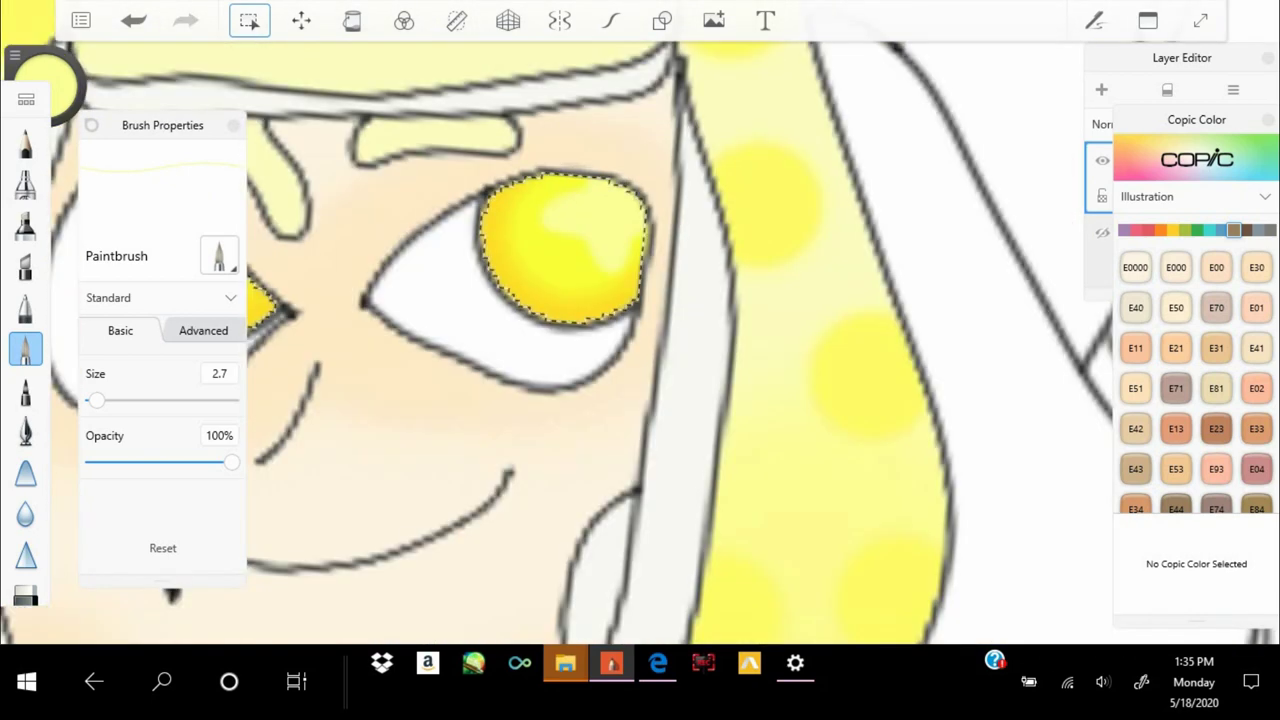
# Add small round white highlights to both irises with the Paintbrush at size 2.7 and deselect them
pyautogui.scroll(2, 640, 340)
pyautogui.scroll(-1, 640, 340)
pyautogui.scroll(2, 640, 340)
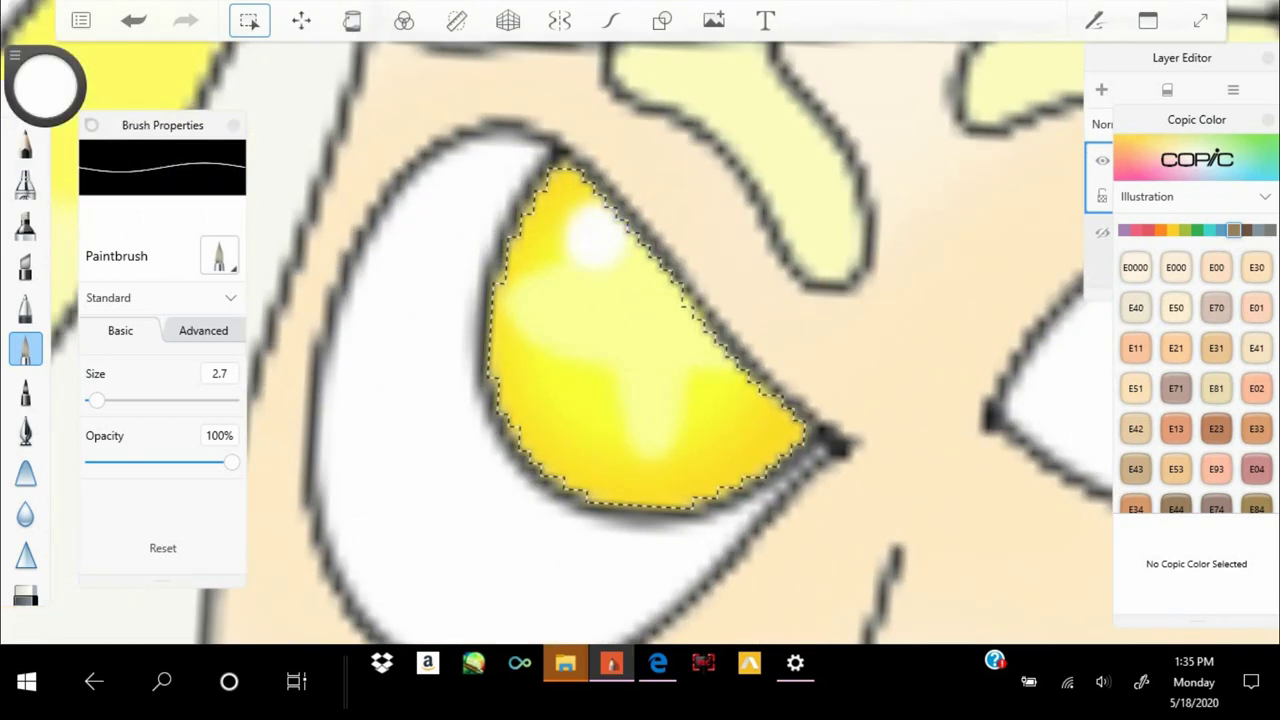
pyautogui.scroll(-5, 640, 340)
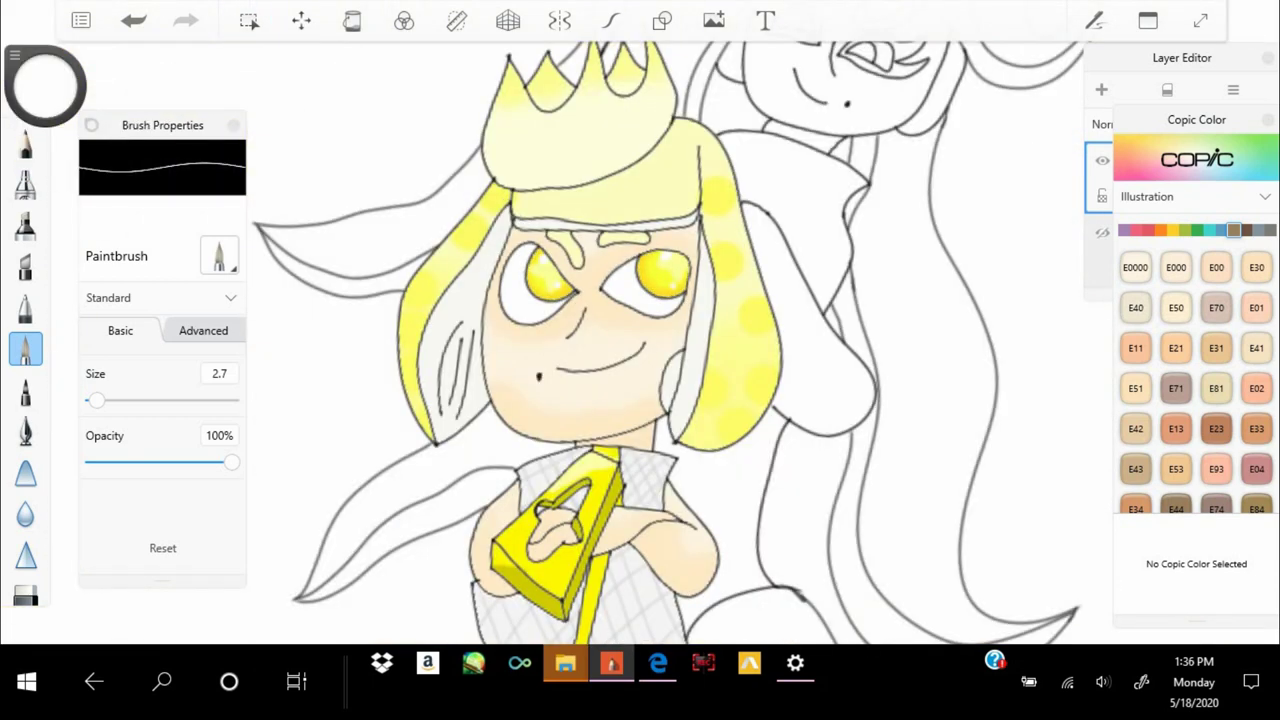
pyautogui.scroll(-2, 640, 340)
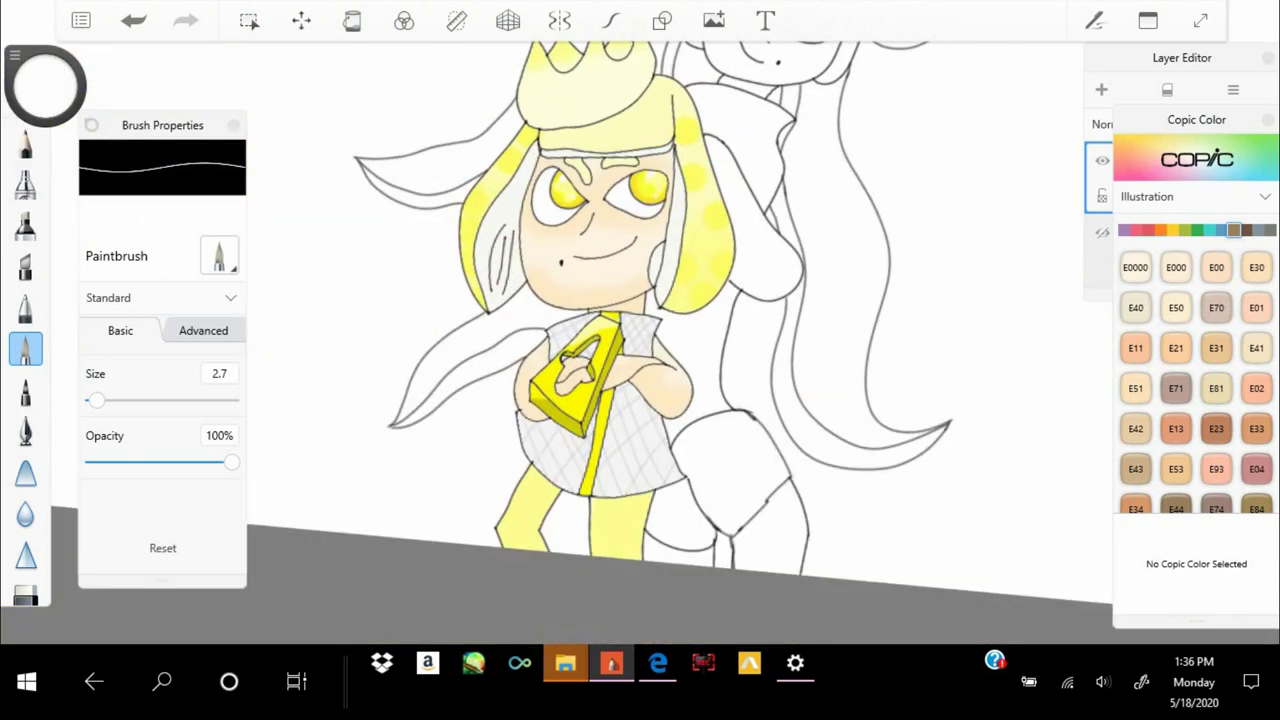
# Select the whites of both eyes with the Magic Wand at tolerance 32 and paint them white with the Paintbrush at size 69.2
pyautogui.scroll(5, 640, 340)
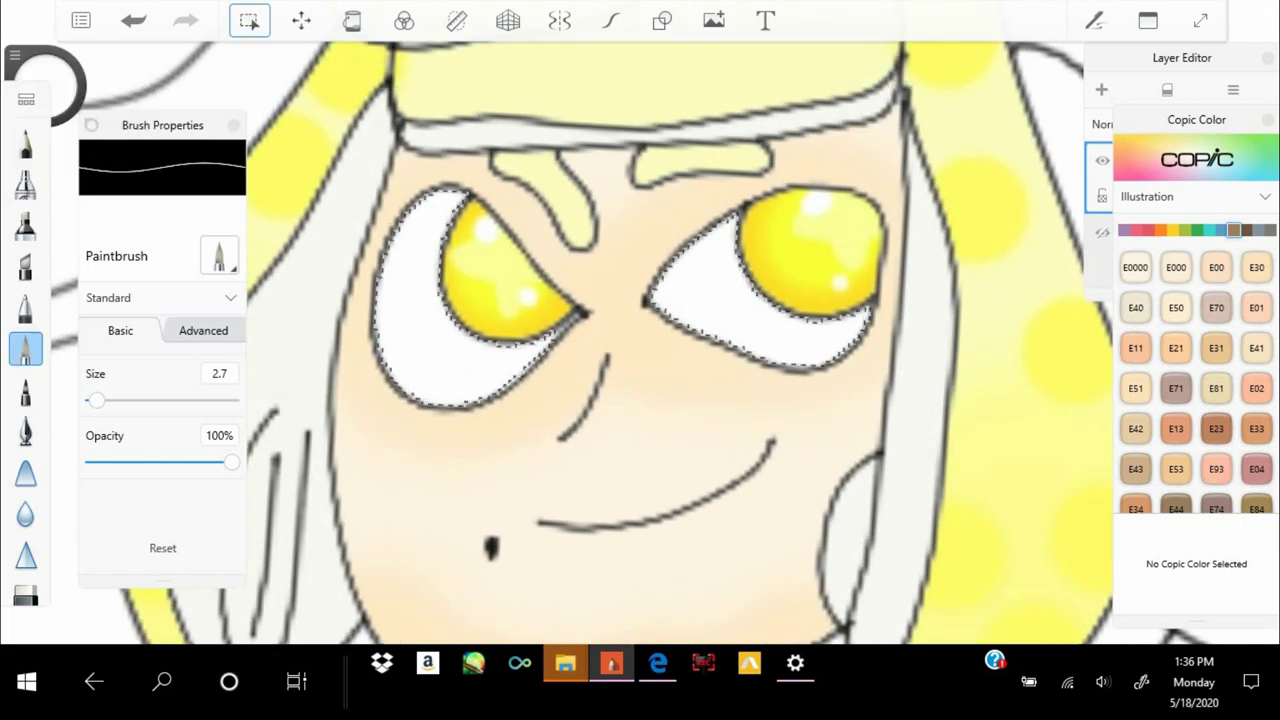
pyautogui.scroll(6, 640, 340)
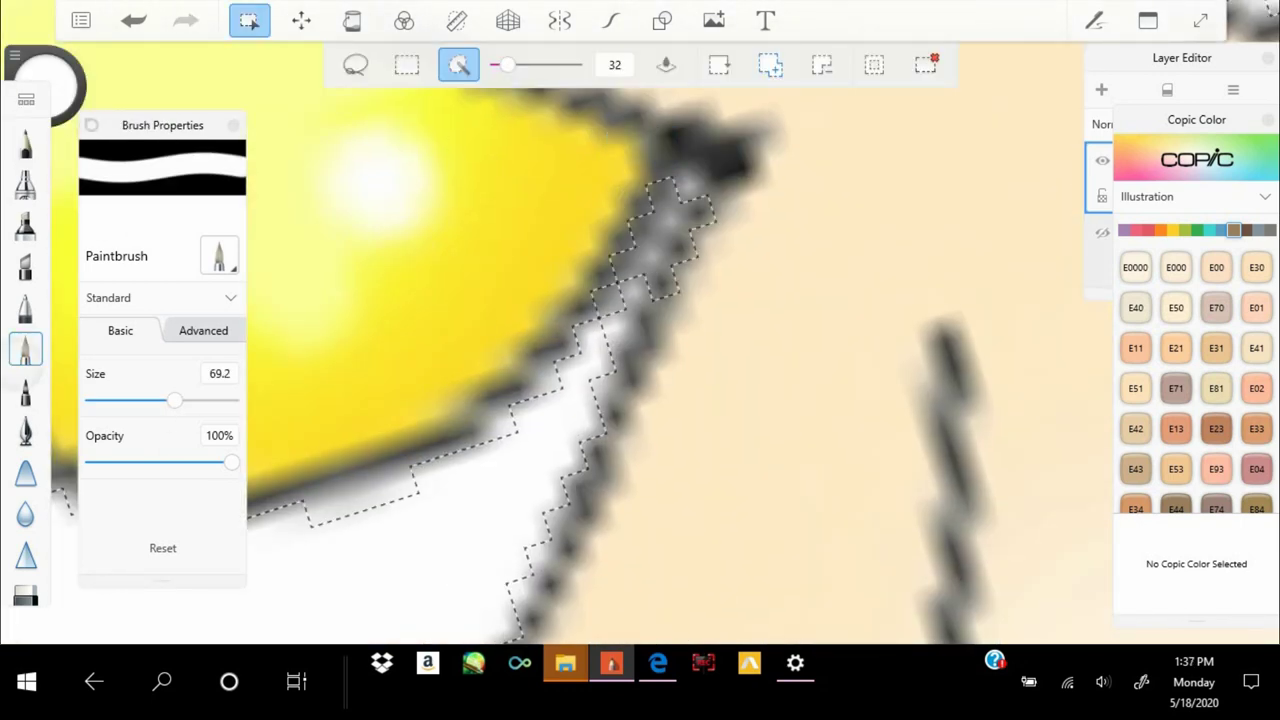
pyautogui.scroll(-4, 640, 340)
# Shade the inner corners of the eye whites light grey with the Airbrush at size 5.0 and clear the selection
pyautogui.click(25, 183)
pyautogui.moveTo(45, 85); pyautogui.dragTo(45, 60)
pyautogui.moveTo(780, 260)
pyautogui.mouseDown()
pyautogui.moveTo(880, 370)
pyautogui.moveTo(850, 370)
pyautogui.mouseUp()
pyautogui.hotkey('ctrl', 'z')
pyautogui.moveTo(860, 240); pyautogui.dragTo(895, 285)
pyautogui.hotkey('ctrl', 'z')
pyautogui.moveTo(775, 265); pyautogui.dragTo(880, 370)
pyautogui.scroll(-3, 640, 340)
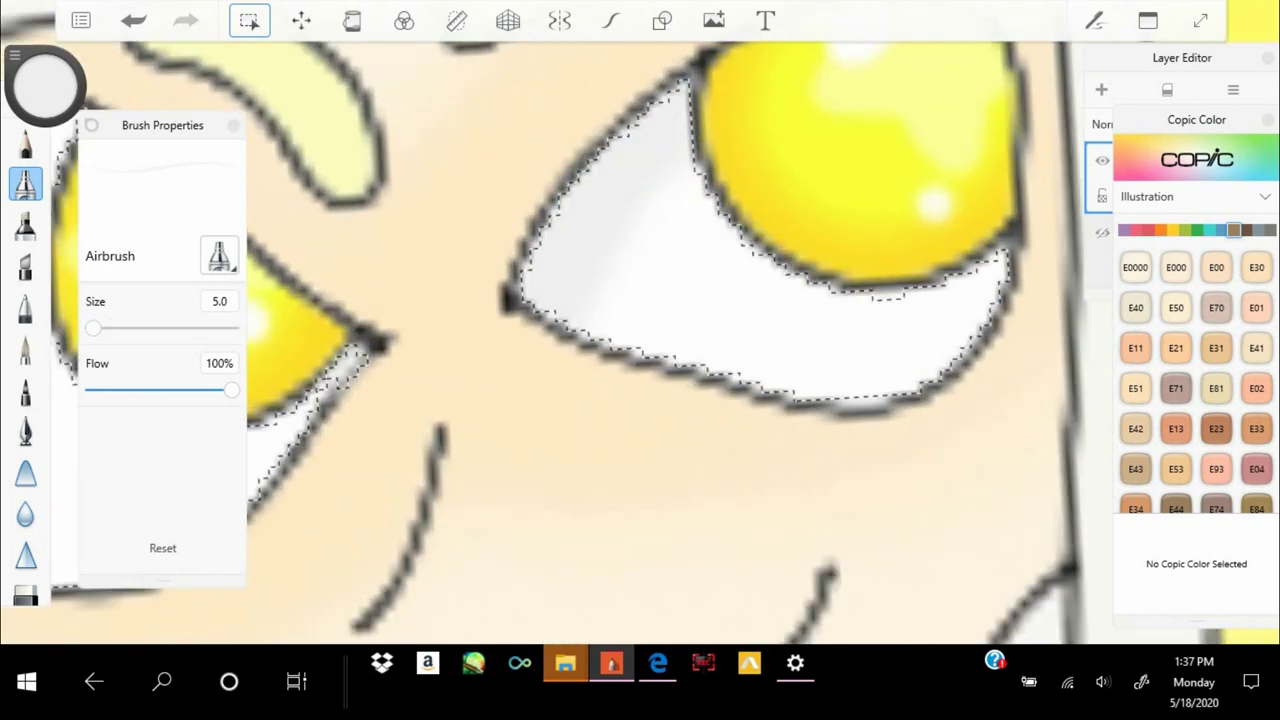
pyautogui.scroll(-8, 640, 340)
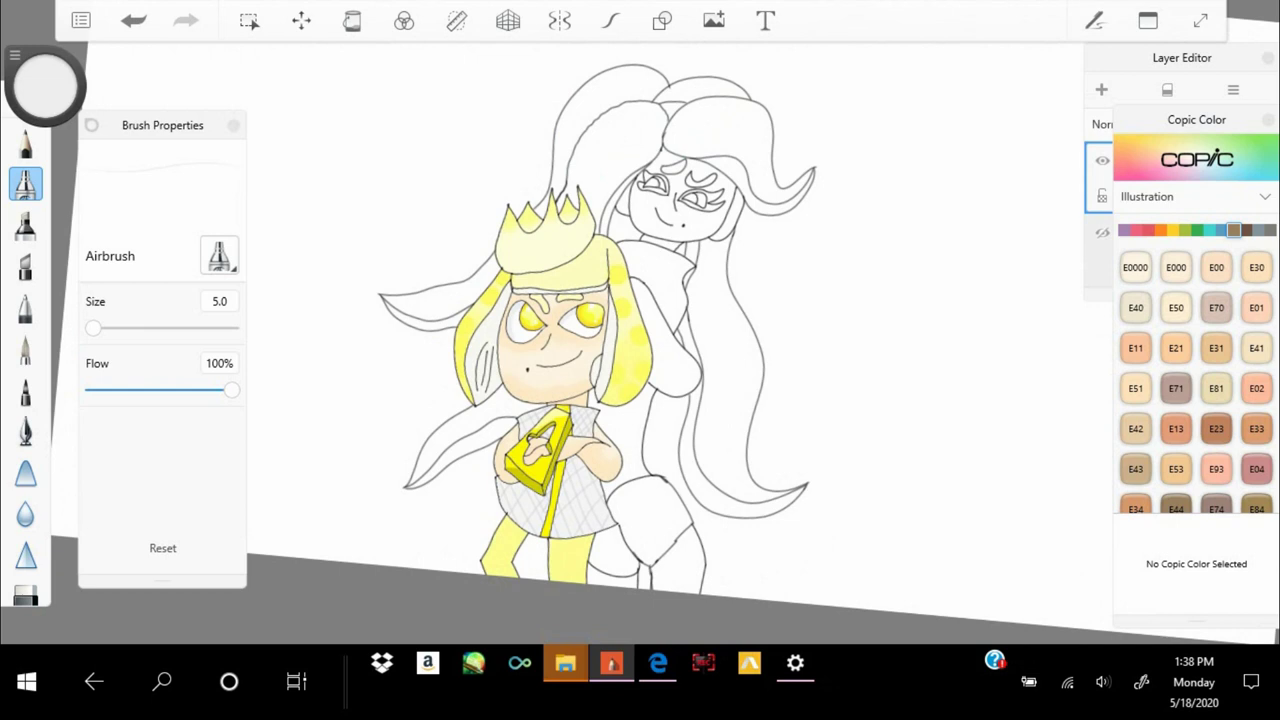
# Choose dark purple and select the taller character's hair sections and flowing strands with the Magic Wand at tolerance 32
pyautogui.click(45, 85)
pyautogui.moveTo(70, 130); pyautogui.dragTo(100, 160)
pyautogui.click(249, 20)
pyautogui.click(600, 120)
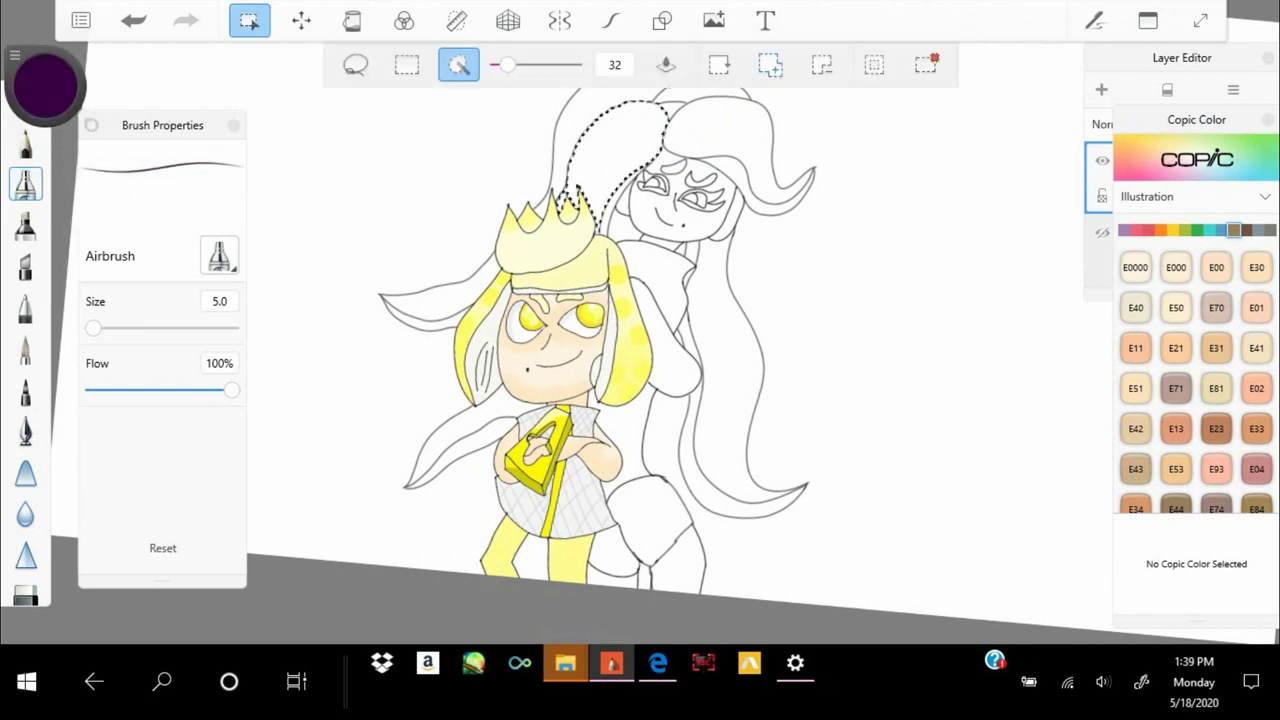
pyautogui.scroll(1, 640, 340)
pyautogui.scroll(1, 640, 340)
pyautogui.click(780, 380)
pyautogui.click(440, 310)
pyautogui.scroll(-1, 640, 340)
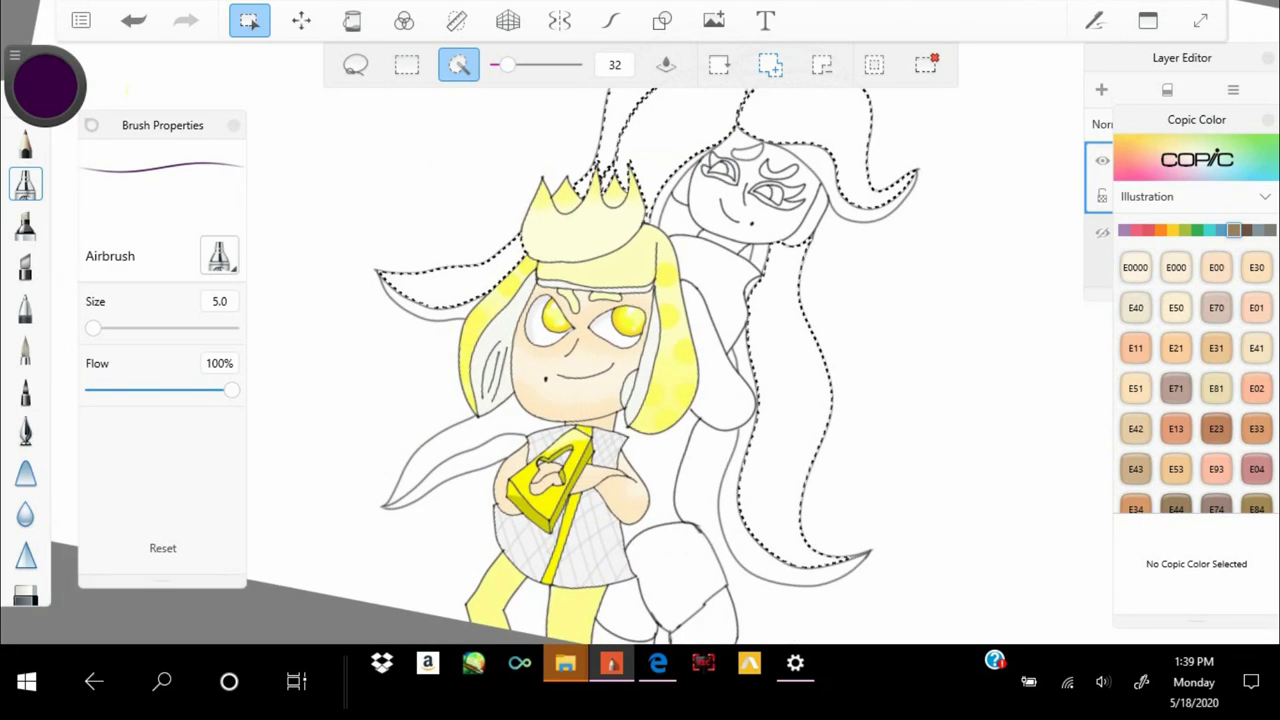
pyautogui.click(450, 460)
# Fill the selected hair using the Paintbrush at size 69.2, darkening the purple to a near-black shade
pyautogui.click(25, 350)
pyautogui.moveTo(620, 110); pyautogui.dragTo(860, 200)
pyautogui.moveTo(760, 260); pyautogui.dragTo(740, 500)
pyautogui.moveTo(45, 85); pyautogui.dragTo(45, 60)
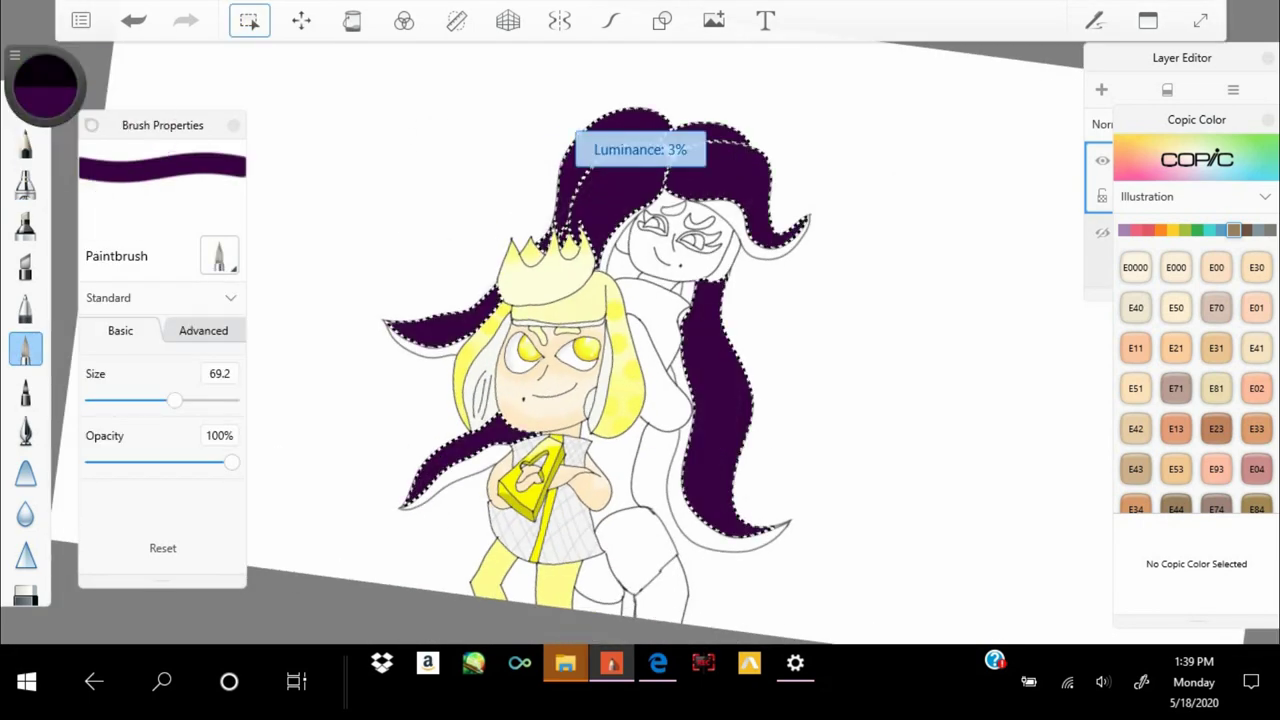
pyautogui.moveTo(620, 150); pyautogui.dragTo(720, 480)
pyautogui.moveTo(410, 330); pyautogui.dragTo(440, 480)
# Airbrush bright red over the lower lengths and tips of the selected hair at size 33.3 and clear the selection
pyautogui.click(45, 85)
pyautogui.click(137, 132)
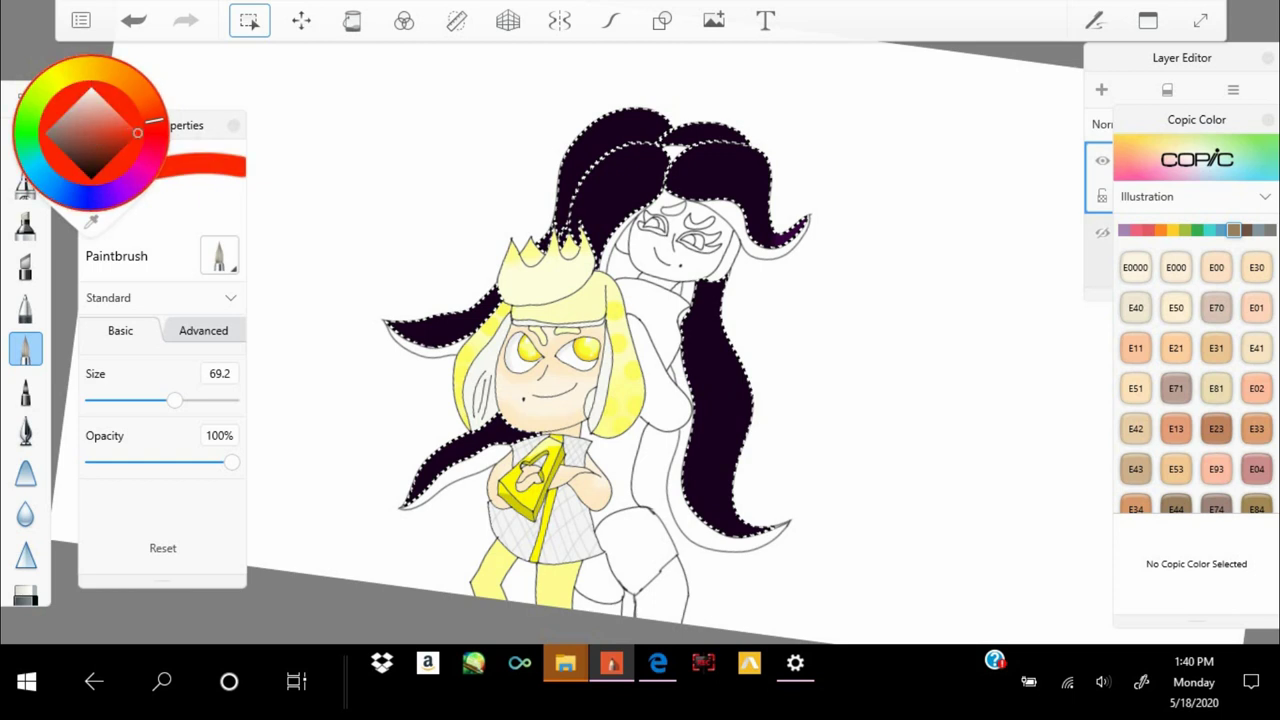
pyautogui.click(25, 185)
pyautogui.moveTo(45, 85)
pyautogui.mouseDown()
pyautogui.moveTo(60, 85)
pyautogui.moveTo(20, 85)
pyautogui.mouseUp()
pyautogui.moveTo(710, 345)
pyautogui.mouseDown()
pyautogui.moveTo(745, 520)
pyautogui.moveTo(745, 400)
pyautogui.mouseUp()
pyautogui.moveTo(740, 180); pyautogui.dragTo(800, 235)
pyautogui.moveTo(390, 325); pyautogui.dragTo(495, 295)
pyautogui.moveTo(415, 495); pyautogui.dragTo(525, 430)
pyautogui.moveTo(390, 325); pyautogui.dragTo(545, 242)
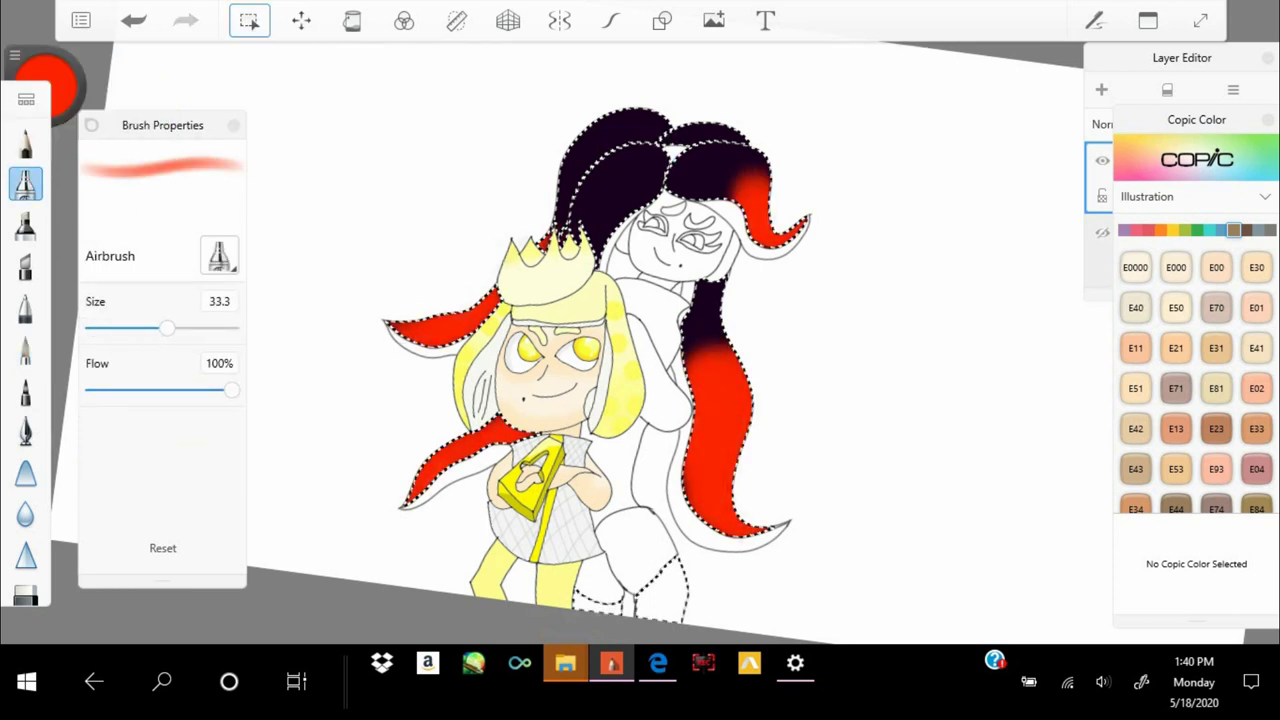
pyautogui.hotkey('ctrl', 'd')
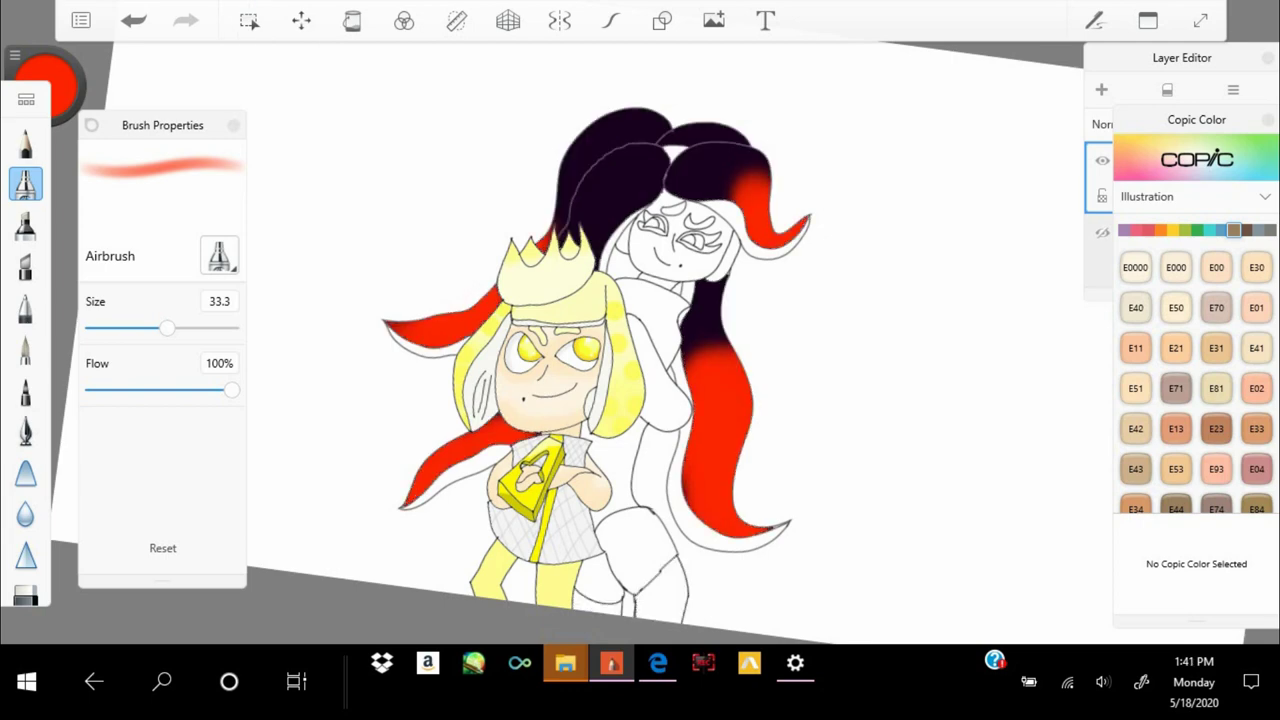
# Select the areas beside the taller character's face and between the hair sections and paint them grey with the Paintbrush at size 69.2
pyautogui.scroll(3, 560, 330)
pyautogui.click(45, 85)
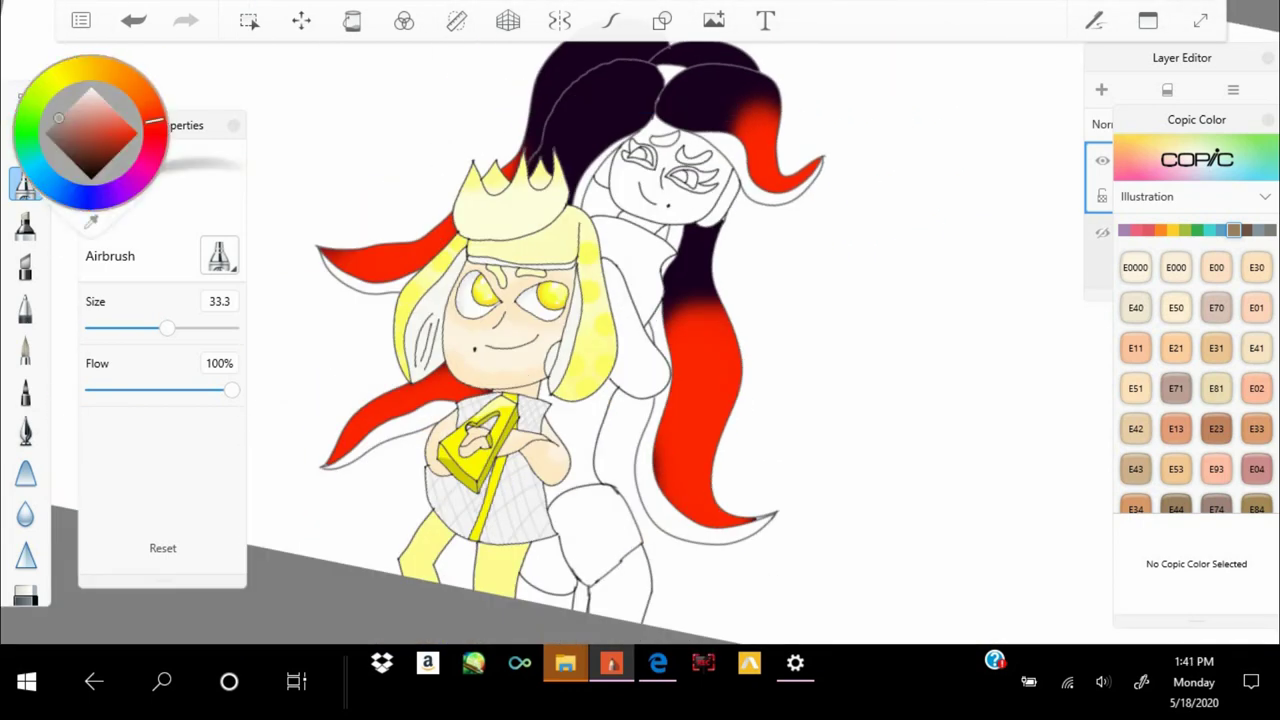
pyautogui.scroll(5, 560, 330)
pyautogui.click(249, 20)
pyautogui.click(620, 300)
pyautogui.click(25, 348)
pyautogui.scroll(-5, 560, 330)
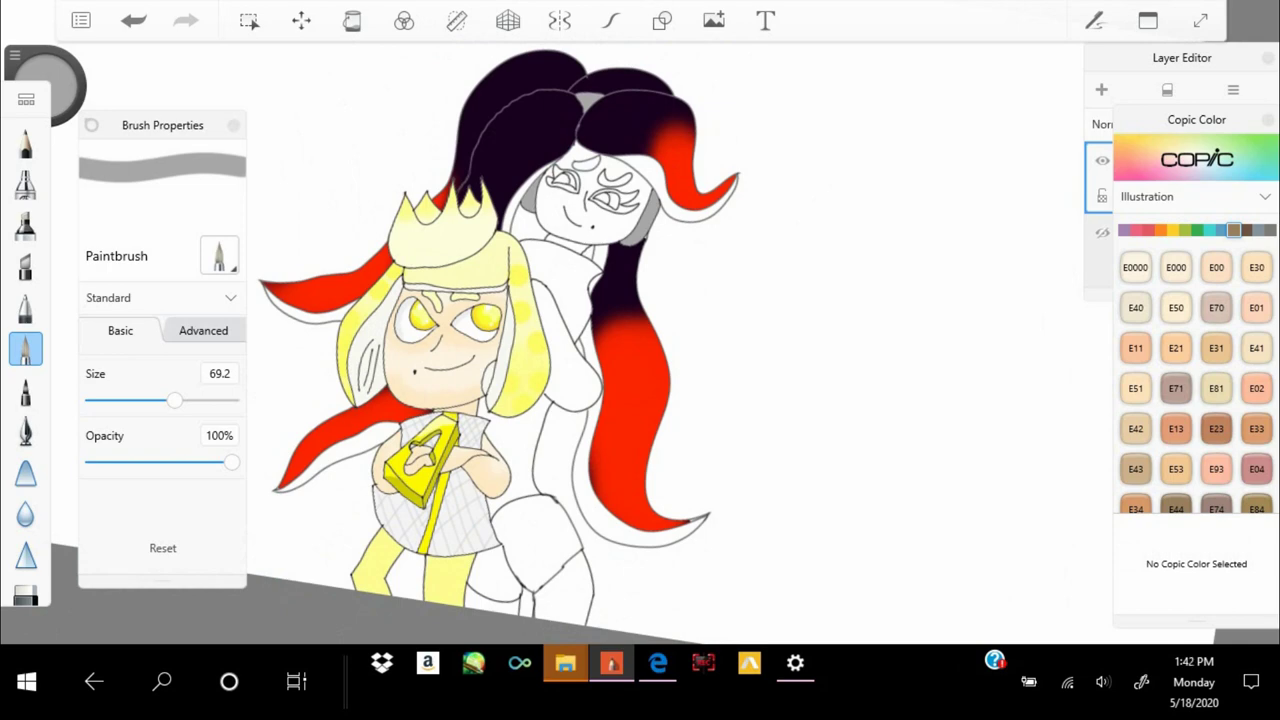
# Select the taller character's lower leg areas with the Magic Wand at tolerance 32 and paint them bright red with the Paintbrush
pyautogui.click(249, 20)
pyautogui.click(560, 590)
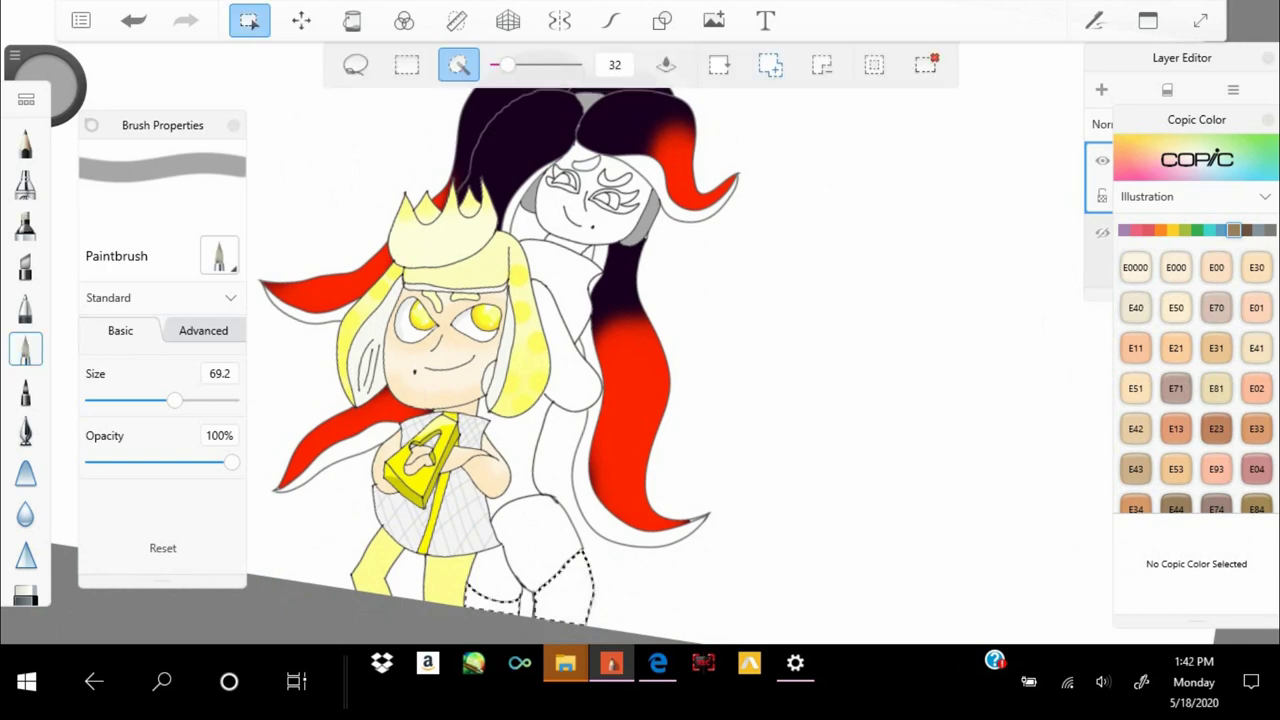
pyautogui.scroll(5, 560, 400)
pyautogui.moveTo(540, 585); pyautogui.dragTo(585, 600)
pyautogui.scroll(-5, 560, 400)
pyautogui.click(25, 348)
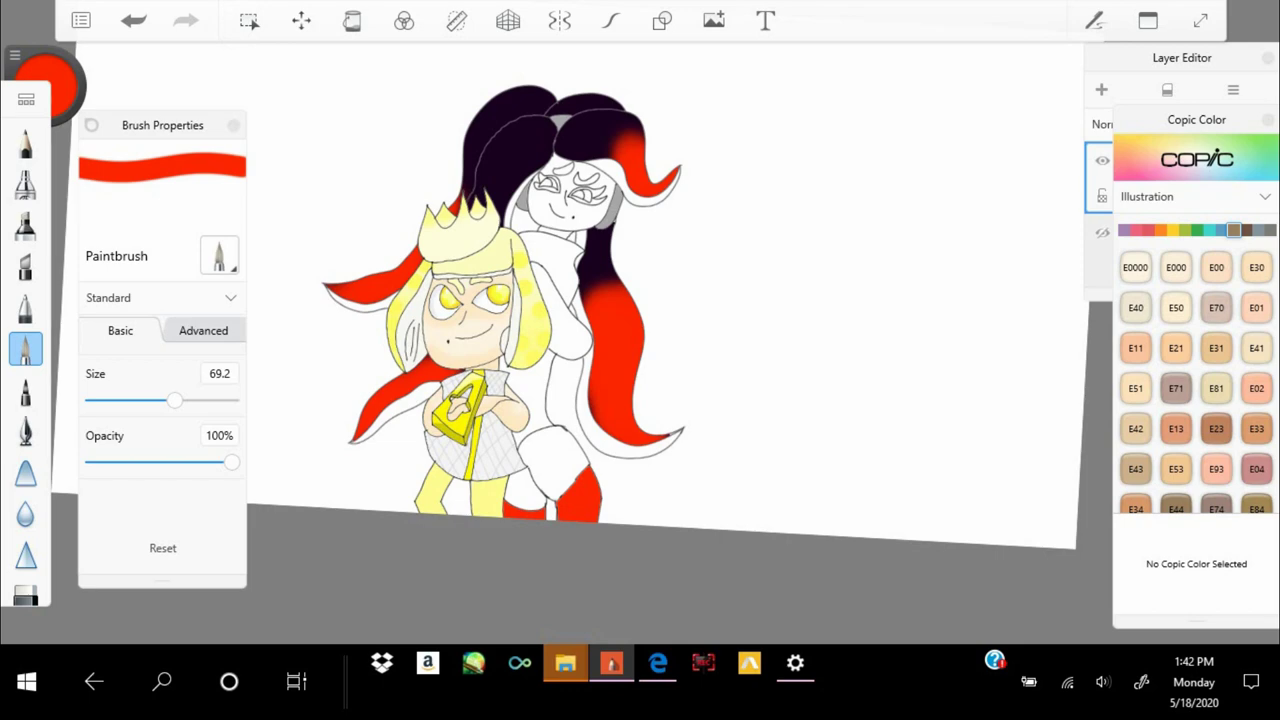
# Choose dark grey and select both shorts areas above the red legs with the Magic Wand
pyautogui.click(45, 85)
pyautogui.click(110, 130)
pyautogui.scroll(5, 560, 400)
pyautogui.click(249, 20)
pyautogui.click(555, 470)
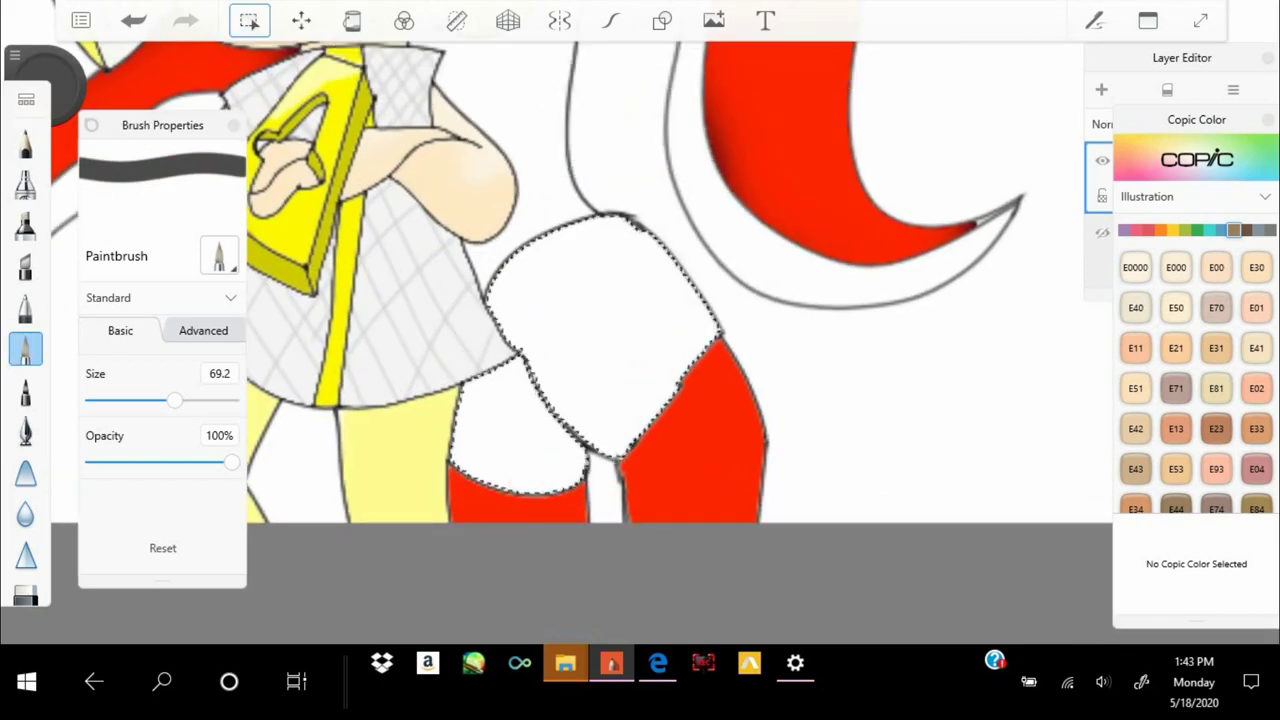
# Color the selected shorts dark grey and paint curved mid-grey stripes across both legs with the Paintbrush at size 6.8
pyautogui.moveTo(45, 85); pyautogui.dragTo(45, 55)
pyautogui.click(610, 20)
pyautogui.moveTo(175, 400); pyautogui.dragTo(101, 400)
pyautogui.moveTo(500, 300); pyautogui.dragTo(610, 225)
pyautogui.moveTo(515, 335); pyautogui.dragTo(640, 235)
pyautogui.moveTo(545, 375); pyautogui.dragTo(660, 255)
pyautogui.moveTo(530, 420); pyautogui.dragTo(705, 320)
pyautogui.moveTo(455, 455); pyautogui.dragTo(580, 470)
pyautogui.moveTo(520, 360); pyautogui.dragTo(590, 480)
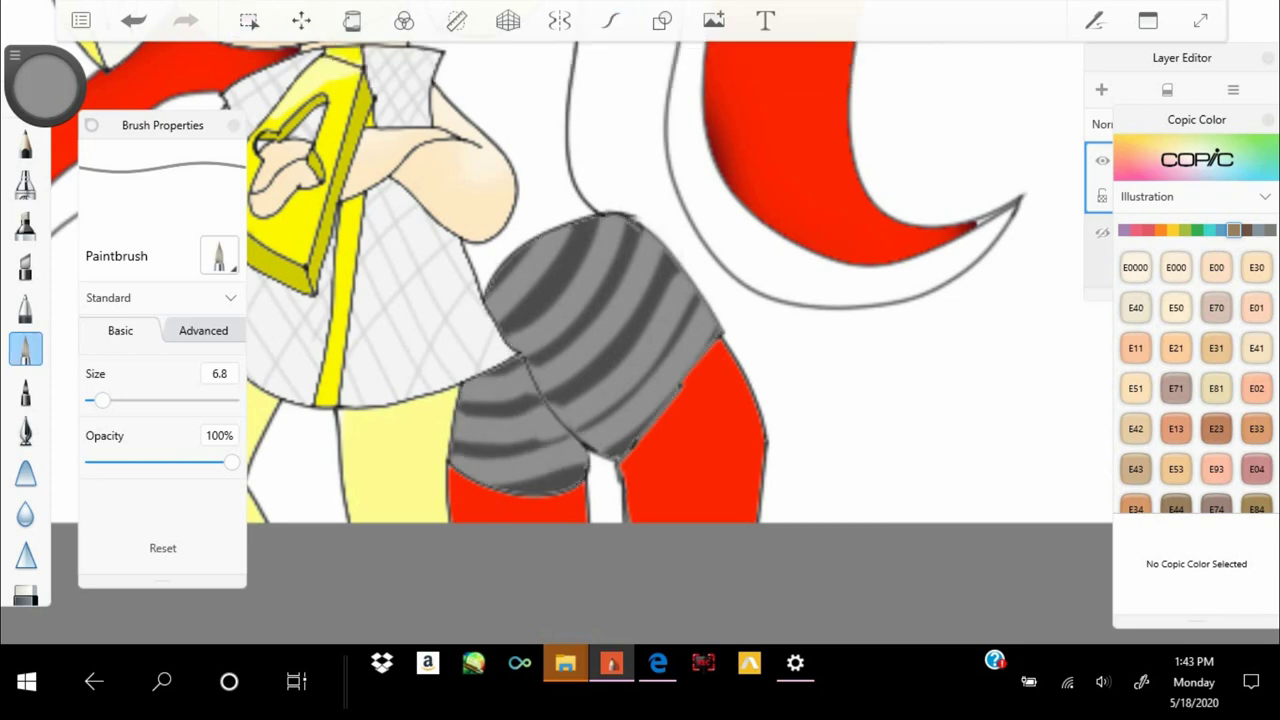
# Select the lighter shorts stripes, add light grey highlights with the Paintbrush at size 24.6, and clear the selection
pyautogui.click(249, 20)
pyautogui.click(620, 330)
pyautogui.click(515, 425)
pyautogui.moveTo(45, 85); pyautogui.dragTo(45, 60)
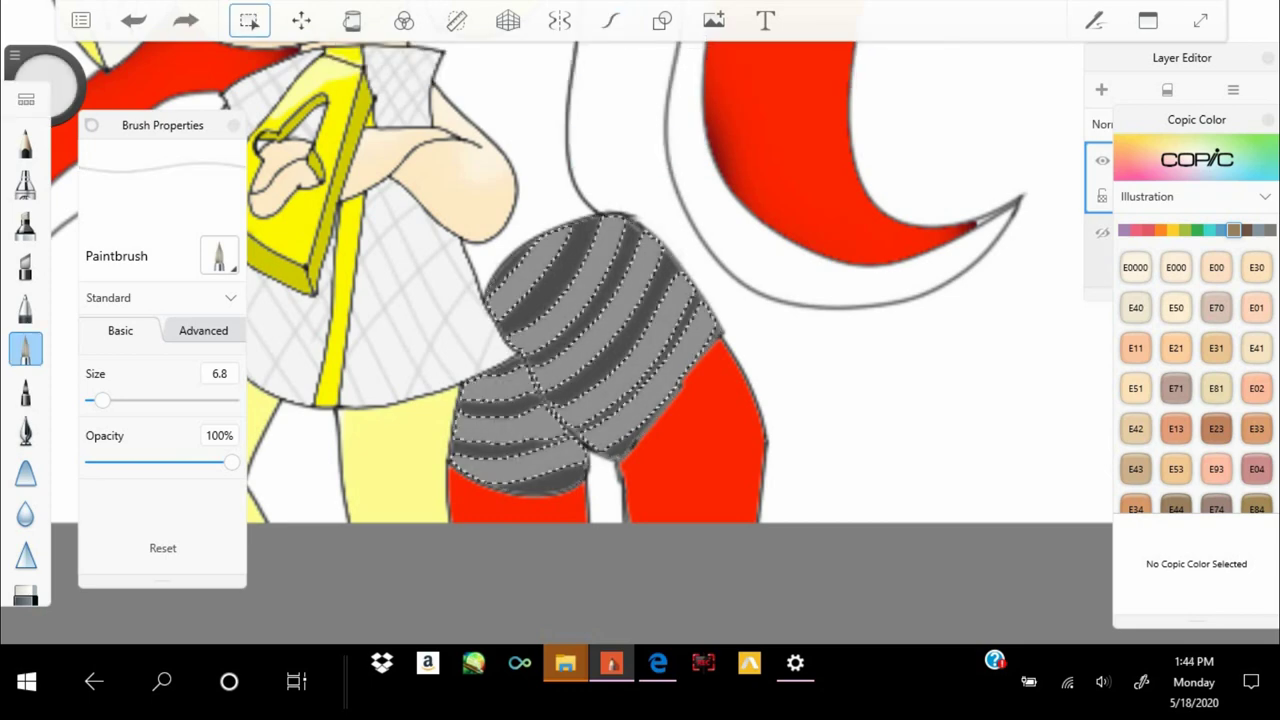
pyautogui.moveTo(101, 400); pyautogui.dragTo(124, 400)
pyautogui.moveTo(470, 450)
pyautogui.mouseDown()
pyautogui.moveTo(620, 320)
pyautogui.moveTo(470, 460)
pyautogui.mouseUp()
pyautogui.scroll(-5, 640, 280)
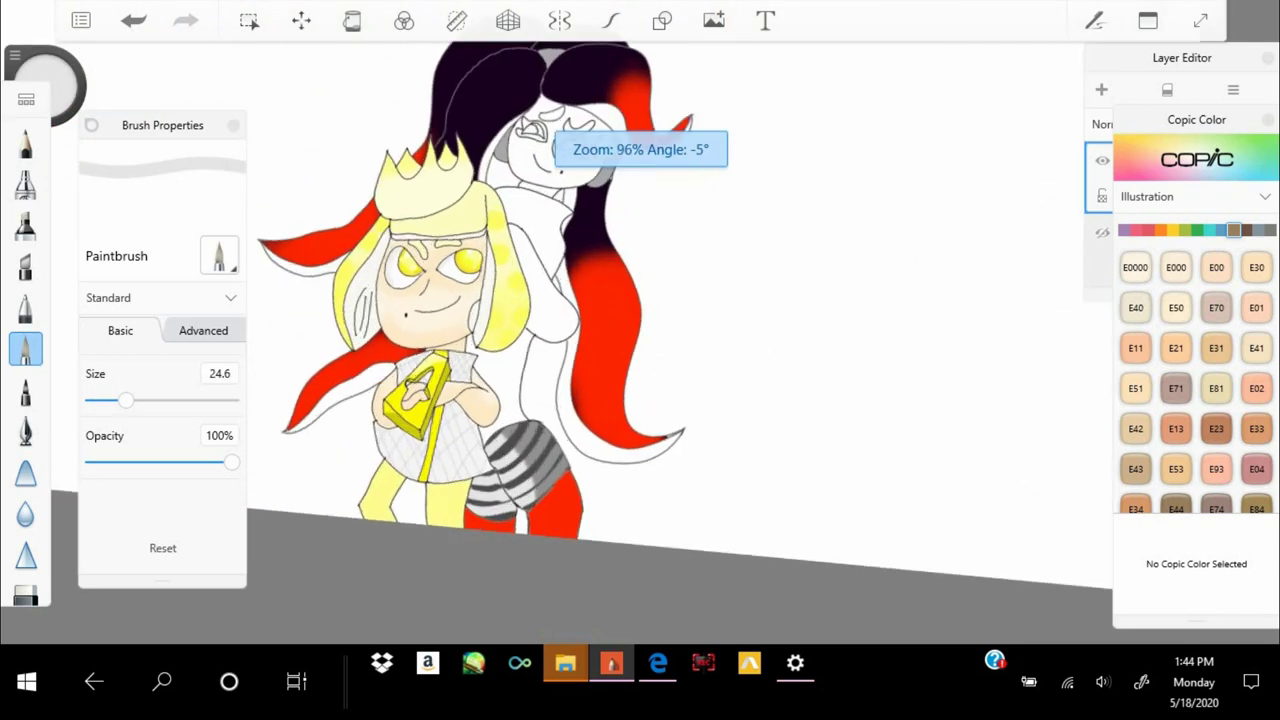
pyautogui.scroll(2, 640, 330)
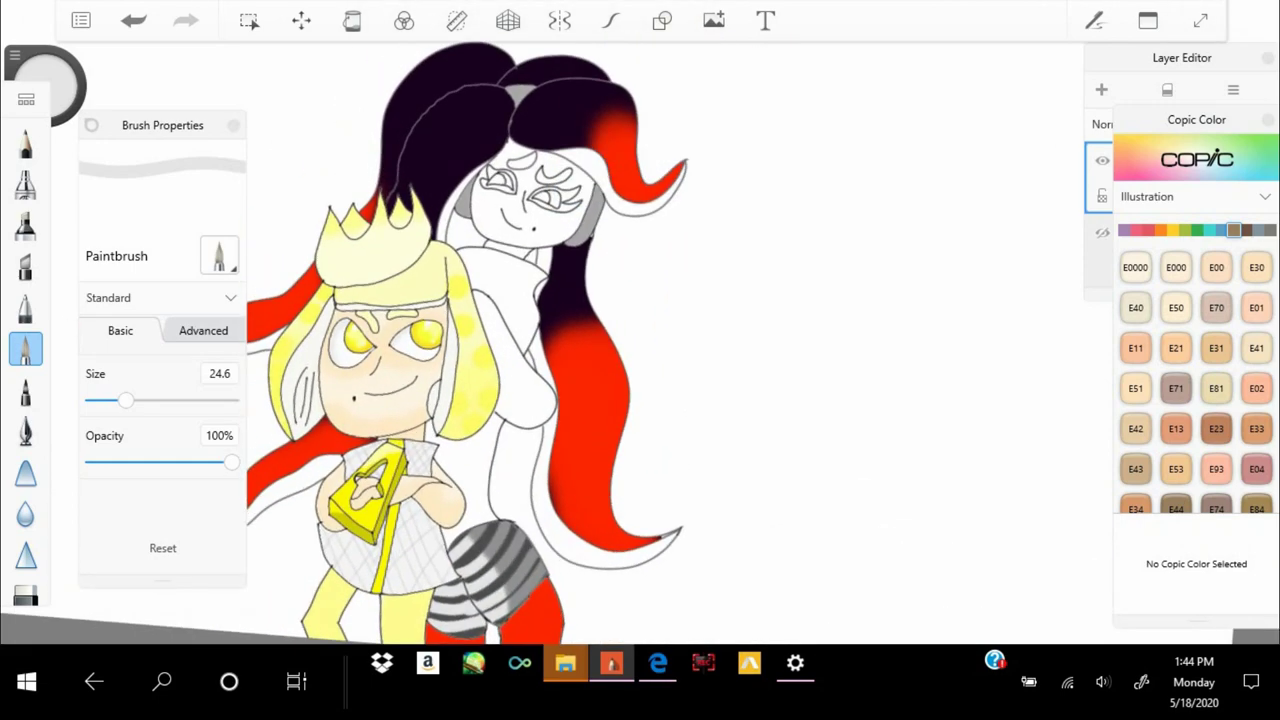
# Select the taller character's face, neck, arm and waist and paint them Copic E23 Hazelnut with the Paintbrush at size 45.1
pyautogui.click(1216, 428)
pyautogui.click(249, 20)
pyautogui.scroll(3, 560, 200)
pyautogui.scroll(-4, 560, 300)
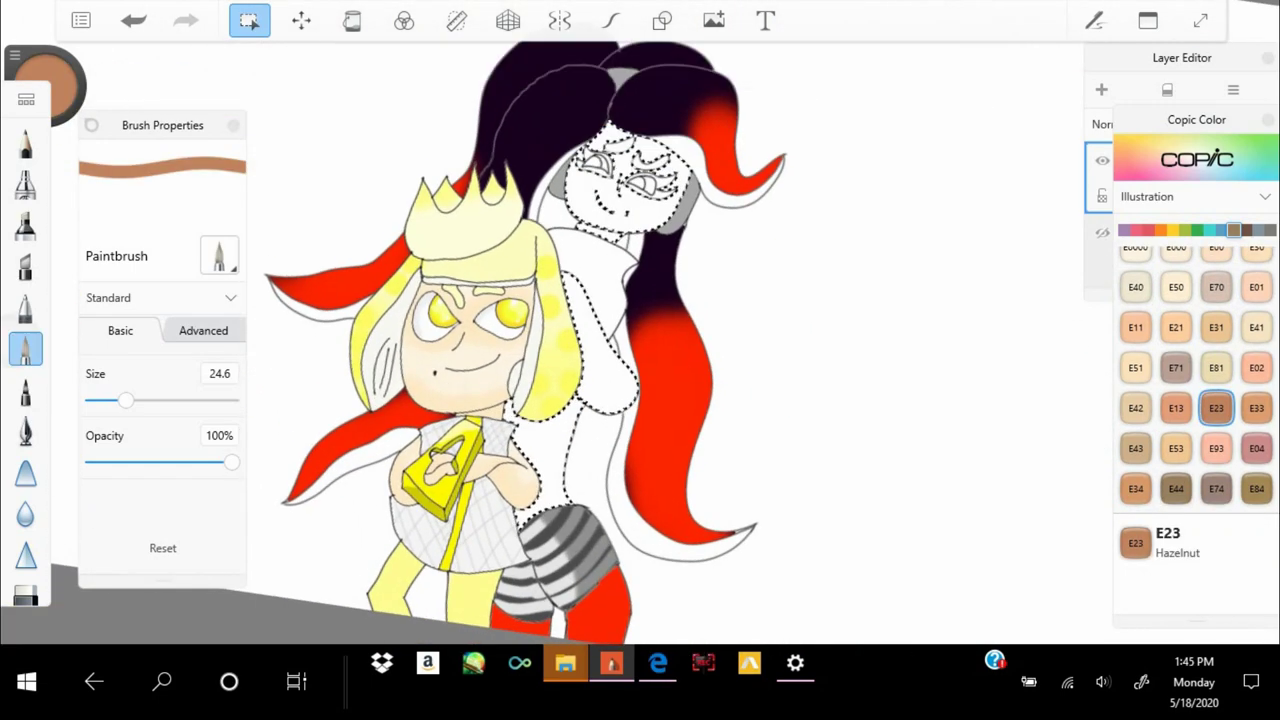
pyautogui.click(249, 20)
pyautogui.moveTo(125, 400); pyautogui.dragTo(153, 400)
pyautogui.moveTo(525, 500)
pyautogui.mouseDown()
pyautogui.moveTo(585, 390)
pyautogui.moveTo(650, 170)
pyautogui.mouseUp()
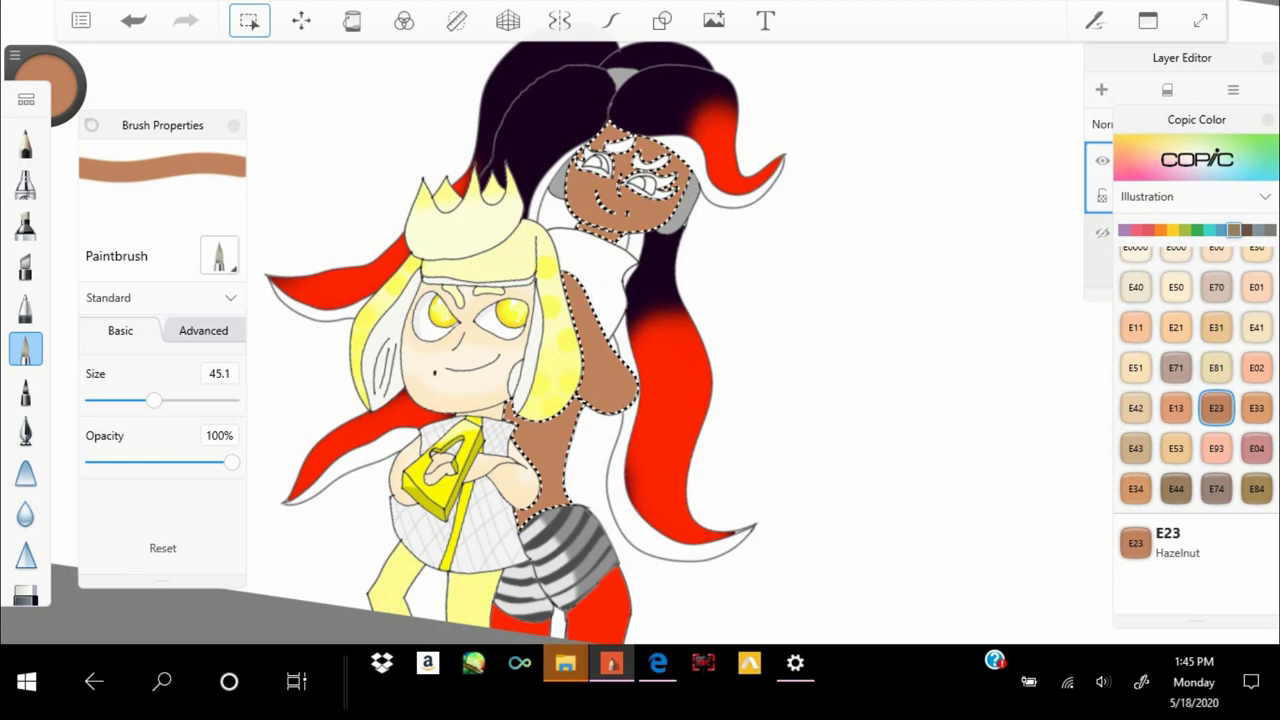
# Select both of the taller character's eyebrows with the Magic Wand and paint them near-black purple with the Paintbrush at size 45.1
pyautogui.scroll(3, 640, 130)
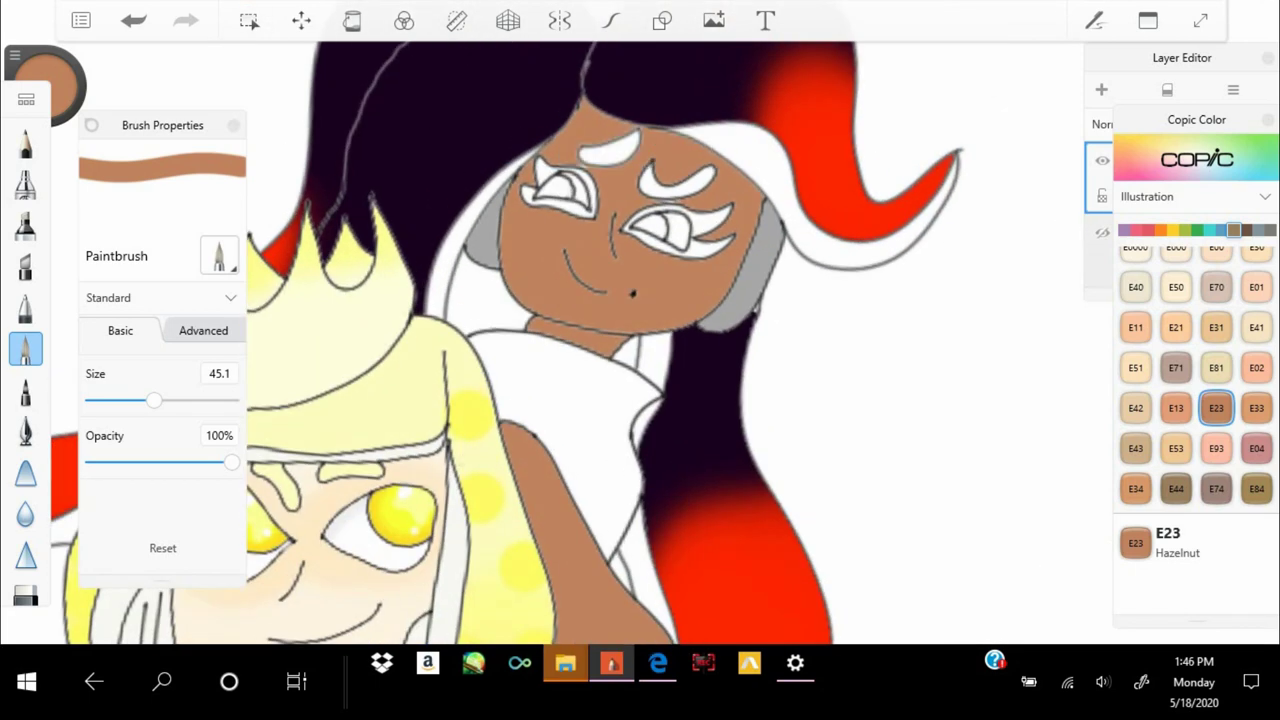
pyautogui.scroll(5, 640, 230)
pyautogui.click(249, 20)
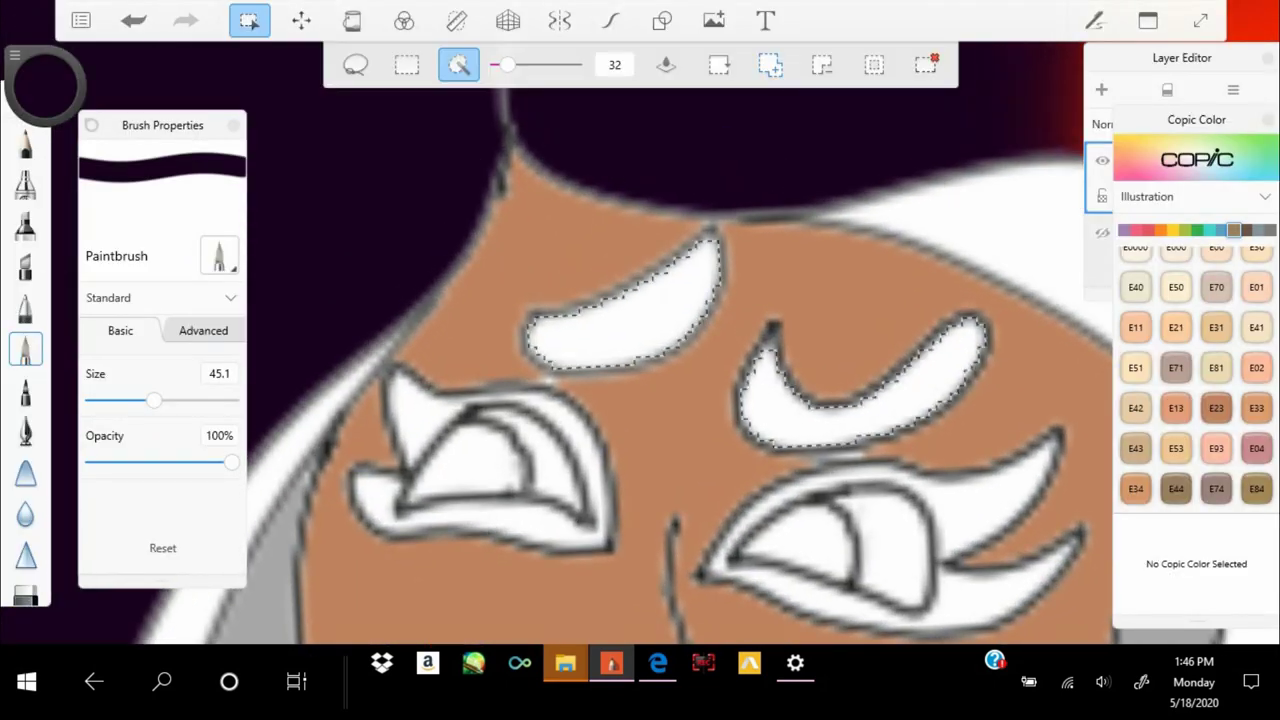
pyautogui.moveTo(760, 420); pyautogui.dragTo(970, 335)
pyautogui.moveTo(545, 345); pyautogui.dragTo(705, 255)
# Airbrush red along the edges of both eyebrows, reducing the brush size to 9.2, and clear the selection
pyautogui.scroll(-5, 640, 340)
pyautogui.scroll(6, 640, 340)
pyautogui.click(25, 185)
pyautogui.moveTo(690, 320); pyautogui.dragTo(560, 430)
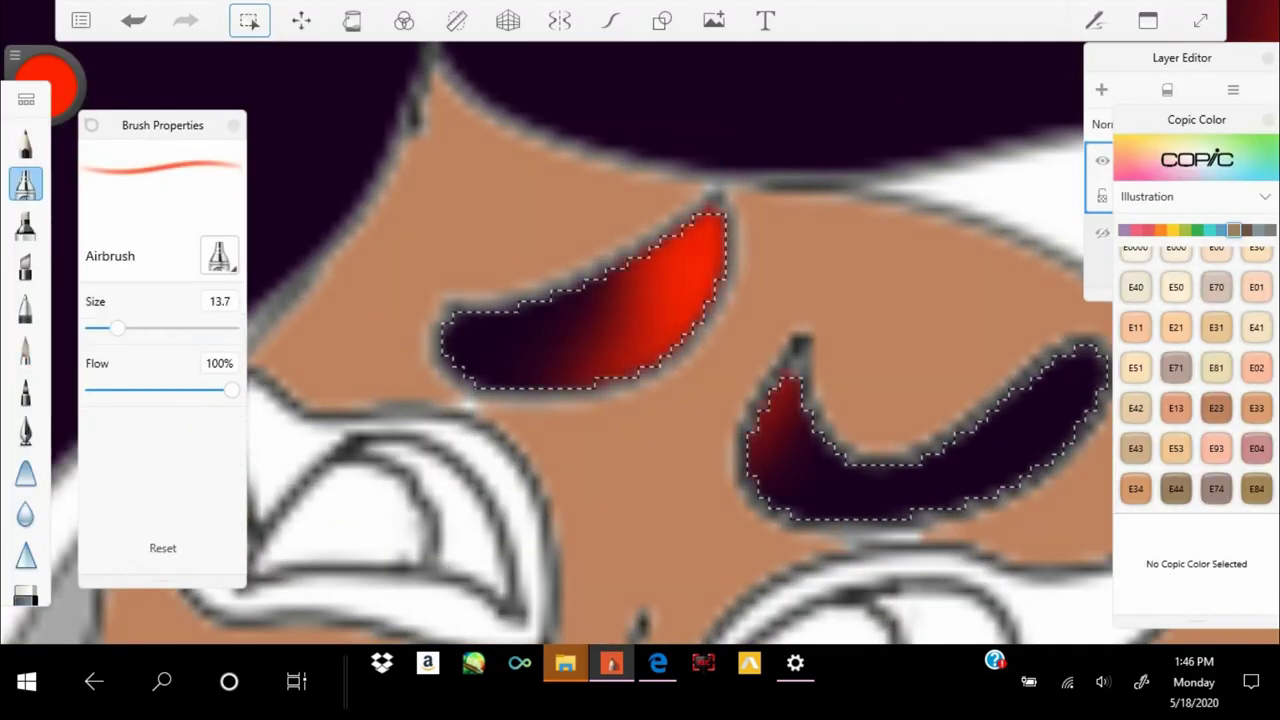
pyautogui.moveTo(112, 328); pyautogui.dragTo(104, 328)
pyautogui.moveTo(710, 230); pyautogui.dragTo(780, 420)
pyautogui.scroll(-6, 640, 340)
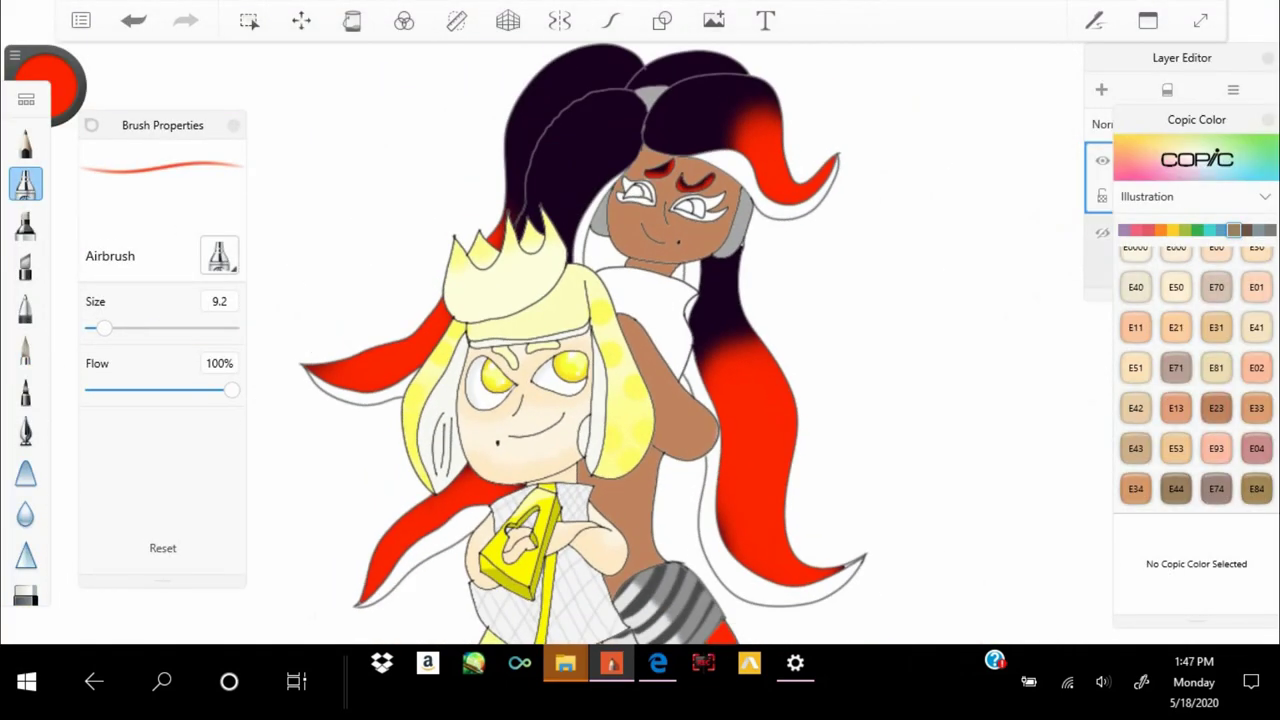
# Select the taller character's high-collared top and paint it dark charcoal with the Paintbrush at size 45.1
pyautogui.scroll(5, 720, 180)
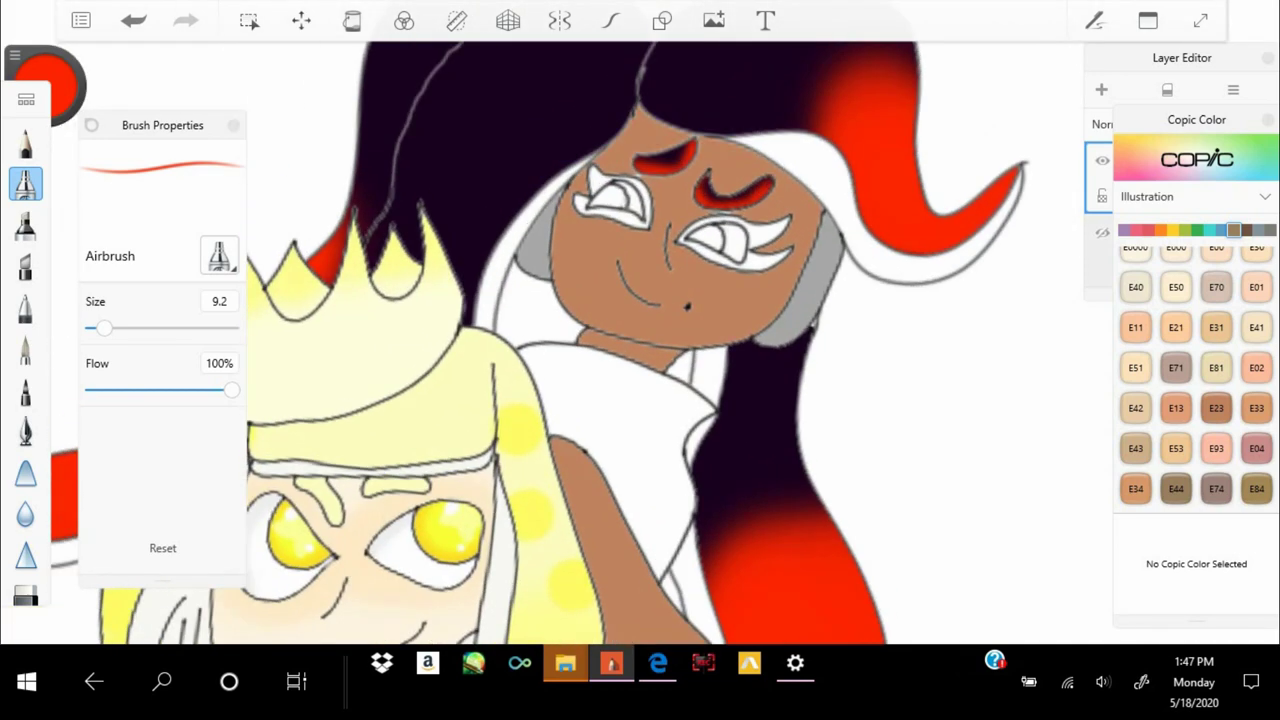
pyautogui.click(249, 20)
pyautogui.click(25, 348)
pyautogui.moveTo(560, 380); pyautogui.dragTo(660, 520)
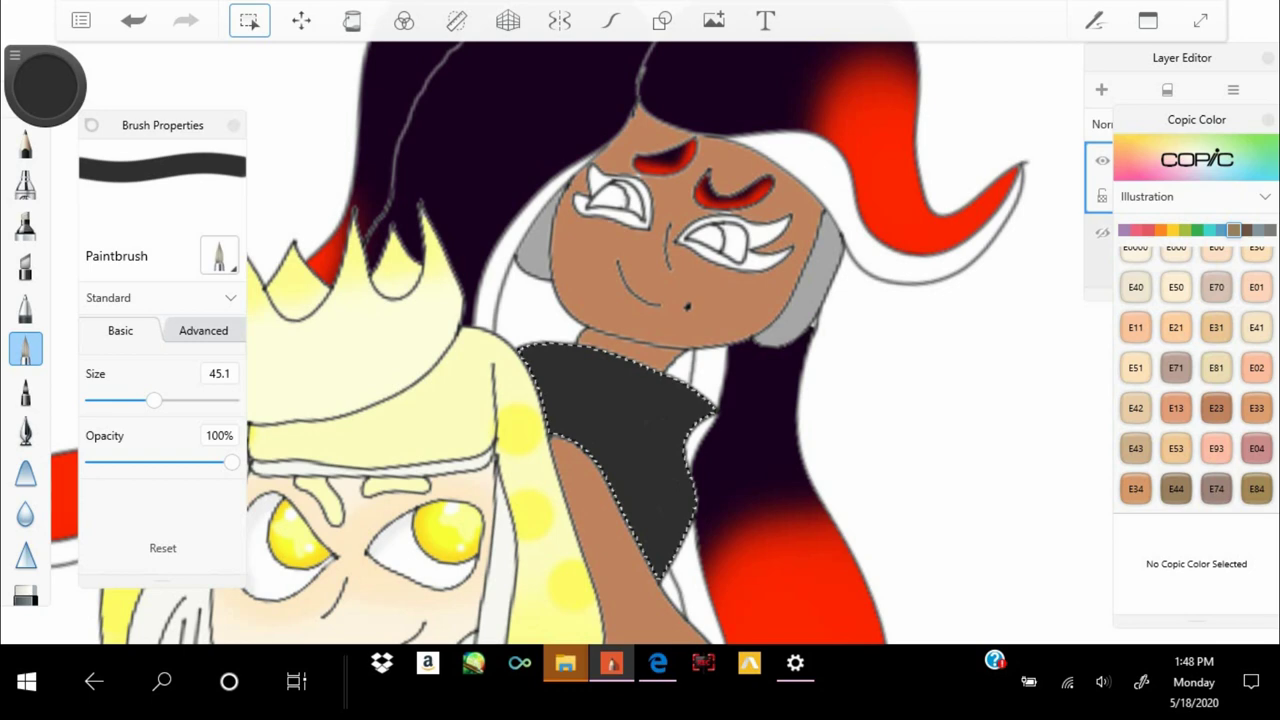
pyautogui.scroll(-5, 640, 340)
# Select both of the taller character's irises with the Magic Wand and paint them Copic BG23 Coral Sea at size 45.1
pyautogui.scroll(5, 640, 340)
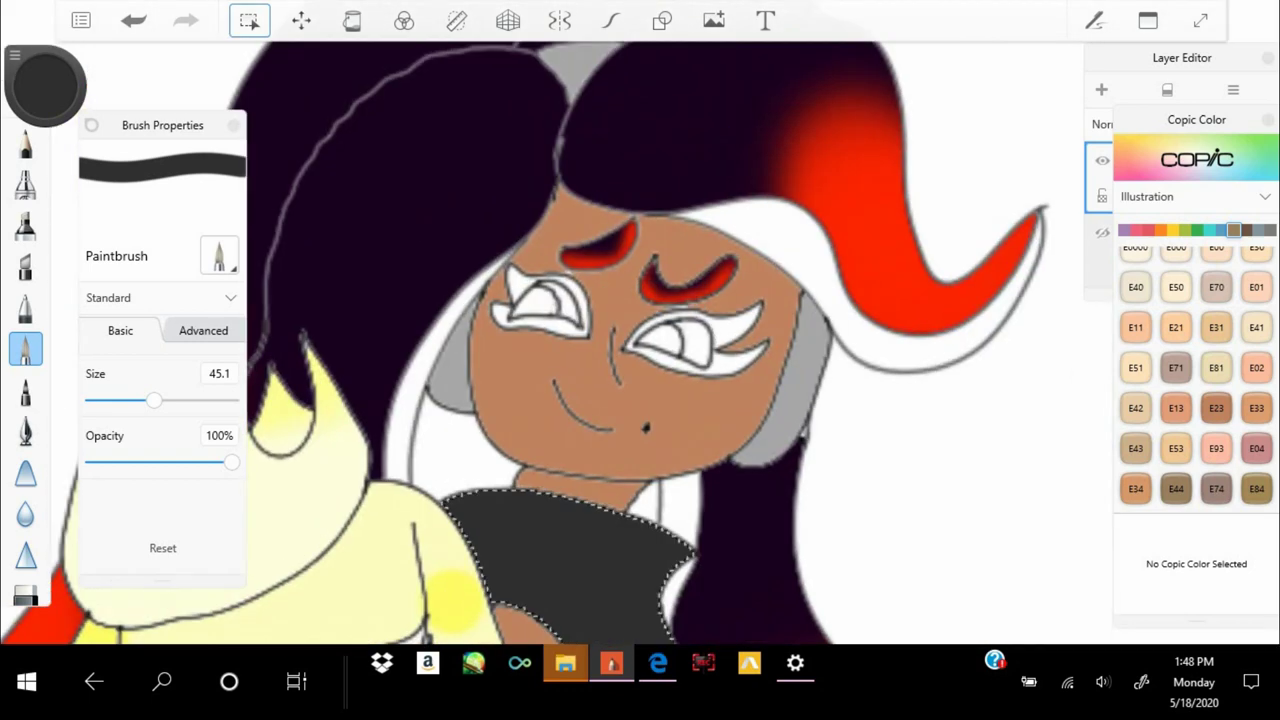
pyautogui.click(1209, 230)
pyautogui.click(1256, 327)
pyautogui.scroll(5, 640, 340)
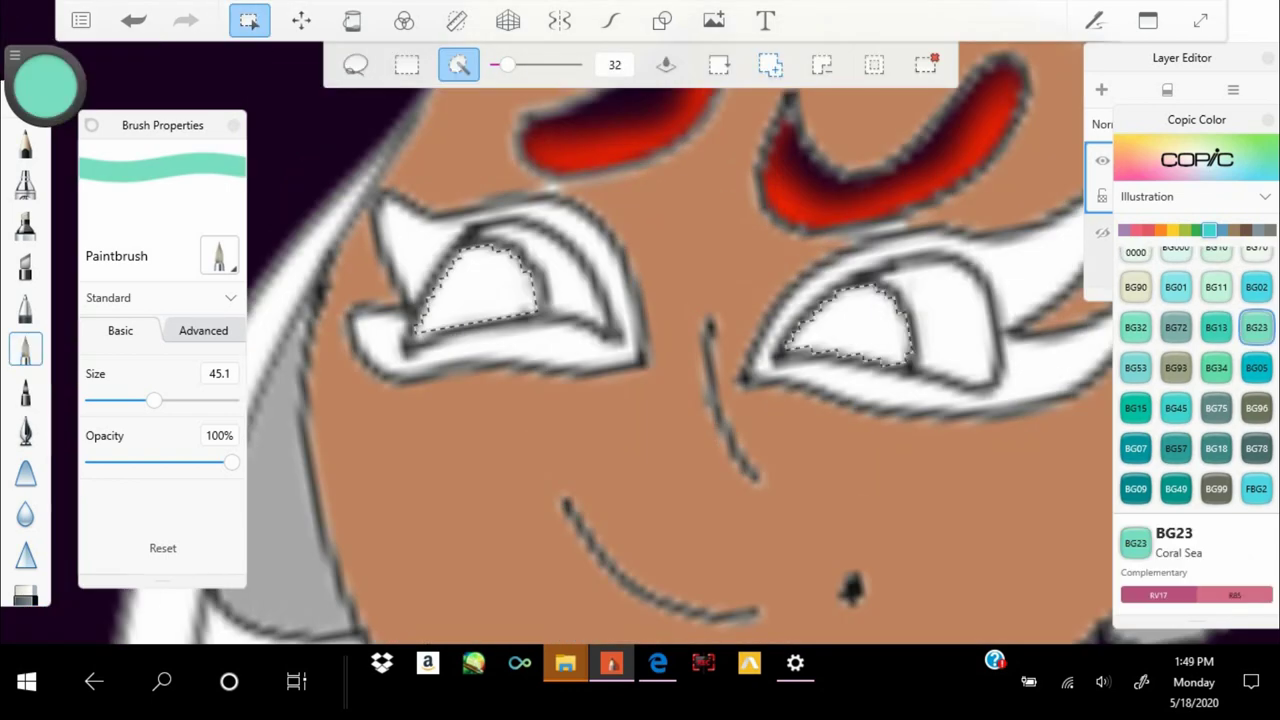
pyautogui.moveTo(430, 310); pyautogui.dragTo(530, 280)
pyautogui.moveTo(800, 345); pyautogui.dragTo(900, 320)
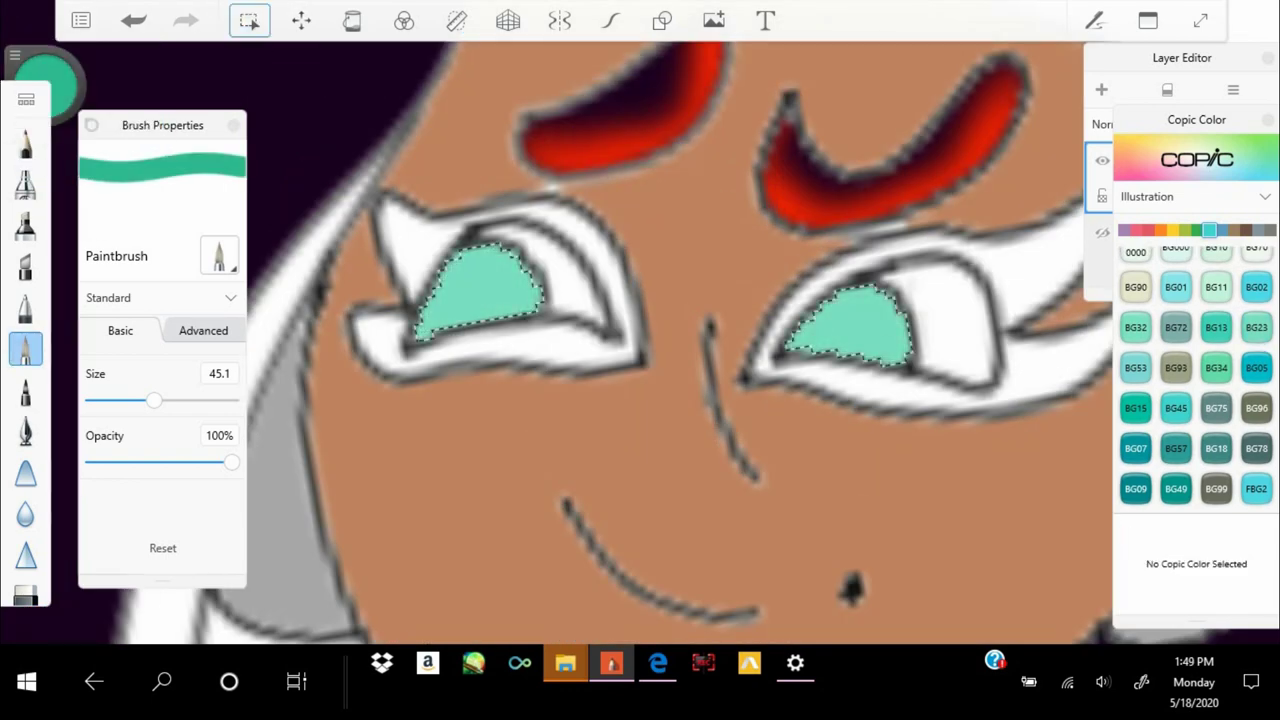
# Shade the irises with the Airbrush at size 9.2, using darker green at the top and pale mint below
pyautogui.click(25, 183)
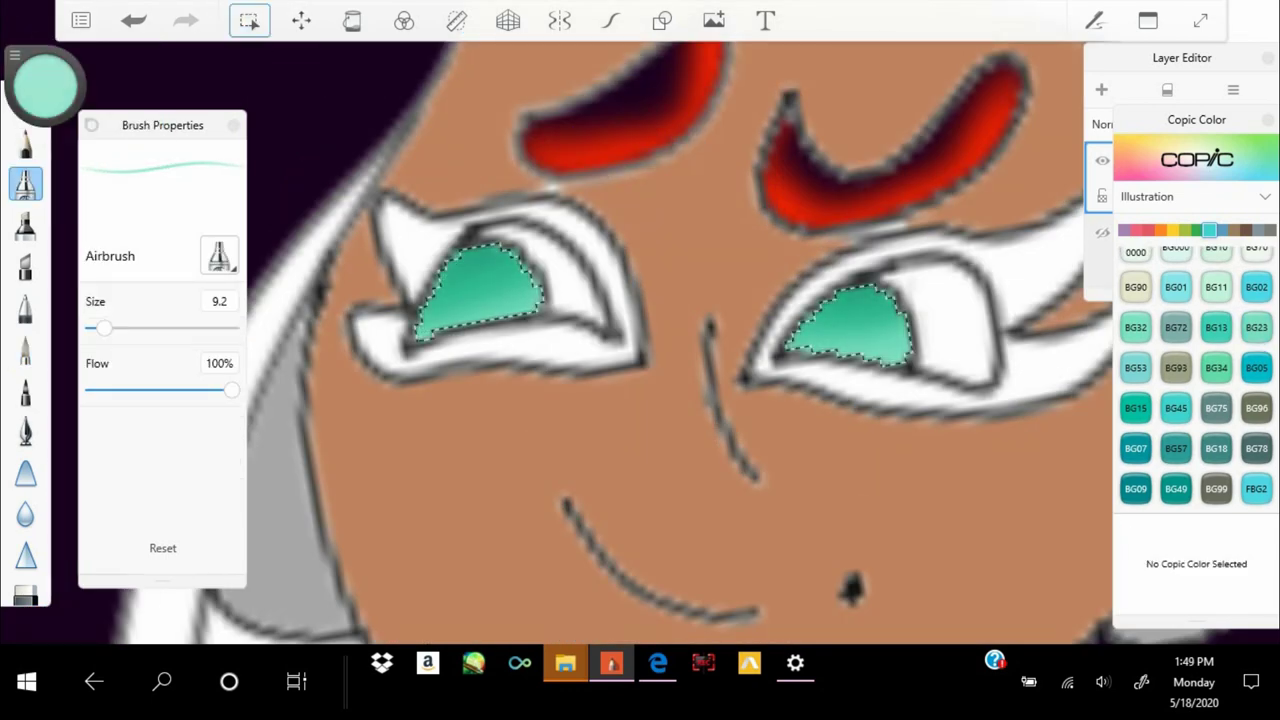
pyautogui.moveTo(430, 320); pyautogui.dragTo(530, 300)
pyautogui.moveTo(795, 345); pyautogui.dragTo(900, 335)
pyautogui.moveTo(430, 325); pyautogui.dragTo(530, 305)
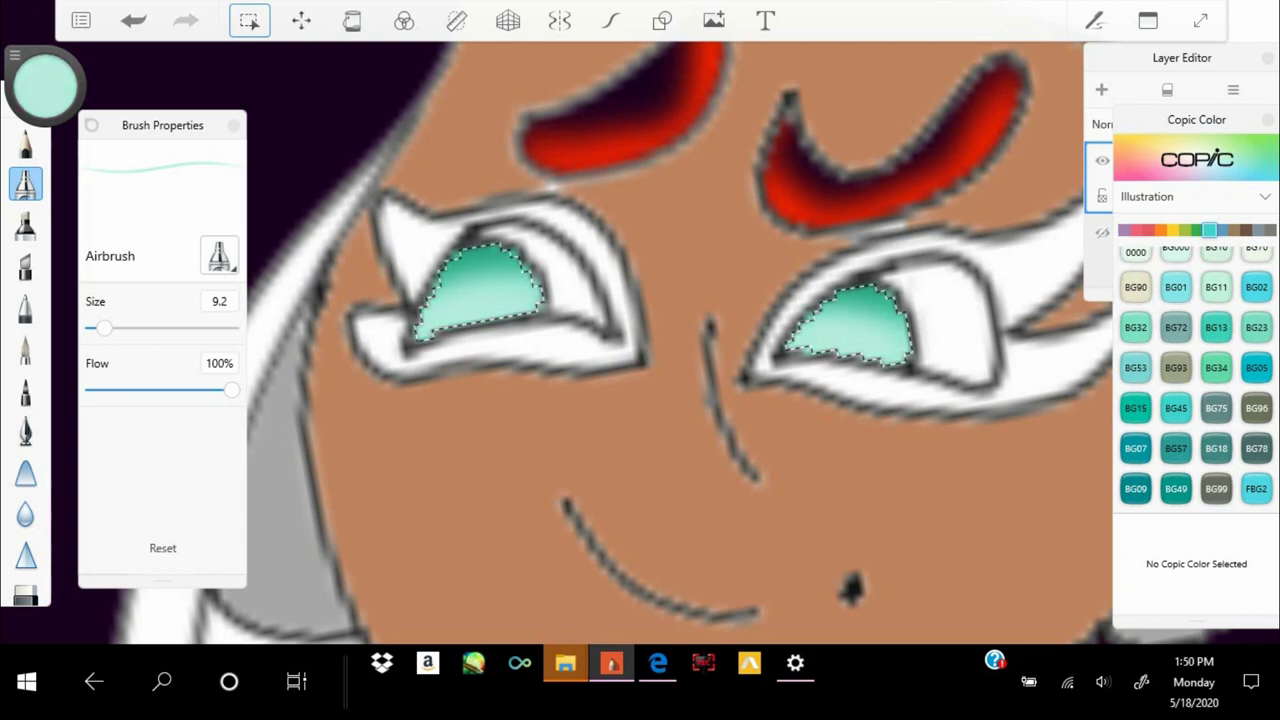
# Paint a pair of overlapping round pink spots in each iris with the Paintbrush at size 2.2 and clear the selection
pyautogui.click(44, 86)
pyautogui.click(25, 347)
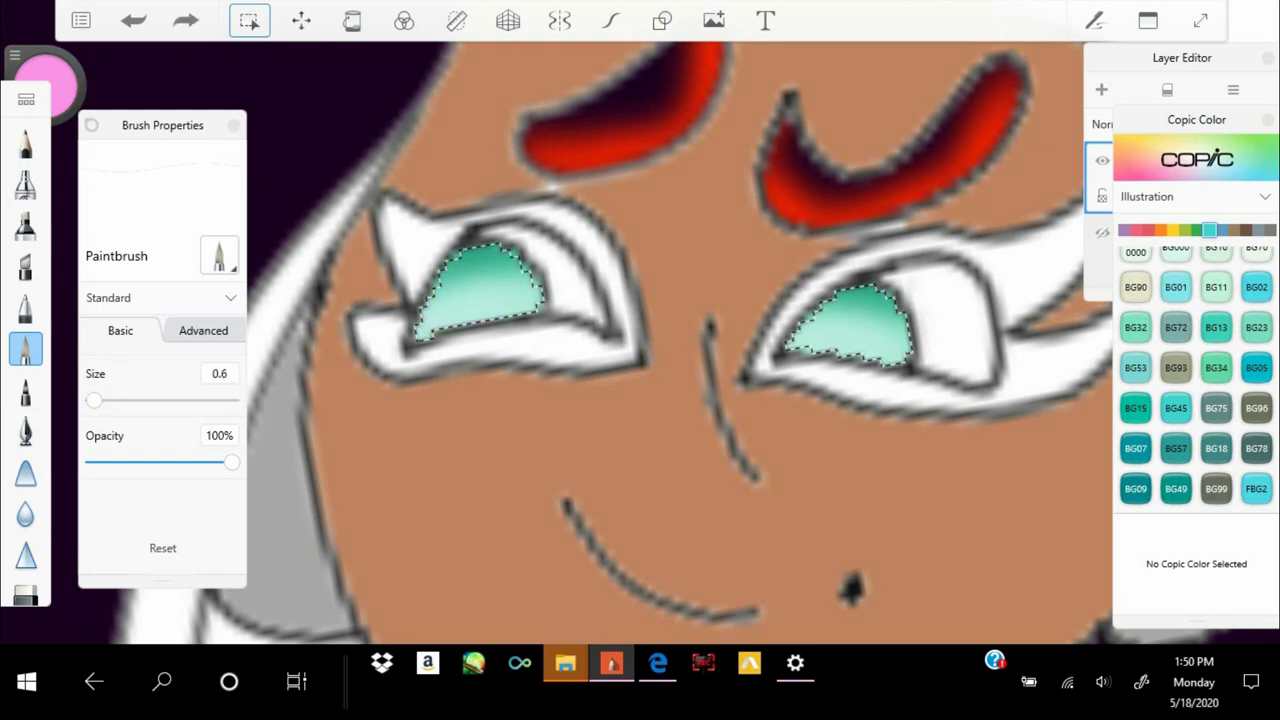
pyautogui.scroll(5, 452, 273)
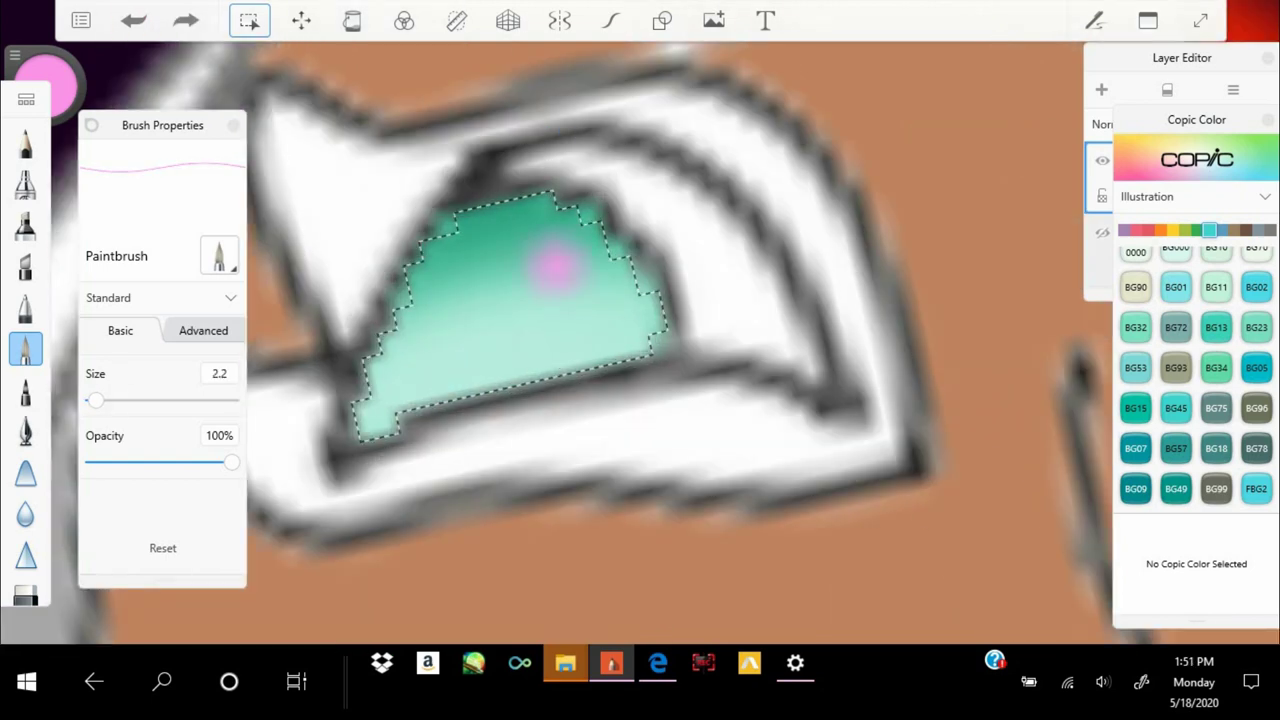
pyautogui.click(537, 286)
pyautogui.click(486, 294)
pyautogui.scroll(2, 560, 300)
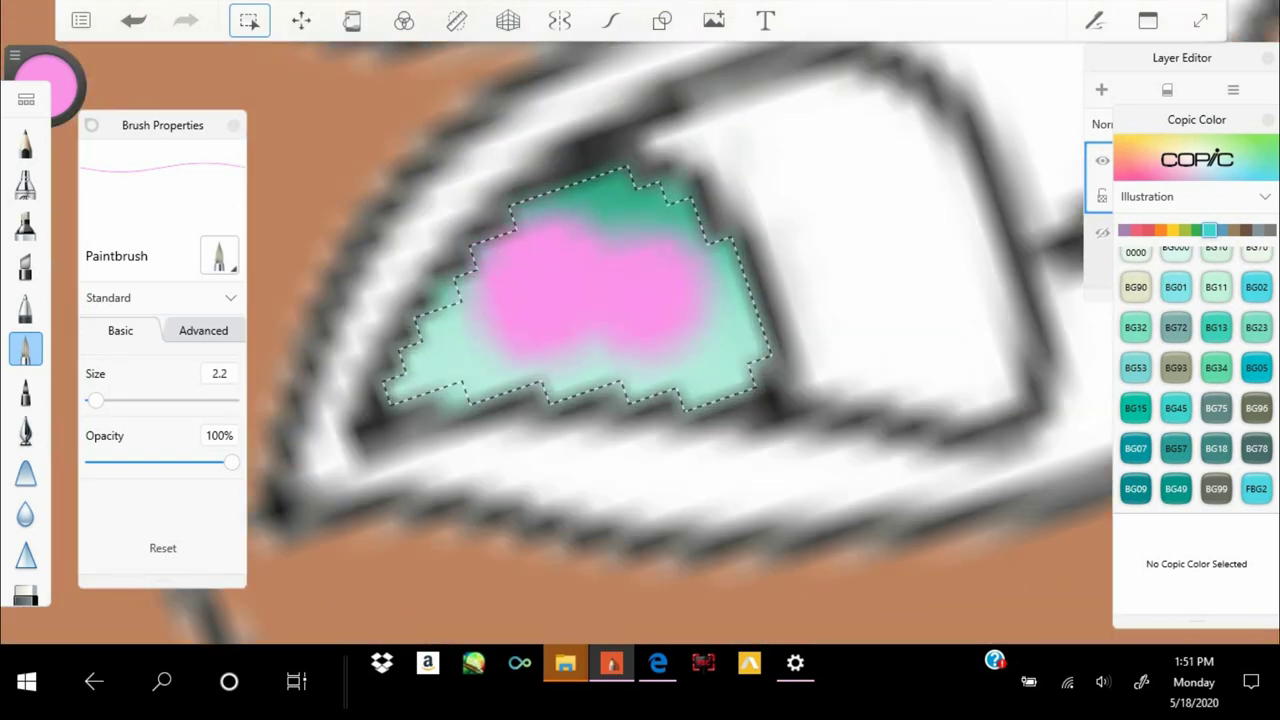
pyautogui.scroll(-5, 560, 300)
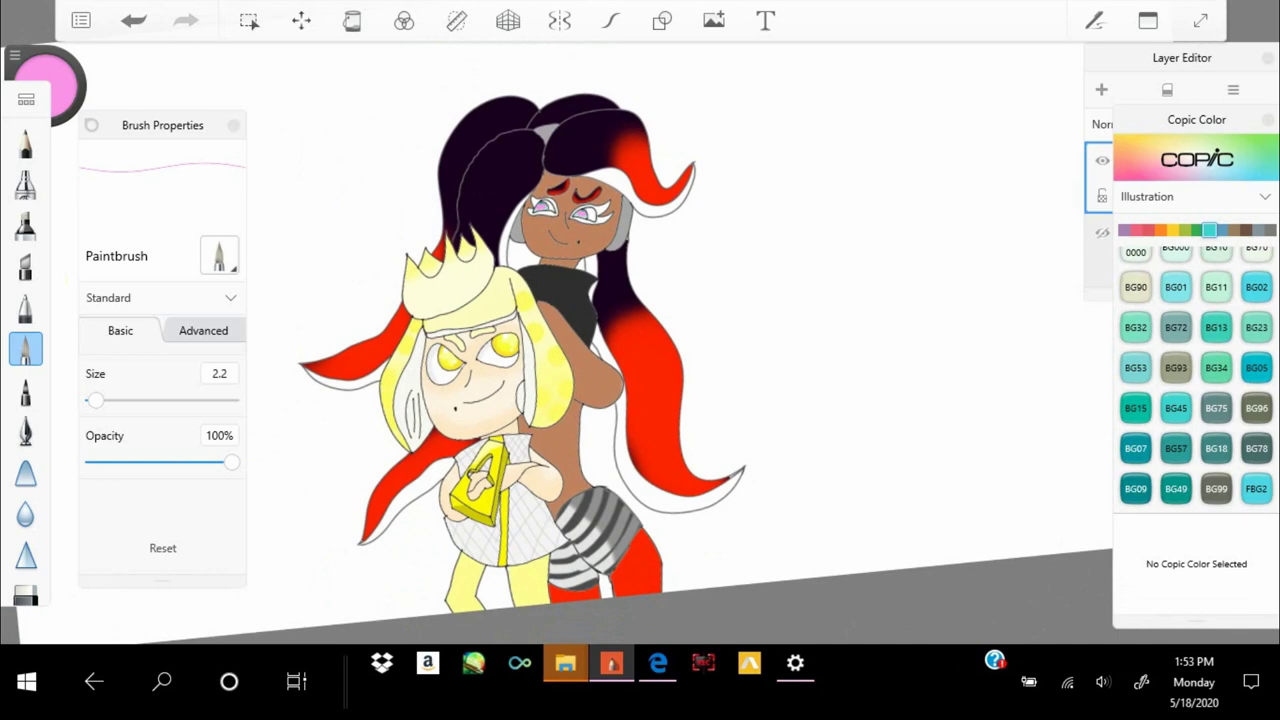
# Set a near-black colour and select the white mask areas around both of the taller character's eyes with the Magic Wand
pyautogui.scroll(10, 640, 340)
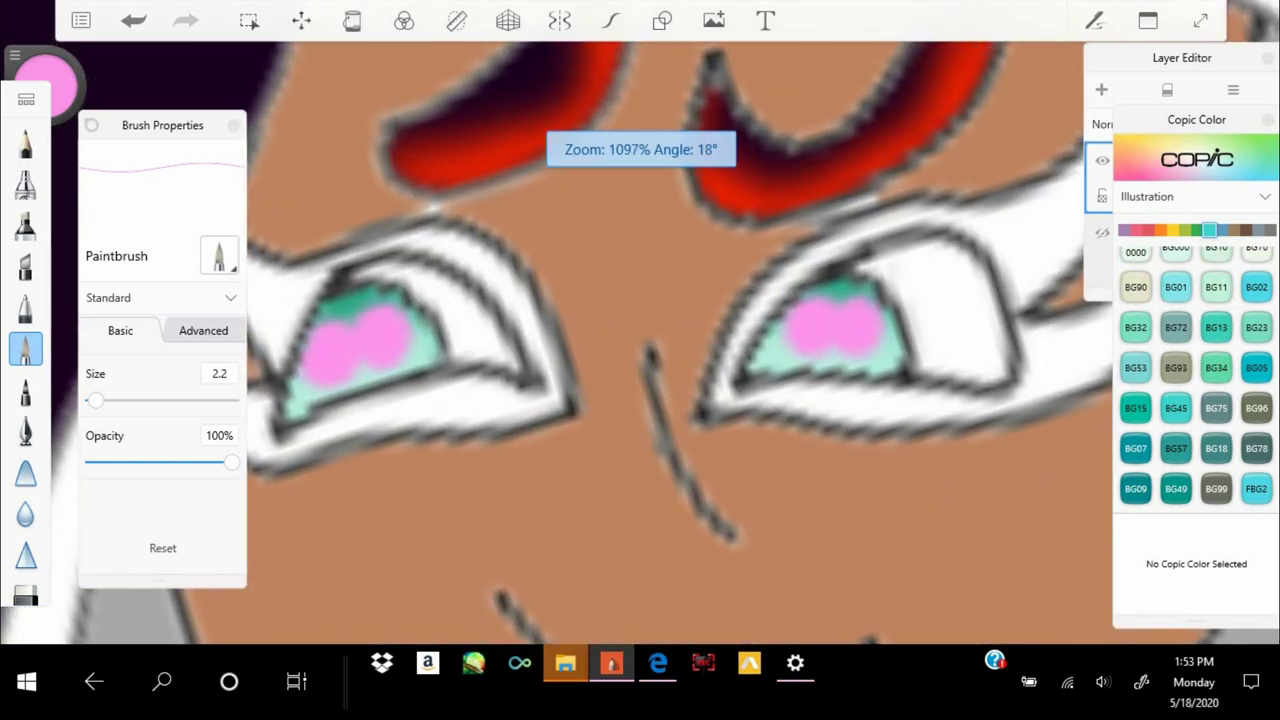
pyautogui.scroll(5, 640, 340)
pyautogui.scroll(-10, 640, 340)
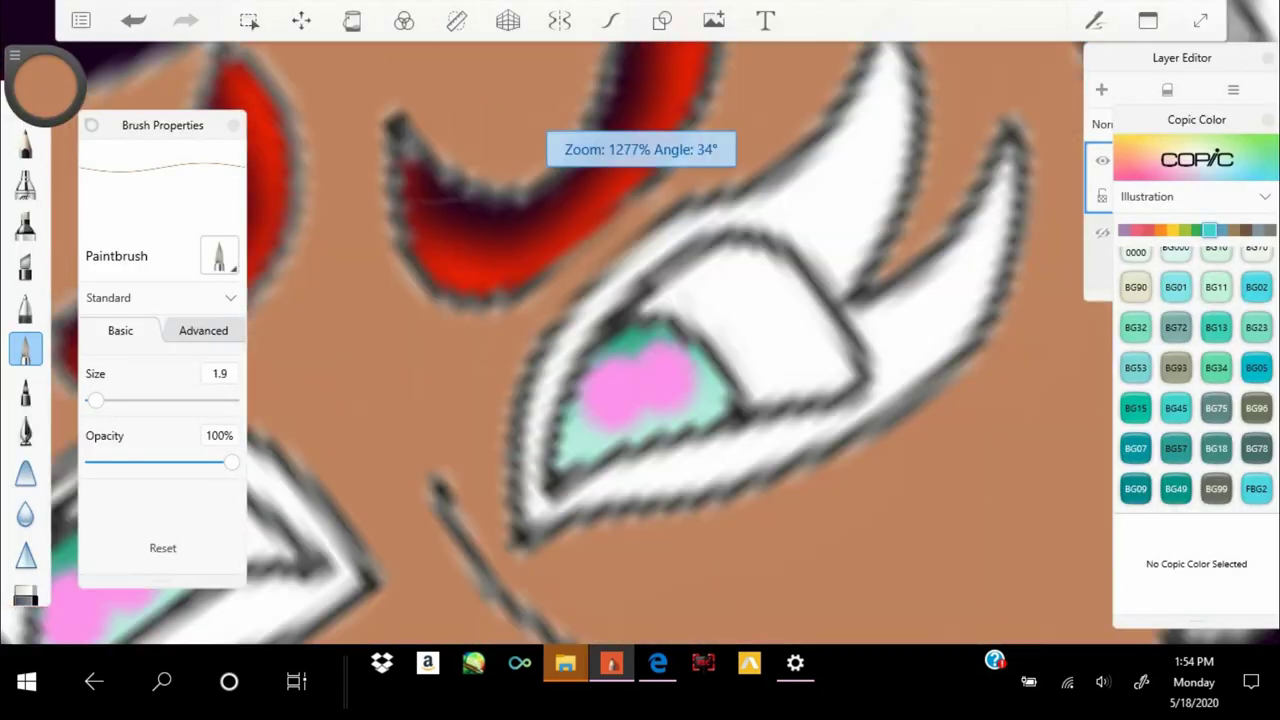
pyautogui.moveTo(45, 85); pyautogui.dragTo(45, 130)
pyautogui.click(249, 20)
pyautogui.click(459, 64)
pyautogui.click(600, 318)
pyautogui.scroll(10, 640, 340)
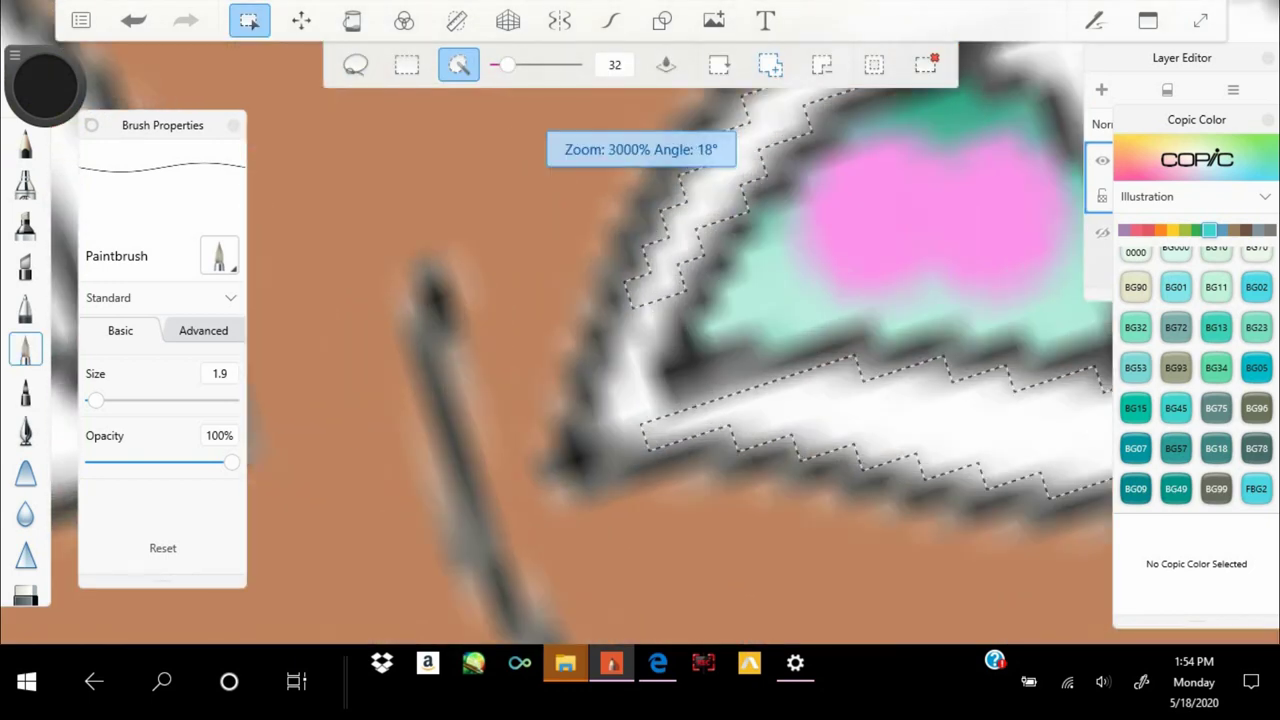
pyautogui.scroll(-10, 640, 340)
pyautogui.scroll(10, 640, 340)
pyautogui.hotkey('ctrl', 'z')
pyautogui.scroll(-5, 640, 340)
pyautogui.press('b')
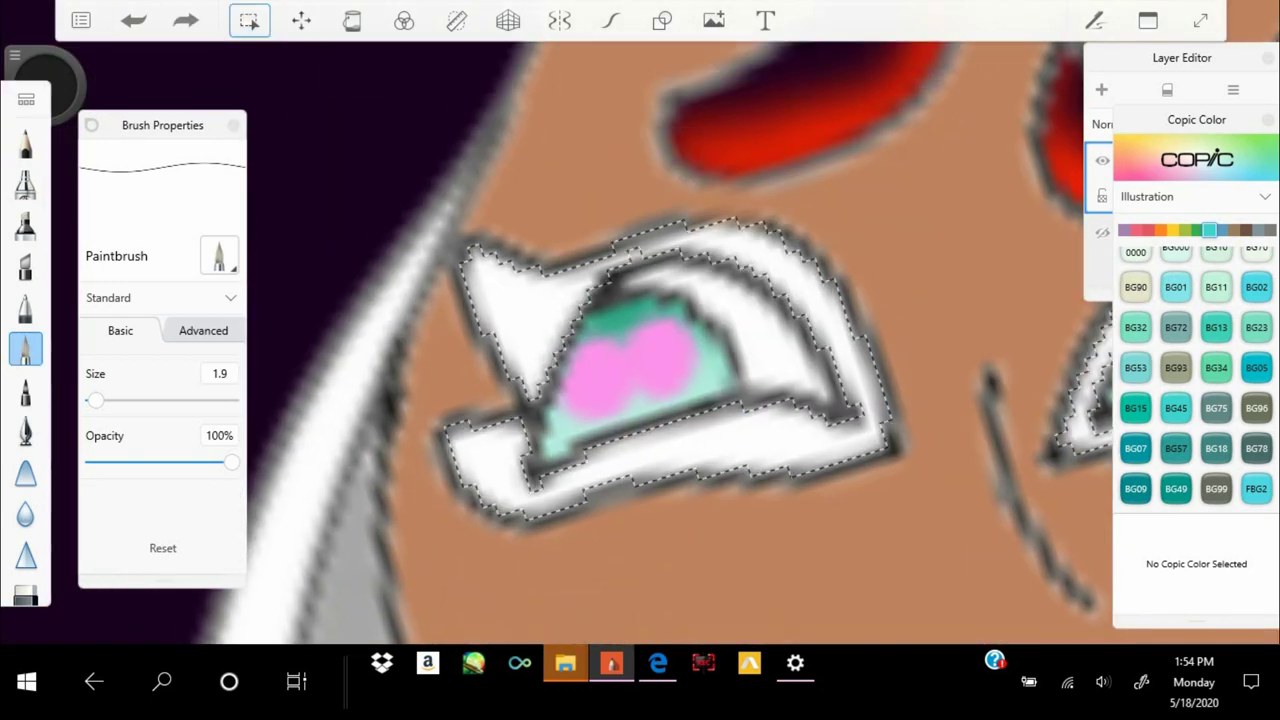
# Paint the selected mask areas around both of the taller character's eyes near-black with the Paintbrush, up to size 16.5
pyautogui.moveTo(490, 300)
pyautogui.mouseDown()
pyautogui.moveTo(620, 250)
pyautogui.moveTo(860, 400)
pyautogui.mouseUp()
pyautogui.moveTo(450, 440)
pyautogui.mouseDown()
pyautogui.moveTo(520, 490)
pyautogui.moveTo(860, 420)
pyautogui.mouseUp()
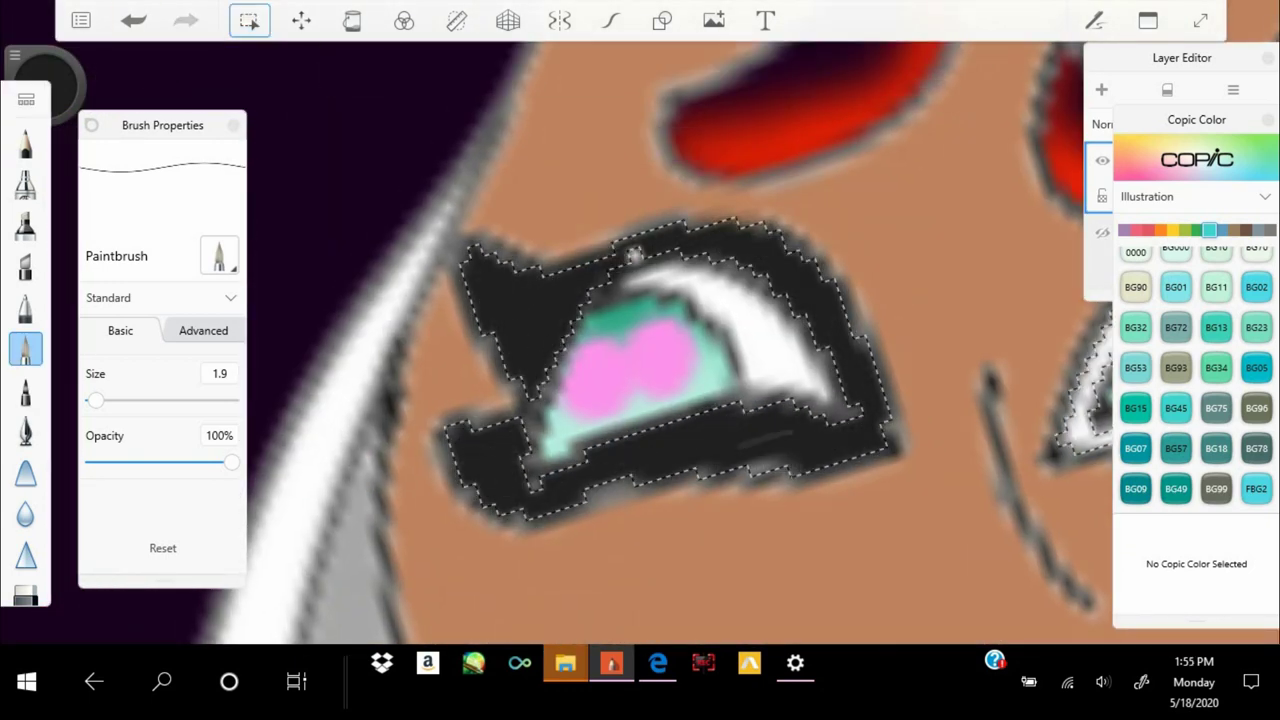
pyautogui.moveTo(850, 250); pyautogui.dragTo(400, 400)
pyautogui.moveTo(710, 200)
pyautogui.mouseDown()
pyautogui.moveTo(545, 475)
pyautogui.moveTo(880, 360)
pyautogui.mouseUp()
pyautogui.moveTo(560, 330); pyautogui.dragTo(1000, 120)
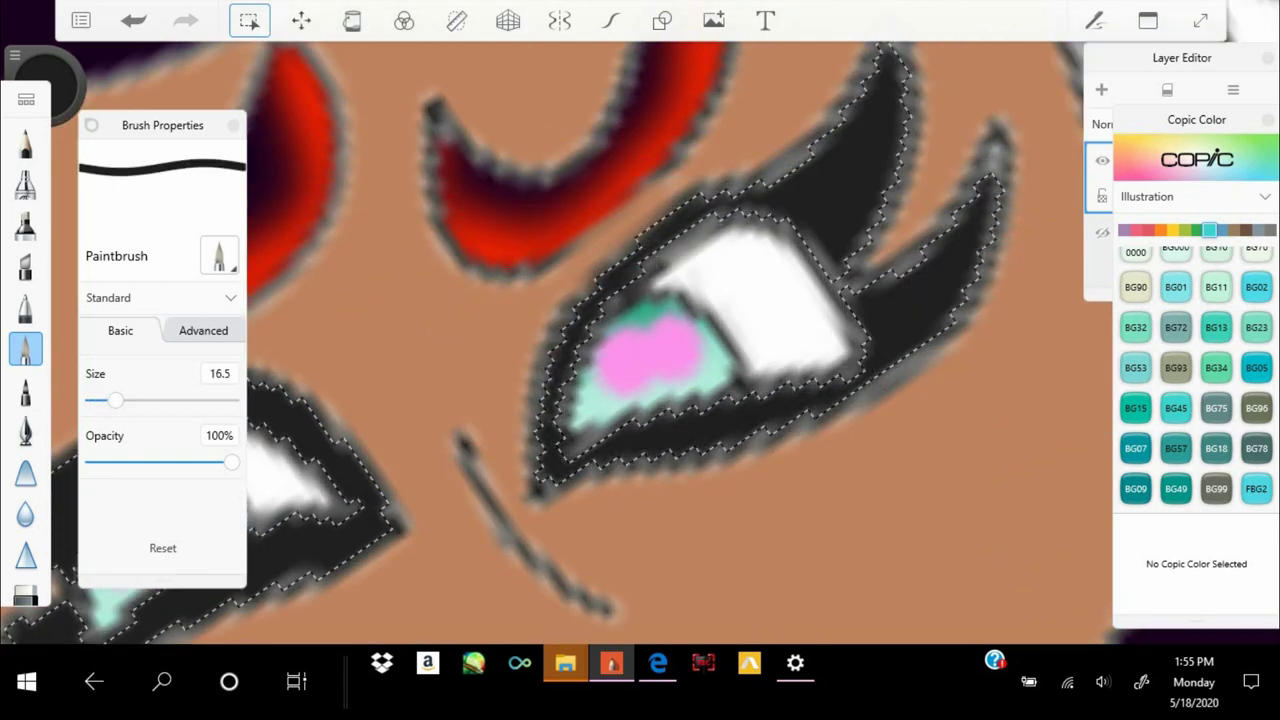
# Clear the selection and paint over the grey edges along the lower lash of the taller character's right-hand eye mask at size 1.6
pyautogui.scroll(3, 640, 340)
pyautogui.scroll(3, 640, 340)
pyautogui.moveTo(625, 350); pyautogui.dragTo(575, 540)
pyautogui.scroll(2, 640, 340)
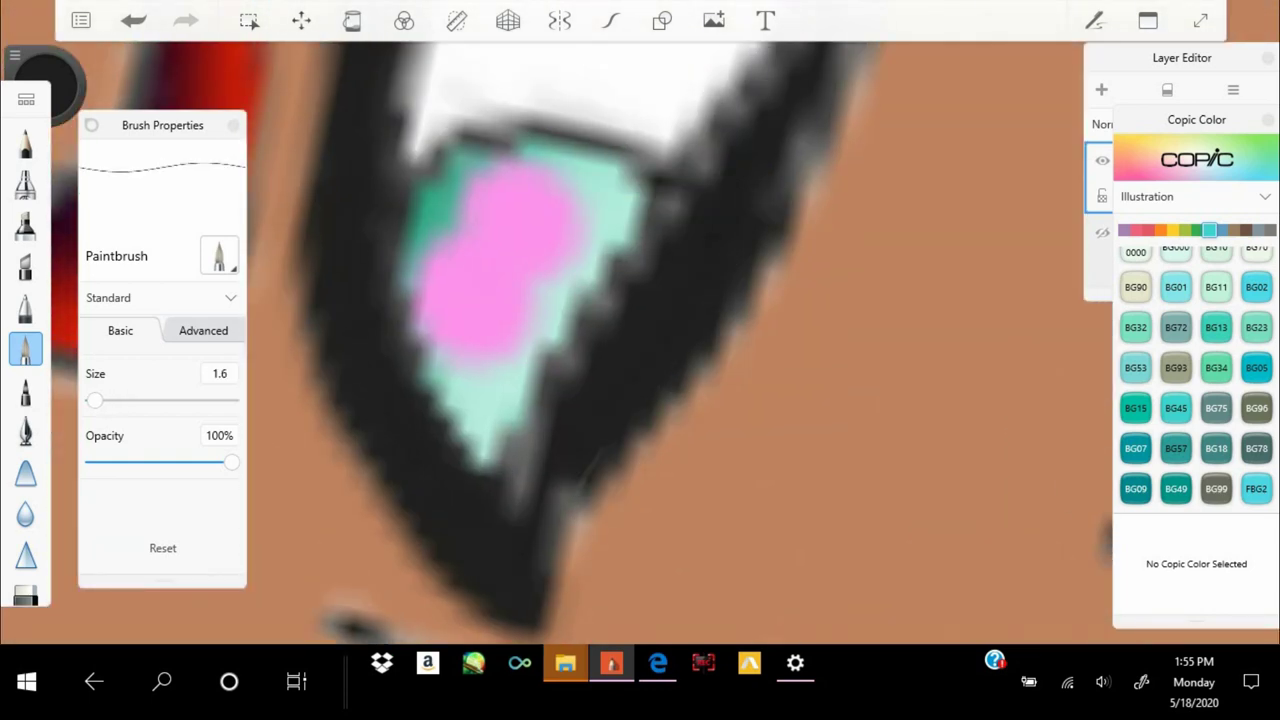
pyautogui.moveTo(820, 60); pyautogui.dragTo(560, 520)
pyautogui.scroll(3, 640, 340)
pyautogui.moveTo(780, 60); pyautogui.dragTo(720, 400)
pyautogui.hscroll(3, 640, 340)
pyautogui.moveTo(900, 60); pyautogui.dragTo(600, 420)
pyautogui.scroll(-3, 640, 340)
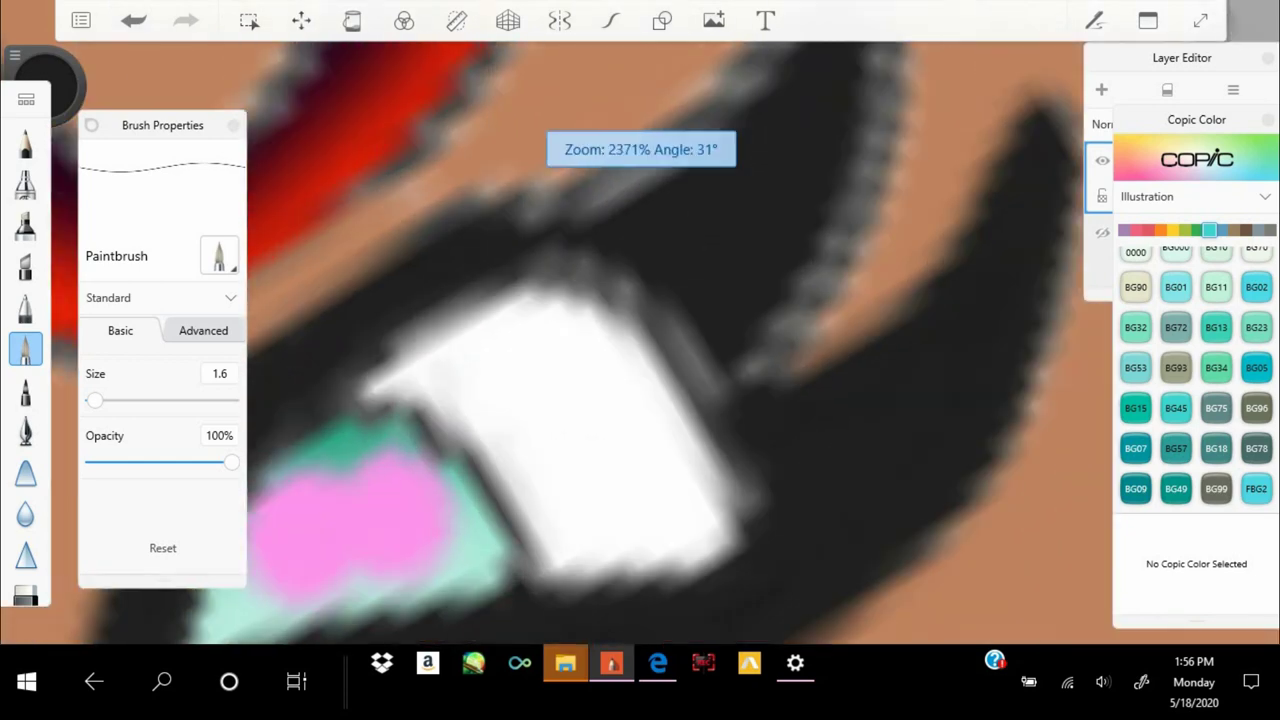
# Fill the grey gaps along the upper lash and around the eye white of the same mask near-black at size 1.6
pyautogui.moveTo(780, 290); pyautogui.dragTo(640, 410)
pyautogui.scroll(3, 640, 340)
pyautogui.moveTo(830, 100); pyautogui.dragTo(680, 480)
pyautogui.scroll(2, 640, 340)
pyautogui.moveTo(840, 200); pyautogui.dragTo(480, 410)
pyautogui.scroll(-3, 640, 340)
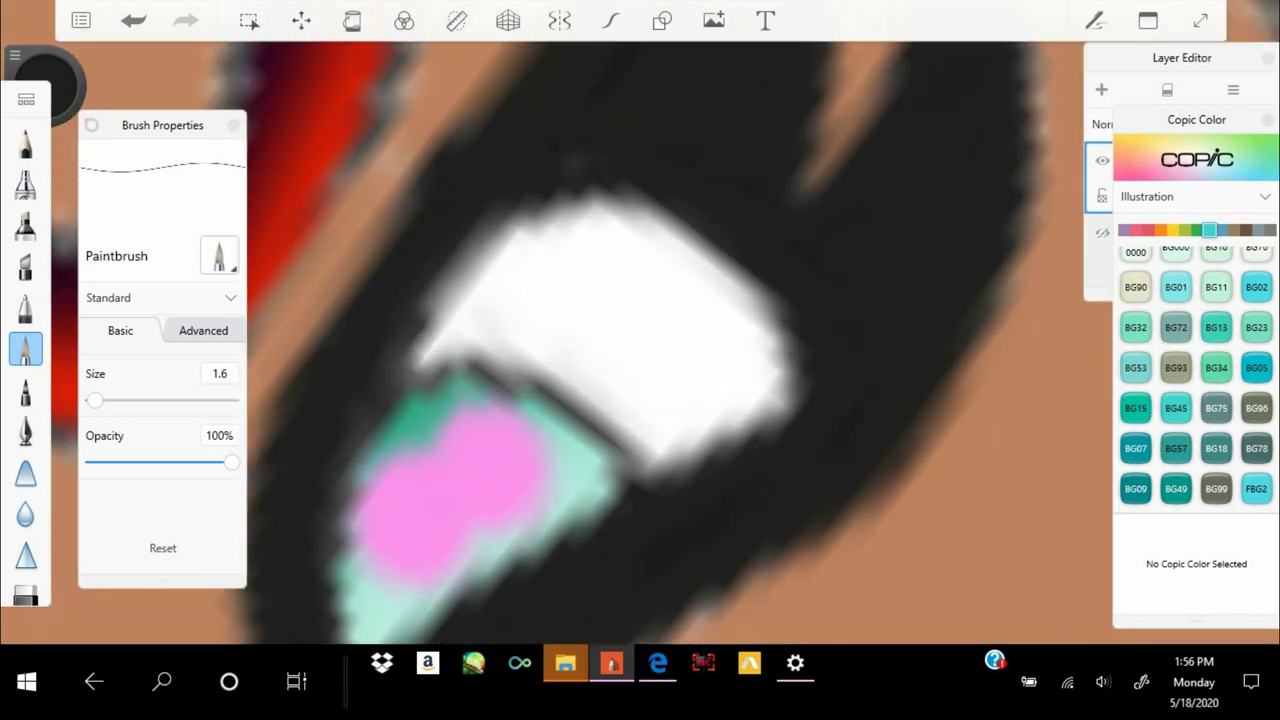
pyautogui.scroll(-5, 640, 340)
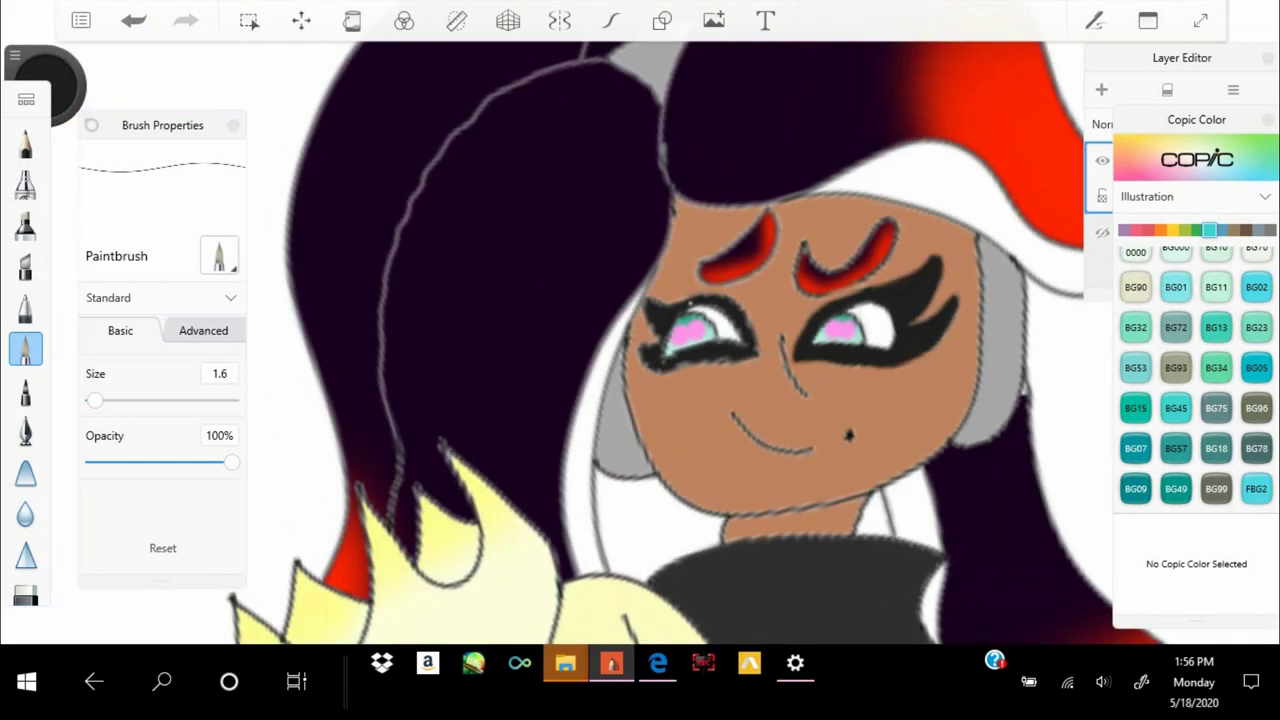
# Smooth the grey edges of the taller character's left-hand eye mask with near-black Paintbrush strokes at size 1.6
pyautogui.scroll(5, 690, 335)
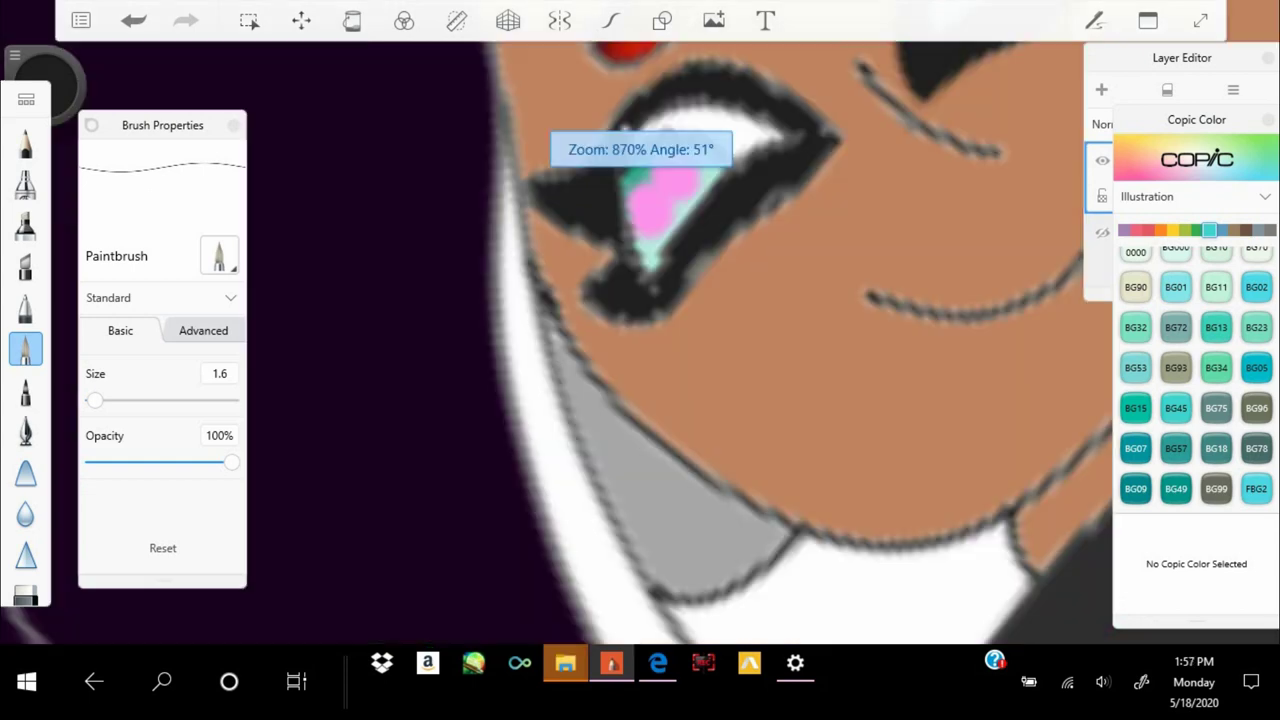
pyautogui.moveTo(740, 420); pyautogui.dragTo(530, 500)
pyautogui.moveTo(620, 330); pyautogui.dragTo(510, 500)
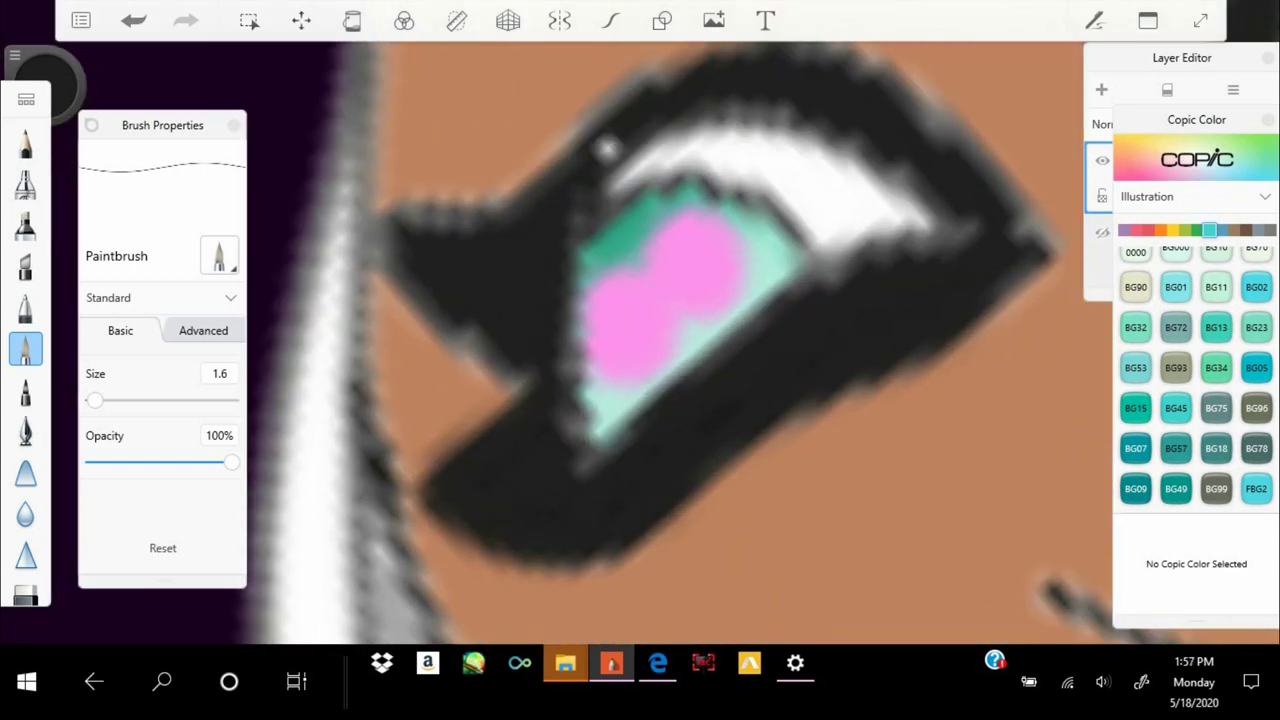
pyautogui.moveTo(700, 300); pyautogui.dragTo(600, 380)
pyautogui.scroll(2, 640, 340)
pyautogui.moveTo(671, 245)
pyautogui.mouseDown()
pyautogui.moveTo(614, 420)
pyautogui.moveTo(577, 286)
pyautogui.moveTo(640, 340)
pyautogui.moveTo(560, 300)
pyautogui.mouseUp()
pyautogui.scroll(-5, 640, 340)
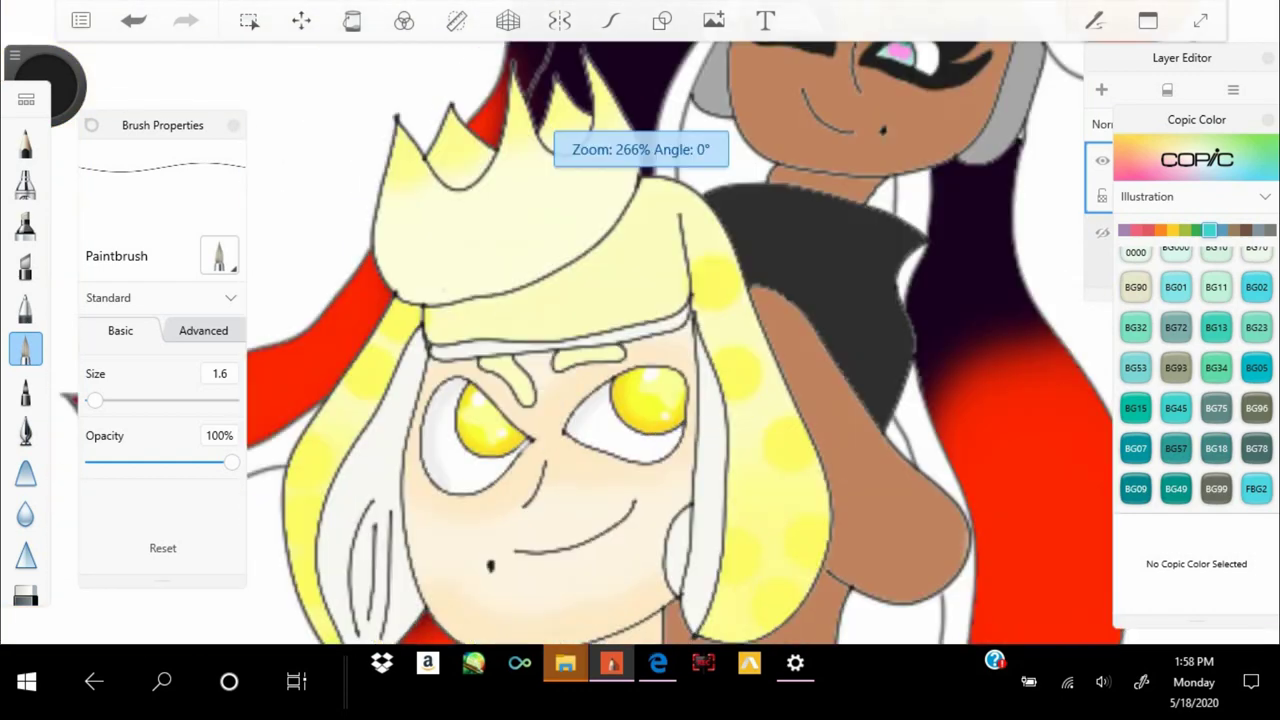
# Pick a pale cream colour and select all the white undersides of the taller character's hair tentacles with the Magic Wand
pyautogui.scroll(-5, 640, 340)
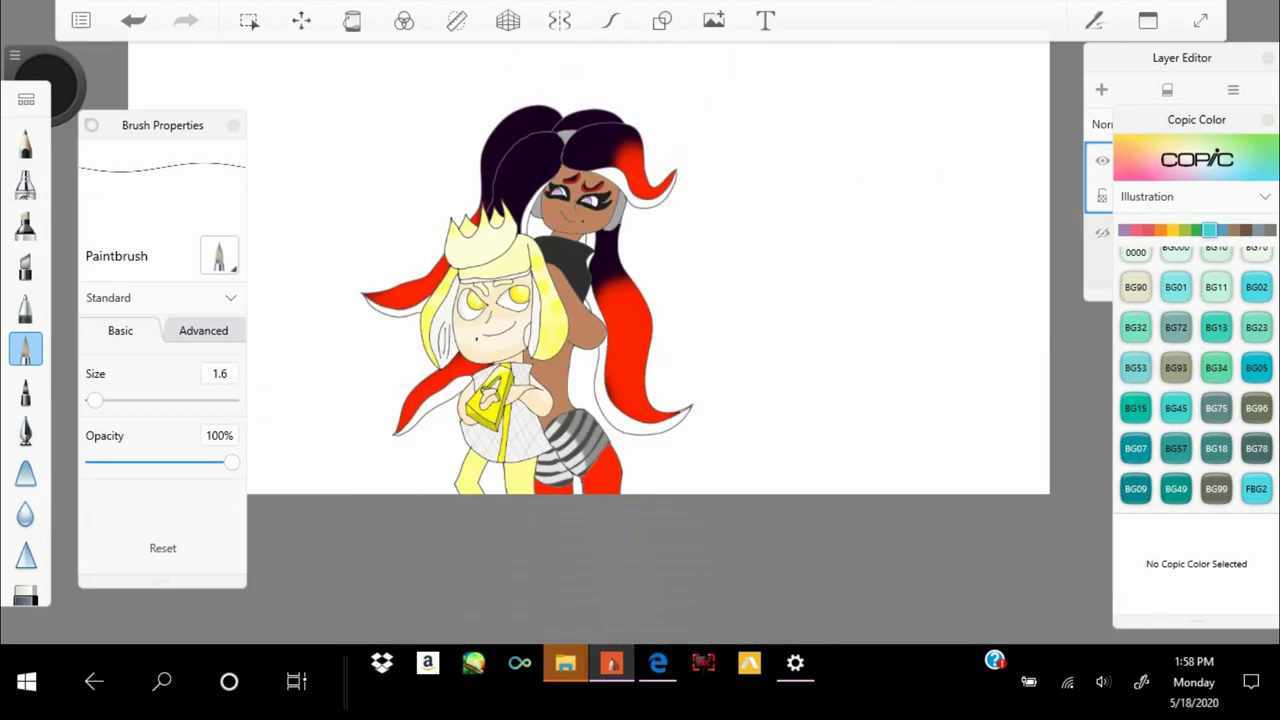
pyautogui.scroll(3, 640, 340)
pyautogui.moveTo(560, 300); pyautogui.dragTo(700, 300)
pyautogui.click(249, 20)
pyautogui.click(690, 255)
pyautogui.click(710, 228)
pyautogui.scroll(3, 640, 340)
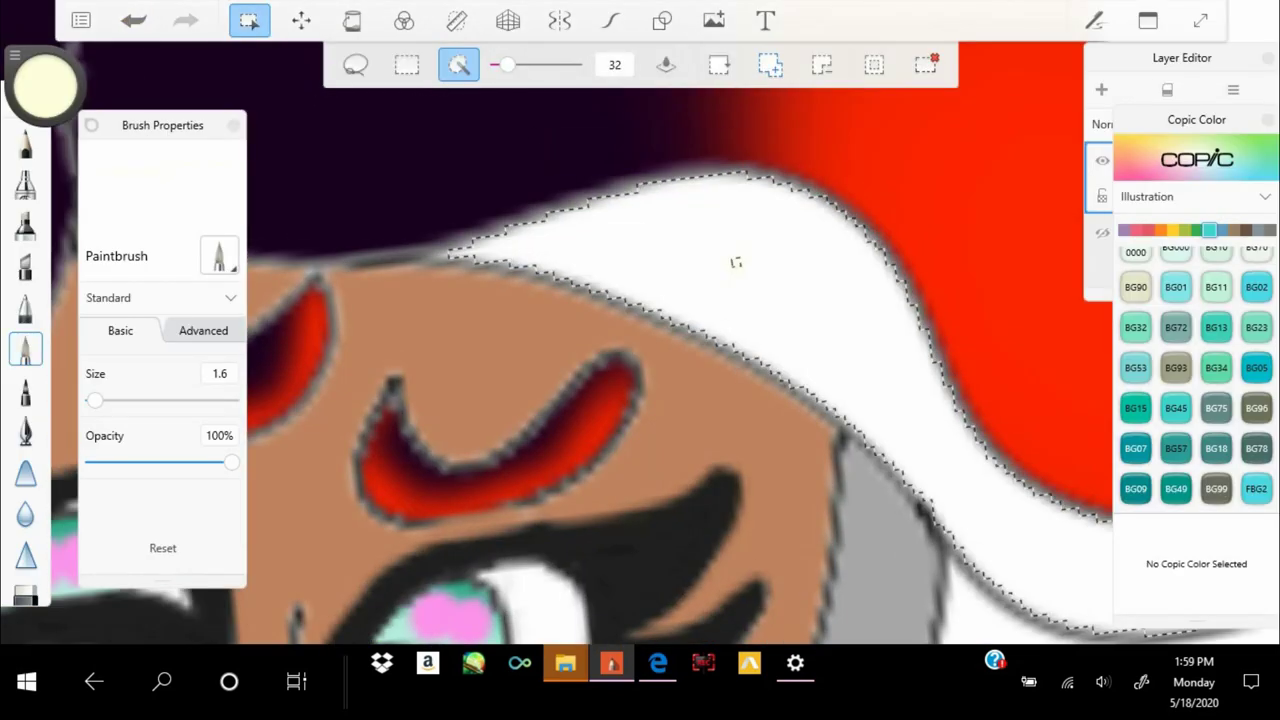
pyautogui.scroll(-3, 640, 340)
pyautogui.scroll(3, 640, 340)
pyautogui.moveTo(640, 340); pyautogui.dragTo(560, 300)
pyautogui.scroll(-5, 640, 340)
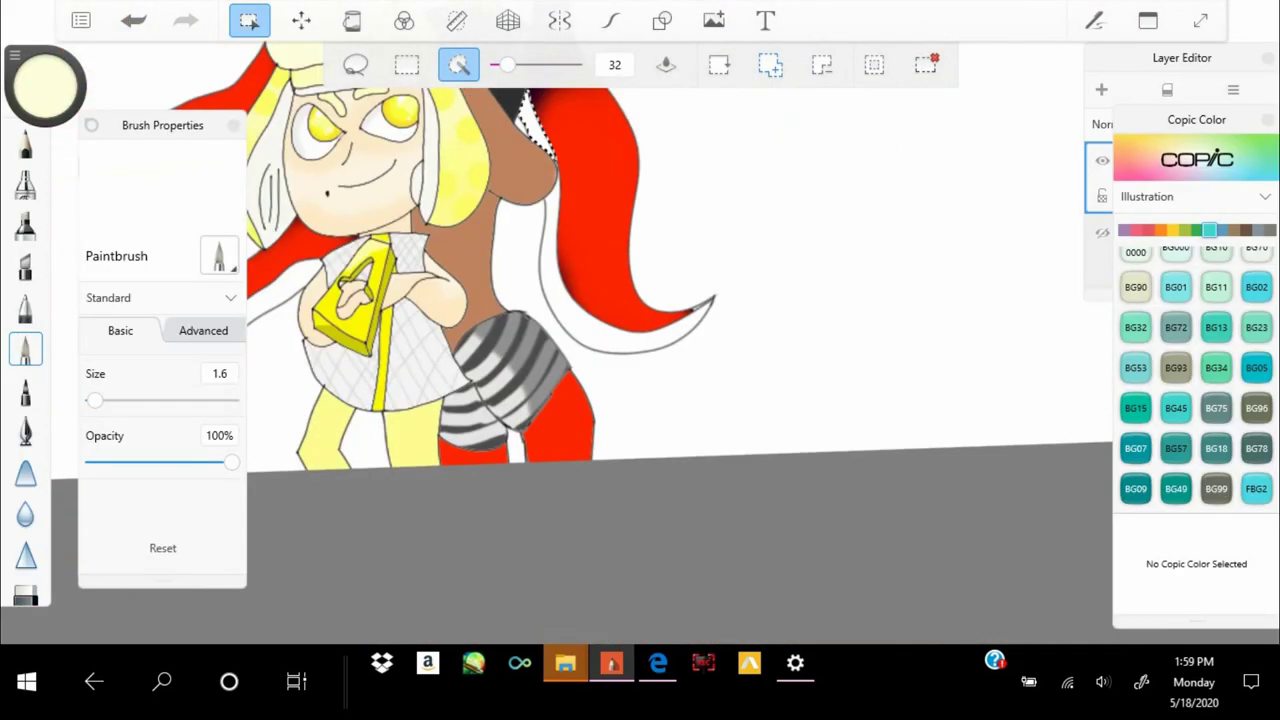
pyautogui.scroll(5, 640, 340)
pyautogui.scroll(-5, 640, 340)
pyautogui.scroll(3, 640, 340)
pyautogui.scroll(-3, 640, 340)
# Set the colour to pale yellow at 85% luminance, paint the selected hair undersides at size 34.5, and clear the selection
pyautogui.moveTo(45, 85); pyautogui.dragTo(45, 60)
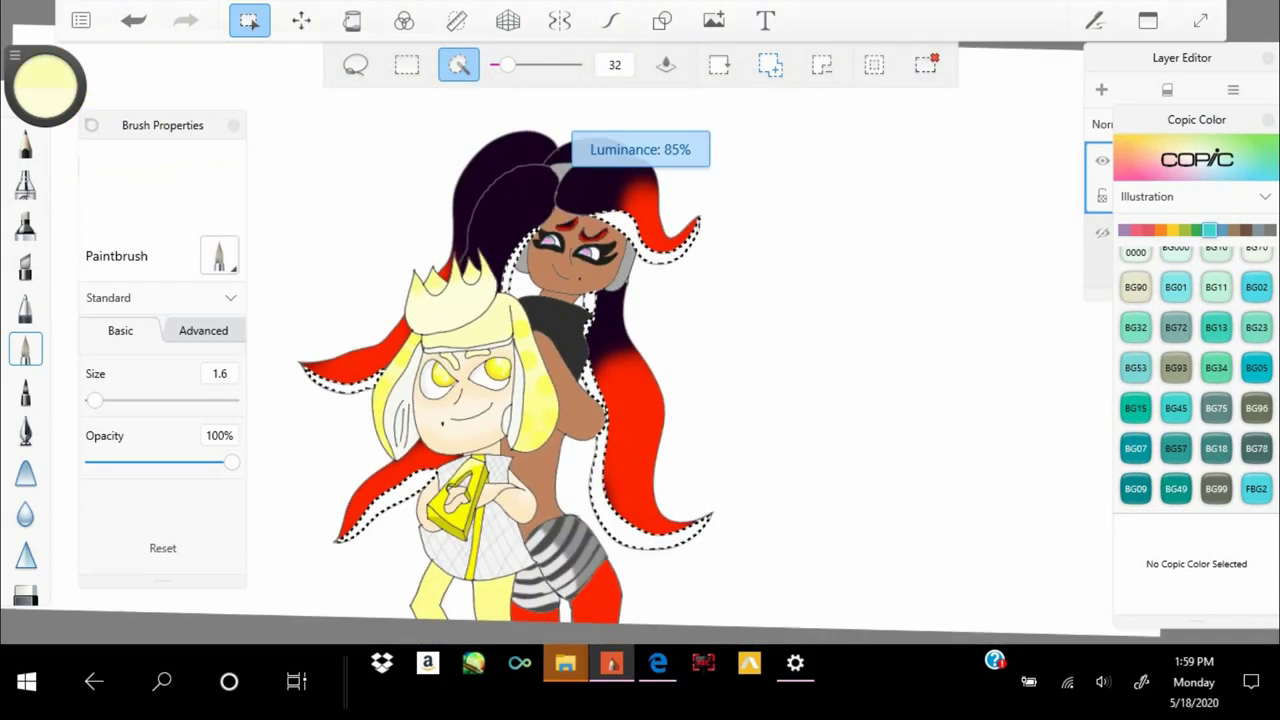
pyautogui.moveTo(640, 340); pyautogui.dragTo(580, 290)
pyautogui.hotkey('ctrl', 'd')
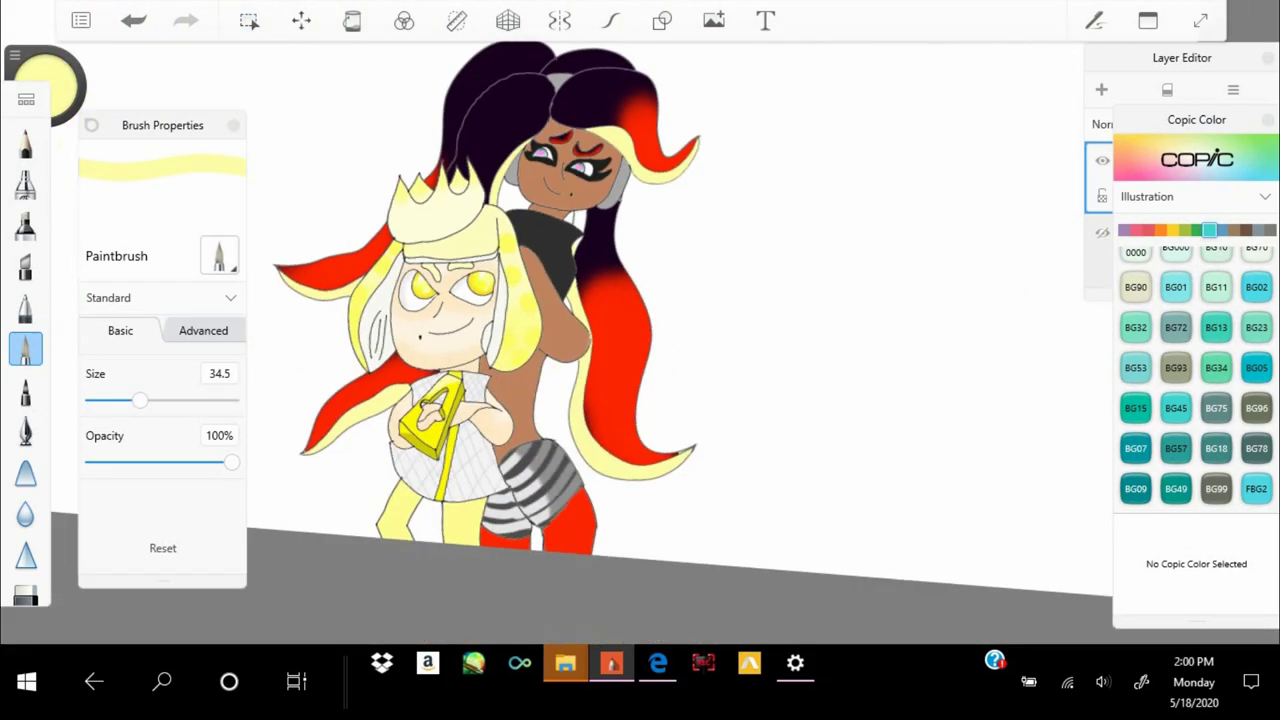
pyautogui.hotkey('ctrl', 'z')
# Select the shorter character's upper face skin and outline the left-hand eye thickly in near-black with the Chisel Tip Pen at size 4.6
pyautogui.scroll(5, 640, 340)
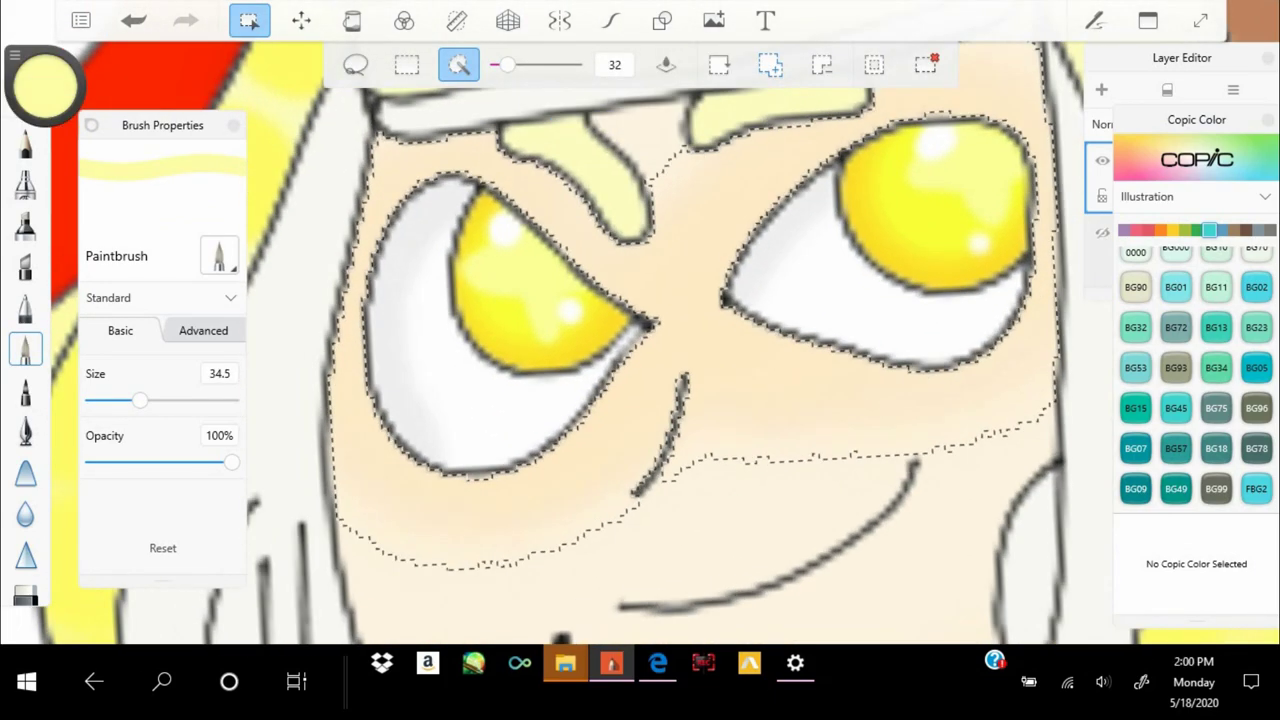
pyautogui.click(25, 265)
pyautogui.hotkey('ctrl', 'z')
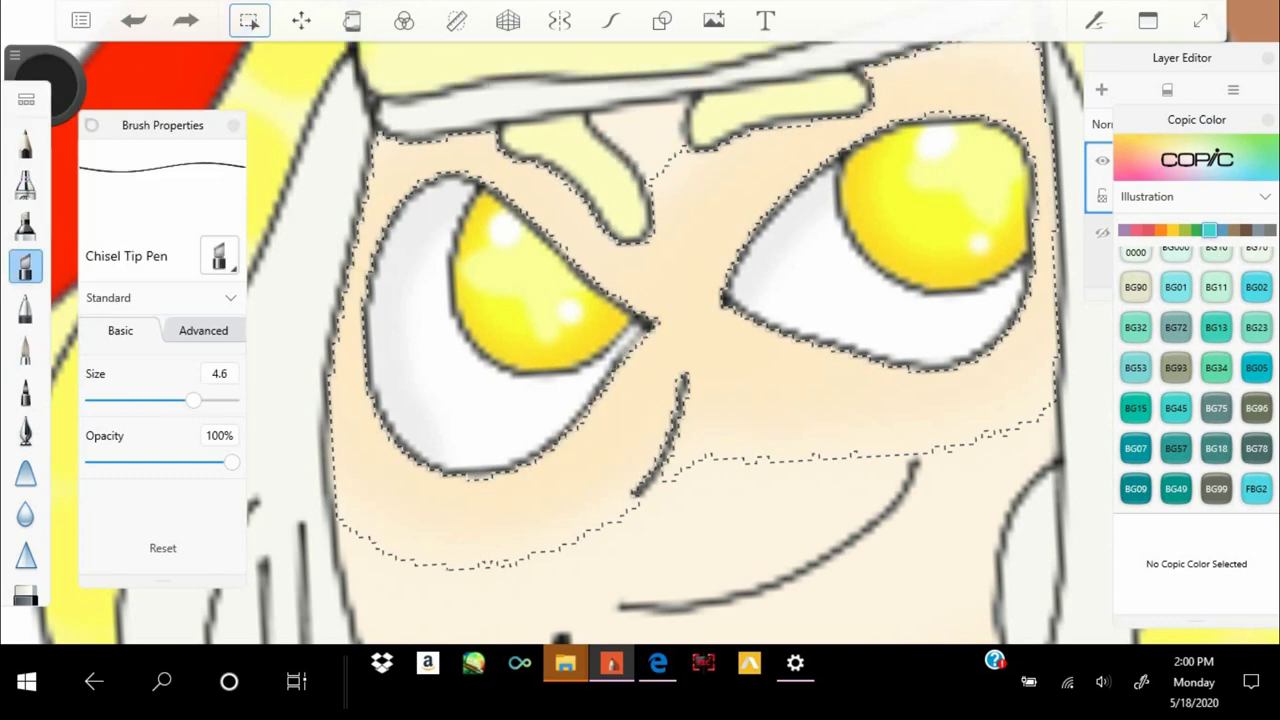
pyautogui.moveTo(540, 465); pyautogui.dragTo(430, 500)
pyautogui.moveTo(670, 305)
pyautogui.mouseDown()
pyautogui.moveTo(480, 165)
pyautogui.moveTo(440, 500)
pyautogui.mouseUp()
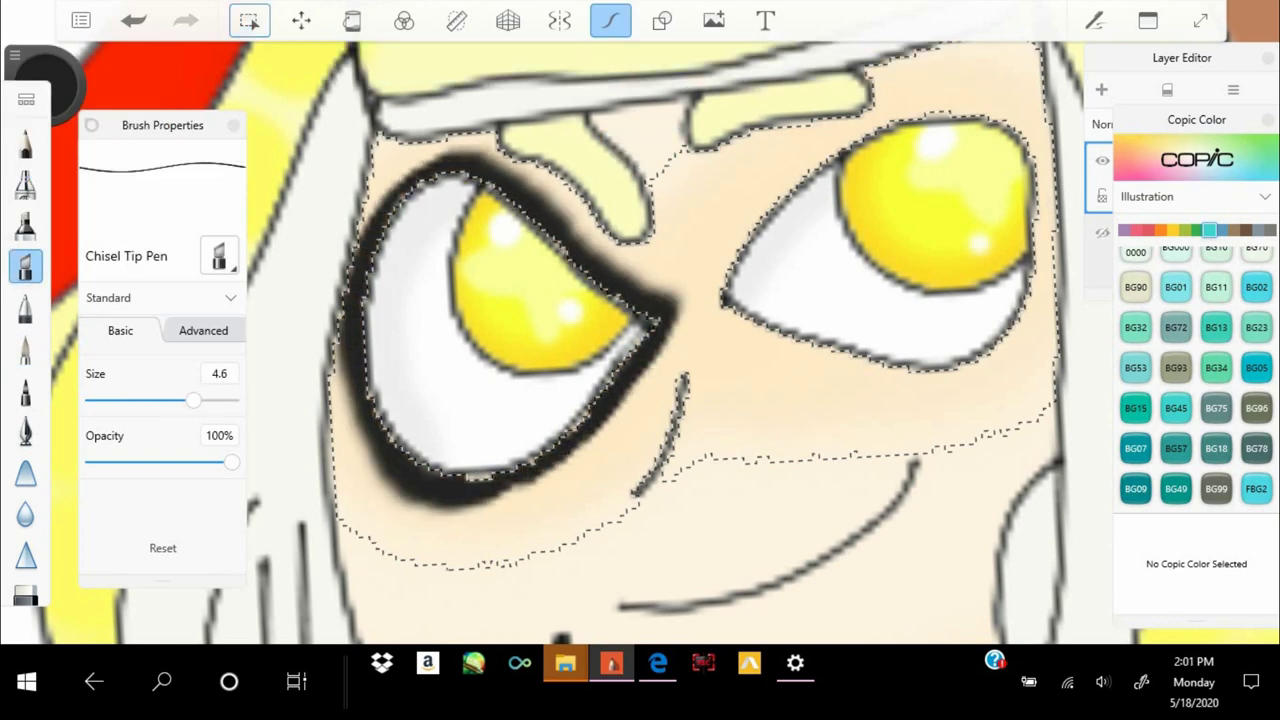
# Outline the shorter character's right-hand eye in near-black with the Chisel Tip Pen and join both outlines across the nose bridge
pyautogui.scroll(2, 640, 340)
pyautogui.moveTo(585, 335)
pyautogui.mouseDown()
pyautogui.moveTo(760, 130)
pyautogui.moveTo(830, 100)
pyautogui.mouseUp()
pyautogui.moveTo(580, 350)
pyautogui.mouseDown()
pyautogui.moveTo(860, 440)
pyautogui.moveTo(990, 300)
pyautogui.moveTo(930, 100)
pyautogui.mouseUp()
pyautogui.moveTo(930, 100); pyautogui.dragTo(805, 110)
pyautogui.scroll(-3, 640, 340)
pyautogui.scroll(5, 640, 340)
pyautogui.moveTo(760, 270); pyautogui.dragTo(860, 410)
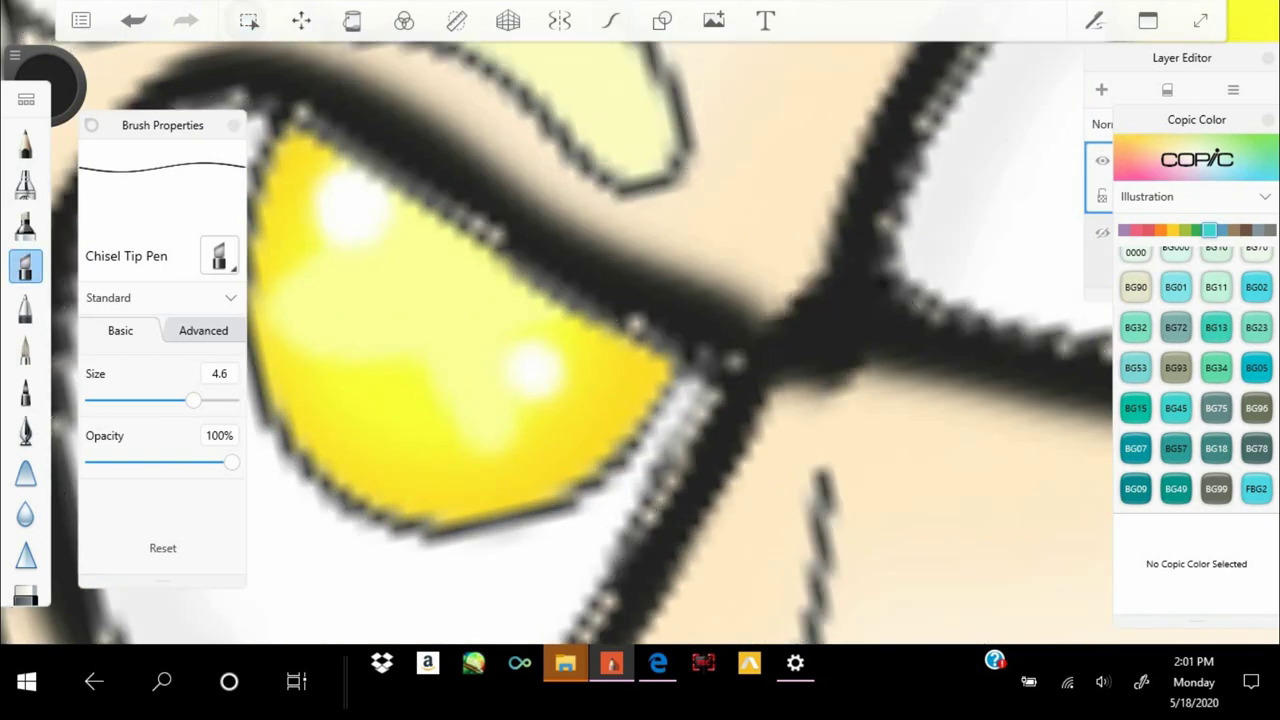
# Rework the mask bridge between the shorter character's eyes with the Paintbrush at size 1.4 in near-black
pyautogui.hotkey('ctrl', 'z')
pyautogui.scroll(-3, 640, 340)
pyautogui.click(25, 350)
pyautogui.scroll(3, 640, 340)
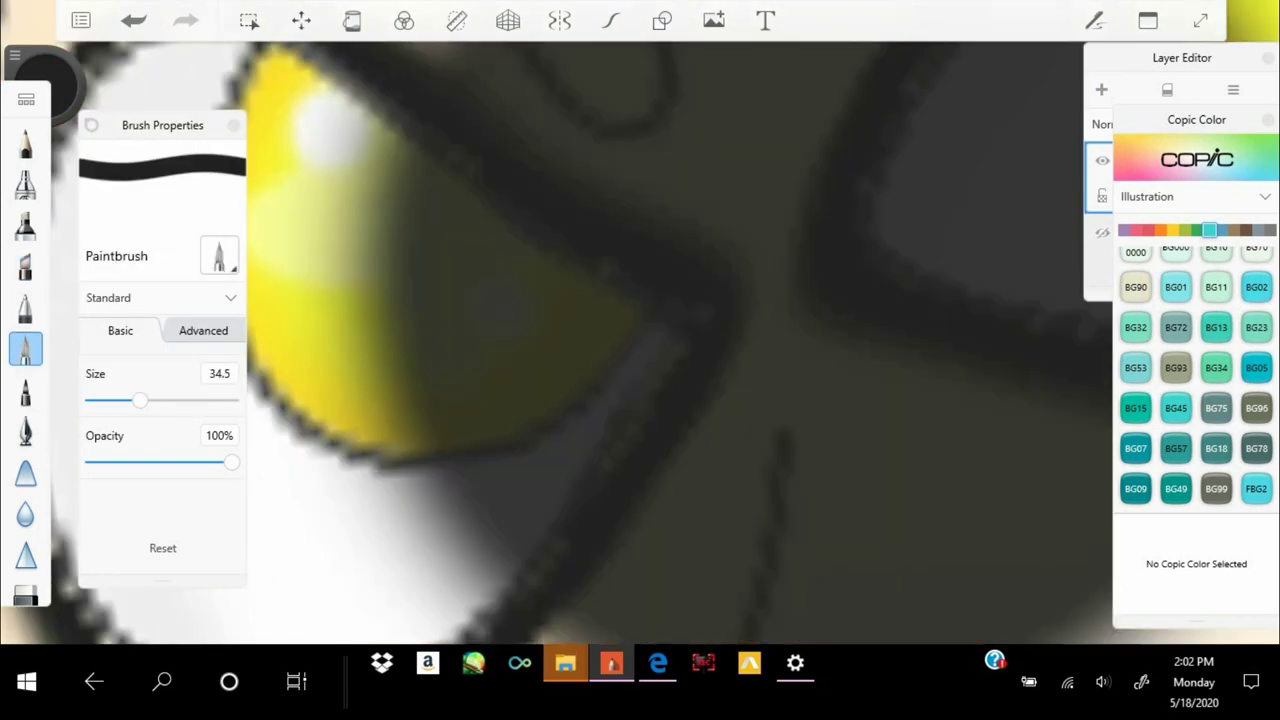
pyautogui.hotkey('ctrl', 'z')
pyautogui.moveTo(98, 400); pyautogui.dragTo(96, 400)
pyautogui.moveTo(836, 215); pyautogui.dragTo(690, 440)
pyautogui.hotkey('ctrl', 'z')
pyautogui.moveTo(96, 400); pyautogui.dragTo(93, 400)
pyautogui.moveTo(850, 262); pyautogui.dragTo(722, 376)
pyautogui.scroll(-3, 640, 340)
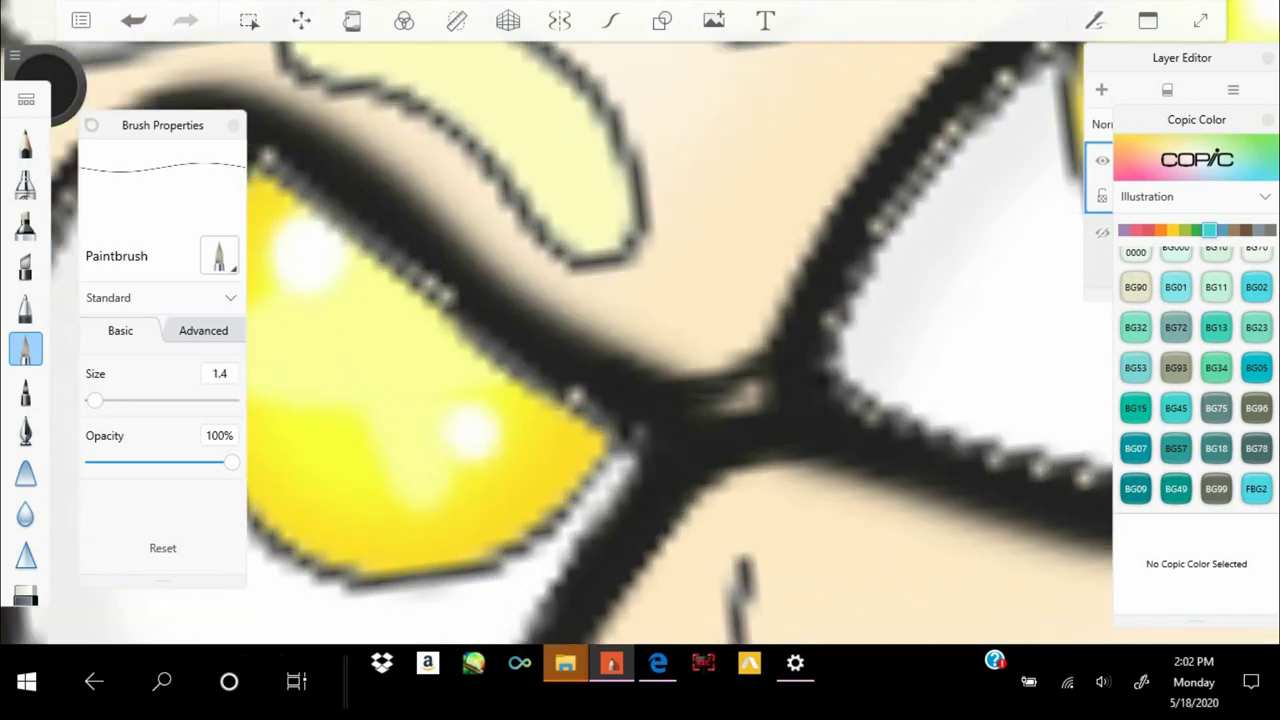
# Smooth the bridge and cover the light specks around the shorter character's right-hand eye outline with the Paintbrush at size 1.4
pyautogui.scroll(-3, 640, 340)
pyautogui.scroll(10, 640, 340)
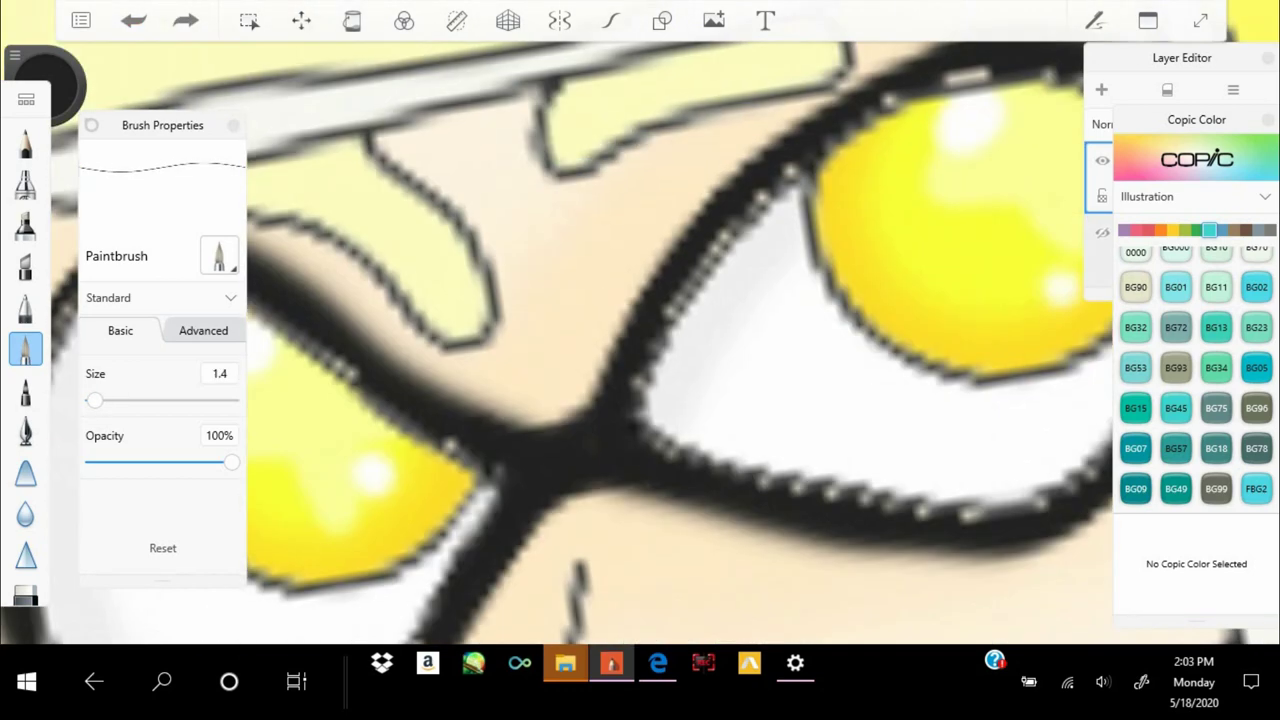
pyautogui.scroll(-3, 640, 340)
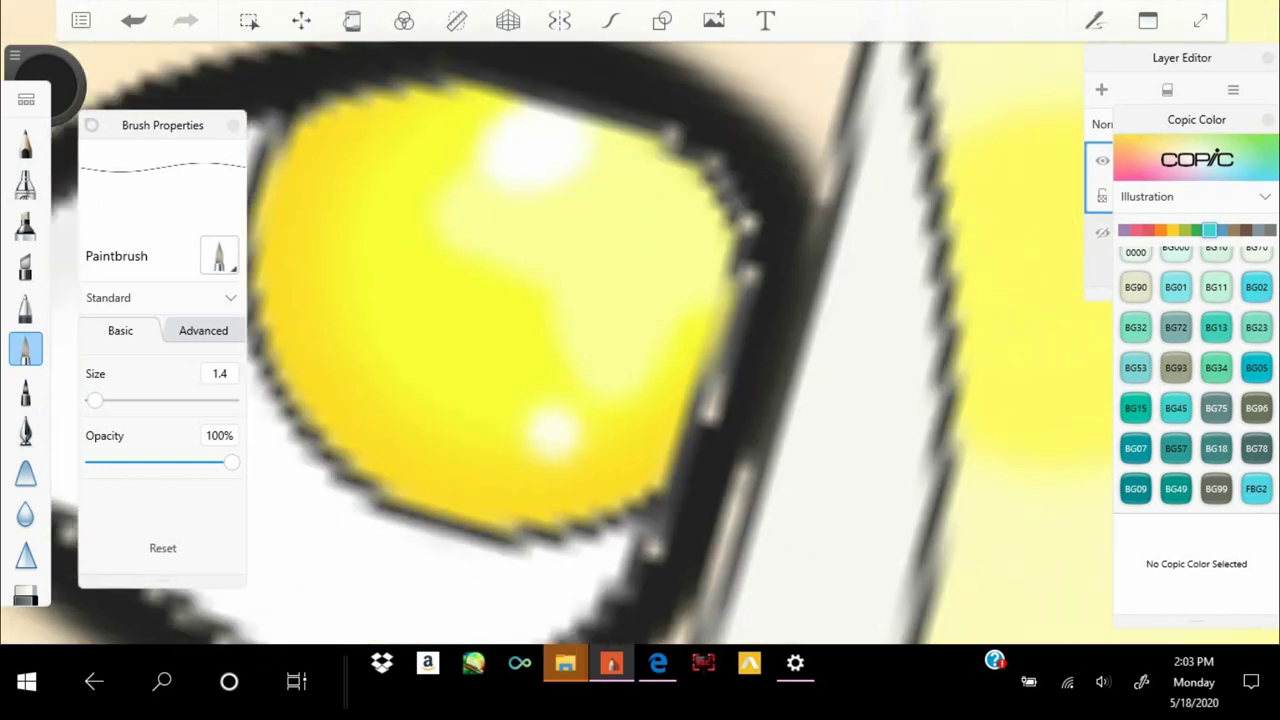
pyautogui.scroll(-5, 640, 340)
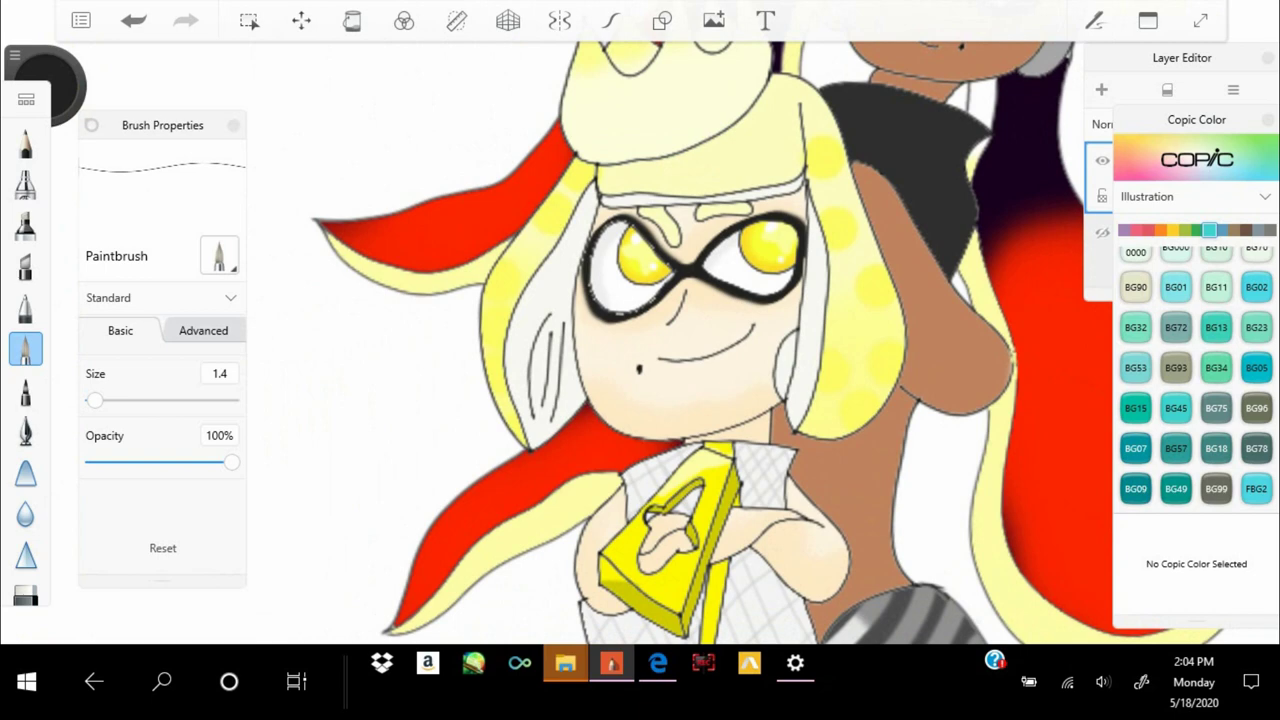
# Cover the light specks along the shorter character's left-hand eye outline in near-black with the Paintbrush at size 1.4
pyautogui.click(1256, 448)
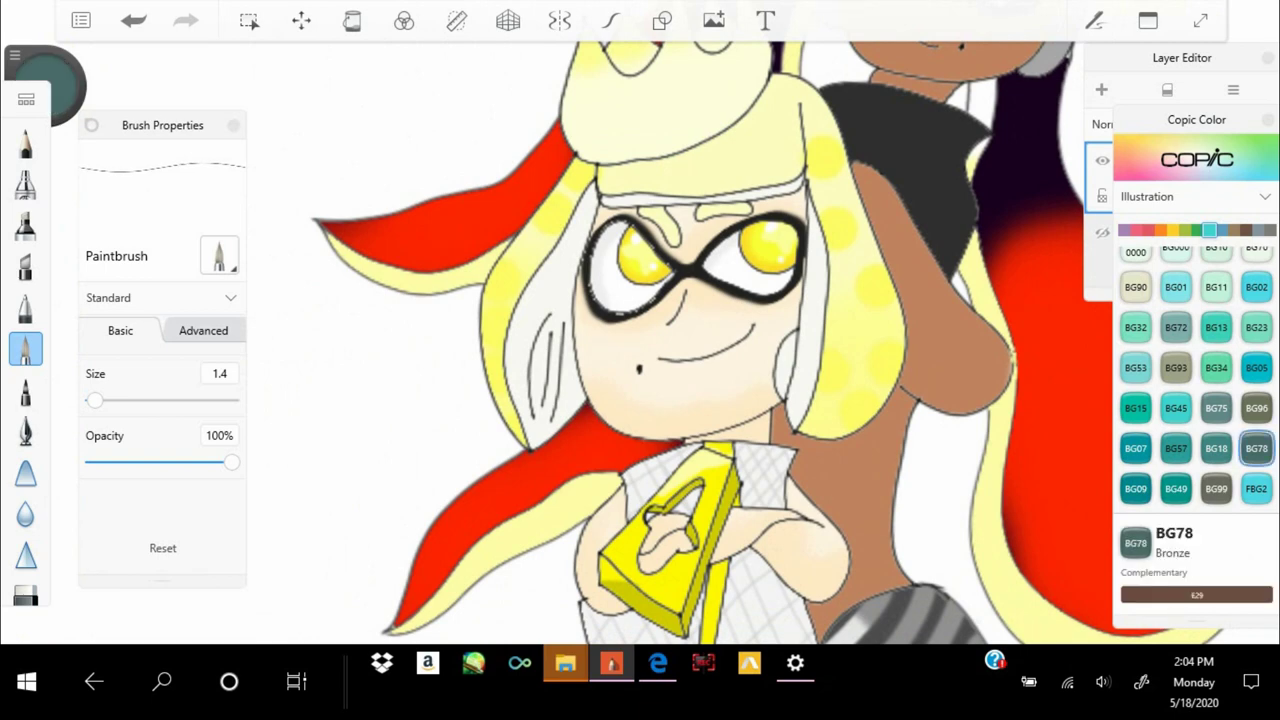
pyautogui.scroll(5, 620, 290)
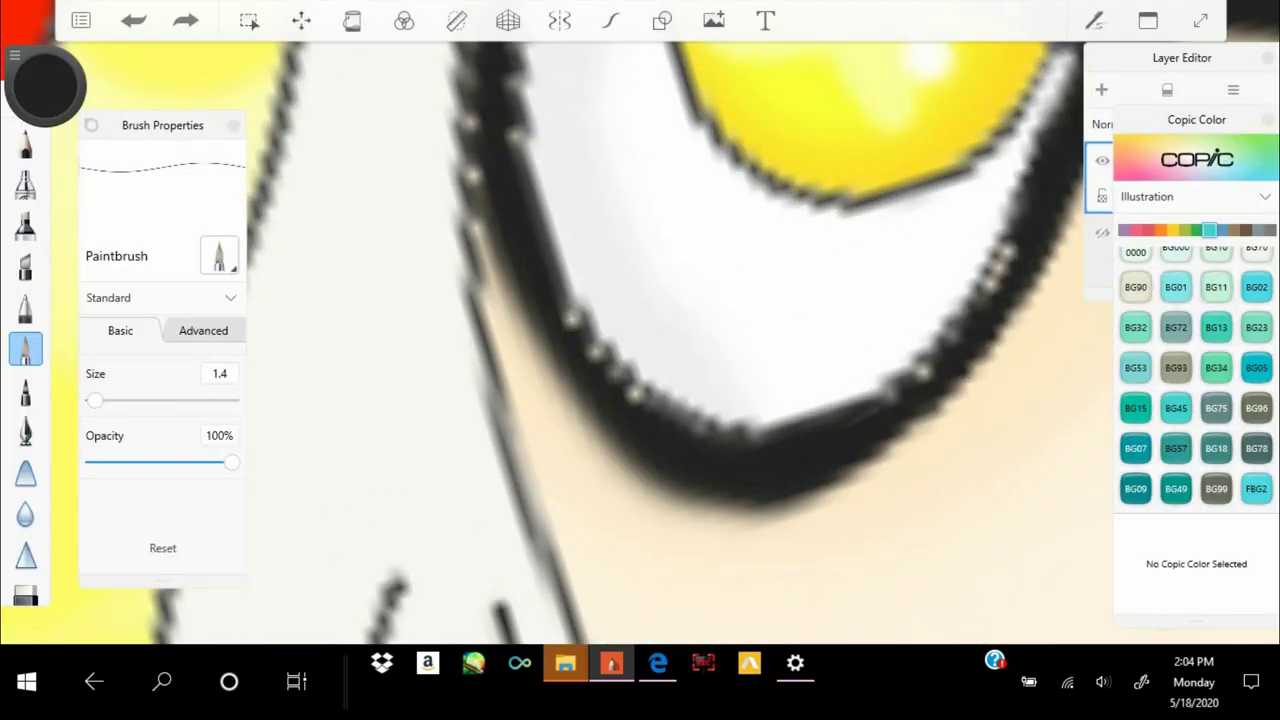
pyautogui.scroll(-3, 640, 340)
pyautogui.scroll(4, 640, 340)
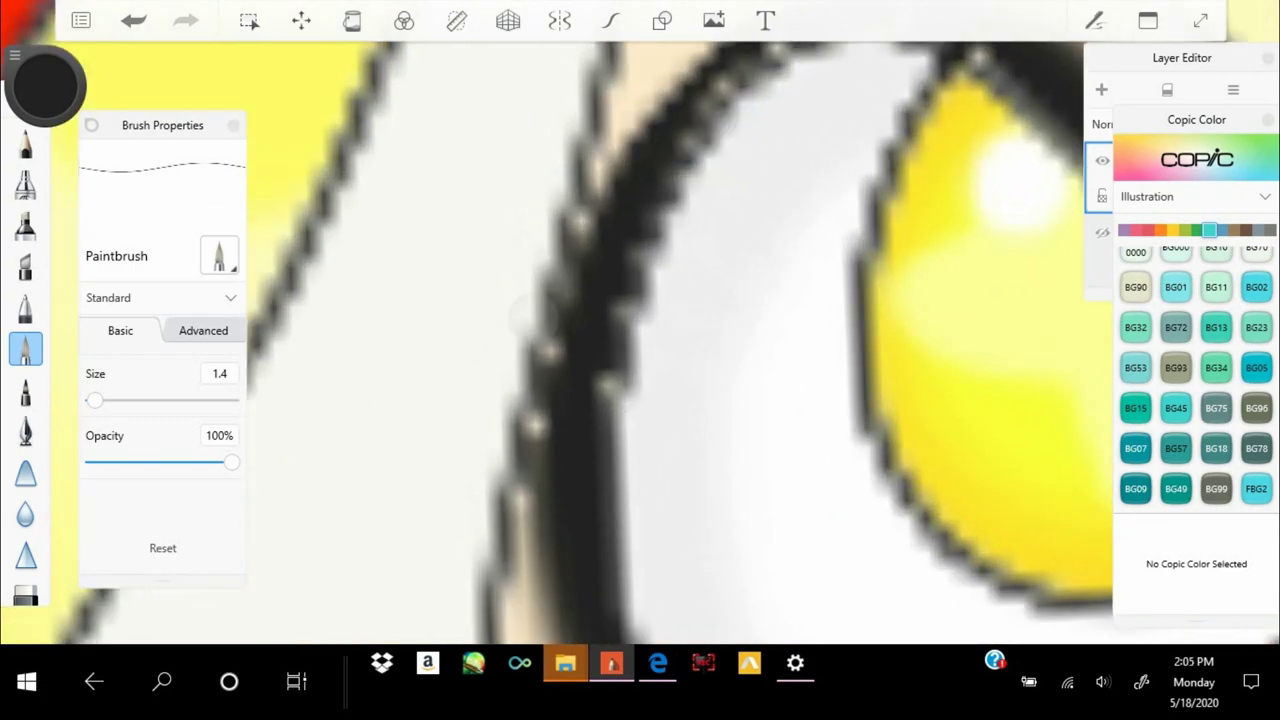
pyautogui.scroll(-5, 640, 340)
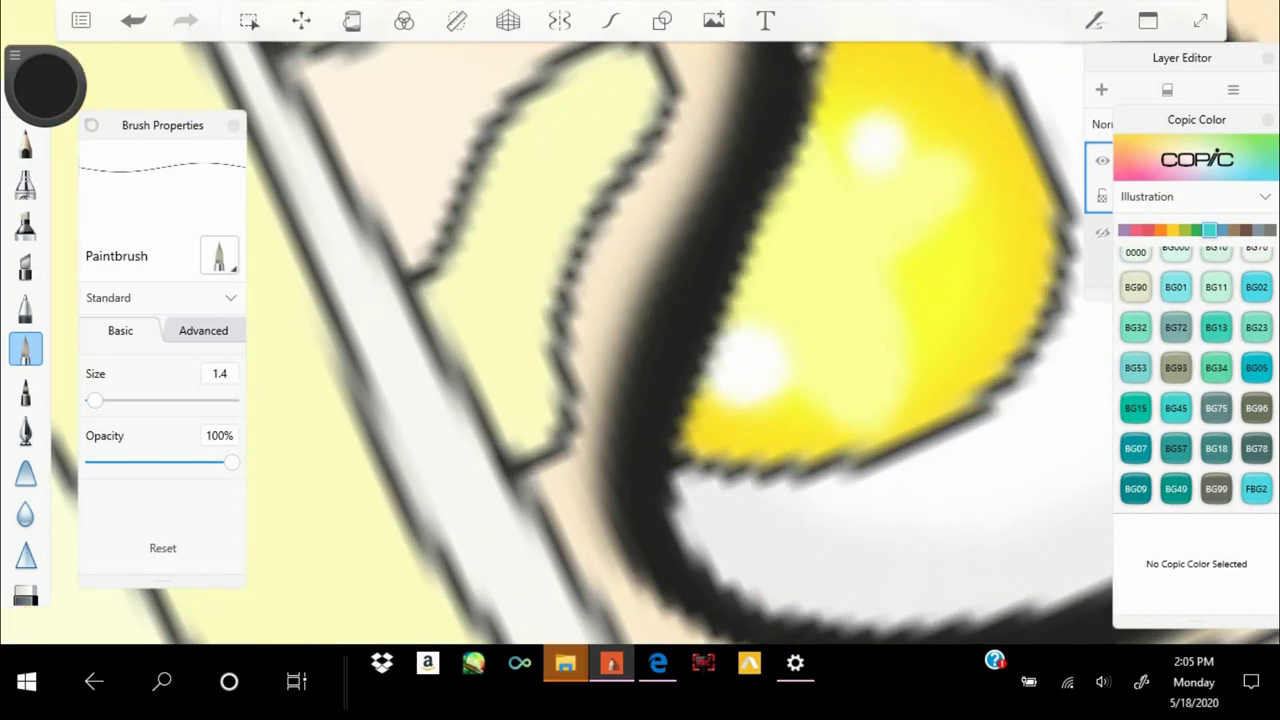
pyautogui.scroll(-5, 640, 340)
pyautogui.scroll(5, 740, 240)
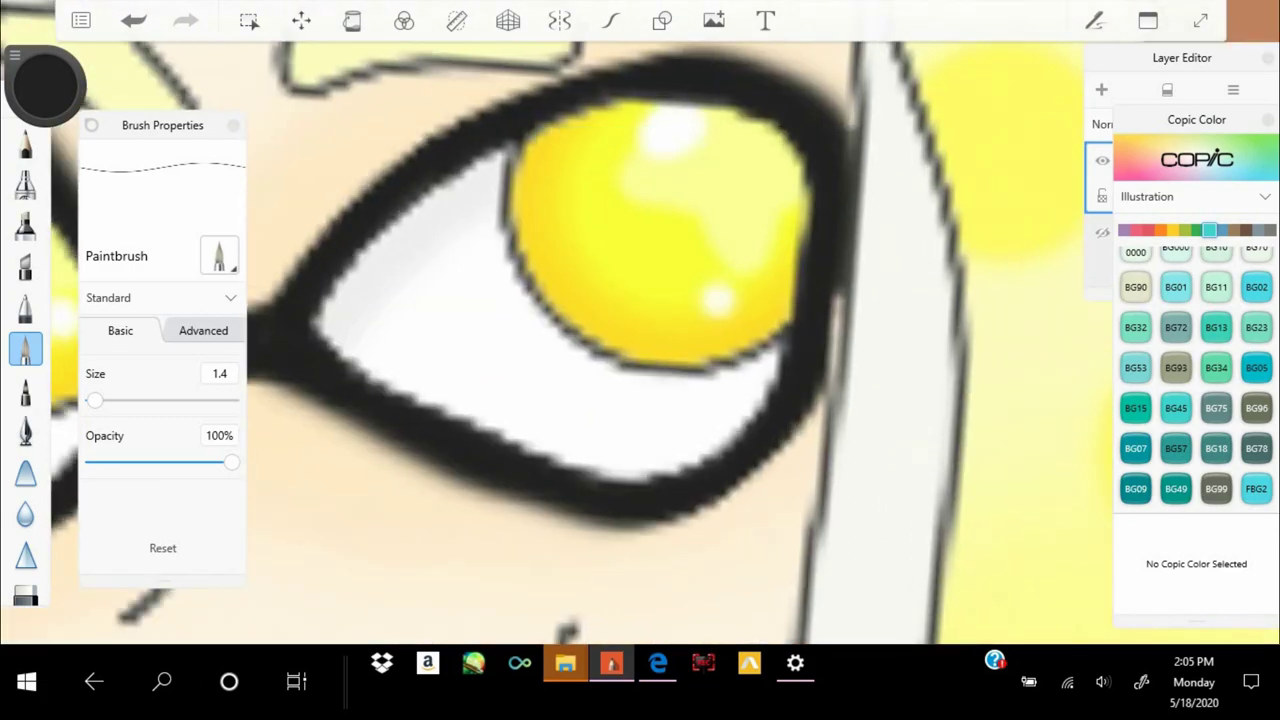
pyautogui.scroll(-5, 640, 340)
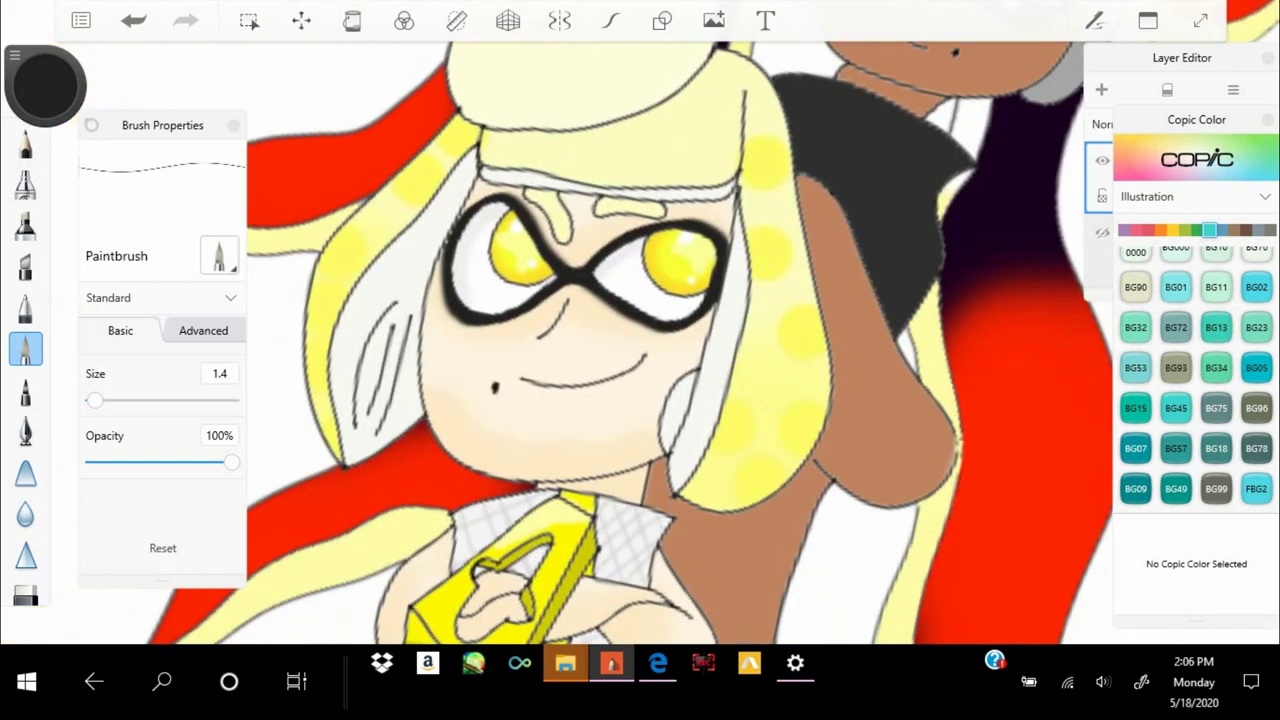
# Bring up the line sketch of the masked character wearing a large bow
pyautogui.scroll(-5, 640, 340)
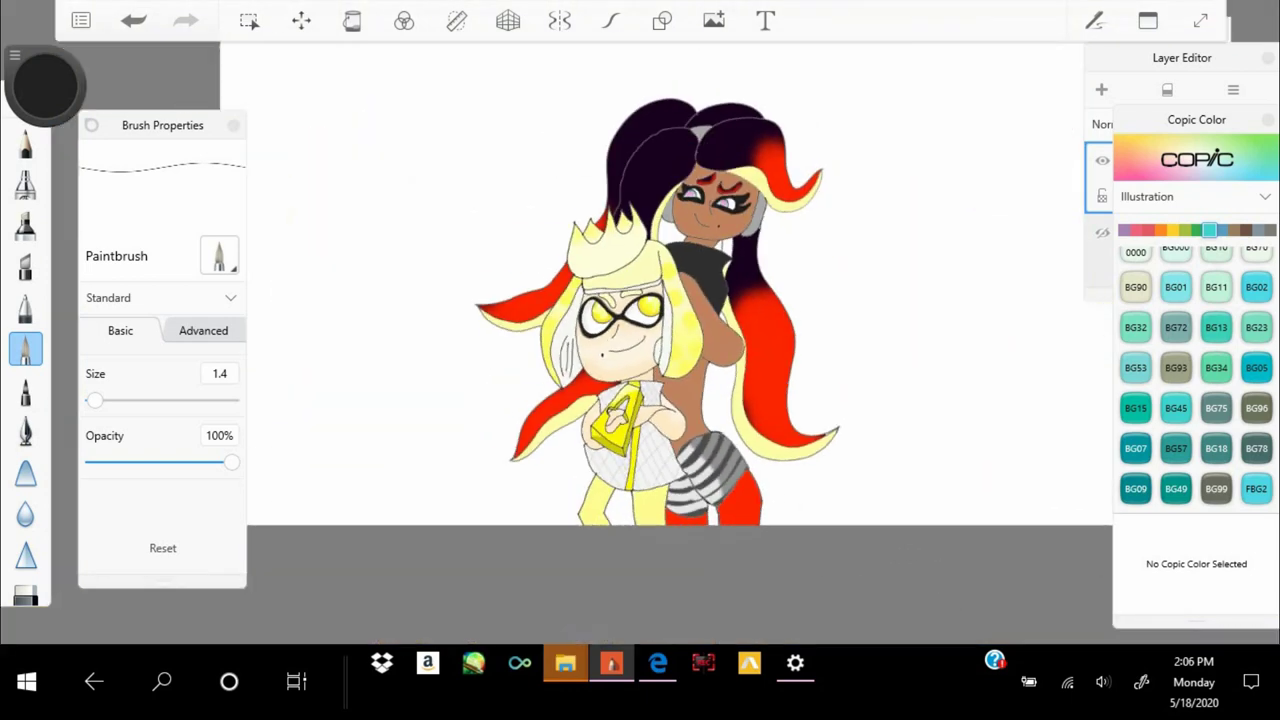
pyautogui.scroll(-3, 640, 340)
pyautogui.hotkey('ctrl', 't')
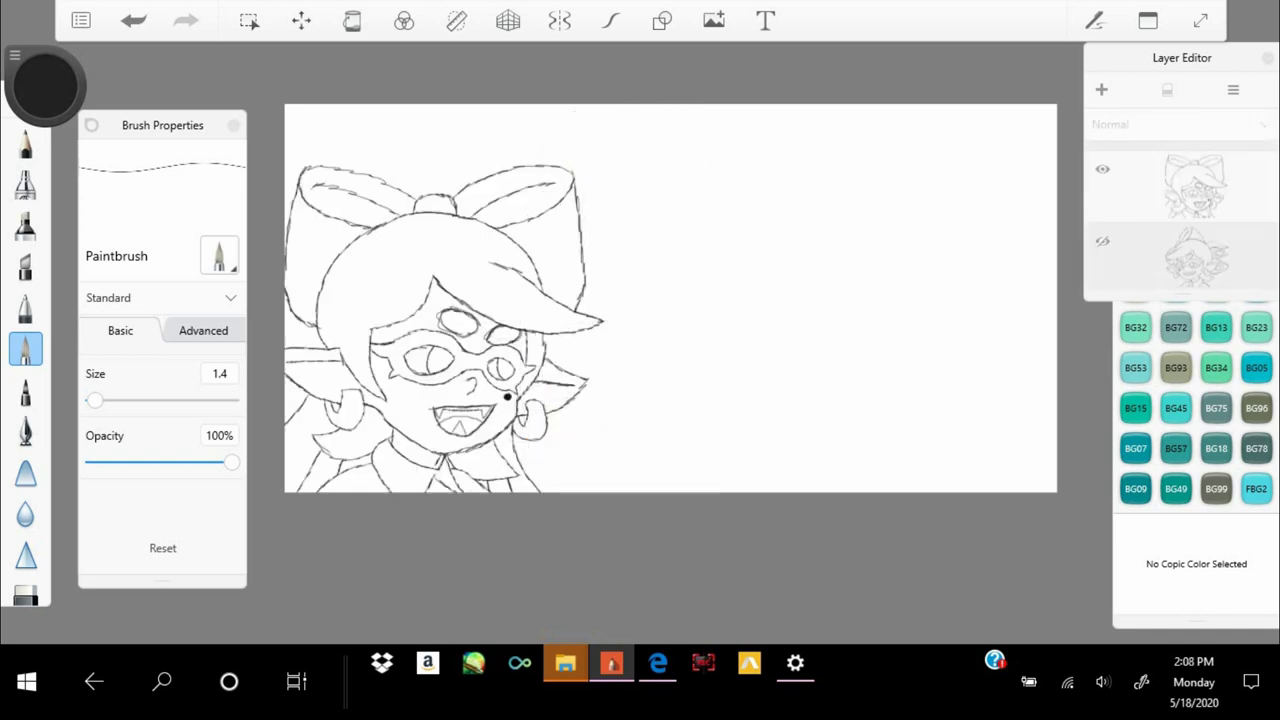
# Add the small beauty mark beside the bow character's mouth and lower the sketch layer's opacity for inking
pyautogui.click(507, 396)
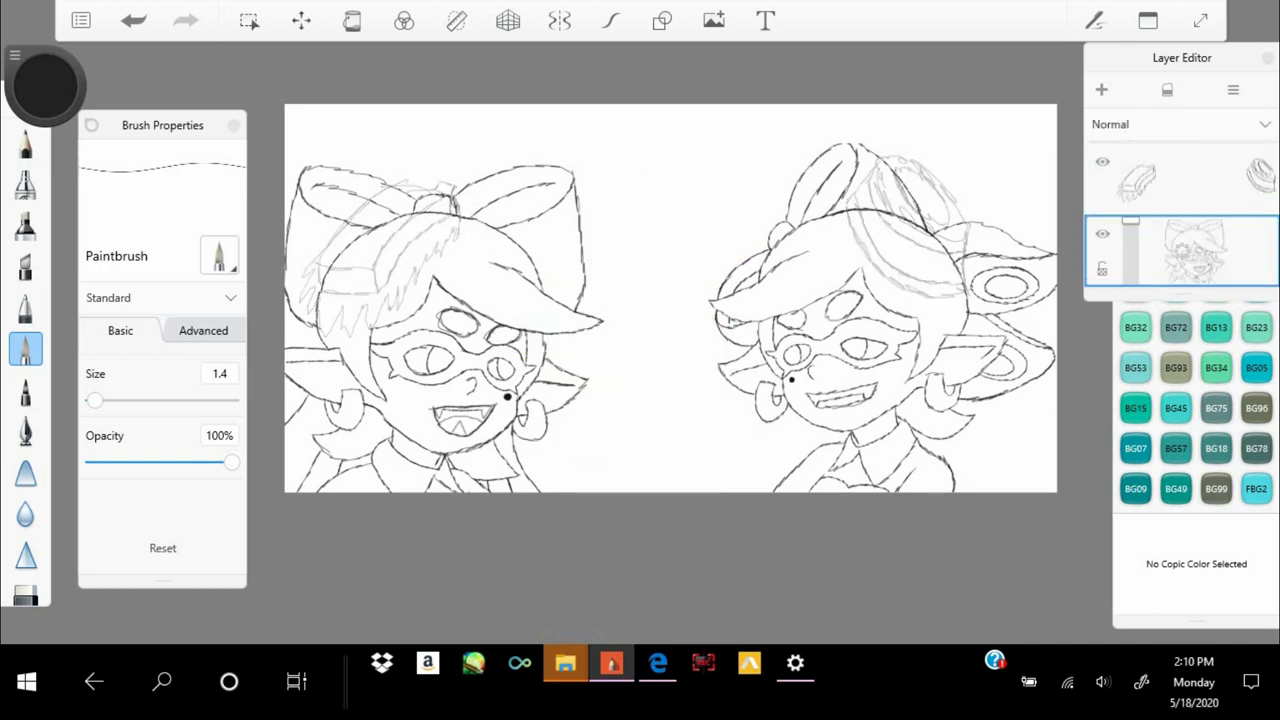
pyautogui.moveTo(1130, 207); pyautogui.dragTo(1130, 233)
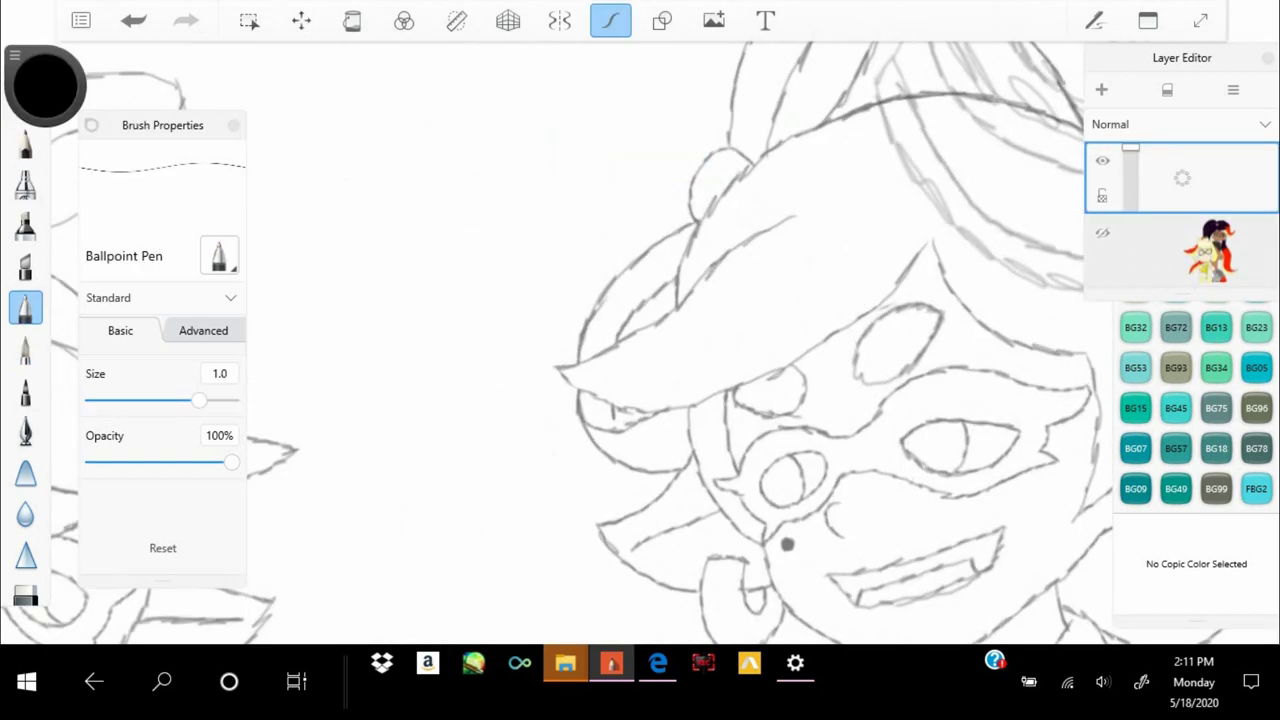
# Ink the lower edge and pointed side lock of the right-hand character's fringe in black with the Ballpoint Pen at size 1.0
pyautogui.scroll(3, 640, 340)
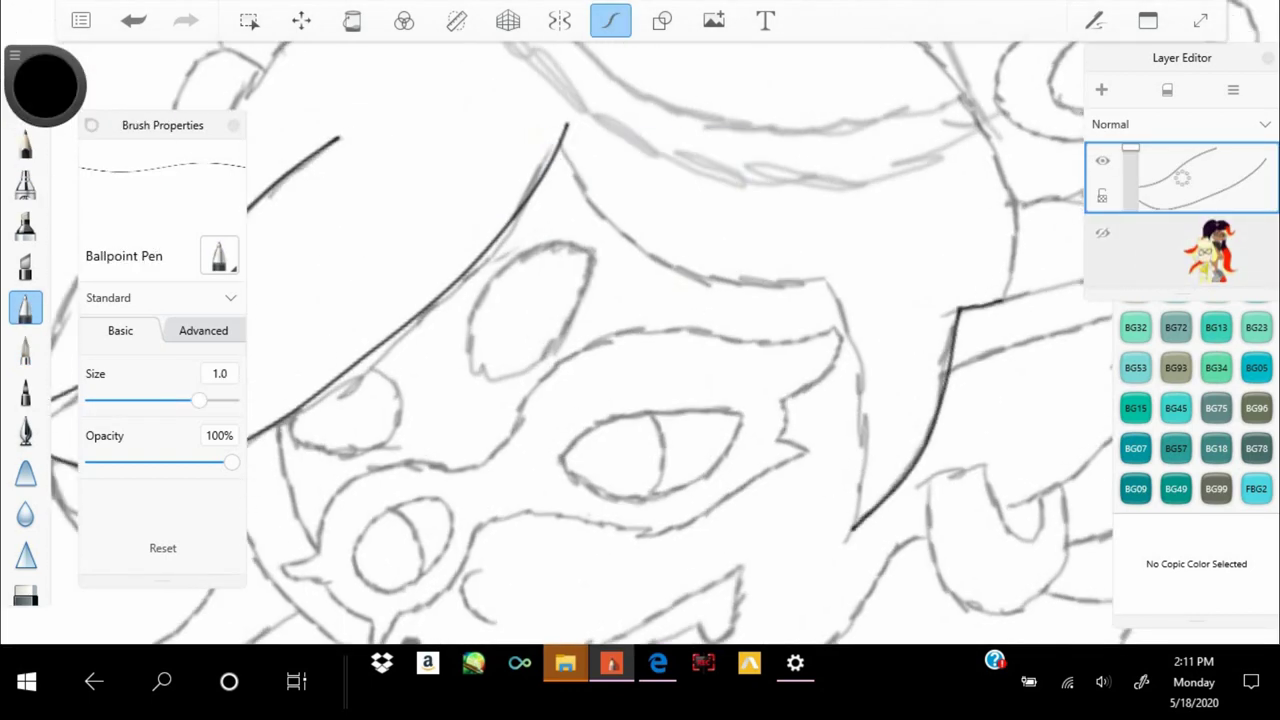
pyautogui.scroll(2, 640, 340)
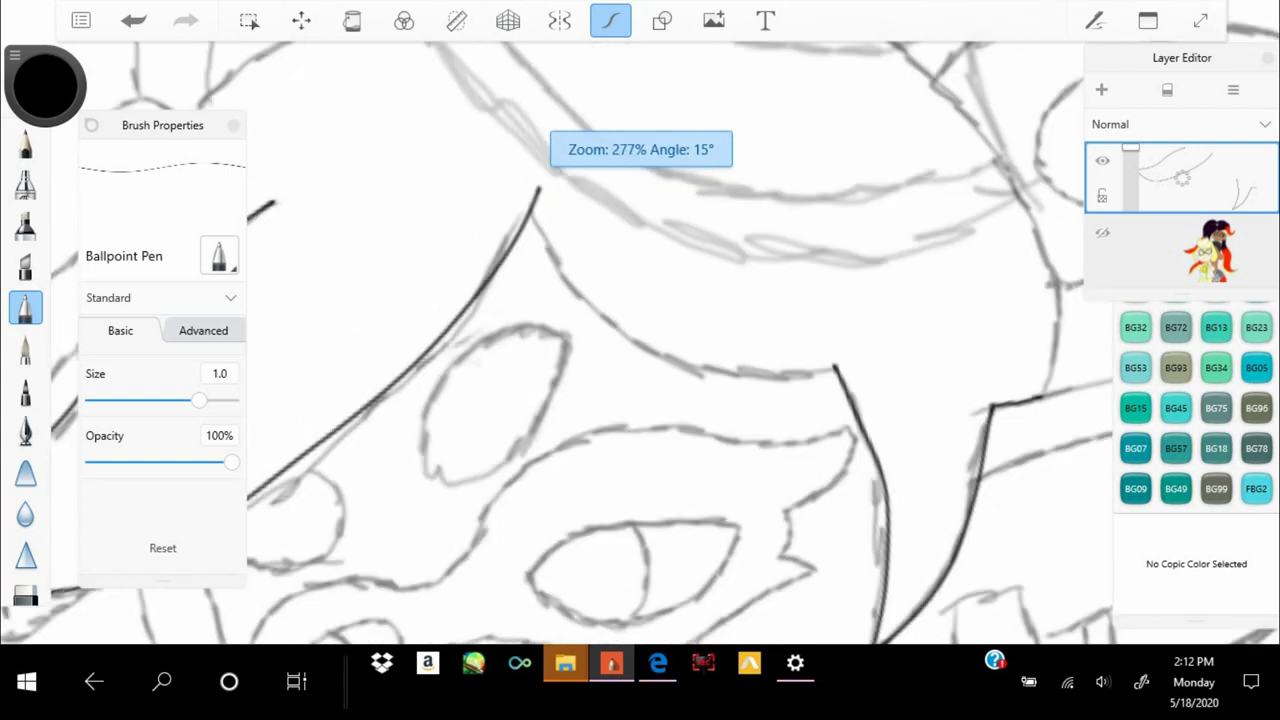
pyautogui.moveTo(565, 125); pyautogui.dragTo(822, 275)
pyautogui.scroll(10, 640, 340)
pyautogui.scroll(-10, 640, 340)
pyautogui.scroll(-5, 640, 340)
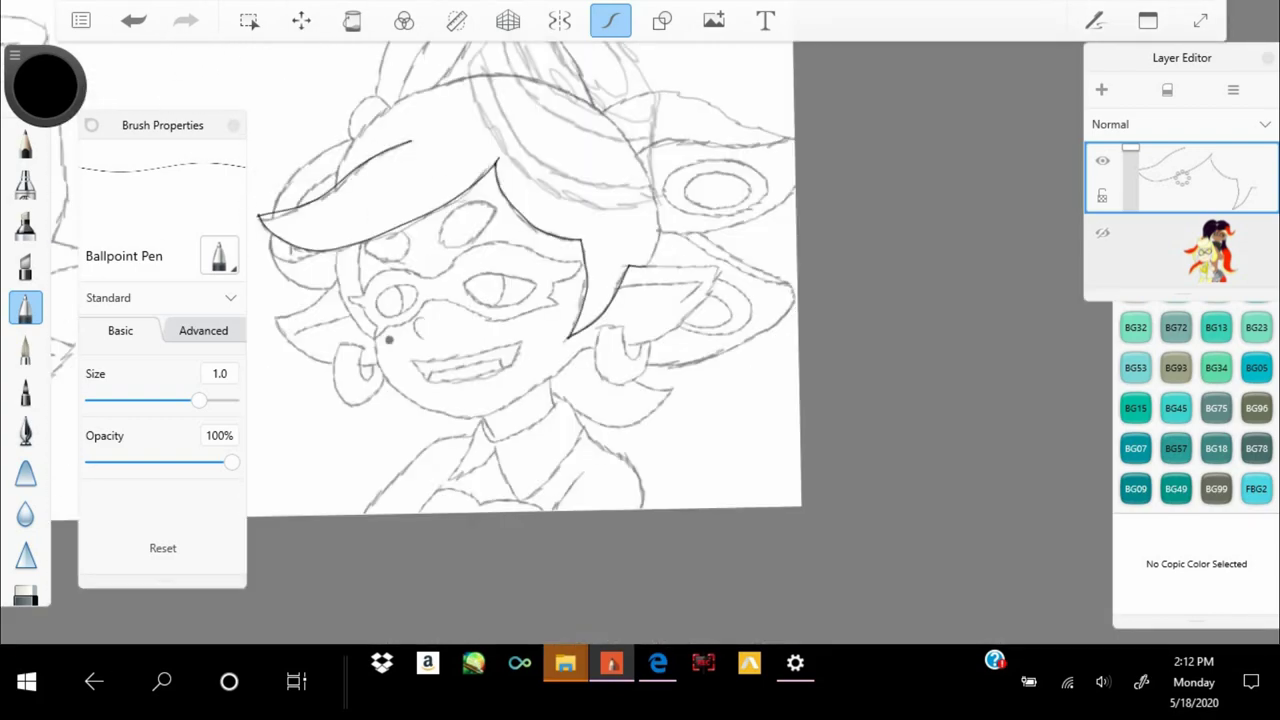
# Ink the right-hand character's large pointed ear, its inner line and the hooked earring in black with the Ballpoint Pen at size 1.0
pyautogui.scroll(8, 640, 340)
pyautogui.moveTo(728, 140); pyautogui.dragTo(624, 508)
pyautogui.scroll(3, 640, 340)
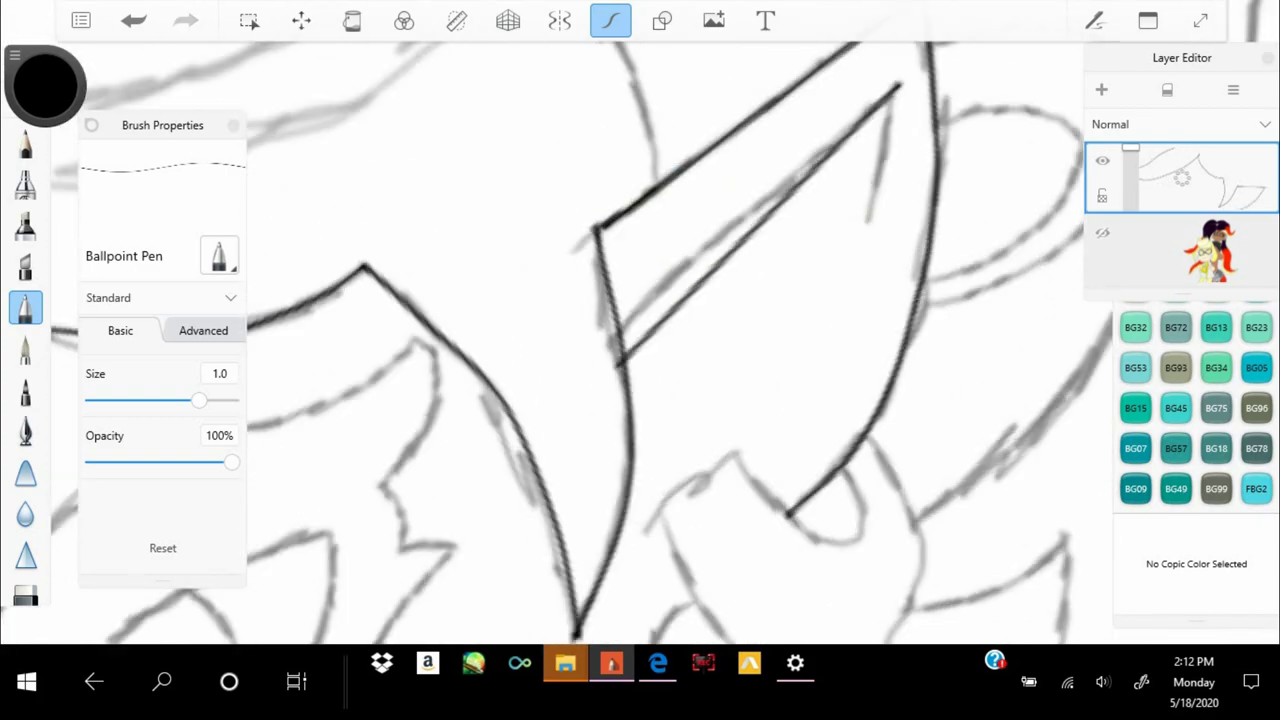
pyautogui.scroll(-3, 640, 340)
pyautogui.moveTo(808, 182)
pyautogui.mouseDown()
pyautogui.moveTo(735, 510)
pyautogui.moveTo(1030, 310)
pyautogui.mouseUp()
pyautogui.scroll(-5, 640, 340)
pyautogui.scroll(-1, 640, 340)
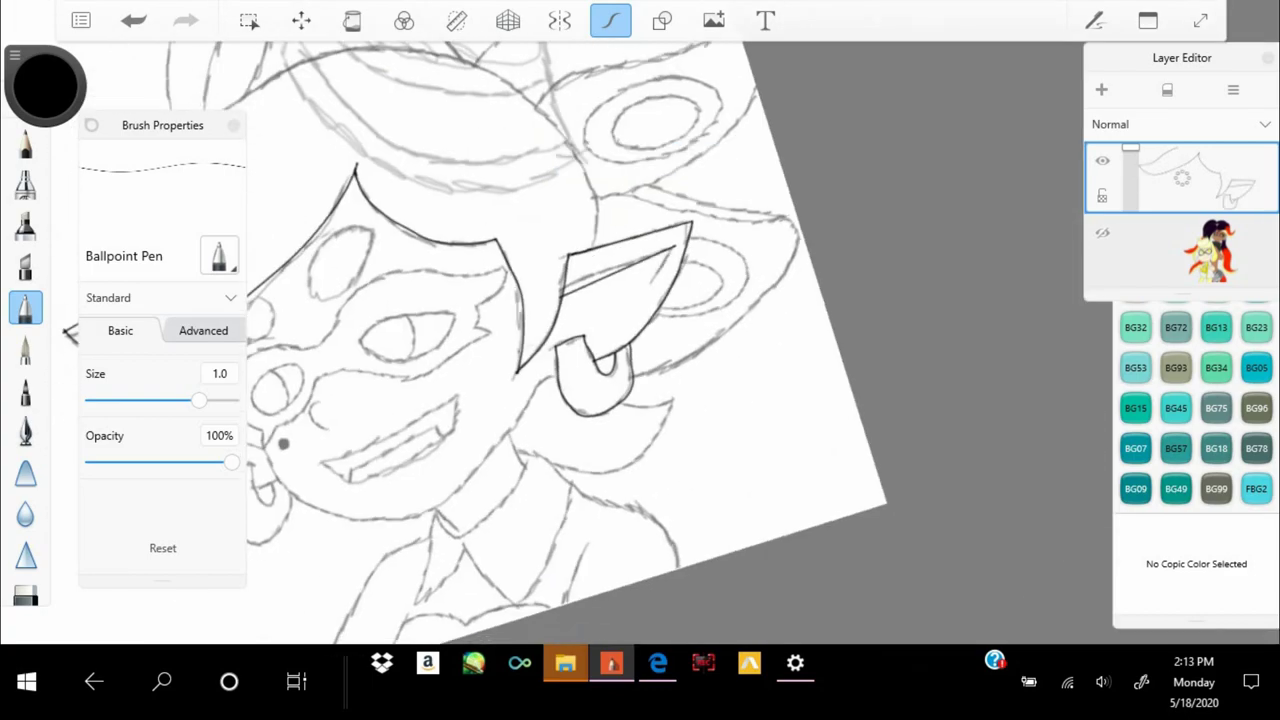
# Ink the hair edge above the ear and the outer outline and oval end of the round head ornament with the Ballpoint Pen
pyautogui.scroll(8, 640, 340)
pyautogui.scroll(-3, 640, 340)
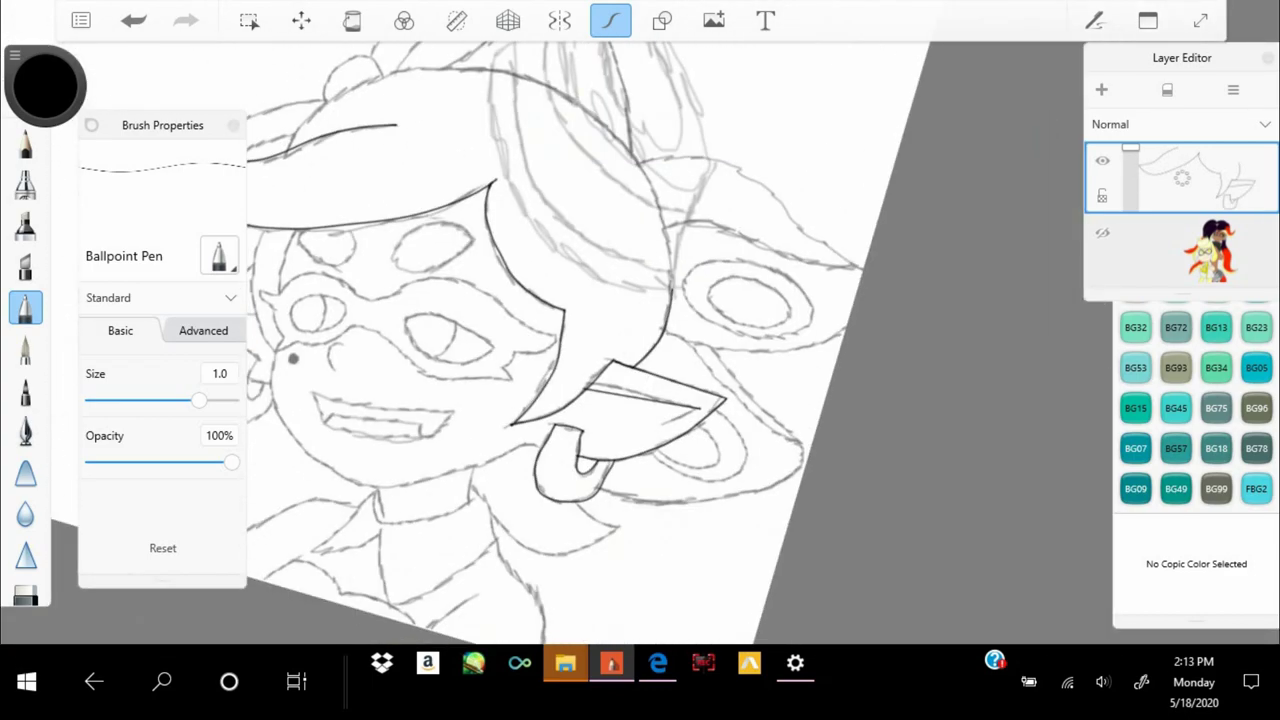
pyautogui.scroll(3, 640, 340)
pyautogui.moveTo(618, 125); pyautogui.dragTo(648, 445)
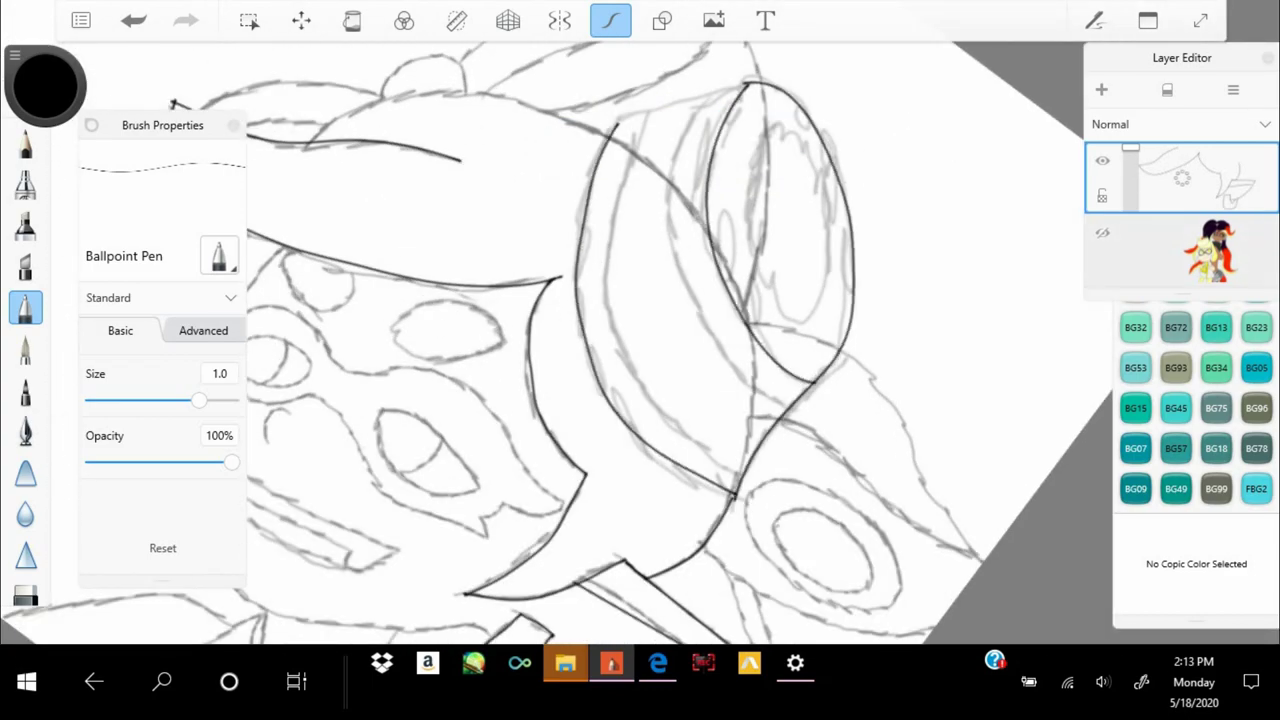
pyautogui.moveTo(760, 95); pyautogui.dragTo(680, 405)
# Ink the curved bands, upper edge and inner oval of the head ornament in black with the Ballpoint Pen
pyautogui.scroll(3, 640, 340)
pyautogui.moveTo(643, 214); pyautogui.dragTo(700, 300)
pyautogui.scroll(2, 640, 340)
pyautogui.scroll(-5, 640, 340)
pyautogui.scroll(2, 640, 340)
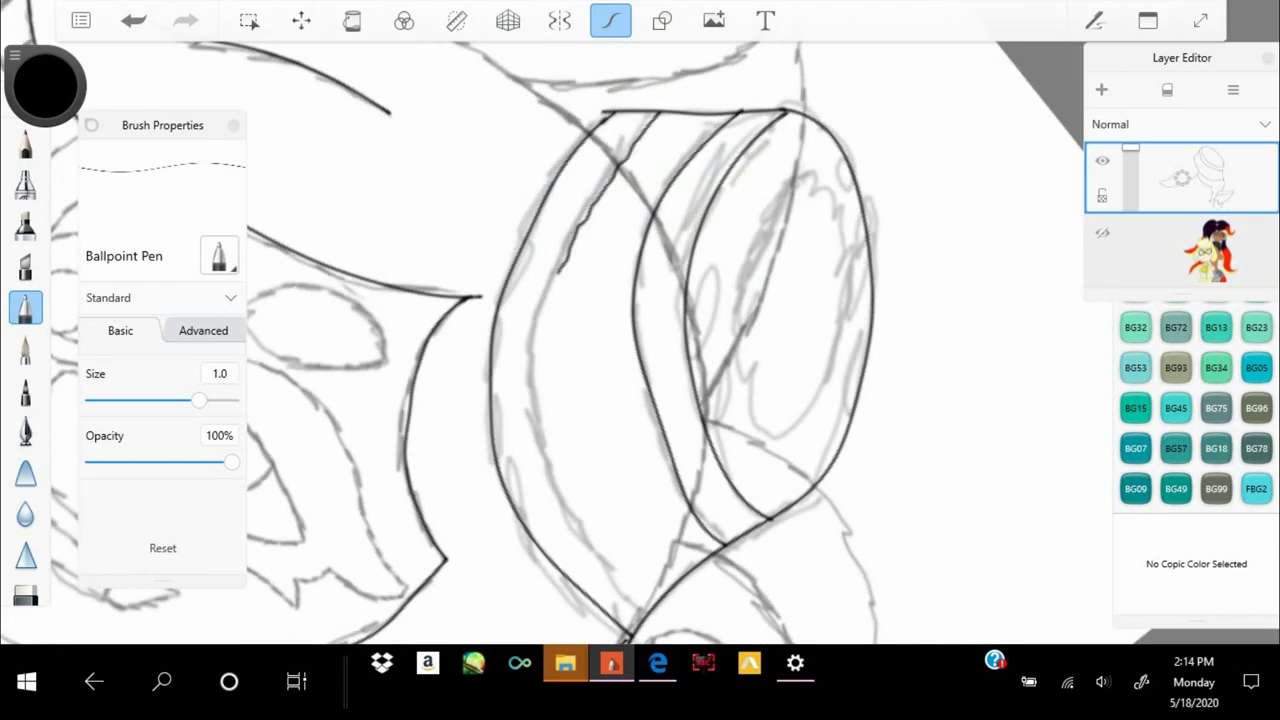
pyautogui.scroll(-5, 640, 340)
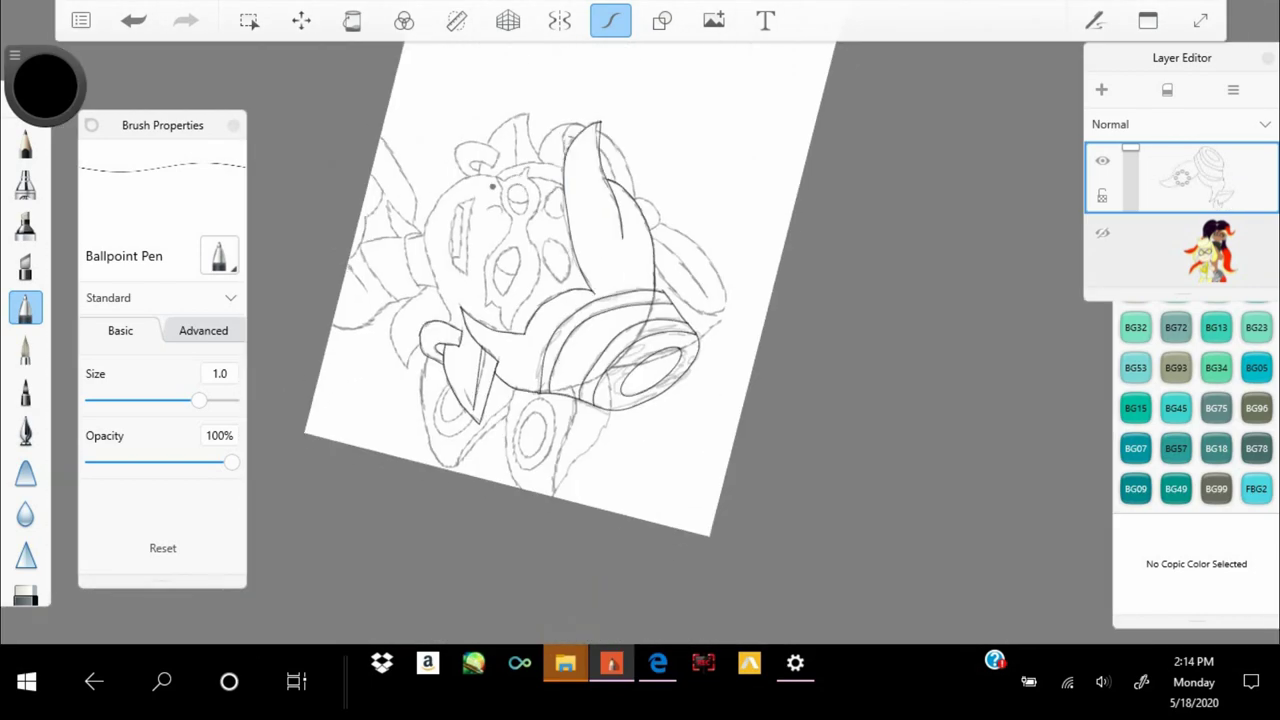
# Ink the narrow hair lock beside the smaller eye and the crown curve above the fringe with the Ballpoint Pen at size 1.0
pyautogui.scroll(3, 640, 340)
pyautogui.scroll(3, 640, 340)
pyautogui.moveTo(795, 108); pyautogui.dragTo(688, 312)
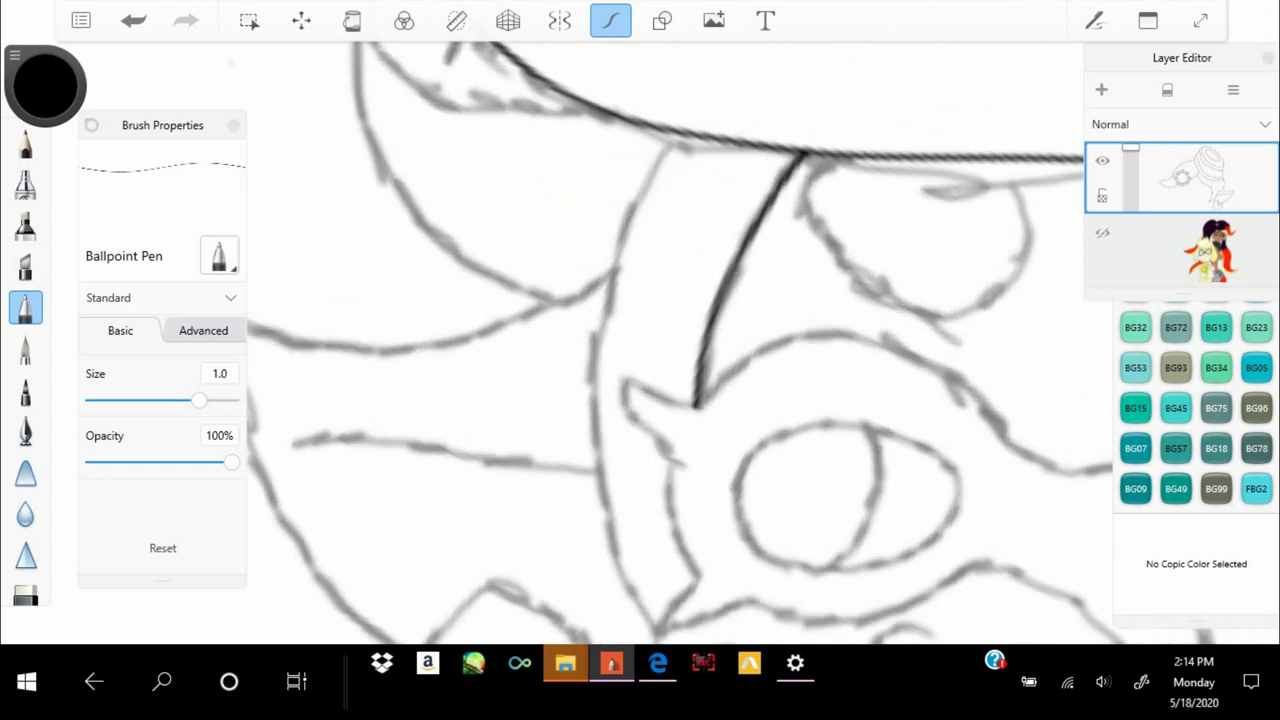
pyautogui.scroll(-3, 640, 340)
pyautogui.scroll(4, 640, 340)
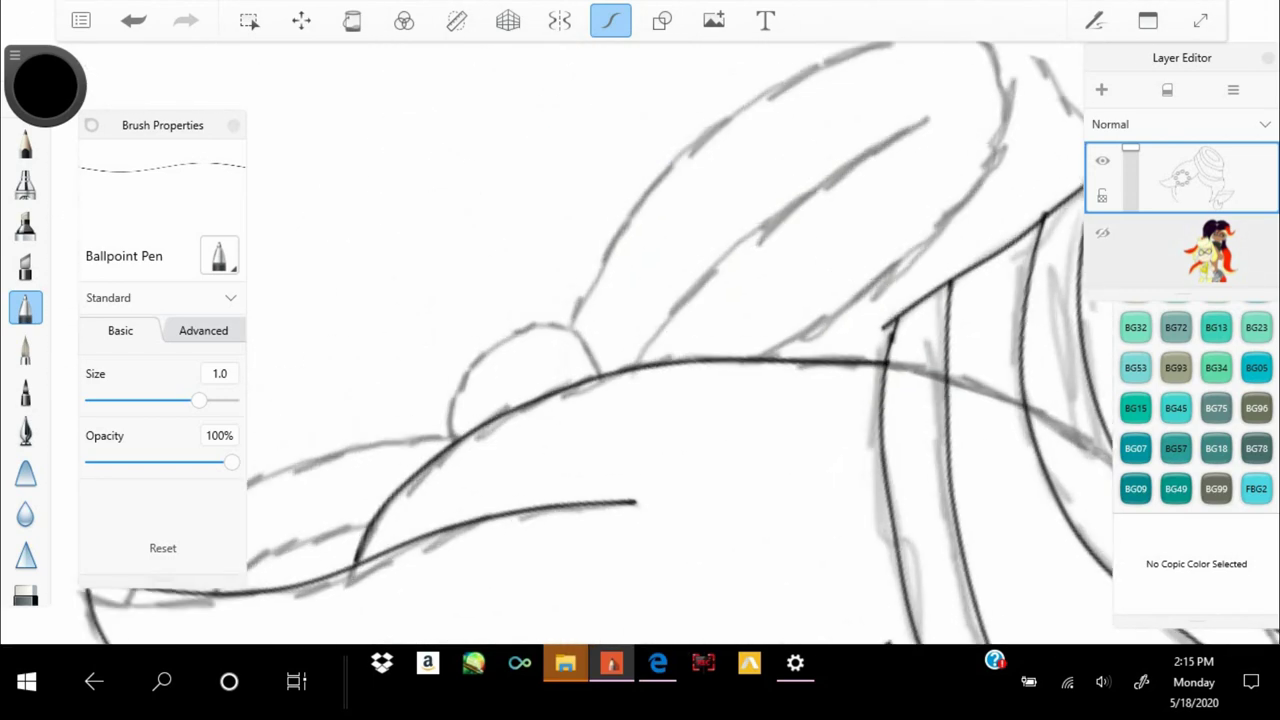
# Ink the upper bow loop above the crown, including its inner fold and the edge beside the head ornament, with the Ballpoint Pen
pyautogui.moveTo(520, 400)
pyautogui.mouseDown()
pyautogui.moveTo(940, 200)
pyautogui.moveTo(830, 395)
pyautogui.mouseUp()
pyautogui.hotkey('ctrl', 'z')
pyautogui.moveTo(900, 100); pyautogui.dragTo(830, 370)
pyautogui.moveTo(800, 112); pyautogui.dragTo(515, 390)
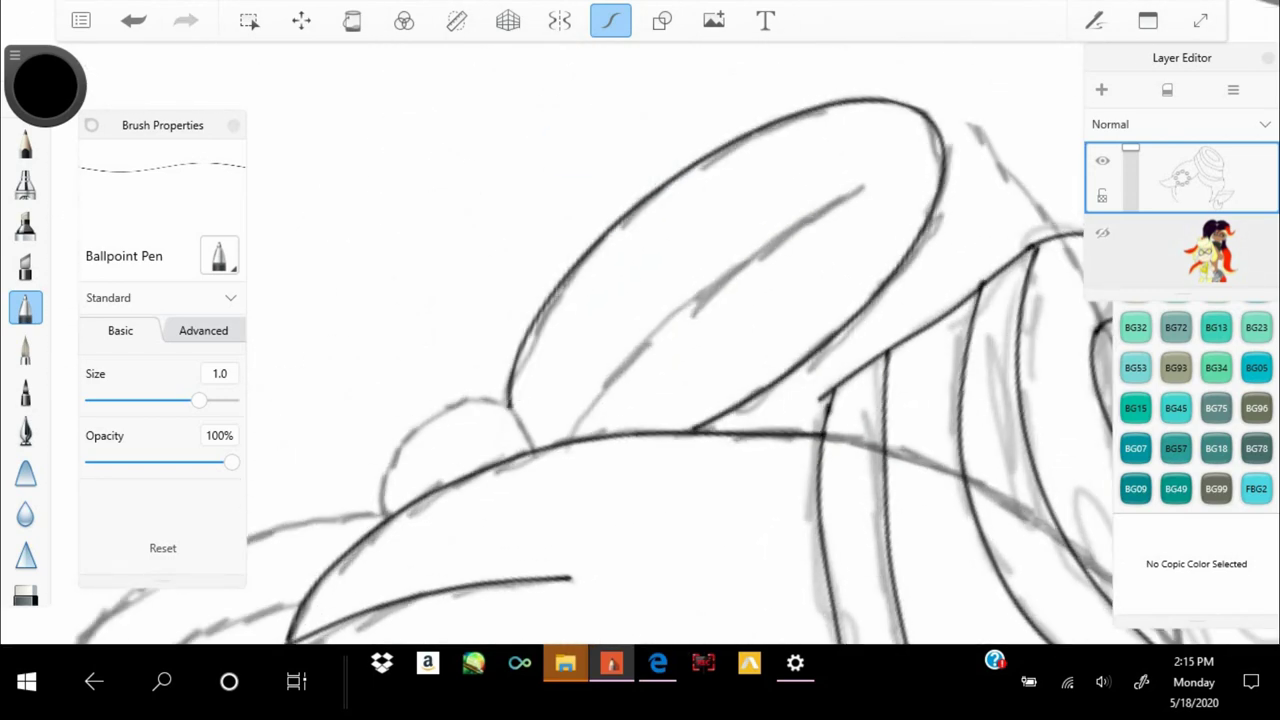
pyautogui.scroll(-3, 640, 340)
pyautogui.scroll(4, 640, 340)
pyautogui.scroll(-3, 640, 340)
pyautogui.scroll(1, 640, 340)
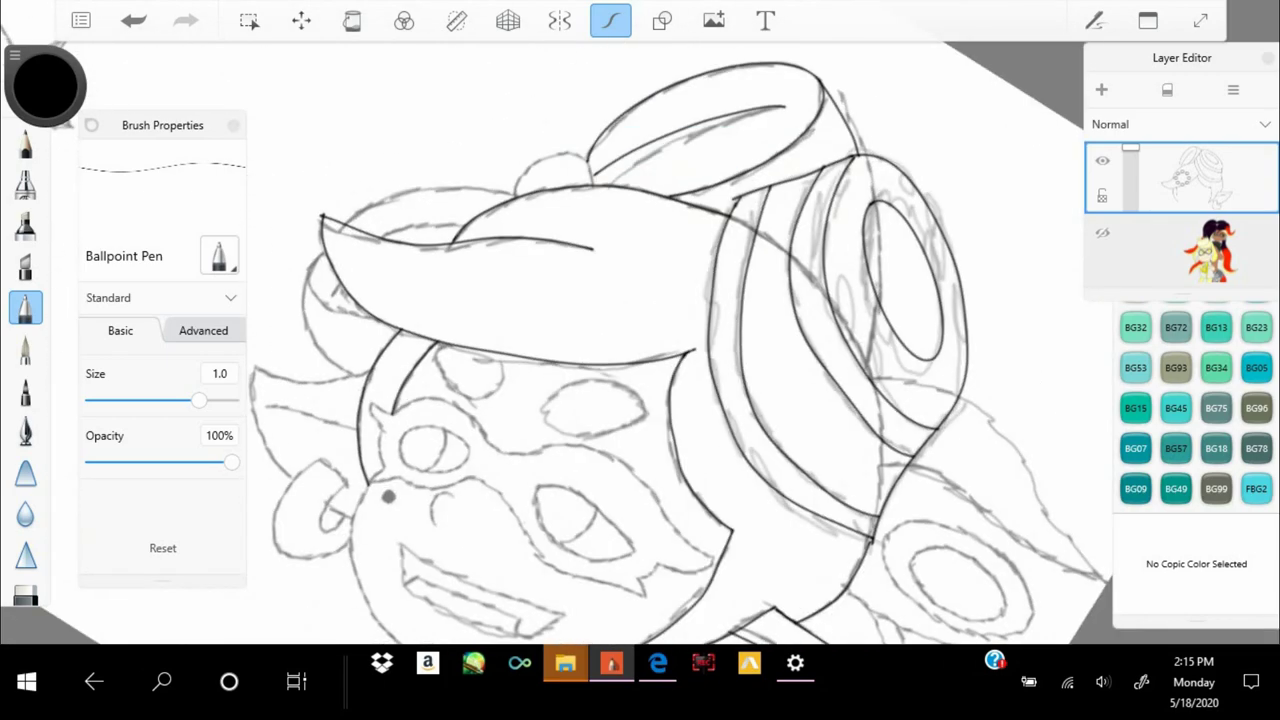
# Switch to the Edge browser, reopen YouTube and browse the home recommendations
pyautogui.hotkey('alt', 'Tab')
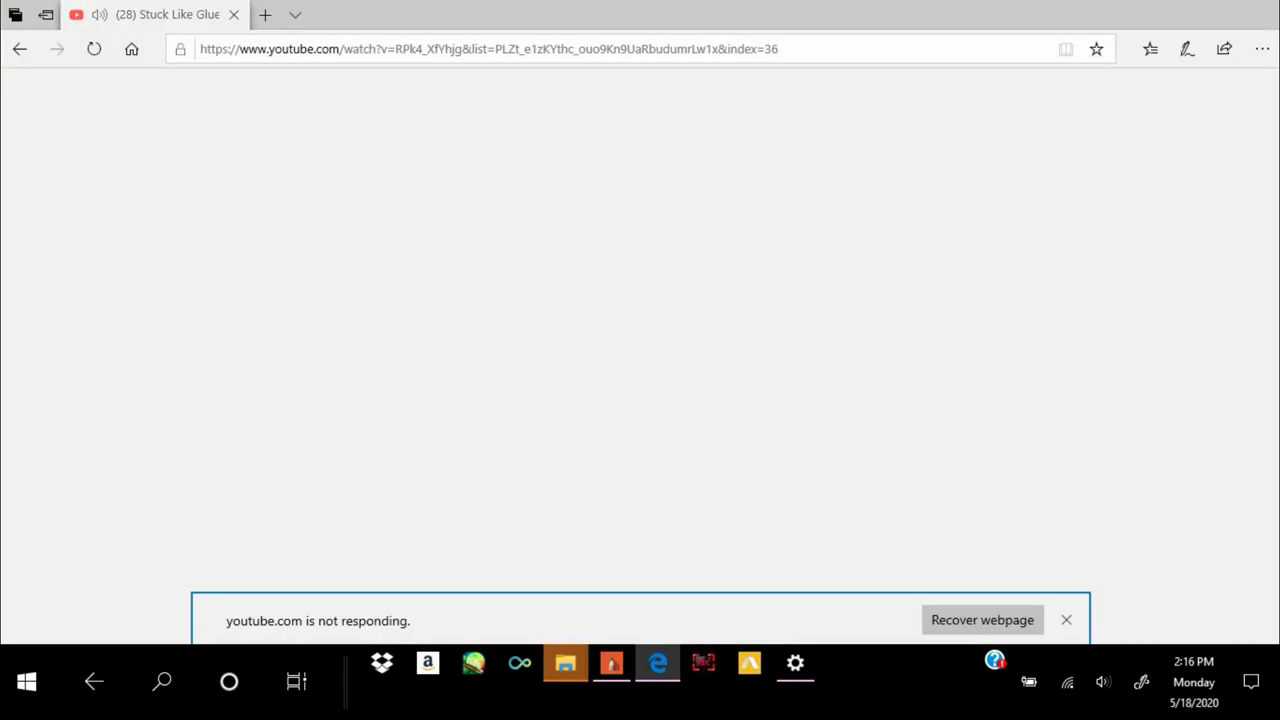
pyautogui.scroll(-3, 420, 380)
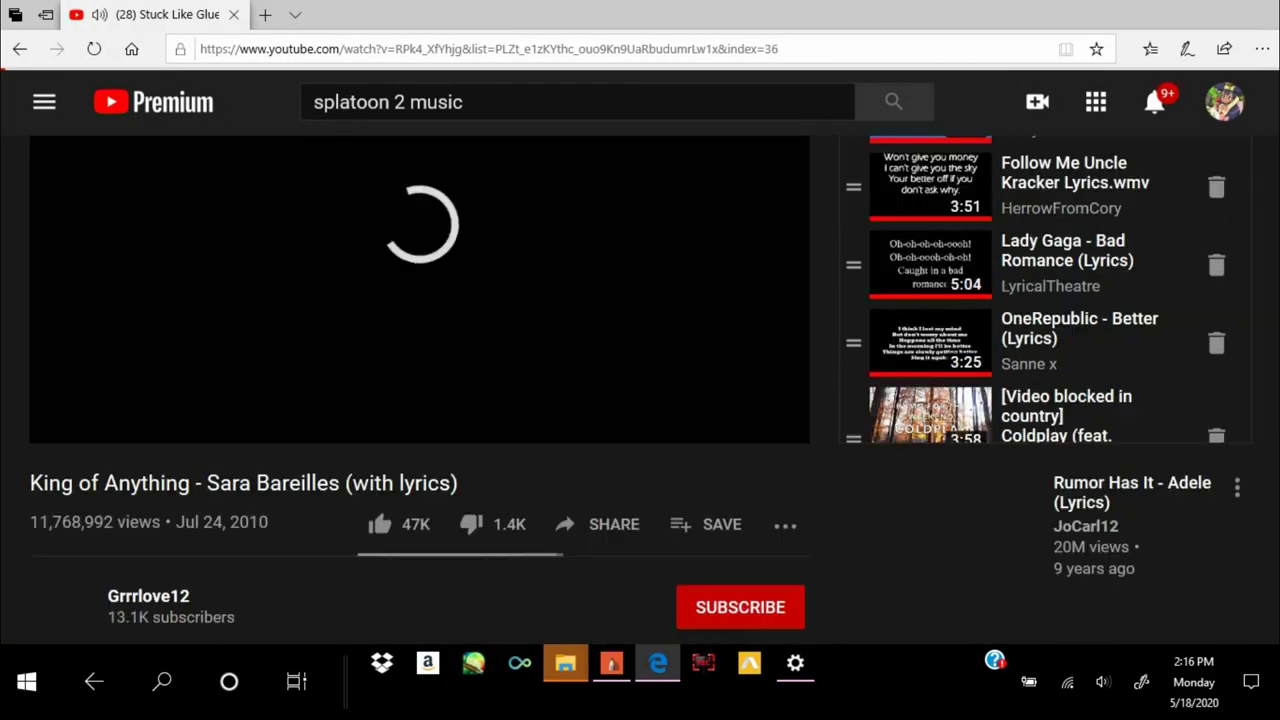
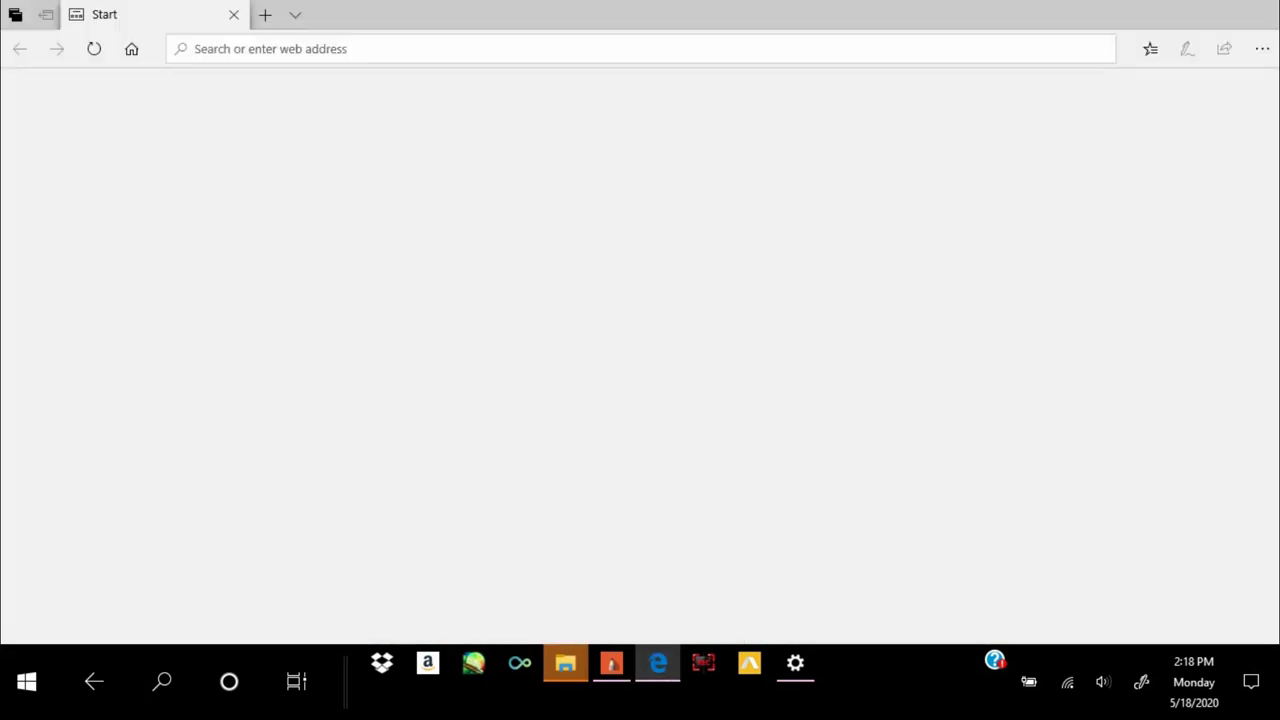
pyautogui.click(400, 48)
pyautogui.write('you')
pyautogui.press('Return')
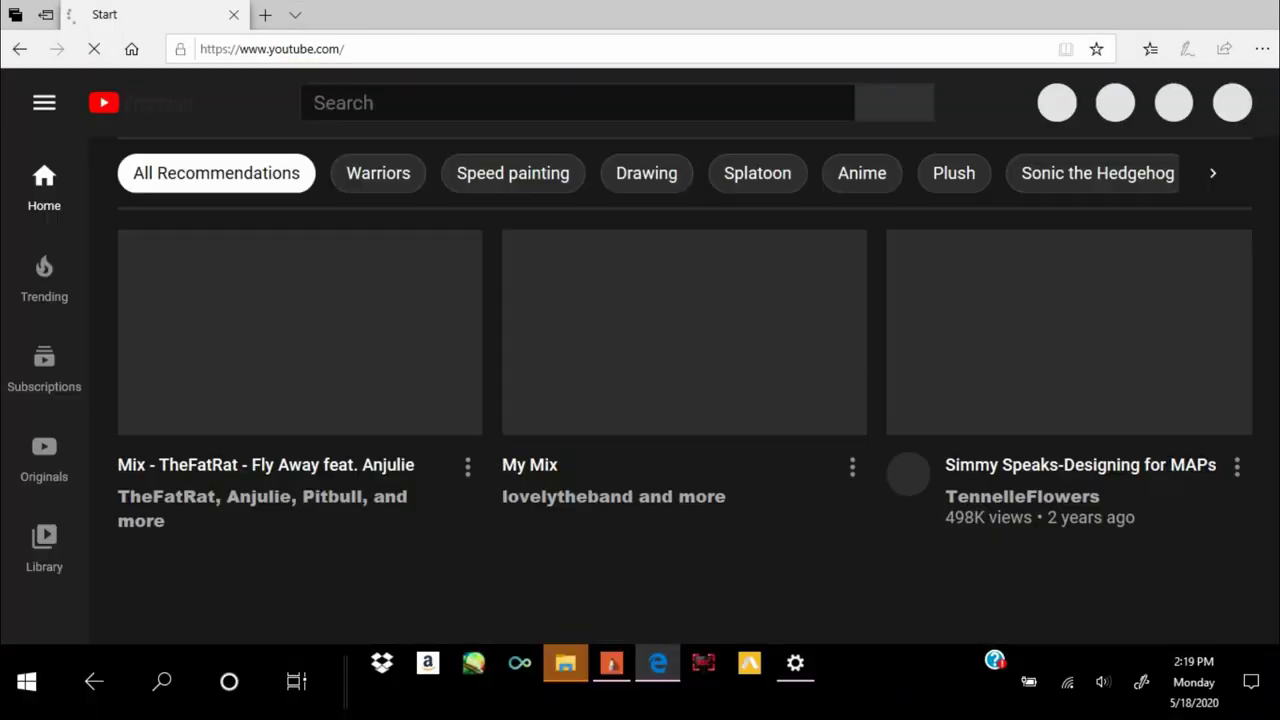
pyautogui.scroll(-5, 640, 390)
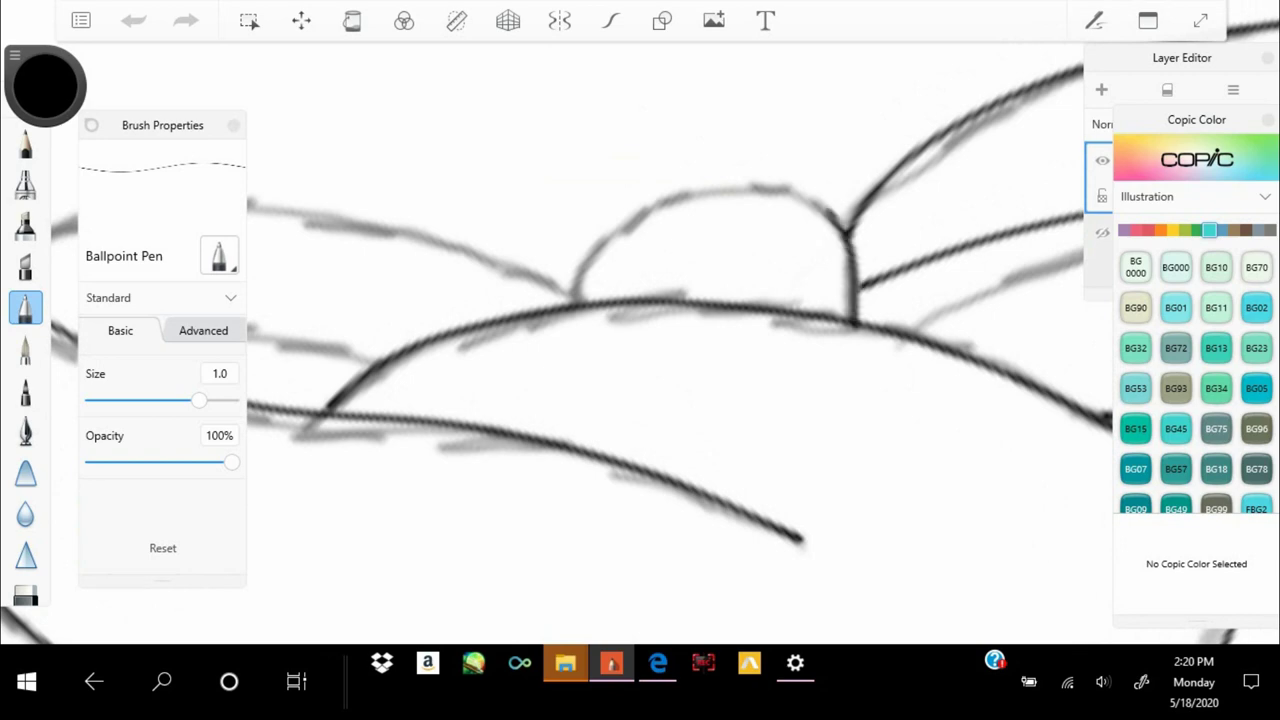
# Turn on predictive stroke and ink the headwear's small bump, the folds beside the fringe, and the larger ear with its hoop earring
pyautogui.click(610, 20)
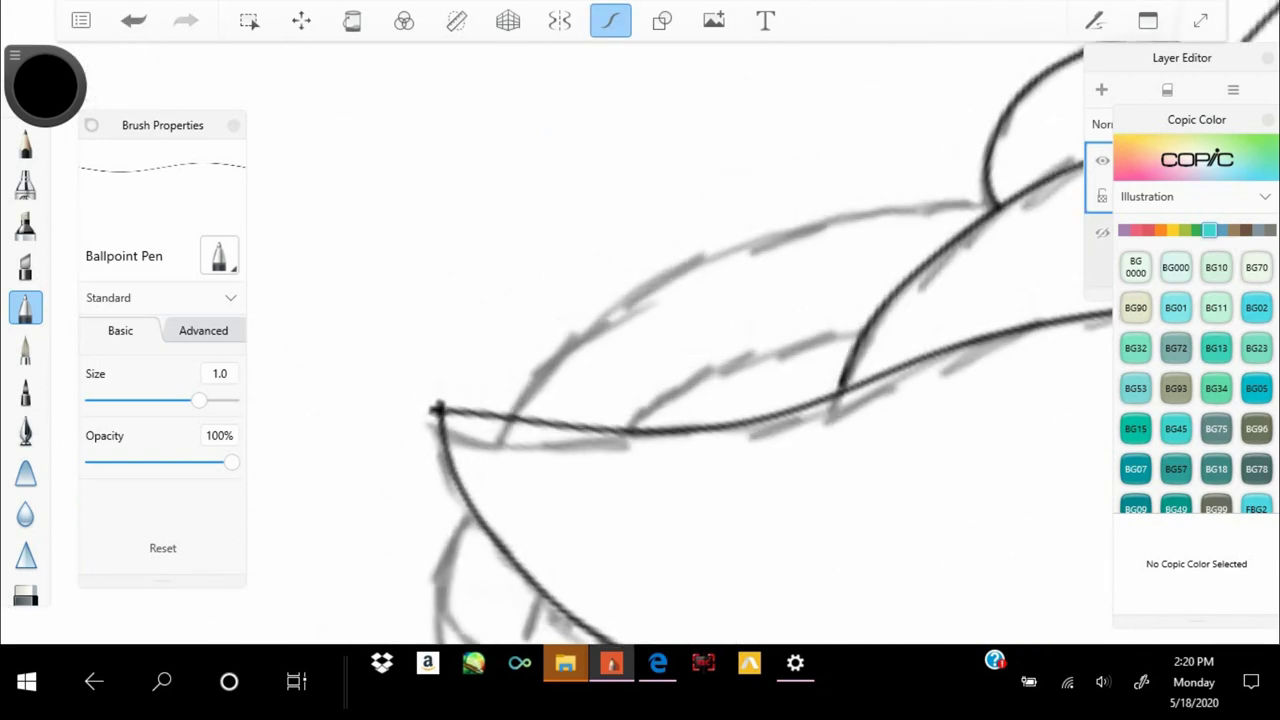
pyautogui.scroll(2, 660, 340)
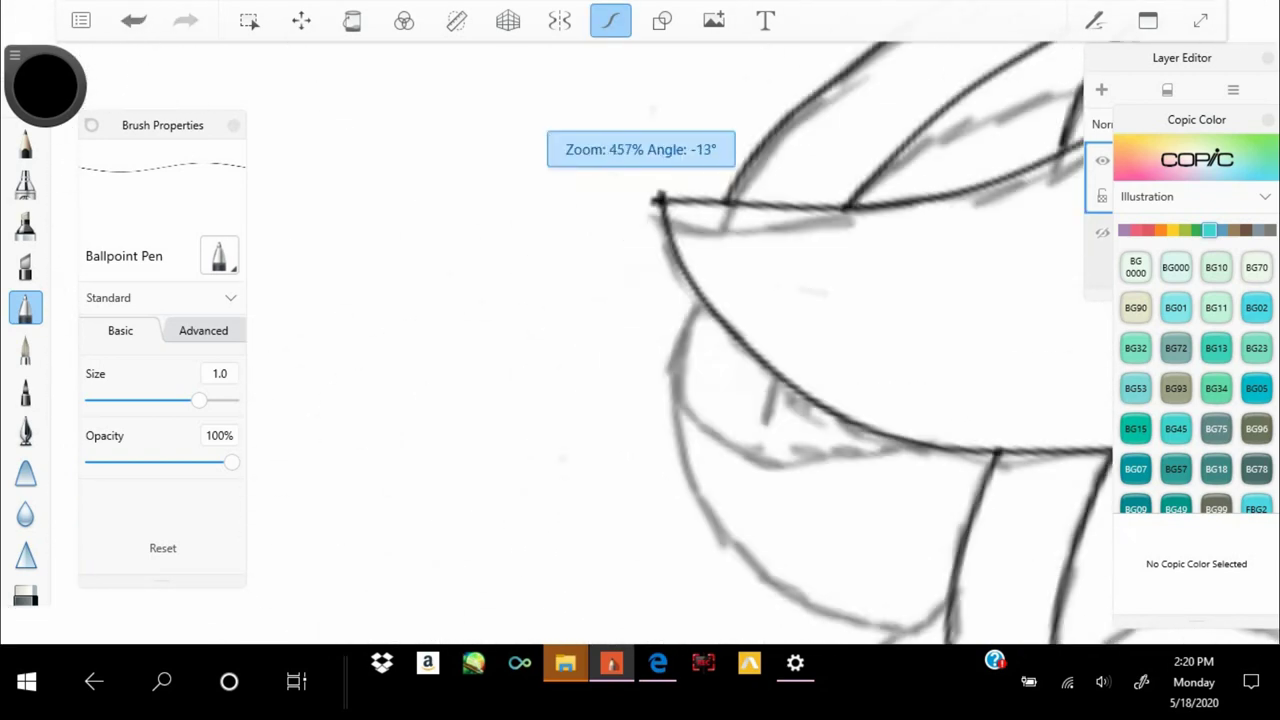
pyautogui.scroll(3, 660, 340)
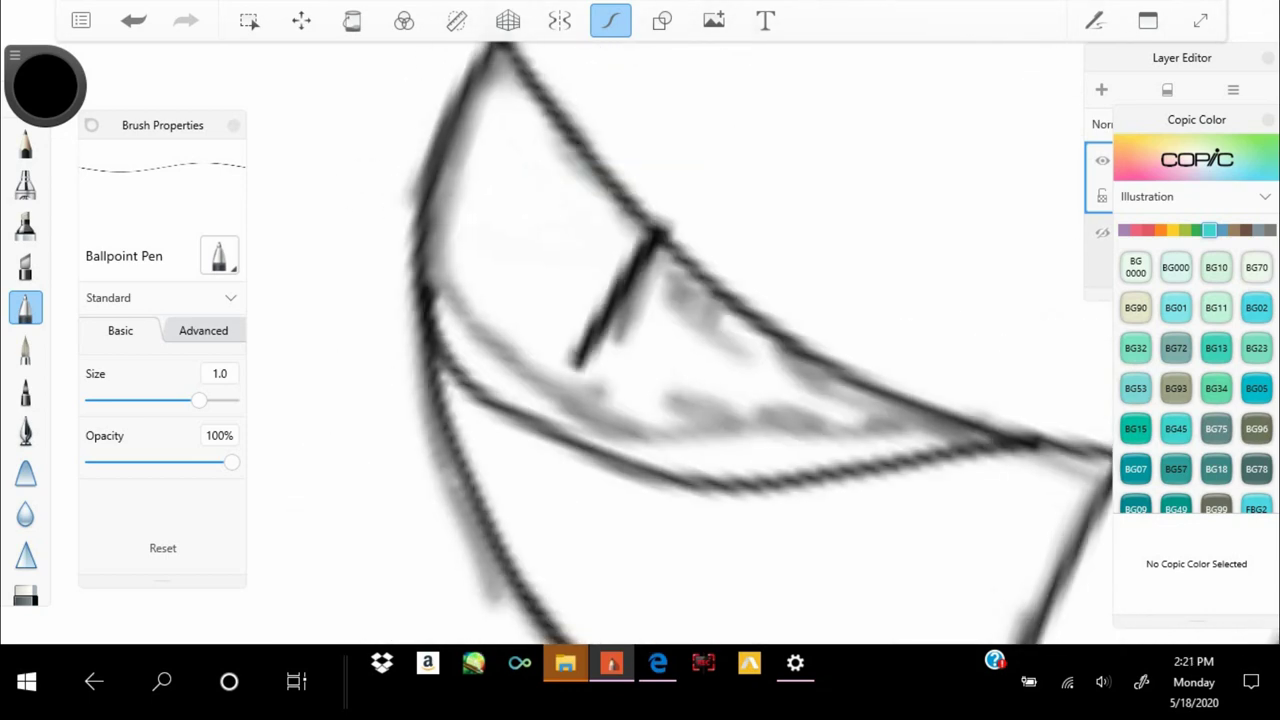
pyautogui.scroll(-5, 660, 340)
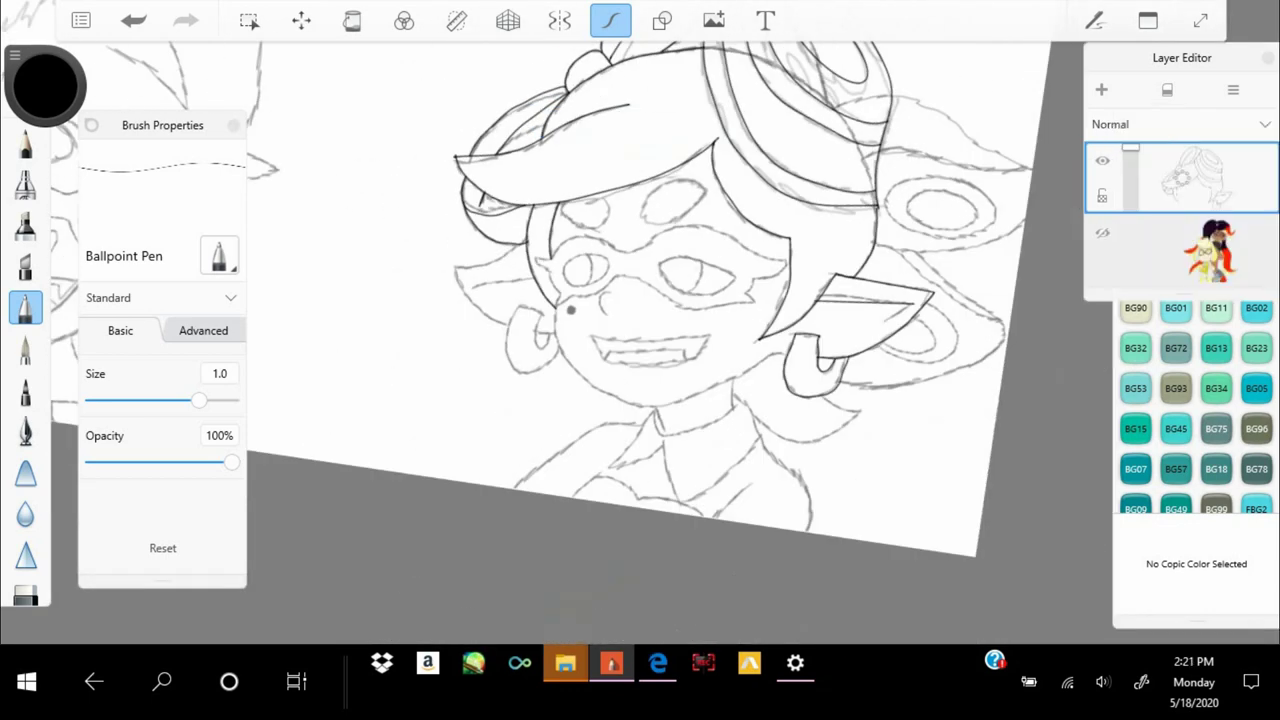
# Ink the smaller ear on the far side of the face and its hoop earring over the sketch
pyautogui.scroll(4, 660, 340)
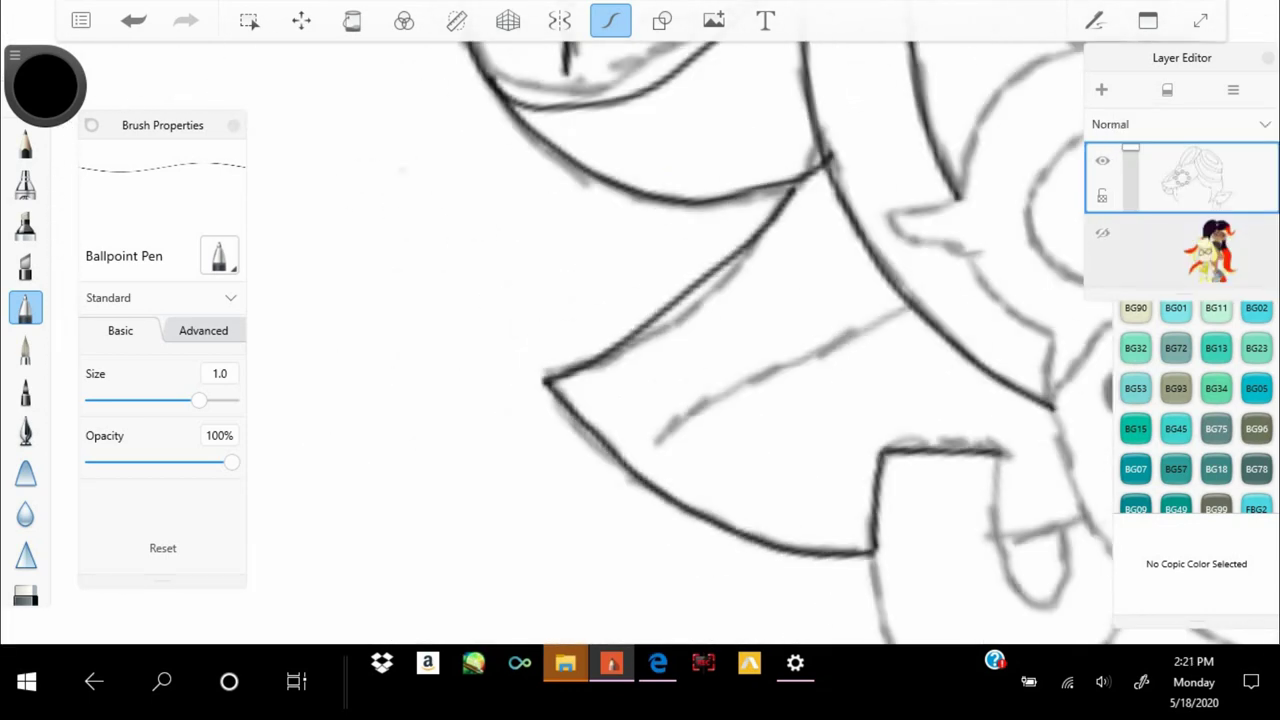
pyautogui.scroll(-3, 660, 340)
pyautogui.scroll(3, 660, 340)
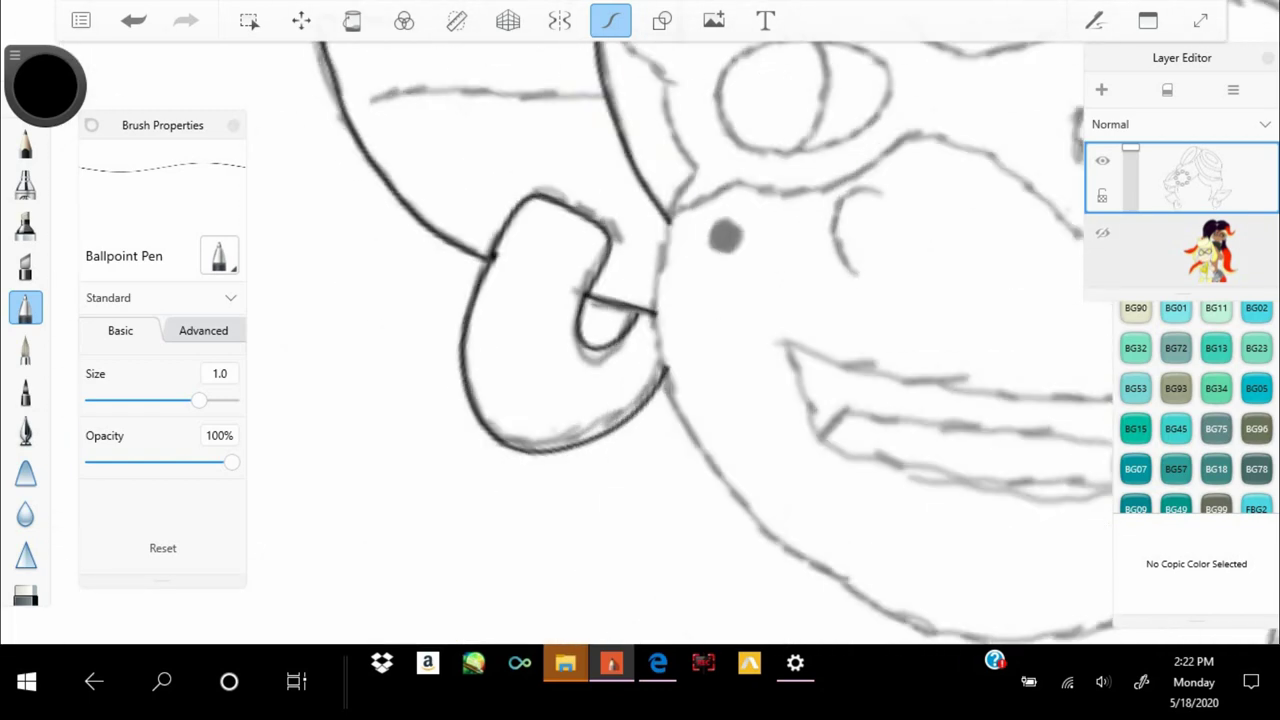
pyautogui.scroll(-5, 660, 340)
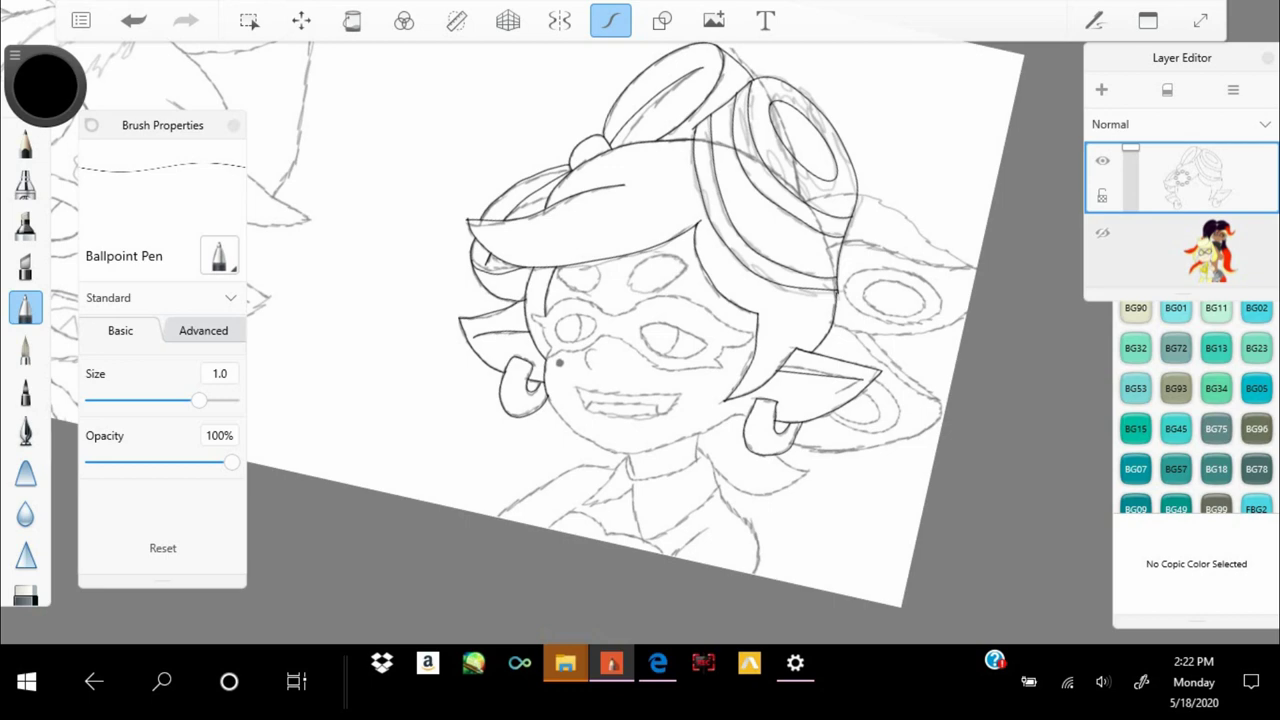
# Ink the character's jawline from ear to ear and the upper edge of the open mouth
pyautogui.scroll(5, 640, 400)
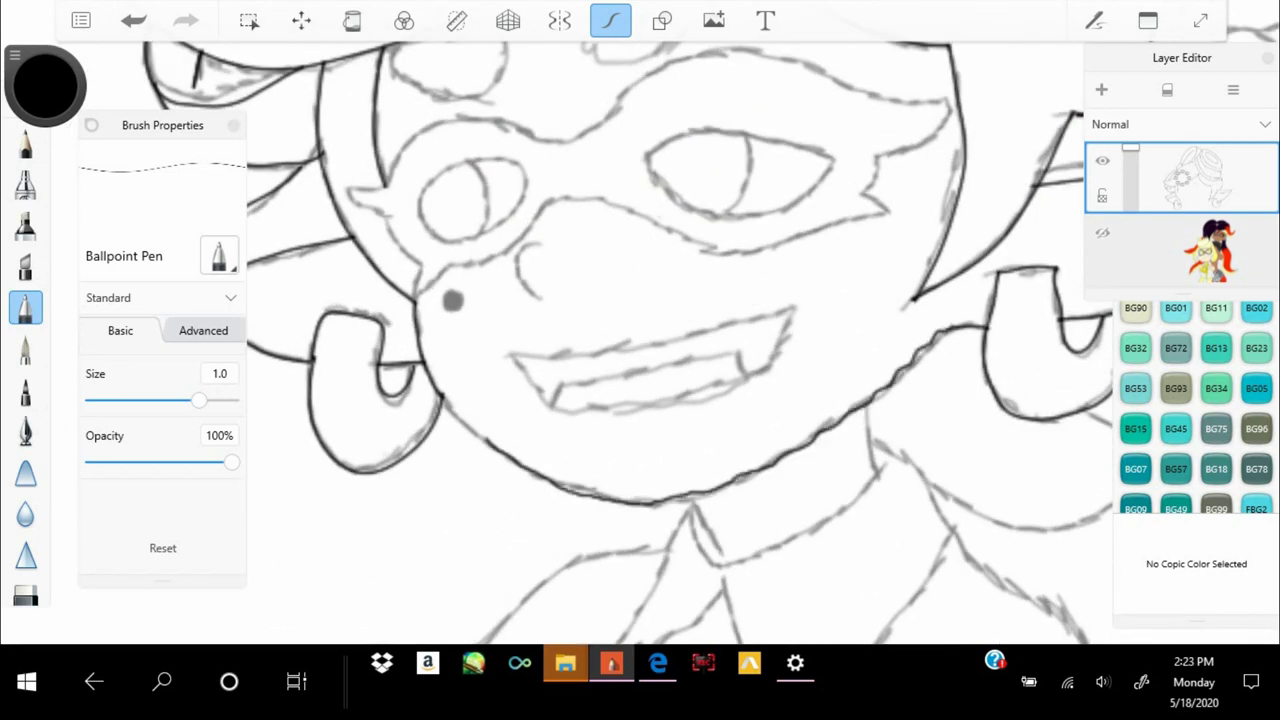
pyautogui.hotkey('ctrl', 'z')
pyautogui.scroll(2, 640, 400)
pyautogui.hotkey('ctrl', 'y')
pyautogui.scroll(2, 640, 400)
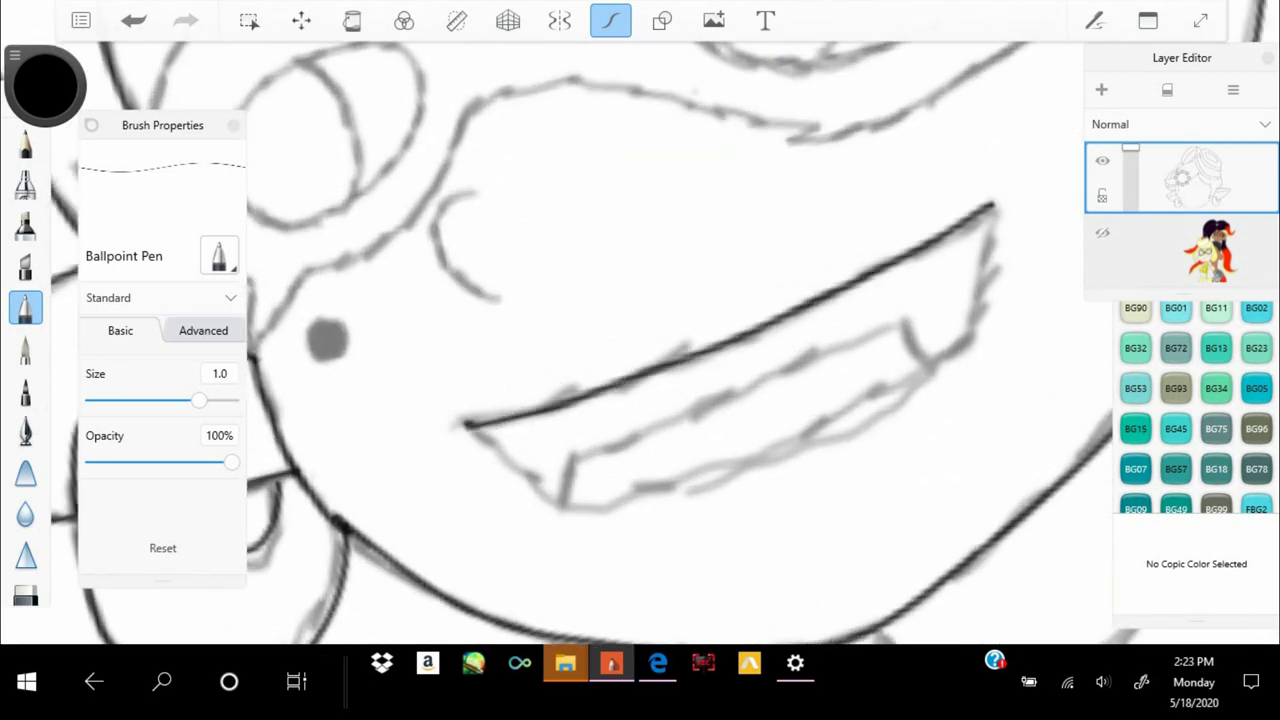
pyautogui.scroll(-3, 640, 400)
# Switch to YouTube in Edge, open the save options for the Ava Max video, and browse the suggested videos
pyautogui.click(657, 663)
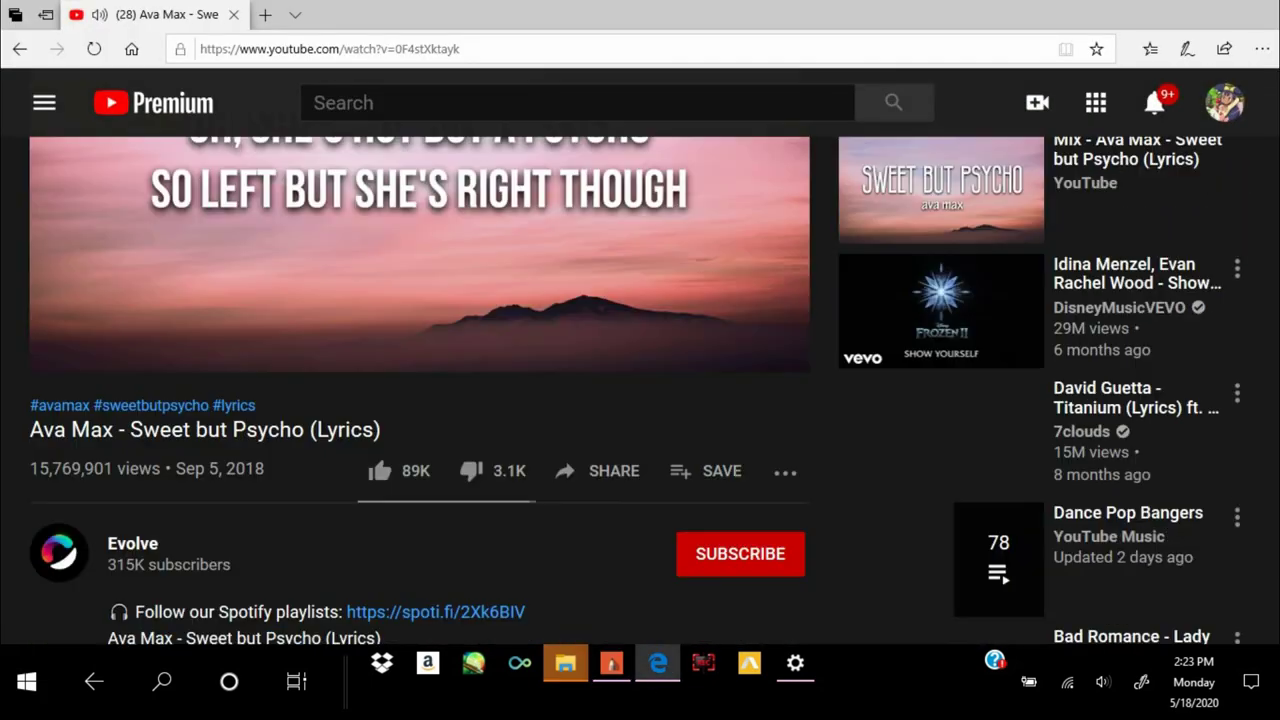
pyautogui.click(717, 471)
pyautogui.press('Escape')
pyautogui.scroll(-5, 640, 400)
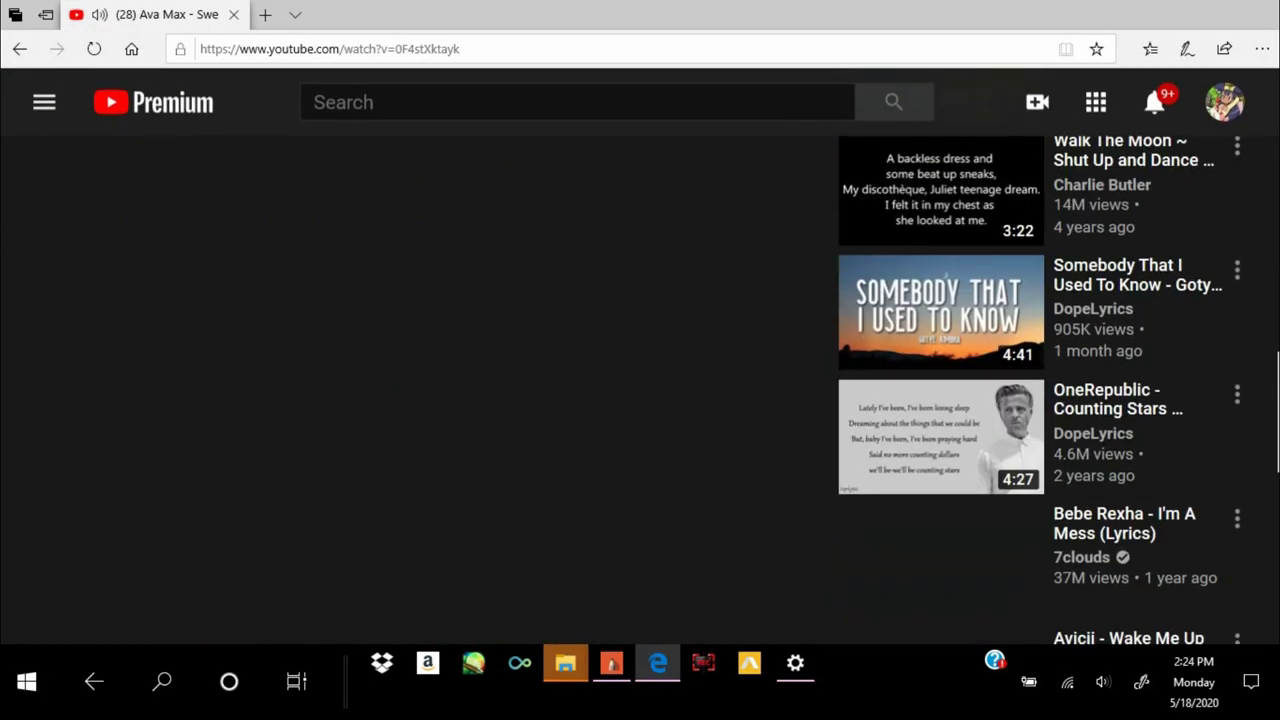
# Switch back to SketchBook and ink the neck band and the shirt collar edges below the chin
pyautogui.hotkey('alt', 'Tab')
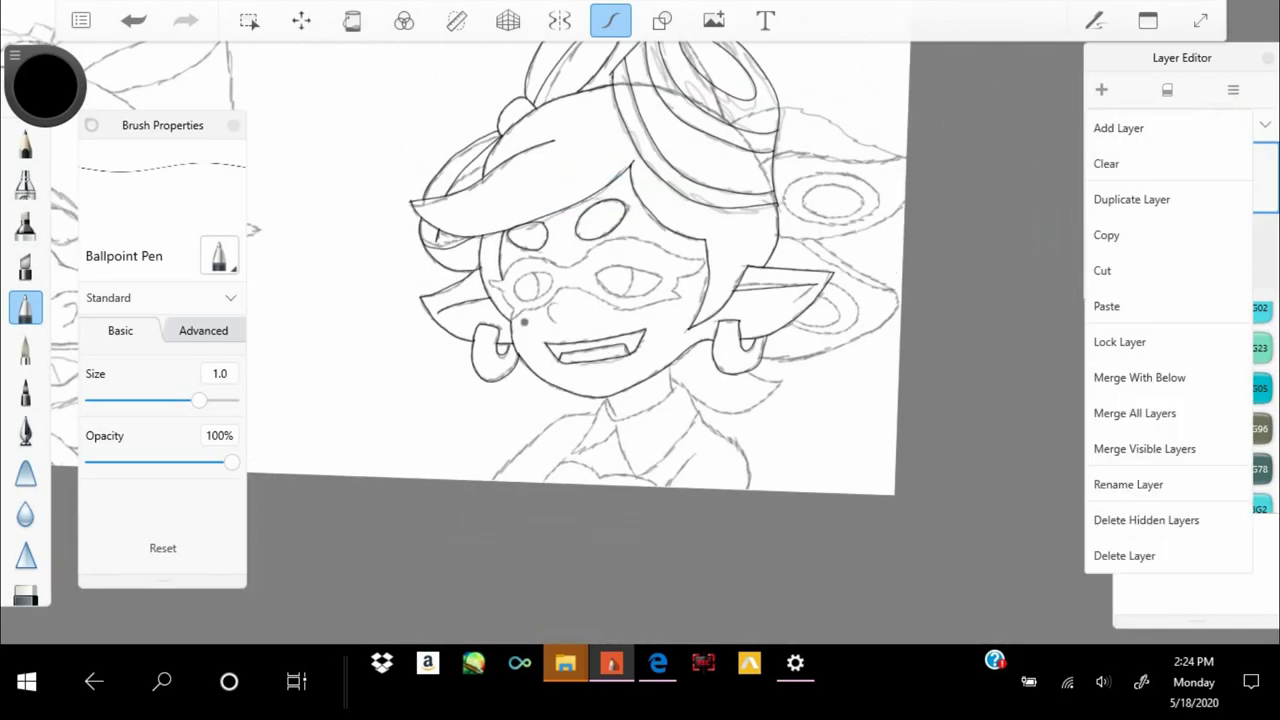
pyautogui.press('Escape')
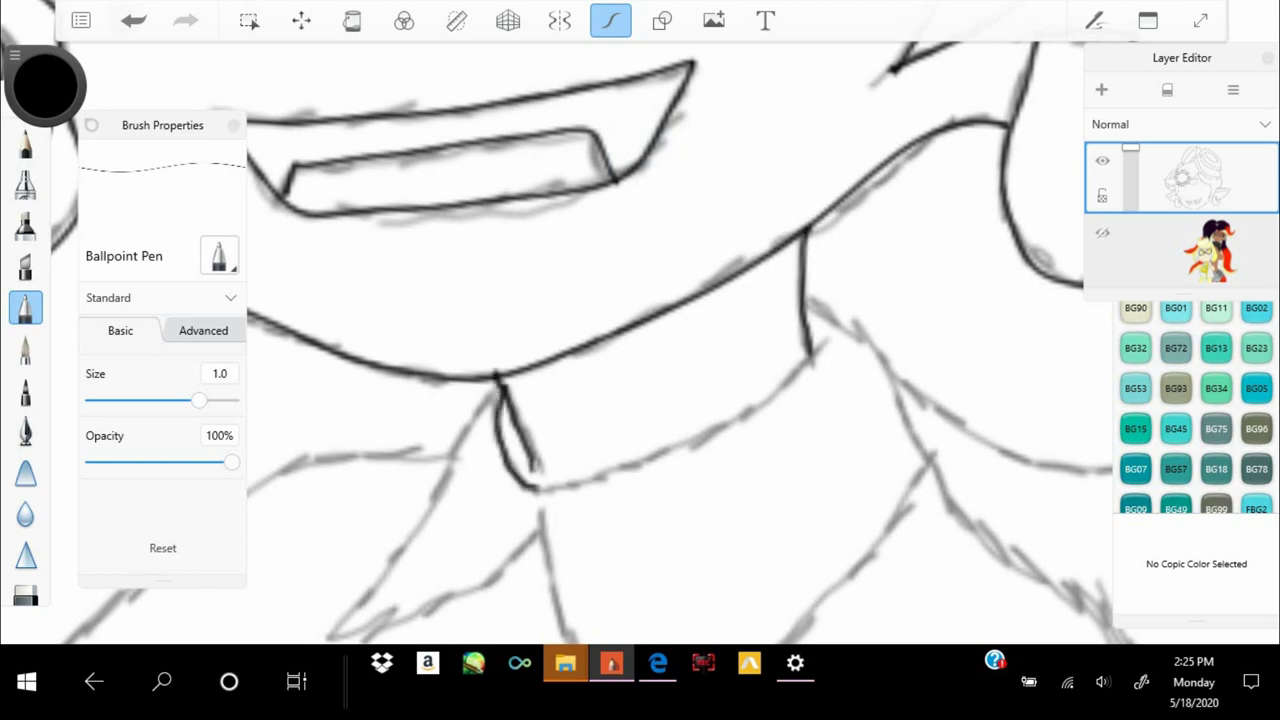
pyautogui.moveTo(536, 490); pyautogui.dragTo(812, 352)
pyautogui.scroll(-2, 640, 340)
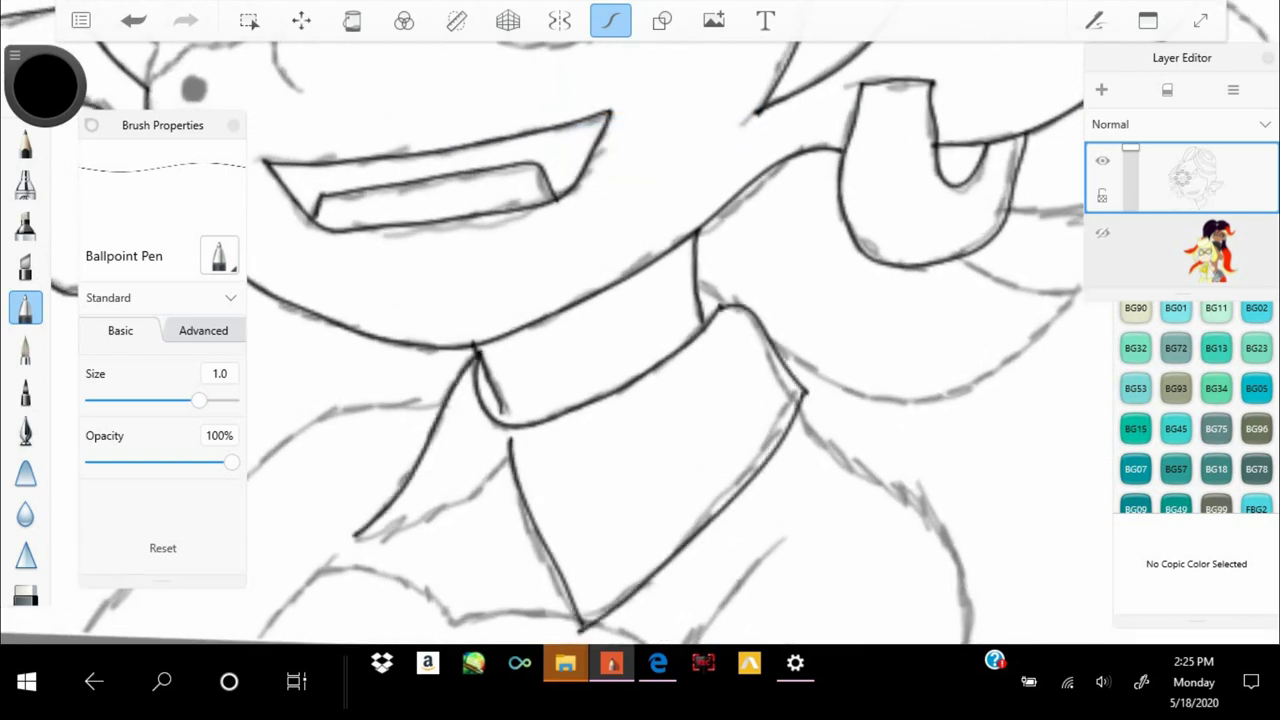
# Ink the pointed hair curl below the larger earring, the shoulder beneath it, the arm crease and the remaining collar flap
pyautogui.scroll(3, 640, 340)
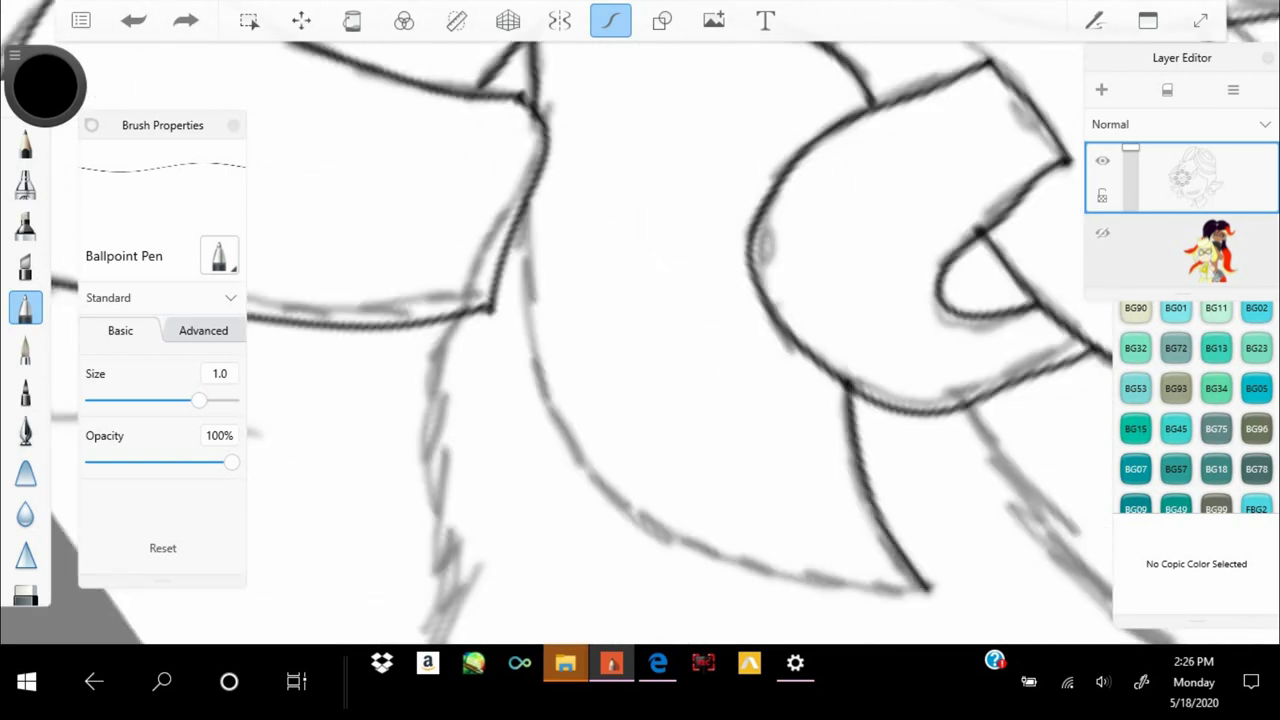
pyautogui.scroll(-3, 640, 340)
pyautogui.scroll(4, 640, 340)
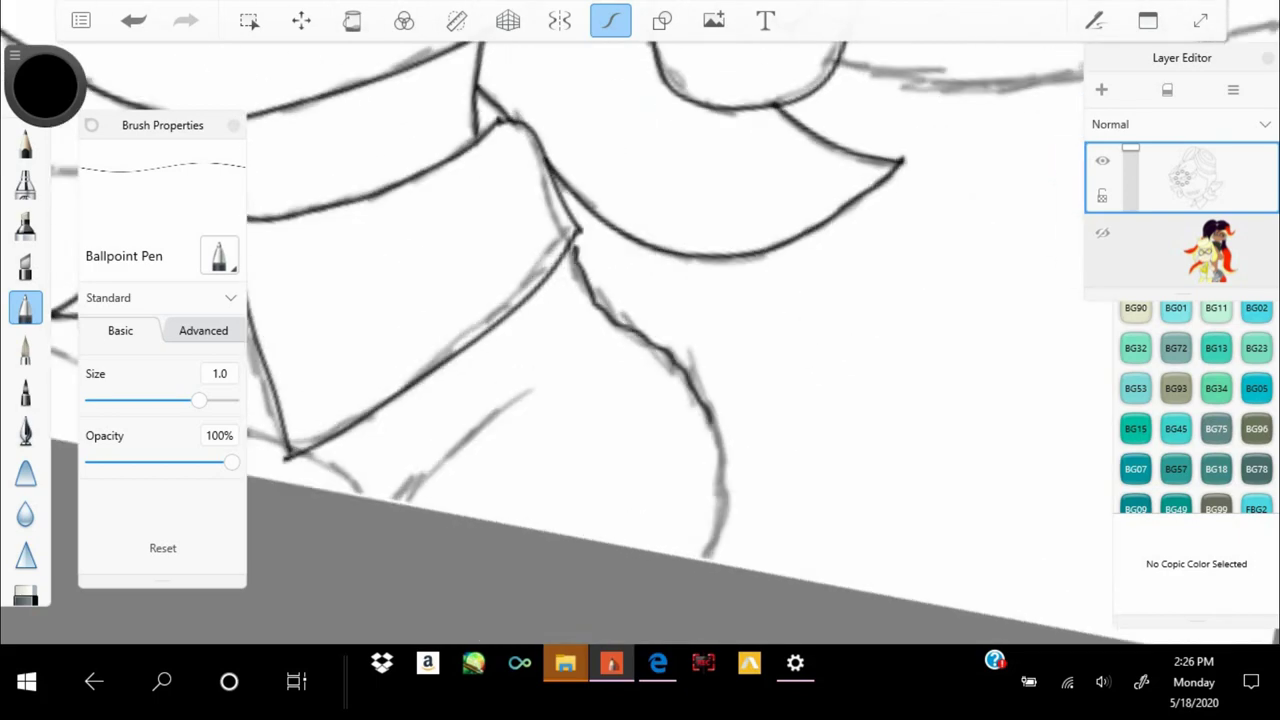
pyautogui.scroll(-1, 640, 340)
pyautogui.scroll(-1, 640, 340)
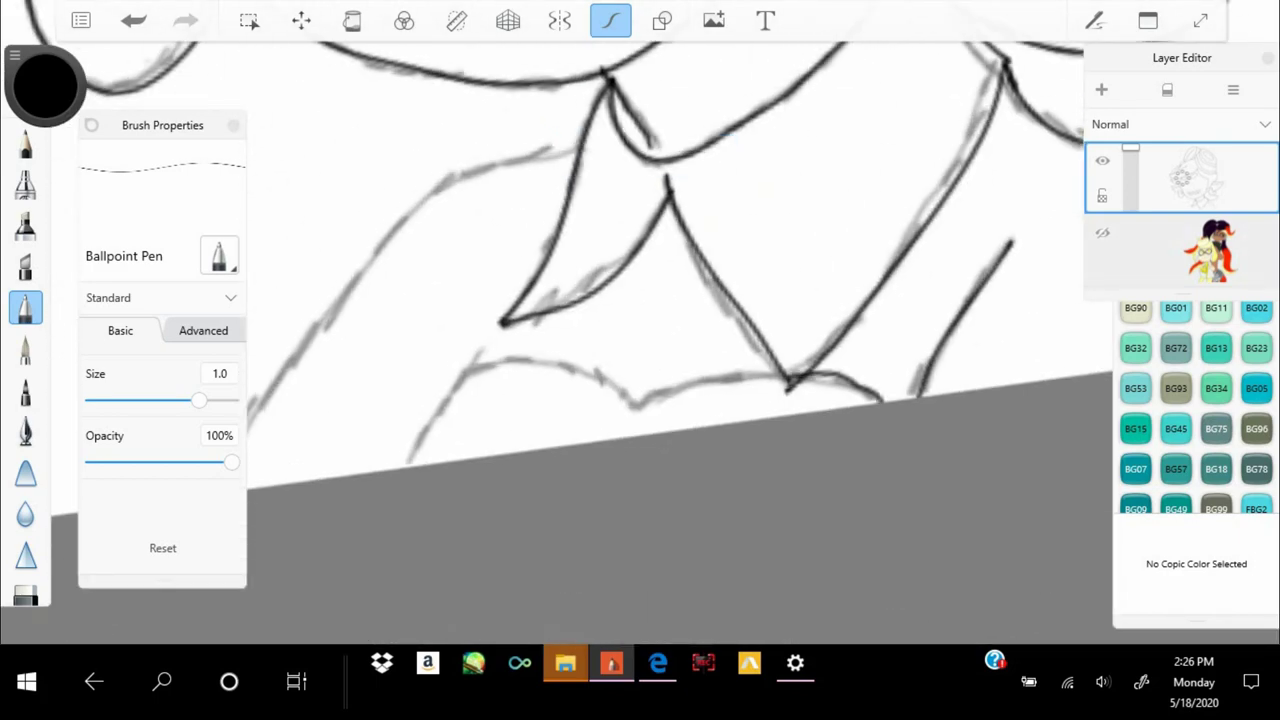
# Switch to YouTube in Edge and play the lyrics video of Katy Perry's Dark Horse
pyautogui.hotkey('alt', 'Tab')
pyautogui.scroll(-1, 420, 400)
pyautogui.click(940, 465)
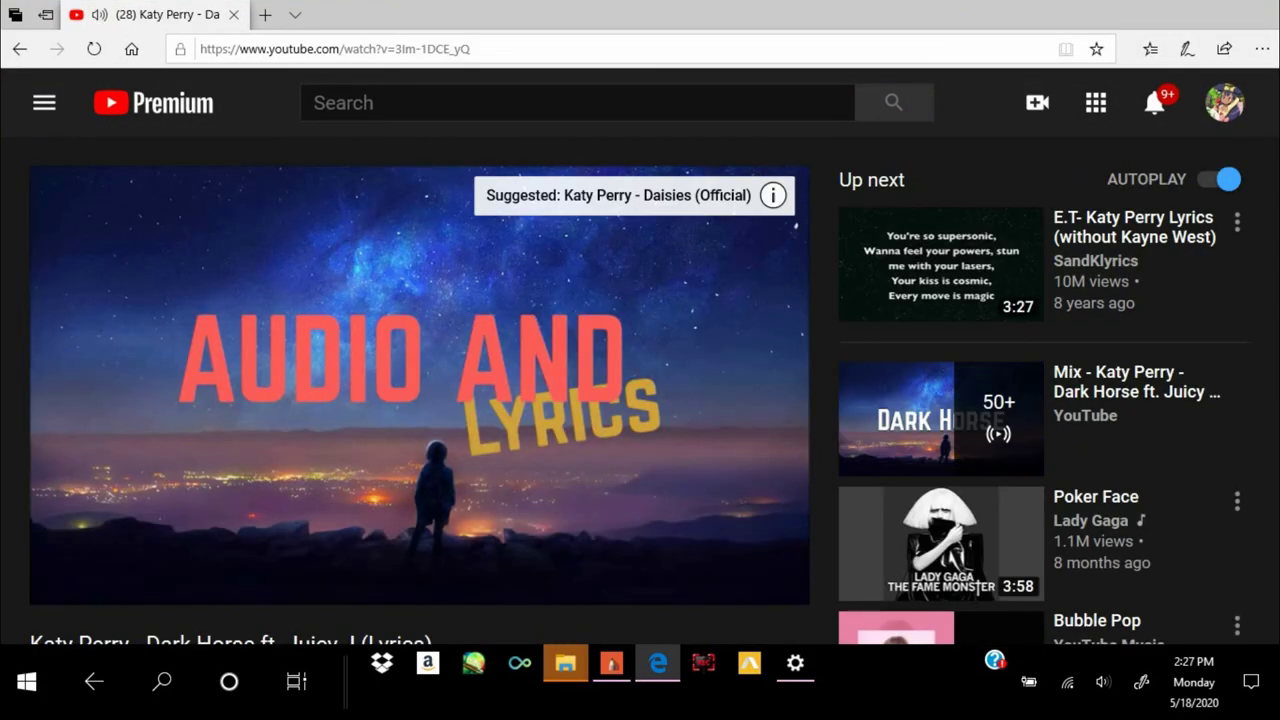
# Return to SketchBook and ink the other shoulder, its arm line and the scalloped chest edge below the collar
pyautogui.hotkey('alt', 'Tab')
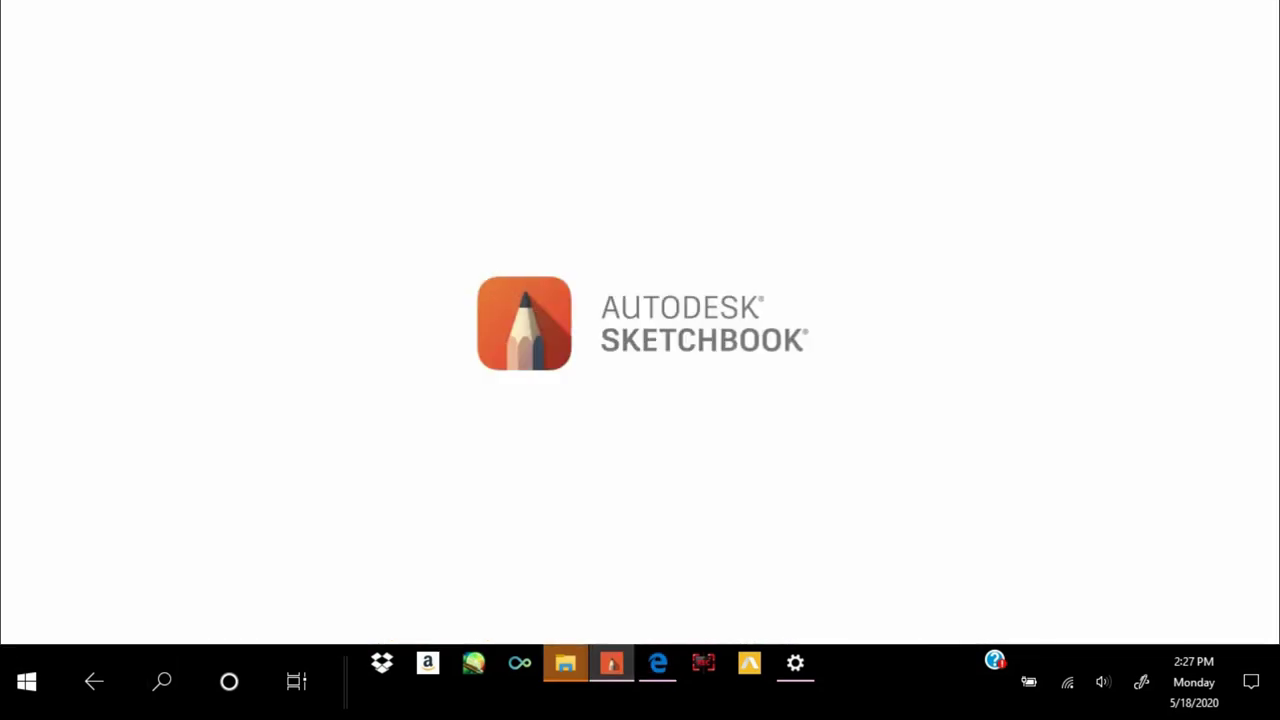
pyautogui.scroll(3, 640, 340)
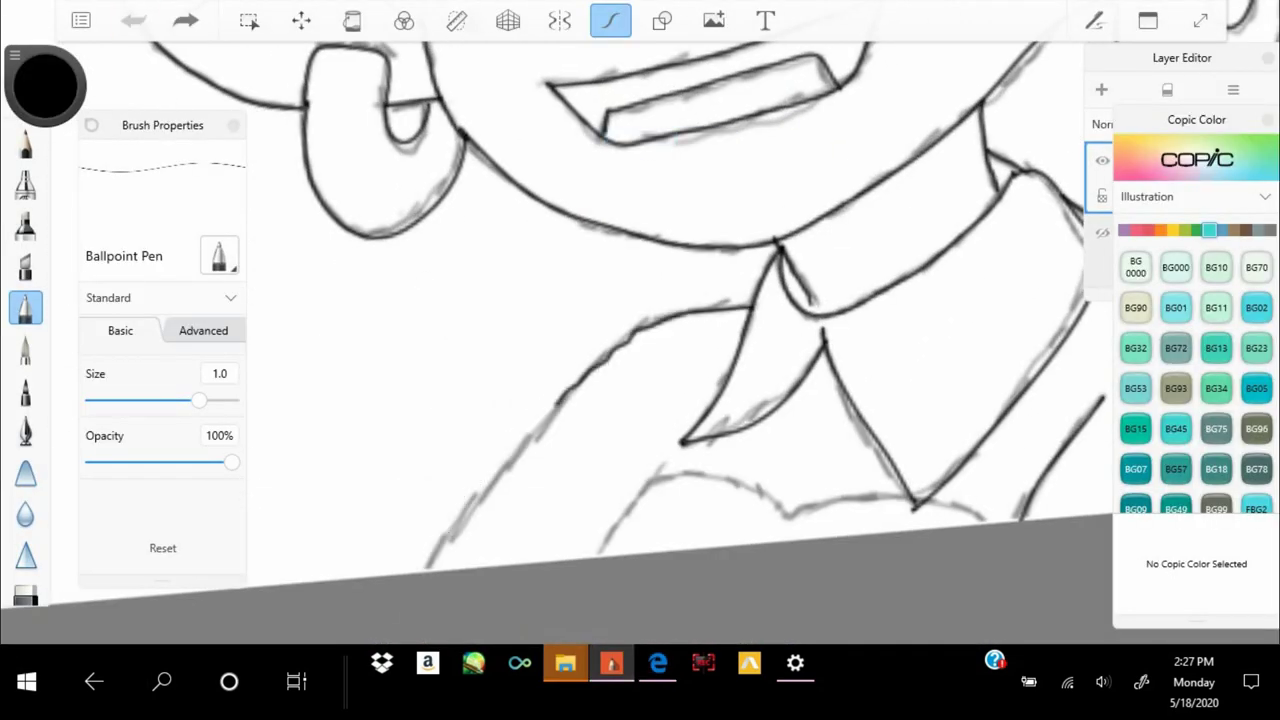
pyautogui.scroll(-3, 640, 300)
pyautogui.scroll(3, 640, 340)
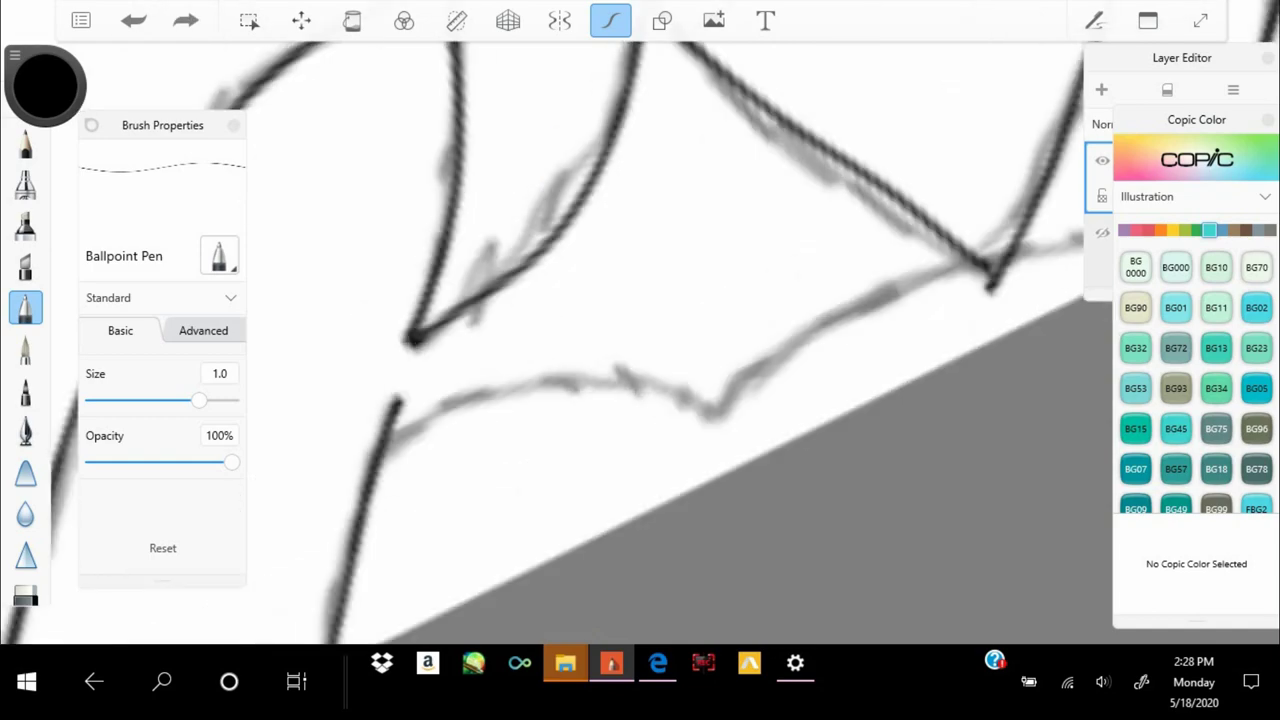
pyautogui.scroll(-5, 640, 340)
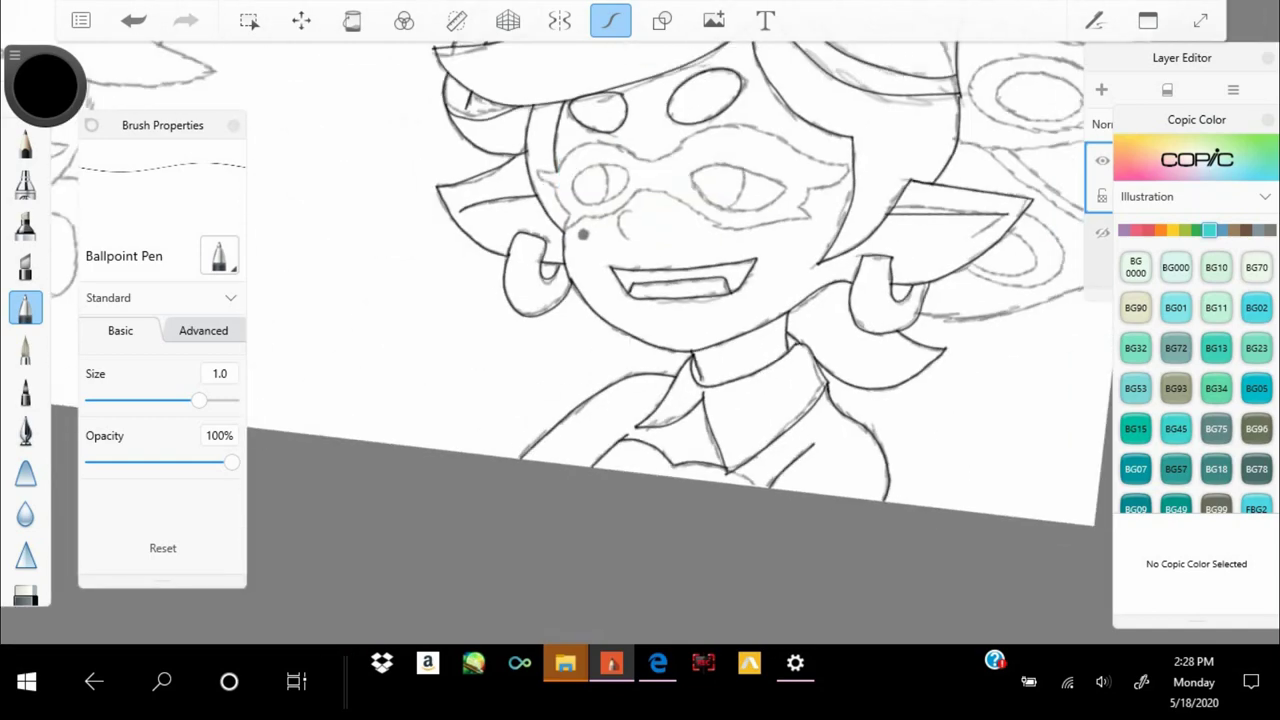
# Ink the two large tentacles behind the larger ear, including their outlines and oval rings
pyautogui.scroll(5, 640, 340)
pyautogui.scroll(-5, 640, 340)
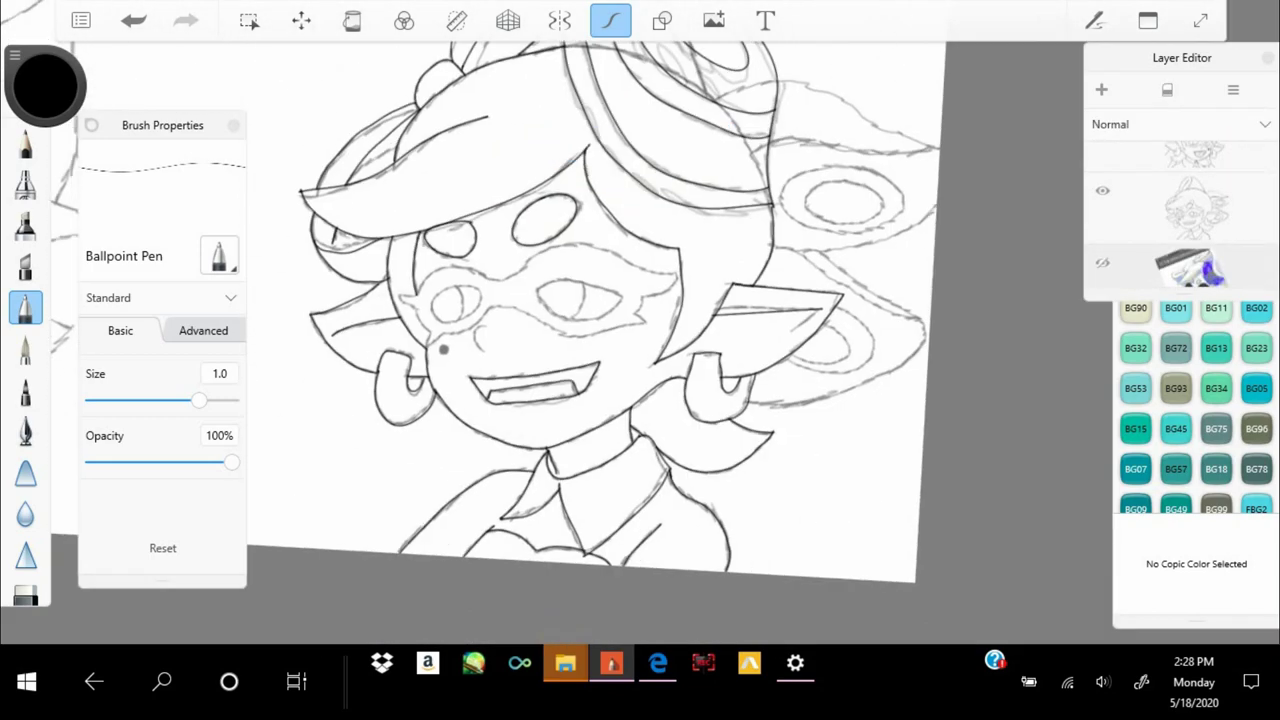
pyautogui.scroll(5, 640, 340)
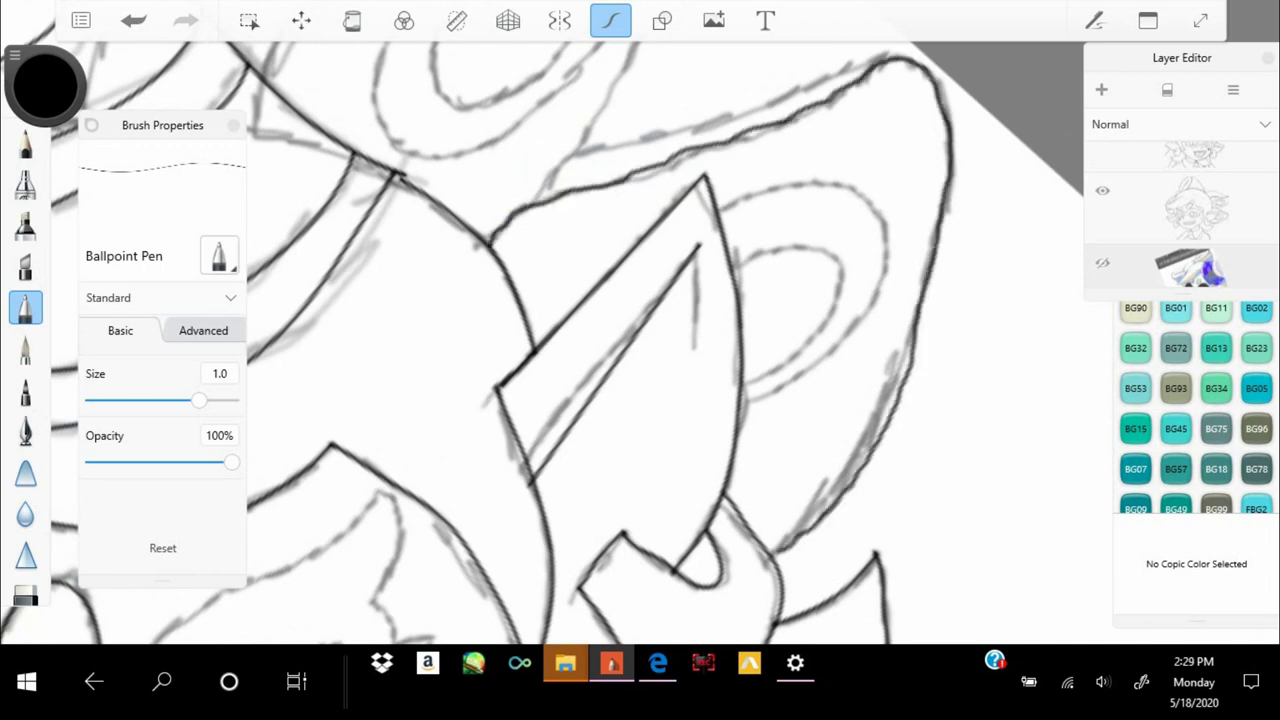
pyautogui.scroll(3, 640, 340)
pyautogui.scroll(-3, 640, 340)
pyautogui.scroll(4, 640, 340)
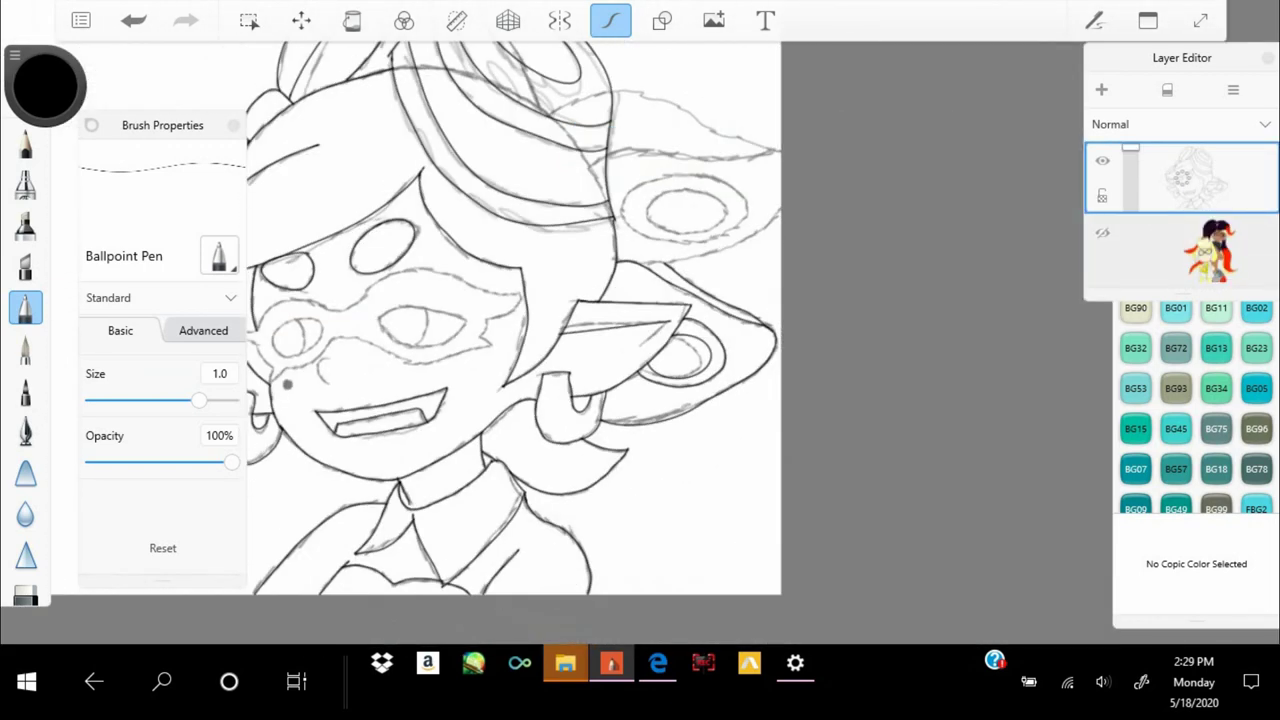
pyautogui.scroll(5, 640, 340)
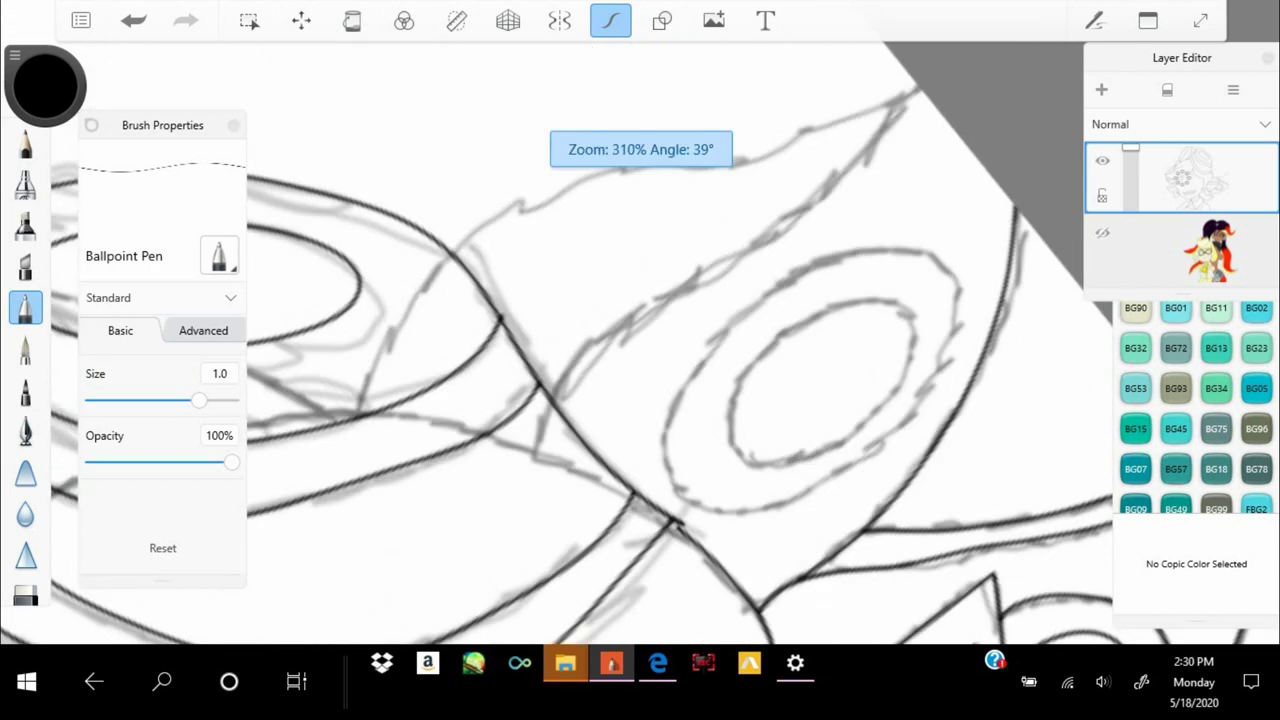
pyautogui.scroll(-4, 640, 340)
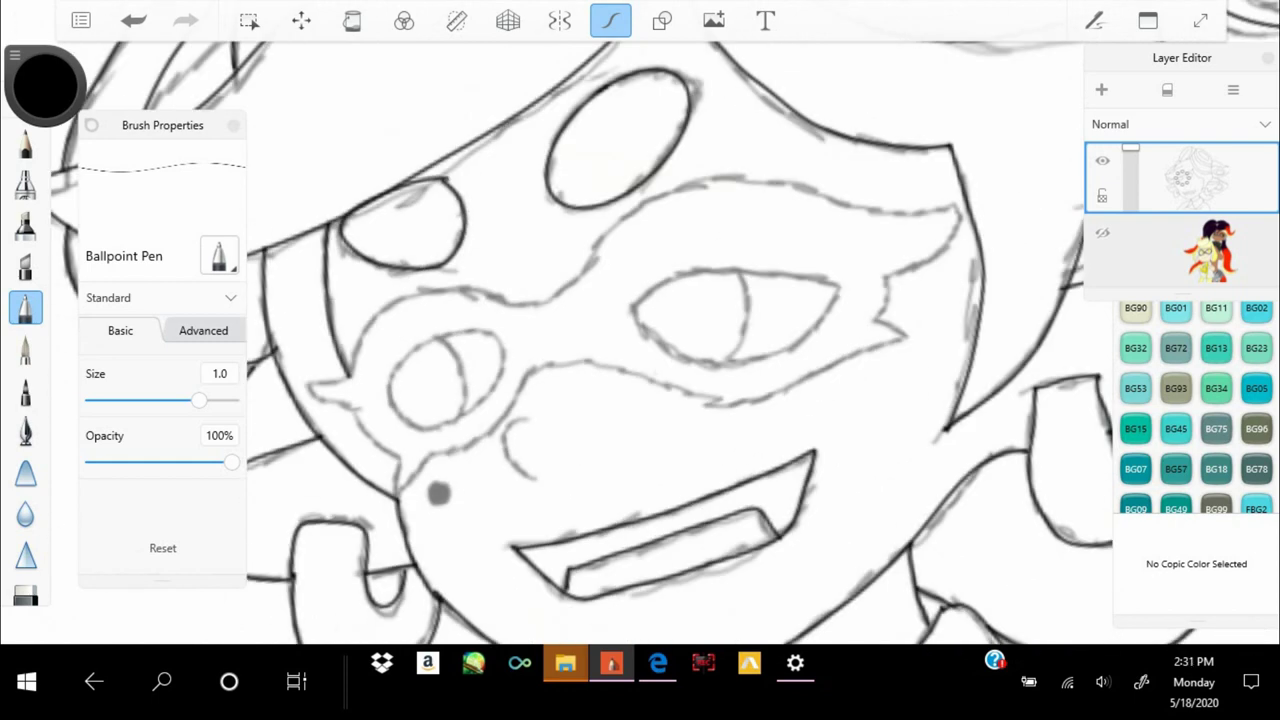
# Ink the eye mask's outline around the smaller eye and up past the oval brow, including its pointed corners, plus the curved nose line
pyautogui.scroll(8, 545, 310)
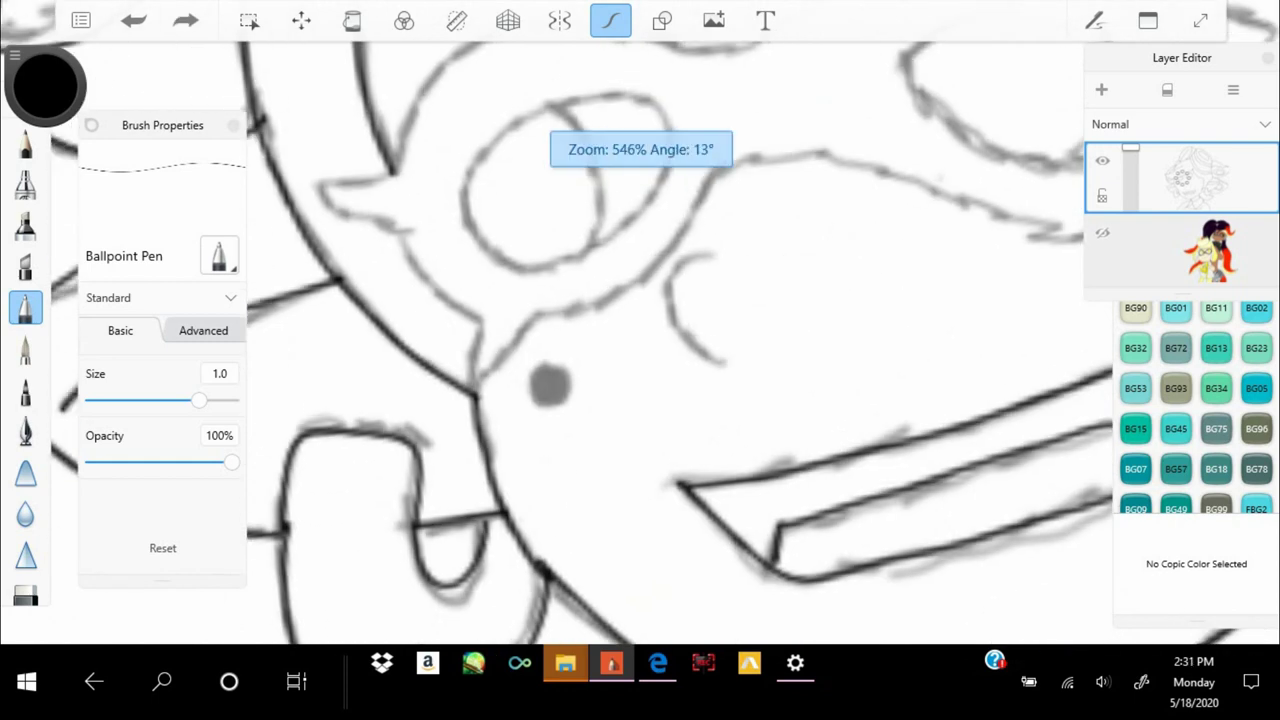
pyautogui.scroll(5, 545, 310)
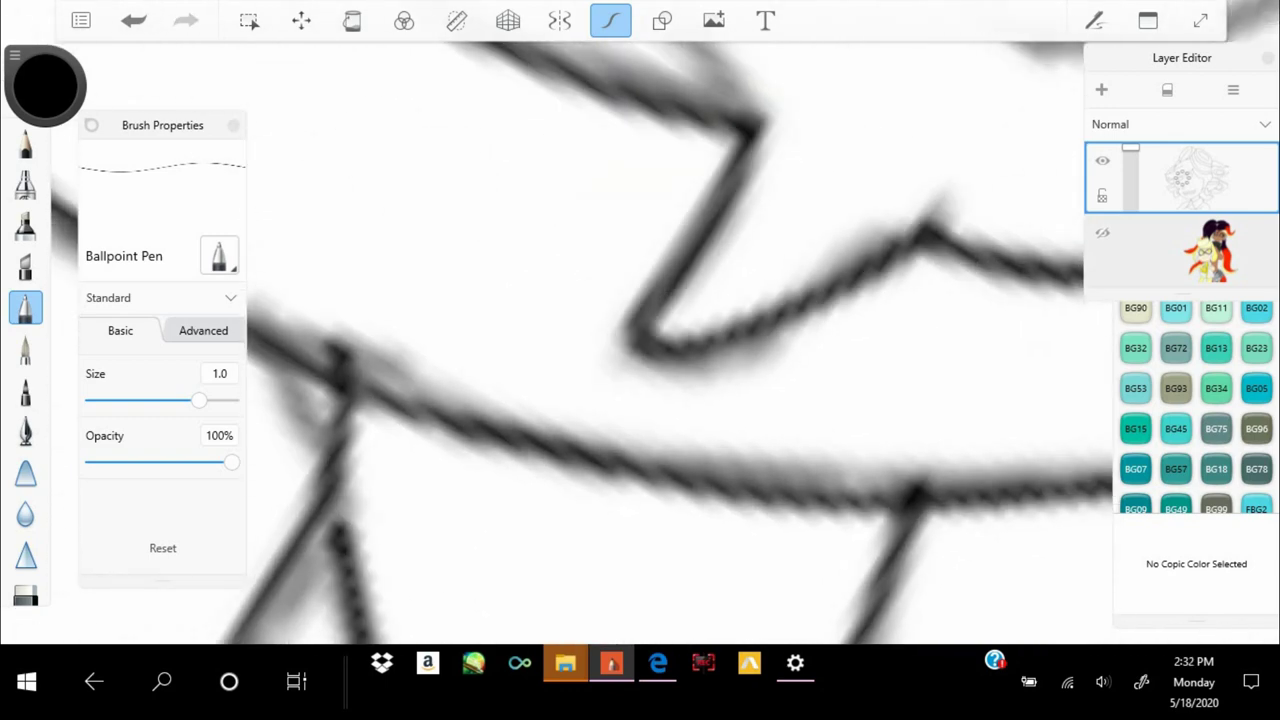
pyautogui.scroll(-5, 665, 340)
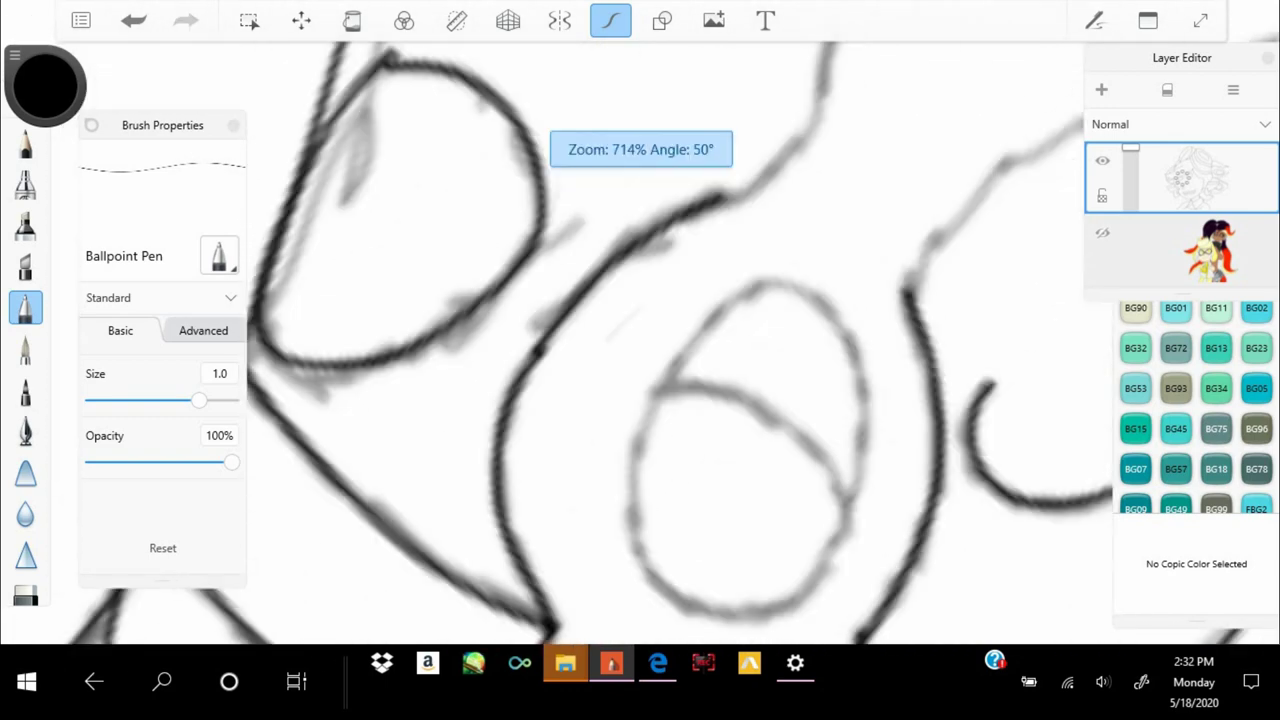
pyautogui.scroll(5, 640, 340)
pyautogui.scroll(-8, 640, 340)
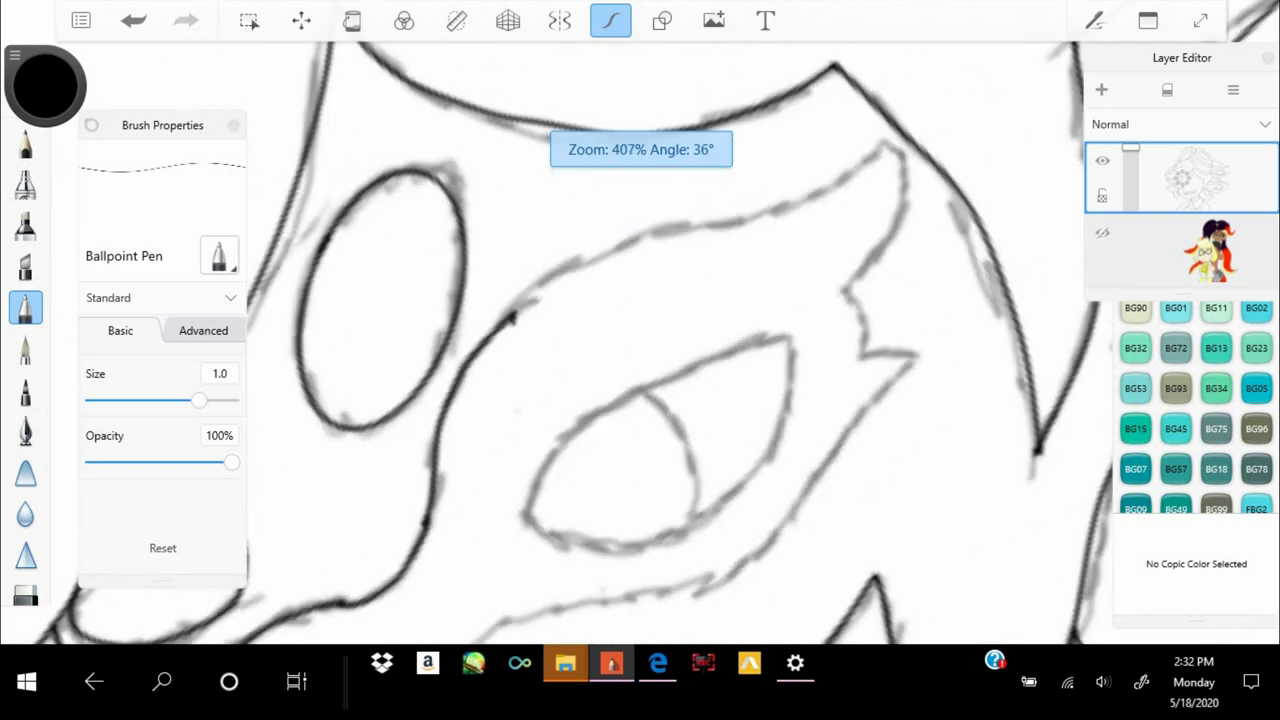
pyautogui.scroll(-5, 640, 340)
# Ink the larger eye's almond-shaped outline and the curved pupil line inside it
pyautogui.scroll(5, 640, 340)
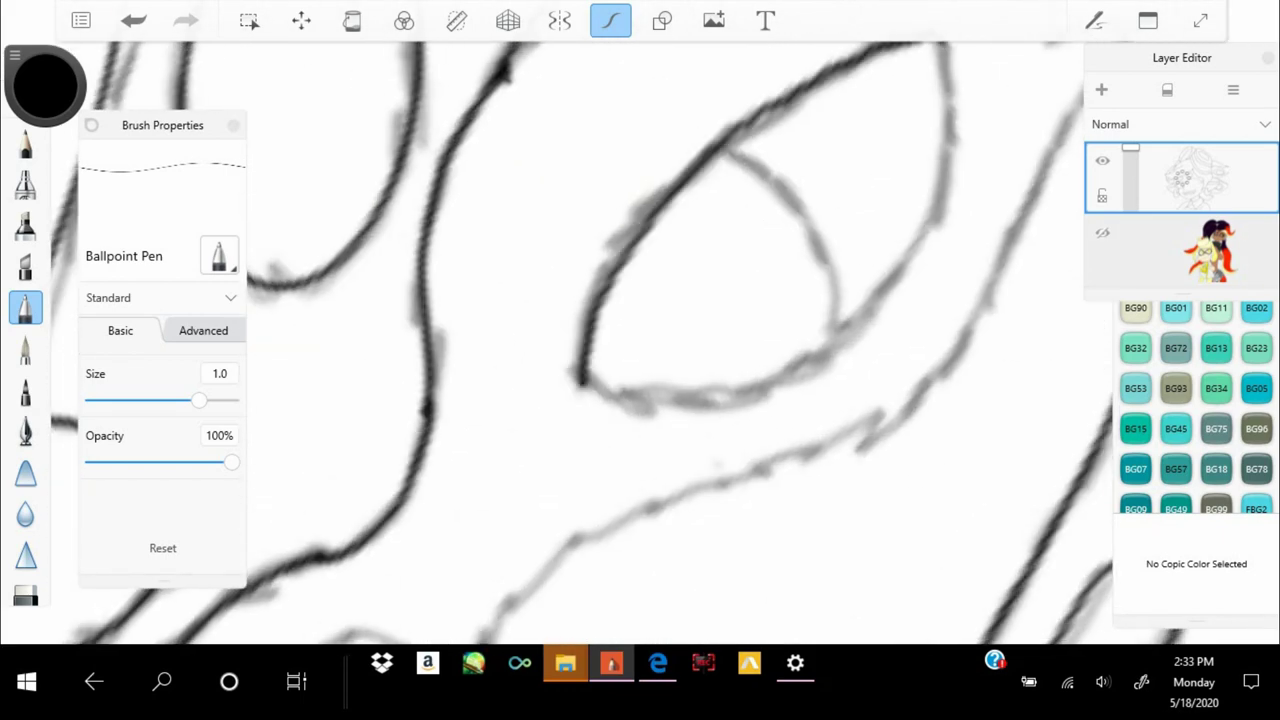
pyautogui.moveTo(950, 60); pyautogui.dragTo(760, 380)
pyautogui.hotkey('ctrl', 'z')
pyautogui.scroll(2, 640, 340)
pyautogui.moveTo(550, 487); pyautogui.dragTo(870, 200)
pyautogui.scroll(-3, 640, 340)
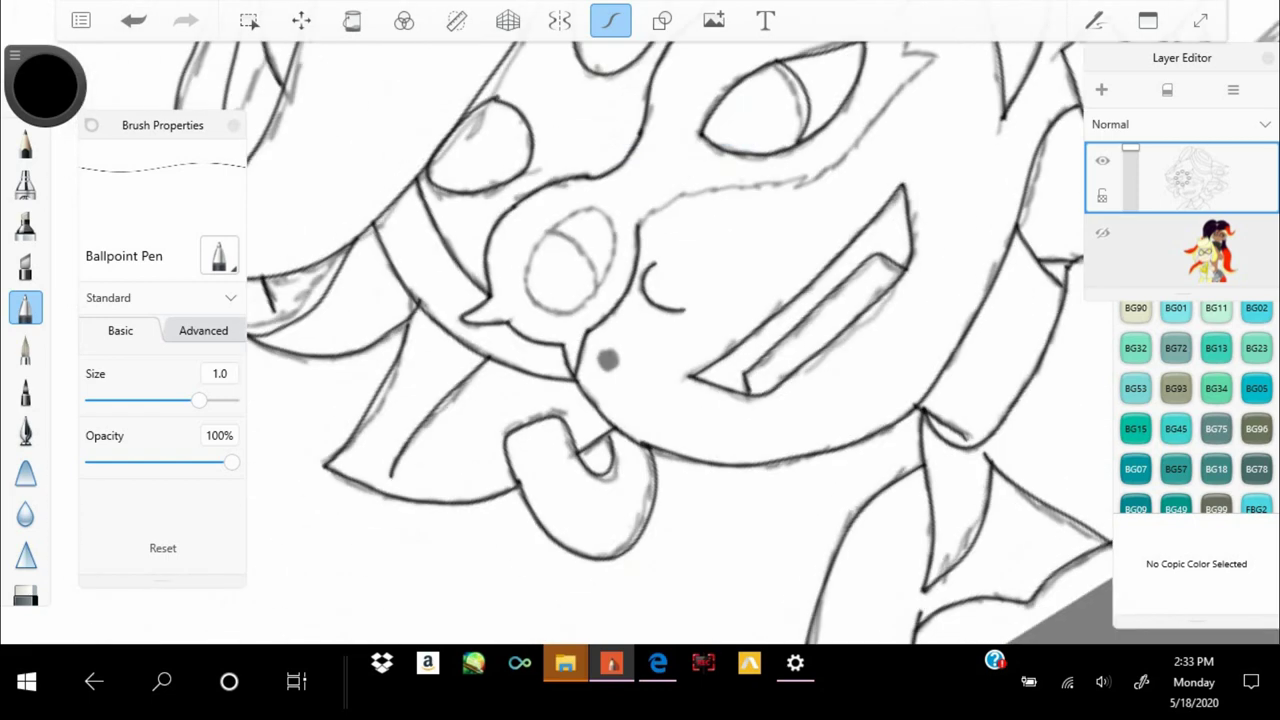
# Ink the mask's remaining lower edge below the larger eye and the smaller eye's outline with its curved pupil line
pyautogui.scroll(2, 640, 340)
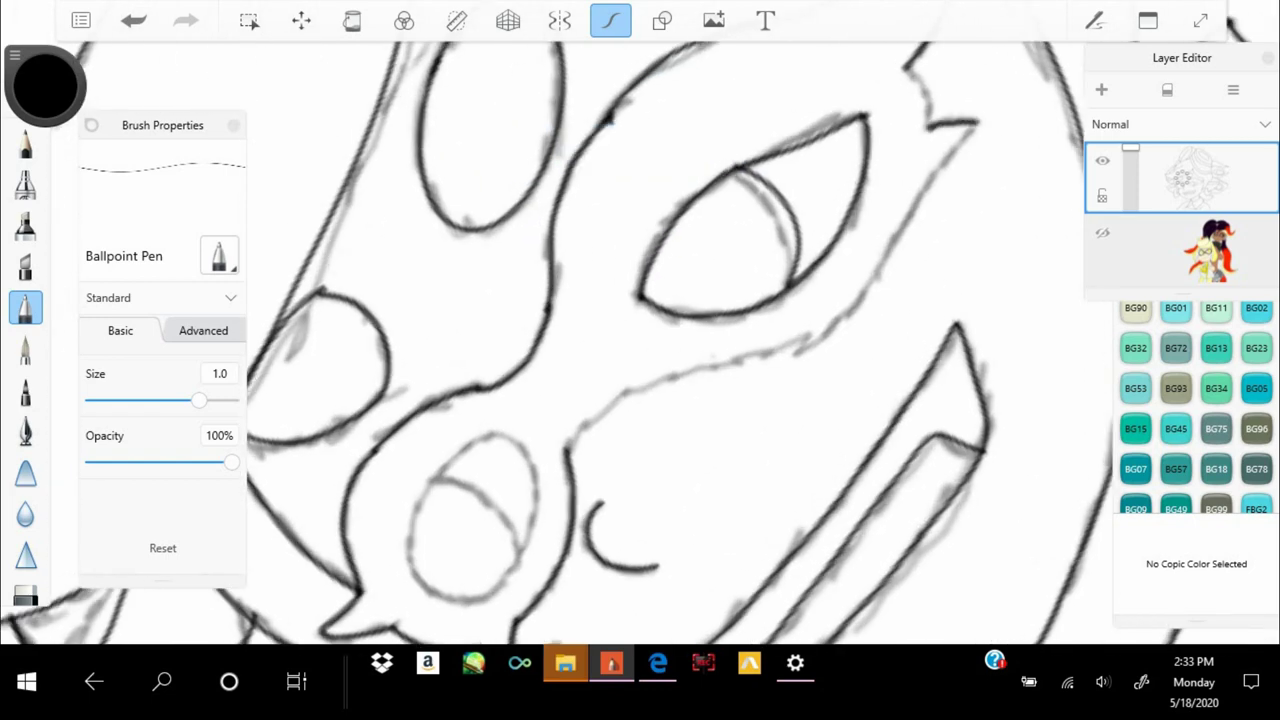
pyautogui.scroll(3, 640, 340)
pyautogui.scroll(-4, 640, 340)
pyautogui.hotkey('ctrl', 'z')
pyautogui.scroll(3, 640, 340)
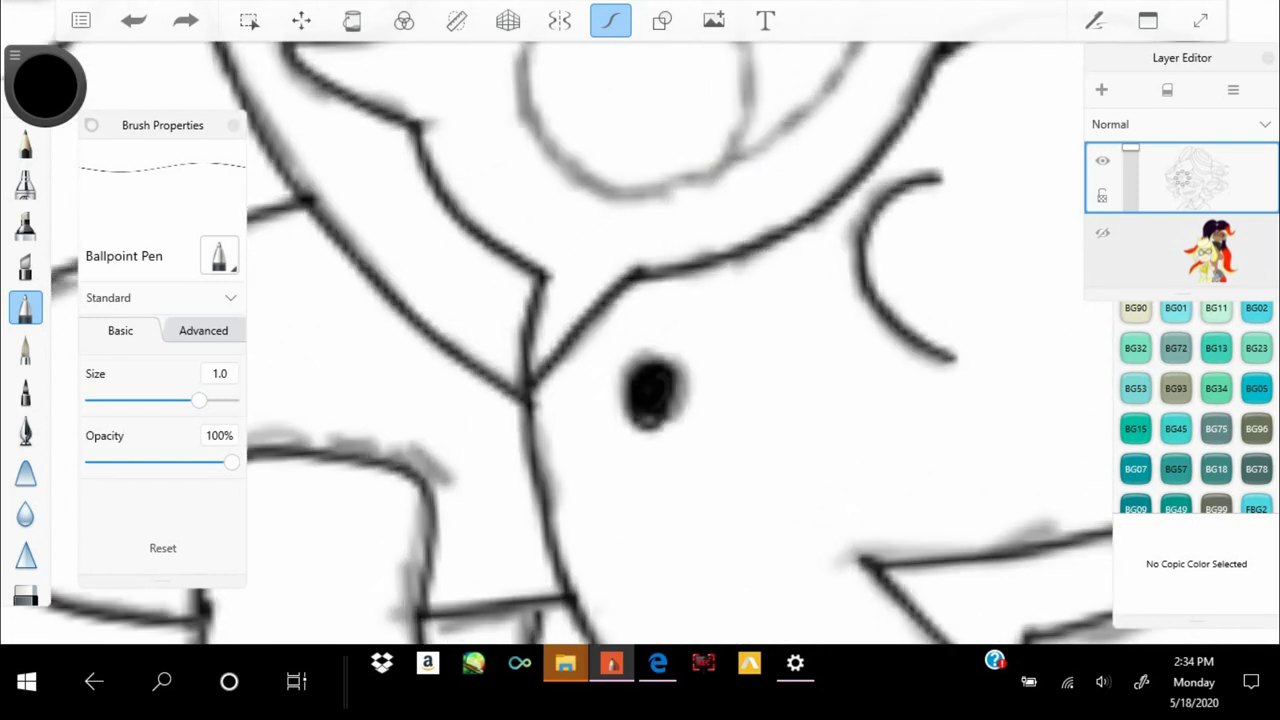
pyautogui.scroll(-2, 640, 340)
pyautogui.hotkey('ctrl', 'y')
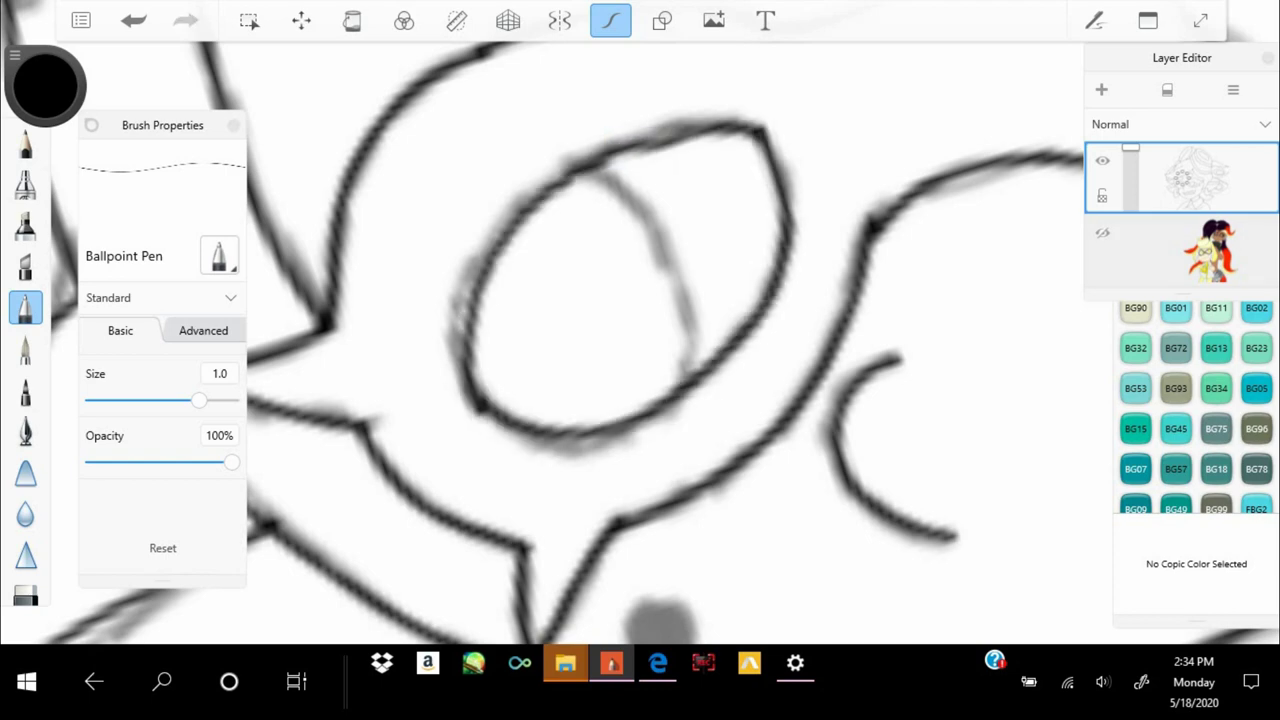
pyautogui.scroll(-2, 640, 340)
pyautogui.scroll(-3, 640, 340)
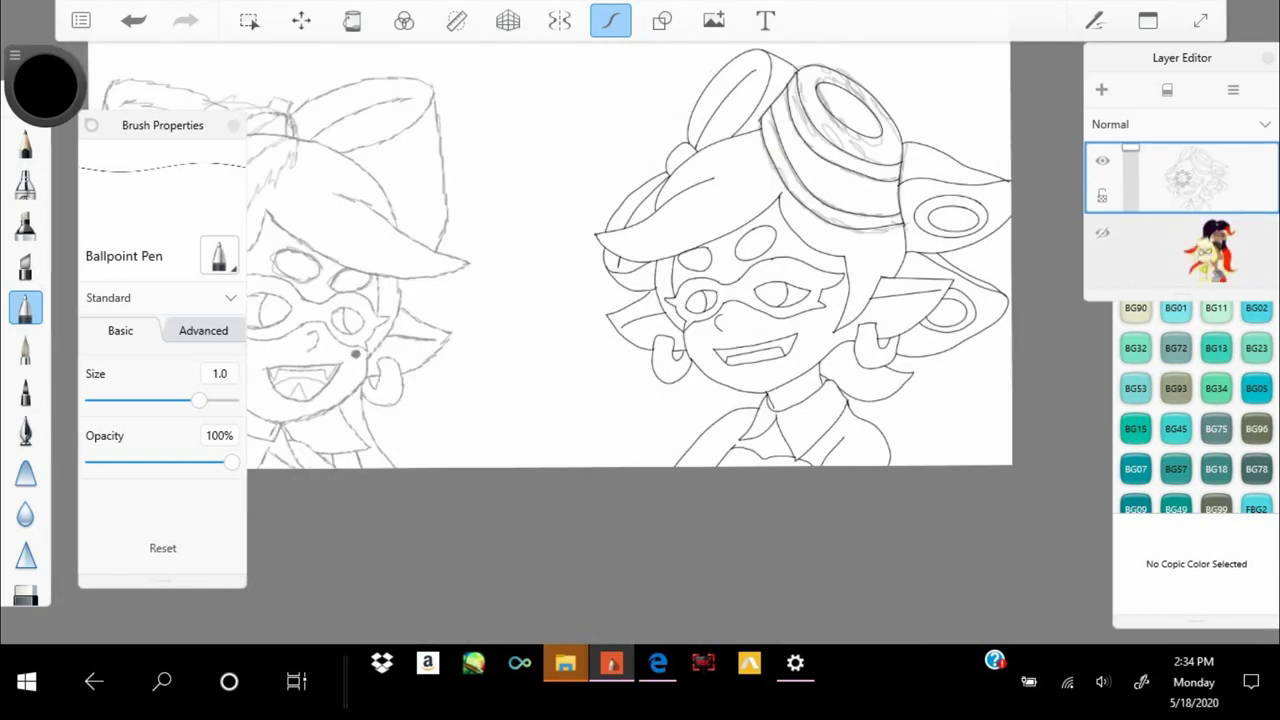
# Stamp the beauty mark on the cheek in solid black using the Paintbrush at size 6.0
pyautogui.scroll(5, 693, 330)
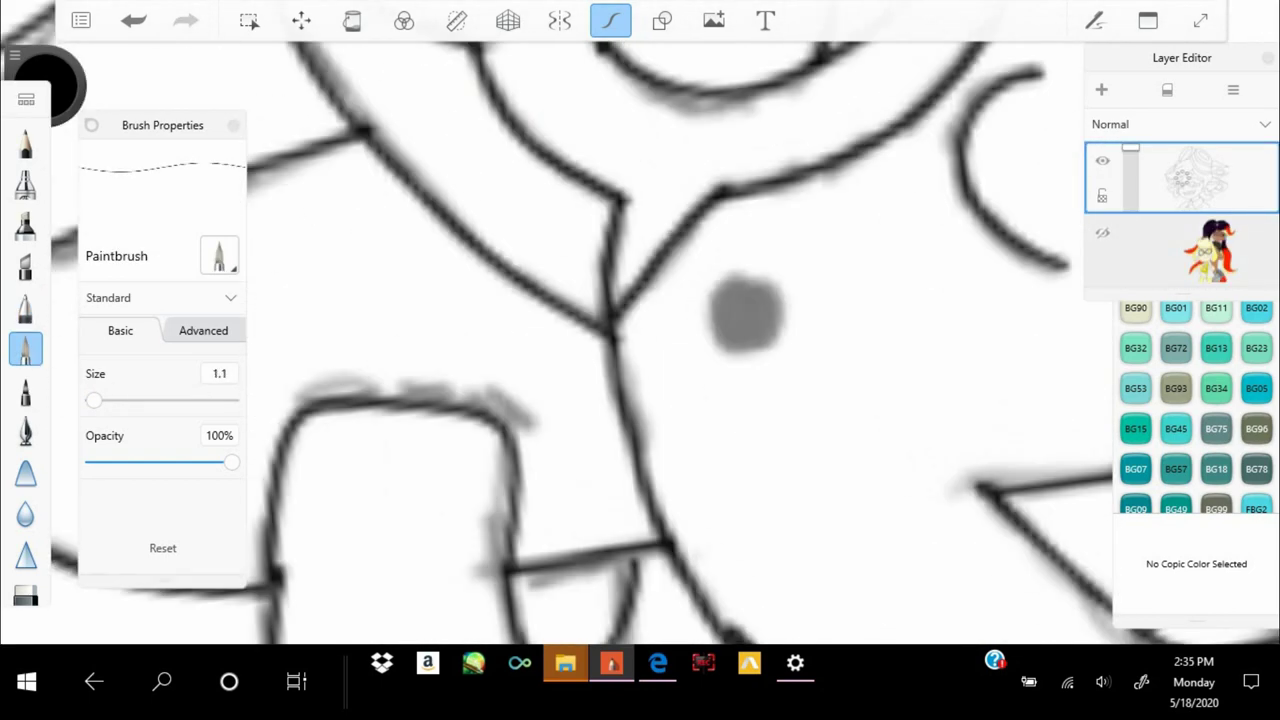
pyautogui.click(745, 313)
pyautogui.scroll(-5, 602, 268)
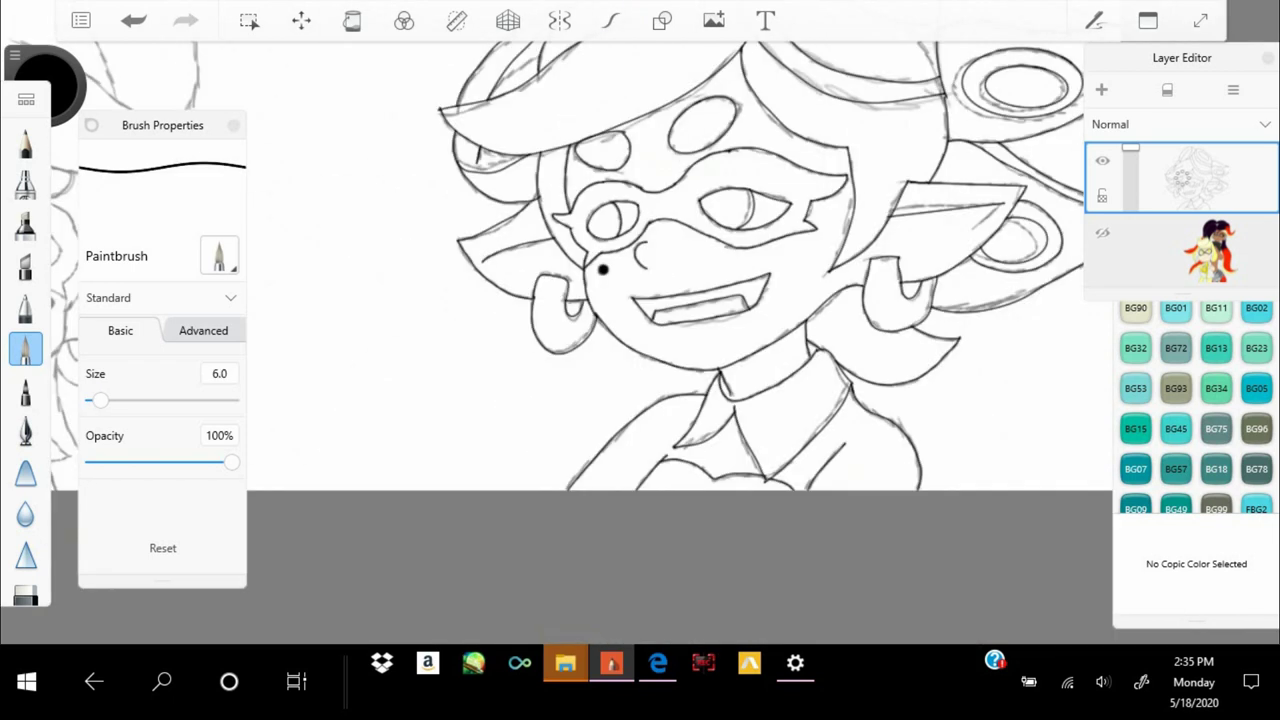
pyautogui.scroll(-5, 602, 268)
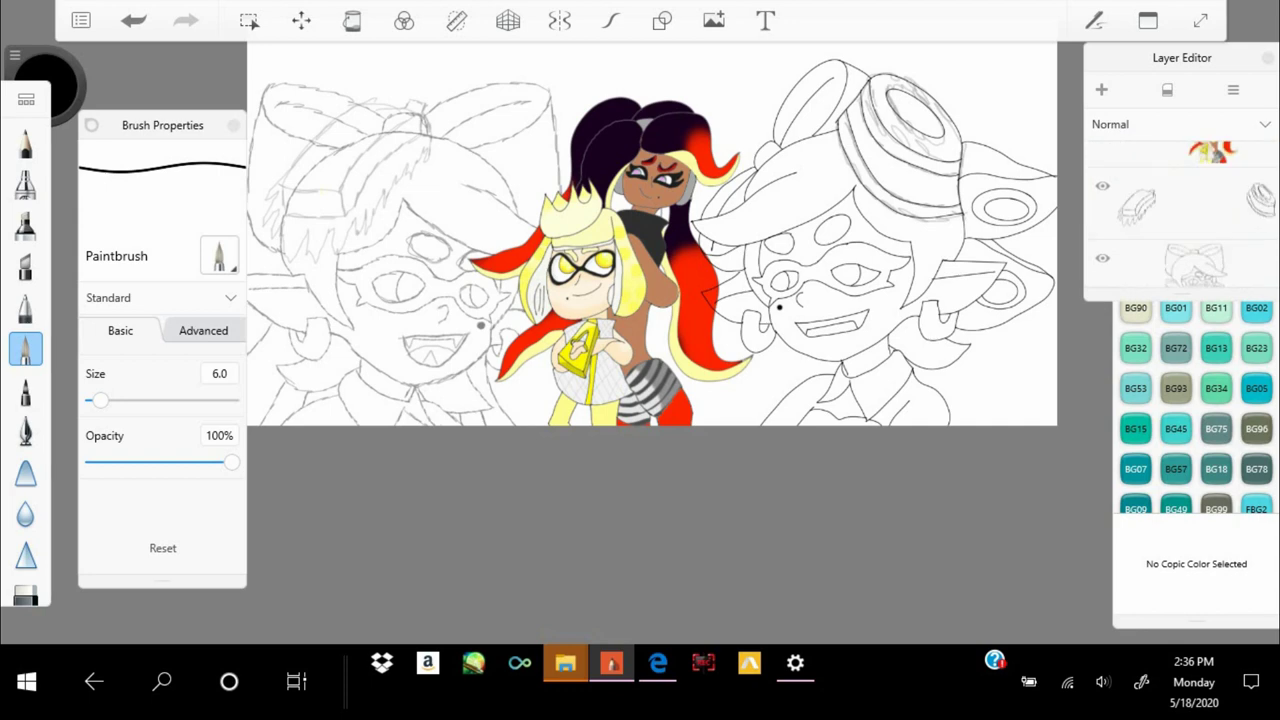
# Hide the coloured characters' layer and ink the bangs of the character with the bow using the Ballpoint Pen at size 1.0
pyautogui.click(1102, 232)
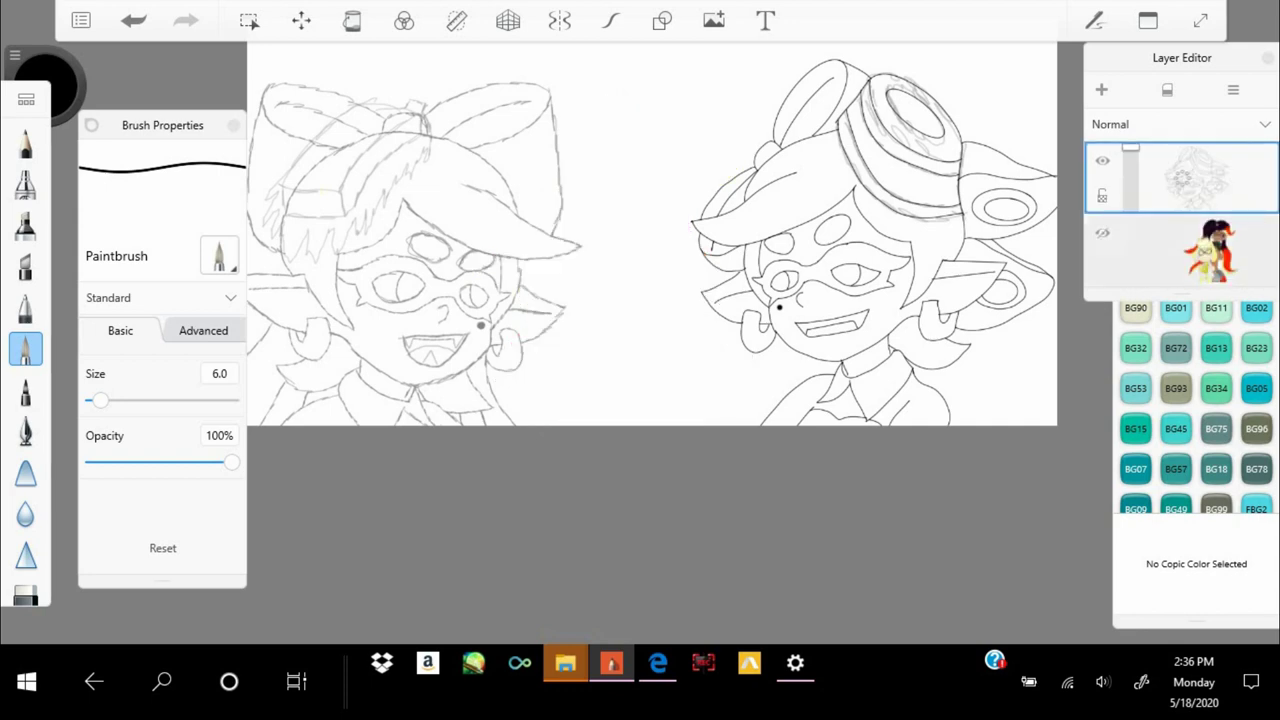
pyautogui.scroll(5, 280, 175)
pyautogui.click(26, 306)
pyautogui.scroll(2, 660, 340)
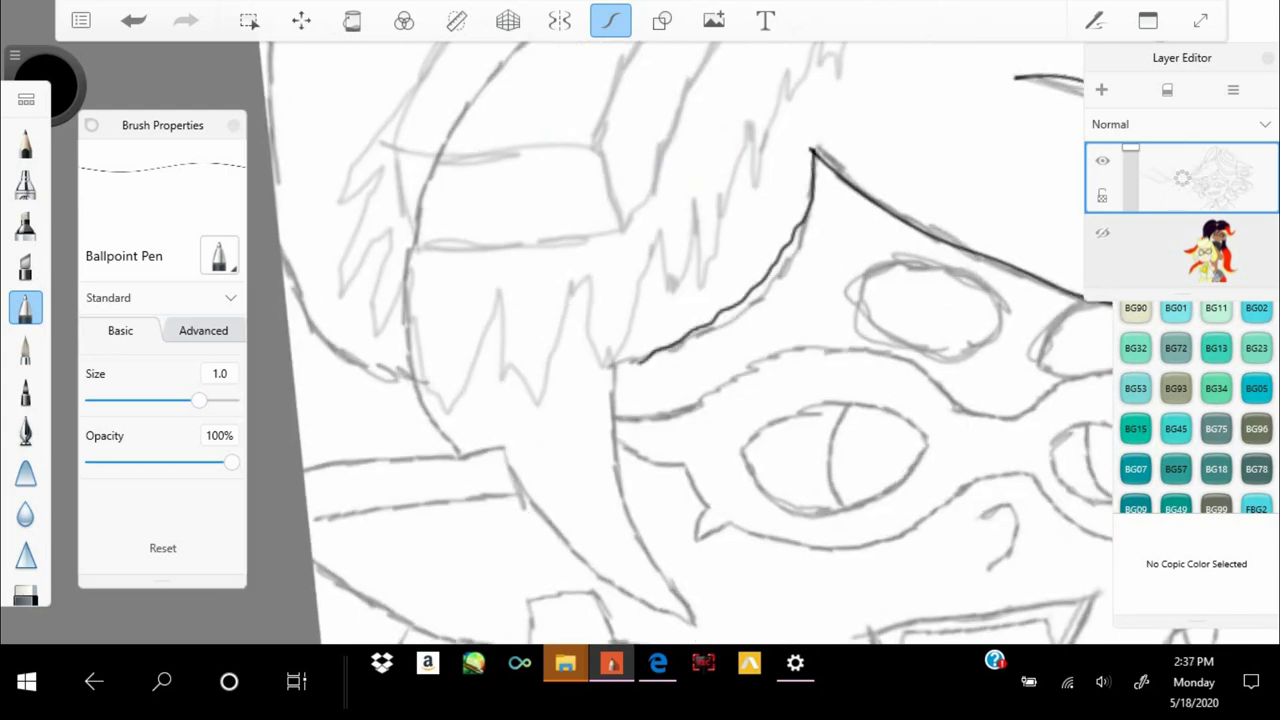
pyautogui.scroll(-2, 660, 340)
# Ink the block-shaped headpiece on the bow character, including its upper face, front face, long side and the small tab behind it
pyautogui.moveTo(628, 164); pyautogui.dragTo(522, 258)
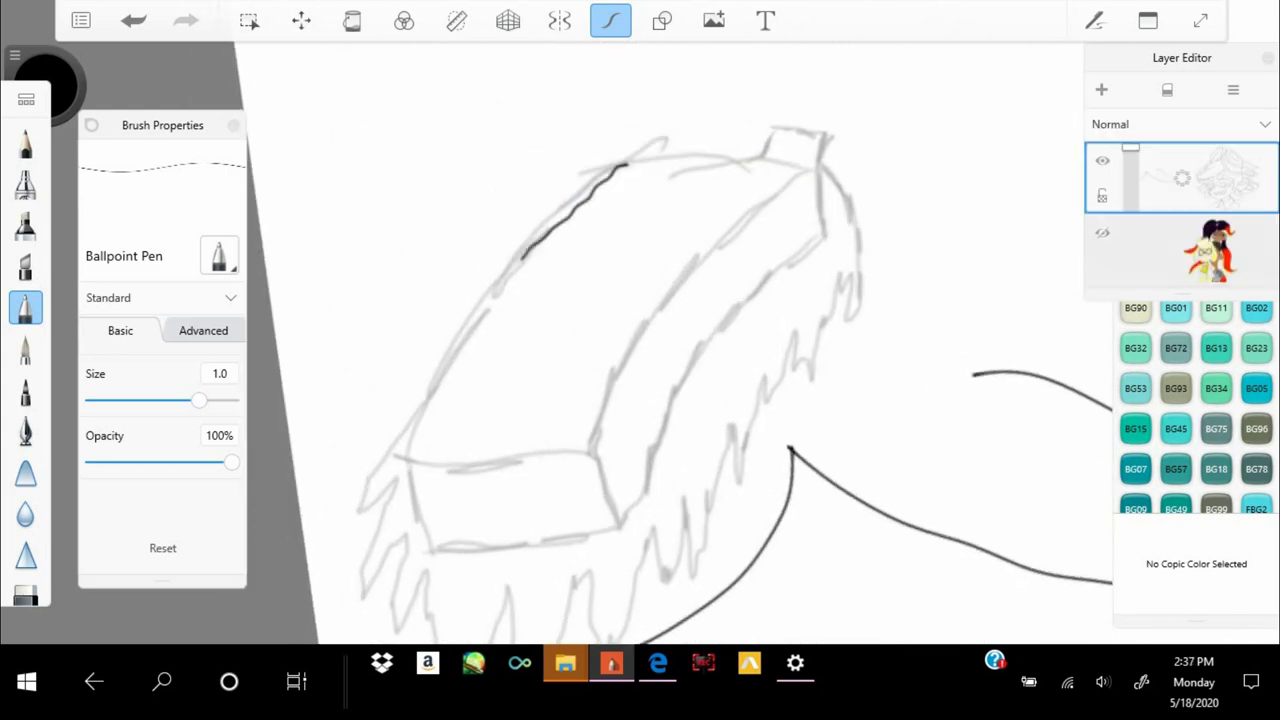
pyautogui.scroll(3, 660, 340)
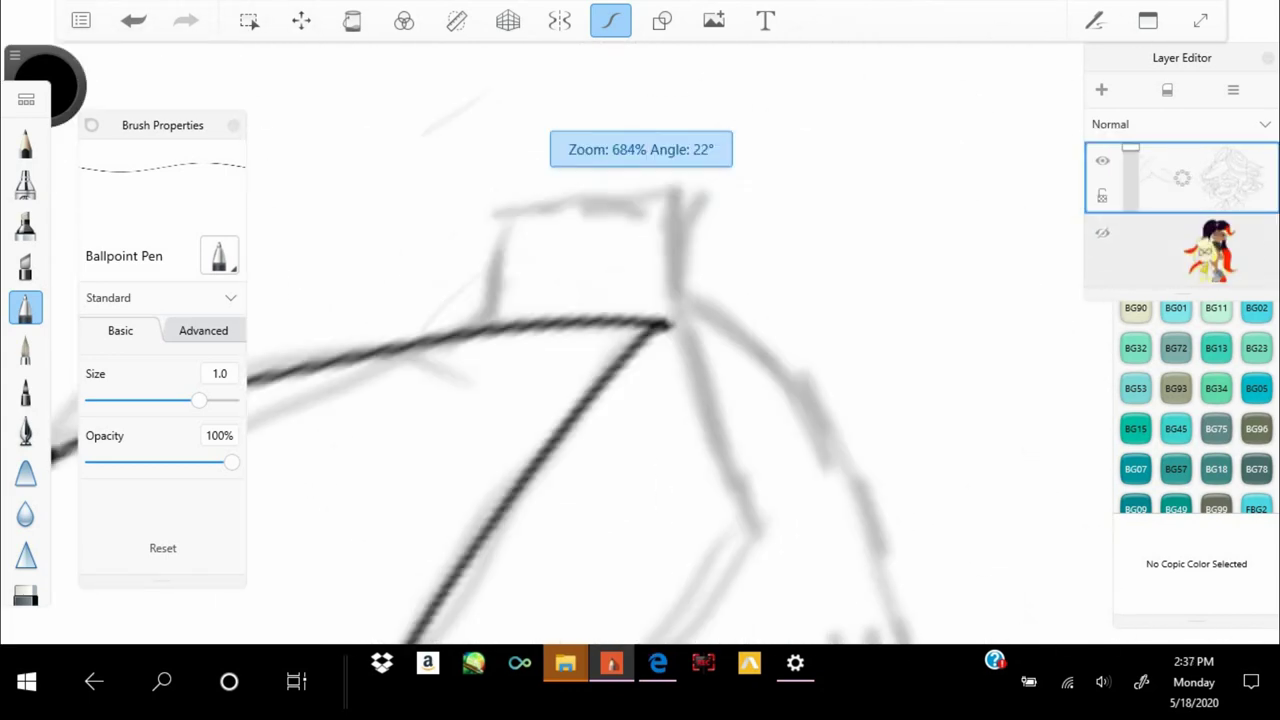
pyautogui.scroll(-1, 660, 340)
pyautogui.scroll(-2, 660, 340)
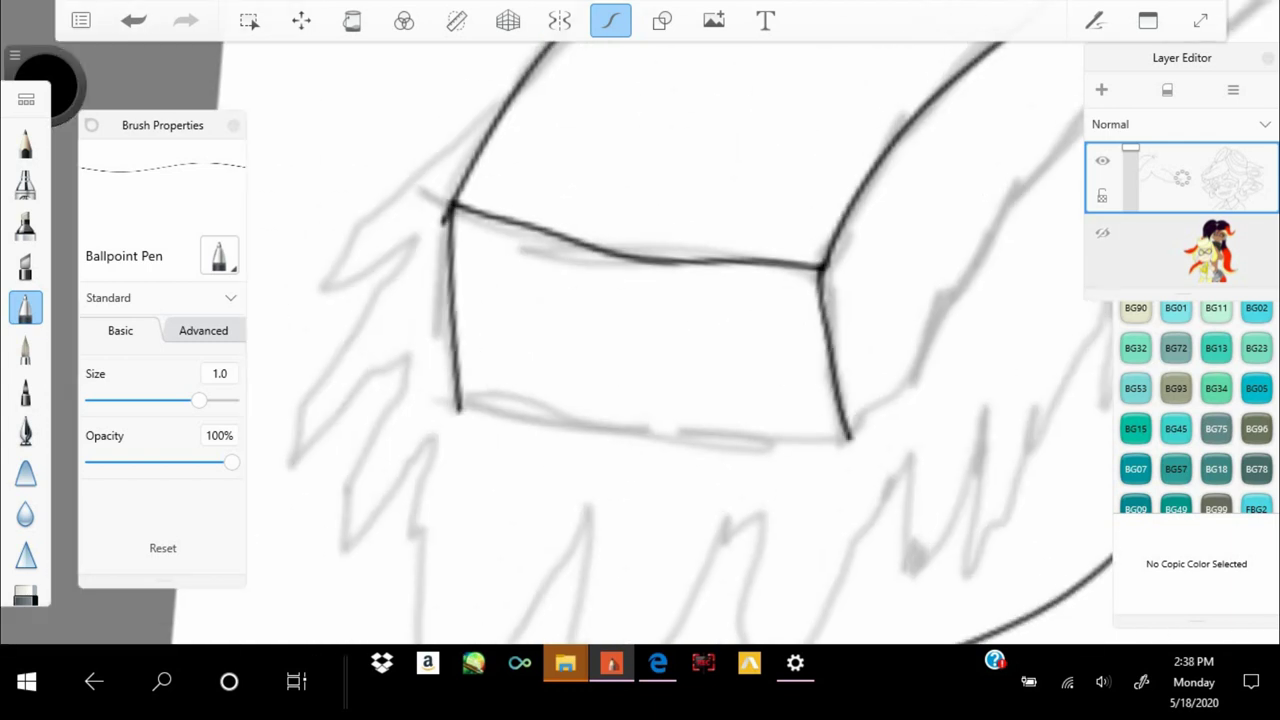
pyautogui.scroll(2, 660, 340)
pyautogui.scroll(-3, 660, 340)
pyautogui.scroll(4, 660, 340)
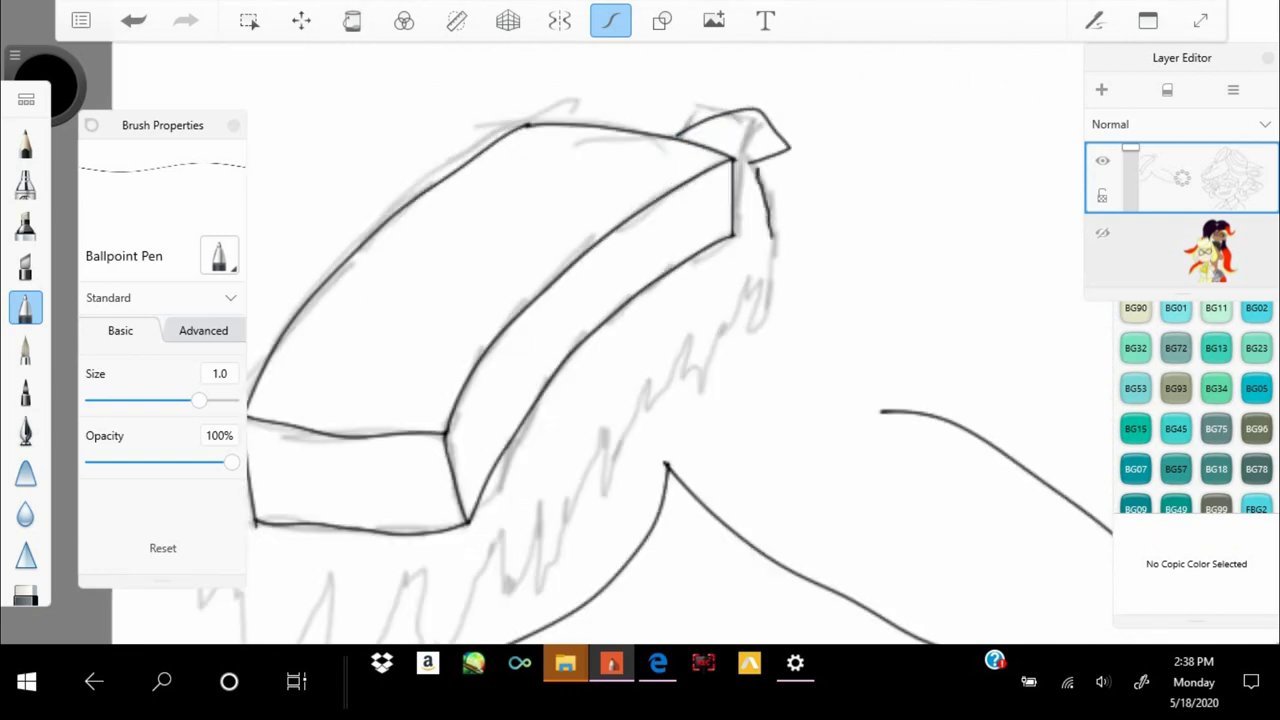
# Ink the jagged fringe along the long side of the headpiece, from the small tab down toward the bangs
pyautogui.hotkey('ctrl', 'z')
pyautogui.moveTo(740, 230); pyautogui.dragTo(790, 630)
pyautogui.moveTo(690, 260); pyautogui.dragTo(780, 480)
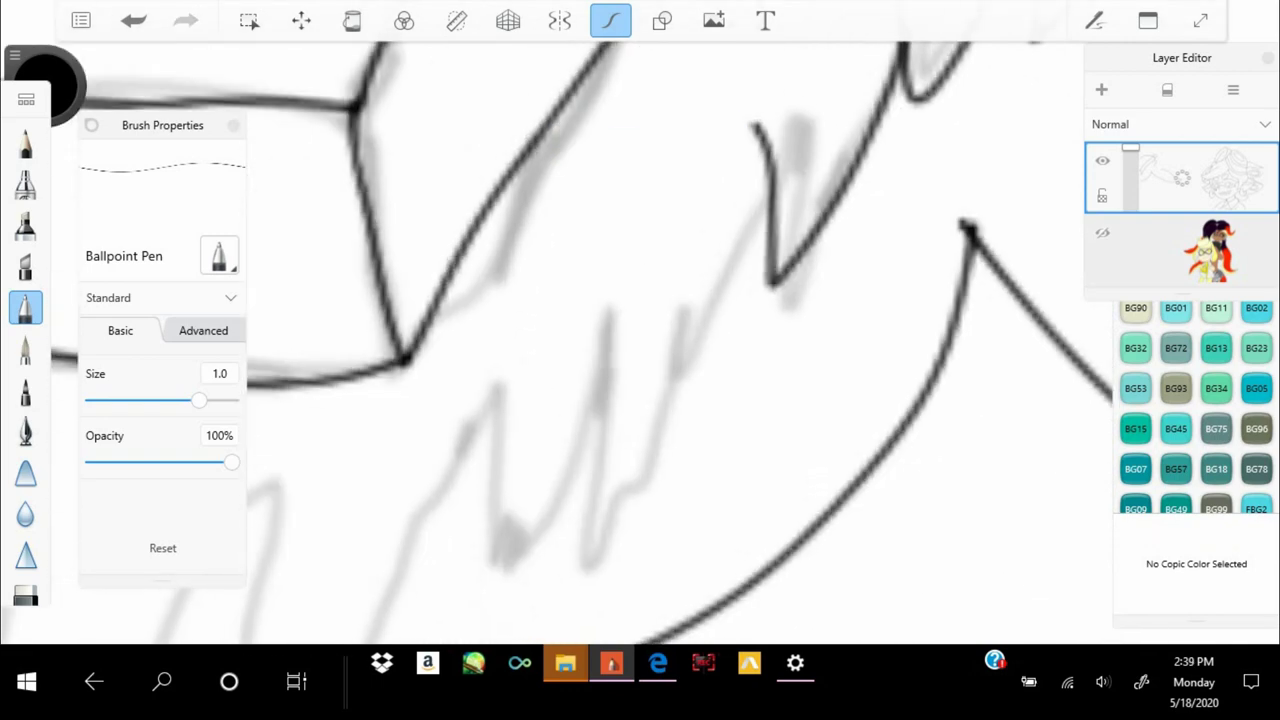
pyautogui.moveTo(690, 172); pyautogui.dragTo(718, 442)
pyautogui.scroll(-3, 680, 340)
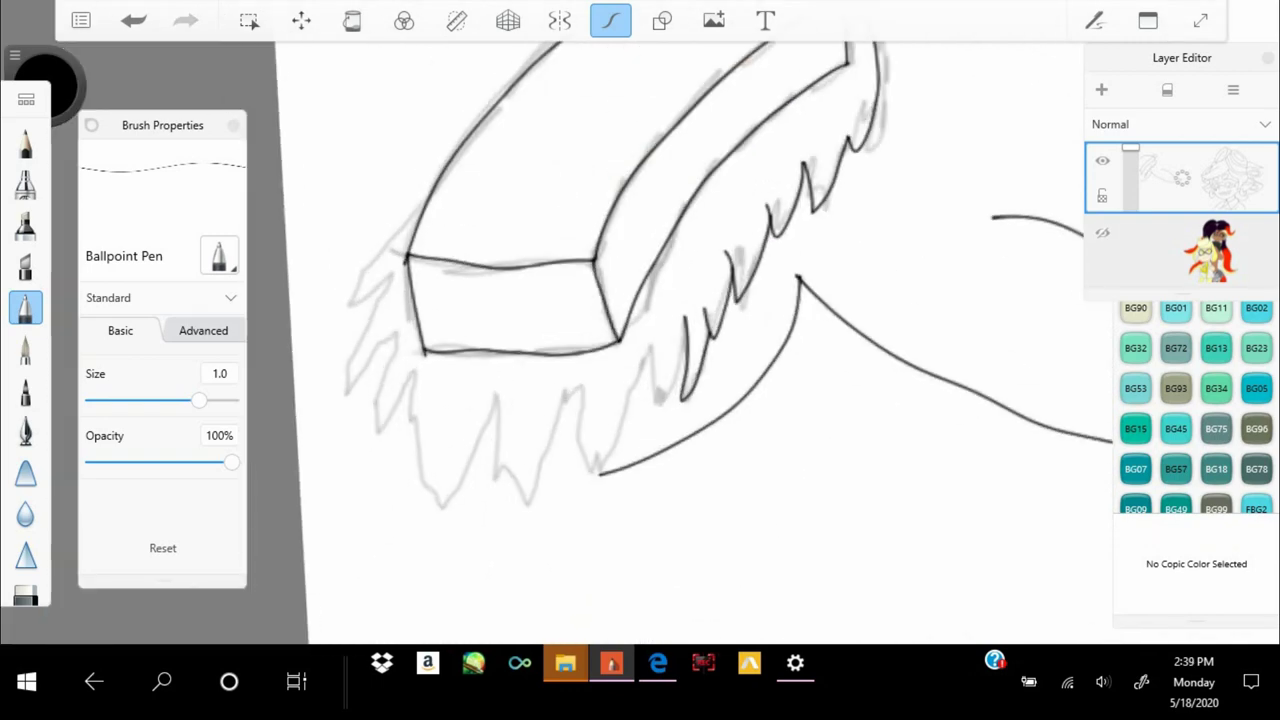
# Ink the jagged fringe spikes beneath the headpiece's front corner, where they meet the end of the bangs
pyautogui.scroll(3, 560, 340)
pyautogui.moveTo(718, 215); pyautogui.dragTo(545, 452)
pyautogui.moveTo(576, 295); pyautogui.dragTo(495, 505)
pyautogui.scroll(3, 640, 340)
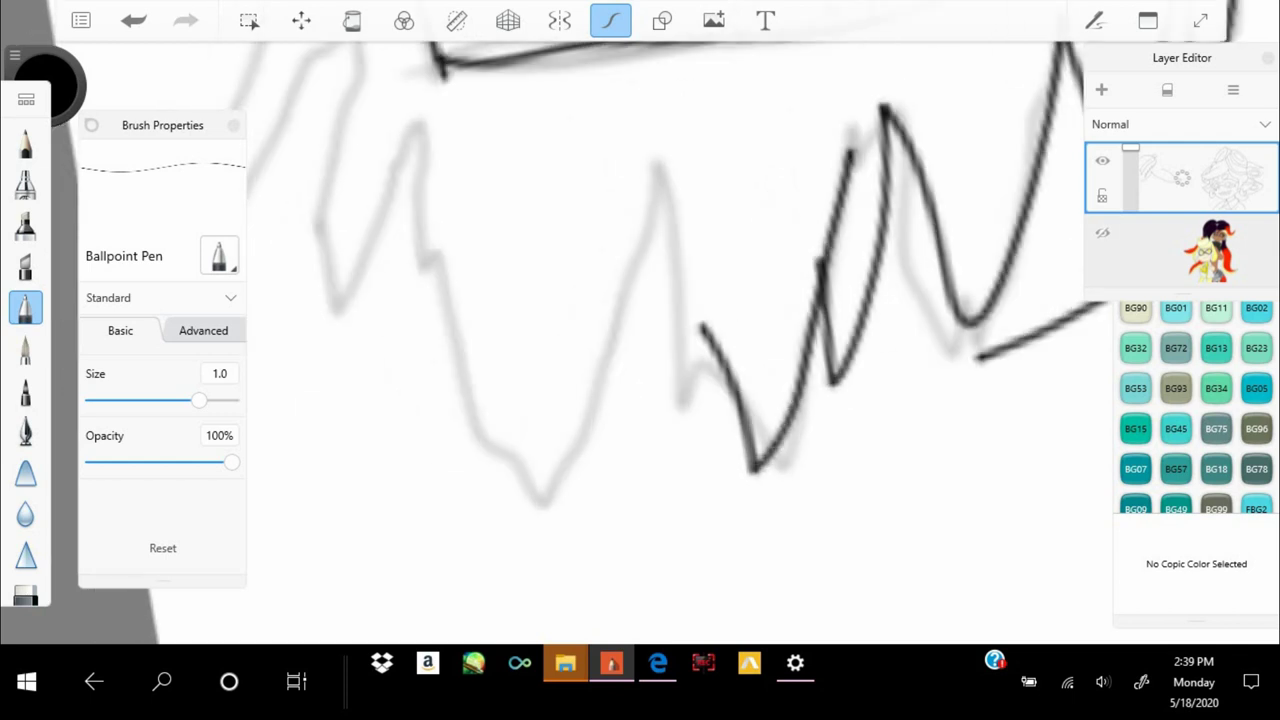
pyautogui.hotkey('ctrl', 'z')
pyautogui.moveTo(806, 206); pyautogui.dragTo(650, 446)
# Ink the remaining fringe spikes below the headpiece's front face and up around its outer side
pyautogui.scroll(-3, 640, 340)
pyautogui.moveTo(595, 145); pyautogui.dragTo(555, 245)
pyautogui.moveTo(560, 312); pyautogui.dragTo(490, 392)
pyautogui.scroll(1, 640, 340)
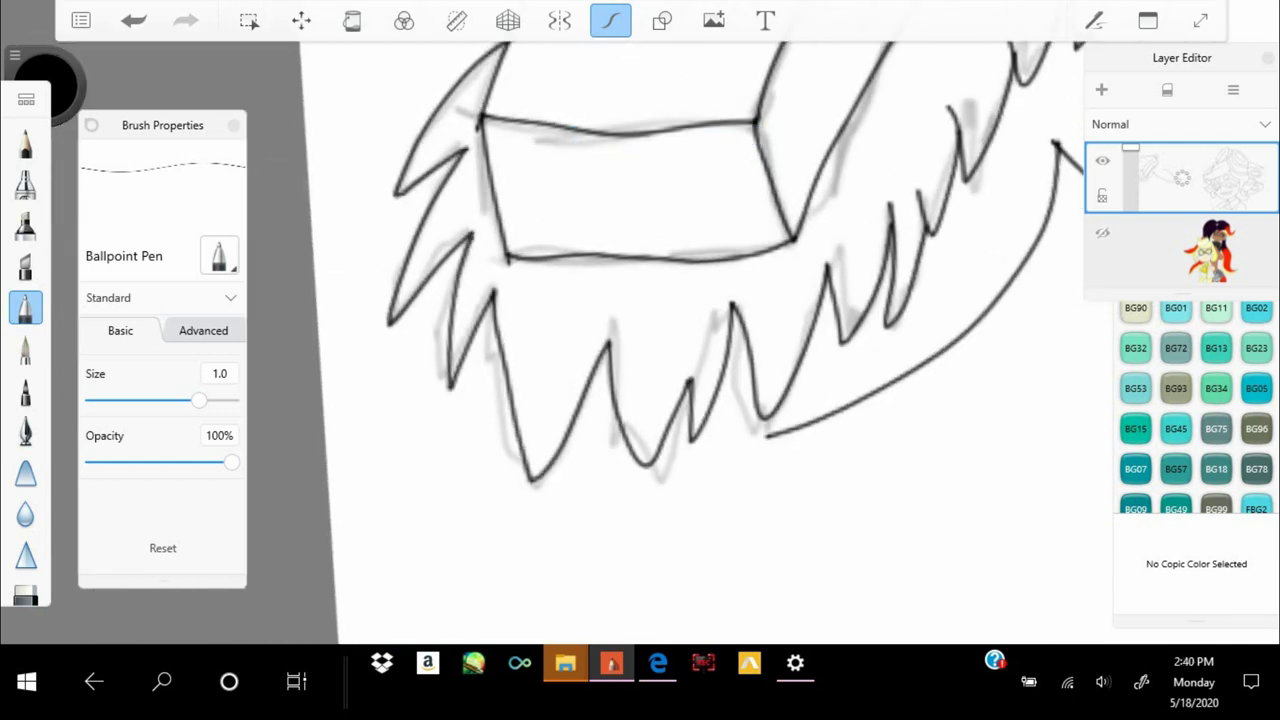
pyautogui.scroll(-3, 640, 340)
pyautogui.scroll(2, 640, 340)
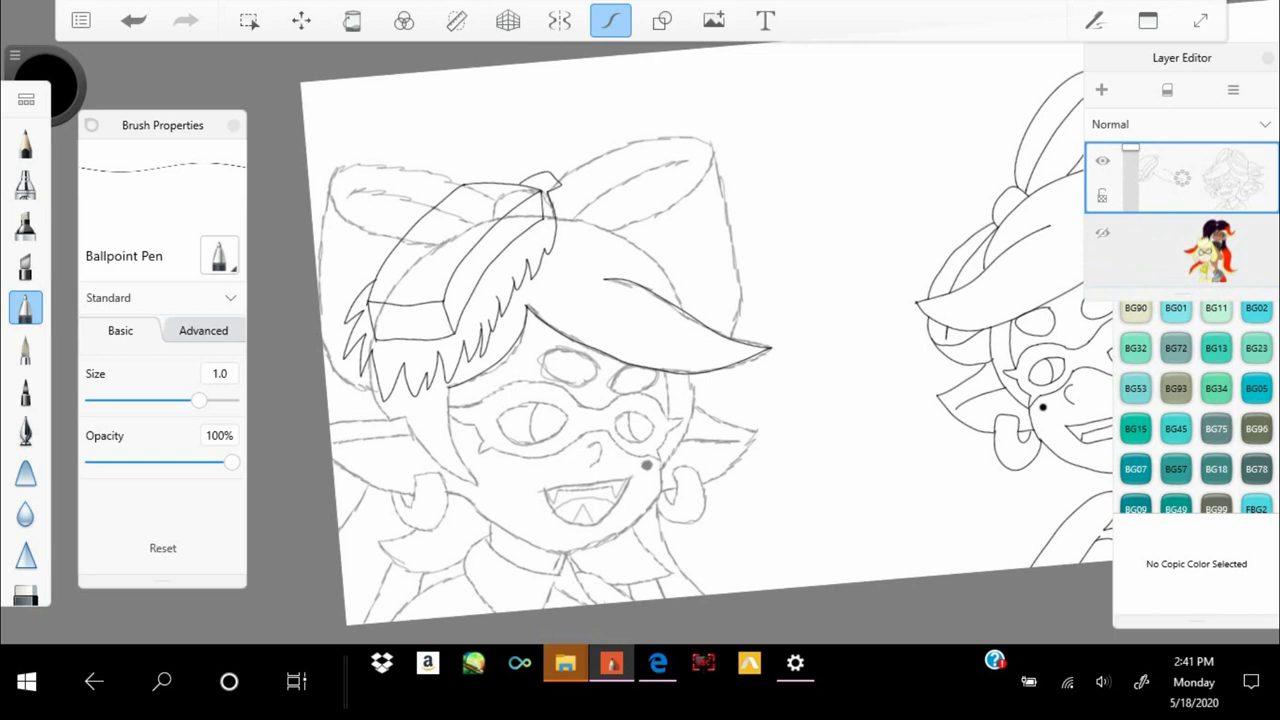
# Ink both edges of the pointed hair lock hanging below the fringe beside the larger eye
pyautogui.scroll(10, 640, 340)
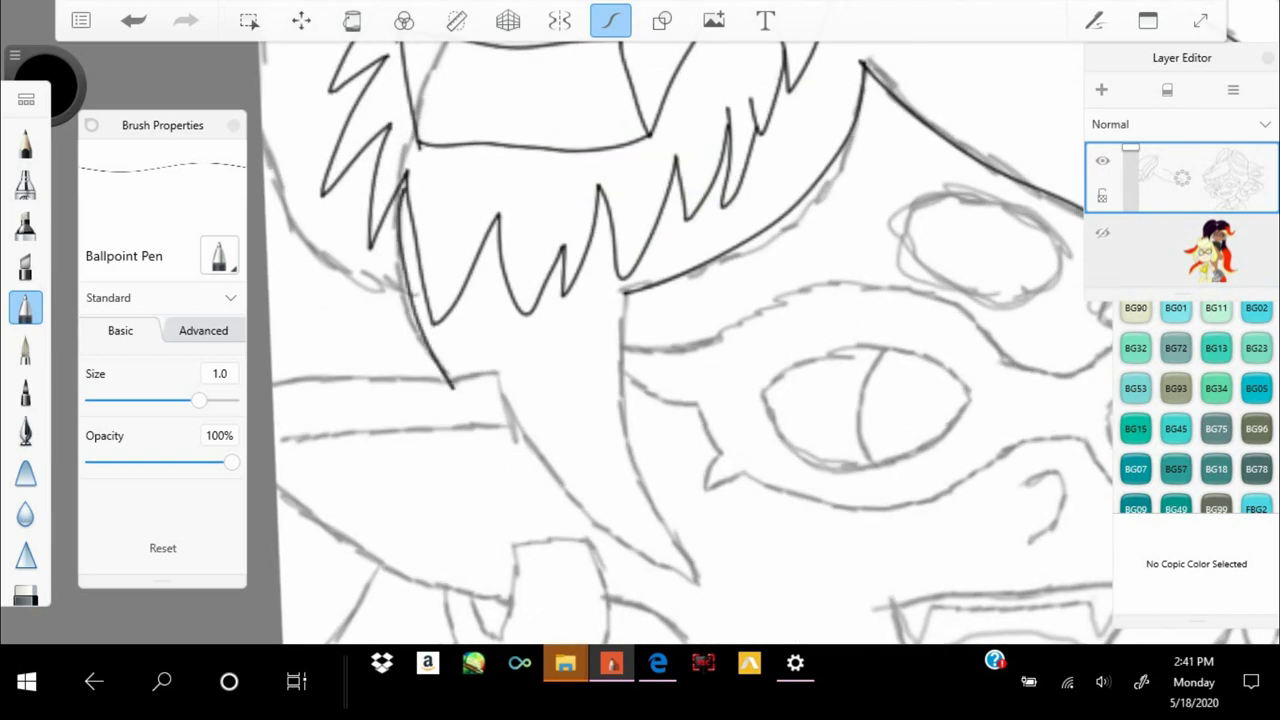
pyautogui.scroll(-3, 640, 340)
pyautogui.moveTo(708, 322); pyautogui.dragTo(724, 604)
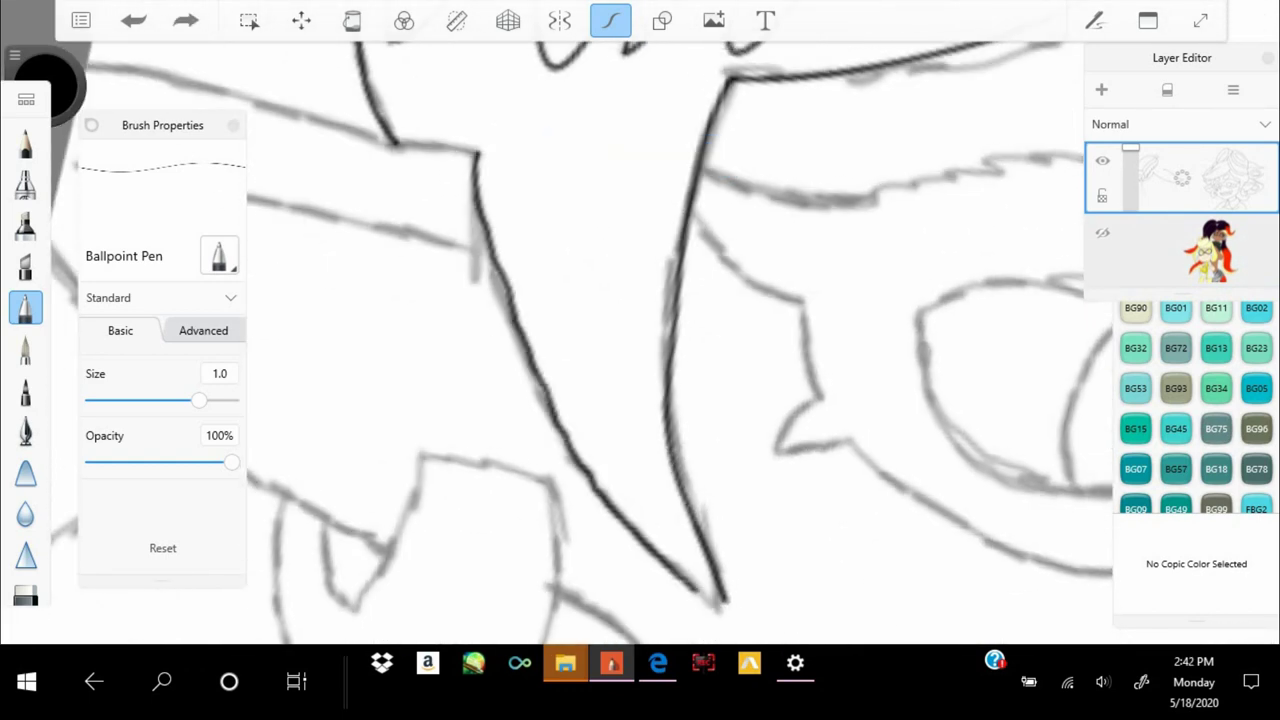
pyautogui.scroll(10, 600, 340)
pyautogui.scroll(-10, 600, 340)
# Switch to YouTube in Edge and browse the home page recommendations for another song to play
pyautogui.click(657, 663)
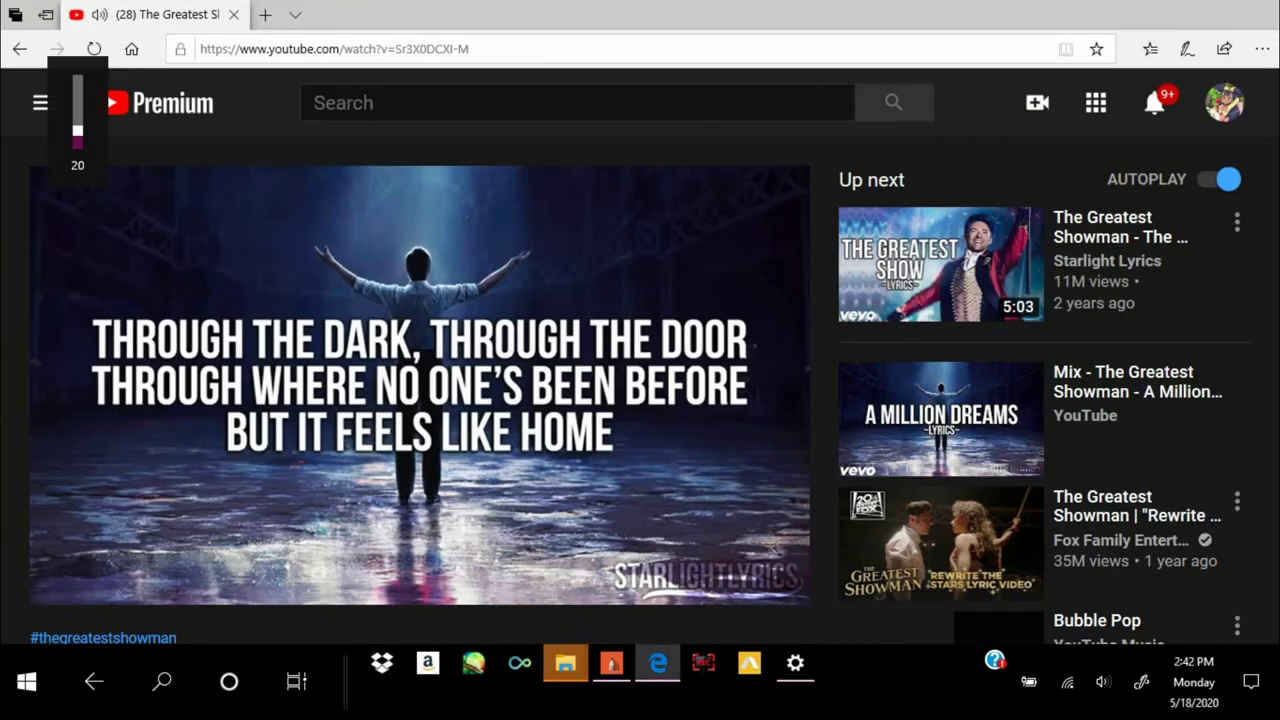
pyautogui.scroll(-20, 640, 390)
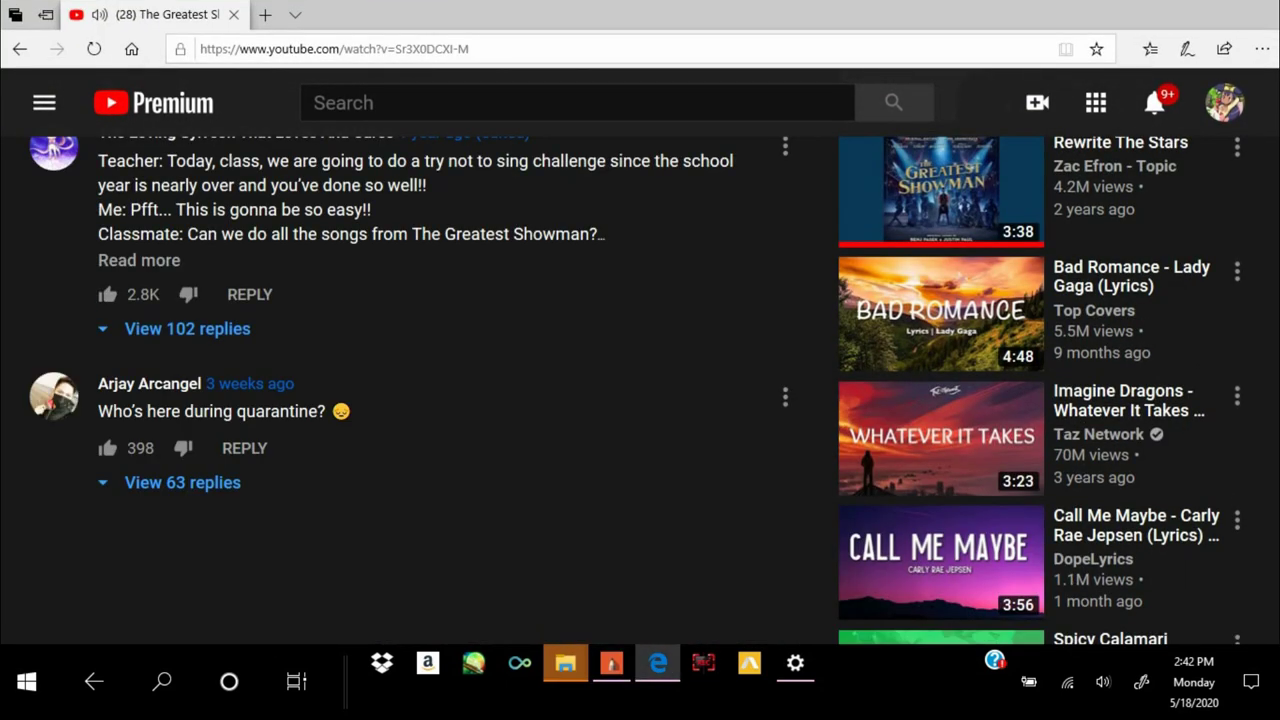
pyautogui.click(153, 102)
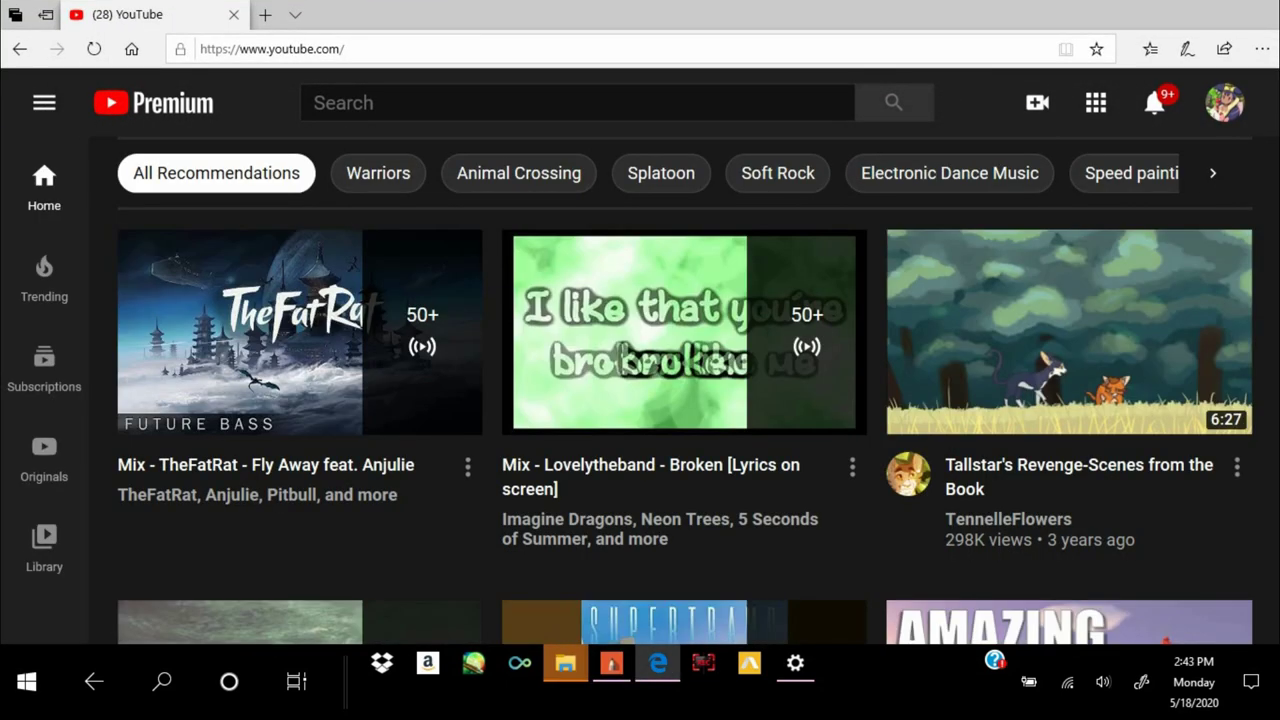
pyautogui.scroll(-15, 685, 400)
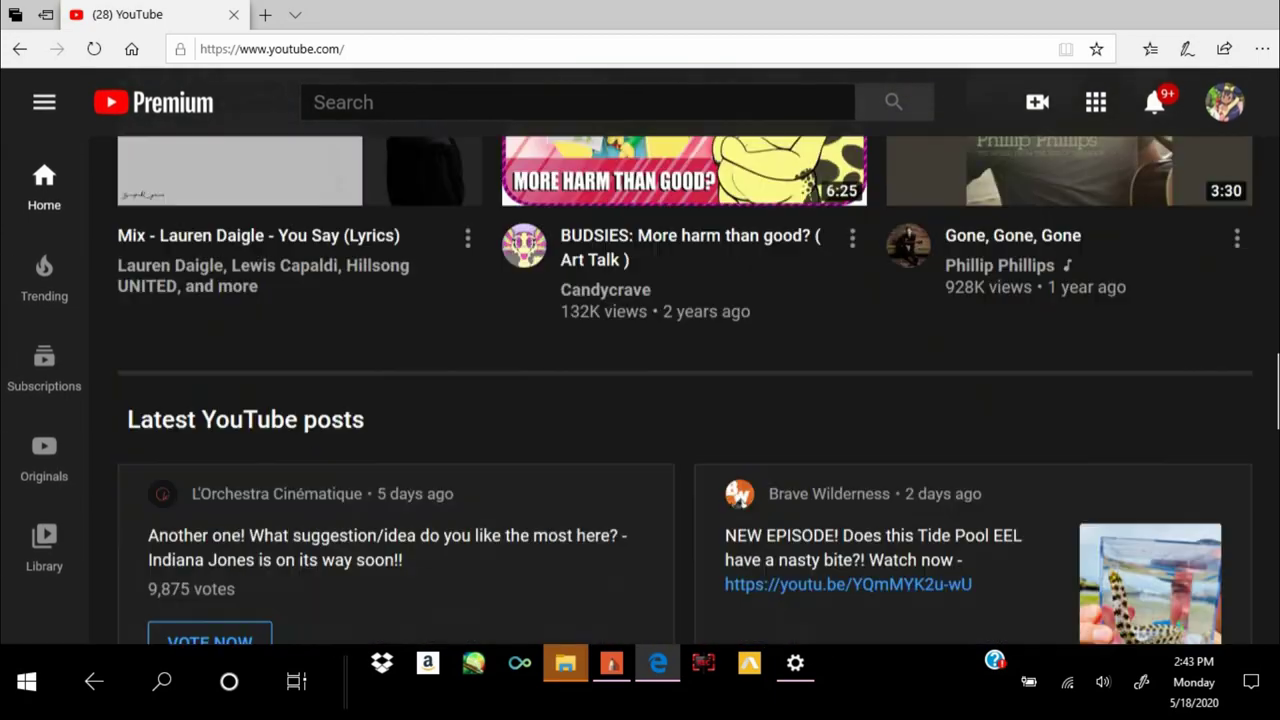
pyautogui.scroll(-5, 685, 400)
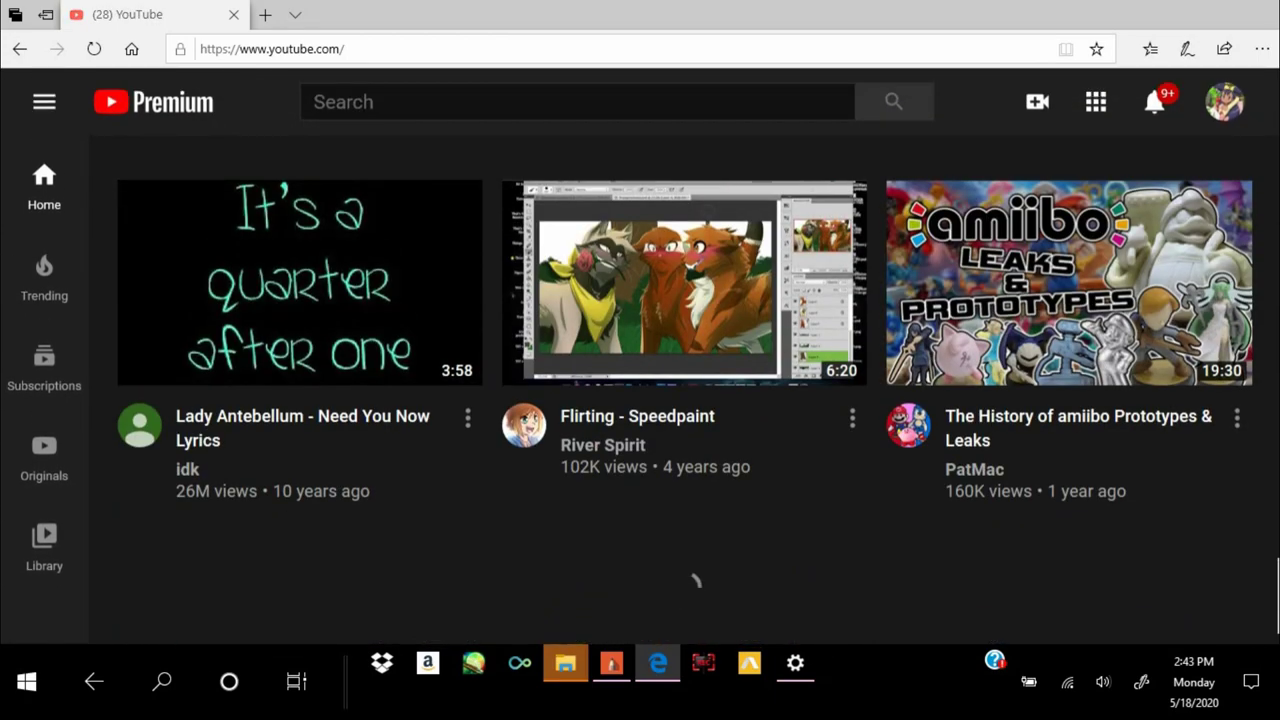
pyautogui.scroll(-5, 685, 400)
pyautogui.scroll(-20, 685, 400)
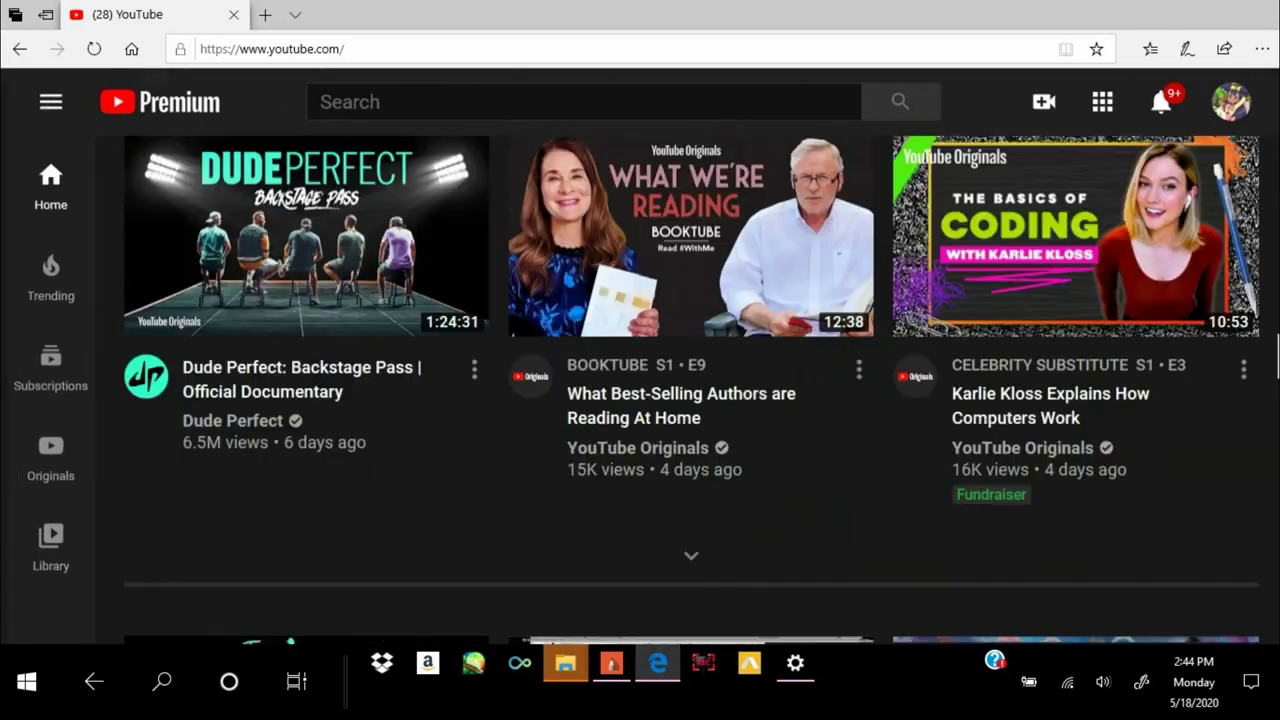
pyautogui.scroll(-15, 685, 400)
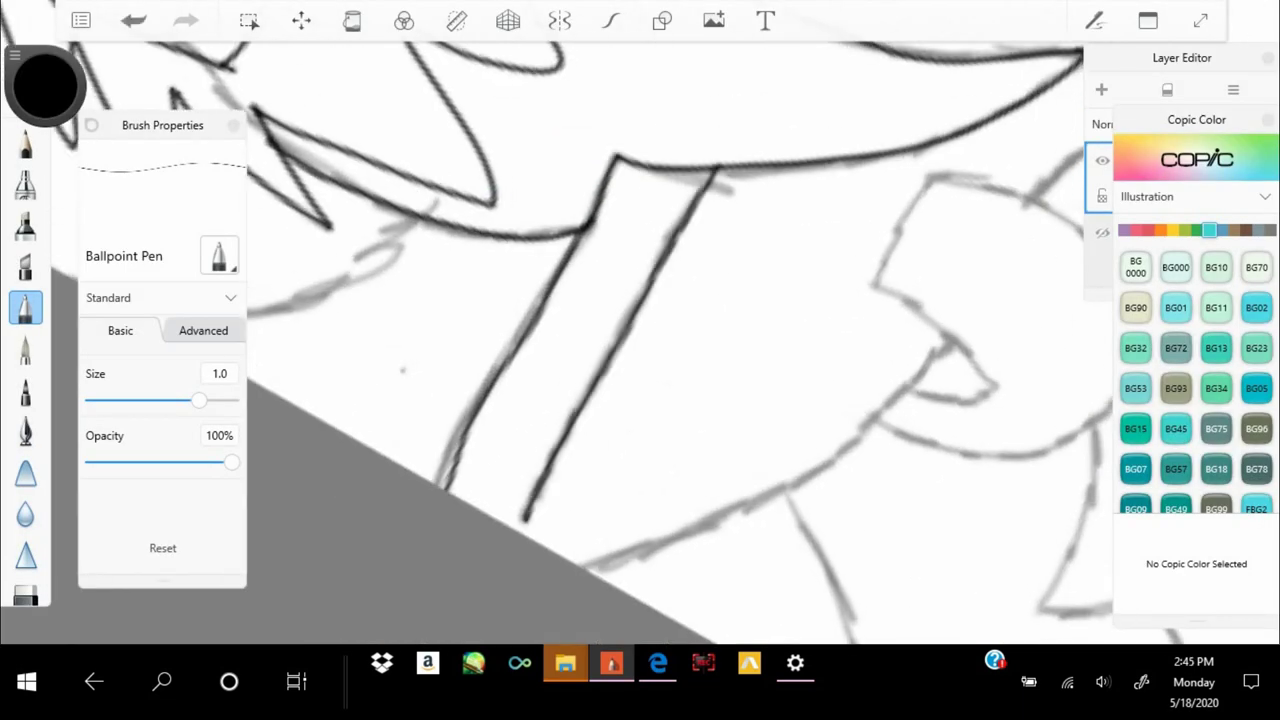
# Return to SketchBook, turn stroke smoothing back on, and ink the lower edge of the ear down to the earring
pyautogui.click(611, 20)
pyautogui.moveTo(920, 256); pyautogui.dragTo(752, 460)
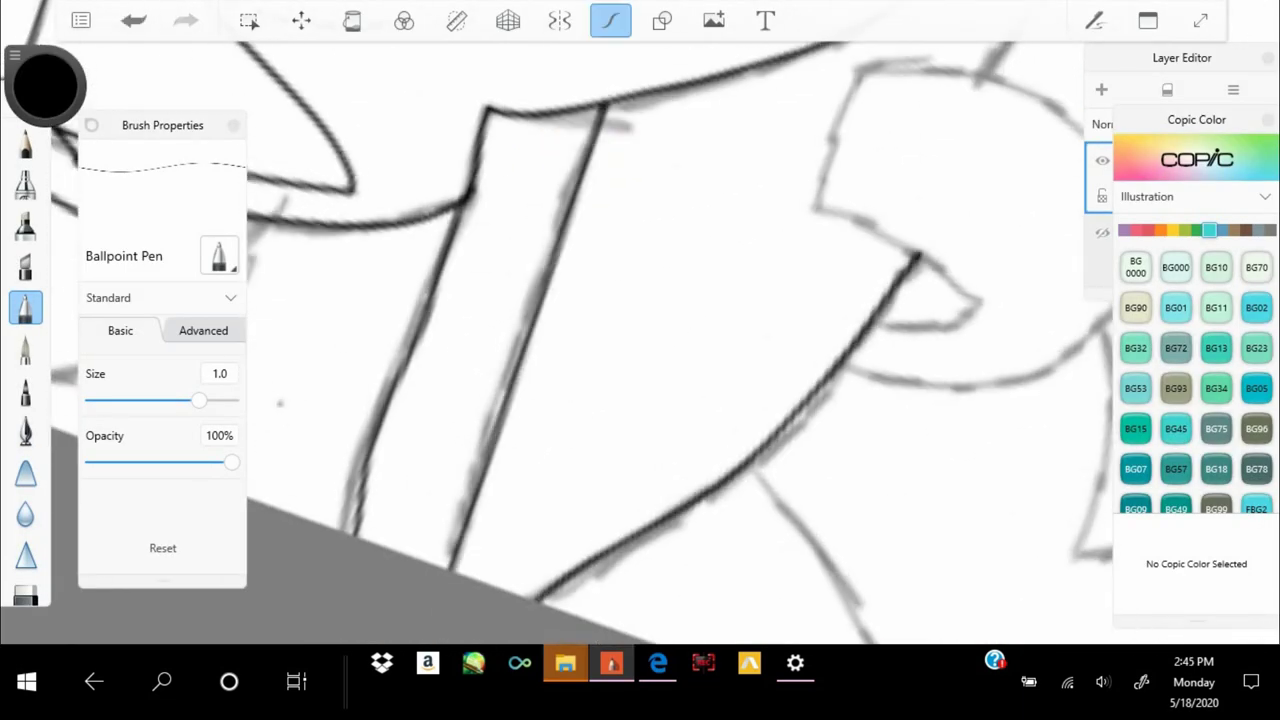
pyautogui.scroll(-5, 640, 340)
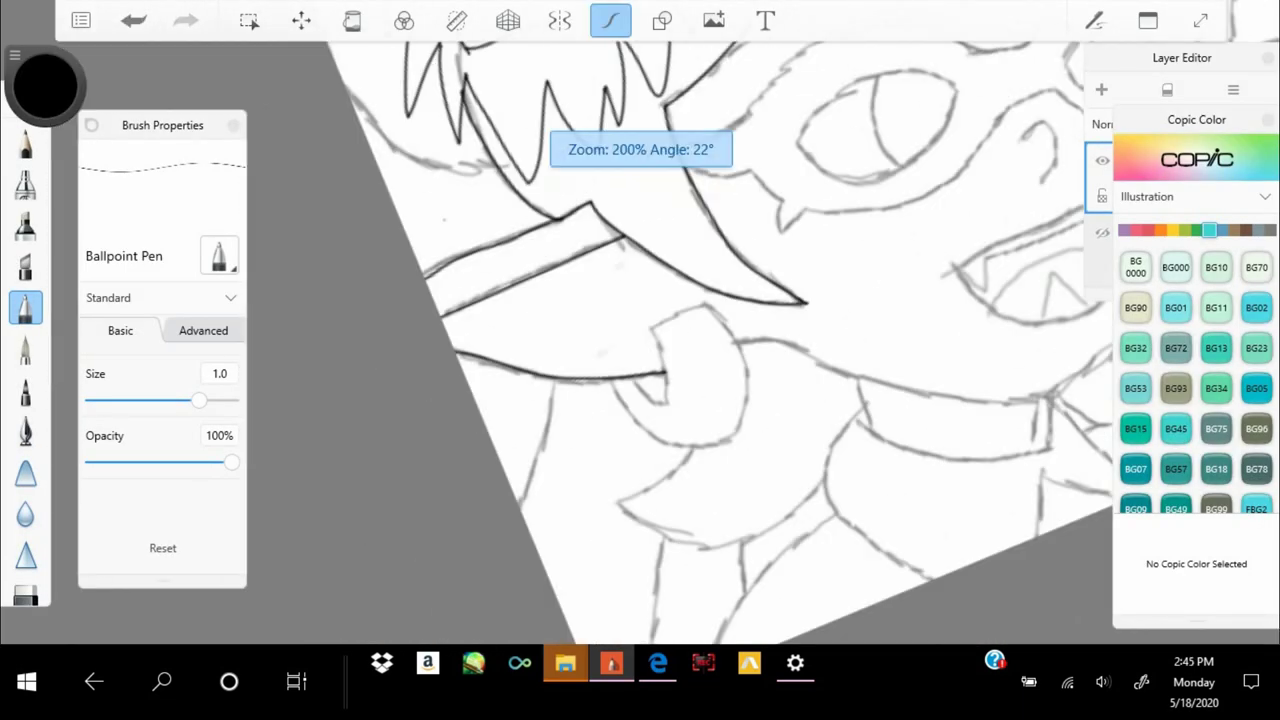
# Ink the hooked earring under the ear and the near cheek line down to the chin
pyautogui.scroll(5, 640, 340)
pyautogui.scroll(-5, 640, 340)
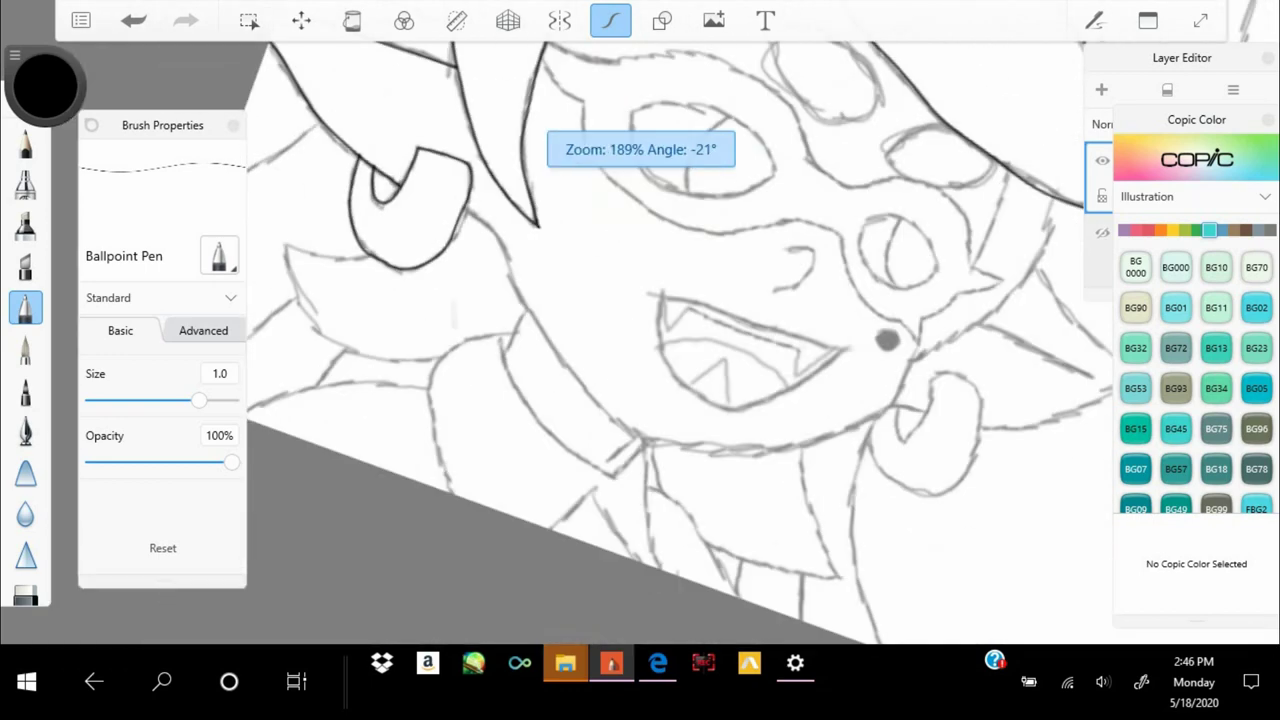
pyautogui.scroll(5, 640, 340)
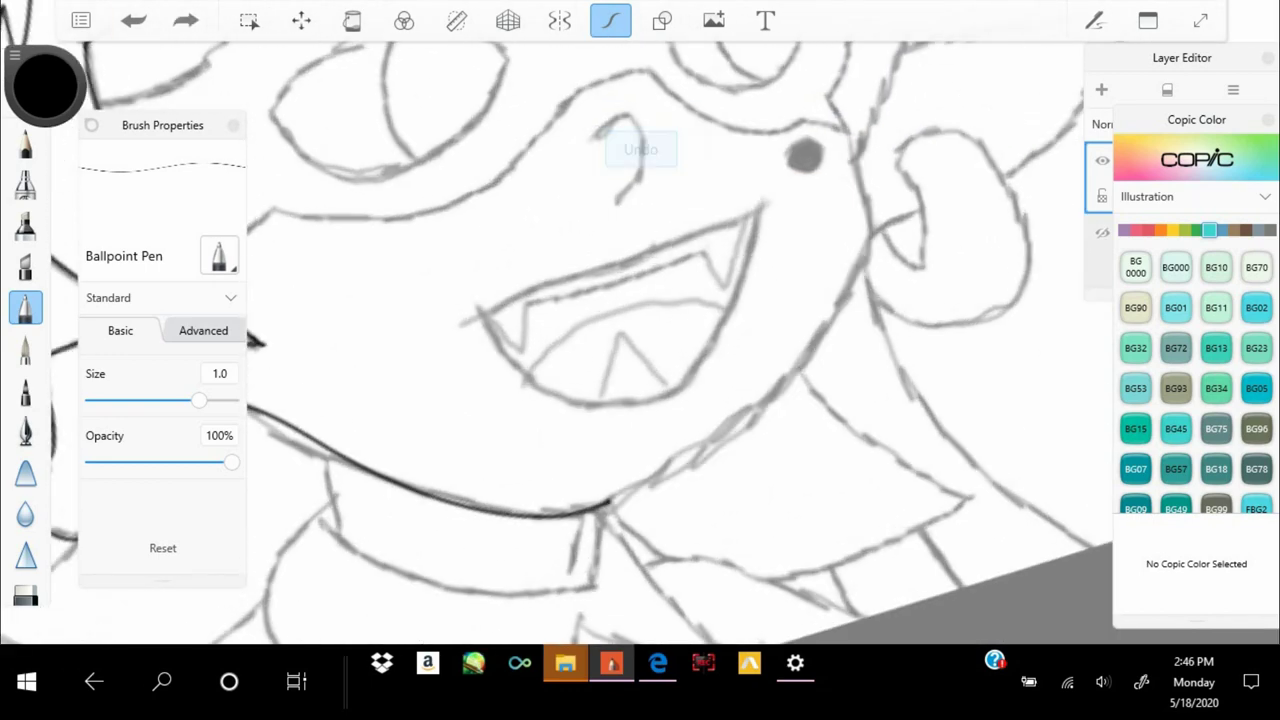
# Ink the jawline from the chin up the far cheek, and the curved nose
pyautogui.scroll(2, 640, 340)
pyautogui.moveTo(592, 555); pyautogui.dragTo(550, 574)
pyautogui.moveTo(776, 428); pyautogui.dragTo(936, 46)
pyautogui.scroll(-2, 640, 340)
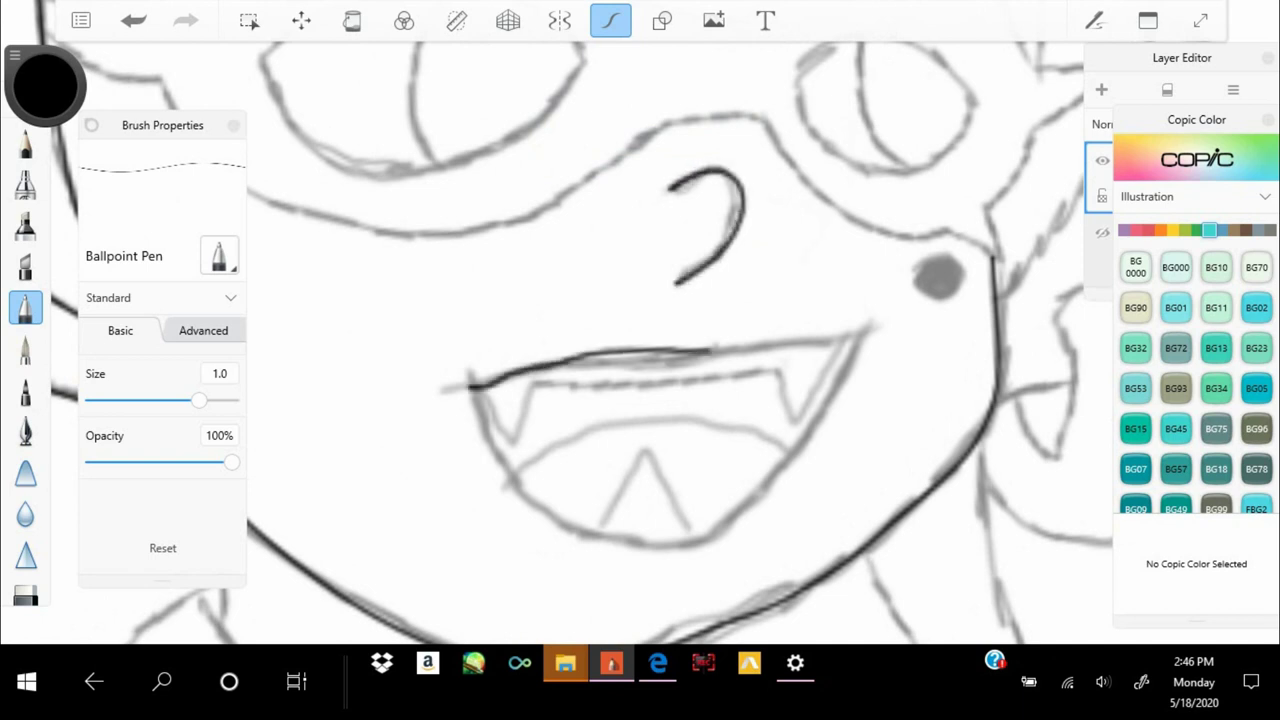
# Ink the open mouth's outline with its upper fangs, tongue curve and lower pointed tooth
pyautogui.moveTo(530, 378); pyautogui.dragTo(778, 372)
pyautogui.scroll(3, 640, 340)
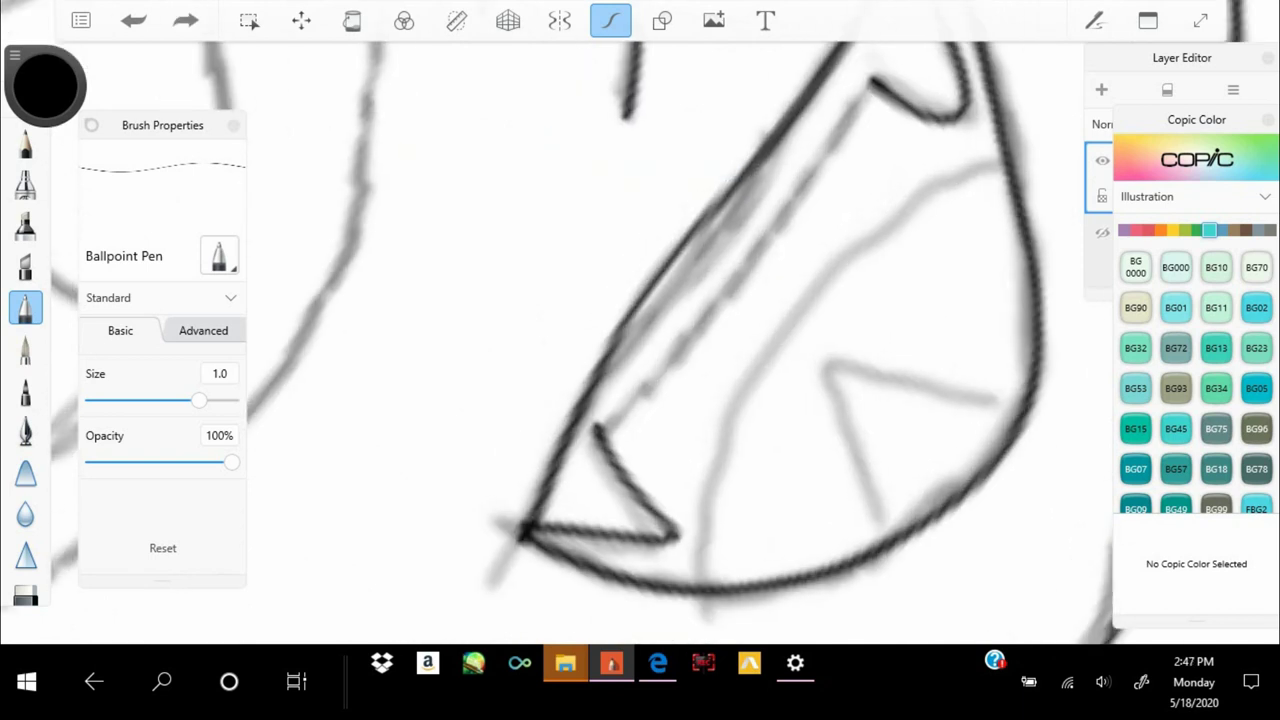
pyautogui.scroll(-4, 640, 340)
pyautogui.scroll(2, 640, 340)
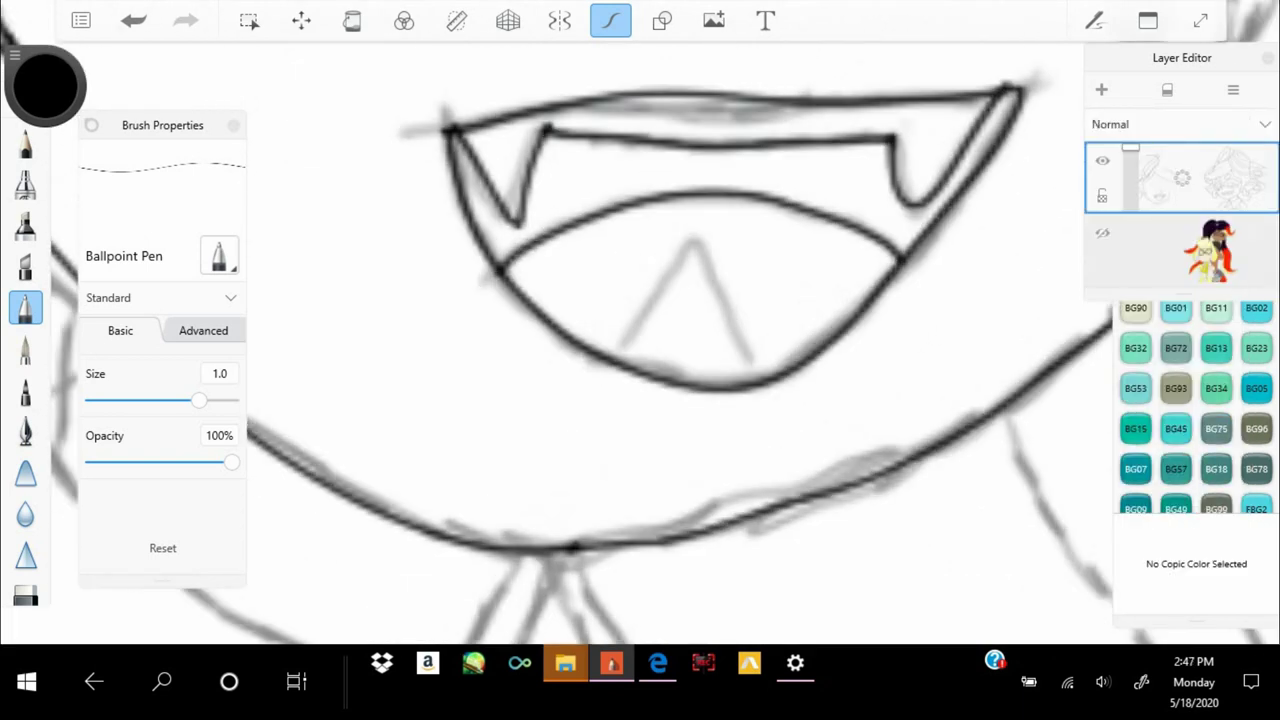
pyautogui.scroll(-4, 640, 340)
pyautogui.scroll(2, 640, 340)
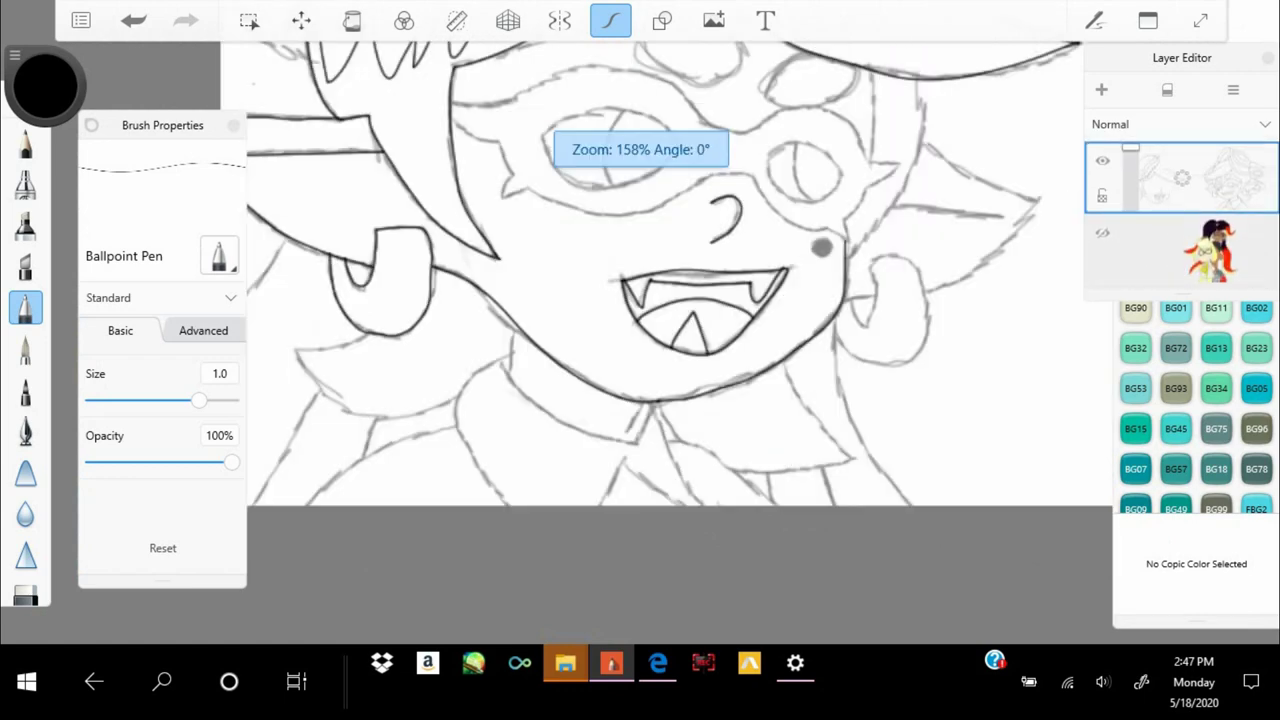
# Ink the side of the neck, the collar band and the pointed collar opening beneath the chin
pyautogui.hotkey('ctrl', 'z')
pyautogui.scroll(2, 640, 340)
pyautogui.moveTo(634, 300); pyautogui.dragTo(632, 468)
pyautogui.scroll(-2, 640, 340)
pyautogui.moveTo(469, 297); pyautogui.dragTo(684, 455)
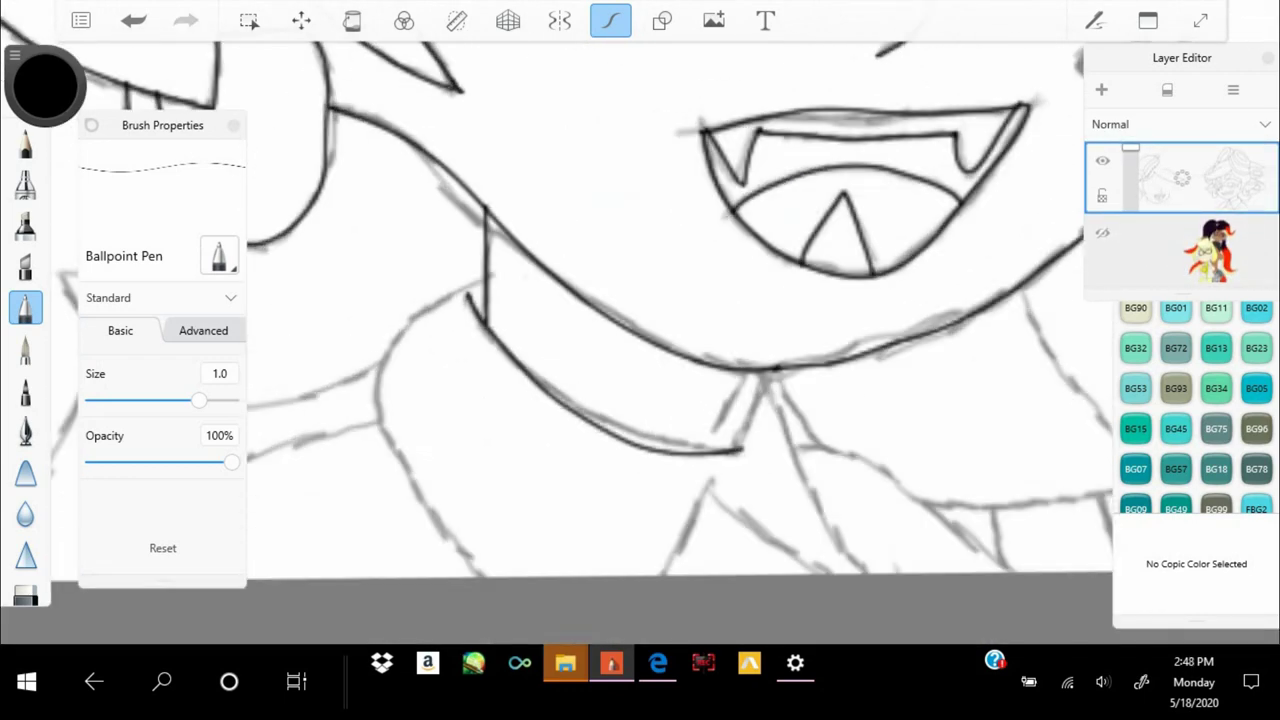
pyautogui.scroll(2, 640, 340)
pyautogui.moveTo(662, 282); pyautogui.dragTo(770, 470)
pyautogui.scroll(-2, 640, 340)
pyautogui.scroll(-2, 640, 340)
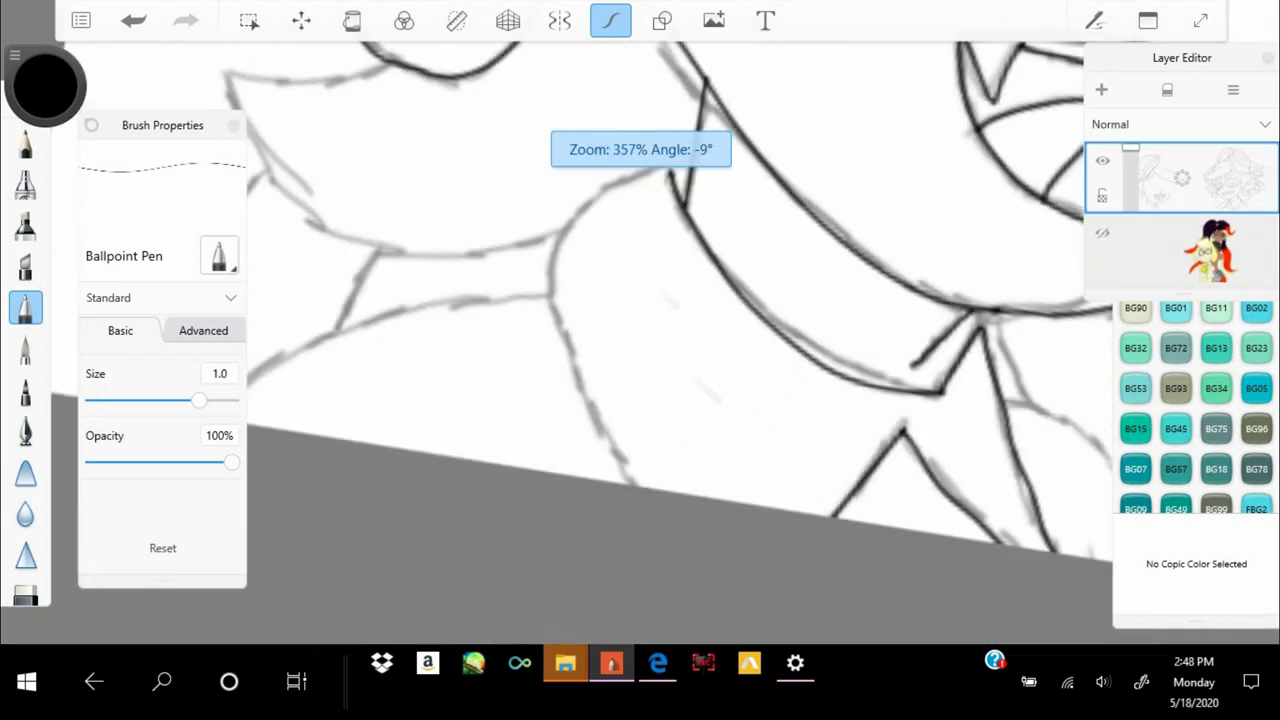
# Ink the curved shirt edges running down to the canvas edge on both sides of the collar opening
pyautogui.scroll(2, 640, 340)
pyautogui.moveTo(645, 130); pyautogui.dragTo(560, 560)
pyautogui.scroll(-2, 640, 340)
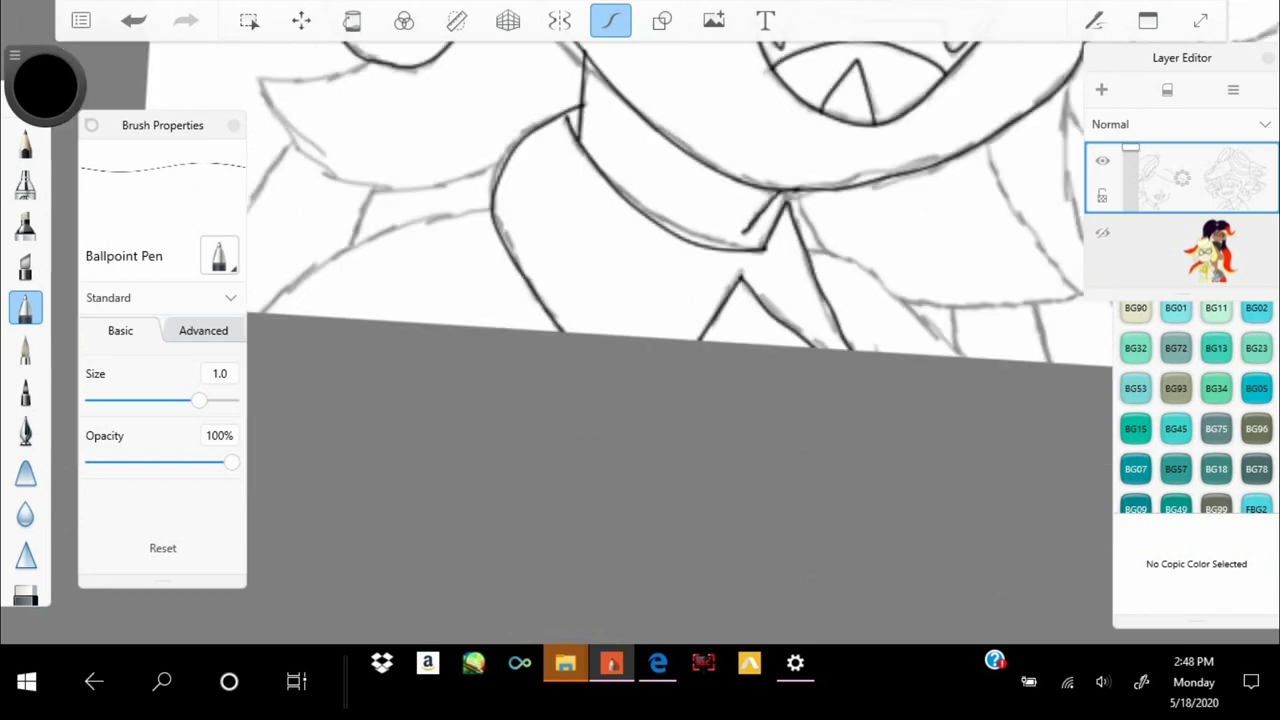
pyautogui.scroll(2, 640, 340)
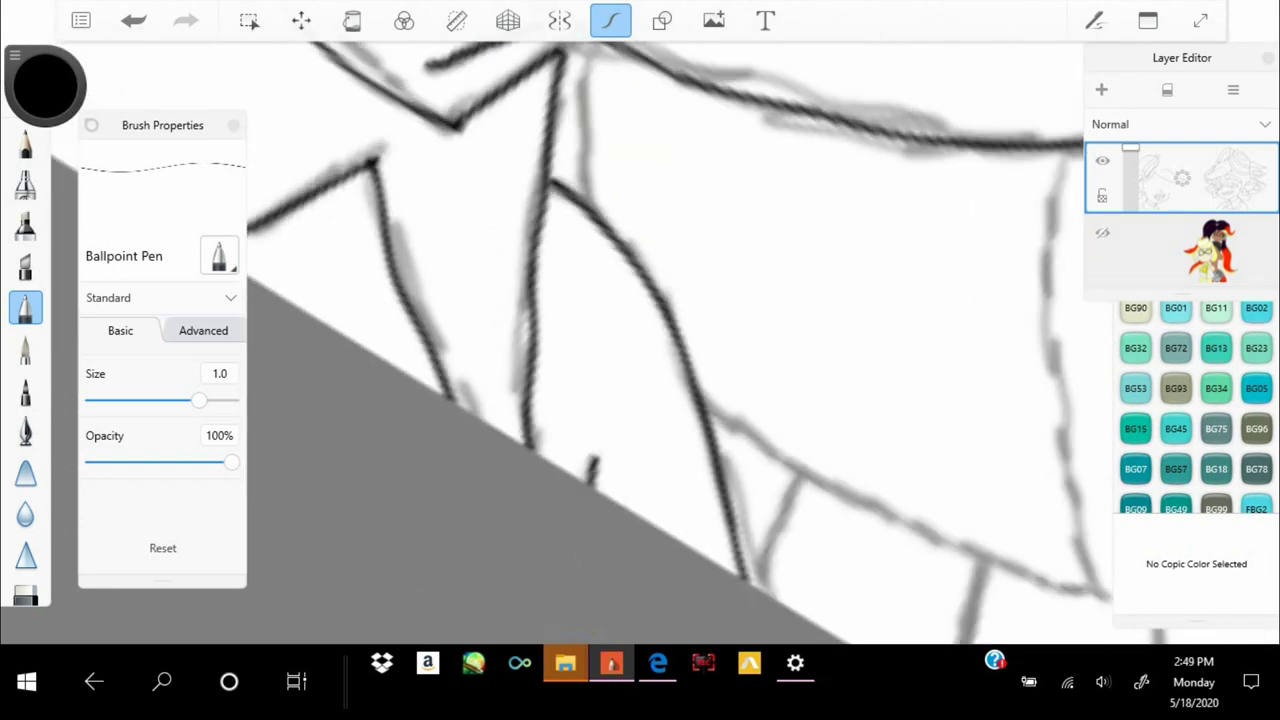
pyautogui.scroll(-3, 640, 340)
# Ink the pointed lock beneath the near earring and the lines hanging below it
pyautogui.scroll(4, 640, 340)
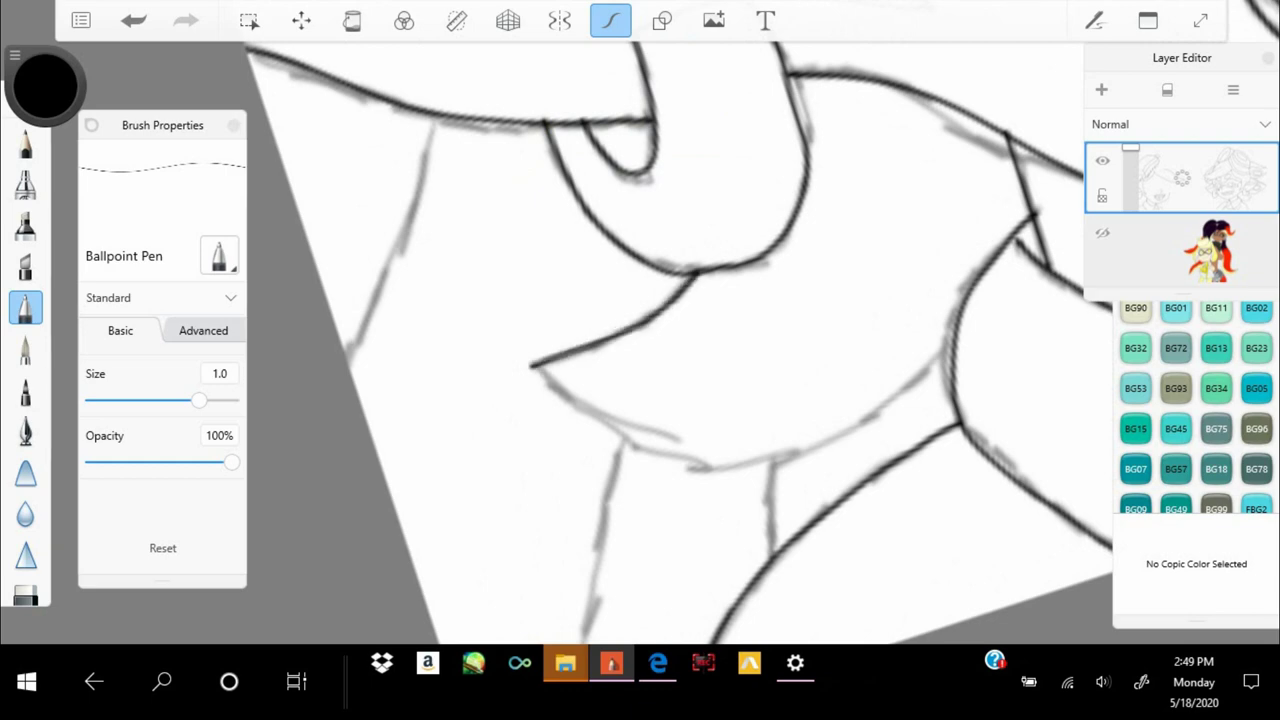
pyautogui.moveTo(530, 368); pyautogui.dragTo(816, 462)
pyautogui.scroll(-2, 640, 340)
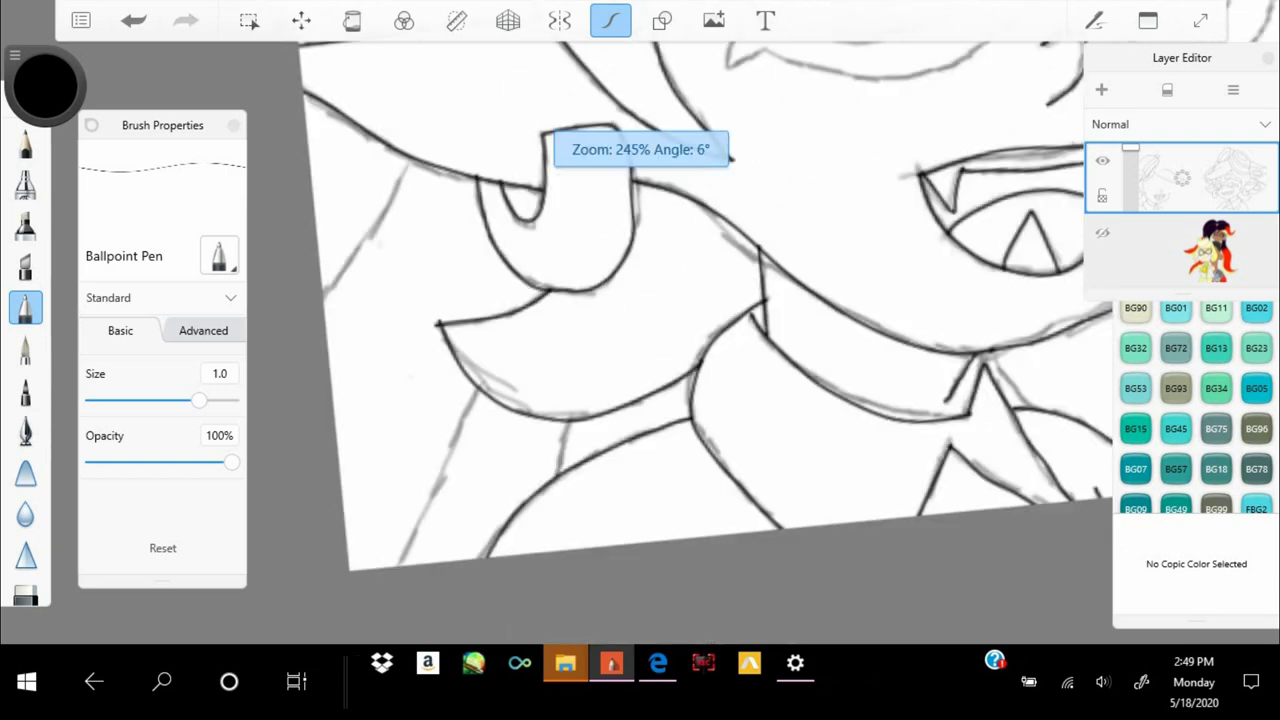
pyautogui.scroll(2, 640, 340)
pyautogui.moveTo(565, 305); pyautogui.dragTo(455, 585)
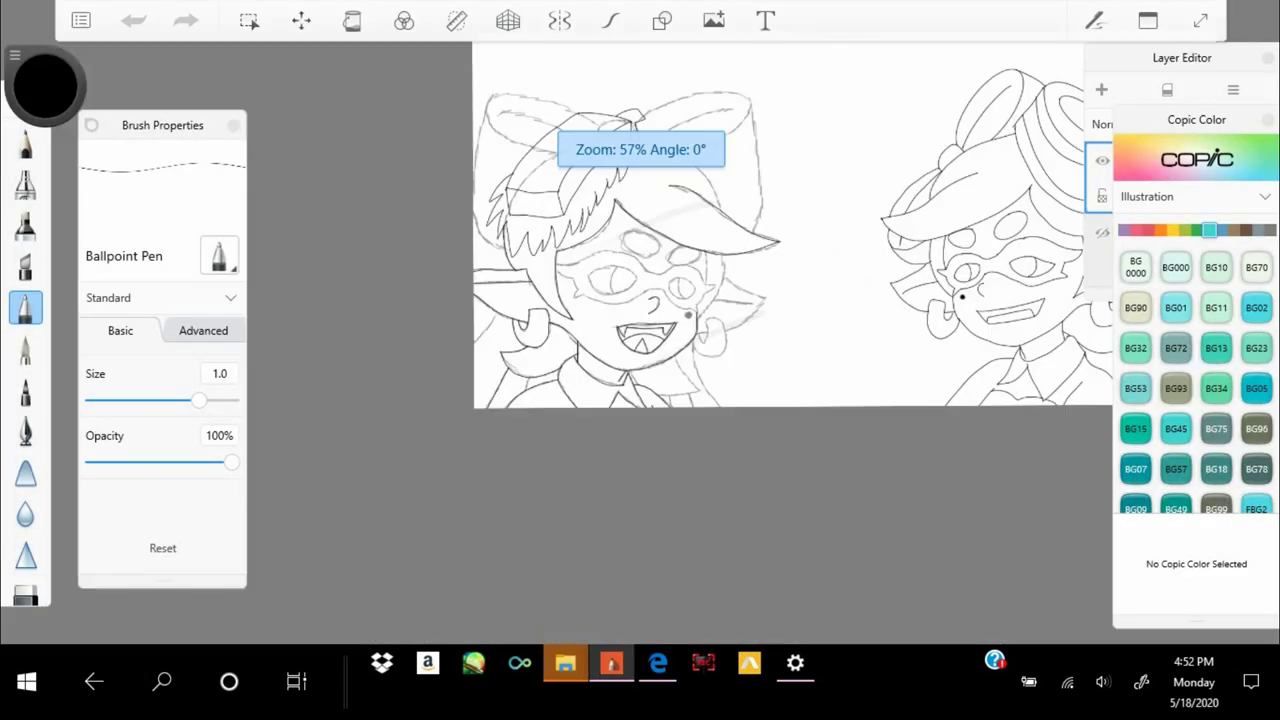
# Ink the hooked earring and pointed ear on the far side of the face, with the hair strand below
pyautogui.hotkey('ctrl', 'z')
pyautogui.scroll(3, 640, 340)
pyautogui.scroll(-3, 640, 340)
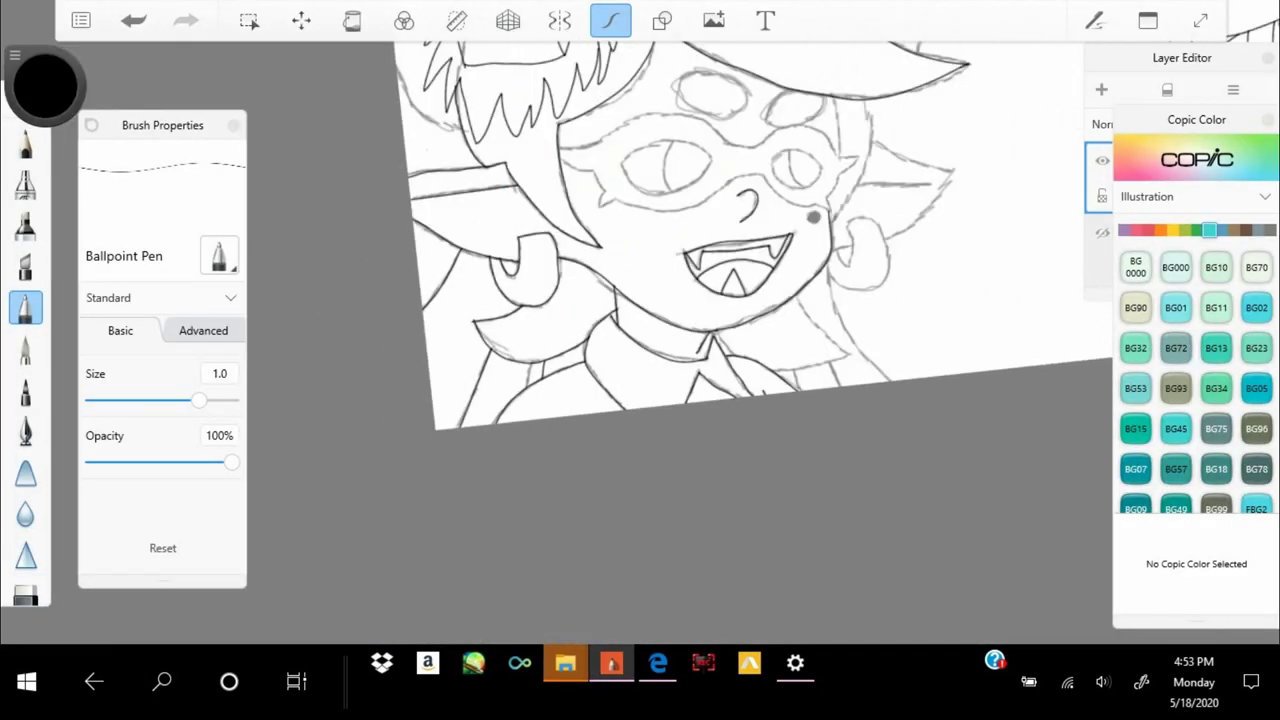
pyautogui.scroll(4, 640, 340)
pyautogui.moveTo(640, 340); pyautogui.dragTo(610, 280)
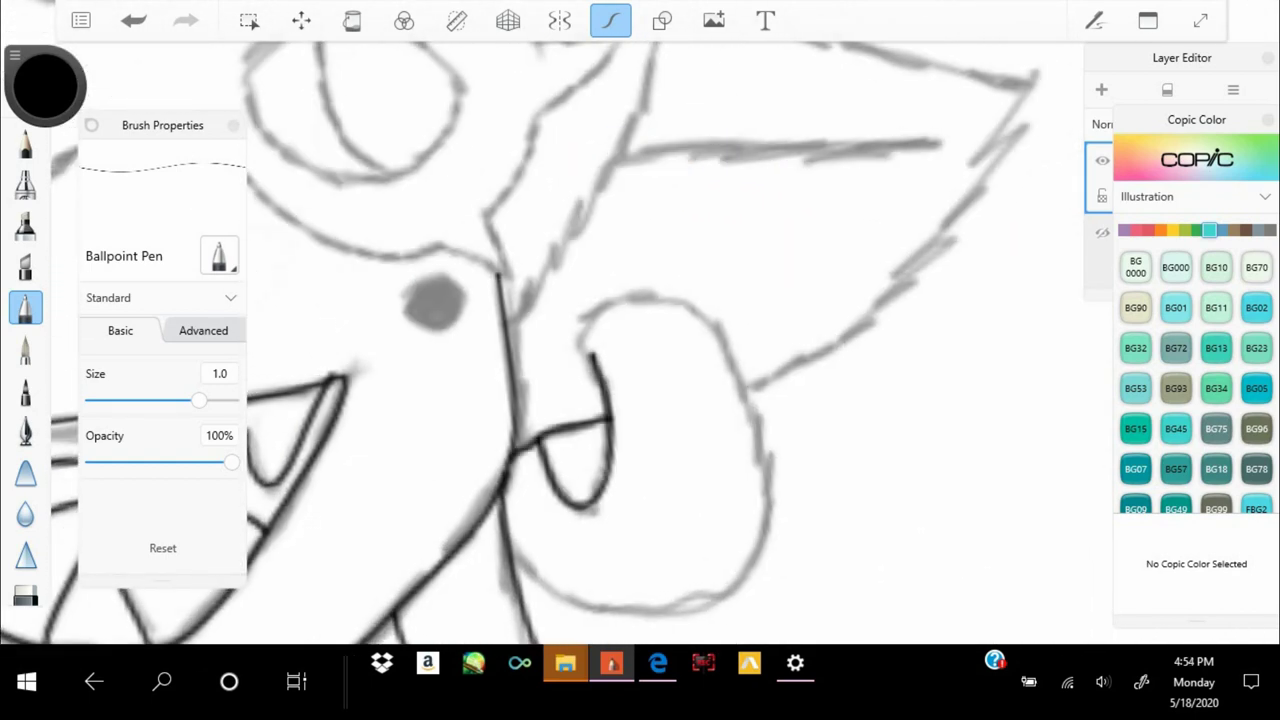
pyautogui.moveTo(640, 340)
pyautogui.mouseDown()
pyautogui.moveTo(600, 300)
pyautogui.moveTo(640, 340)
pyautogui.mouseUp()
pyautogui.hotkey('ctrl', 'z')
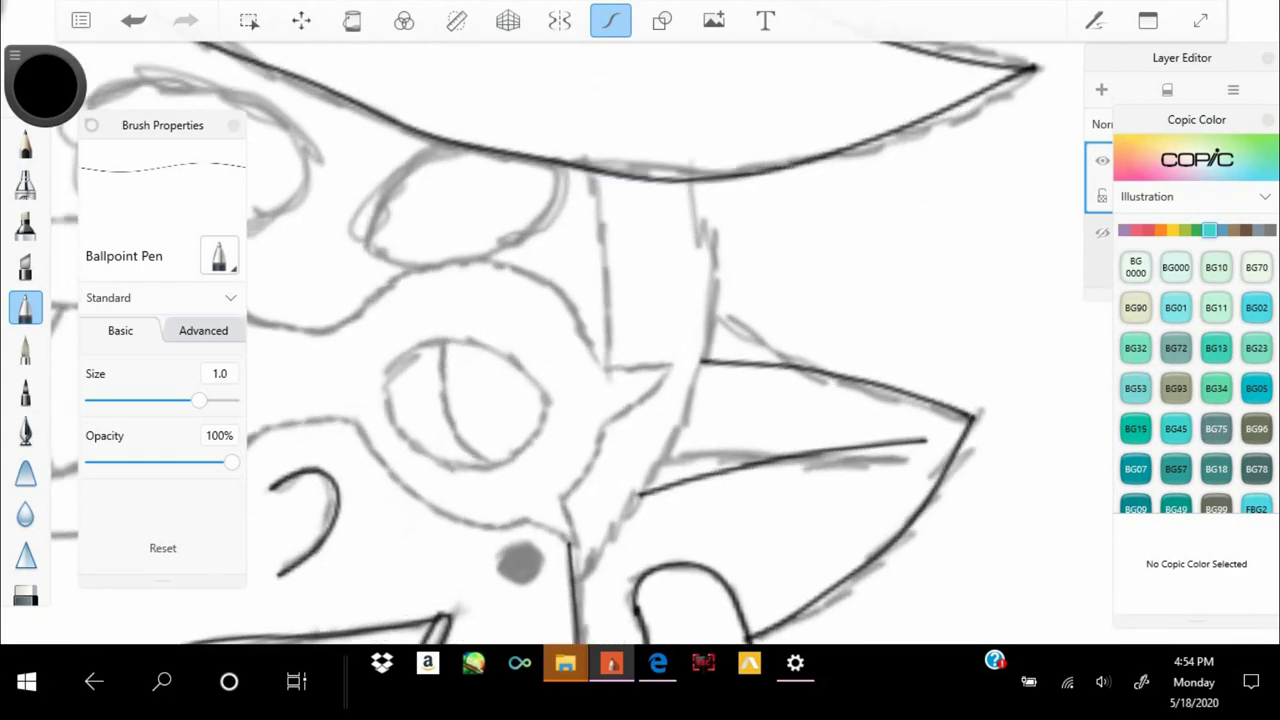
# Switch to YouTube in Edge and search for "city of color splatoon lyrics"
pyautogui.hotkey('alt', 'Tab')
pyautogui.scroll(-5, 1040, 350)
pyautogui.scroll(-3, 940, 350)
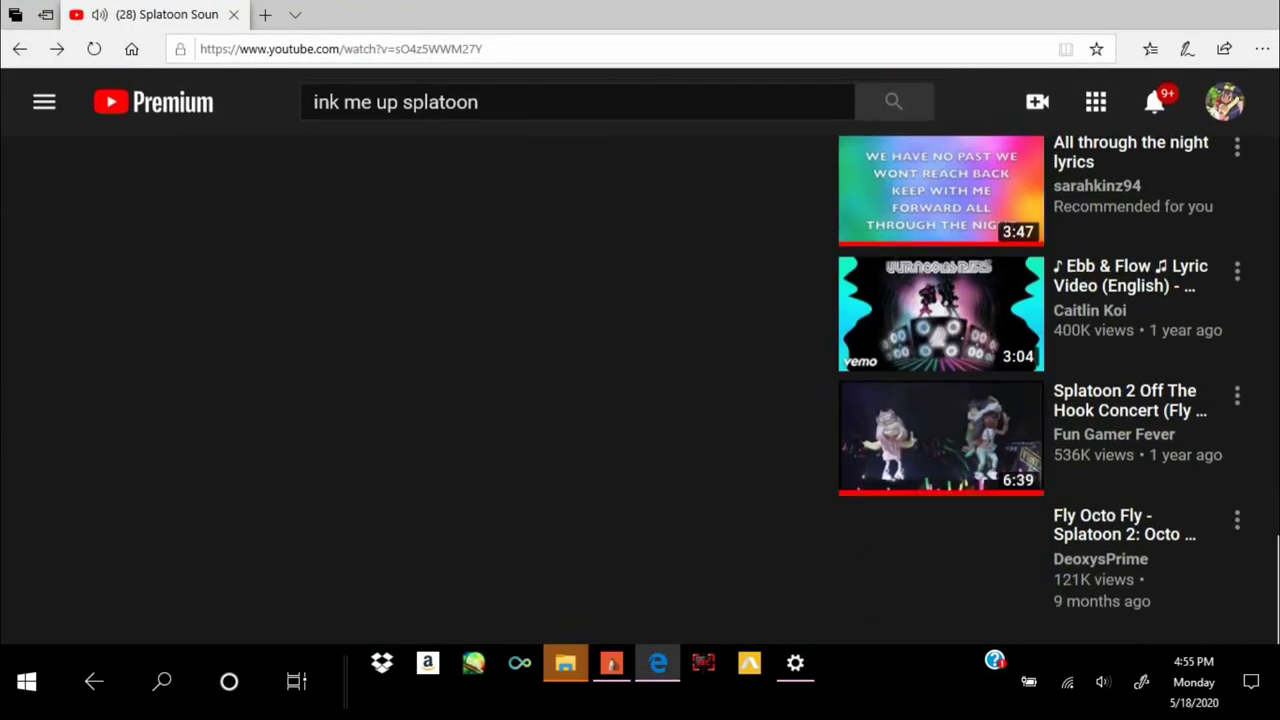
pyautogui.click(372, 103)
pyautogui.press('BackSpace')
pyautogui.press('BackSpace')
pyautogui.press('BackSpace')
pyautogui.press('BackSpace')
pyautogui.press('BackSpace')
pyautogui.press('BackSpace')
pyautogui.press('BackSpace')
pyautogui.press('BackSpace')
pyautogui.press('BackSpace')
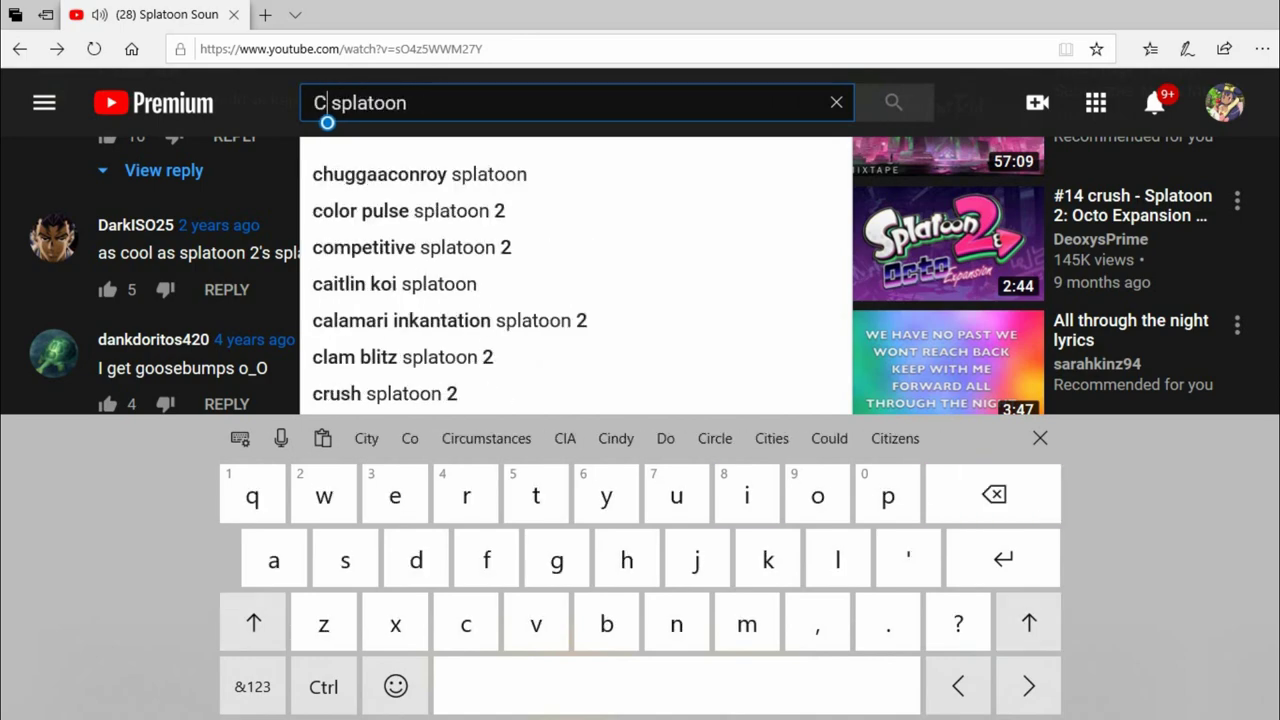
pyautogui.write('Ci')
pyautogui.click(429, 174)
pyautogui.scroll(-2, 640, 400)
# Shorten the YouTube search to "city of color splatoon" and browse the results
pyautogui.click(486, 103)
pyautogui.press('BackSpace')
pyautogui.press('BackSpace')
pyautogui.press('BackSpace')
pyautogui.press('BackSpace')
pyautogui.press('BackSpace')
pyautogui.press('BackSpace')
pyautogui.press('BackSpace')
pyautogui.press('BackSpace')
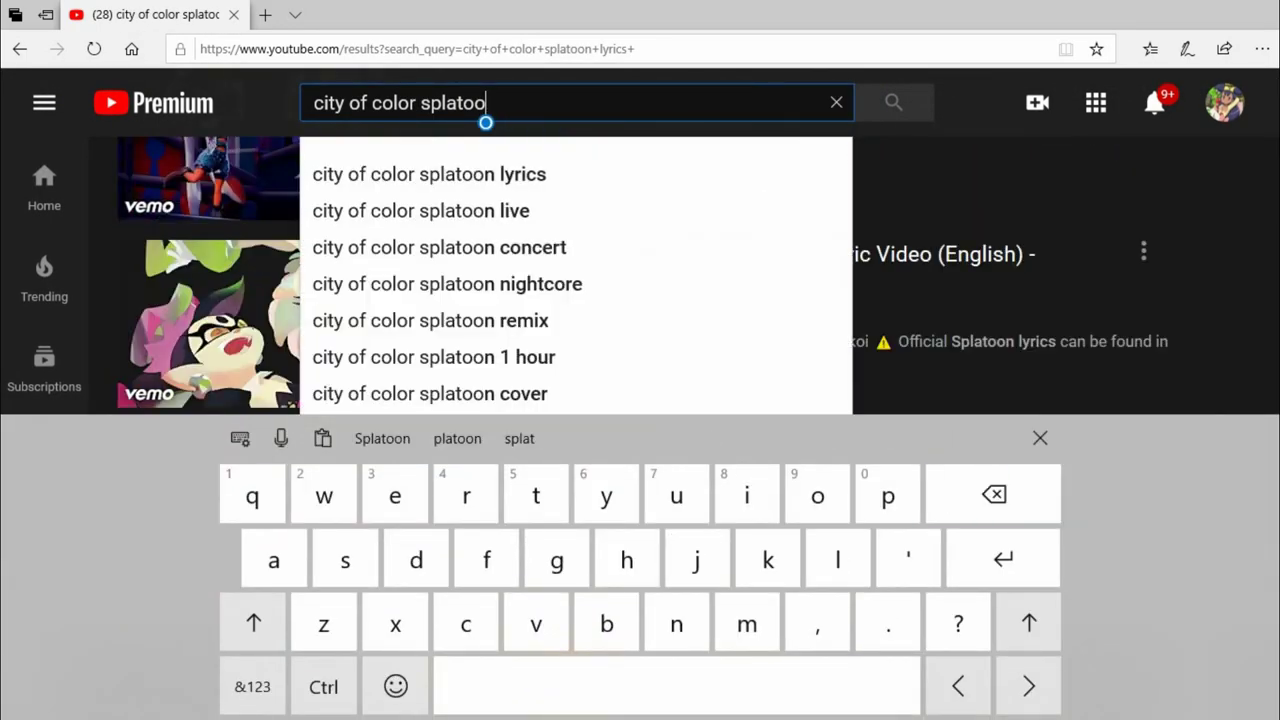
pyautogui.click(380, 438)
pyautogui.press('Return')
pyautogui.scroll(-5, 640, 400)
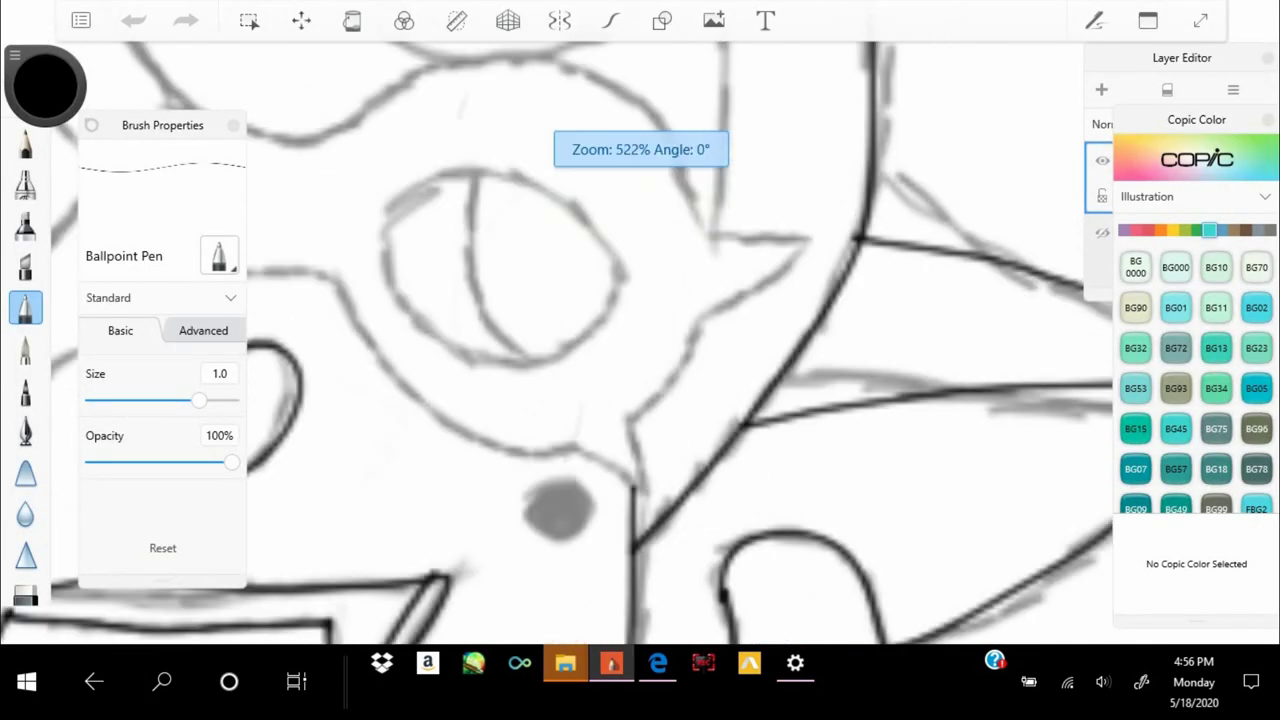
# Return to SketchBook, turn stroke smoothing on, and ink the mask's far-side points and lower edge toward the nose
pyautogui.hotkey('ctrl', 'y')
pyautogui.scroll(-5, 640, 340)
pyautogui.scroll(5, 640, 340)
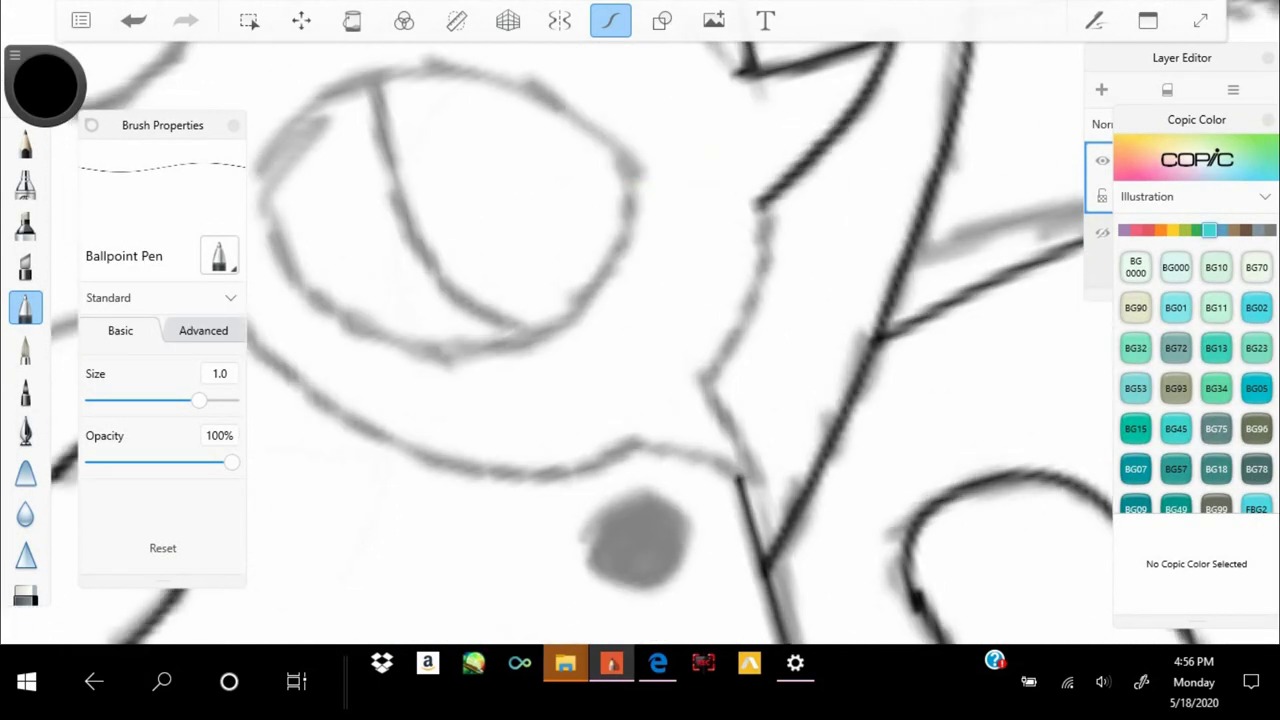
pyautogui.scroll(5, 640, 340)
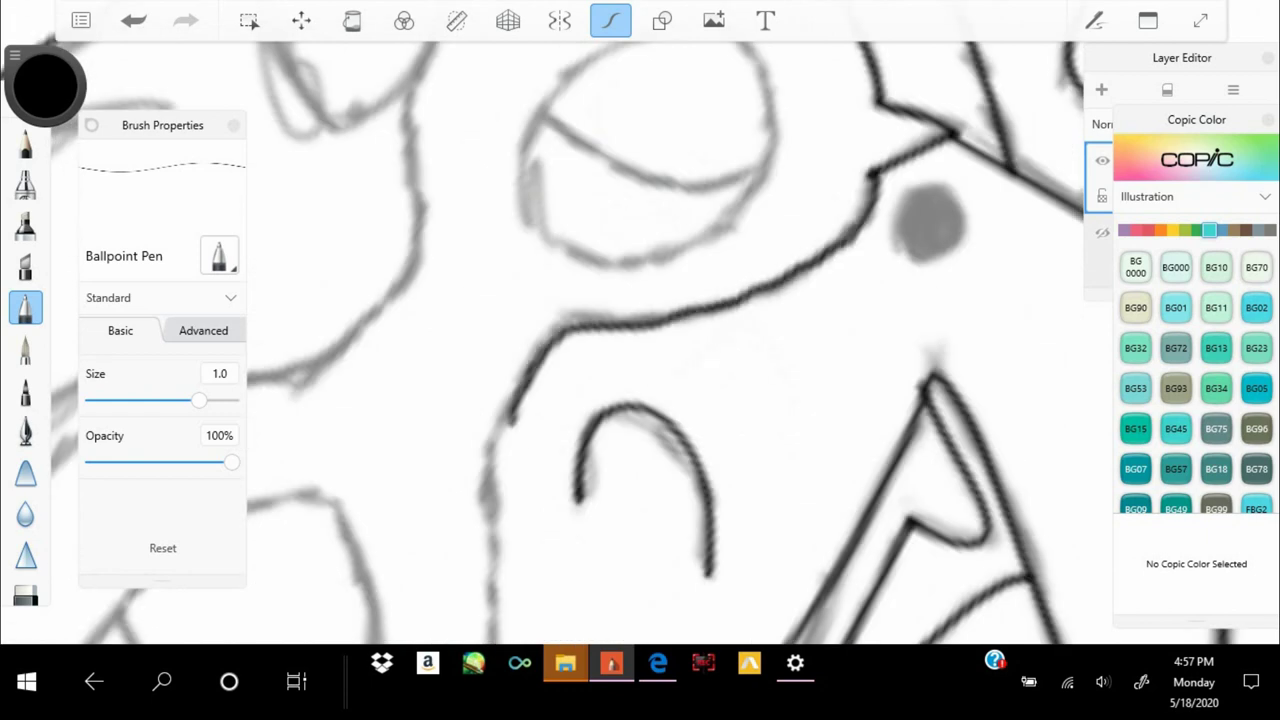
# Ink the mask's pointed corner beside the larger eye and its wavy upper edge across the face
pyautogui.scroll(10, 640, 340)
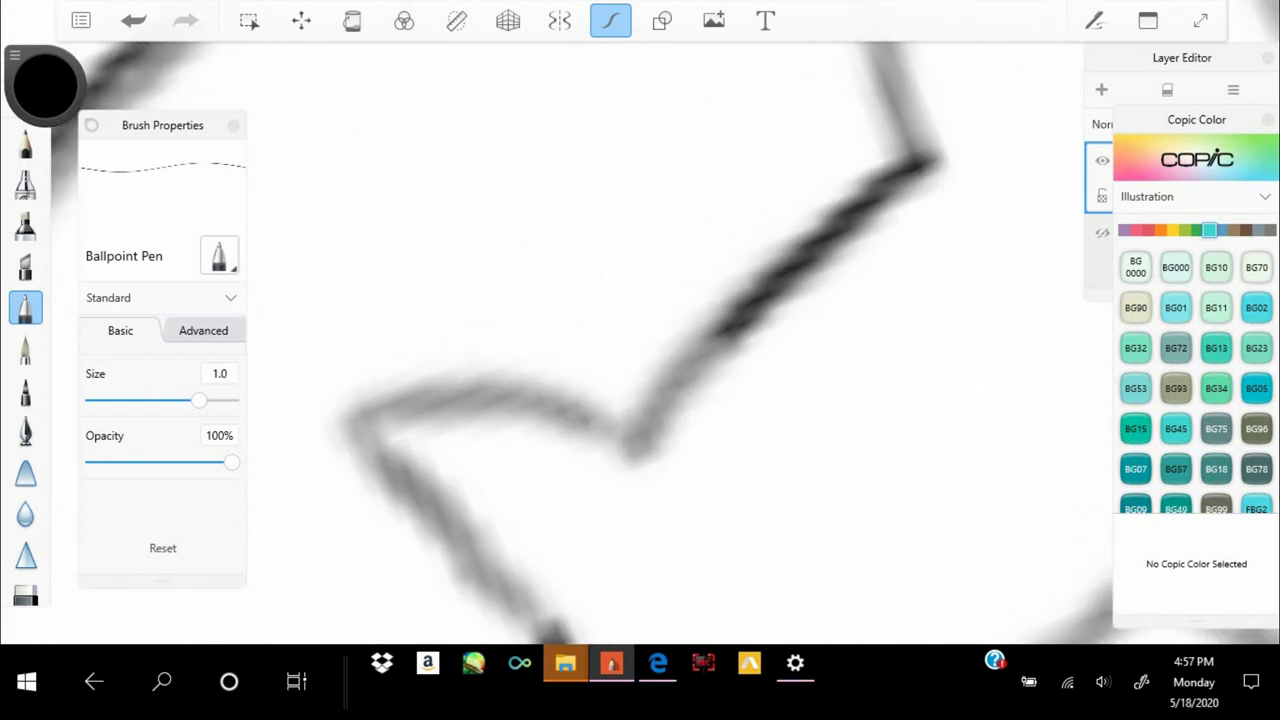
pyautogui.scroll(-3, 640, 340)
pyautogui.scroll(-5, 640, 340)
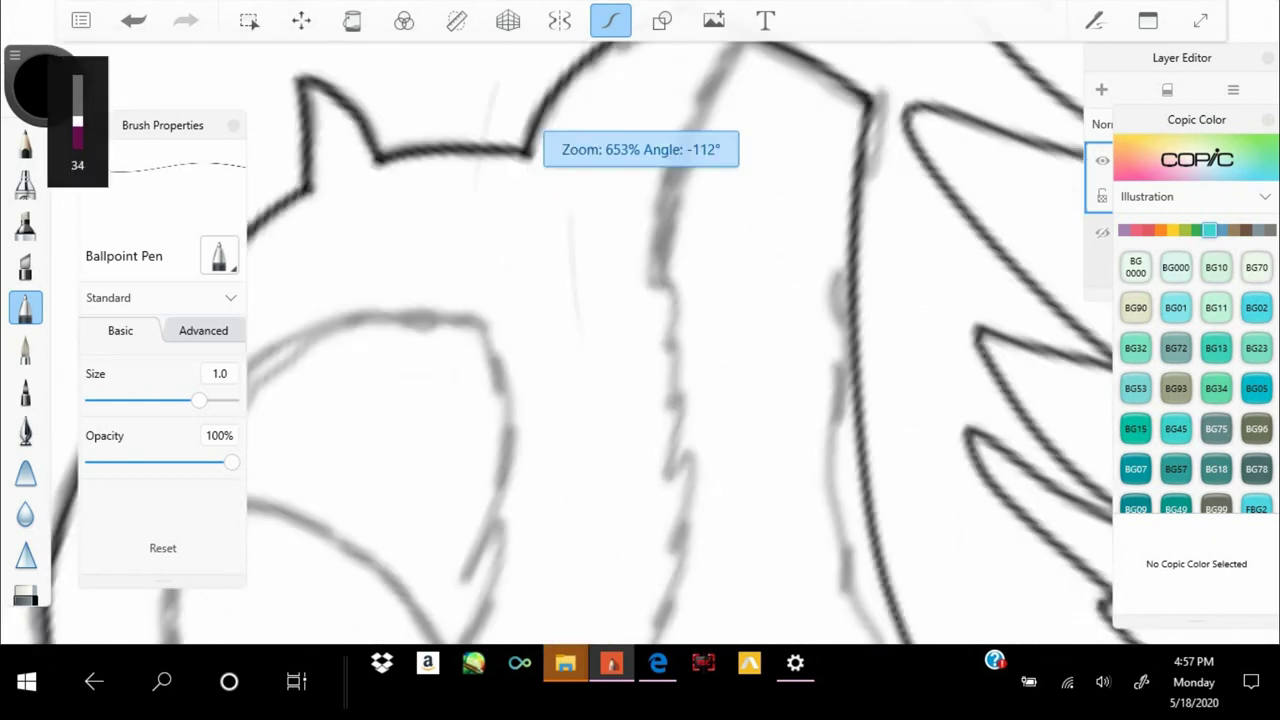
pyautogui.scroll(-3, 640, 340)
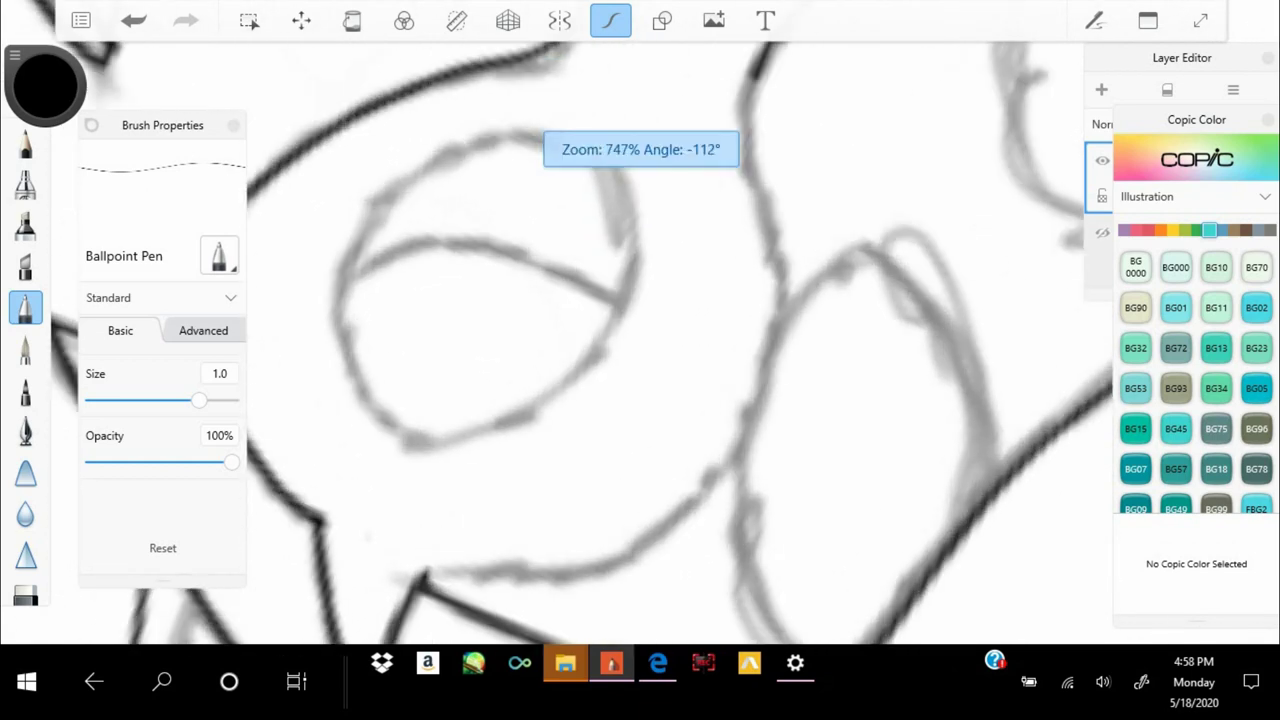
pyautogui.scroll(5, 640, 300)
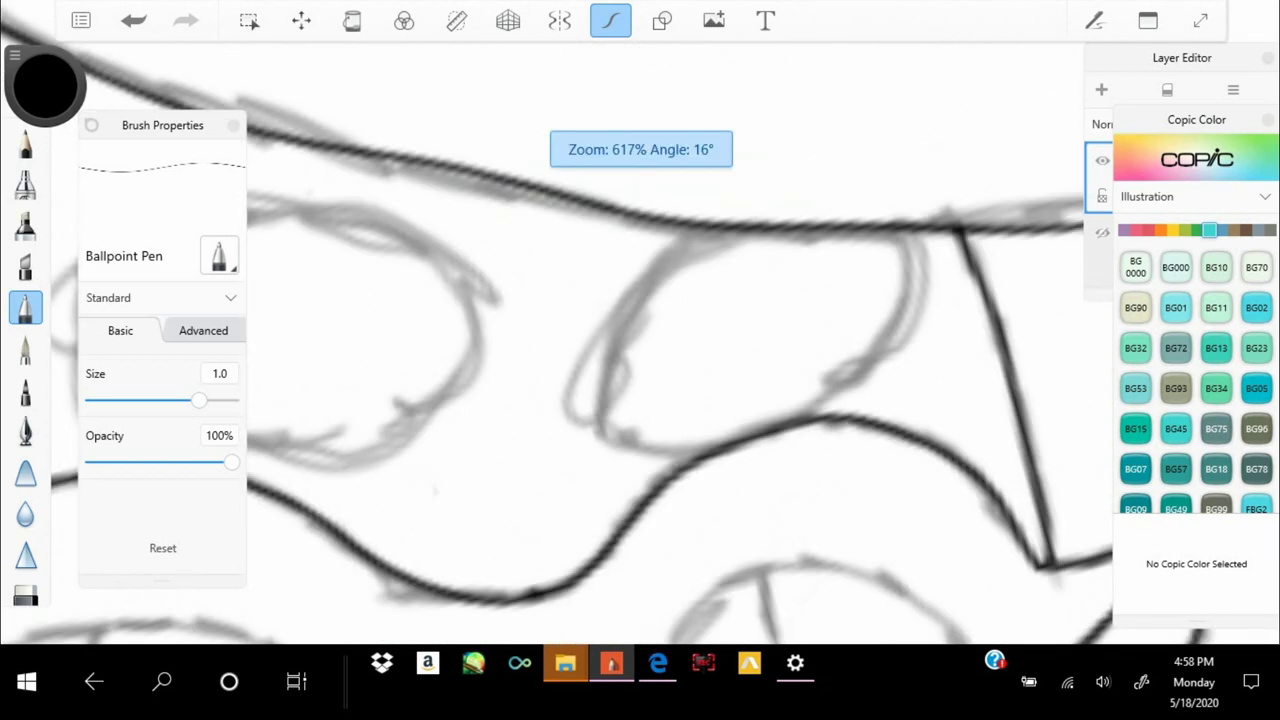
# Ink the two oval brows above the mask and hide the sketch layer to check the line art
pyautogui.scroll(2, 640, 330)
pyautogui.moveTo(772, 168); pyautogui.dragTo(885, 195)
pyautogui.scroll(-5, 640, 340)
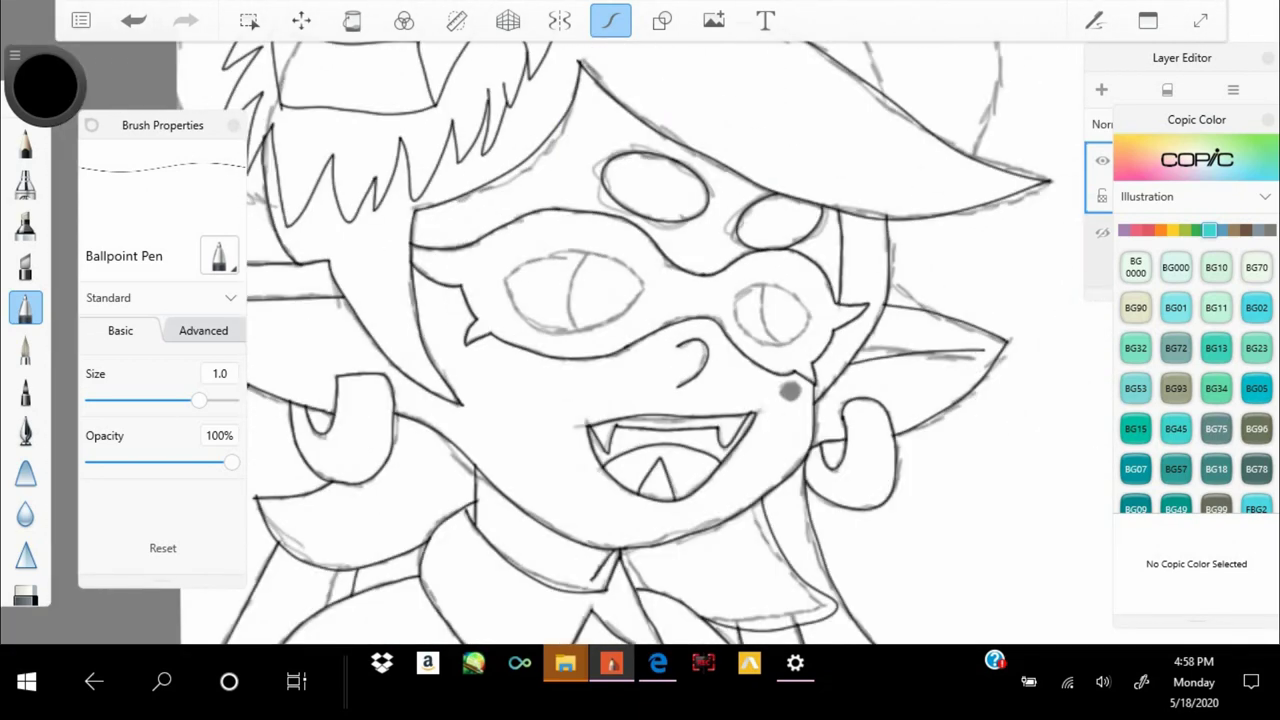
pyautogui.scroll(2, 640, 300)
pyautogui.scroll(-3, 640, 330)
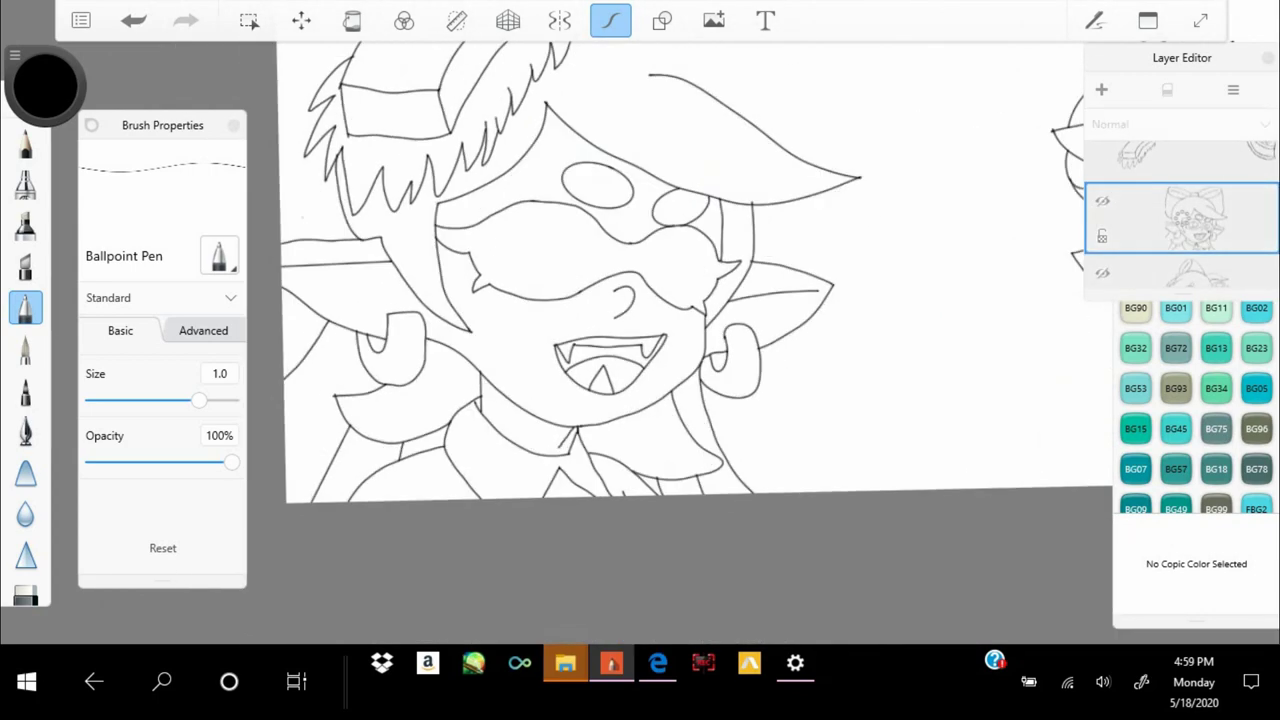
# Show the sketch layer again and look through the Ballpoint Pen's advanced pressure and randomness settings
pyautogui.scroll(5, 600, 330)
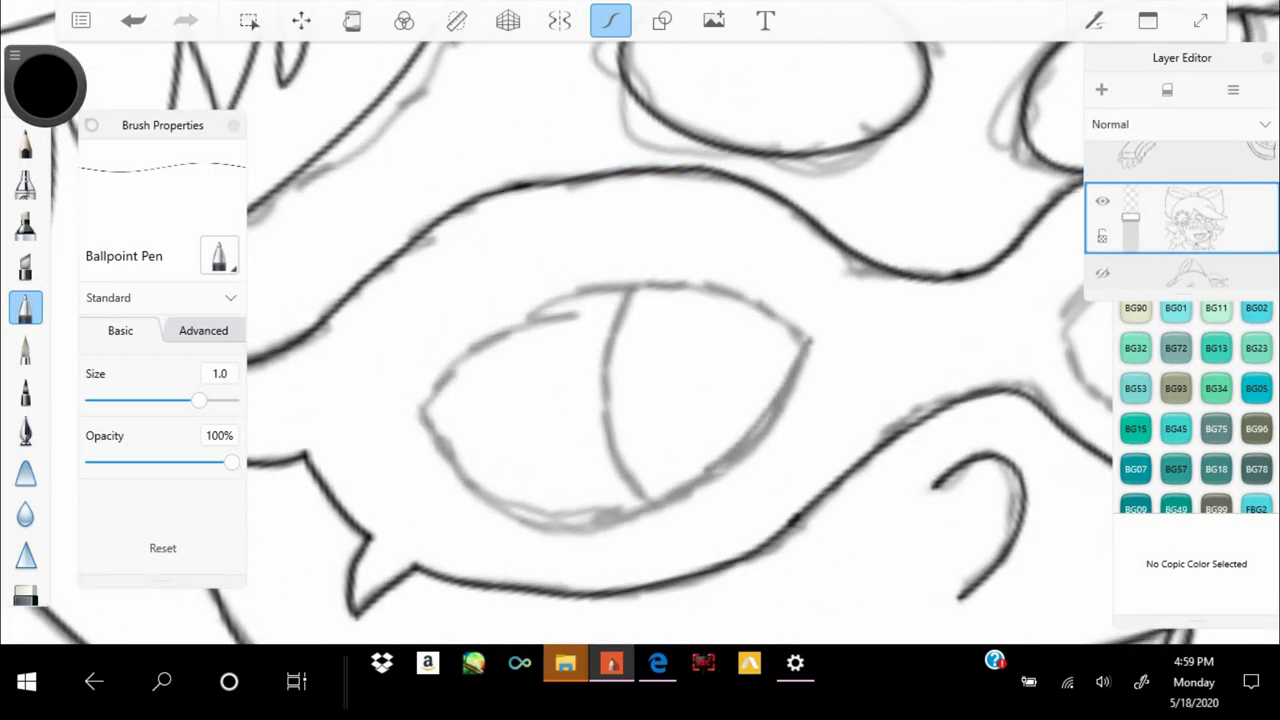
pyautogui.click(203, 330)
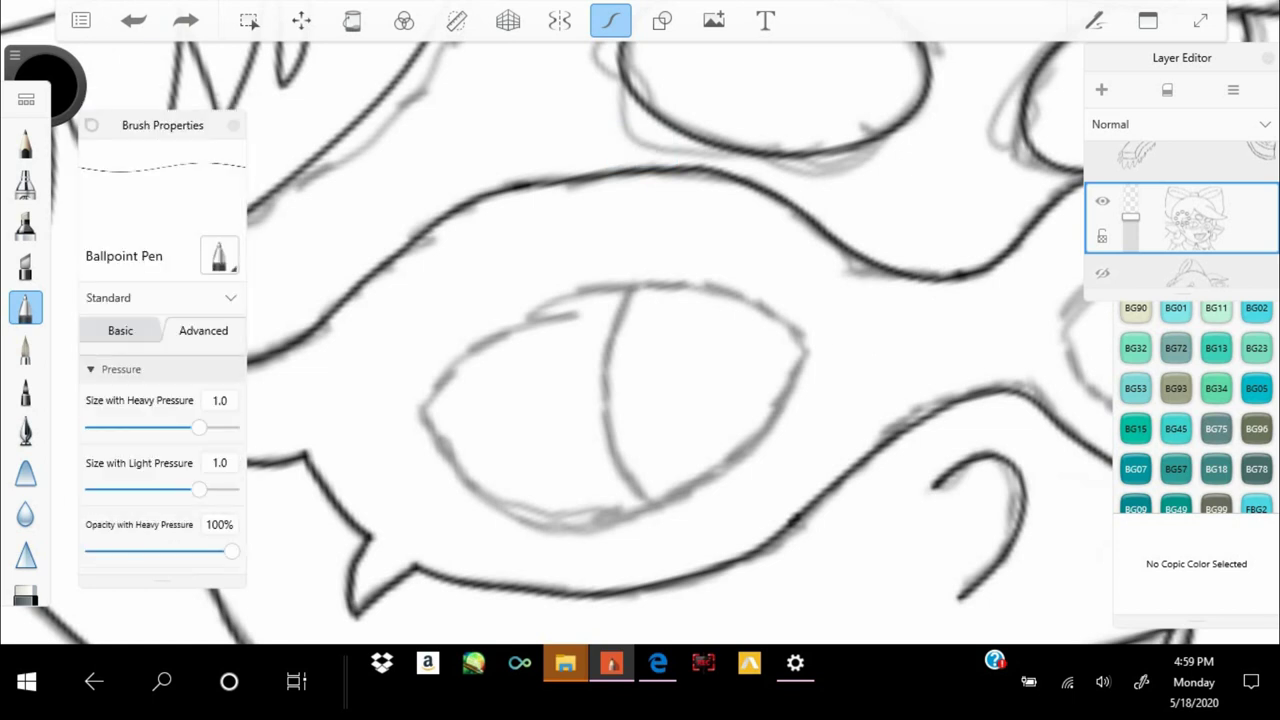
pyautogui.scroll(-5, 162, 460)
pyautogui.scroll(2, 162, 460)
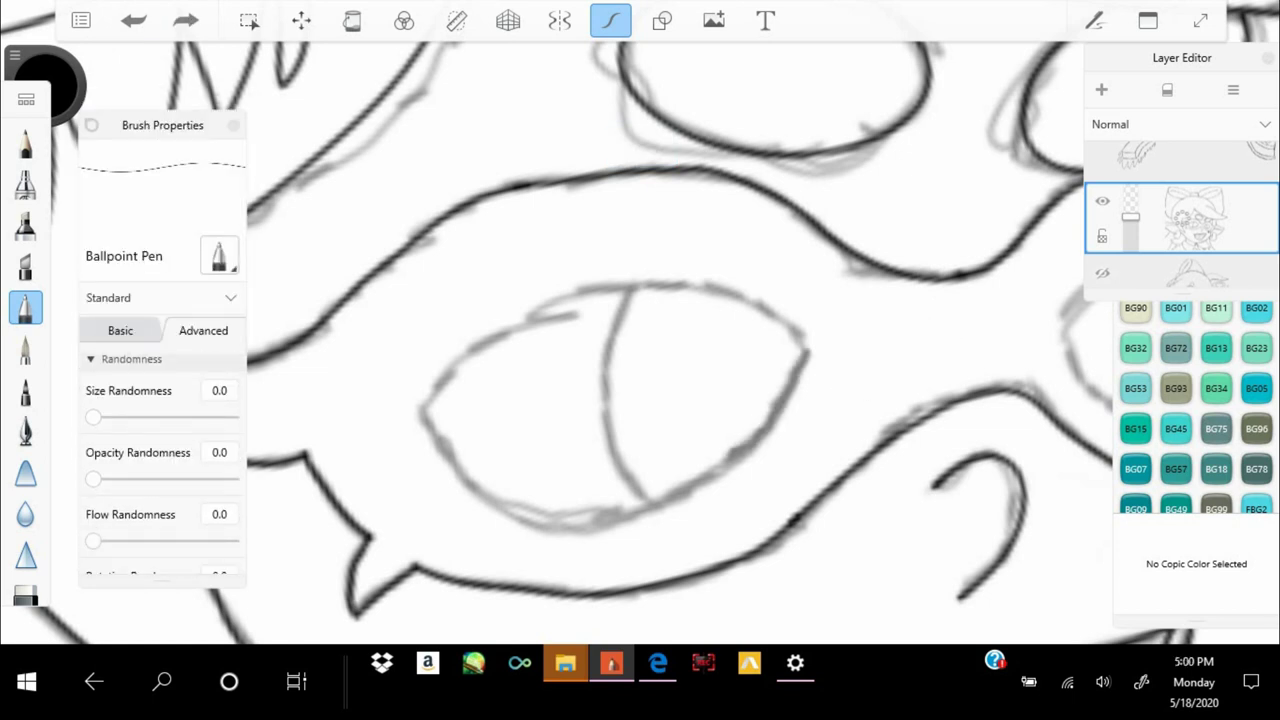
pyautogui.click(219, 256)
# Ink the larger eye's almond outline and its curved inner line, undoing the first stray stroke
pyautogui.moveTo(850, 336); pyautogui.dragTo(1028, 314)
pyautogui.hotkey('ctrl', 'z')
pyautogui.moveTo(444, 420)
pyautogui.mouseDown()
pyautogui.moveTo(955, 230)
pyautogui.moveTo(955, 200)
pyautogui.mouseUp()
pyautogui.moveTo(690, 180); pyautogui.dragTo(702, 370)
pyautogui.scroll(-5, 640, 340)
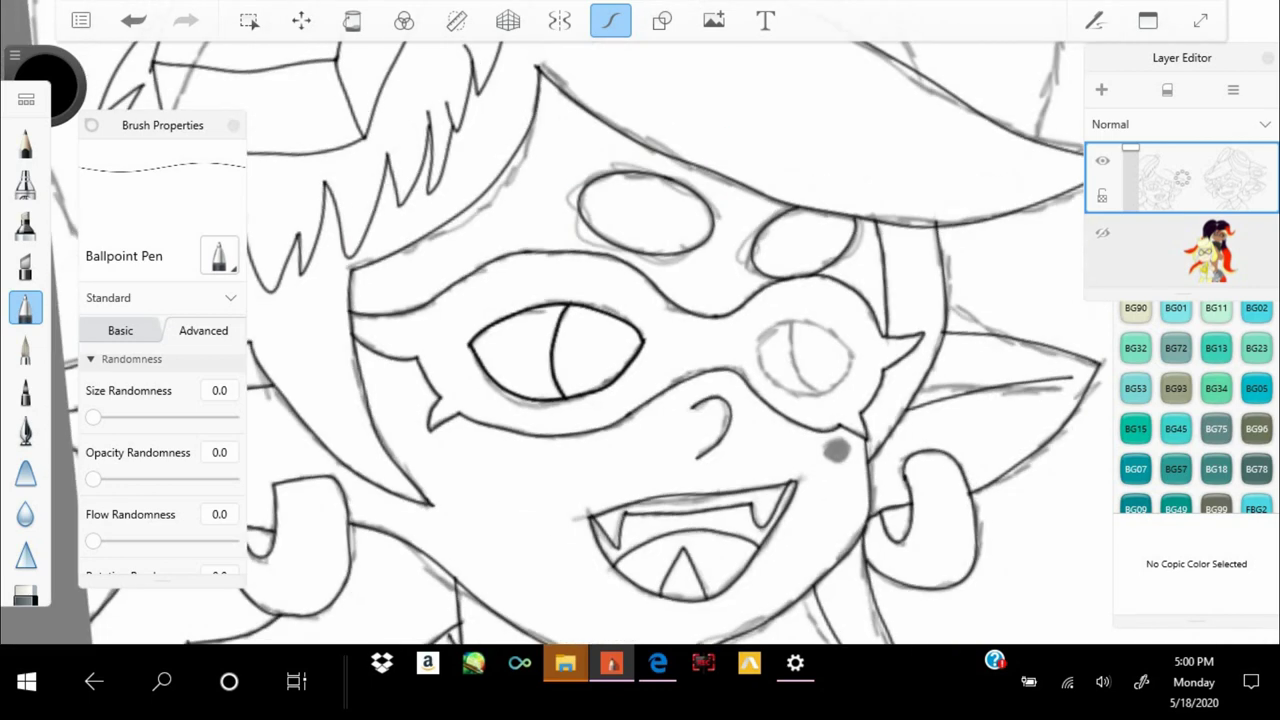
# Ink the smaller eye's outline and its curved inner line inside the mask
pyautogui.scroll(5, 640, 340)
pyautogui.moveTo(614, 172); pyautogui.dragTo(820, 575)
pyautogui.moveTo(710, 160); pyautogui.dragTo(1000, 450)
pyautogui.moveTo(820, 575)
pyautogui.mouseDown()
pyautogui.moveTo(614, 170)
pyautogui.moveTo(560, 540)
pyautogui.mouseUp()
pyautogui.hotkey('ctrl', 'z')
pyautogui.scroll(-5, 640, 340)
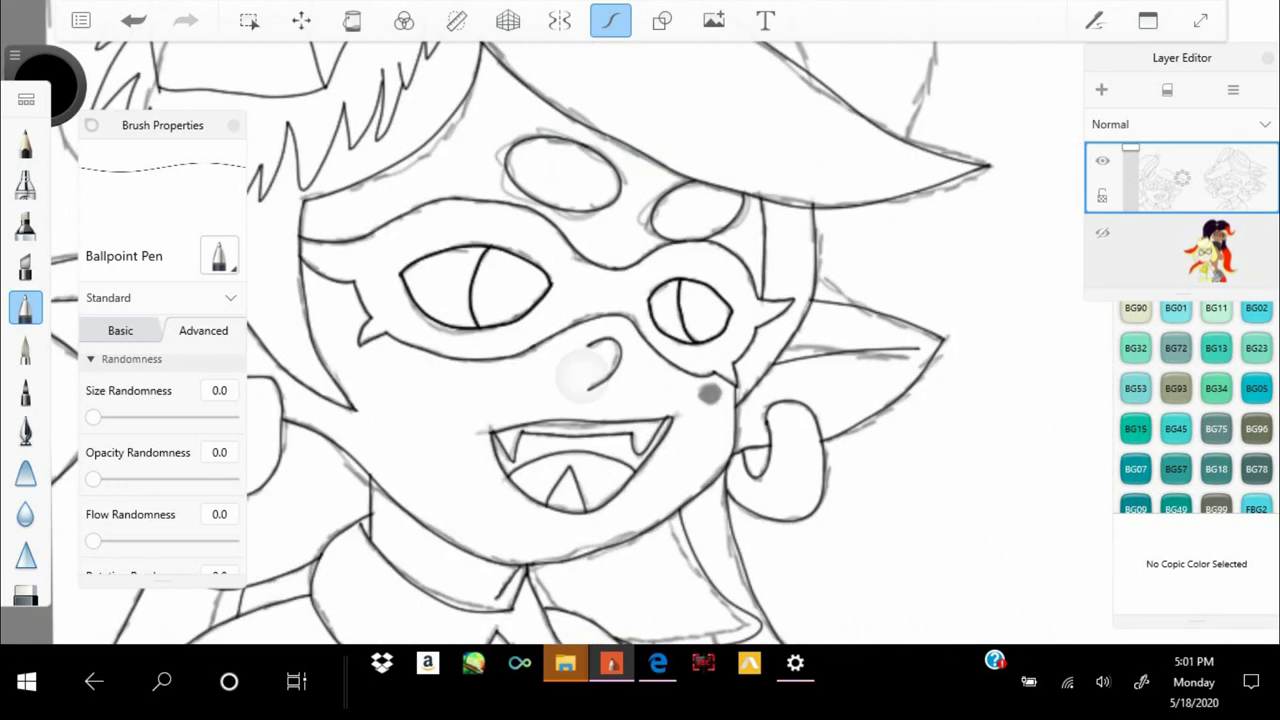
# Ink the crown curve of the hair and the adjoining bow loop's outline, then its outer side edge down to the hair
pyautogui.scroll(5, 640, 340)
pyautogui.moveTo(456, 222); pyautogui.dragTo(760, 358)
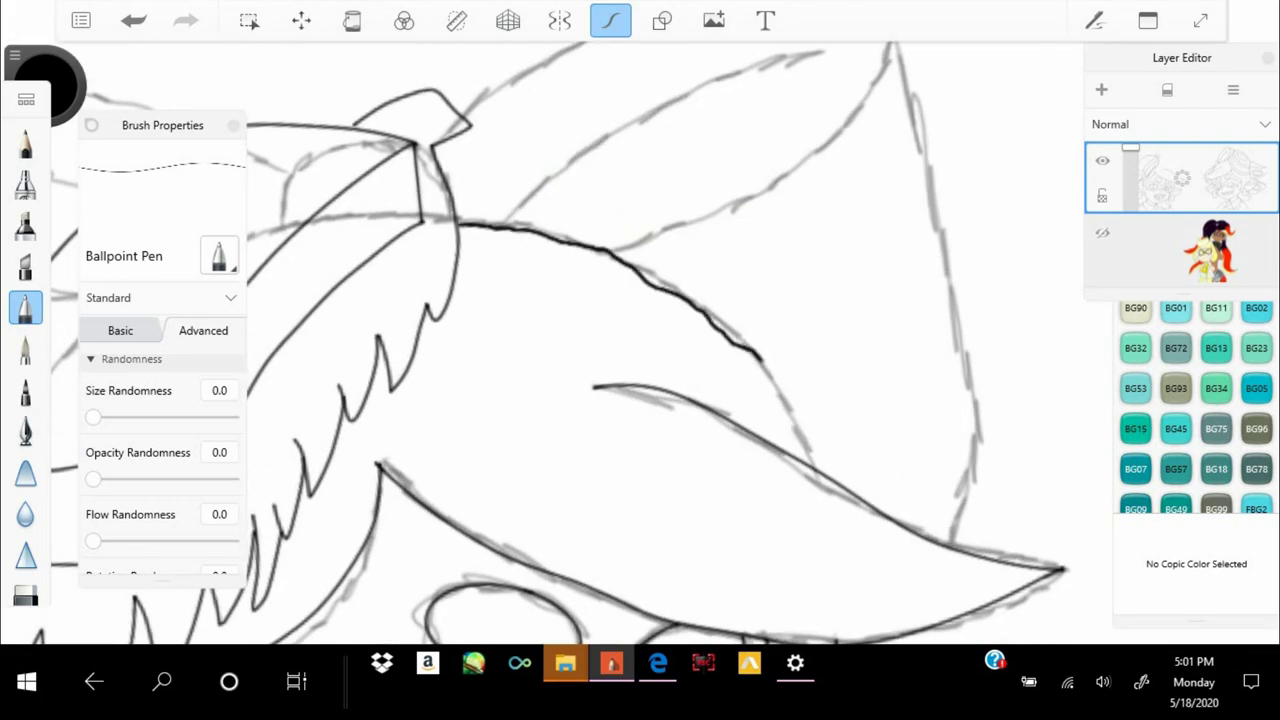
pyautogui.scroll(3, 640, 340)
pyautogui.moveTo(528, 171)
pyautogui.mouseDown()
pyautogui.moveTo(857, 143)
pyautogui.moveTo(957, 300)
pyautogui.mouseUp()
pyautogui.moveTo(650, 310); pyautogui.dragTo(870, 390)
pyautogui.scroll(2, 640, 340)
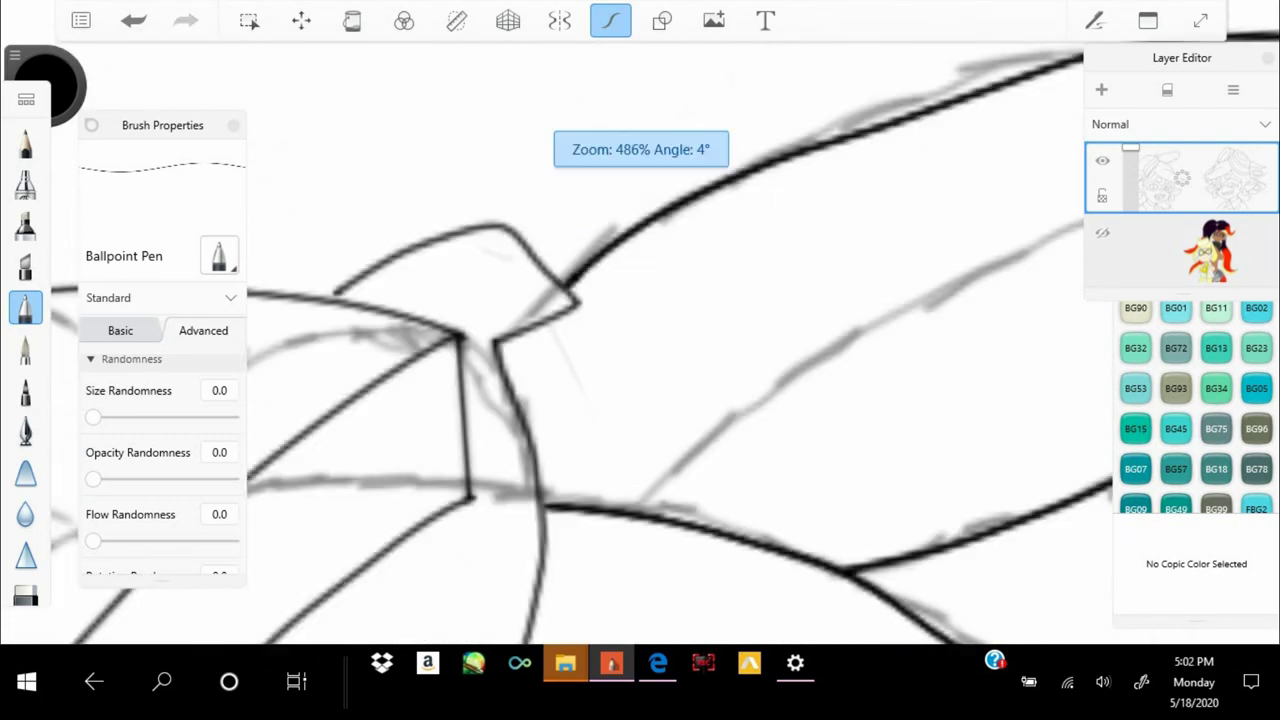
pyautogui.scroll(-4, 640, 340)
pyautogui.moveTo(786, 80); pyautogui.dragTo(695, 585)
pyautogui.scroll(2, 640, 340)
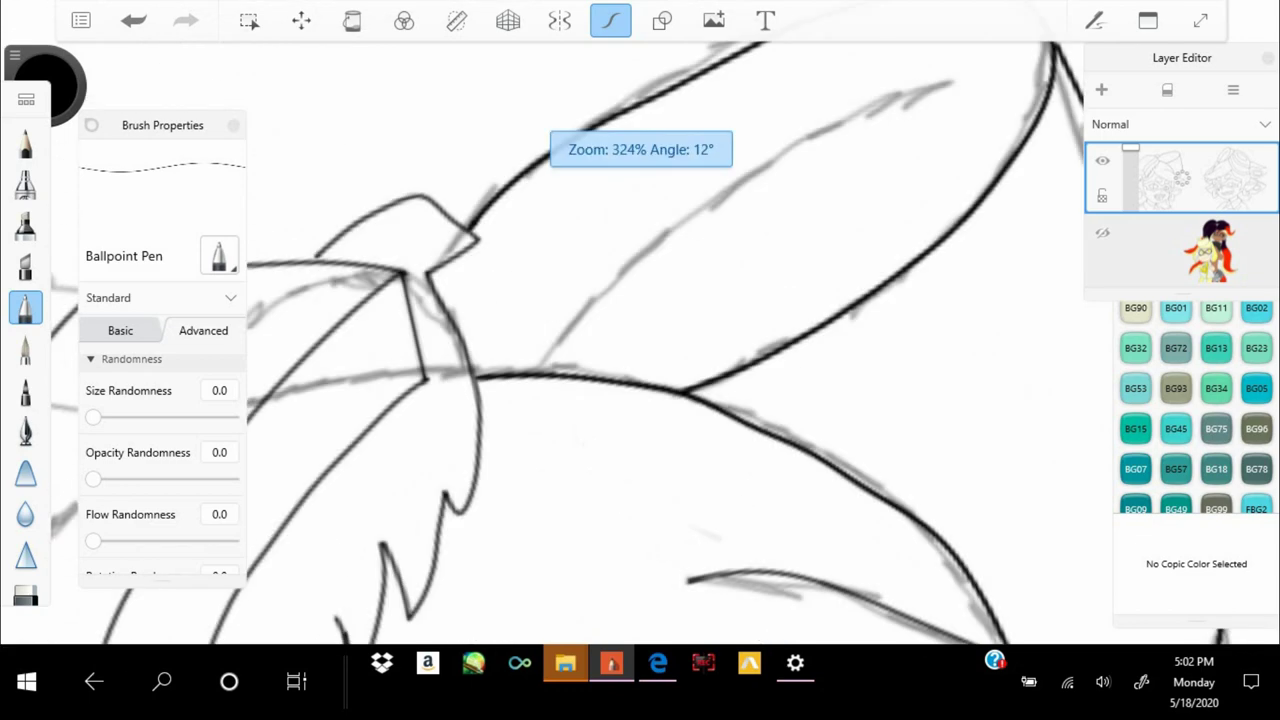
# Ink the opposite bow loop with its inner fold line and outer side edge, undoing the stray strokes
pyautogui.scroll(-5, 640, 340)
pyautogui.scroll(3, 640, 340)
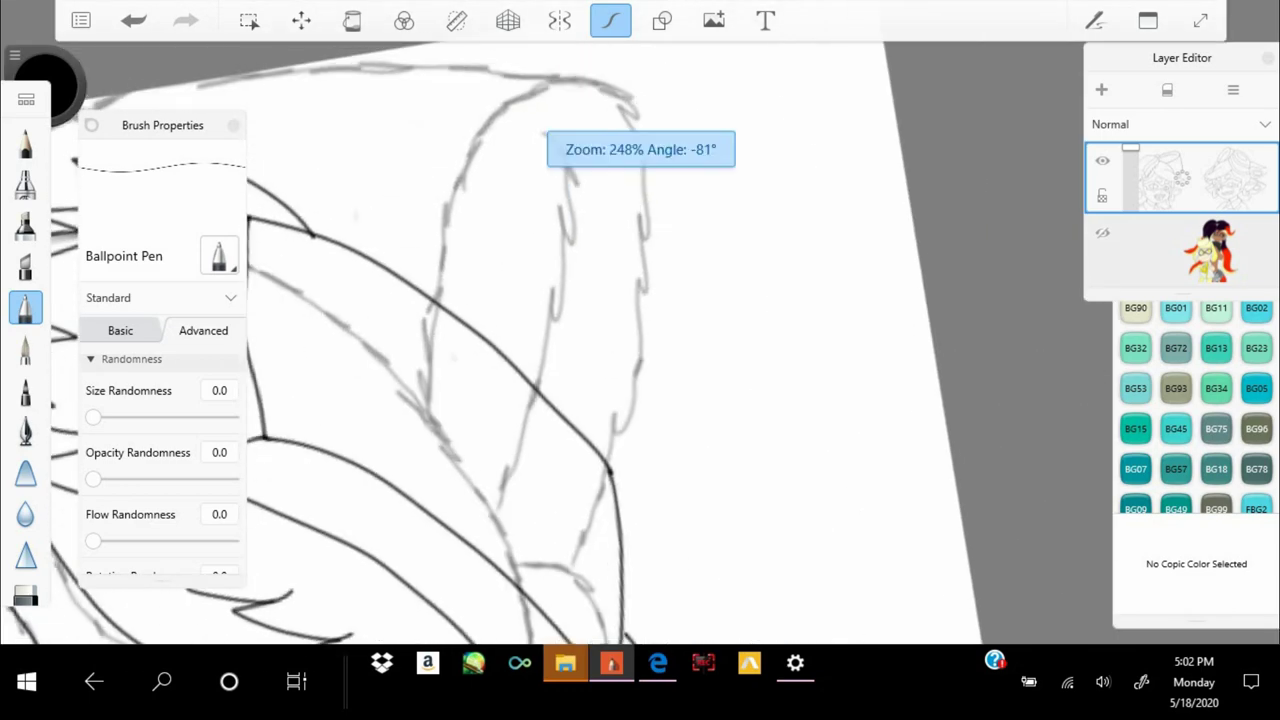
pyautogui.moveTo(455, 215); pyautogui.dragTo(612, 460)
pyautogui.click(133, 20)
pyautogui.moveTo(440, 300)
pyautogui.mouseDown()
pyautogui.moveTo(620, 110)
pyautogui.moveTo(910, 400)
pyautogui.mouseUp()
pyautogui.click(133, 20)
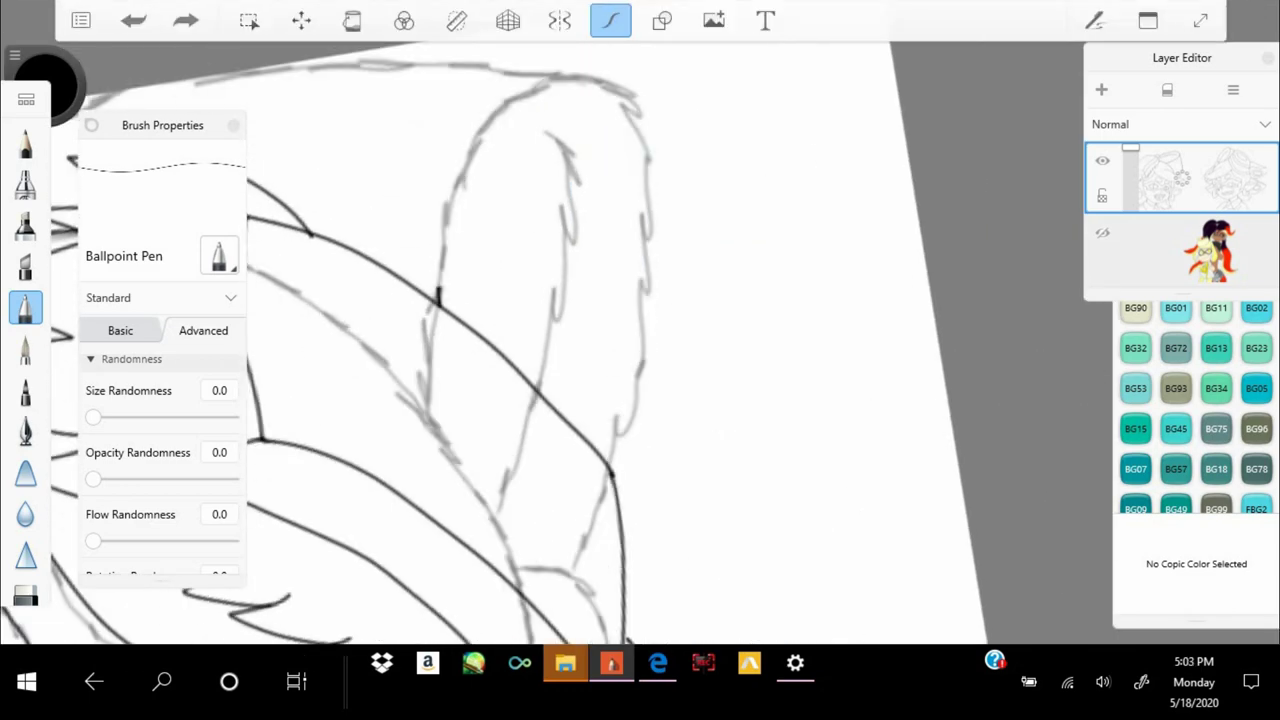
pyautogui.scroll(-4, 640, 340)
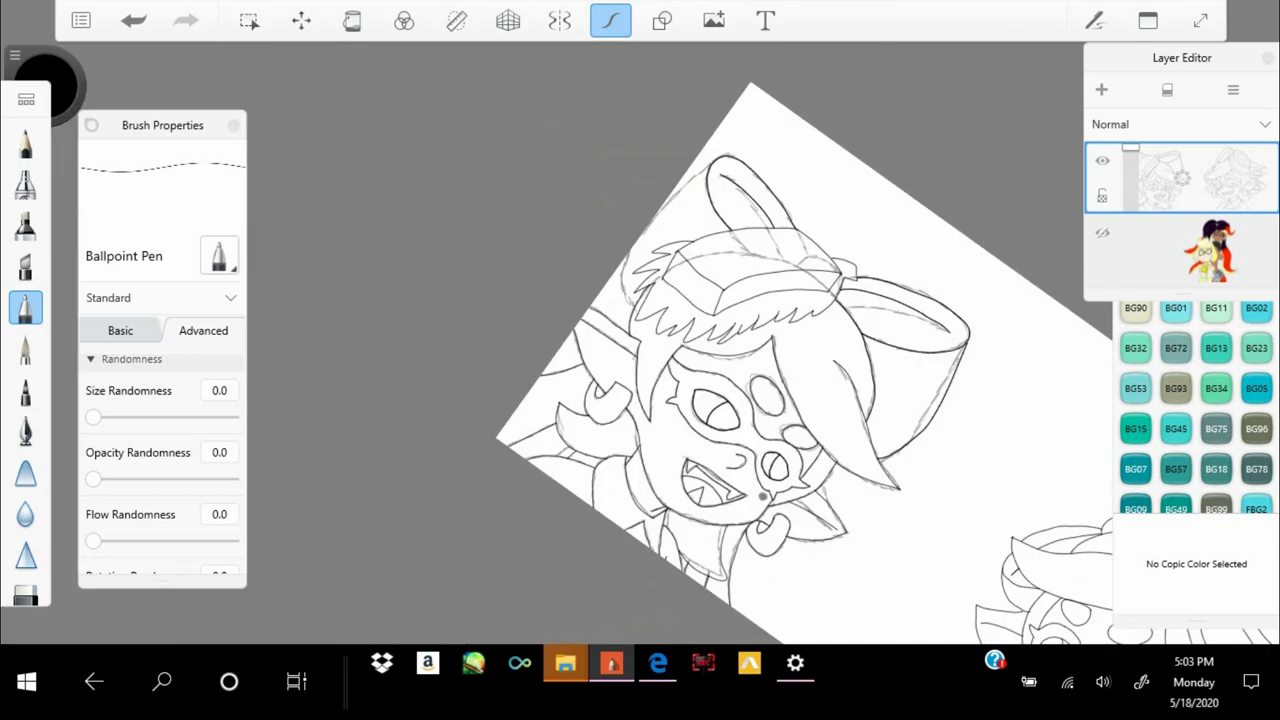
pyautogui.scroll(4, 760, 260)
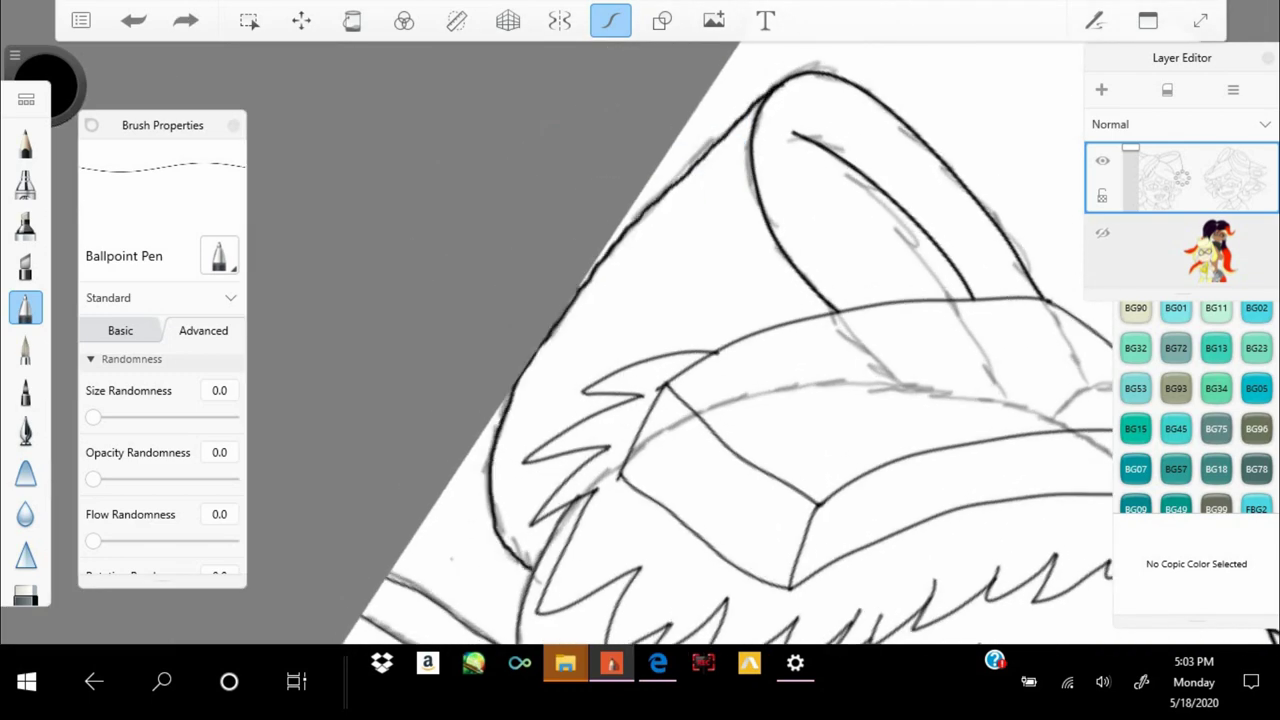
# Add a black beauty mark to each character's cheek with the Paintbrush at size 6.0 and hide the sketch layers
pyautogui.scroll(-4, 700, 340)
pyautogui.scroll(-1, 1180, 215)
pyautogui.click(1180, 213)
pyautogui.click(25, 347)
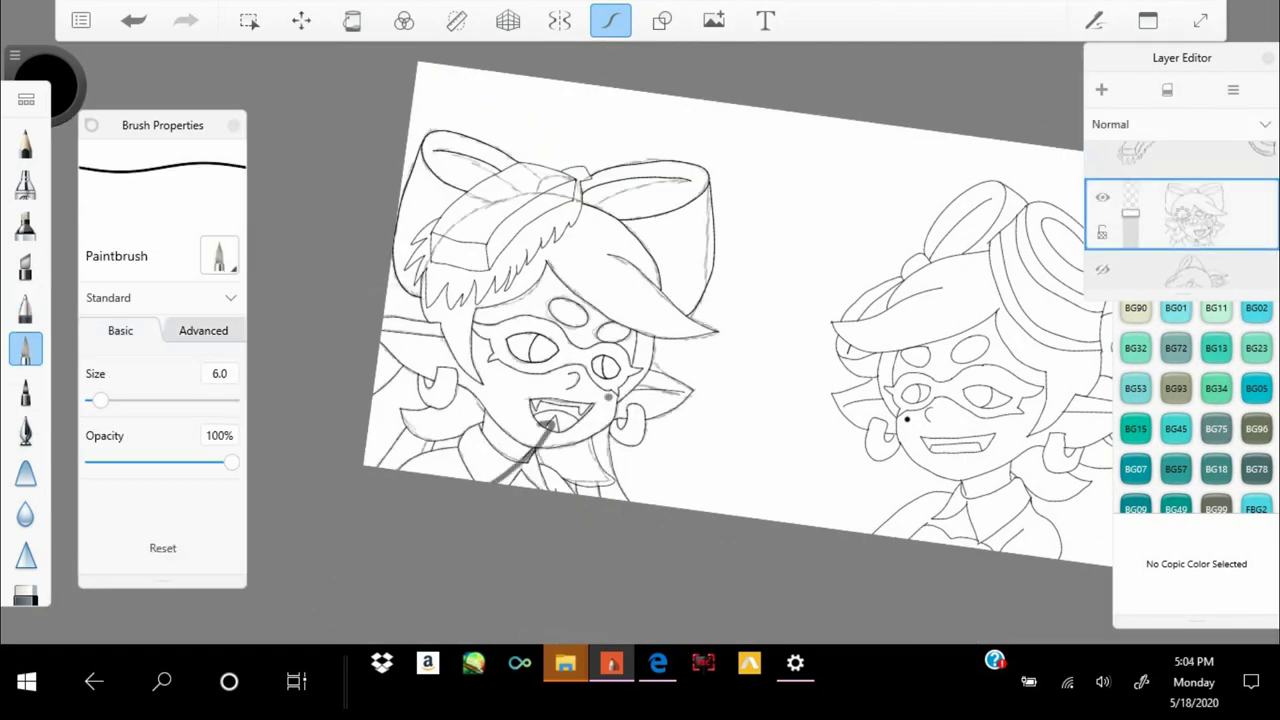
pyautogui.scroll(5, 600, 390)
pyautogui.click(857, 386)
pyautogui.scroll(-4, 640, 340)
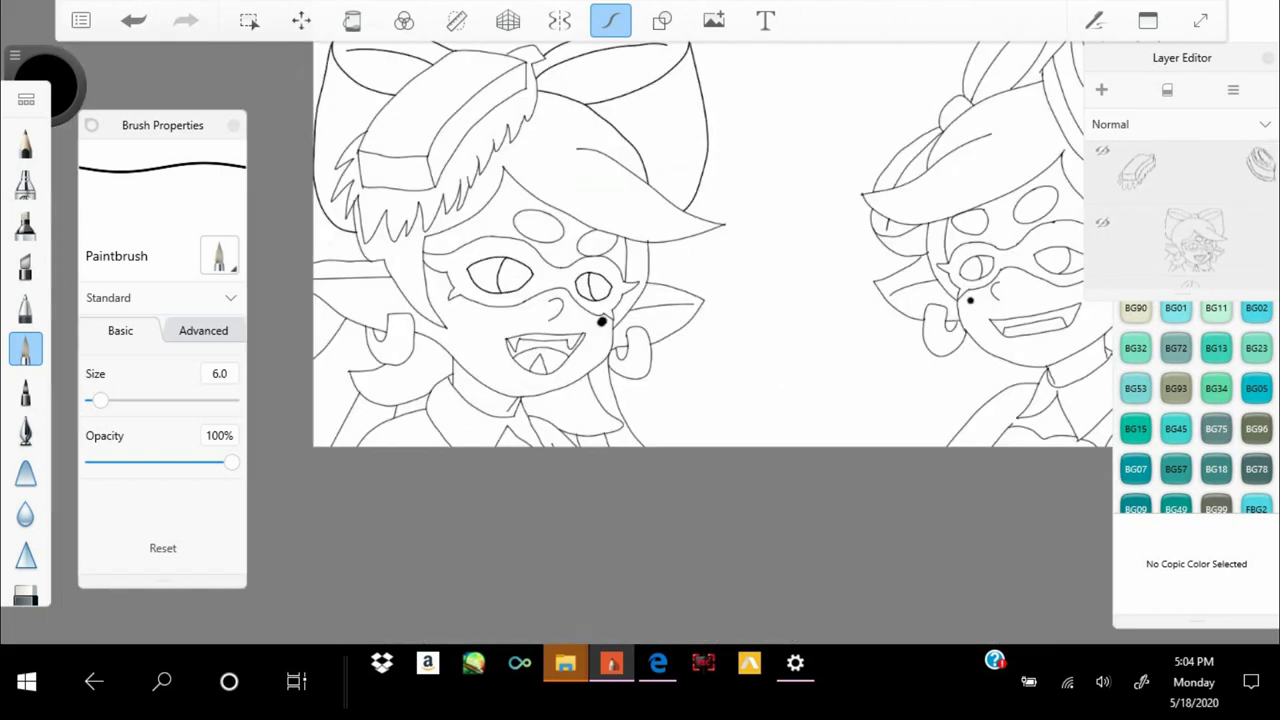
pyautogui.scroll(-3, 700, 300)
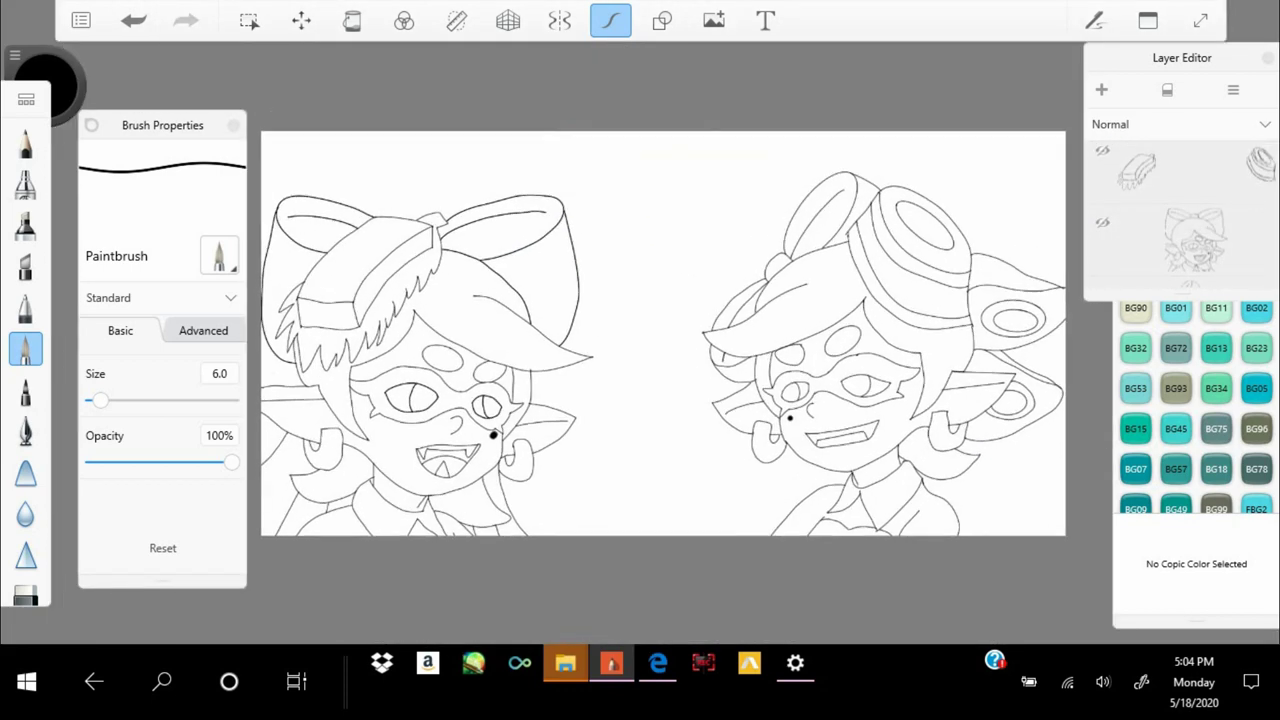
# Choose a near-black colour and select the first character's hair, bow sides and brows with the Magic Wand at tolerance 32
pyautogui.press('m')
pyautogui.moveTo(45, 85); pyautogui.dragTo(48, 100)
pyautogui.scroll(3, 660, 330)
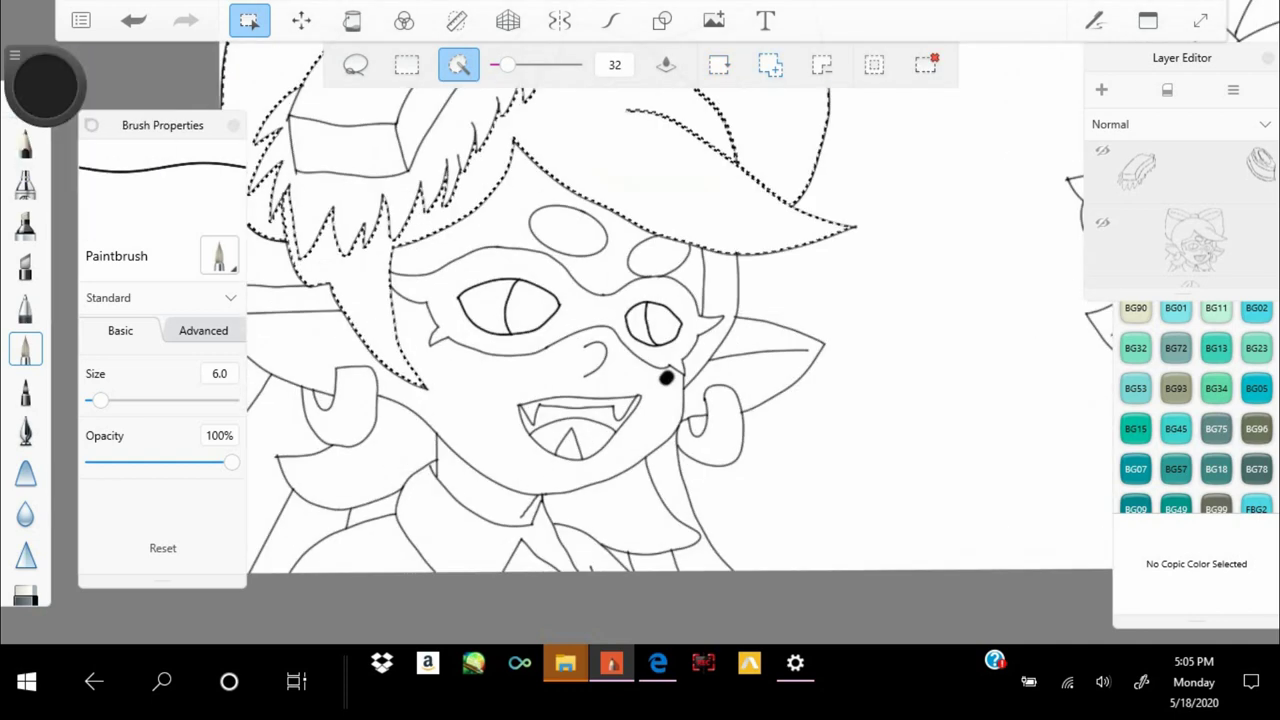
pyautogui.scroll(2, 660, 330)
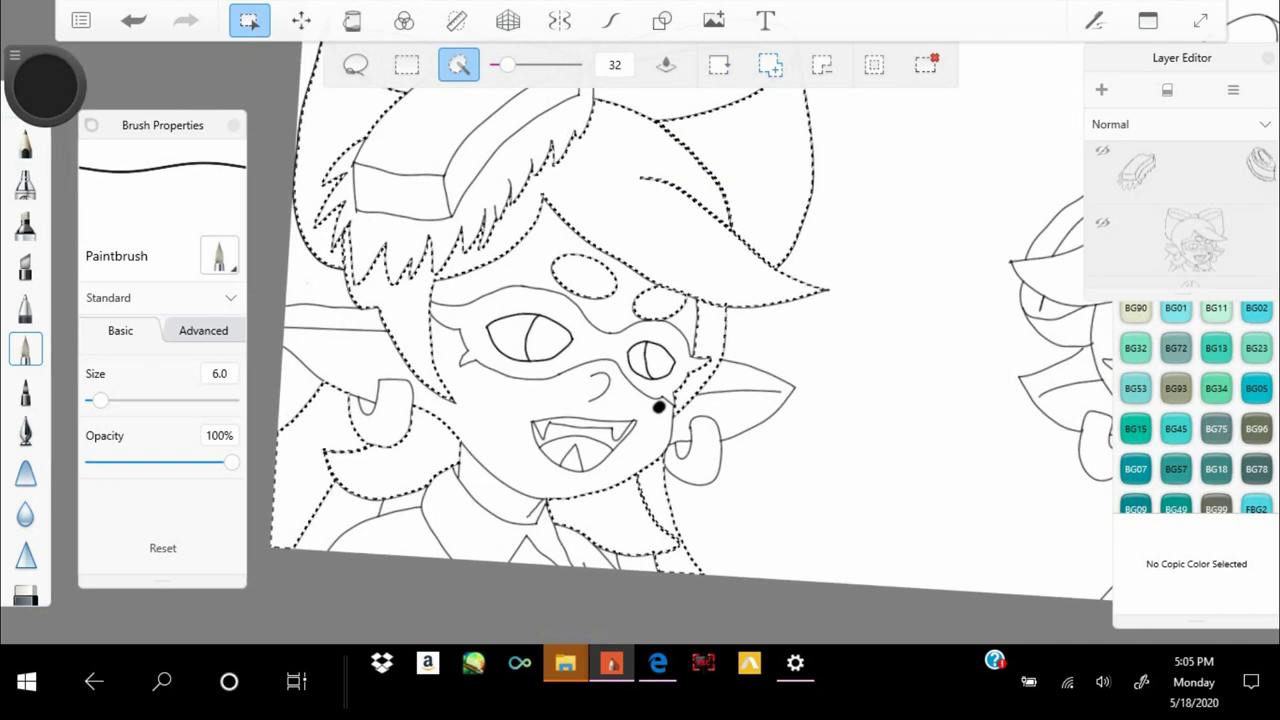
# Paint the selected hair, bow sides and brows near-black with the Paintbrush at size 40.5
pyautogui.scroll(-2, 660, 330)
pyautogui.moveTo(95, 400); pyautogui.dragTo(148, 400)
pyautogui.moveTo(330, 150); pyautogui.dragTo(420, 380)
pyautogui.moveTo(560, 150); pyautogui.dragTo(740, 300)
pyautogui.moveTo(360, 440); pyautogui.dragTo(450, 510)
pyautogui.moveTo(665, 310); pyautogui.dragTo(665, 420)
pyautogui.moveTo(600, 480); pyautogui.dragTo(660, 560)
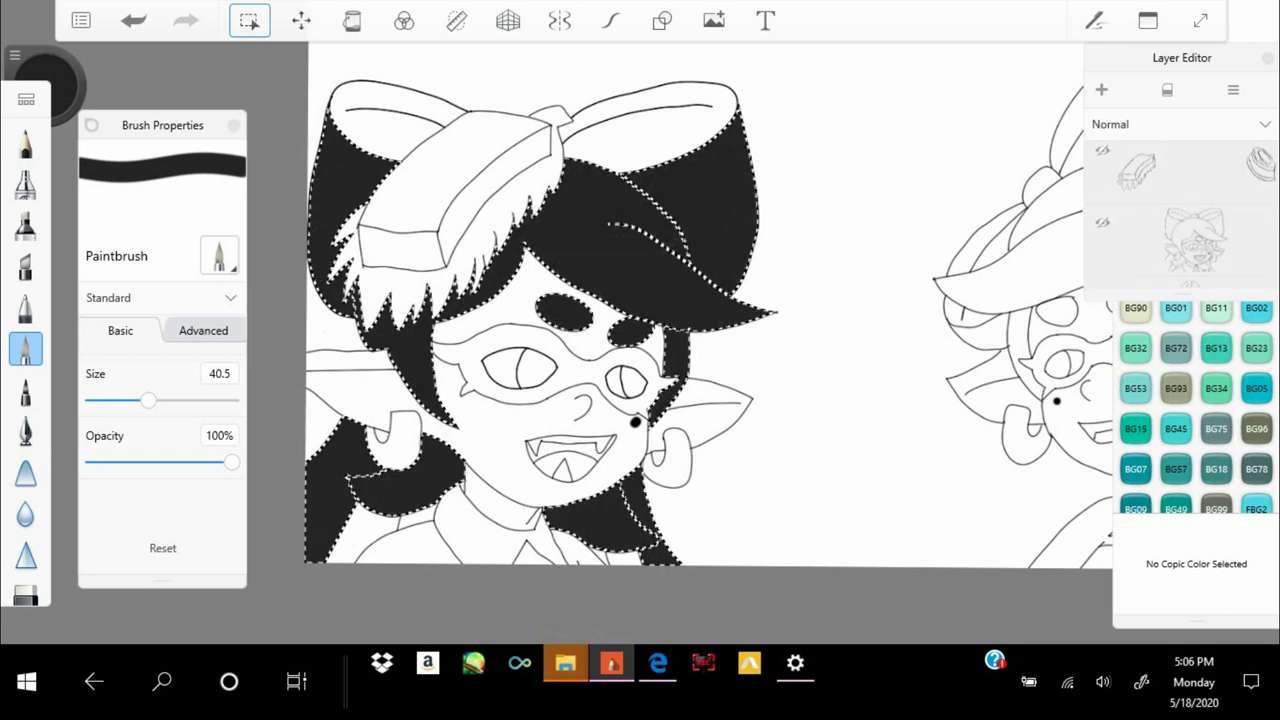
# Select the first character's face, ears, neck and shoulder areas with the Magic Wand and bring up the Copic colours
pyautogui.scroll(2, 600, 330)
pyautogui.click(249, 20)
pyautogui.click(540, 420)
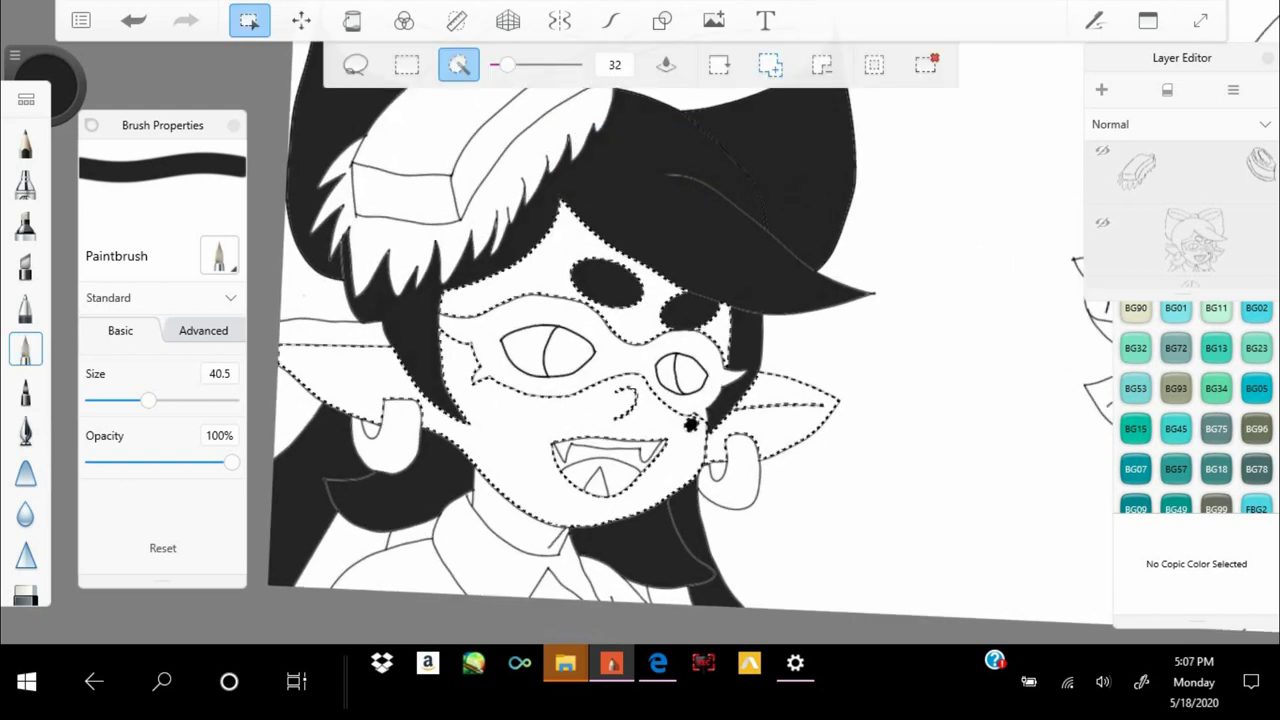
pyautogui.scroll(-2, 600, 330)
pyautogui.click(404, 20)
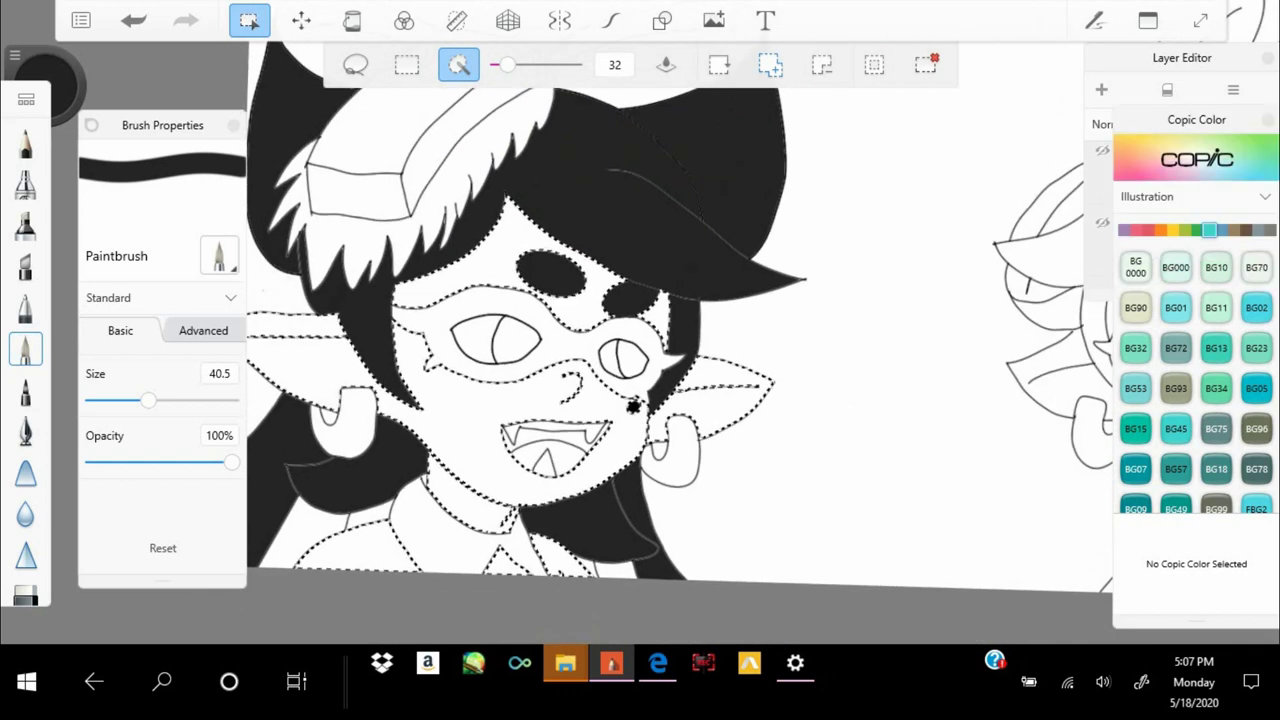
# Paint the selected skin areas in Copic E0000 Floral White with the Paintbrush at size 65.9
pyautogui.click(25, 348)
pyautogui.click(1135, 267)
pyautogui.moveTo(148, 400); pyautogui.dragTo(172, 400)
pyautogui.moveTo(420, 300); pyautogui.dragTo(560, 480)
pyautogui.moveTo(330, 360); pyautogui.dragTo(400, 550)
pyautogui.moveTo(450, 420); pyautogui.dragTo(600, 480)
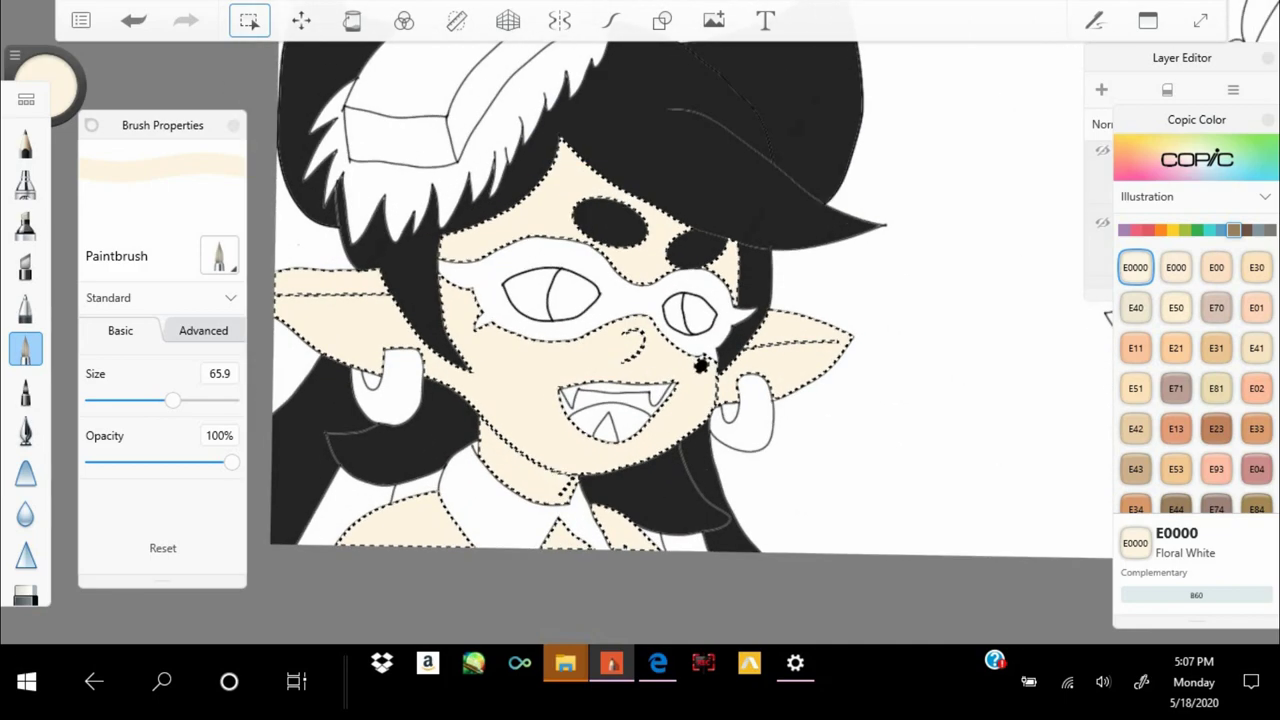
# Select the second character's skin areas with the Magic Wand and paint them in the same Floral White
pyautogui.click(249, 20)
pyautogui.moveTo(800, 300); pyautogui.dragTo(350, 250)
pyautogui.click(249, 20)
pyautogui.click(584, 328)
pyautogui.scroll(2, 584, 328)
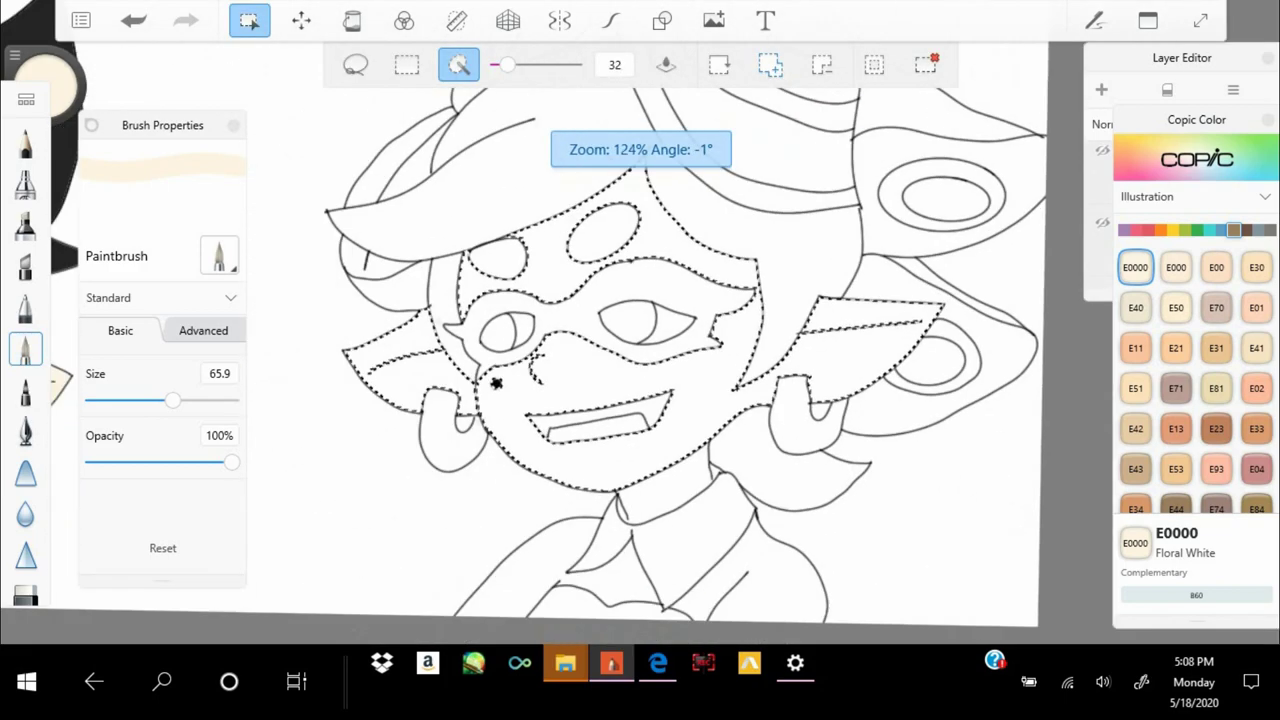
pyautogui.scroll(-2, 538, 363)
pyautogui.click(25, 348)
pyautogui.moveTo(560, 400)
pyautogui.mouseDown()
pyautogui.moveTo(680, 250)
pyautogui.moveTo(800, 340)
pyautogui.mouseUp()
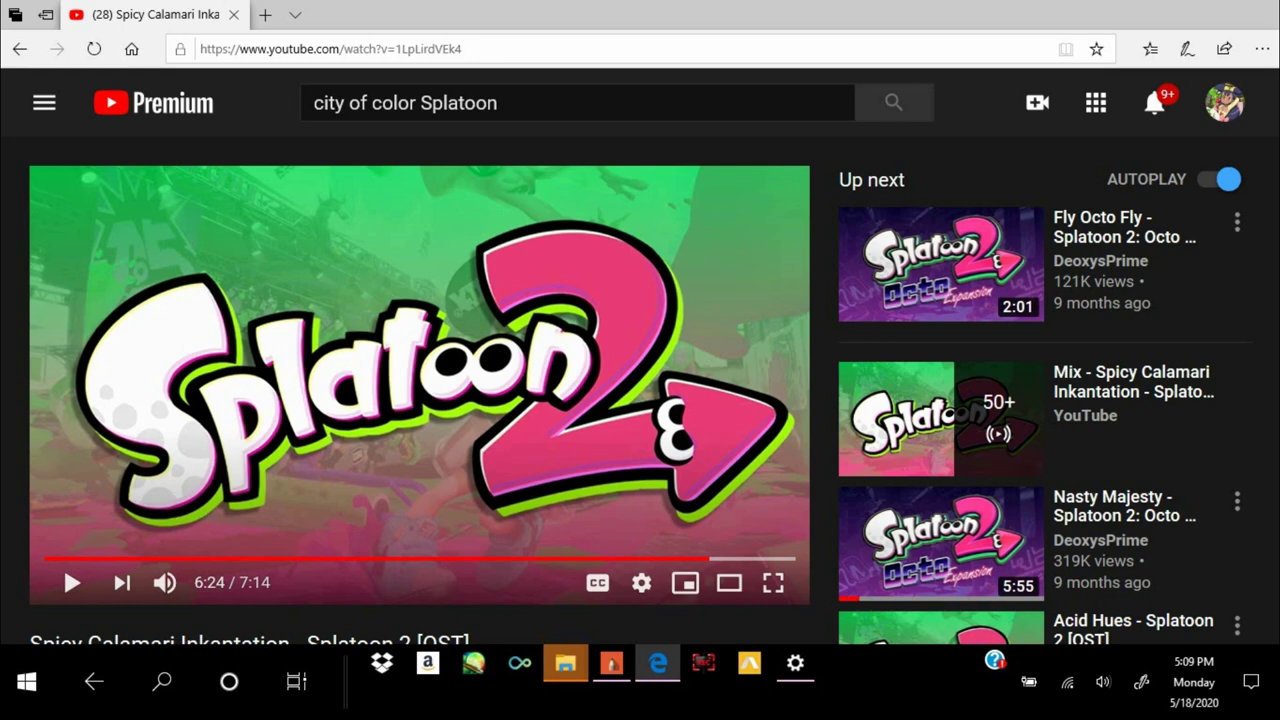
# Play the suggested video Shark Bytes - Splatoon 2: Octo Expansion [OST] on YouTube and lower the volume
pyautogui.press('super+a')
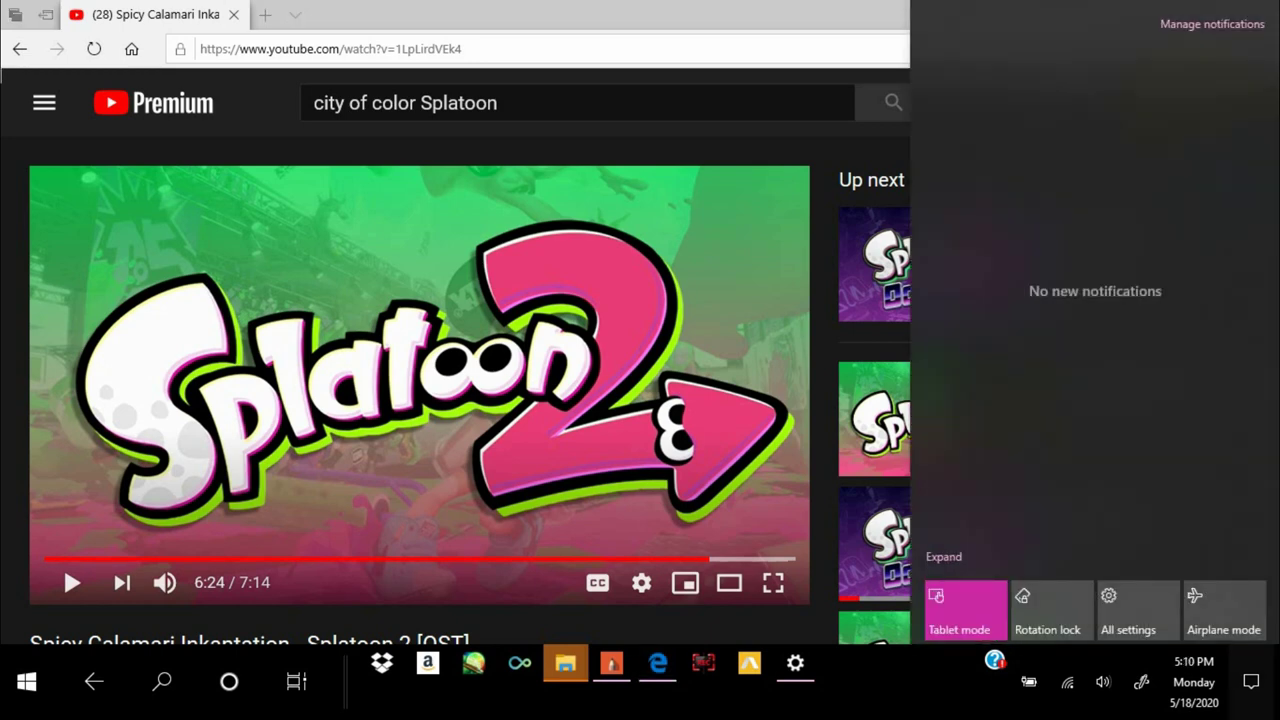
pyautogui.press('super+a')
pyautogui.scroll(-10, 420, 390)
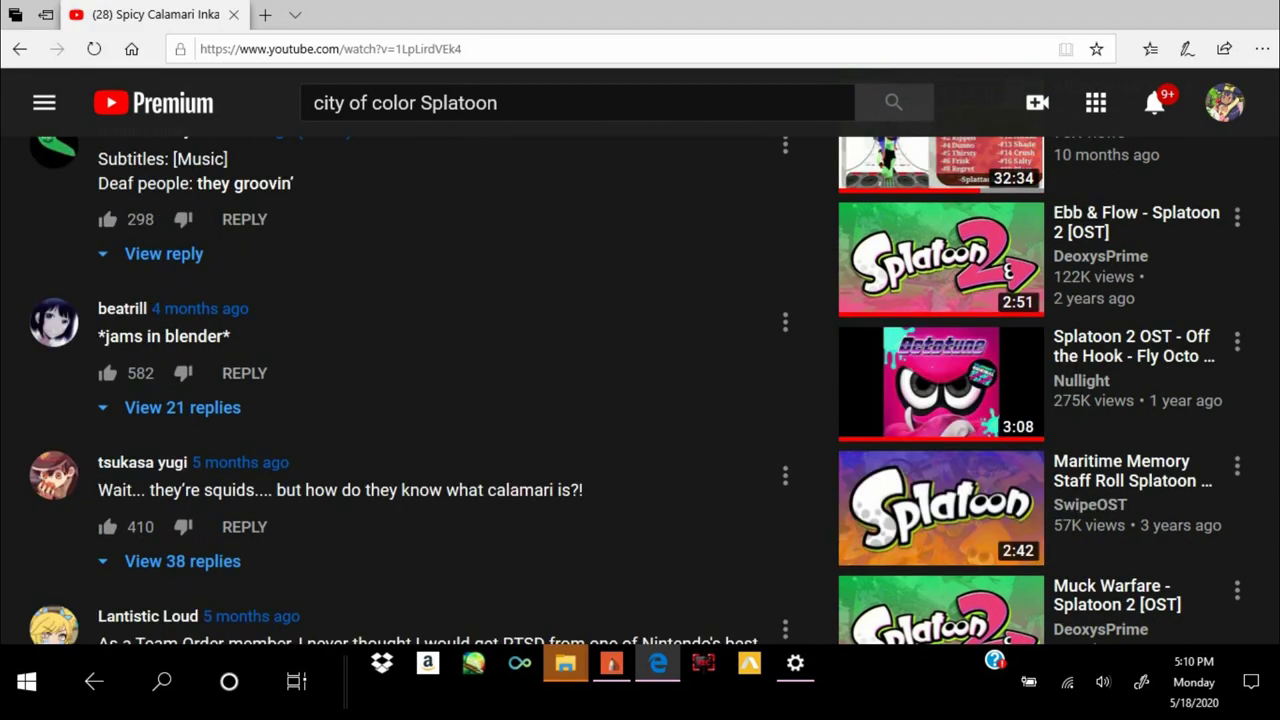
pyautogui.scroll(-3, 420, 390)
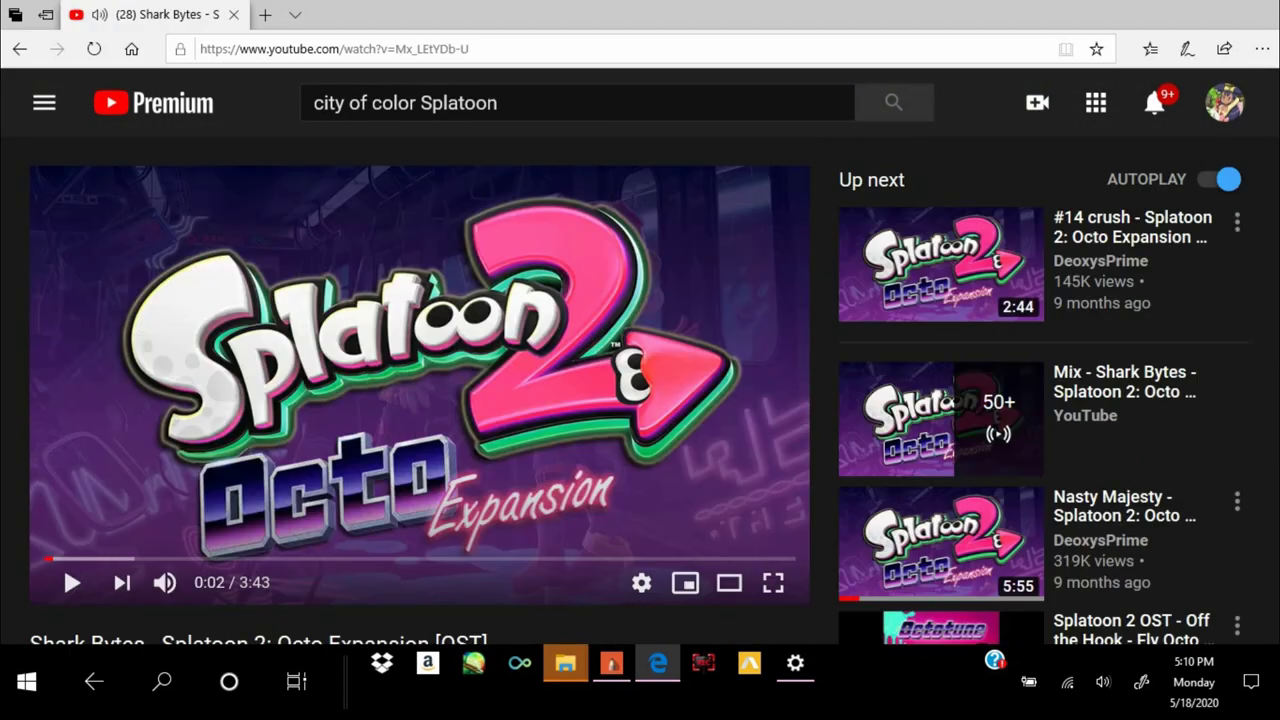
pyautogui.press('XF86AudioLowerVolume')
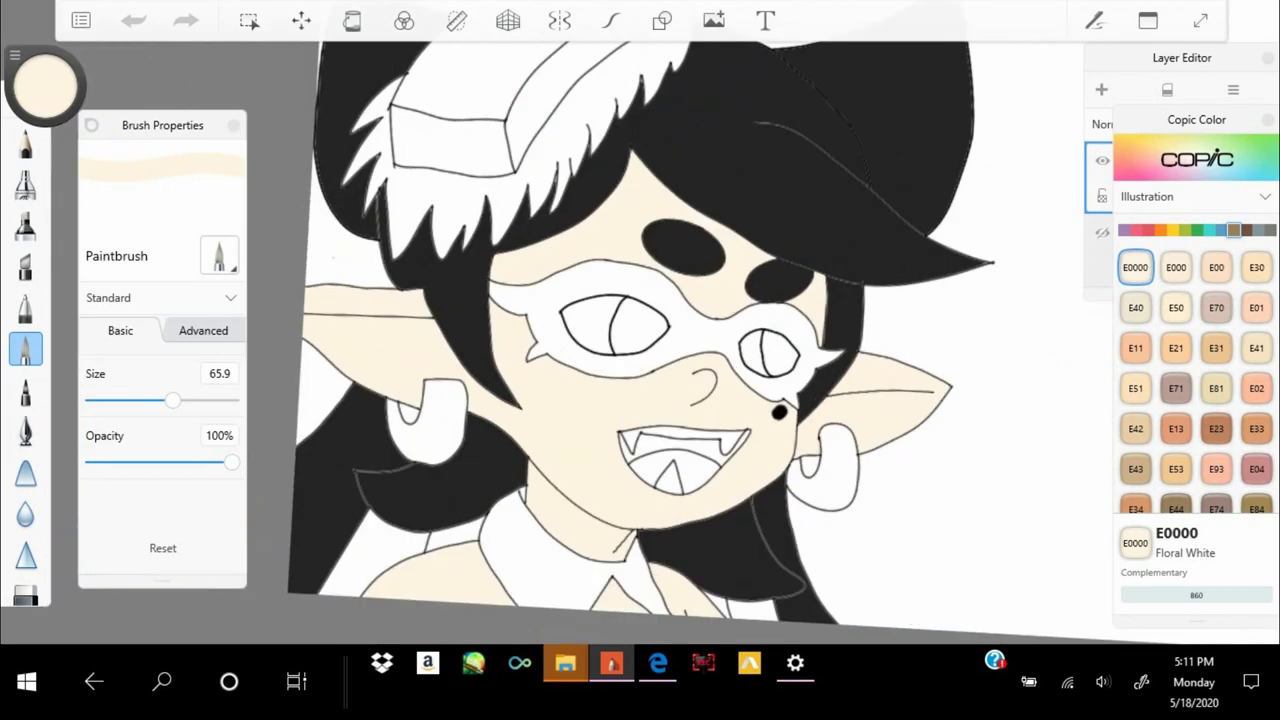
# Back in SketchBook, select both characters' earrings with the Magic Wand and paint them light grey
pyautogui.scroll(2, 640, 340)
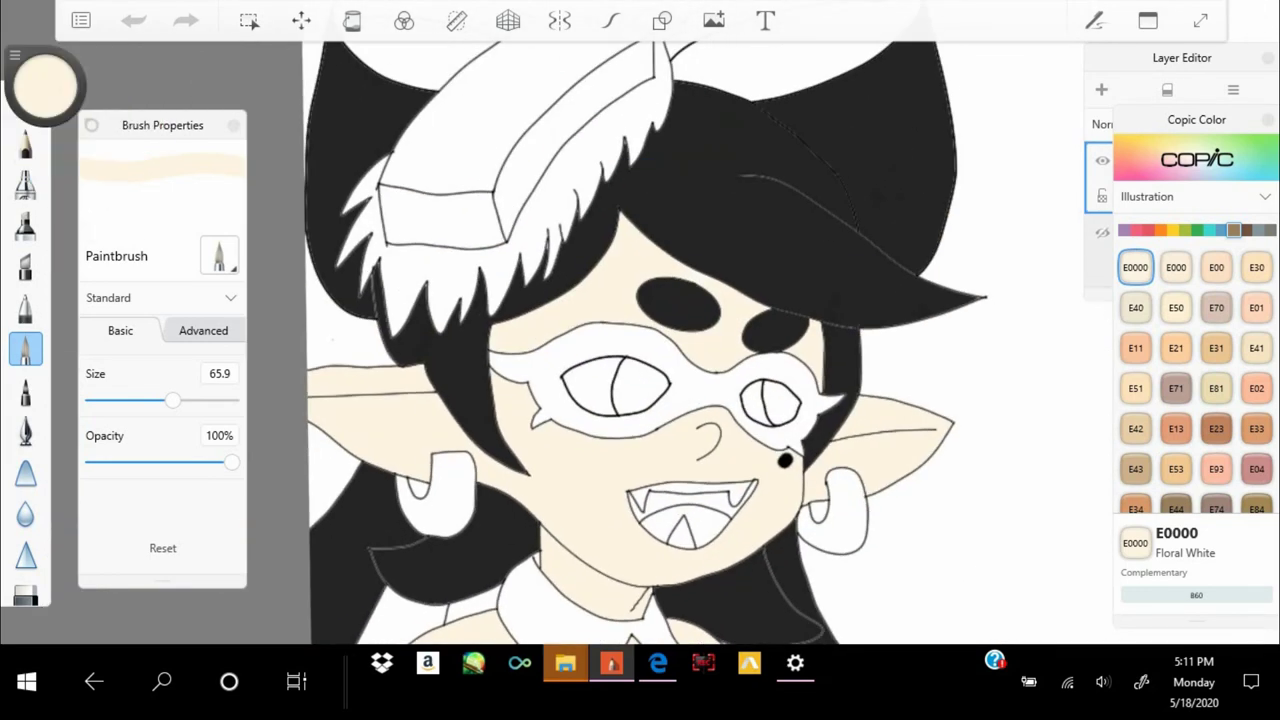
pyautogui.click(43, 80)
pyautogui.click(249, 20)
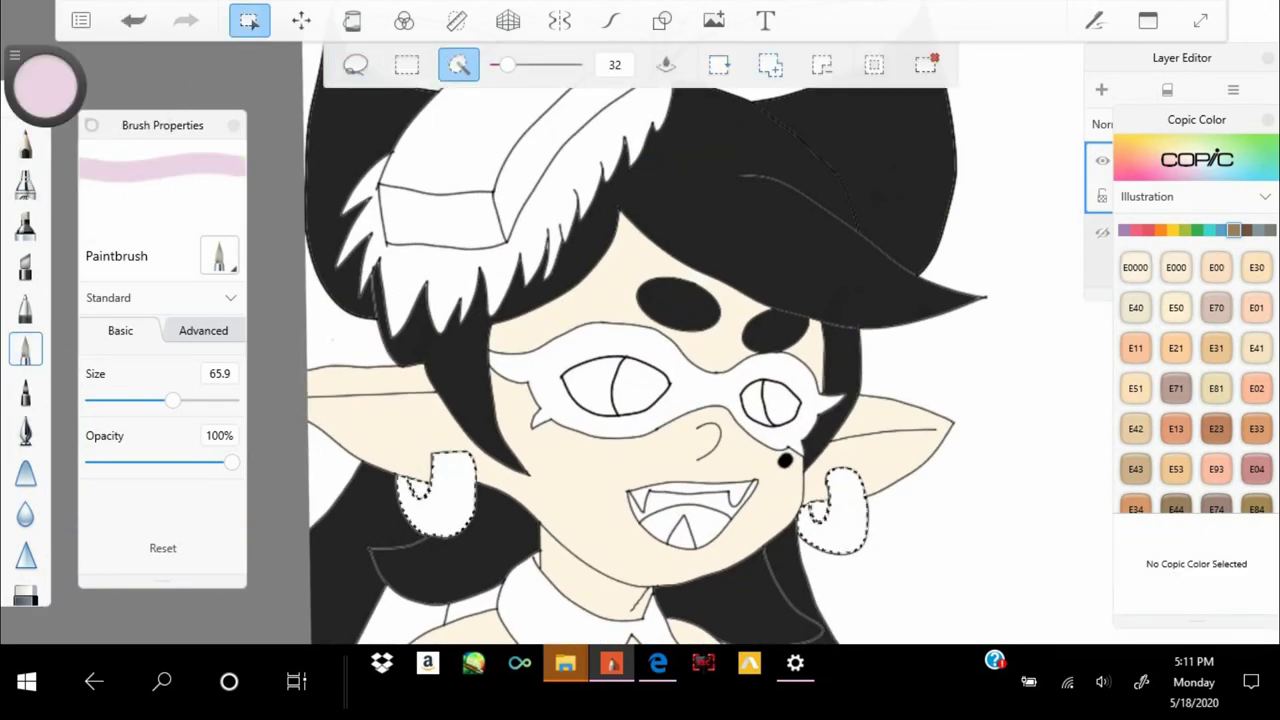
pyautogui.moveTo(430, 490); pyautogui.dragTo(835, 510)
pyautogui.click(43, 80)
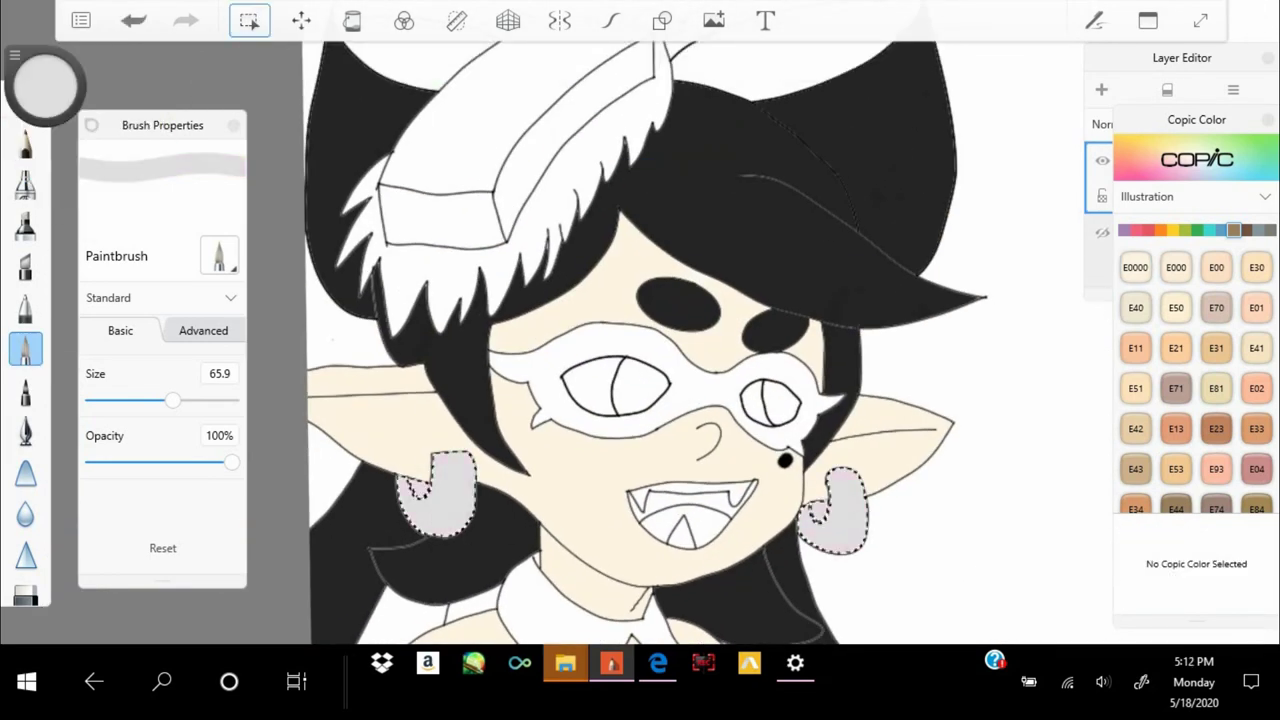
pyautogui.moveTo(900, 350); pyautogui.dragTo(300, 350)
pyautogui.scroll(-3, 640, 340)
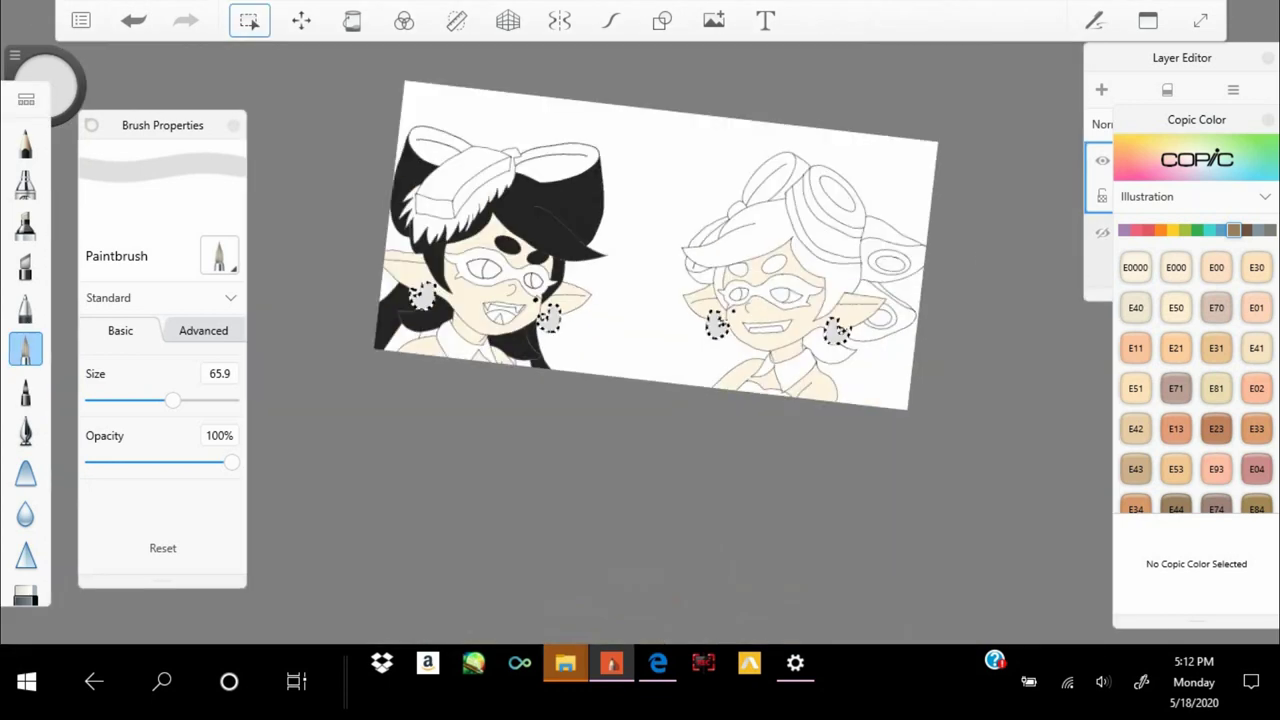
# Paint the headpiece's jagged fringe hot pink and its block-shaped faces pale pink, selecting each area first
pyautogui.scroll(5, 500, 230)
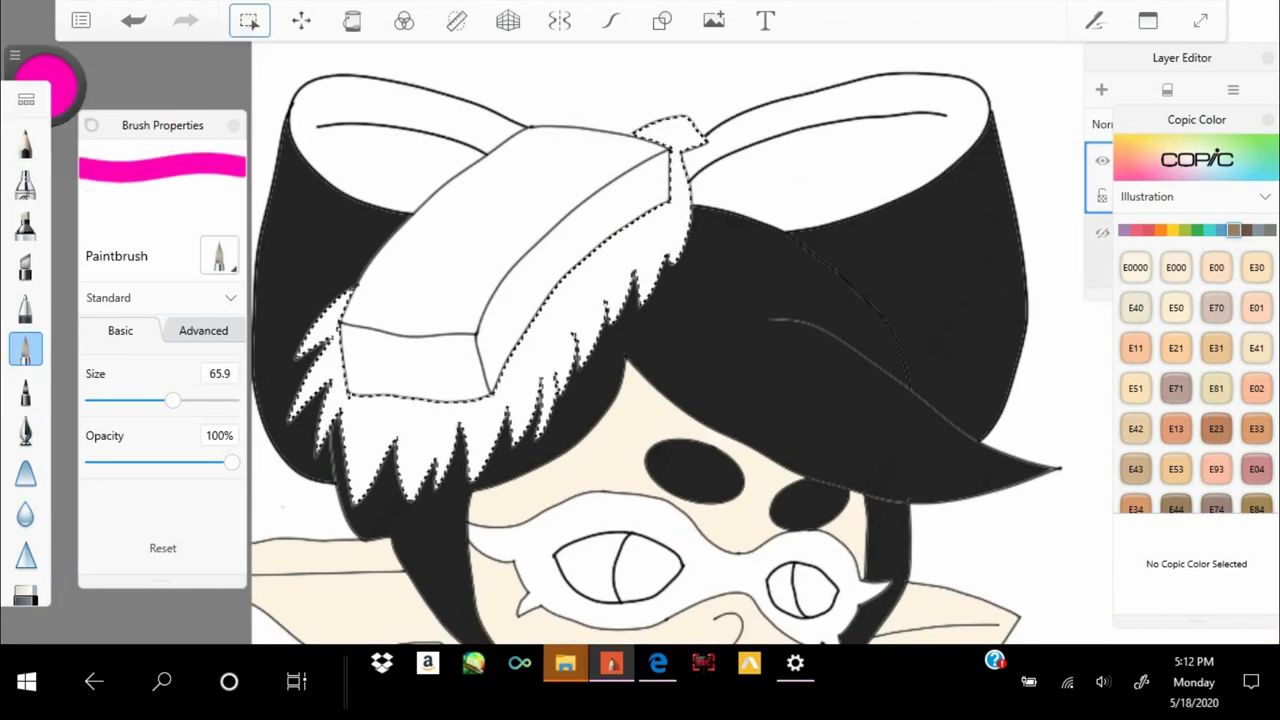
pyautogui.moveTo(43, 80); pyautogui.dragTo(480, 300)
pyautogui.click(249, 20)
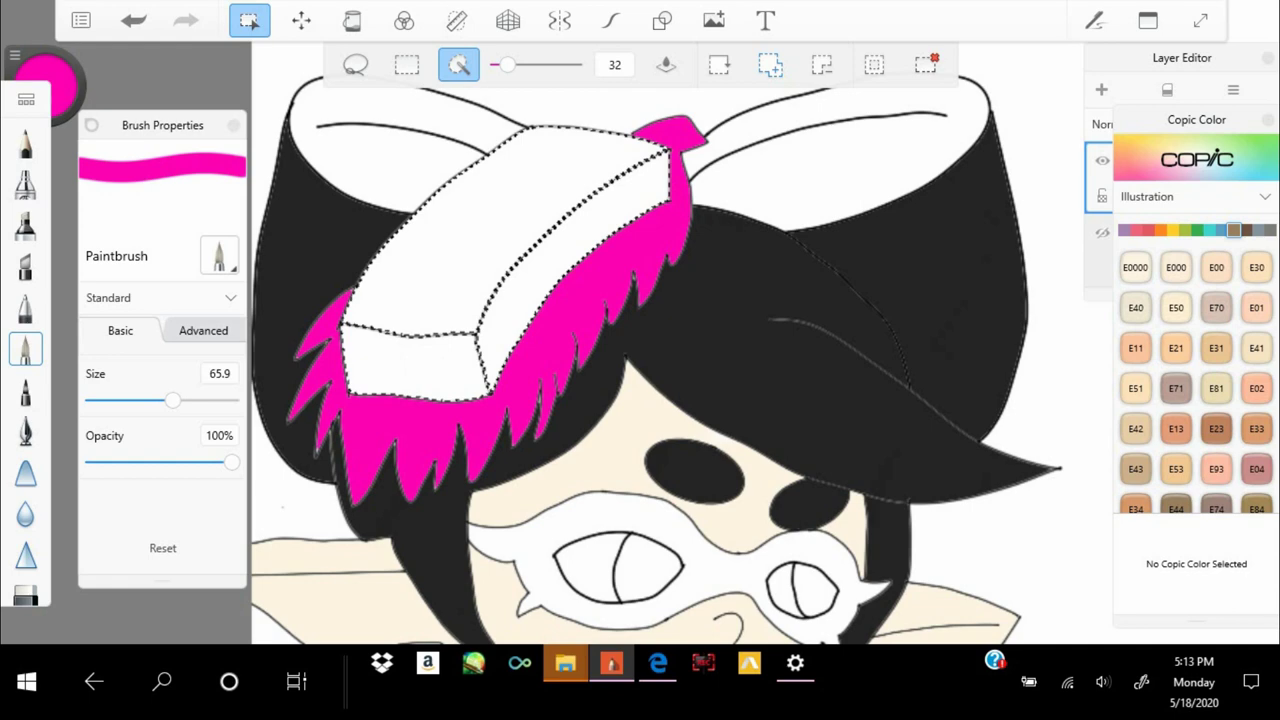
pyautogui.moveTo(43, 80); pyautogui.dragTo(500, 230)
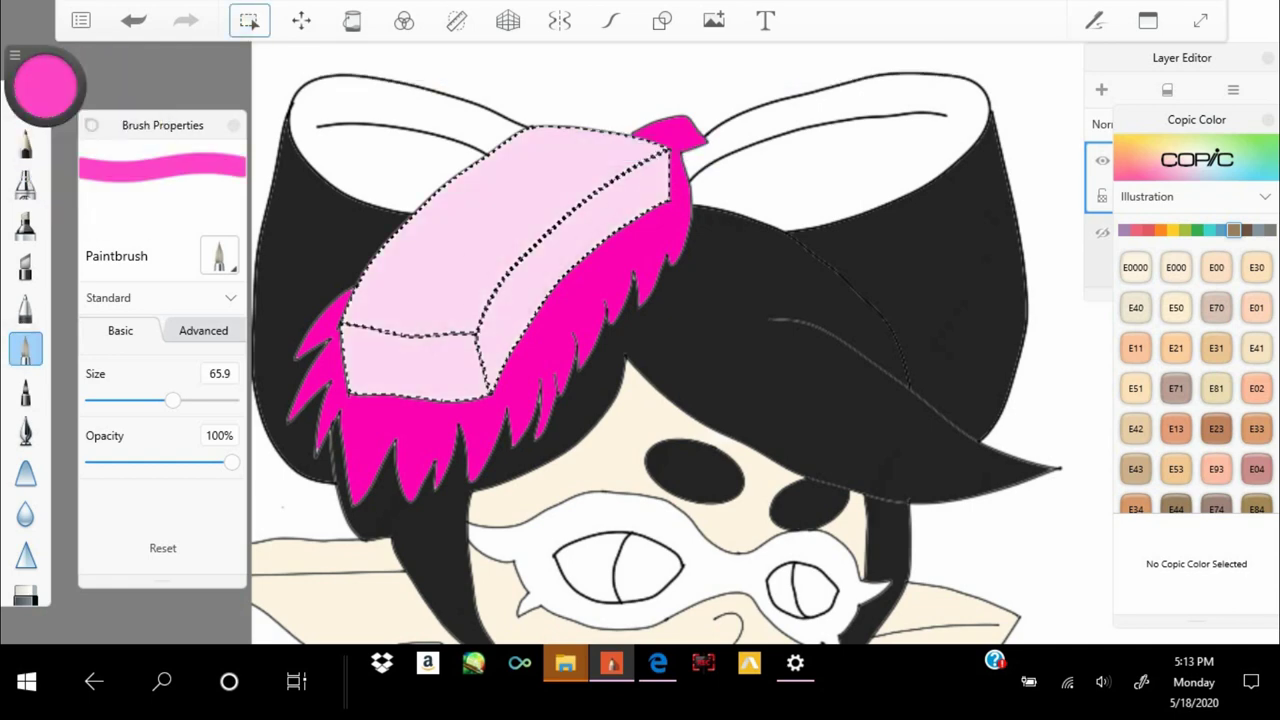
# Undo the last stroke and stamp bright pink polka dots across the headpiece's upper face at brush size 14.6
pyautogui.hotkey('ctrl', 'z')
pyautogui.moveTo(173, 400); pyautogui.dragTo(107, 400)
pyautogui.click(606, 158)
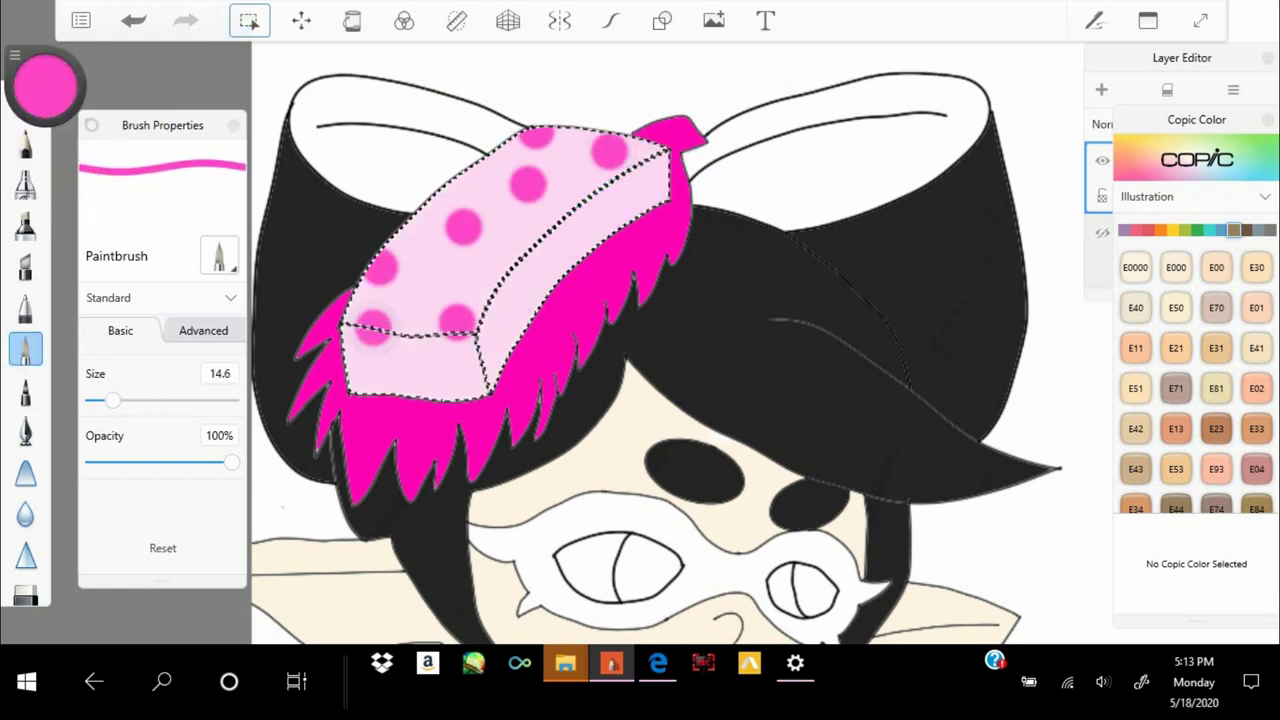
pyautogui.scroll(3, 364, 238)
pyautogui.click(570, 125)
pyautogui.click(657, 240)
pyautogui.click(485, 194)
pyautogui.click(508, 307)
# Paint over the dot parts that spill past the upper face's edge in pale pink, reducing the brush size to 4.6
pyautogui.scroll(2, 640, 340)
pyautogui.moveTo(43, 80)
pyautogui.mouseDown()
pyautogui.moveTo(86, 129)
pyautogui.moveTo(640, 330)
pyautogui.mouseUp()
pyautogui.scroll(5, 607, 432)
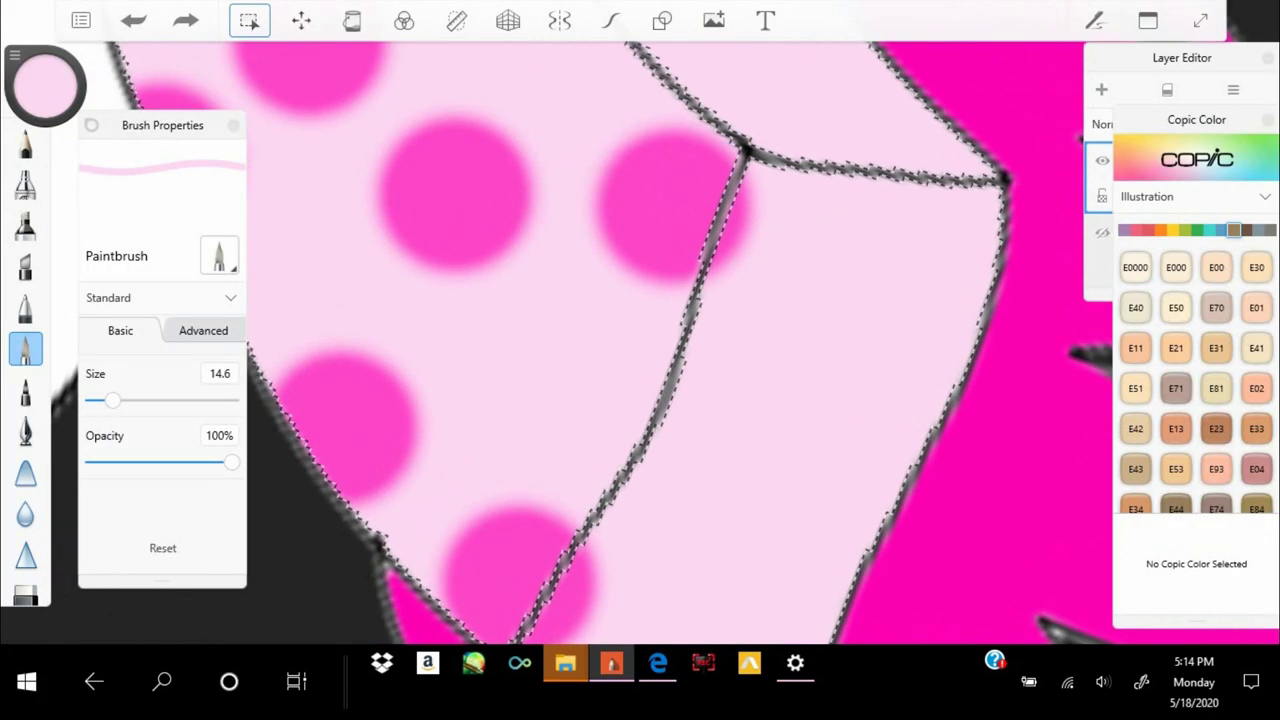
pyautogui.moveTo(730, 205); pyautogui.dragTo(718, 280)
pyautogui.scroll(-10, 640, 340)
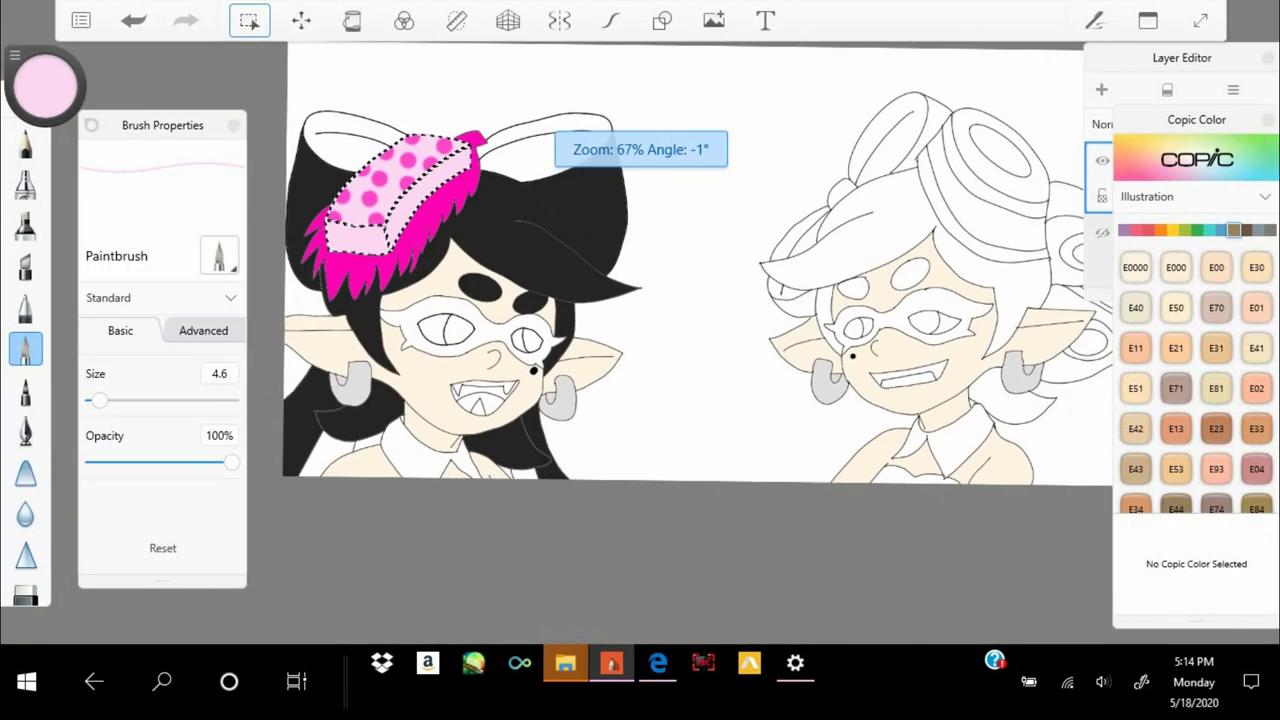
# Try to adjust the first character's smaller eye with a lasso selection and a transform
pyautogui.click(249, 20)
pyautogui.scroll(10, 640, 340)
pyautogui.moveTo(630, 250); pyautogui.dragTo(640, 470)
pyautogui.click(301, 20)
pyautogui.moveTo(700, 360)
pyautogui.mouseDown()
pyautogui.moveTo(760, 400)
pyautogui.moveTo(740, 430)
pyautogui.mouseUp()
pyautogui.press('Return')
pyautogui.scroll(-10, 640, 340)
pyautogui.scroll(10, 640, 340)
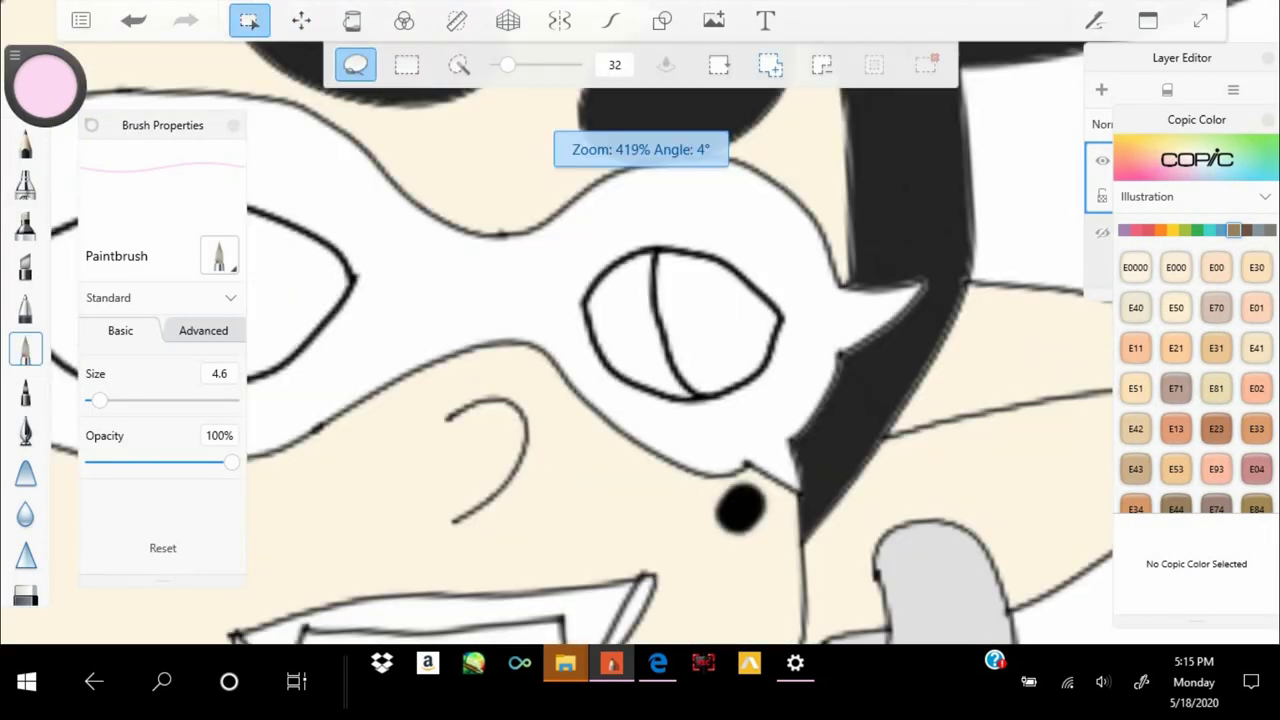
# Lasso the first character's smaller eye, scale it to about 123% and rotate it about -11° within the mask
pyautogui.scroll(3, 640, 340)
pyautogui.moveTo(640, 220); pyautogui.dragTo(690, 510)
pyautogui.click(301, 20)
pyautogui.moveTo(700, 360); pyautogui.dragTo(740, 400)
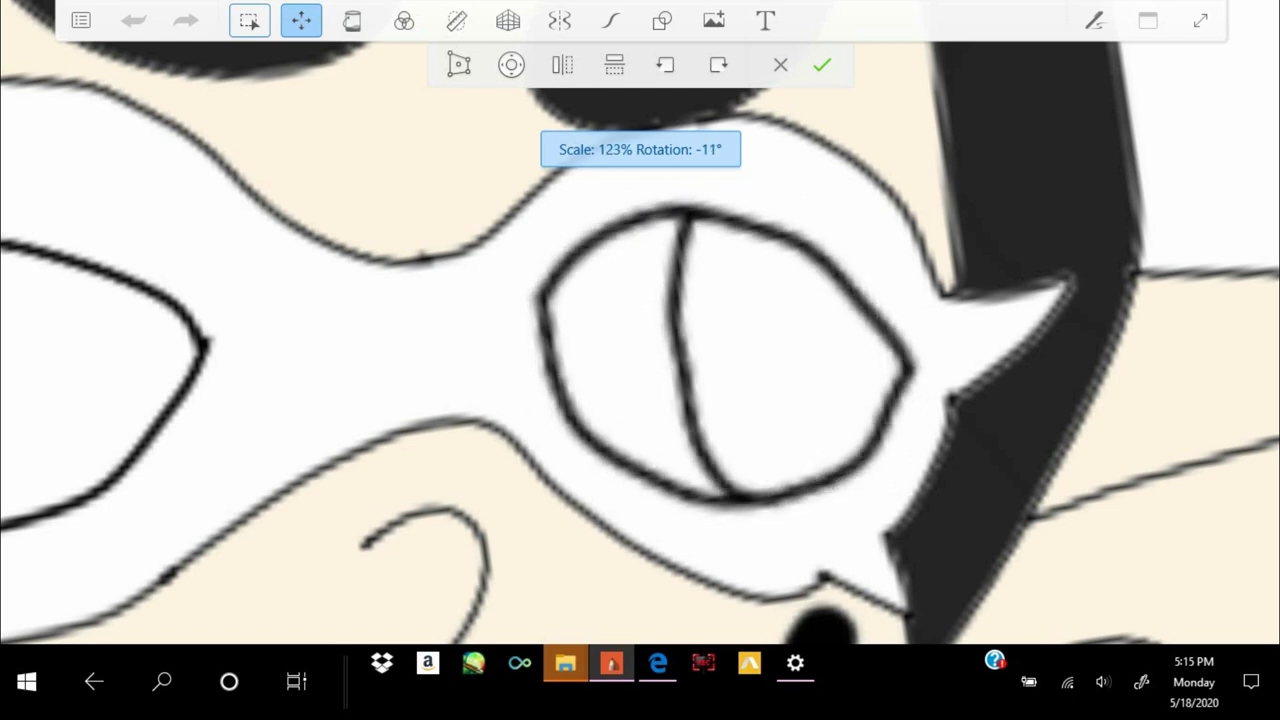
pyautogui.press('Return')
pyautogui.scroll(-5, 640, 340)
pyautogui.scroll(3, 640, 340)
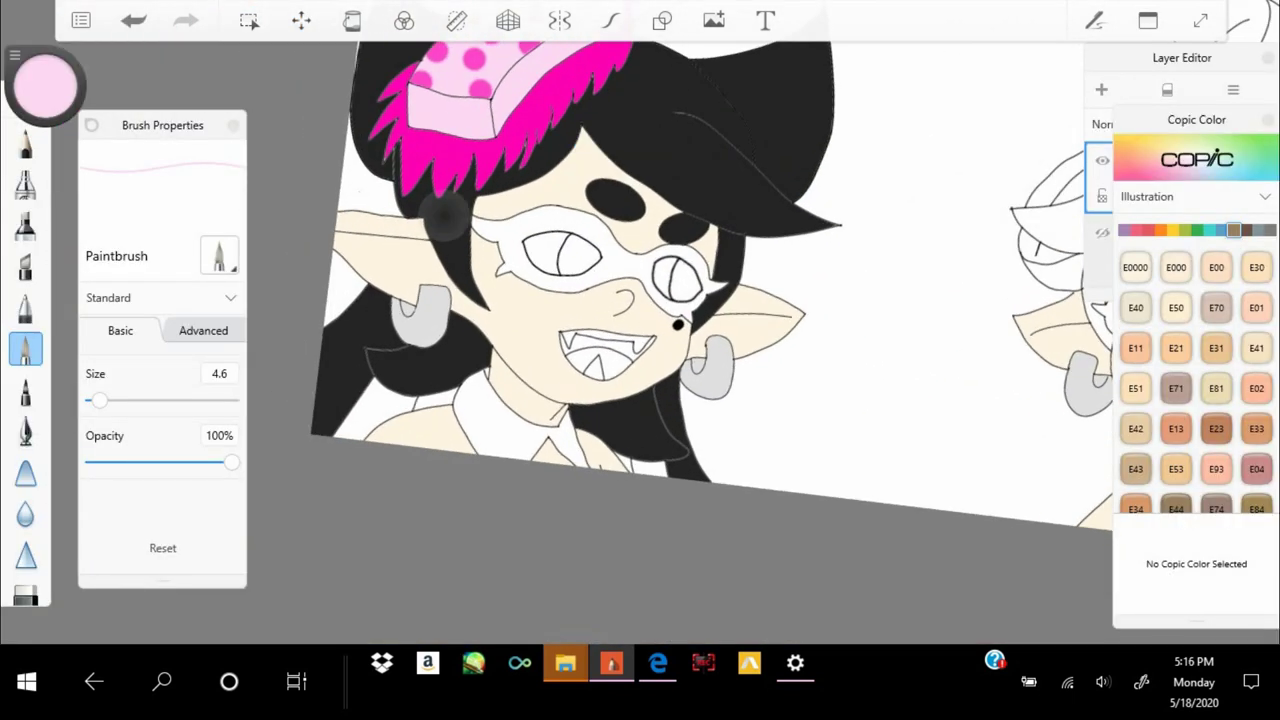
# Paint the inner faces of the first character's hair loops and lower strands pale lavender at brush size 29.7
pyautogui.click(45, 80)
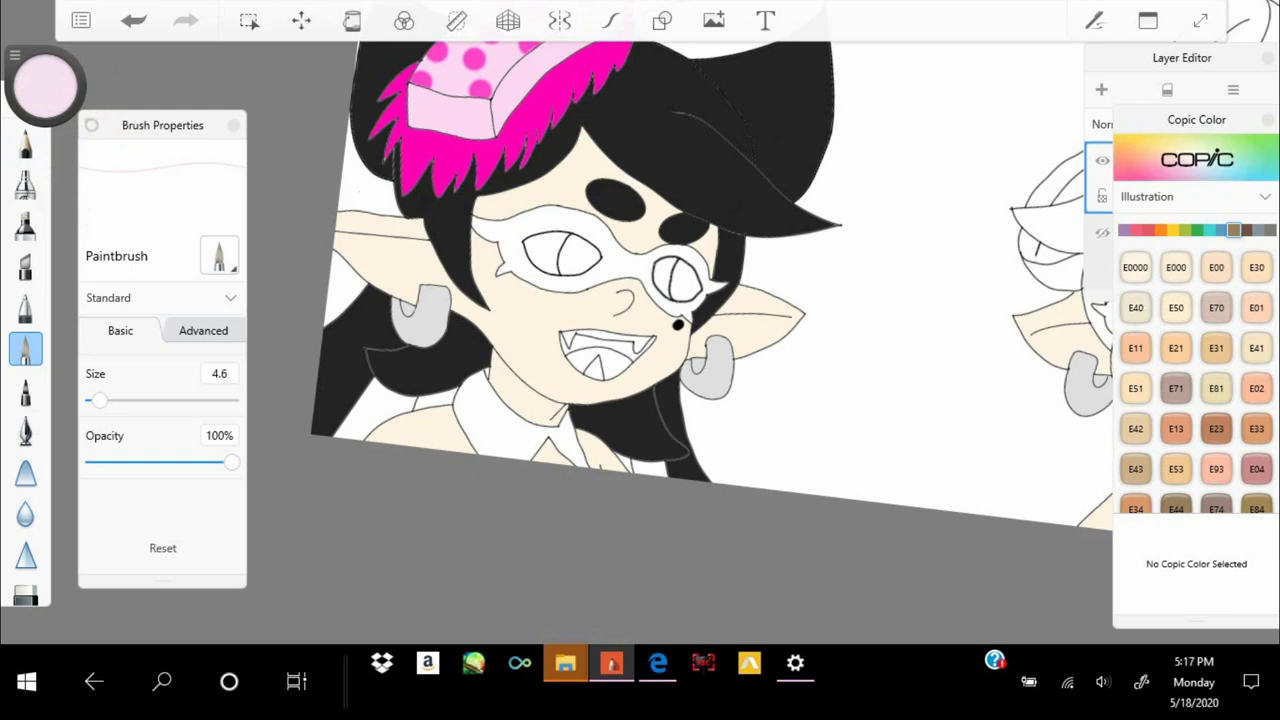
pyautogui.scroll(3, 640, 280)
pyautogui.click(45, 80)
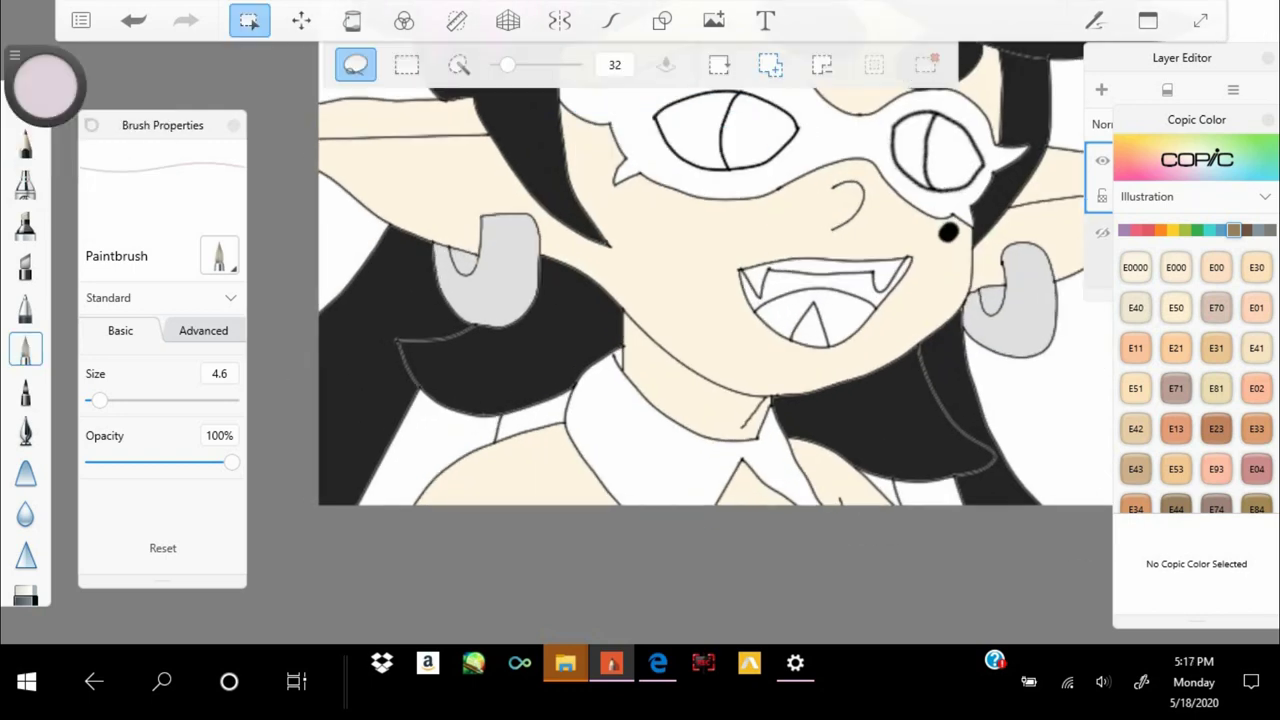
pyautogui.scroll(-5, 700, 300)
pyautogui.moveTo(420, 150); pyautogui.dragTo(505, 185)
pyautogui.moveTo(610, 165); pyautogui.dragTo(730, 195)
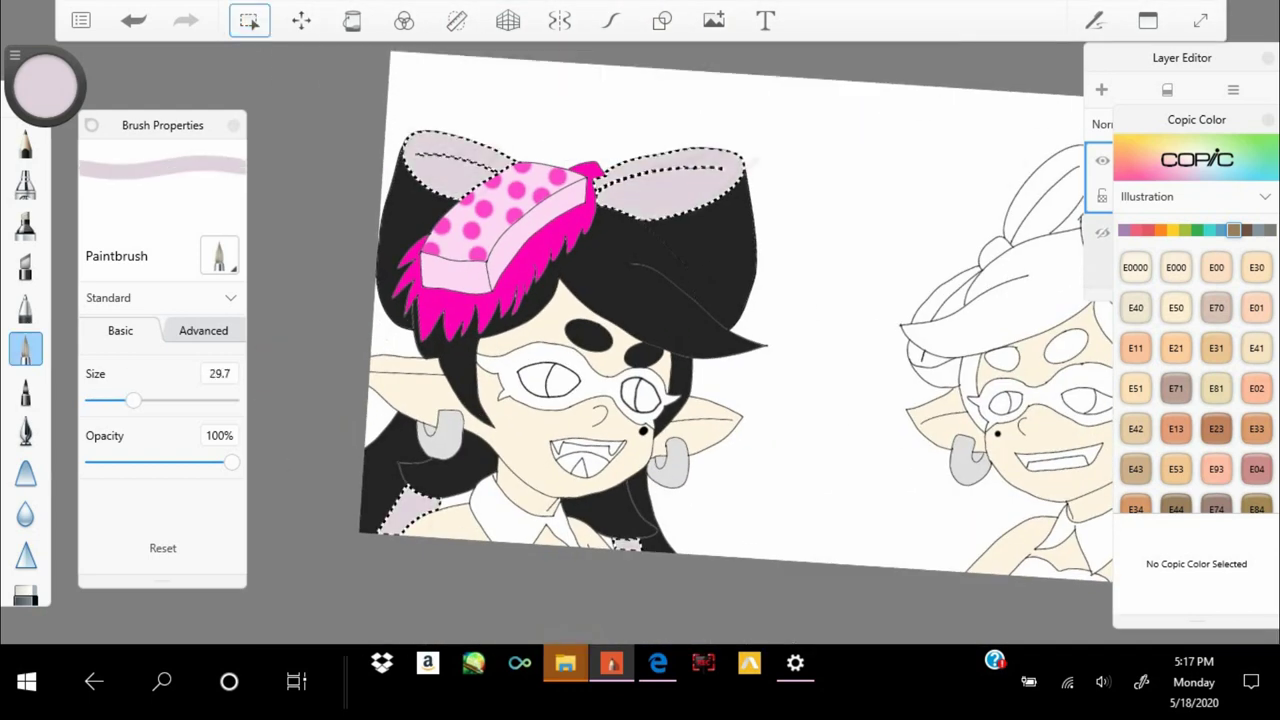
pyautogui.moveTo(45, 80); pyautogui.dragTo(45, 62)
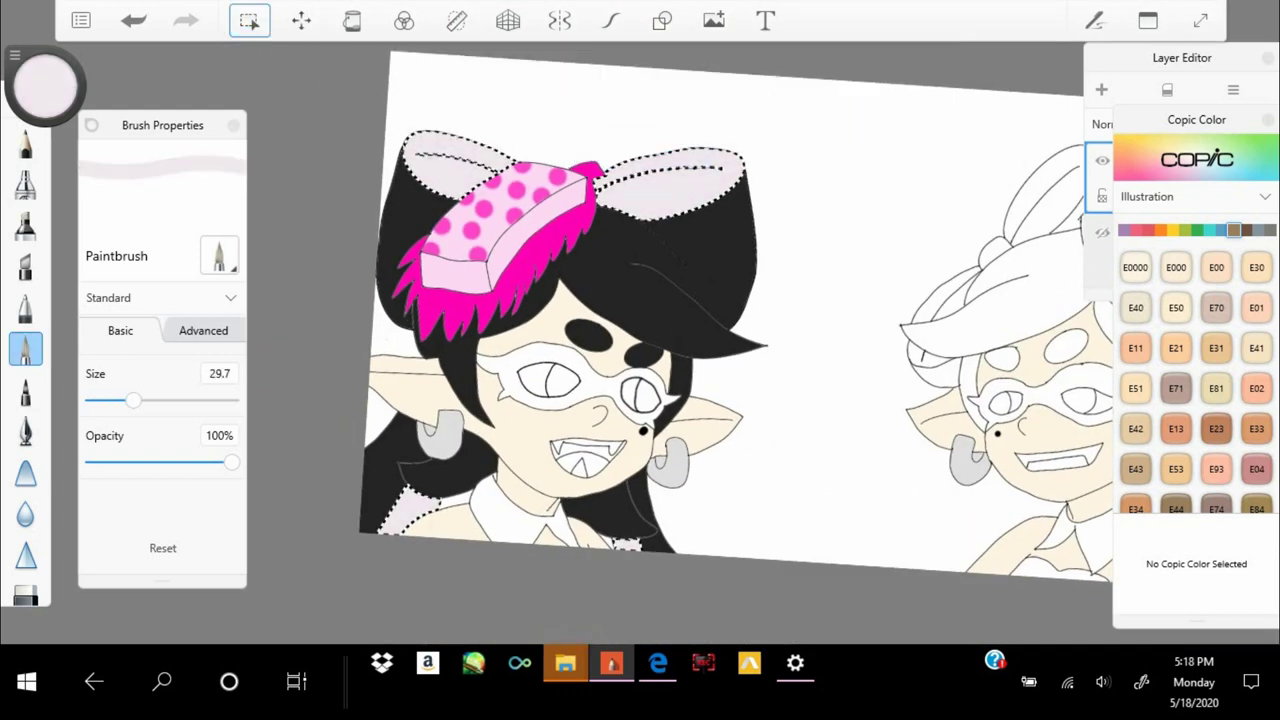
# Select the first character's lower black hair and airbrush bright red tips, redoing the stroke with a smaller size of 20.7
pyautogui.scroll(-2, 640, 300)
pyautogui.scroll(5, 640, 300)
pyautogui.click(249, 20)
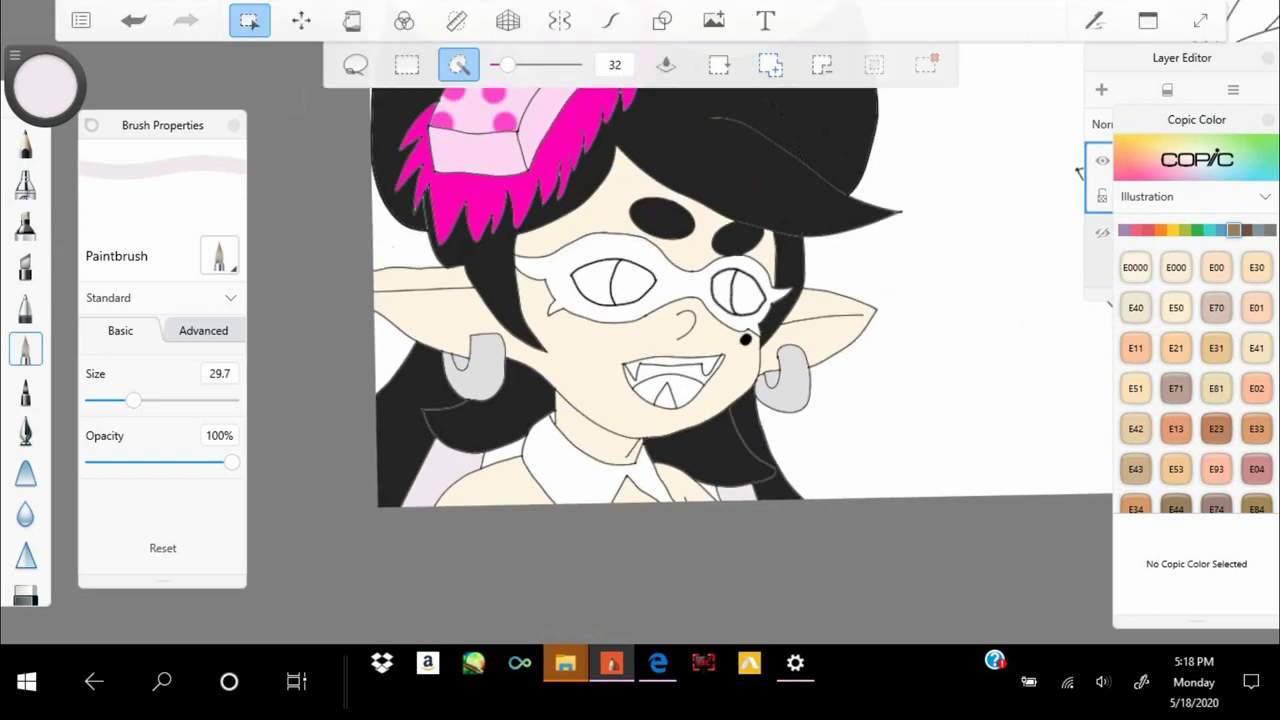
pyautogui.click(26, 183)
pyautogui.click(785, 490)
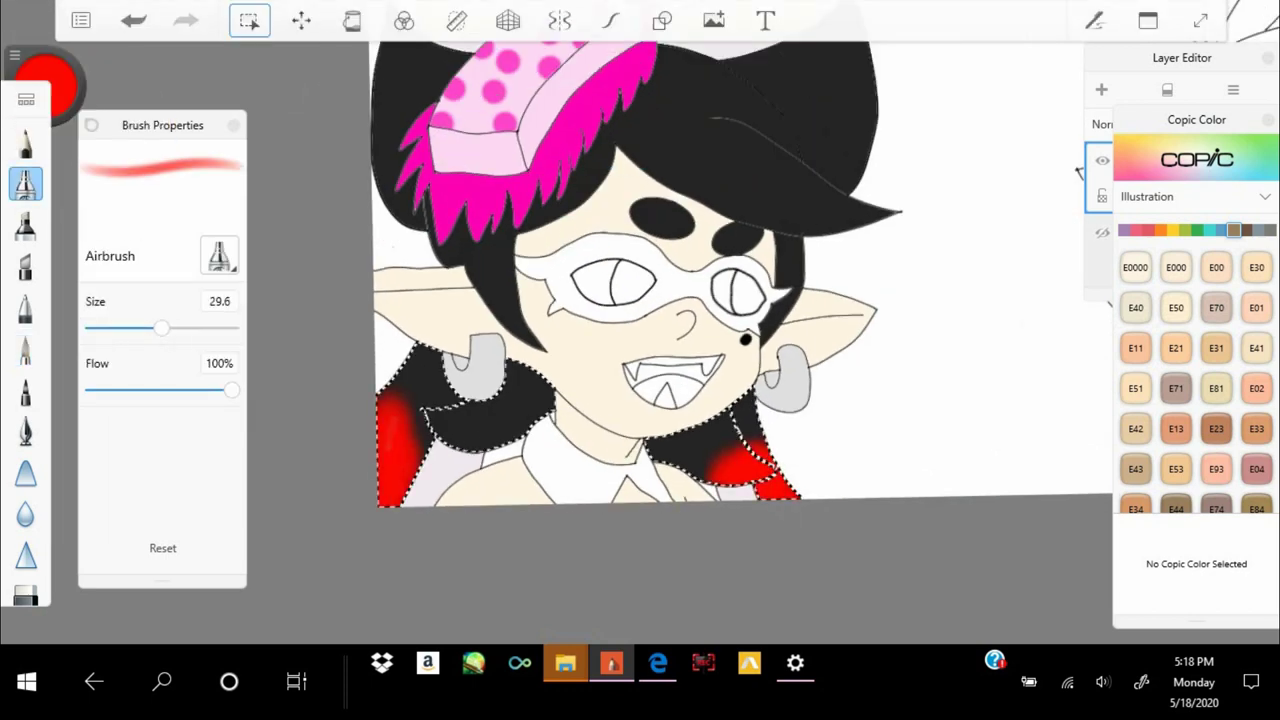
pyautogui.hotkey('ctrl', 'z')
pyautogui.scroll(2, 640, 300)
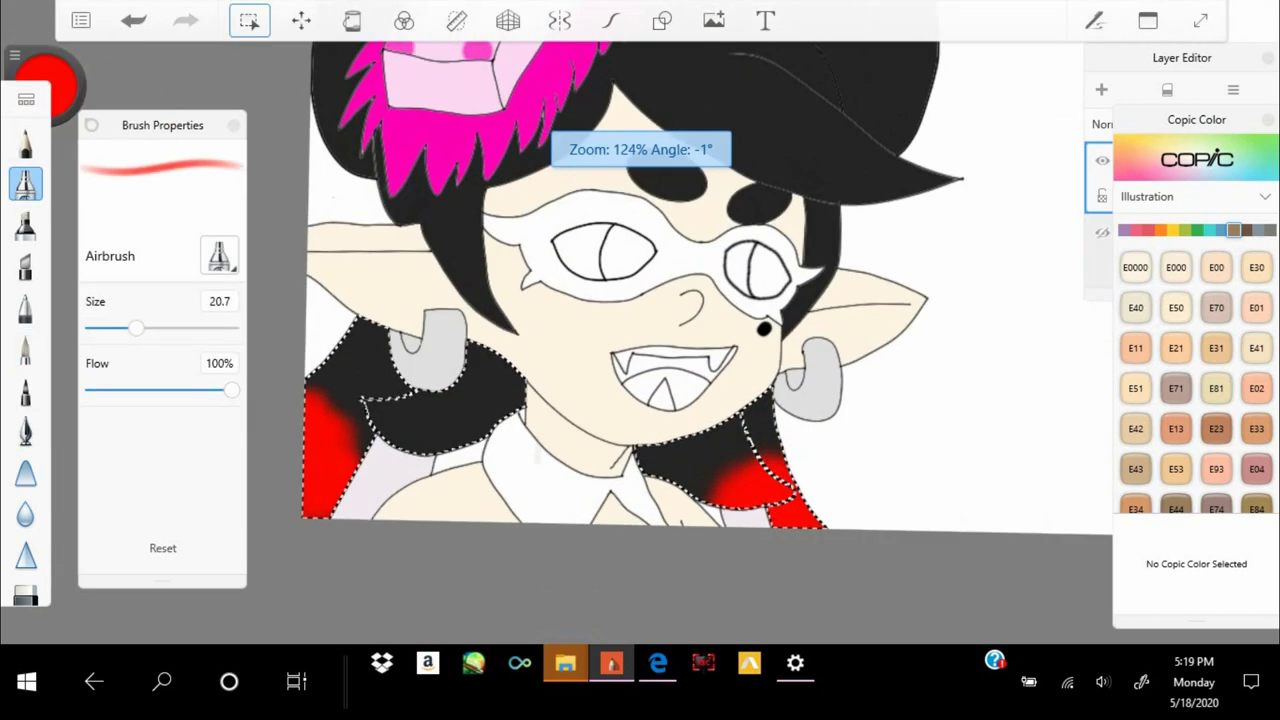
# Stamp dark red Paintbrush dots at size 15.7 over the red and black parts of the first character's outermost hair strand
pyautogui.click(45, 85)
pyautogui.click(26, 349)
pyautogui.scroll(4, 640, 300)
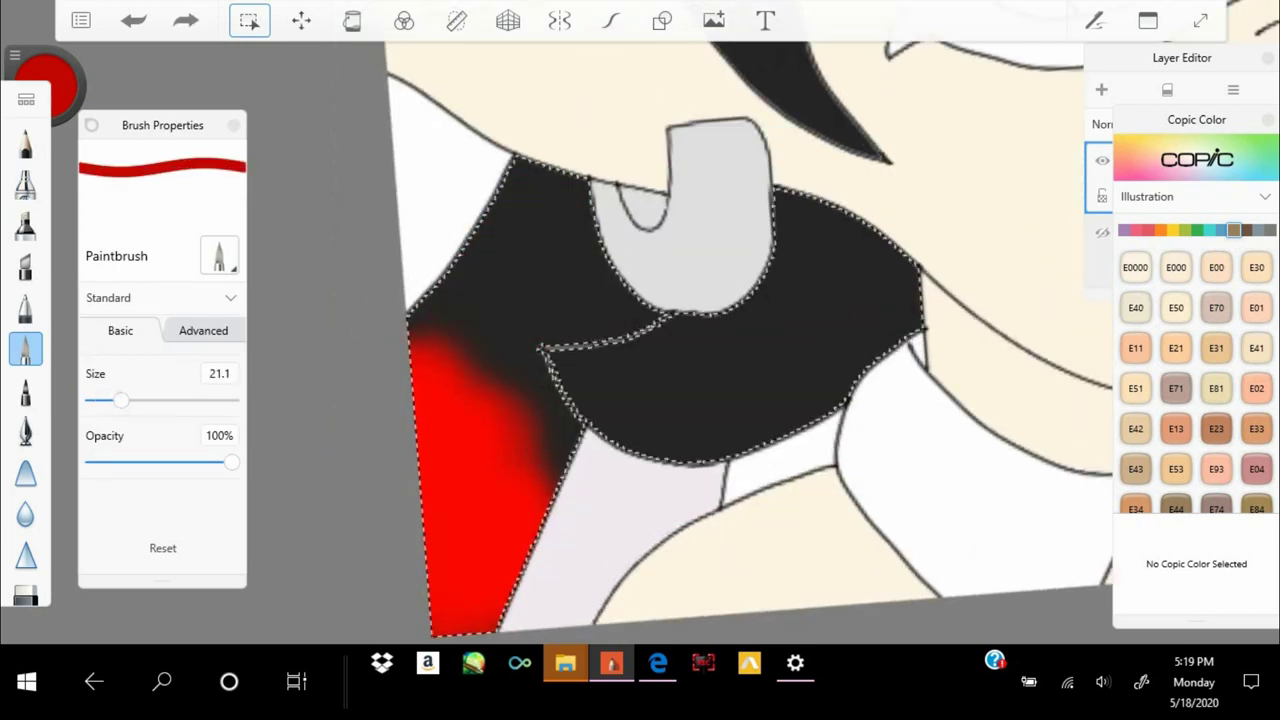
pyautogui.click(512, 287)
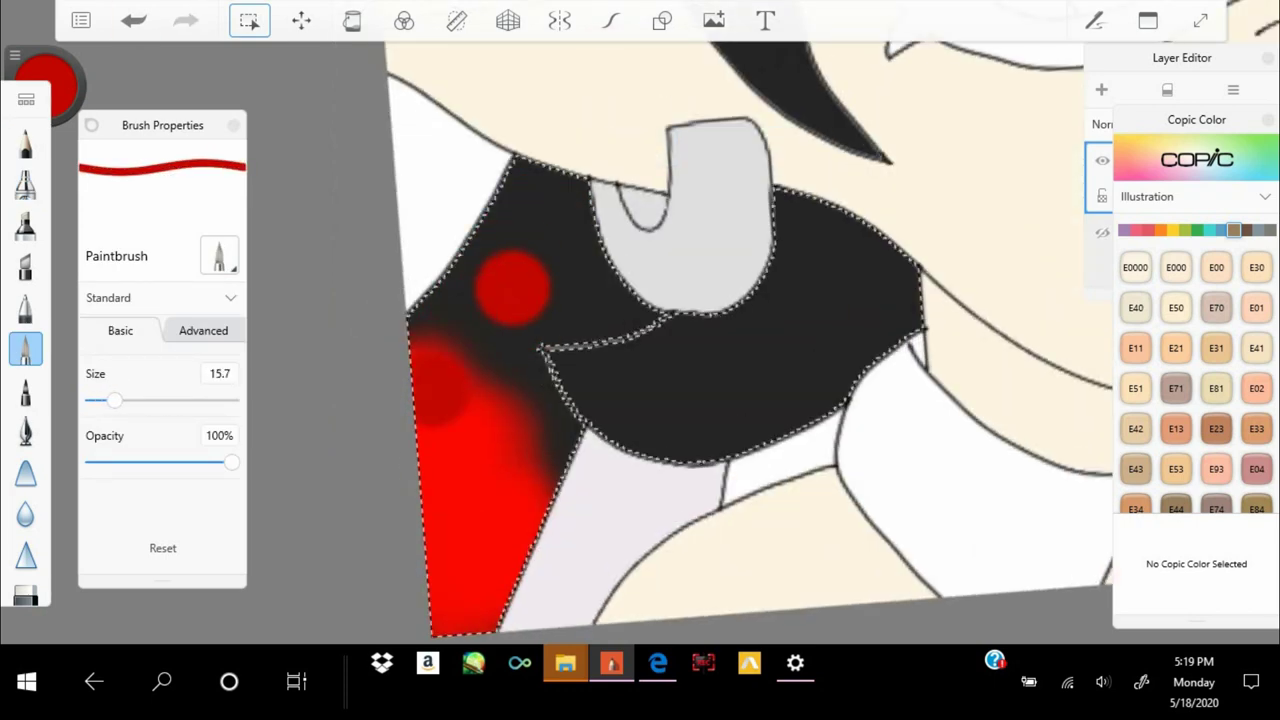
pyautogui.click(485, 518)
pyautogui.click(454, 603)
pyautogui.click(537, 182)
# Select the front curls of the first character's lower hair and airbrush their tips bright red, undoing one unwanted stroke
pyautogui.scroll(-4, 640, 300)
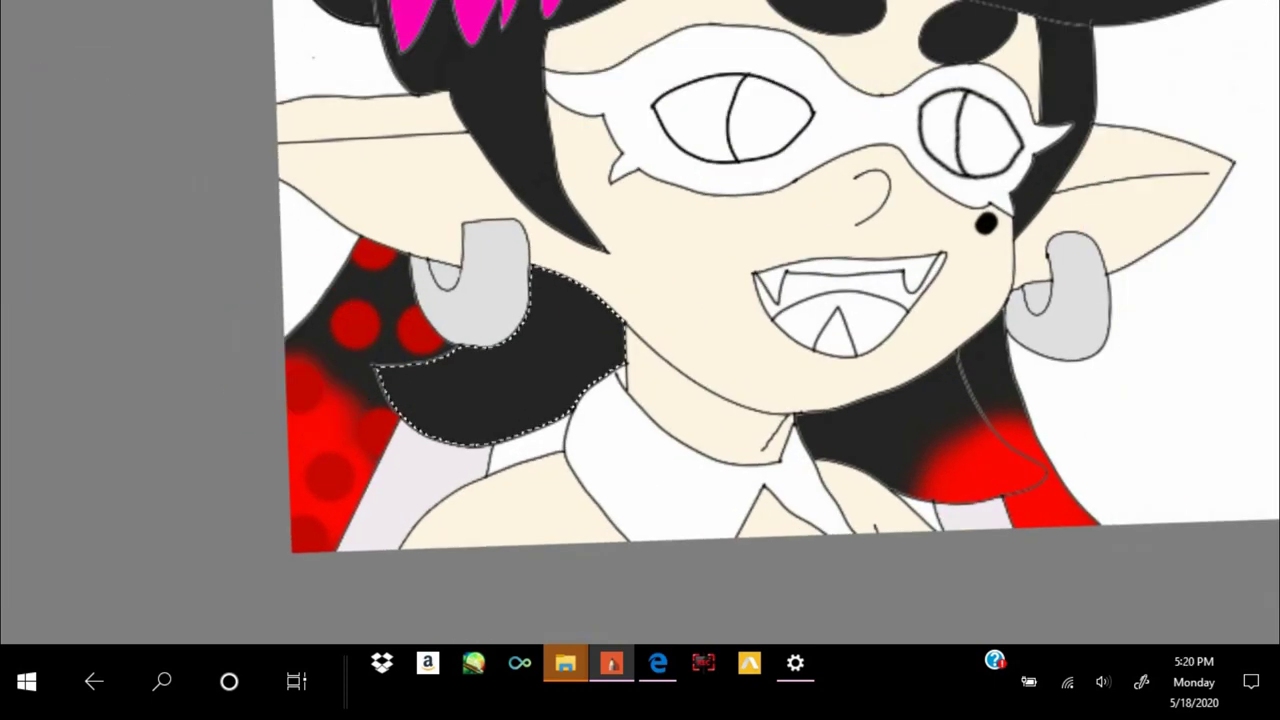
pyautogui.click(26, 184)
pyautogui.scroll(-1, 640, 300)
pyautogui.scroll(3, 640, 320)
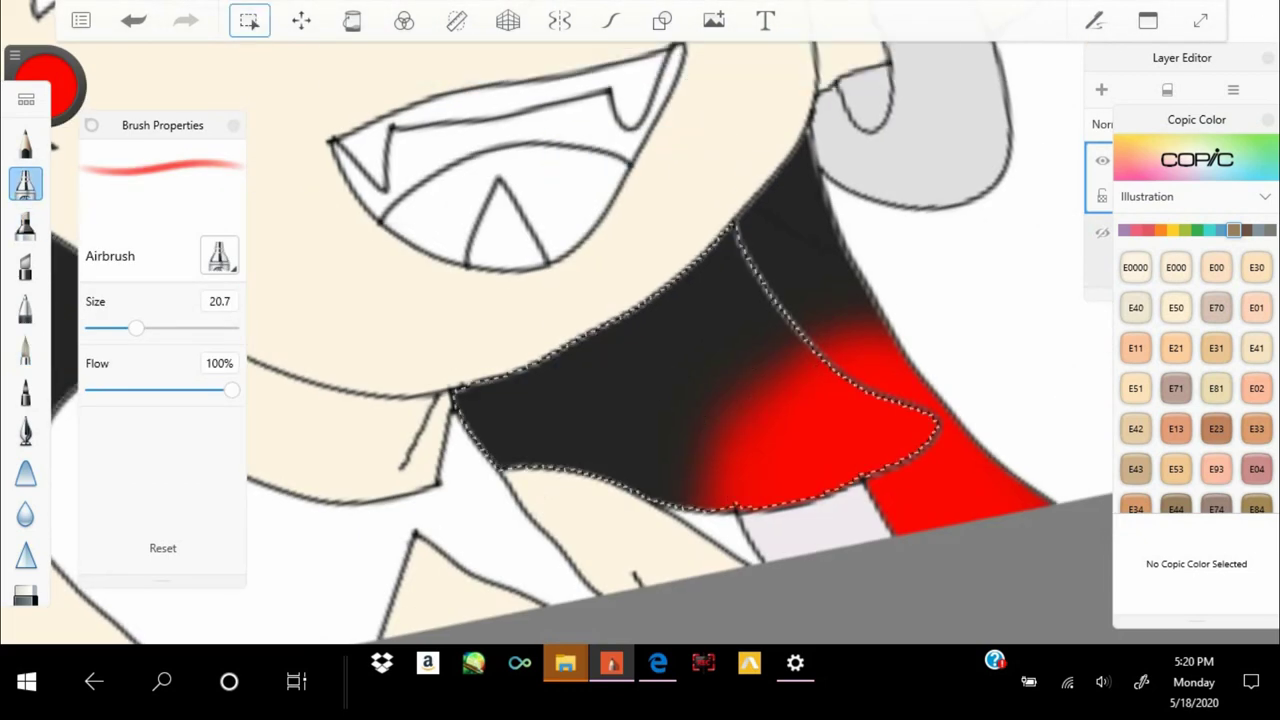
pyautogui.hotkey('ctrl', 'z')
pyautogui.click(720, 400)
pyautogui.scroll(-4, 640, 320)
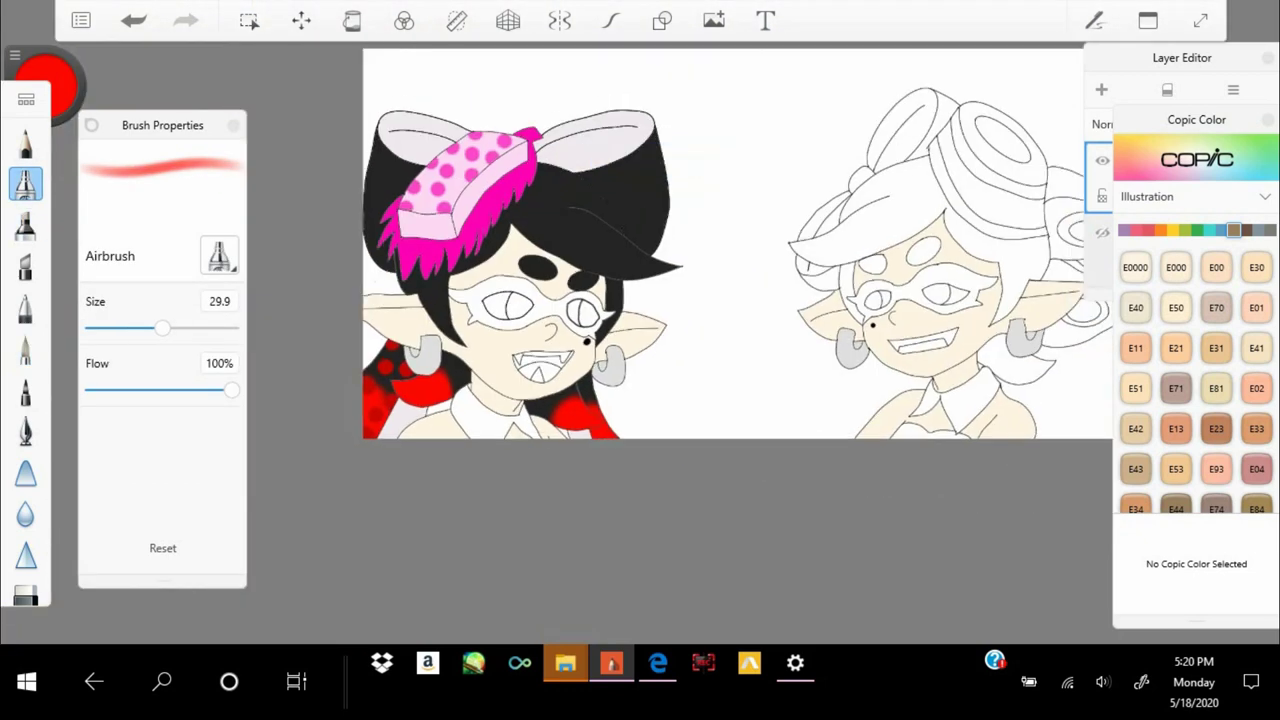
# Select the inside of the first character's mouth behind the teeth and paint it hot pink at brush size 15.7
pyautogui.scroll(5, 640, 320)
pyautogui.click(45, 85)
pyautogui.click(249, 20)
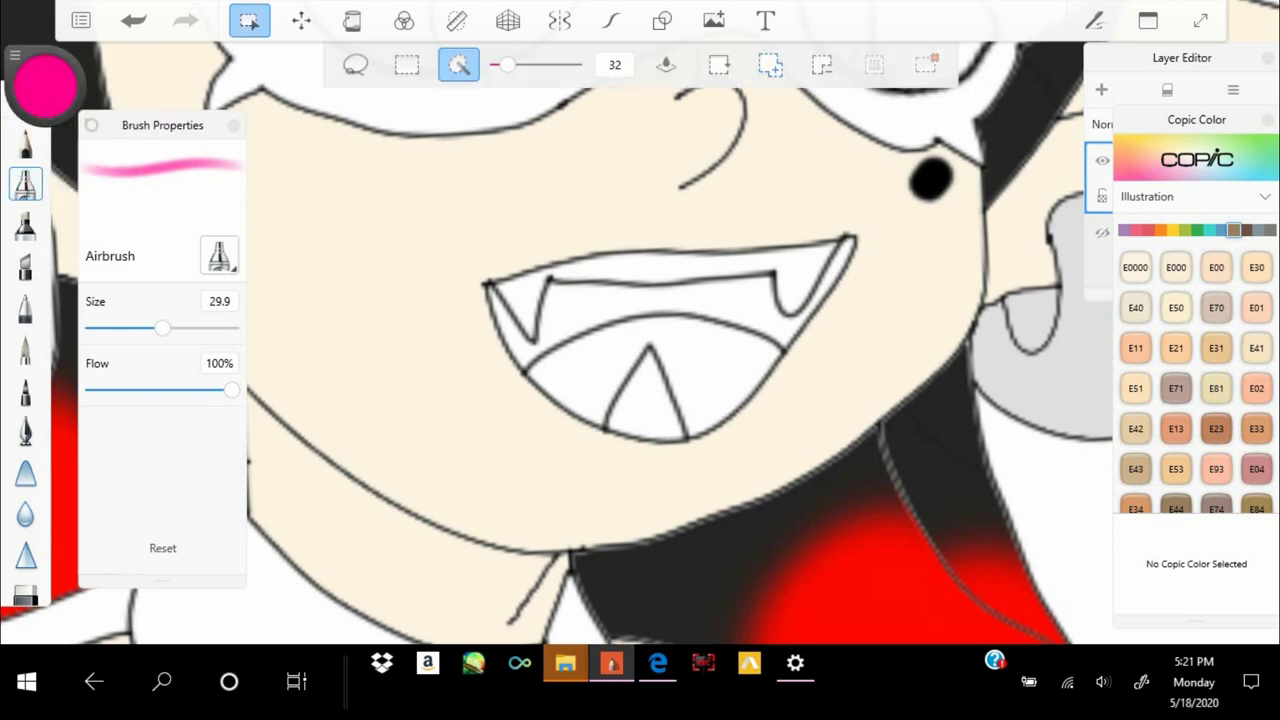
pyautogui.click(640, 300)
pyautogui.click(26, 308)
pyautogui.click(26, 348)
pyautogui.moveTo(520, 300); pyautogui.dragTo(820, 270)
# Repaint the first character's tongue in light pink instead of hot pink, leaving the lower fang white
pyautogui.moveTo(560, 370); pyautogui.dragTo(760, 360)
pyautogui.hotkey('ctrl', 'z')
pyautogui.click(45, 85)
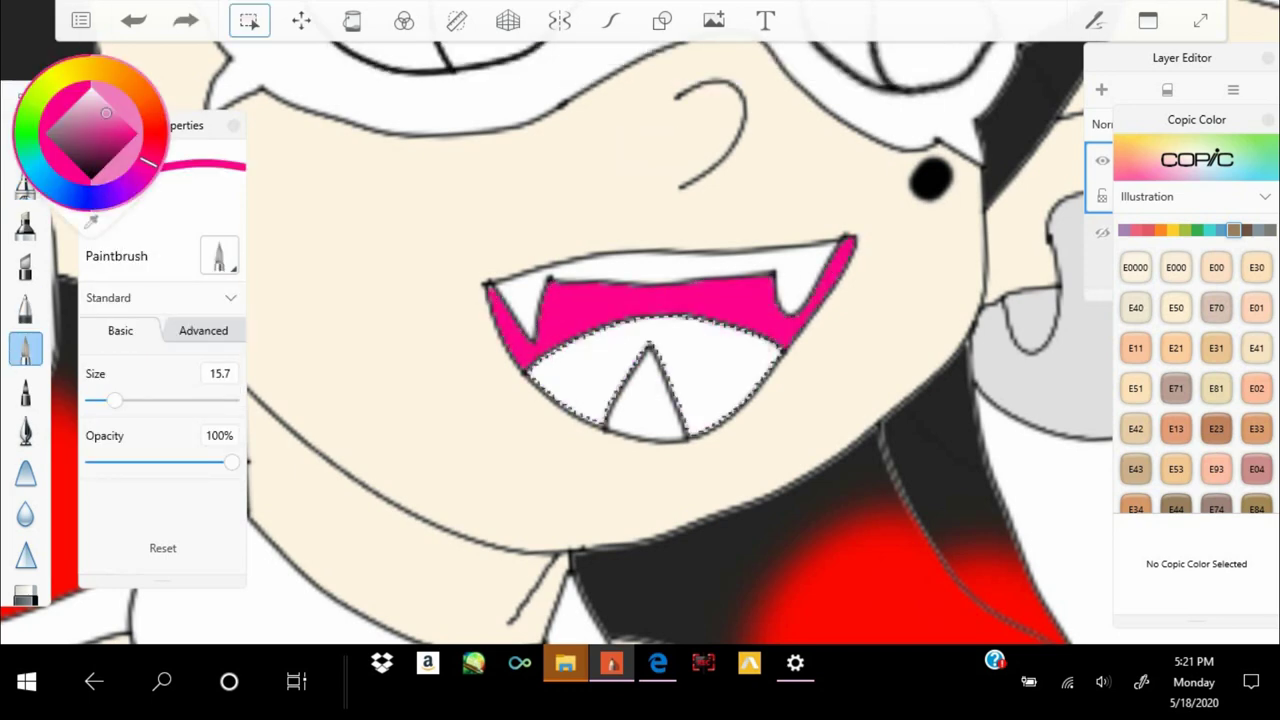
pyautogui.moveTo(560, 370); pyautogui.dragTo(760, 360)
pyautogui.scroll(-5, 640, 320)
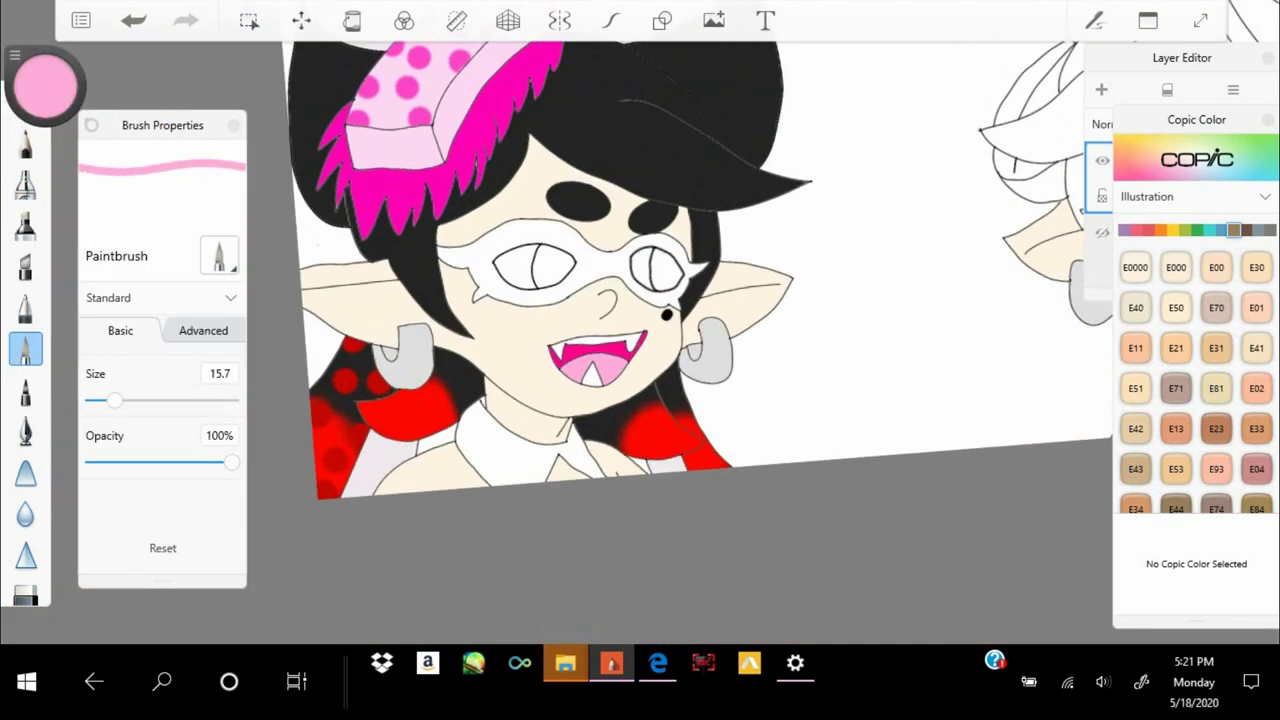
# Select the hair strand beneath the first character's smaller ear and stamp dark red dots on it at brush size 10.3
pyautogui.scroll(4, 640, 320)
pyautogui.click(249, 20)
pyautogui.click(610, 420)
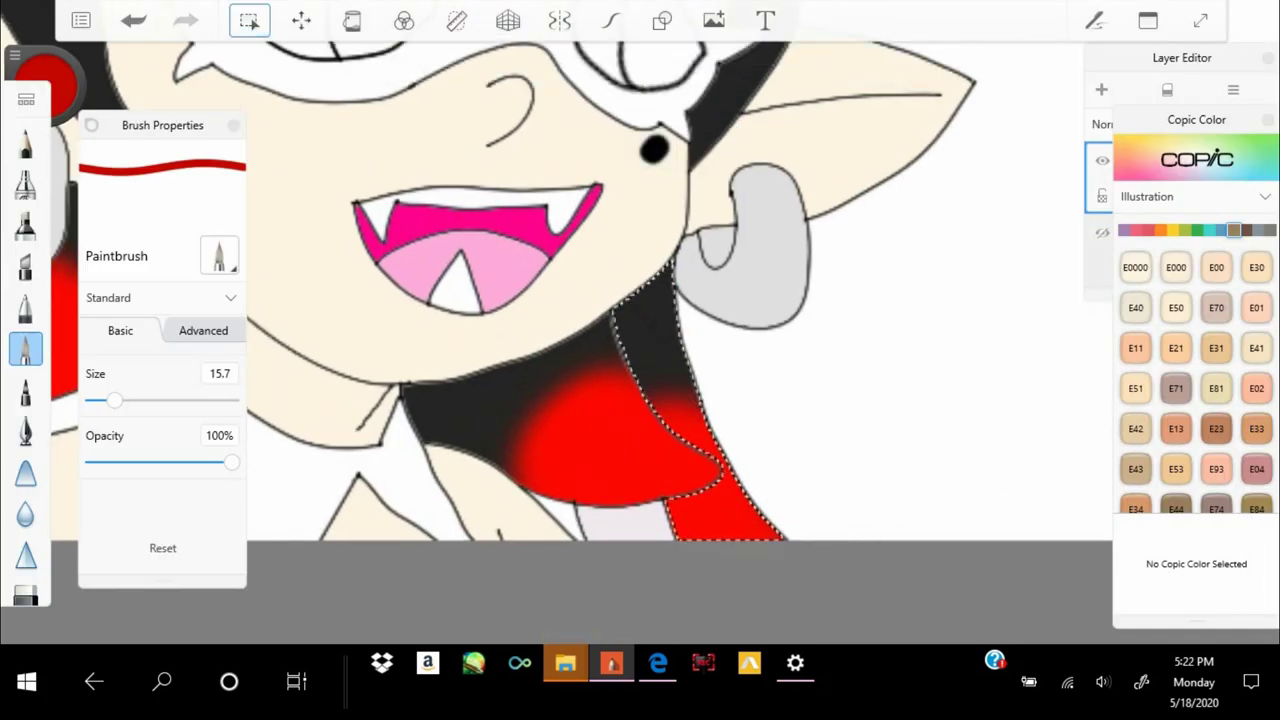
pyautogui.scroll(-5, 640, 320)
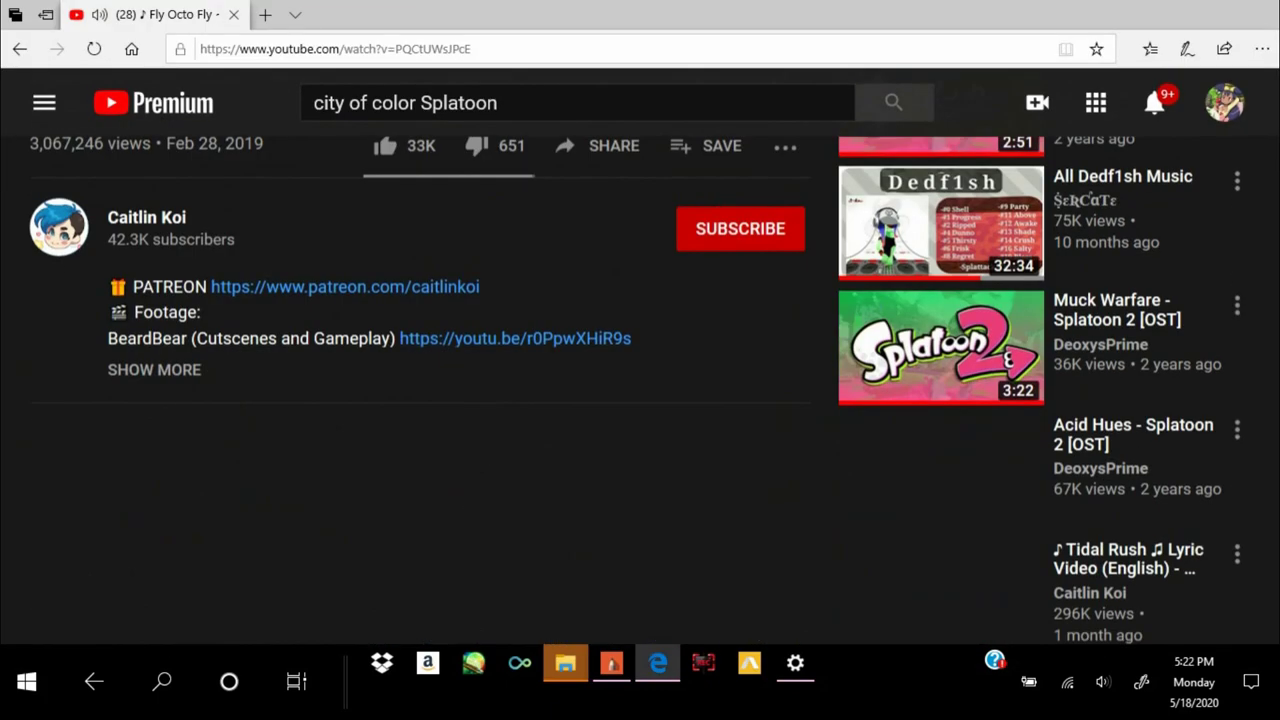
# Switch to YouTube in the browser and look through the recommended Splatoon music videos
pyautogui.scroll(-10, 640, 360)
pyautogui.scroll(2, 640, 350)
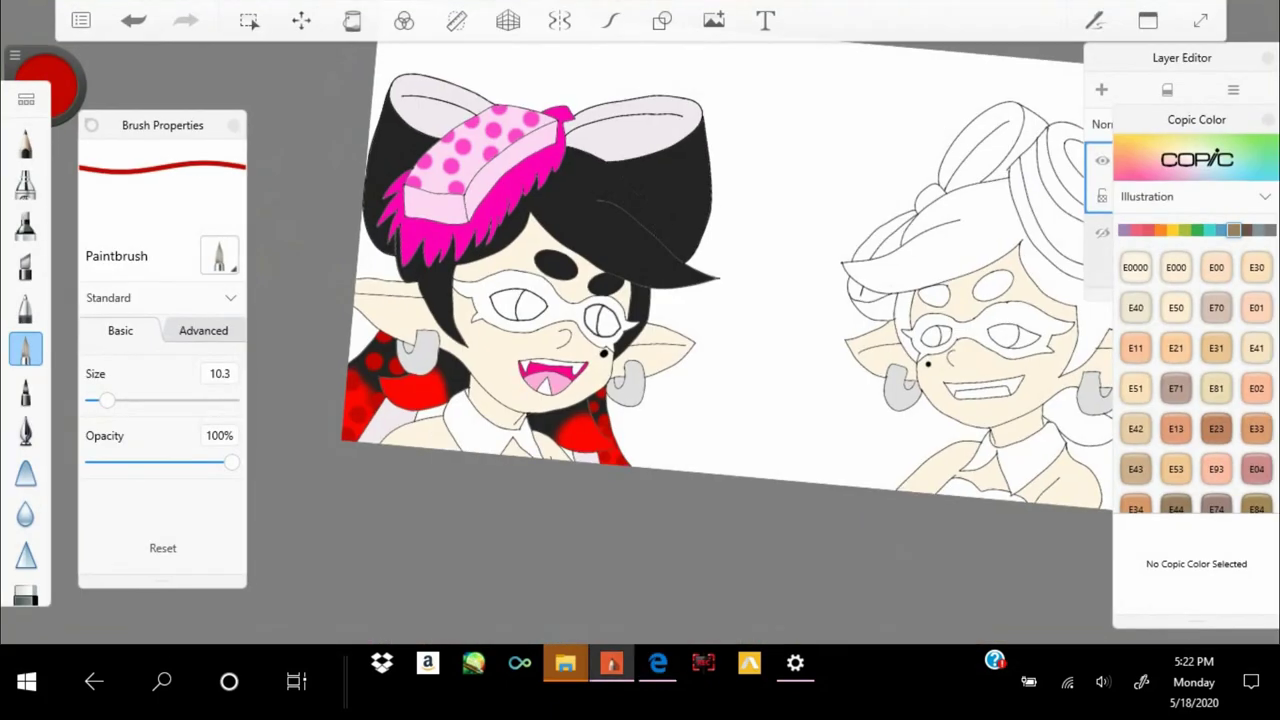
# Select the second character's strapless top and paint it near-black at brush size 10.3
pyautogui.scroll(2, 640, 320)
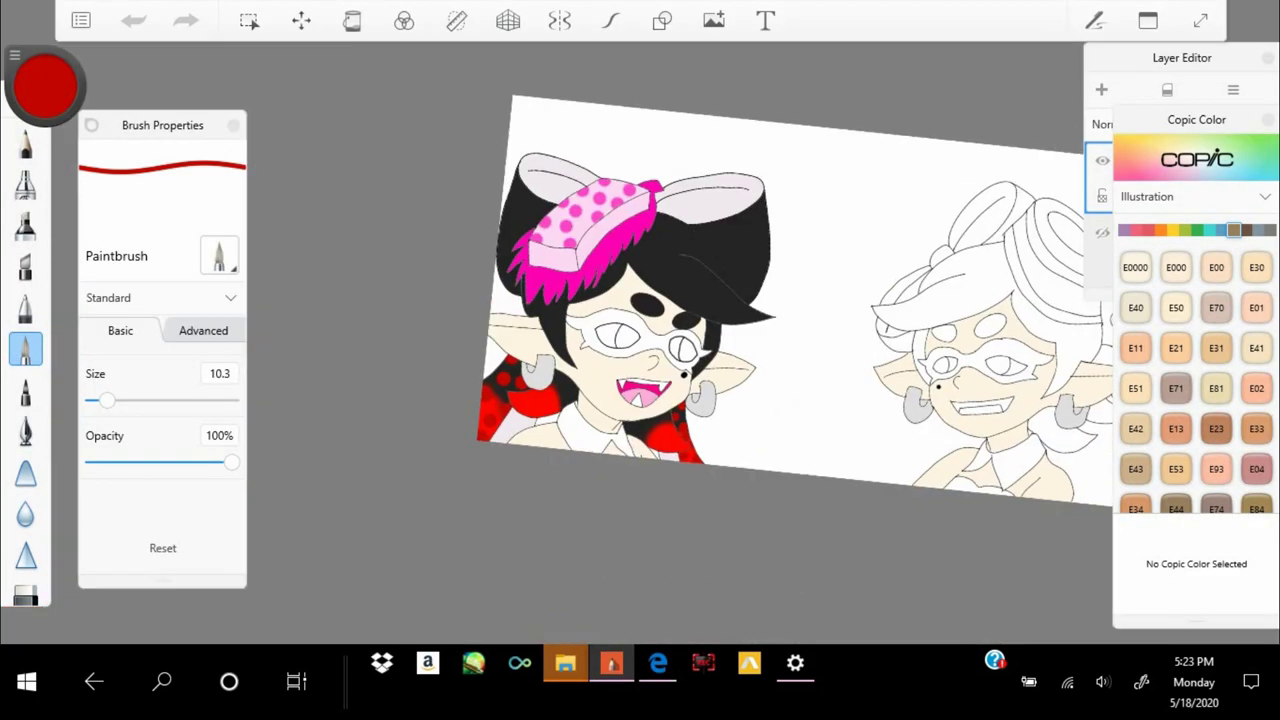
pyautogui.scroll(5, 640, 300)
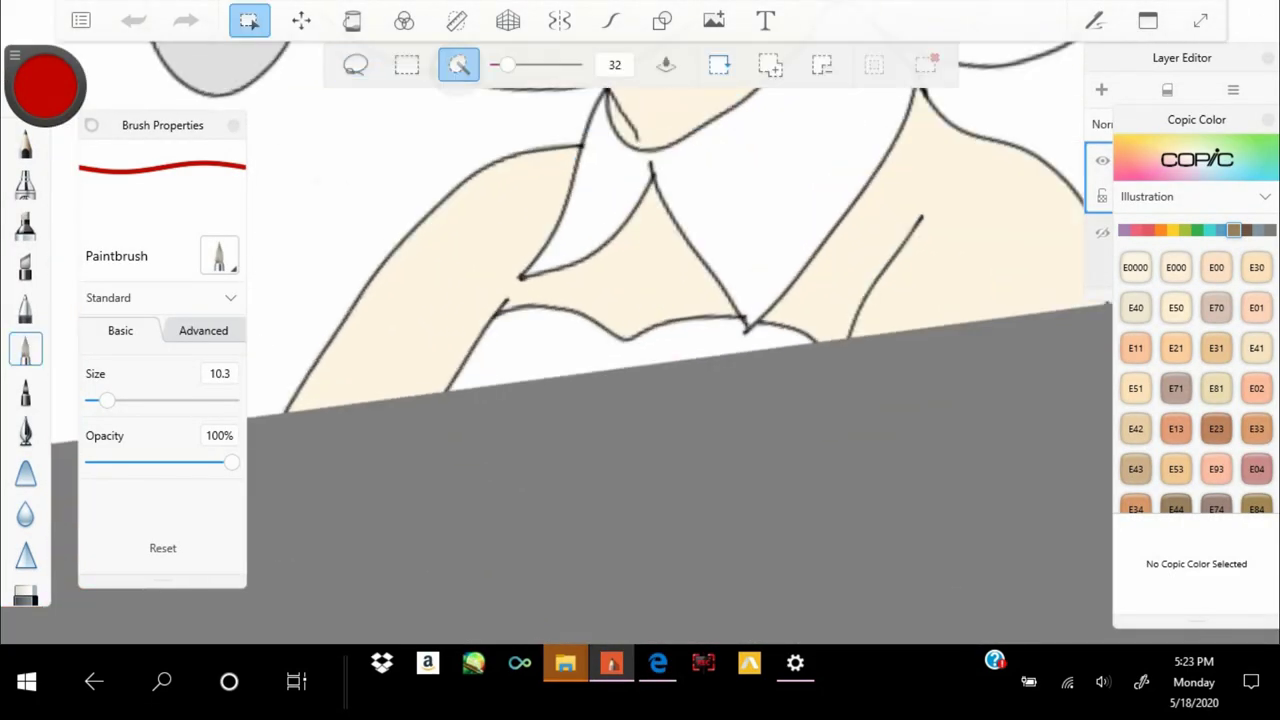
pyautogui.click(640, 355)
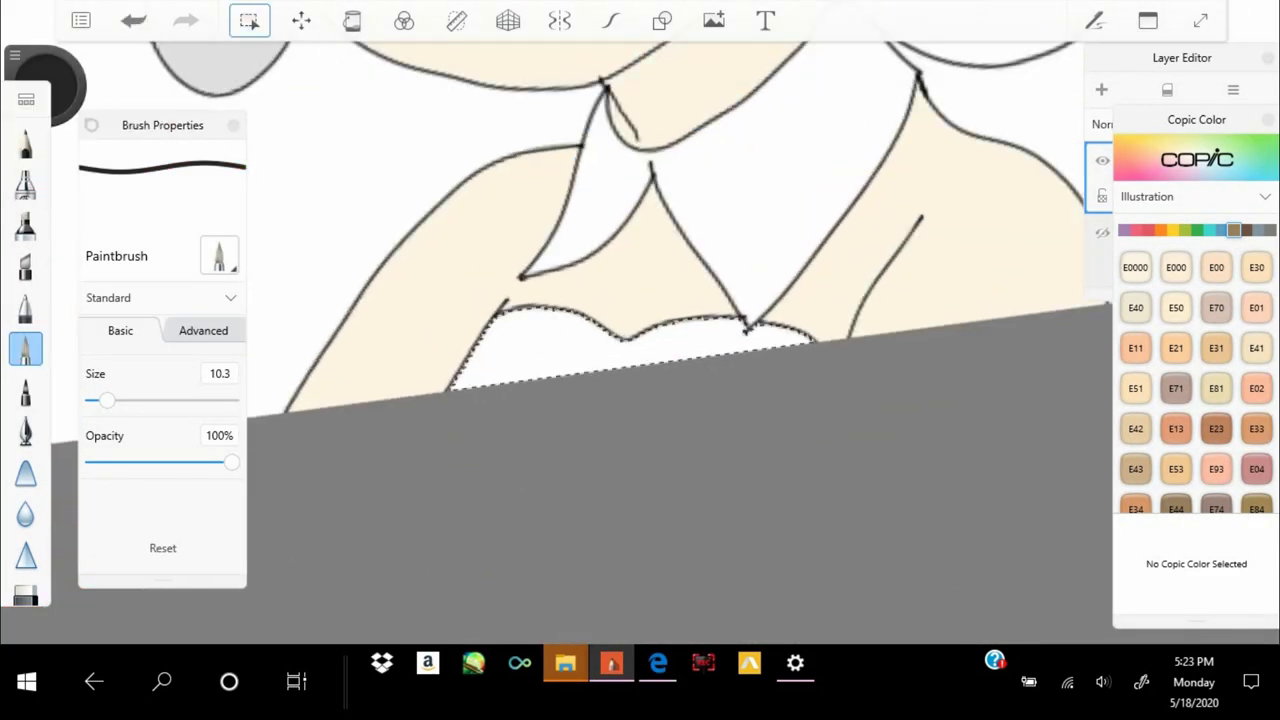
pyautogui.moveTo(480, 365); pyautogui.dragTo(800, 335)
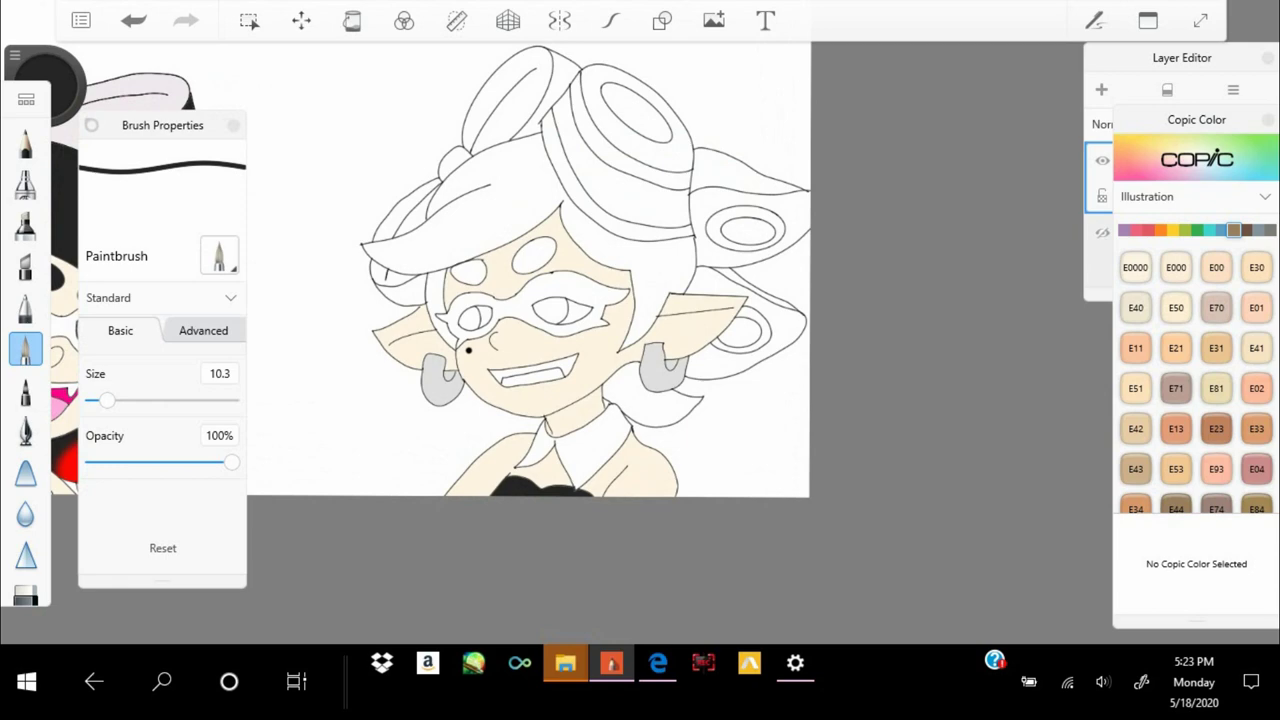
# Select the second character's outer hair areas and eyebrows together and paint them mid grey with a larger brush
pyautogui.scroll(2, 600, 330)
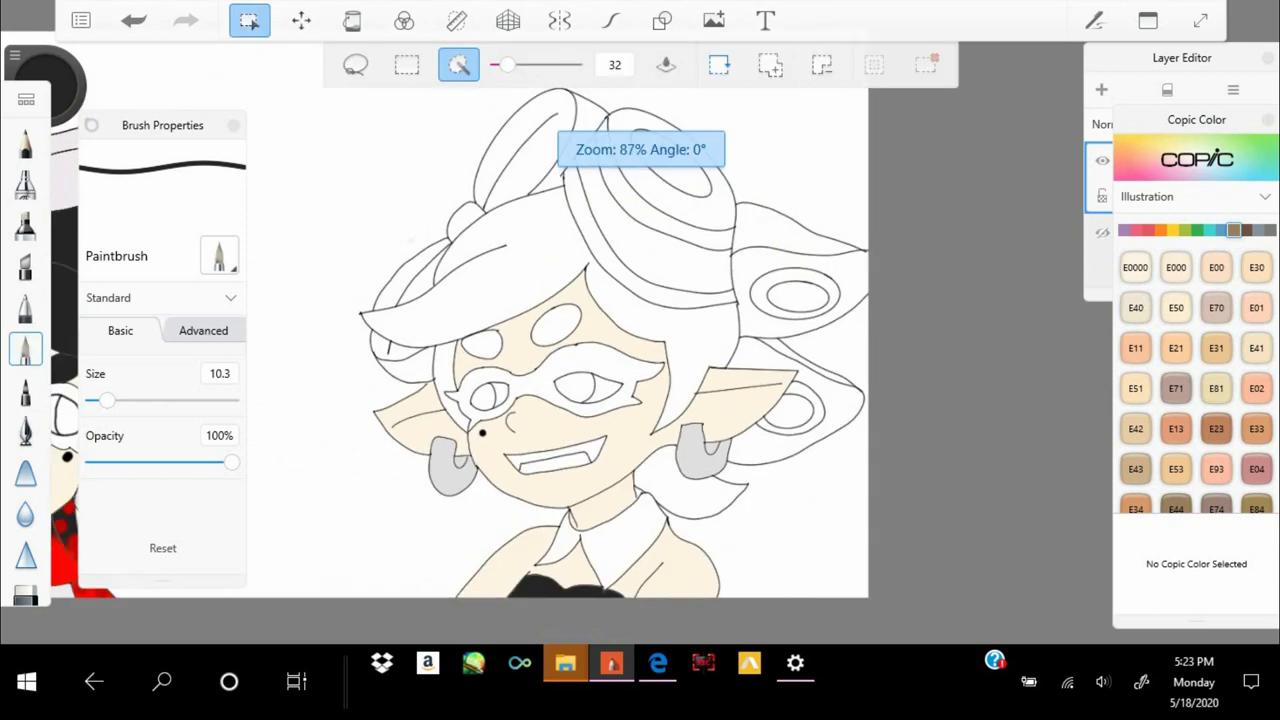
pyautogui.scroll(-2, 560, 340)
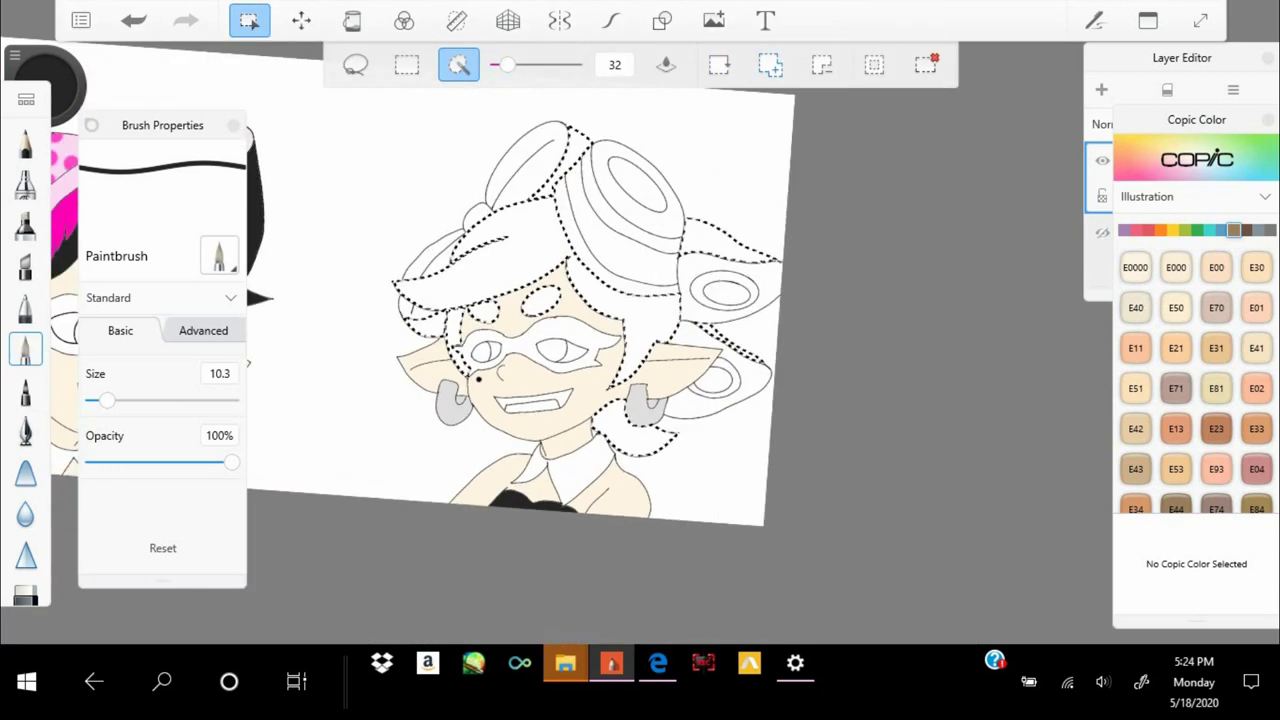
pyautogui.click(44, 86)
pyautogui.click(44, 86)
pyautogui.moveTo(107, 400); pyautogui.dragTo(128, 400)
pyautogui.moveTo(450, 260)
pyautogui.mouseDown()
pyautogui.moveTo(560, 190)
pyautogui.moveTo(650, 330)
pyautogui.moveTo(740, 425)
pyautogui.mouseUp()
# Airbrush green onto the second character's grey tentacle tips and add bright green Paintbrush dots at size 11.6
pyautogui.click(44, 86)
pyautogui.click(70, 110)
pyautogui.click(26, 184)
pyautogui.scroll(5, 450, 340)
pyautogui.hotkey('ctrl', 'z')
pyautogui.click(26, 348)
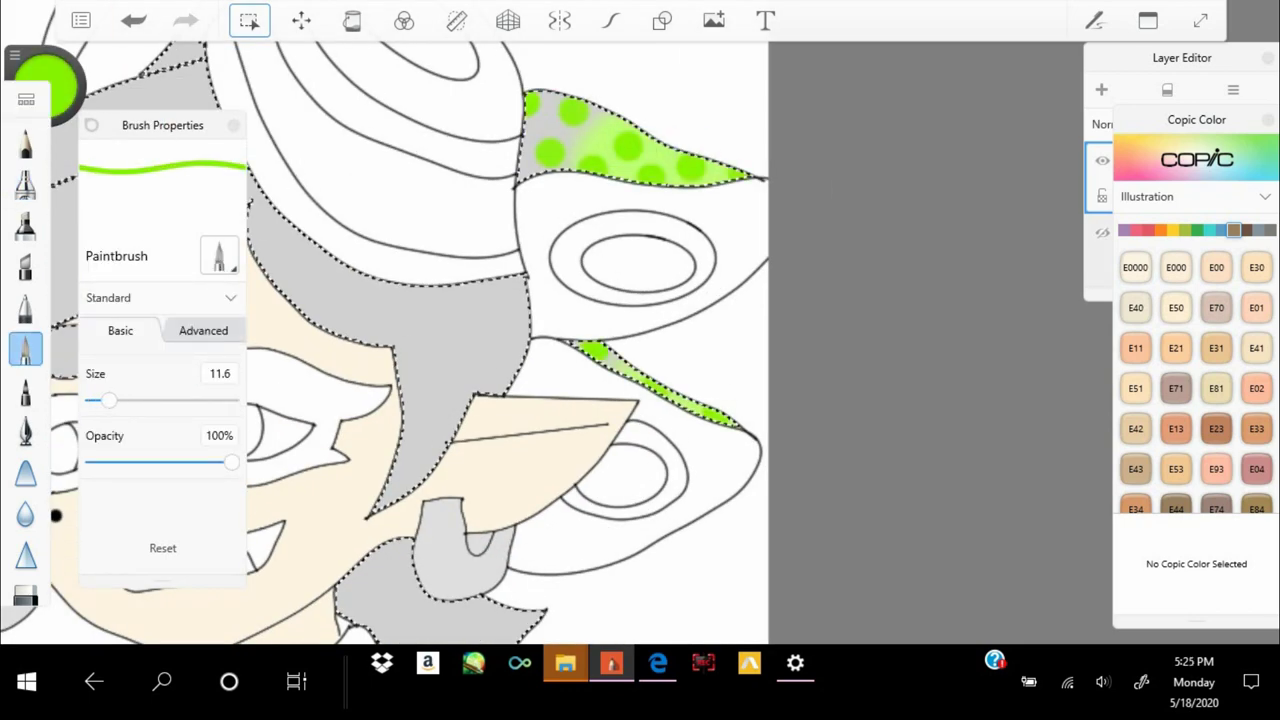
pyautogui.hotkey('ctrl', 'd')
# Paint the inner faces of the second character's hair loops and tentacles light grey at brush size 27.0, and the small knot mid grey
pyautogui.click(503, 167)
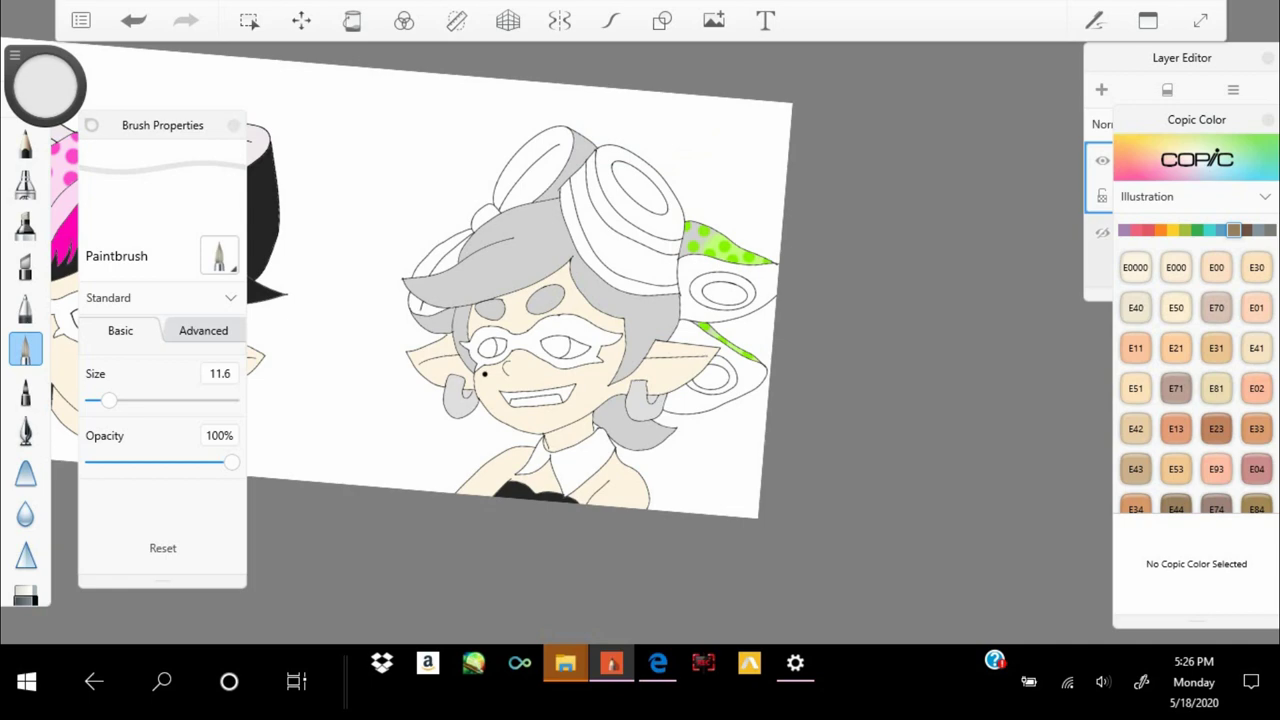
pyautogui.click(249, 20)
pyautogui.click(520, 170)
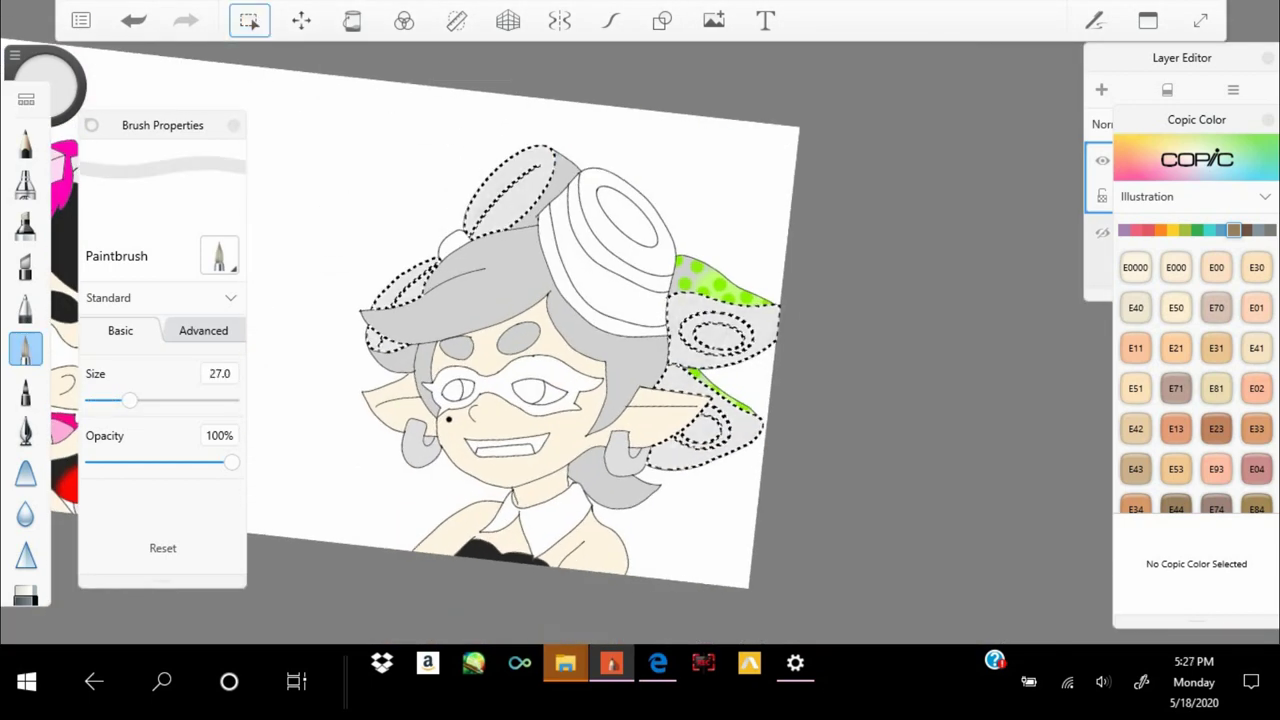
pyautogui.click(452, 243)
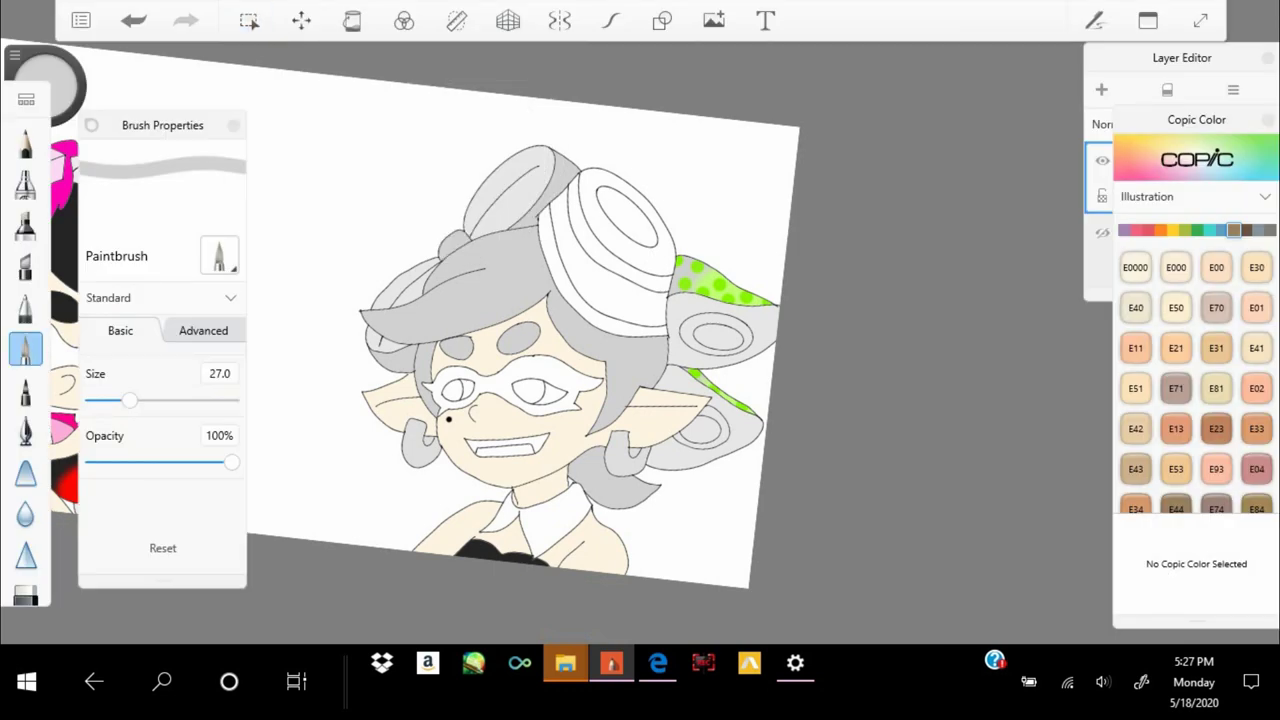
# Show the lower layer, sample its pale yellow, and paint the rim and outer rings of the second character's headpiece on the upper layer
pyautogui.scroll(-3, 500, 320)
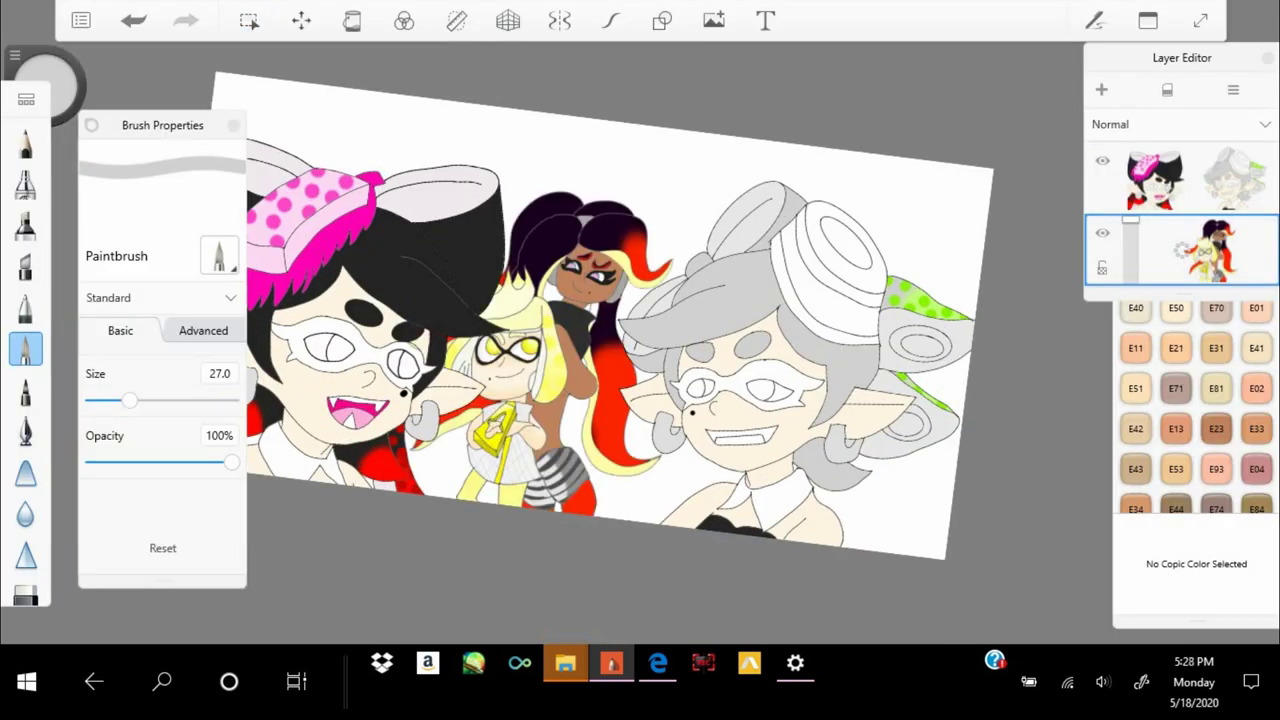
pyautogui.scroll(5, 830, 260)
pyautogui.click(45, 85)
pyautogui.click(249, 20)
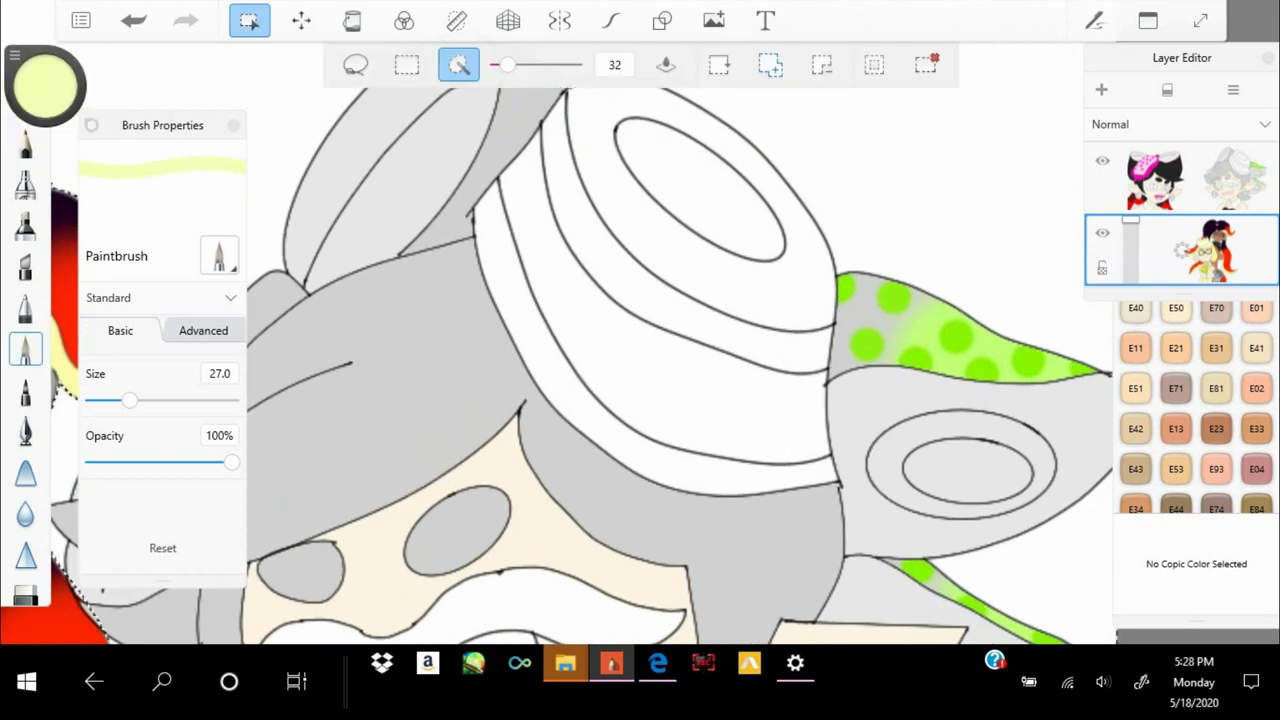
pyautogui.click(1180, 177)
pyautogui.click(700, 140)
pyautogui.moveTo(600, 120)
pyautogui.mouseDown()
pyautogui.moveTo(800, 260)
pyautogui.moveTo(560, 300)
pyautogui.moveTo(780, 470)
pyautogui.mouseUp()
pyautogui.click(249, 20)
pyautogui.moveTo(640, 320); pyautogui.dragTo(600, 340)
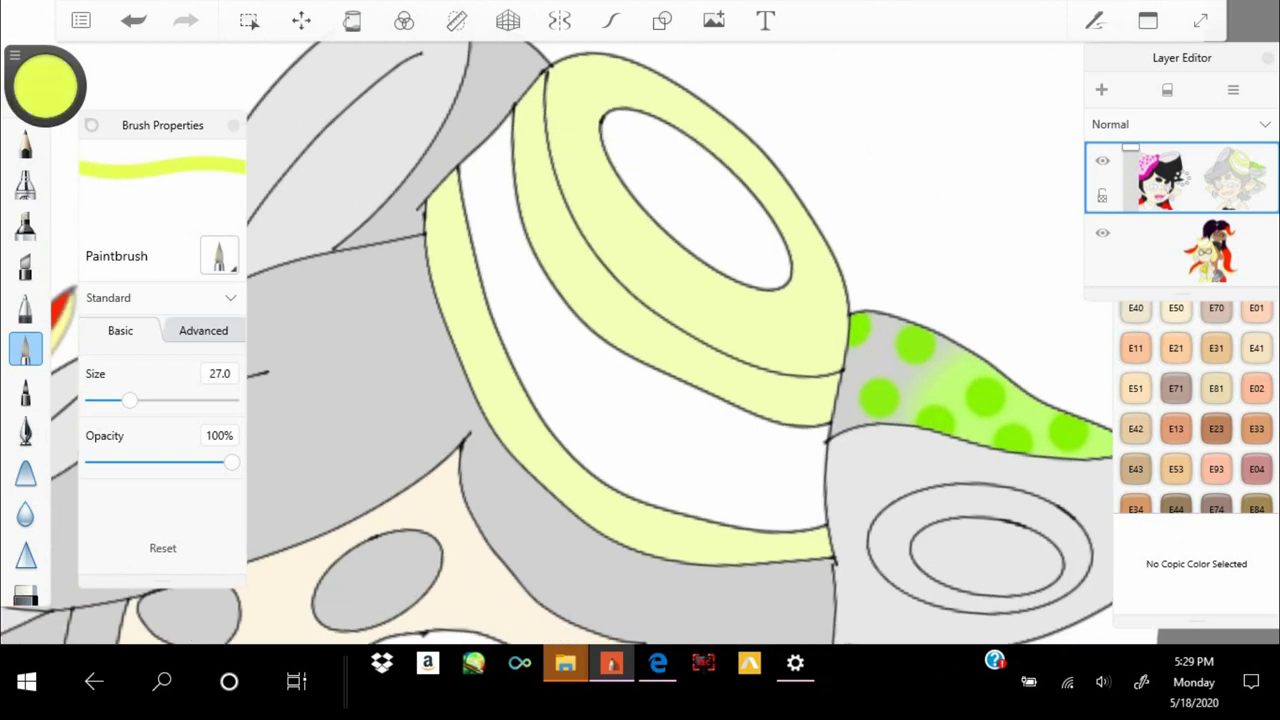
# Select the oval at the centre of the second character's headpiece and paint it a stronger yellow
pyautogui.click(249, 20)
pyautogui.click(700, 200)
pyautogui.moveTo(45, 85); pyautogui.dragTo(45, 55)
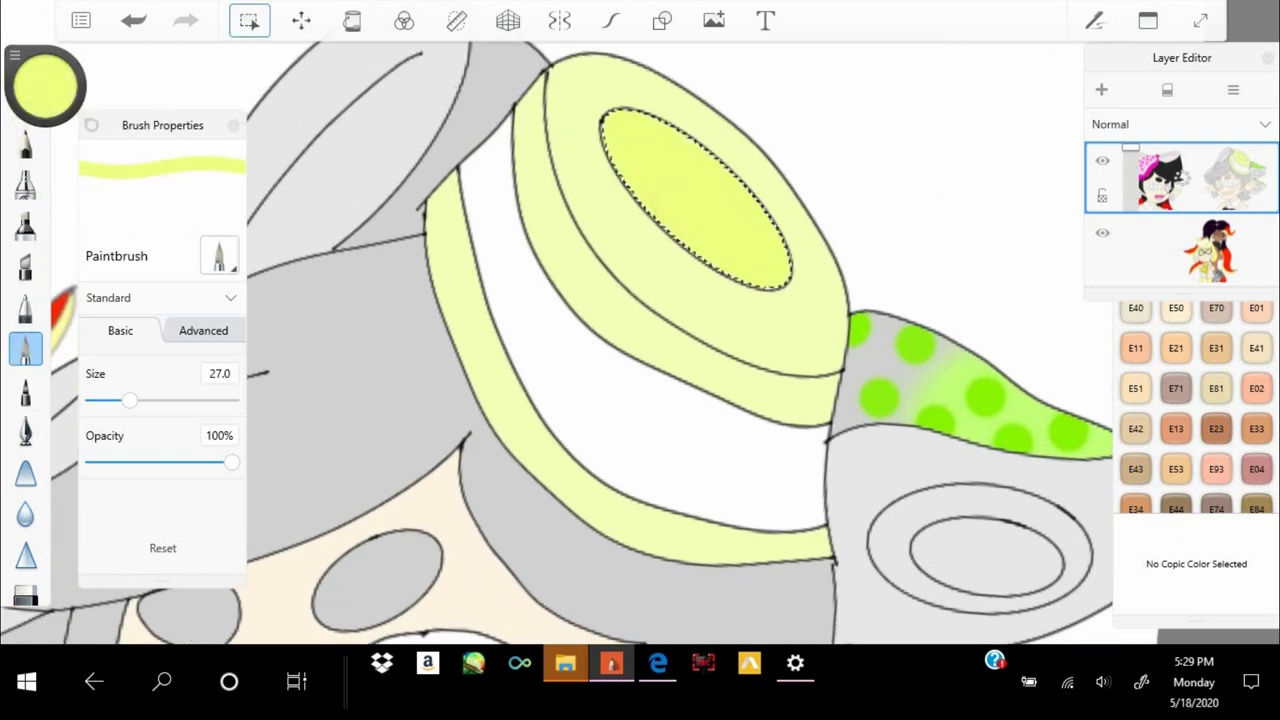
pyautogui.moveTo(640, 340)
pyautogui.mouseDown()
pyautogui.moveTo(600, 330)
pyautogui.moveTo(640, 345)
pyautogui.mouseUp()
# Sample the light green of the tentacle tip and paint the headpiece's wide white band with it
pyautogui.moveTo(45, 85); pyautogui.dragTo(880, 375)
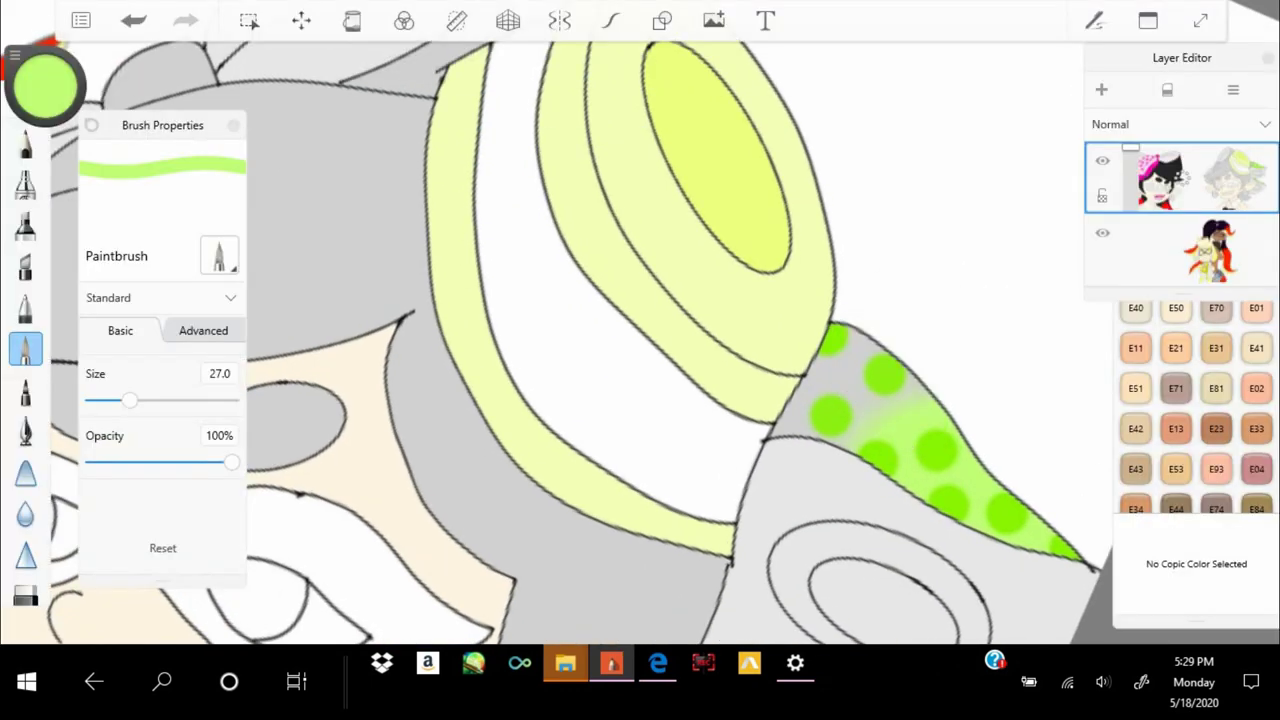
pyautogui.click(540, 330)
pyautogui.moveTo(45, 85); pyautogui.dragTo(540, 330)
pyautogui.moveTo(640, 340); pyautogui.dragTo(600, 330)
# Paint bright green dots across the light green band of the second character's headpiece at brush size 15.1, and clear the selection
pyautogui.moveTo(45, 85); pyautogui.dragTo(846, 257)
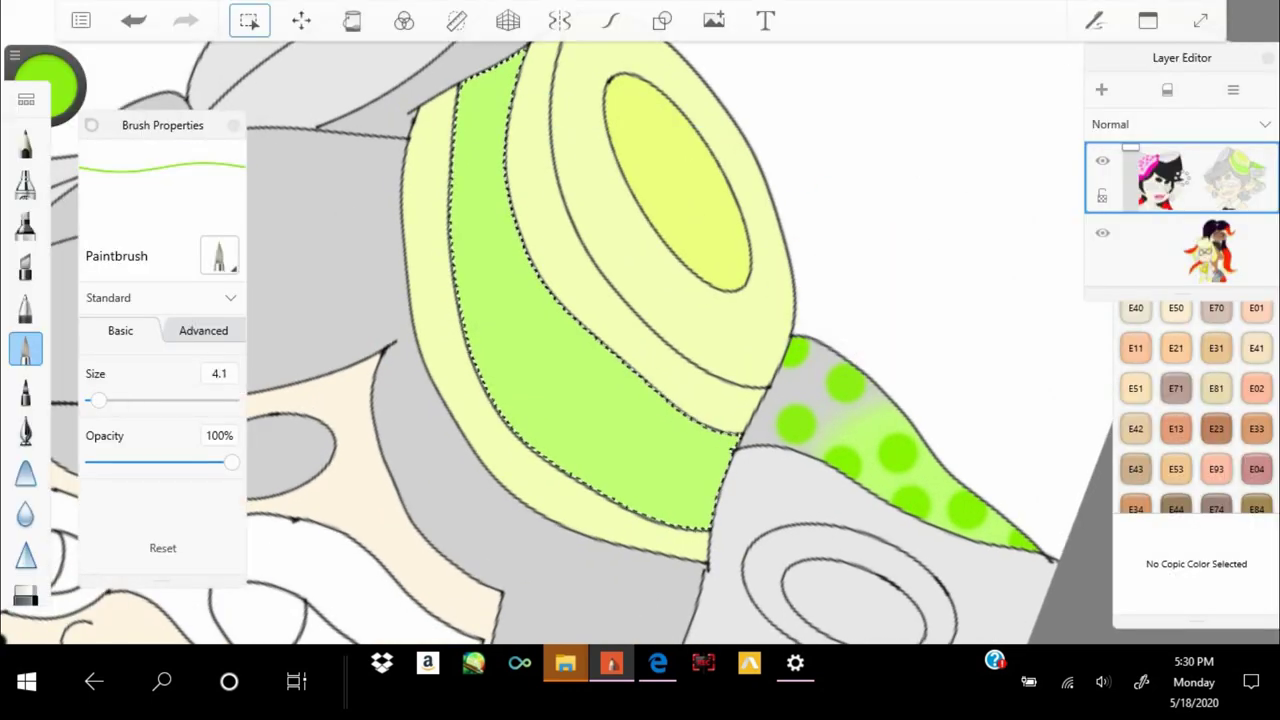
pyautogui.moveTo(97, 400); pyautogui.dragTo(107, 400)
pyautogui.click(566, 358)
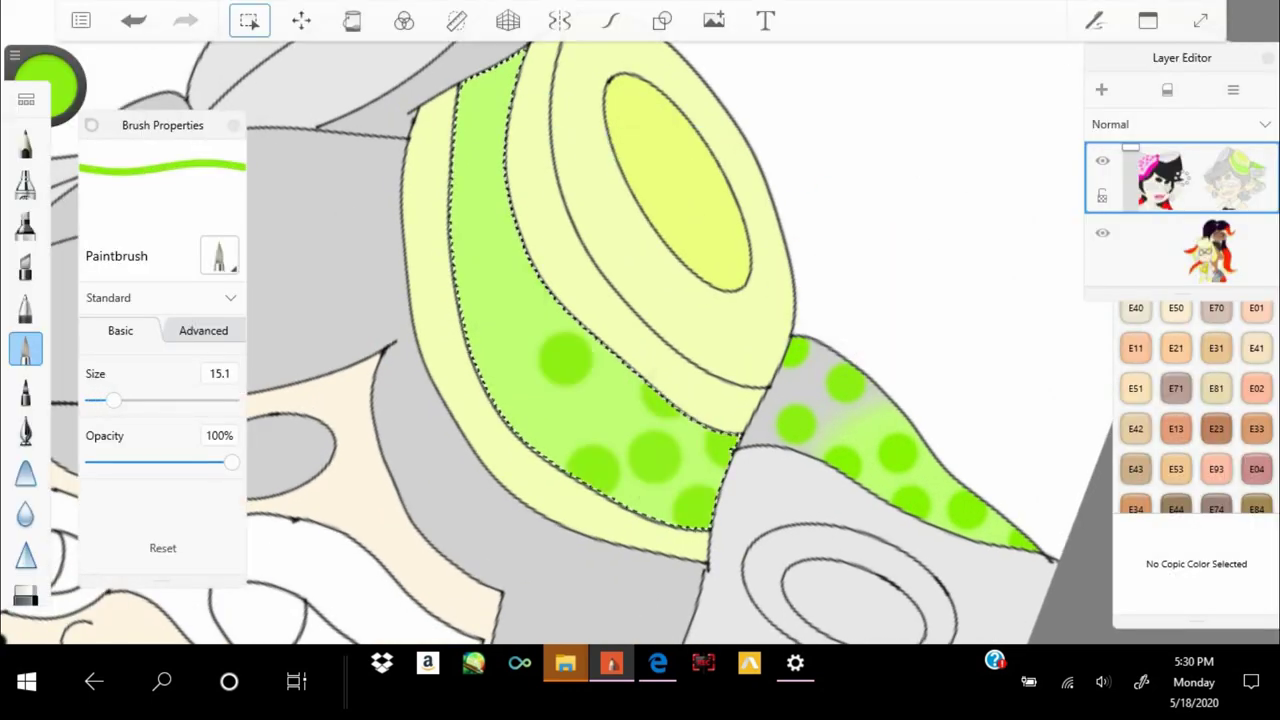
pyautogui.click(485, 235)
pyautogui.click(490, 317)
pyautogui.click(613, 409)
pyautogui.click(551, 420)
pyautogui.click(487, 125)
pyautogui.click(467, 181)
pyautogui.moveTo(640, 340); pyautogui.dragTo(600, 330)
pyautogui.hotkey('ctrl', 'd')
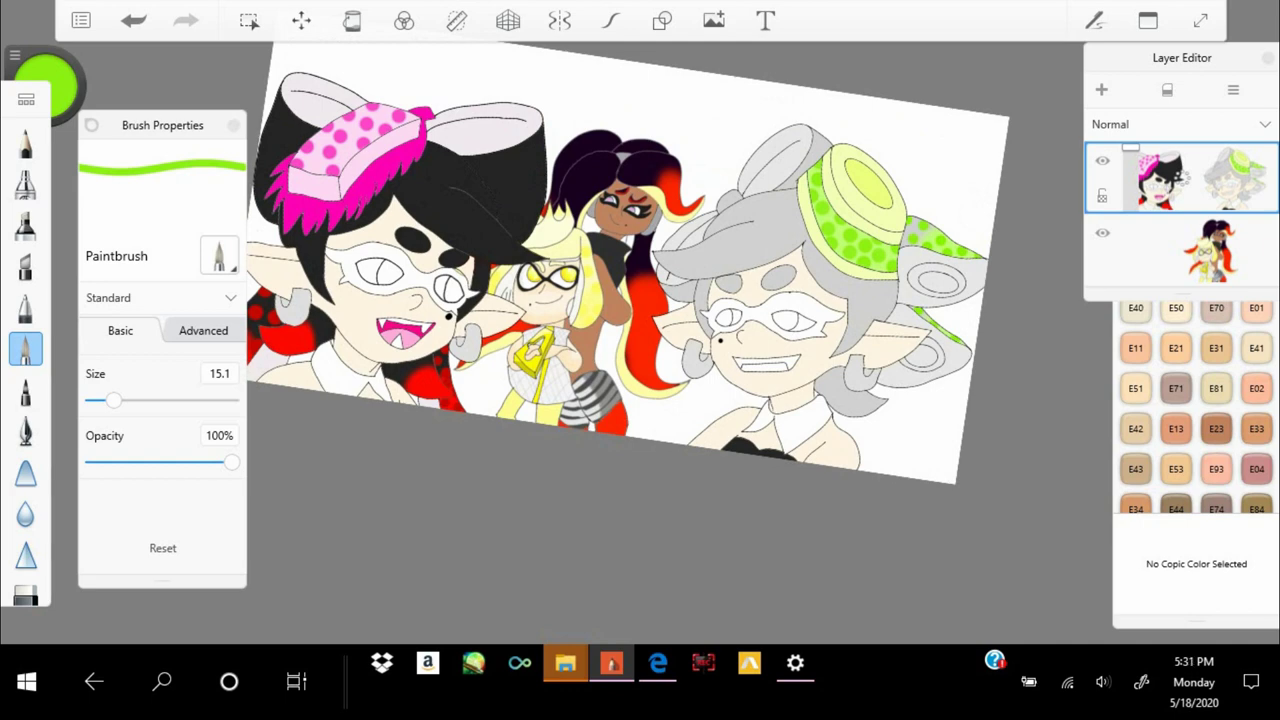
# Select the eye masks of both characters, paint them black with the Paintbrush, and show the lower layer again
pyautogui.click(249, 20)
pyautogui.click(26, 348)
pyautogui.moveTo(842, 300); pyautogui.dragTo(945, 262)
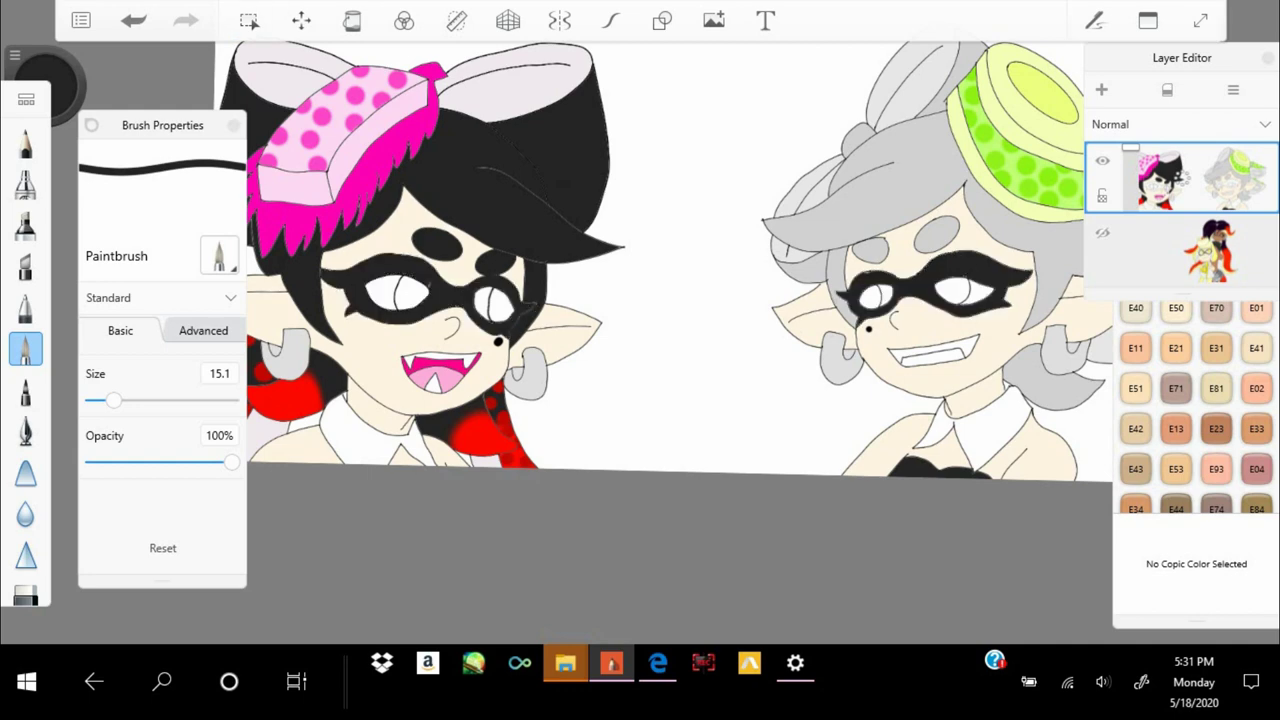
pyautogui.scroll(-3, 660, 260)
pyautogui.click(1102, 232)
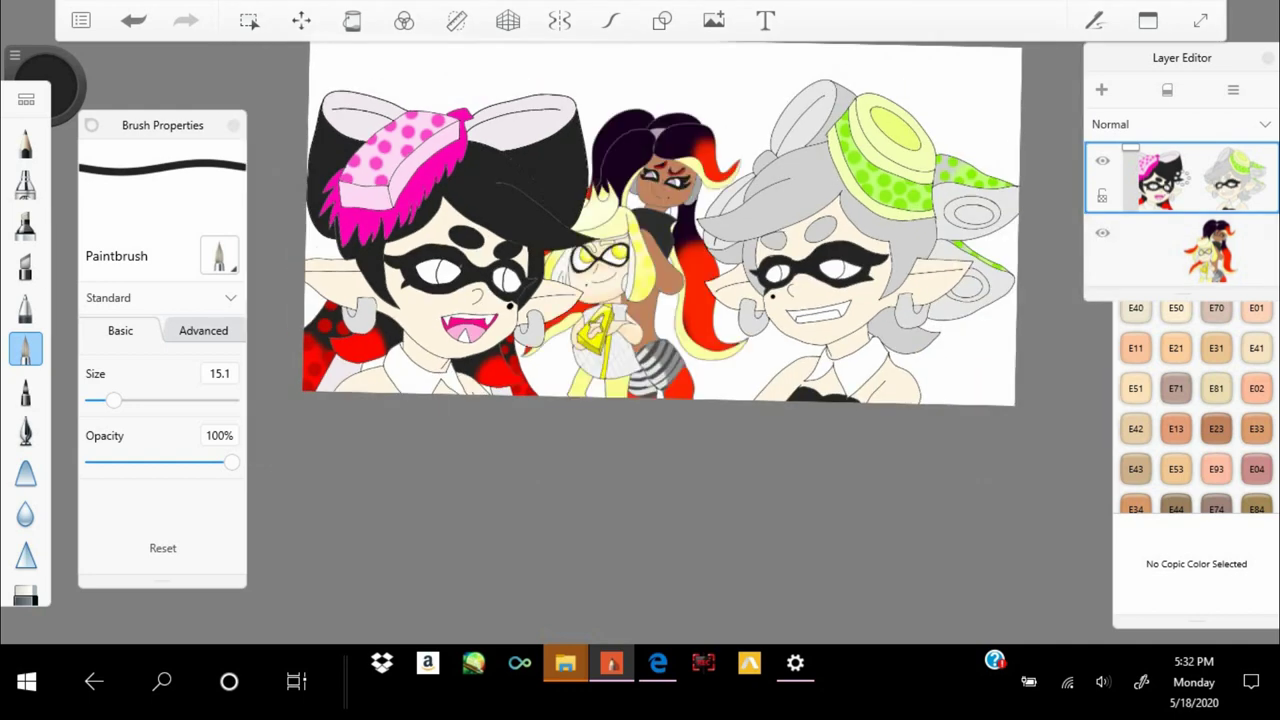
pyautogui.scroll(-3, 1182, 214)
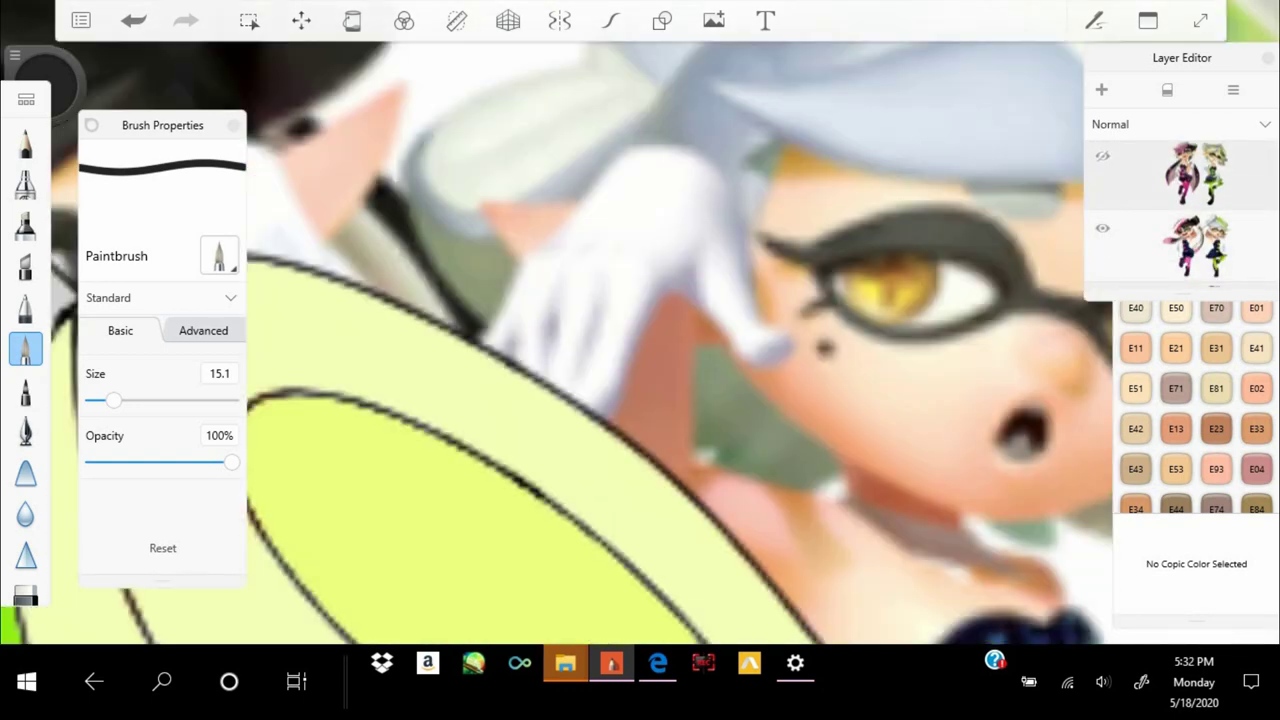
# Fill the irises of both characters brown and airbrush yellow and orange glows over them, using size 21.7 for the second character
pyautogui.scroll(3, 640, 340)
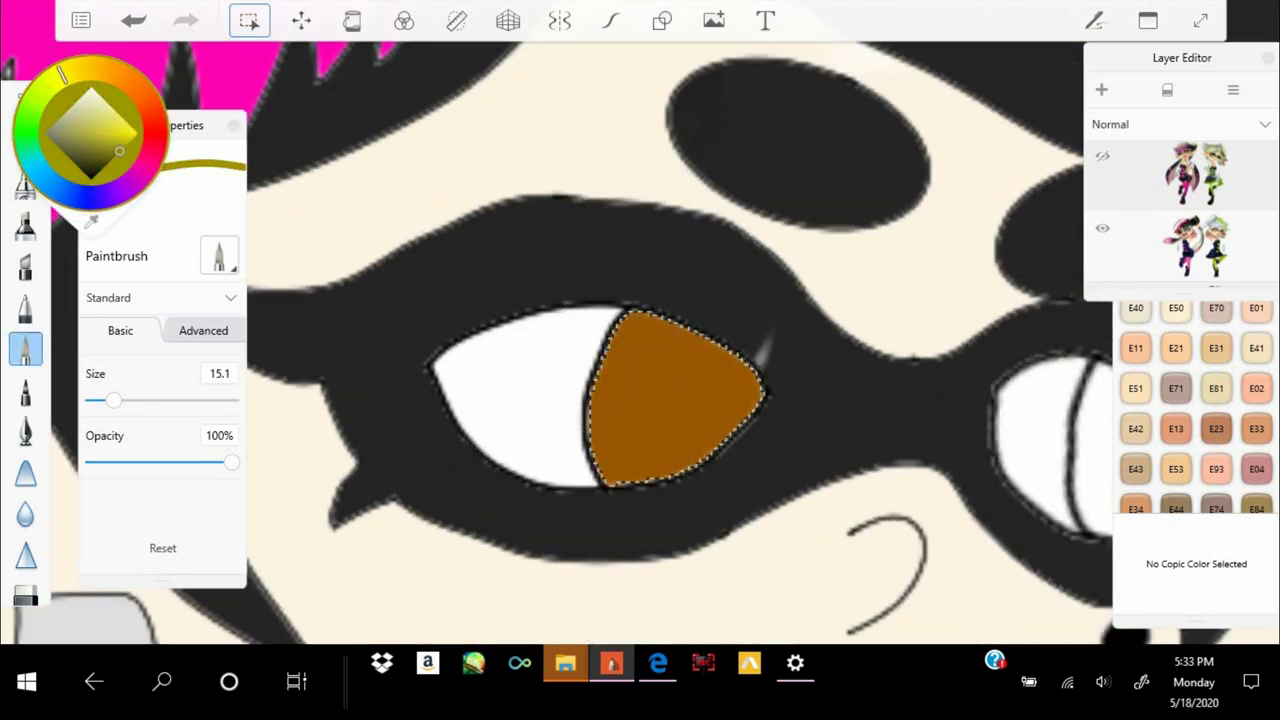
pyautogui.click(26, 183)
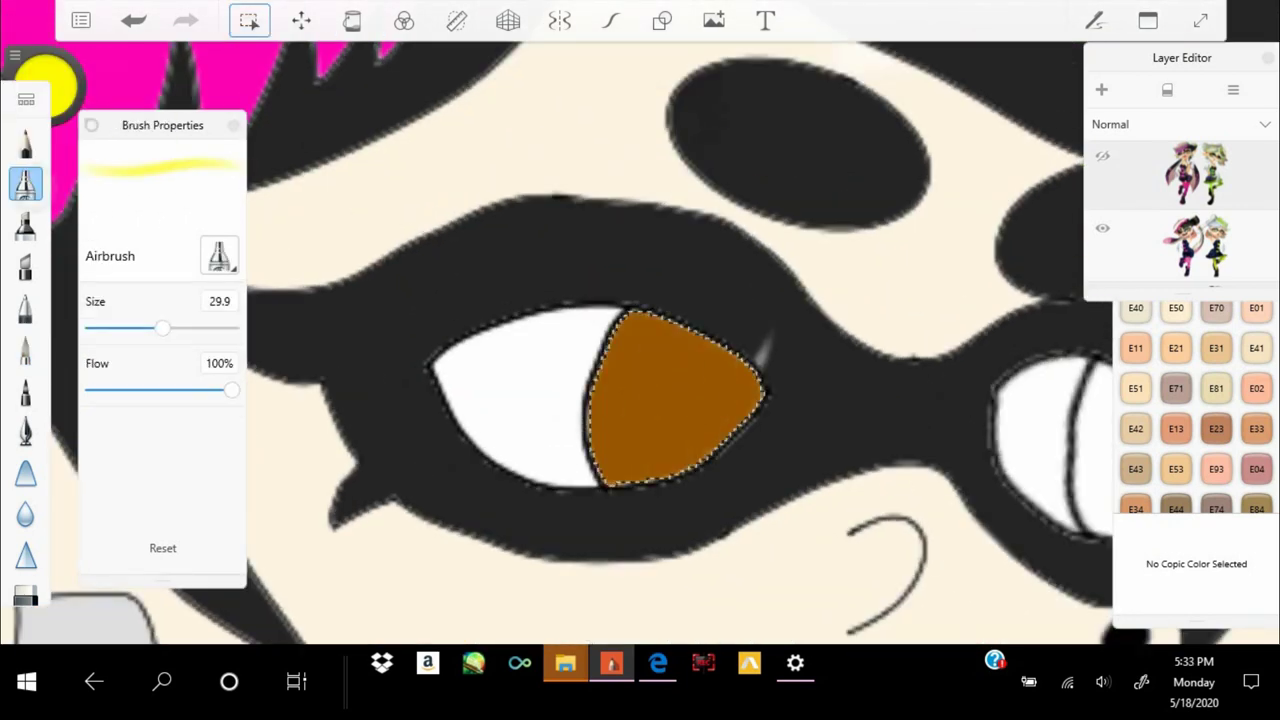
pyautogui.click(45, 85)
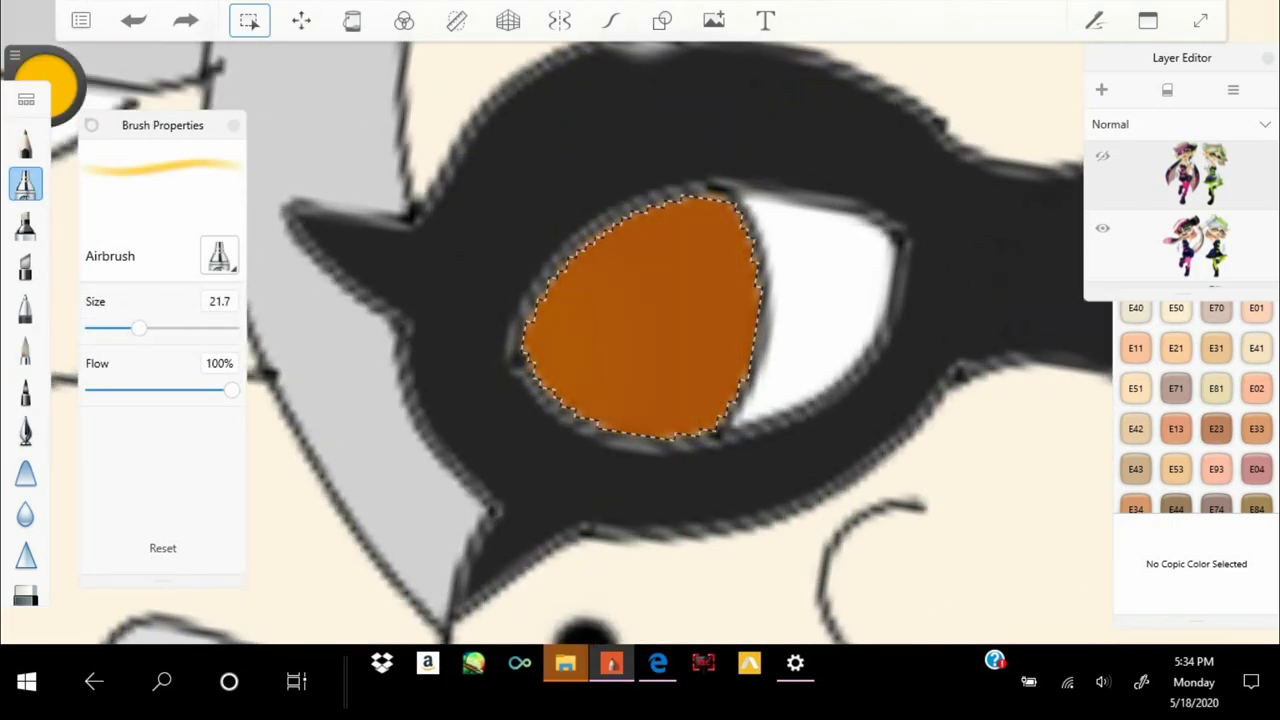
pyautogui.hotkey('ctrl', 'y')
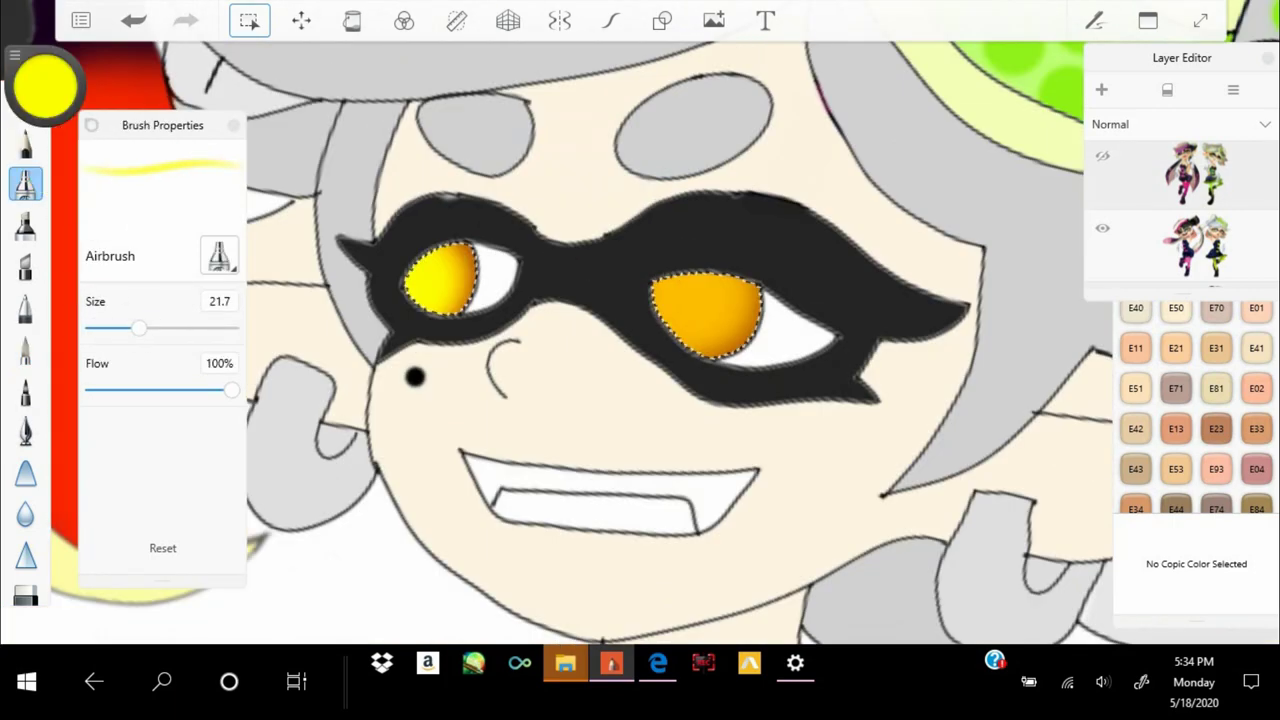
# Switch to YouTube in the browser and start another music video from the suggestions
pyautogui.scroll(-5, 640, 300)
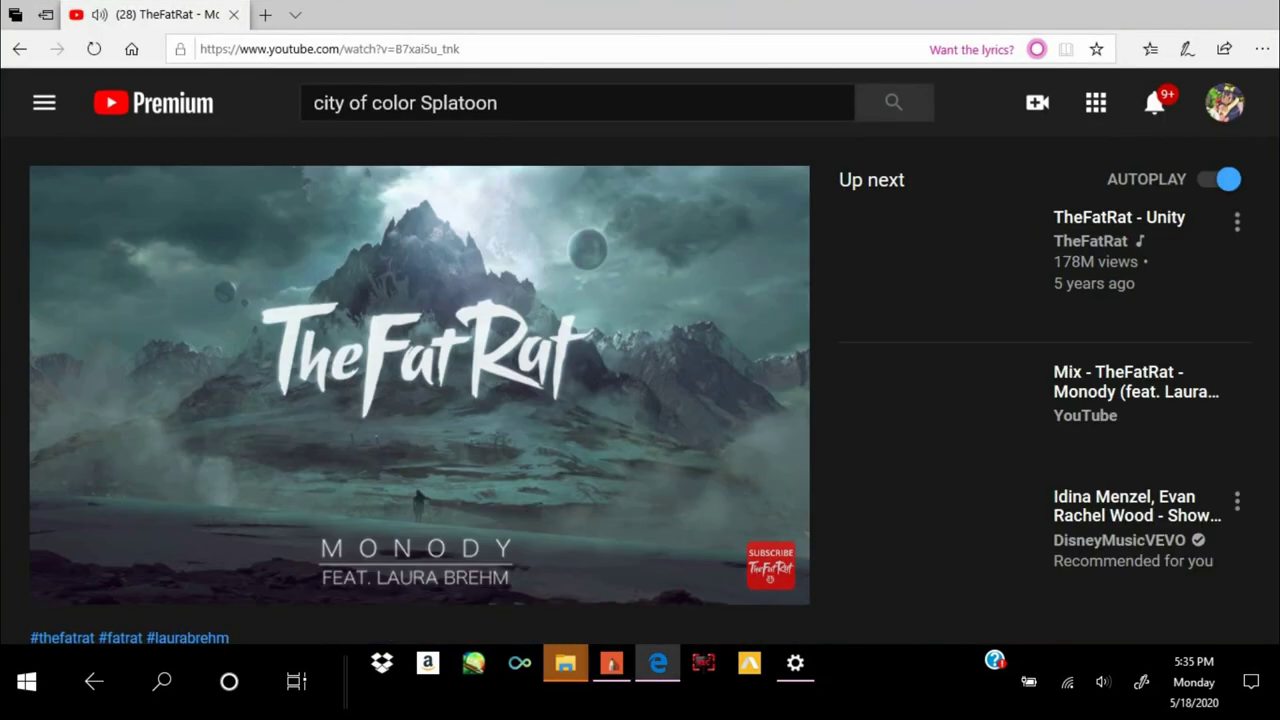
pyautogui.scroll(-5, 640, 400)
pyautogui.click(920, 290)
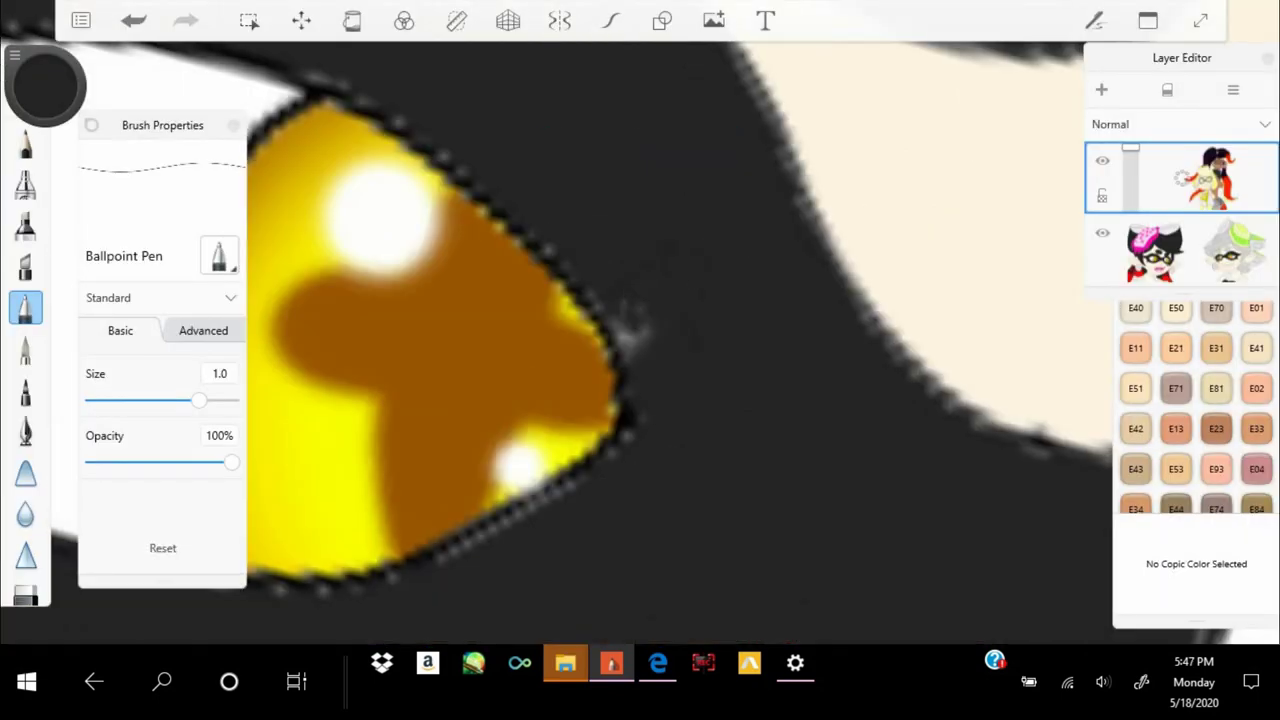
# Ink the right half of the sketched bottle cap with the size 1.0 Ballpoint Pen: outer edges, lower band and rounded inner shape
pyautogui.scroll(-3, 1182, 215)
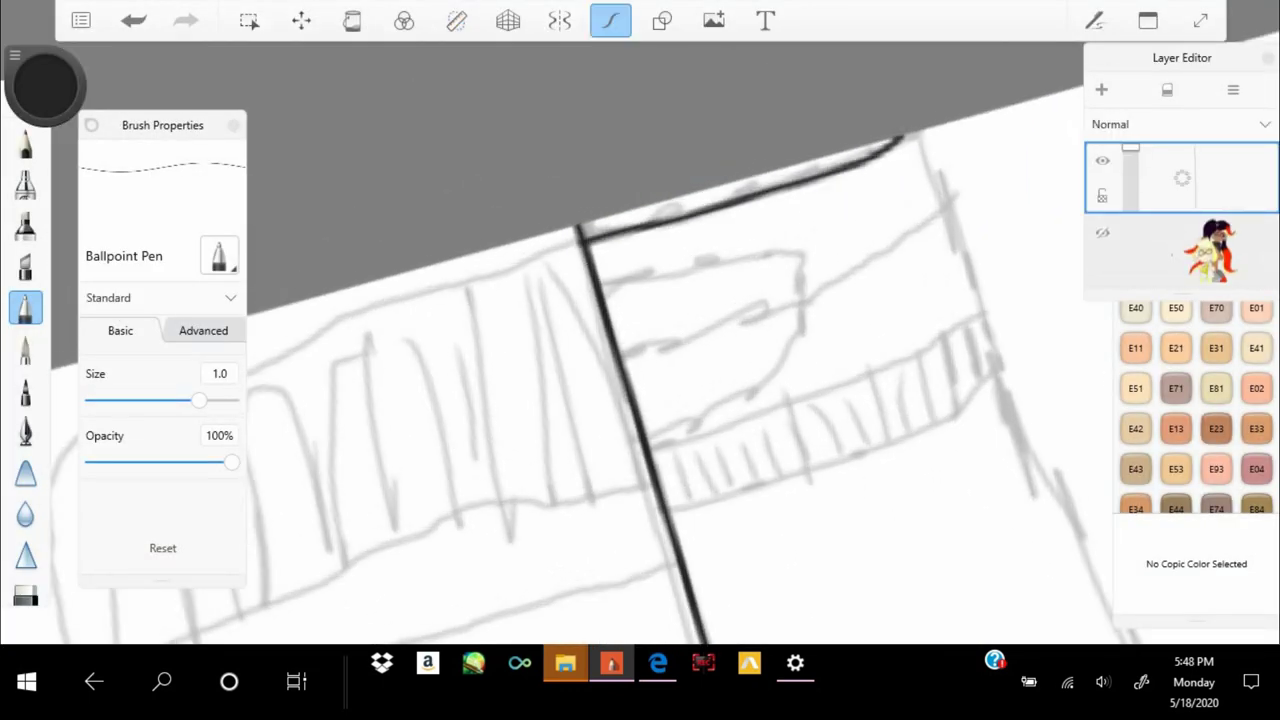
pyautogui.moveTo(862, 104); pyautogui.dragTo(950, 380)
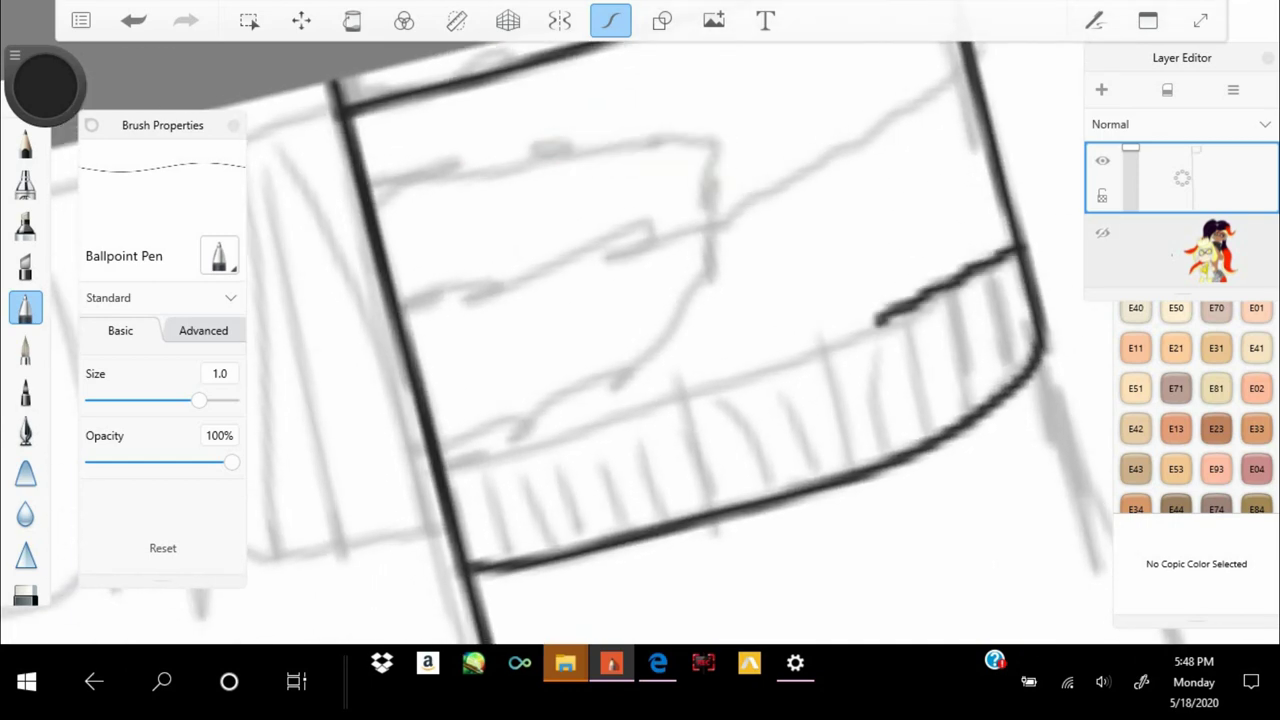
pyautogui.moveTo(500, 495); pyautogui.dragTo(945, 350)
pyautogui.moveTo(450, 283); pyautogui.dragTo(700, 258)
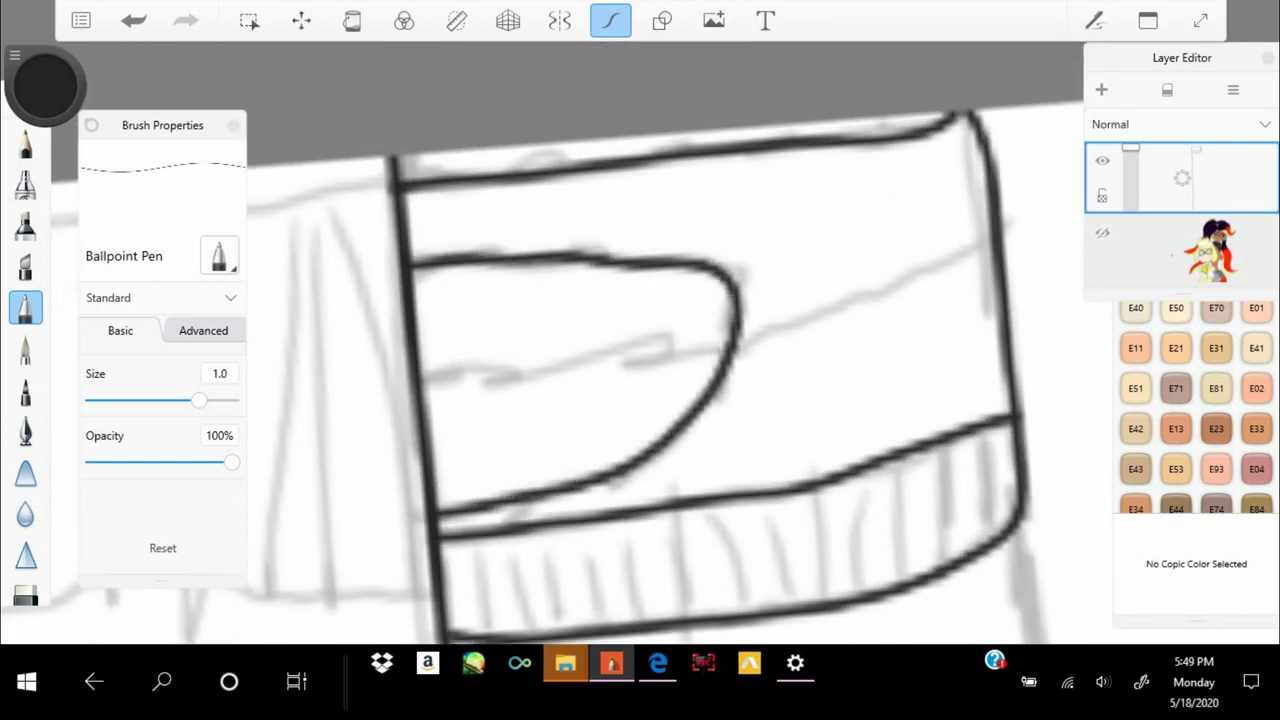
pyautogui.hotkey('ctrl', 'z')
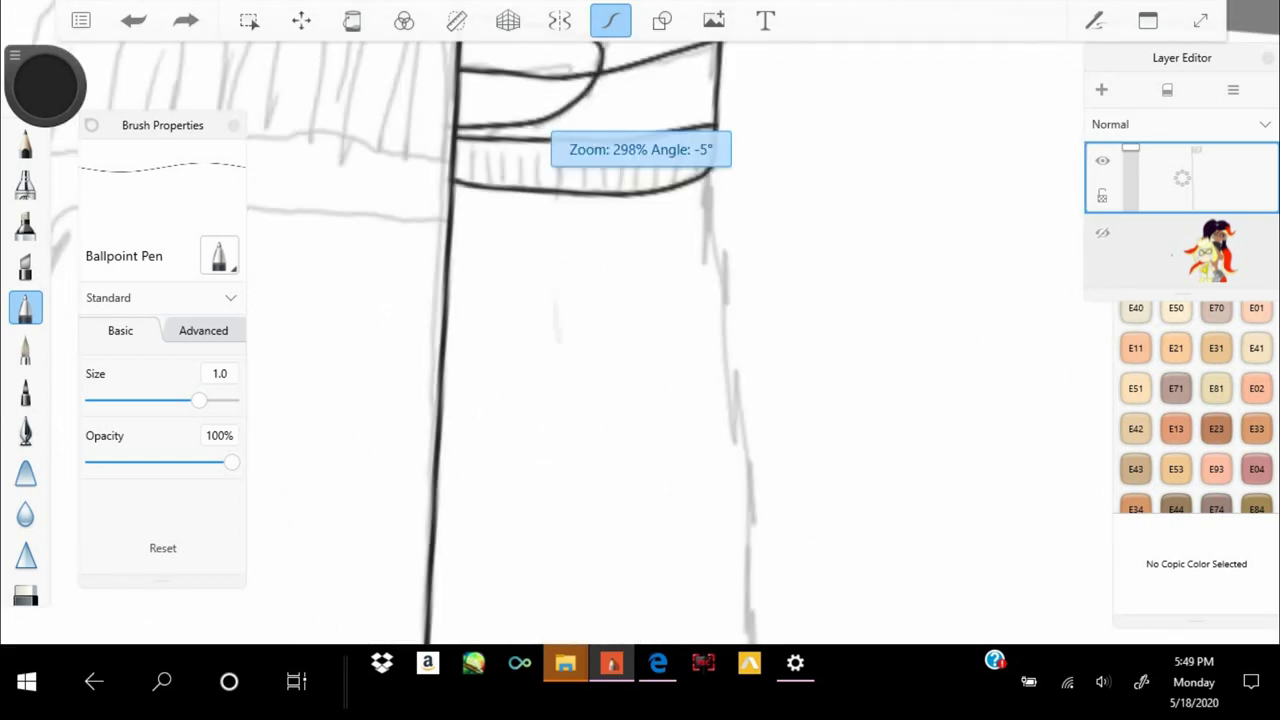
# Ink the bottle's centre line and both sides of its body, and trim the line overshoots with the Hard Eraser at size 2.0
pyautogui.moveTo(405, 45); pyautogui.dragTo(305, 640)
pyautogui.moveTo(648, 240); pyautogui.dragTo(622, 640)
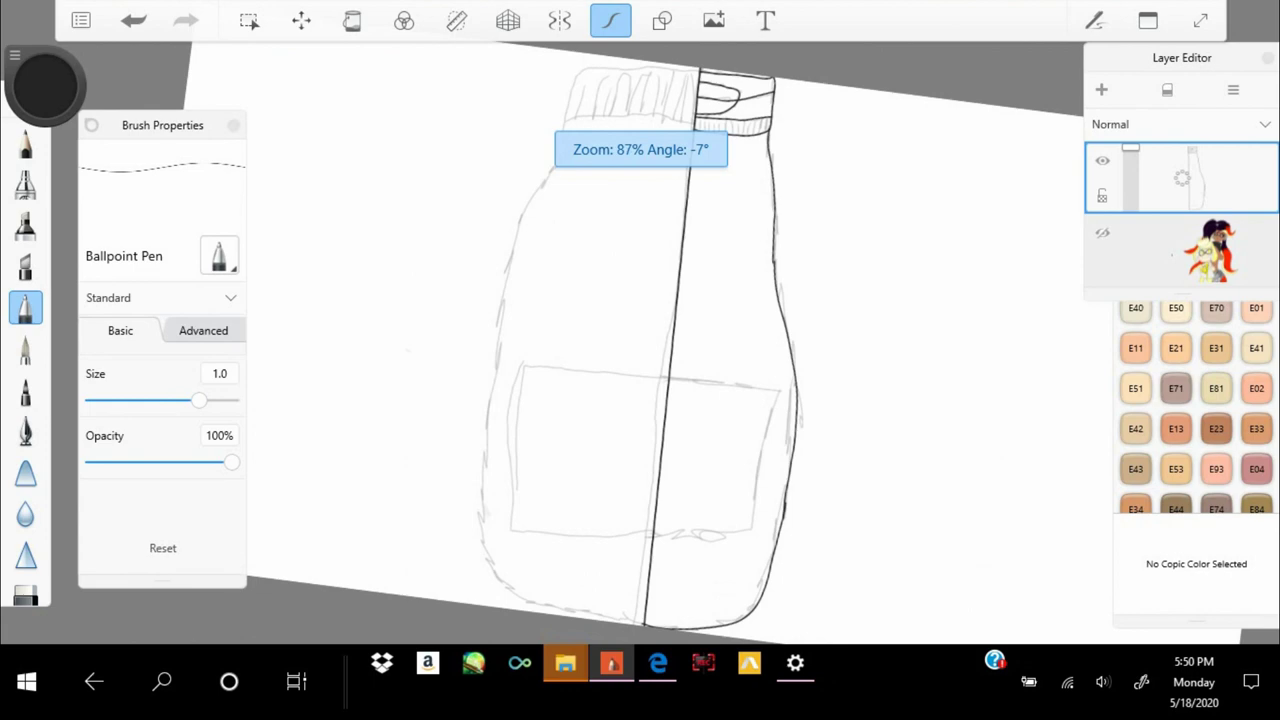
pyautogui.moveTo(604, 88); pyautogui.dragTo(518, 248)
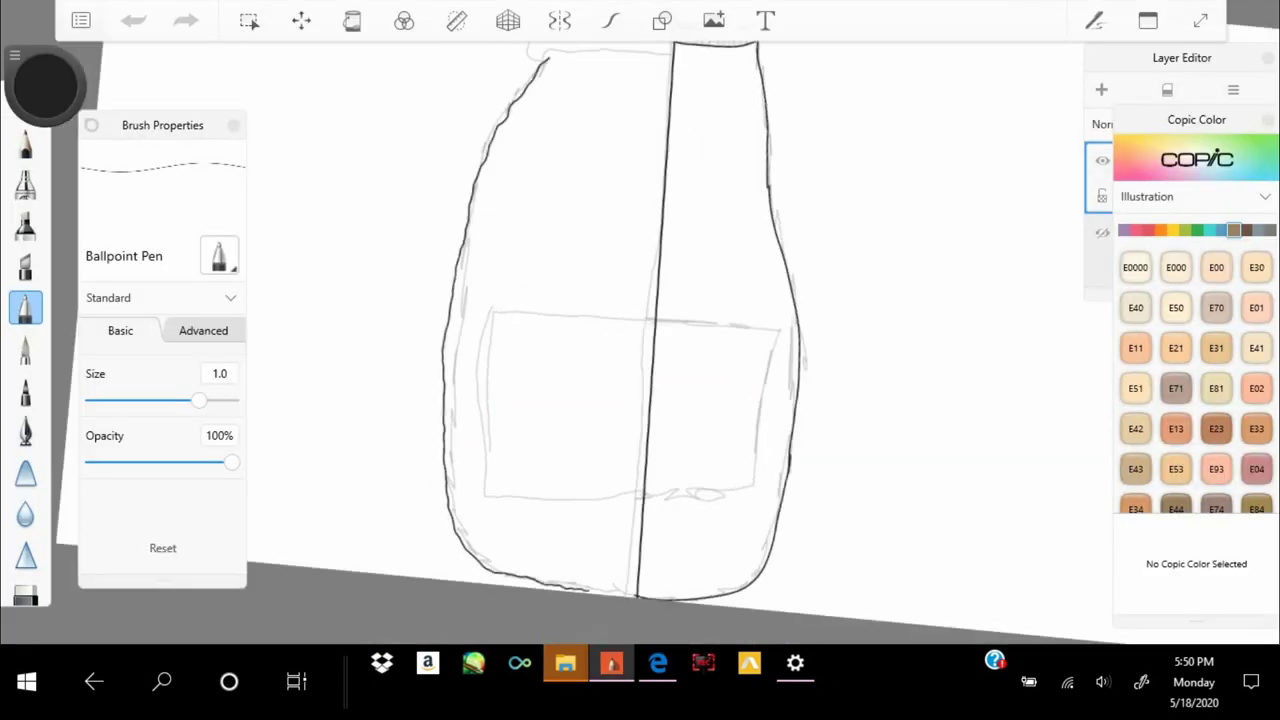
pyautogui.press('e')
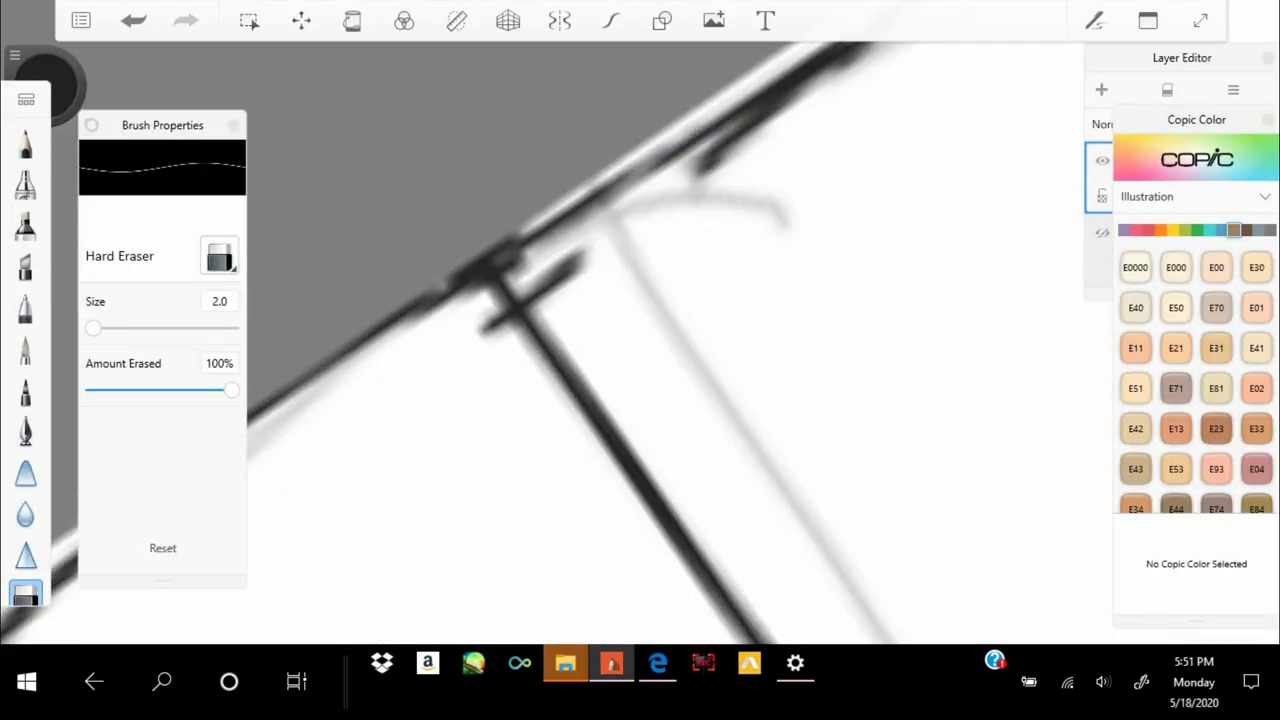
pyautogui.press('e')
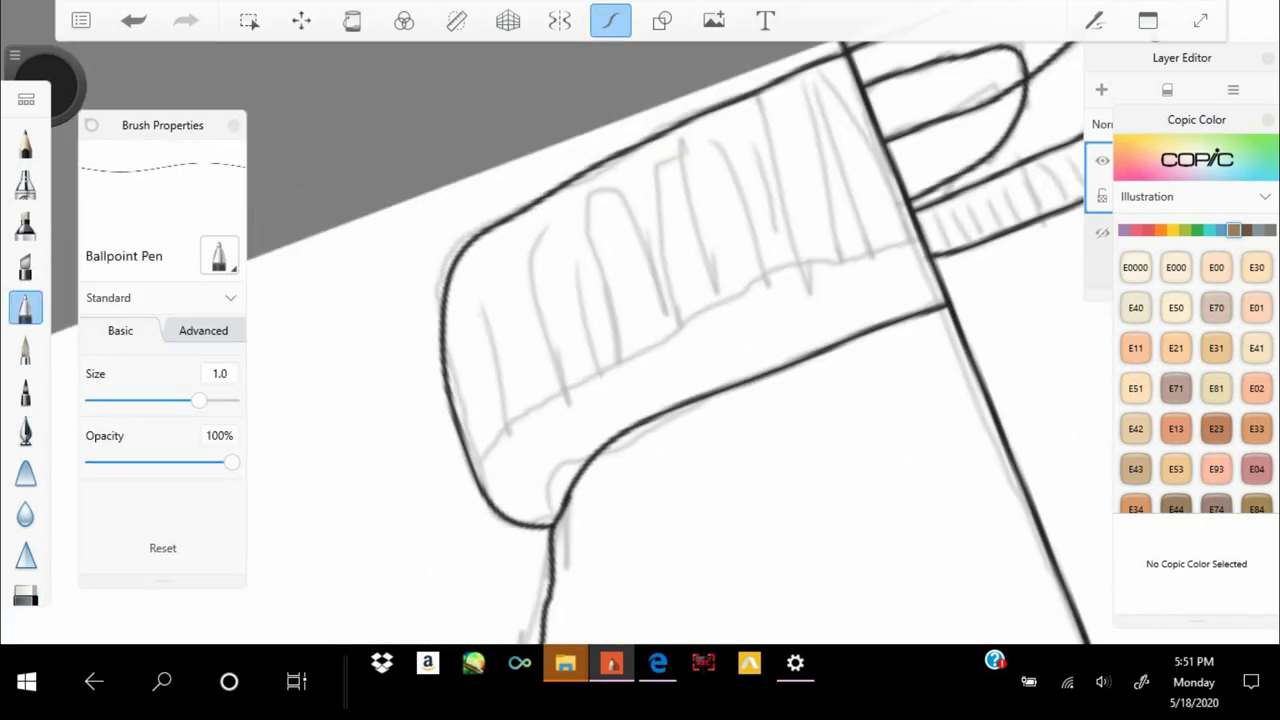
# Ink the curved edge beneath the ridges and the long vertical ridges on the left half of the bottle cap
pyautogui.moveTo(442, 488); pyautogui.dragTo(844, 242)
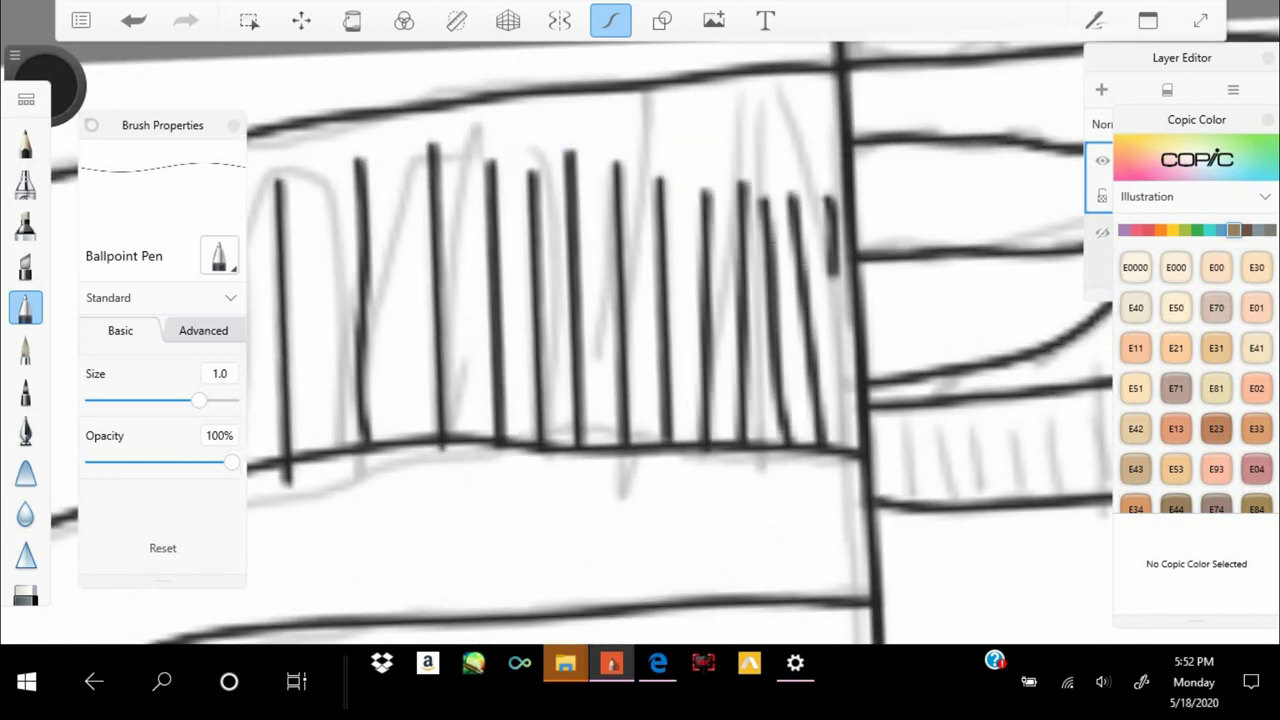
pyautogui.moveTo(830, 200); pyautogui.dragTo(836, 450)
pyautogui.moveTo(720, 140); pyautogui.dragTo(724, 485)
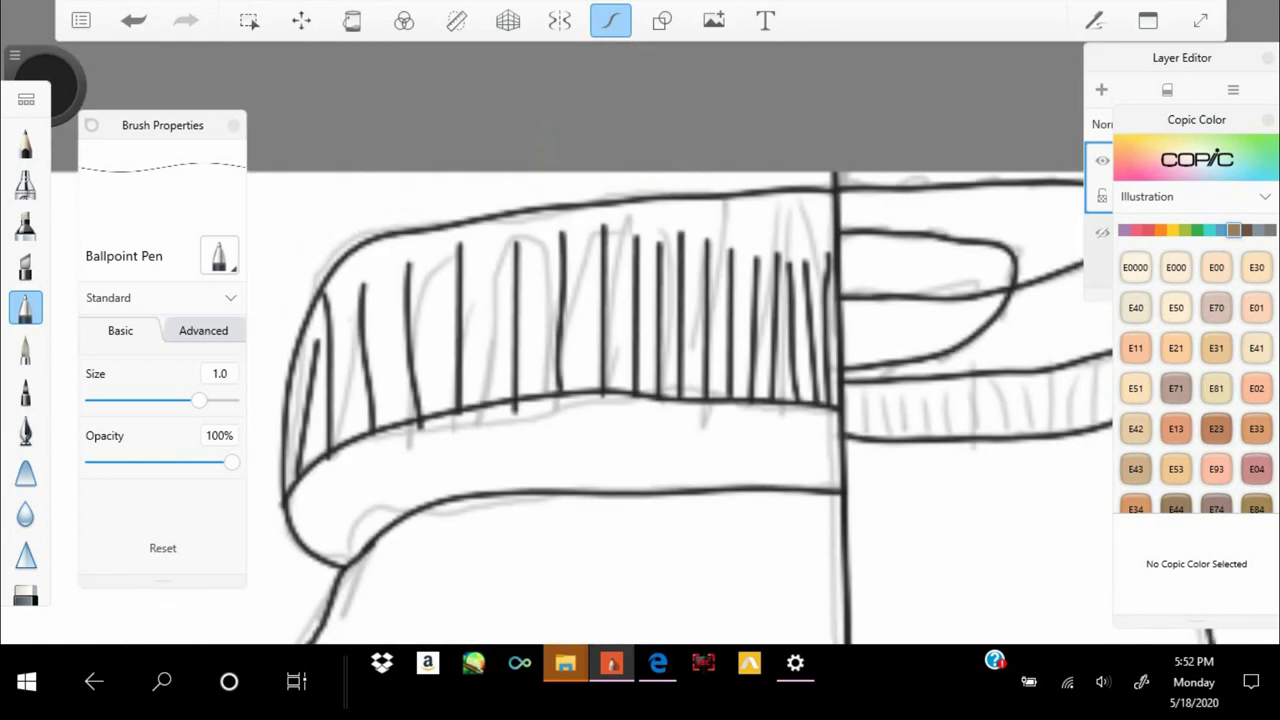
# Ink a row of short vertical ridges along the narrow band on the right half of the bottle cap
pyautogui.moveTo(520, 250); pyautogui.dragTo(522, 445)
pyautogui.moveTo(585, 245); pyautogui.dragTo(590, 445)
pyautogui.moveTo(655, 240); pyautogui.dragTo(658, 445)
pyautogui.moveTo(728, 240); pyautogui.dragTo(732, 440)
pyautogui.moveTo(800, 235); pyautogui.dragTo(805, 445)
pyautogui.moveTo(885, 230); pyautogui.dragTo(888, 420)
pyautogui.moveTo(833, 200); pyautogui.dragTo(833, 434)
pyautogui.moveTo(909, 206); pyautogui.dragTo(909, 410)
pyautogui.moveTo(717, 256); pyautogui.dragTo(717, 460)
pyautogui.moveTo(775, 218); pyautogui.dragTo(775, 444)
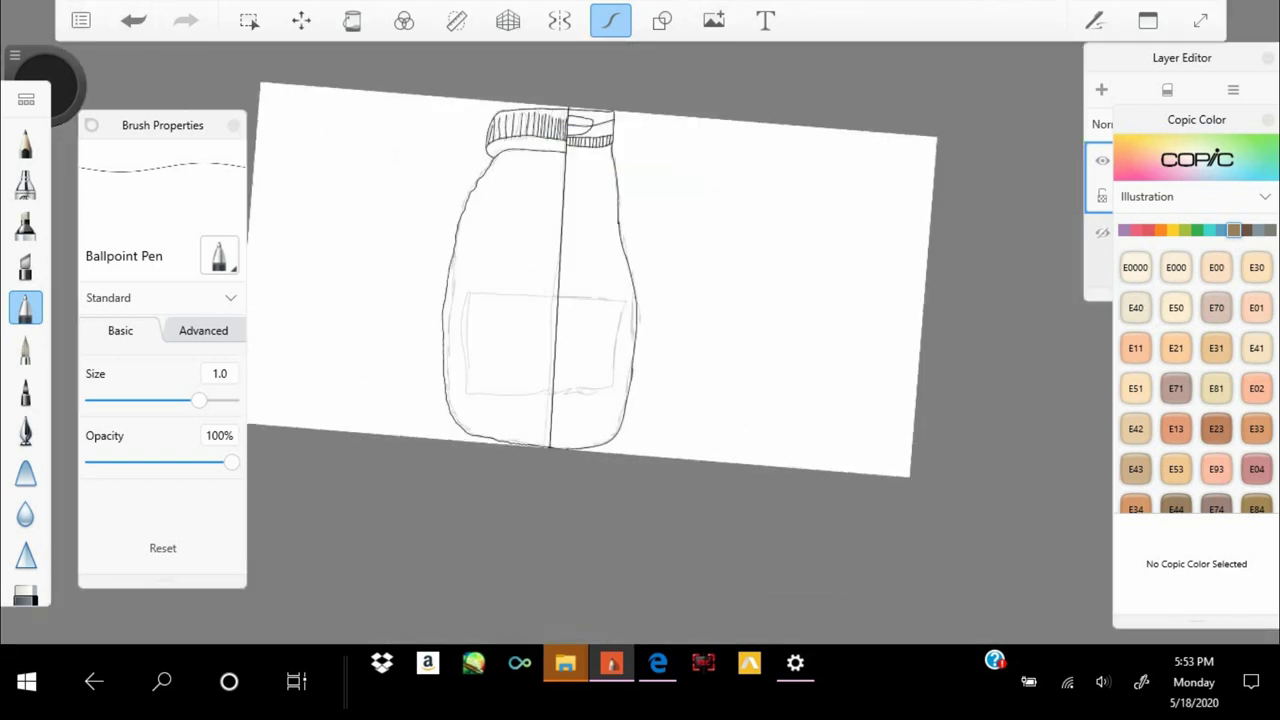
# Draw a rectangular label across the lower half of the bottle with the rectangle shape tool
pyautogui.scroll(5, 590, 280)
pyautogui.click(661, 20)
pyautogui.scroll(-3, 640, 300)
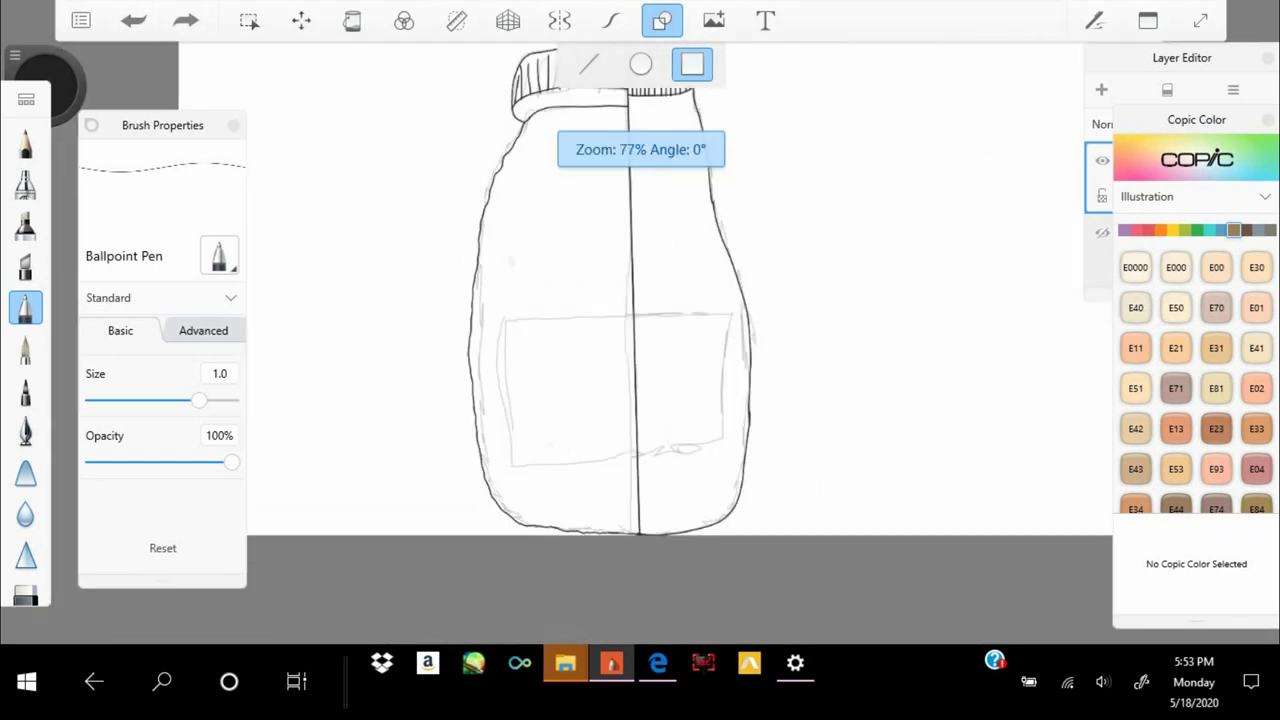
pyautogui.moveTo(500, 318); pyautogui.dragTo(740, 446)
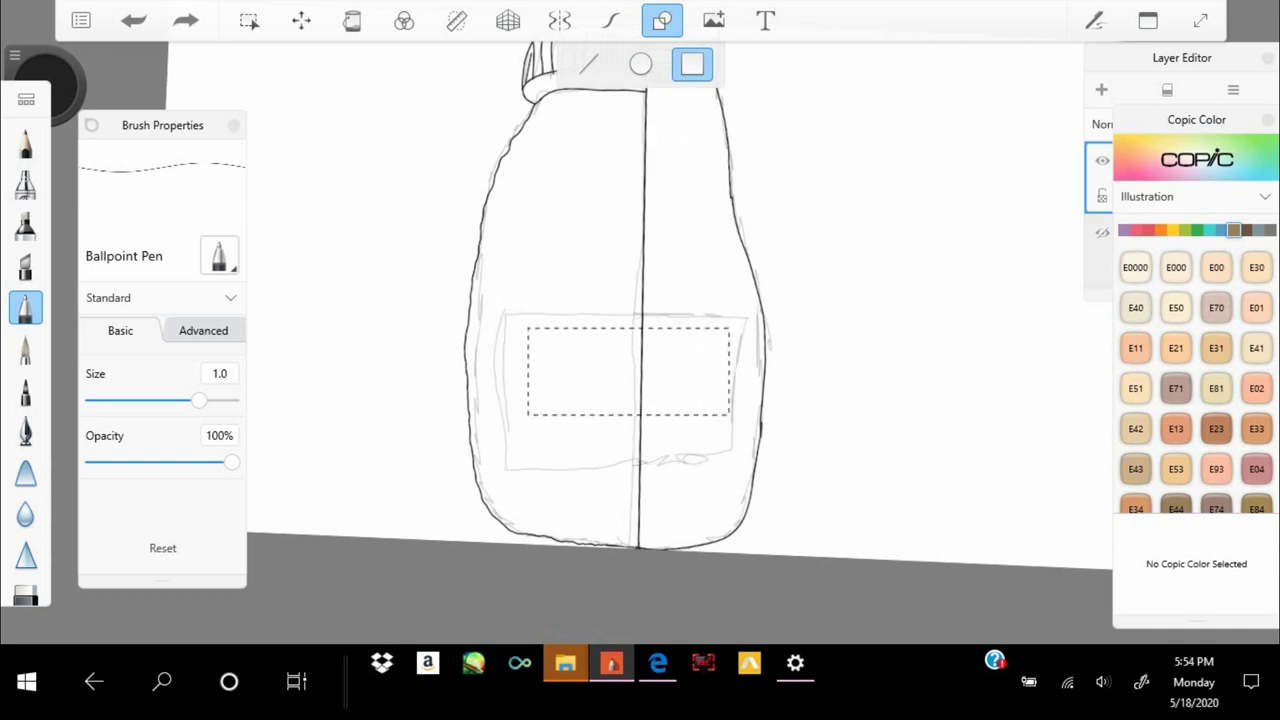
pyautogui.scroll(-3, 600, 320)
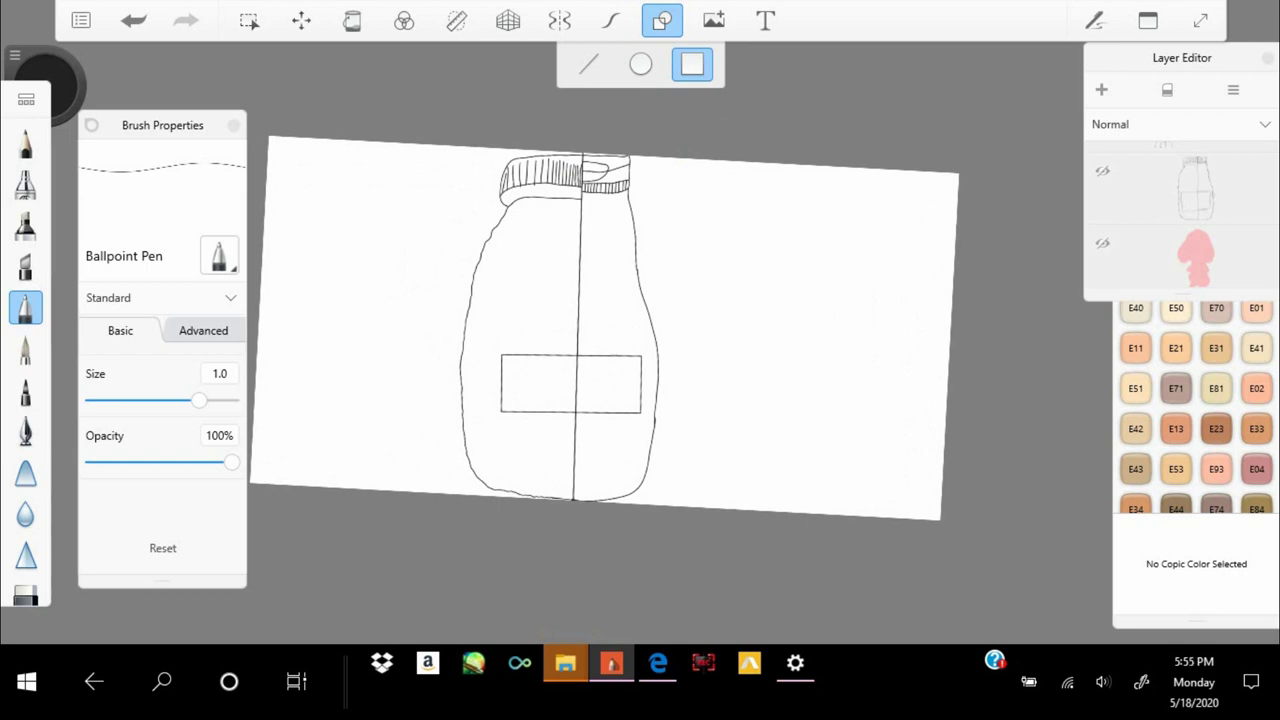
# Select the bottle's right half and the background beside it and paint them bright red at brush size 488.8
pyautogui.scroll(2, 600, 330)
pyautogui.click(249, 20)
pyautogui.moveTo(560, 150); pyautogui.dragTo(570, 570)
pyautogui.click(45, 85)
pyautogui.click(25, 348)
pyautogui.moveTo(580, 200); pyautogui.dragTo(650, 540)
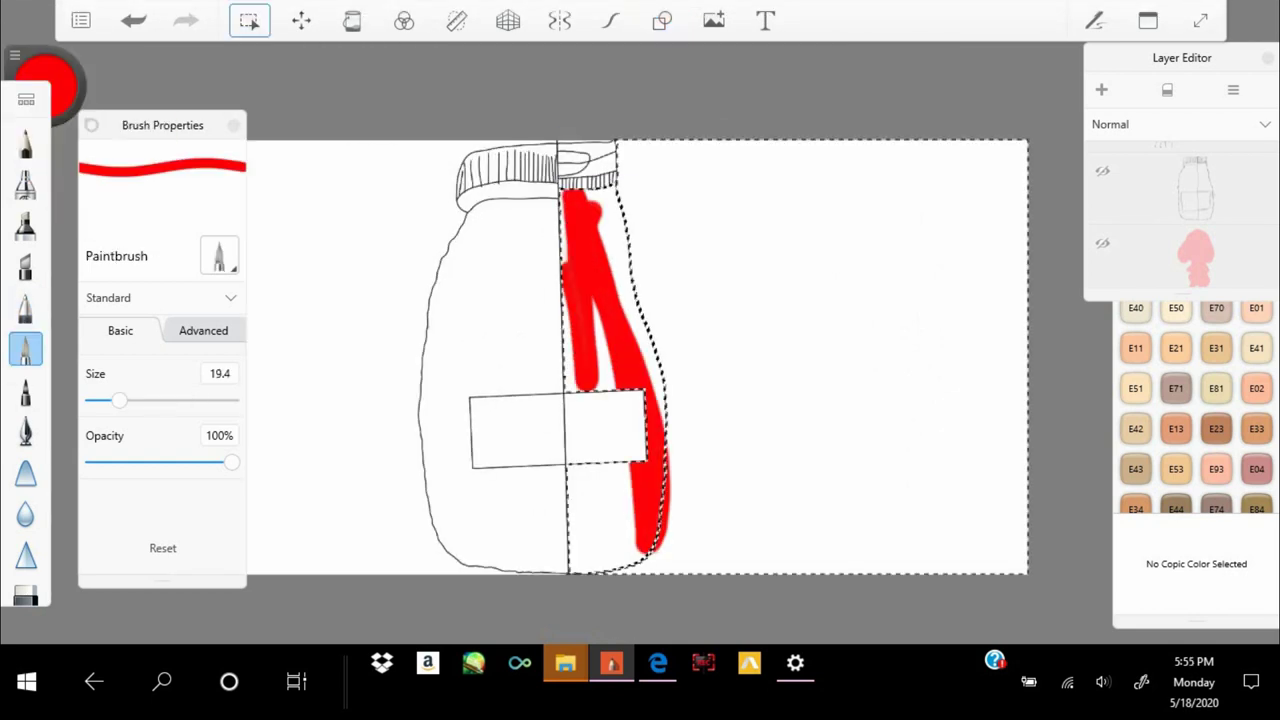
pyautogui.moveTo(119, 400); pyautogui.dragTo(230, 400)
pyautogui.moveTo(640, 300)
pyautogui.mouseDown()
pyautogui.moveTo(900, 350)
pyautogui.moveTo(1000, 400)
pyautogui.mouseUp()
pyautogui.moveTo(620, 200); pyautogui.dragTo(640, 540)
# Choose a darker red and repaint only the background to the right of the bottle with it
pyautogui.click(45, 85)
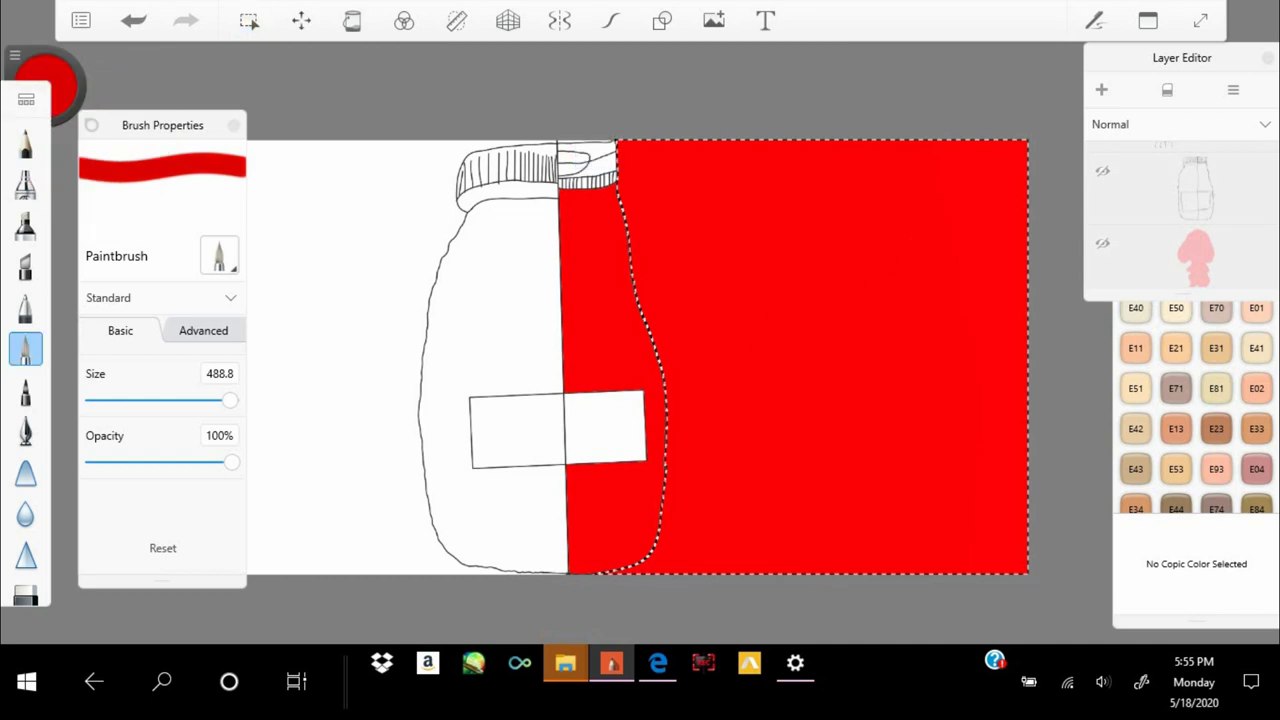
pyautogui.click(249, 20)
pyautogui.scroll(1, 640, 350)
pyautogui.scroll(1, 686, 343)
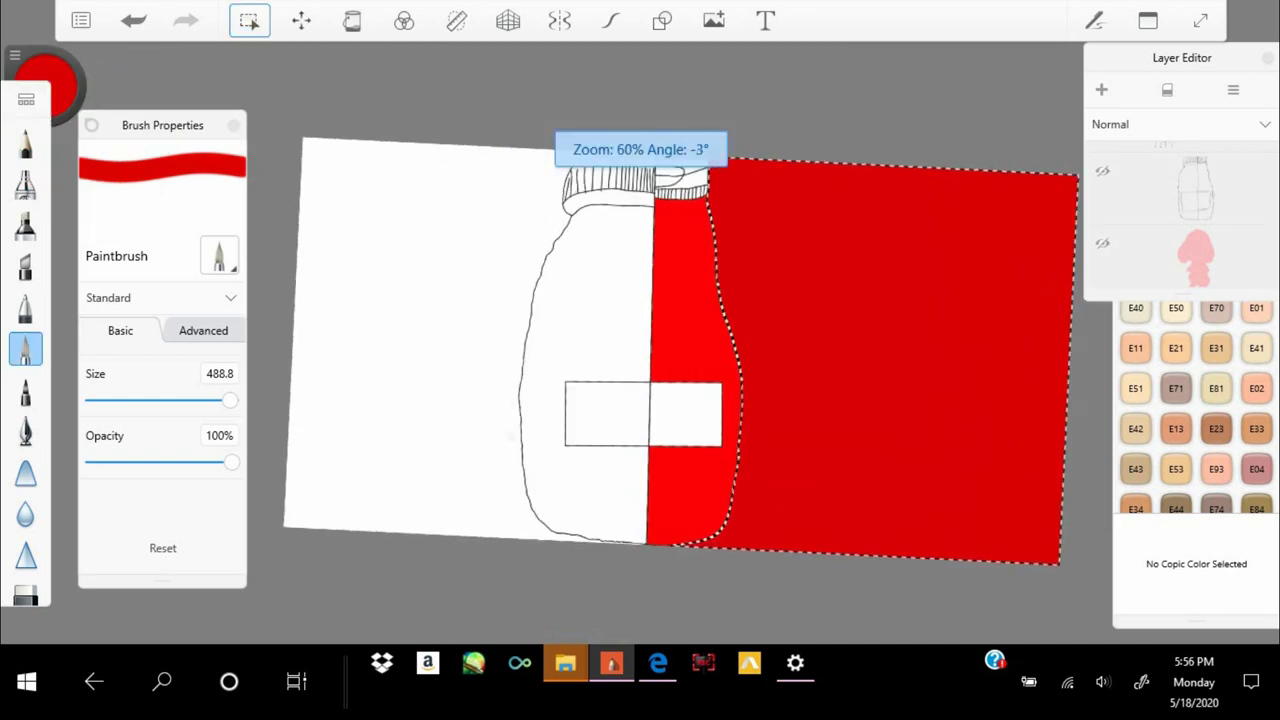
# Paint the background left of the bottle pale yellow and the bottle's left half a lighter yellow, and clear the selection
pyautogui.click(249, 20)
pyautogui.moveTo(45, 85); pyautogui.dragTo(86, 128)
pyautogui.moveTo(380, 200); pyautogui.dragTo(450, 450)
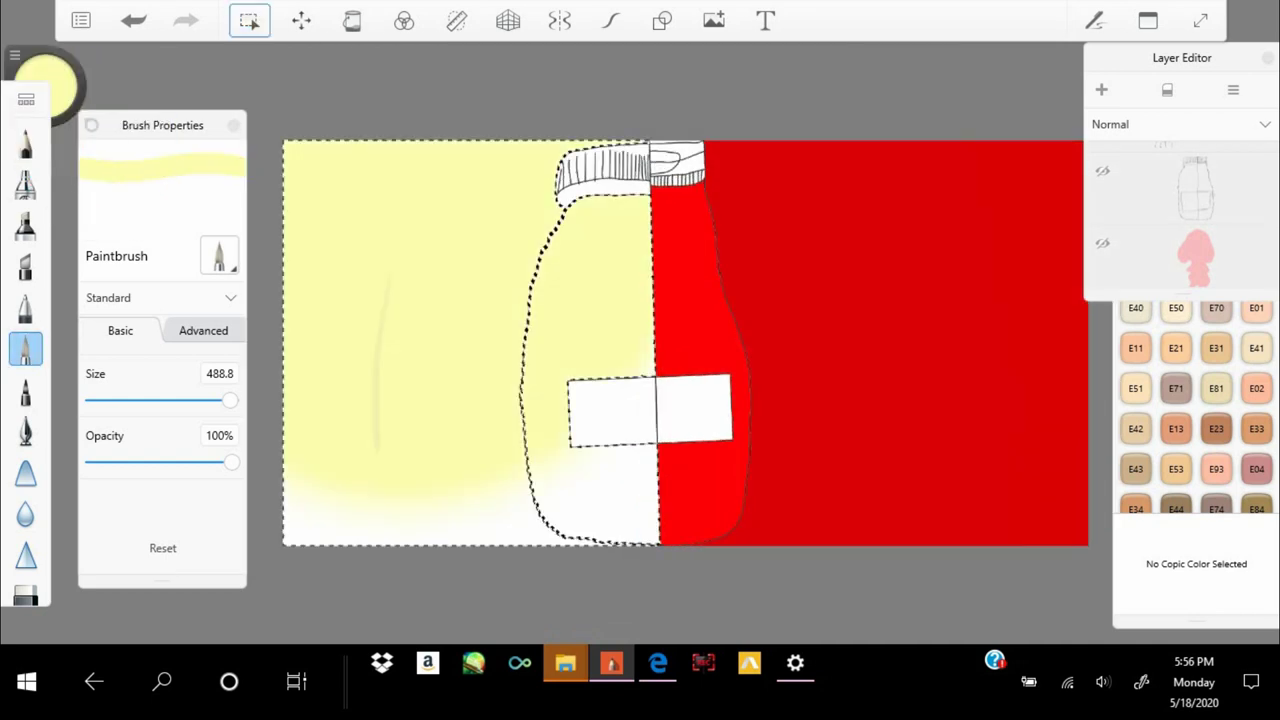
pyautogui.moveTo(380, 350); pyautogui.dragTo(450, 520)
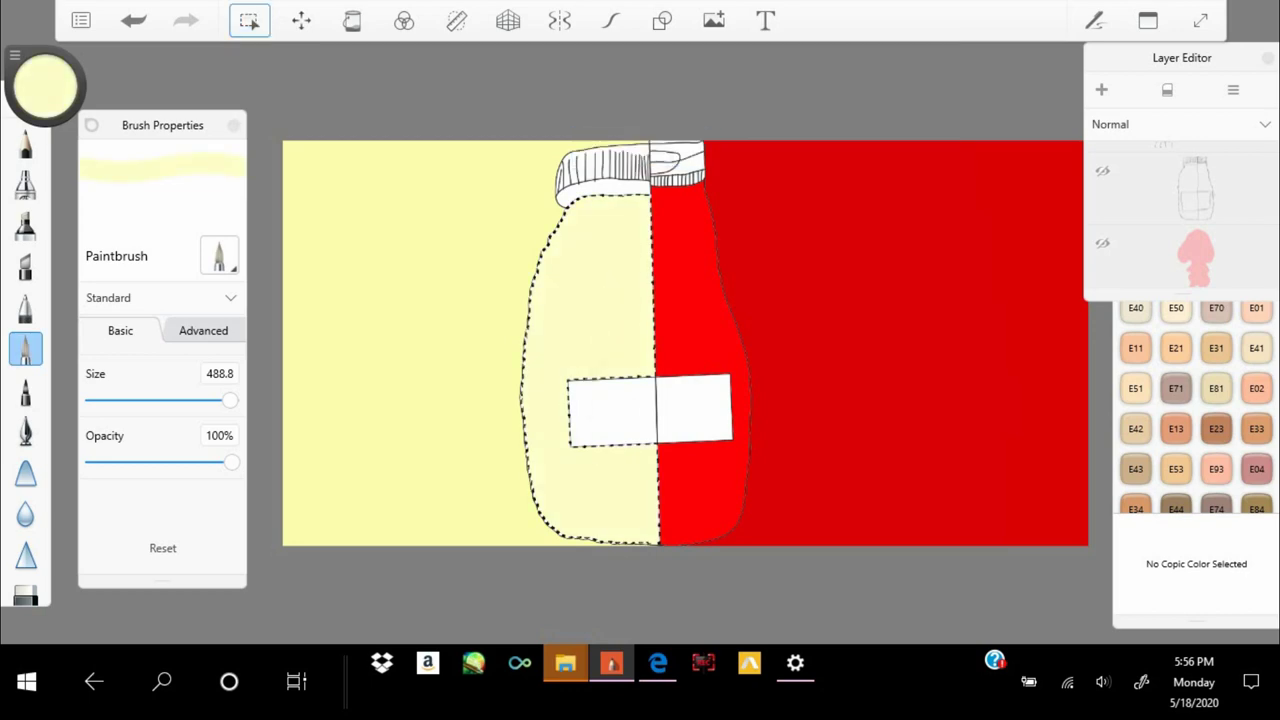
pyautogui.press('Escape')
# Add a new layer beneath the bottle drawing and set the brush colour to blue
pyautogui.scroll(-1, 686, 343)
pyautogui.click(1101, 89)
pyautogui.scroll(3, 640, 343)
pyautogui.click(45, 85)
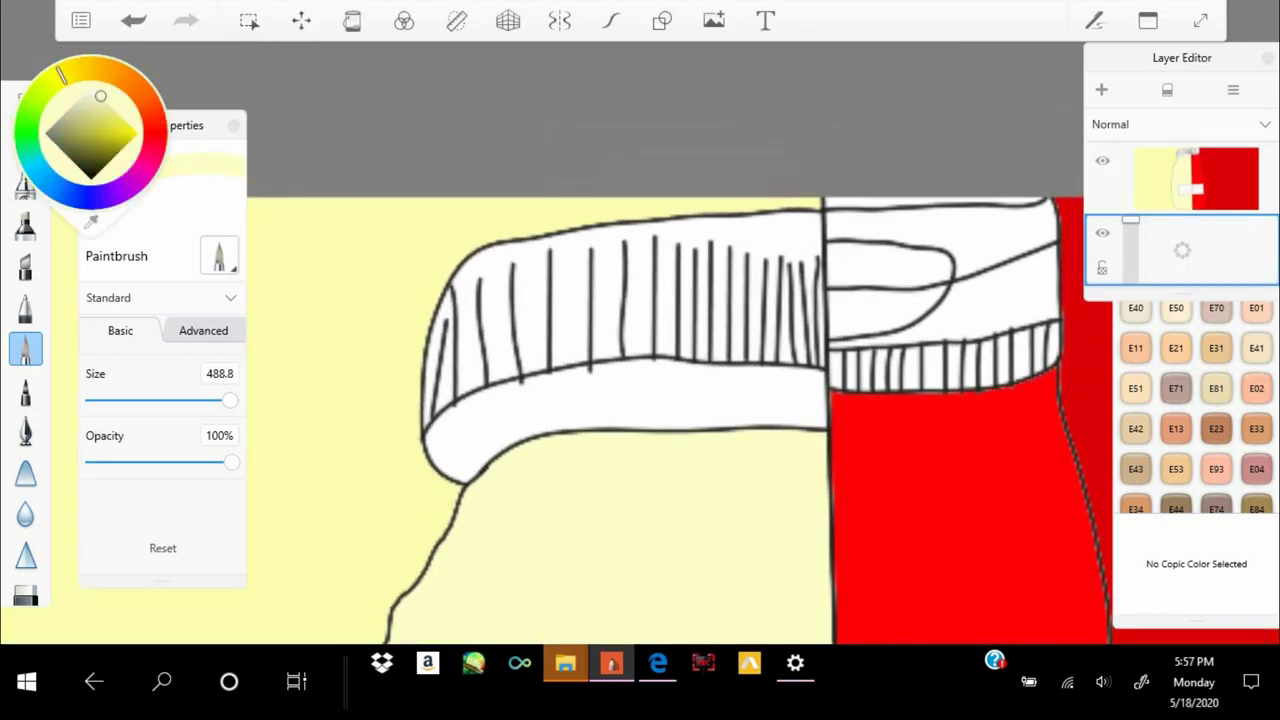
pyautogui.click(34, 129)
pyautogui.click(249, 20)
pyautogui.scroll(3, 640, 343)
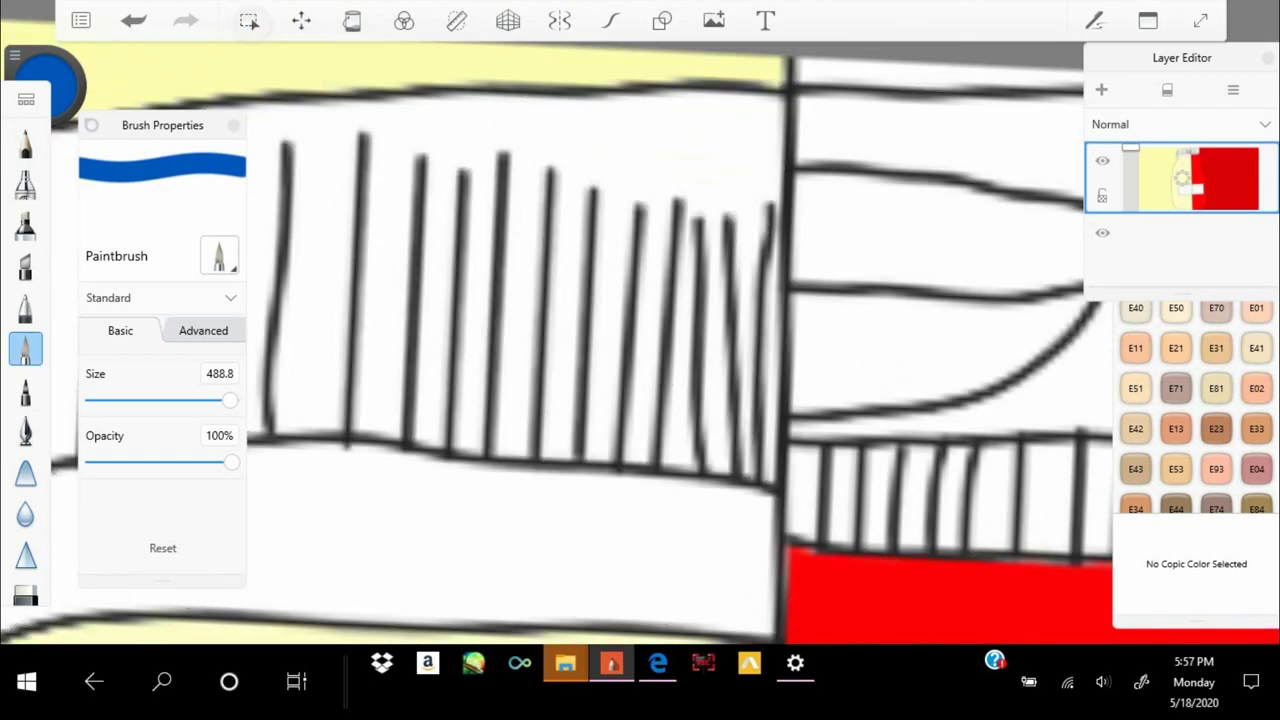
# Paint the left half of the bottle cap blue on the lower layer, and undo the latest cleanup strokes past the centre line
pyautogui.scroll(-3, 640, 343)
pyautogui.hotkey('ctrl', 'z')
pyautogui.click(45, 85)
pyautogui.moveTo(330, 300)
pyautogui.mouseDown()
pyautogui.moveTo(700, 280)
pyautogui.moveTo(790, 300)
pyautogui.mouseUp()
pyautogui.scroll(2, 640, 343)
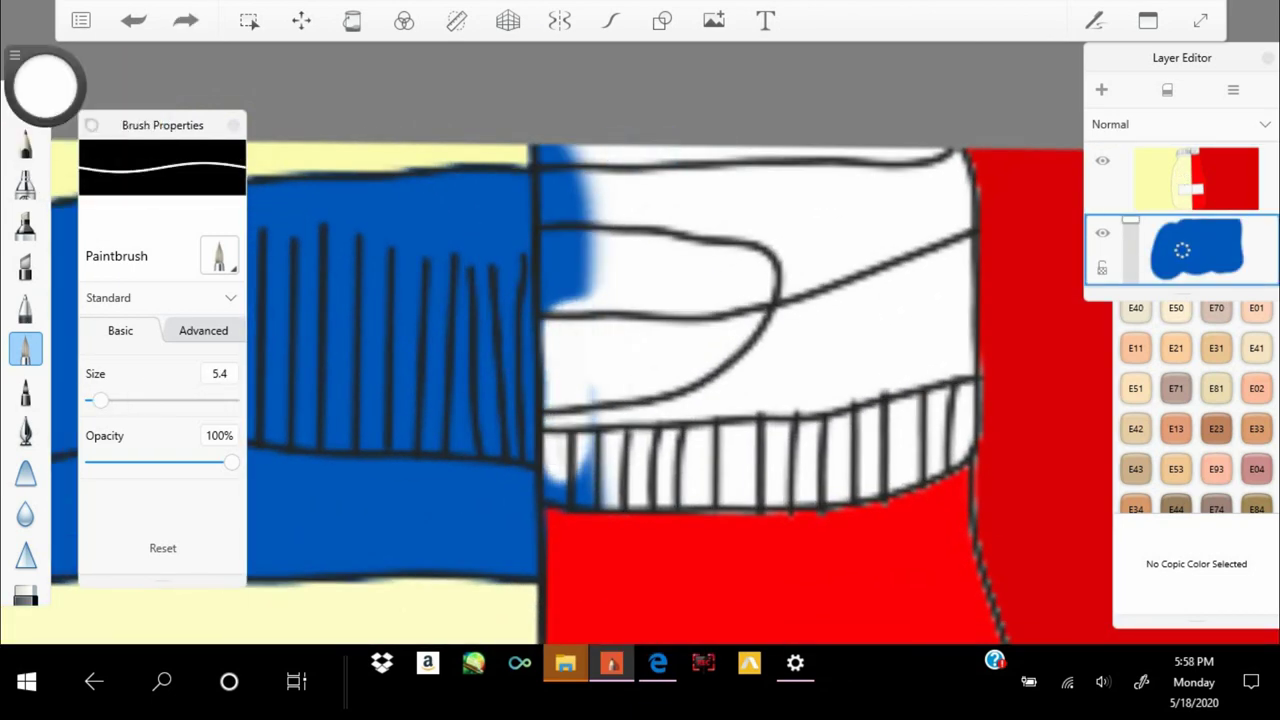
pyautogui.scroll(-2, 640, 343)
pyautogui.click(133, 20)
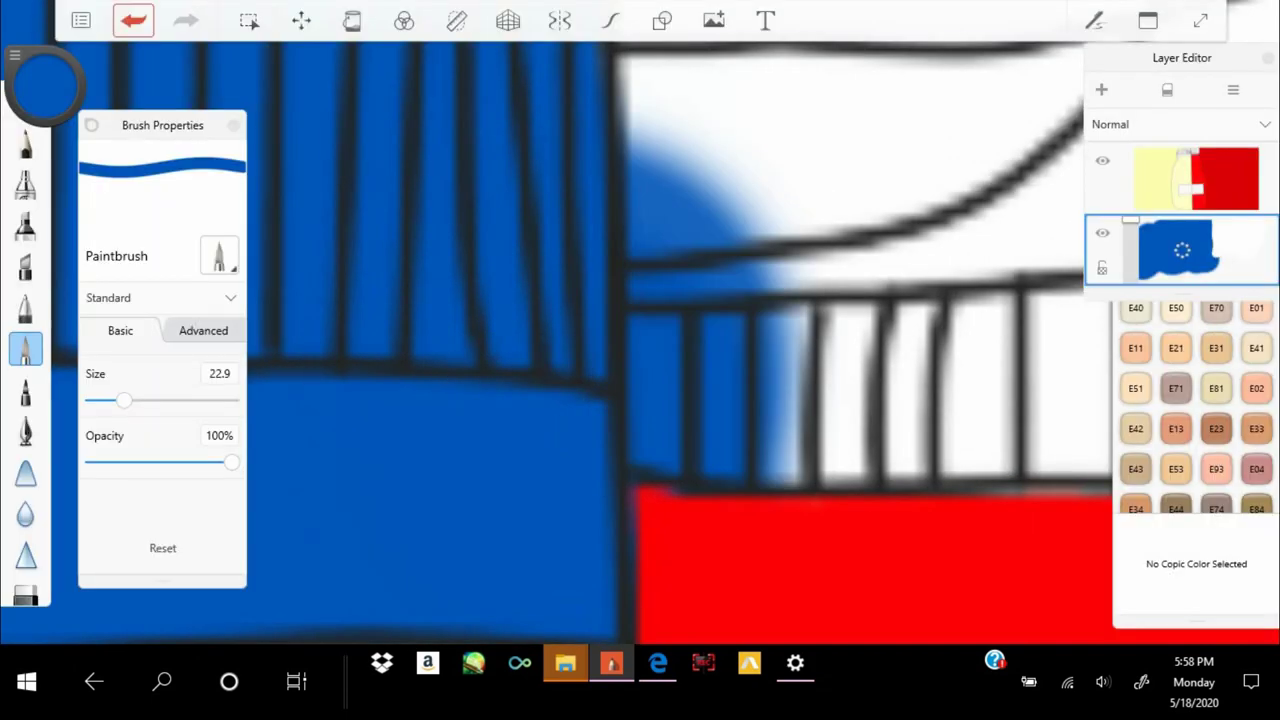
# Finish the blue cap with a 3.3 brush and merge the bottle line drawing with the blue layer beneath it
pyautogui.moveTo(122, 400); pyautogui.dragTo(95, 400)
pyautogui.scroll(-5, 640, 343)
pyautogui.click(1186, 186)
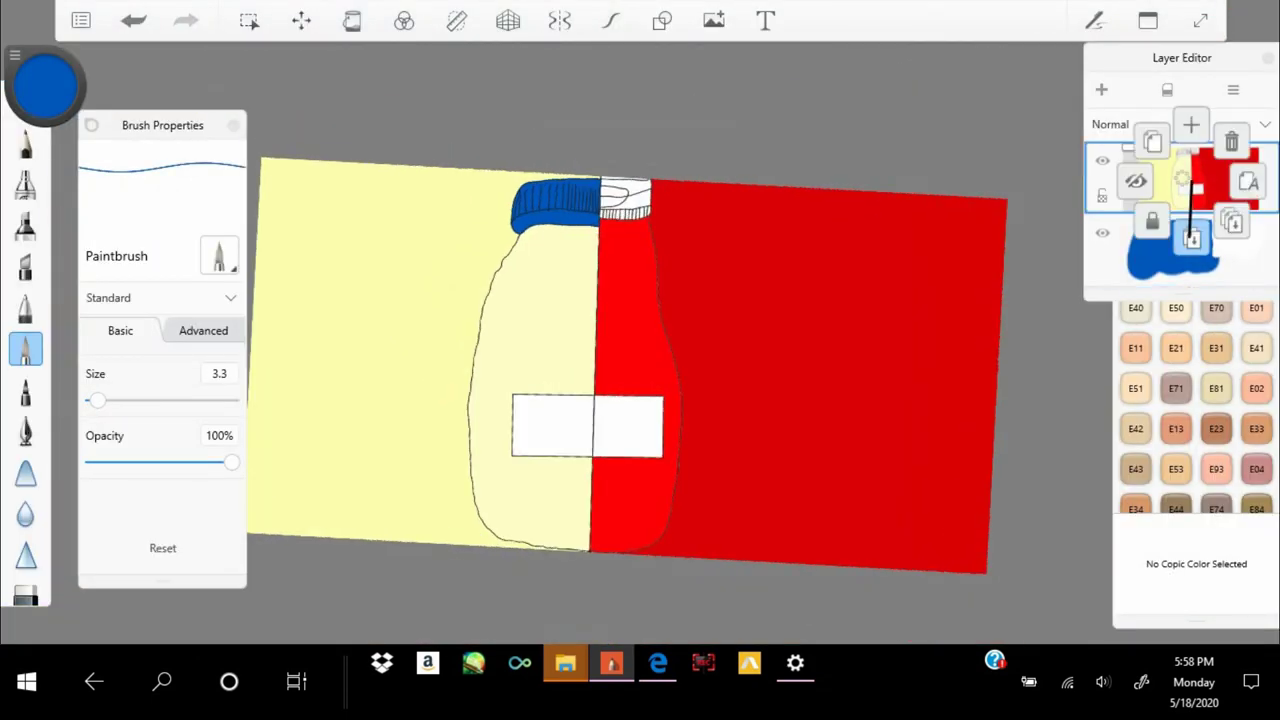
pyautogui.click(1186, 240)
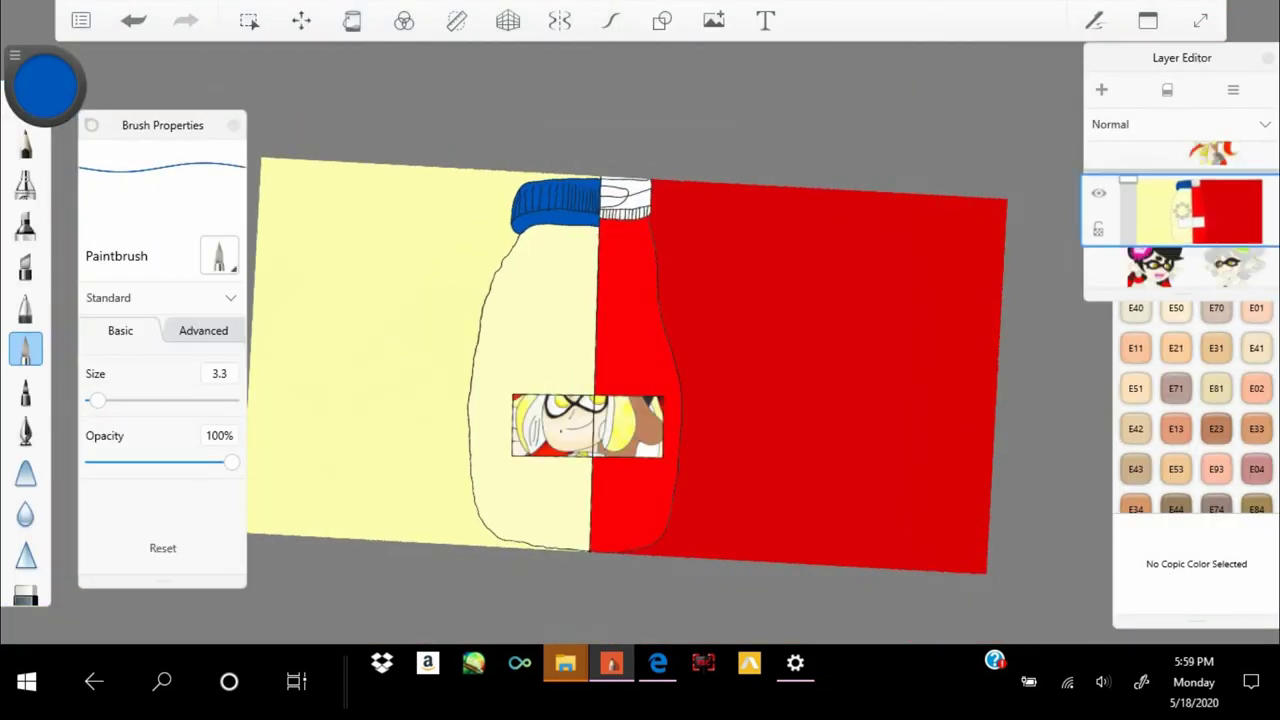
# Move the merged bottle layer beneath both character layers so it serves as the background
pyautogui.moveTo(1190, 168); pyautogui.dragTo(1190, 225)
pyautogui.scroll(2, 630, 365)
pyautogui.scroll(-3, 630, 365)
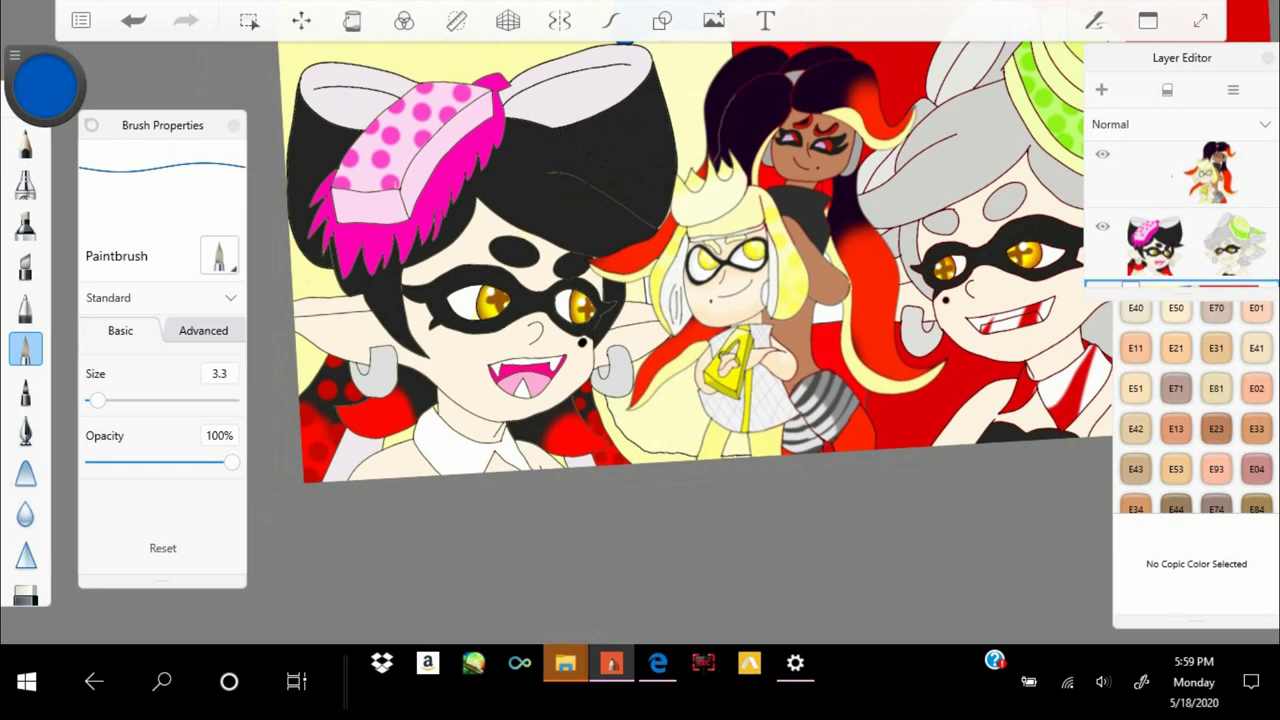
# On the large characters' layer, select the see-through and white areas of the grey-haired character's teeth with the Magic Wand
pyautogui.scroll(5, 760, 430)
pyautogui.scroll(5, 690, 340)
pyautogui.press('m')
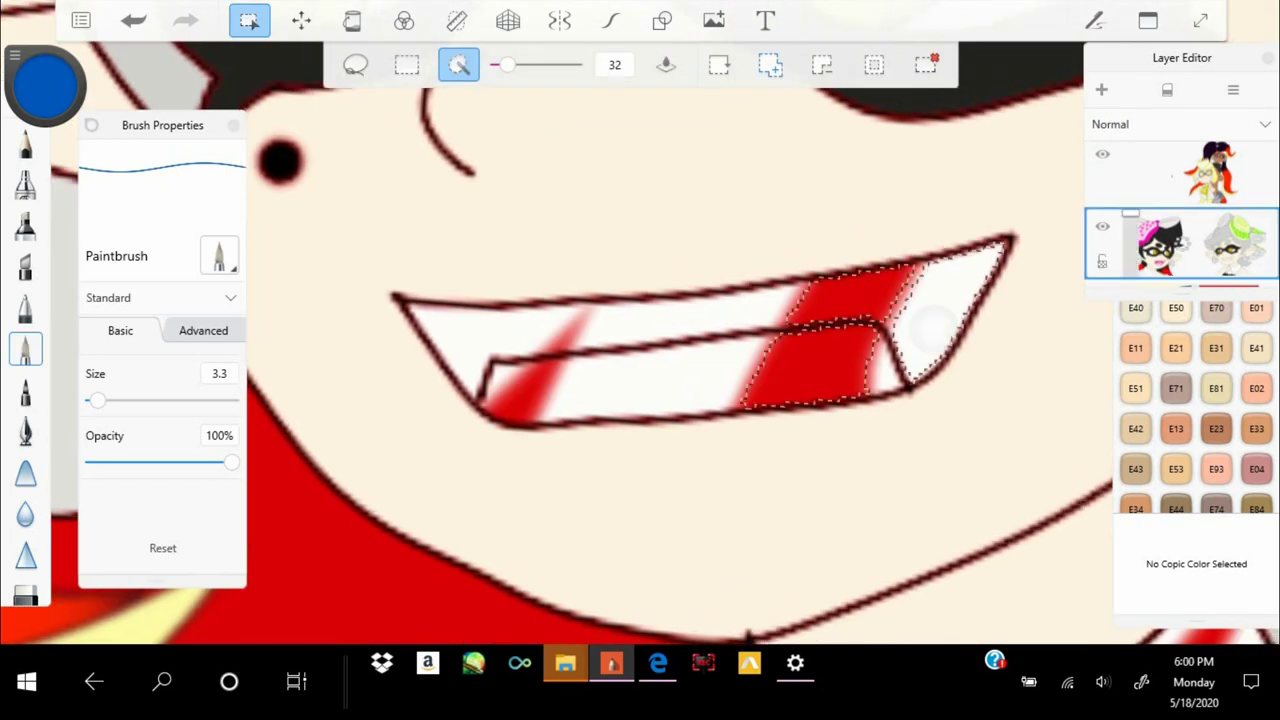
pyautogui.scroll(3, 930, 330)
pyautogui.scroll(-1, 1180, 220)
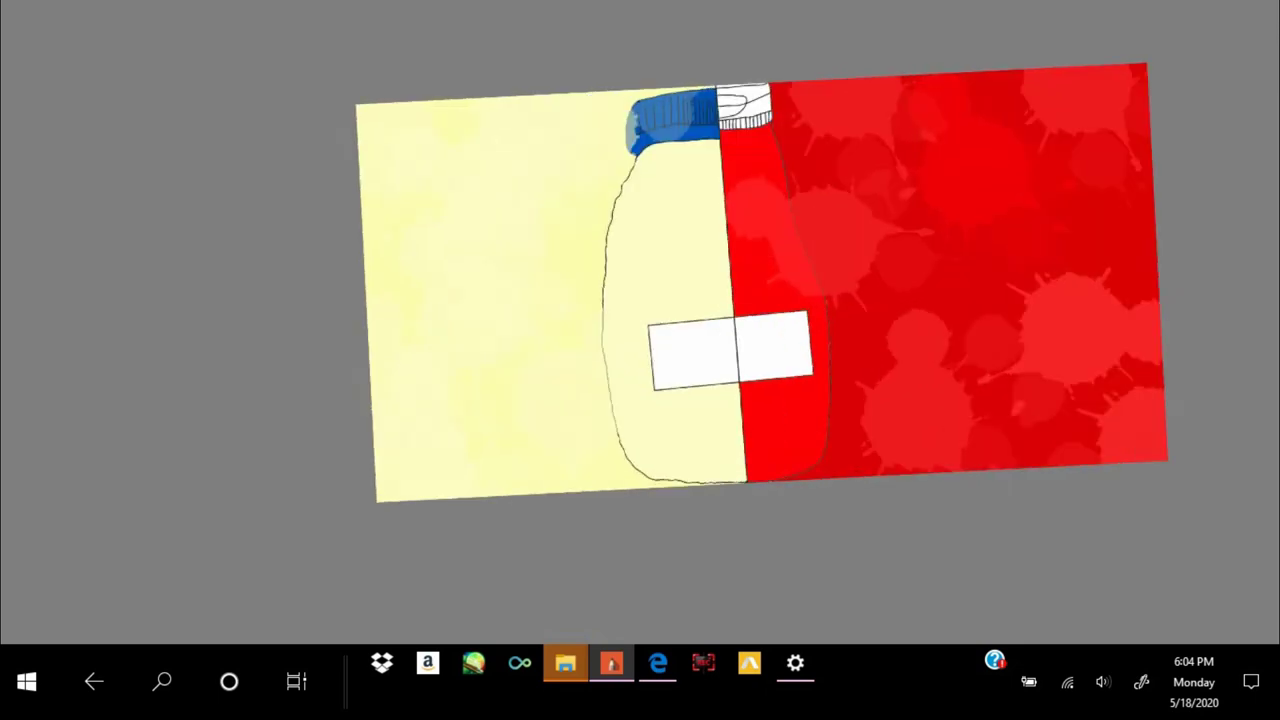
# Start a text entry for the white label on the bottle
pyautogui.hotkey('alt', 'Tab')
pyautogui.scroll(6, 640, 350)
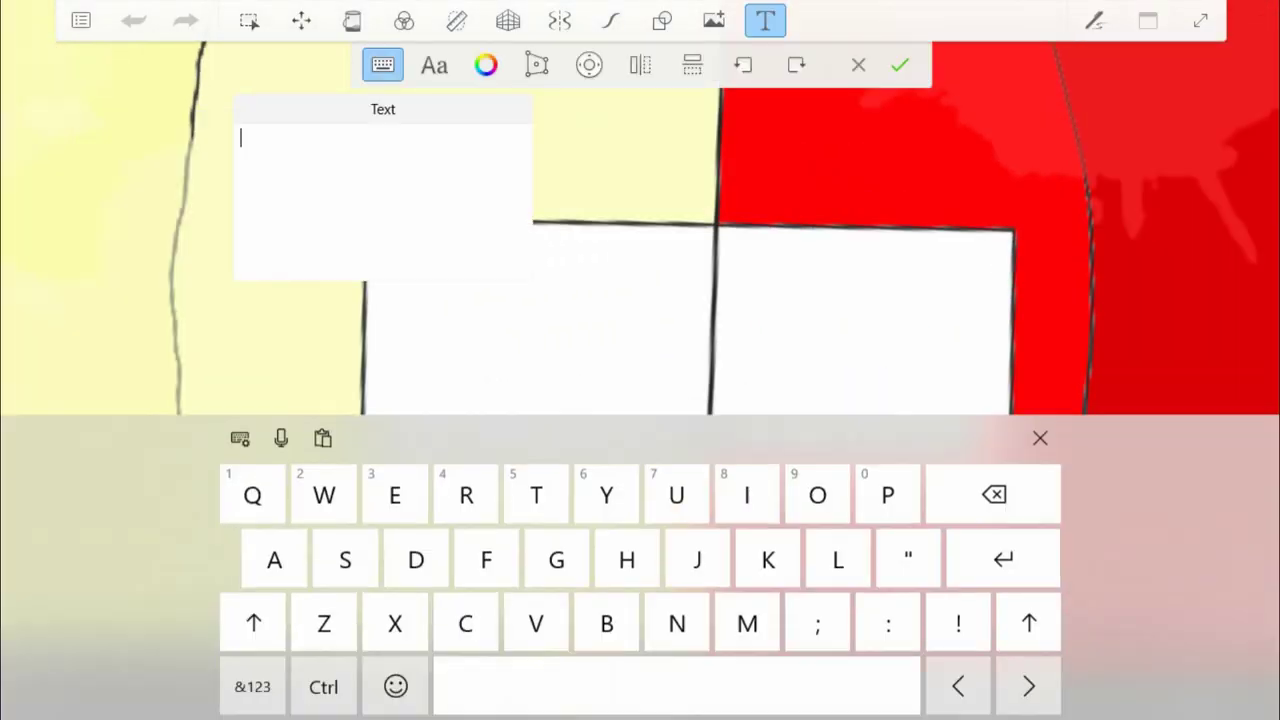
pyautogui.scroll(-4, 640, 350)
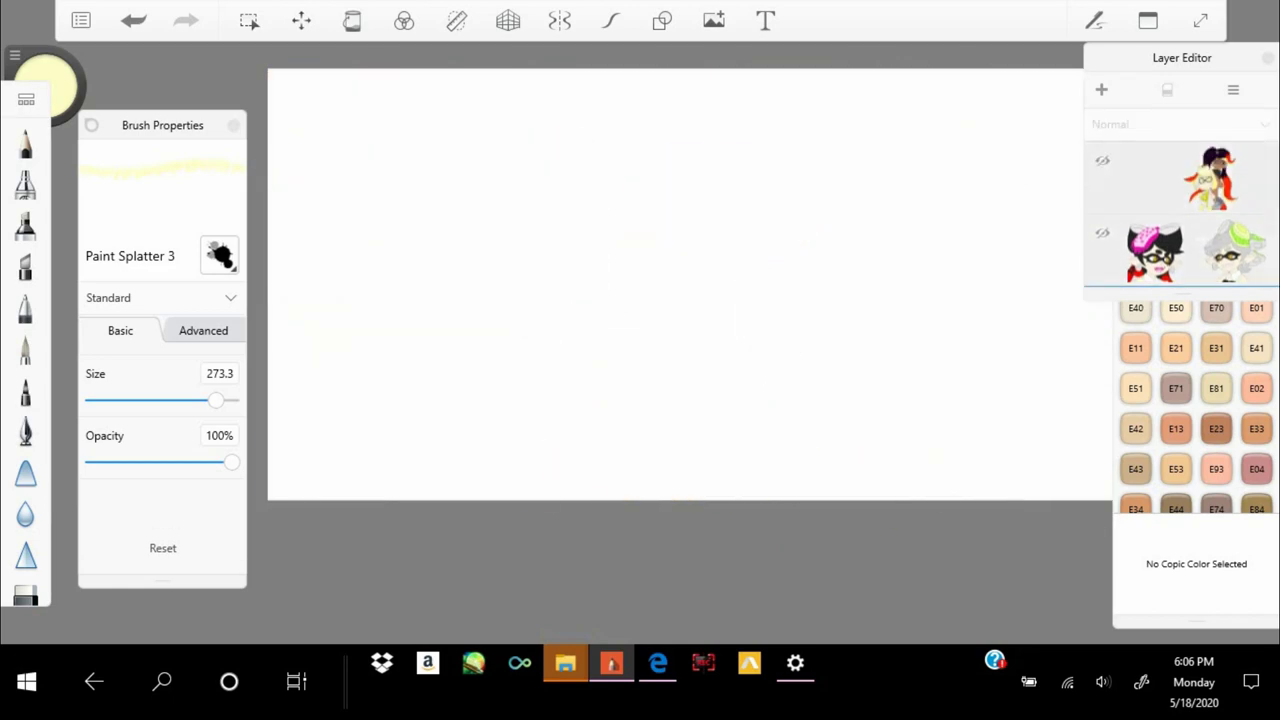
# Select the black-and-red spotted hair and its red tips on both sides of the black-haired character's neck with the Magic Wand
pyautogui.scroll(3, 700, 320)
pyautogui.press('m')
pyautogui.click(565, 450)
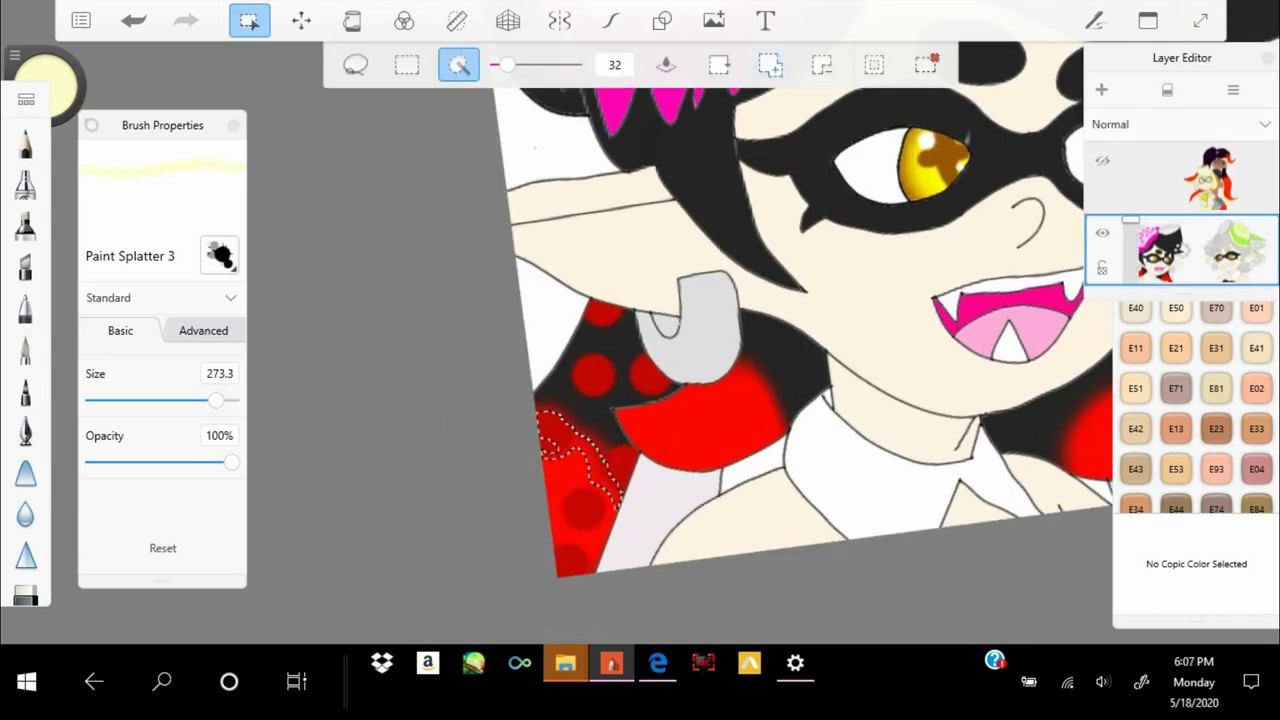
pyautogui.scroll(5, 635, 460)
pyautogui.scroll(-3, 640, 340)
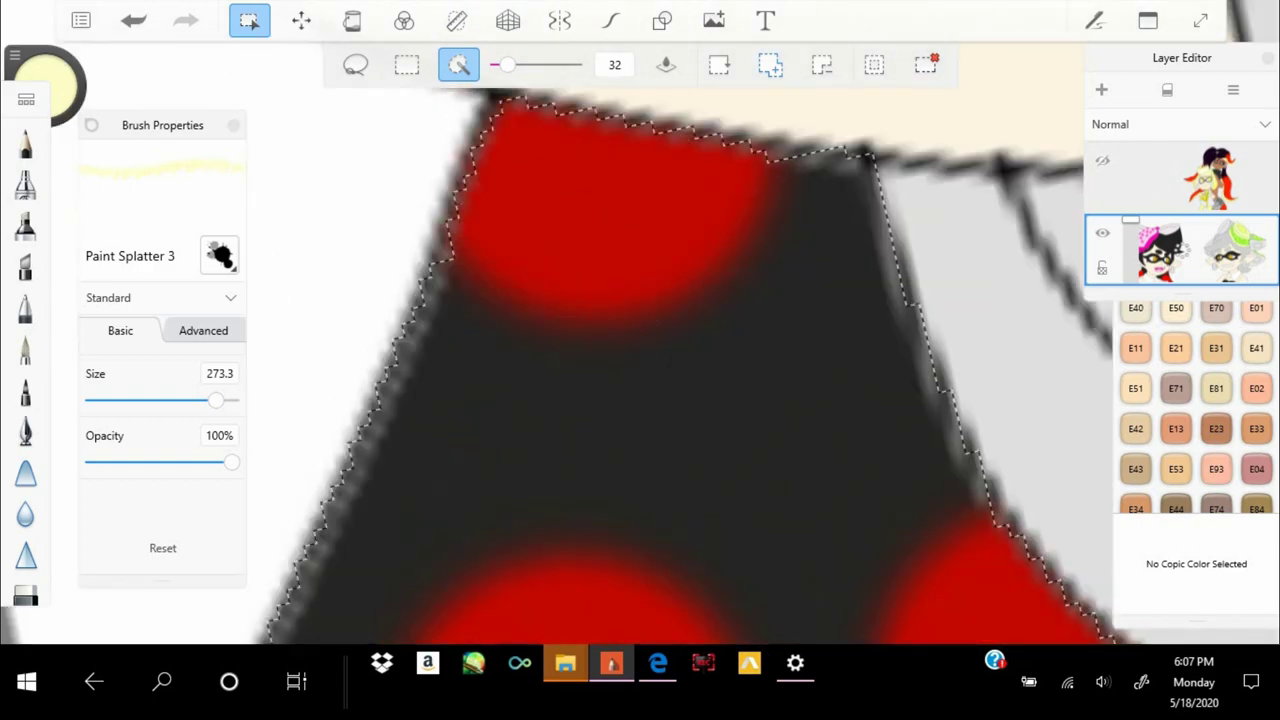
pyautogui.scroll(3, 640, 340)
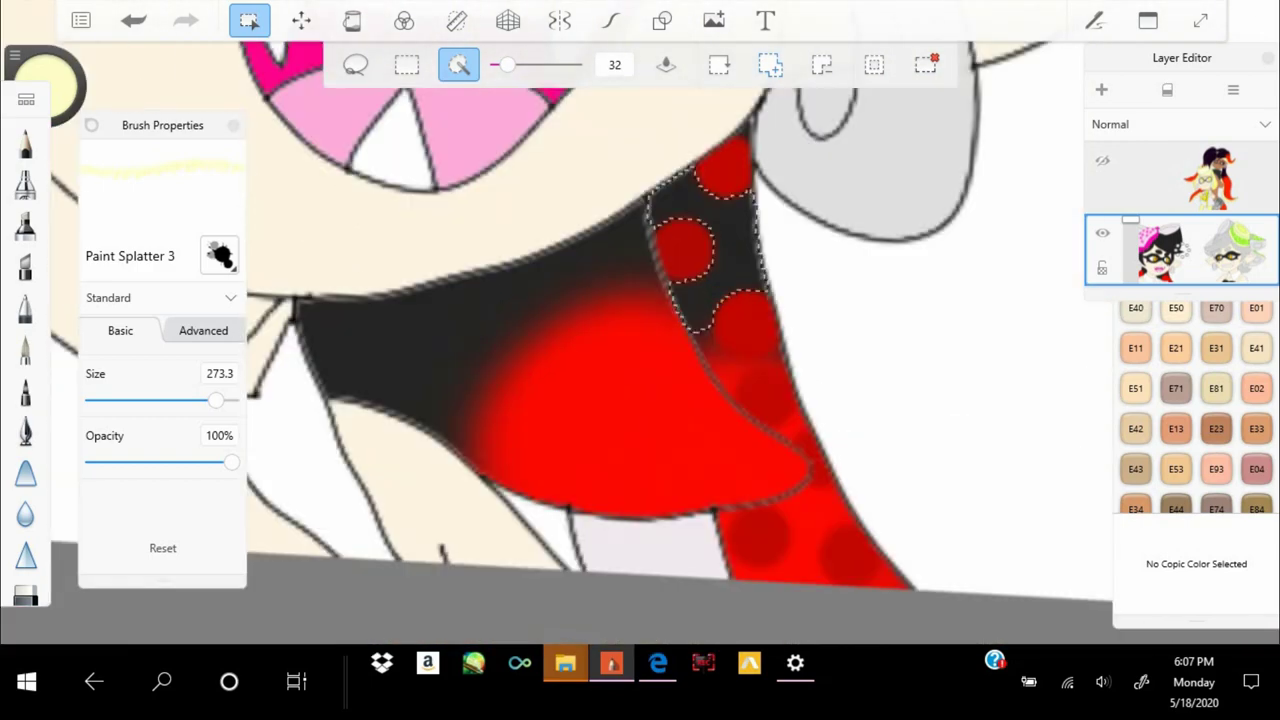
pyautogui.scroll(-3, 640, 360)
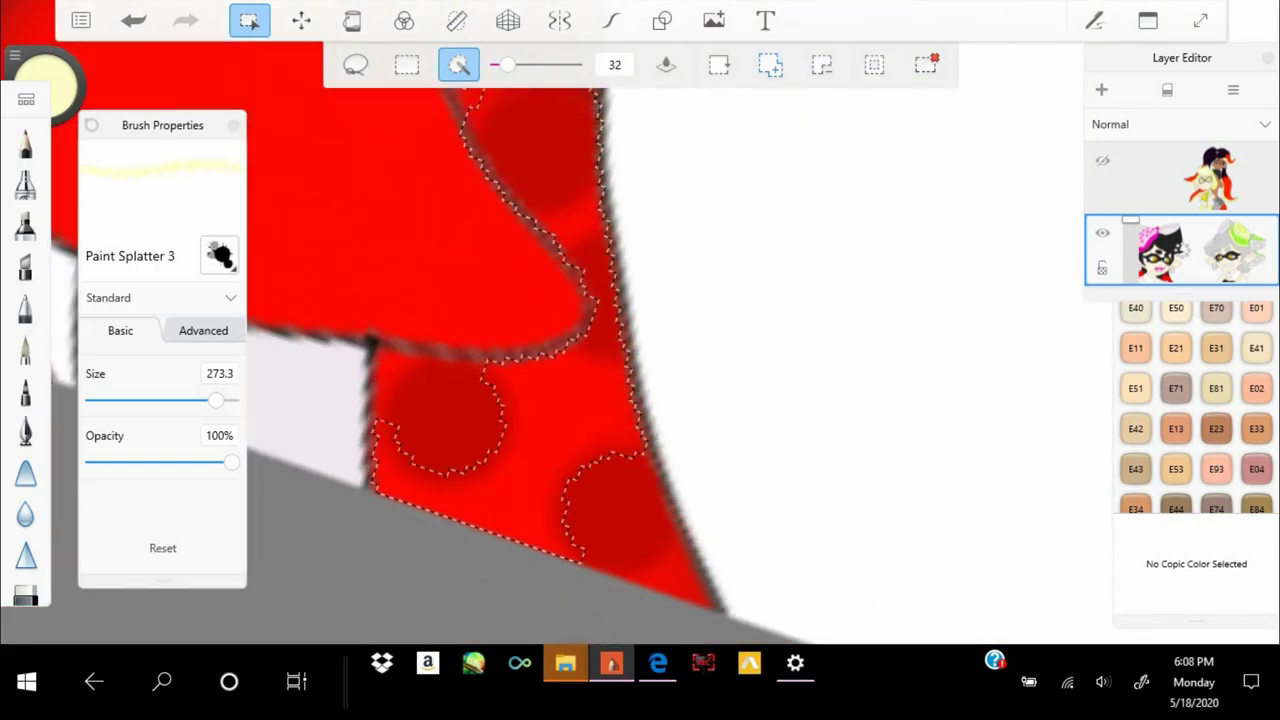
pyautogui.scroll(3, 640, 340)
# Airbrush the red hair tip below the black-haired character's earring pale yellow, undoing the first oversized strokes
pyautogui.click(25, 185)
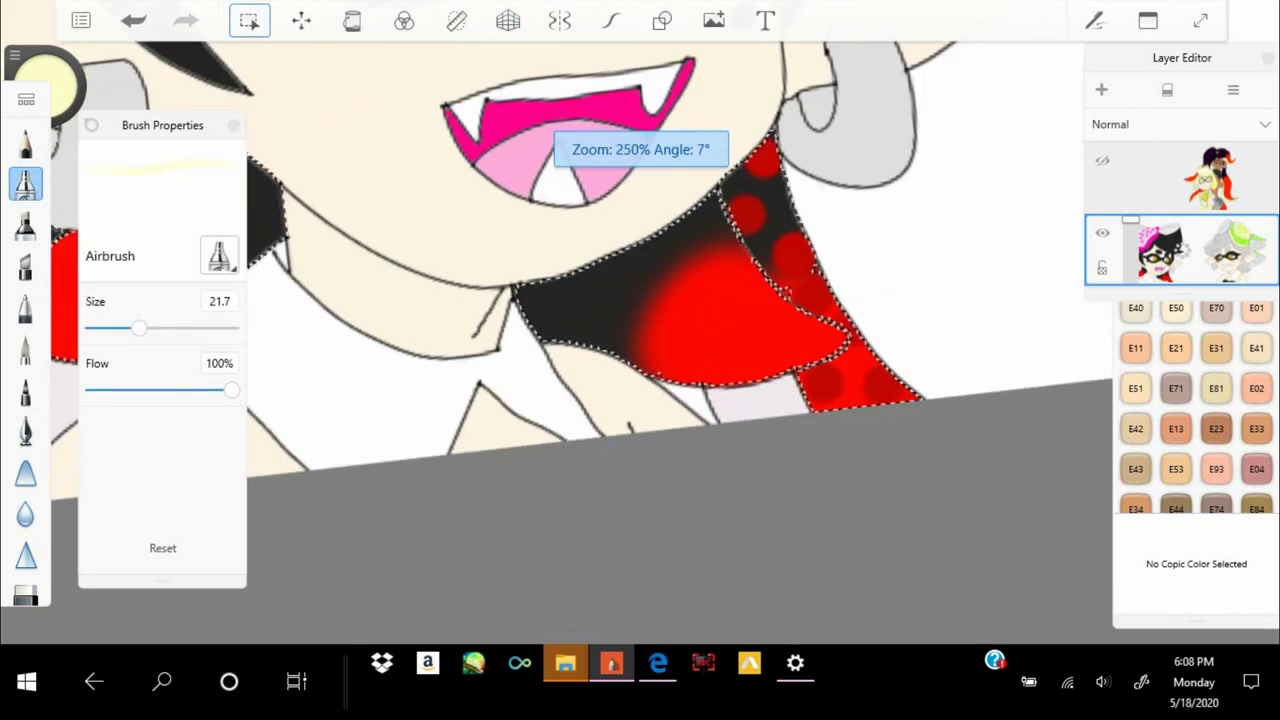
pyautogui.scroll(3, 640, 340)
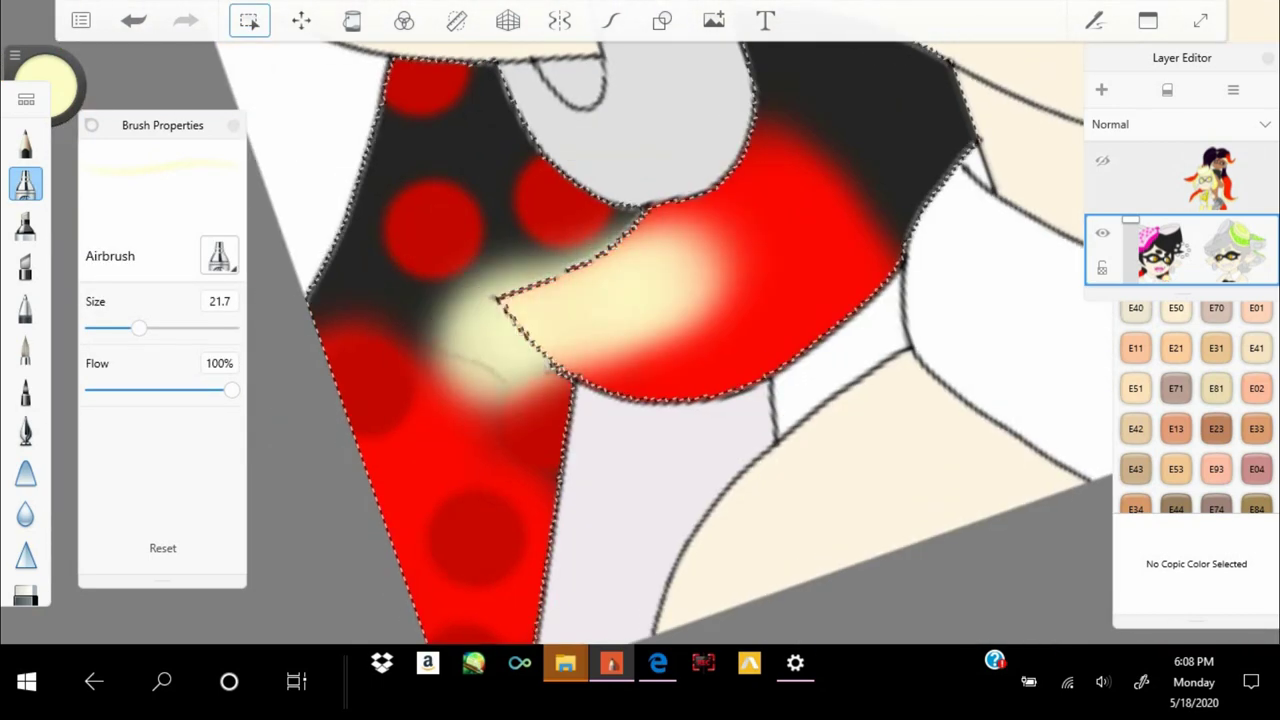
pyautogui.hotkey('ctrl', 'z')
pyautogui.hotkey('ctrl', 'z')
pyautogui.moveTo(650, 300); pyautogui.dragTo(880, 250)
pyautogui.moveTo(860, 160); pyautogui.dragTo(720, 320)
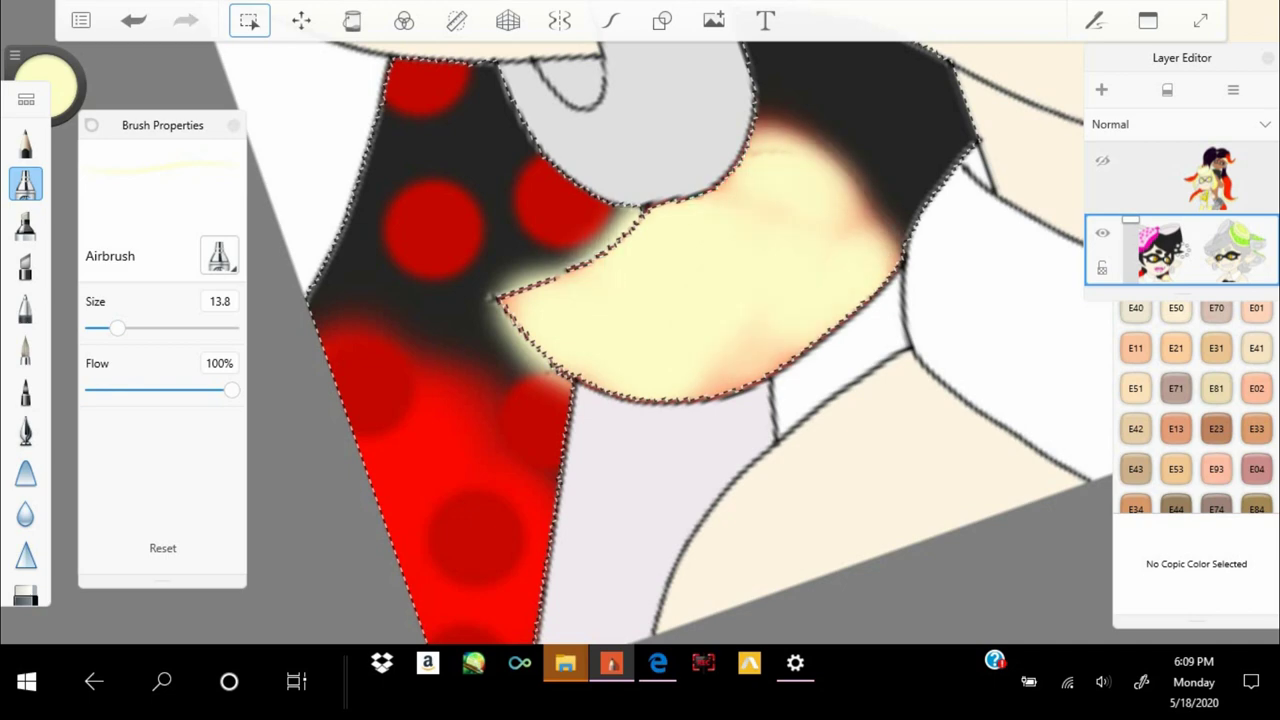
# Airbrush the red ends of the spotted hair strands on both sides of the neck pale yellow at size 13.8
pyautogui.moveTo(440, 360); pyautogui.dragTo(400, 600)
pyautogui.scroll(-3, 640, 340)
pyautogui.scroll(3, 640, 340)
pyautogui.scroll(2, 640, 340)
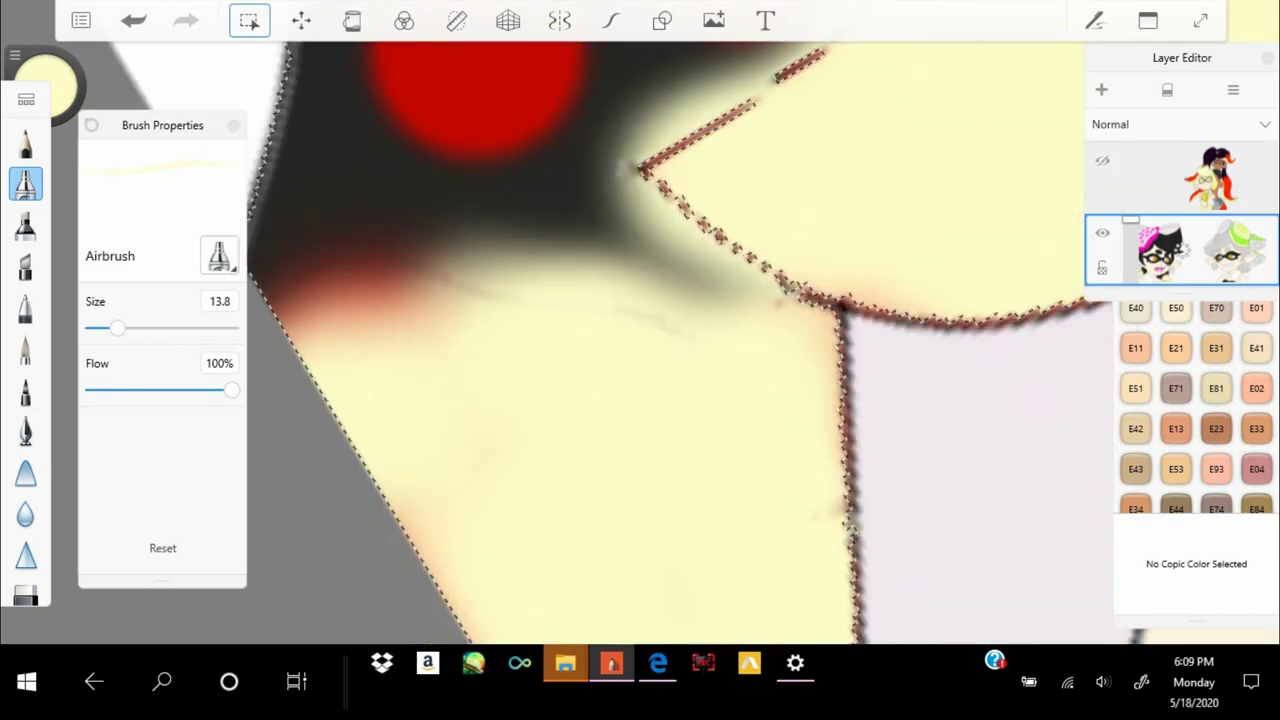
pyautogui.scroll(-3, 640, 340)
pyautogui.scroll(-2, 640, 340)
# Repaint the spots on the hair strands a brighter yellow with the Paintbrush at size 11.3 and clear the selection
pyautogui.click(26, 349)
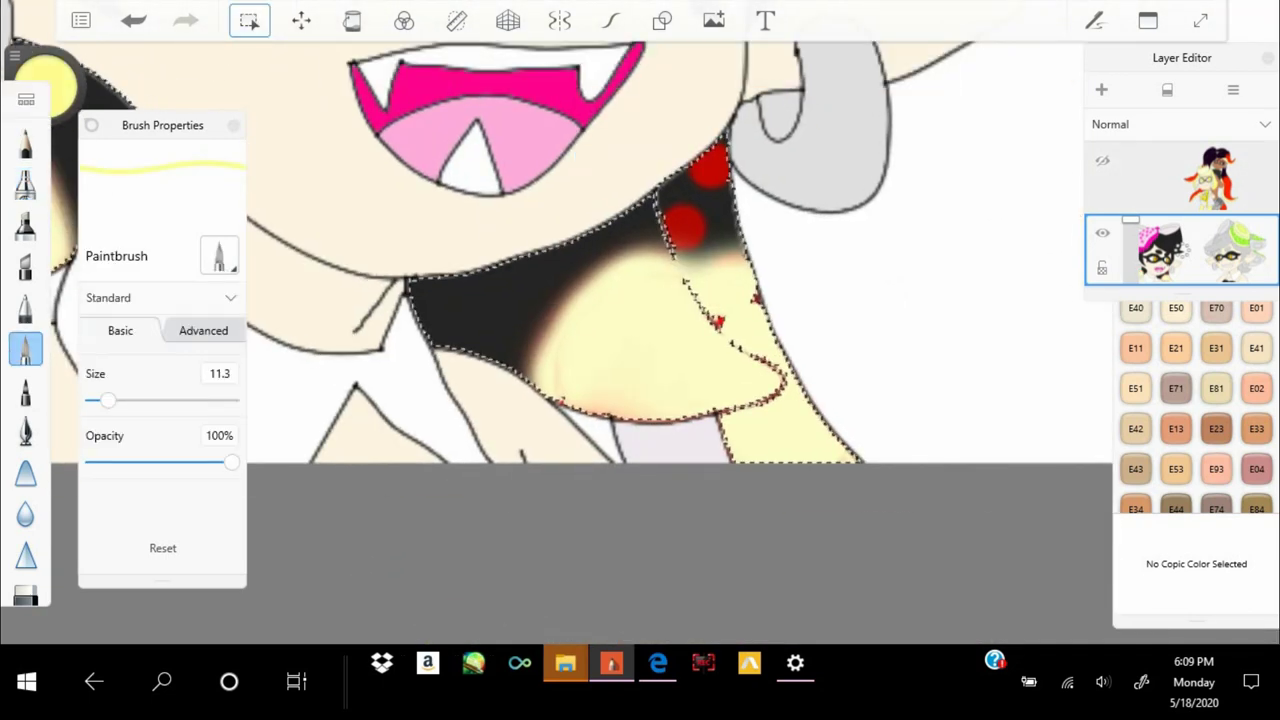
pyautogui.scroll(-3, 640, 340)
pyautogui.scroll(4, 640, 340)
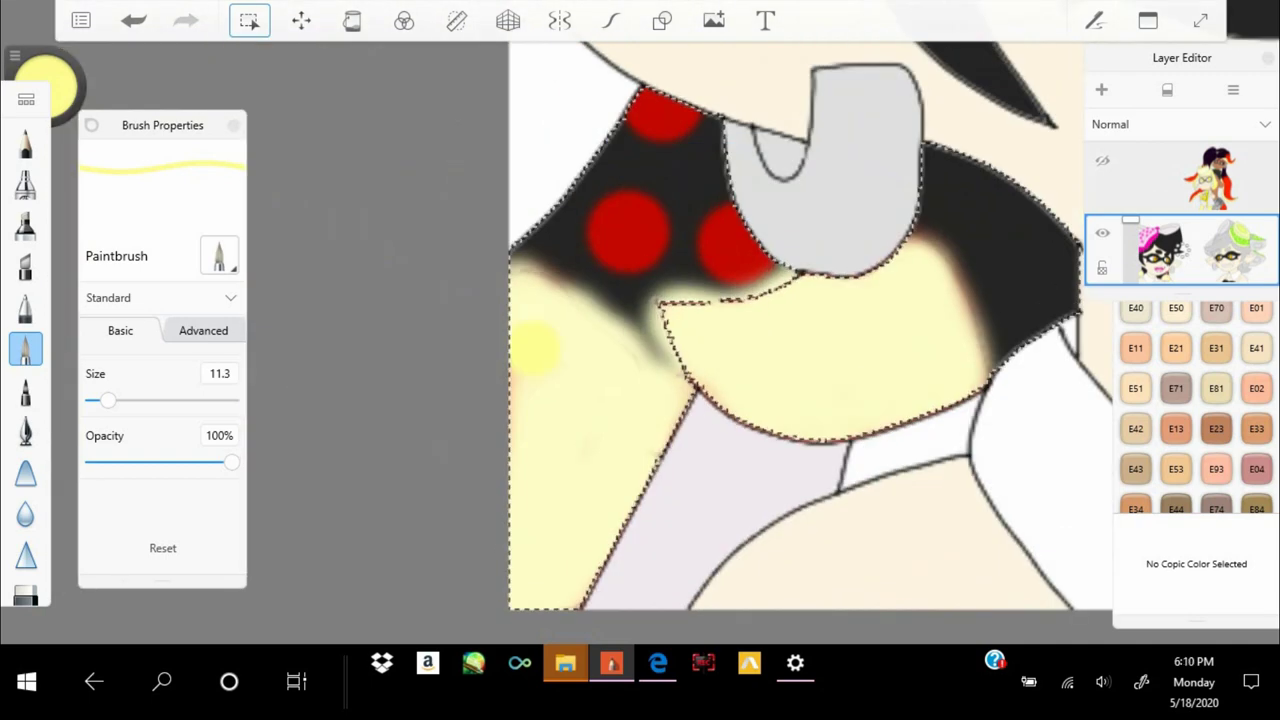
pyautogui.scroll(4, 640, 340)
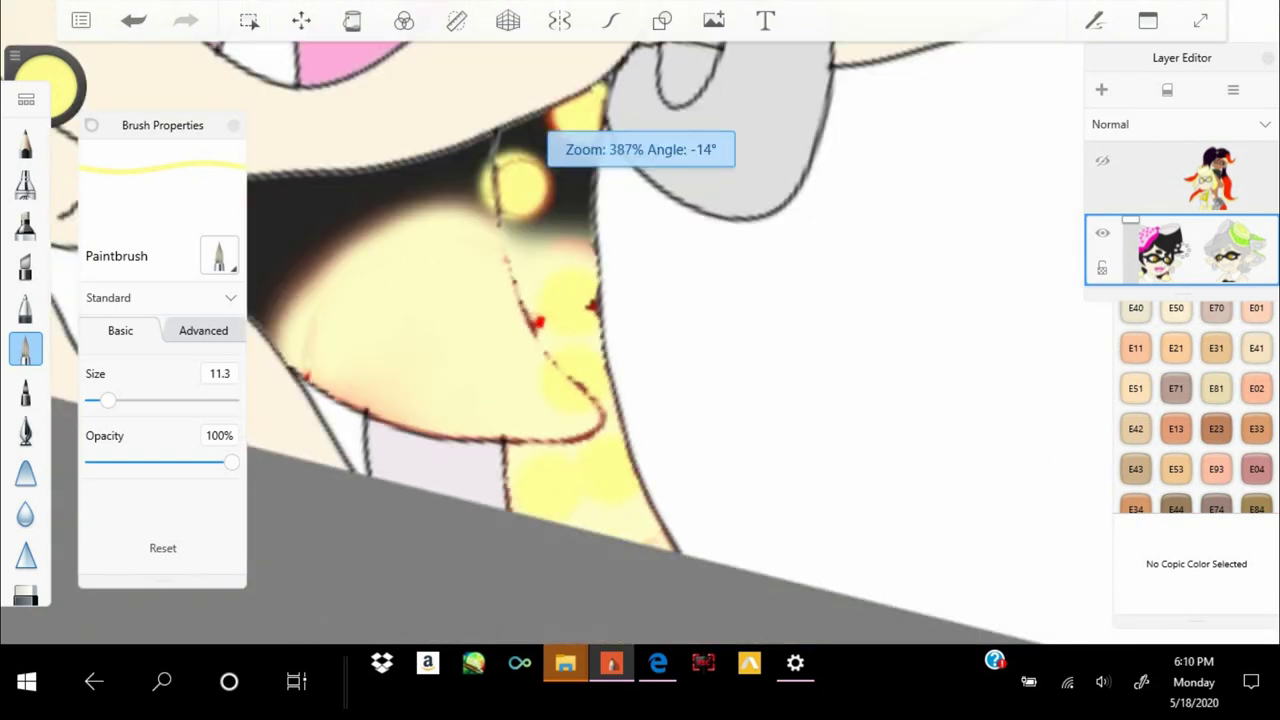
# Redraw the outline of the yellow hair tip in black with the Ballpoint Pen at size 1.0 using smoothed strokes
pyautogui.click(45, 85)
pyautogui.click(26, 305)
pyautogui.click(610, 20)
pyautogui.scroll(1, 640, 340)
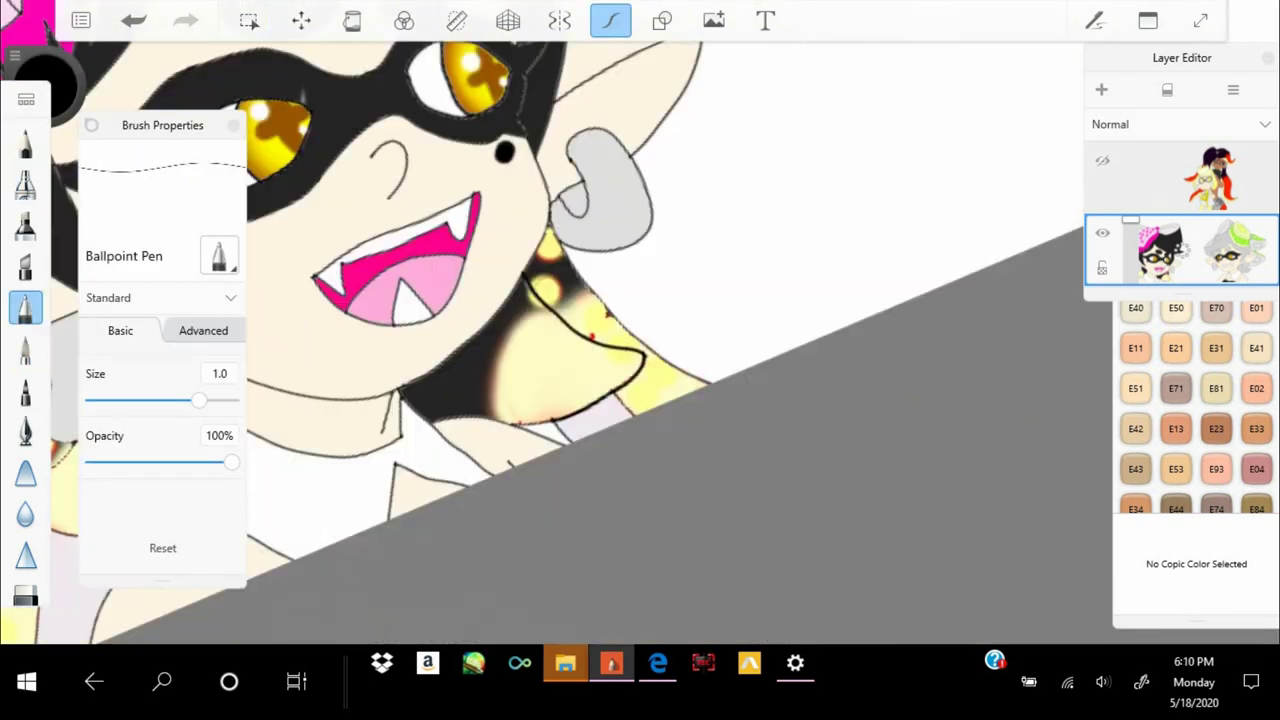
pyautogui.scroll(-5, 640, 340)
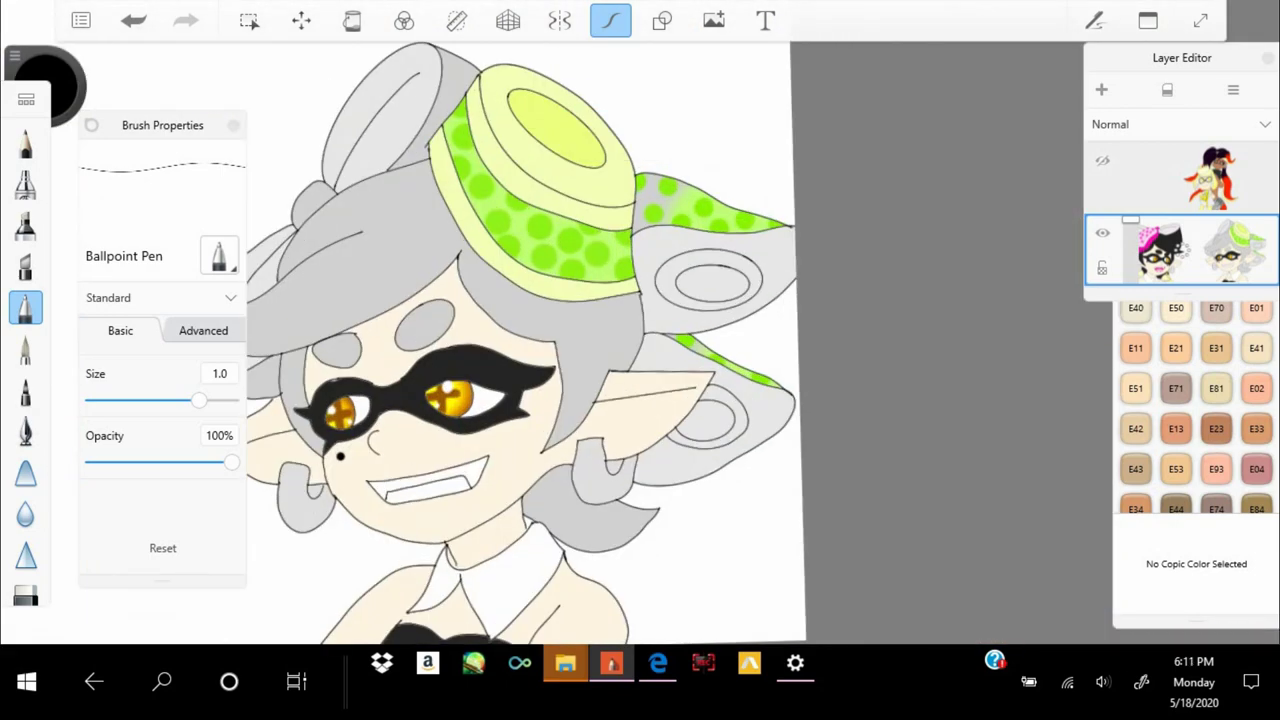
# Switch to the browser to check the YouTube music and return to SketchBook
pyautogui.hotkey('alt', 'Tab')
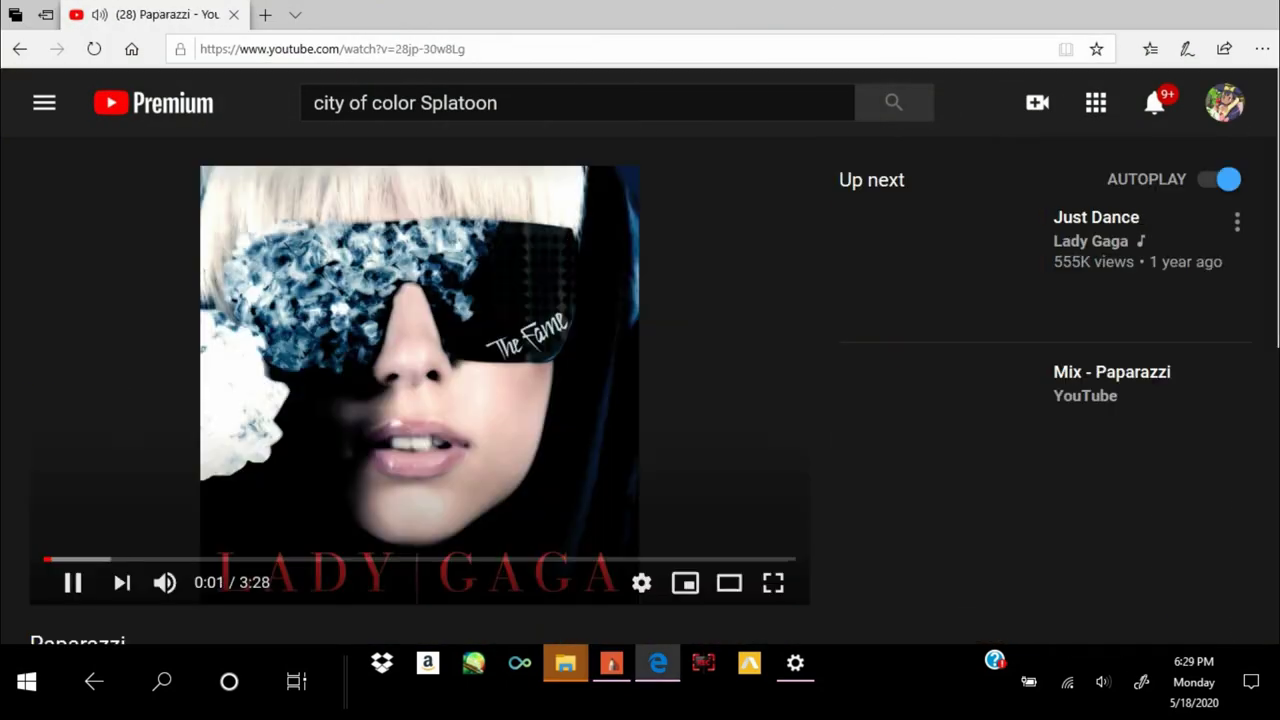
pyautogui.hotkey('alt', 'Tab')
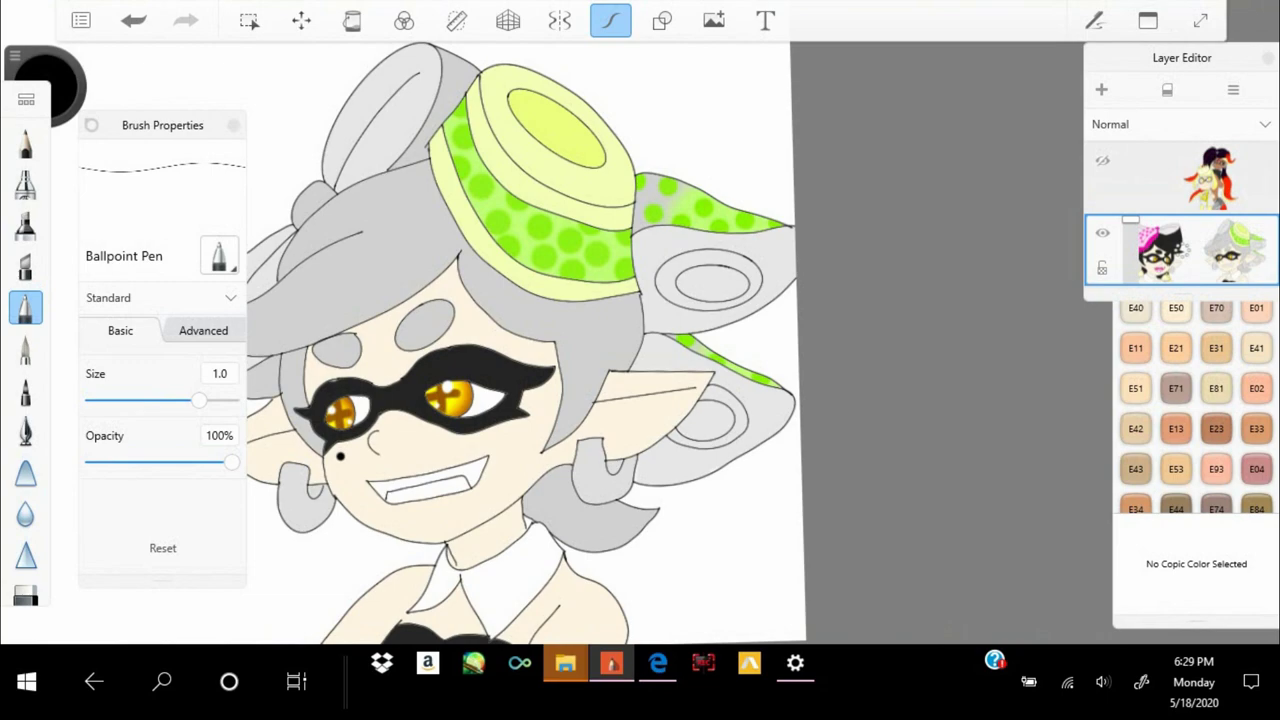
pyautogui.rightClick(612, 663)
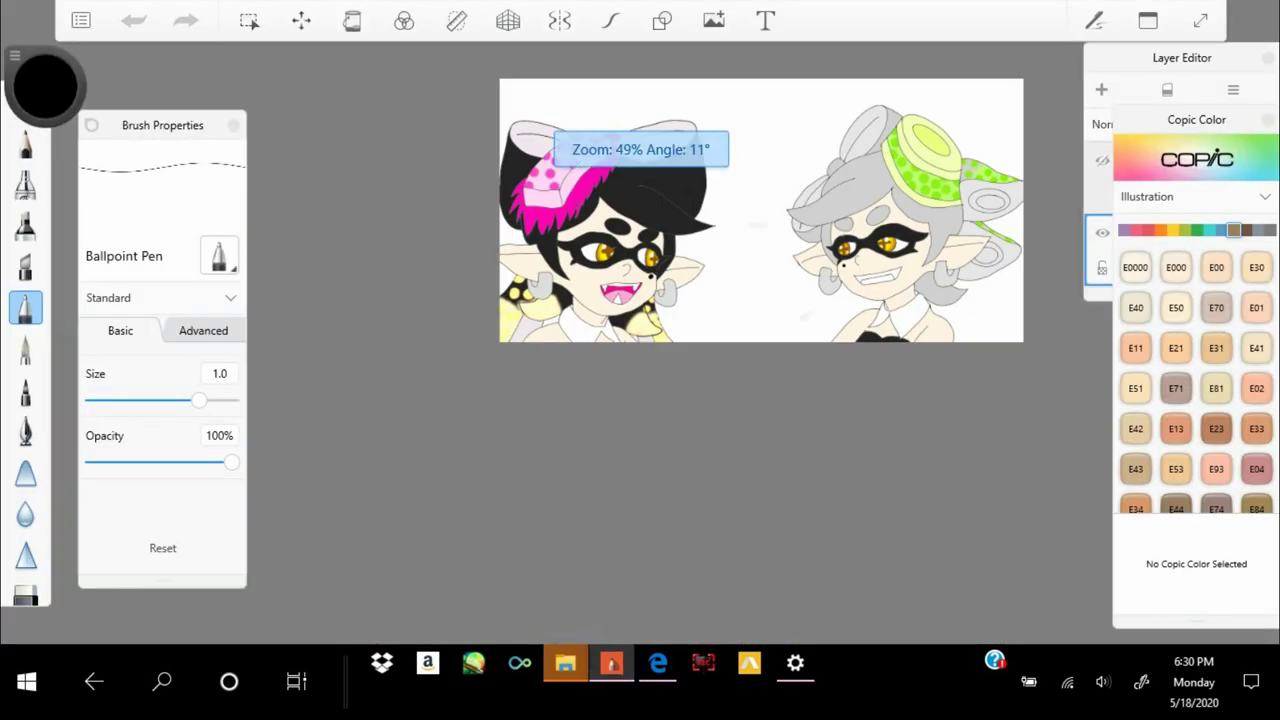
# Select the green dotted band of the grey-haired character's hat, including its dots, with the Magic Wand
pyautogui.scroll(5, 470, 340)
pyautogui.click(249, 20)
pyautogui.click(560, 330)
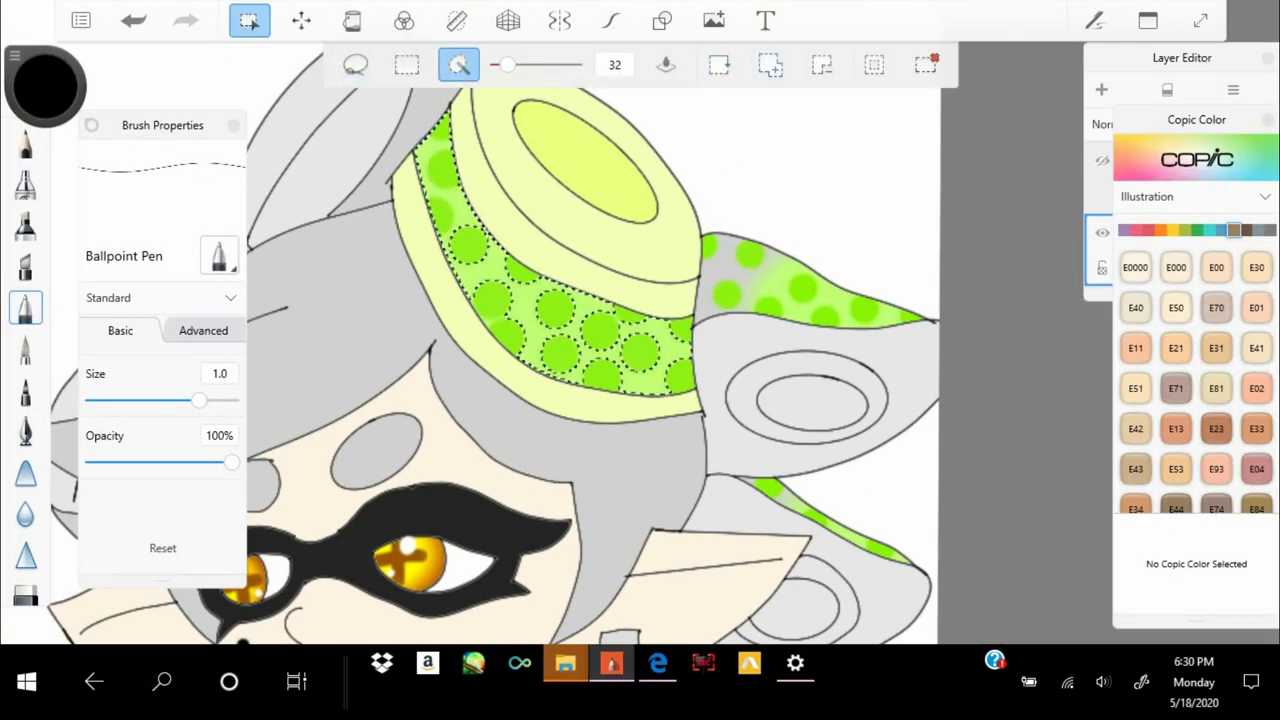
pyautogui.scroll(5, 615, 318)
pyautogui.scroll(-8, 615, 318)
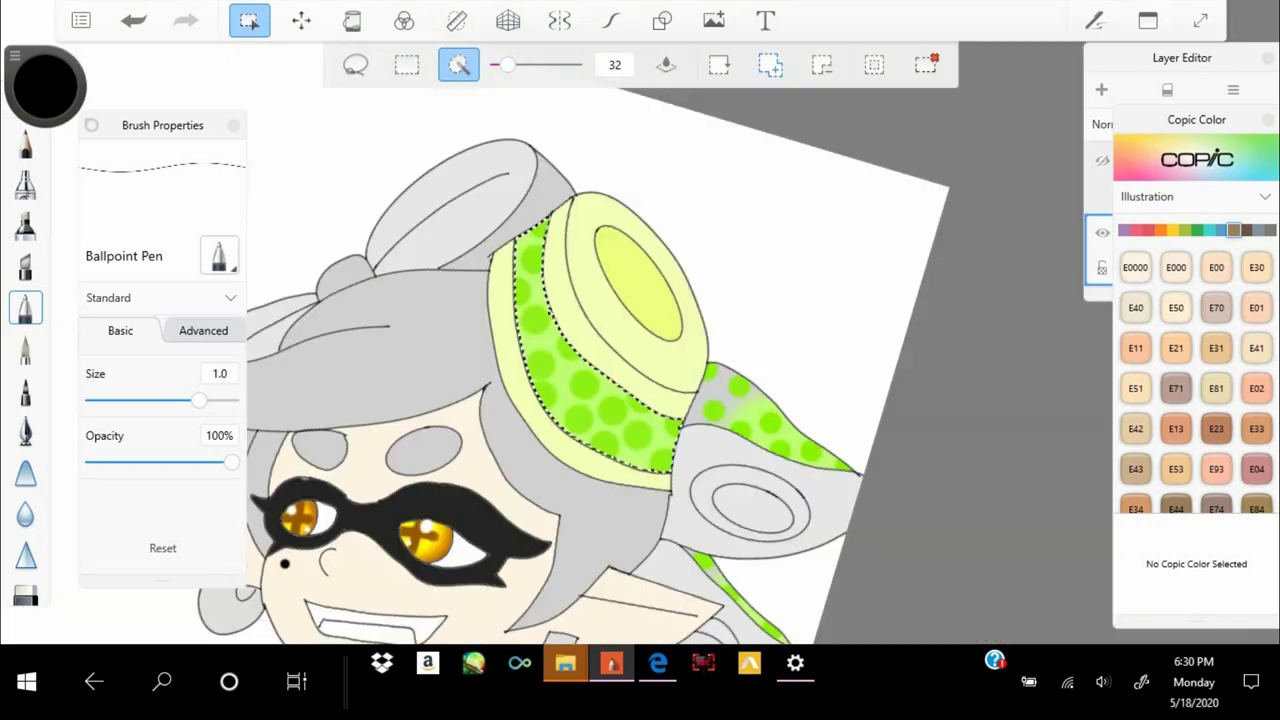
# Add the green dotted undersides of the grey-haired character's two hair tips to the selection, including their dots and grey parts
pyautogui.scroll(8, 830, 520)
pyautogui.click(680, 310)
pyautogui.click(810, 335)
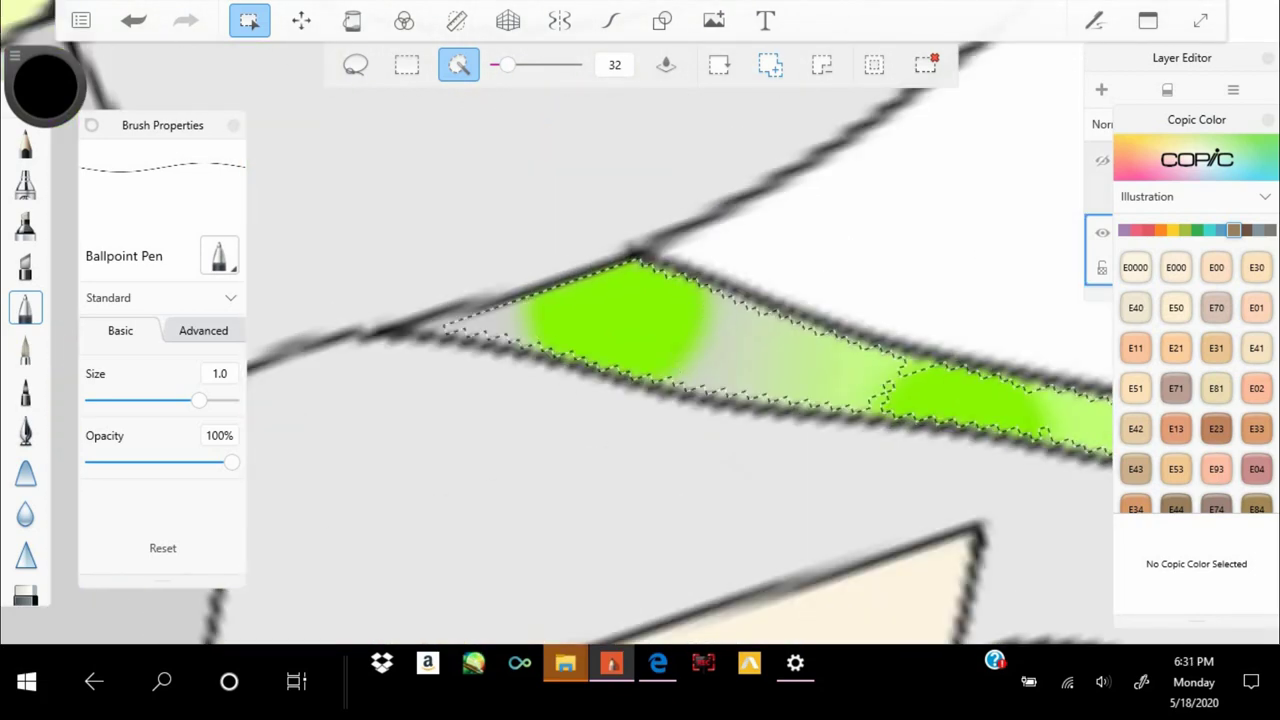
pyautogui.scroll(-5, 640, 340)
pyautogui.scroll(-3, 640, 340)
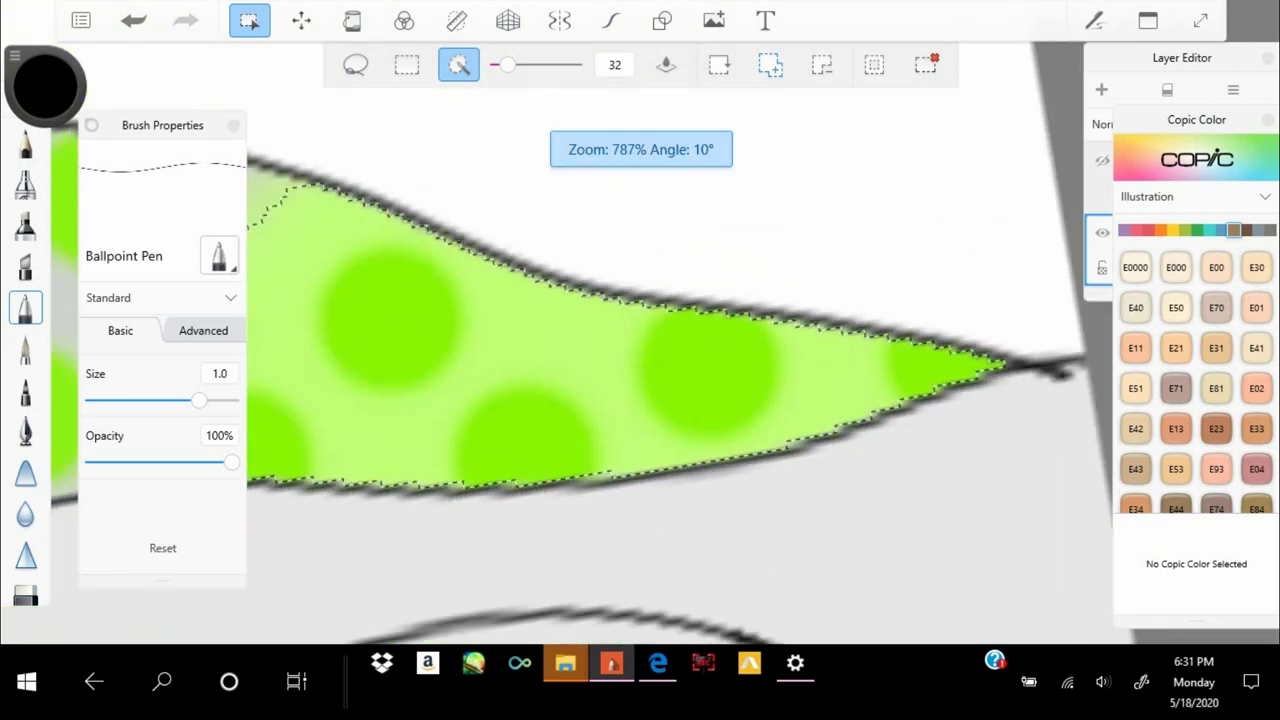
pyautogui.scroll(4, 640, 340)
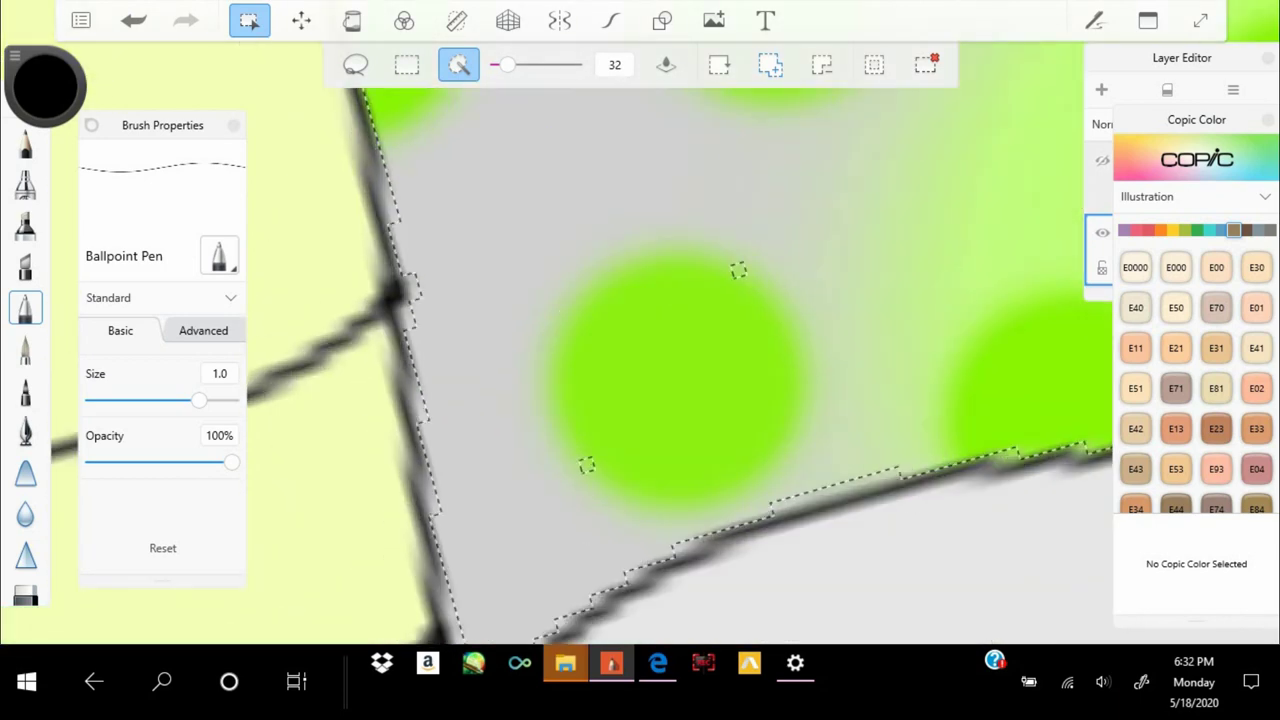
pyautogui.scroll(-5, 640, 340)
# Choose a light red and airbrush it at size 31.4 over the outer green parts of both selected hair tips
pyautogui.click(45, 85)
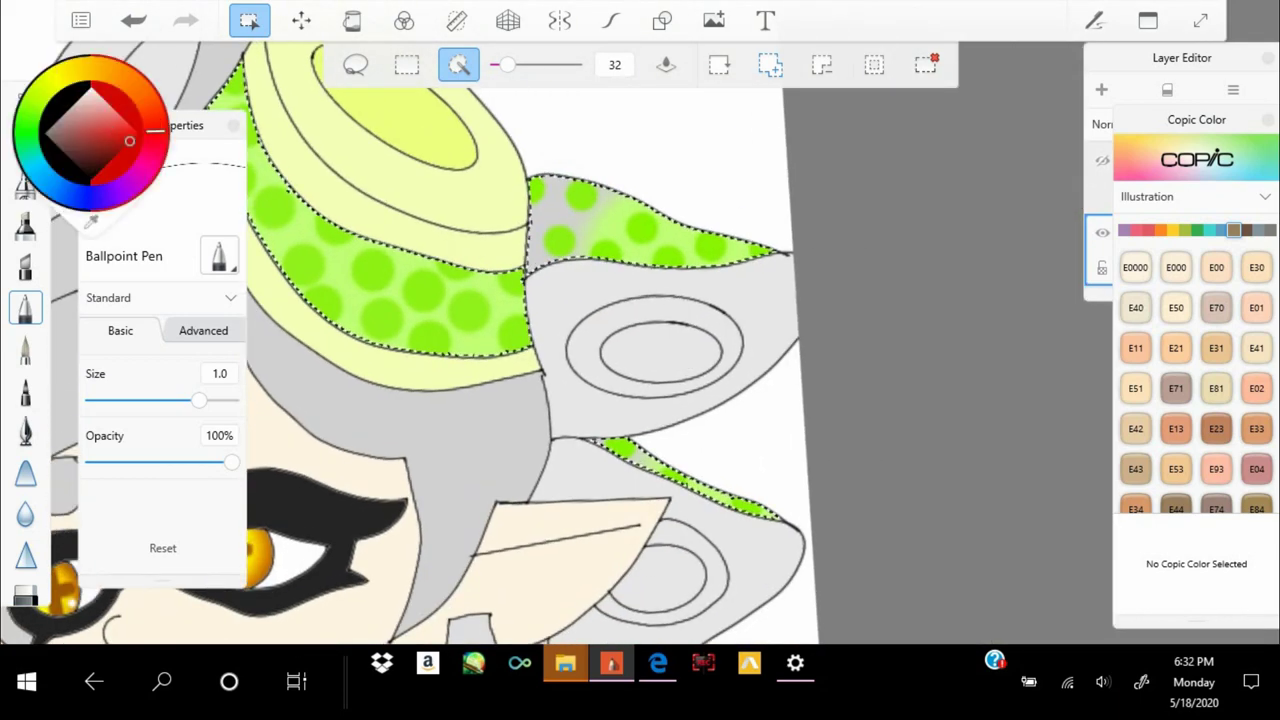
pyautogui.click(40, 110)
pyautogui.click(25, 183)
pyautogui.moveTo(117, 328); pyautogui.dragTo(163, 328)
pyautogui.hotkey('ctrl', 'z')
pyautogui.moveTo(770, 250); pyautogui.dragTo(575, 205)
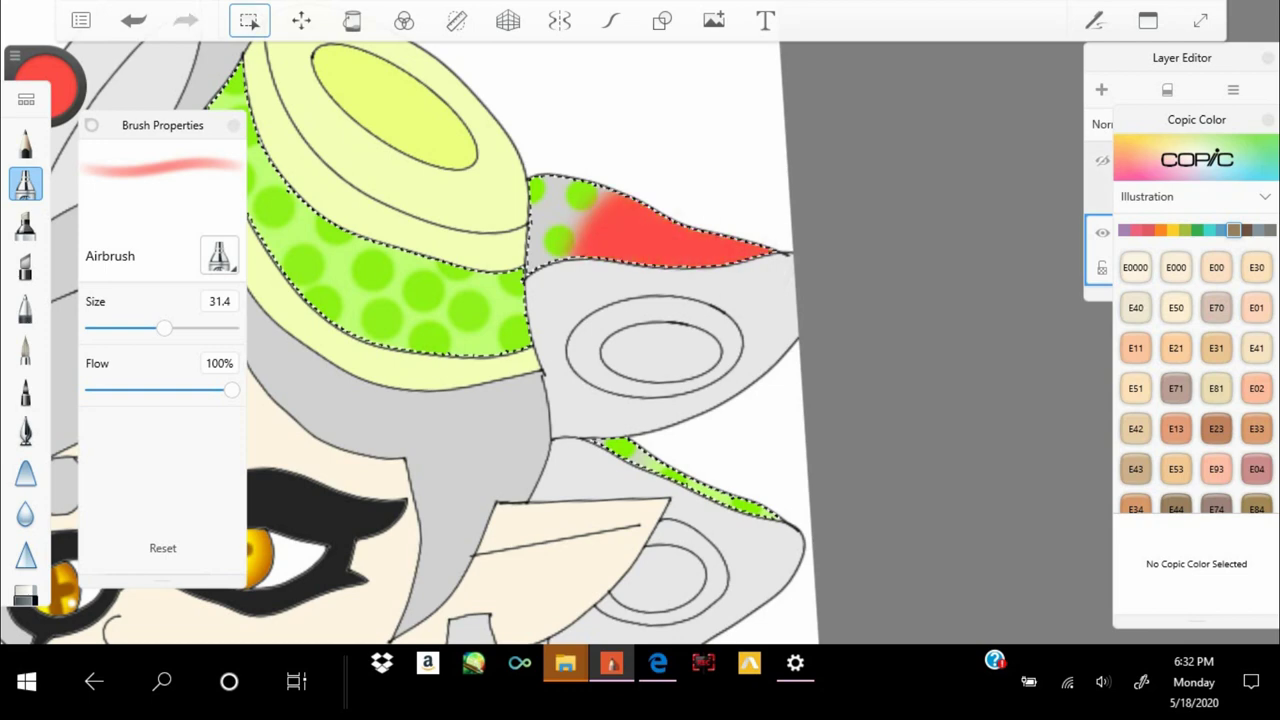
pyautogui.scroll(3, 640, 340)
pyautogui.moveTo(590, 330); pyautogui.dragTo(840, 450)
pyautogui.scroll(3, 640, 340)
pyautogui.scroll(-5, 640, 340)
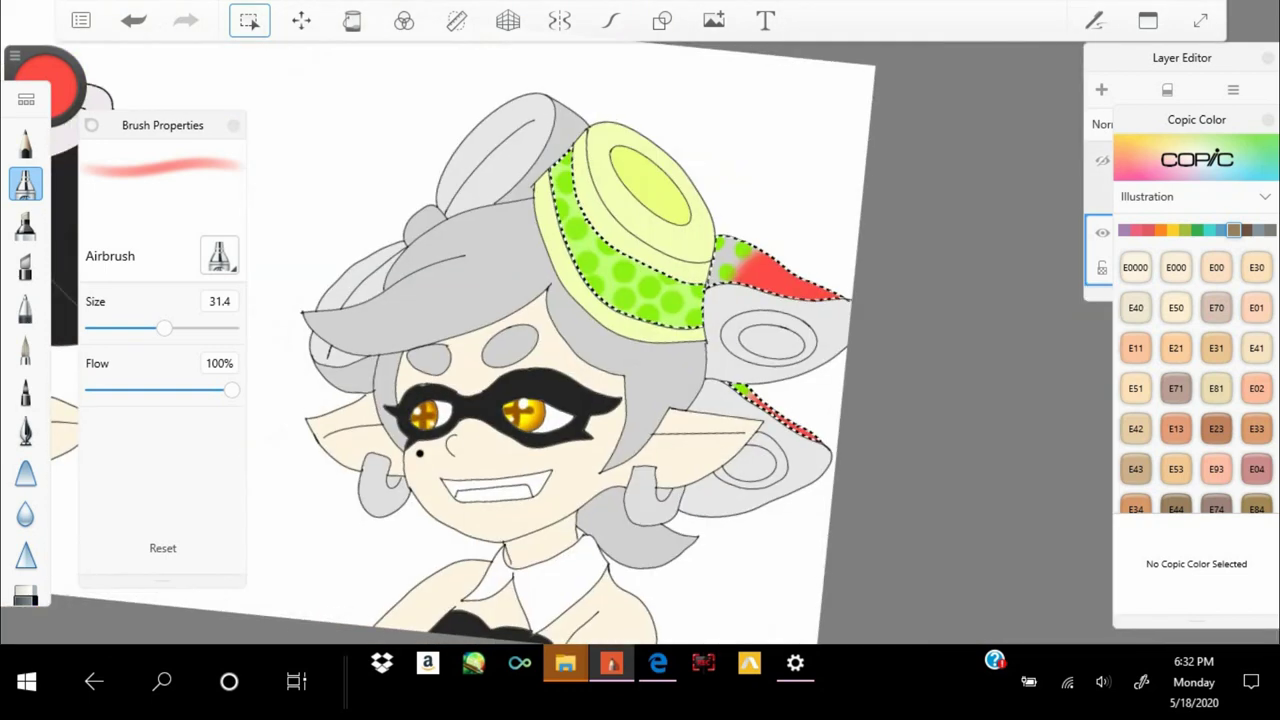
# Paint most of the dotted hat band light red with the Paintbrush at size 26.7, undoing the first pass made at 44.8
pyautogui.click(25, 348)
pyautogui.moveTo(102, 400); pyautogui.dragTo(153, 400)
pyautogui.moveTo(565, 175); pyautogui.dragTo(700, 300)
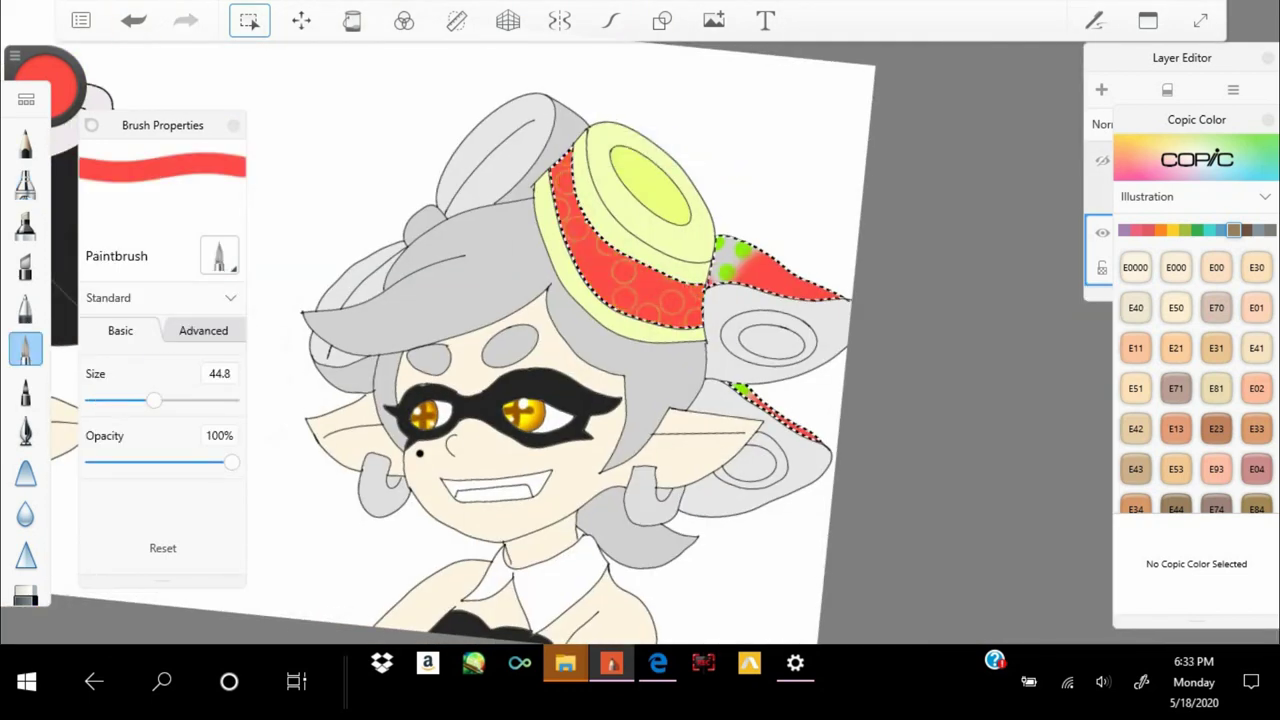
pyautogui.moveTo(153, 400); pyautogui.dragTo(129, 400)
pyautogui.hotkey('ctrl', 'z')
pyautogui.scroll(3, 640, 300)
pyautogui.moveTo(840, 430); pyautogui.dragTo(510, 140)
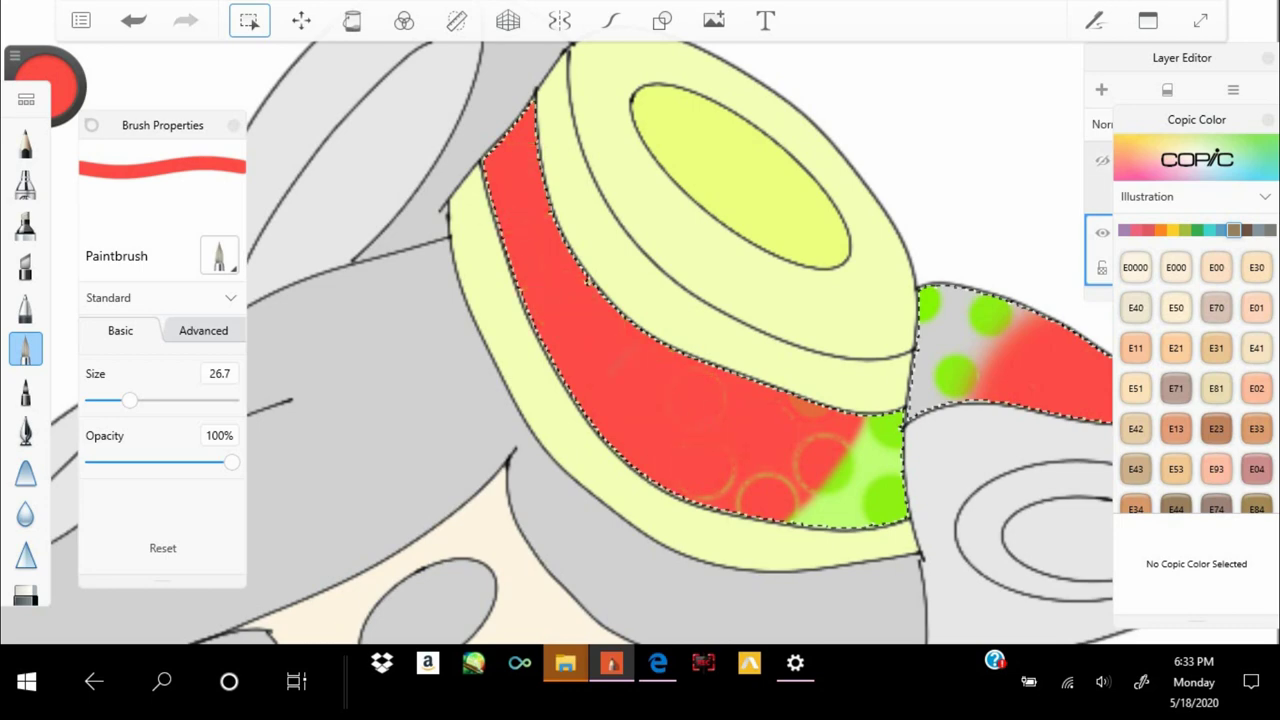
# Finish painting the dotted hat band of the grey-haired character light red, using size 13.8 and then 0.6 at its narrow end
pyautogui.scroll(4, 640, 340)
pyautogui.moveTo(129, 400); pyautogui.dragTo(110, 400)
pyautogui.moveTo(660, 330); pyautogui.dragTo(730, 520)
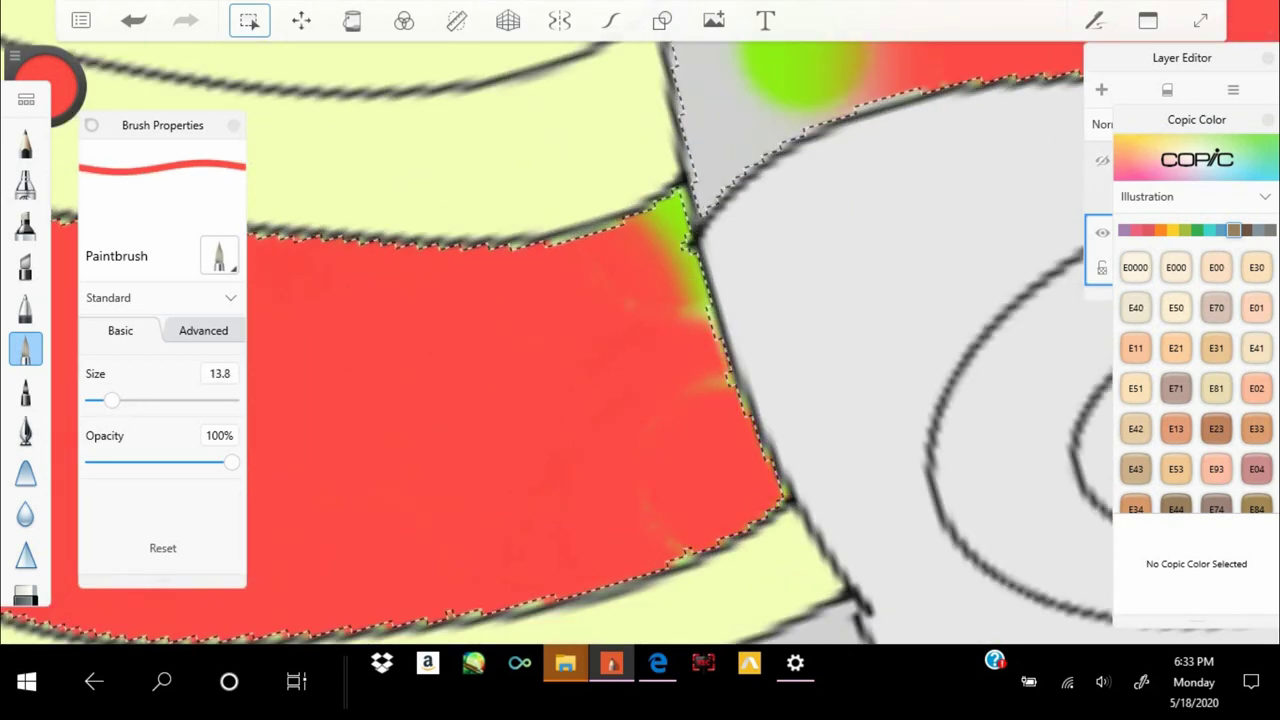
pyautogui.scroll(2, 690, 340)
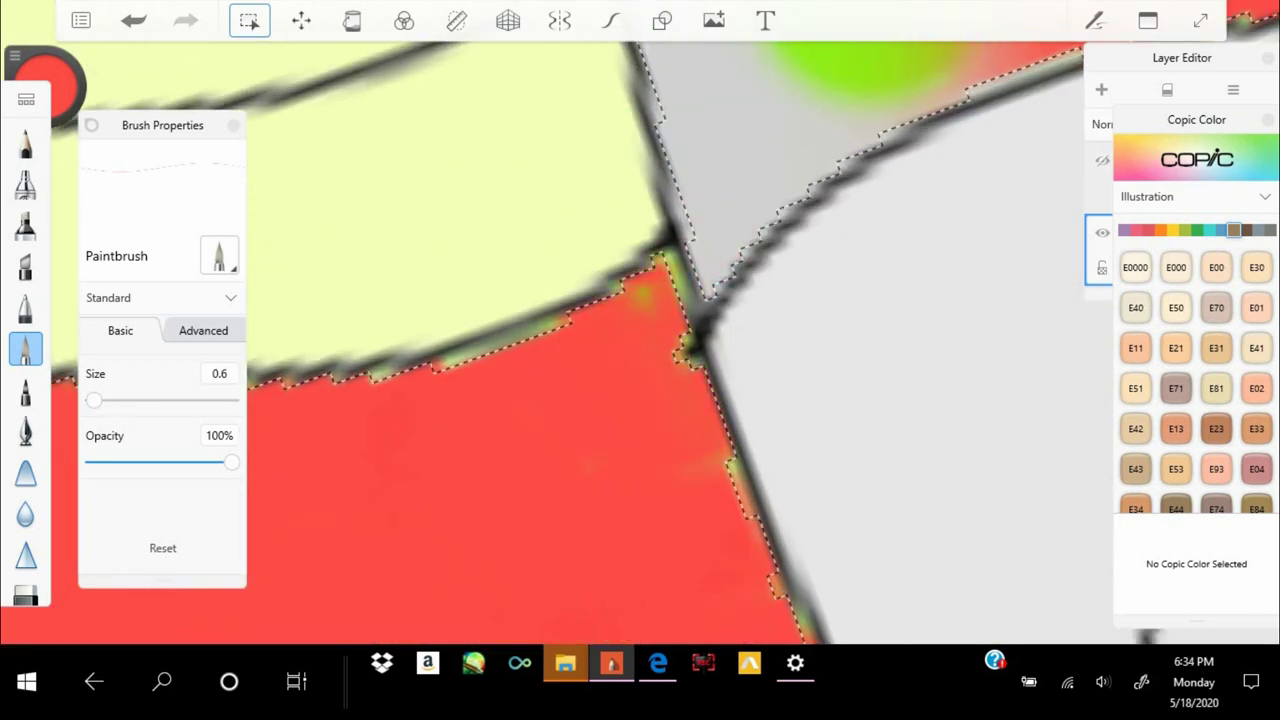
pyautogui.scroll(-4, 640, 340)
# Paint bright red dots at size 15.1 across the light red hat band and over the green dots on the hair tip undersides
pyautogui.moveTo(96, 400); pyautogui.dragTo(113, 400)
pyautogui.scroll(4, 640, 340)
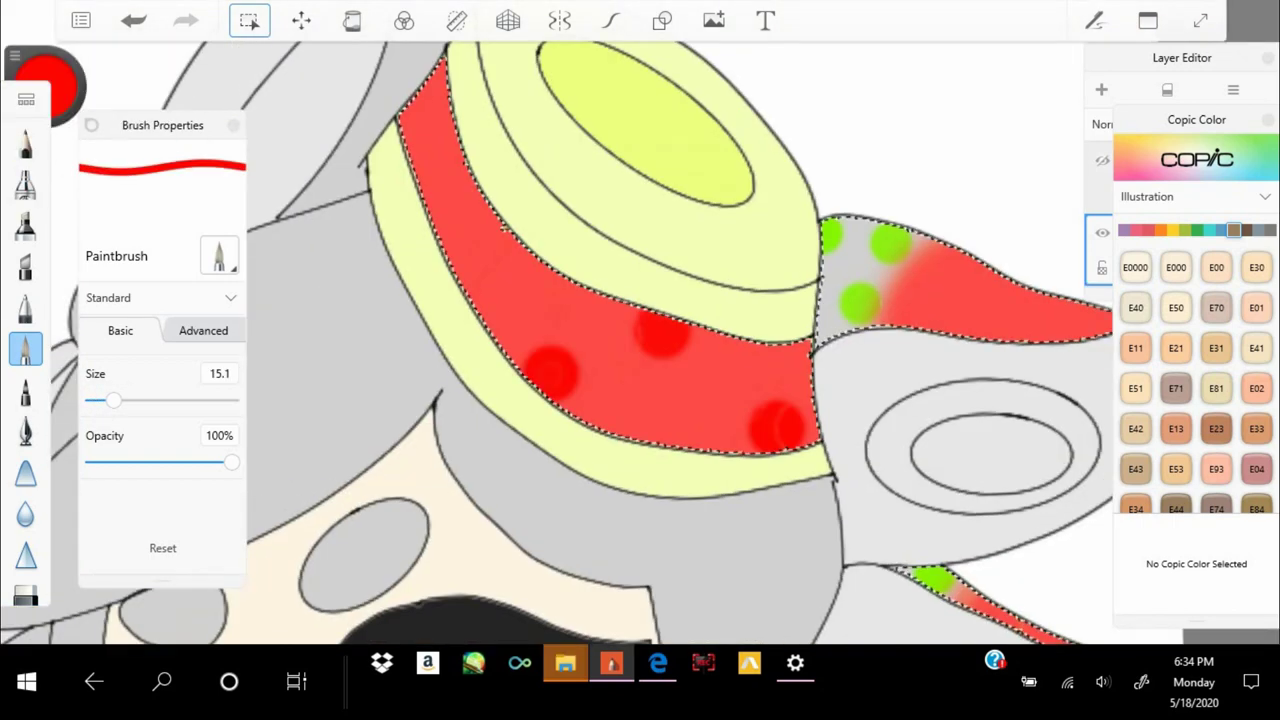
pyautogui.click(478, 230)
pyautogui.click(671, 416)
pyautogui.click(438, 111)
pyautogui.click(795, 353)
pyautogui.scroll(-1, 640, 340)
pyautogui.click(572, 214)
pyautogui.click(614, 216)
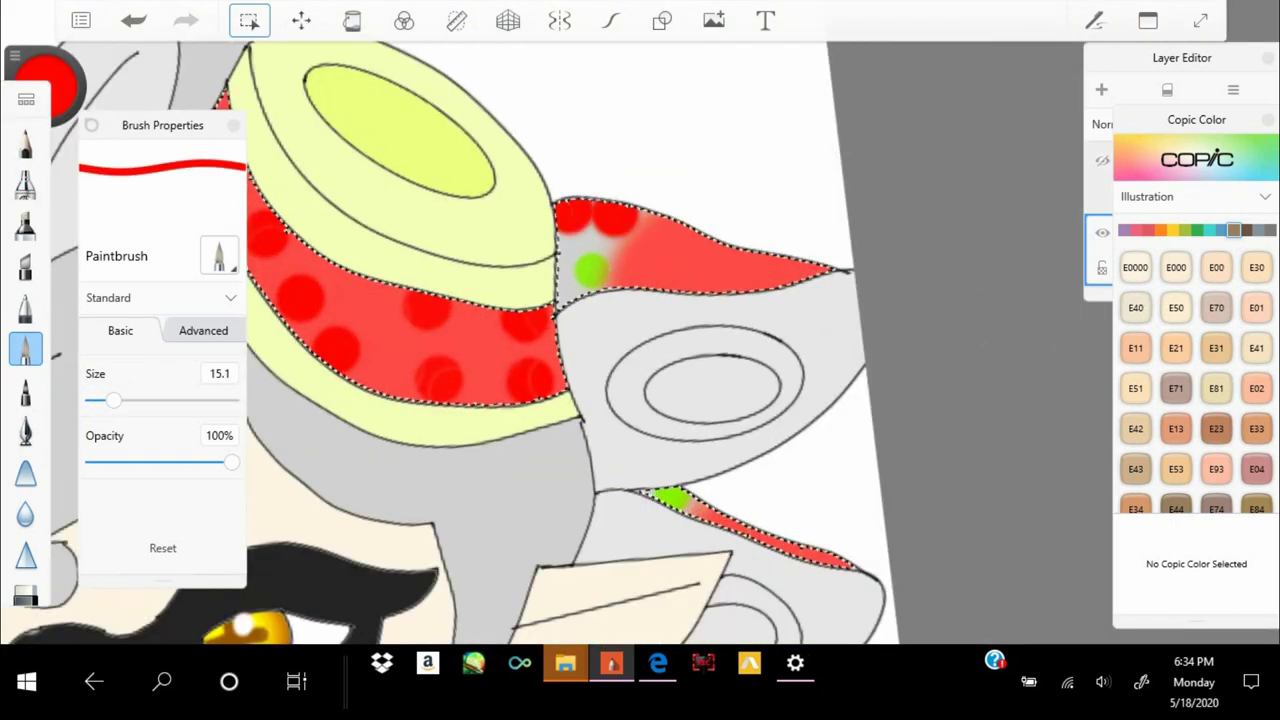
pyautogui.scroll(1, 640, 340)
pyautogui.scroll(-5, 640, 340)
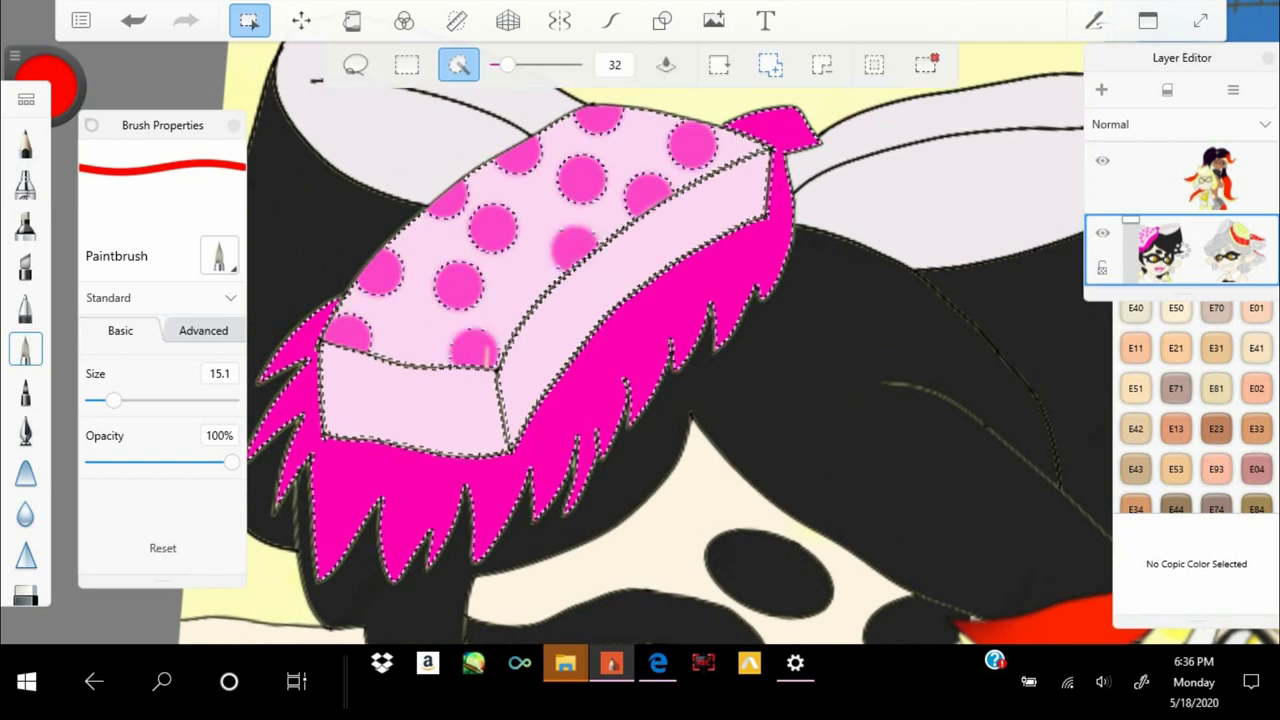
# Paint the selected pink hat and fringe of the black-haired character bright red with the Paintbrush at size 28.1
pyautogui.click(249, 20)
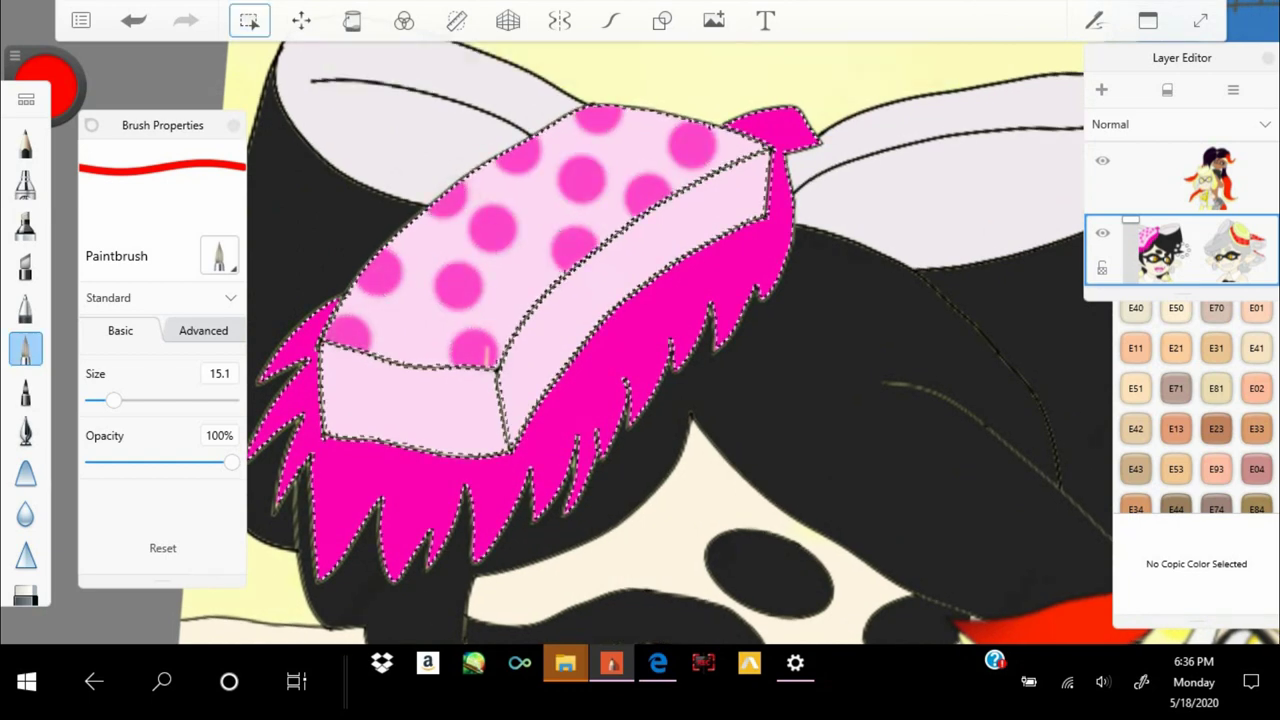
pyautogui.moveTo(114, 399); pyautogui.dragTo(131, 399)
pyautogui.moveTo(300, 420)
pyautogui.mouseDown()
pyautogui.moveTo(560, 300)
pyautogui.moveTo(700, 160)
pyautogui.moveTo(800, 140)
pyautogui.mouseUp()
pyautogui.click(249, 20)
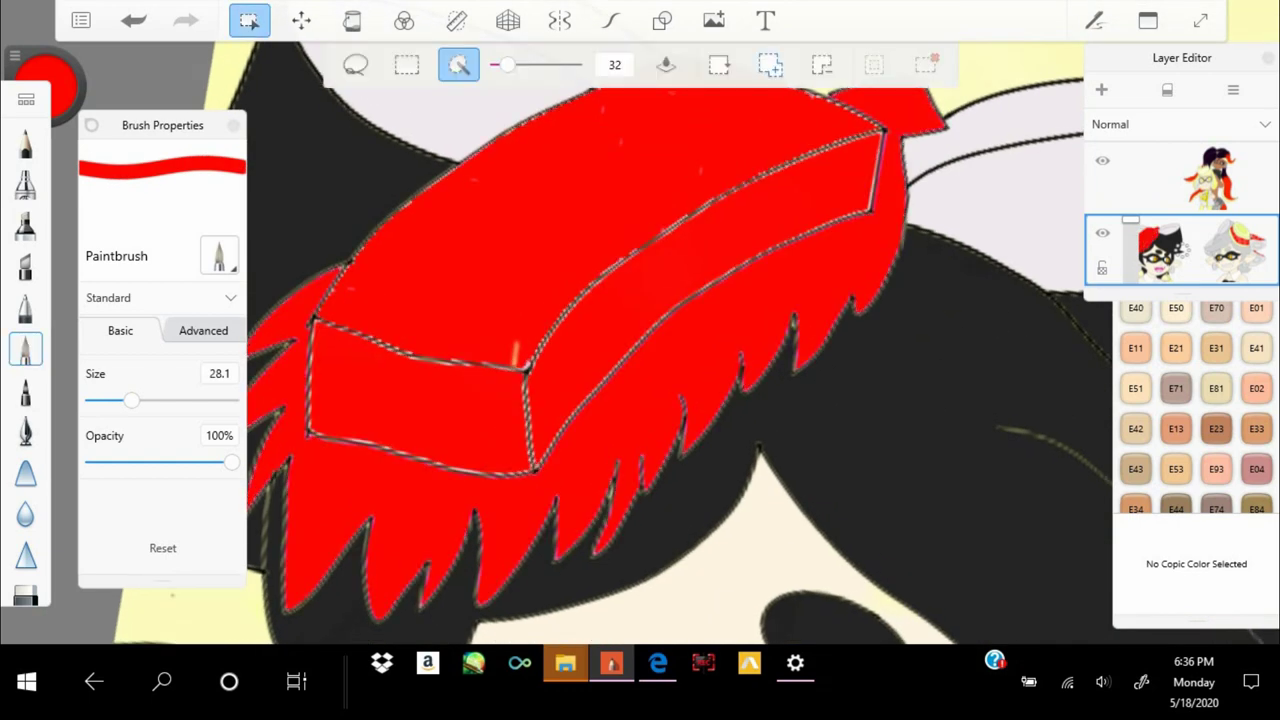
pyautogui.scroll(5, 620, 300)
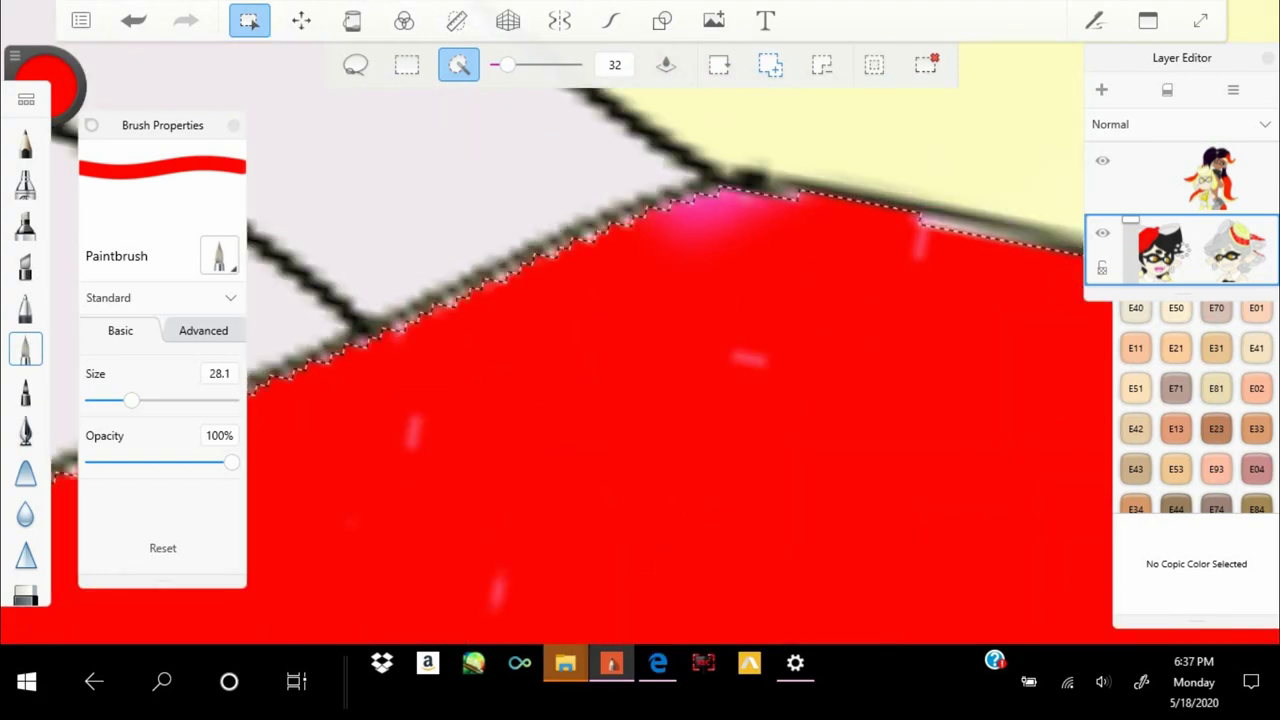
# Choose a light red and paint the block-shaped part of the black-haired character's hat with it
pyautogui.scroll(-4, 620, 300)
pyautogui.click(45, 85)
pyautogui.click(86, 128)
pyautogui.scroll(-5, 620, 330)
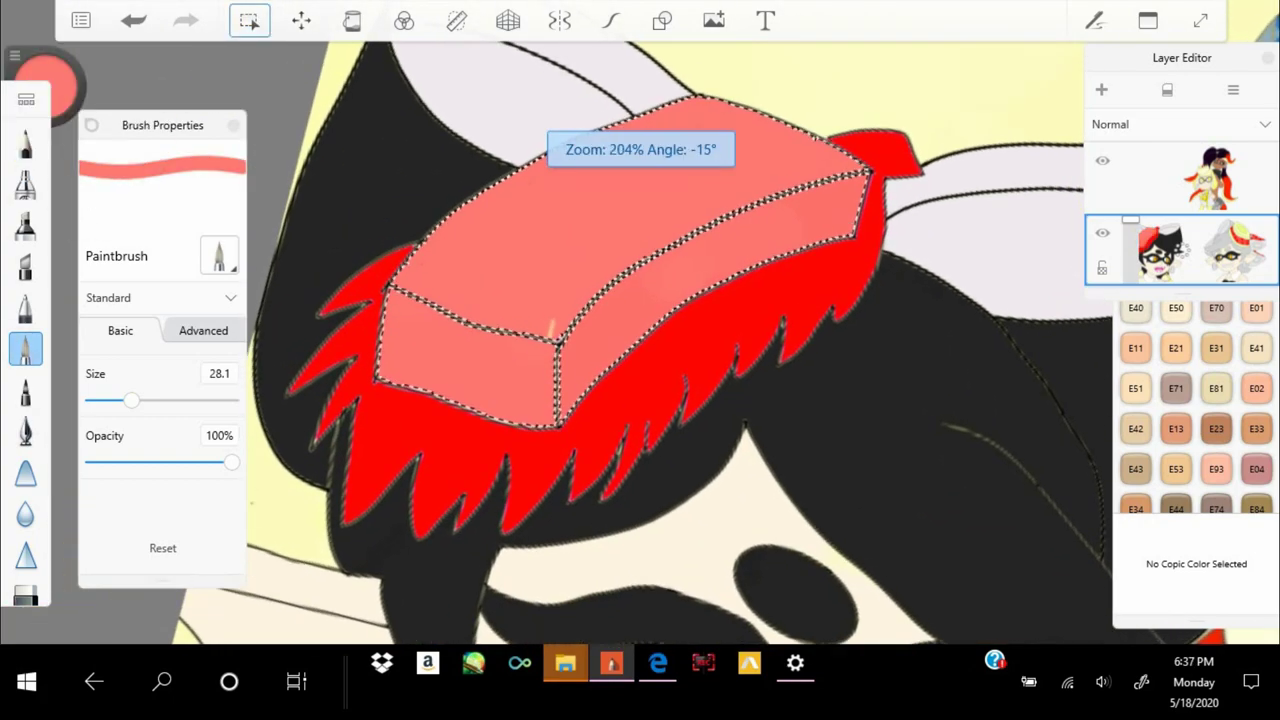
# Repaint the block-shaped part of the hat pale yellow and dot its upper face with a stronger yellow at size 14.9
pyautogui.click(45, 85)
pyautogui.click(100, 140)
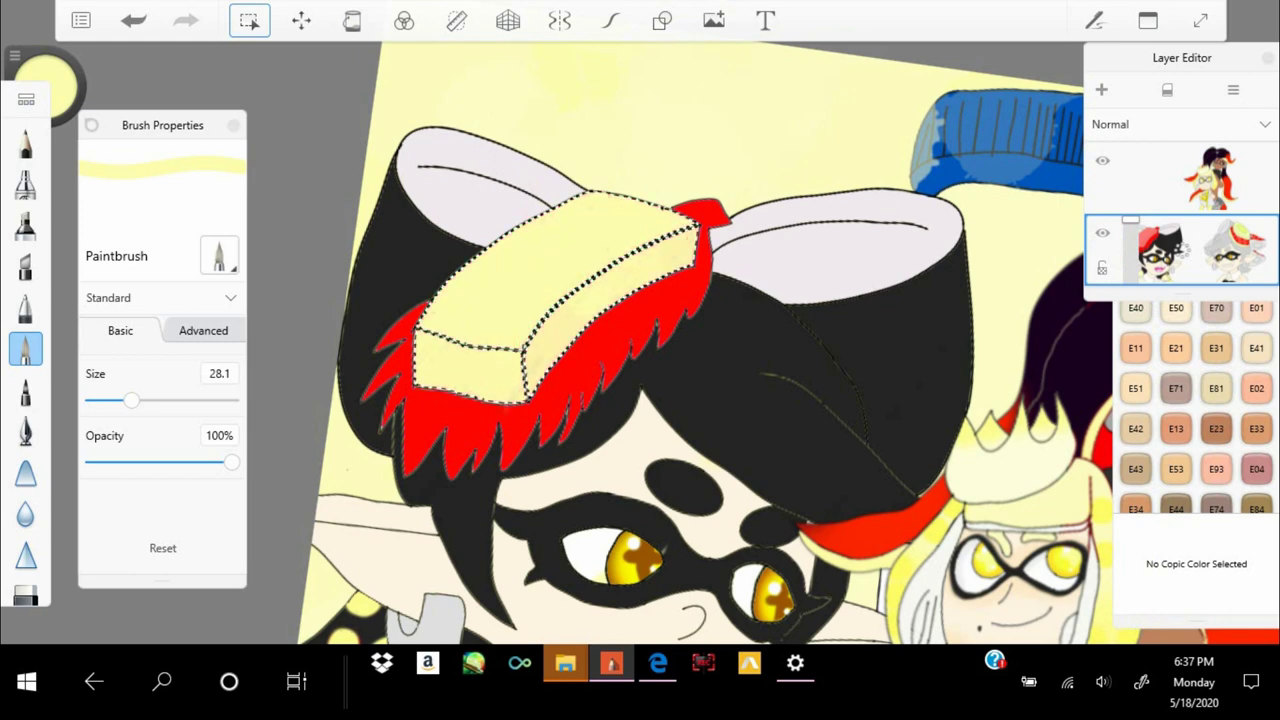
pyautogui.scroll(3, 620, 330)
pyautogui.hotkey('ctrl', 'z')
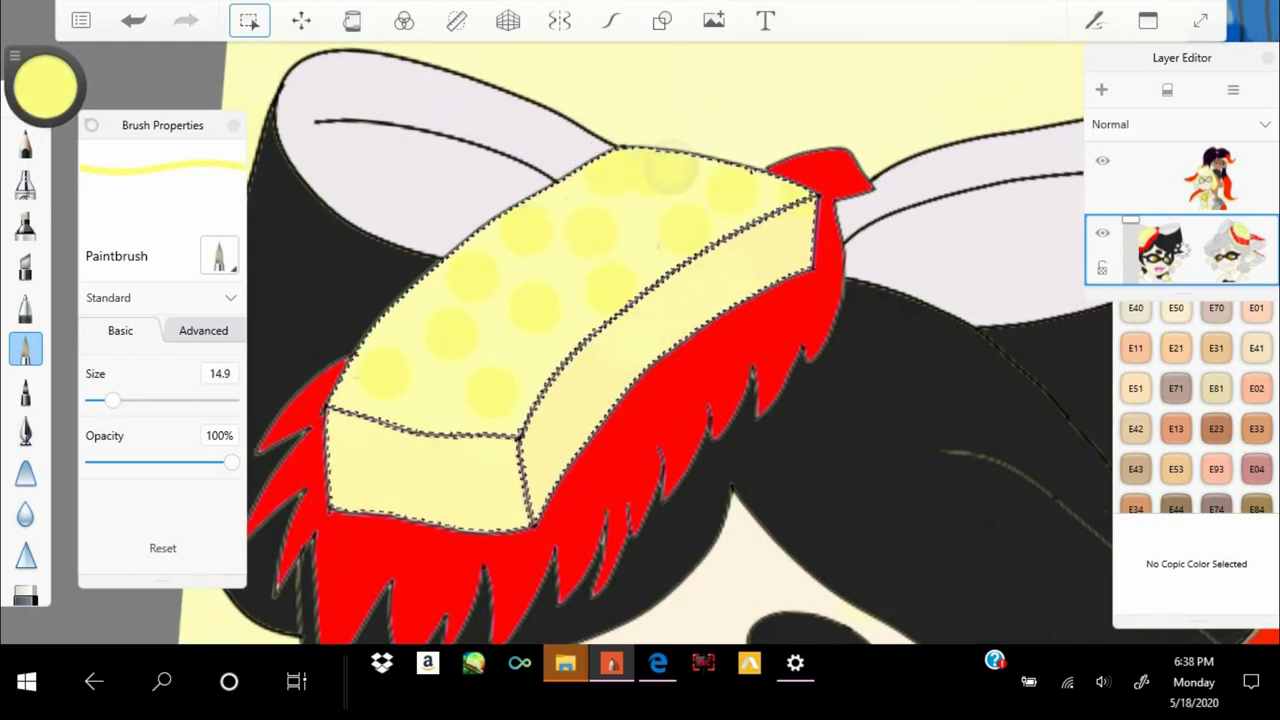
pyautogui.scroll(-3, 640, 340)
pyautogui.scroll(3, 640, 340)
pyautogui.scroll(-3, 640, 340)
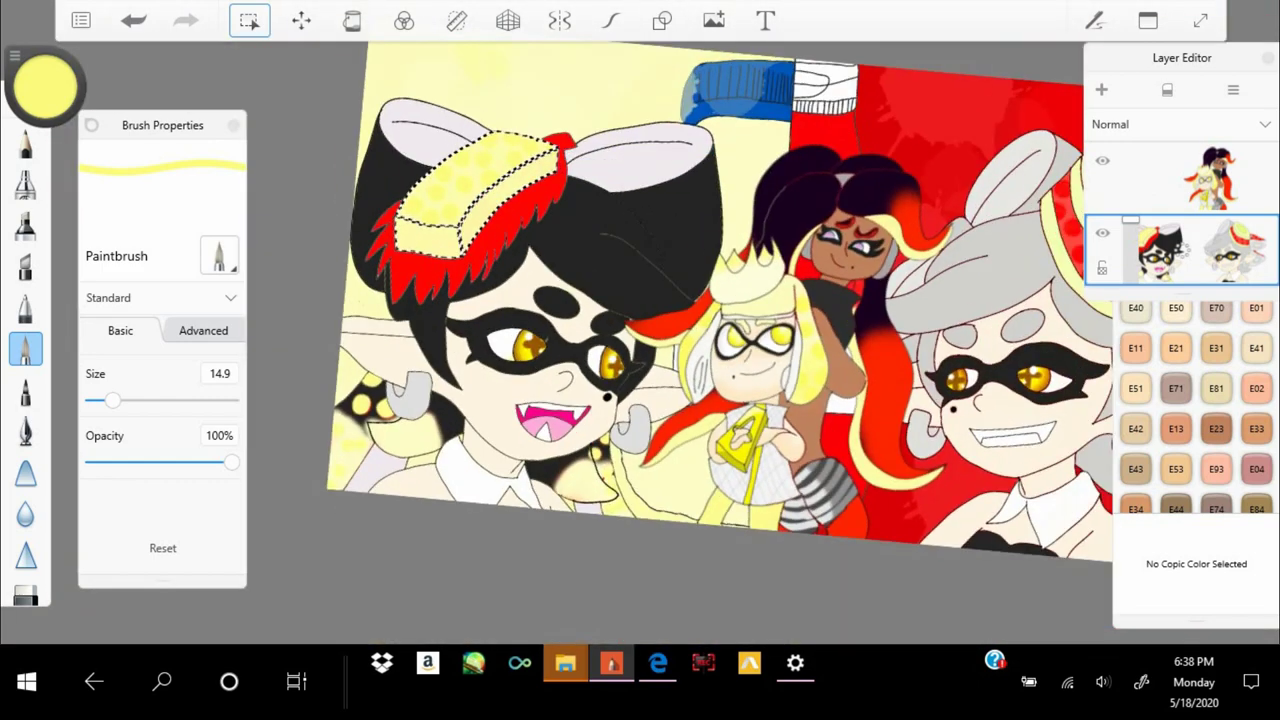
# Select the ragged red fringe around the black-haired character's hat and recolour it yellow
pyautogui.scroll(2, 640, 340)
pyautogui.press('m')
pyautogui.click(560, 250)
pyautogui.scroll(-3, 640, 340)
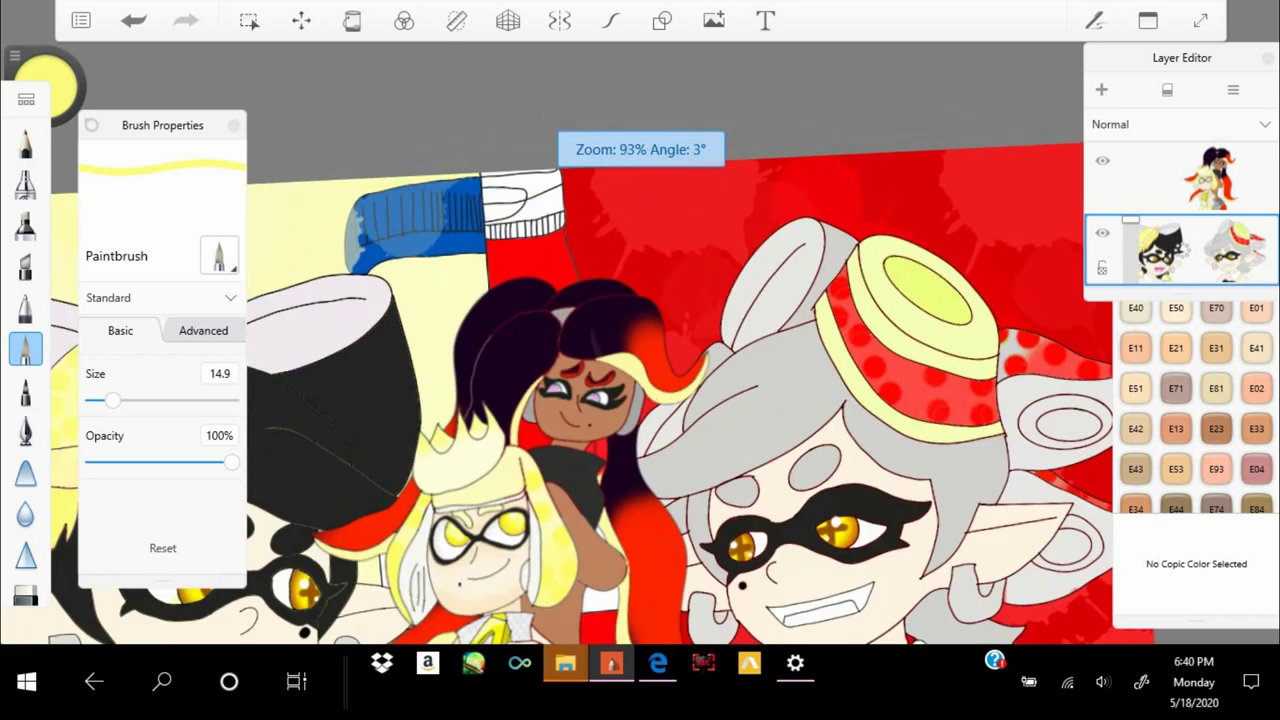
# Add a new layer above the layer holding the two middle characters
pyautogui.click(1180, 178)
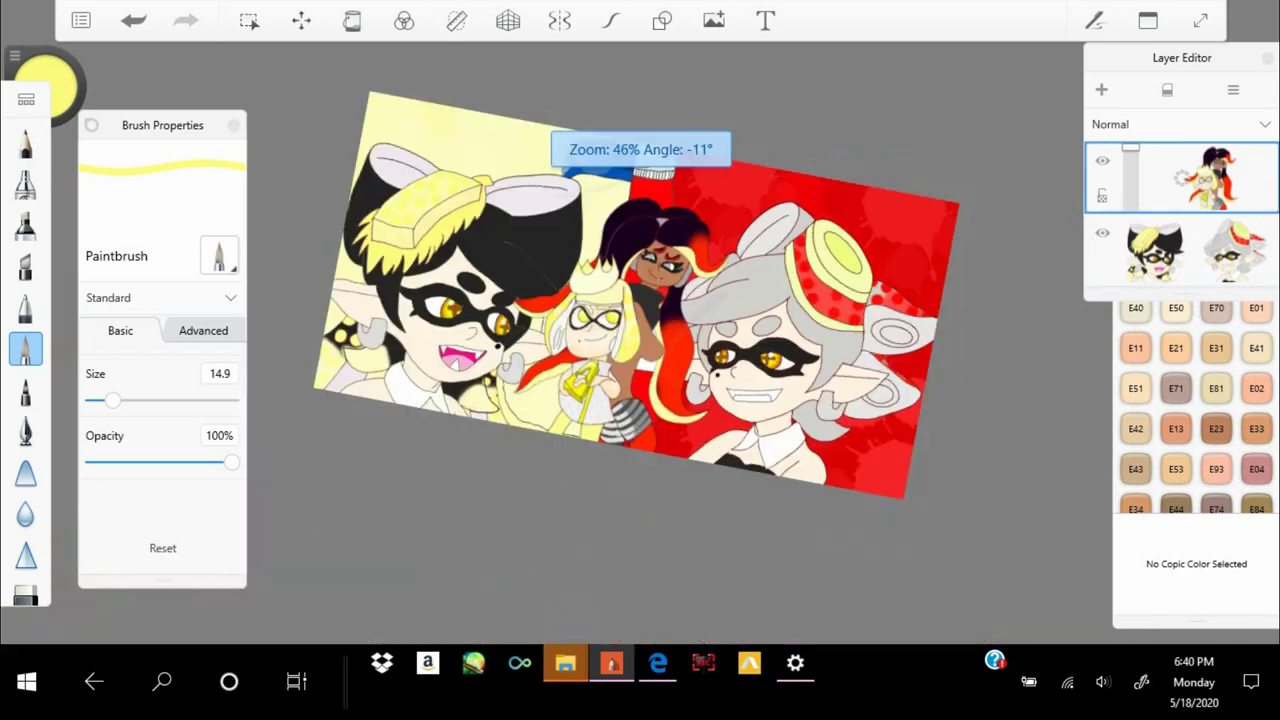
pyautogui.scroll(3, 675, 280)
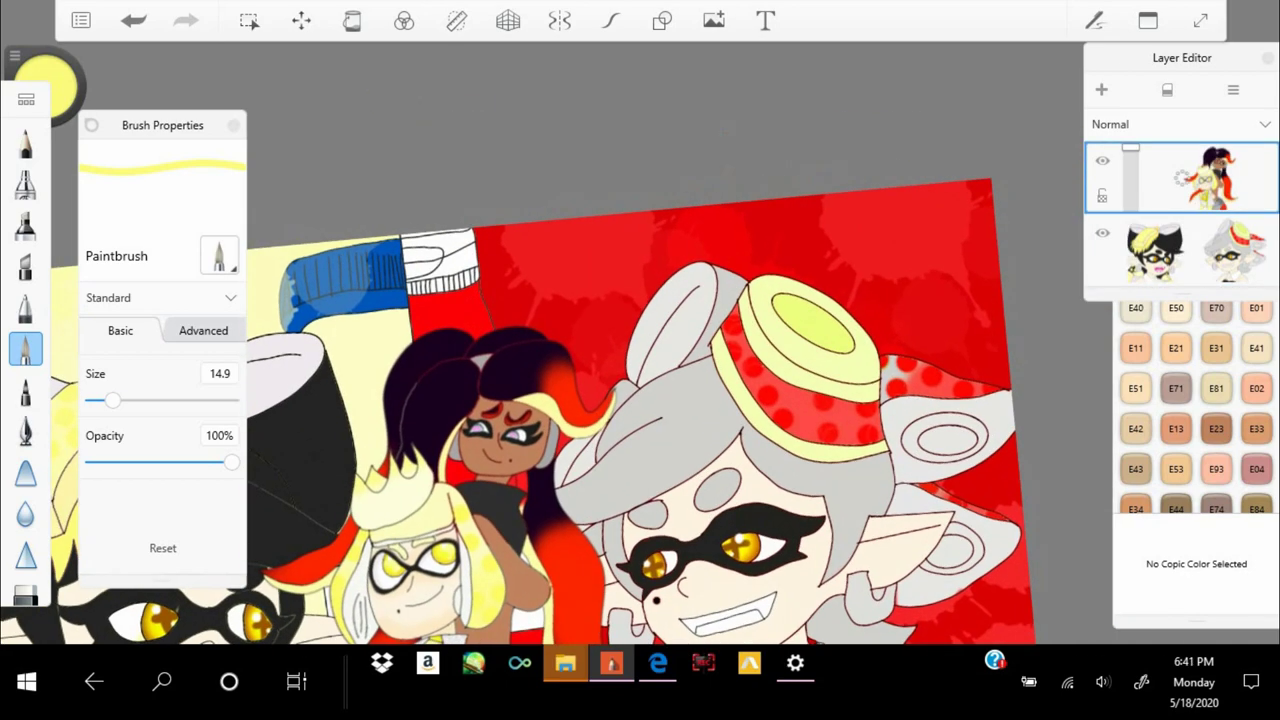
pyautogui.click(610, 20)
pyautogui.hotkey('ctrl', 'z')
pyautogui.moveTo(113, 400)
pyautogui.mouseDown()
pyautogui.moveTo(135, 400)
pyautogui.moveTo(108, 400)
pyautogui.mouseUp()
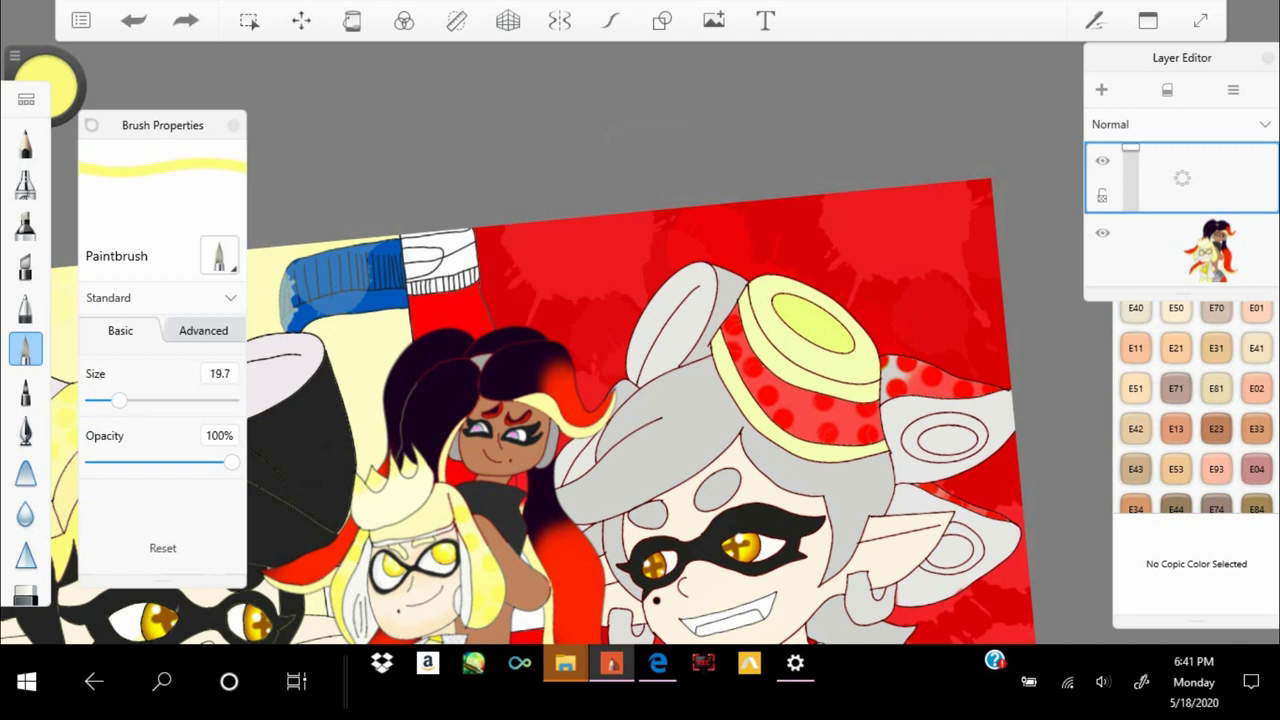
# Paint a yellow splatter with rounded drips over the artwork's upper-right corner on the new layer, at Paintbrush size 19.7
pyautogui.moveTo(535, 220); pyautogui.dragTo(680, 335)
pyautogui.hotkey('ctrl', 'z')
pyautogui.moveTo(108, 400); pyautogui.dragTo(119, 400)
pyautogui.hotkey('ctrl', 'z')
pyautogui.moveTo(820, 230)
pyautogui.mouseDown()
pyautogui.moveTo(990, 310)
pyautogui.moveTo(880, 195)
pyautogui.moveTo(990, 250)
pyautogui.mouseUp()
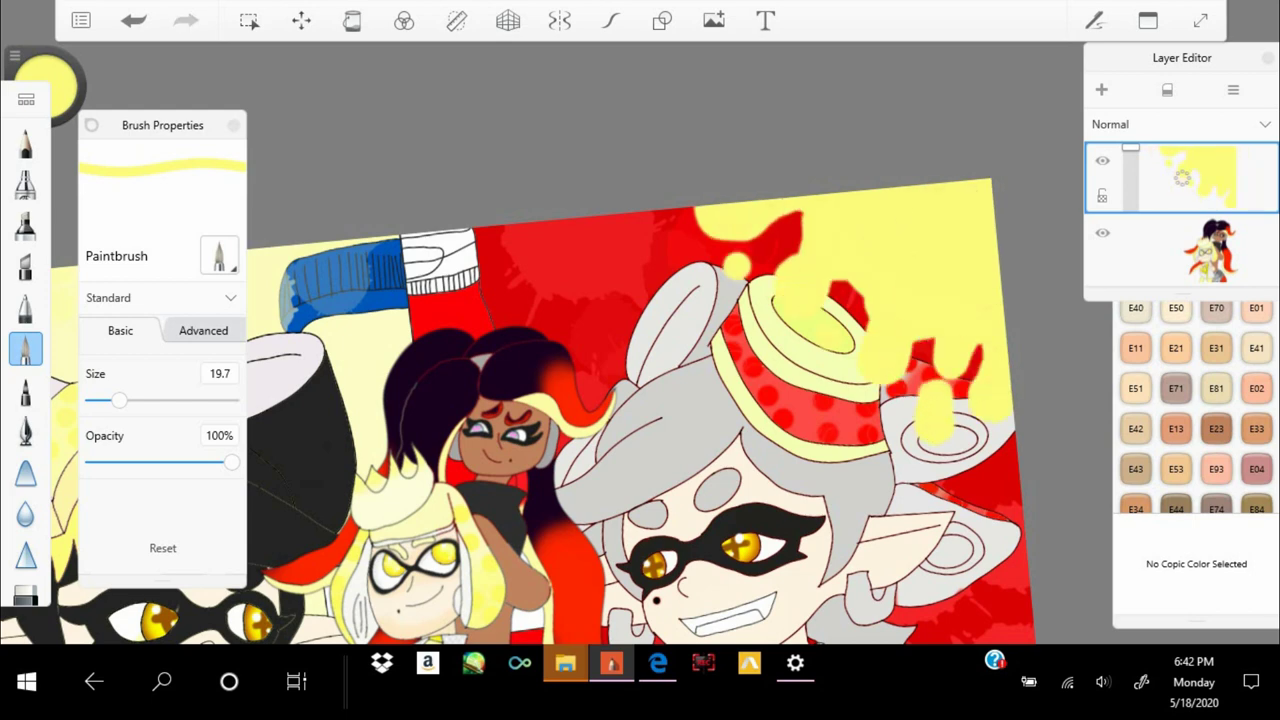
pyautogui.scroll(-3, 518, 370)
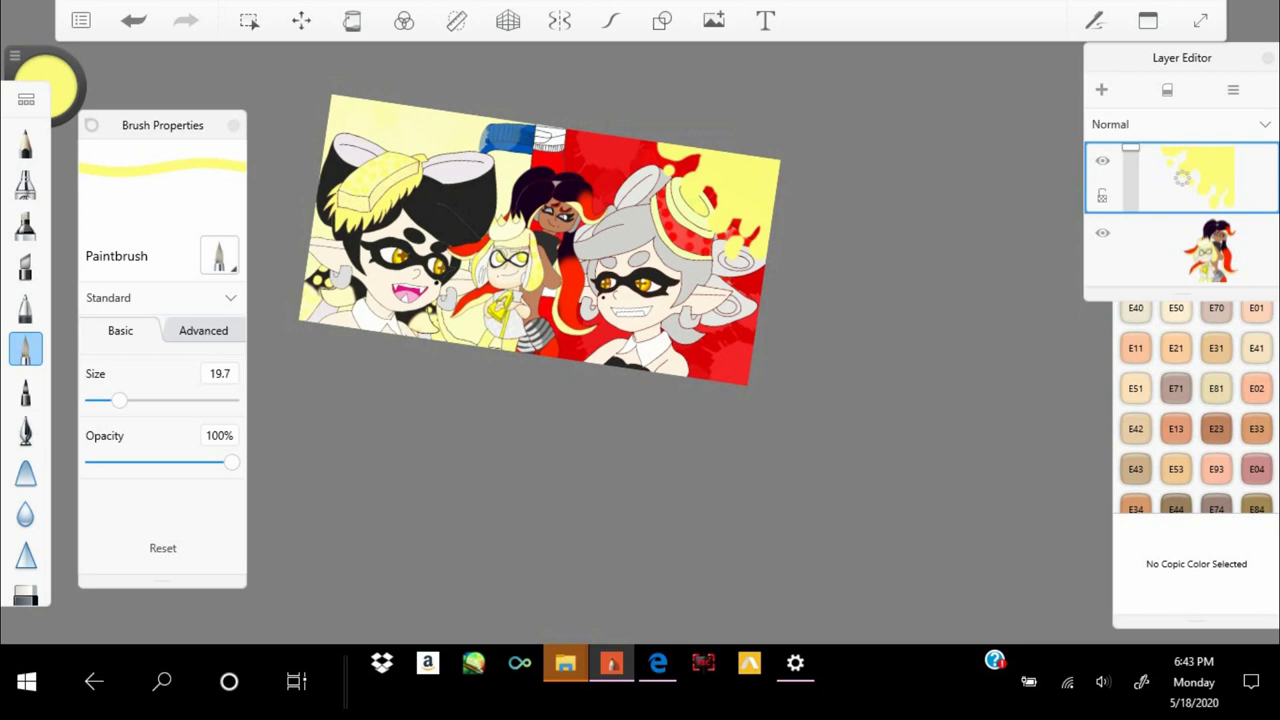
# Fill the artwork's lower-right corner with yellow and add rounded blobs over the grey-haired character's lower hair, undoing unwanted strokes
pyautogui.scroll(5, 680, 280)
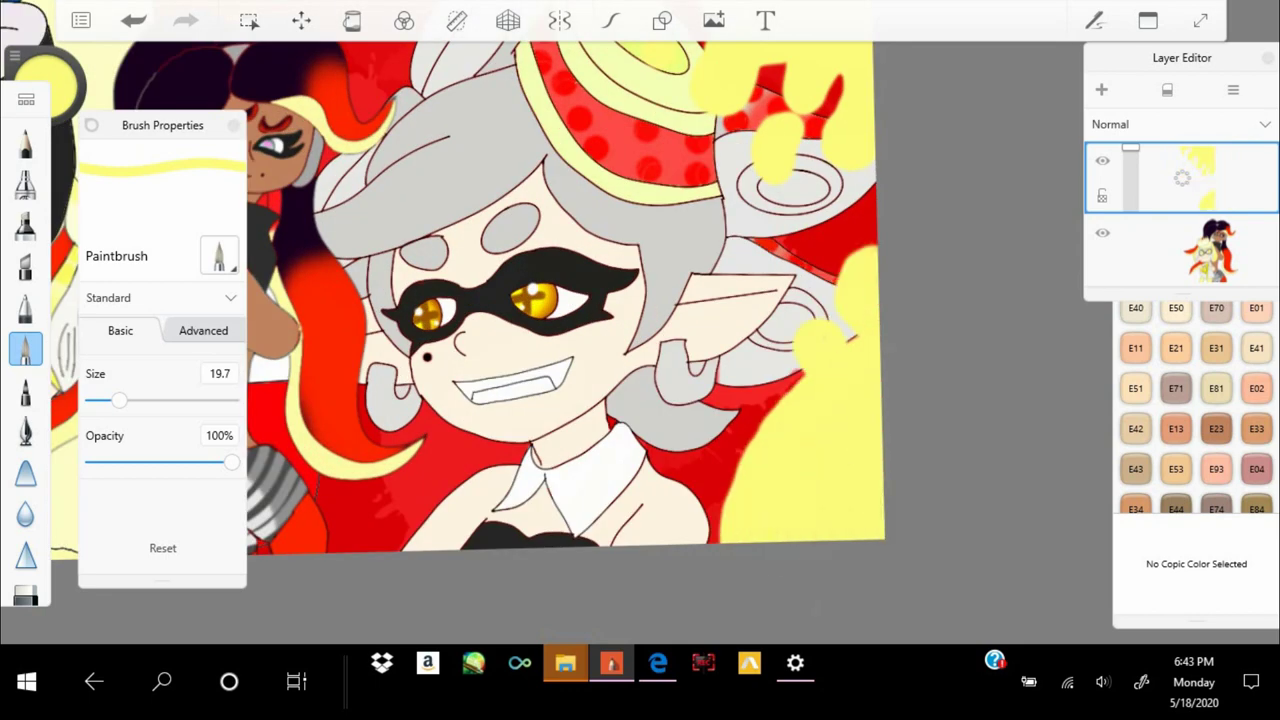
pyautogui.scroll(2, 500, 330)
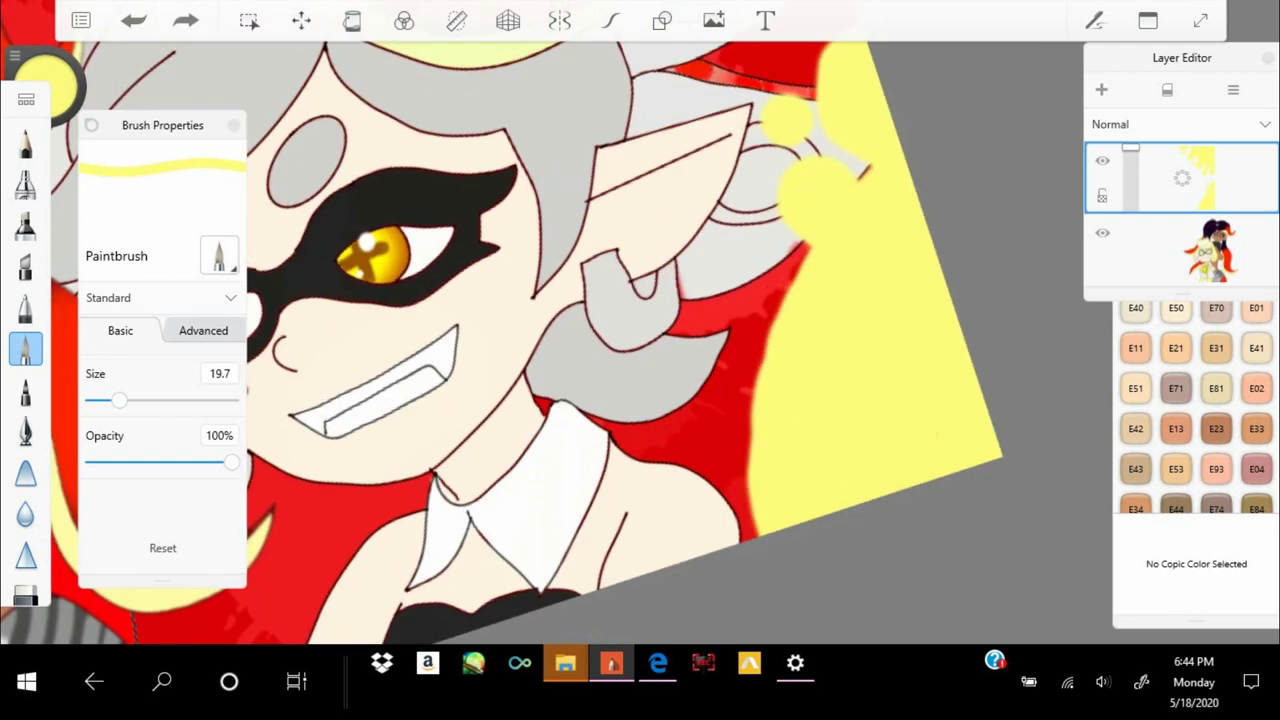
pyautogui.hotkey('ctrl', 'z')
pyautogui.moveTo(700, 340); pyautogui.dragTo(740, 420)
pyautogui.hotkey('ctrl', 'z')
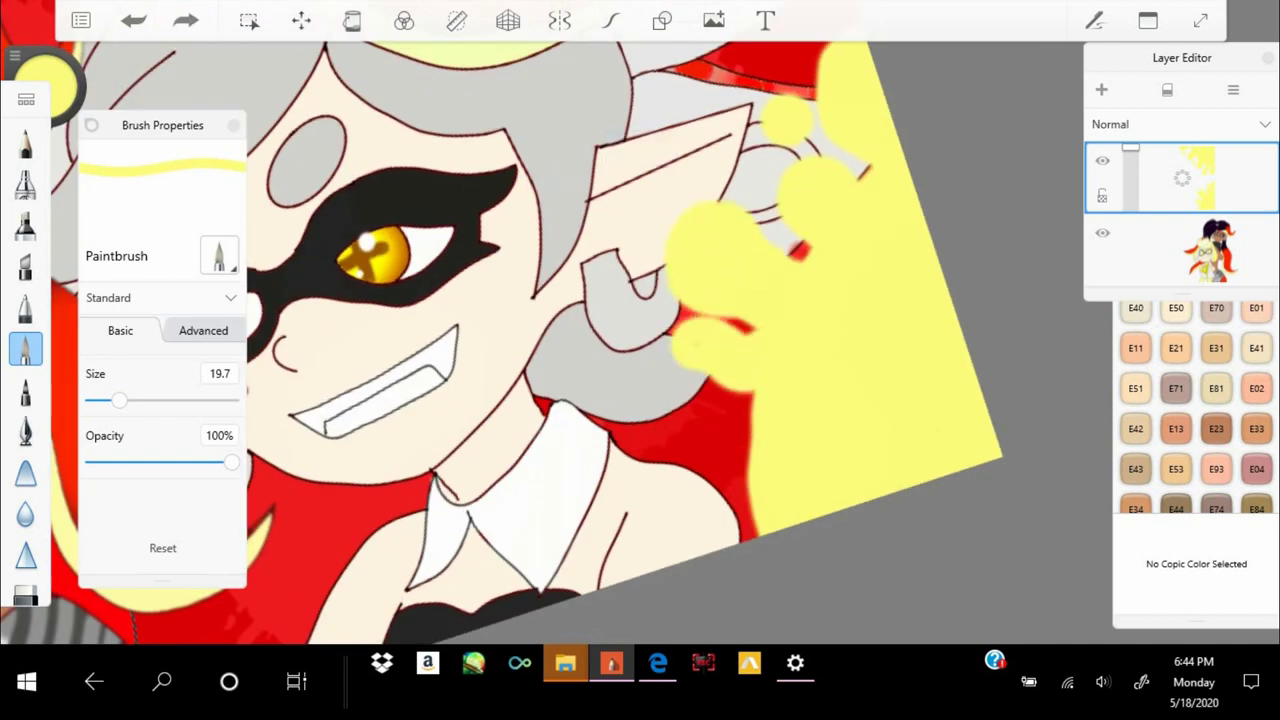
pyautogui.moveTo(700, 330); pyautogui.dragTo(730, 410)
pyautogui.hotkey('ctrl', 'z')
# Extend the yellow splatter along the artwork's lower edge over the grey-haired character's shoulder and collar, with a loose drop beside it
pyautogui.scroll(-5, 530, 340)
pyautogui.scroll(5, 530, 340)
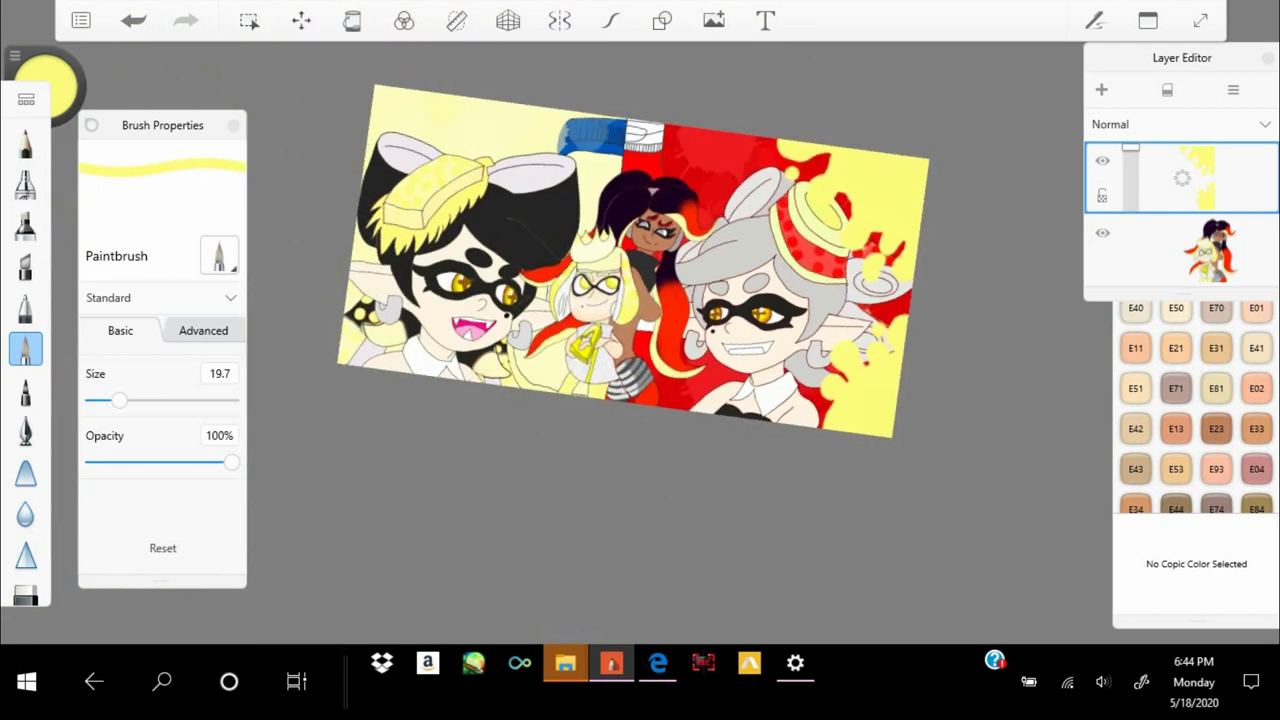
pyautogui.moveTo(740, 330); pyautogui.dragTo(660, 430)
pyautogui.scroll(-5, 680, 300)
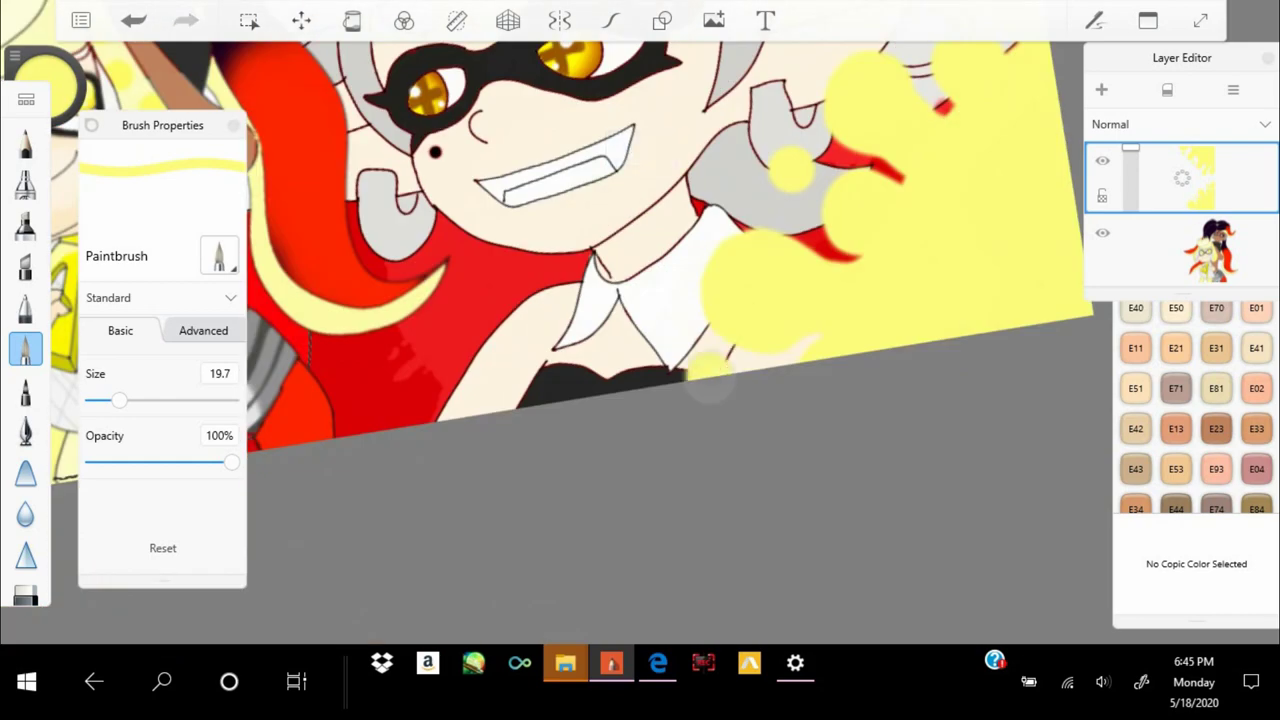
# Choose bright red and paint a large red area over the artwork's upper-left corner at size 19.7
pyautogui.click(45, 85)
pyautogui.click(80, 110)
pyautogui.scroll(5, 640, 300)
pyautogui.moveTo(490, 80)
pyautogui.mouseDown()
pyautogui.moveTo(520, 170)
pyautogui.moveTo(640, 90)
pyautogui.mouseUp()
pyautogui.scroll(-5, 640, 300)
pyautogui.scroll(5, 640, 270)
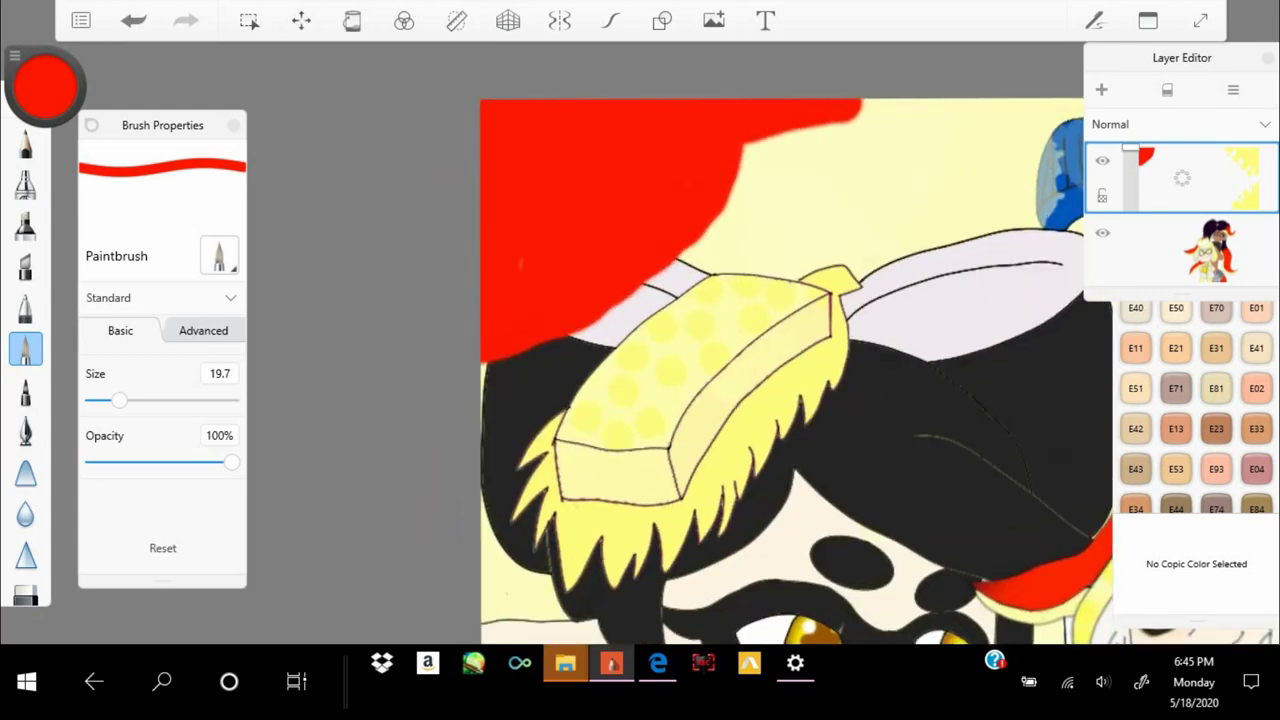
# Shape the upper-left red area into a splatter with rounded drips over the yellow hat and a few loose drops
pyautogui.hotkey('ctrl', 'z')
pyautogui.scroll(-3, 680, 350)
pyautogui.moveTo(700, 200); pyautogui.dragTo(665, 300)
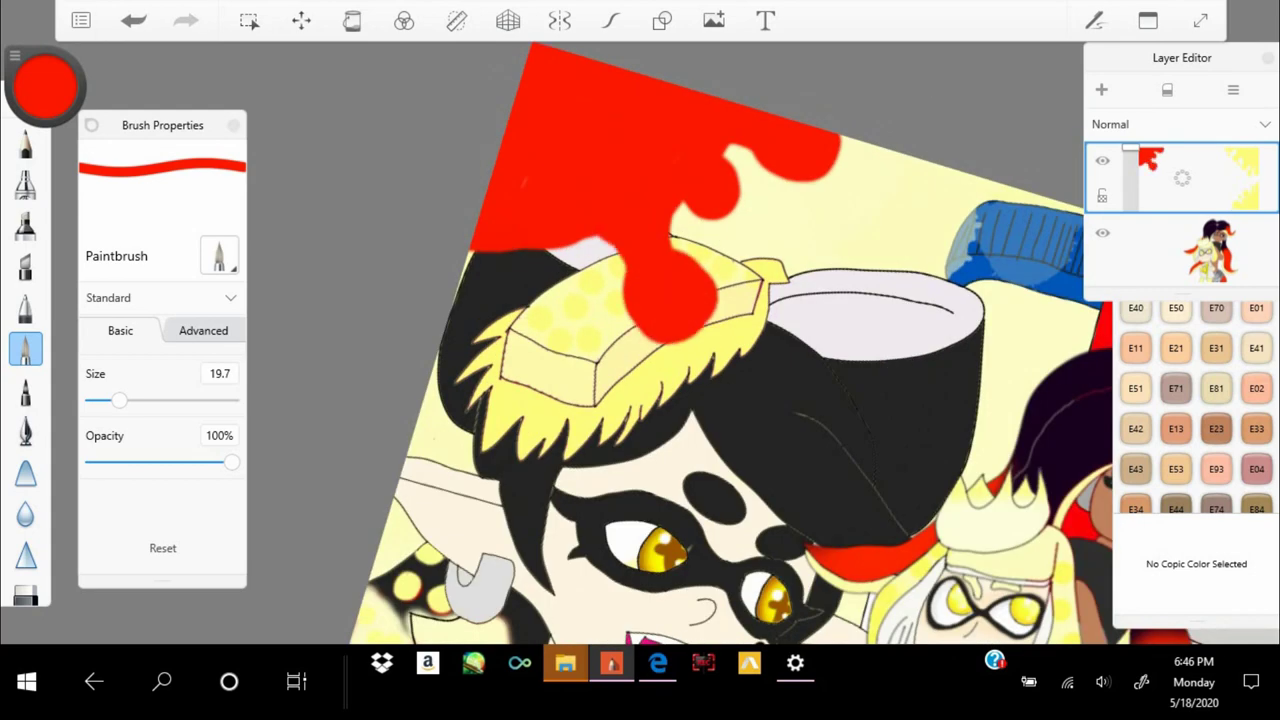
pyautogui.moveTo(580, 245); pyautogui.dragTo(562, 335)
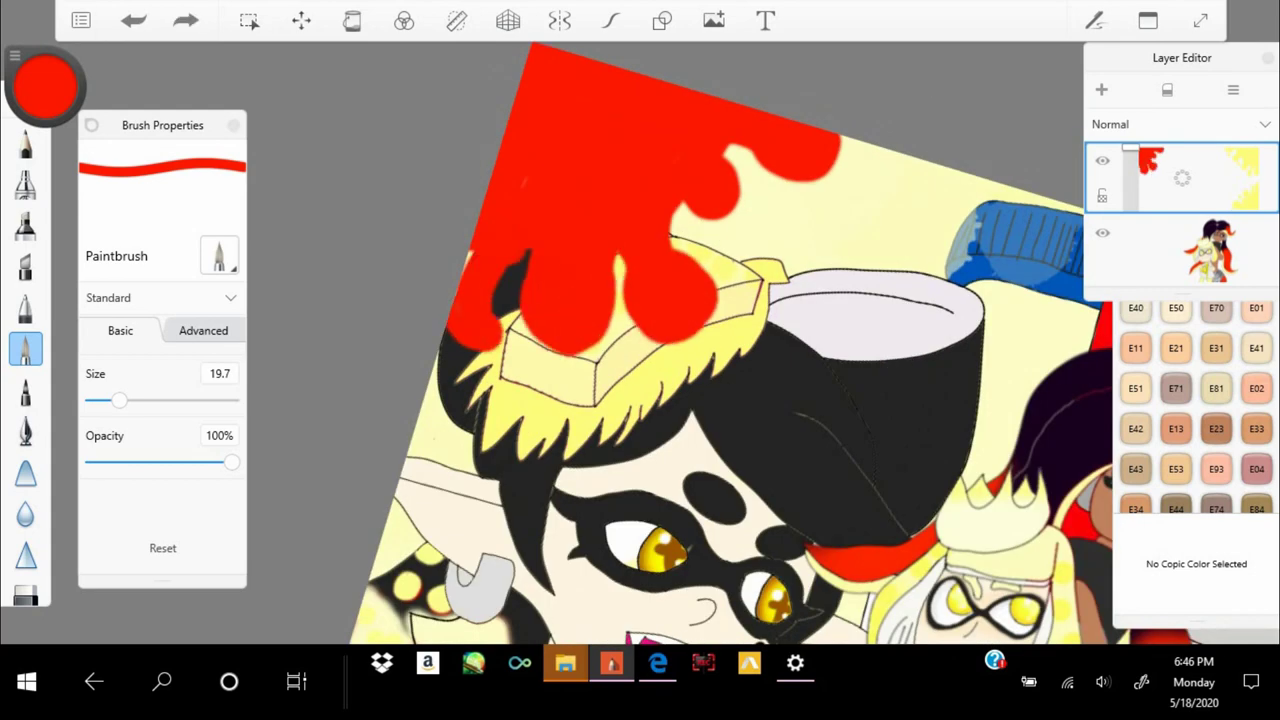
pyautogui.moveTo(485, 300); pyautogui.dragTo(455, 400)
pyautogui.moveTo(768, 212); pyautogui.dragTo(767, 235)
pyautogui.scroll(-5, 680, 340)
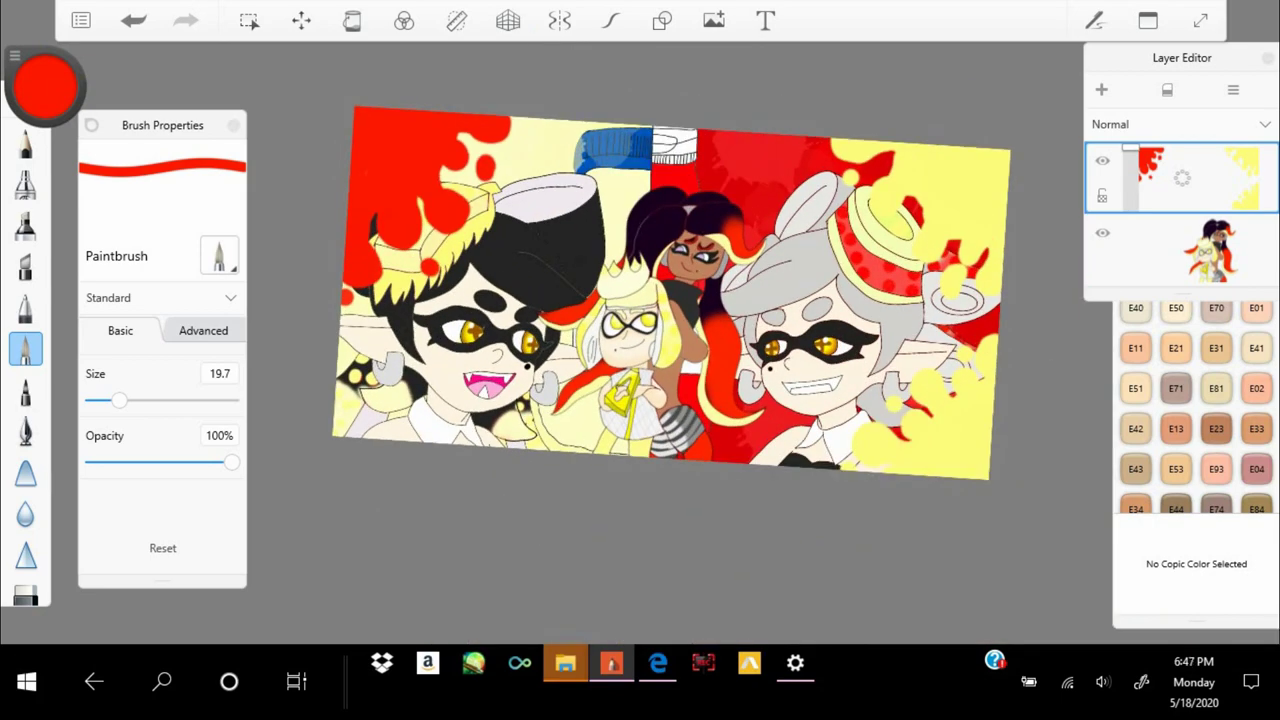
# Browse the music recommendations on YouTube in Edge and switch back to SketchBook
pyautogui.hotkey('alt', 'Tab')
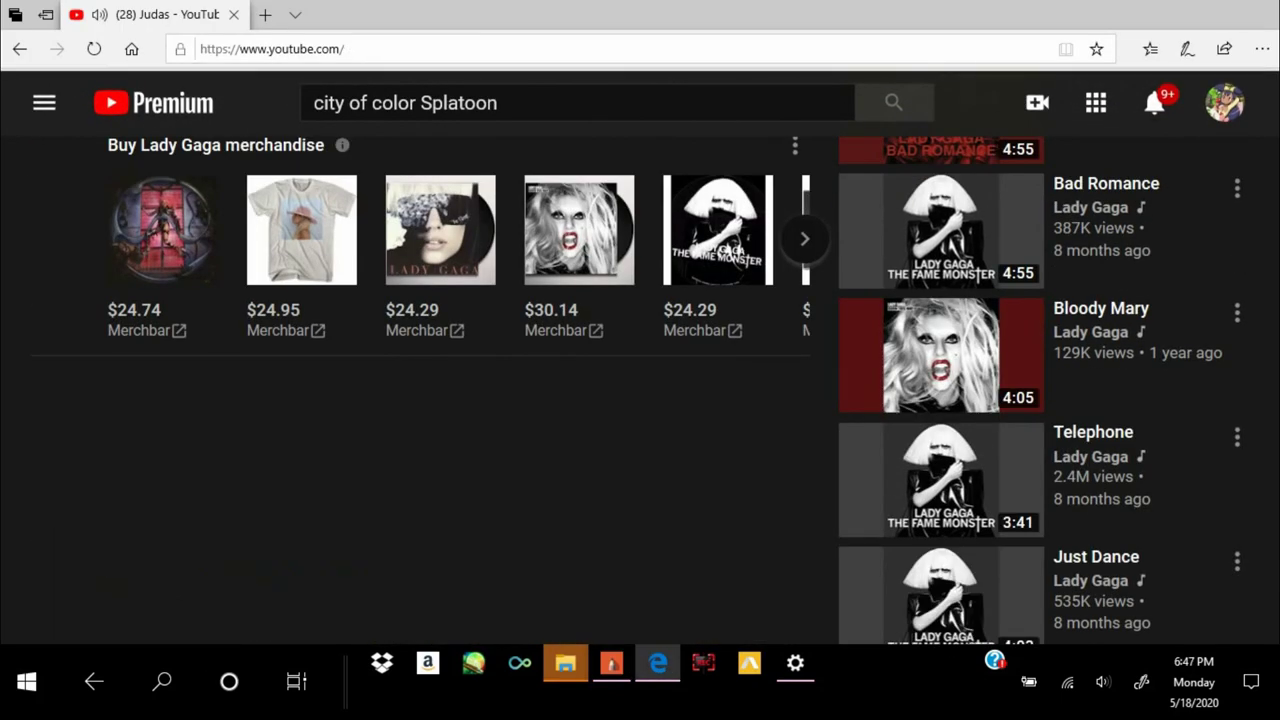
pyautogui.scroll(-15, 685, 390)
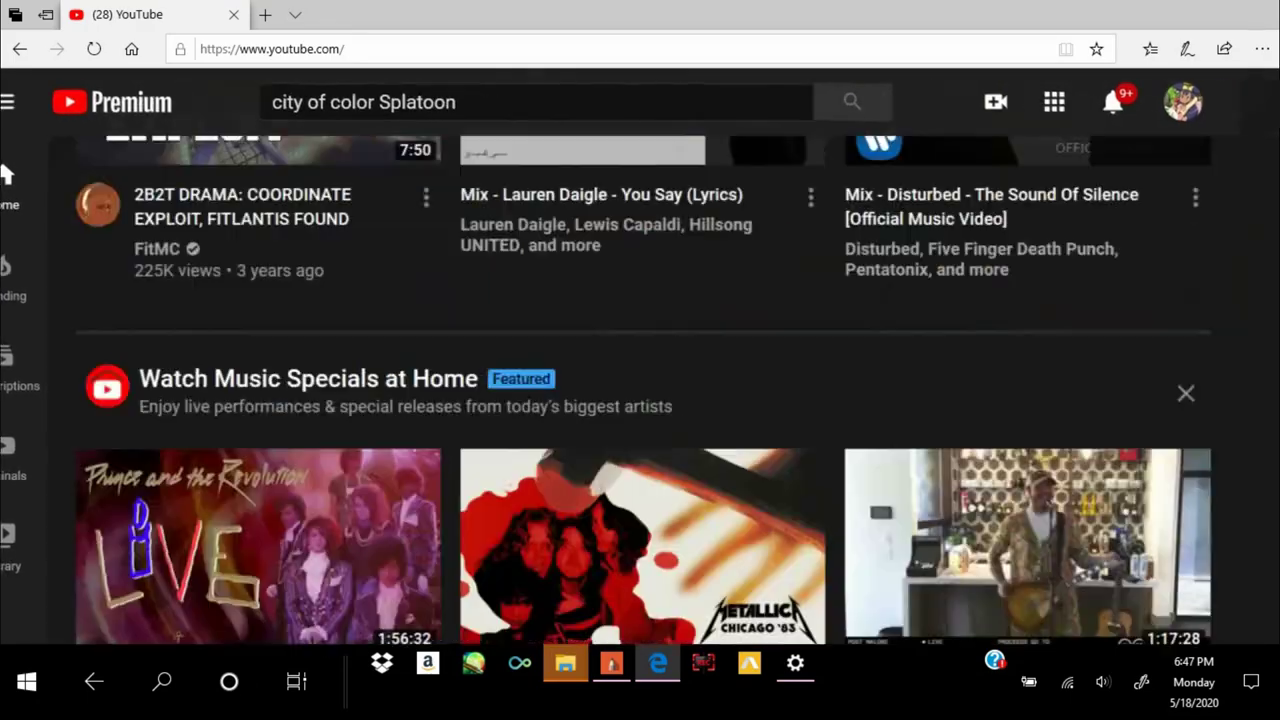
pyautogui.scroll(-5, 685, 390)
pyautogui.hotkey('alt', 'Left')
pyautogui.hotkey('alt', 'Tab')
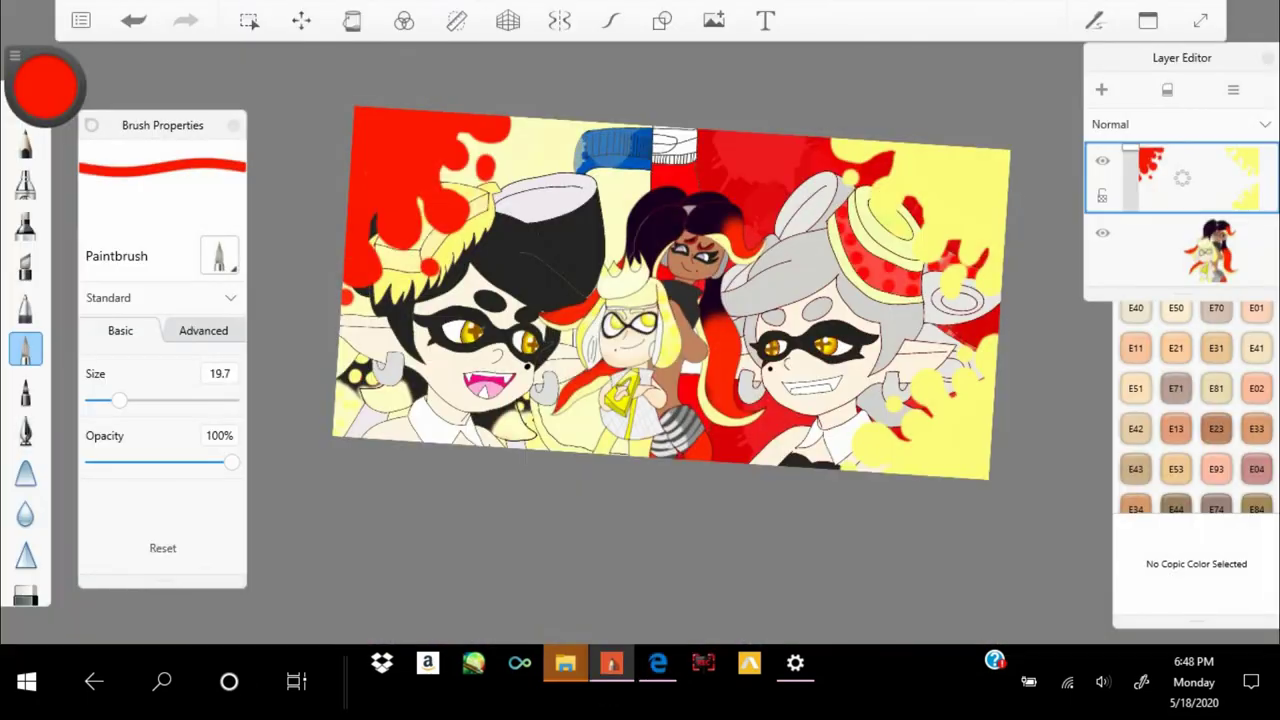
pyautogui.press('super')
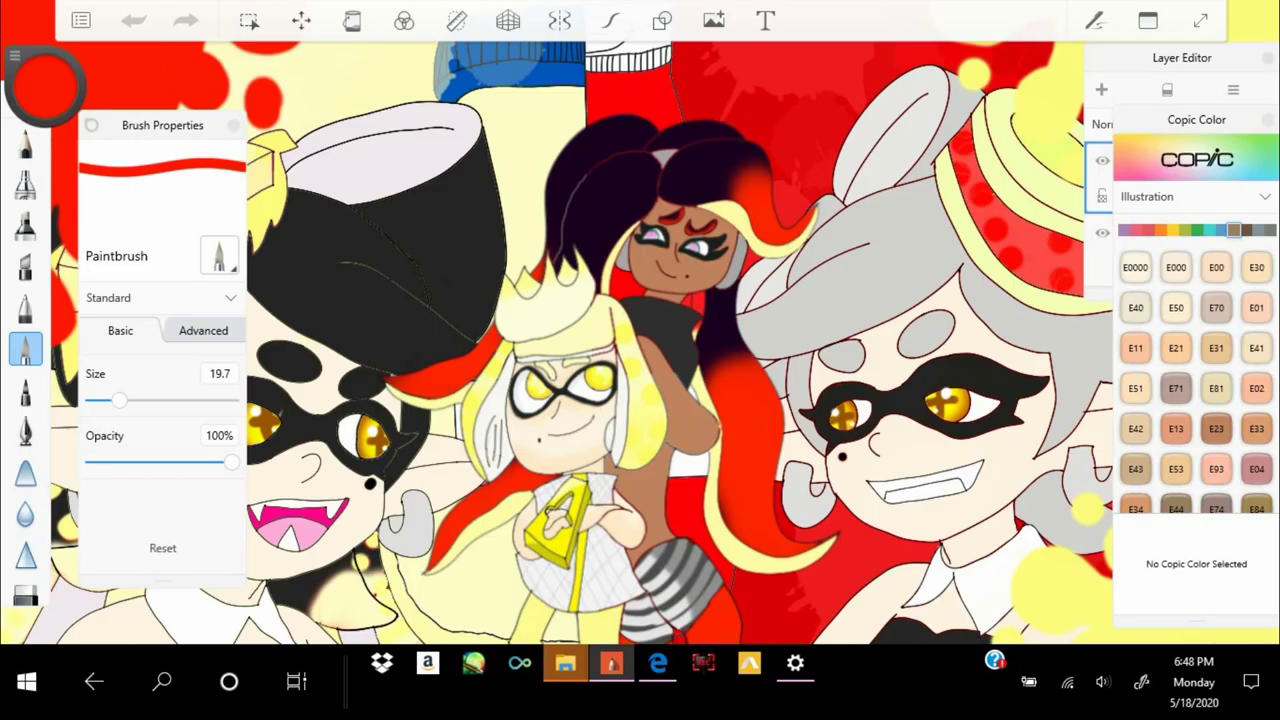
# Fill the artwork's lower-left corner with bright red below the black-haired character's face, undoing the last strokes
pyautogui.scroll(-5, 640, 340)
pyautogui.scroll(8, 640, 340)
pyautogui.moveTo(480, 380)
pyautogui.mouseDown()
pyautogui.moveTo(800, 420)
pyautogui.moveTo(580, 530)
pyautogui.mouseUp()
pyautogui.moveTo(800, 335); pyautogui.dragTo(965, 435)
pyautogui.moveTo(860, 340); pyautogui.dragTo(700, 230)
pyautogui.hotkey('ctrl', 'z')
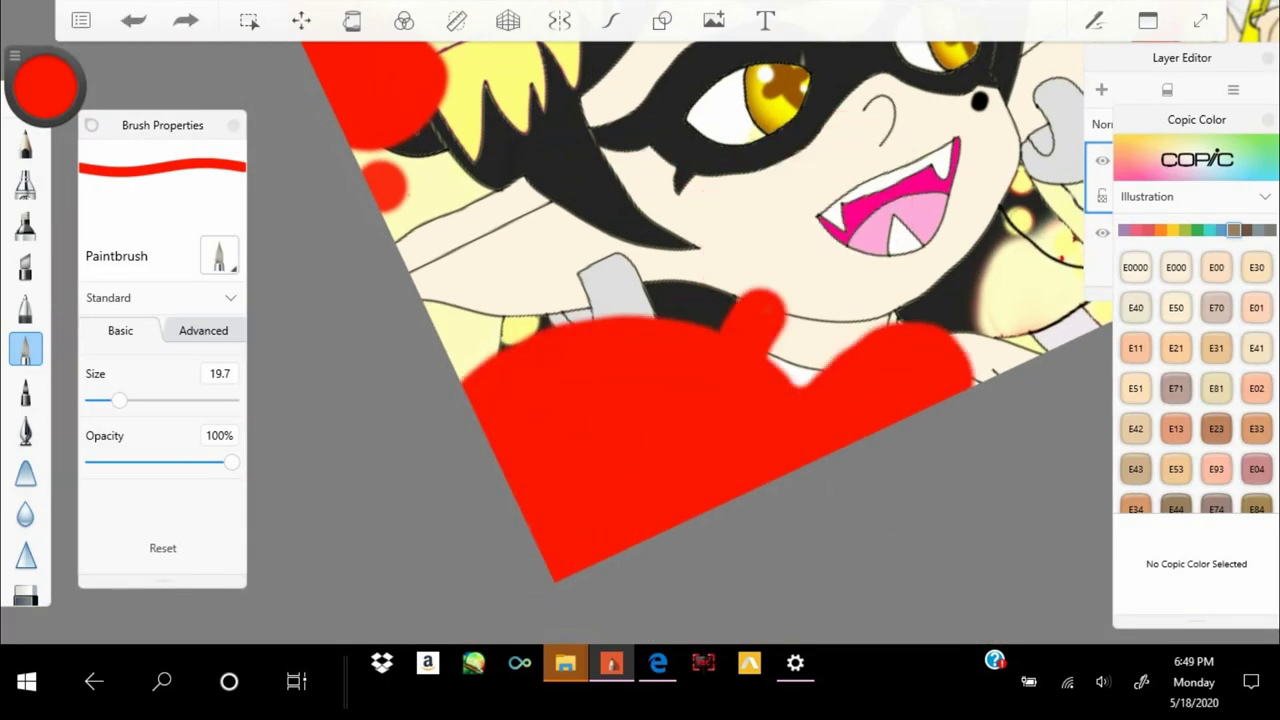
pyautogui.hotkey('ctrl', 'z')
# Add rounded red drips and loose drops along the lower-left splatter, over the black-haired character's ear and hair
pyautogui.scroll(6, 640, 340)
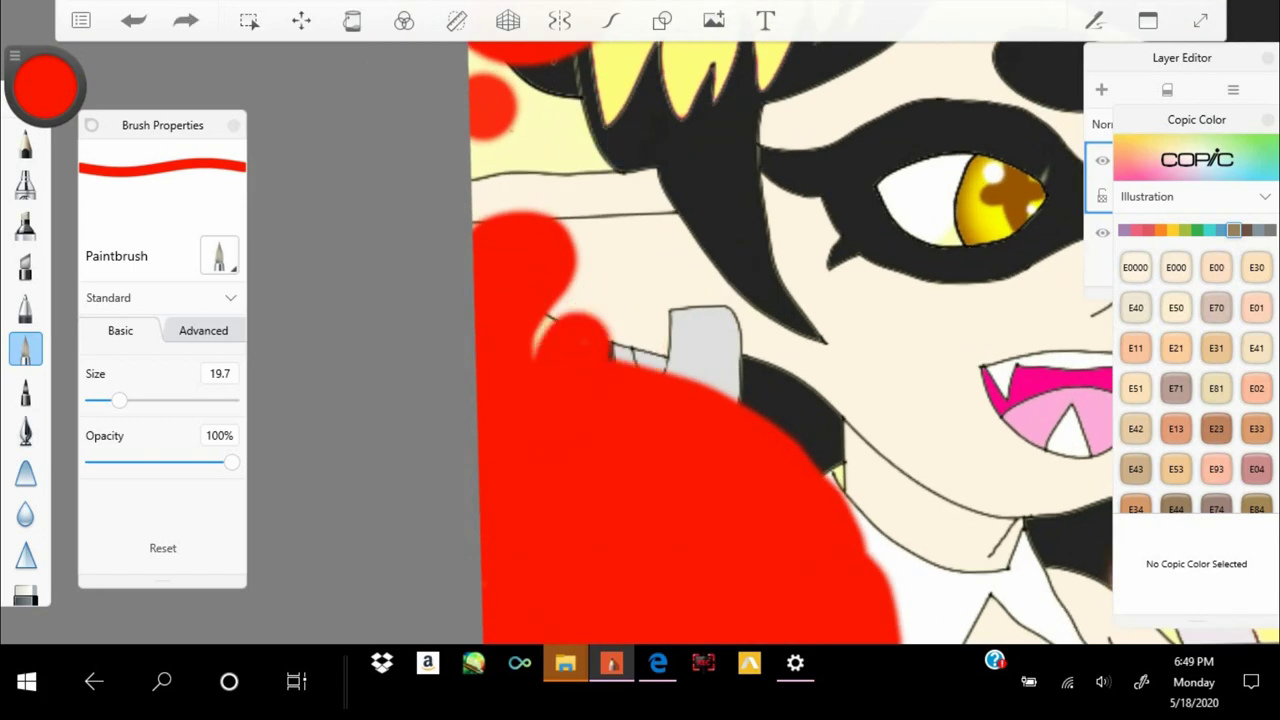
pyautogui.scroll(-3, 640, 340)
pyautogui.click(737, 271)
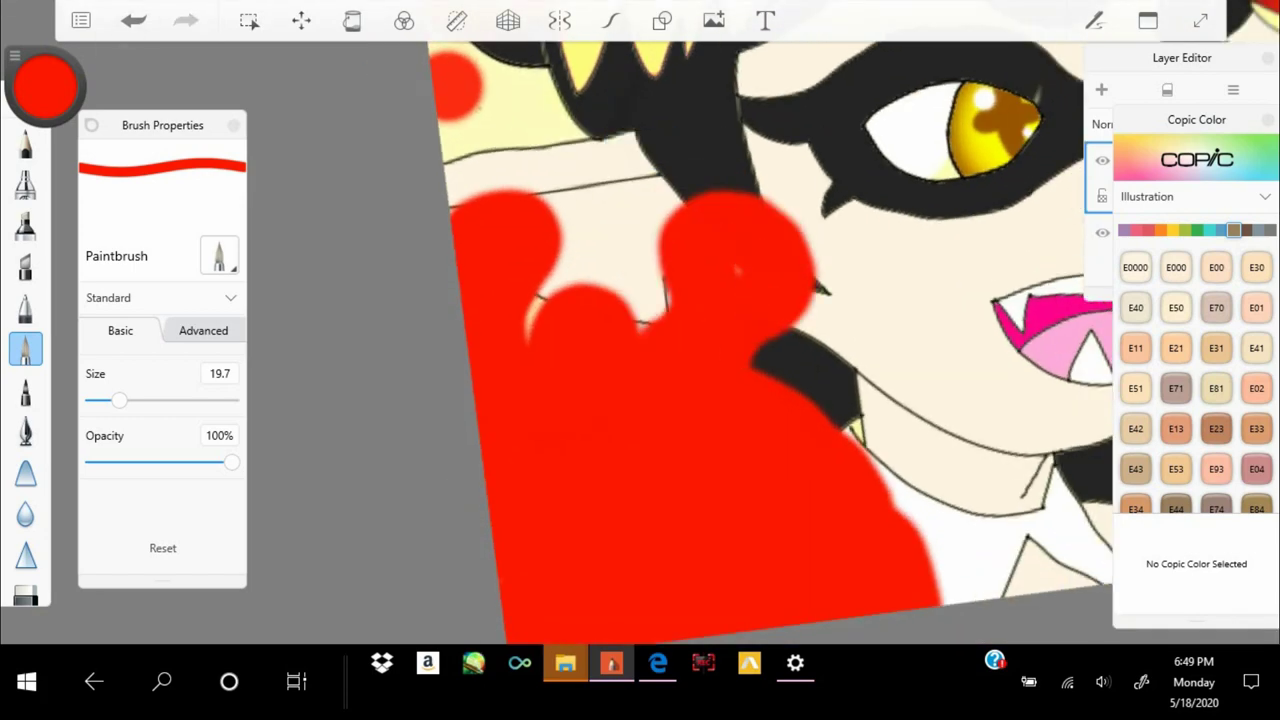
pyautogui.scroll(-2, 640, 340)
pyautogui.scroll(-3, 640, 340)
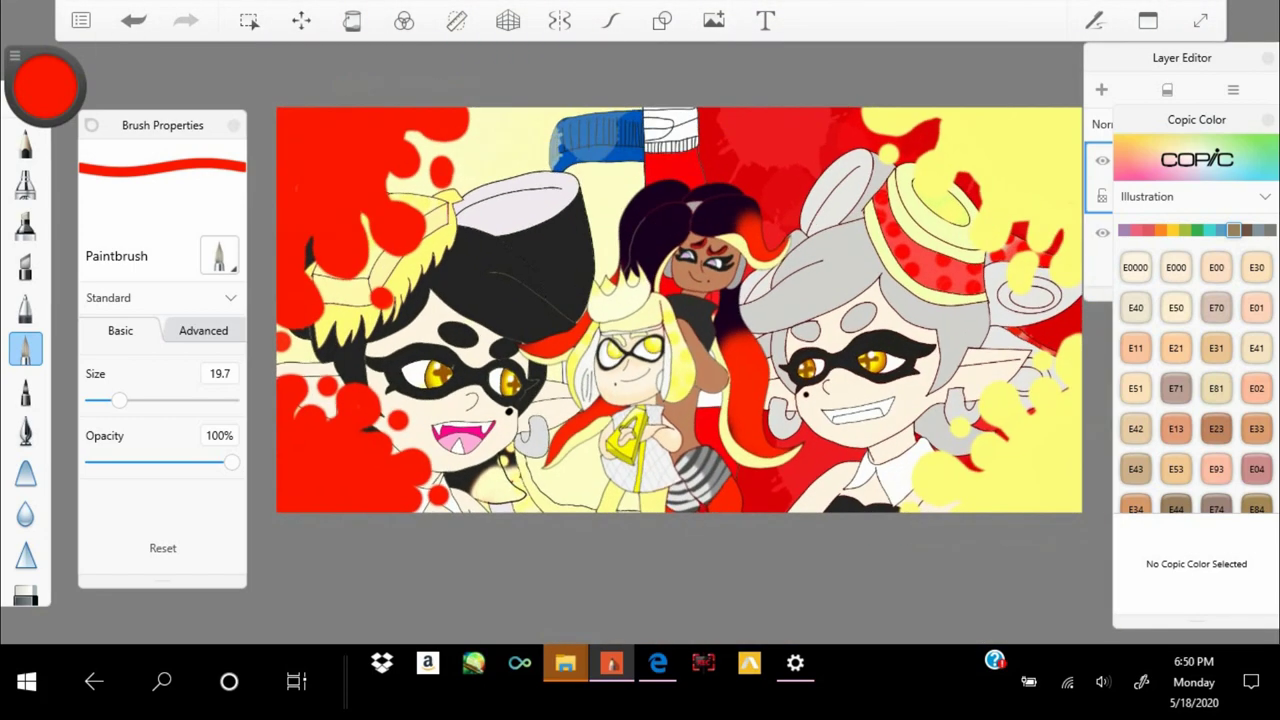
# Lasso the lower-left red splatter, scale it down slightly and shift it closer into the canvas corner
pyautogui.click(301, 20)
pyautogui.press('Return')
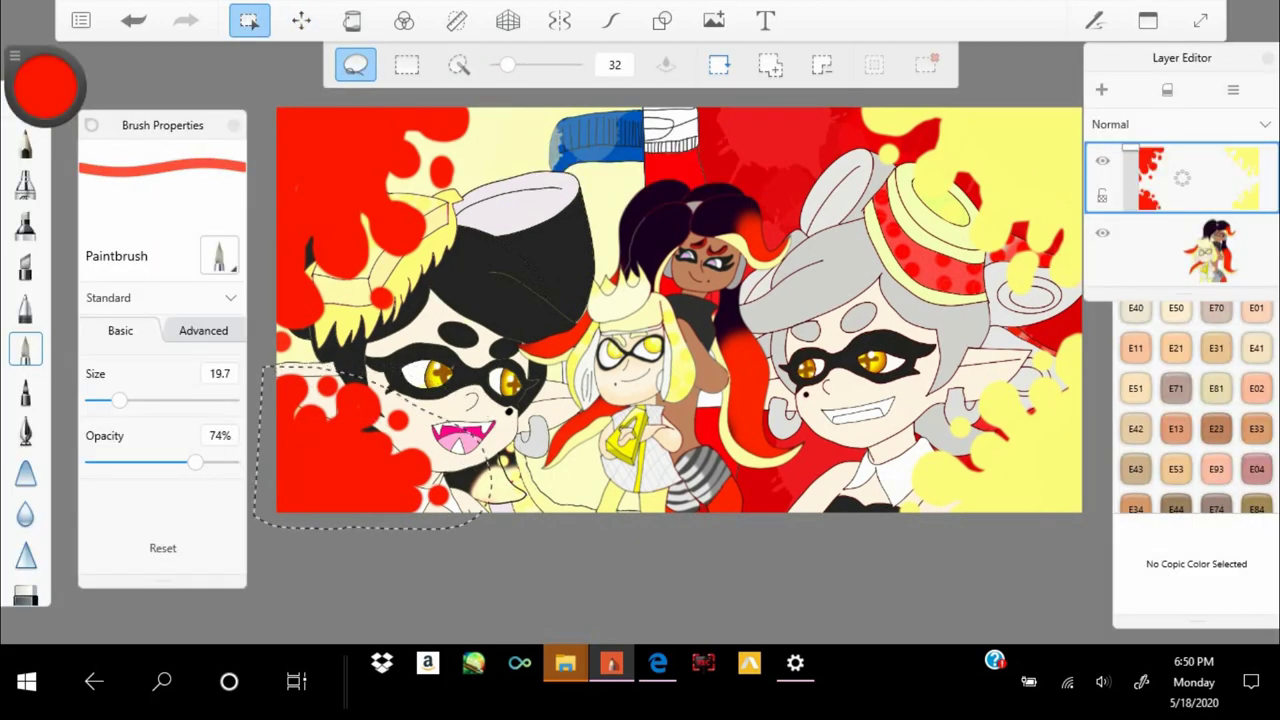
pyautogui.click(301, 20)
pyautogui.press('Return')
pyautogui.scroll(3, 640, 340)
pyautogui.click(301, 20)
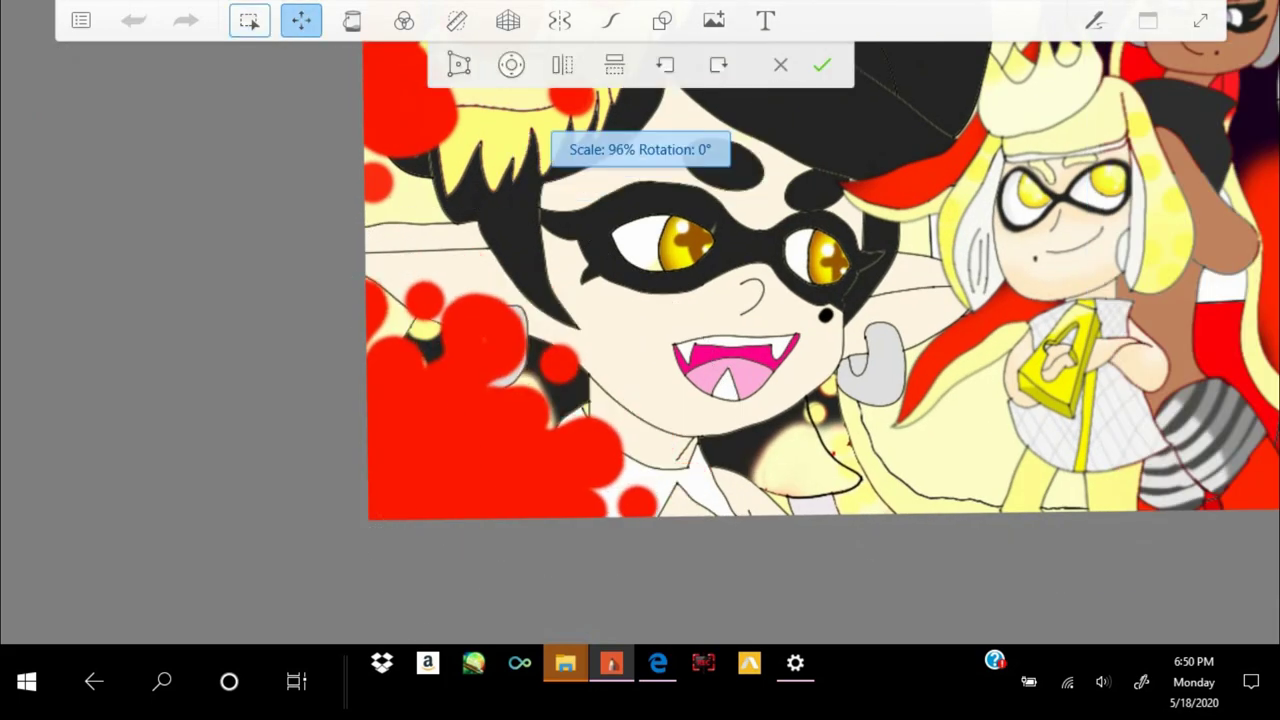
pyautogui.scroll(-3, 640, 340)
pyautogui.press('Return')
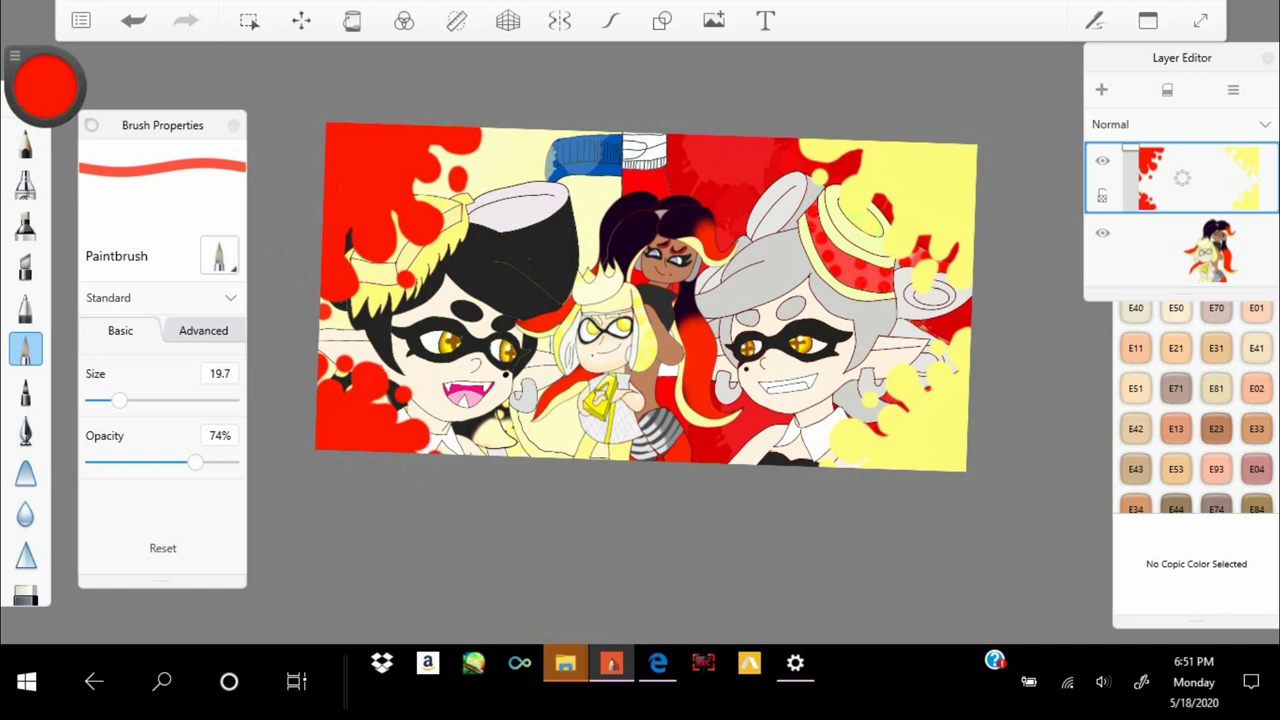
# Draw a bright yellow lightning-shaped divider down the canvas between the characters with the Paintbrush at size 8.9, undoing the first stroke
pyautogui.click(45, 85)
pyautogui.click(610, 20)
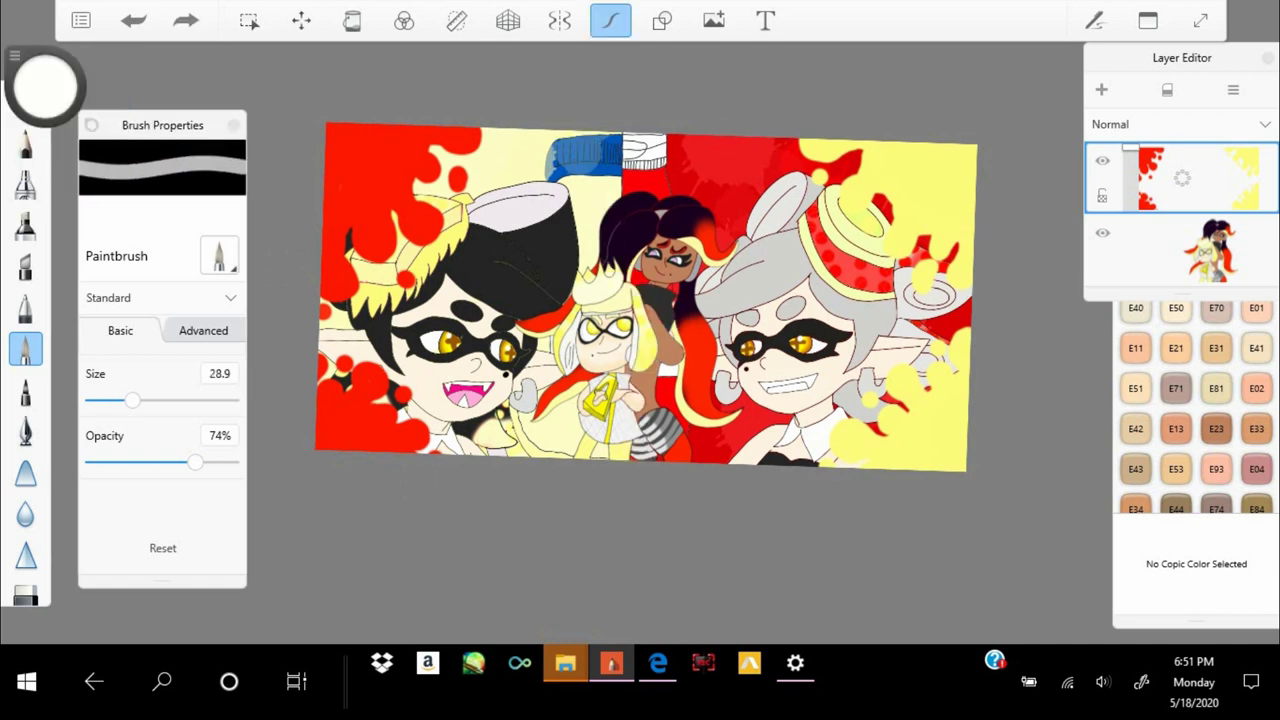
pyautogui.moveTo(566, 135); pyautogui.dragTo(660, 335)
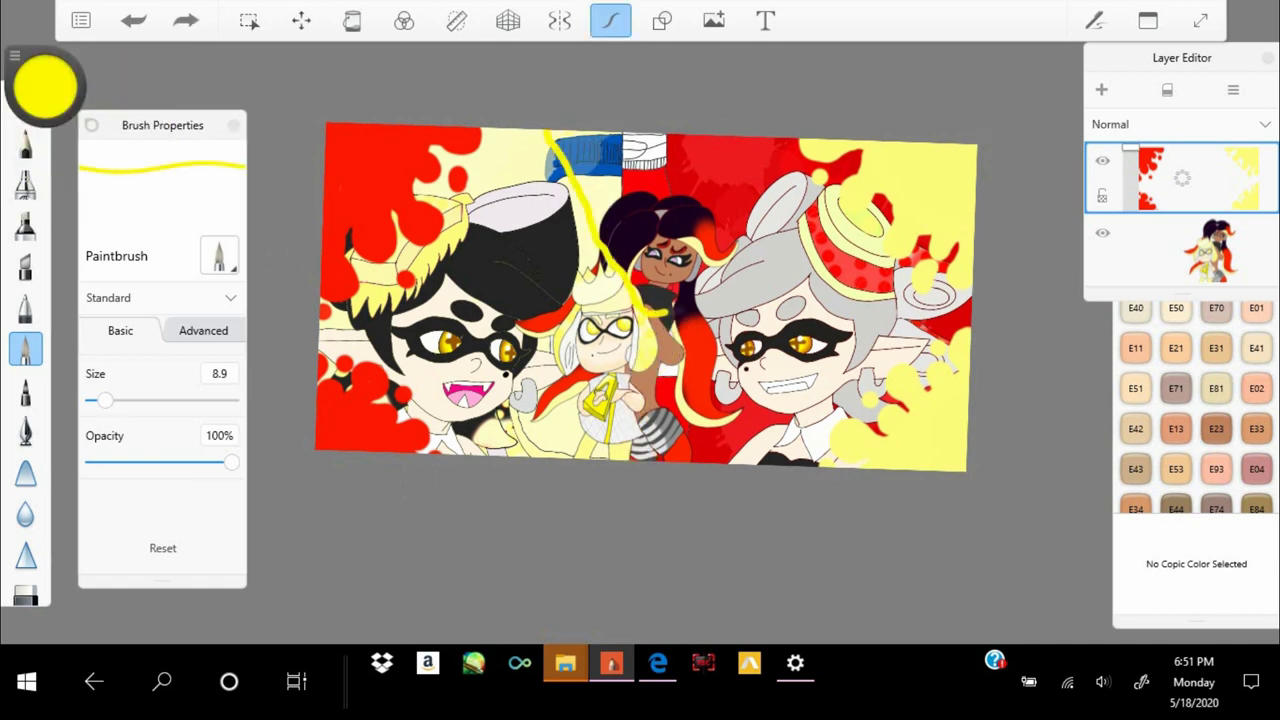
pyautogui.hotkey('ctrl', 'z')
pyautogui.scroll(2, 640, 300)
pyautogui.moveTo(529, 120); pyautogui.dragTo(586, 457)
pyautogui.scroll(2, 640, 320)
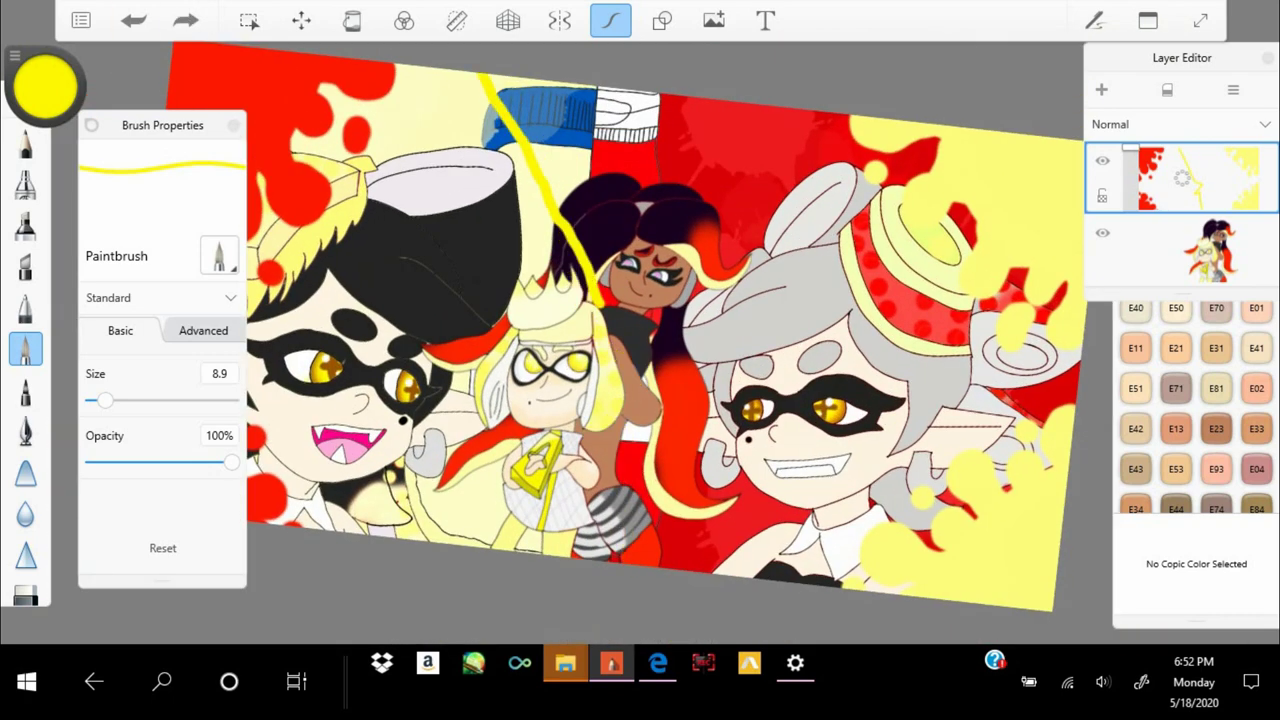
pyautogui.moveTo(474, 74); pyautogui.dragTo(660, 520)
pyautogui.click(610, 20)
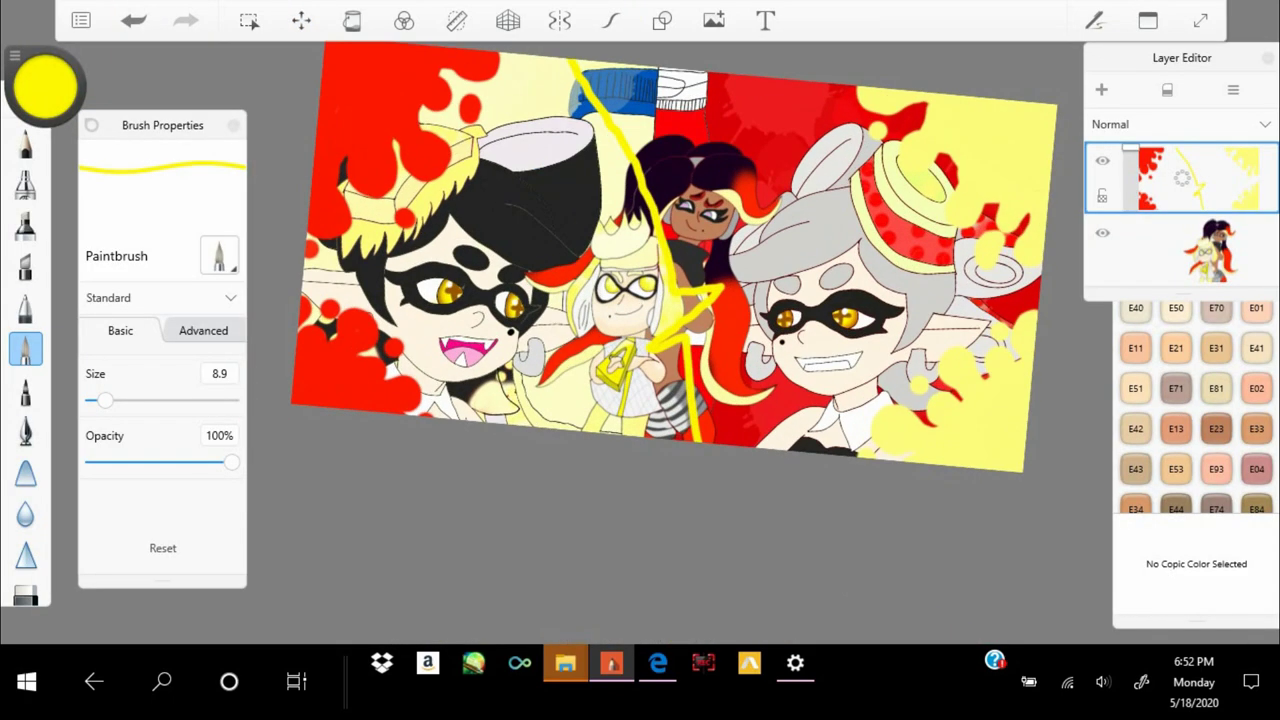
# Lasso the yellow lightning divider and rotate it to stand more upright between the two central characters
pyautogui.click(249, 20)
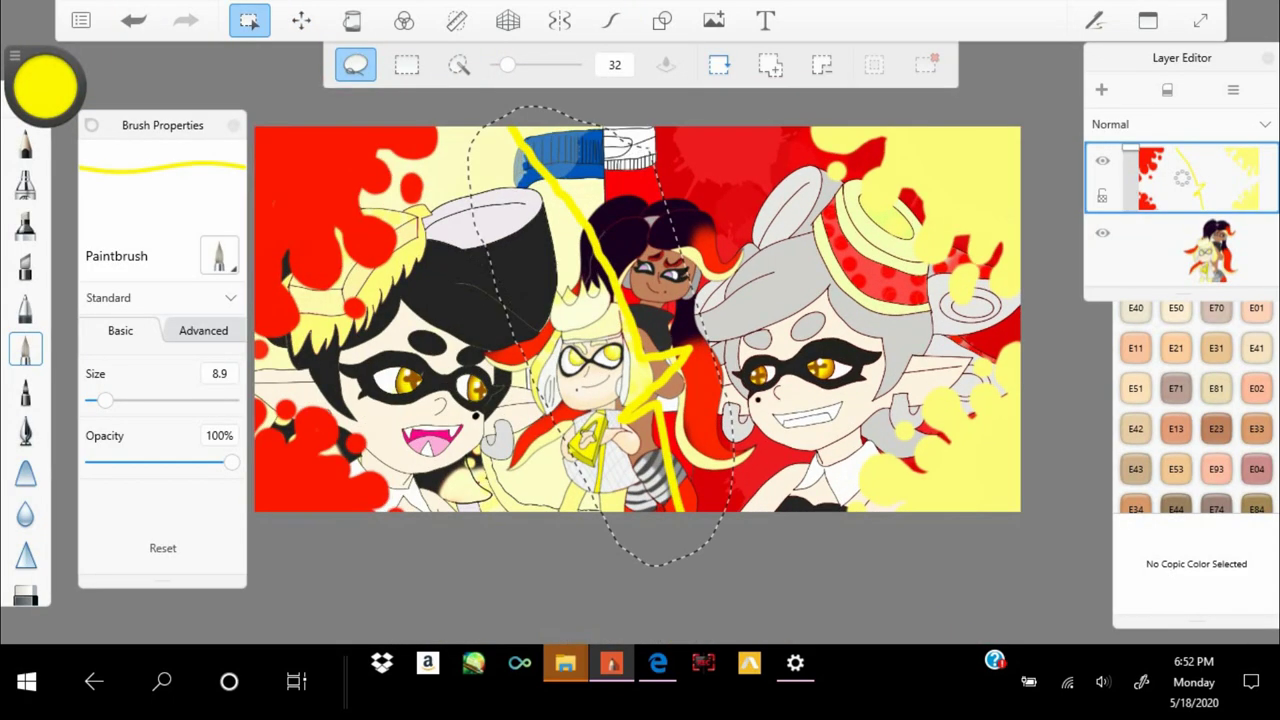
pyautogui.click(301, 20)
pyautogui.moveTo(640, 300); pyautogui.dragTo(655, 308)
pyautogui.click(821, 64)
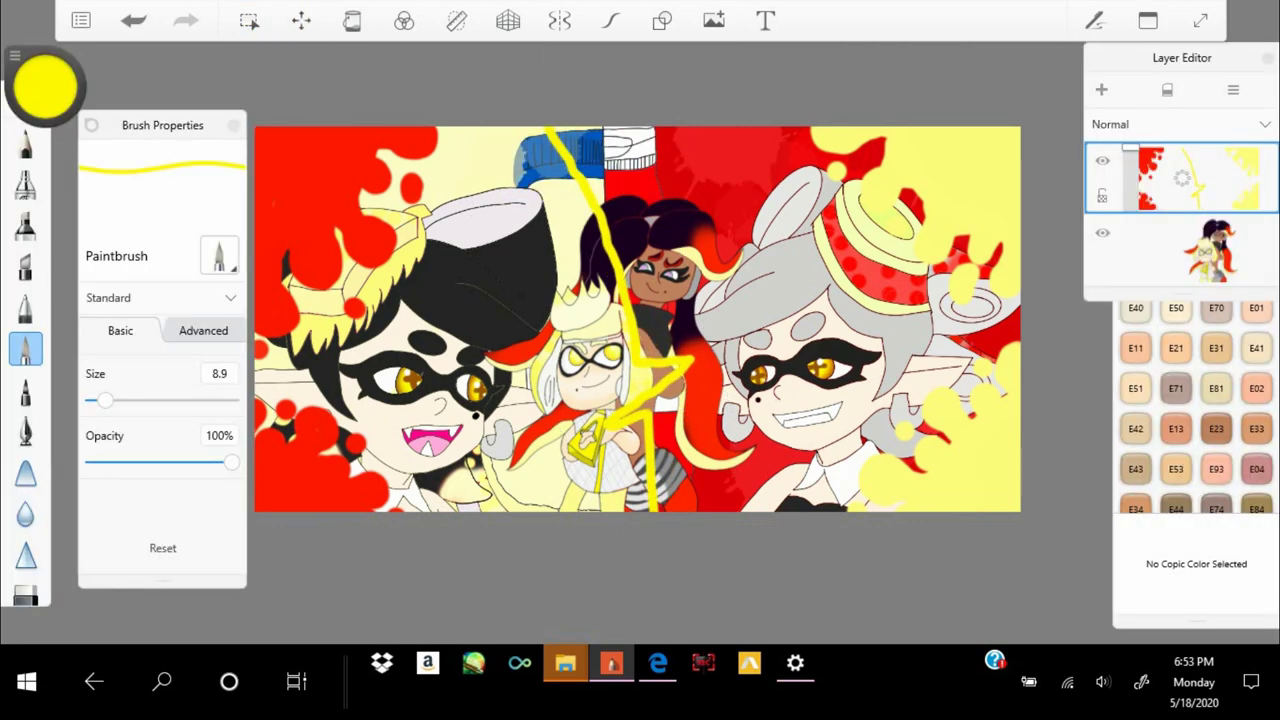
# Erase the upper part of the yellow divider with the Hard Eraser and repaint it as a straighter line with the Paintbrush
pyautogui.scroll(2, 640, 320)
pyautogui.moveTo(560, 45); pyautogui.dragTo(620, 360)
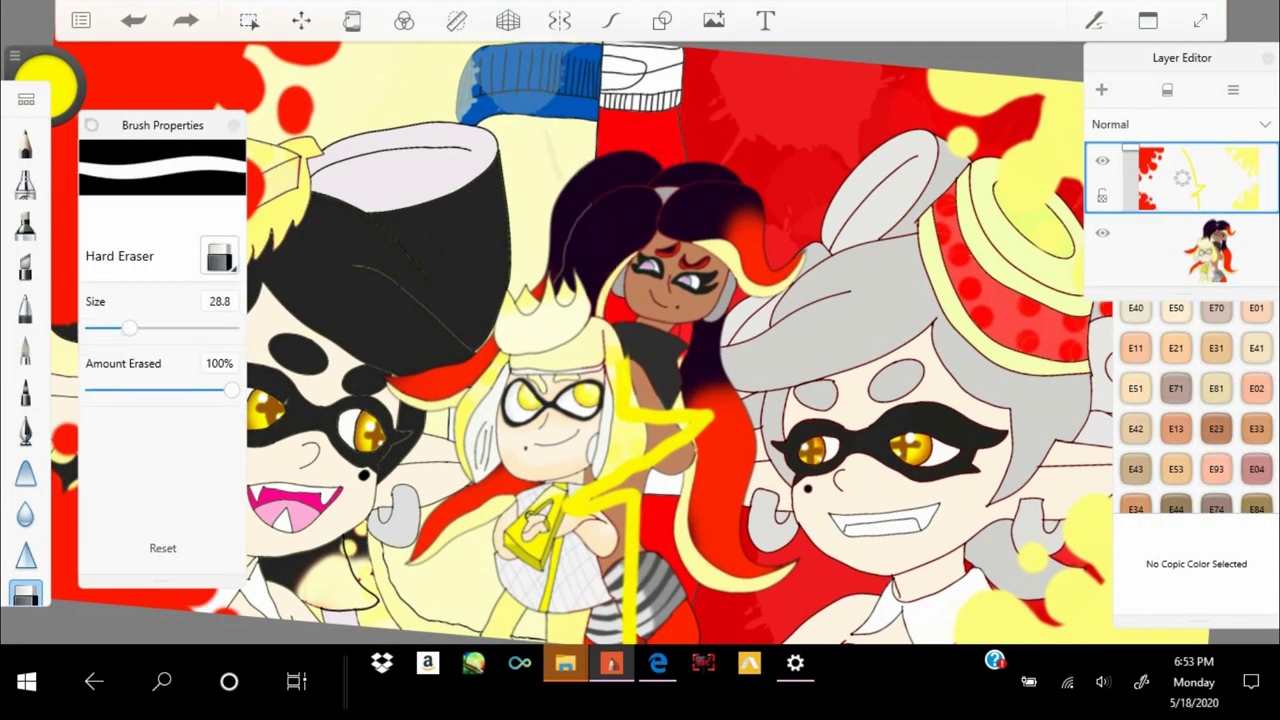
pyautogui.click(25, 305)
pyautogui.click(25, 350)
pyautogui.scroll(-2, 640, 340)
pyautogui.hotkey('ctrl', 'z')
pyautogui.moveTo(600, 100); pyautogui.dragTo(600, 470)
pyautogui.scroll(4, 640, 340)
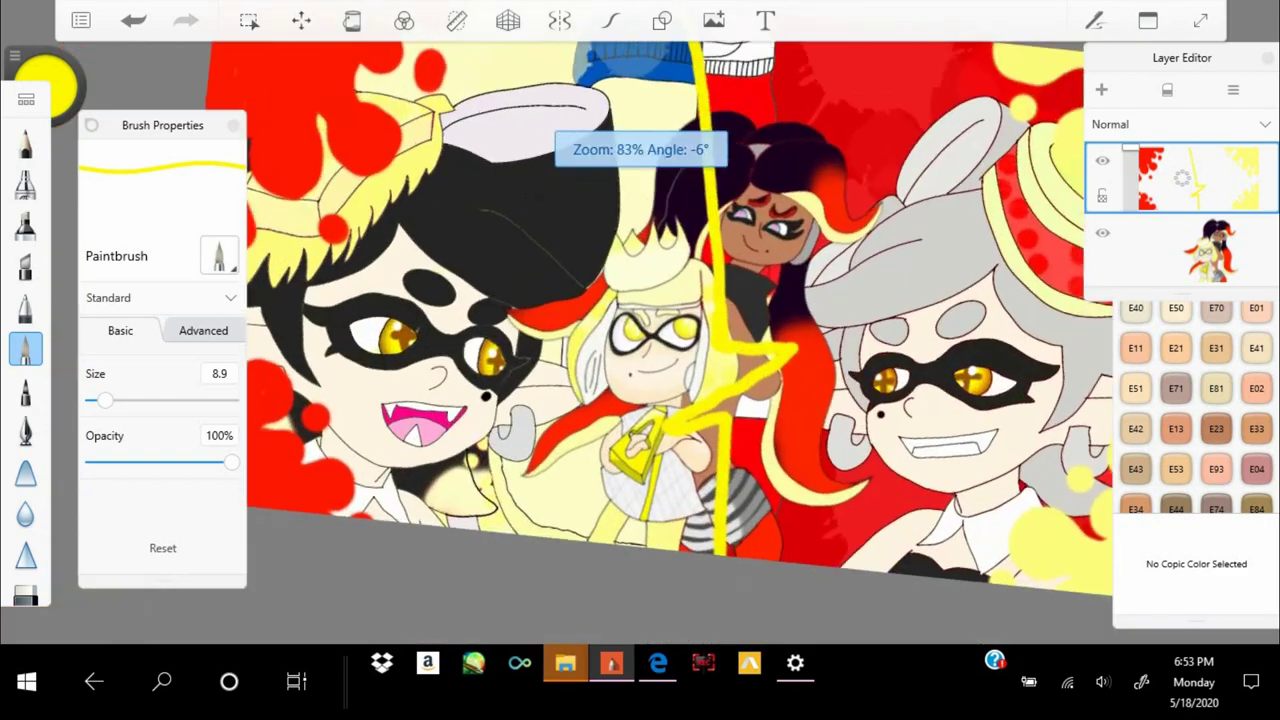
pyautogui.scroll(-3, 640, 300)
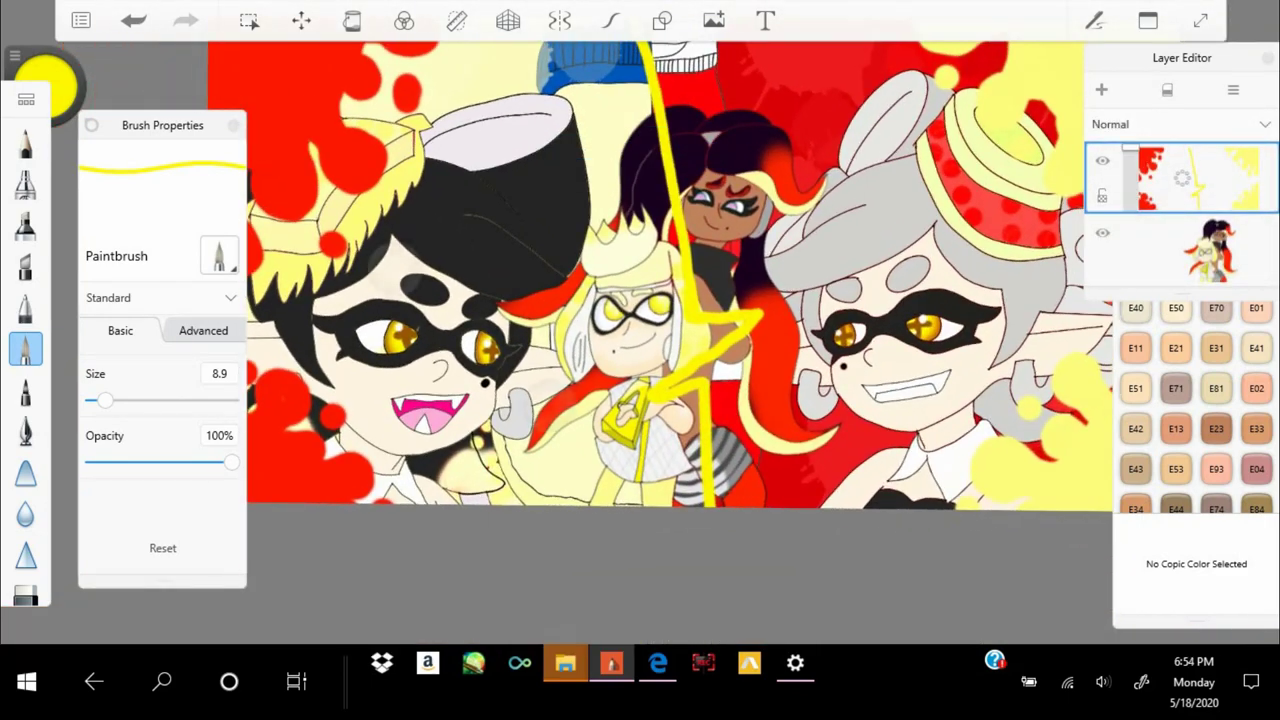
# Hide the layers beneath the splatters and try white highlights on the upper-left red splatter's drips and loose drop
pyautogui.scroll(-2, 690, 330)
pyautogui.click(1102, 232)
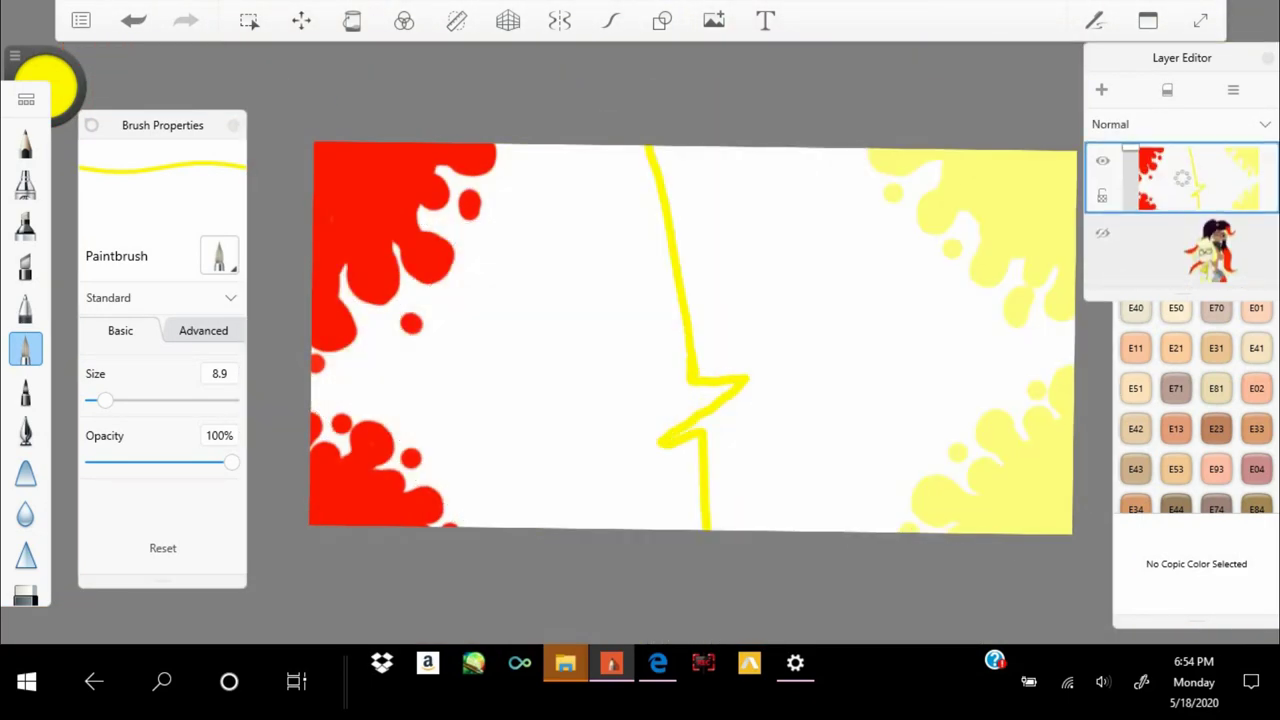
pyautogui.click(45, 85)
pyautogui.click(90, 102)
pyautogui.scroll(5, 440, 240)
pyautogui.hotkey('ctrl', 'z')
pyautogui.moveTo(718, 98); pyautogui.dragTo(690, 185)
pyautogui.moveTo(525, 310); pyautogui.dragTo(590, 328)
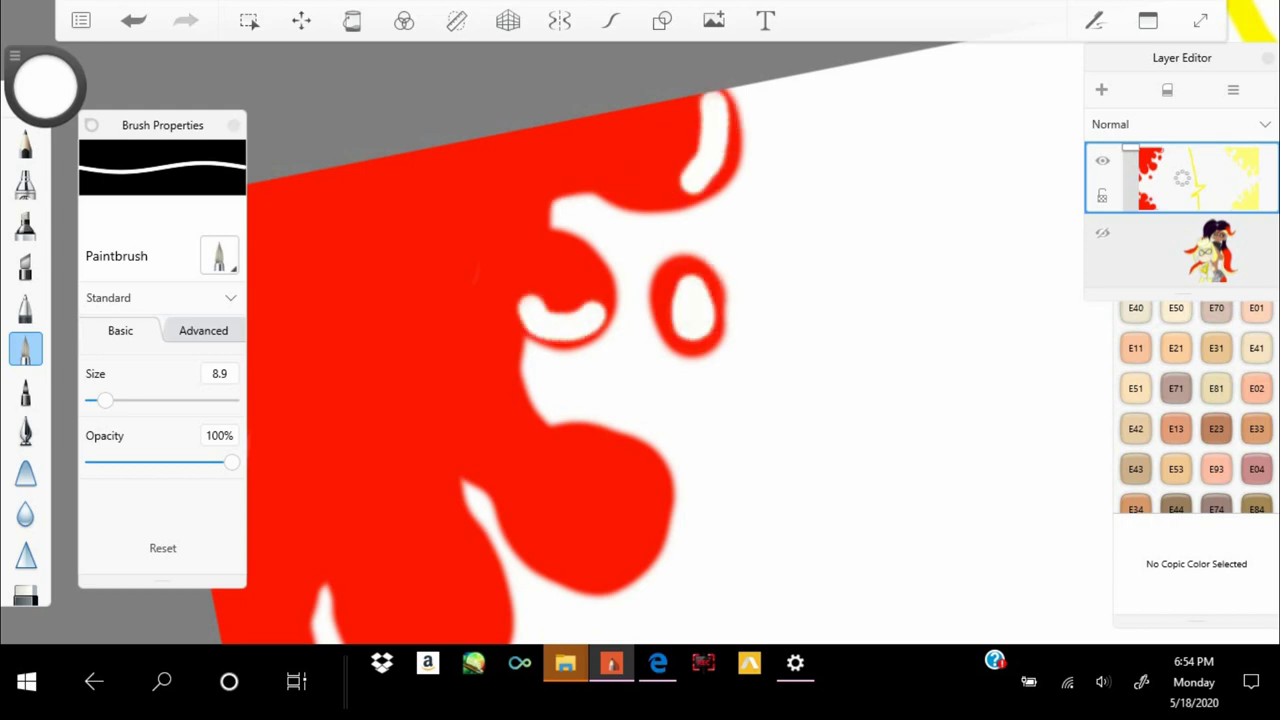
pyautogui.scroll(-1, 640, 340)
pyautogui.moveTo(600, 285); pyautogui.dragTo(700, 300)
# Show the character layers and the yellow and red background layer again
pyautogui.scroll(-4, 640, 340)
pyautogui.click(1102, 232)
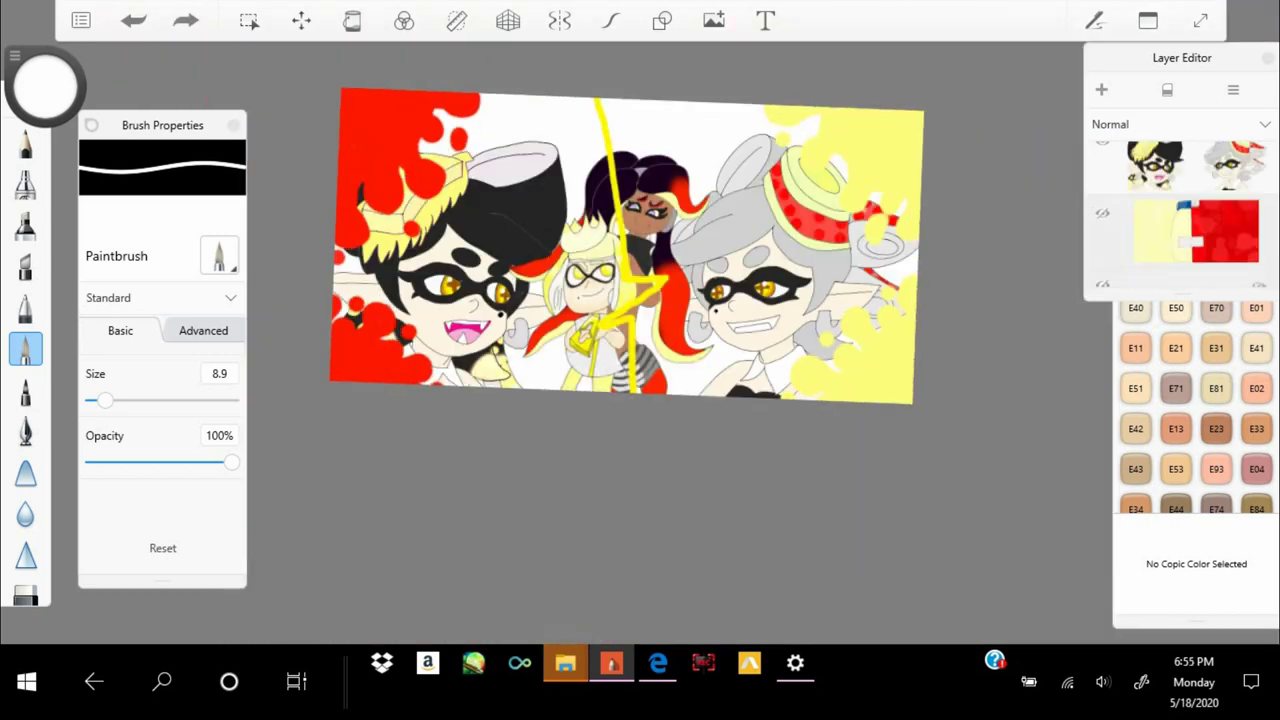
pyautogui.click(1102, 212)
pyautogui.scroll(3, 640, 290)
pyautogui.scroll(-1, 712, 290)
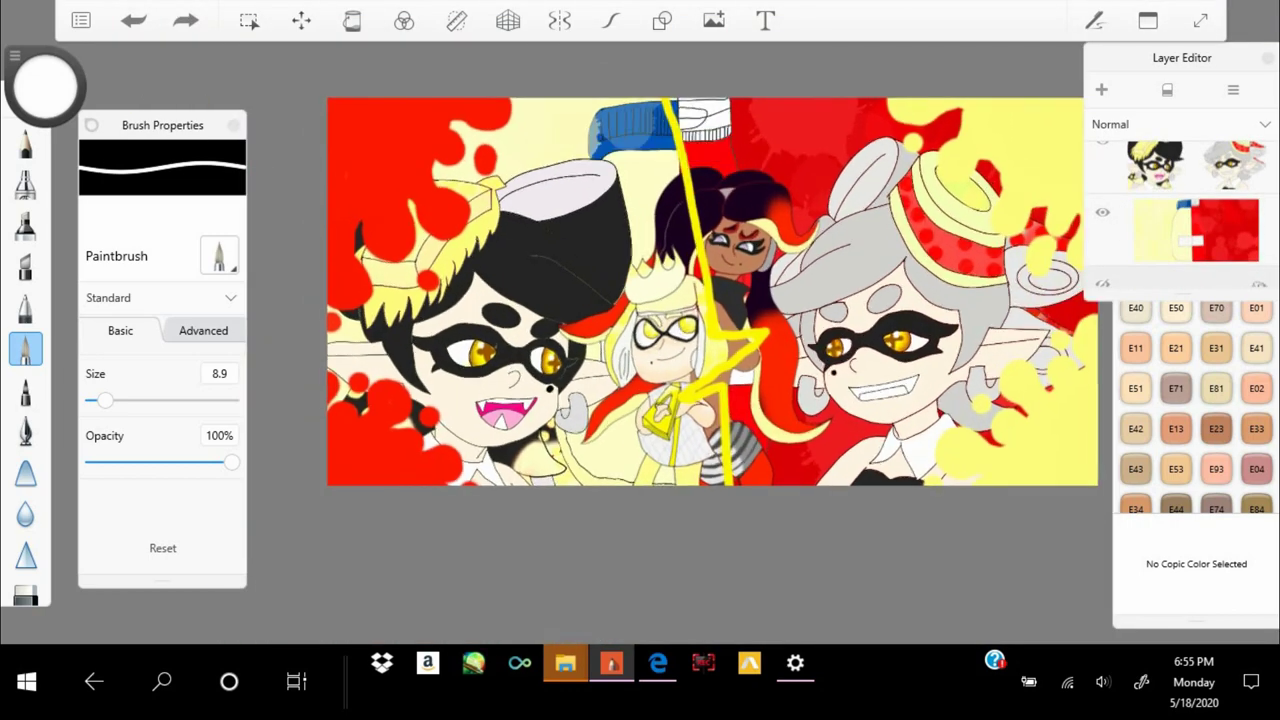